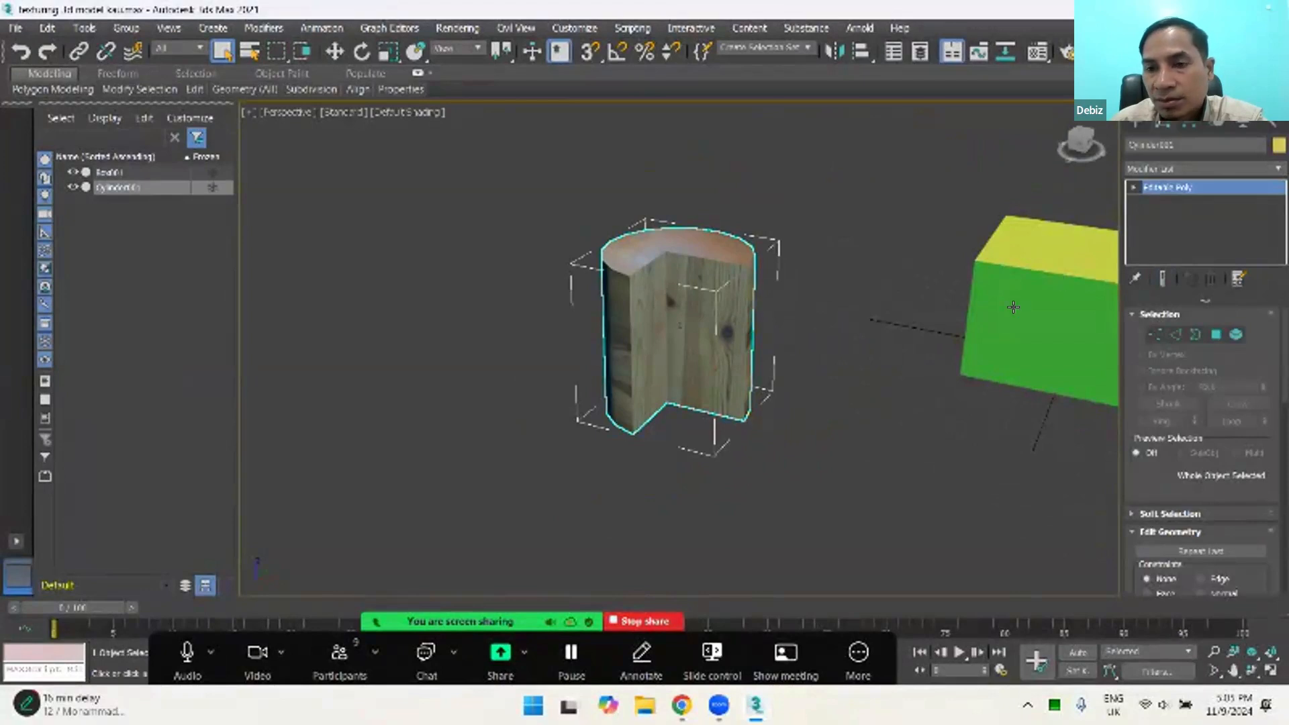
{"action": "left_click", "coordinate": [1267, 173]}
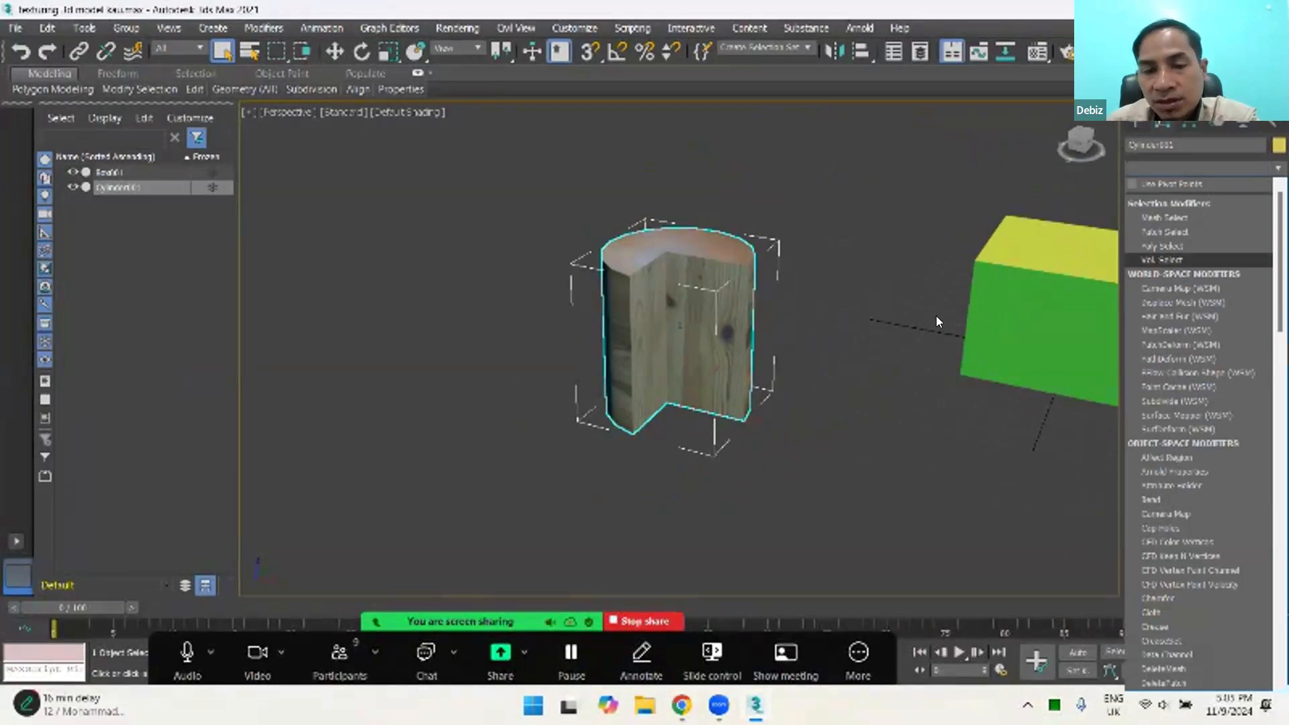
{"action": "left_click", "coordinate": [905, 317]}
{"action": "left_click", "coordinate": [863, 274]}
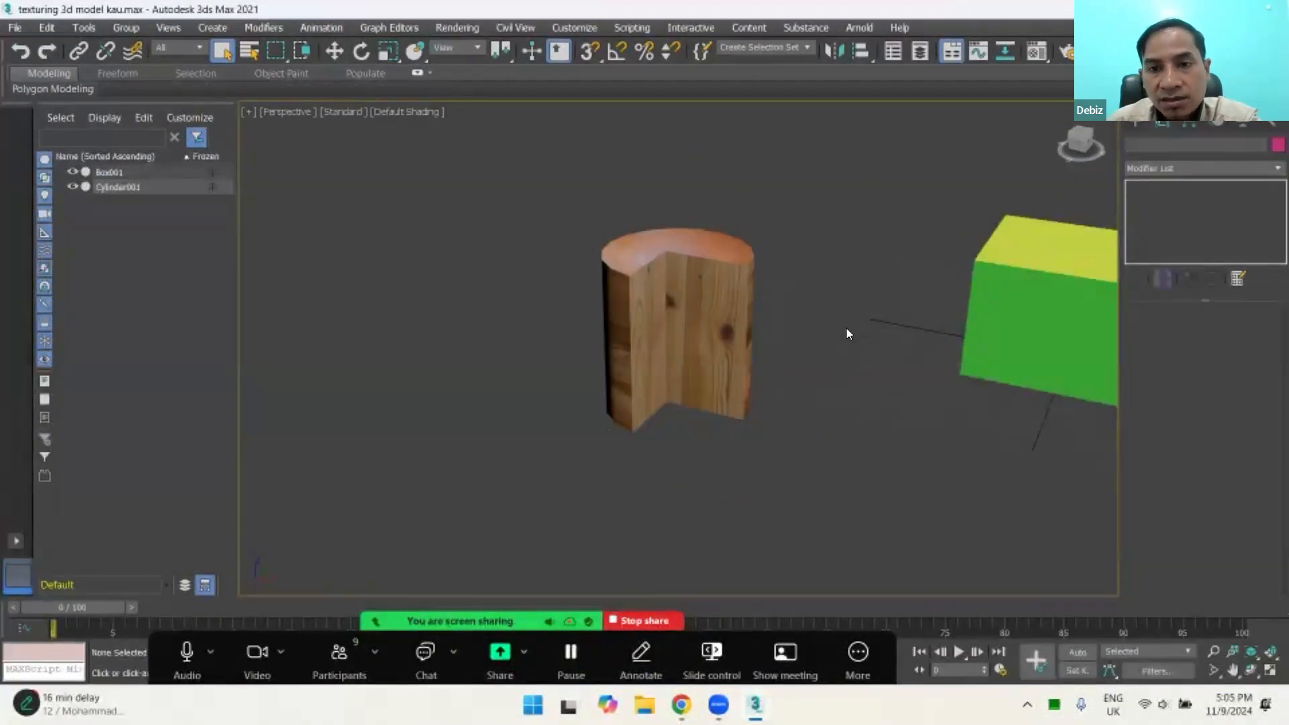
{"action": "left_click", "coordinate": [713, 275]}
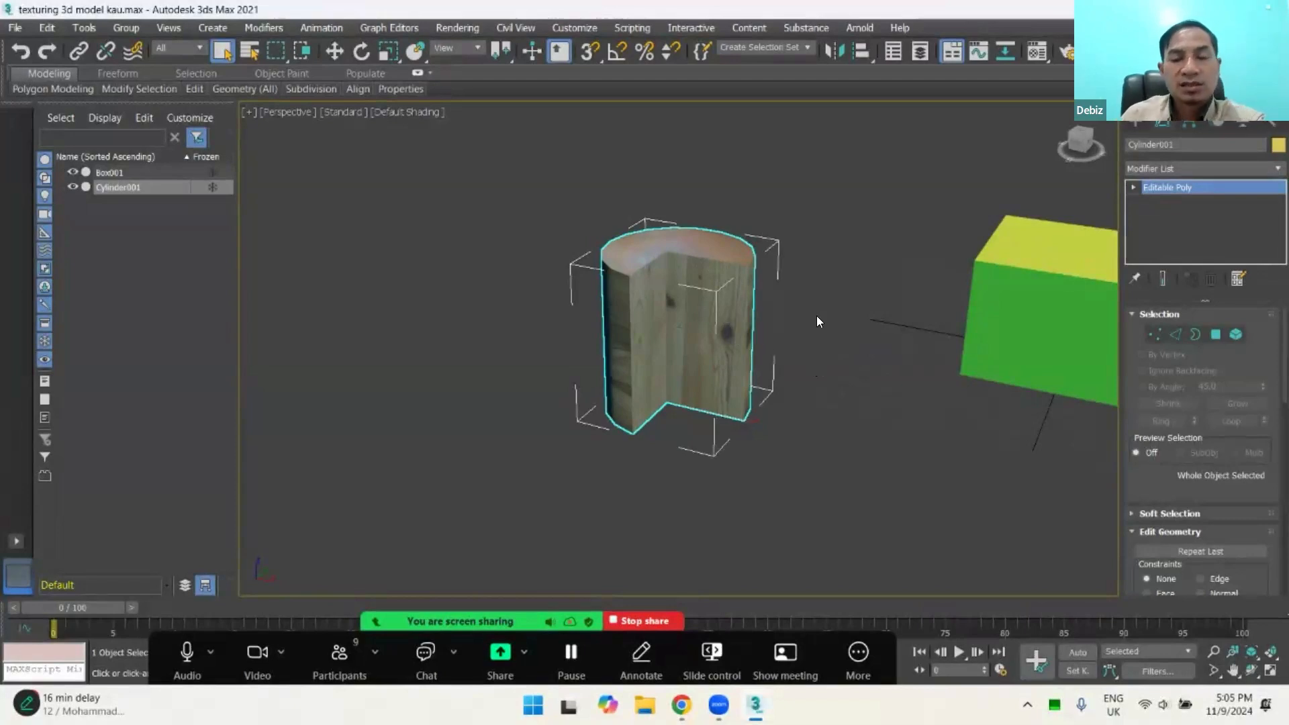
{"action": "left_click", "coordinate": [846, 341]}
{"action": "left_click", "coordinate": [713, 322]}
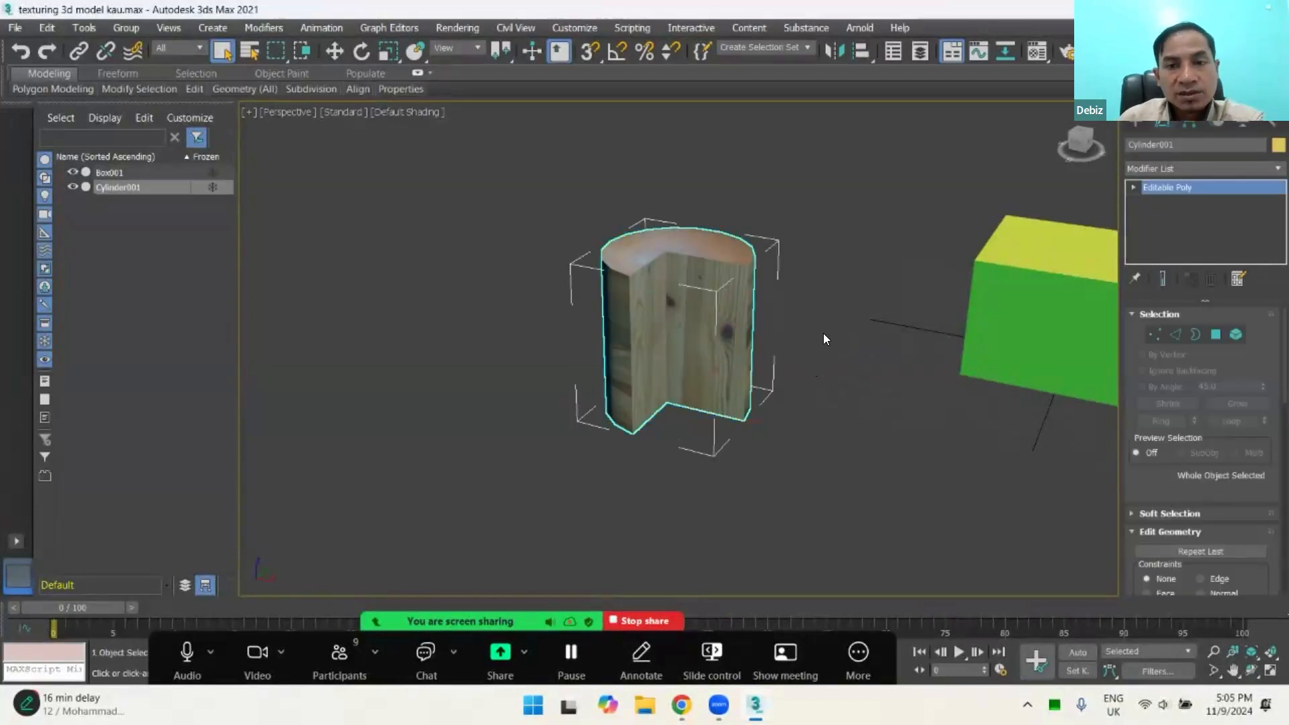
{"action": "left_click", "coordinate": [873, 460]}
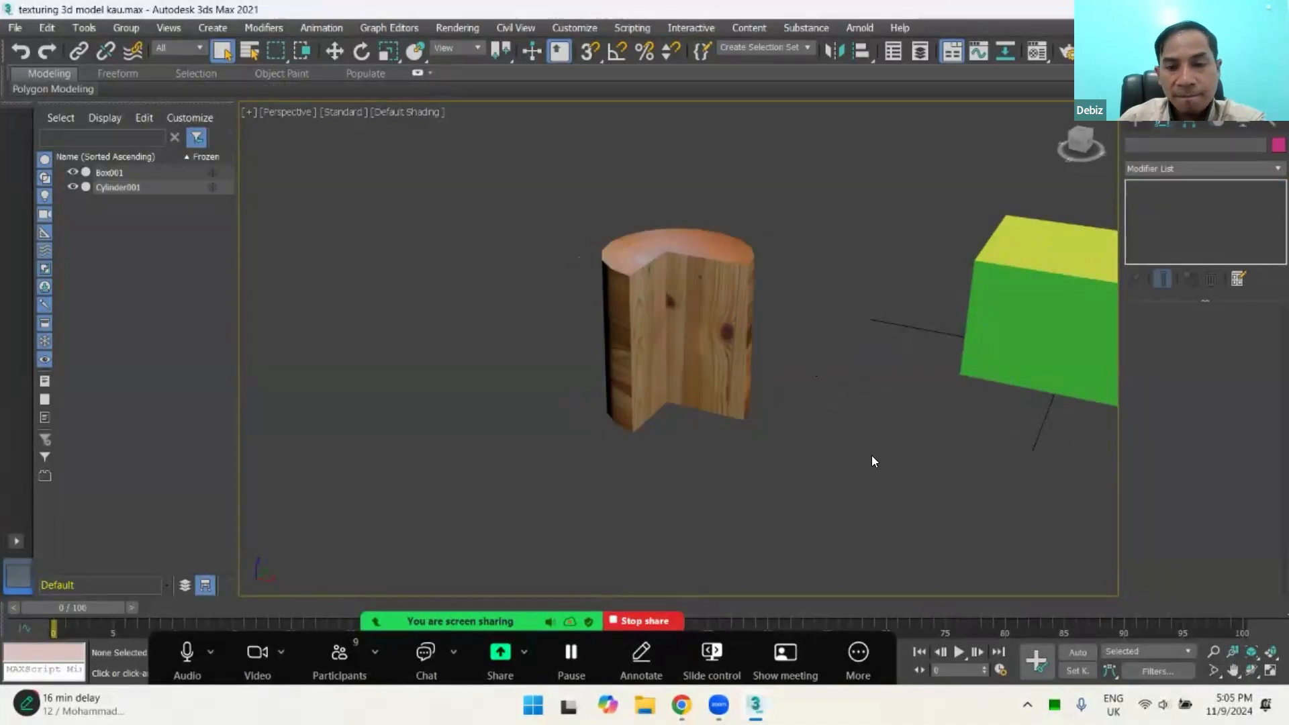
{"action": "left_click", "coordinate": [742, 362]}
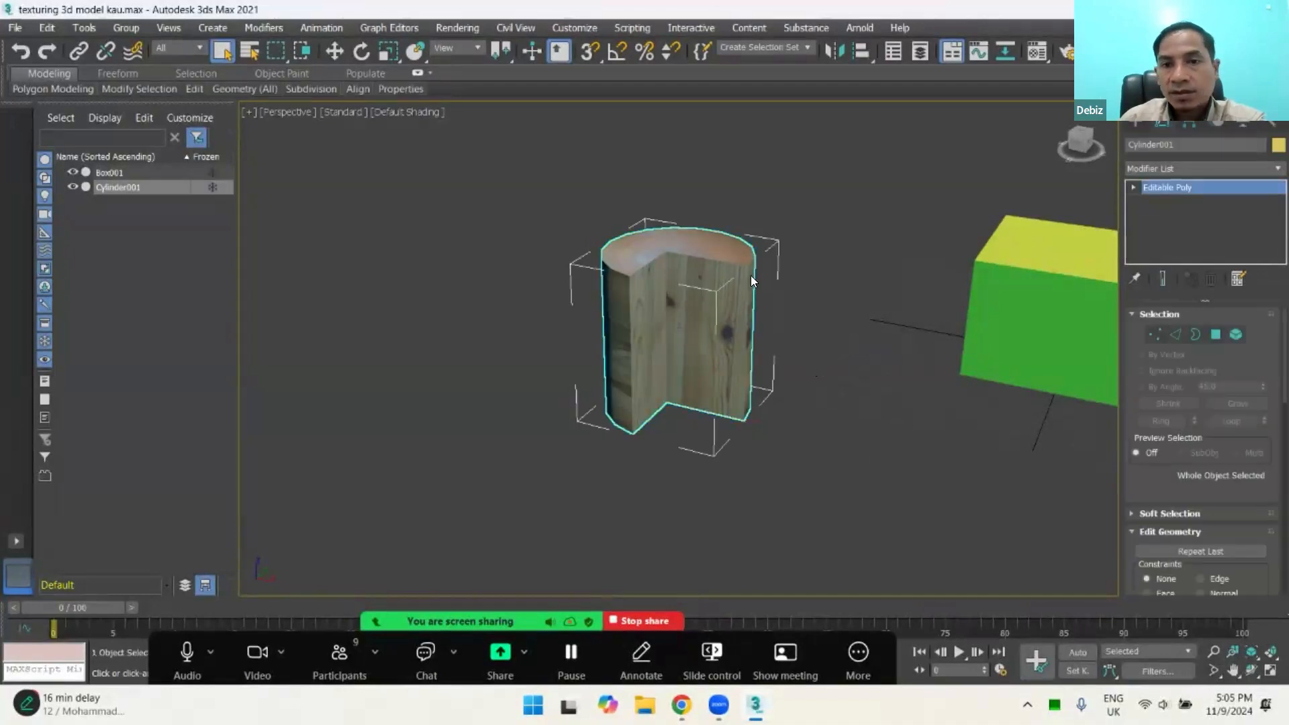
{"action": "middle_click_drag", "start_coordinate": [724, 319], "coordinate": [658, 321]}
{"action": "left_click", "coordinate": [759, 241]}
{"action": "left_click", "coordinate": [652, 288]}
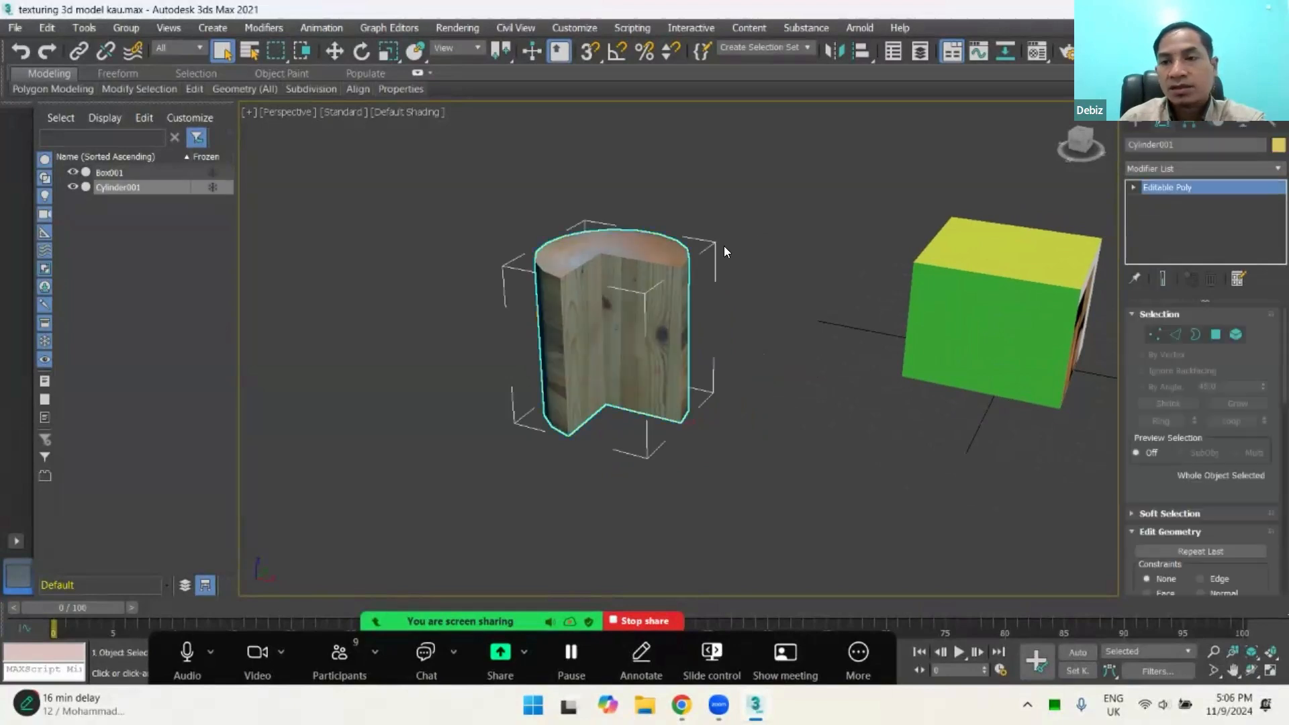
{"action": "middle_click_drag", "start_coordinate": [765, 374], "coordinate": [620, 317]}
{"action": "left_click", "coordinate": [591, 322]}
{"action": "left_click", "coordinate": [498, 335]}
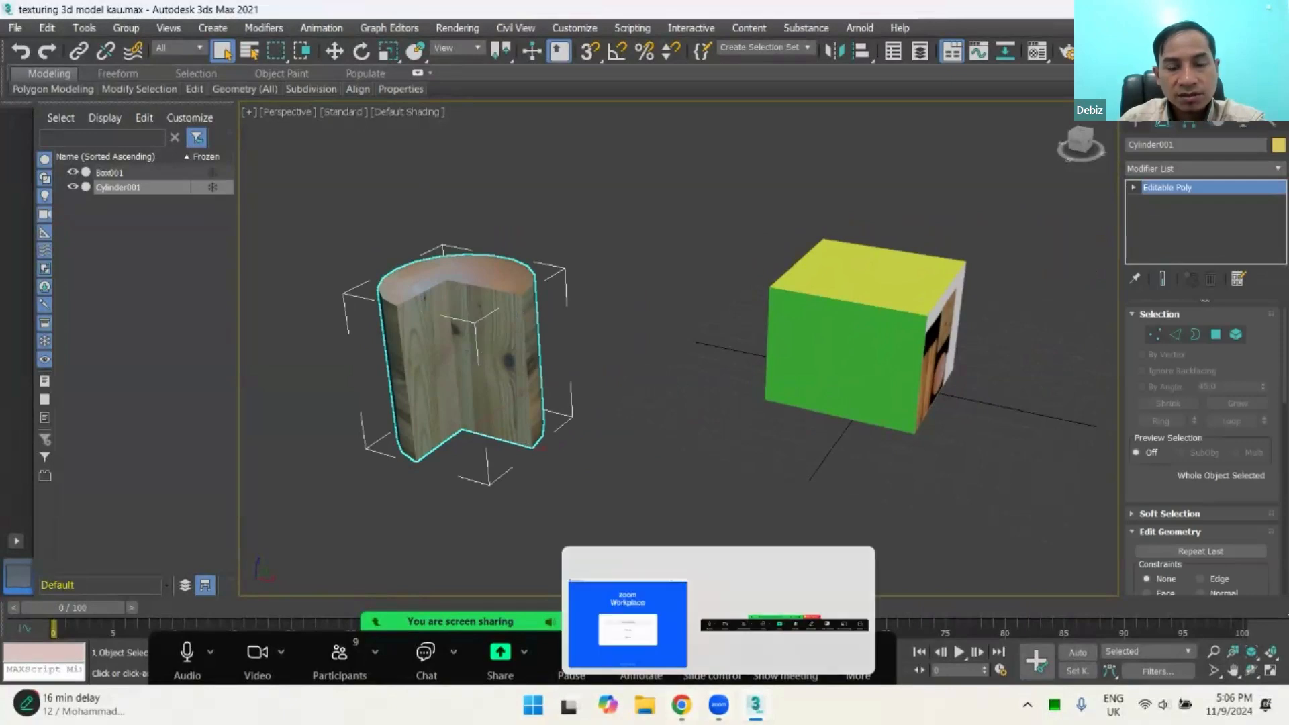
{"action": "left_click", "coordinate": [589, 270]}
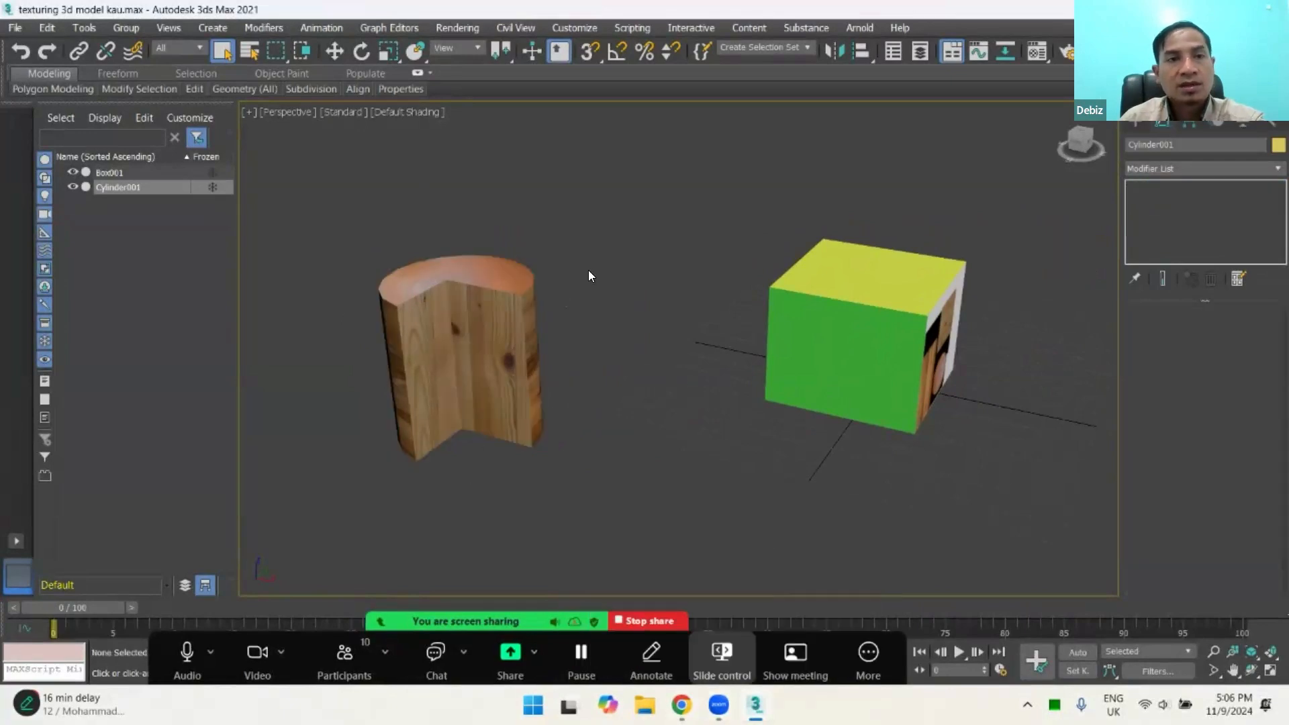
Step: Select the box with the Move tool and shift it slightly along the X axis, away from the cylinder
{"action": "left_click", "coordinate": [332, 45]}
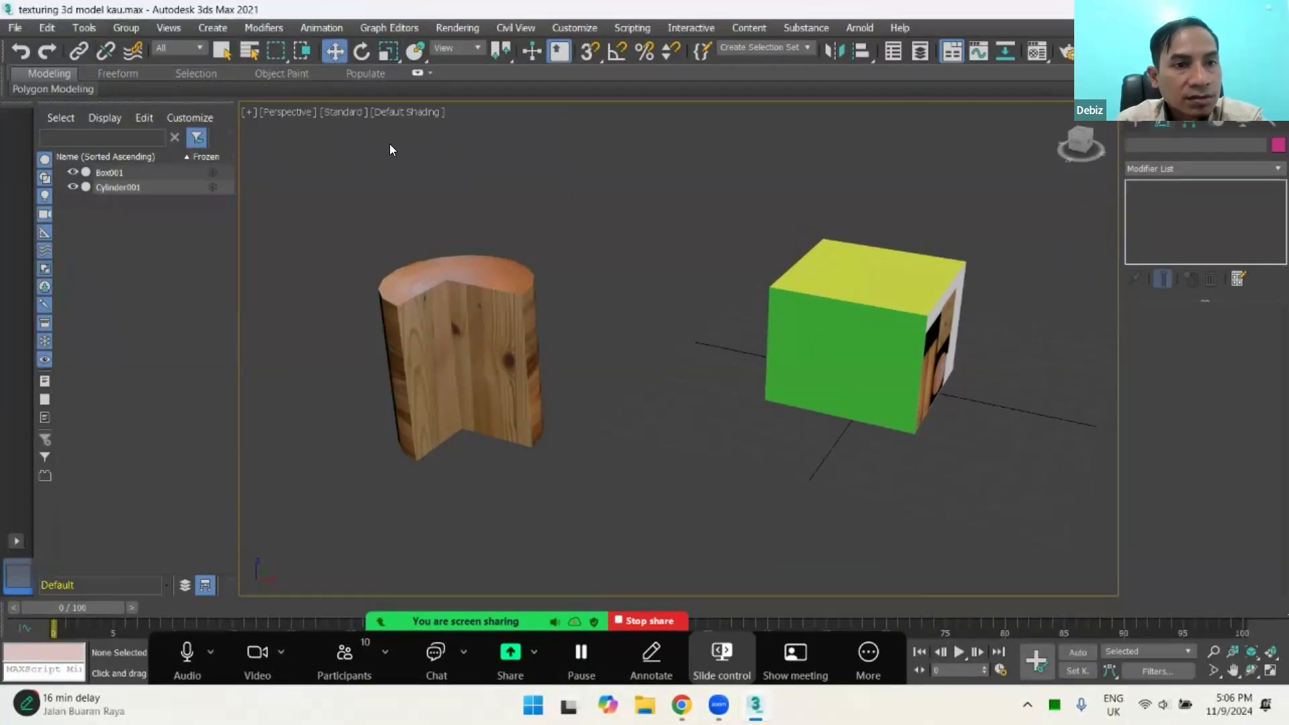
{"action": "left_click", "coordinate": [931, 305]}
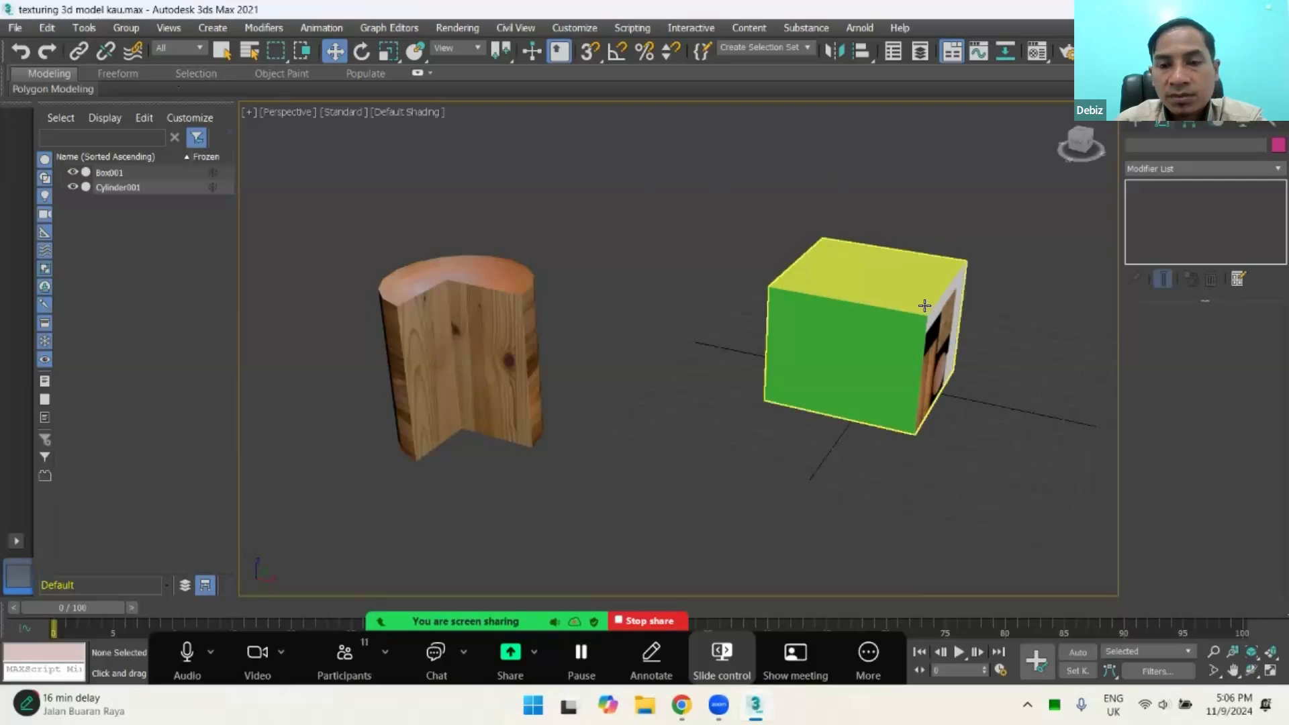
{"action": "left_click", "coordinate": [711, 305]}
{"action": "key", "text": "ctrl+z"}
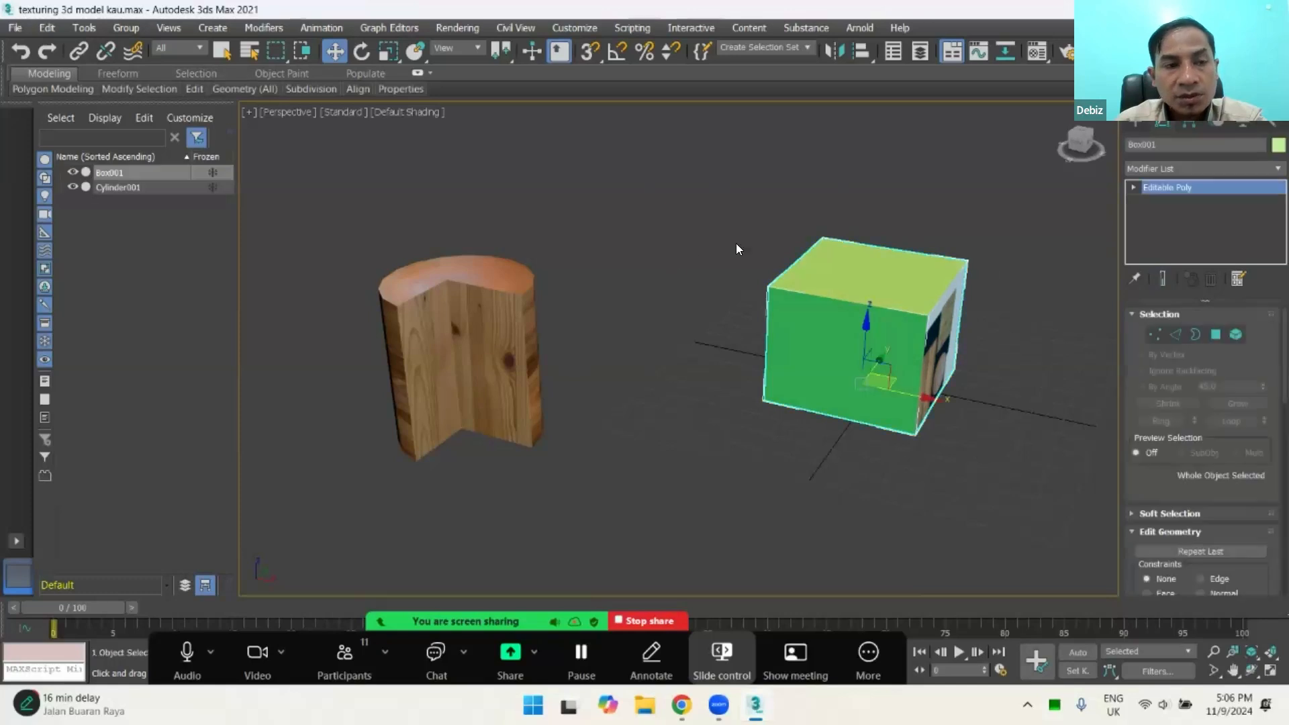
{"action": "left_click", "coordinate": [725, 364]}
{"action": "left_click", "coordinate": [853, 341]}
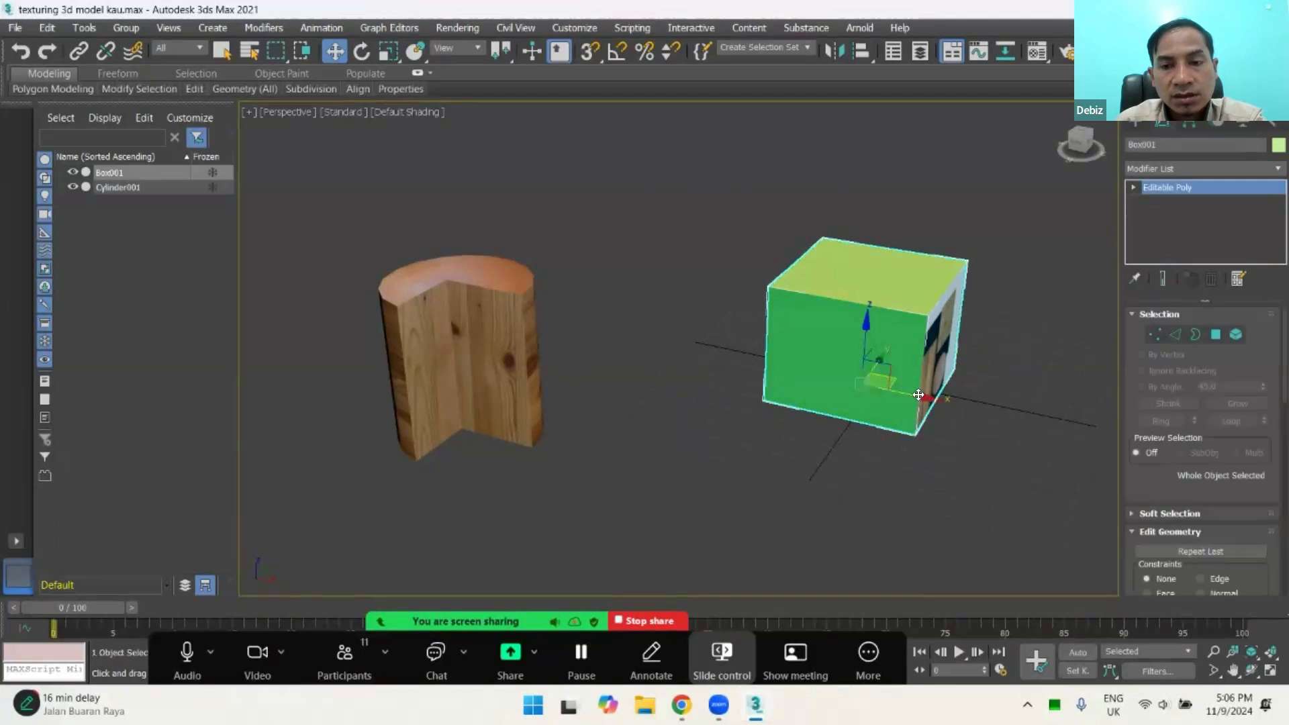
{"action": "mouse_move", "coordinate": [924, 395]}
{"action": "left_mouse_down"}
{"action": "mouse_move", "coordinate": [884, 386]}
{"action": "mouse_move", "coordinate": [935, 398]}
{"action": "left_mouse_up"}
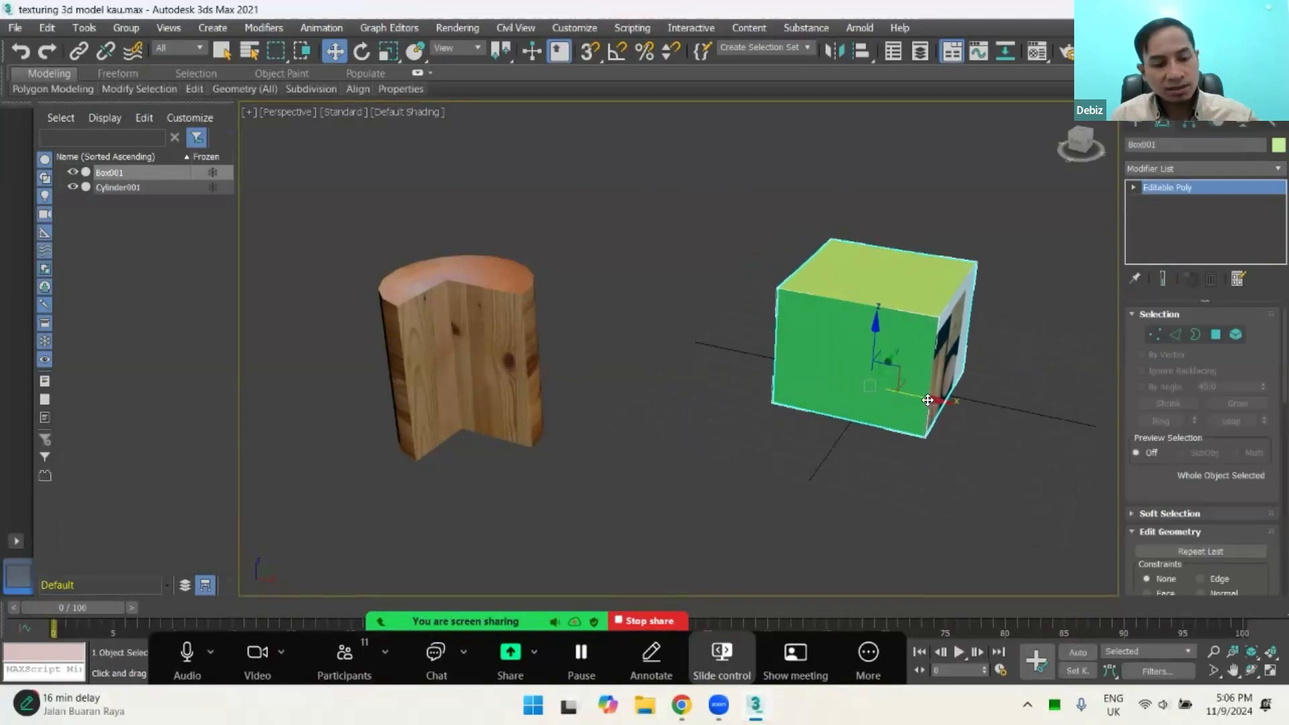
{"action": "key", "text": "ctrl+z"}
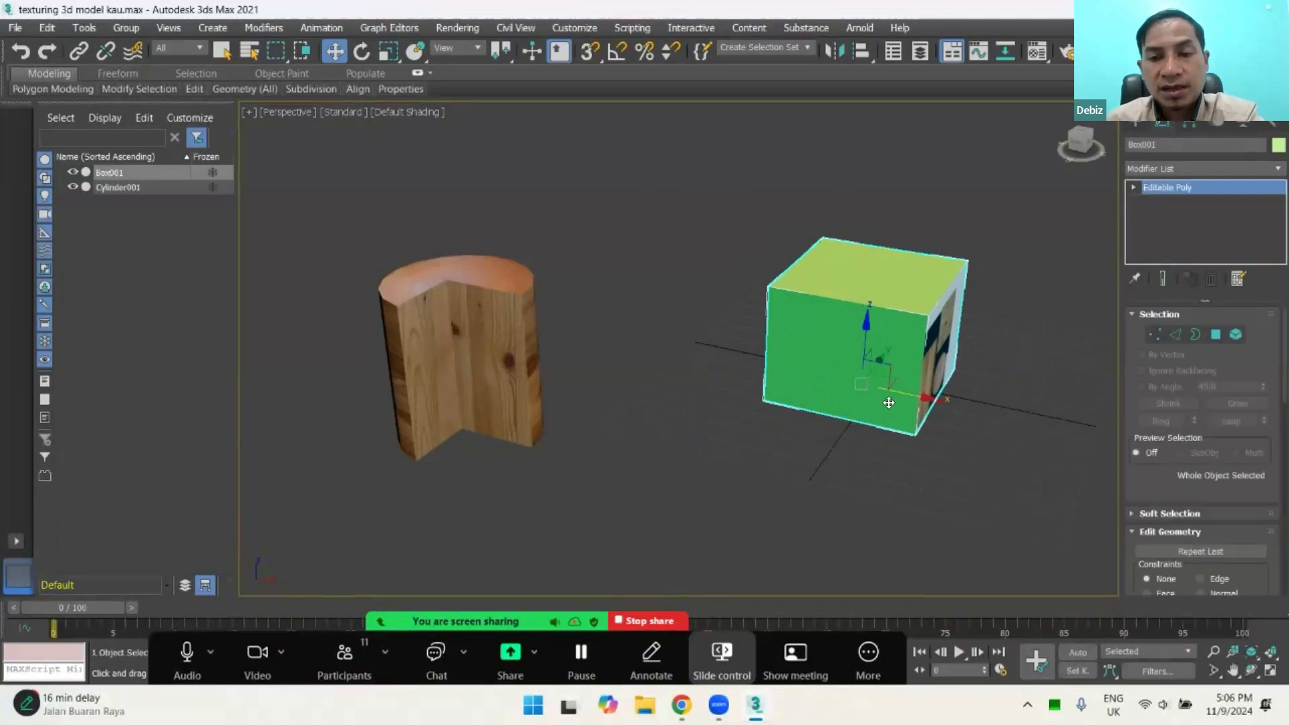
{"action": "left_click_drag", "start_coordinate": [921, 401], "coordinate": [940, 404]}
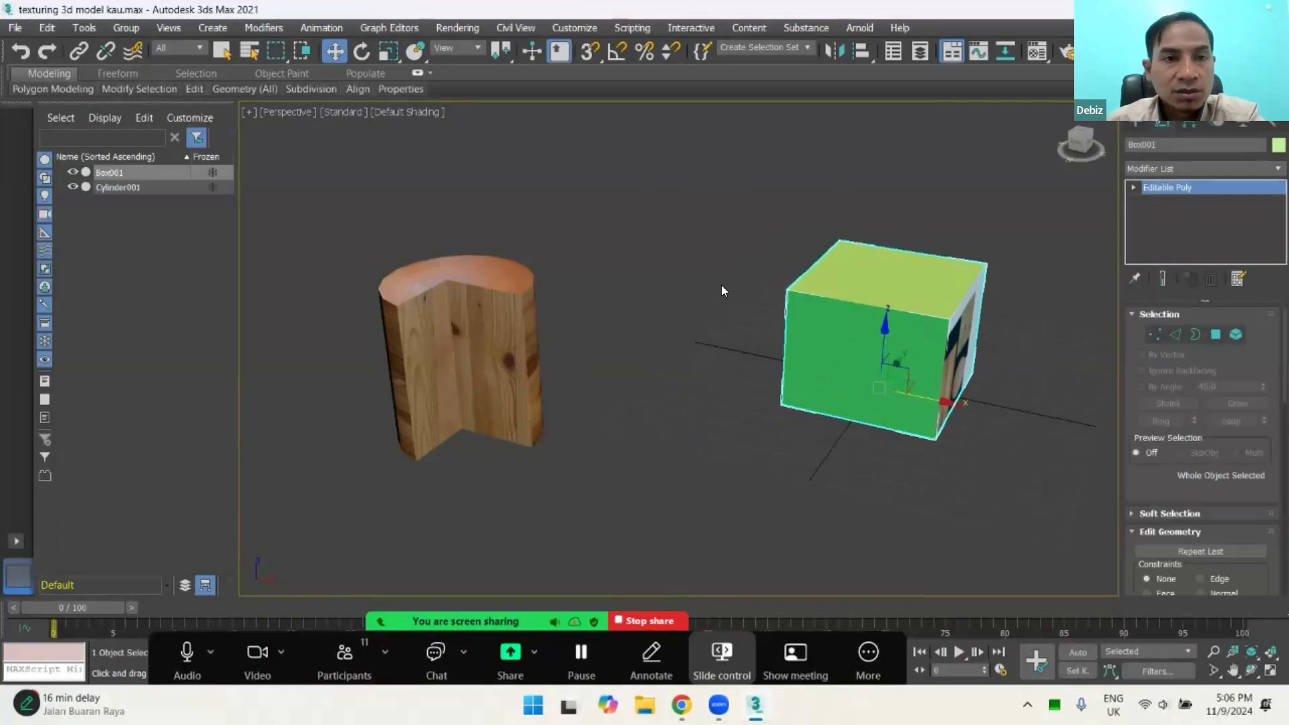
Step: Select the wooden cylinder and display the Standard Primitives creation options
{"action": "left_click", "coordinate": [567, 140]}
{"action": "left_click", "coordinate": [440, 279]}
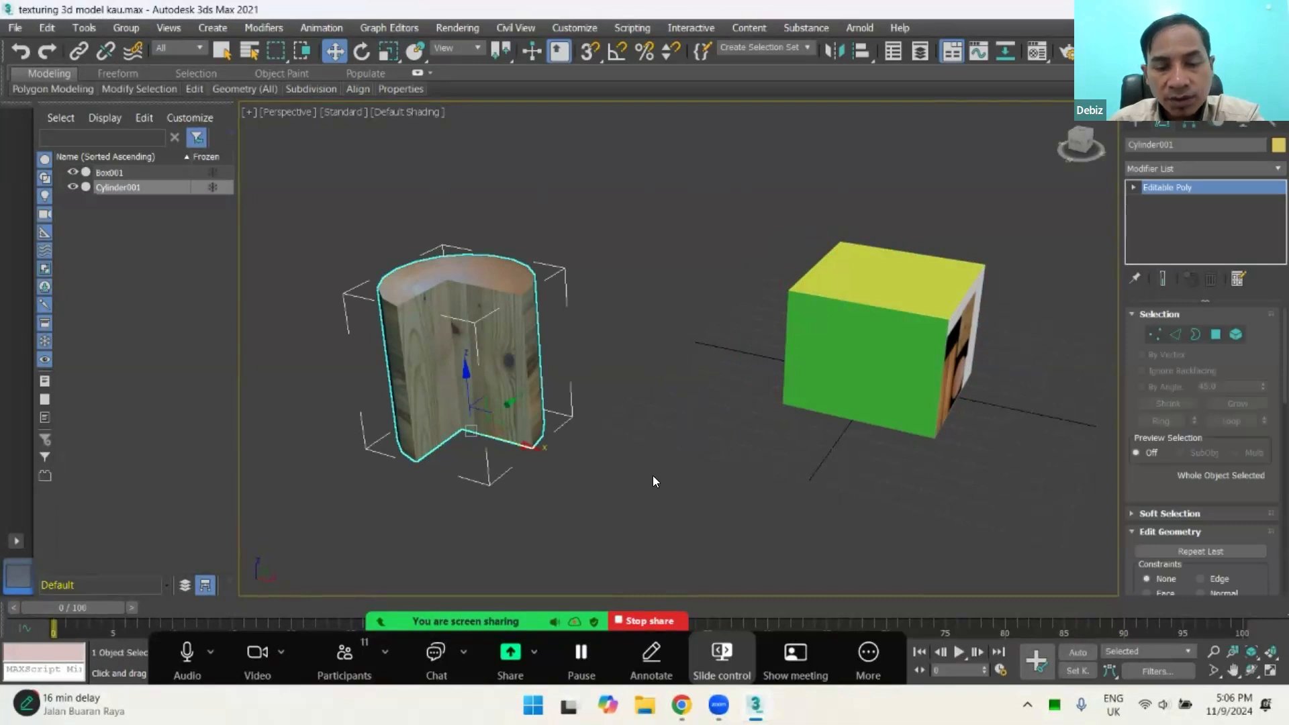
{"action": "left_click", "coordinate": [678, 412]}
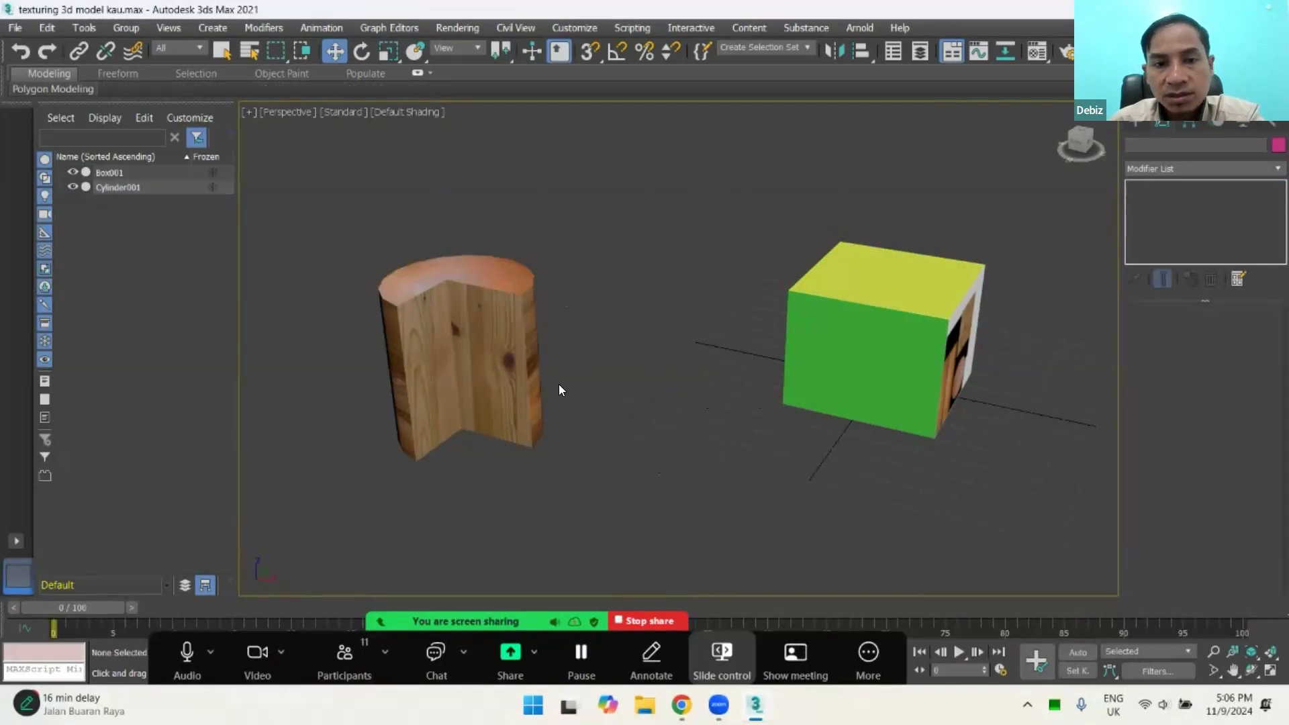
{"action": "left_click", "coordinate": [501, 362]}
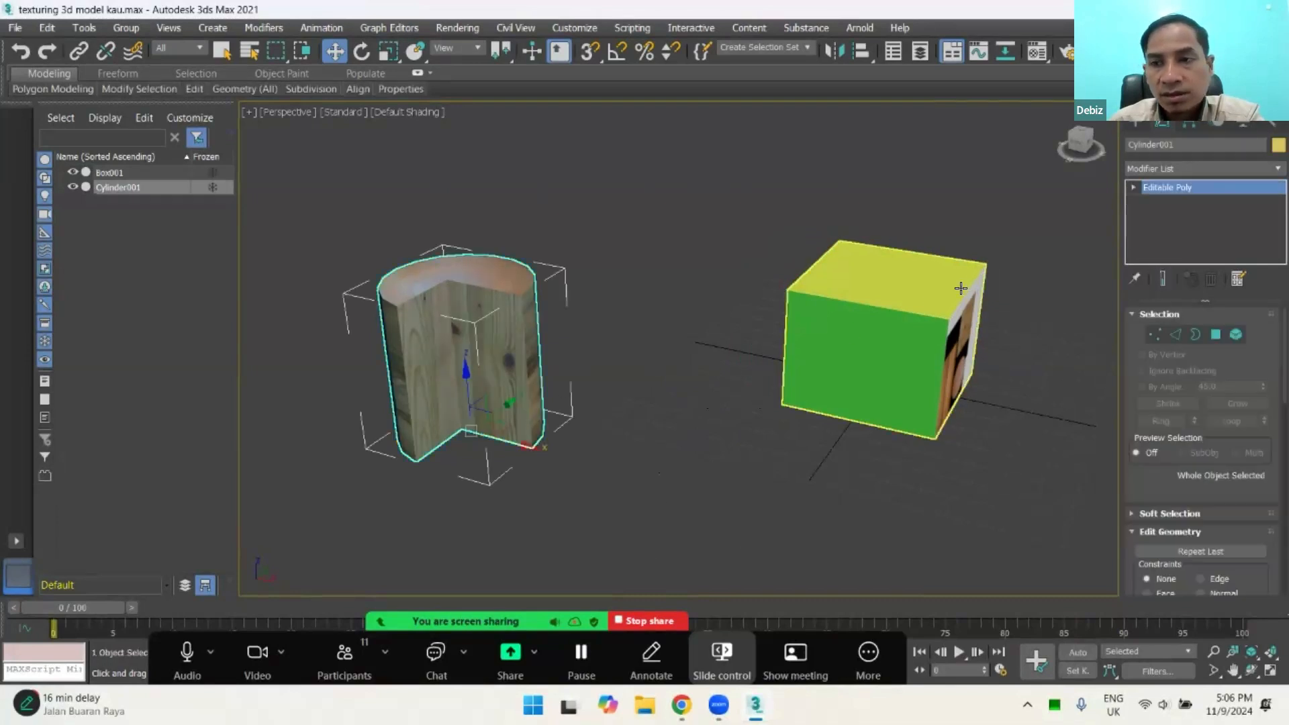
{"action": "left_click", "coordinate": [1136, 123]}
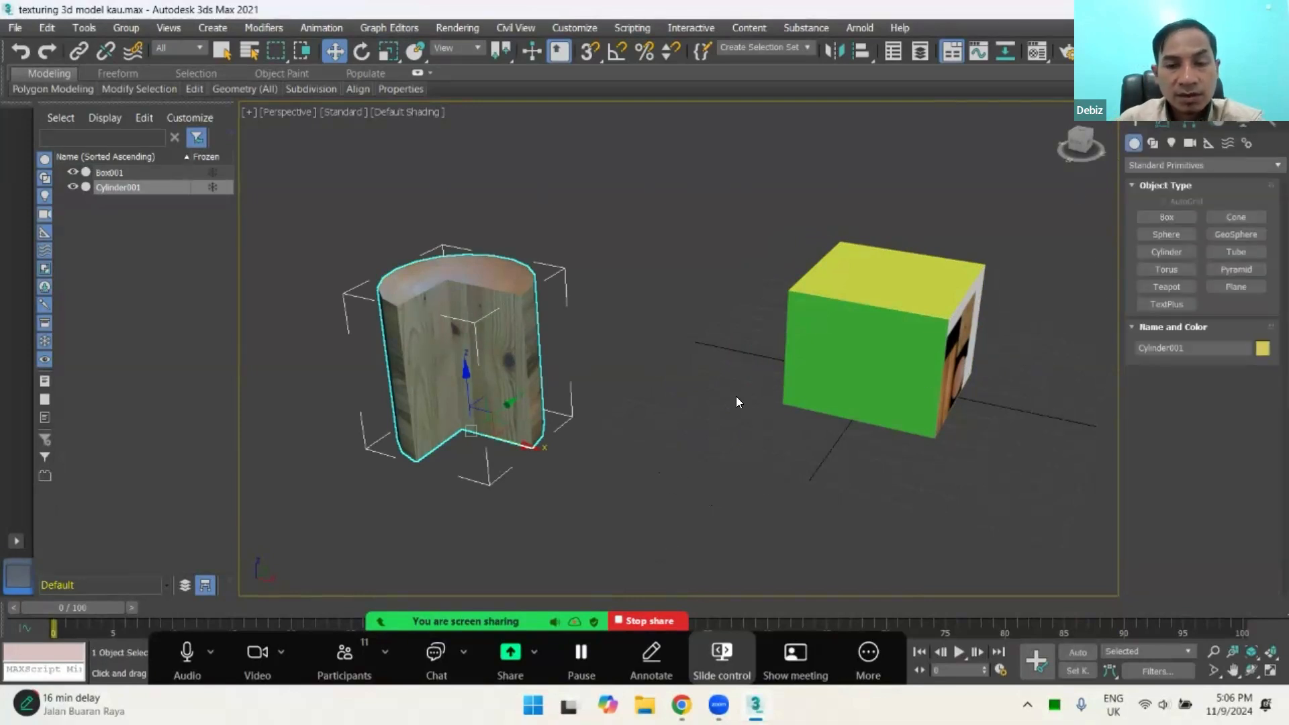
Step: Move the box along the X axis until it stands close beside the wooden cylinder
{"action": "left_click", "coordinate": [870, 338]}
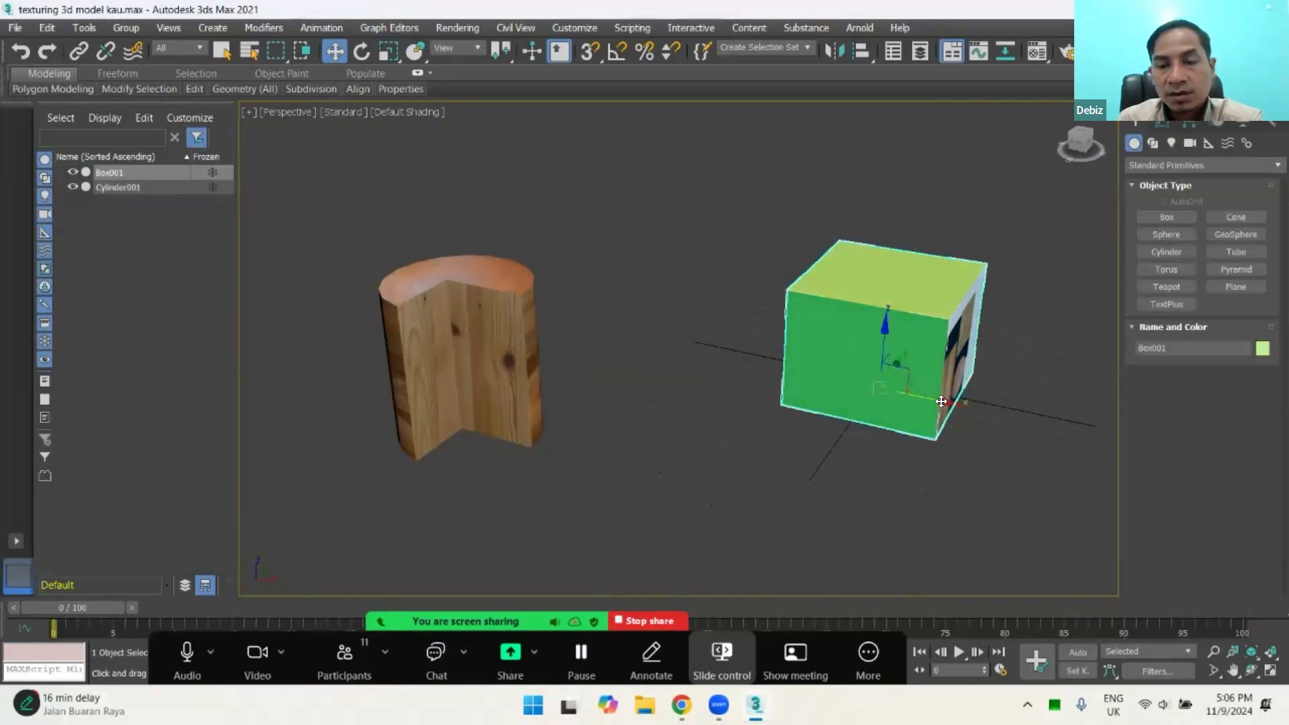
{"action": "left_click_drag", "start_coordinate": [940, 400], "coordinate": [733, 349]}
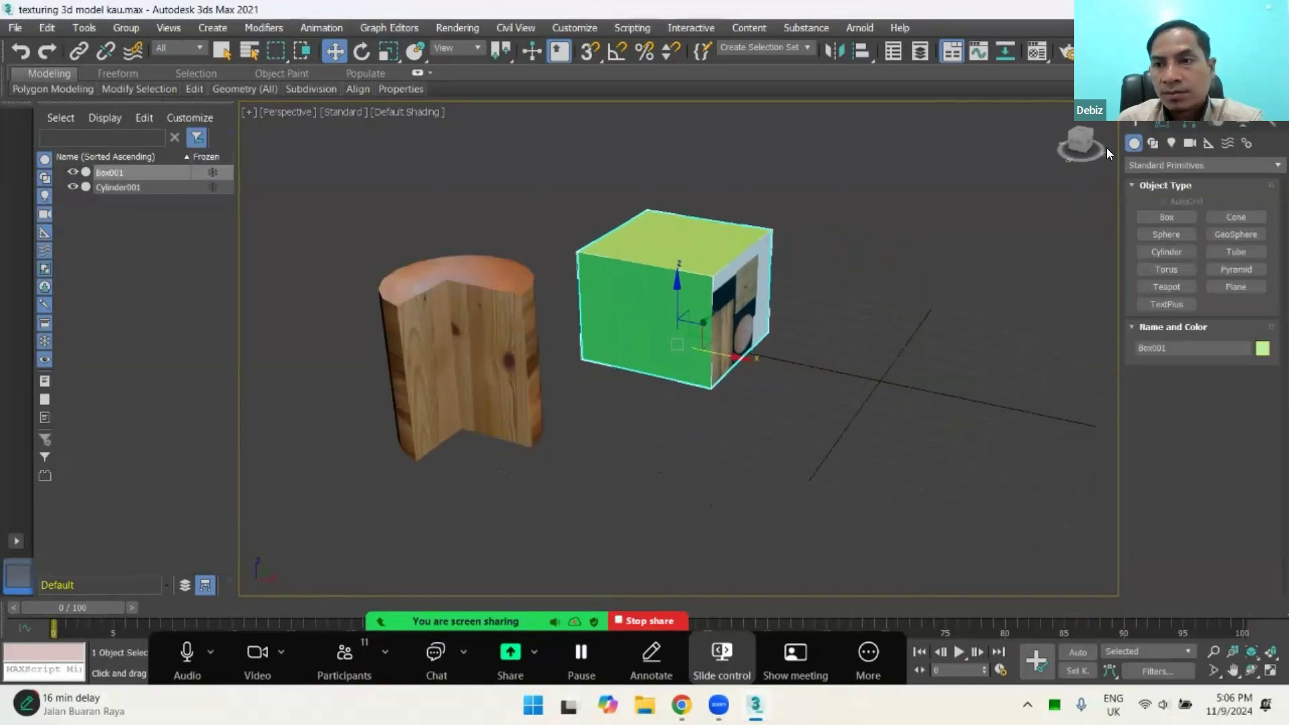
{"action": "left_click", "coordinate": [1164, 123]}
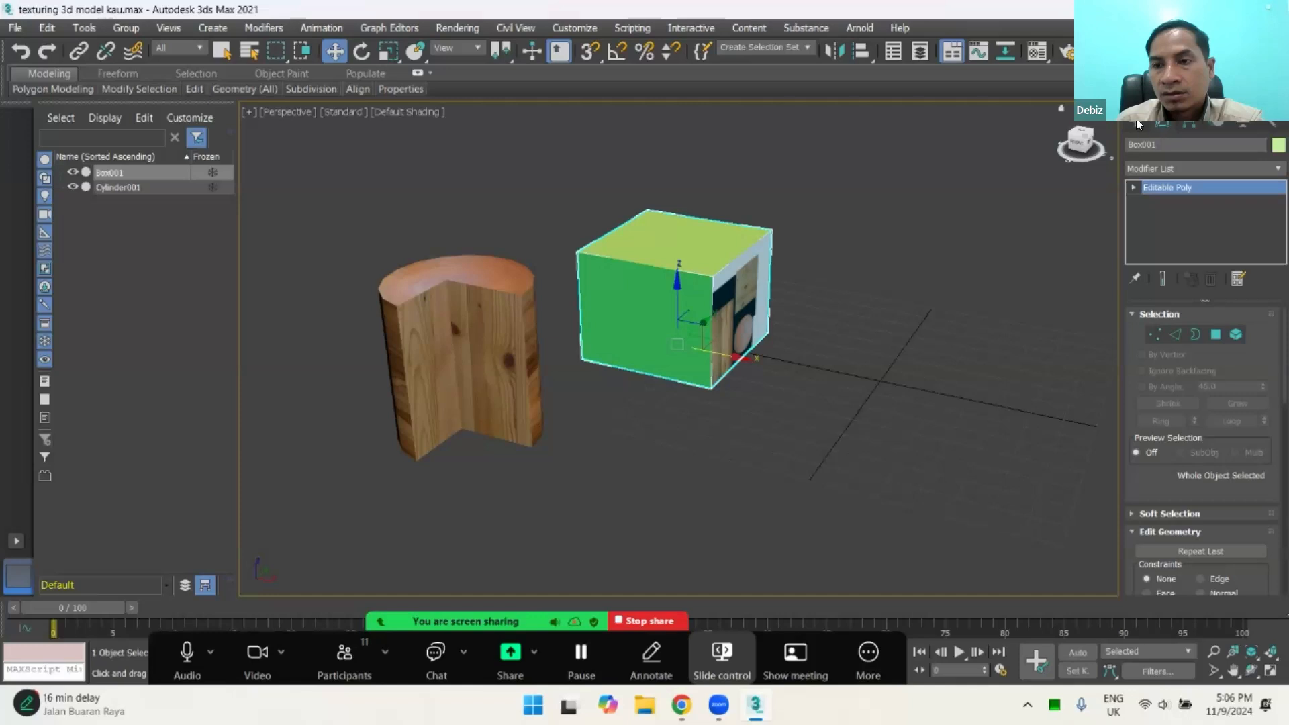
{"action": "left_click", "coordinate": [1137, 125]}
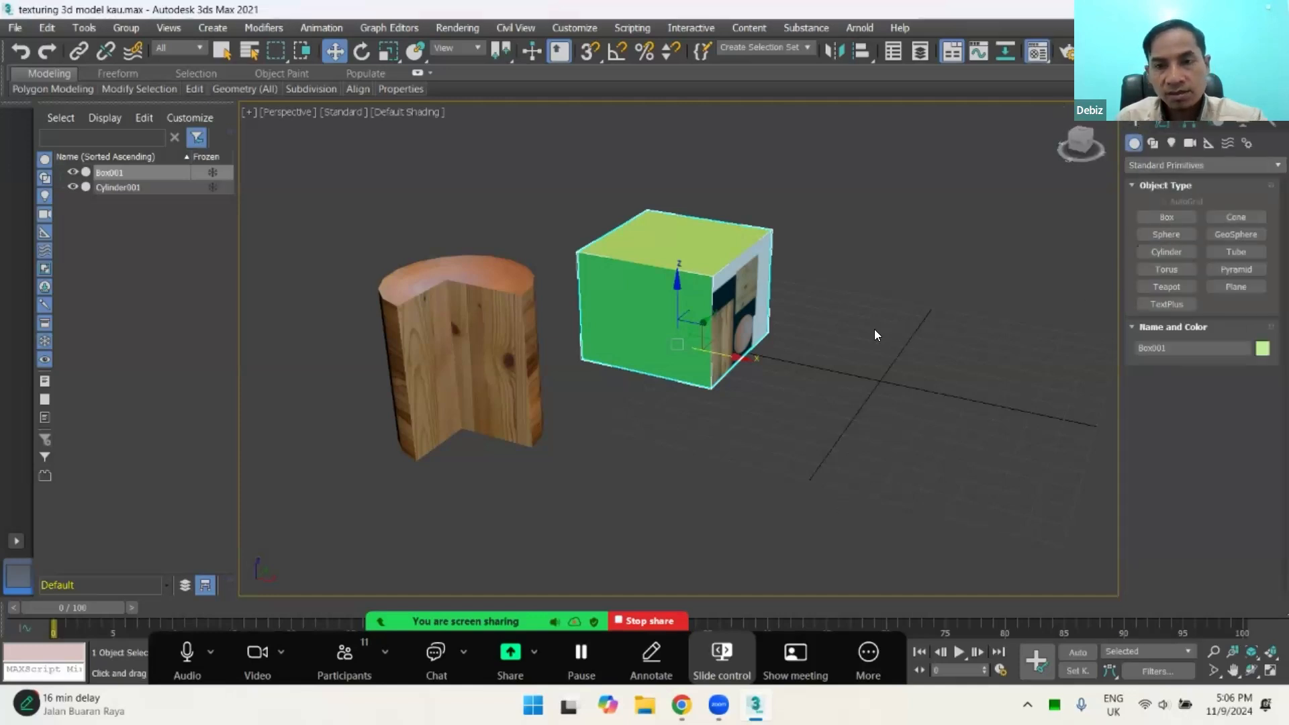
Step: Open the Material Editor, place it clear of both objects, and make the yellow 02 - Default material active
{"action": "key", "text": "m"}
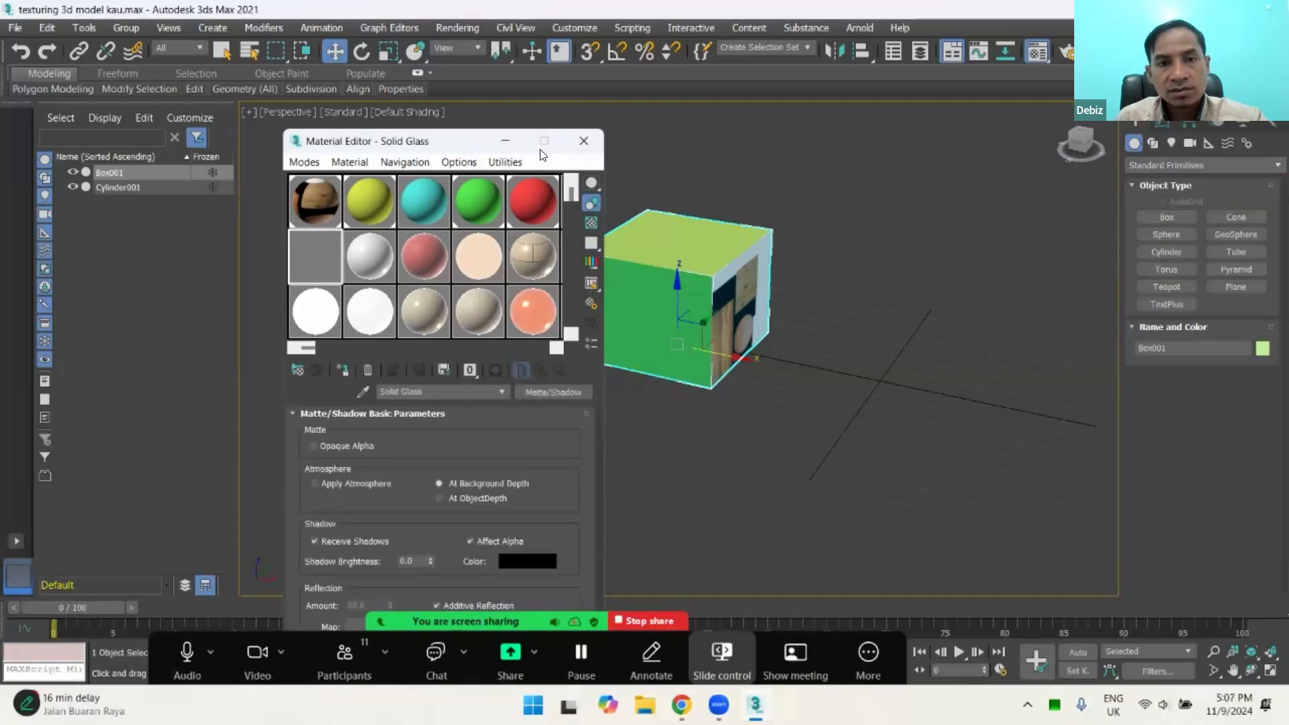
{"action": "left_click_drag", "start_coordinate": [468, 147], "coordinate": [475, 182]}
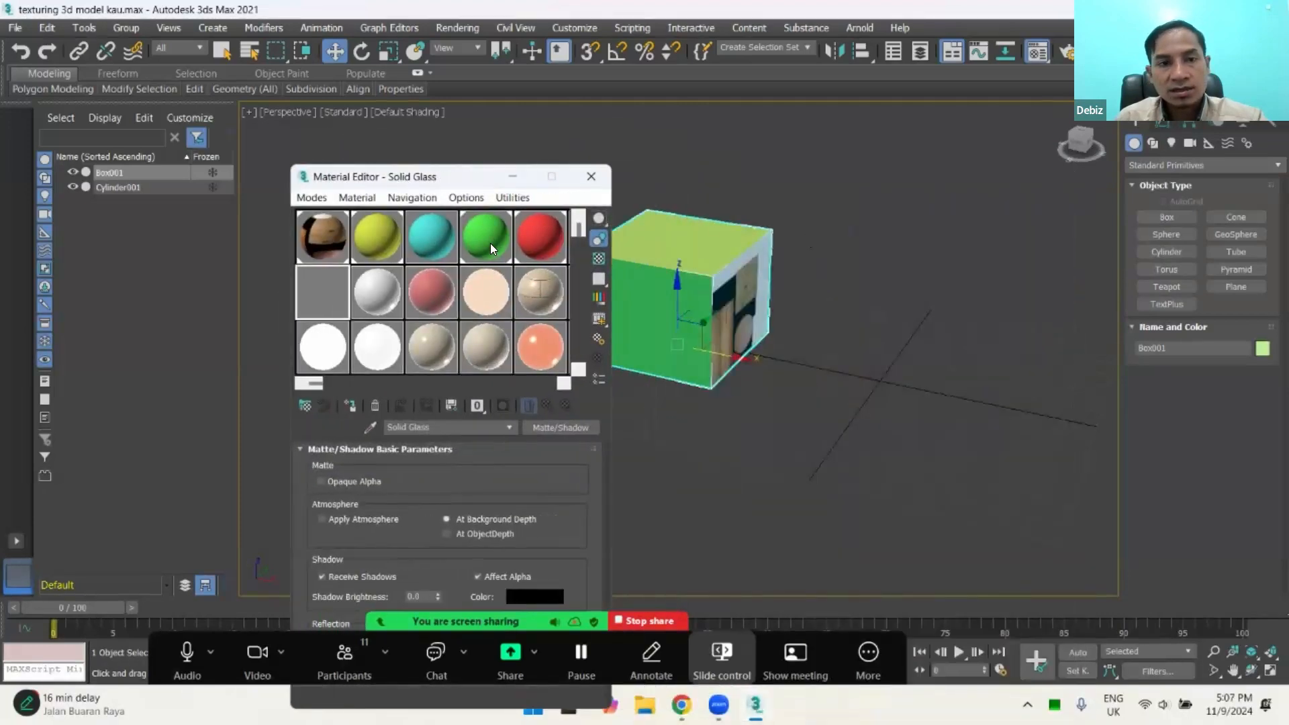
{"action": "left_click", "coordinate": [374, 240]}
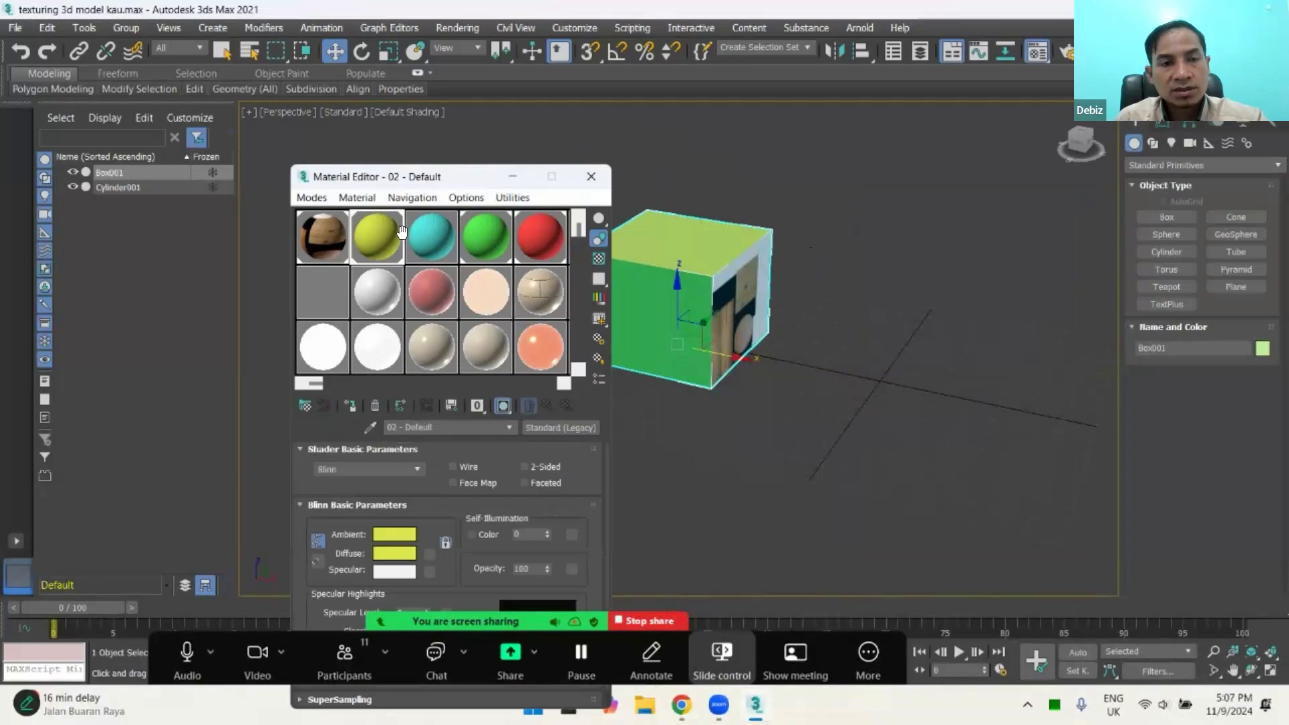
{"action": "left_click_drag", "start_coordinate": [425, 178], "coordinate": [1081, 157]}
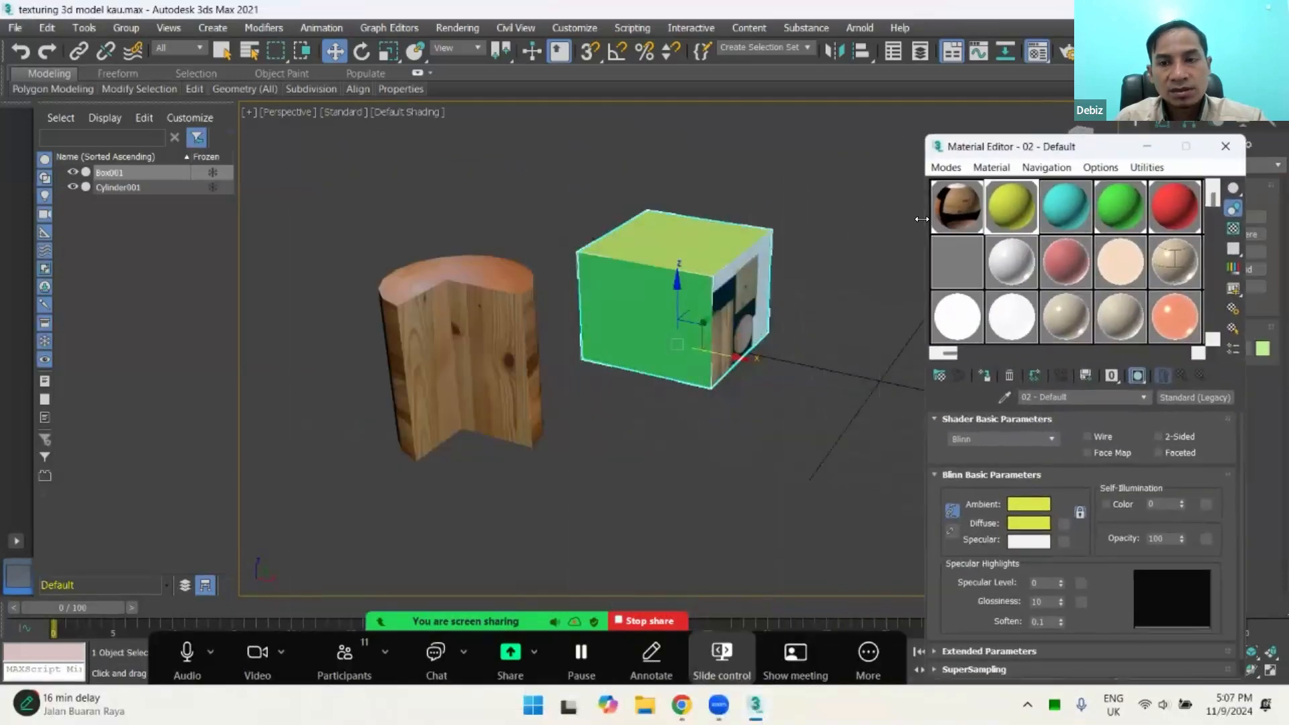
{"action": "left_click", "coordinate": [961, 201]}
{"action": "left_click", "coordinate": [1003, 204]}
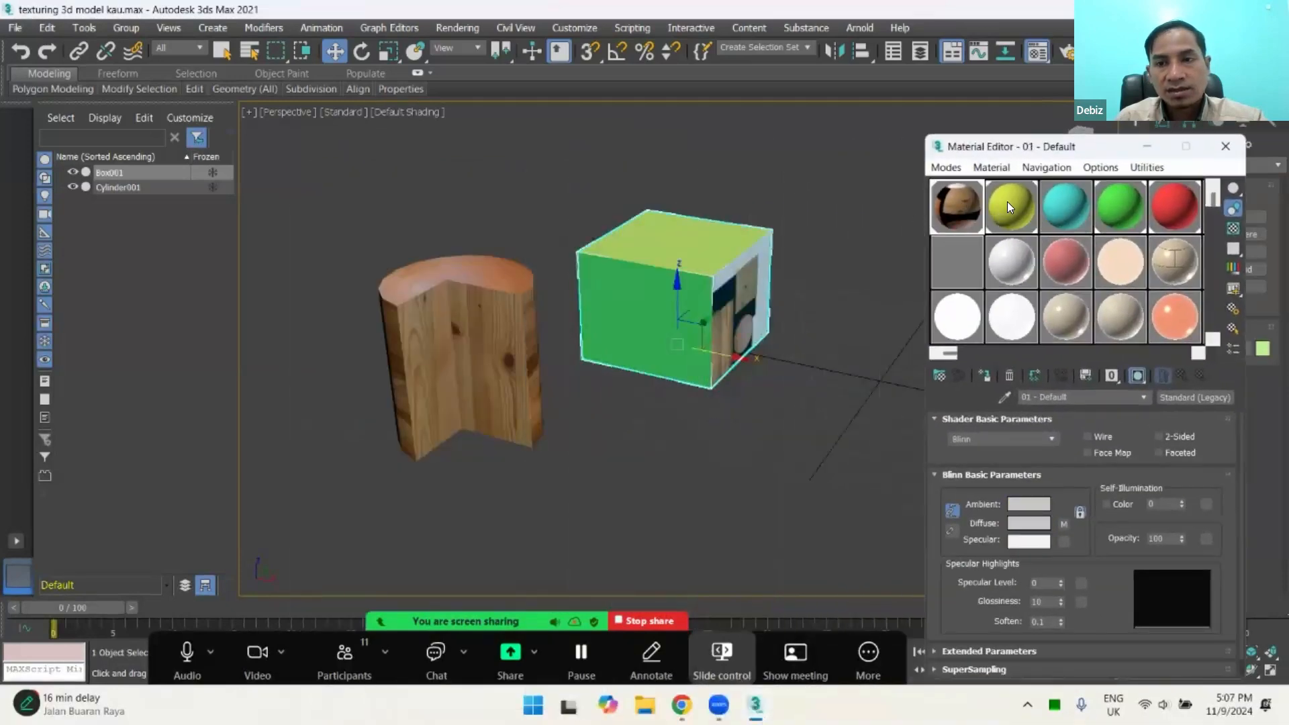
Step: Apply the yellow, cyan, green, red and glossy white sample materials to the whole box, one after another
{"action": "left_click_drag", "start_coordinate": [1007, 201], "coordinate": [740, 297]}
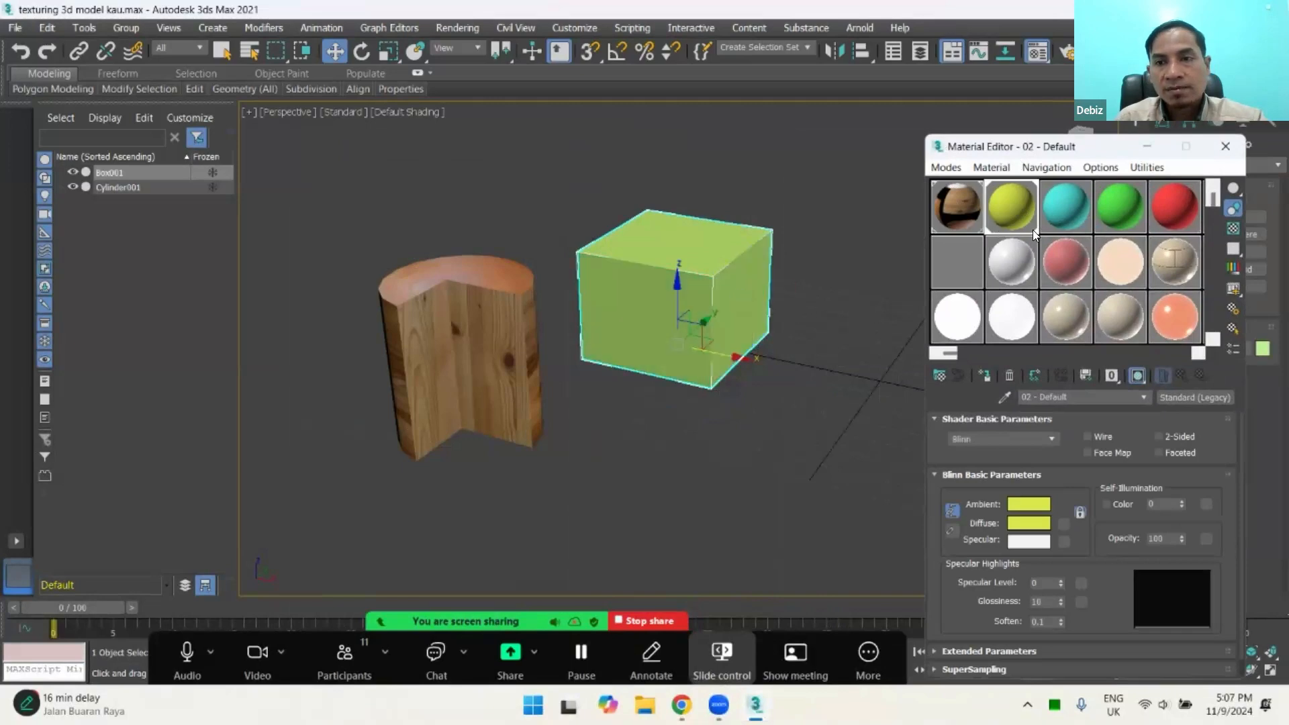
{"action": "left_click_drag", "start_coordinate": [1066, 205], "coordinate": [738, 298]}
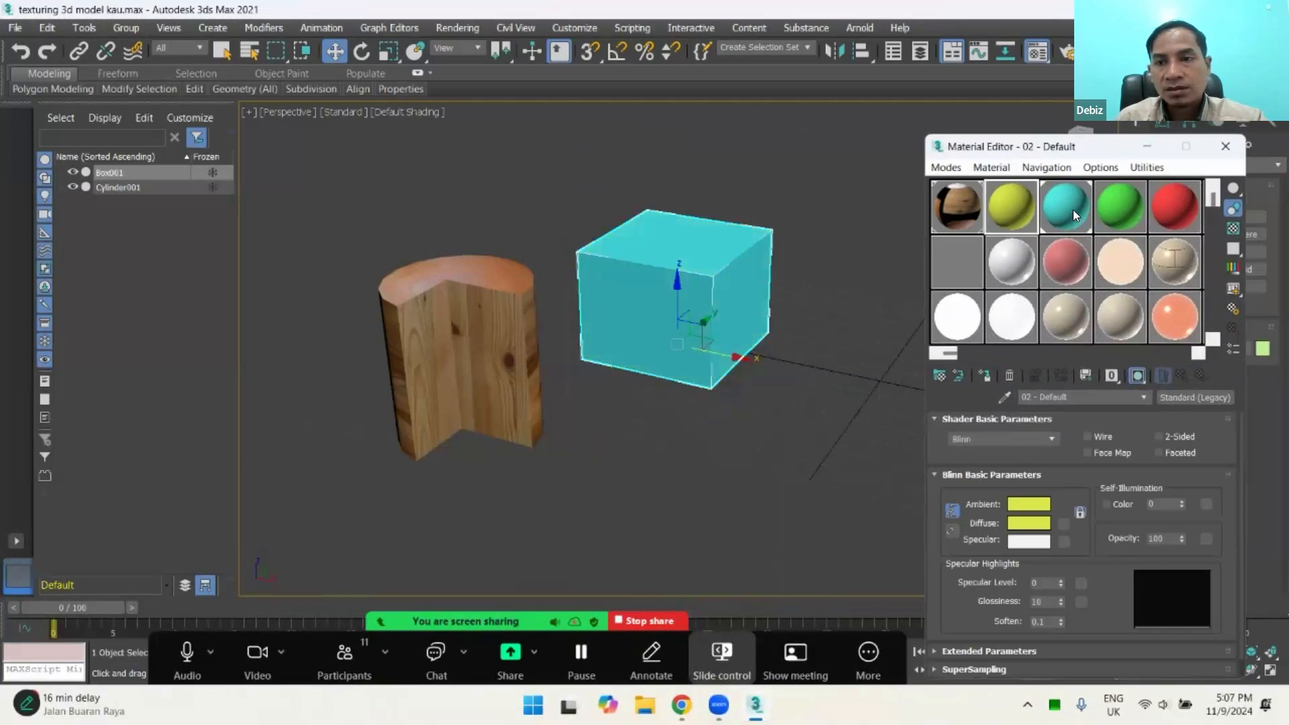
{"action": "left_click_drag", "start_coordinate": [1118, 225], "coordinate": [656, 286]}
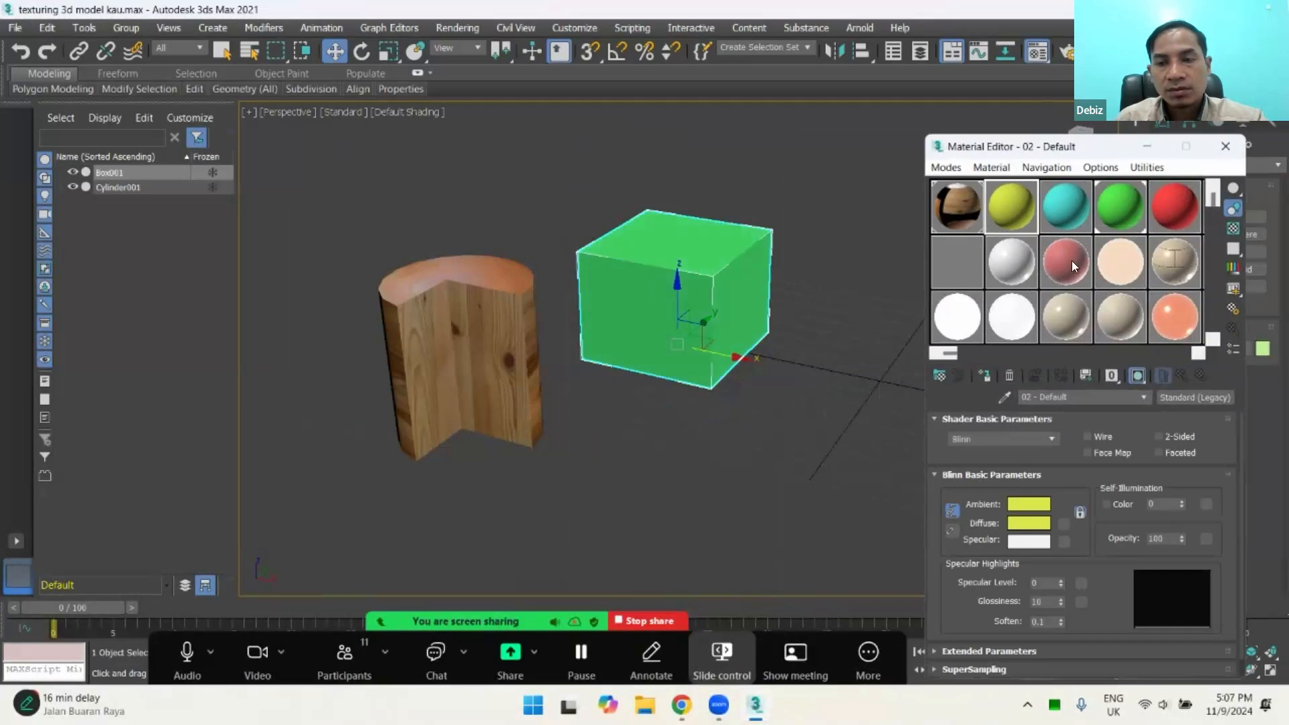
{"action": "left_click_drag", "start_coordinate": [1168, 198], "coordinate": [672, 259]}
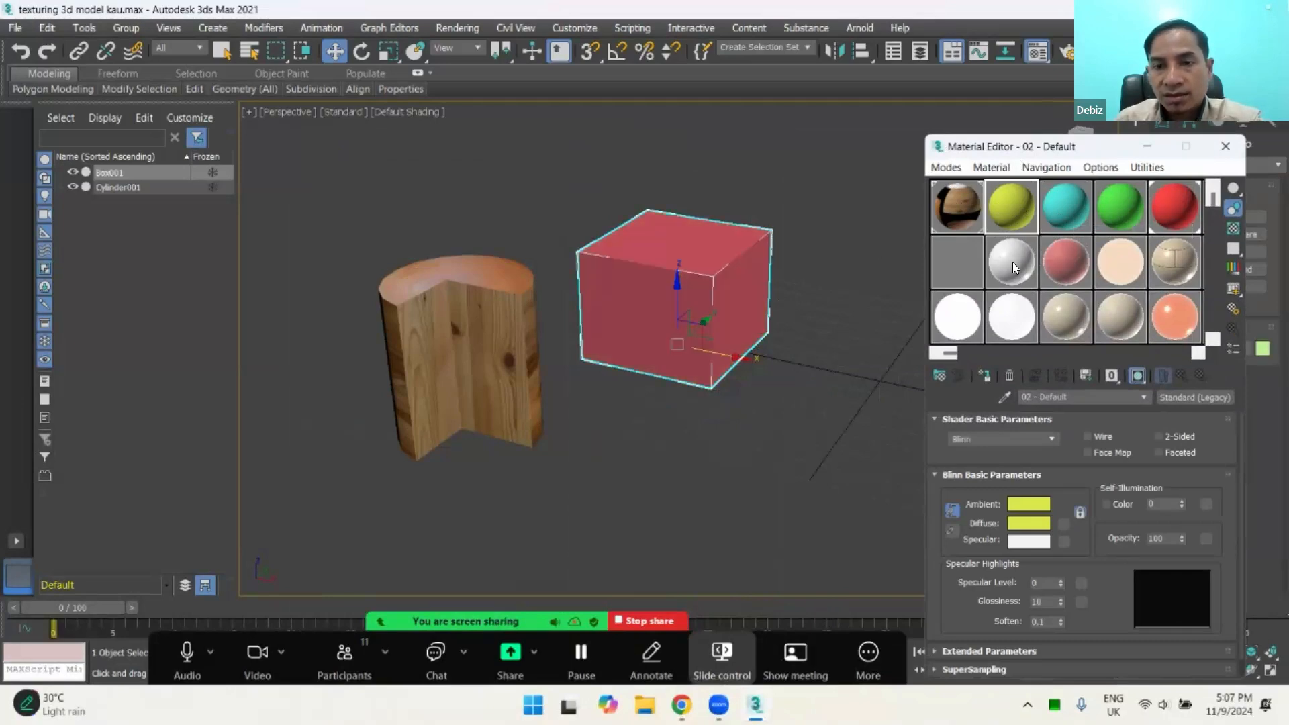
{"action": "left_click_drag", "start_coordinate": [696, 251], "coordinate": [692, 256]}
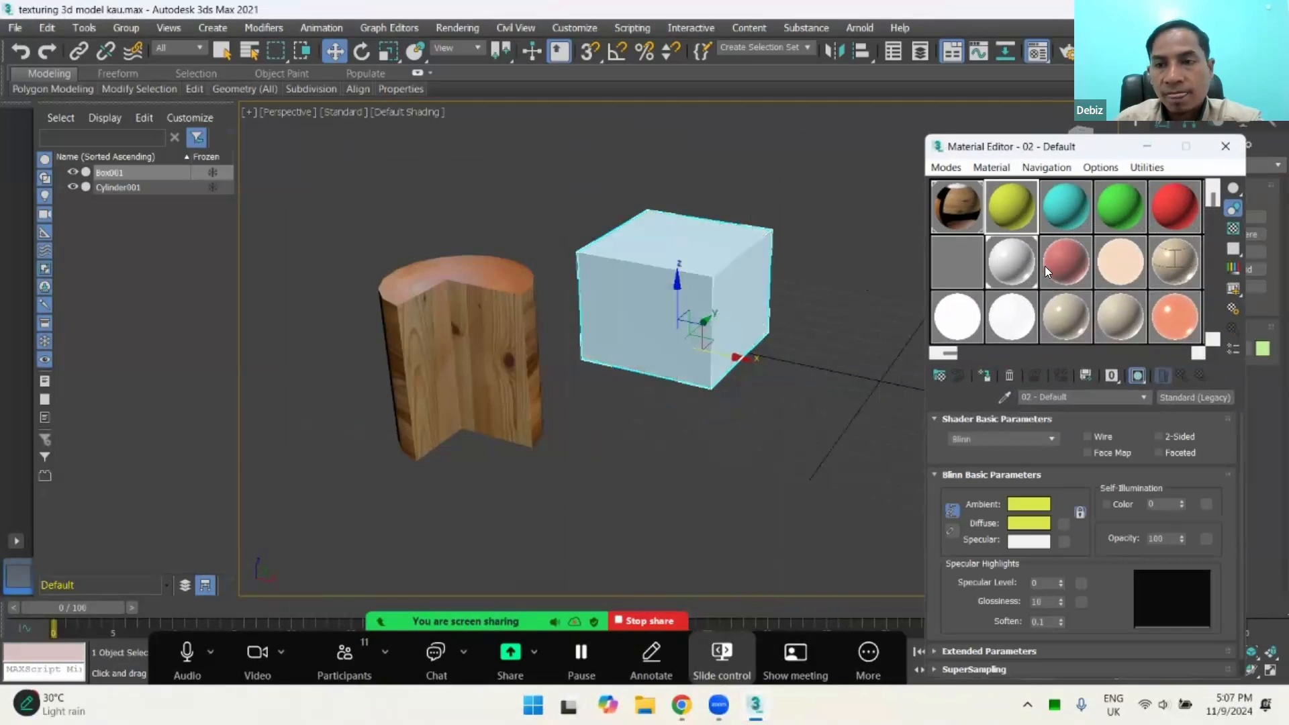
Step: Place the Material Editor on the other side of the objects and move the box along X away from the cylinder
{"action": "left_click_drag", "start_coordinate": [1097, 157], "coordinate": [214, 205]}
{"action": "left_click_drag", "start_coordinate": [722, 350], "coordinate": [904, 388]}
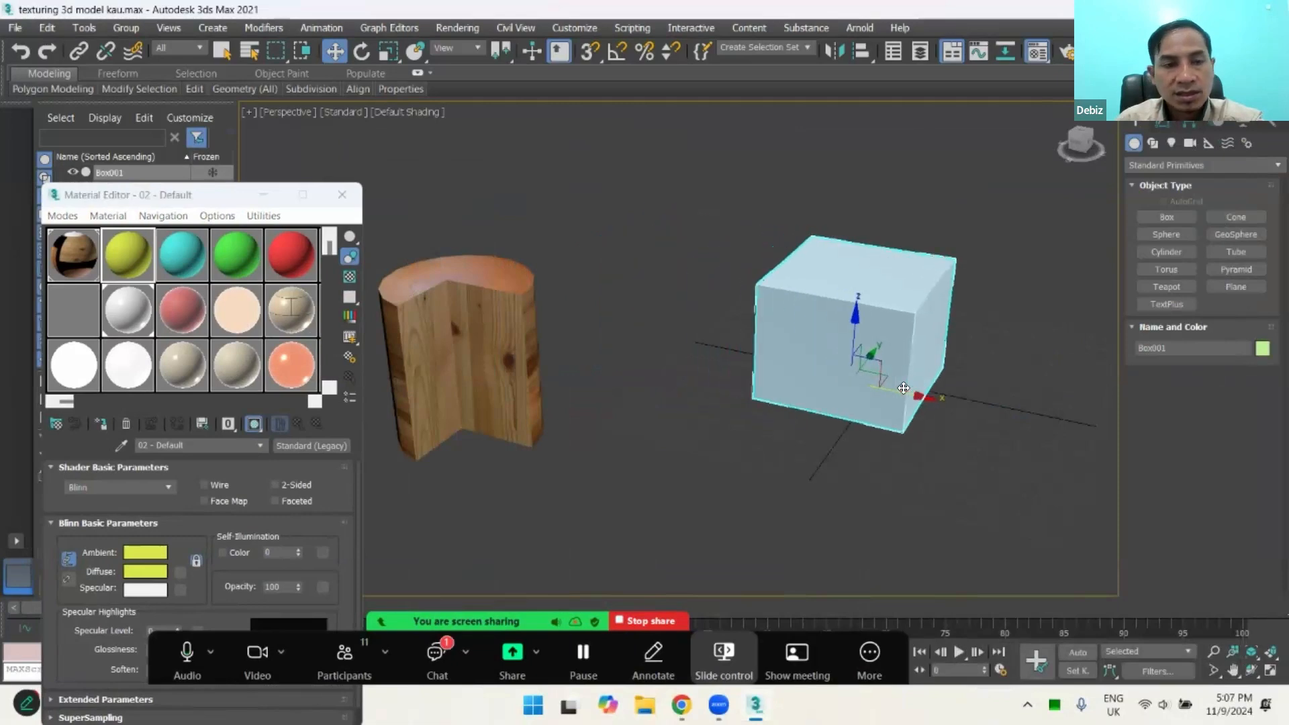
Step: Set the diffuse colour of the 02 - Default material to violet with RGB 71, 18, 205
{"action": "left_click", "coordinate": [145, 552]}
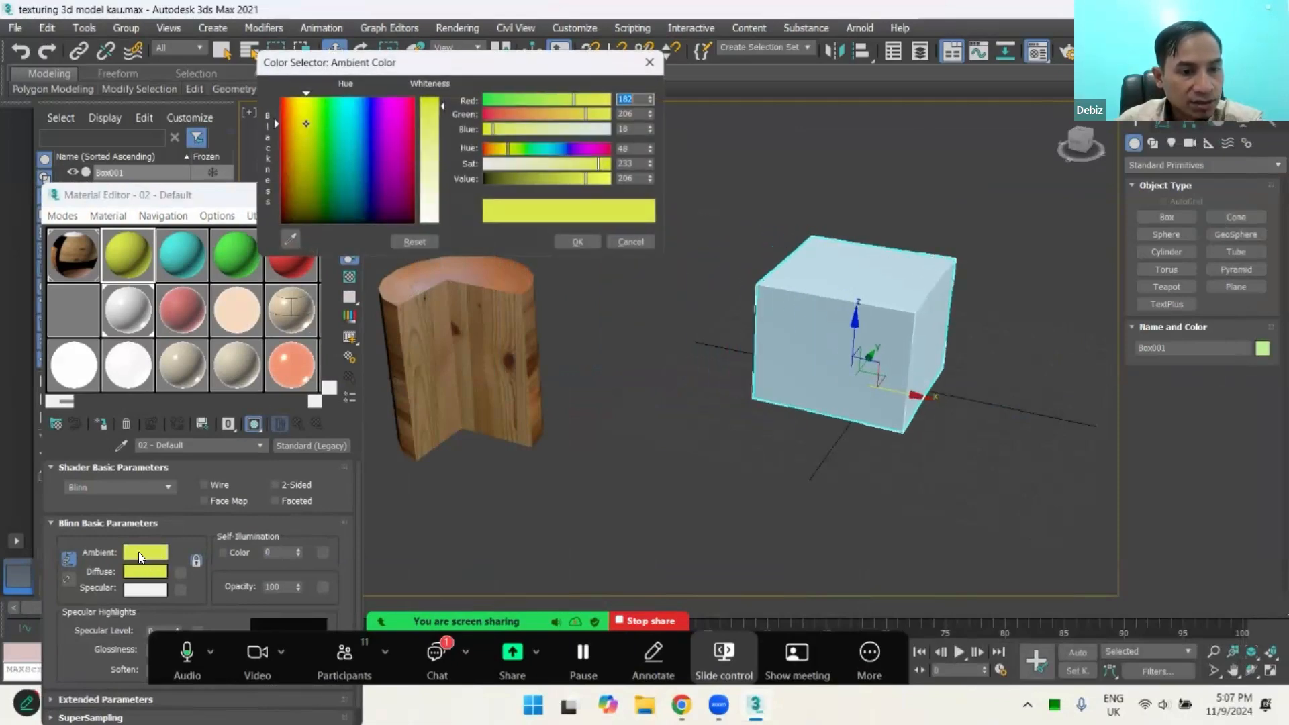
{"action": "left_click", "coordinate": [649, 62]}
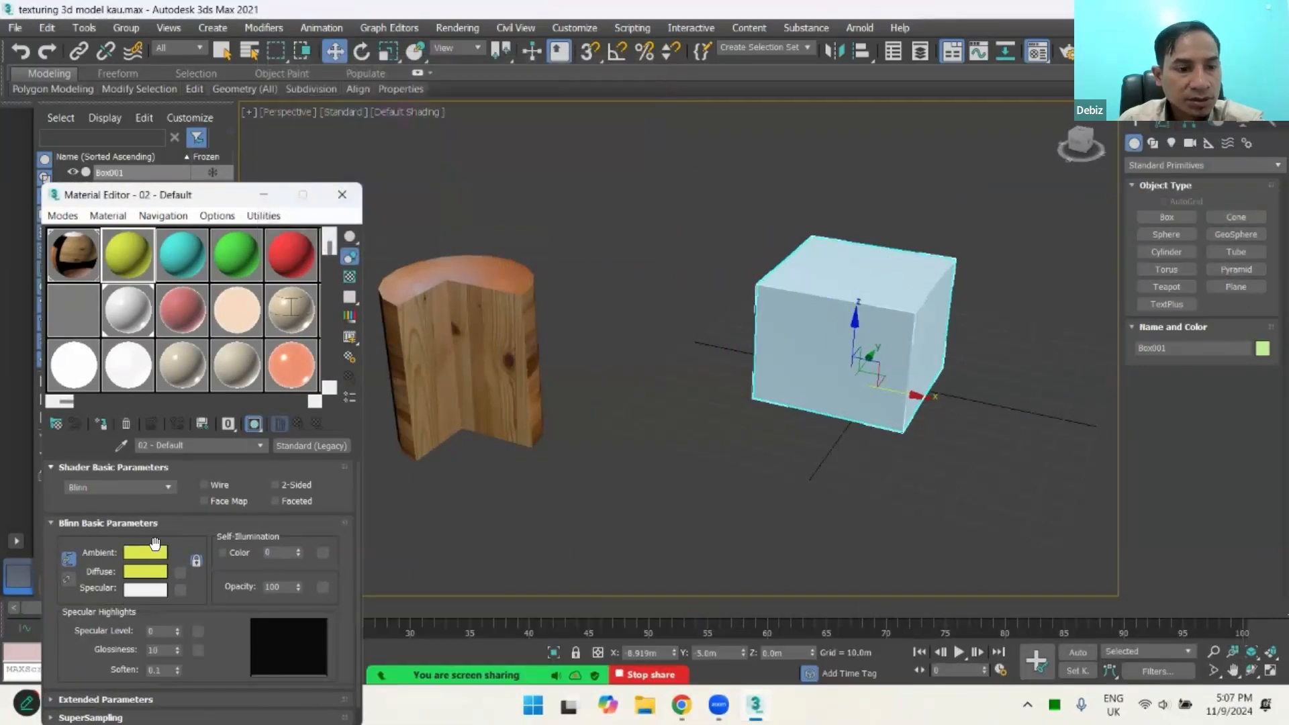
{"action": "left_click", "coordinate": [145, 573]}
{"action": "left_click", "coordinate": [387, 146]}
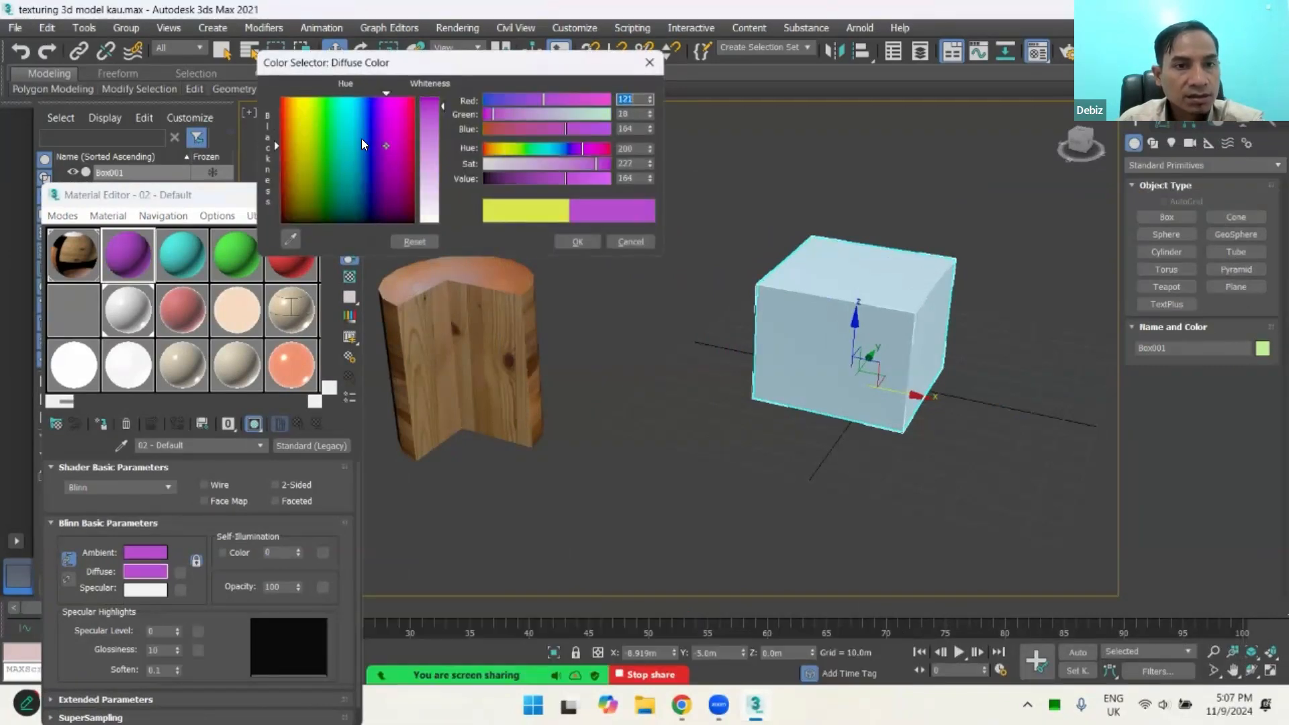
{"action": "mouse_move", "coordinate": [361, 139]}
{"action": "left_mouse_down"}
{"action": "mouse_move", "coordinate": [314, 140]}
{"action": "mouse_move", "coordinate": [376, 149]}
{"action": "mouse_move", "coordinate": [377, 124]}
{"action": "left_mouse_up"}
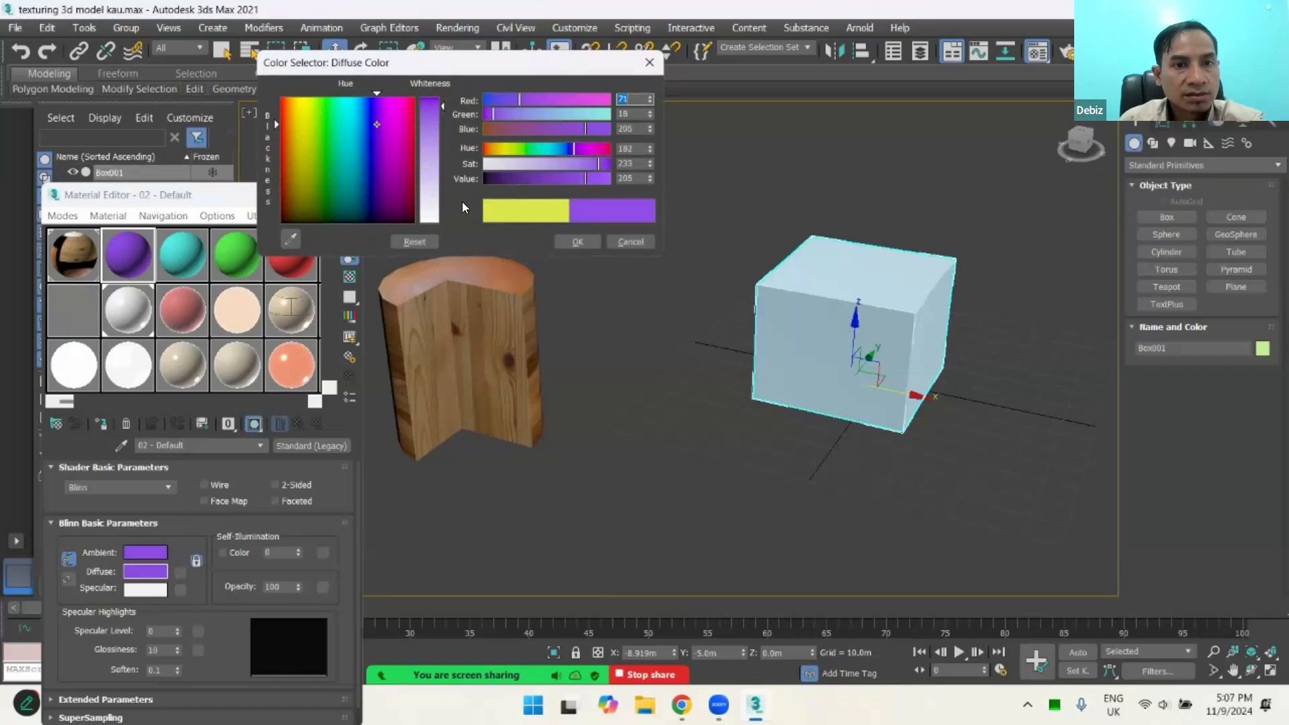
{"action": "left_click", "coordinate": [572, 242]}
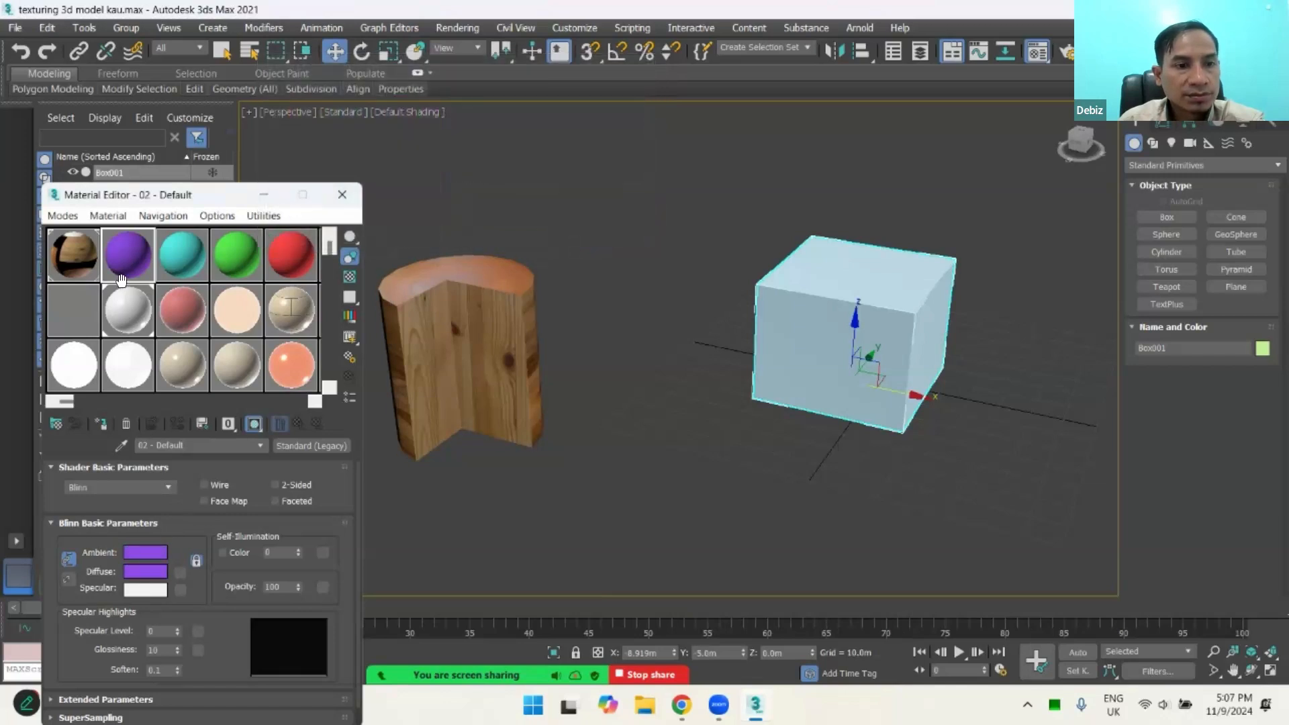
Step: Apply the violet material to the box and move the box along X towards the cylinder, to about X -44.7 m
{"action": "left_click_drag", "start_coordinate": [132, 261], "coordinate": [791, 321]}
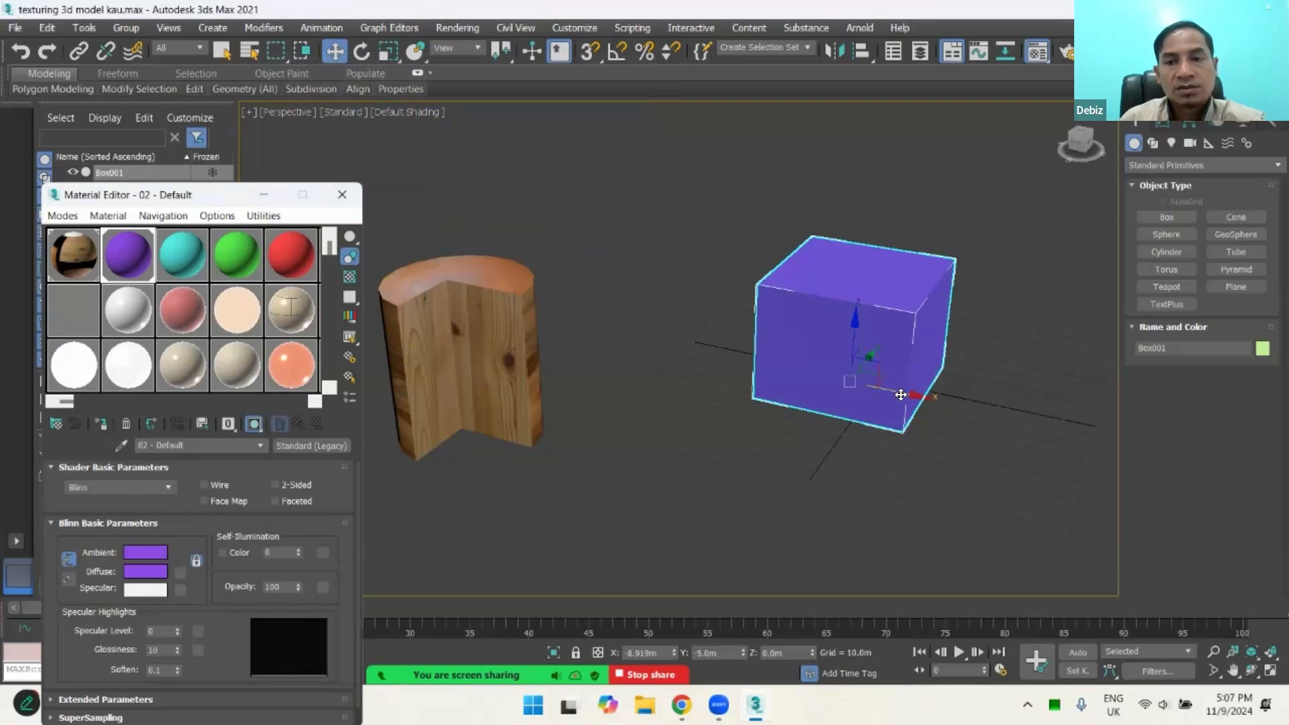
{"action": "left_click_drag", "start_coordinate": [895, 394], "coordinate": [802, 384]}
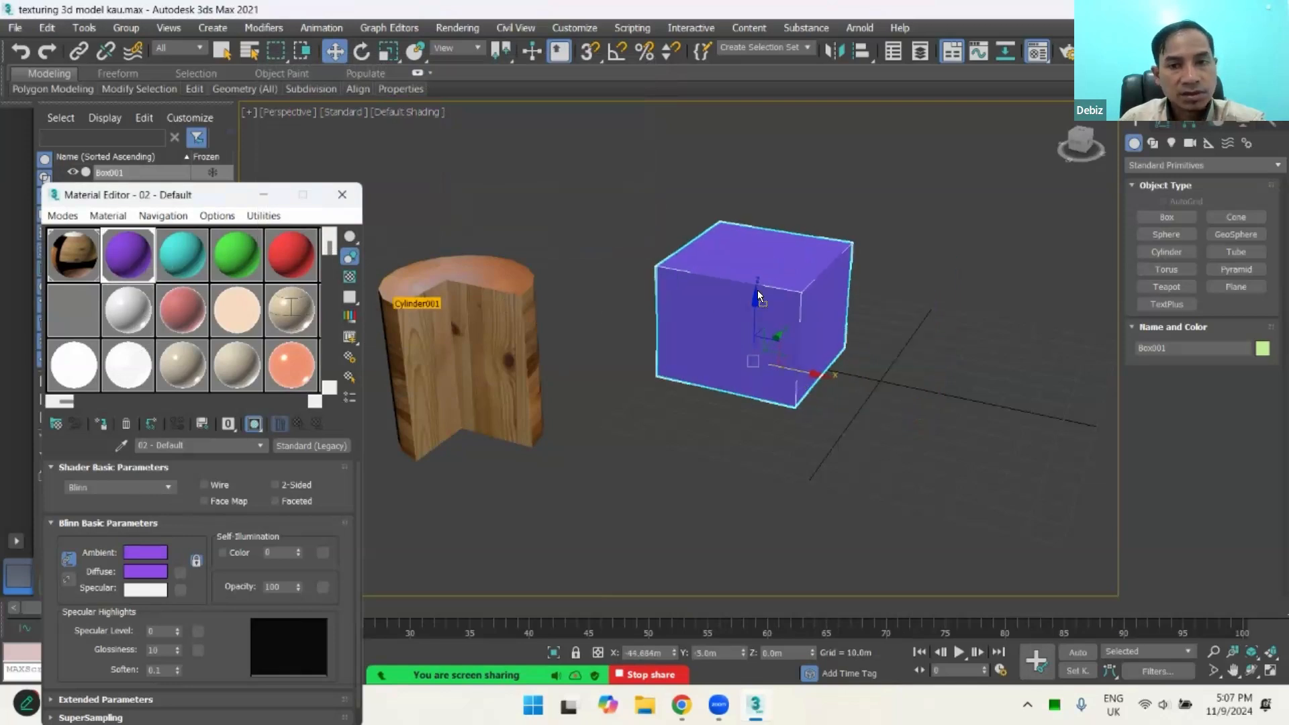
Step: Assign the violet material and then the glossy white Ceramic material to the selected box, and close the Material Editor
{"action": "left_click", "coordinate": [102, 424]}
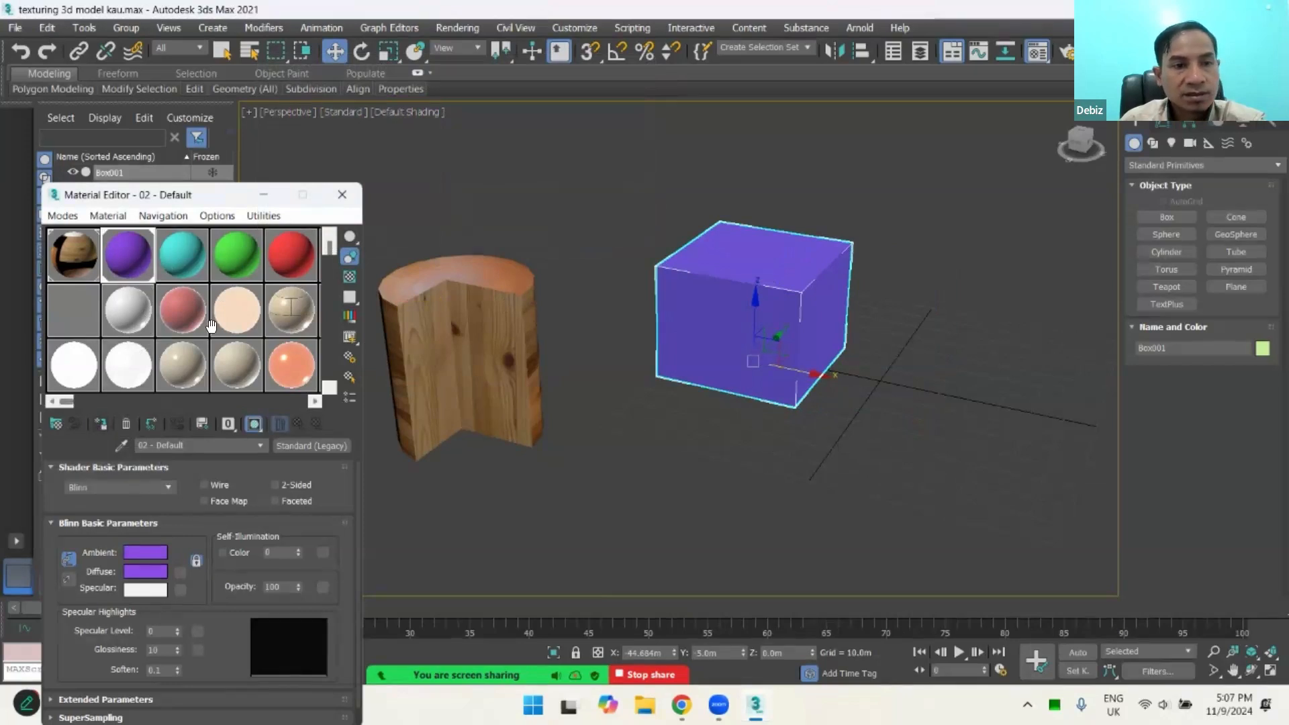
{"action": "left_click", "coordinate": [144, 308]}
{"action": "left_click", "coordinate": [103, 426]}
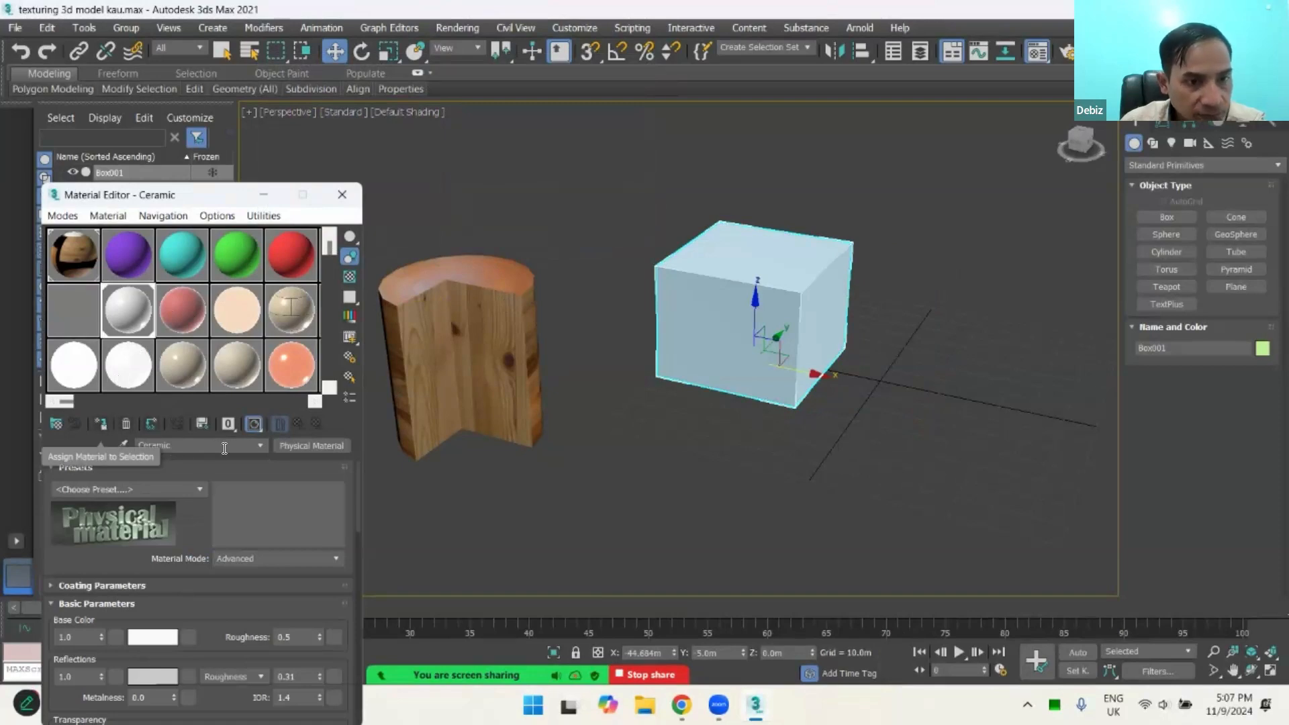
{"action": "left_click", "coordinate": [342, 195]}
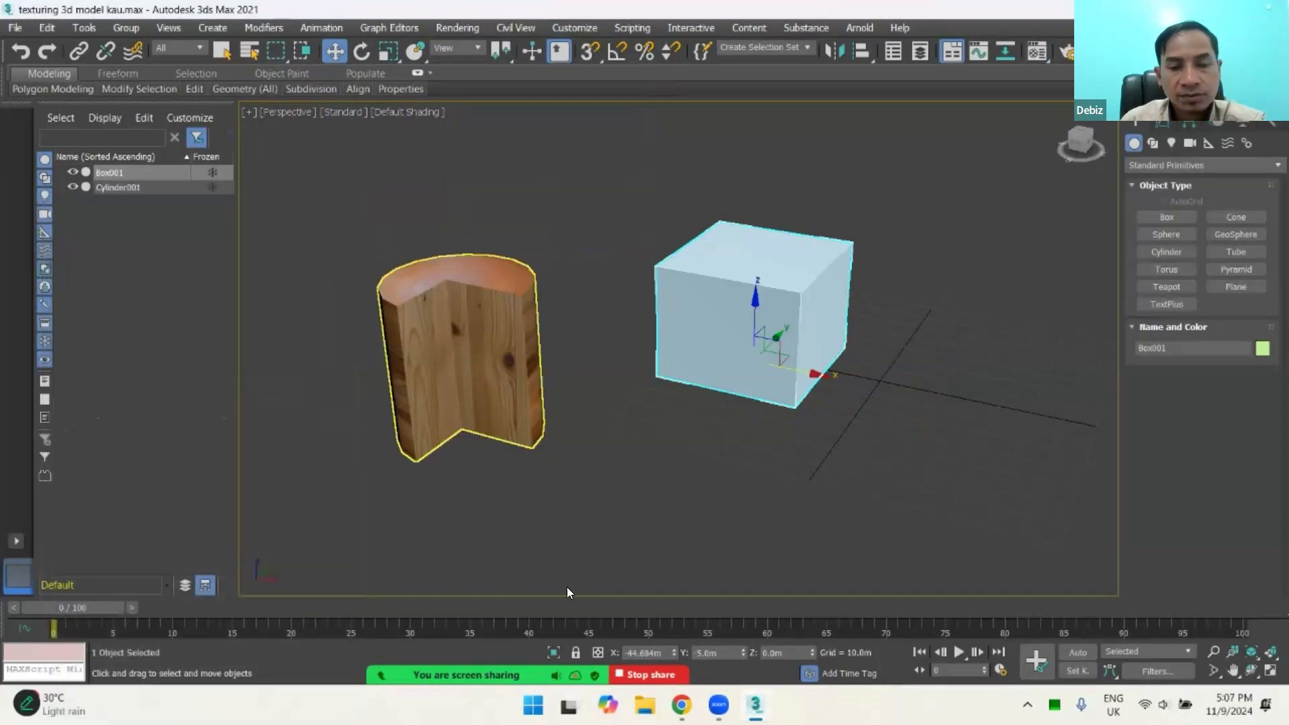
{"action": "left_click", "coordinate": [681, 704]}
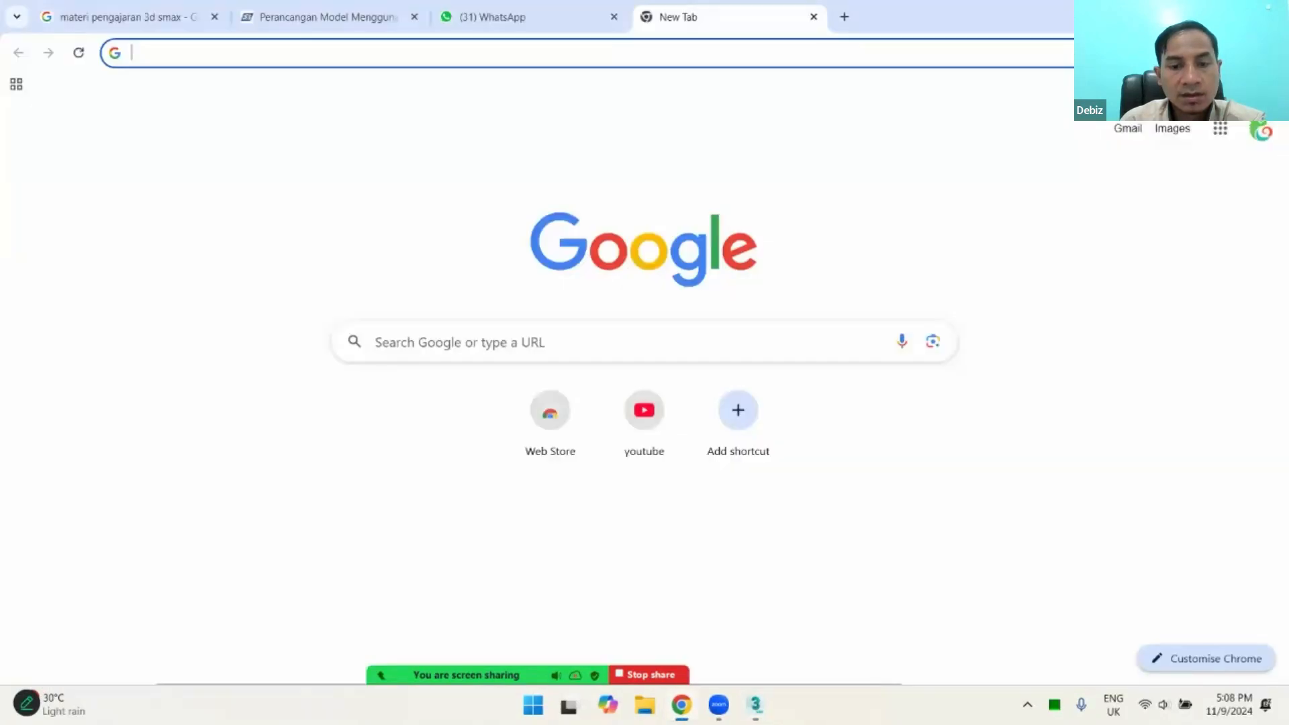
{"action": "key", "text": "alt+Tab"}
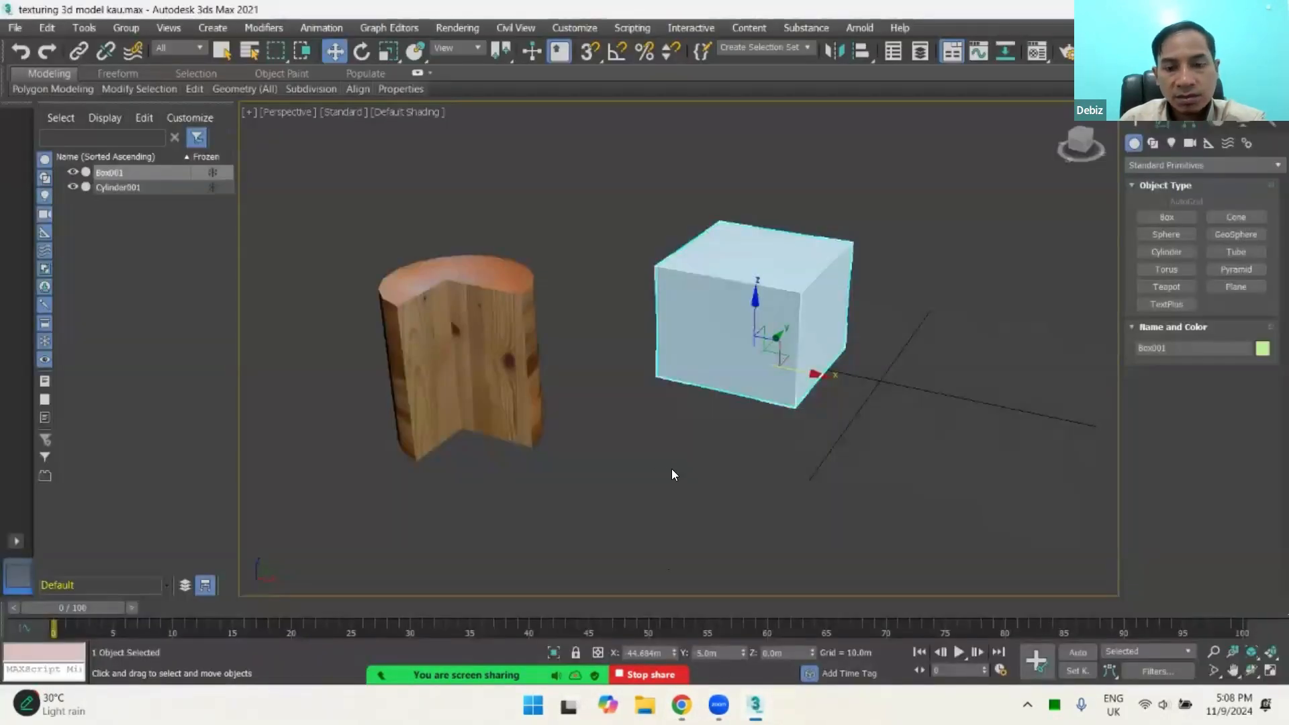
{"action": "left_click", "coordinate": [681, 705]}
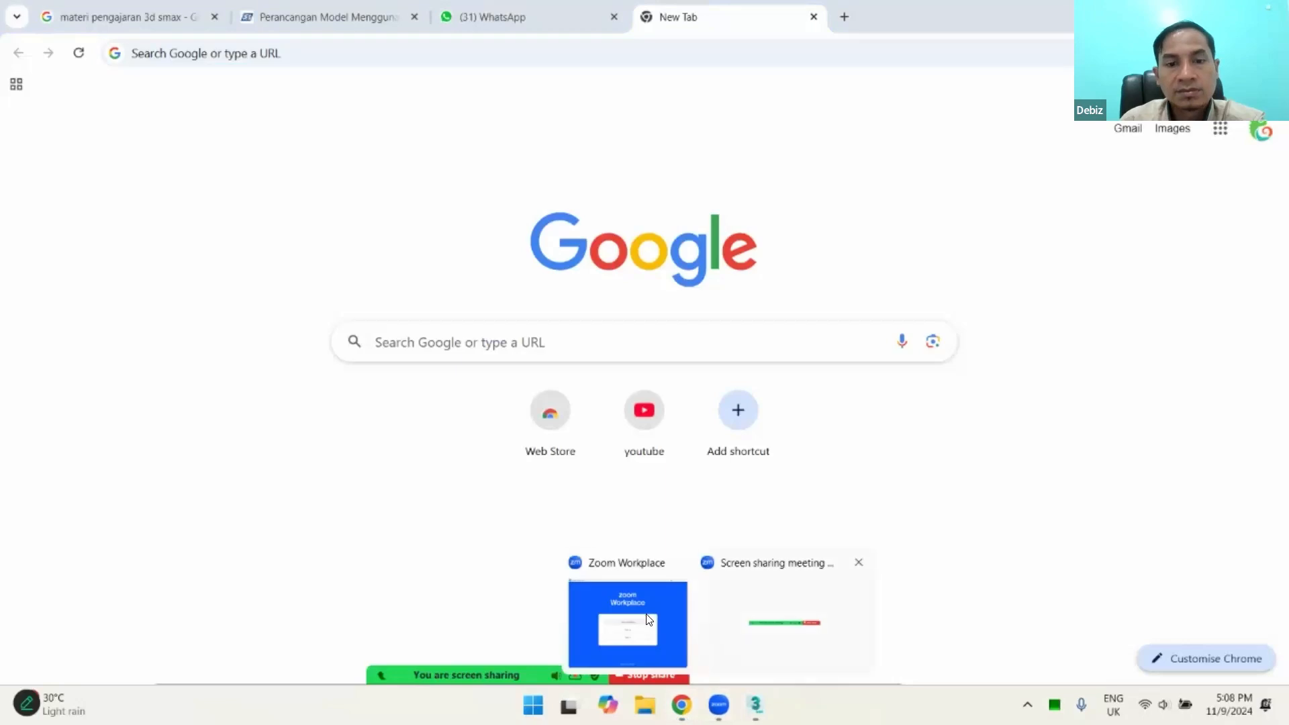
{"action": "left_click", "coordinate": [656, 633]}
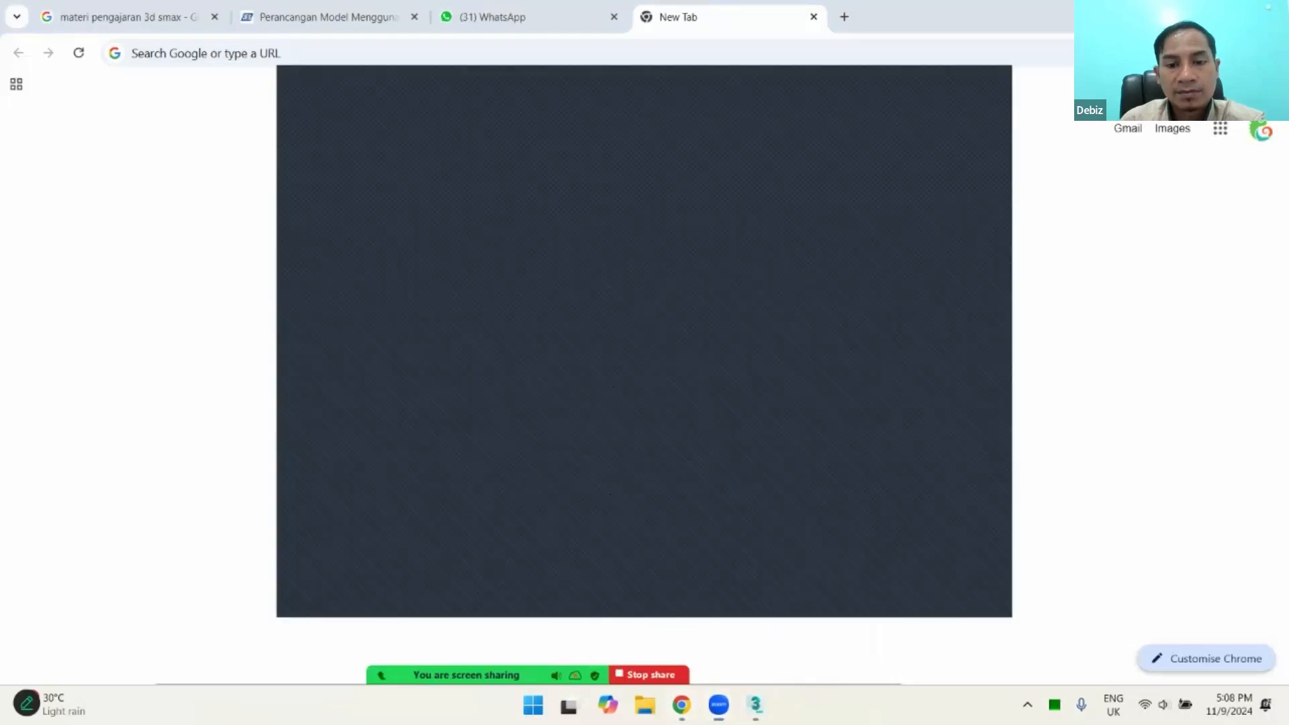
{"action": "key", "text": "alt+Tab"}
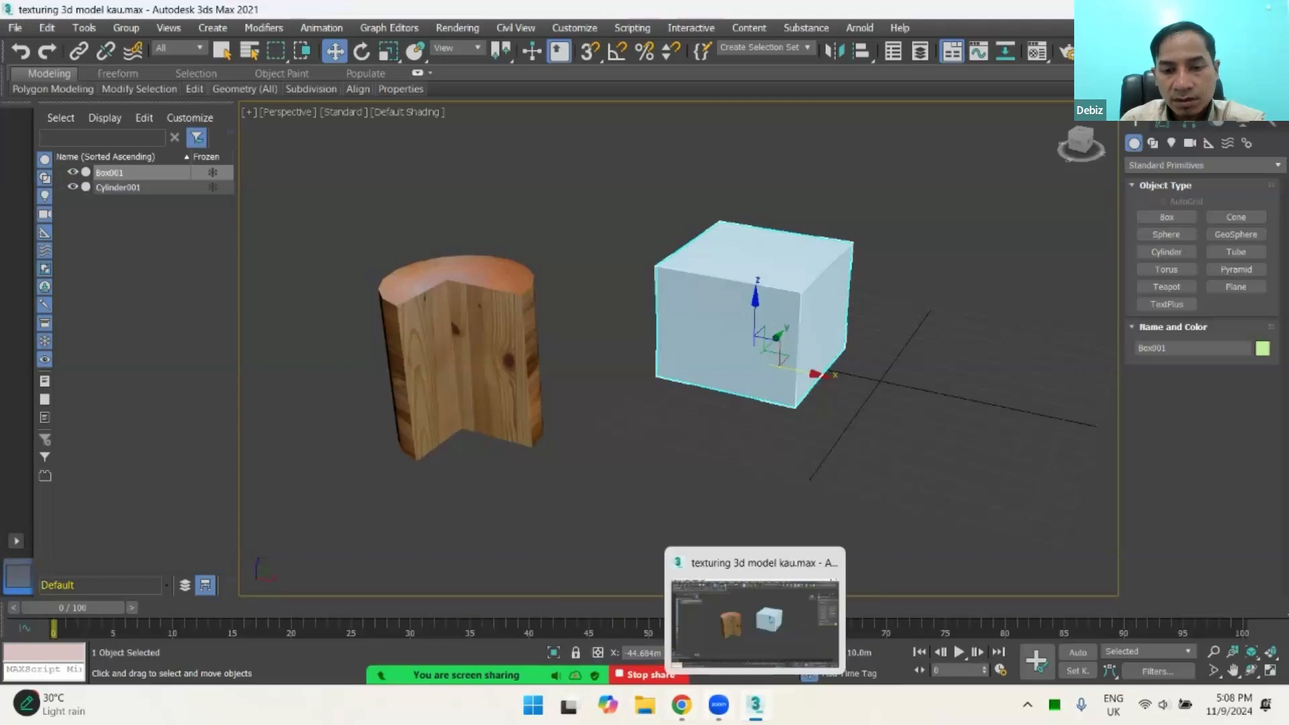
{"action": "mouse_move", "coordinate": [718, 705]}
{"action": "left_click", "coordinate": [770, 608]}
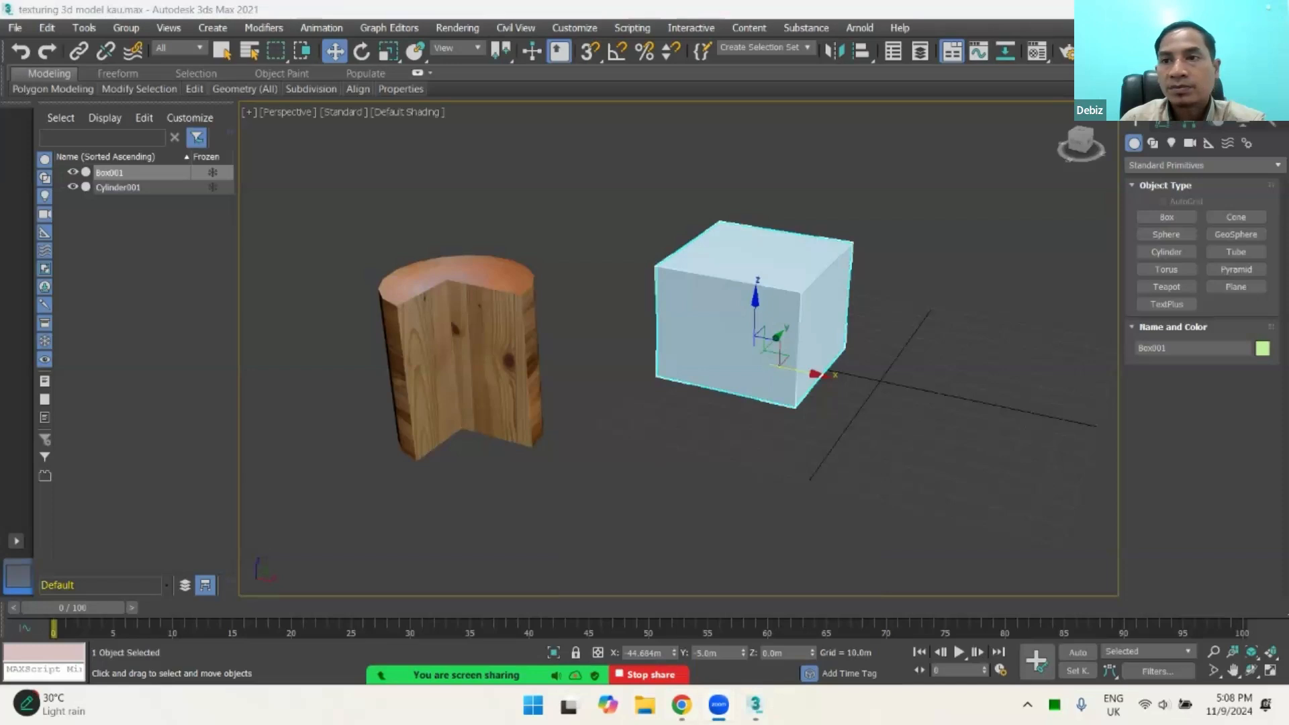
{"action": "key", "text": "alt+Tab"}
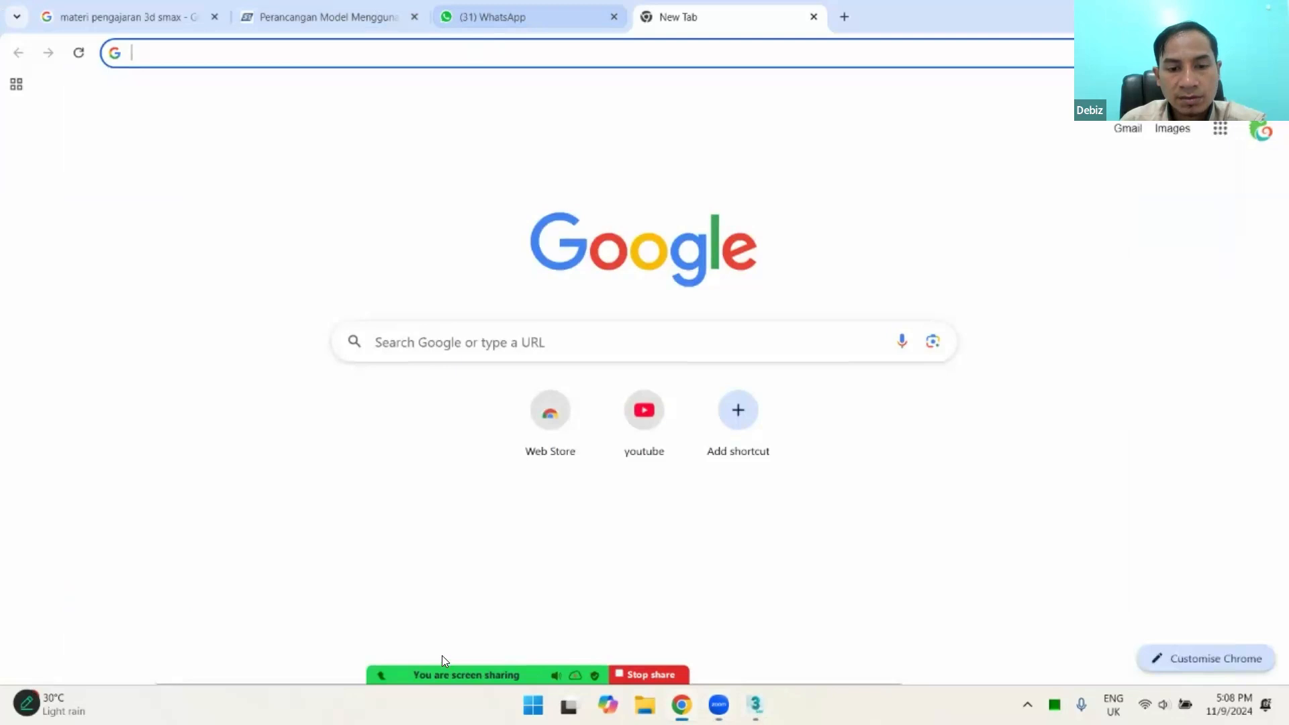
{"action": "left_click", "coordinate": [658, 454]}
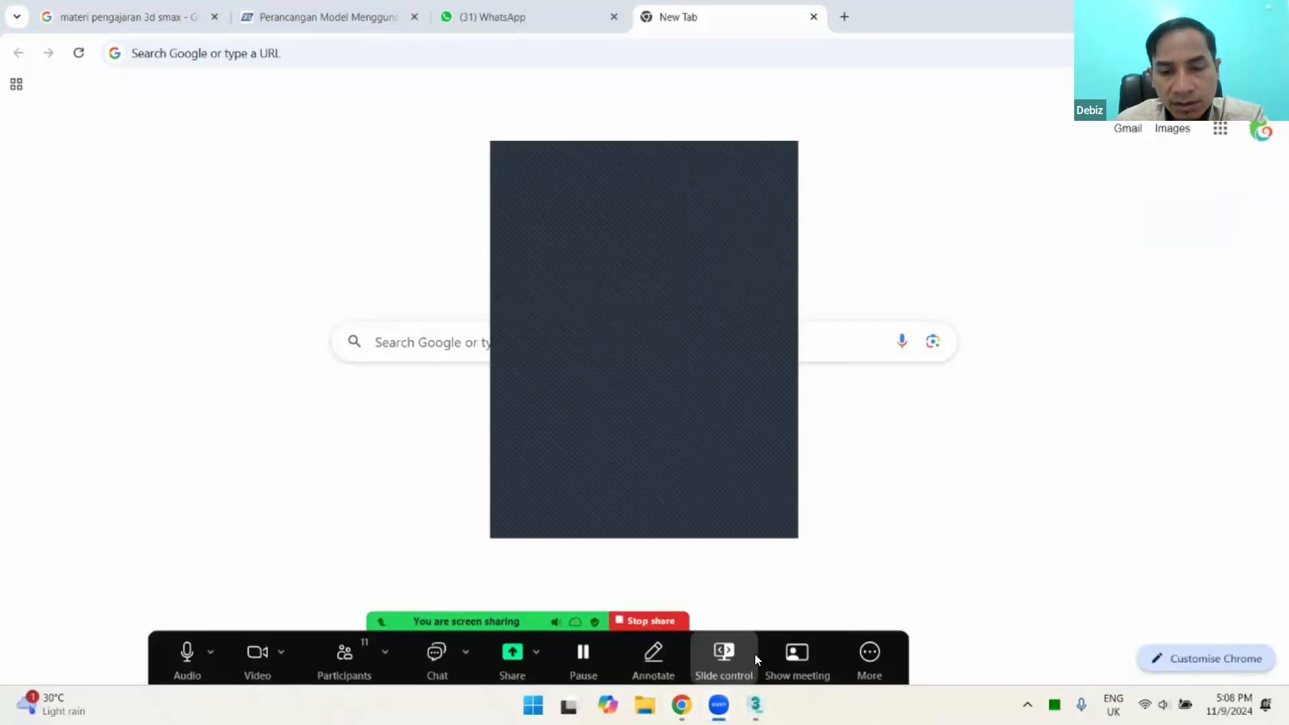
Step: Return to 3ds Max, move the box along X to about -71.2 m, and bring up the photometric light types
{"action": "left_click", "coordinate": [755, 705]}
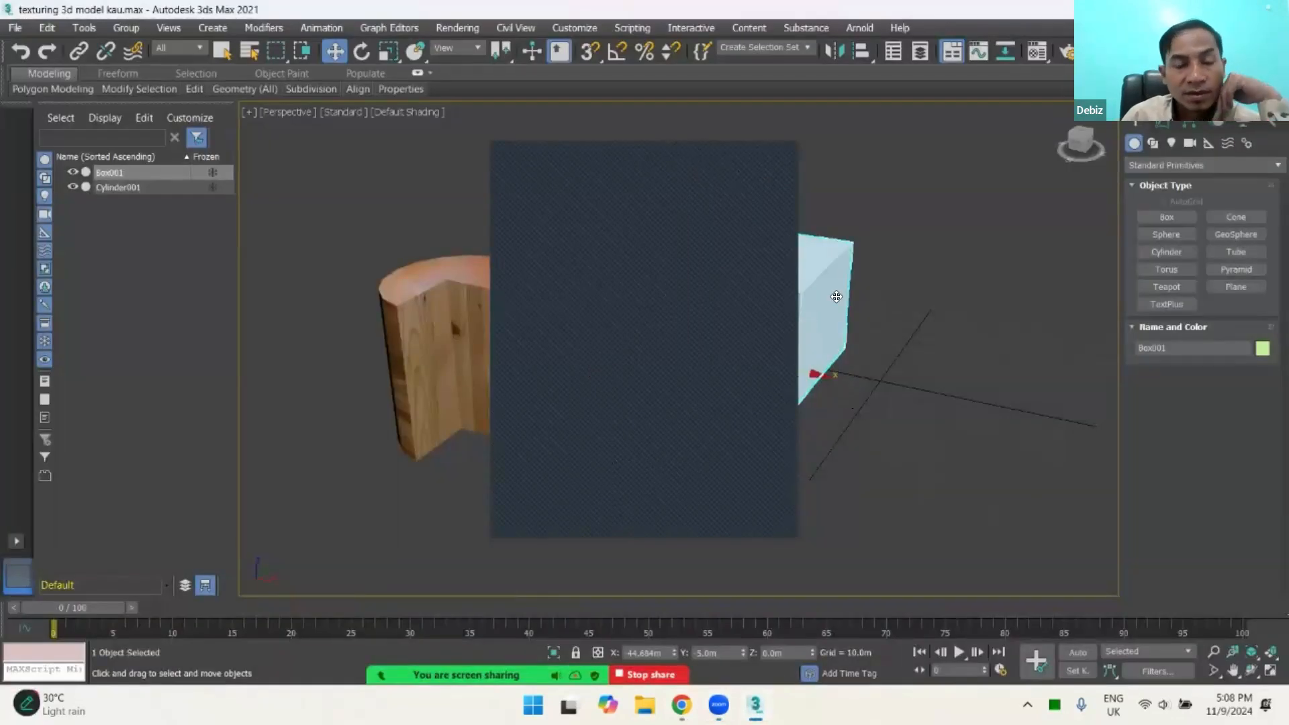
{"action": "left_click_drag", "start_coordinate": [811, 368], "coordinate": [701, 295]}
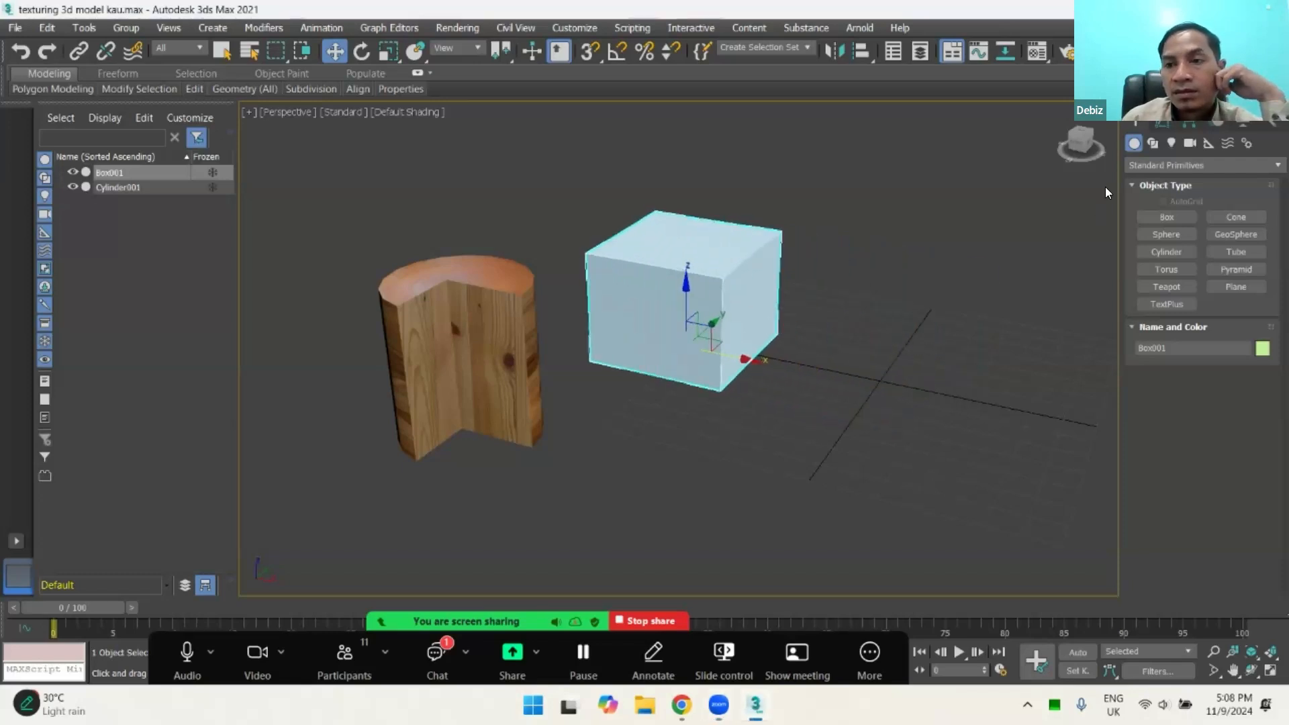
{"action": "left_click", "coordinate": [1155, 142]}
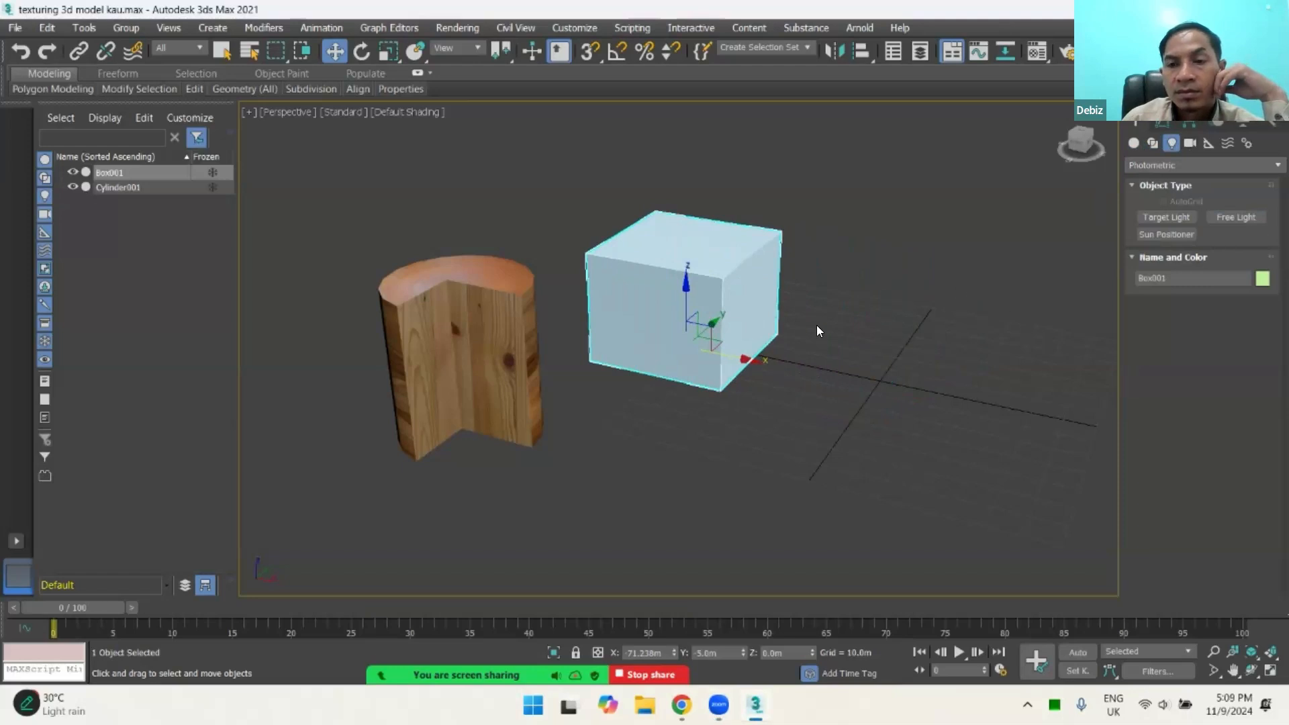
{"action": "scroll", "coordinate": [816, 326], "scroll_direction": "down", "scroll_amount": 8}
{"action": "scroll", "coordinate": [816, 327], "scroll_direction": "up", "scroll_amount": 5}
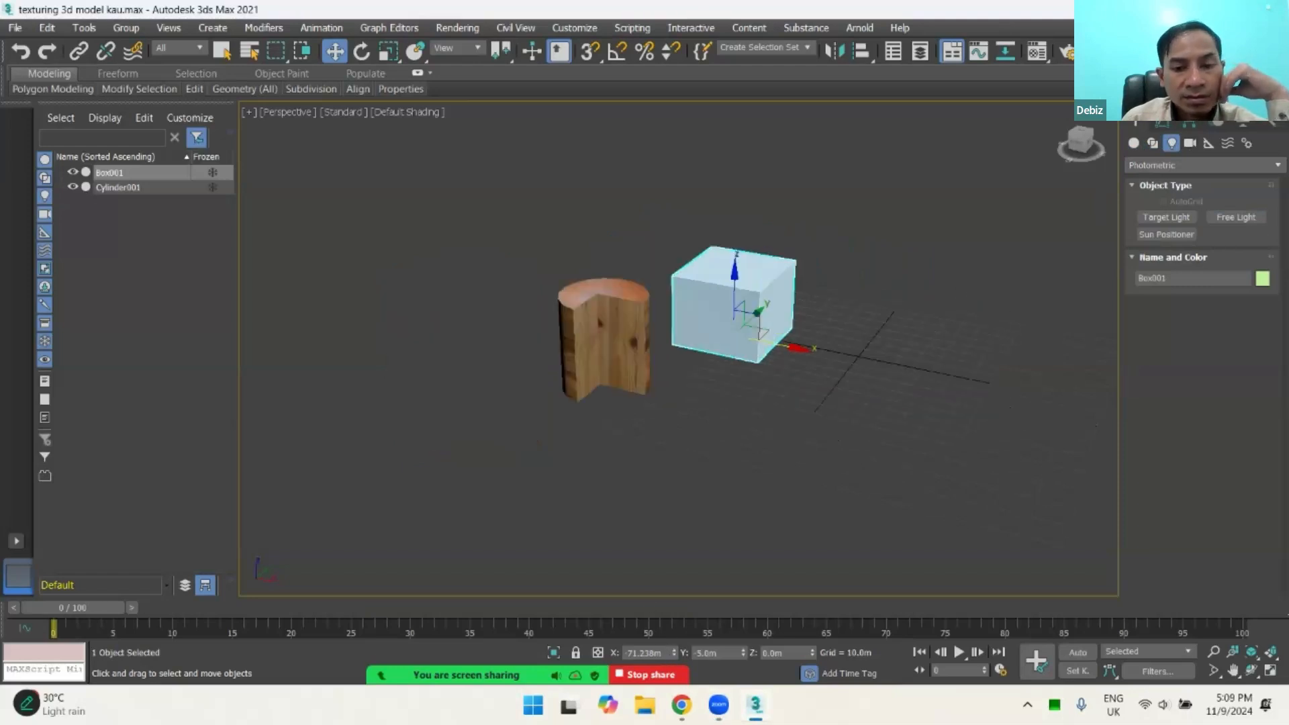
{"action": "key", "text": "alt+Tab"}
{"action": "key", "text": "alt+Tab"}
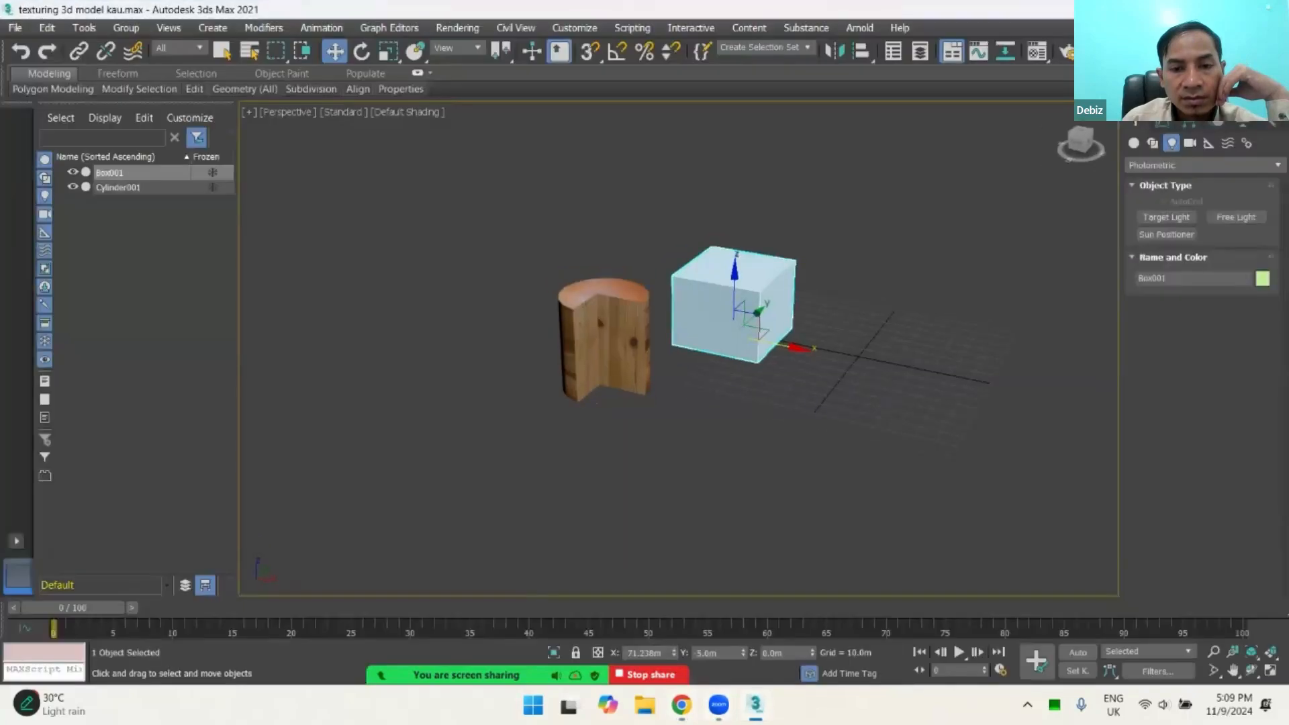
{"action": "key", "text": "alt+Tab"}
{"action": "key", "text": "alt+Tab"}
{"action": "key", "text": "alt+Tab"}
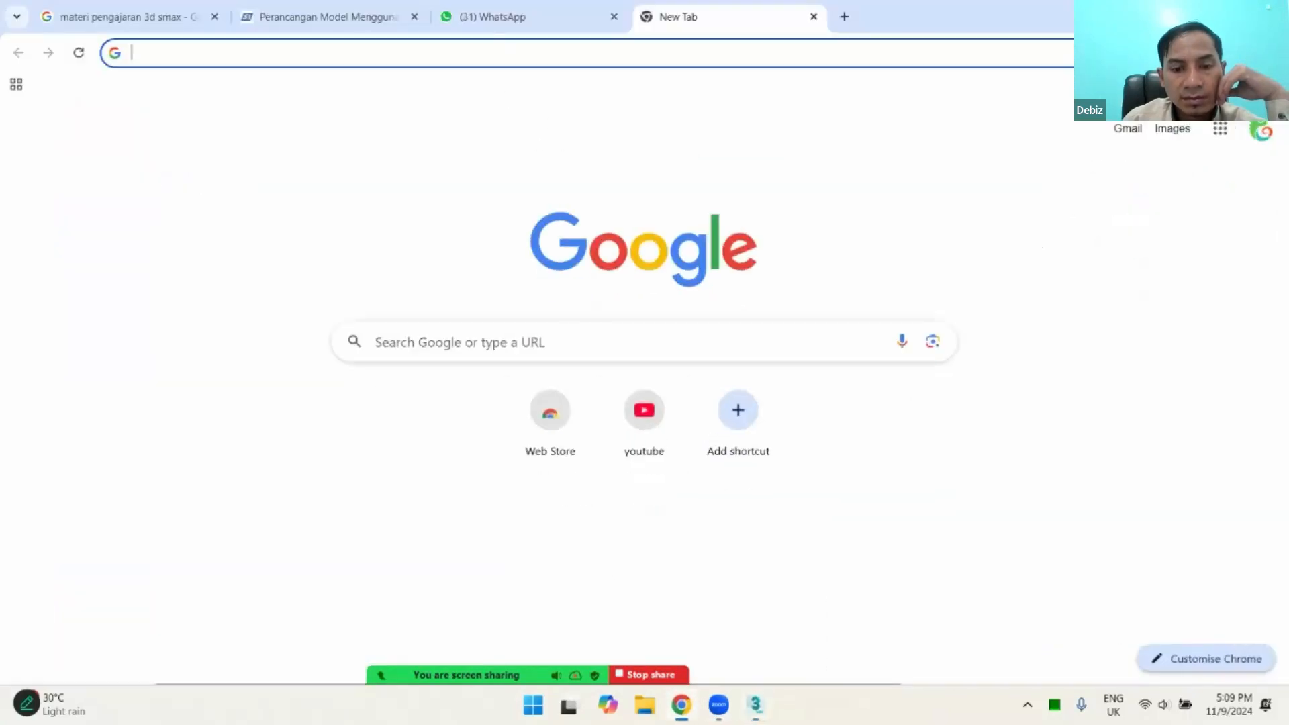
{"action": "left_click", "coordinate": [718, 705]}
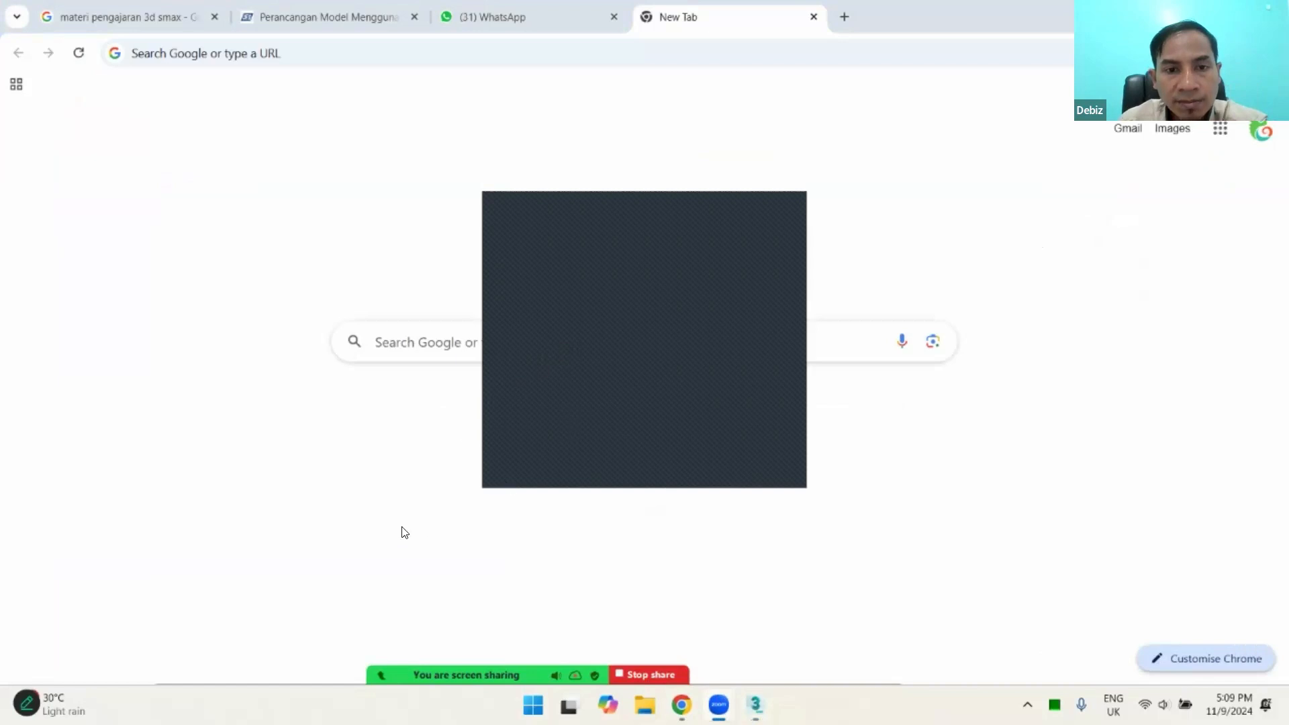
Step: Switch back to 3ds Max and move the box about 168 m in the negative X direction, past the wooden cylinder
{"action": "left_click", "coordinate": [756, 705]}
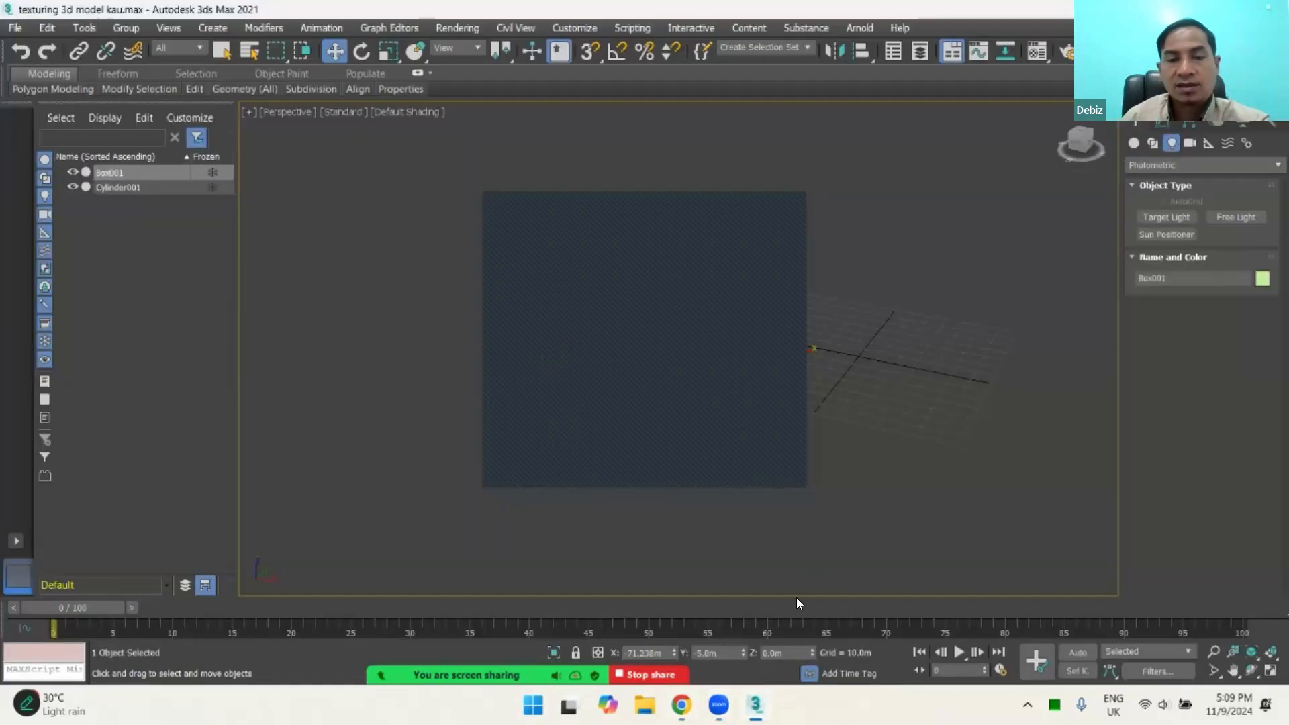
{"action": "left_click", "coordinate": [900, 359]}
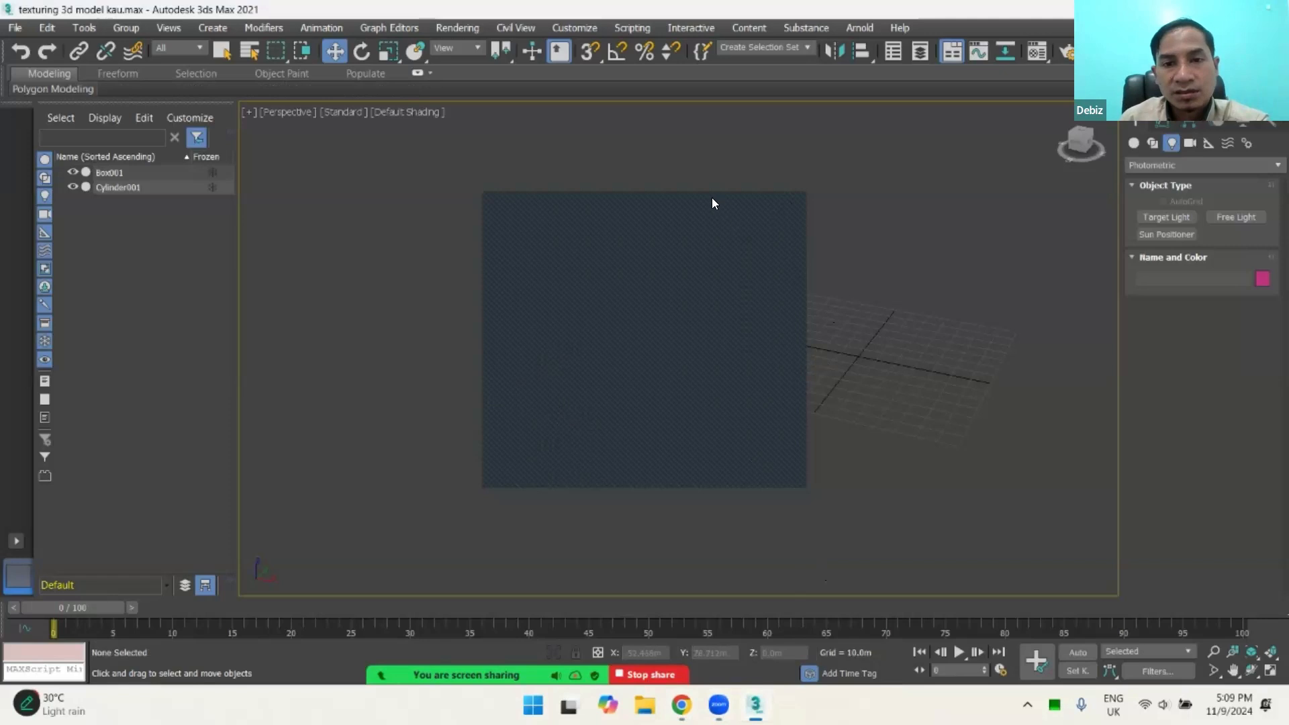
{"action": "left_click", "coordinate": [702, 305]}
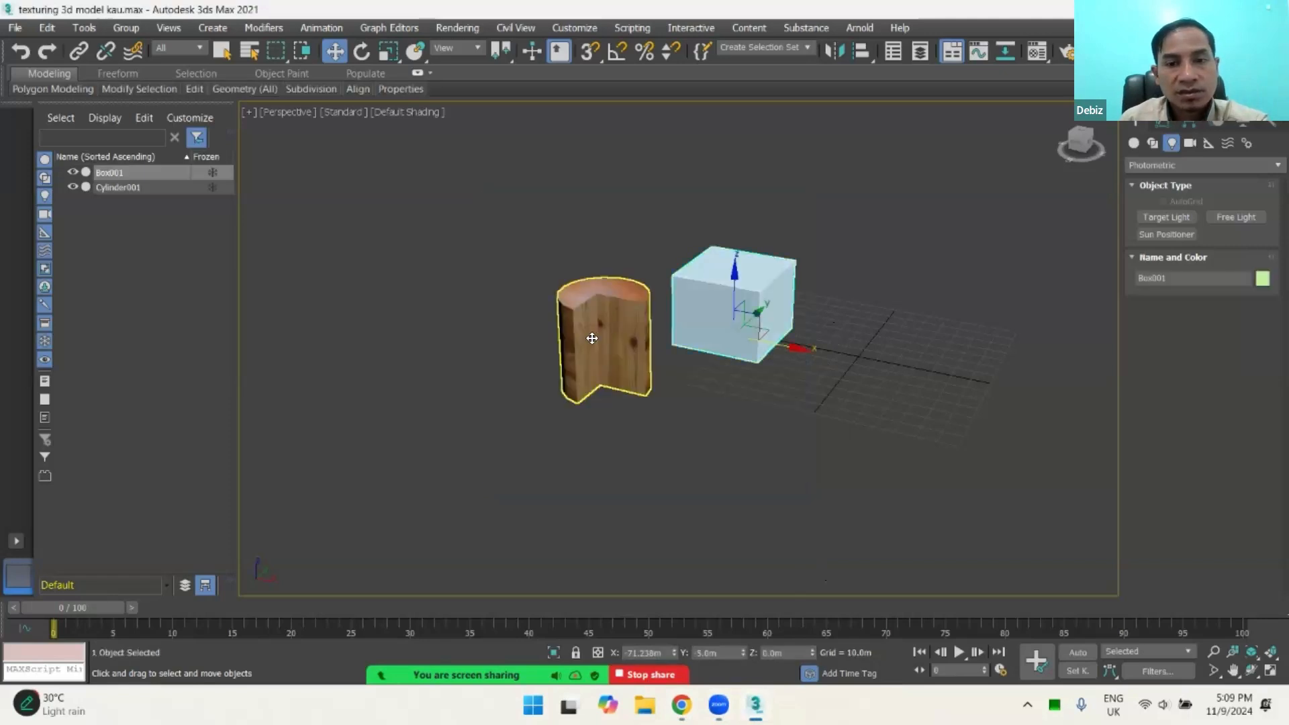
{"action": "left_click", "coordinate": [591, 339]}
{"action": "middle_click_drag", "start_coordinate": [647, 461], "coordinate": [526, 505]}
{"action": "left_click", "coordinate": [604, 348]}
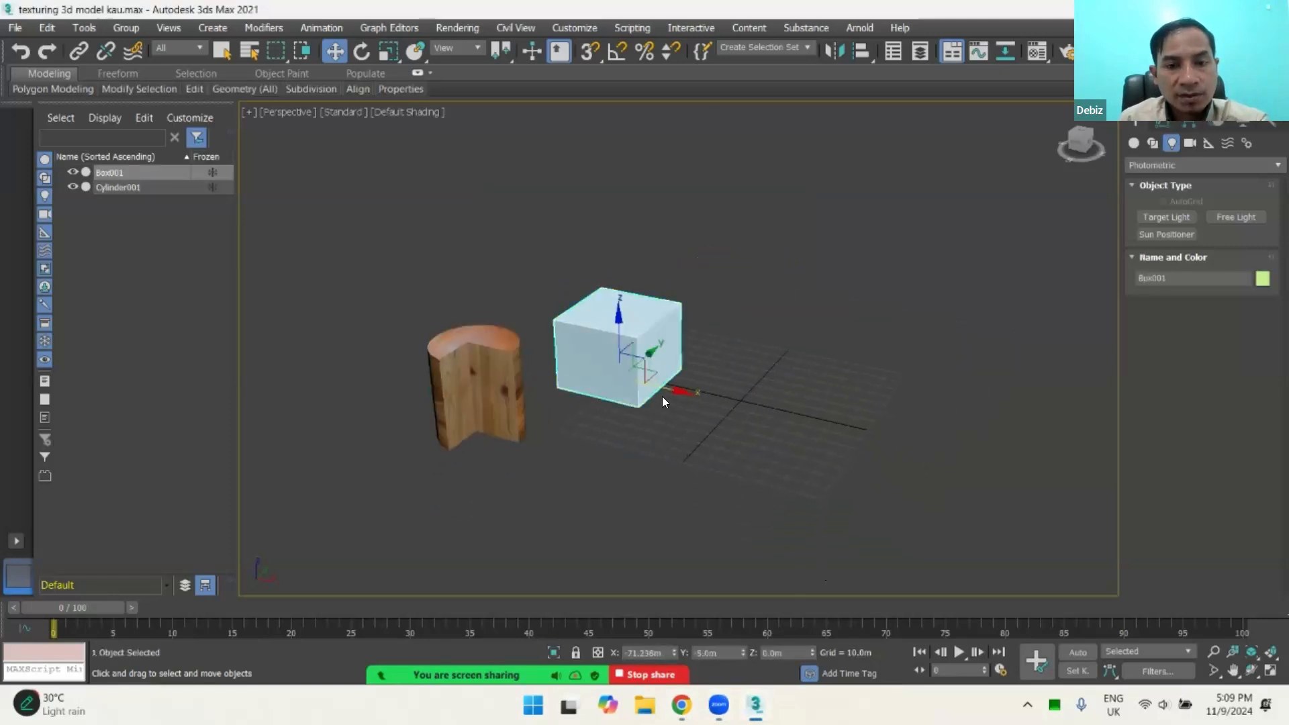
{"action": "left_click_drag", "start_coordinate": [679, 390], "coordinate": [457, 322]}
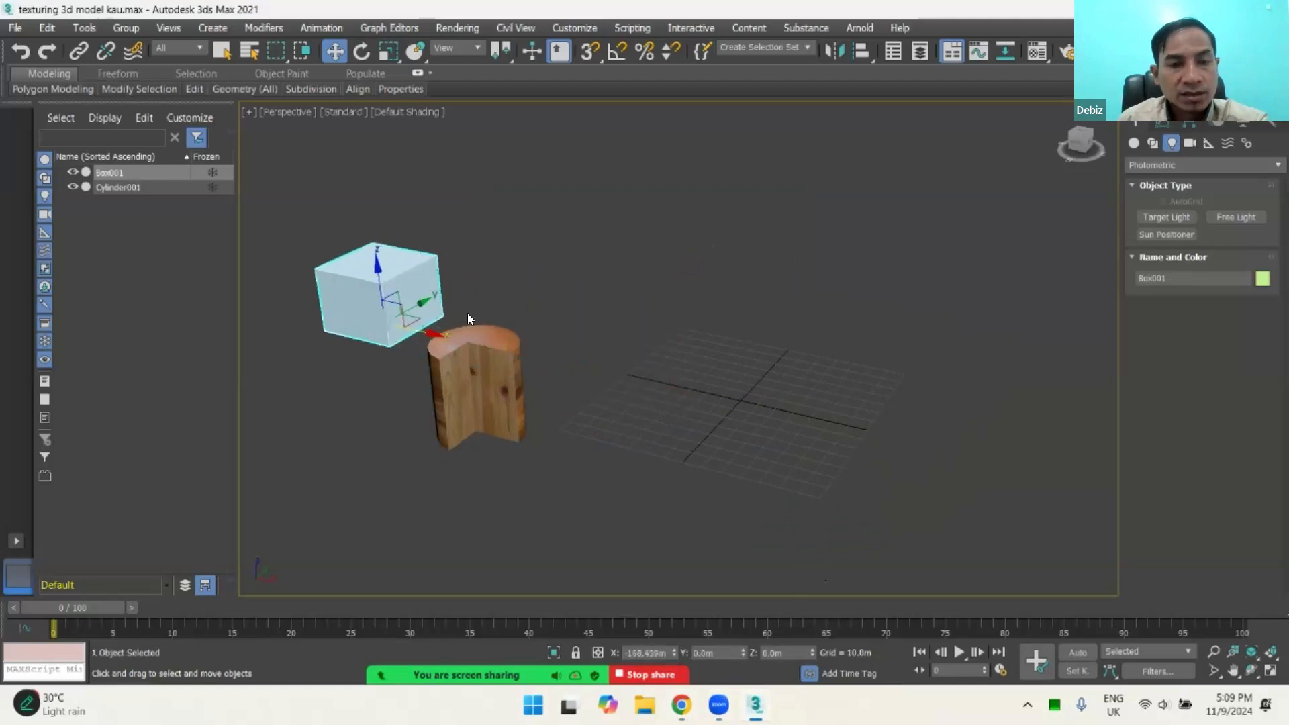
Step: Move the wooden cylinder along Y to about 107.7 m, well away from the box, and reselect the box
{"action": "left_click", "coordinate": [503, 353]}
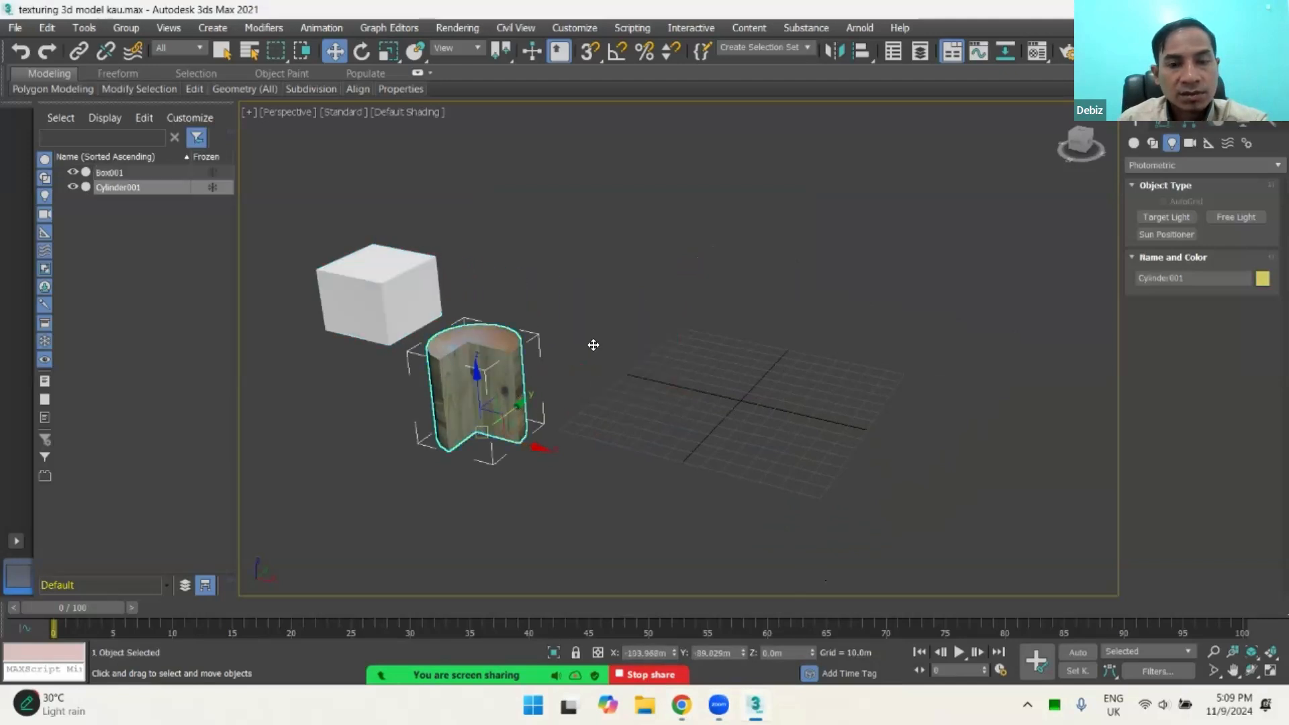
{"action": "mouse_move", "coordinate": [594, 345]}
{"action": "left_mouse_down"}
{"action": "mouse_move", "coordinate": [613, 354]}
{"action": "mouse_move", "coordinate": [592, 347]}
{"action": "left_mouse_up"}
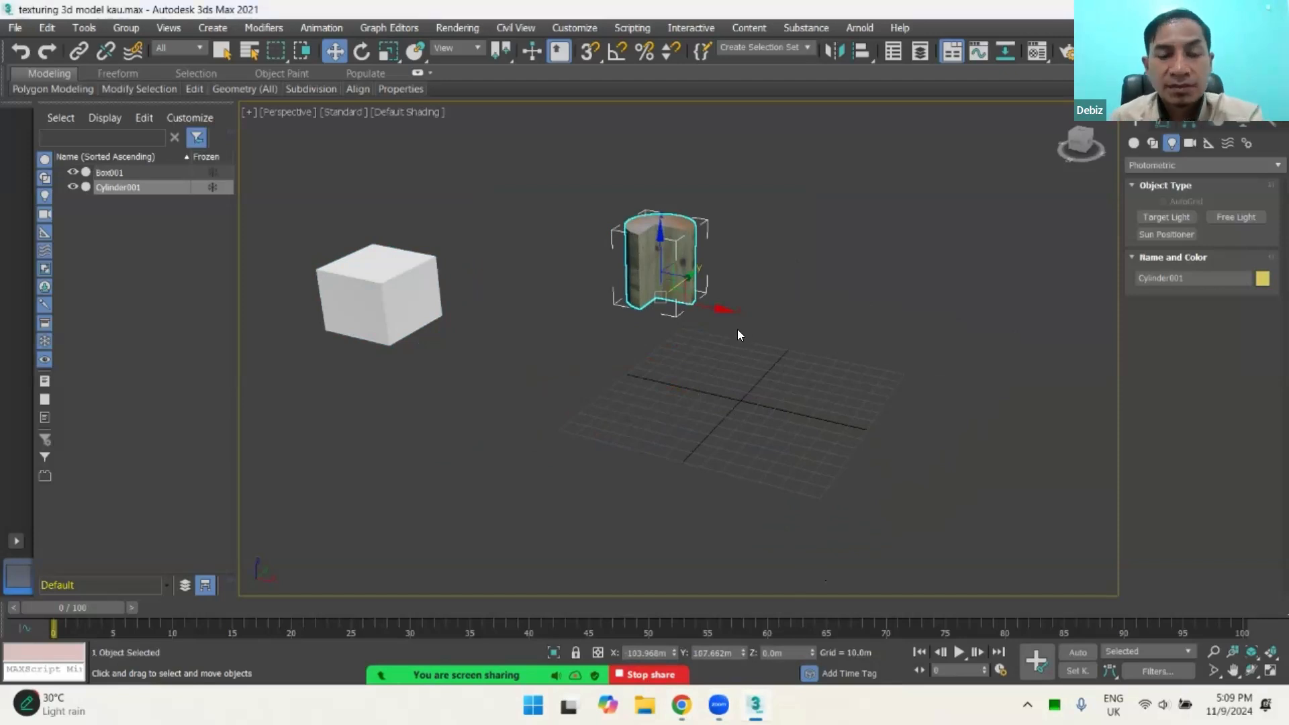
{"action": "scroll", "coordinate": [683, 306], "scroll_direction": "up", "scroll_amount": 3}
{"action": "scroll", "coordinate": [732, 295], "scroll_direction": "down", "scroll_amount": 3}
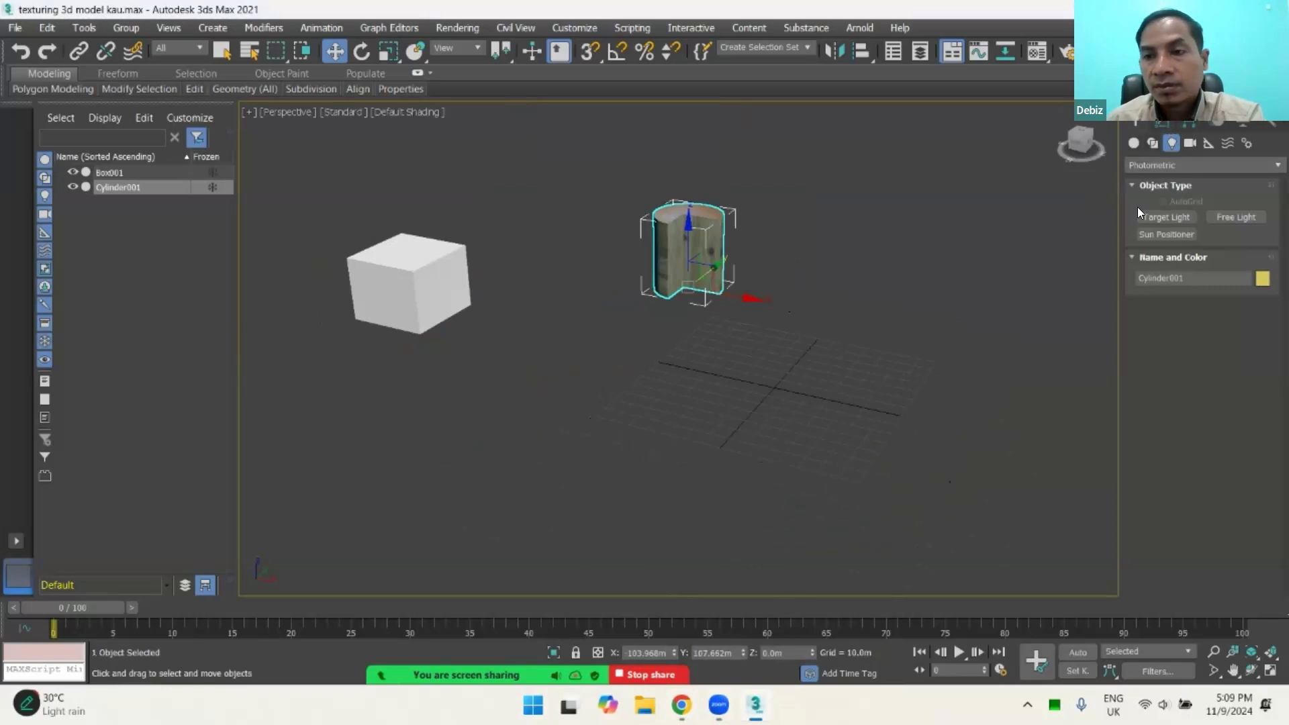
{"action": "left_click", "coordinate": [560, 337]}
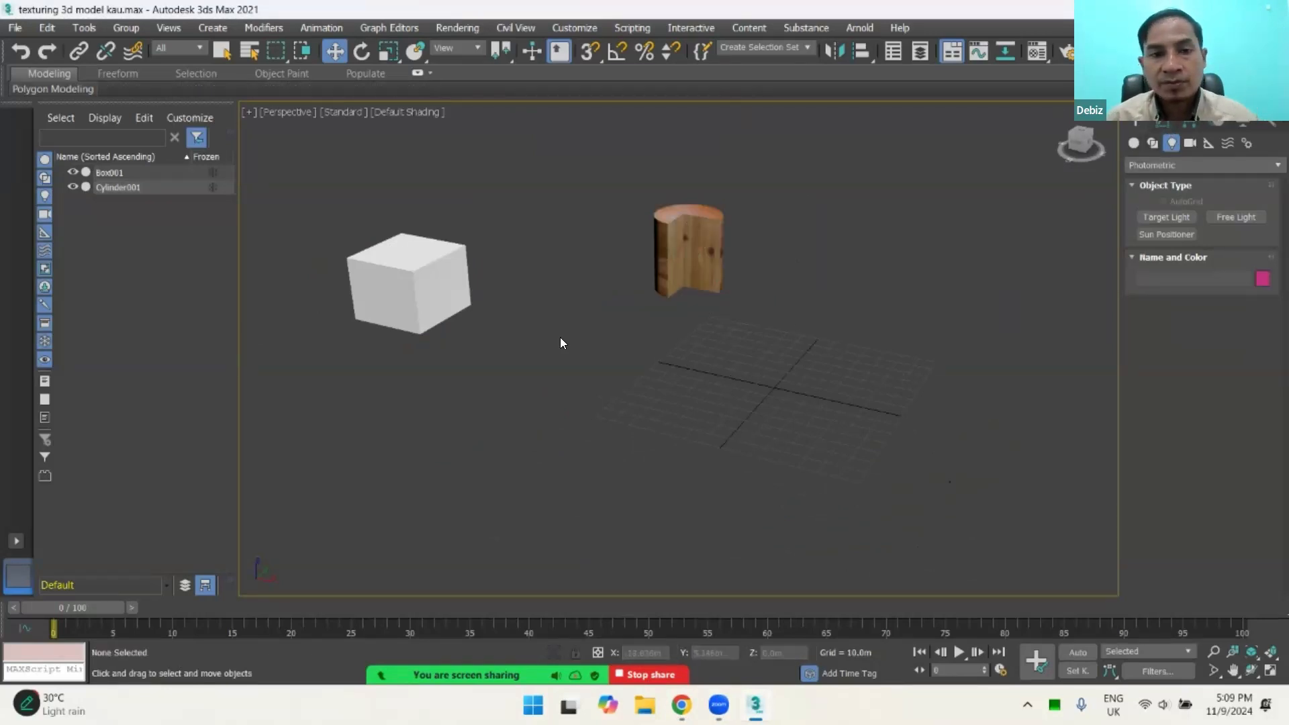
{"action": "left_click", "coordinate": [410, 285]}
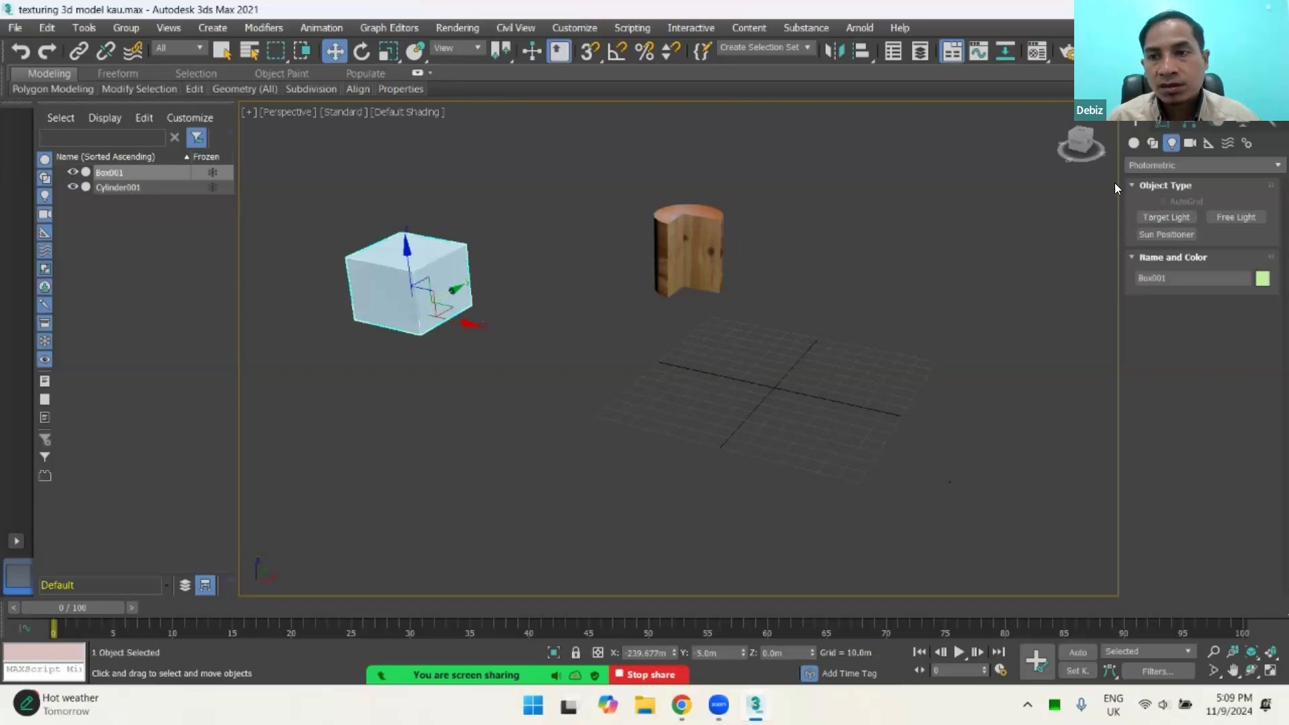
Step: Bring up the standard primitives for creation and delete both the wooden cylinder and the white box from the scene
{"action": "left_click", "coordinate": [1135, 143]}
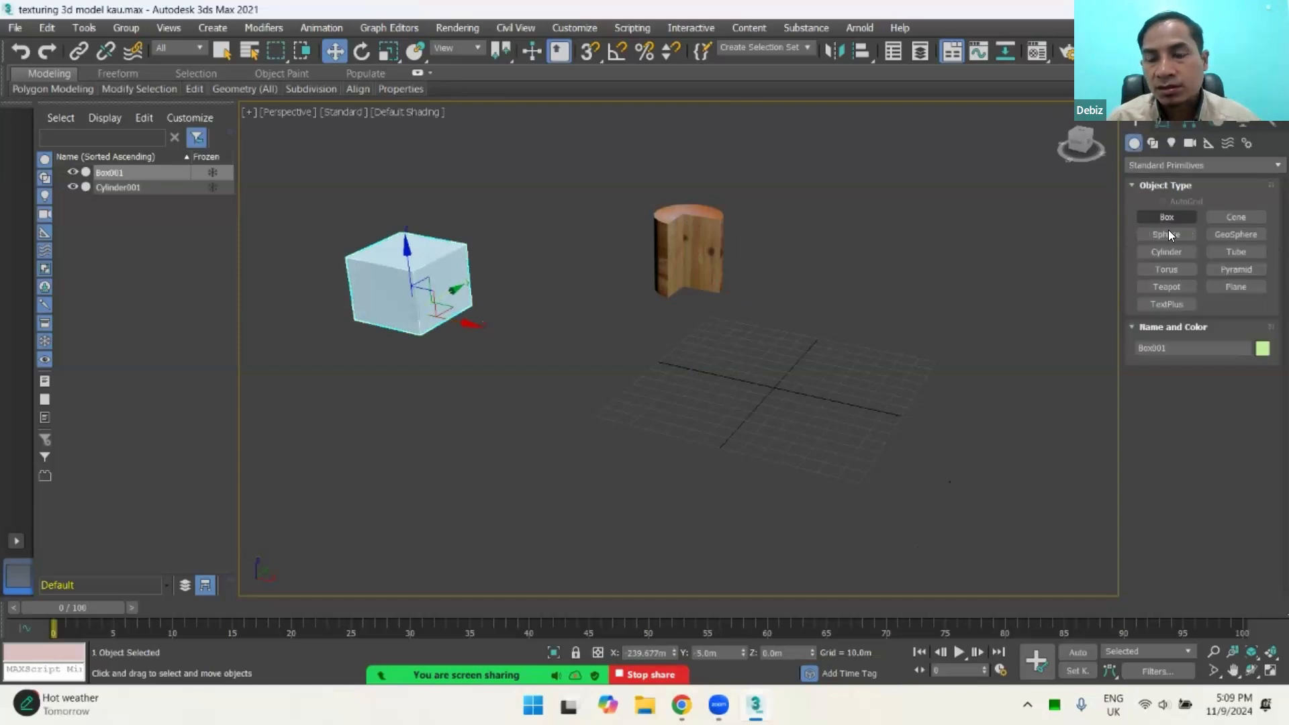
{"action": "left_click", "coordinate": [695, 239]}
{"action": "key", "text": "Delete"}
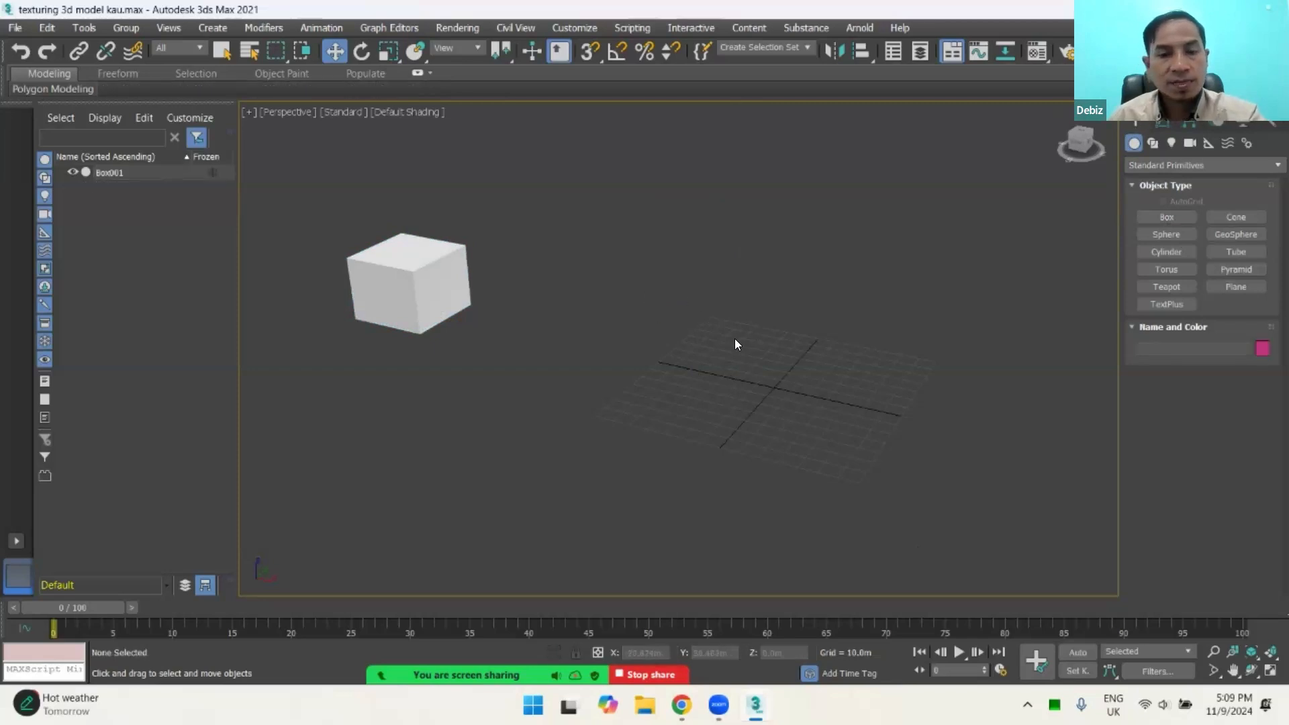
{"action": "left_click", "coordinate": [441, 286]}
{"action": "key", "text": "Delete"}
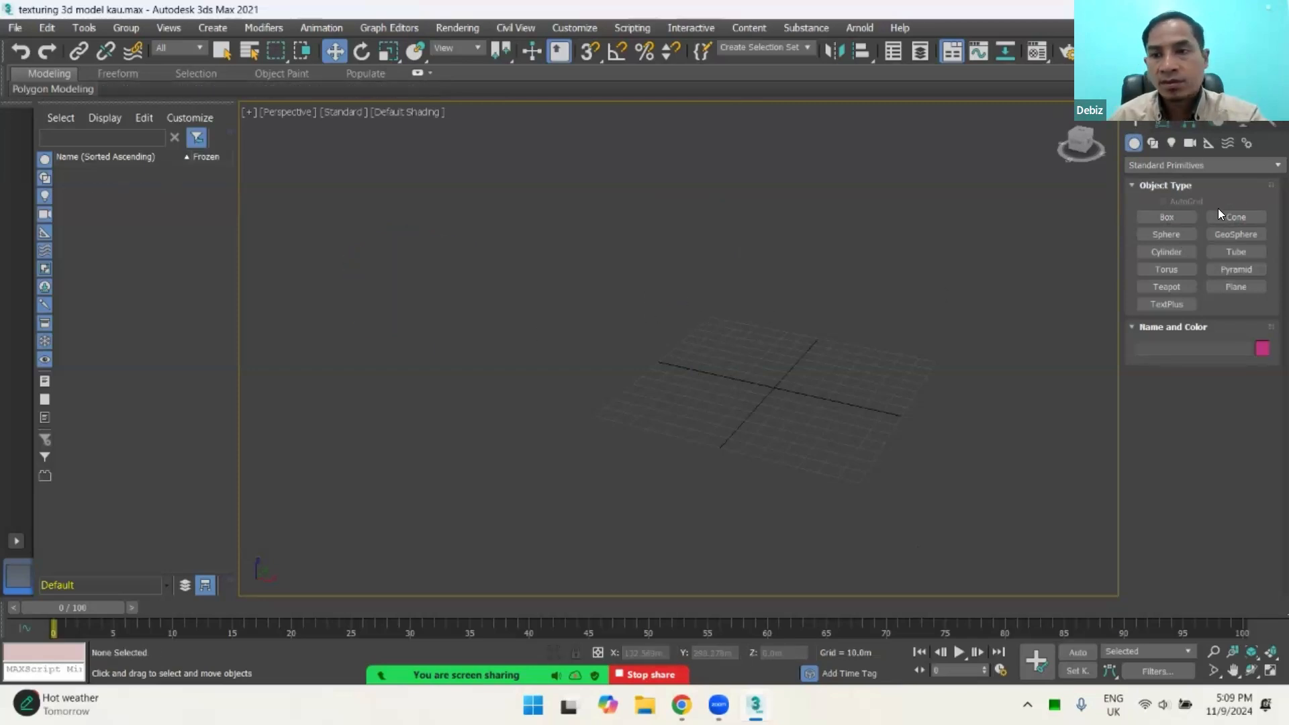
Step: With 3D snapping on, create a box 50 m long, 40 m wide and 40 m high beside the grid's centre
{"action": "left_click", "coordinate": [1171, 217]}
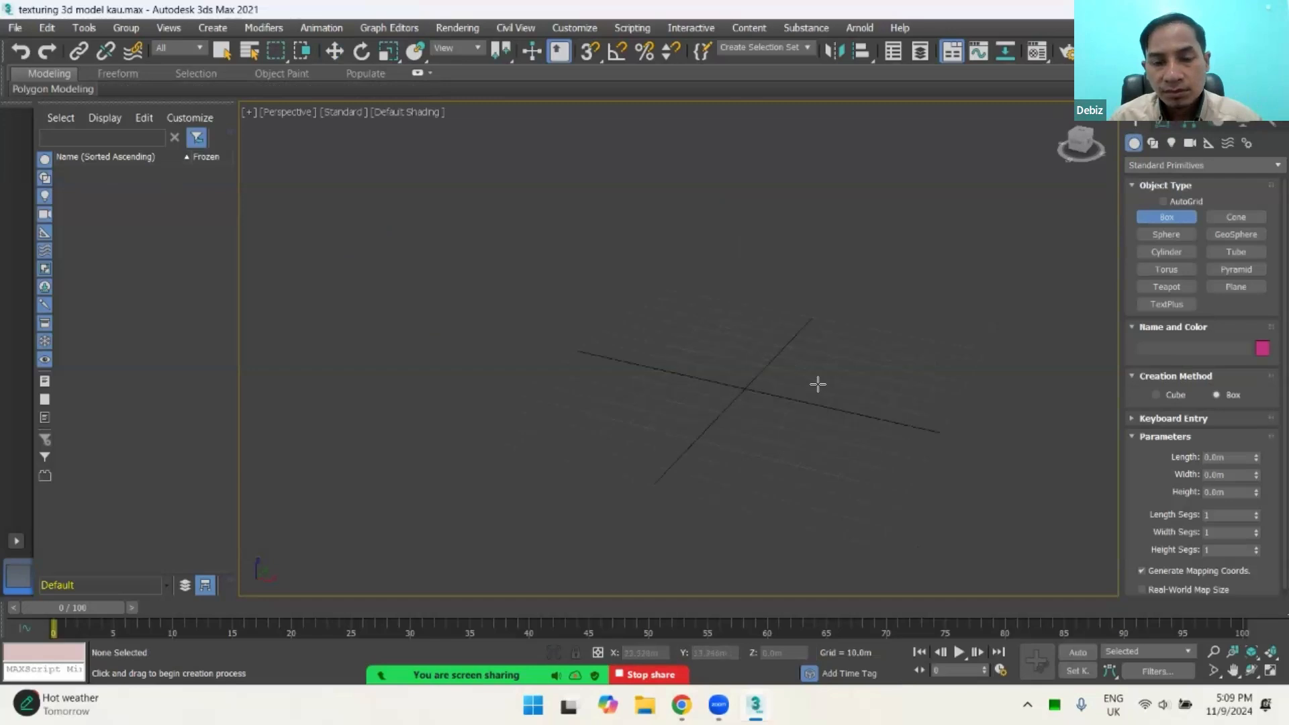
{"action": "middle_click_drag", "start_coordinate": [804, 363], "coordinate": [685, 356], "text": "alt"}
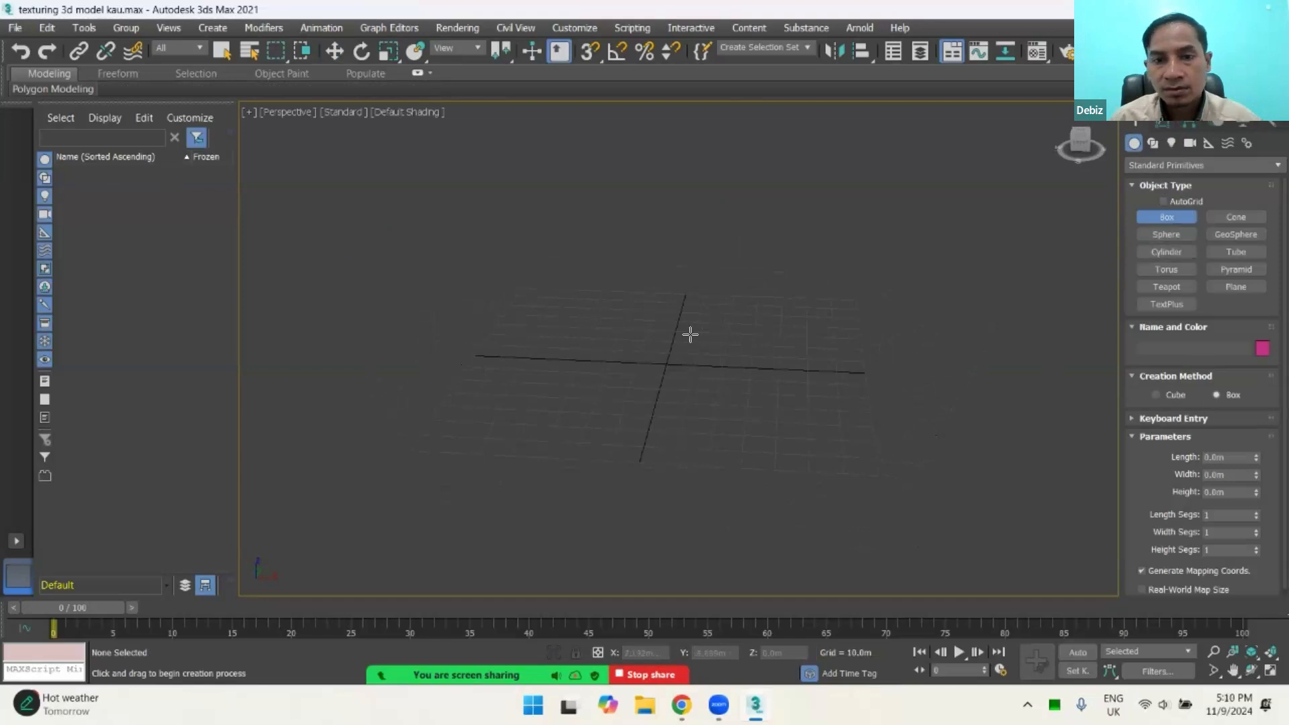
{"action": "left_click", "coordinate": [589, 51]}
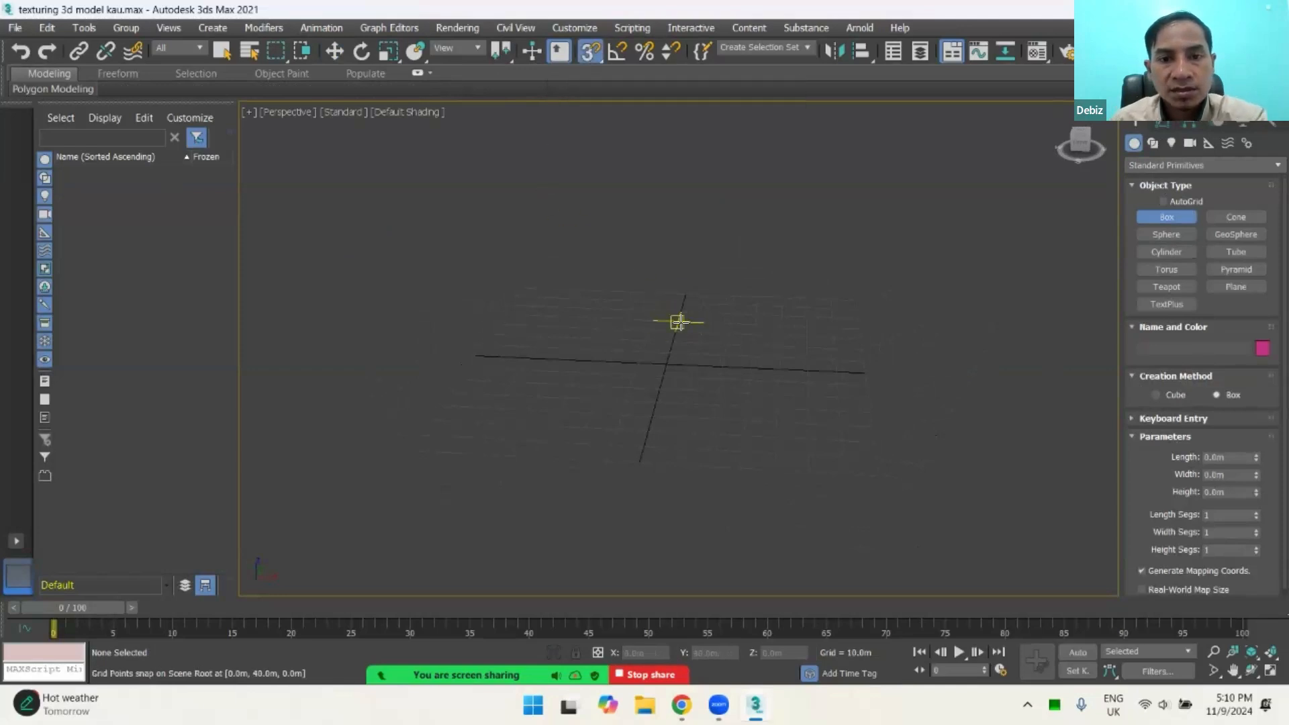
{"action": "left_click_drag", "start_coordinate": [674, 331], "coordinate": [777, 395]}
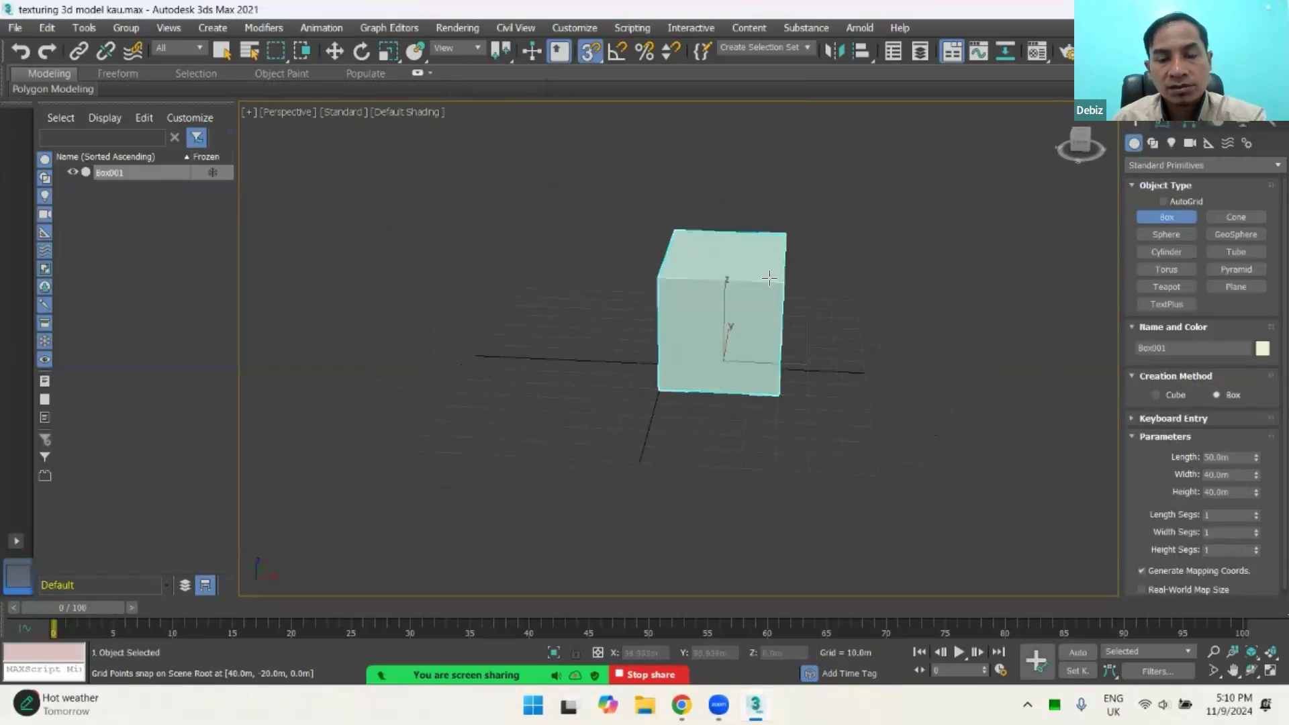
Step: Create a second grid-snapped box beside the first, 50 m long, 30 m wide and 40 m high
{"action": "mouse_move", "coordinate": [769, 282]}
{"action": "middle_mouse_down", "text": "alt"}
{"action": "mouse_move", "coordinate": [765, 329]}
{"action": "mouse_move", "coordinate": [709, 278]}
{"action": "mouse_move", "coordinate": [698, 343]}
{"action": "middle_mouse_up", "text": "alt"}
{"action": "left_click_drag", "start_coordinate": [562, 369], "coordinate": [554, 473]}
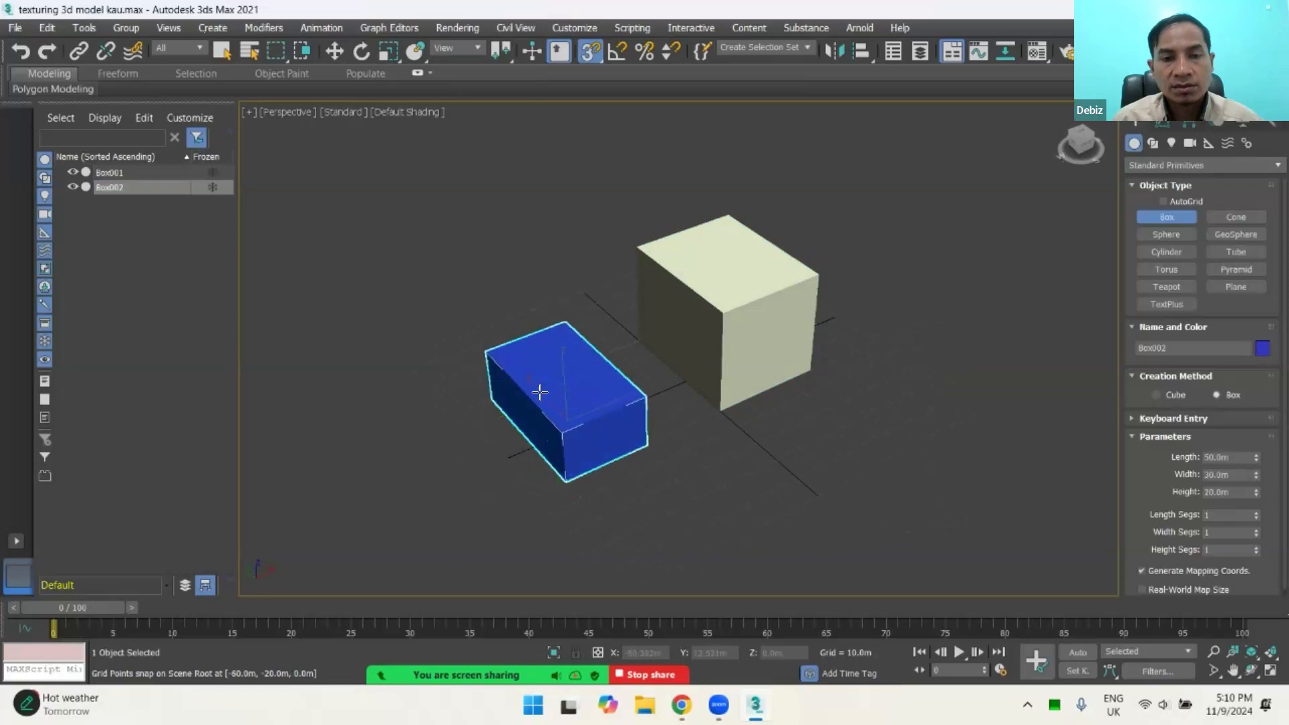
{"action": "left_click", "coordinate": [544, 365]}
{"action": "middle_click_drag", "start_coordinate": [747, 388], "coordinate": [624, 387], "text": "alt"}
{"action": "scroll", "coordinate": [641, 380], "scroll_direction": "up", "scroll_amount": 2}
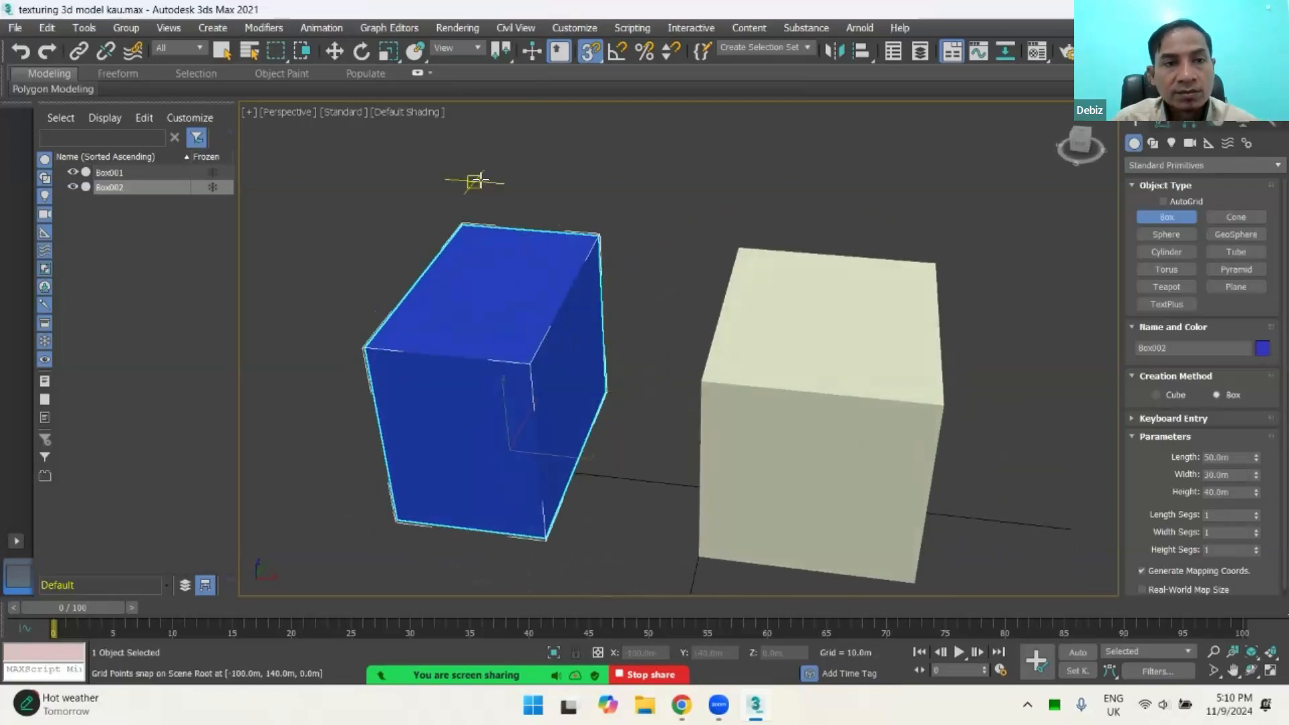
Step: Switch from box creation to the Move tool and reselect the blue box
{"action": "key", "text": "w"}
{"action": "left_click", "coordinate": [666, 238]}
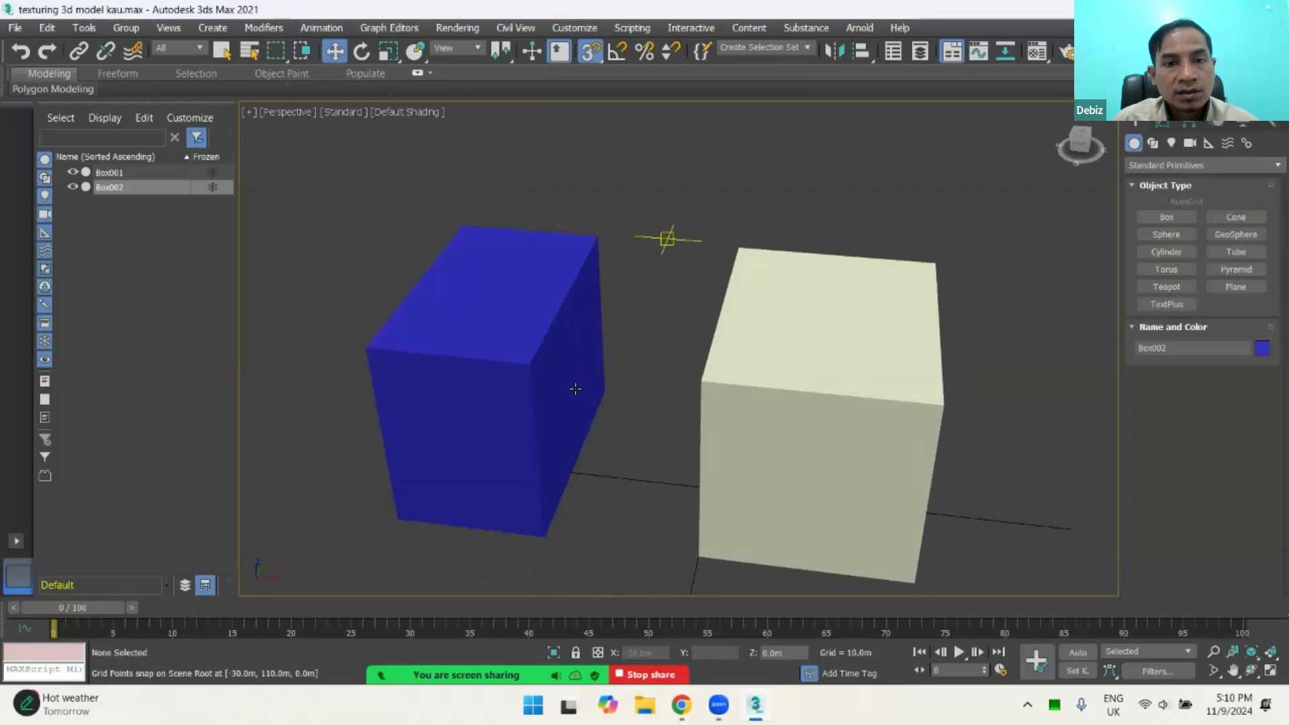
{"action": "left_click", "coordinate": [553, 374]}
{"action": "left_click", "coordinate": [761, 347]}
{"action": "left_click", "coordinate": [584, 339]}
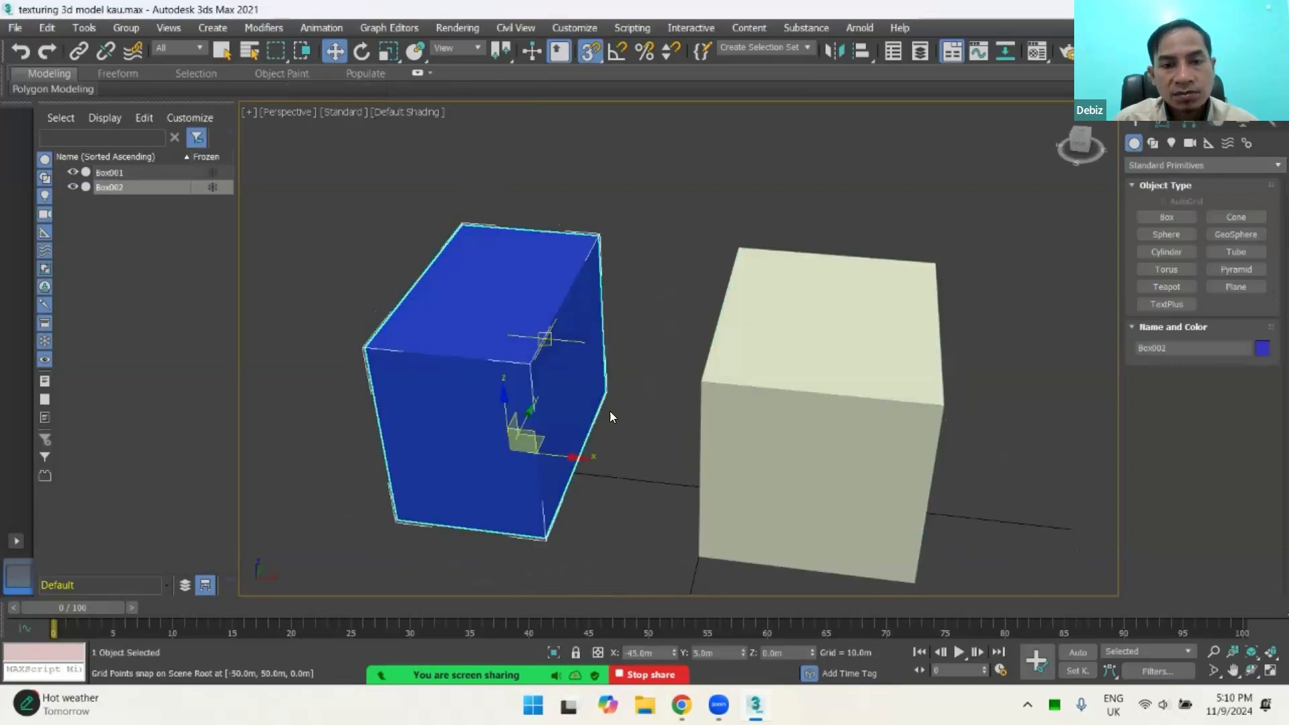
Step: Select the cream and blue boxes in turn from several angles to examine them as separate objects
{"action": "left_click", "coordinate": [729, 368]}
{"action": "middle_click_drag", "start_coordinate": [632, 437], "coordinate": [609, 339], "text": "alt"}
{"action": "left_click", "coordinate": [526, 304]}
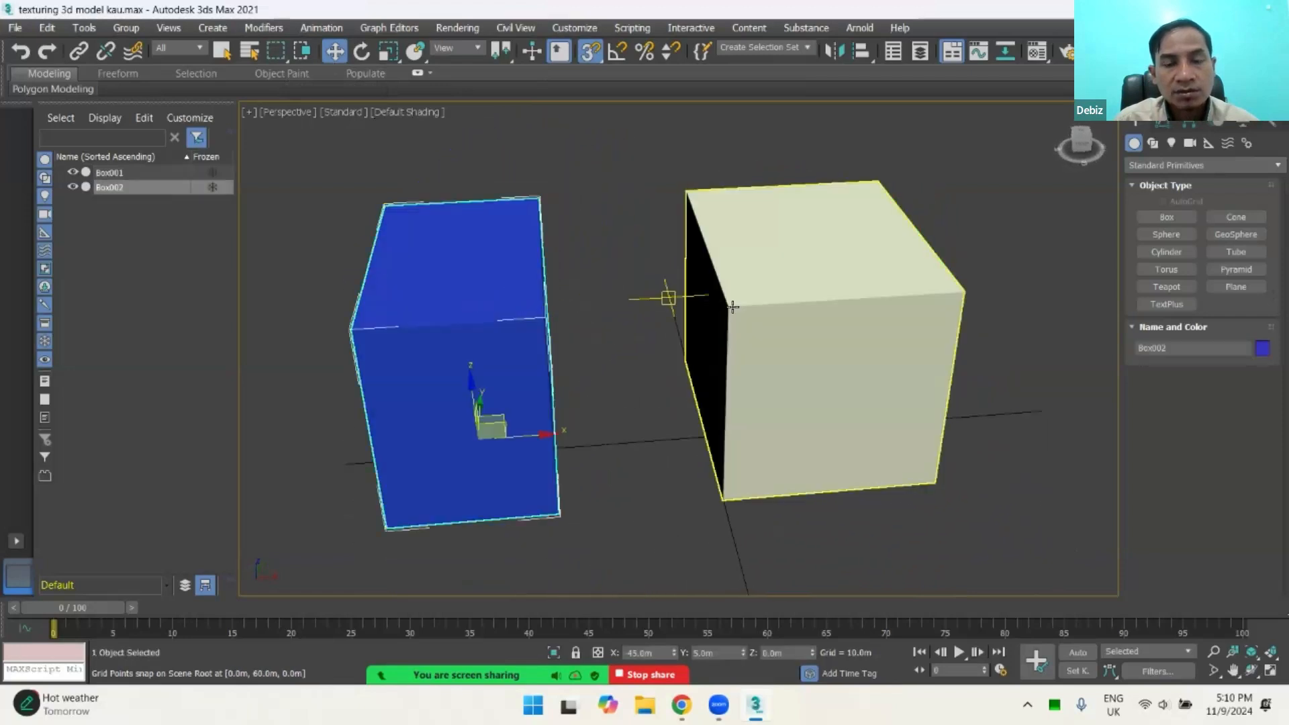
{"action": "middle_click_drag", "start_coordinate": [667, 293], "coordinate": [776, 291], "text": "alt"}
{"action": "left_click", "coordinate": [777, 291]}
{"action": "left_click", "coordinate": [533, 352]}
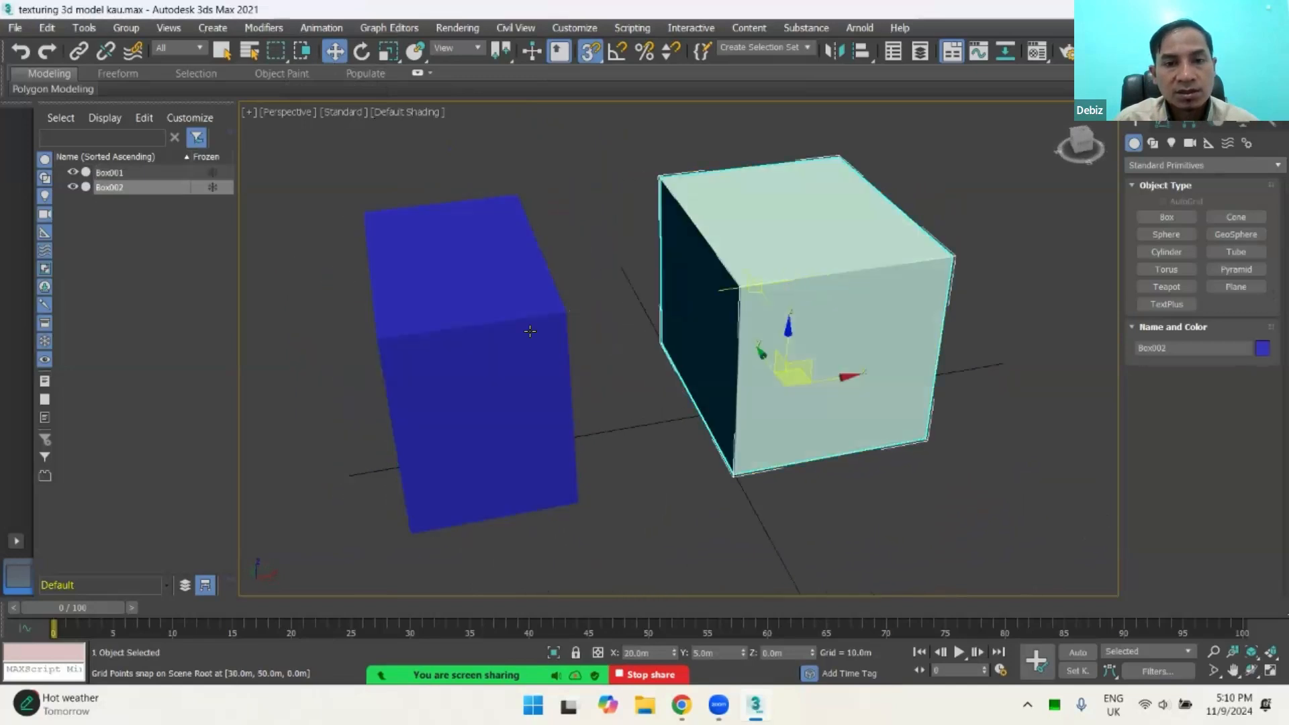
{"action": "left_click", "coordinate": [554, 331]}
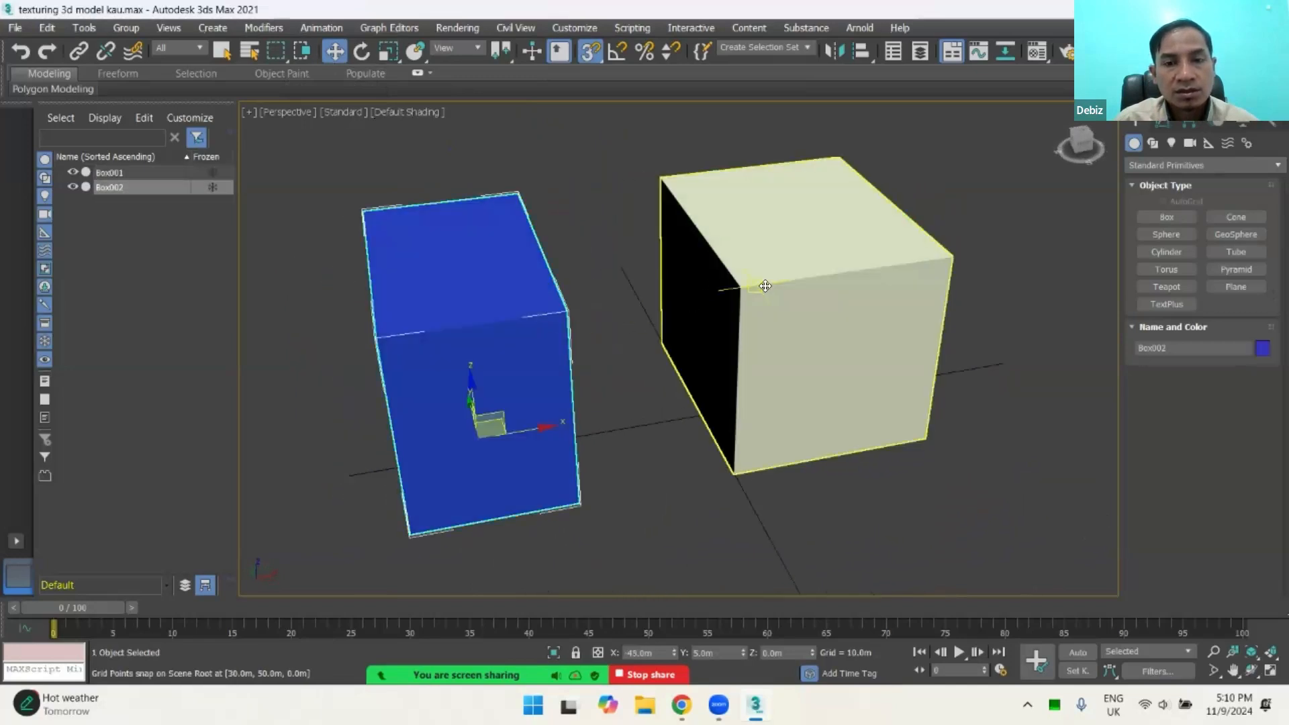
{"action": "left_click", "coordinate": [762, 286]}
{"action": "left_click", "coordinate": [569, 319]}
{"action": "left_click", "coordinate": [801, 309]}
{"action": "left_click", "coordinate": [525, 331]}
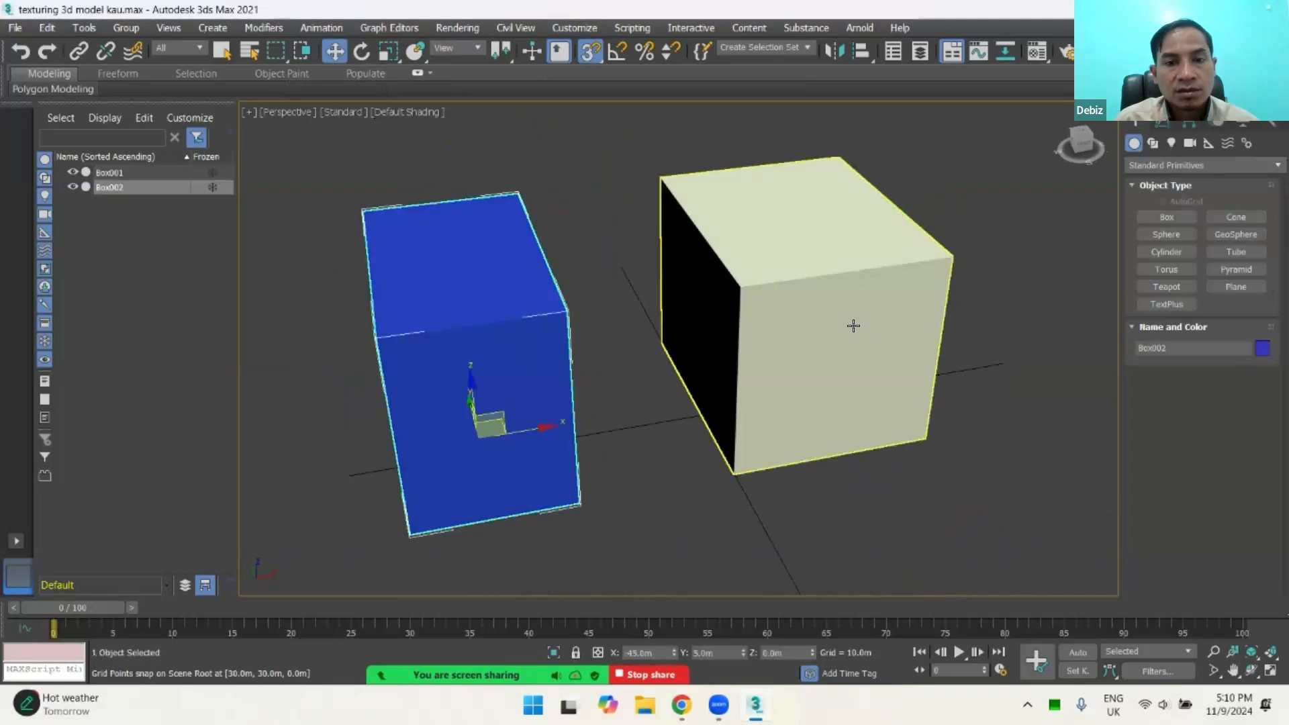
{"action": "mouse_move", "coordinate": [852, 325]}
{"action": "middle_mouse_down", "text": "alt"}
{"action": "mouse_move", "coordinate": [826, 322]}
{"action": "mouse_move", "coordinate": [836, 319]}
{"action": "middle_mouse_up", "text": "alt"}
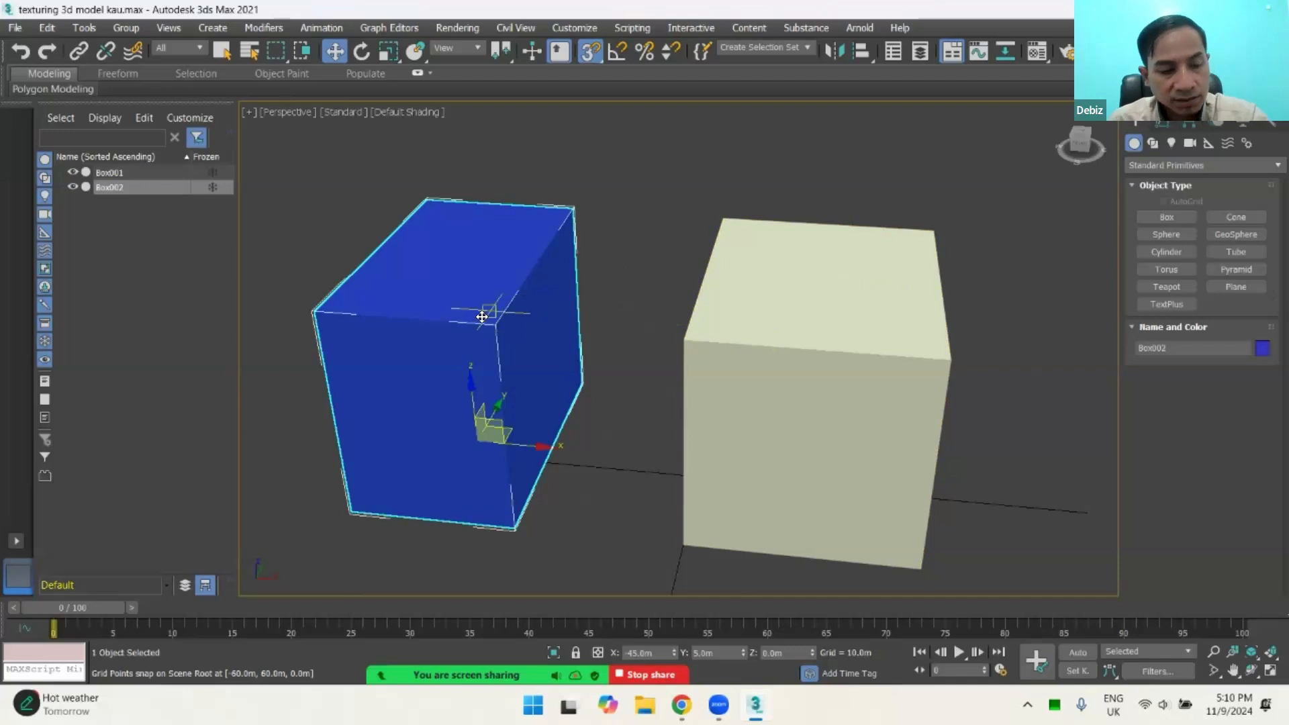
Step: Toggle the perspective view between wireframe and shaded display, and turn on edged faces
{"action": "key", "text": "F3"}
{"action": "key", "text": "F3"}
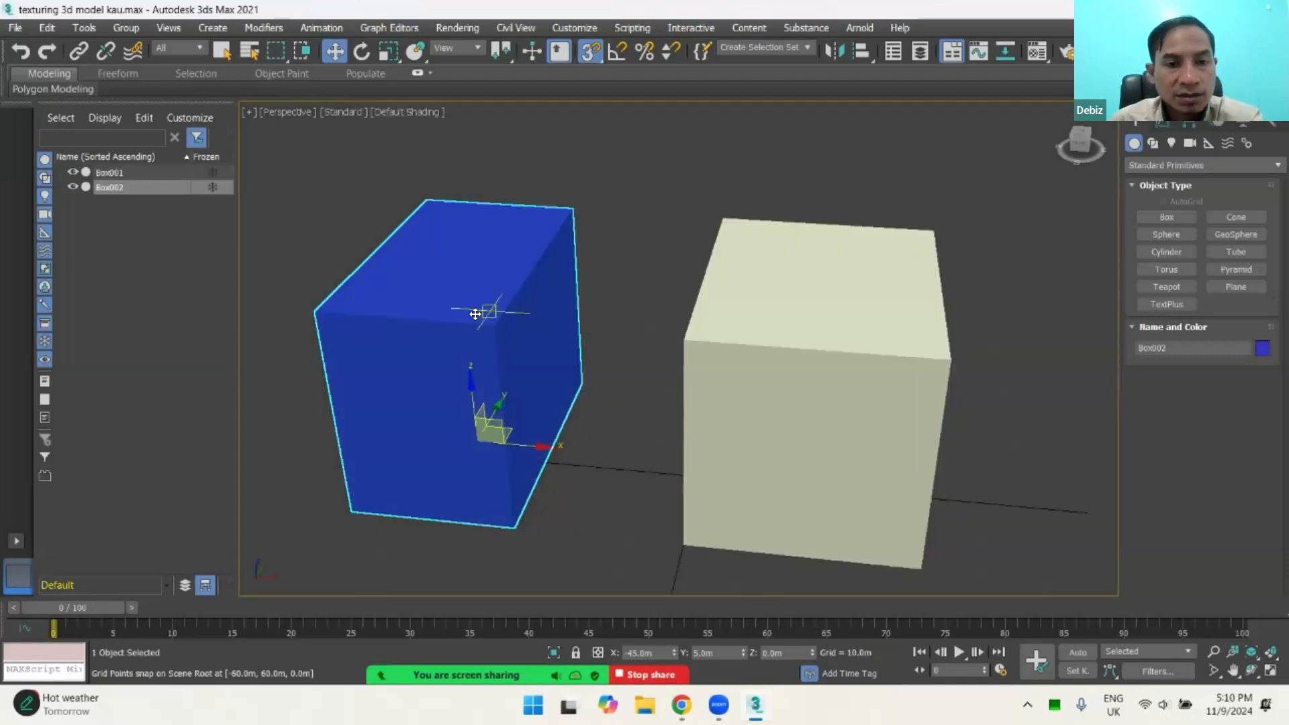
{"action": "key", "text": "F4"}
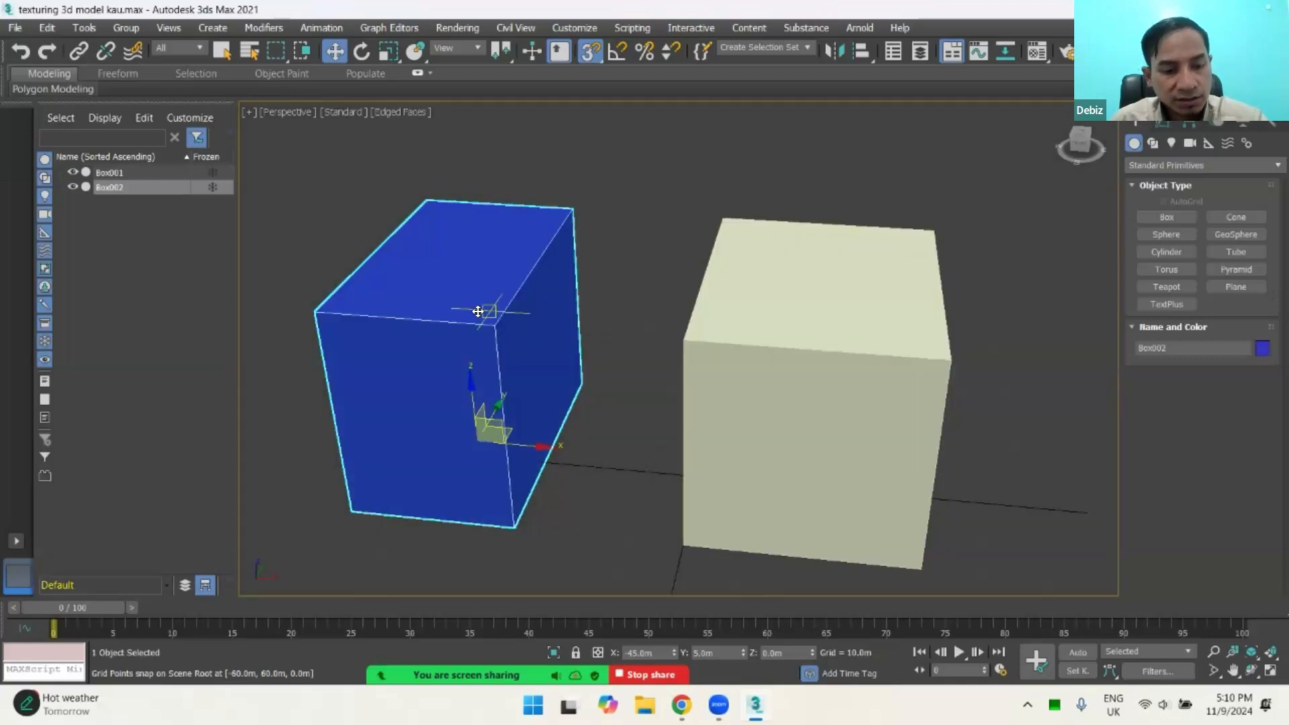
{"action": "key", "text": "F3"}
{"action": "key", "text": "F3"}
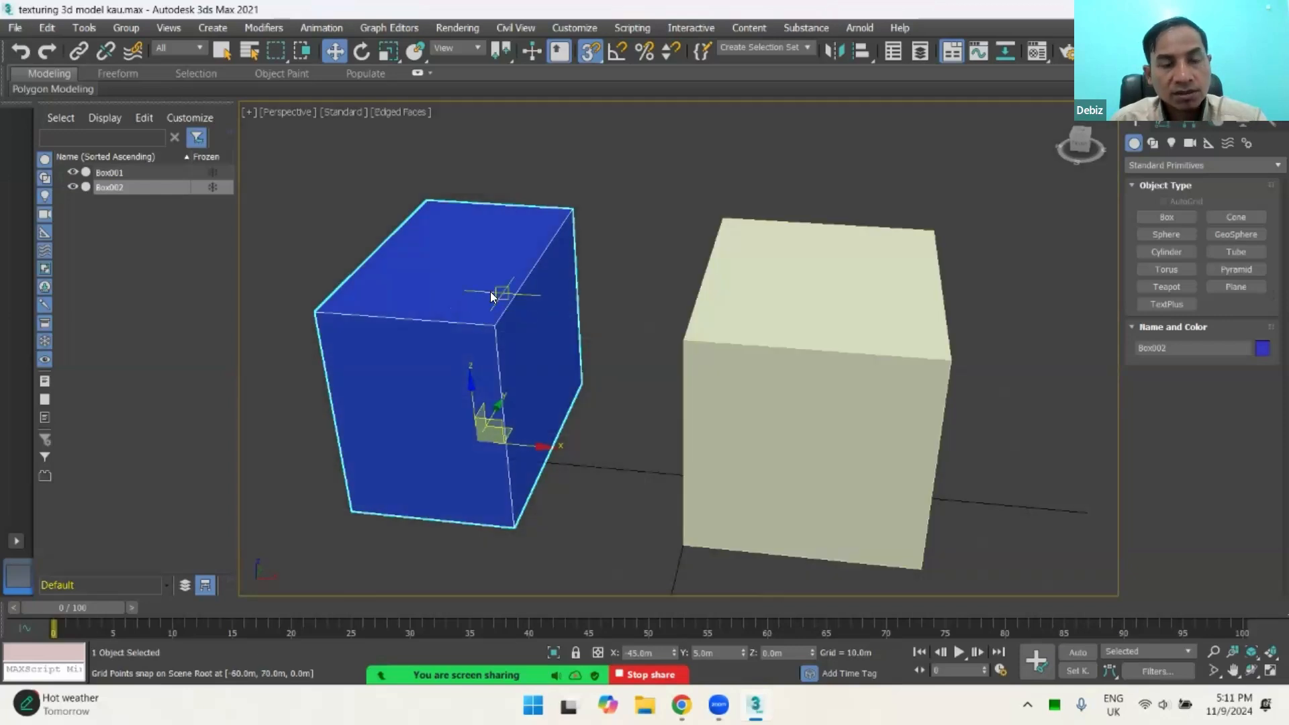
Step: Convert the selected blue box to an Editable Poly
{"action": "right_click", "coordinate": [490, 291]}
{"action": "mouse_move", "coordinate": [538, 469]}
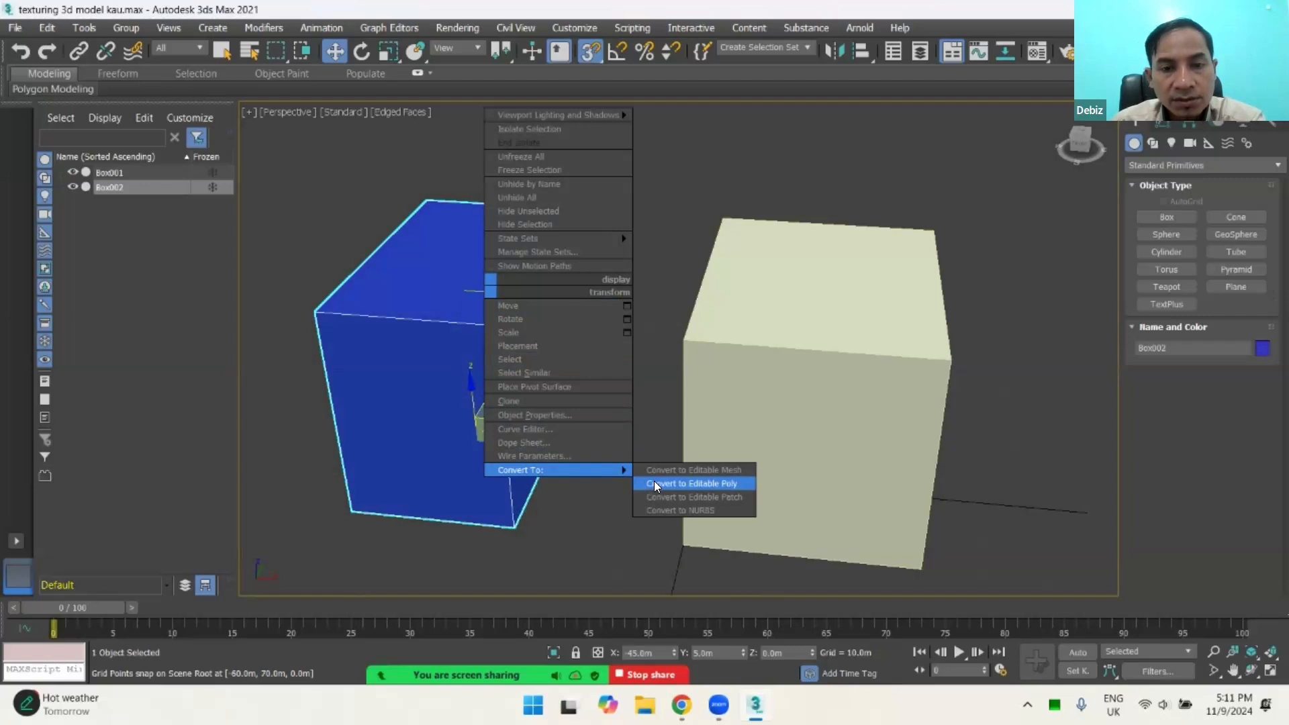
{"action": "left_click", "coordinate": [468, 388]}
{"action": "right_click", "coordinate": [468, 334]}
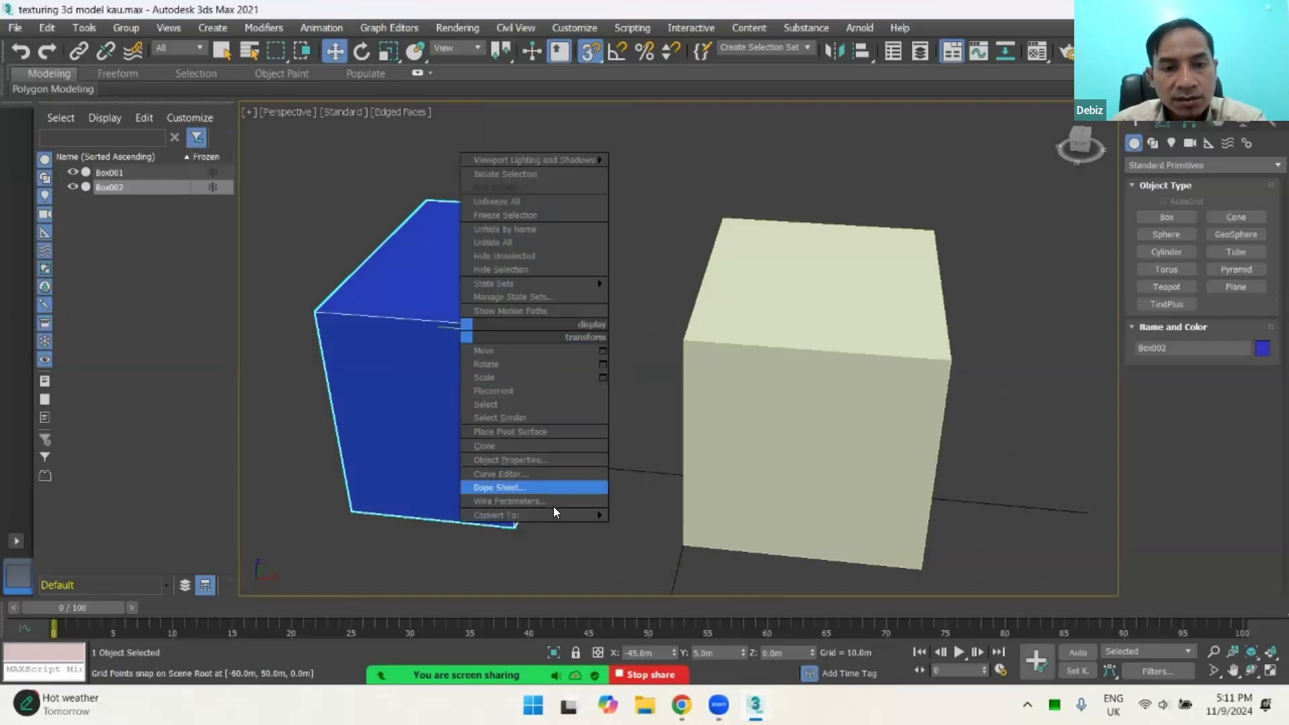
{"action": "mouse_move", "coordinate": [575, 515]}
{"action": "left_click", "coordinate": [653, 529]}
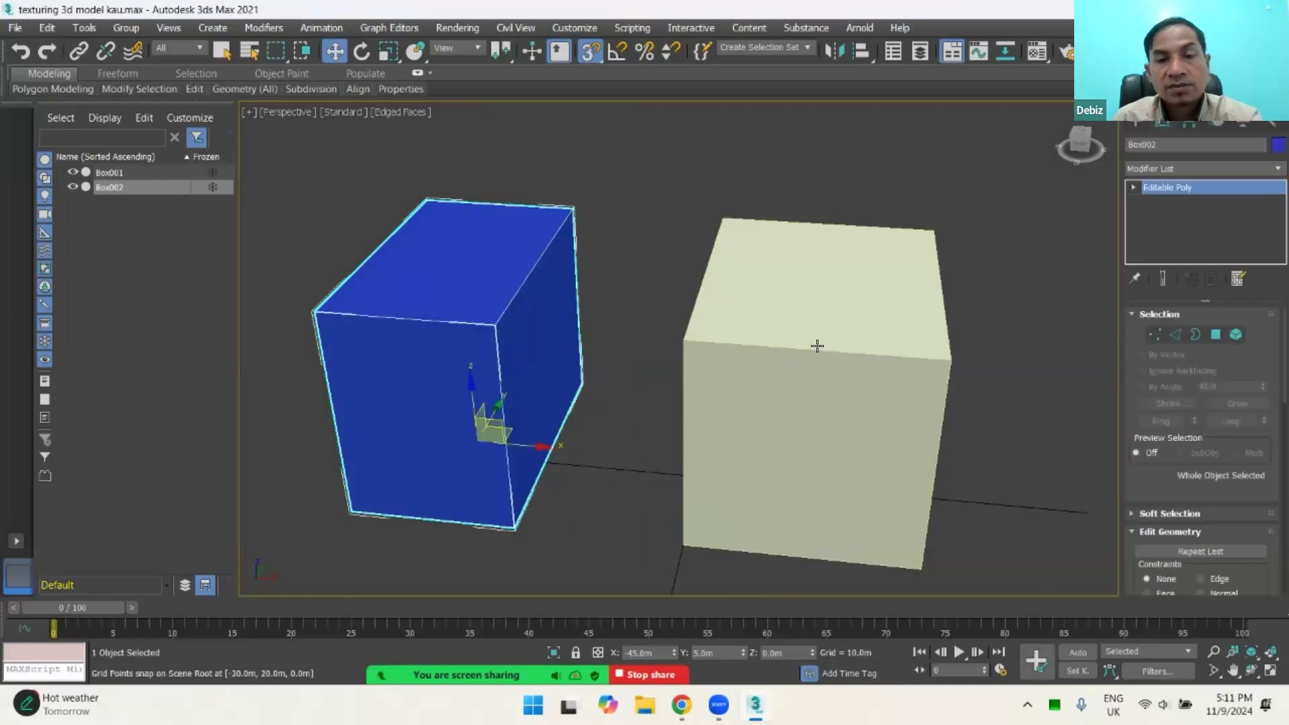
Step: Compare the cream box's parameters with the blue box's Editable Poly settings, ending with the blue box selected
{"action": "middle_click_drag", "start_coordinate": [677, 371], "coordinate": [758, 302], "text": "alt"}
{"action": "left_click", "coordinate": [759, 301]}
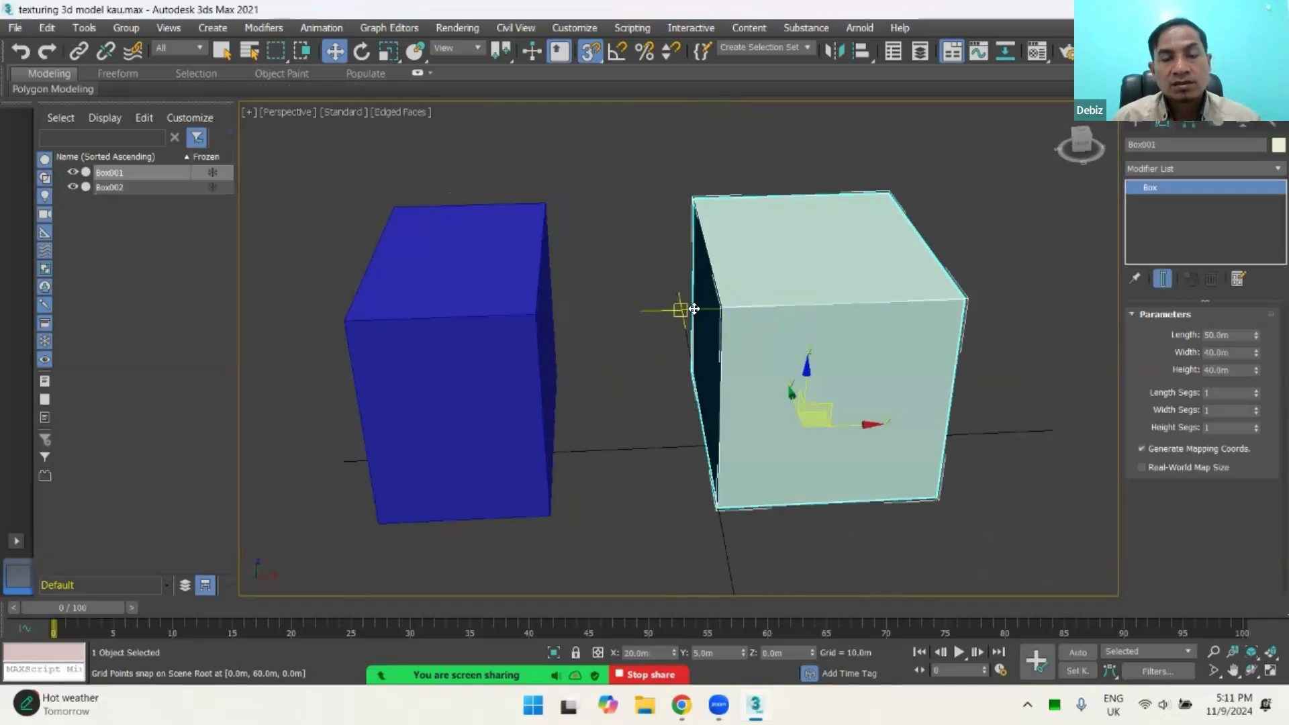
{"action": "left_click", "coordinate": [510, 315]}
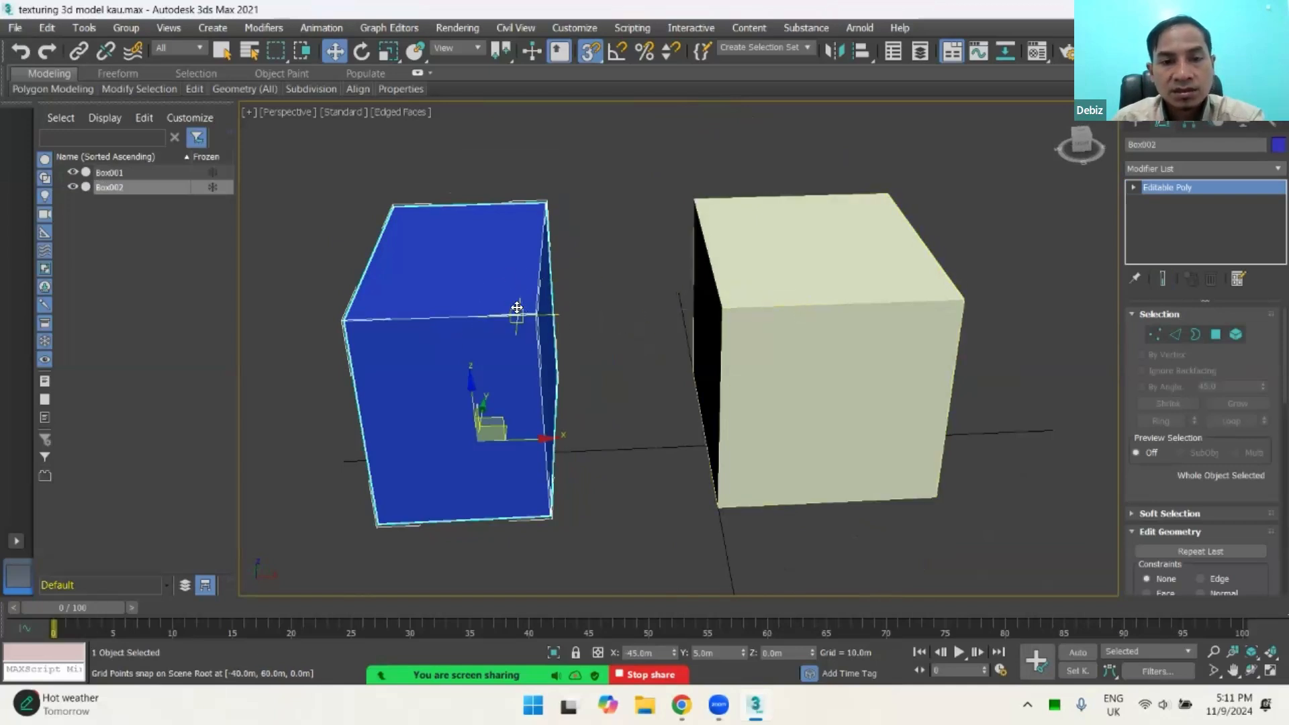
{"action": "middle_click_drag", "start_coordinate": [525, 309], "coordinate": [531, 305], "text": "alt"}
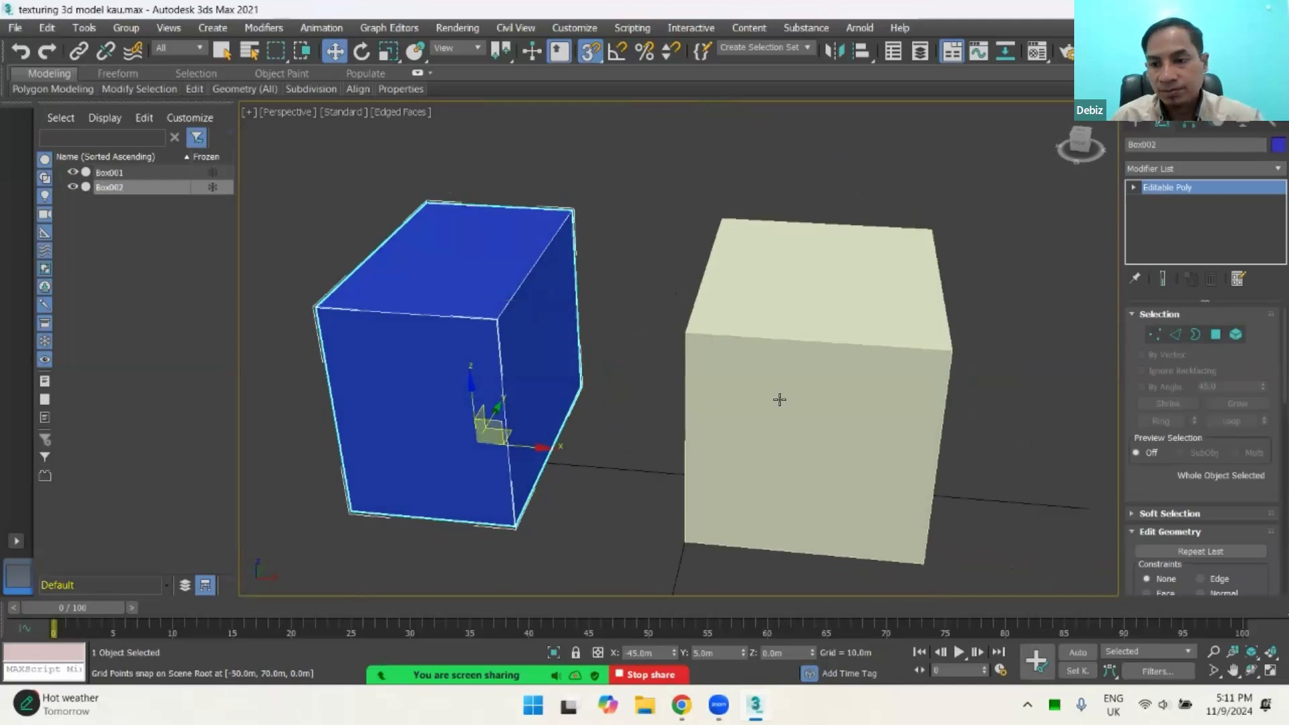
Step: Attach the cream box to the blue Editable Poly so both form one object
{"action": "left_click_drag", "start_coordinate": [1172, 460], "coordinate": [1155, 425]}
{"action": "scroll", "coordinate": [1155, 425], "scroll_direction": "down", "scroll_amount": 5}
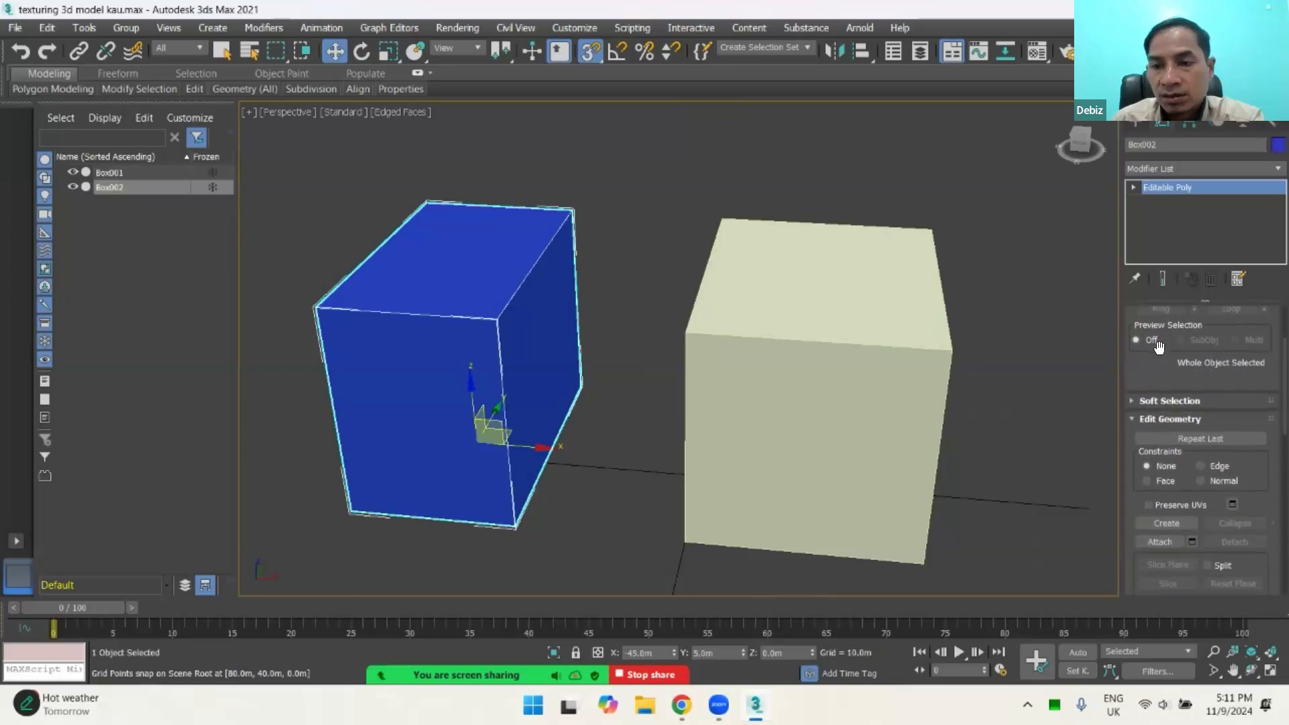
{"action": "scroll", "coordinate": [1177, 462], "scroll_direction": "down", "scroll_amount": 1}
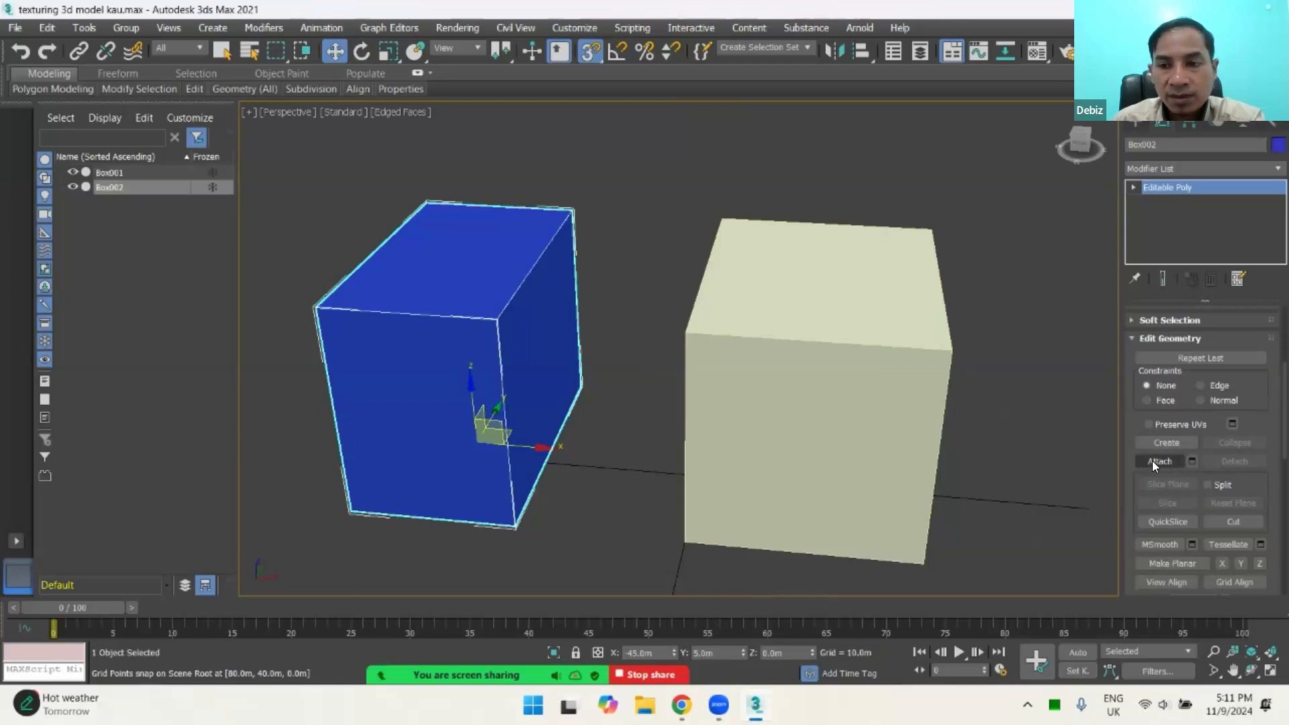
{"action": "left_click", "coordinate": [1153, 461]}
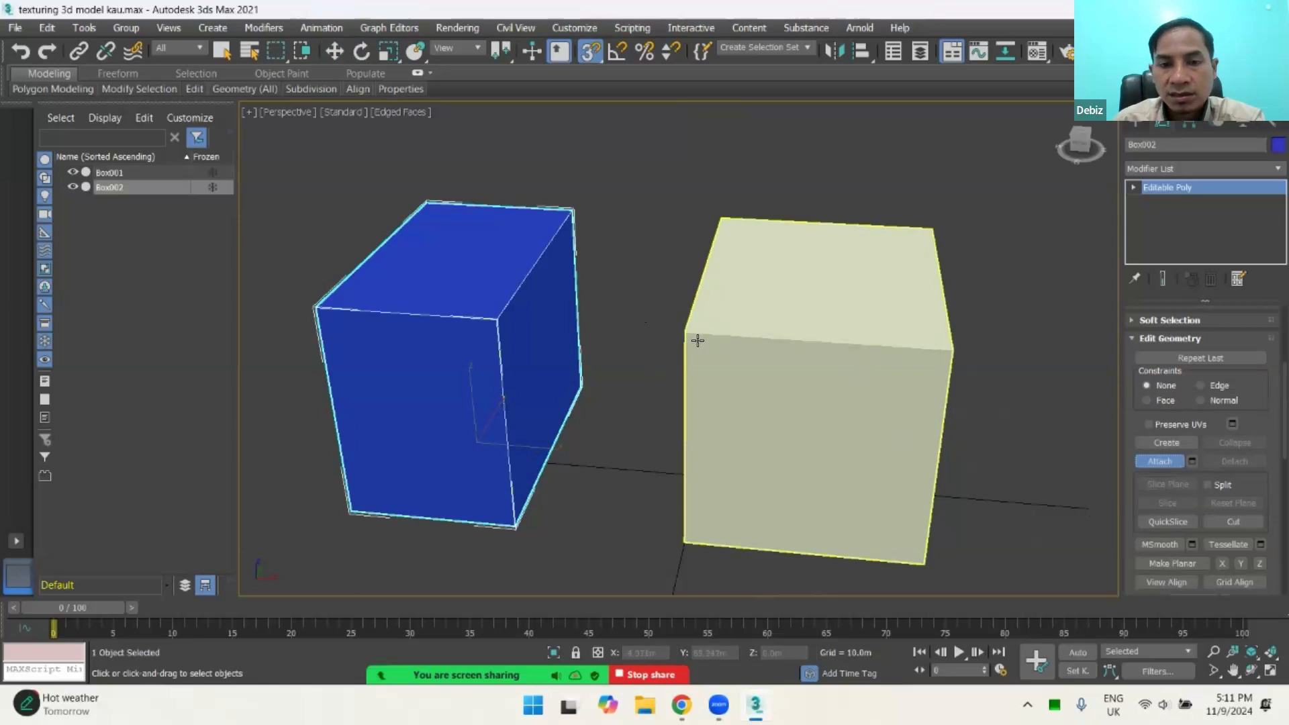
{"action": "left_click", "coordinate": [741, 345]}
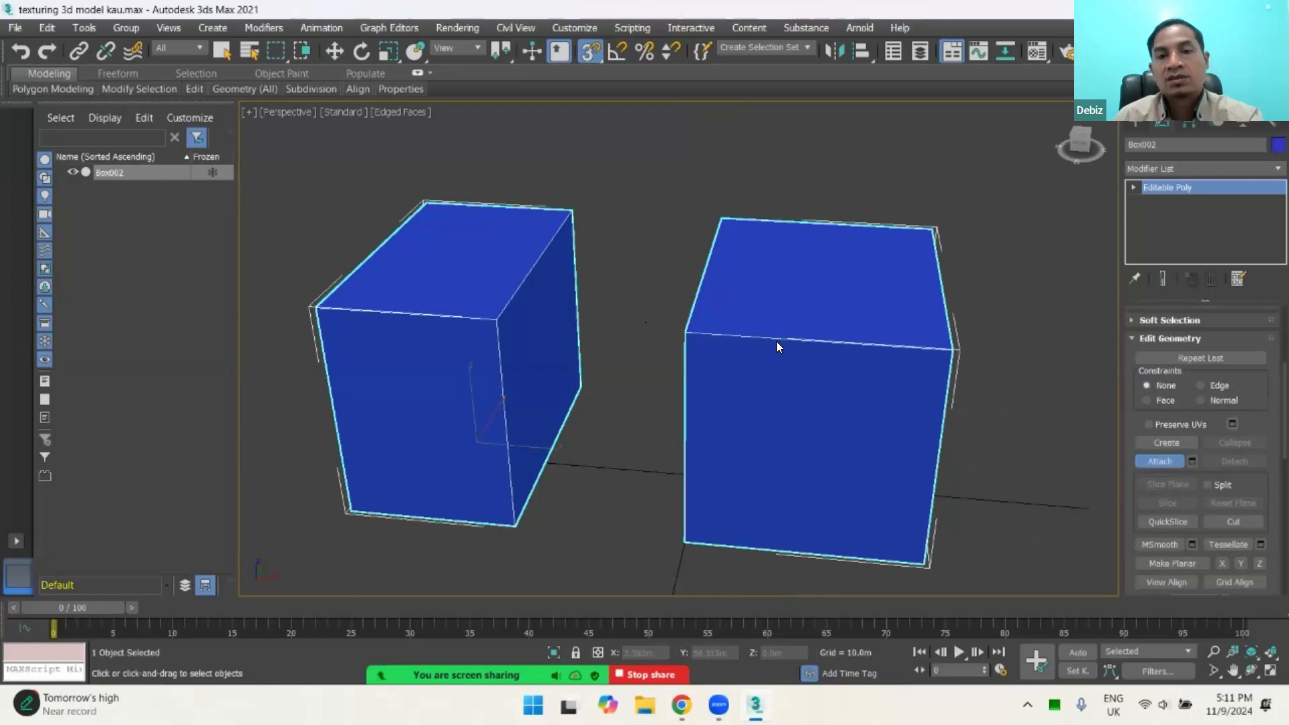
Step: Review the Editable Poly sub-object levels Vertex, Edge, Border, Polygon and Element, ending at Vertex level
{"action": "middle_click_drag", "start_coordinate": [598, 306], "coordinate": [658, 311], "text": "alt"}
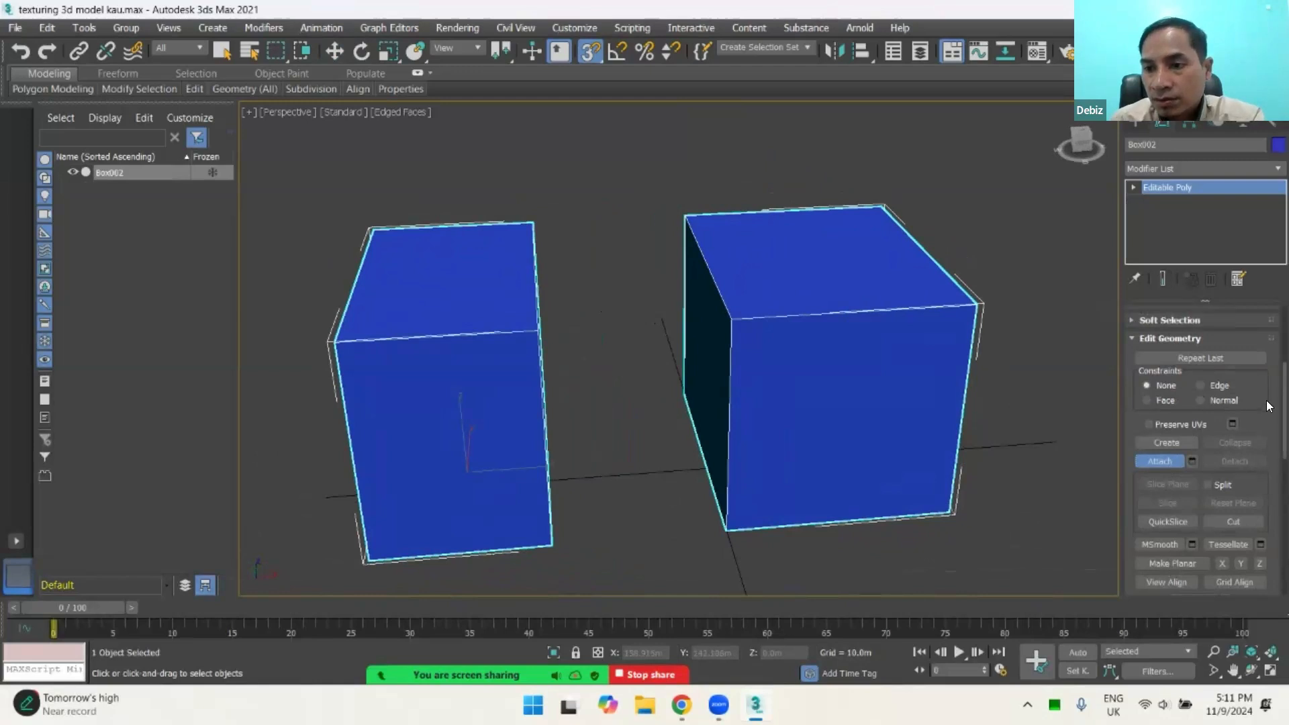
{"action": "scroll", "coordinate": [1269, 406], "scroll_direction": "up", "scroll_amount": 3}
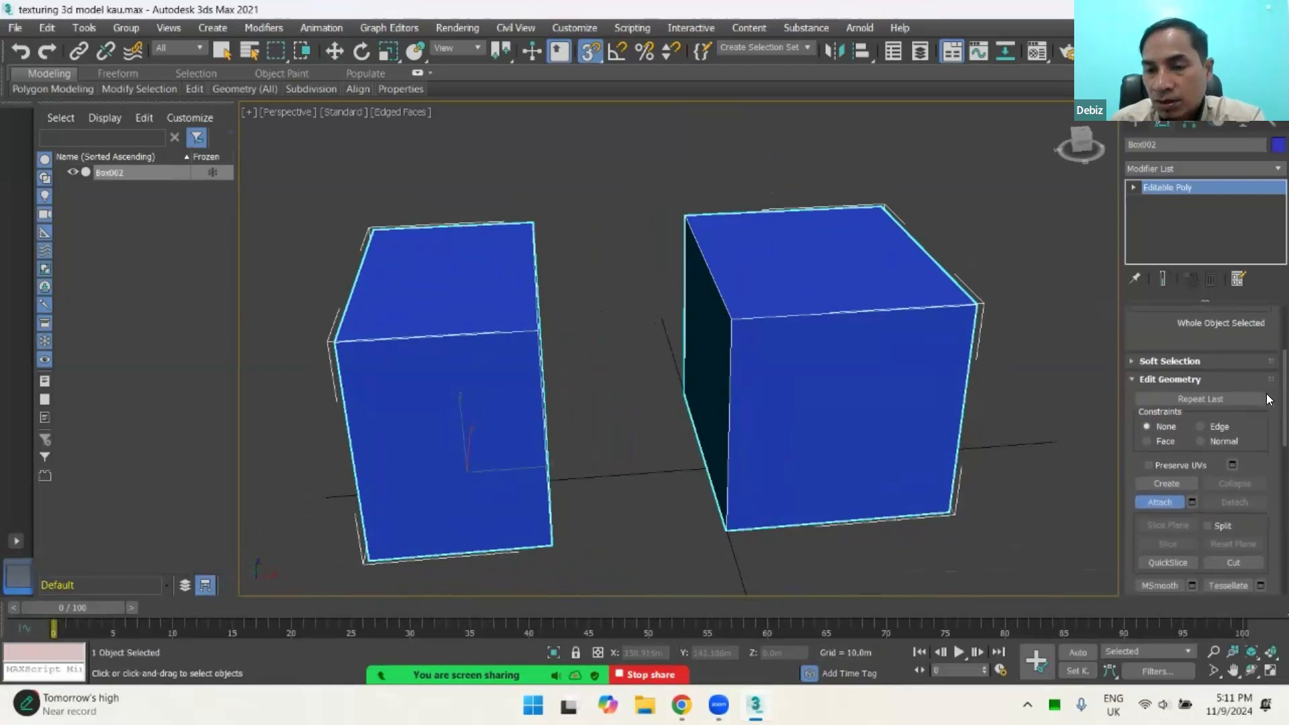
{"action": "scroll", "coordinate": [1268, 398], "scroll_direction": "up", "scroll_amount": 5}
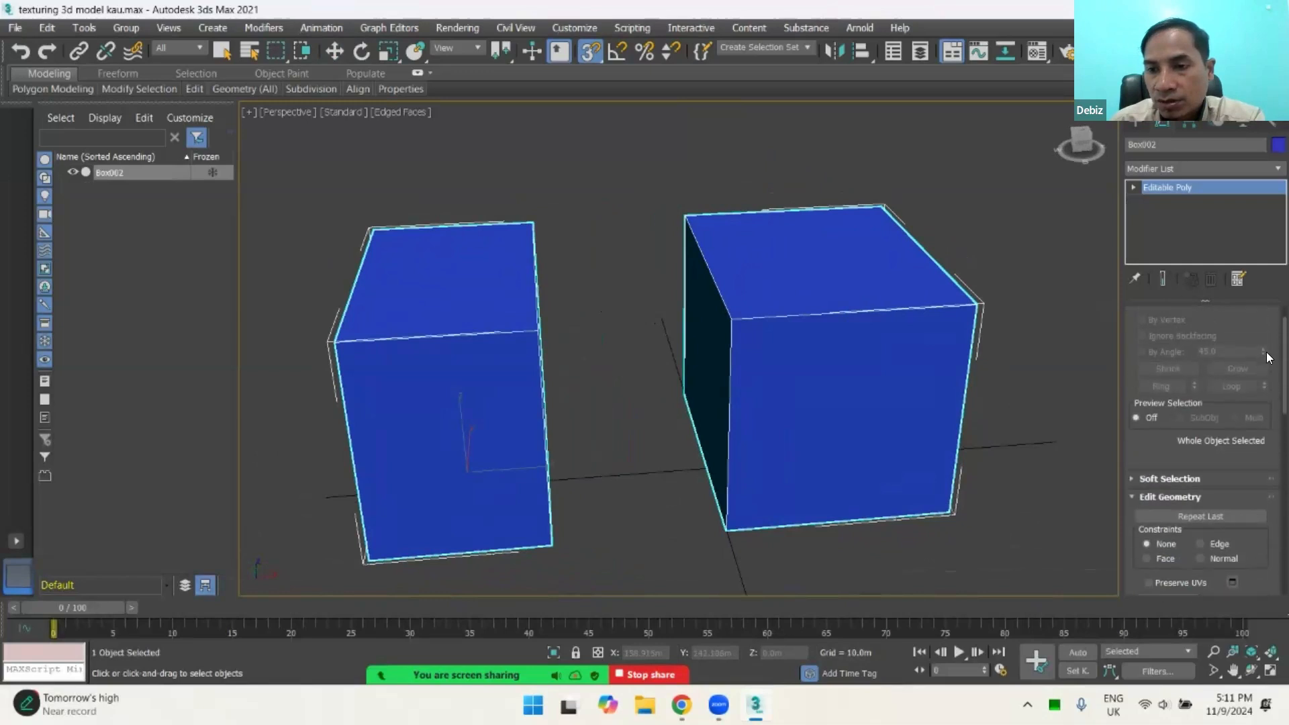
{"action": "scroll", "coordinate": [1266, 357], "scroll_direction": "up", "scroll_amount": 3}
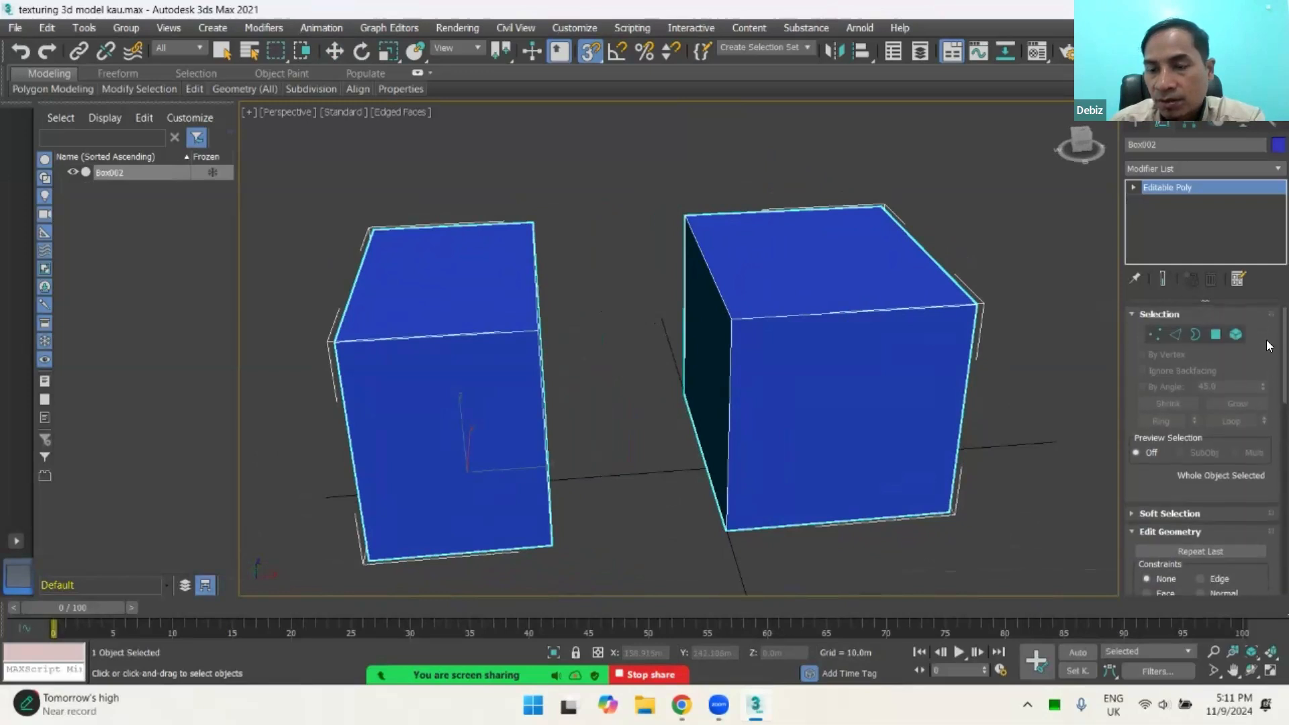
{"action": "left_click", "coordinate": [1152, 332]}
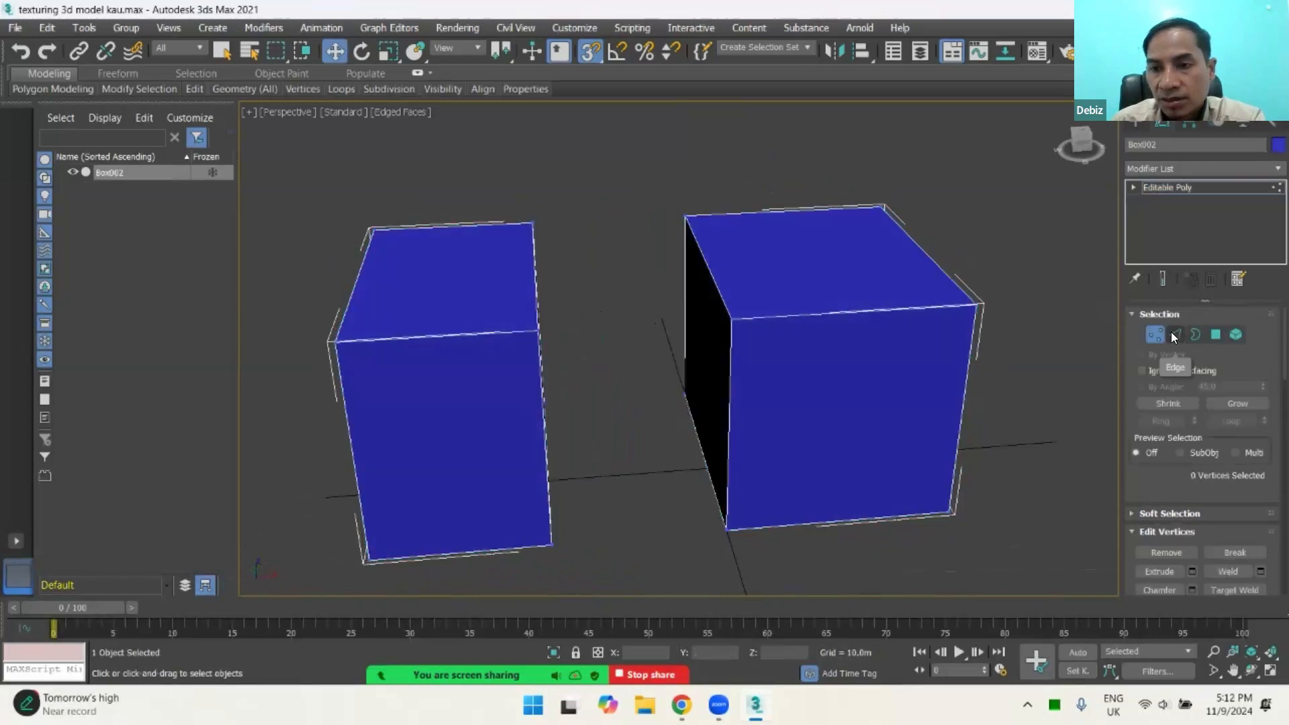
{"action": "left_click", "coordinate": [1173, 334]}
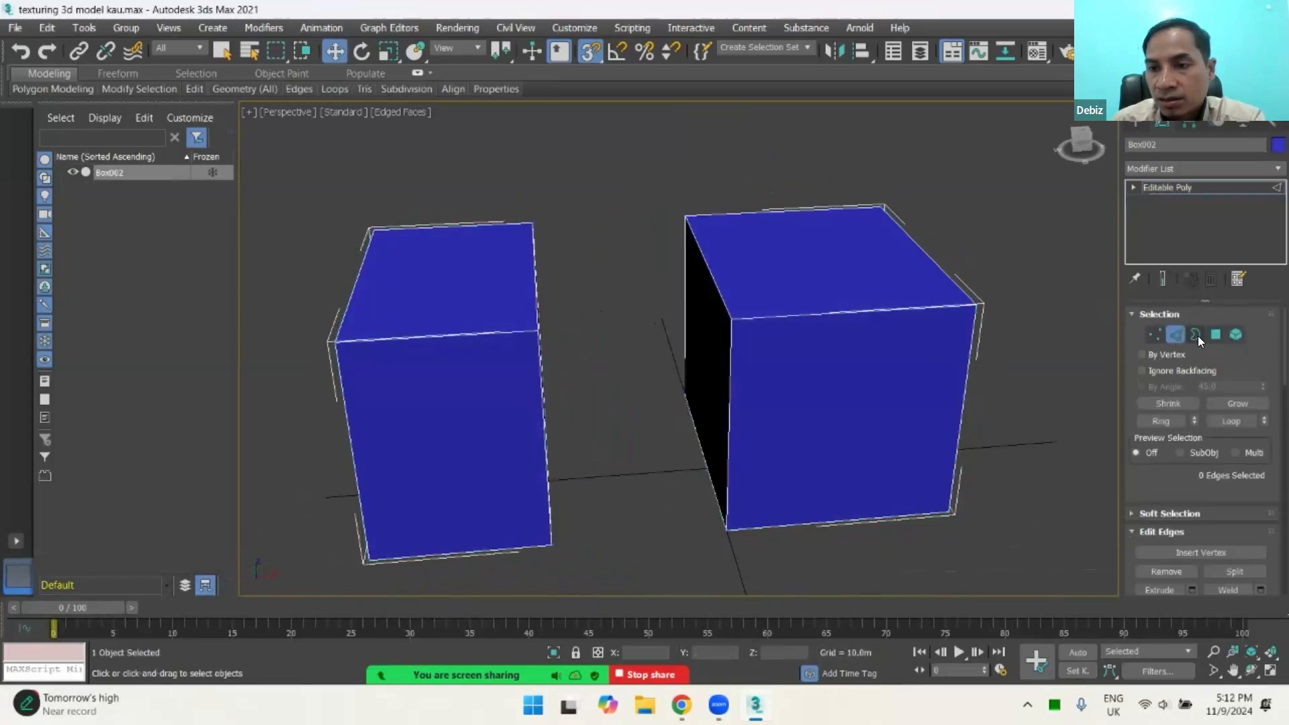
{"action": "left_click", "coordinate": [1196, 334]}
{"action": "left_click", "coordinate": [1215, 334]}
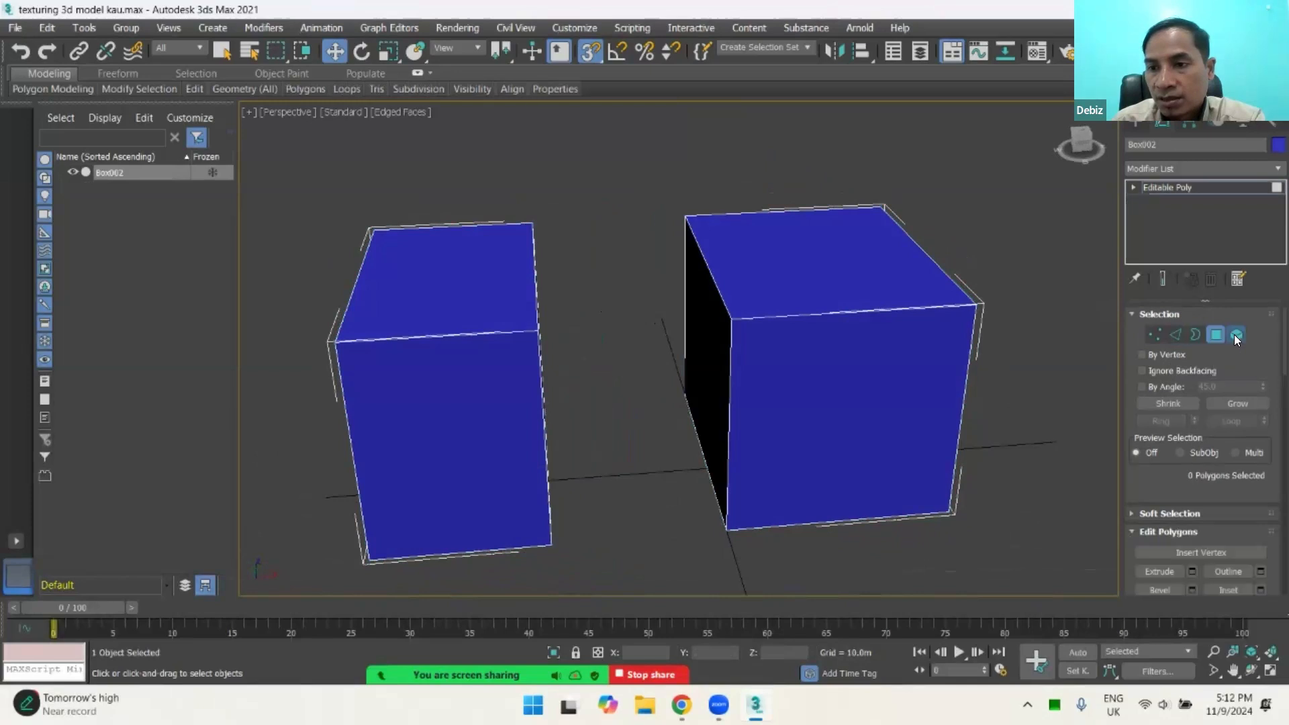
{"action": "left_click", "coordinate": [1234, 335]}
{"action": "left_click", "coordinate": [1159, 331]}
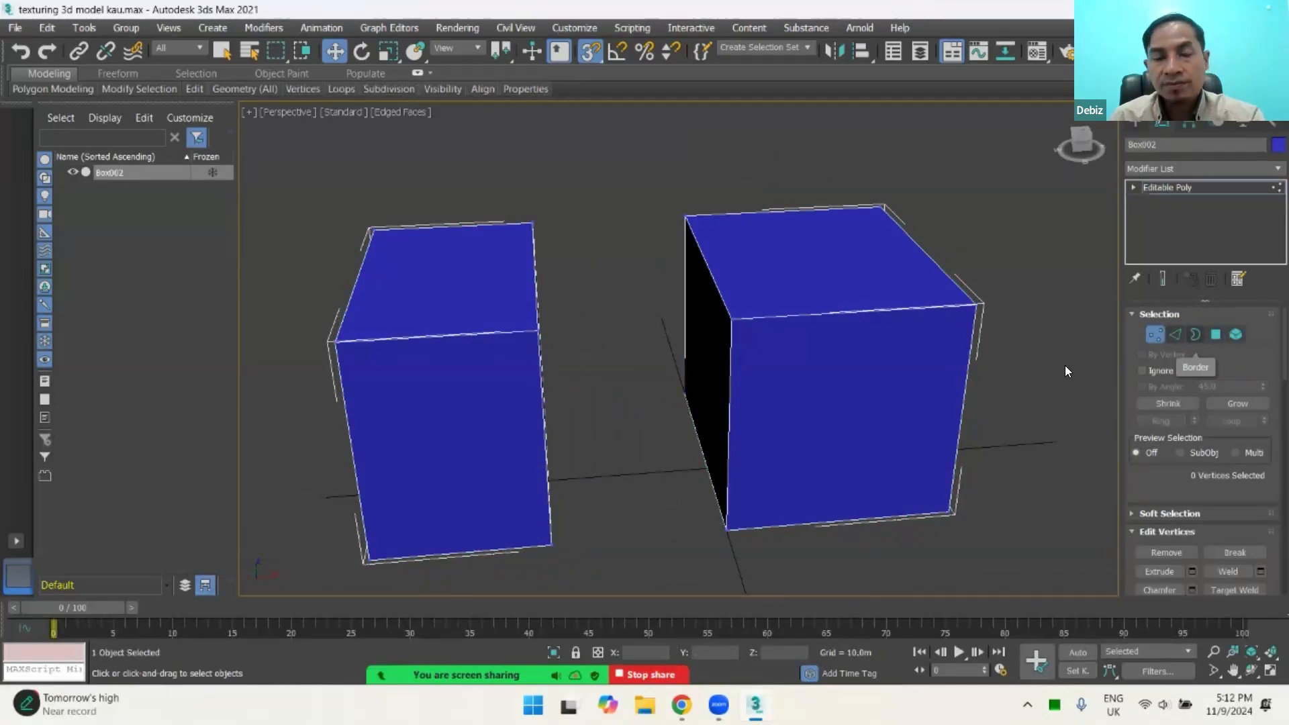
{"action": "middle_click_drag", "start_coordinate": [744, 380], "coordinate": [525, 198], "text": "alt"}
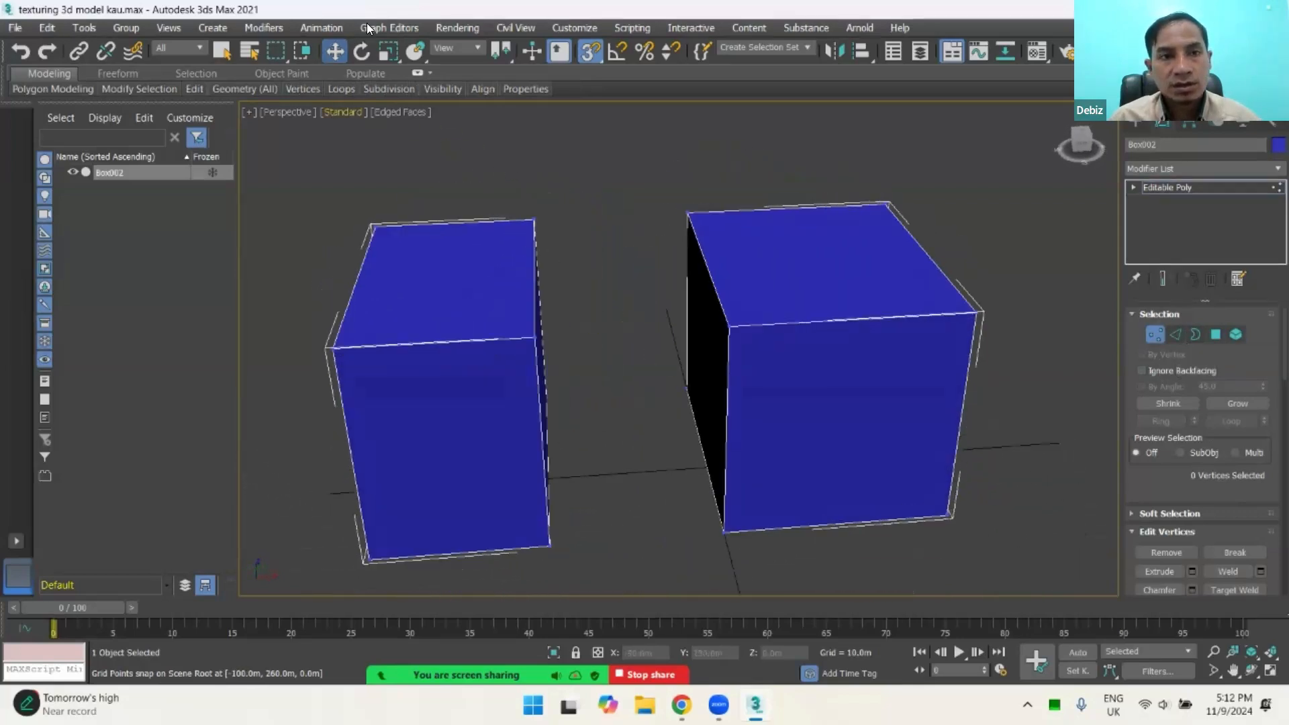
Step: Expand the Editable Poly sub-object list, switch to Polygon level and select one box's side face that faces the other box
{"action": "left_click", "coordinate": [1134, 187]}
{"action": "left_click", "coordinate": [1165, 230]}
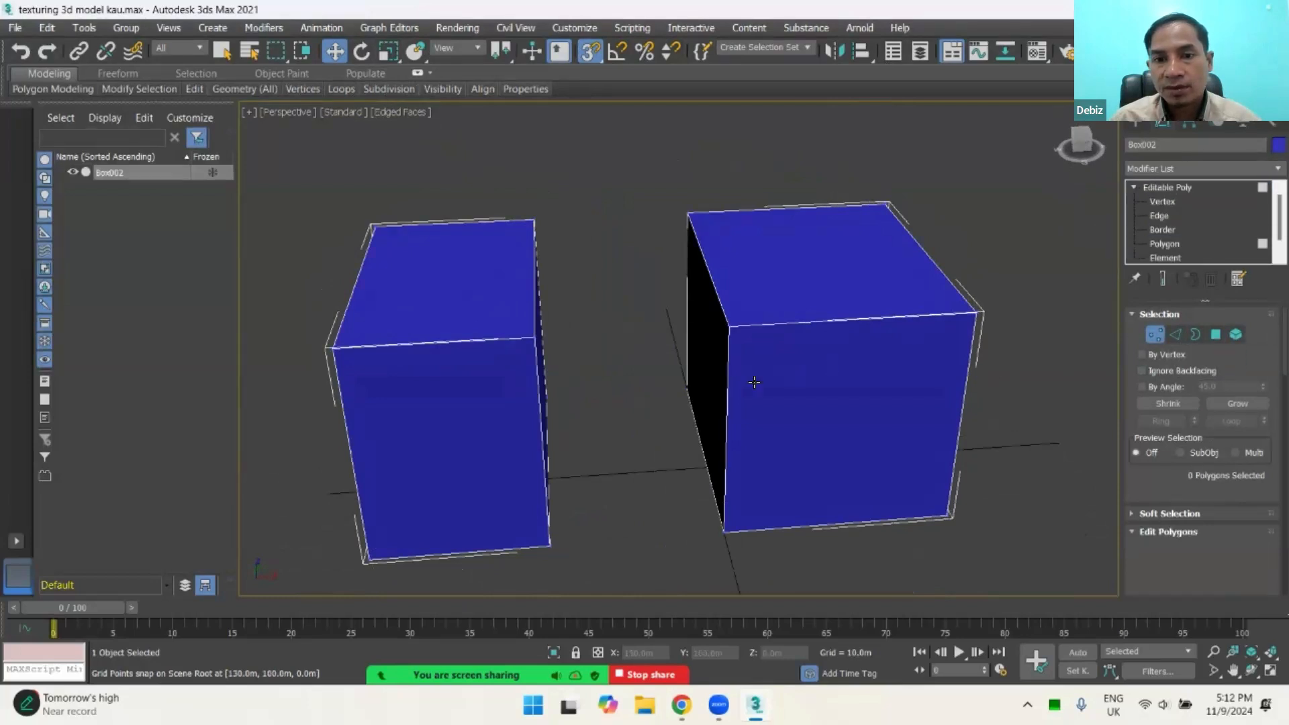
{"action": "middle_click_drag", "start_coordinate": [839, 369], "coordinate": [713, 338], "text": "alt"}
{"action": "left_click", "coordinate": [739, 351]}
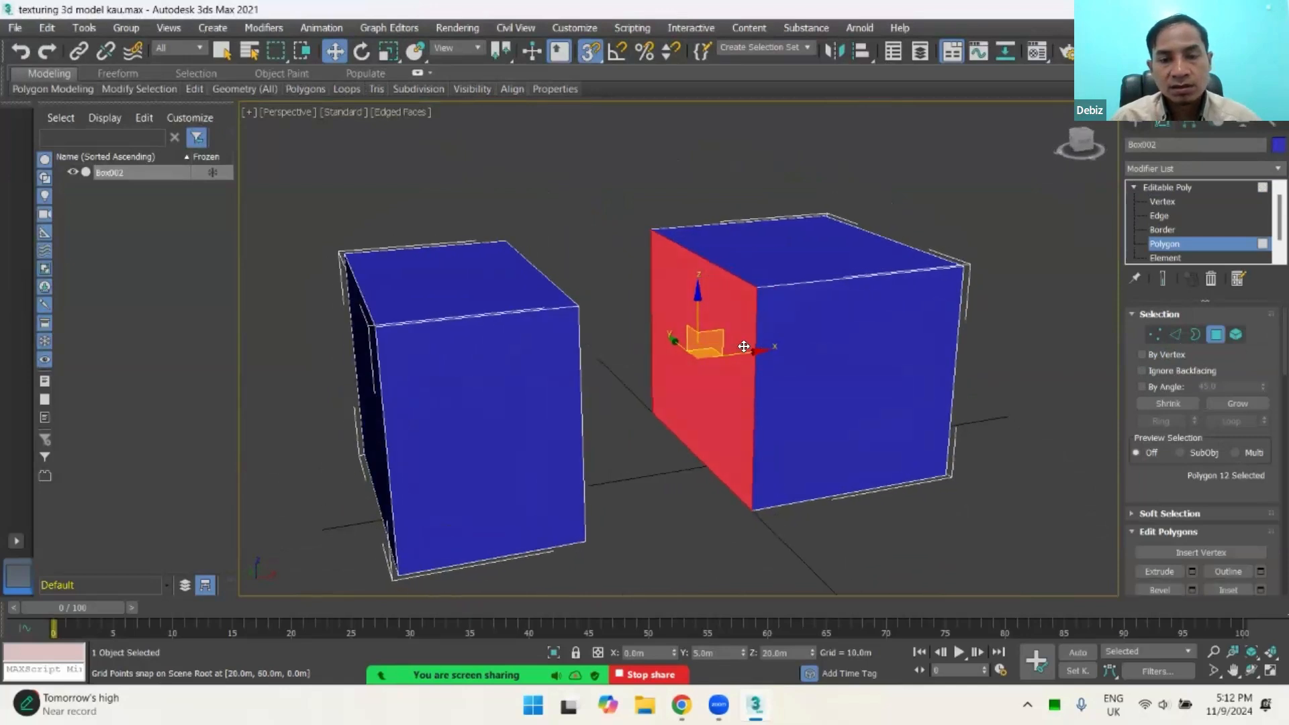
{"action": "left_click", "coordinate": [788, 335]}
{"action": "left_click", "coordinate": [700, 340]}
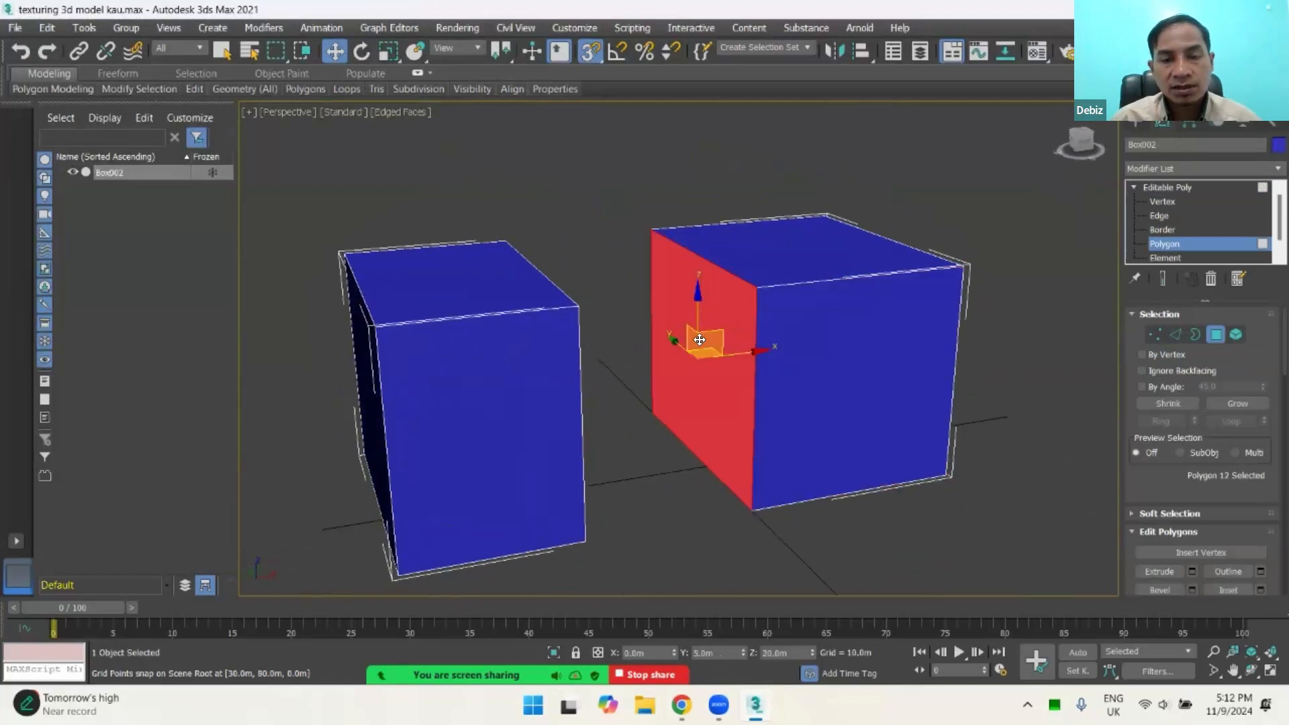
{"action": "middle_click_drag", "start_coordinate": [728, 350], "coordinate": [708, 339], "text": "alt"}
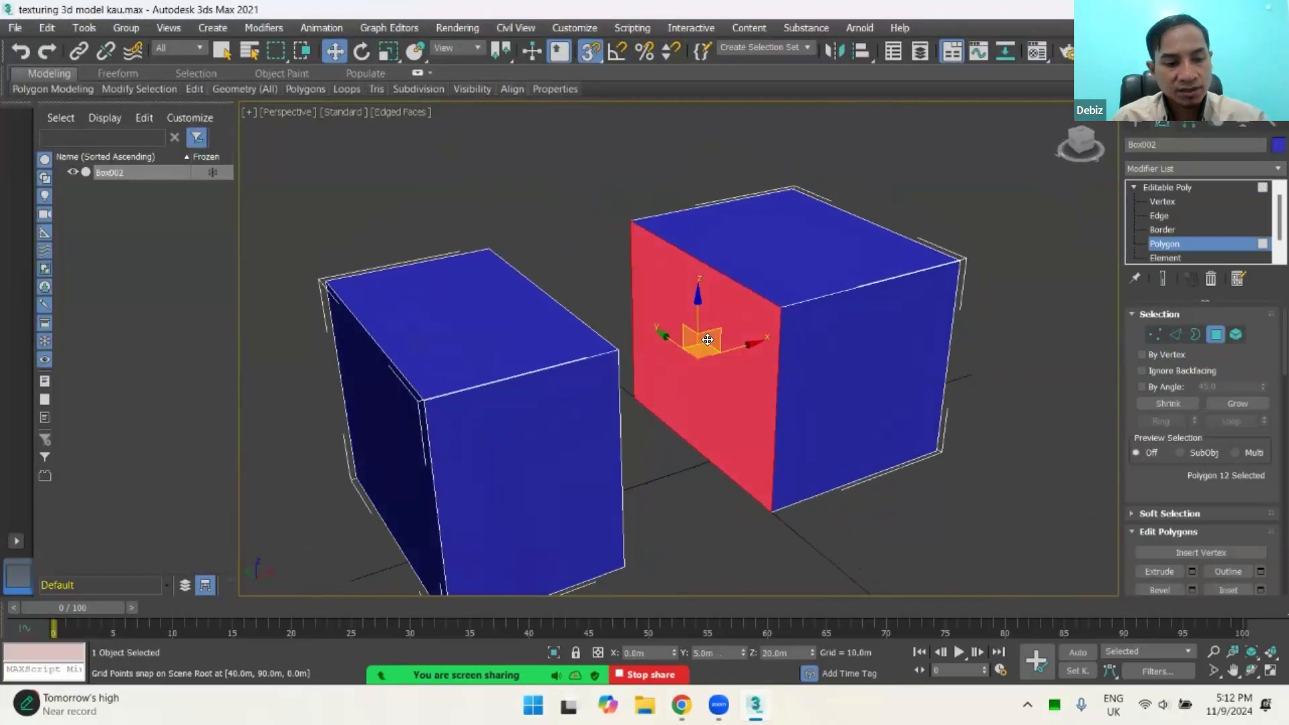
Step: Switch the perspective view between wireframe and shaded display with edged faces toggled, ending in Default Shading without edged faces
{"action": "key", "text": "F3"}
{"action": "key", "text": "F3"}
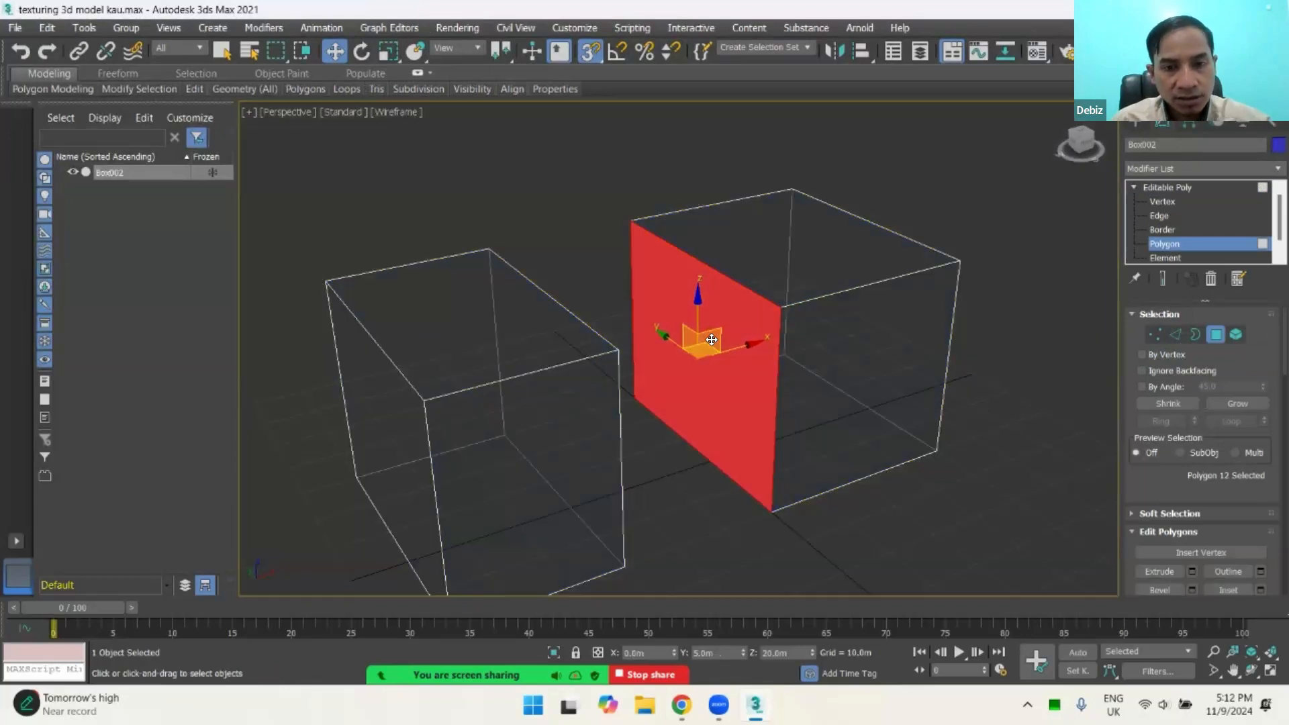
{"action": "key", "text": "F4"}
{"action": "key", "text": "F4"}
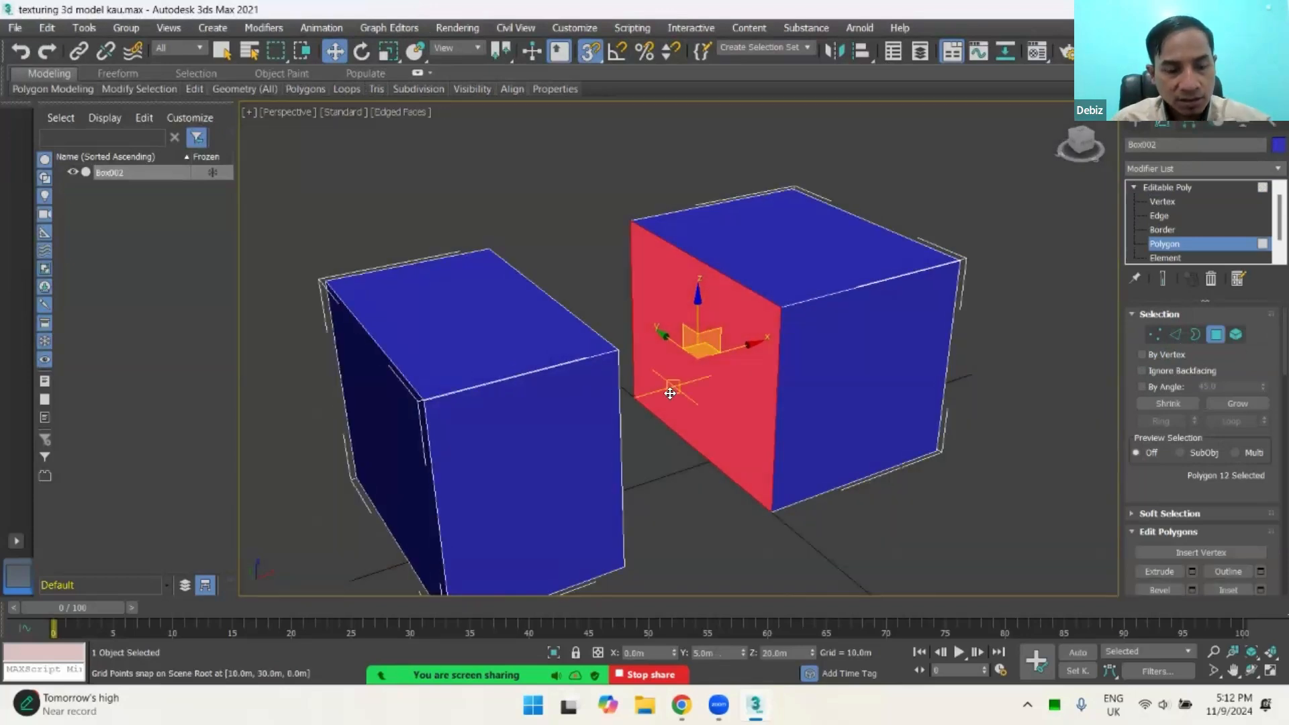
{"action": "key", "text": "F3"}
{"action": "key", "text": "F3"}
{"action": "key", "text": "F3"}
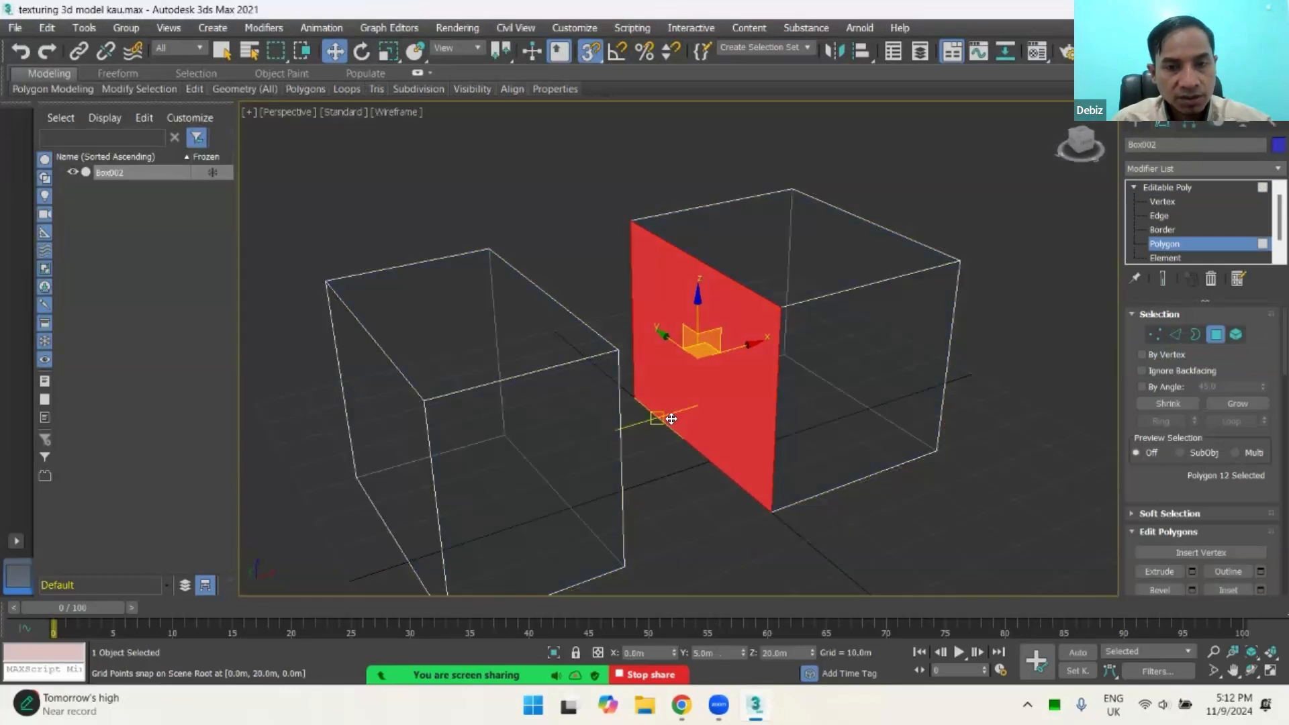
{"action": "middle_click_drag", "start_coordinate": [910, 341], "coordinate": [890, 347], "text": "alt"}
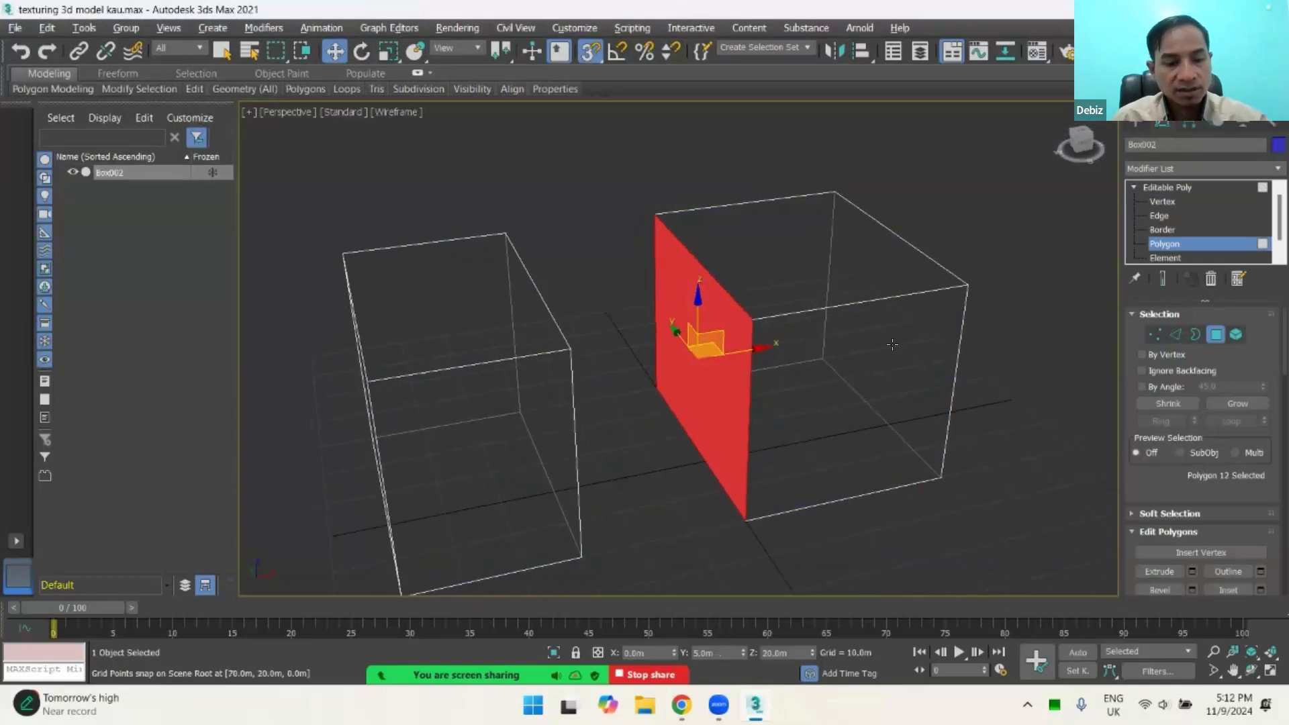
{"action": "key", "text": "F3"}
{"action": "key", "text": "F3"}
{"action": "key", "text": "F3"}
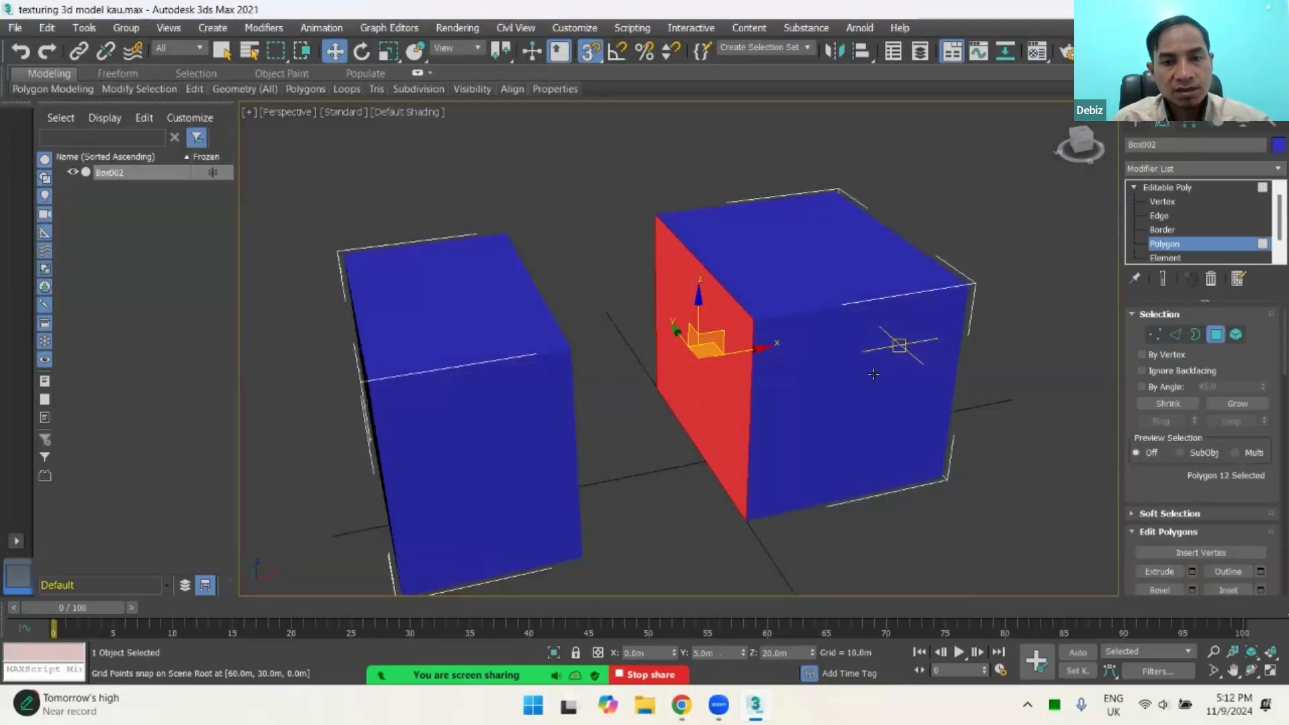
Step: Toggle the shading of selected faces on and off to examine how the selected side polygon is highlighted
{"action": "key", "text": "F2"}
{"action": "key", "text": "F2"}
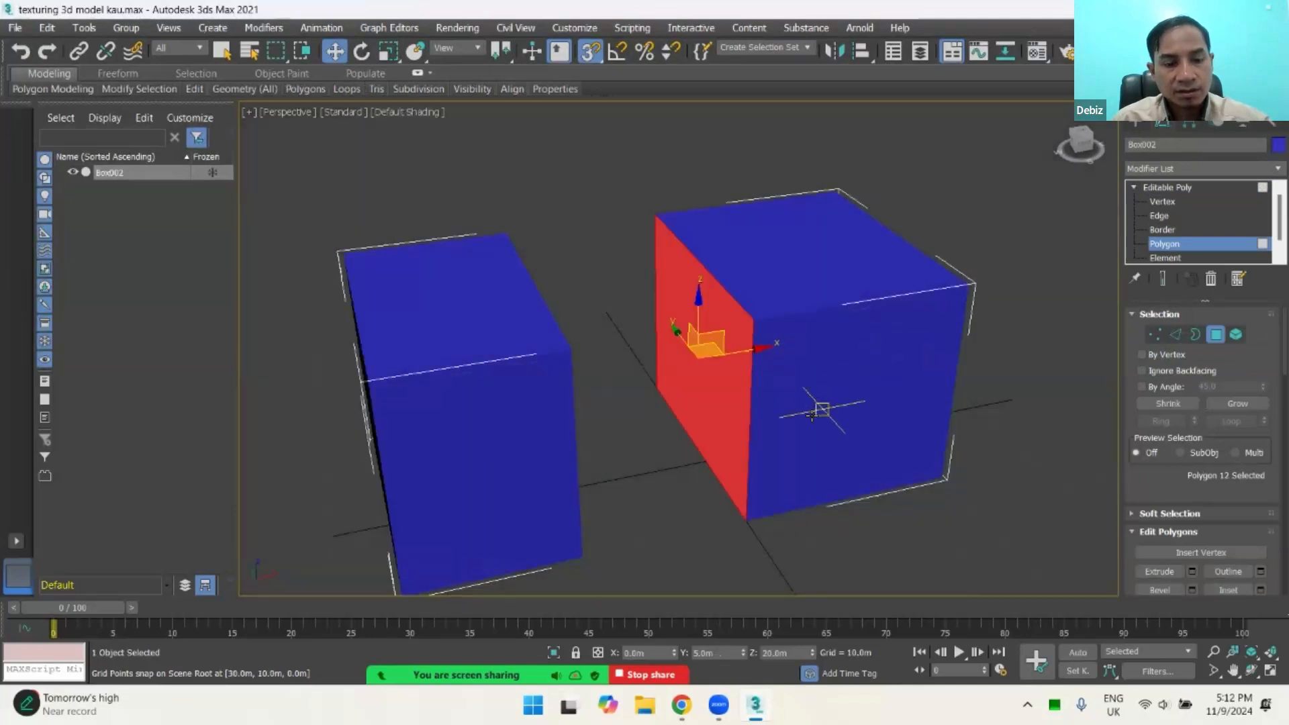
{"action": "key", "text": "F2"}
{"action": "mouse_move", "coordinate": [810, 421]}
{"action": "middle_mouse_down", "text": "alt"}
{"action": "mouse_move", "coordinate": [884, 389]}
{"action": "mouse_move", "coordinate": [812, 409]}
{"action": "mouse_move", "coordinate": [873, 396]}
{"action": "mouse_move", "coordinate": [821, 402]}
{"action": "middle_mouse_up", "text": "alt"}
{"action": "key", "text": "F2"}
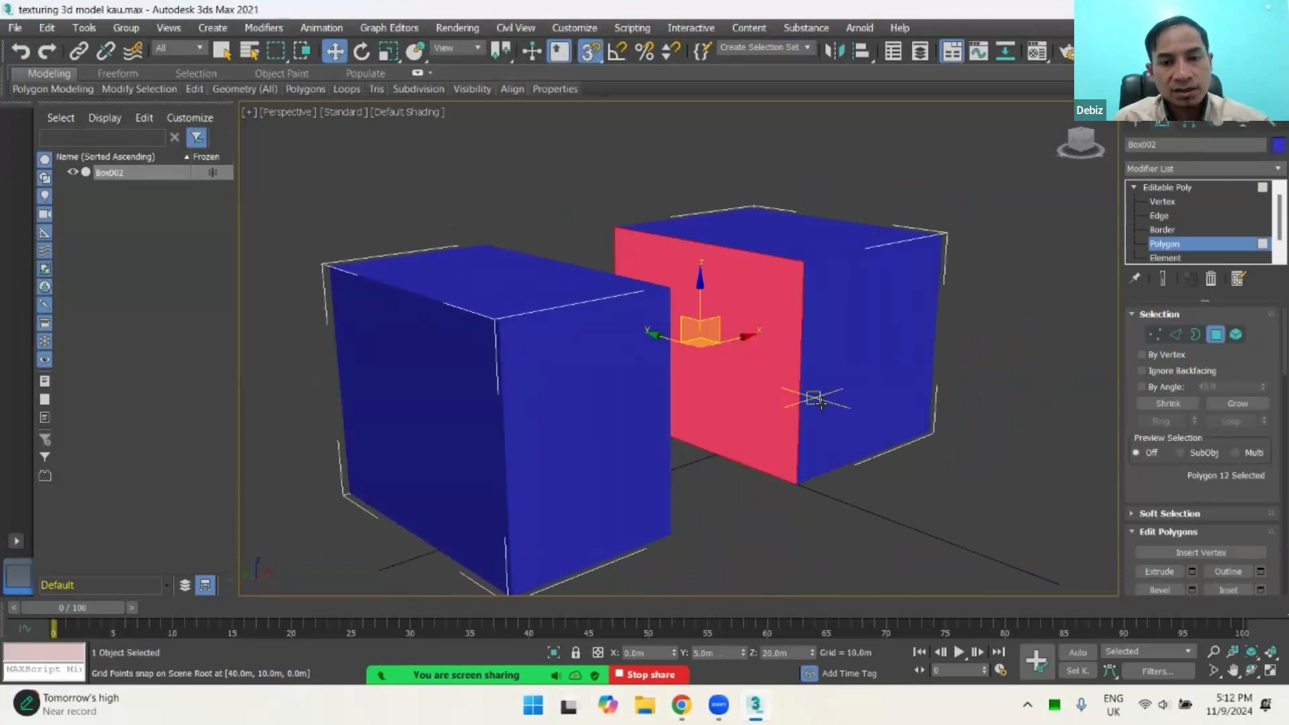
{"action": "key", "text": "F2"}
{"action": "key", "text": "F2"}
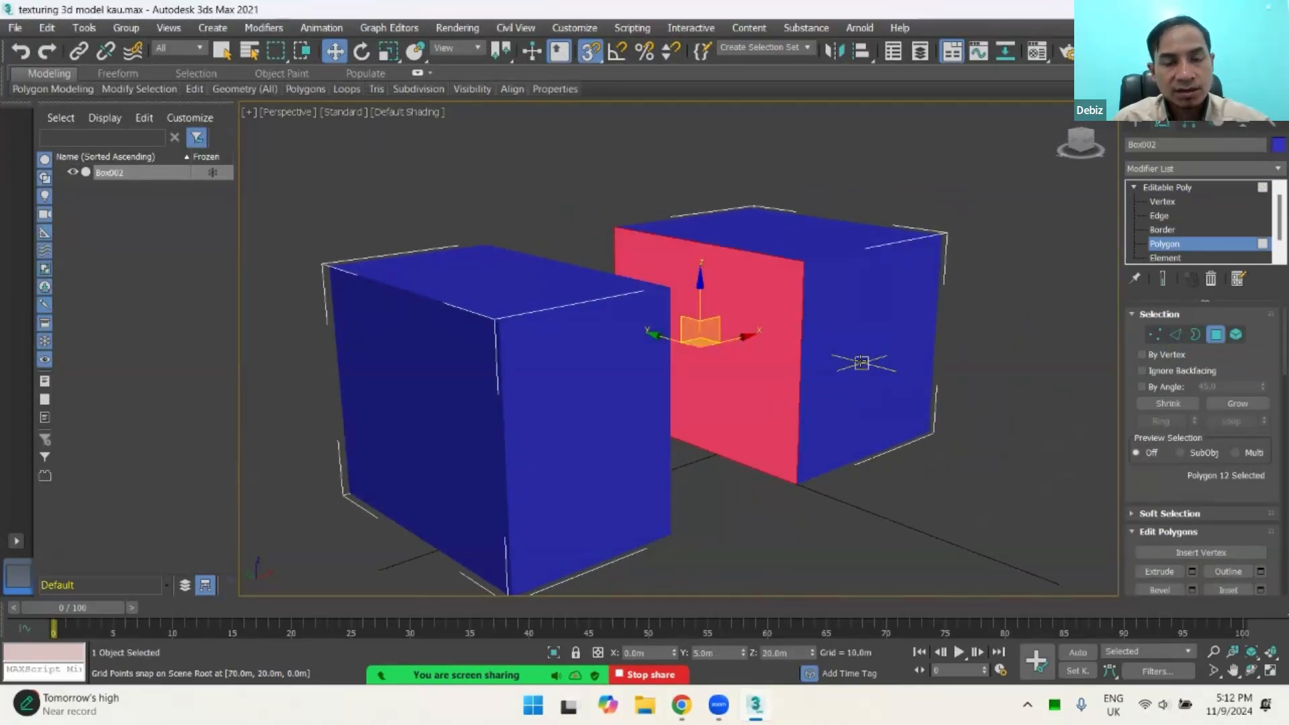
Step: Compare the outlined and shaded highlights by selecting the same box's front and top polygons, ending with selected faces shaded
{"action": "key", "text": "F2"}
{"action": "key", "text": "F2"}
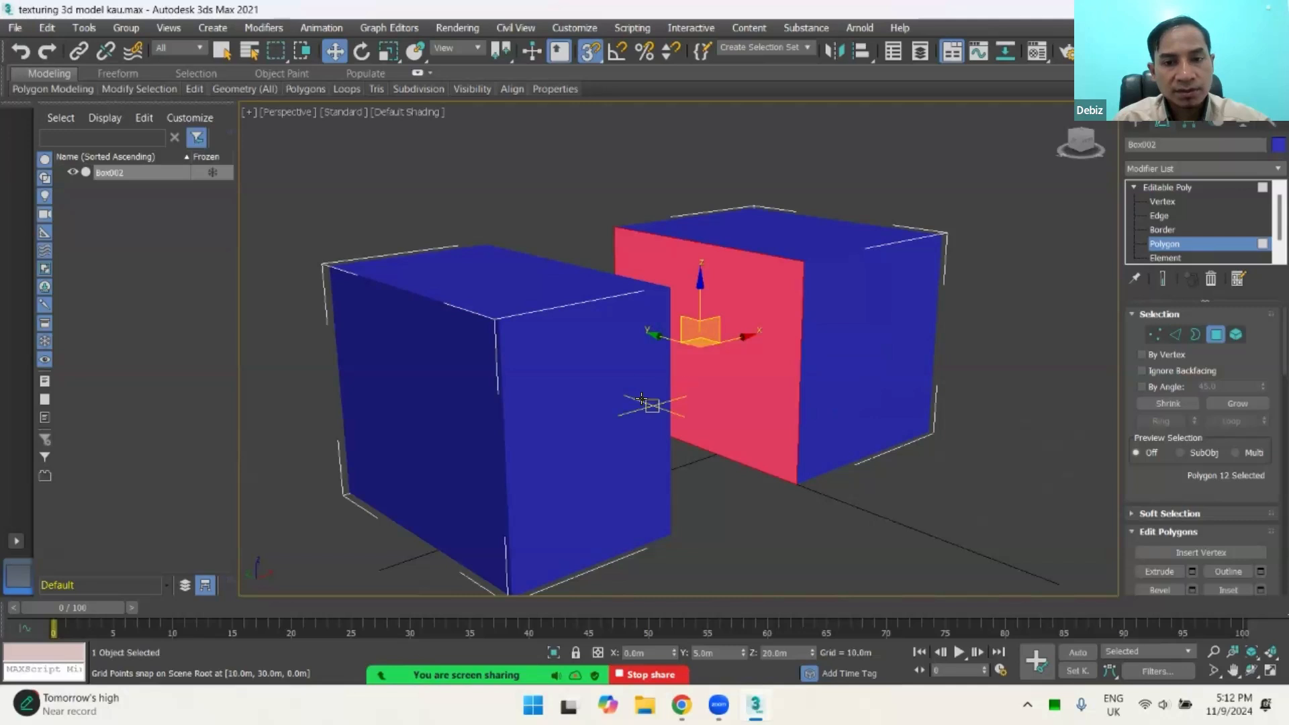
{"action": "key", "text": "F2"}
{"action": "middle_click_drag", "start_coordinate": [843, 402], "coordinate": [828, 357], "text": "alt"}
{"action": "left_click", "coordinate": [828, 356]}
{"action": "left_click", "coordinate": [792, 243]}
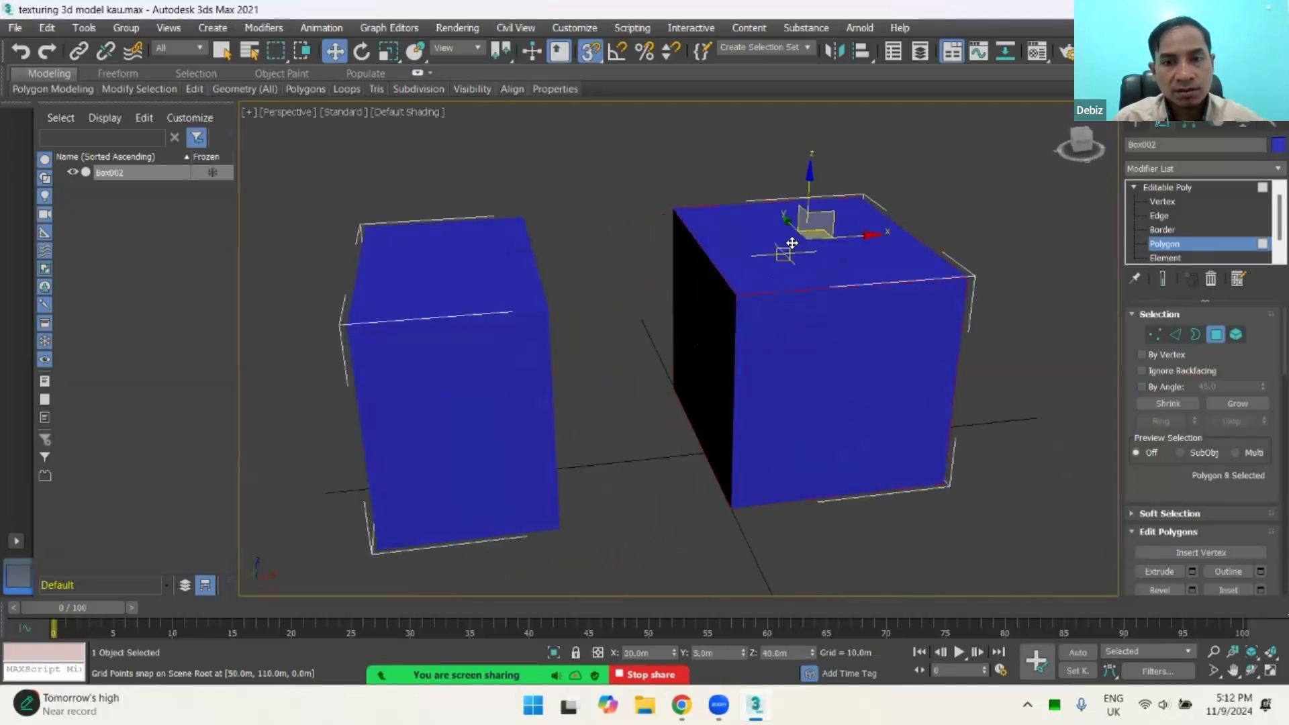
{"action": "key", "text": "F2"}
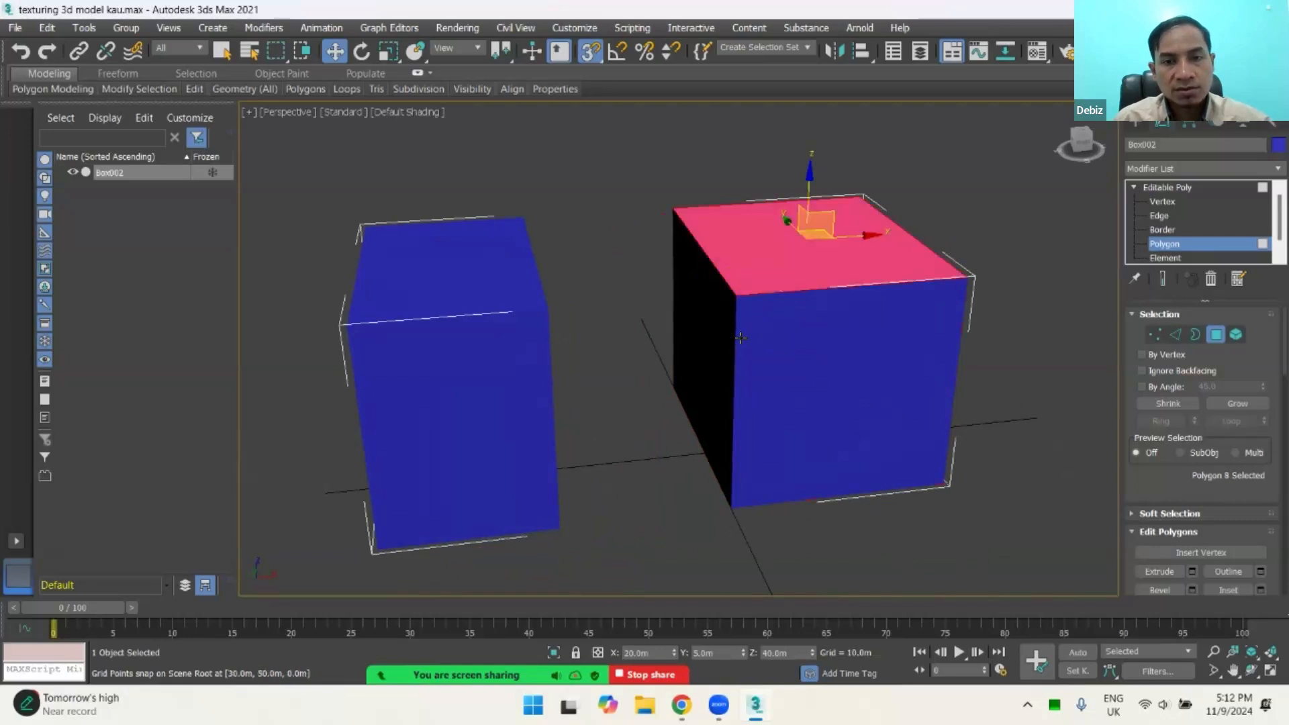
Step: Select the two polygons that face each other across the gap between the boxes and delete them
{"action": "middle_click_drag", "start_coordinate": [726, 344], "coordinate": [590, 322], "text": "alt"}
{"action": "left_click", "coordinate": [715, 335]}
{"action": "left_click", "coordinate": [561, 315]}
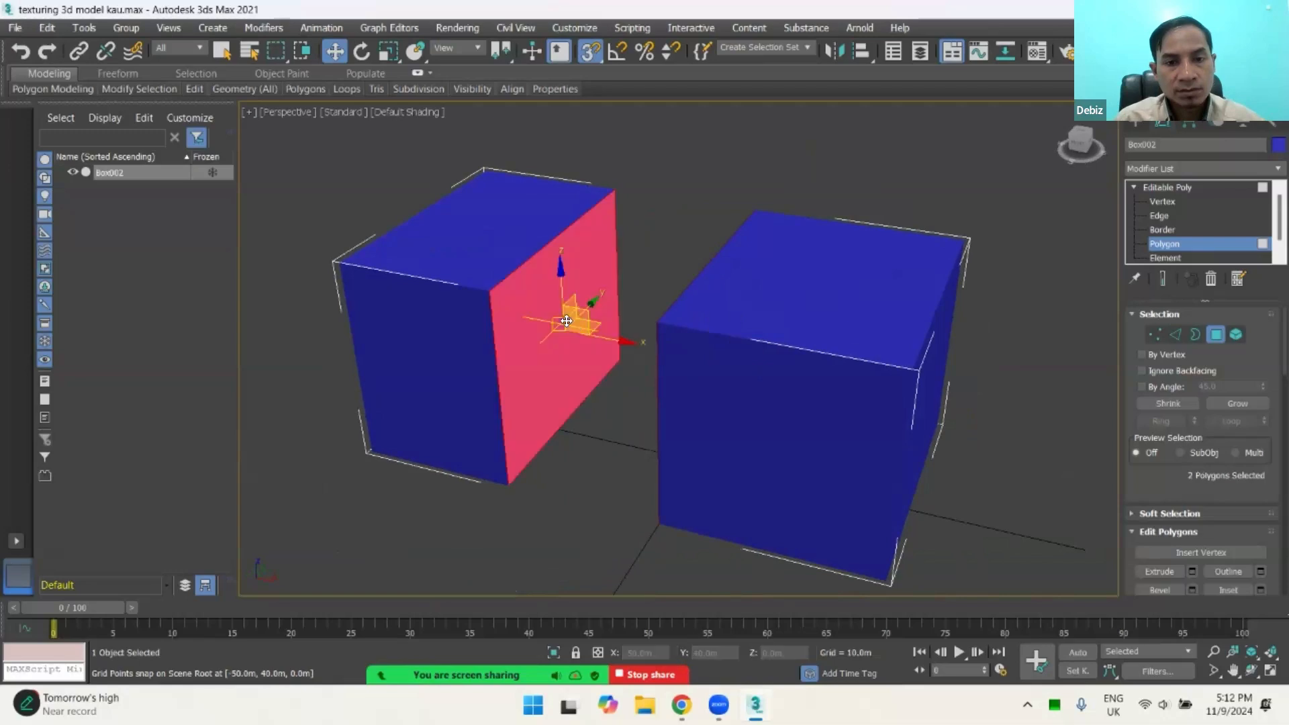
{"action": "middle_click_drag", "start_coordinate": [661, 381], "coordinate": [650, 386], "text": "alt"}
{"action": "key", "text": "F3"}
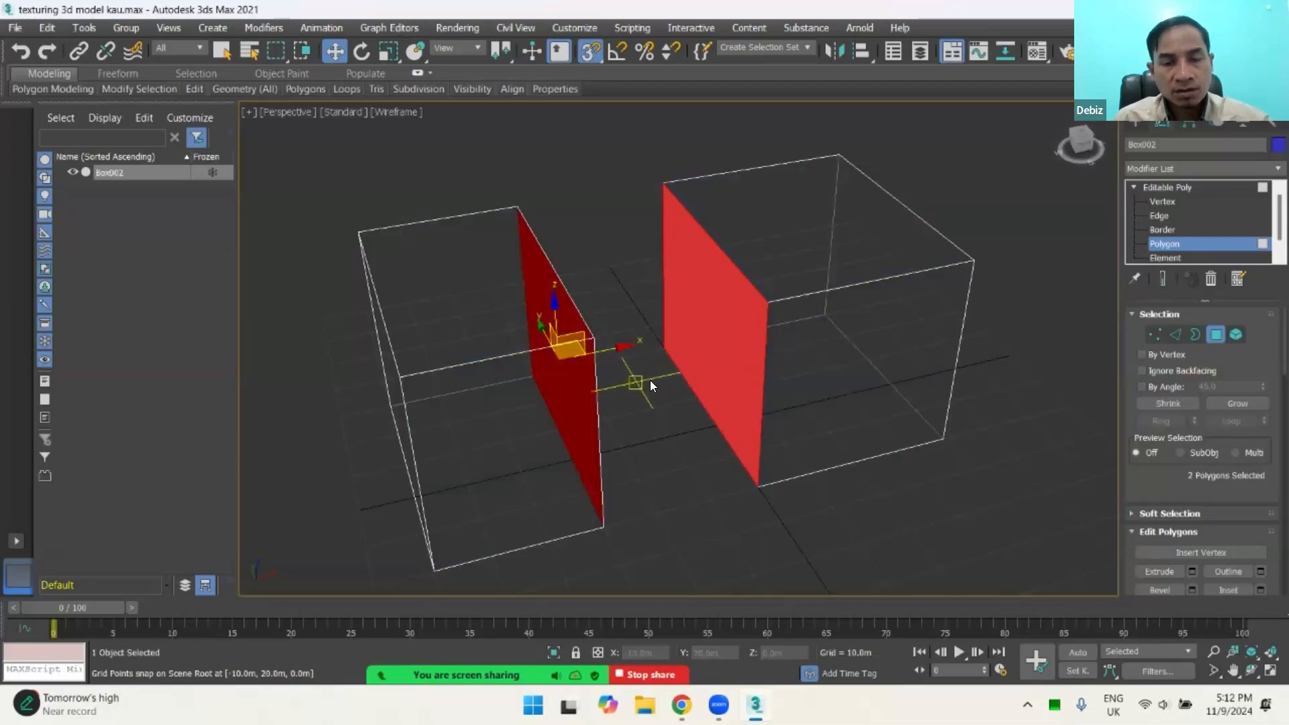
{"action": "mouse_move", "coordinate": [813, 382]}
{"action": "middle_mouse_down", "text": "alt"}
{"action": "mouse_move", "coordinate": [861, 356]}
{"action": "mouse_move", "coordinate": [785, 359]}
{"action": "middle_mouse_up", "text": "alt"}
{"action": "key", "text": "F3"}
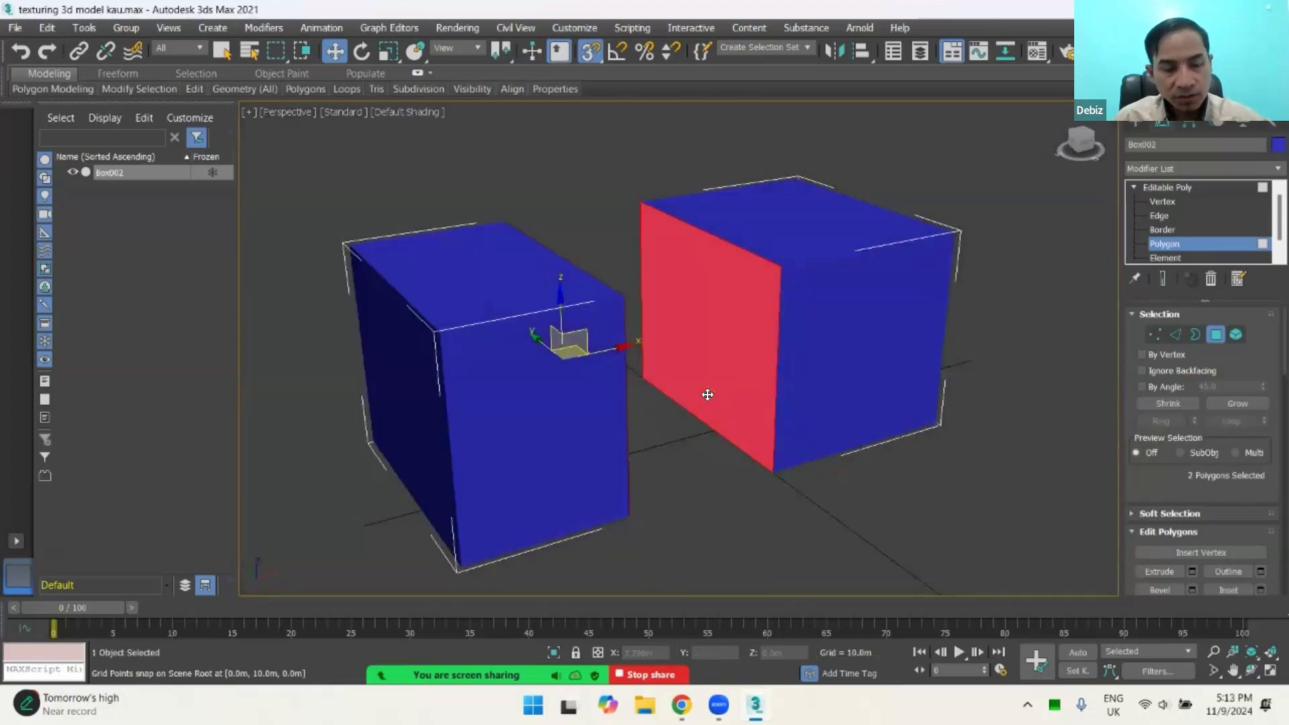
{"action": "middle_click_drag", "start_coordinate": [705, 394], "coordinate": [631, 416], "text": "alt"}
{"action": "key", "text": "Delete"}
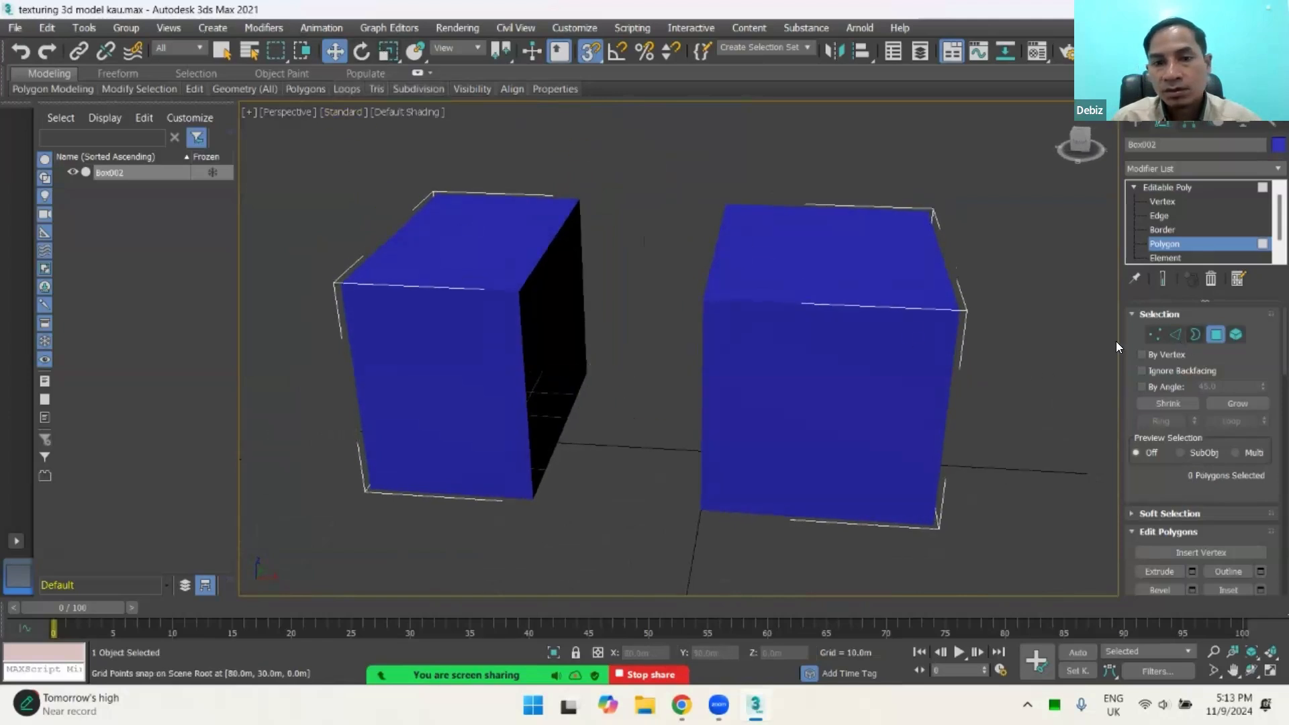
{"action": "left_click", "coordinate": [572, 242]}
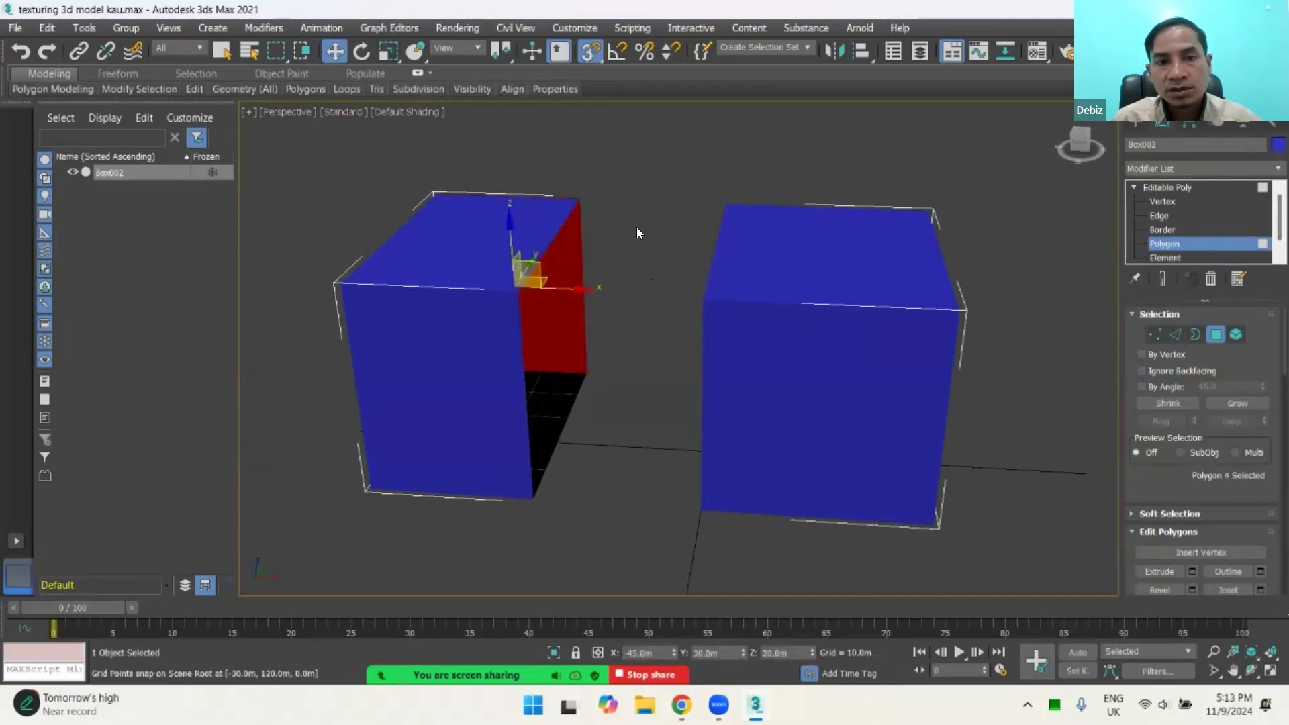
{"action": "key", "text": "Delete"}
Step: Switch to Border level and select the open borders on the facing sides of both boxes
{"action": "middle_click_drag", "start_coordinate": [775, 293], "coordinate": [728, 315], "text": "alt"}
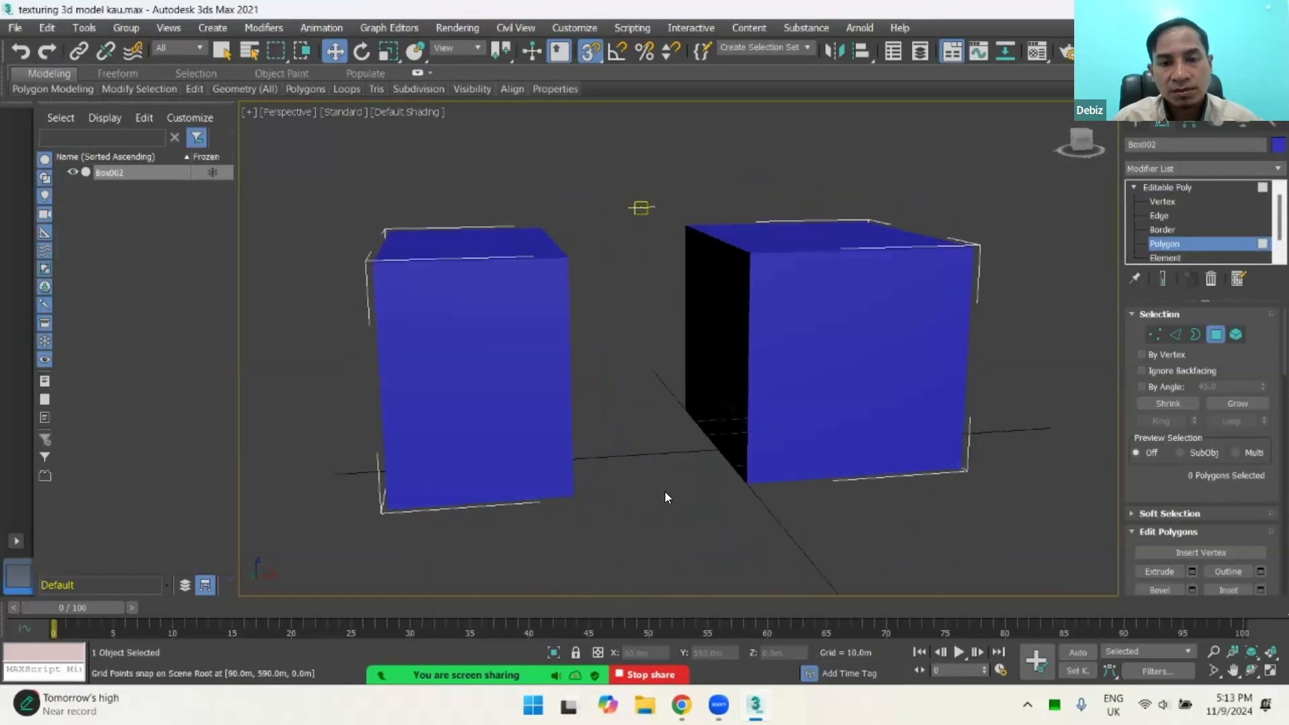
{"action": "left_click", "coordinate": [1193, 336]}
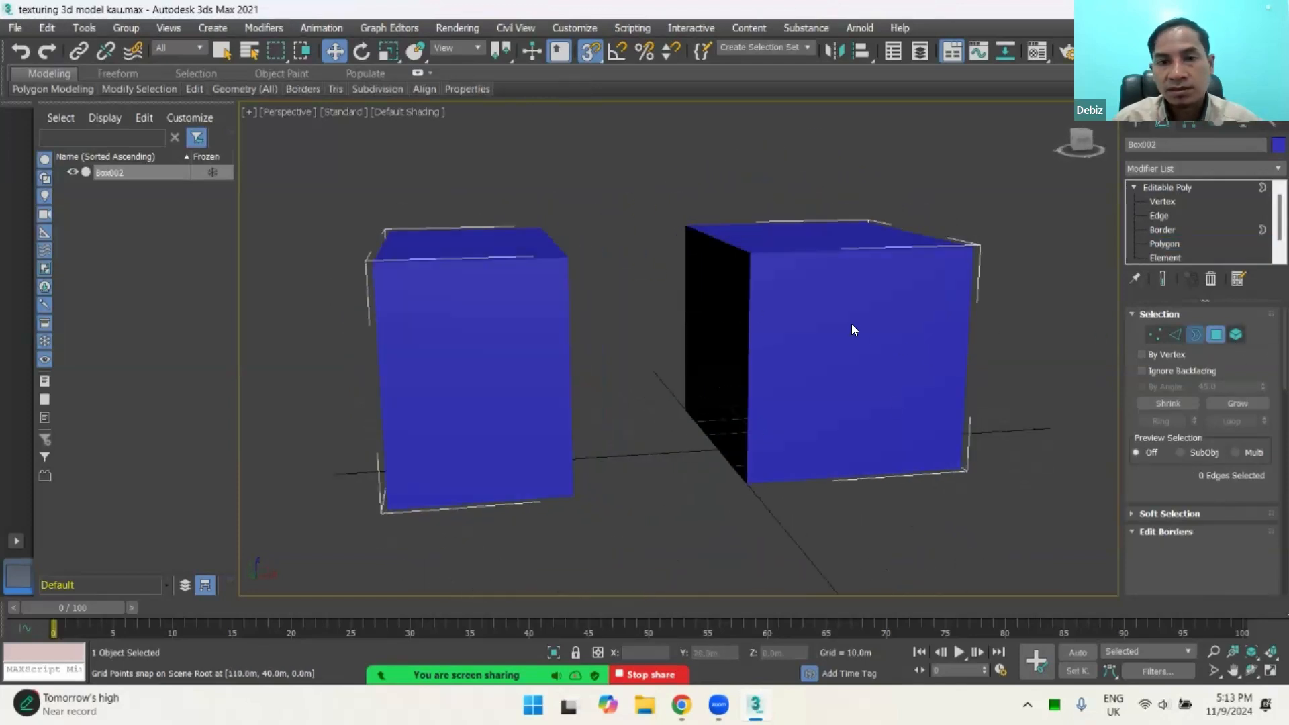
{"action": "left_click", "coordinate": [726, 243]}
{"action": "mouse_move", "coordinate": [808, 313]}
{"action": "middle_mouse_down", "text": "alt"}
{"action": "mouse_move", "coordinate": [889, 340]}
{"action": "mouse_move", "coordinate": [789, 317]}
{"action": "mouse_move", "coordinate": [826, 323]}
{"action": "middle_mouse_up", "text": "alt"}
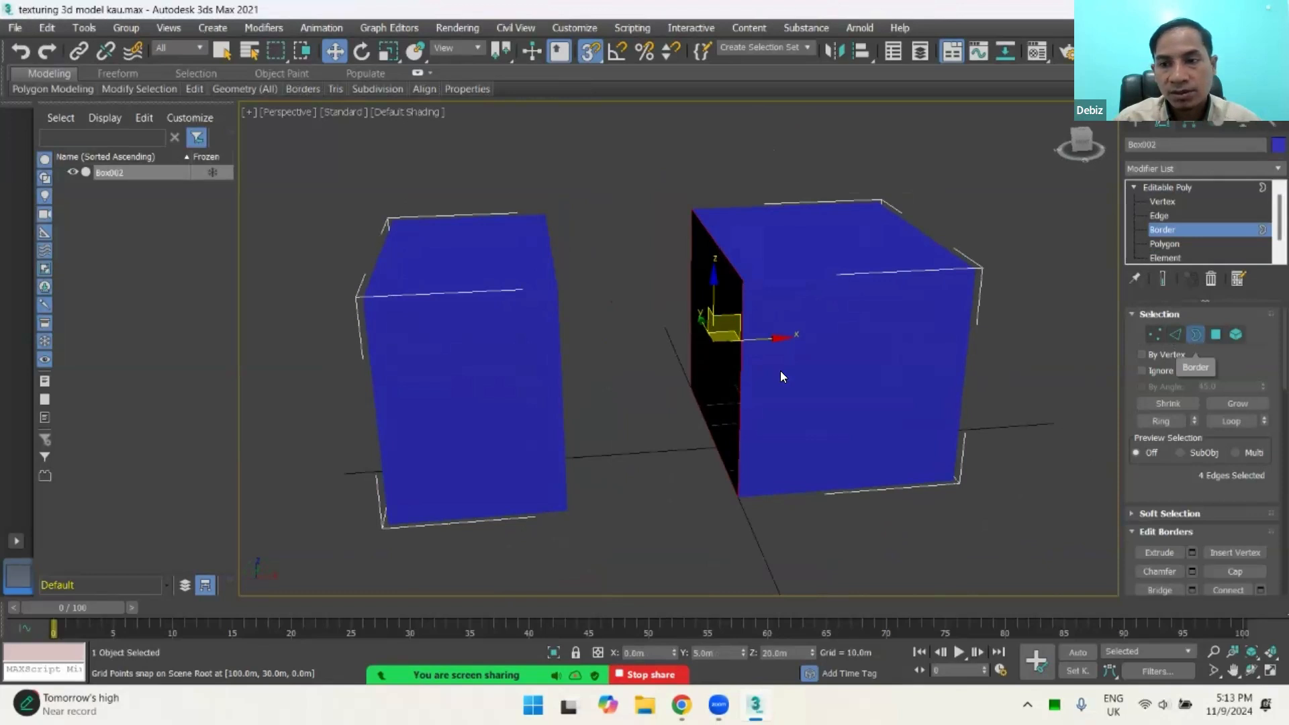
{"action": "scroll", "coordinate": [694, 301], "scroll_direction": "up", "scroll_amount": 4}
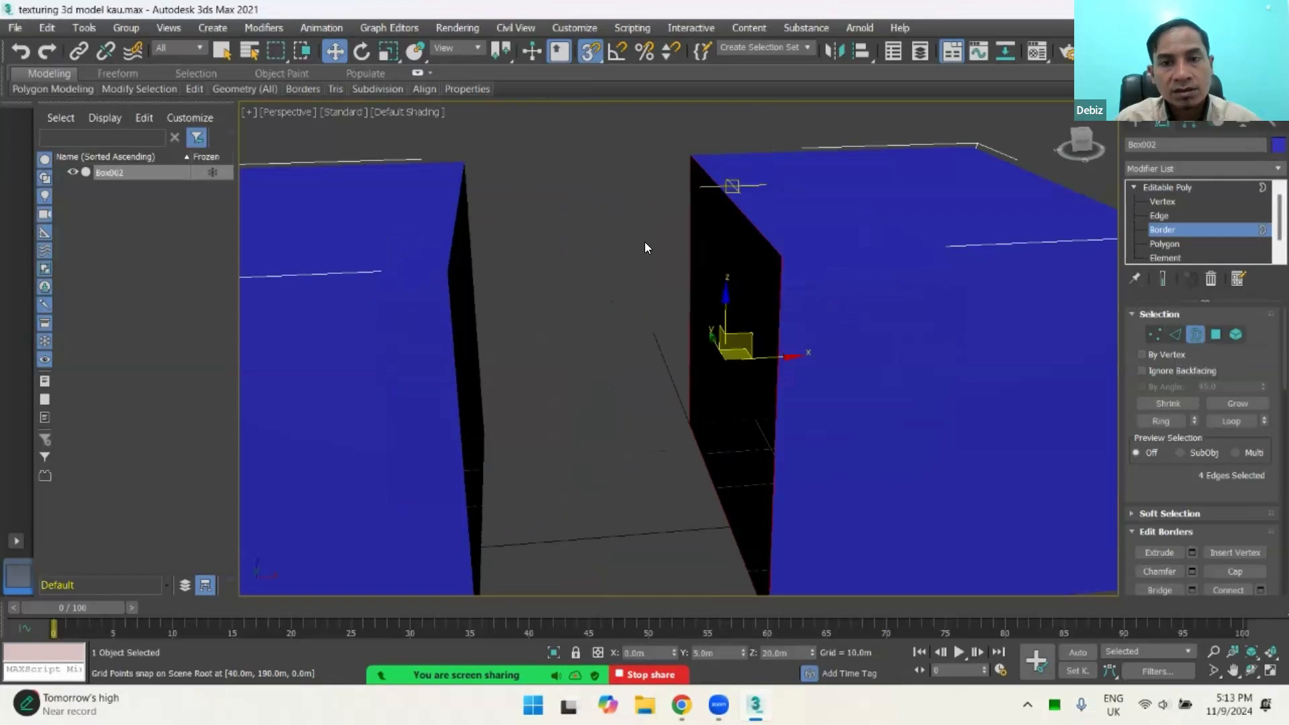
{"action": "middle_click_drag", "start_coordinate": [645, 241], "coordinate": [527, 273], "text": "alt"}
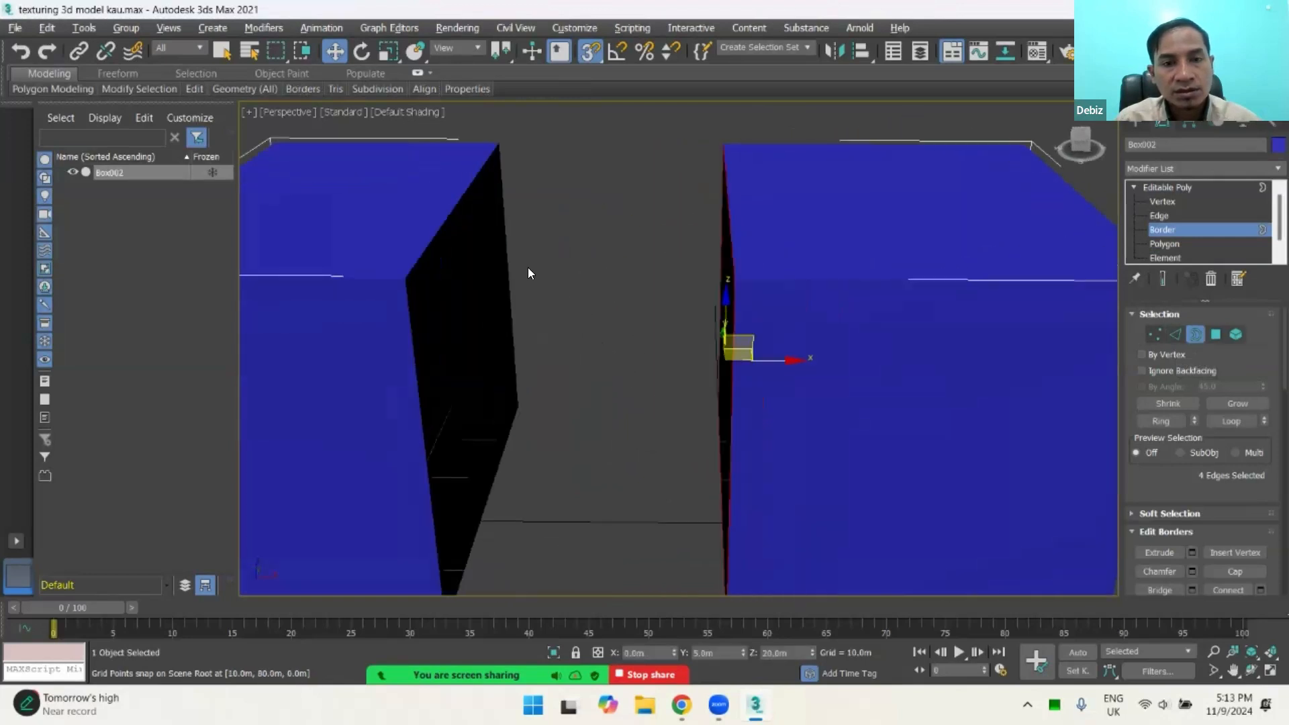
{"action": "left_click", "coordinate": [447, 213], "text": "ctrl"}
{"action": "middle_click_drag", "start_coordinate": [563, 311], "coordinate": [497, 192], "text": "alt"}
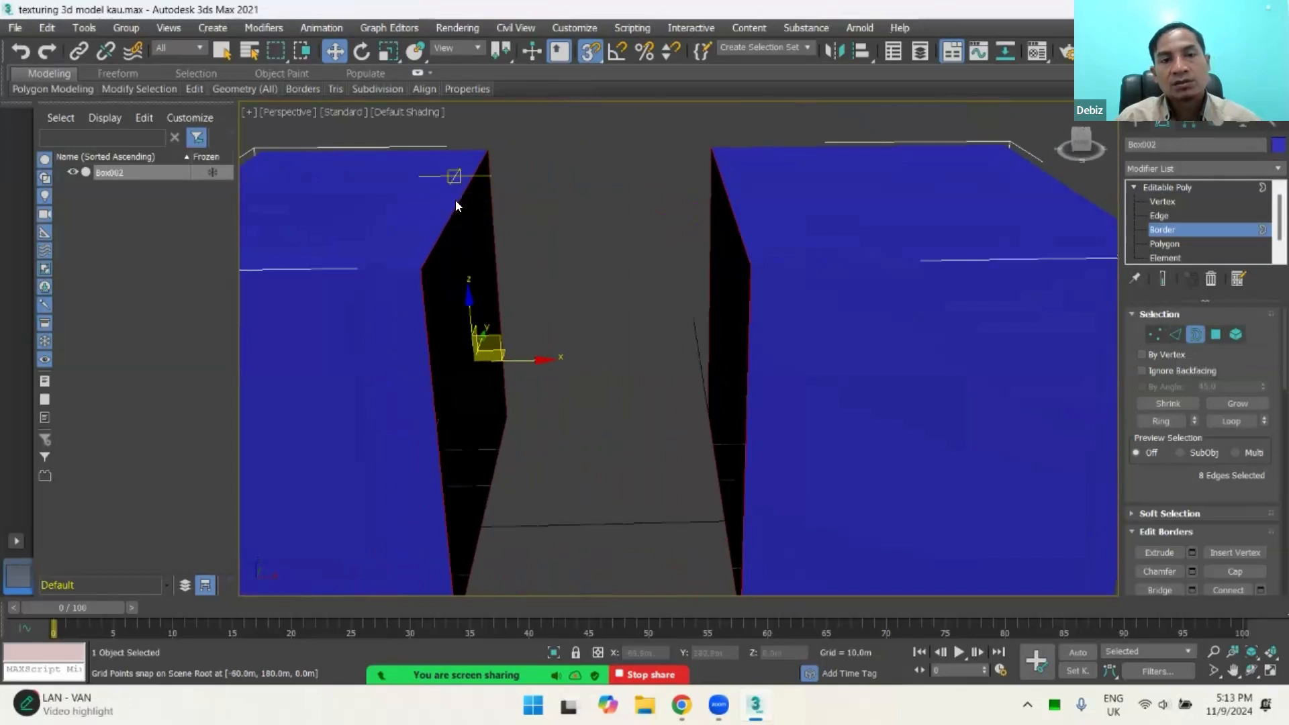
Step: Bridge the two selected open borders to join the boxes across the gap
{"action": "middle_click_drag", "start_coordinate": [539, 260], "coordinate": [590, 255], "text": "alt"}
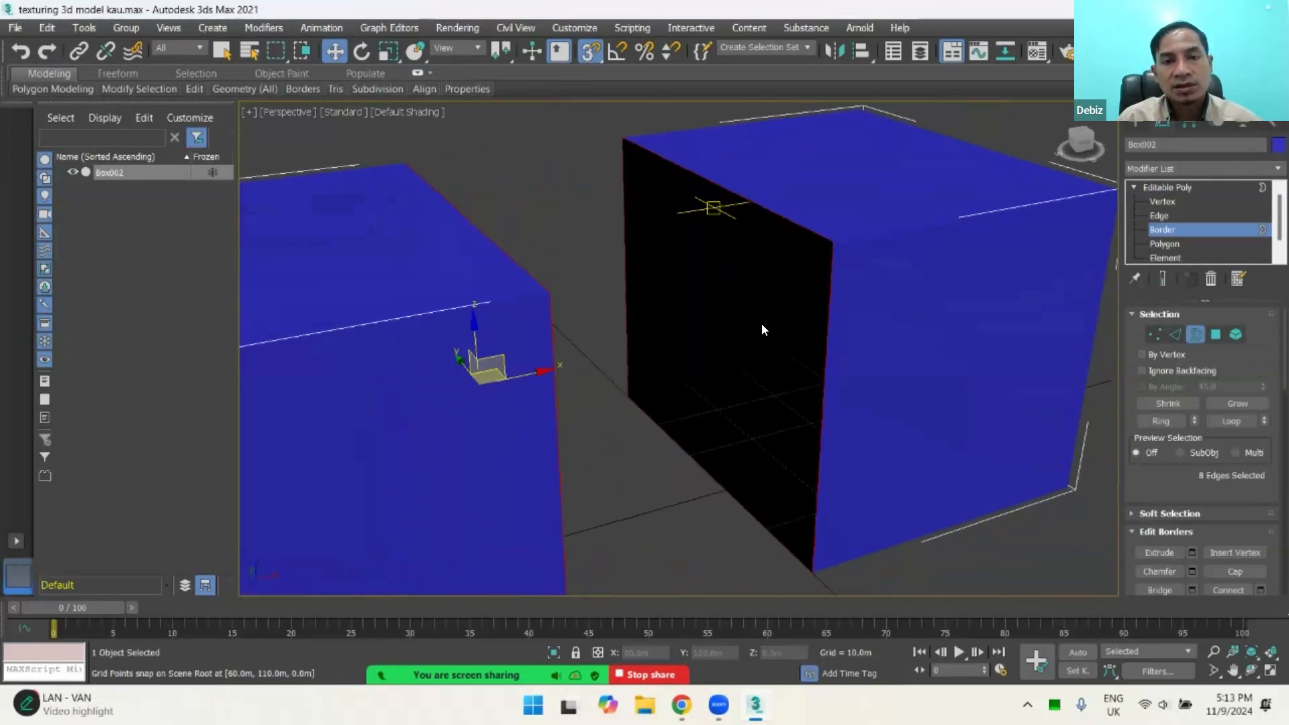
{"action": "middle_click_drag", "start_coordinate": [762, 323], "coordinate": [759, 237]}
{"action": "scroll", "coordinate": [794, 327], "scroll_direction": "down", "scroll_amount": 4}
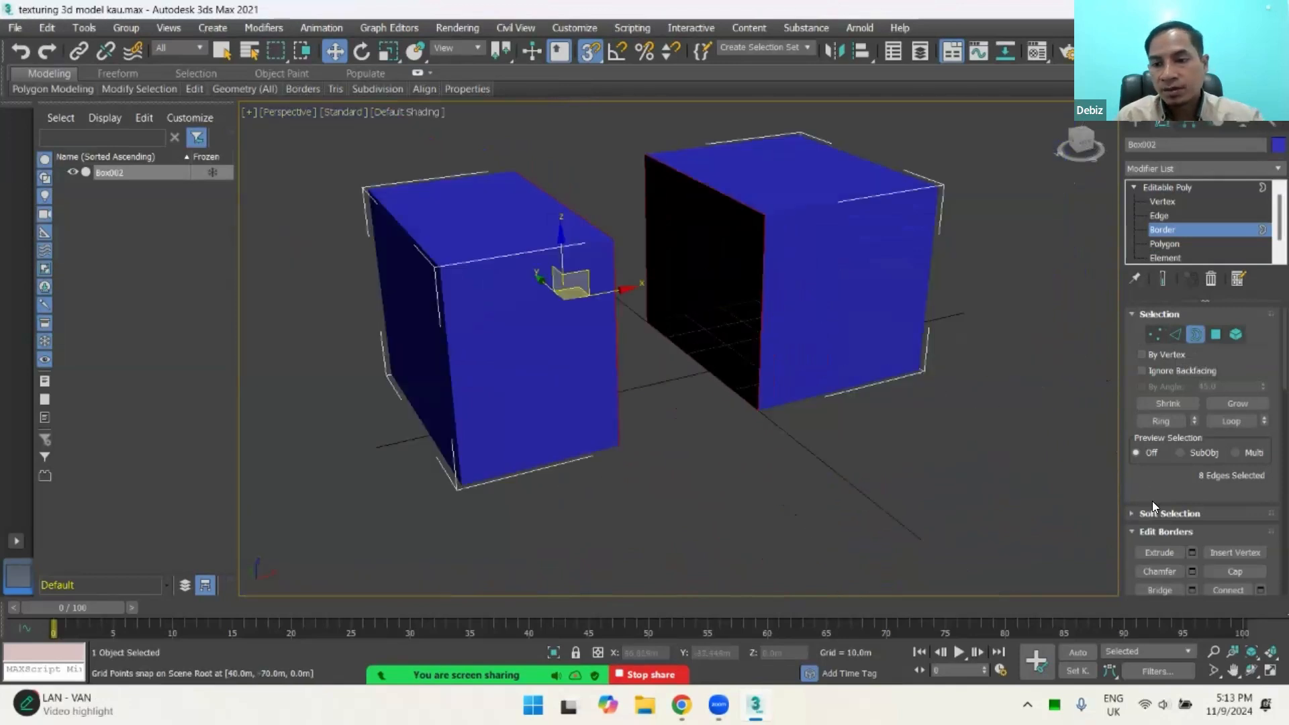
{"action": "scroll", "coordinate": [1206, 476], "scroll_direction": "down", "scroll_amount": 2}
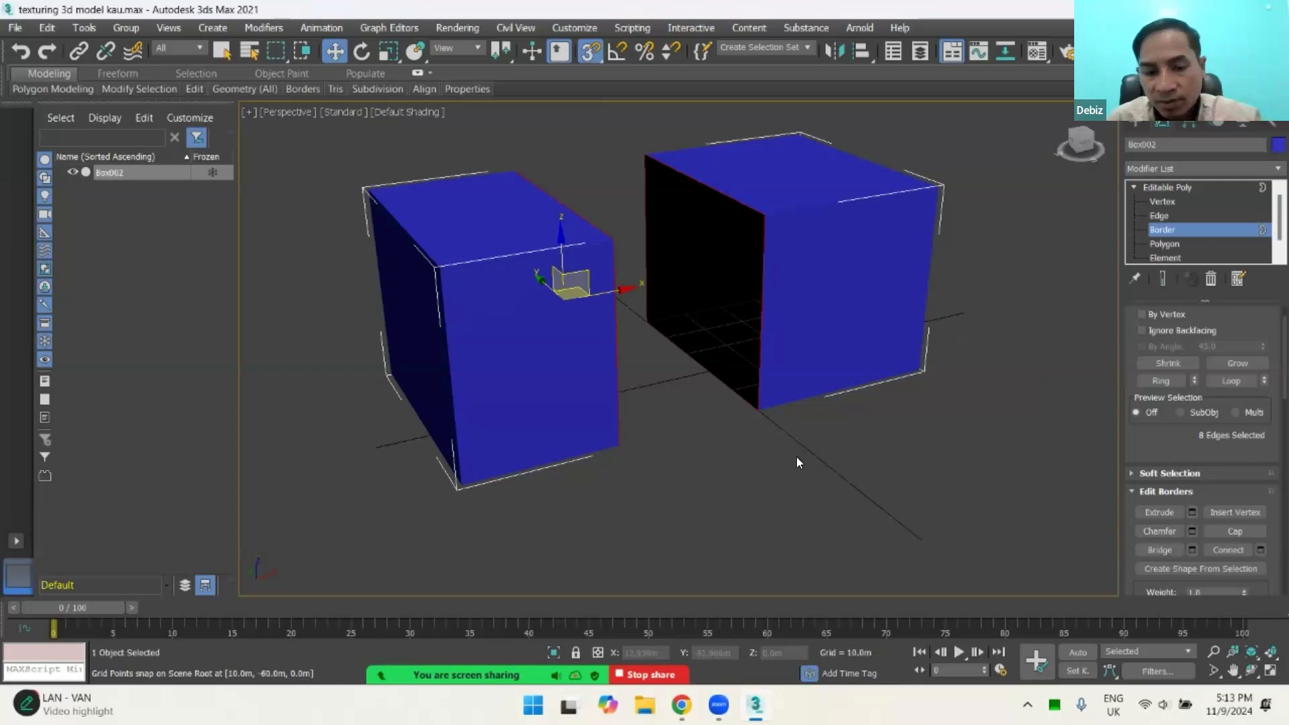
{"action": "middle_click_drag", "start_coordinate": [821, 405], "coordinate": [873, 438], "text": "alt"}
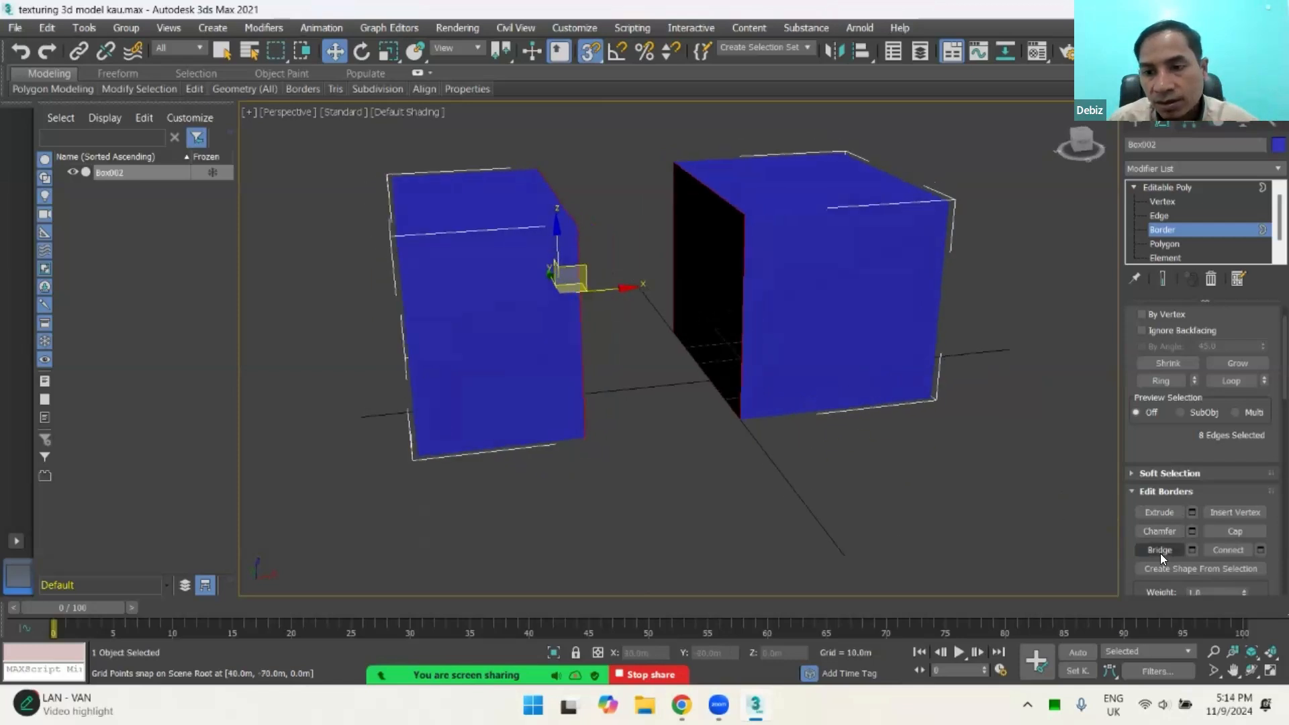
{"action": "left_click", "coordinate": [1160, 553]}
{"action": "middle_click_drag", "start_coordinate": [808, 366], "coordinate": [759, 392], "text": "alt"}
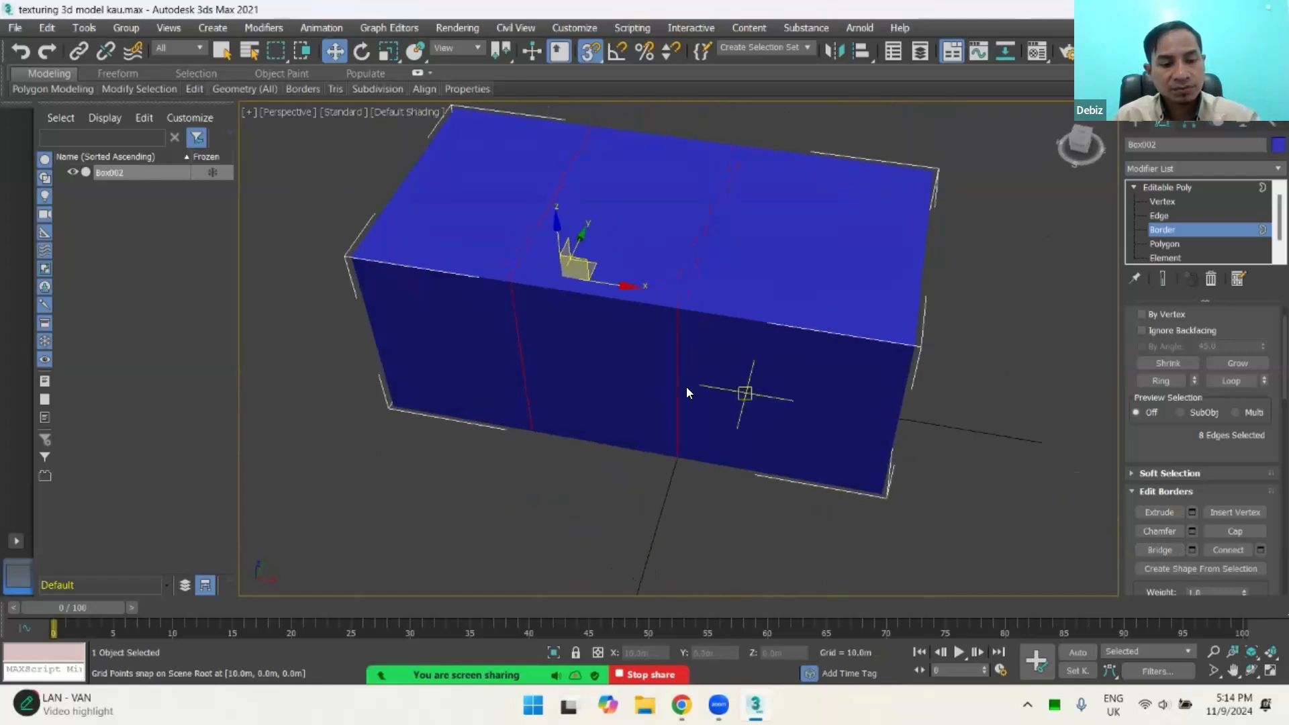
Step: Examine the bridged section between the boxes in wireframe and shaded display, and clear the border selection
{"action": "key", "text": "F3"}
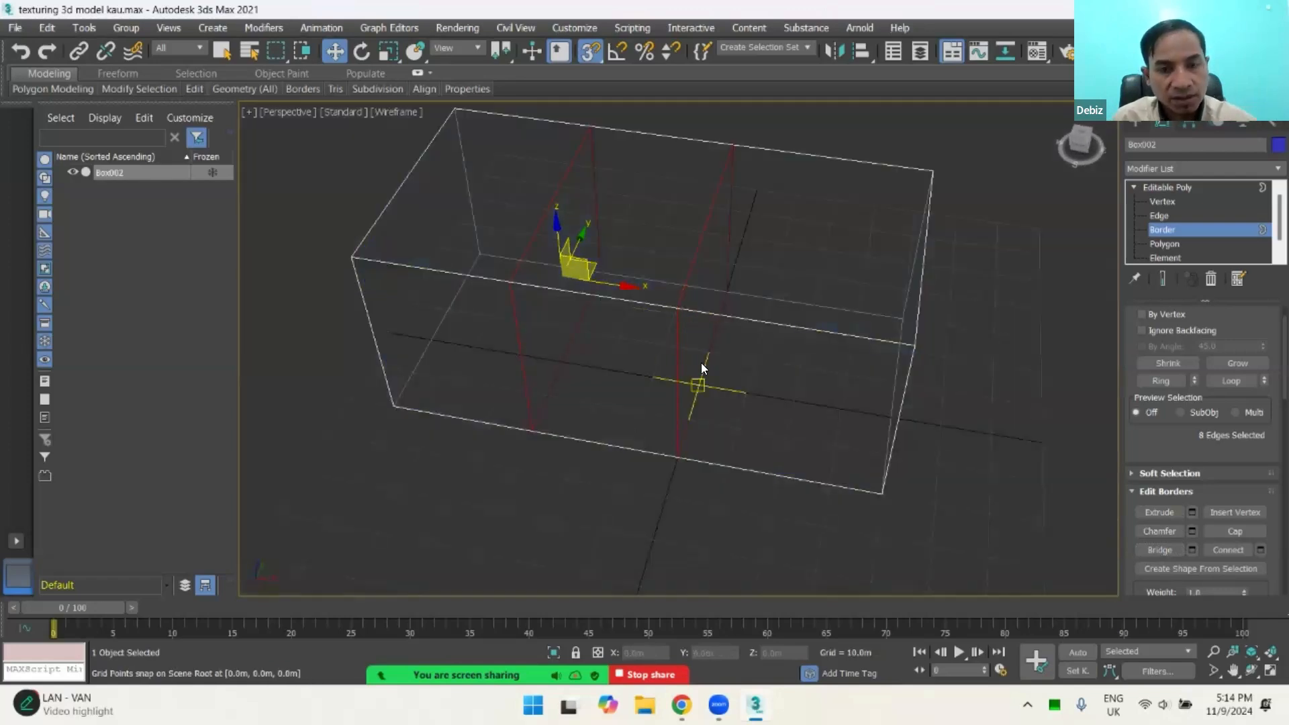
{"action": "middle_click_drag", "start_coordinate": [698, 309], "coordinate": [626, 341], "text": "alt"}
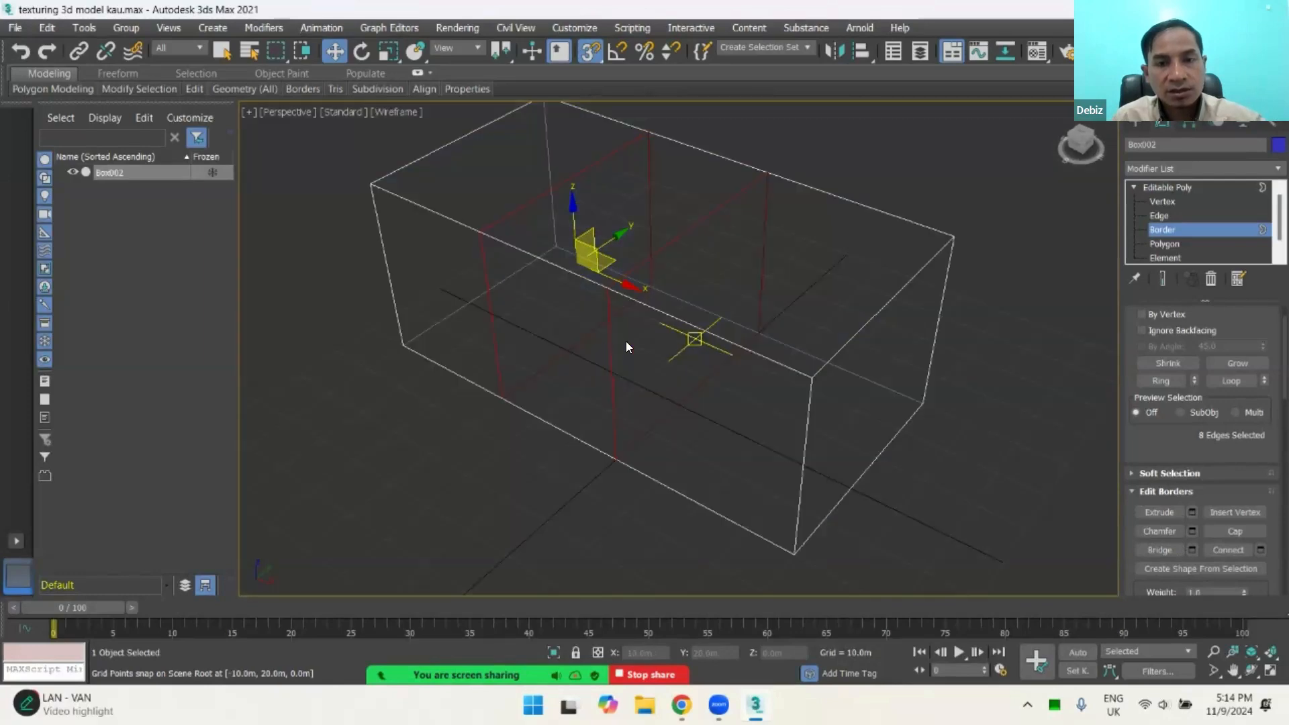
{"action": "mouse_move", "coordinate": [657, 416]}
{"action": "middle_mouse_down", "text": "alt"}
{"action": "mouse_move", "coordinate": [673, 407]}
{"action": "mouse_move", "coordinate": [591, 390]}
{"action": "mouse_move", "coordinate": [551, 416]}
{"action": "mouse_move", "coordinate": [699, 429]}
{"action": "mouse_move", "coordinate": [781, 401]}
{"action": "middle_mouse_up", "text": "alt"}
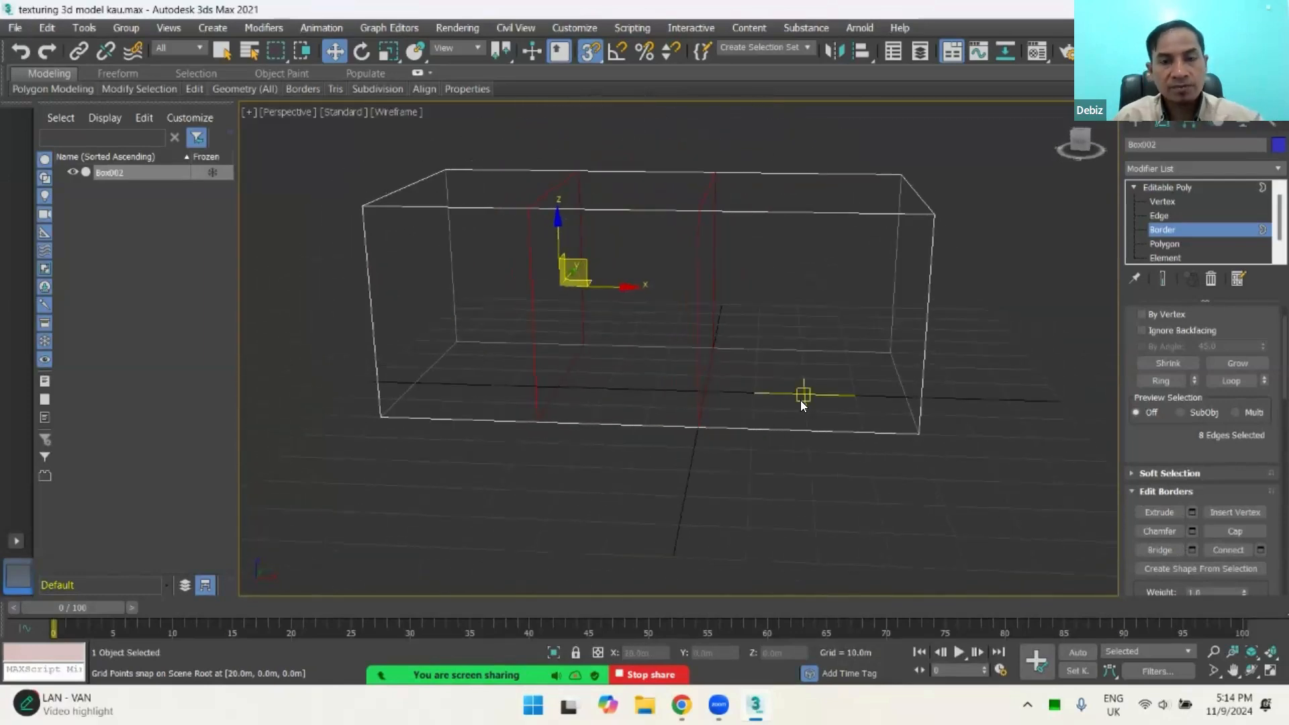
{"action": "key", "text": "F3"}
{"action": "key", "text": "F3"}
{"action": "key", "text": "F3"}
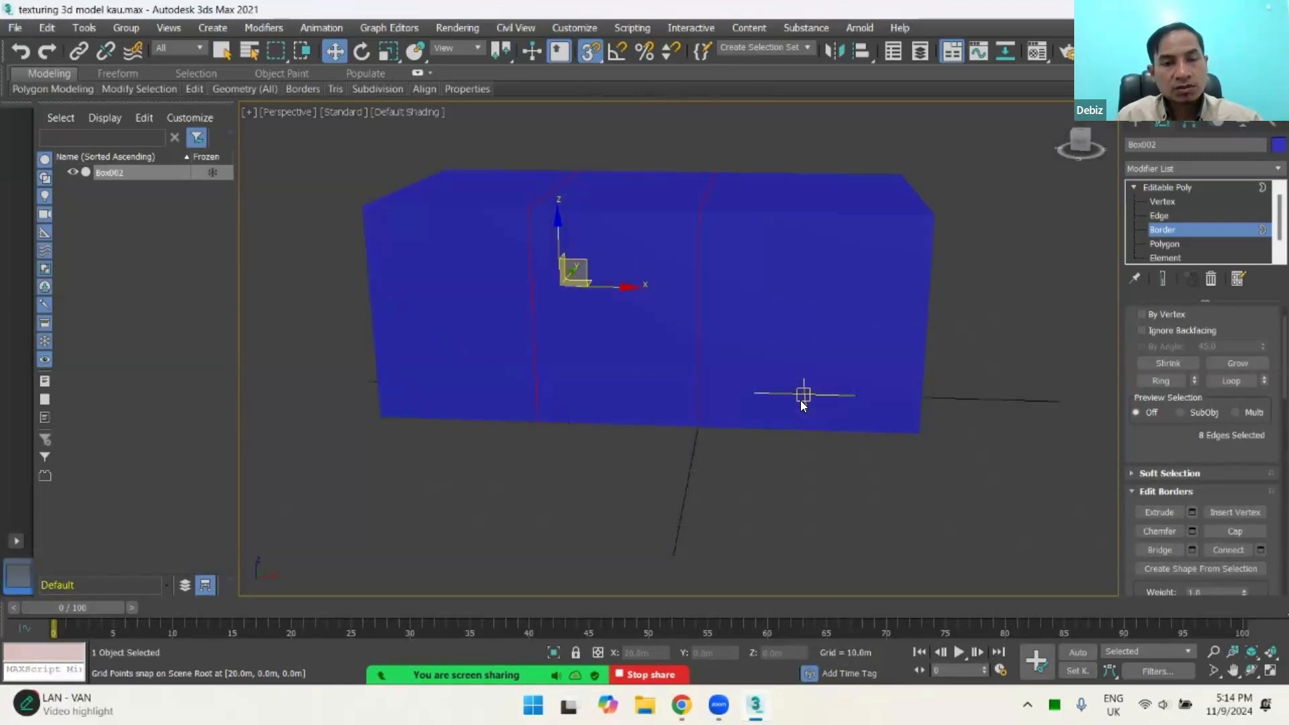
{"action": "mouse_move", "coordinate": [739, 349]}
{"action": "middle_mouse_down", "text": "alt"}
{"action": "mouse_move", "coordinate": [876, 368]}
{"action": "mouse_move", "coordinate": [775, 354]}
{"action": "mouse_move", "coordinate": [732, 367]}
{"action": "mouse_move", "coordinate": [770, 362]}
{"action": "middle_mouse_up", "text": "alt"}
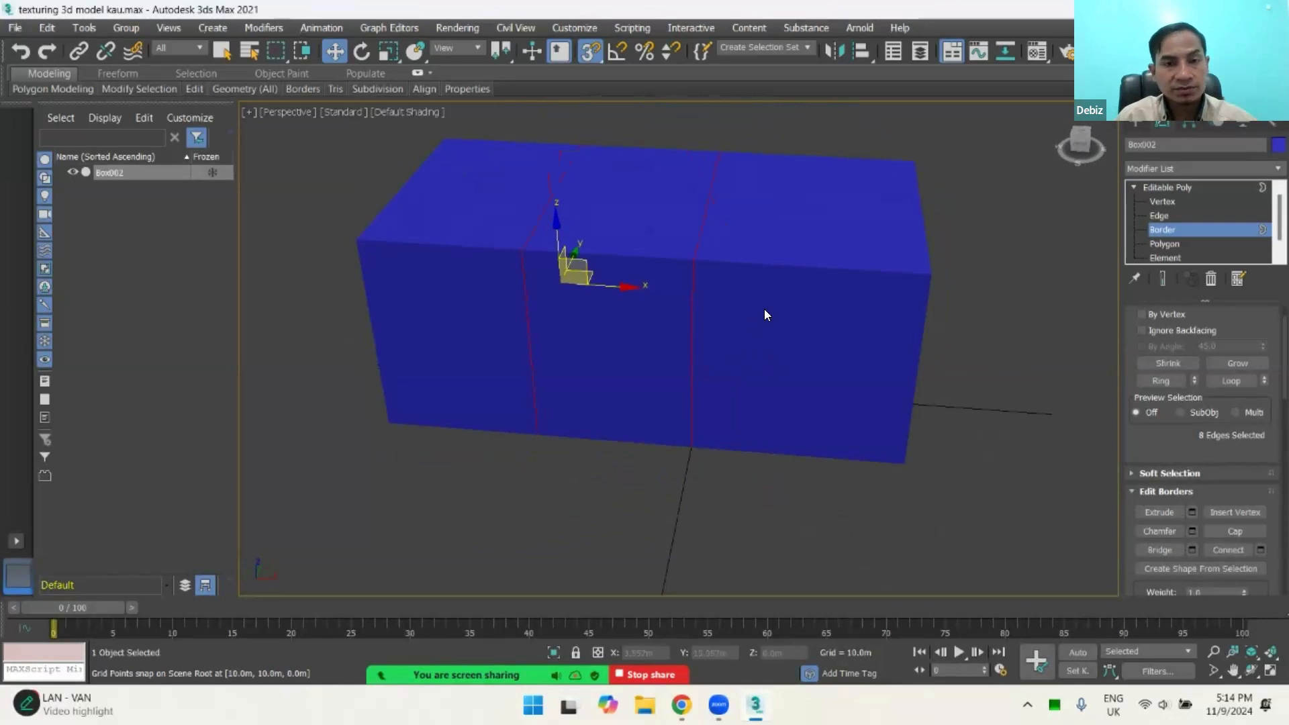
{"action": "mouse_move", "coordinate": [764, 314]}
{"action": "middle_mouse_down", "text": "alt"}
{"action": "mouse_move", "coordinate": [819, 336]}
{"action": "mouse_move", "coordinate": [777, 325]}
{"action": "mouse_move", "coordinate": [782, 299]}
{"action": "middle_mouse_up", "text": "alt"}
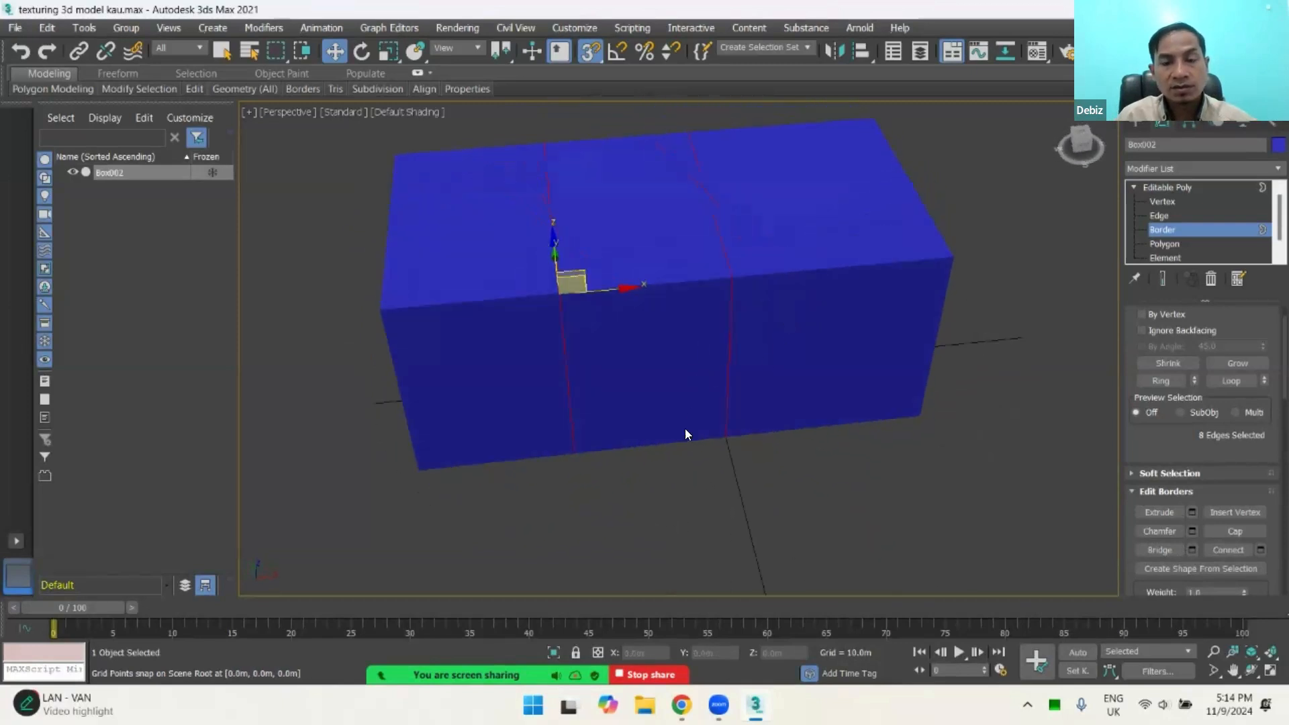
{"action": "middle_click_drag", "start_coordinate": [699, 440], "coordinate": [820, 377], "text": "alt"}
{"action": "scroll", "coordinate": [819, 426], "scroll_direction": "down", "scroll_amount": 3}
{"action": "left_click", "coordinate": [964, 364]}
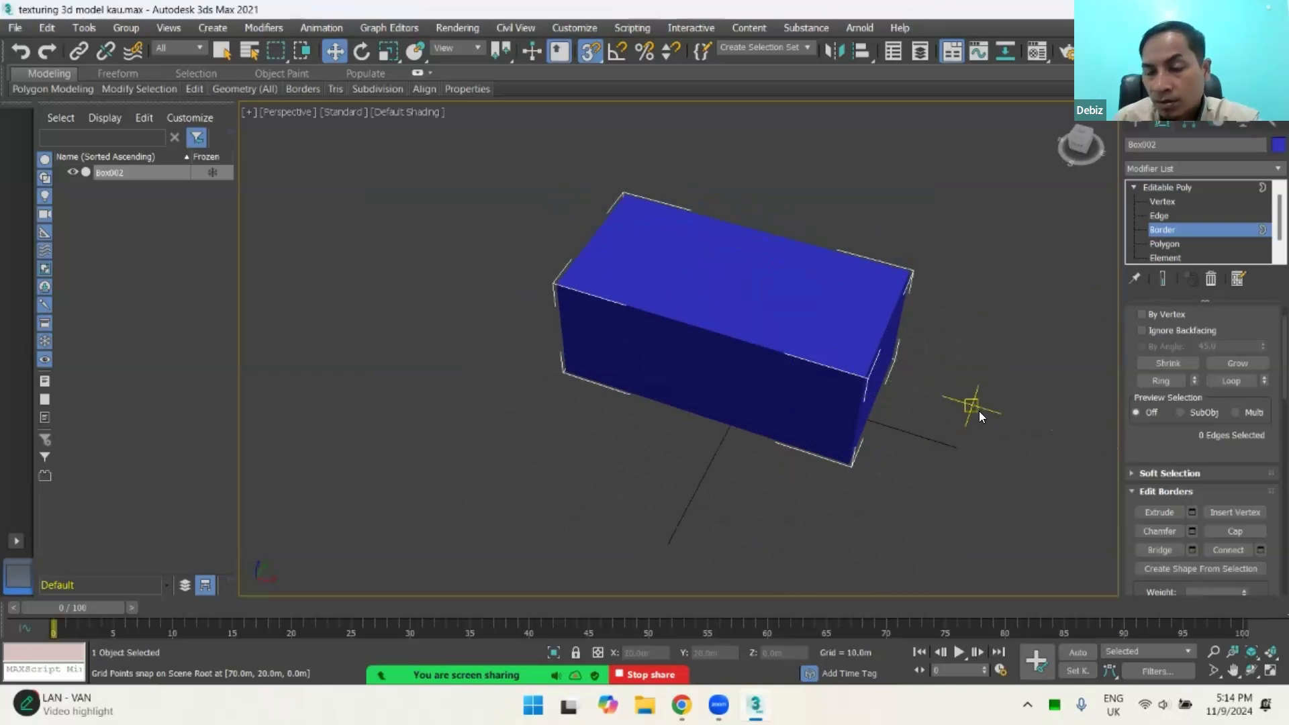
{"action": "middle_click_drag", "start_coordinate": [964, 434], "coordinate": [820, 371], "text": "alt"}
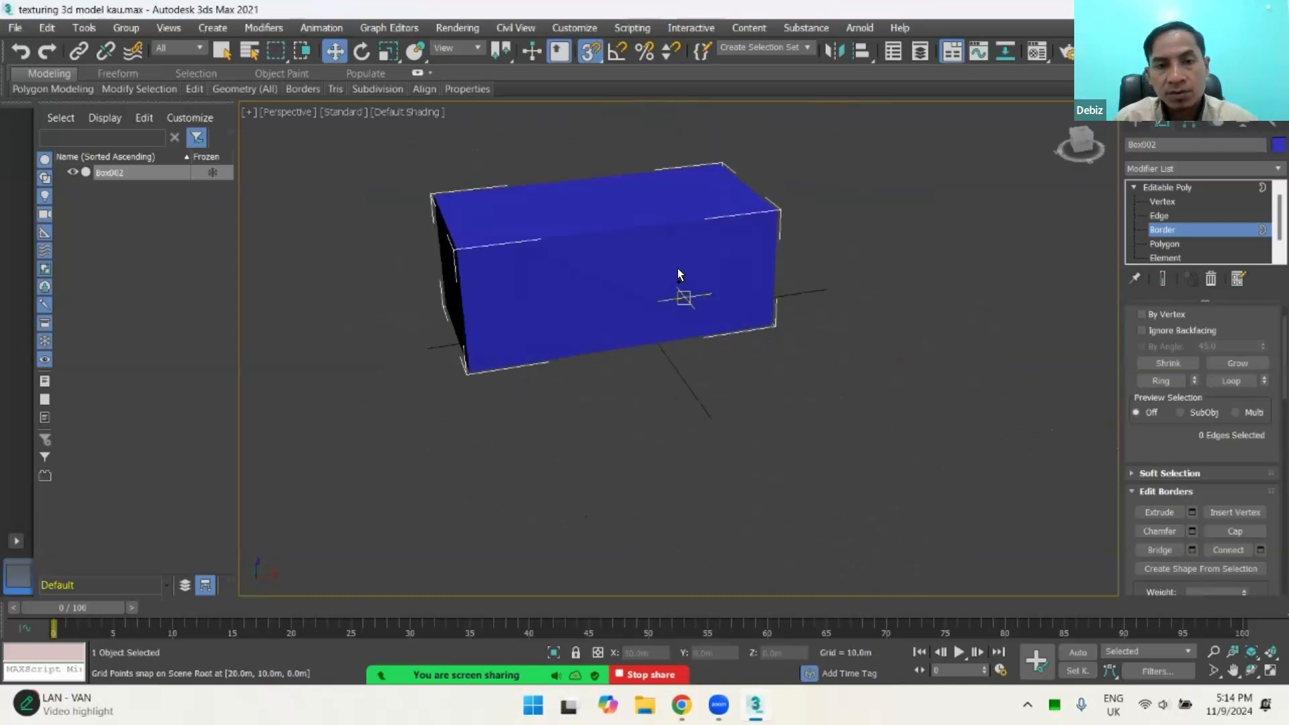
Step: Undo the border deselection and the bridge between the two boxes
{"action": "key", "text": "ctrl+z"}
{"action": "key", "text": "ctrl+z"}
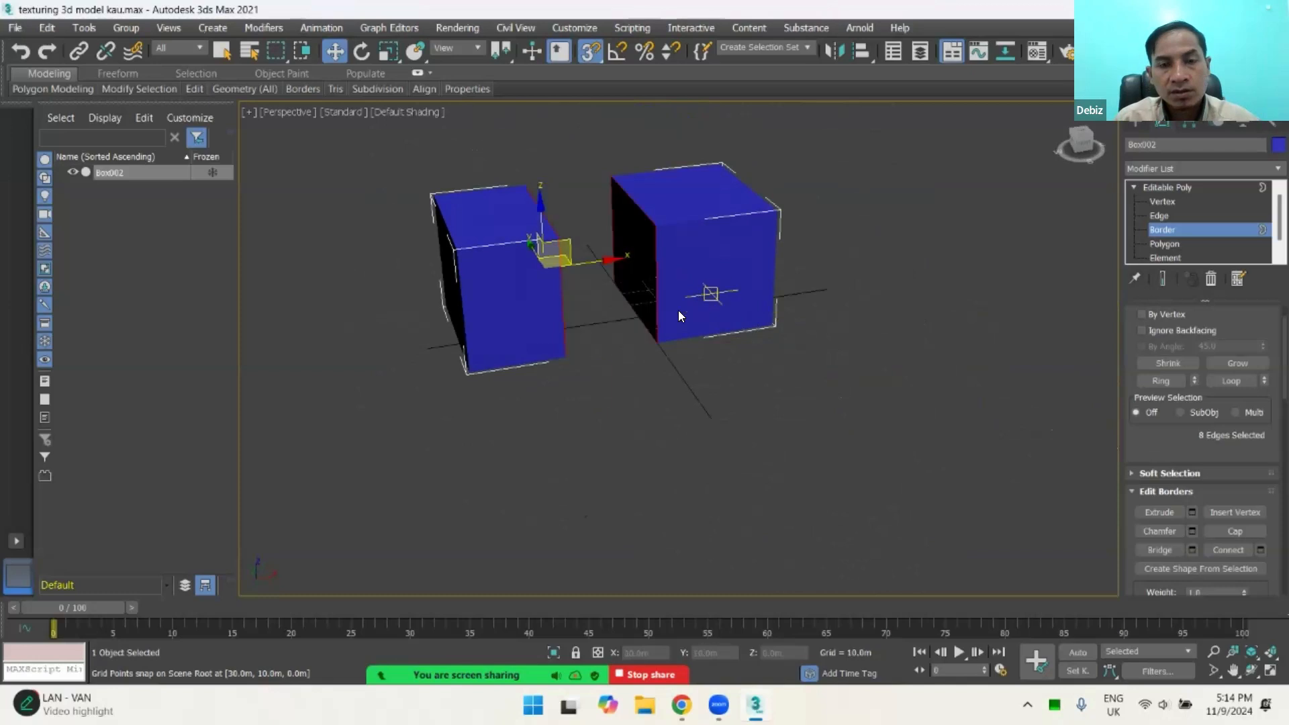
{"action": "middle_click_drag", "start_coordinate": [678, 310], "coordinate": [650, 325], "text": "alt"}
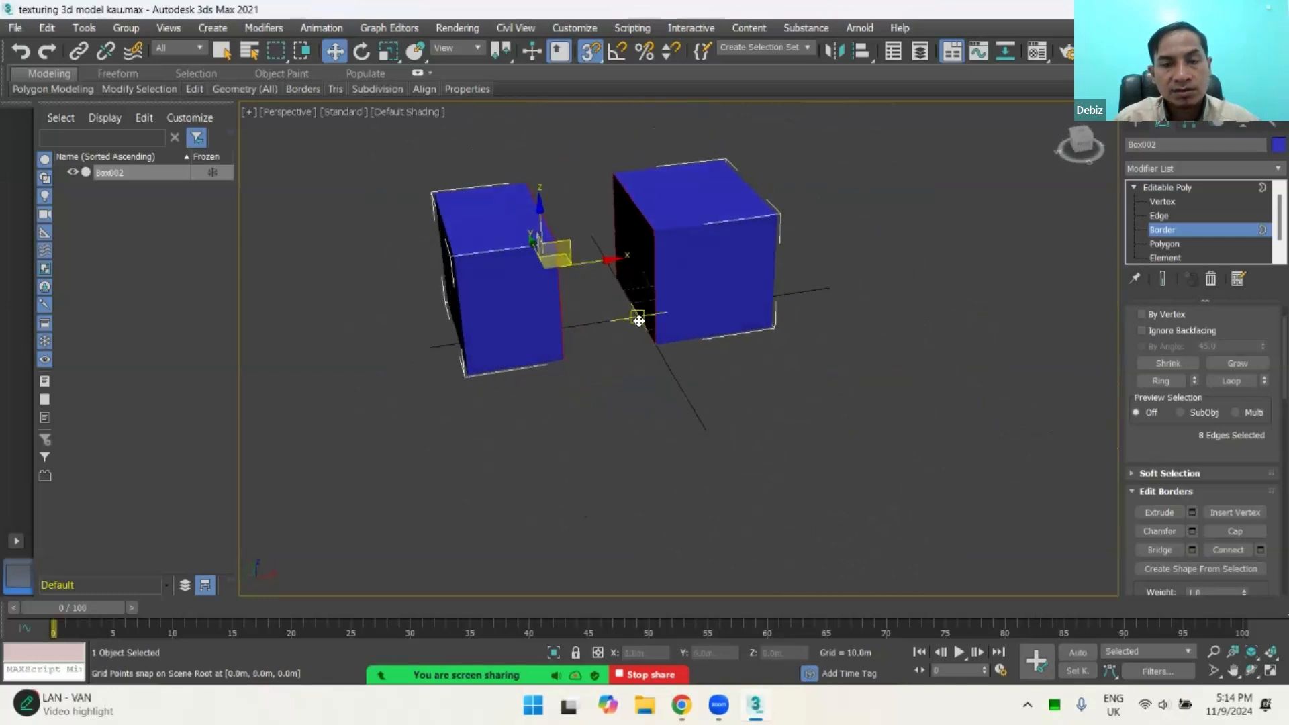
{"action": "scroll", "coordinate": [599, 358], "scroll_direction": "up", "scroll_amount": 3}
{"action": "middle_click_drag", "start_coordinate": [601, 364], "coordinate": [662, 394], "text": "alt"}
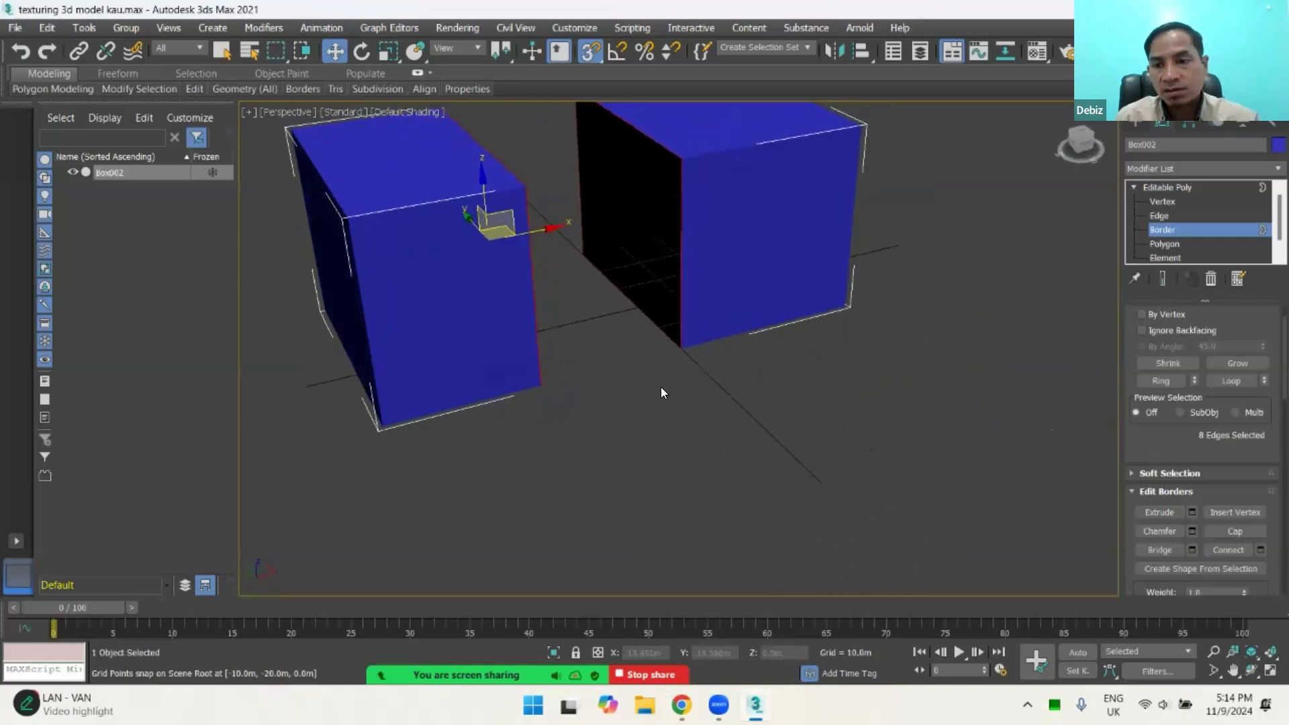
{"action": "scroll", "coordinate": [1220, 497], "scroll_direction": "down", "scroll_amount": 3}
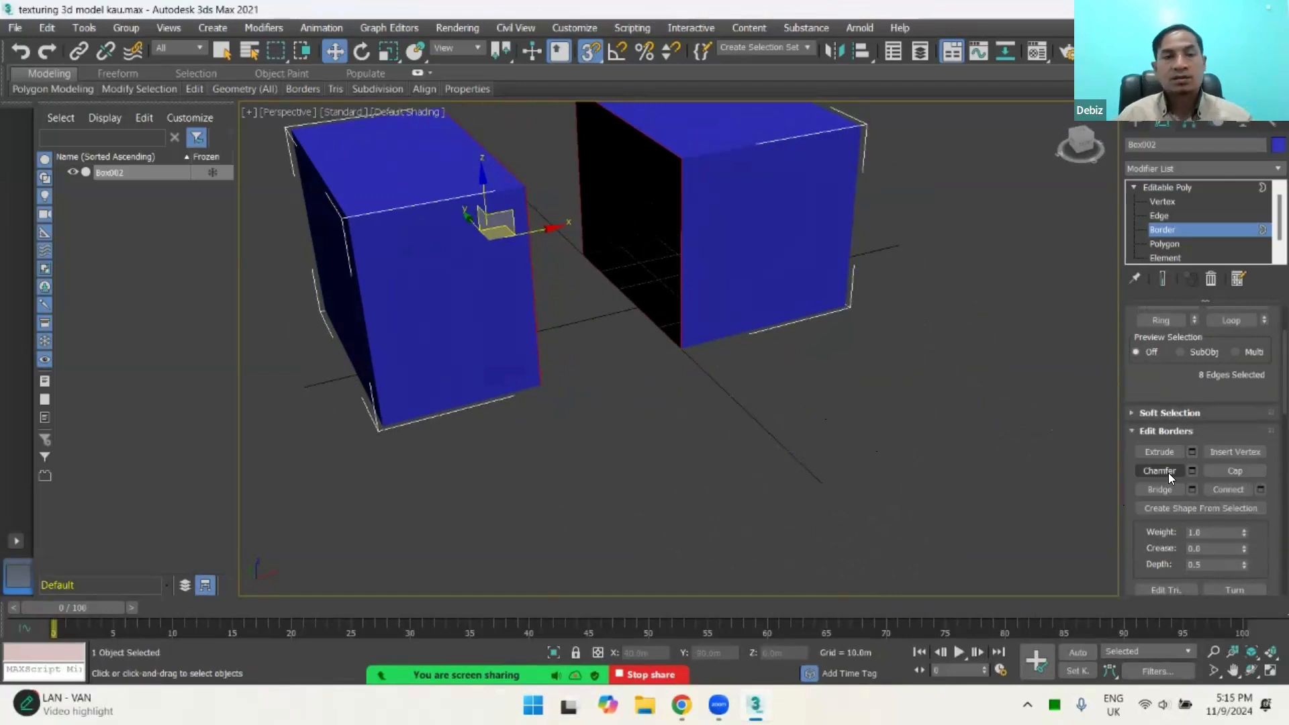
Step: Switch to Edge level, select the left box's top edge farthest from the gap, and display the model in wireframe
{"action": "key", "text": "z"}
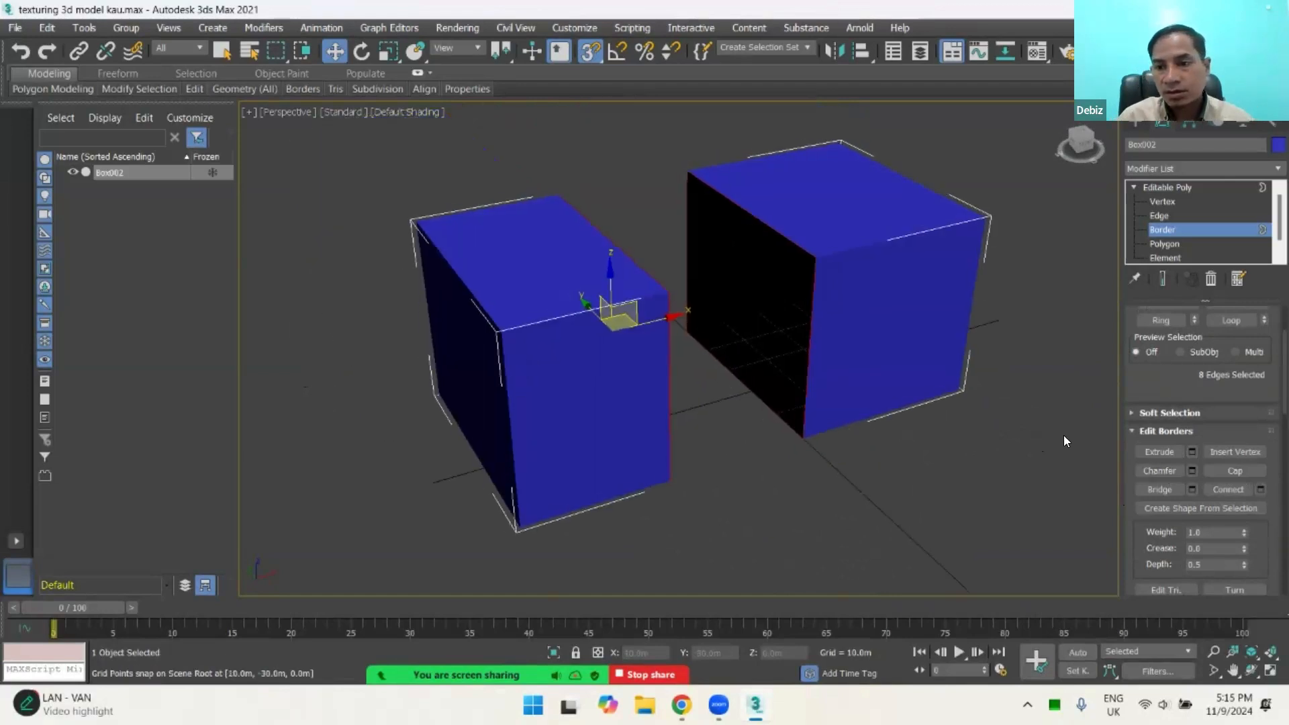
{"action": "scroll", "coordinate": [567, 327], "scroll_direction": "up", "scroll_amount": 6}
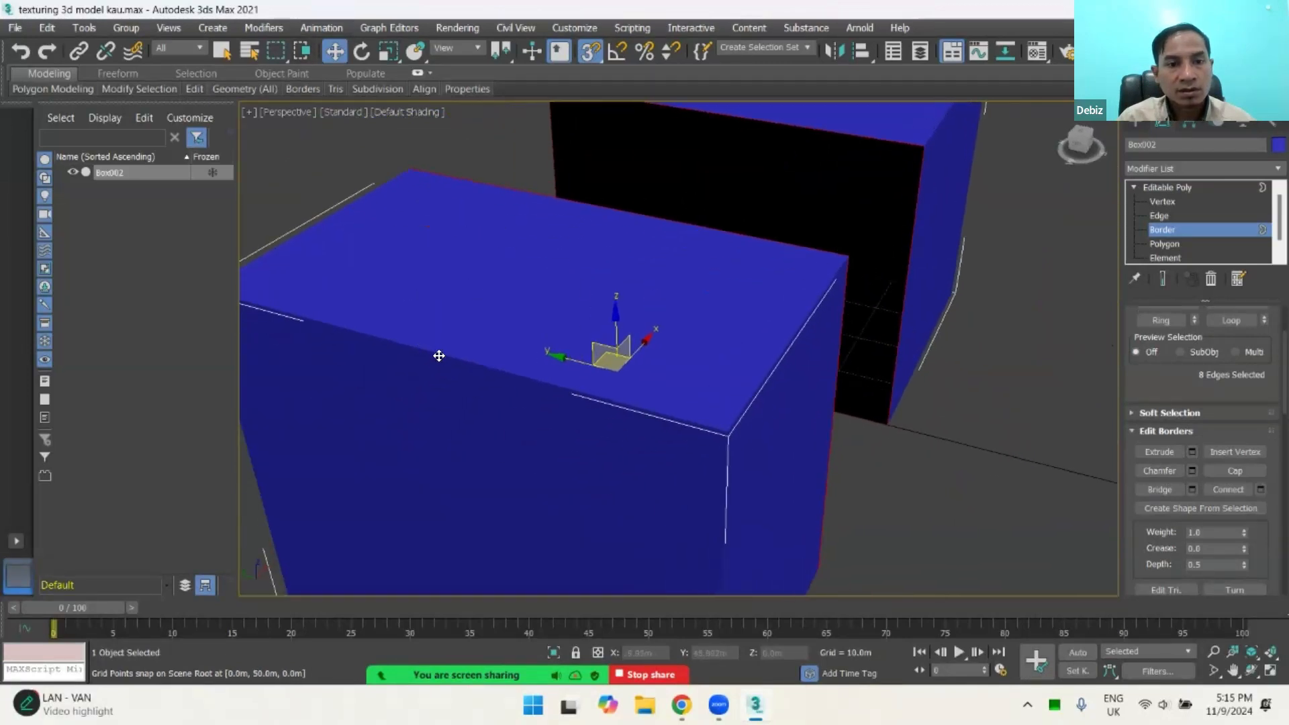
{"action": "left_click", "coordinate": [439, 356]}
{"action": "left_click", "coordinate": [901, 404]}
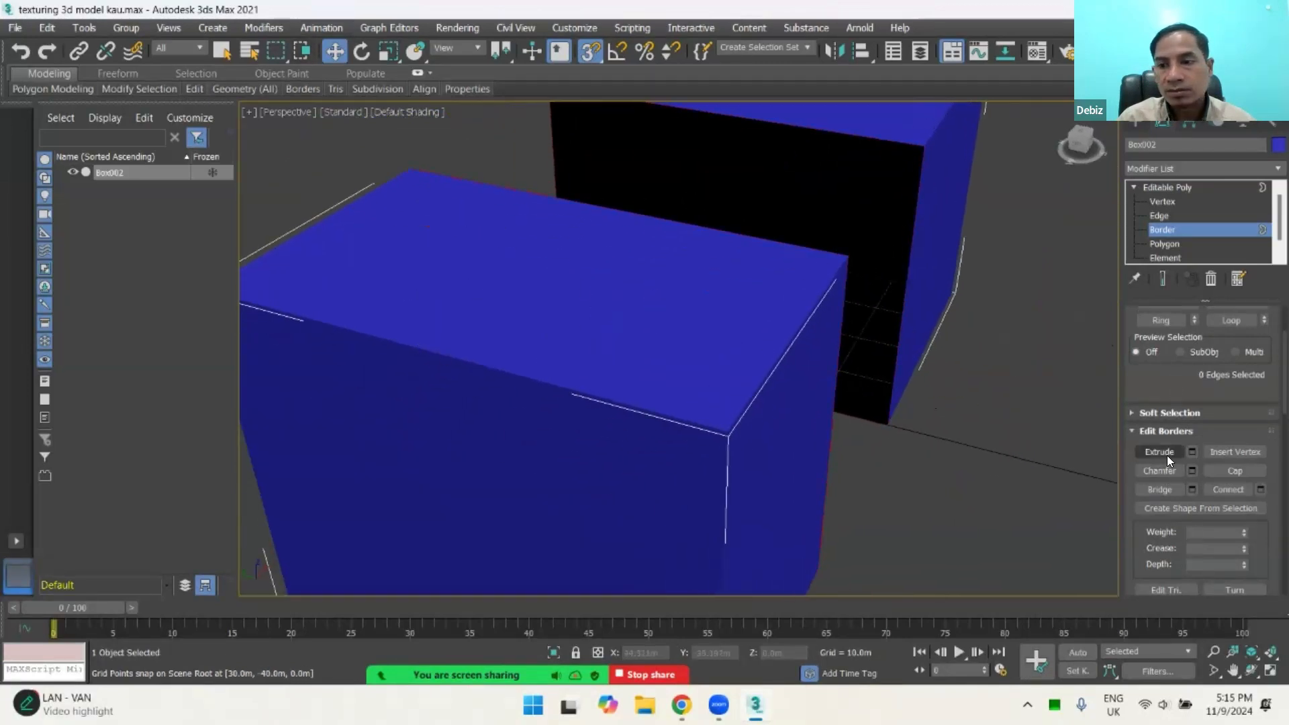
{"action": "left_click", "coordinate": [1158, 214]}
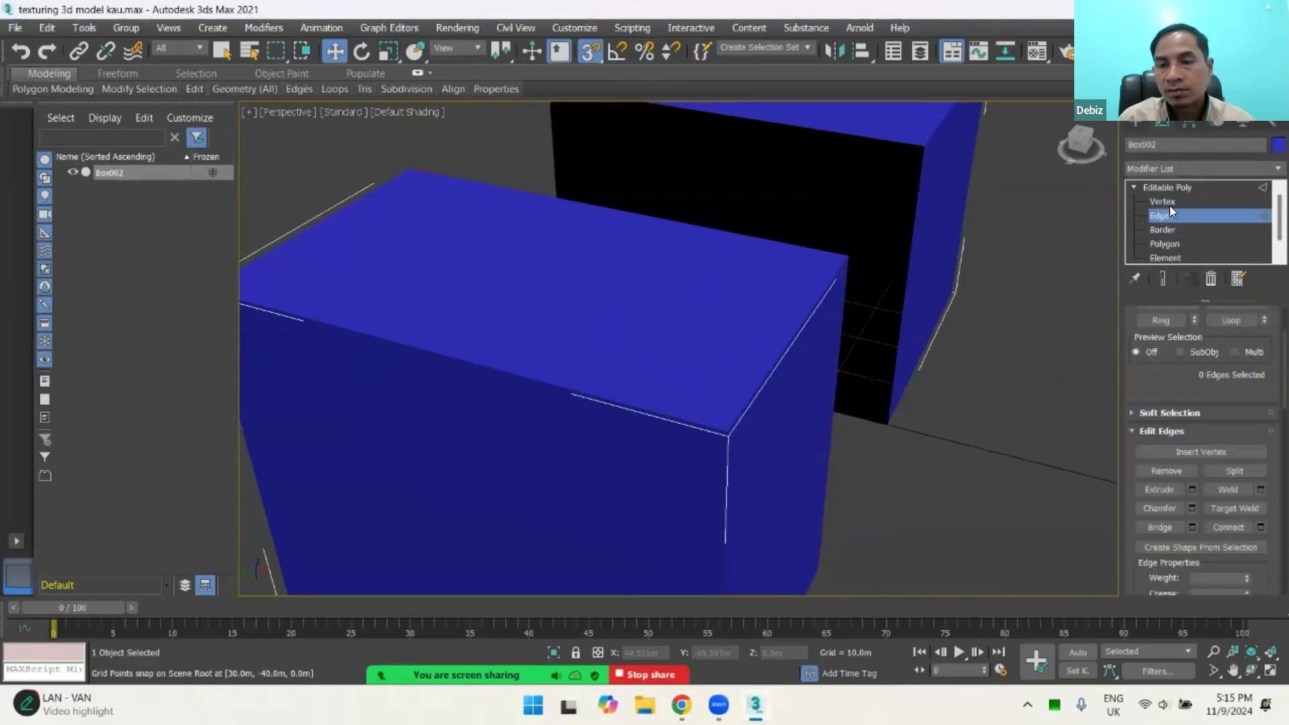
{"action": "left_click", "coordinate": [510, 373]}
{"action": "key", "text": "F3"}
{"action": "middle_click_drag", "start_coordinate": [662, 449], "coordinate": [1065, 515]}
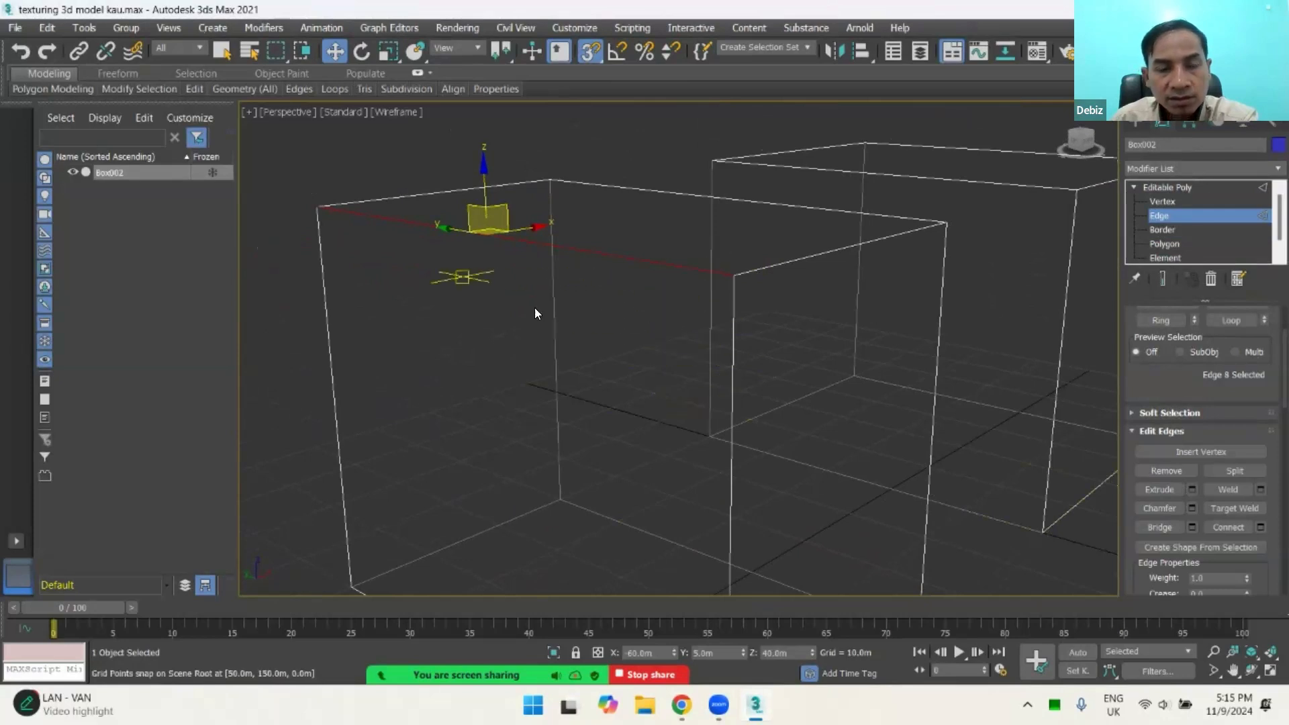
{"action": "mouse_move", "coordinate": [691, 368]}
{"action": "middle_mouse_down", "text": "alt"}
{"action": "mouse_move", "coordinate": [647, 355]}
{"action": "mouse_move", "coordinate": [885, 366]}
{"action": "mouse_move", "coordinate": [699, 345]}
{"action": "mouse_move", "coordinate": [777, 316]}
{"action": "mouse_move", "coordinate": [657, 236]}
{"action": "middle_mouse_up", "text": "alt"}
{"action": "middle_click_drag", "start_coordinate": [663, 313], "coordinate": [707, 216], "text": "alt"}
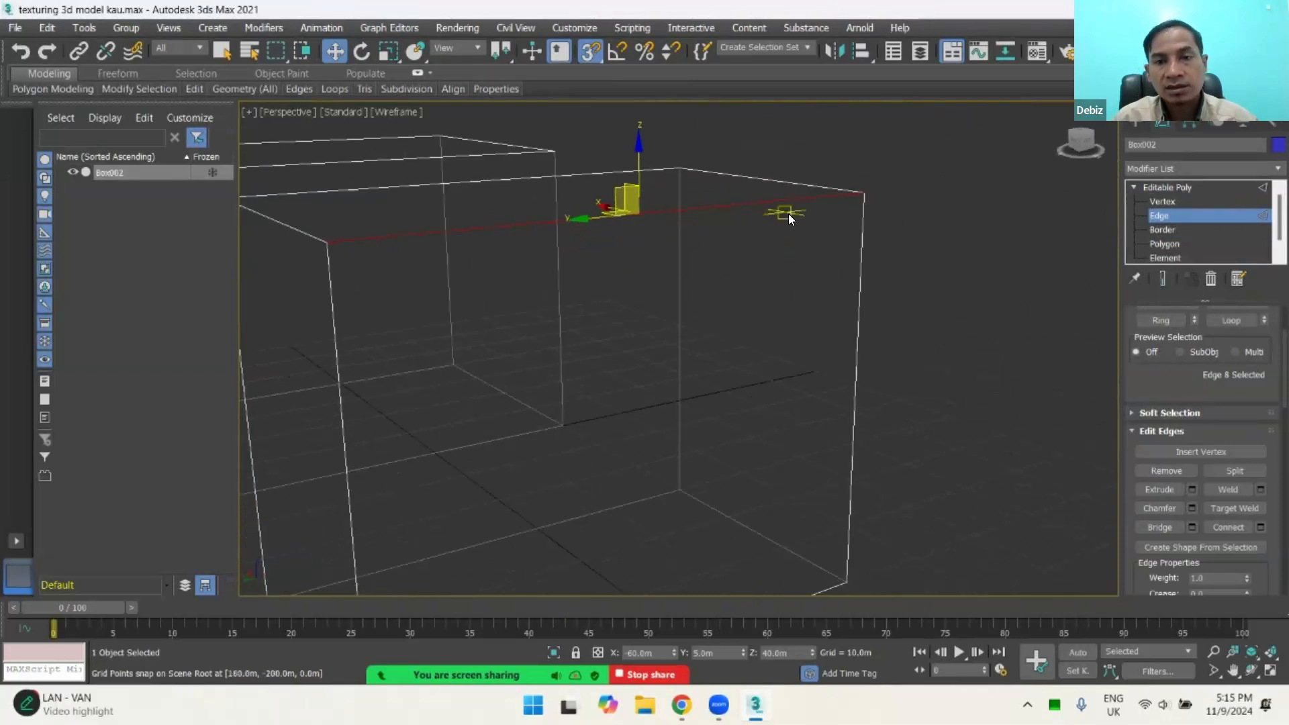
{"action": "scroll", "coordinate": [742, 215], "scroll_direction": "down", "scroll_amount": 3}
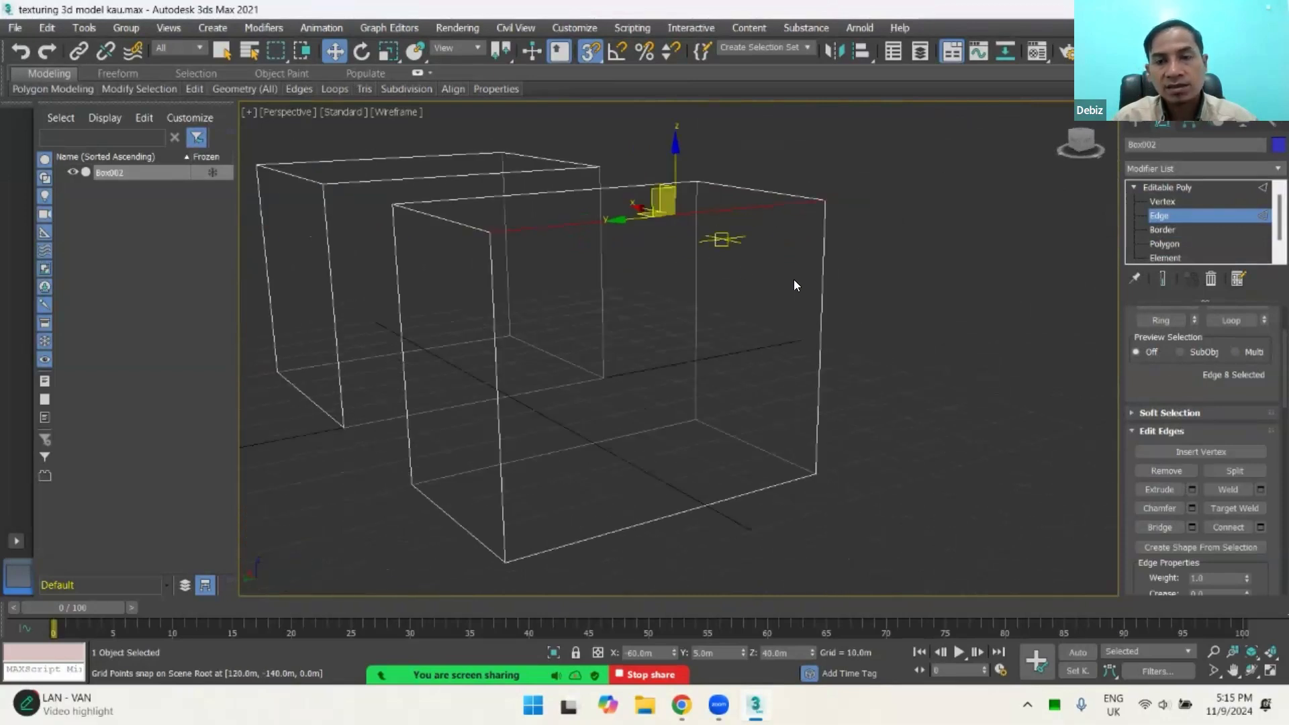
Step: Start a chamfer with settings on the selected edge and set its amount to about 8.6 m
{"action": "left_click", "coordinate": [1193, 508]}
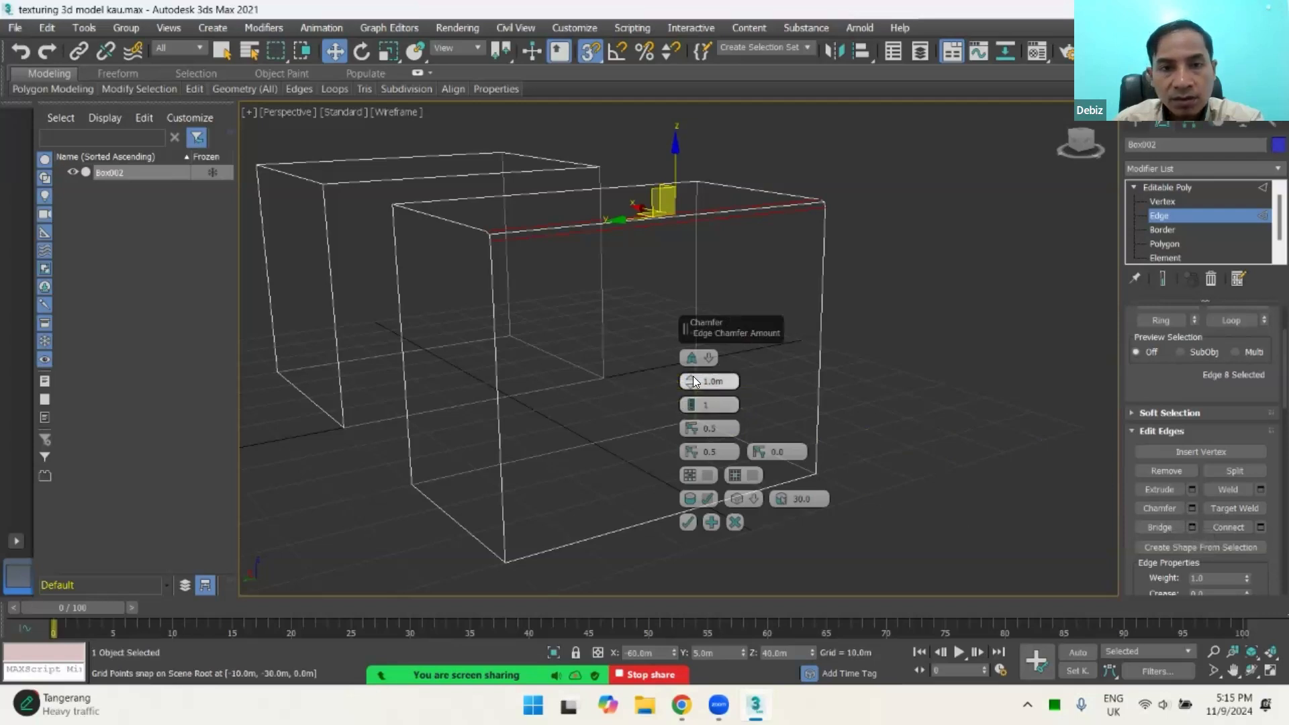
{"action": "left_click_drag", "start_coordinate": [692, 380], "coordinate": [699, 320]}
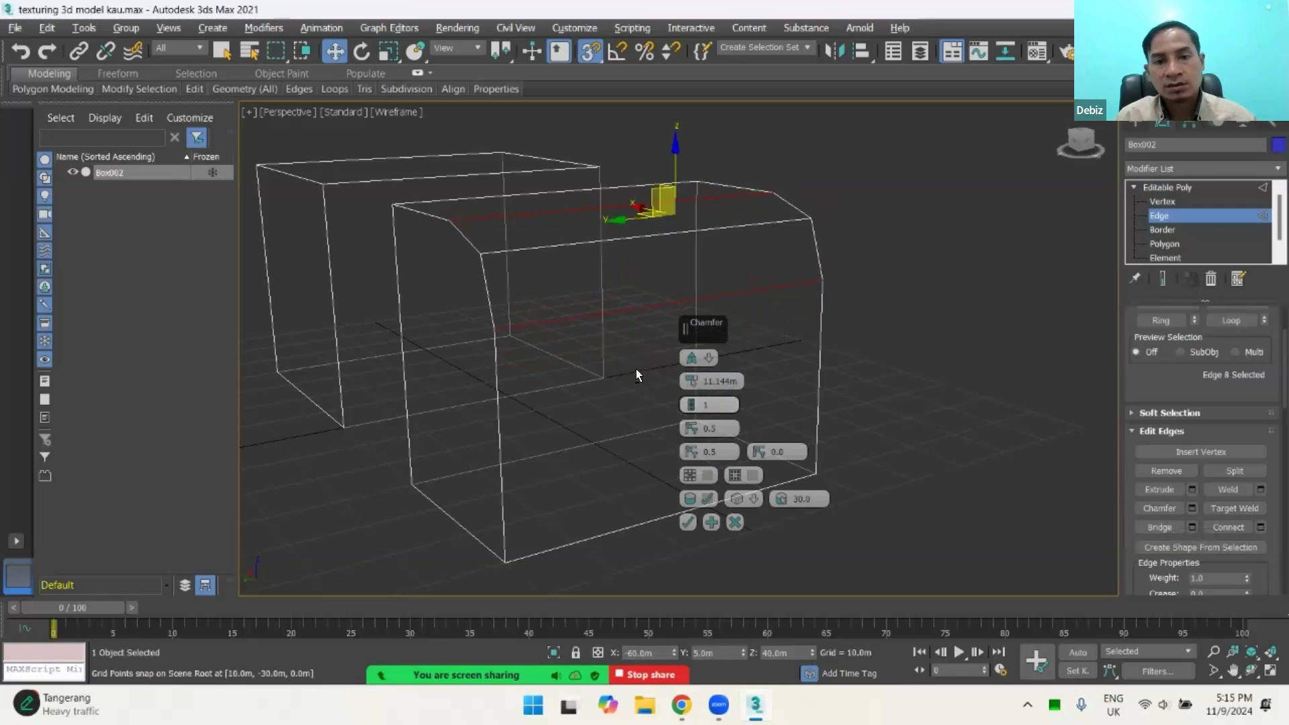
{"action": "middle_click_drag", "start_coordinate": [635, 369], "coordinate": [696, 375], "text": "alt"}
{"action": "left_click_drag", "start_coordinate": [692, 380], "coordinate": [718, 389]}
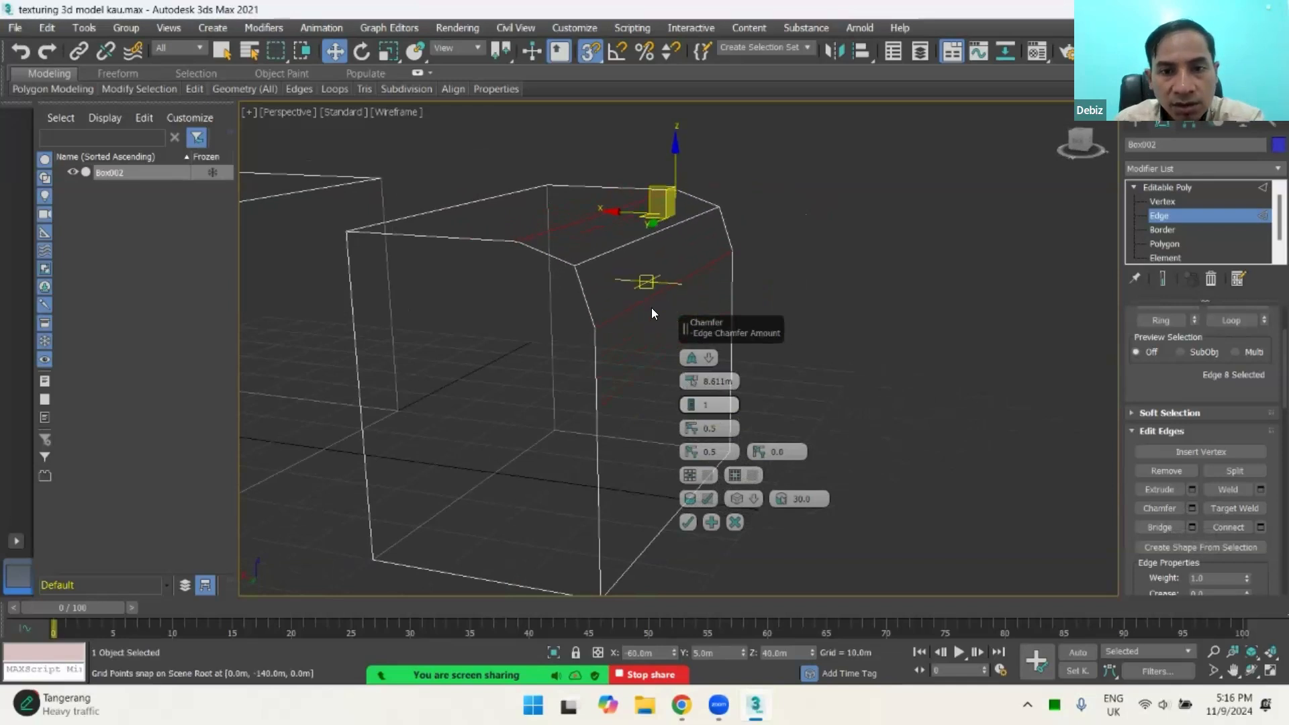
Step: Round the chamfer with 3 connect edge segments, adjust its amount to about 8.48 m, and apply it
{"action": "left_click", "coordinate": [690, 401]}
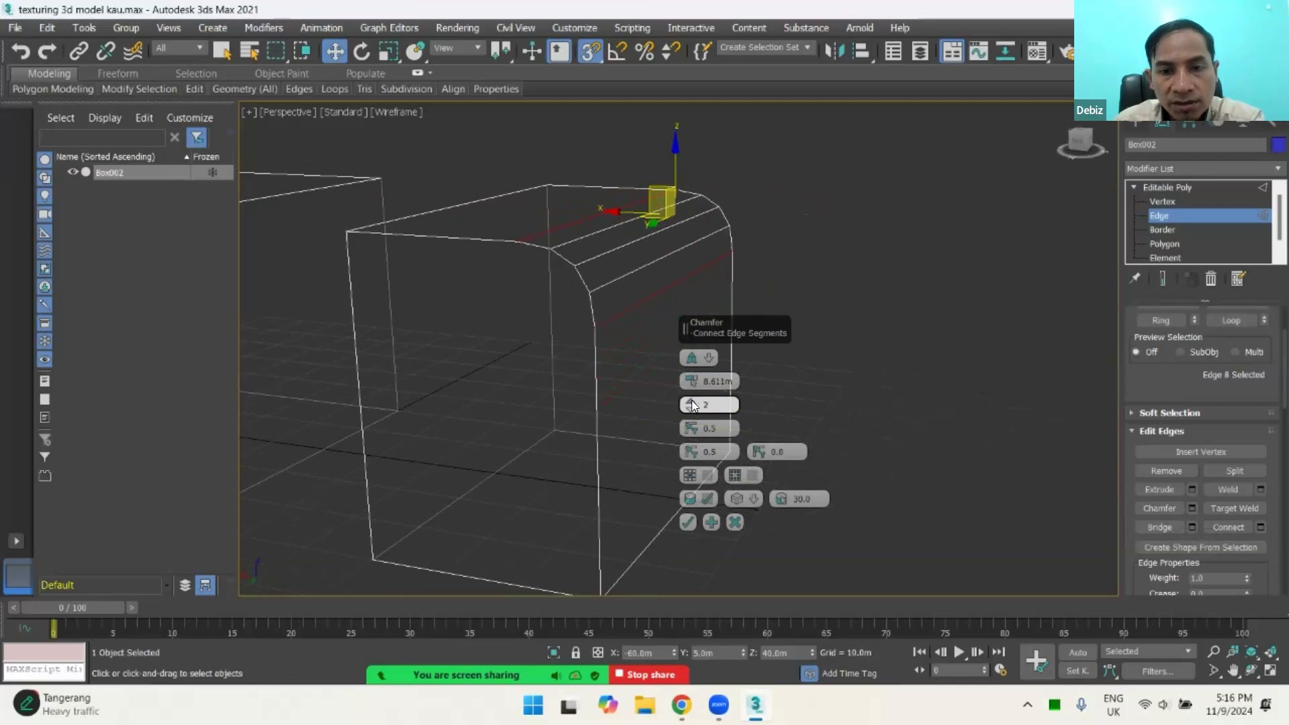
{"action": "left_click", "coordinate": [692, 401]}
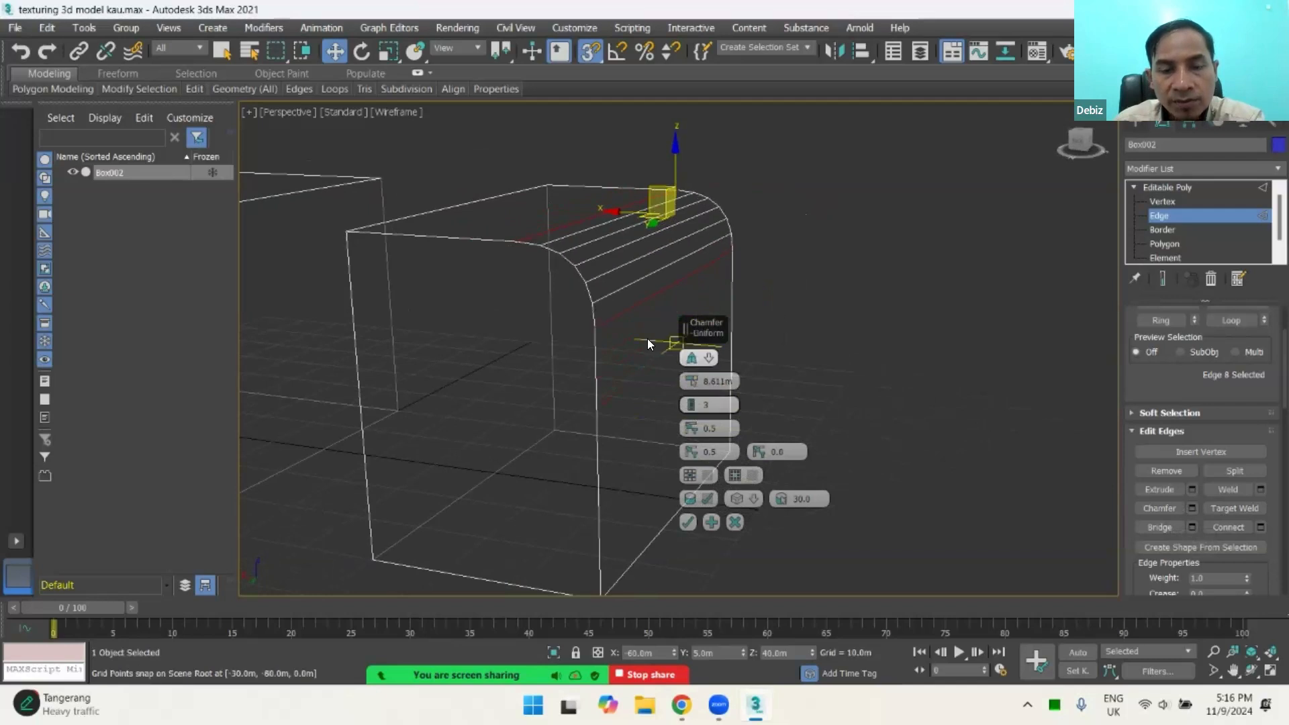
{"action": "left_click_drag", "start_coordinate": [694, 372], "coordinate": [740, 382]}
{"action": "middle_click_drag", "start_coordinate": [621, 339], "coordinate": [544, 440], "text": "alt"}
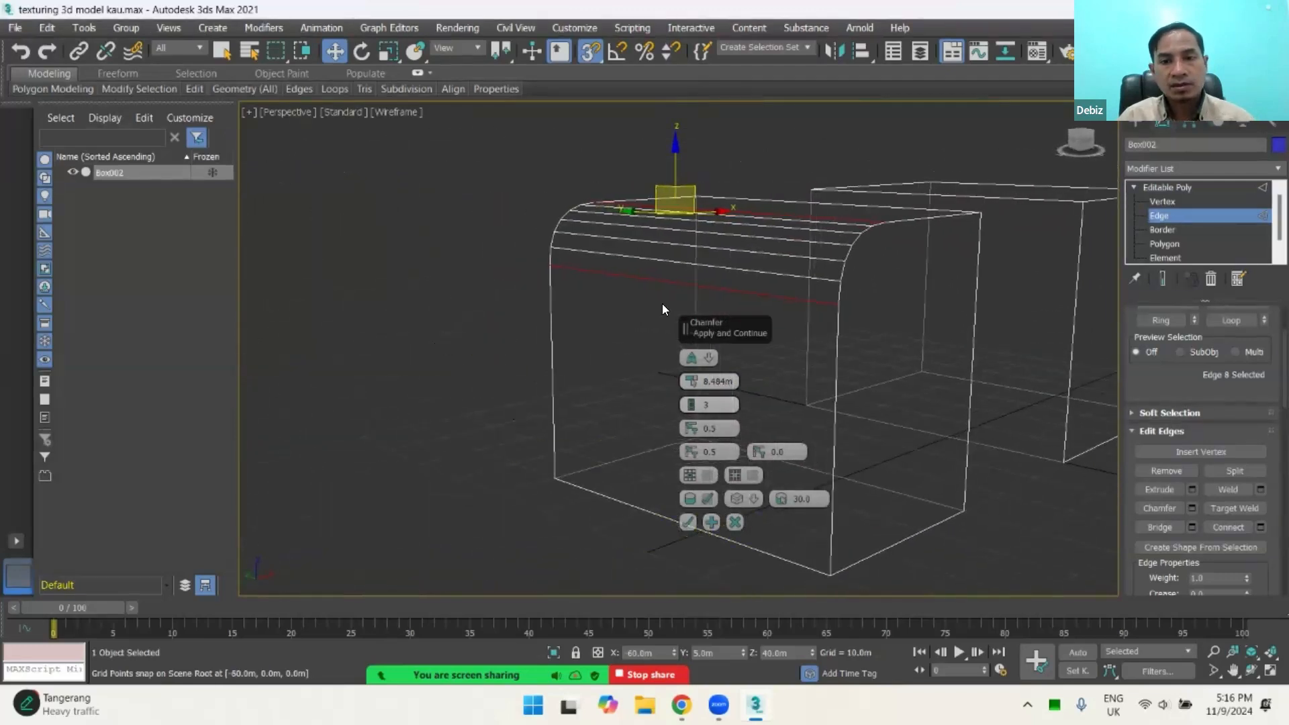
{"action": "middle_click_drag", "start_coordinate": [745, 284], "coordinate": [793, 278], "text": "alt"}
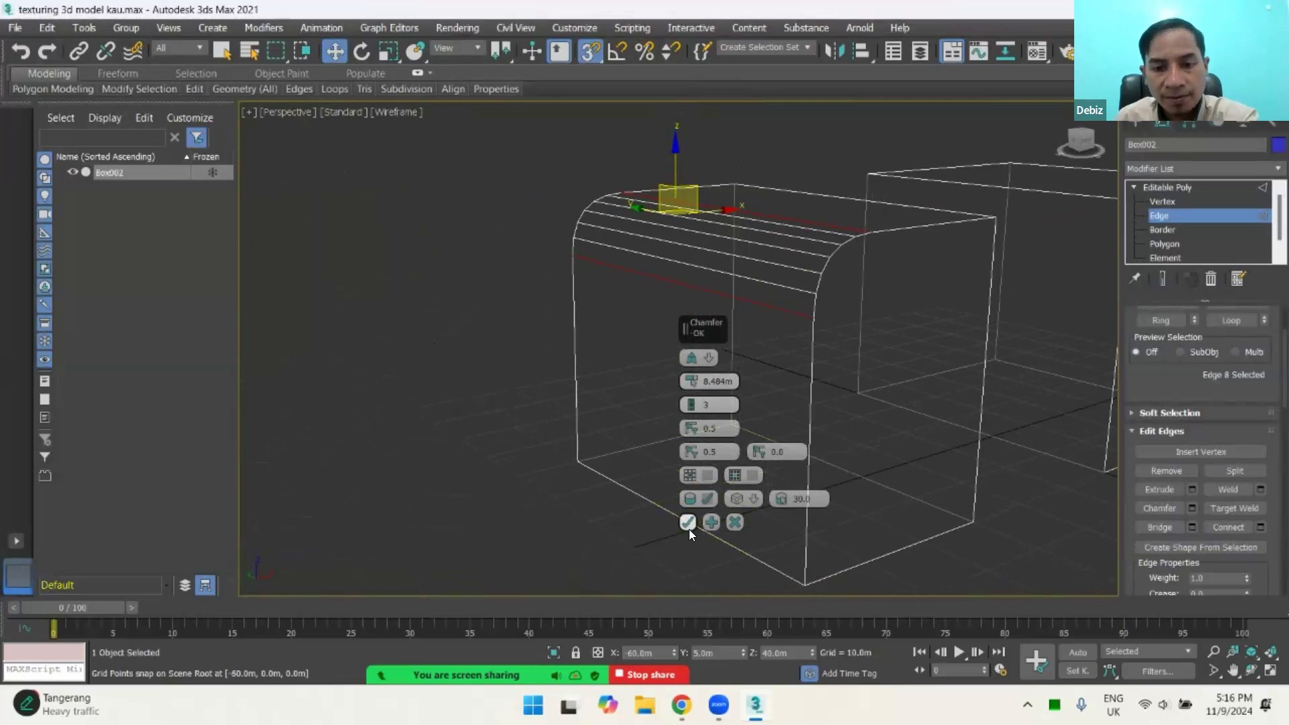
{"action": "left_click", "coordinate": [687, 523]}
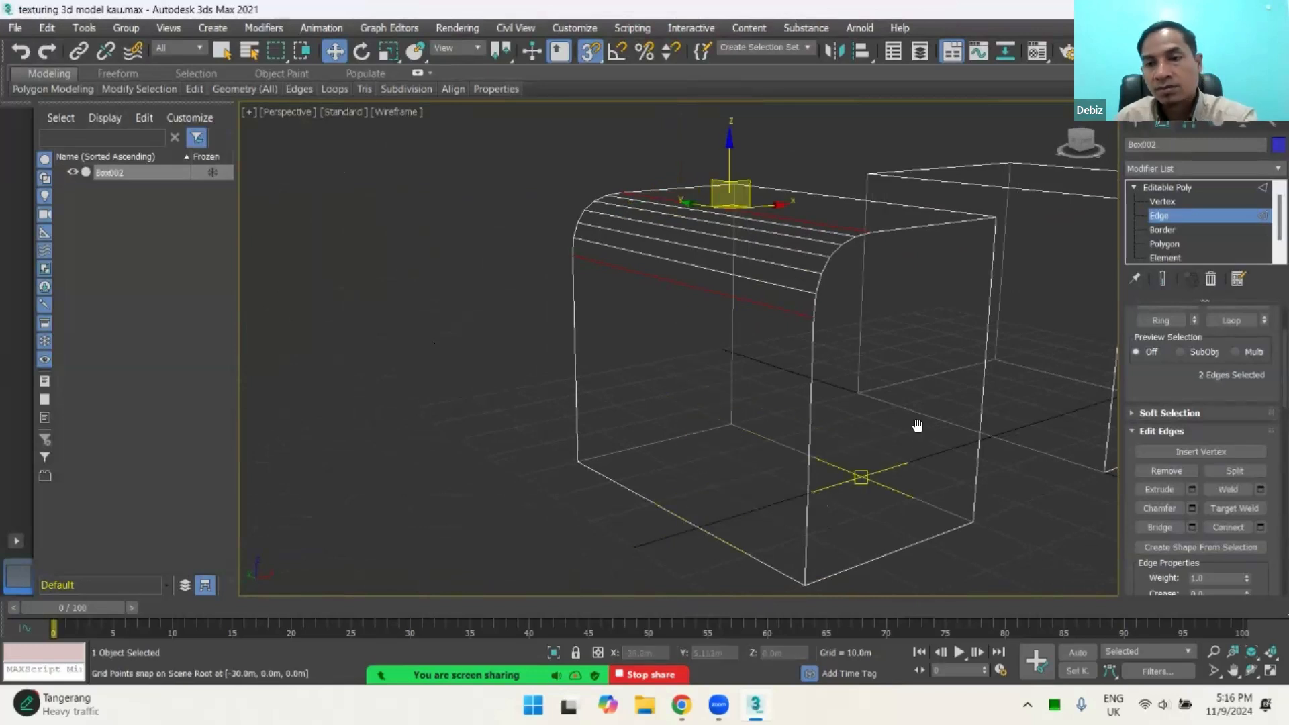
{"action": "middle_click_drag", "start_coordinate": [918, 425], "coordinate": [851, 400]}
{"action": "scroll", "coordinate": [862, 408], "scroll_direction": "down", "scroll_amount": 3}
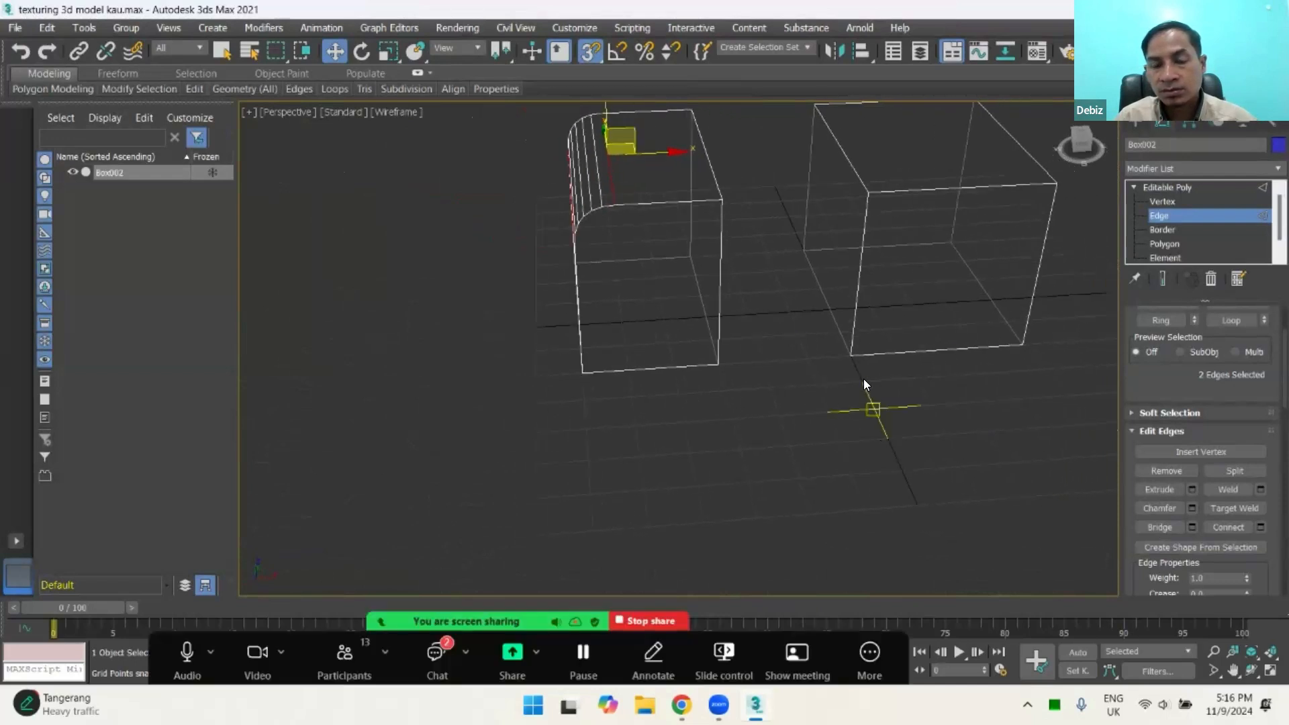
{"action": "scroll", "coordinate": [819, 341], "scroll_direction": "up", "scroll_amount": 4}
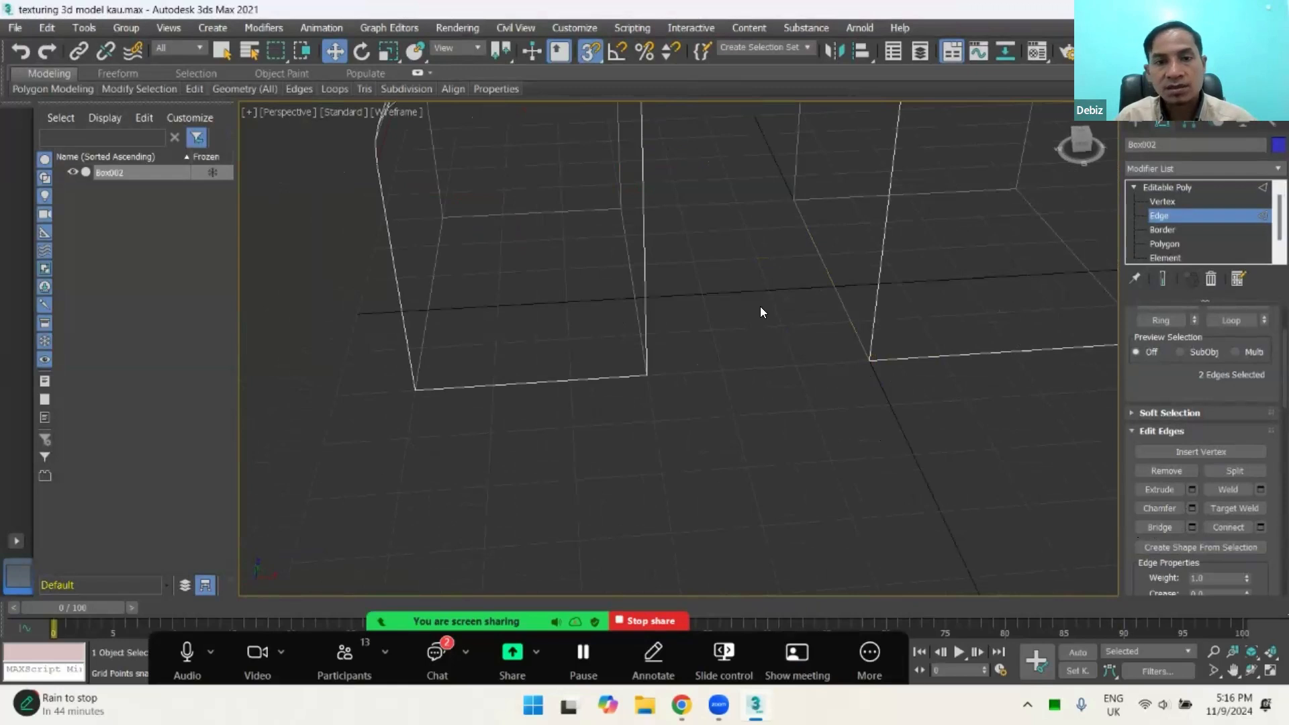
{"action": "middle_click_drag", "start_coordinate": [742, 300], "coordinate": [724, 258], "text": "alt"}
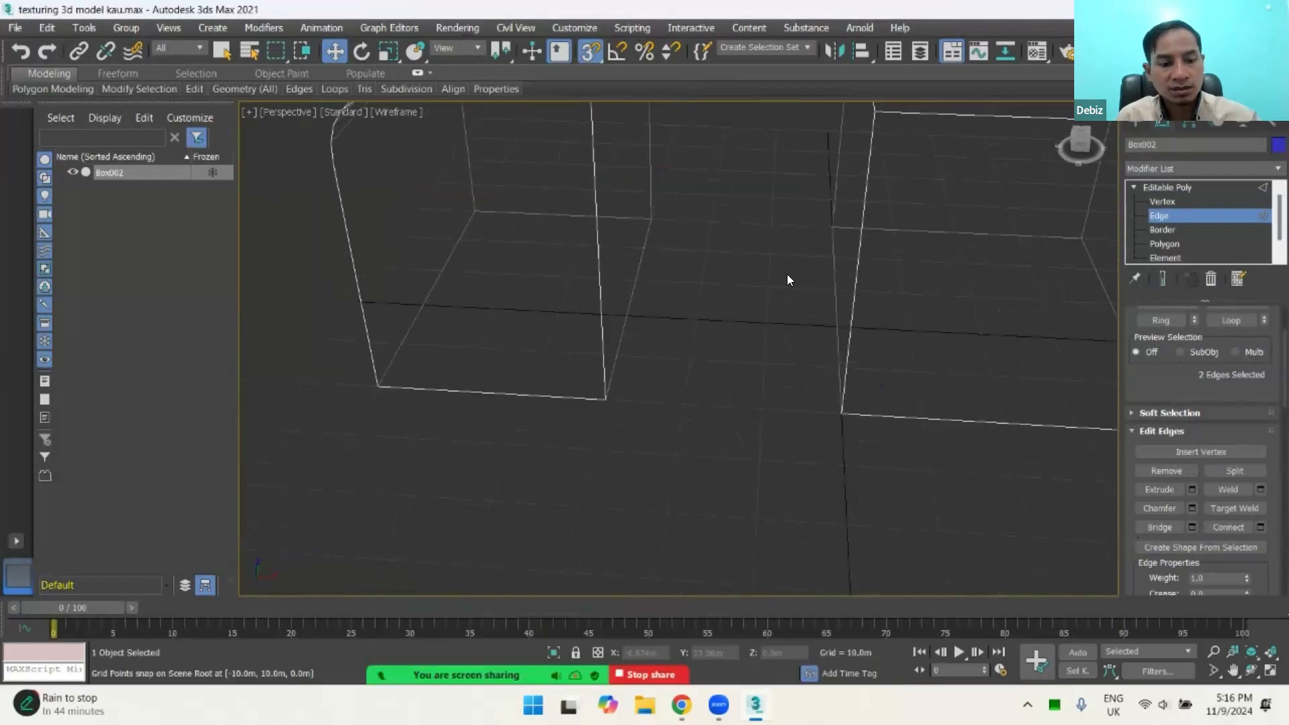
Step: Select the two facing bottom edges along the gap between the boxes at Edge level
{"action": "key", "text": "F3"}
{"action": "key", "text": "F3"}
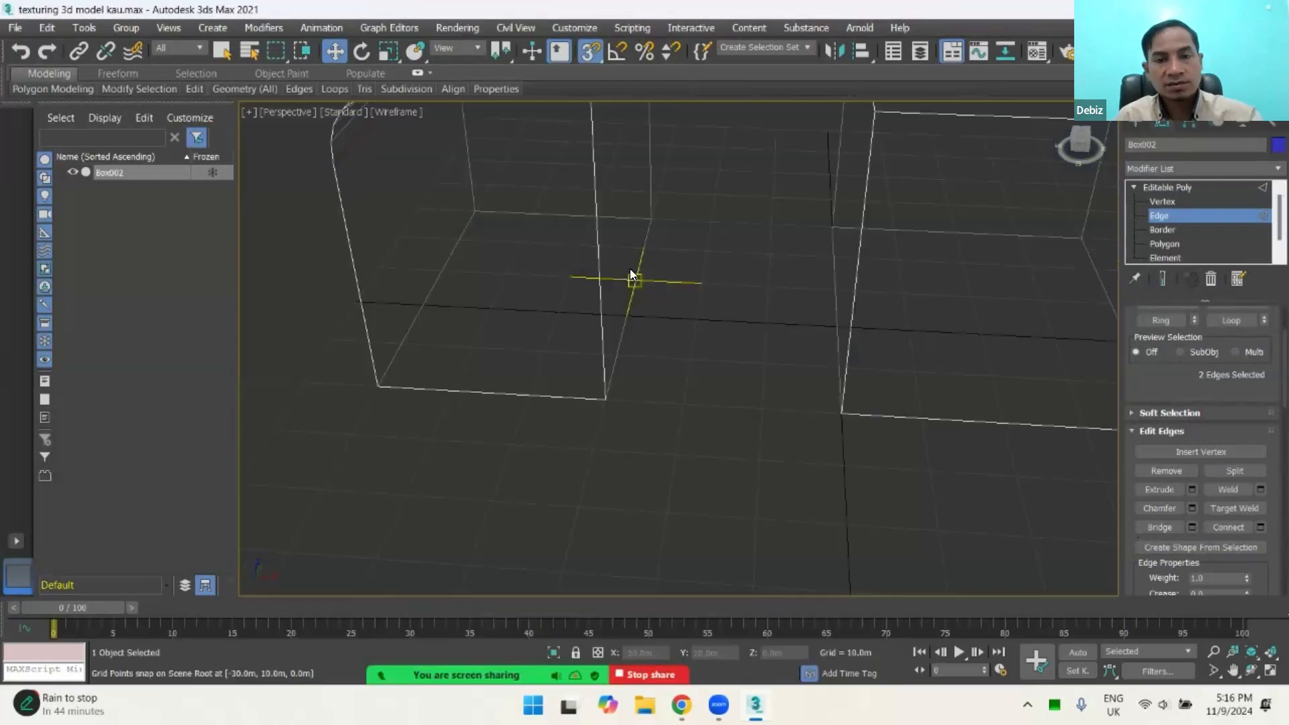
{"action": "left_click", "coordinate": [637, 261]}
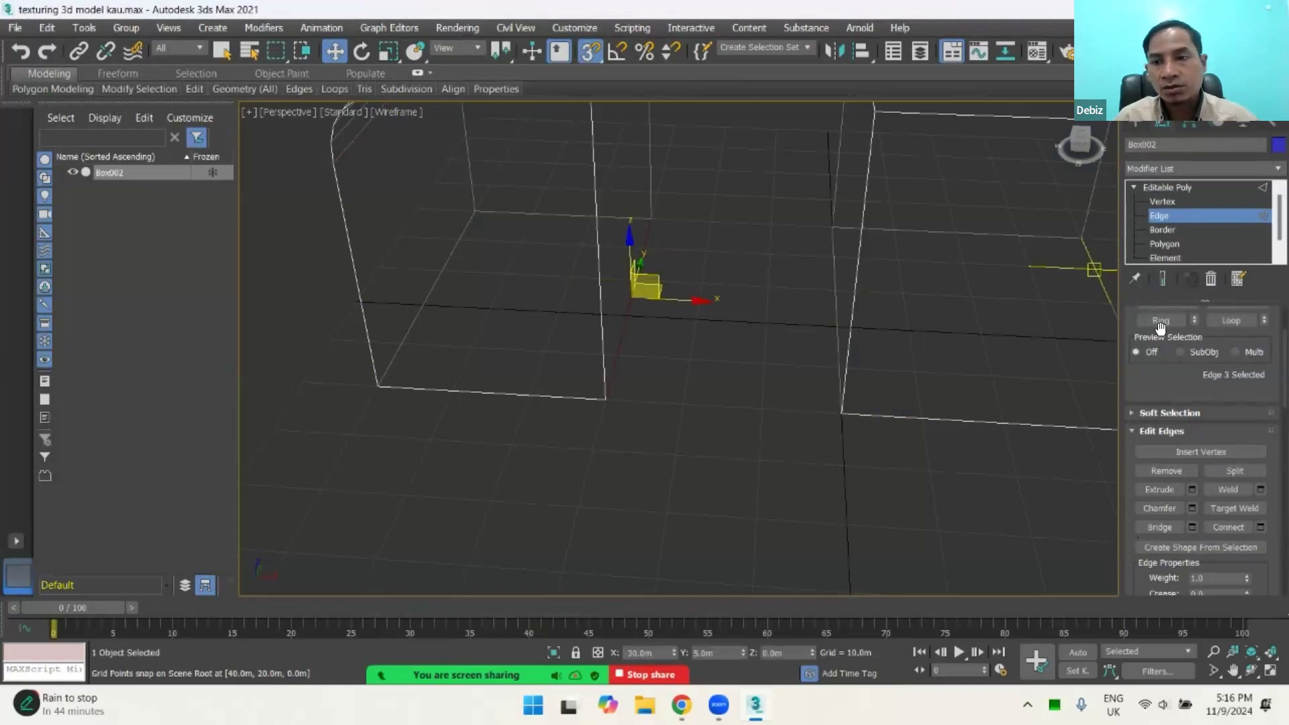
{"action": "left_click", "coordinate": [1161, 230]}
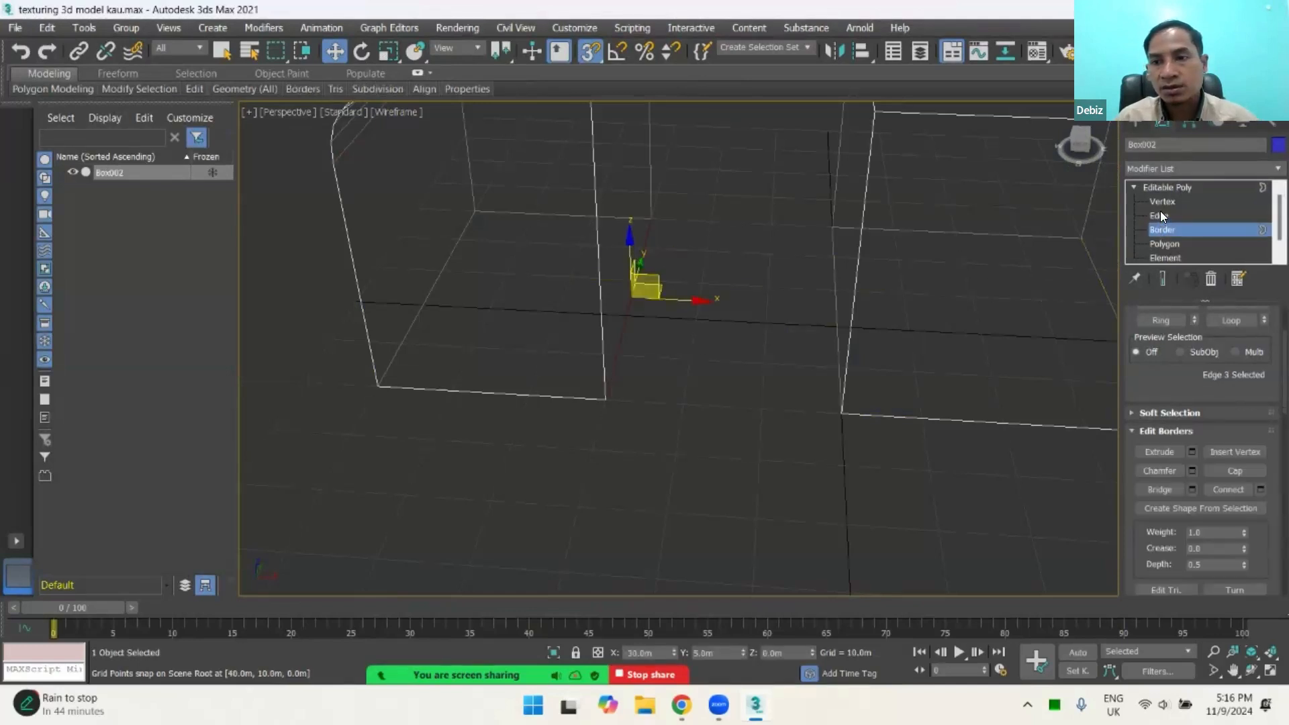
{"action": "left_click", "coordinate": [1160, 215]}
{"action": "left_click", "coordinate": [833, 285]}
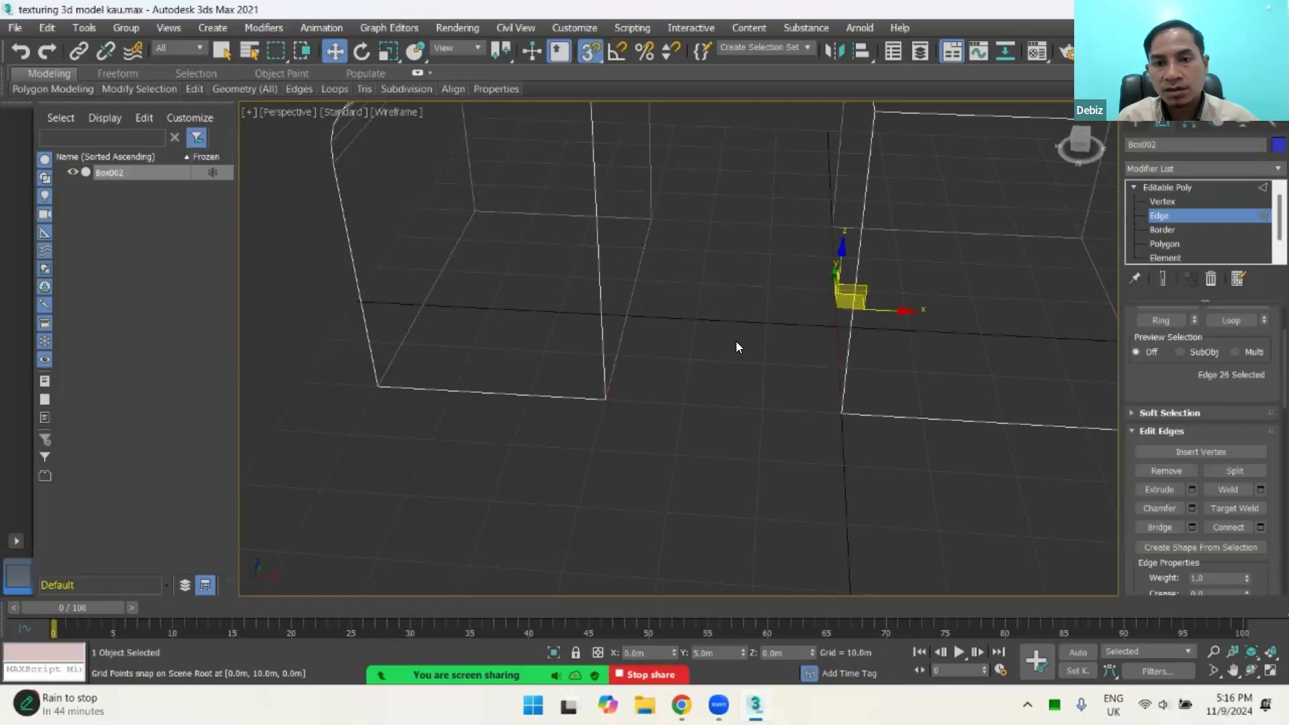
{"action": "middle_click_drag", "start_coordinate": [736, 343], "coordinate": [716, 309], "text": "alt"}
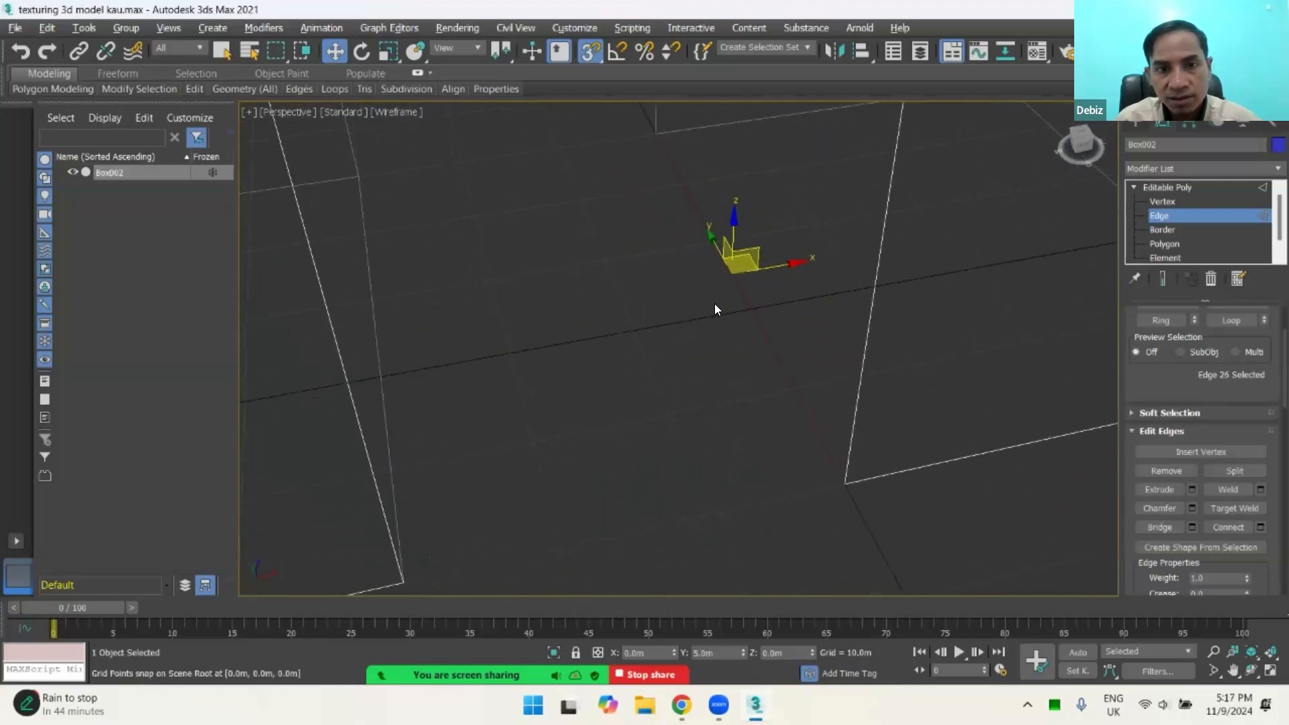
{"action": "left_click", "coordinate": [372, 295]}
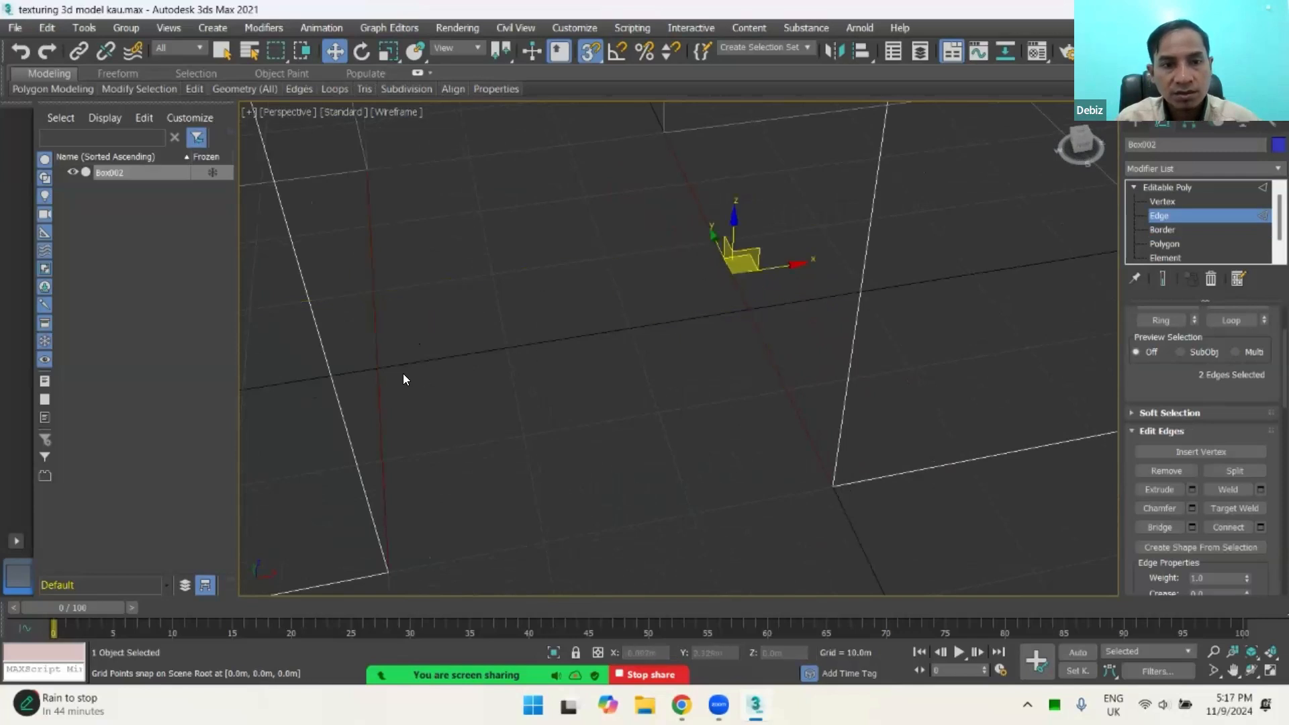
{"action": "key", "text": "F3"}
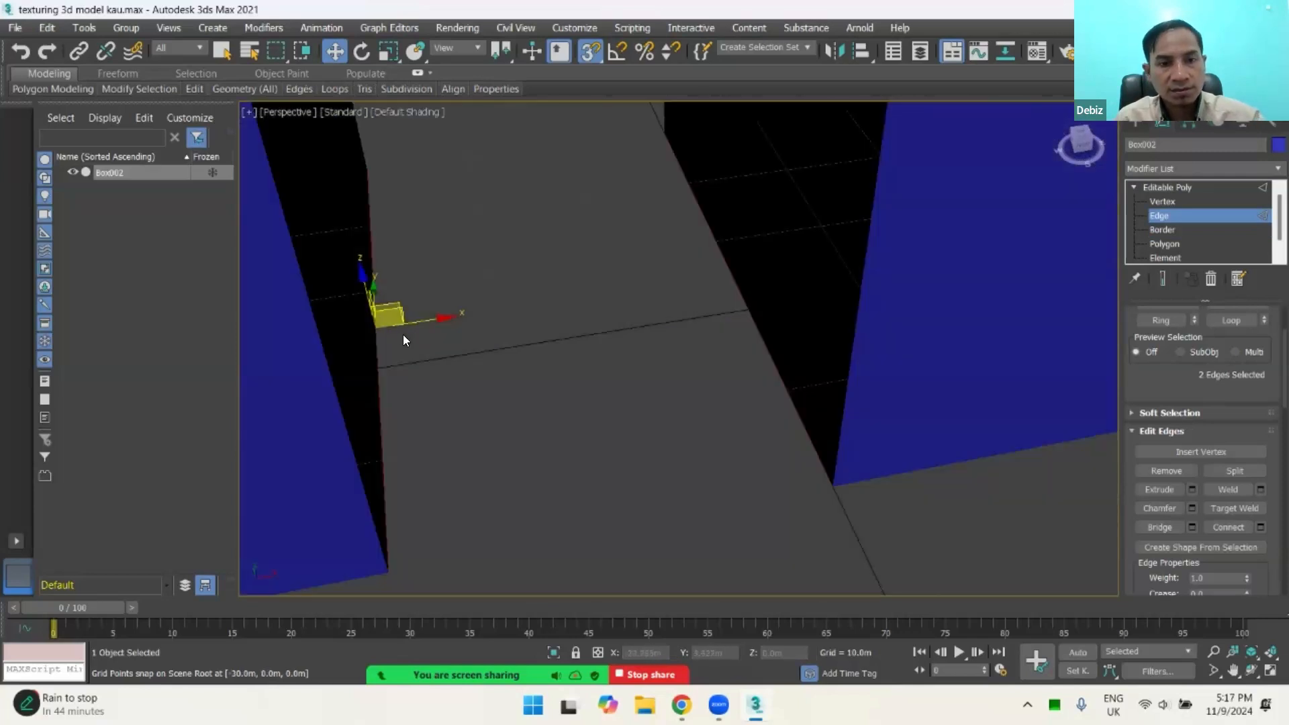
{"action": "key", "text": "F3"}
Step: Bridge the two selected bottom edges across the gap and display the model shaded
{"action": "scroll", "coordinate": [632, 298], "scroll_direction": "down", "scroll_amount": 3}
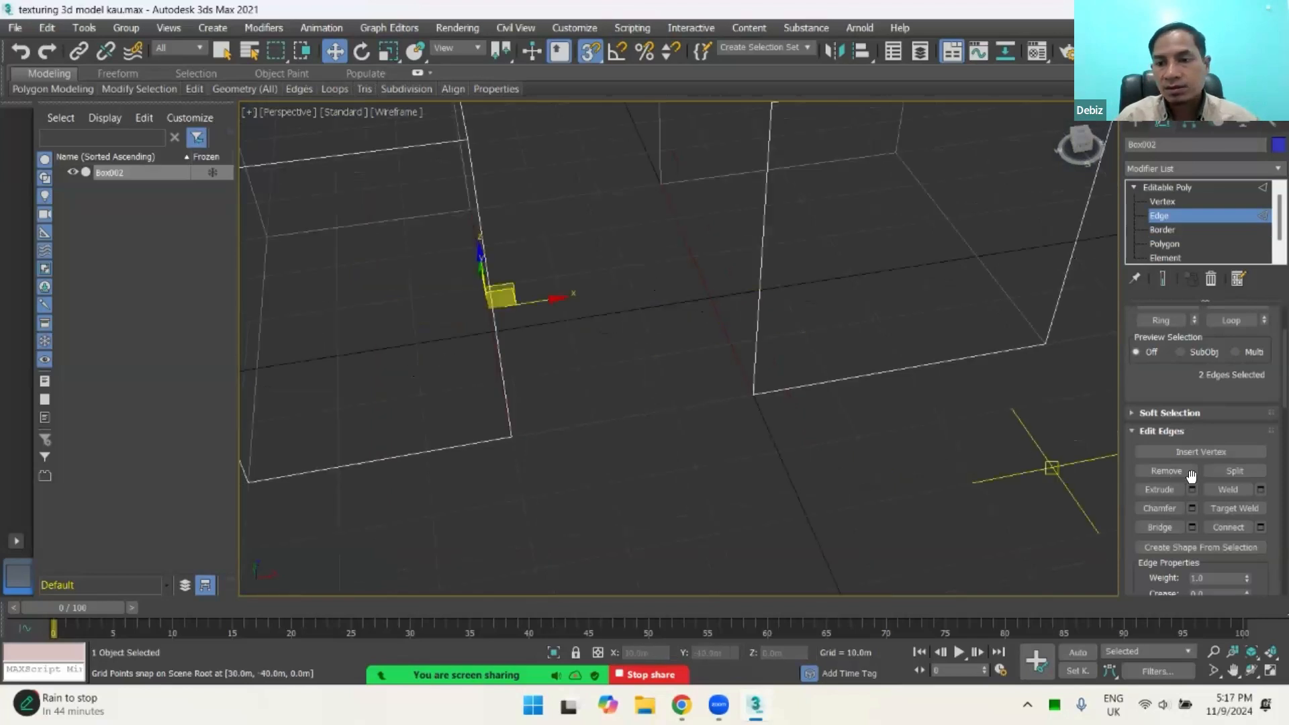
{"action": "left_click", "coordinate": [1169, 527]}
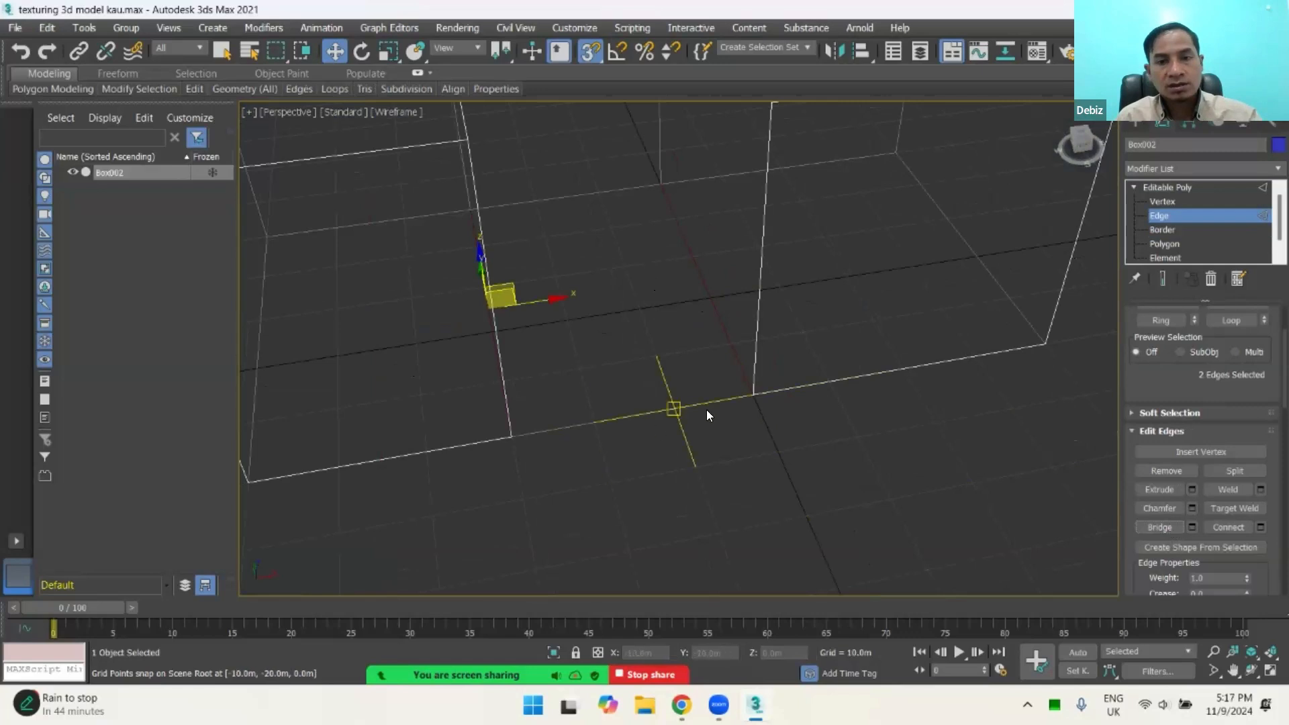
{"action": "key", "text": "F3"}
{"action": "mouse_move", "coordinate": [711, 454]}
{"action": "middle_mouse_down", "text": "alt"}
{"action": "mouse_move", "coordinate": [689, 383]}
{"action": "mouse_move", "coordinate": [689, 317]}
{"action": "mouse_move", "coordinate": [702, 371]}
{"action": "mouse_move", "coordinate": [639, 284]}
{"action": "mouse_move", "coordinate": [678, 287]}
{"action": "mouse_move", "coordinate": [679, 325]}
{"action": "mouse_move", "coordinate": [647, 236]}
{"action": "mouse_move", "coordinate": [666, 153]}
{"action": "mouse_move", "coordinate": [797, 233]}
{"action": "mouse_move", "coordinate": [825, 190]}
{"action": "mouse_move", "coordinate": [688, 184]}
{"action": "mouse_move", "coordinate": [564, 220]}
{"action": "mouse_move", "coordinate": [635, 255]}
{"action": "mouse_move", "coordinate": [619, 341]}
{"action": "mouse_move", "coordinate": [638, 276]}
{"action": "mouse_move", "coordinate": [629, 235]}
{"action": "mouse_move", "coordinate": [633, 354]}
{"action": "mouse_move", "coordinate": [684, 256]}
{"action": "mouse_move", "coordinate": [662, 248]}
{"action": "mouse_move", "coordinate": [638, 280]}
{"action": "mouse_move", "coordinate": [779, 358]}
{"action": "middle_mouse_up", "text": "alt"}
{"action": "left_click", "coordinate": [460, 249]}
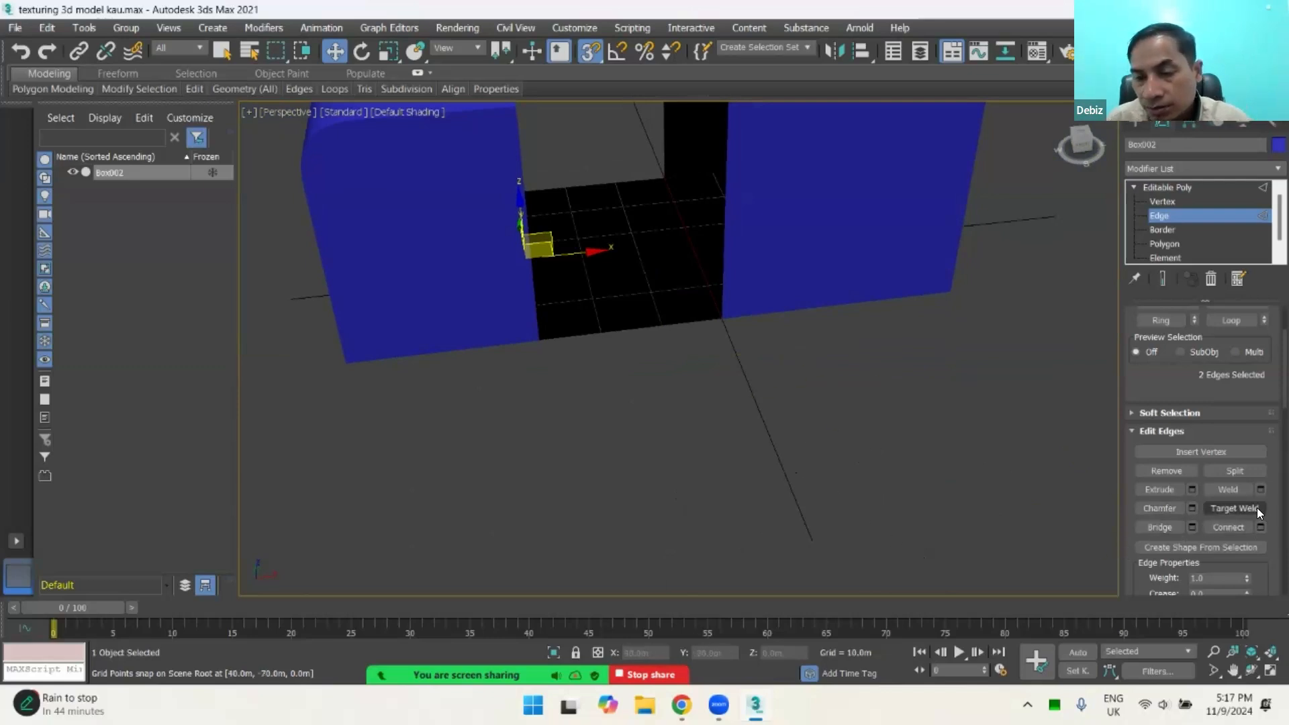
{"action": "middle_click_drag", "start_coordinate": [734, 354], "coordinate": [794, 420]}
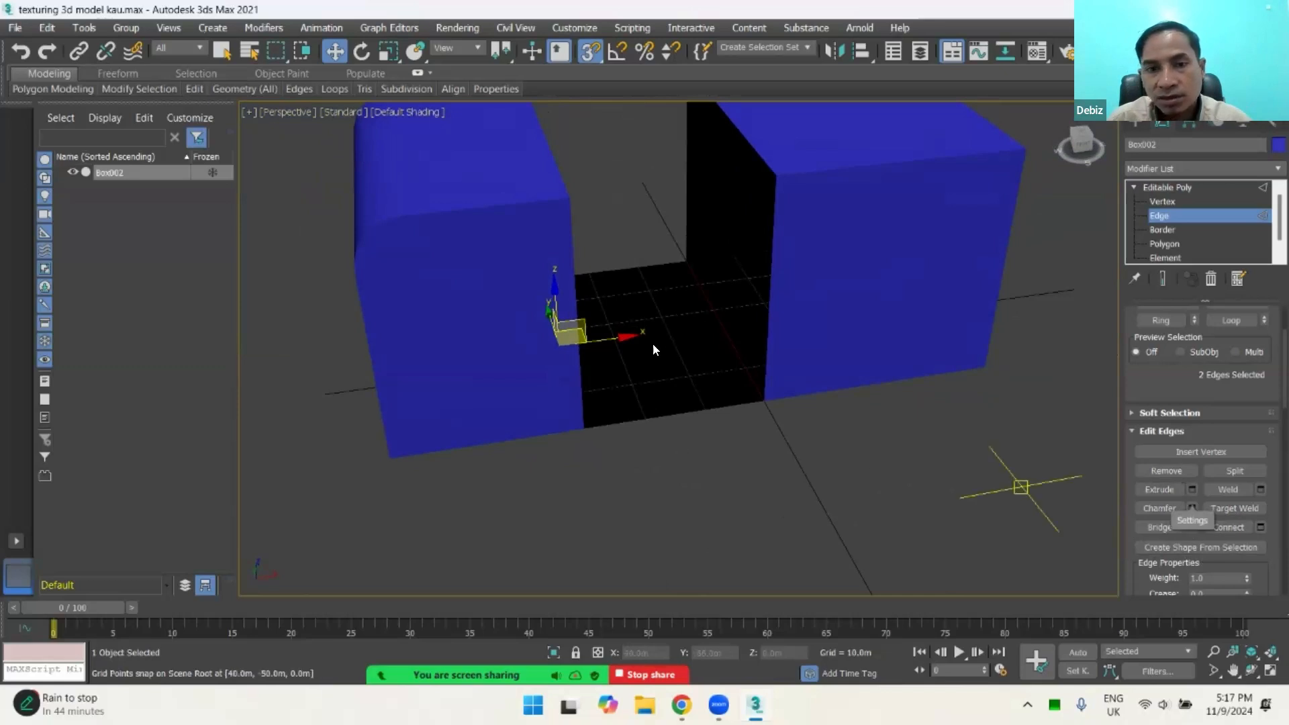
{"action": "middle_click_drag", "start_coordinate": [654, 345], "coordinate": [674, 418]}
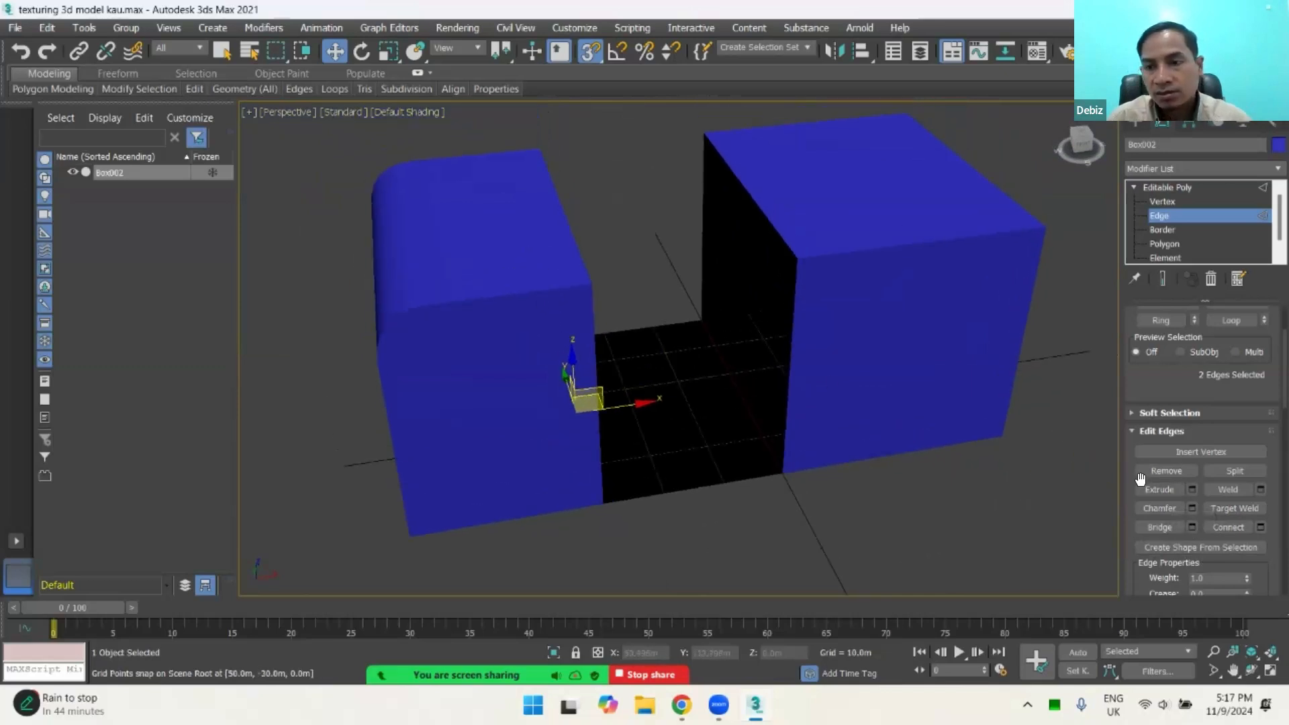
Step: Display the model in wireframe and select the flat top polygon of the chamfered box at Polygon level
{"action": "key", "text": "F3"}
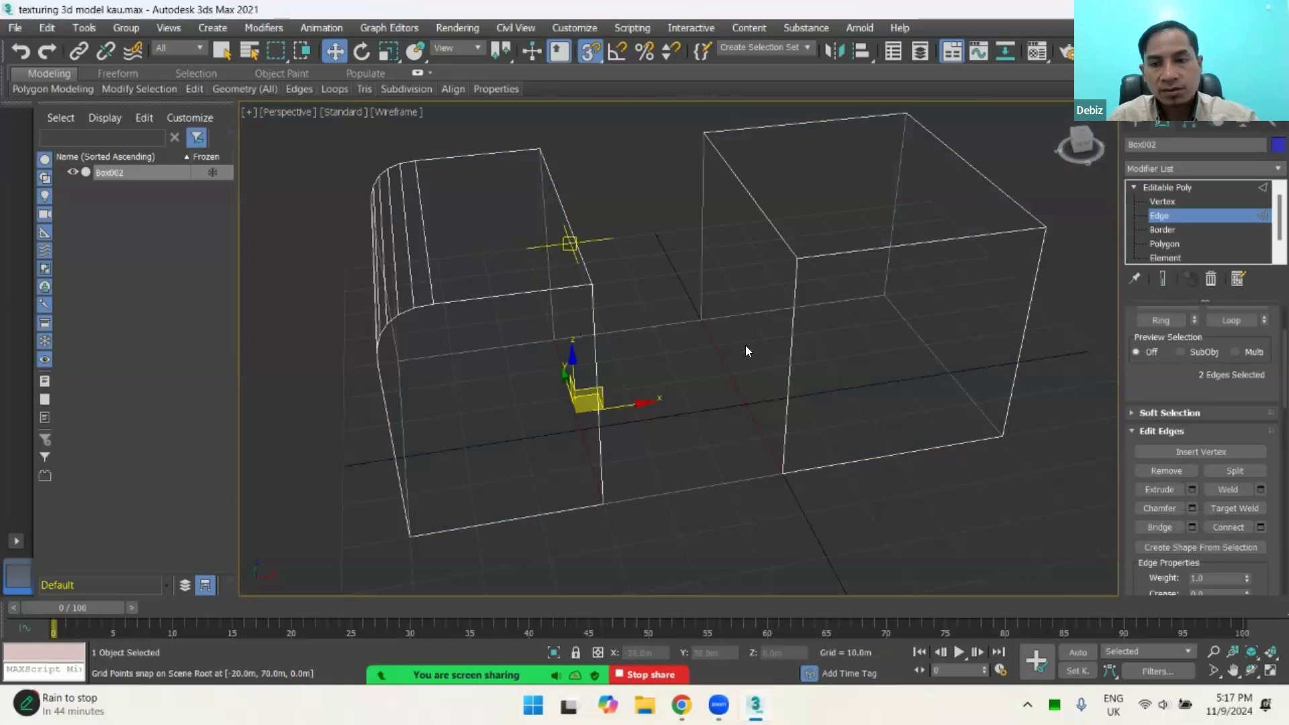
{"action": "left_click", "coordinate": [1168, 243]}
{"action": "left_click", "coordinate": [509, 195]}
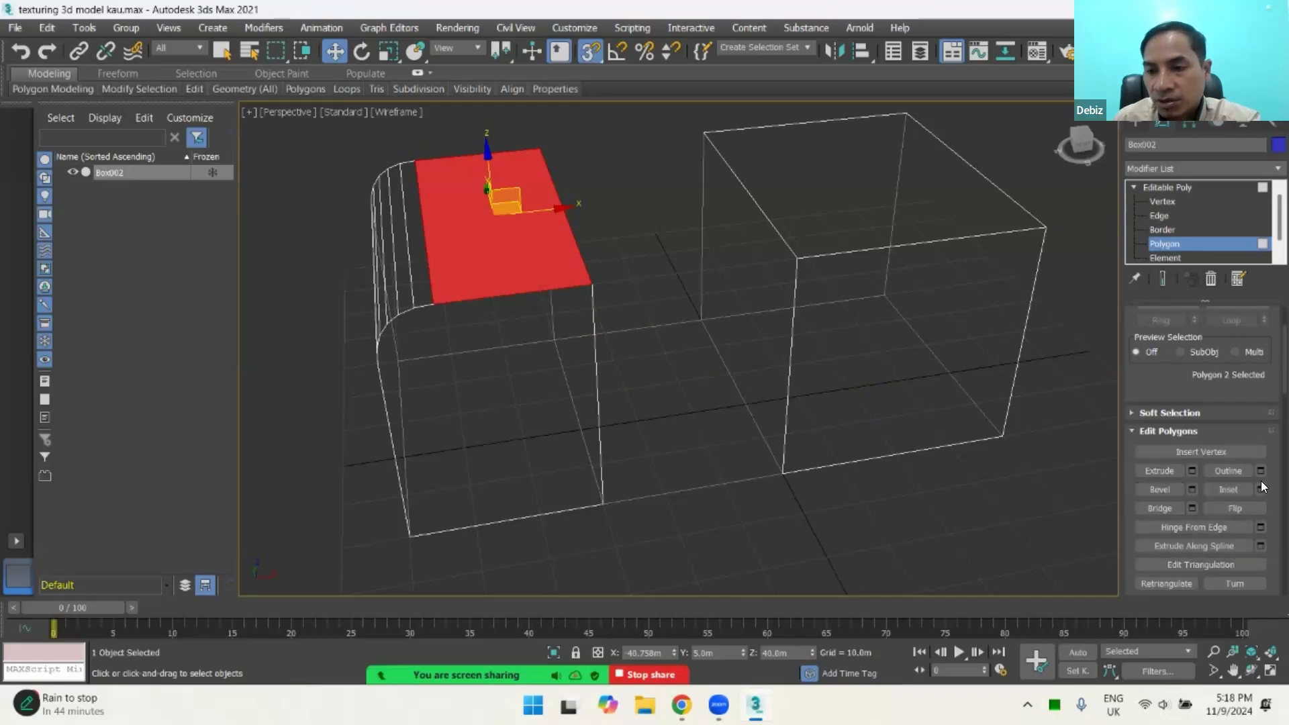
Step: Start an extrusion with settings on the selected top polygon and set its height to about 18.75 m
{"action": "scroll", "coordinate": [1248, 455], "scroll_direction": "down", "scroll_amount": 3}
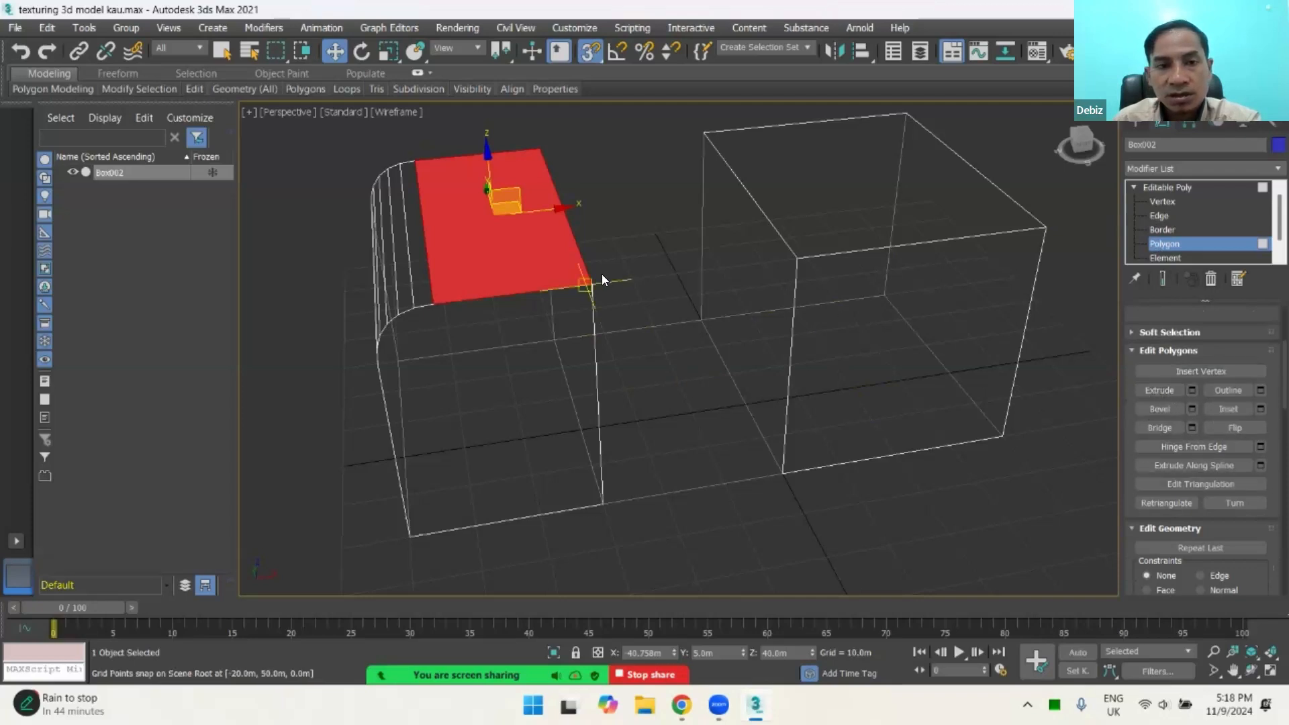
{"action": "left_click", "coordinate": [1192, 391]}
{"action": "middle_click_drag", "start_coordinate": [544, 433], "coordinate": [526, 403]}
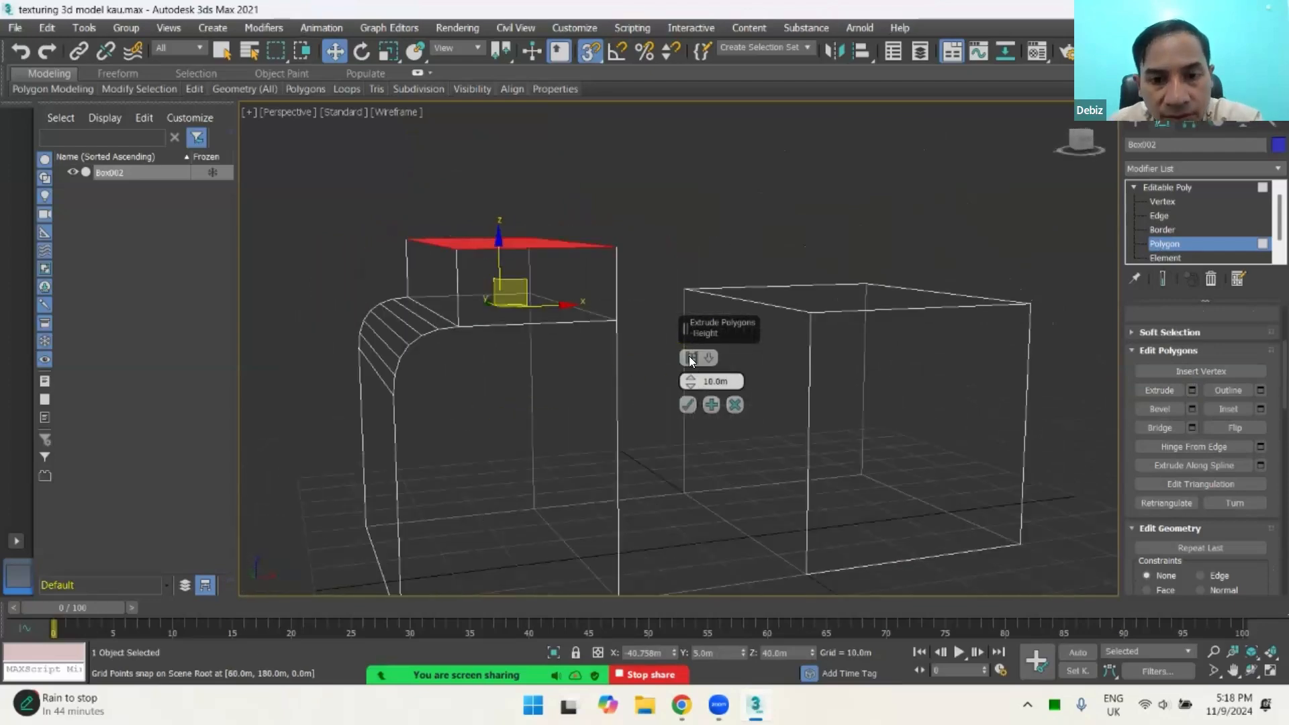
{"action": "left_click_drag", "start_coordinate": [689, 379], "coordinate": [702, 324]}
{"action": "scroll", "coordinate": [530, 339], "scroll_direction": "down", "scroll_amount": 4}
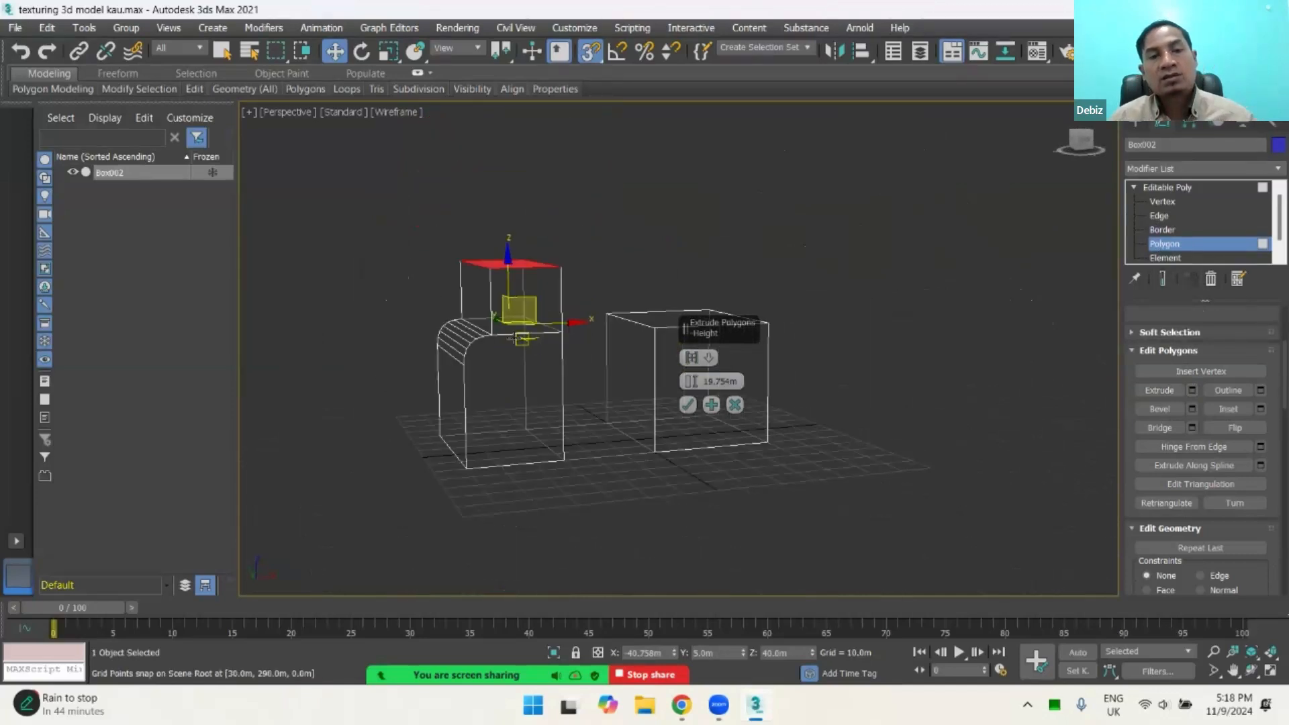
{"action": "middle_click_drag", "start_coordinate": [523, 337], "coordinate": [785, 355], "text": "alt"}
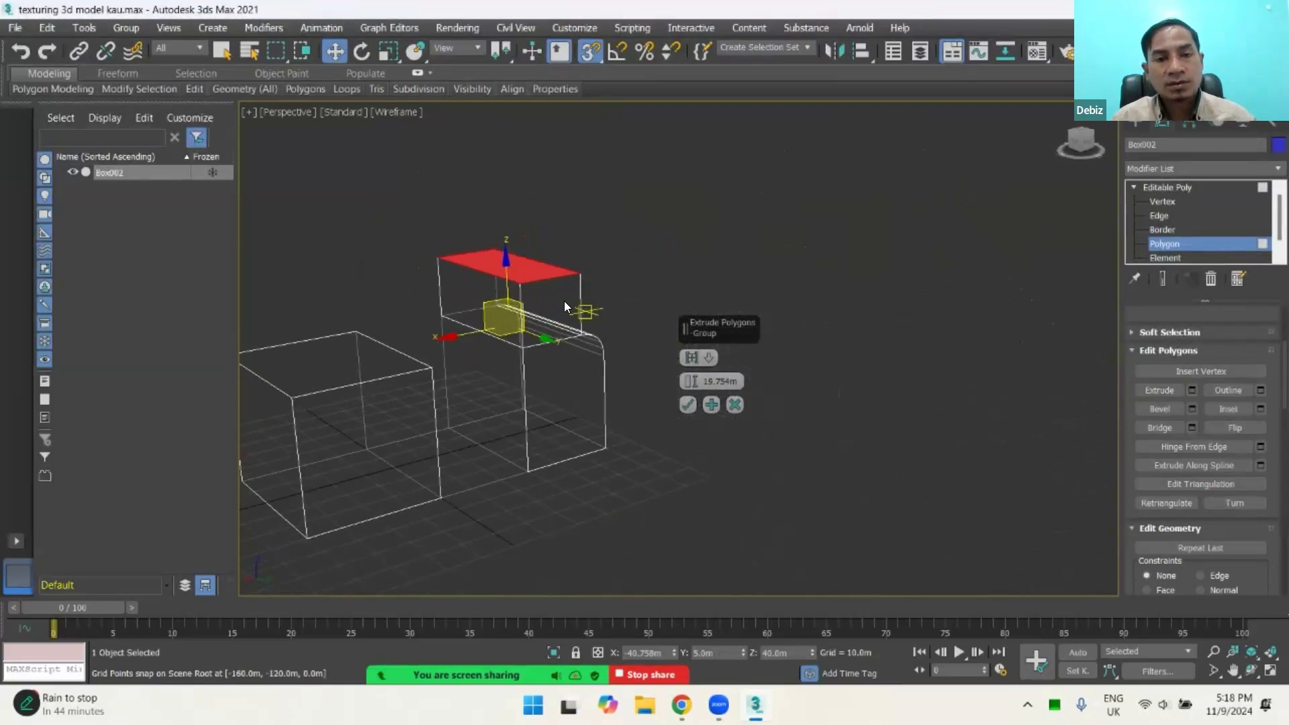
{"action": "middle_click_drag", "start_coordinate": [564, 300], "coordinate": [473, 304], "text": "alt"}
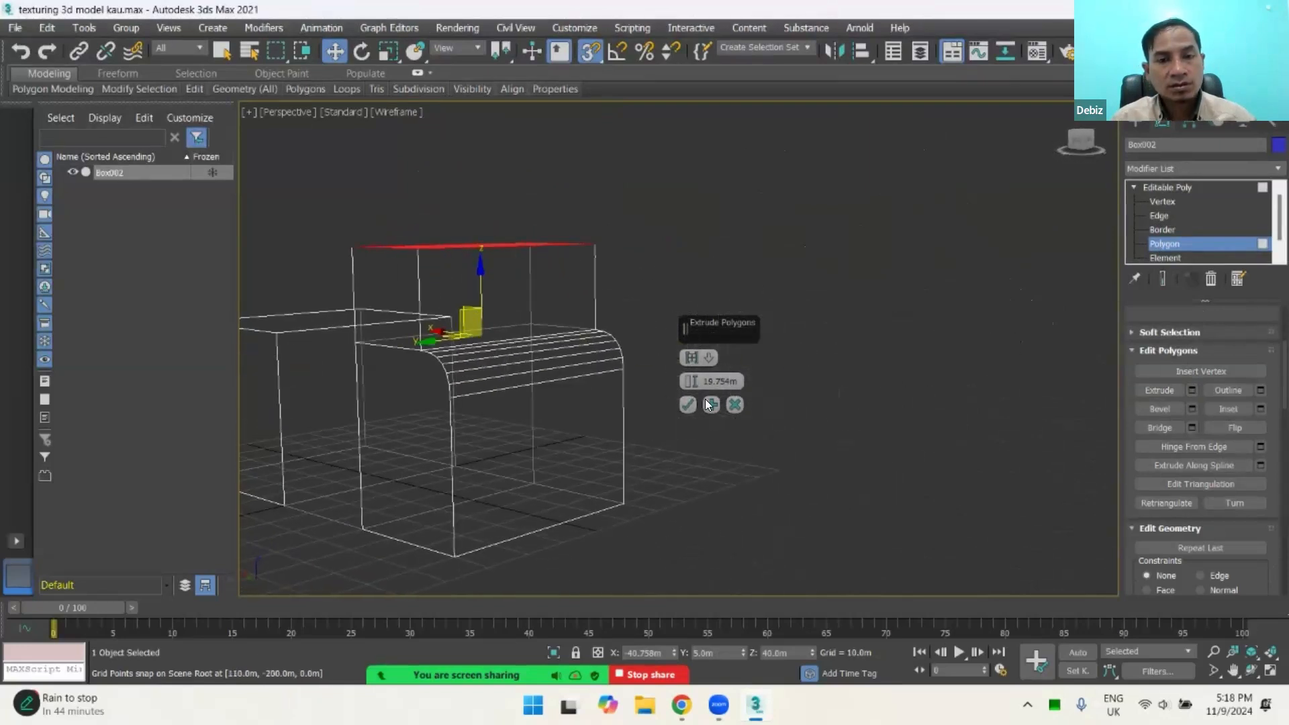
Step: Raise the extrusion height to about 44.8 m, set its type to By Polygon, and display the model shaded
{"action": "left_click_drag", "start_coordinate": [693, 307], "coordinate": [719, 267]}
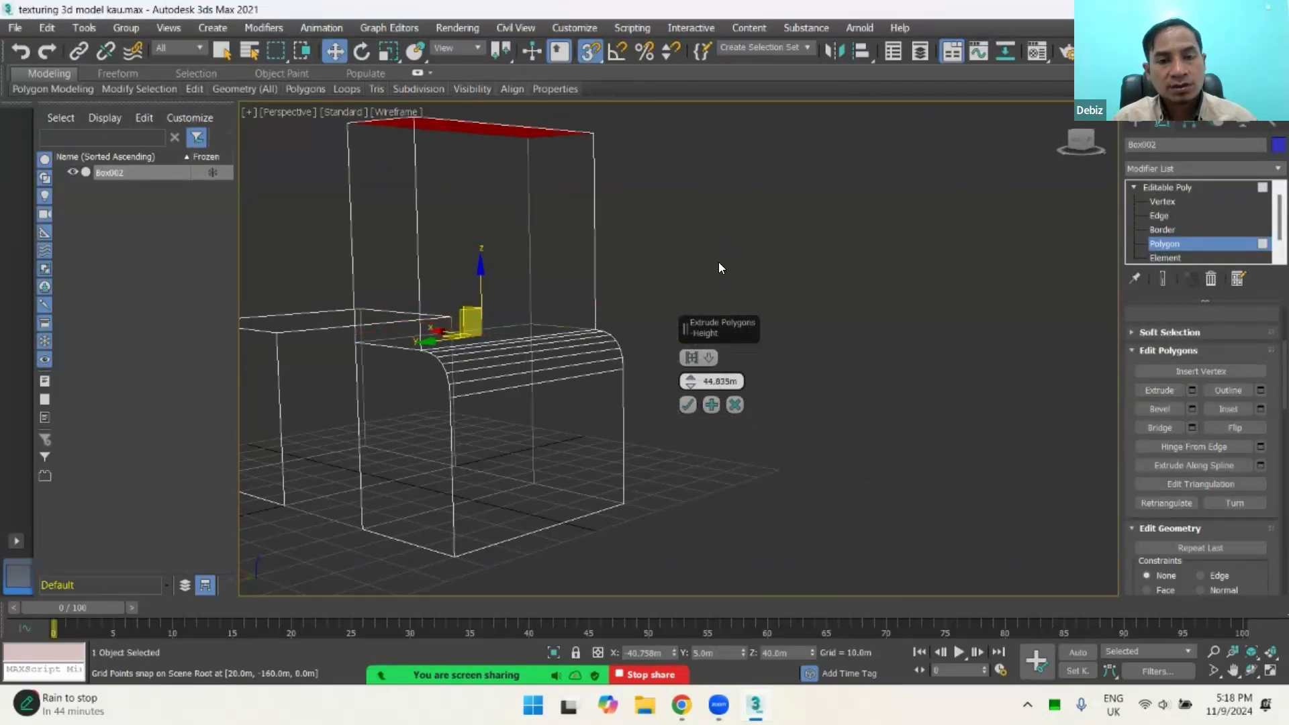
{"action": "left_click", "coordinate": [691, 355]}
{"action": "left_click", "coordinate": [691, 360]}
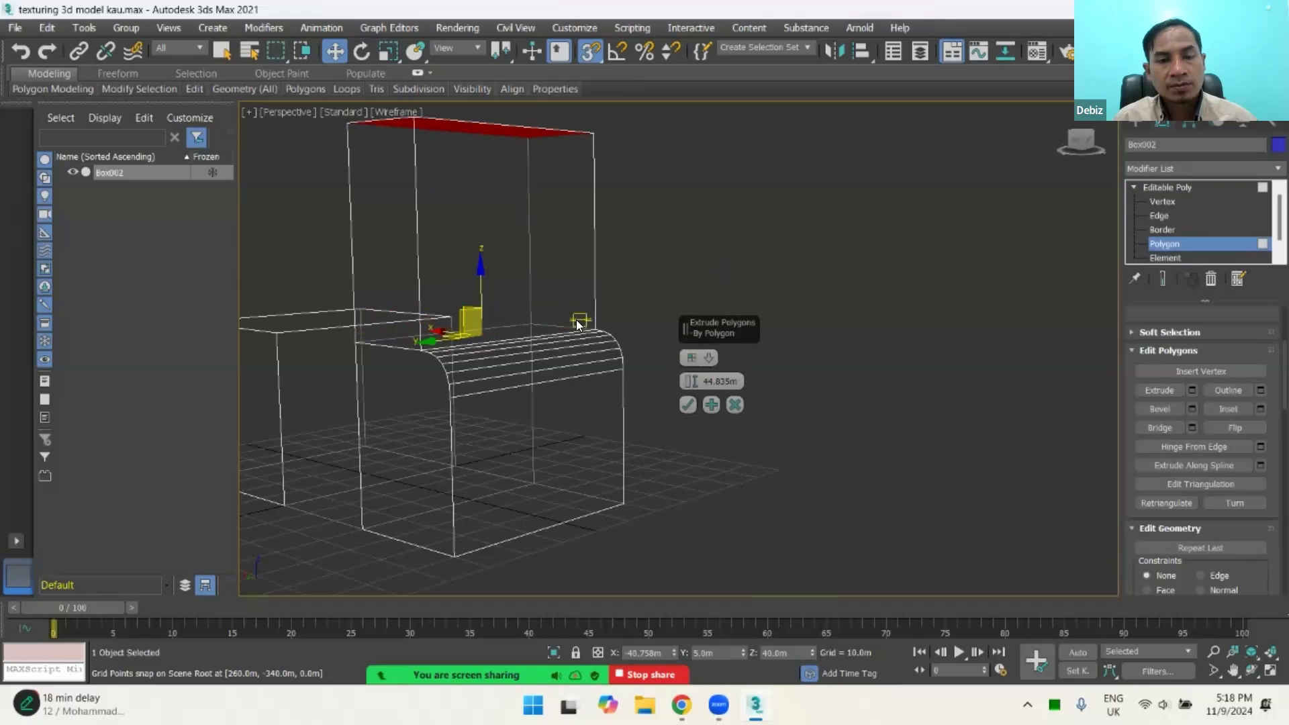
{"action": "middle_click_drag", "start_coordinate": [605, 366], "coordinate": [601, 367], "text": "alt"}
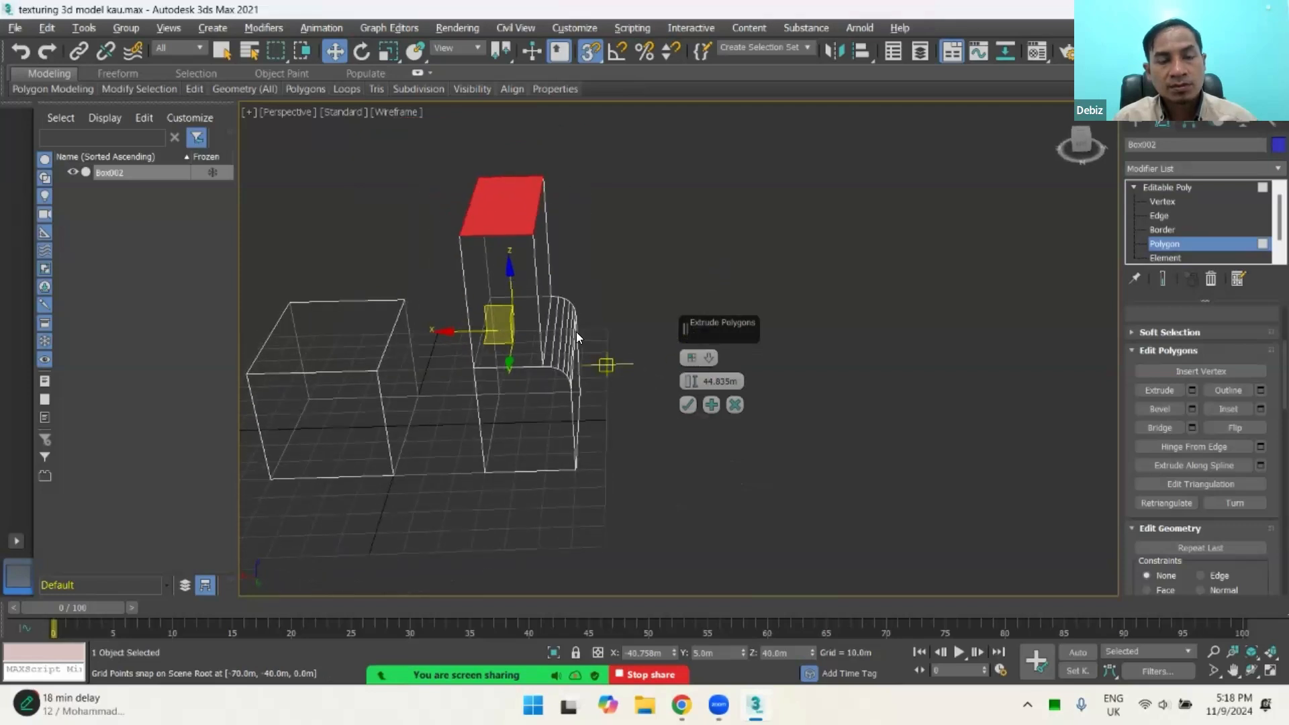
{"action": "scroll", "coordinate": [561, 299], "scroll_direction": "up", "scroll_amount": 2}
{"action": "scroll", "coordinate": [561, 306], "scroll_direction": "down", "scroll_amount": 2}
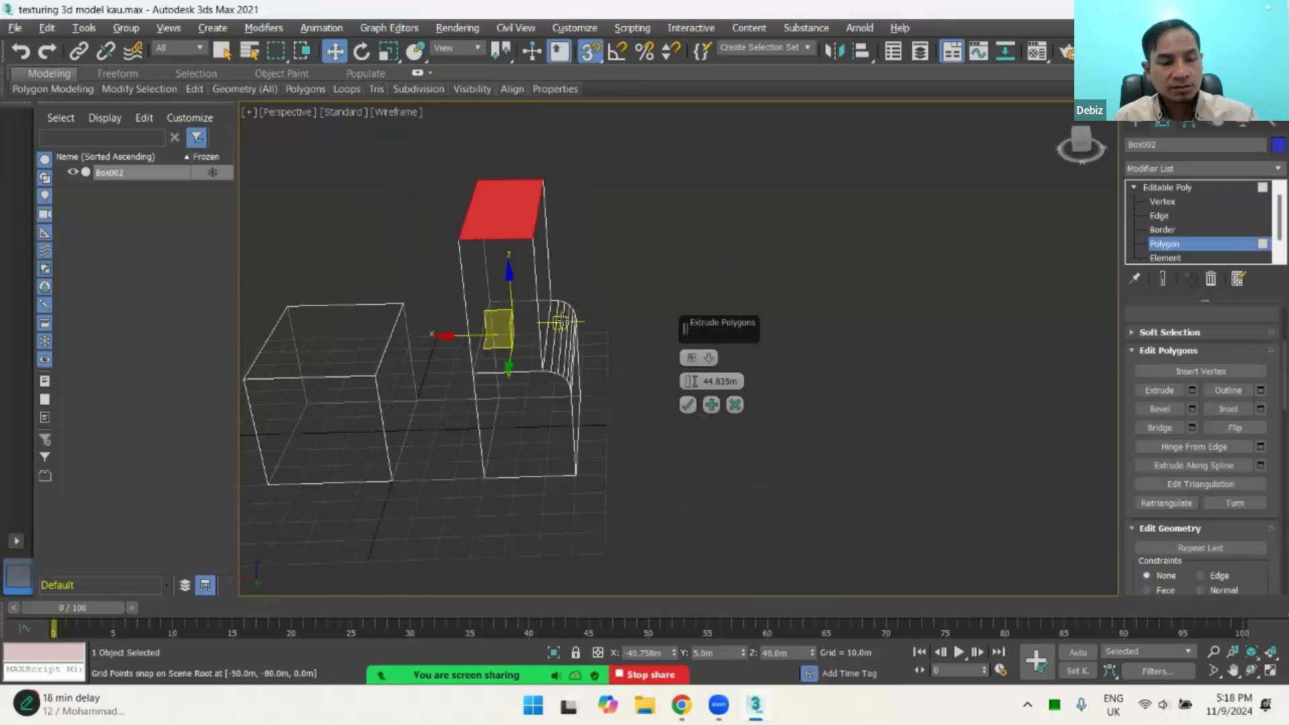
{"action": "key", "text": "F3"}
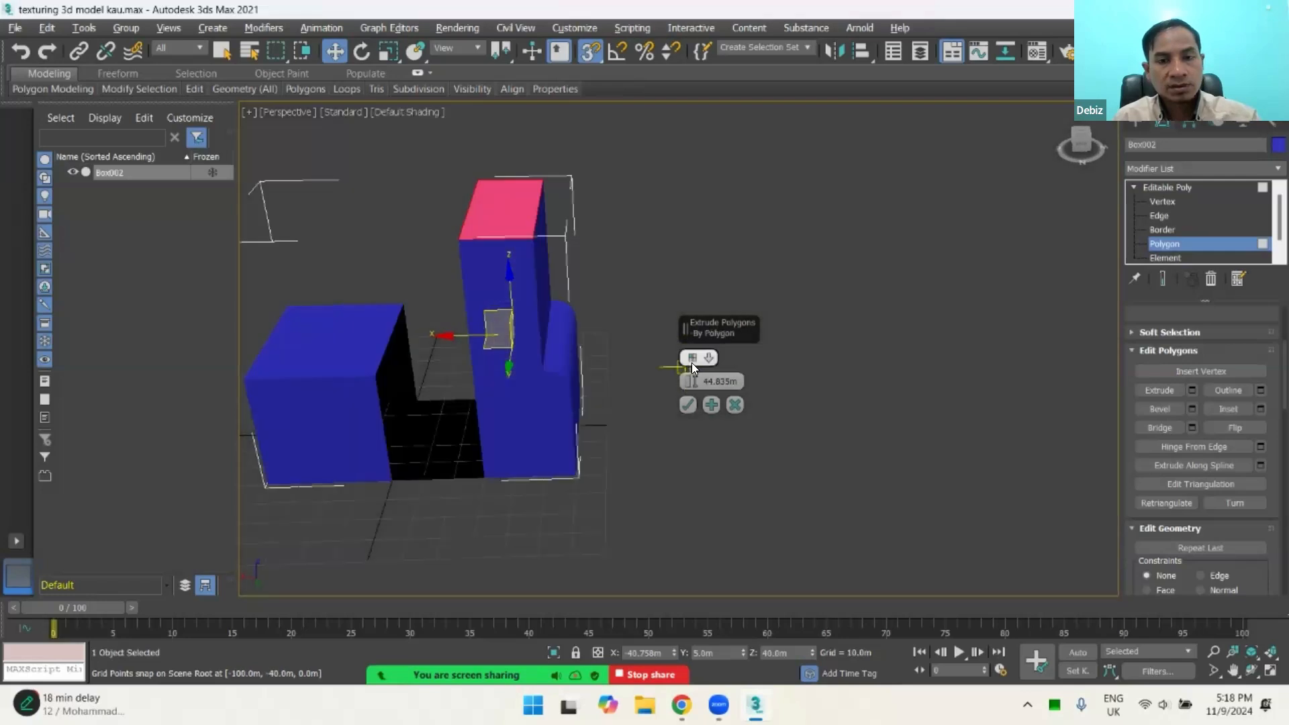
Step: Set the top polygon's extrusion height to about 24.95 m and apply it
{"action": "left_click_drag", "start_coordinate": [689, 382], "coordinate": [709, 499]}
{"action": "left_click_drag", "start_coordinate": [713, 503], "coordinate": [713, 485]}
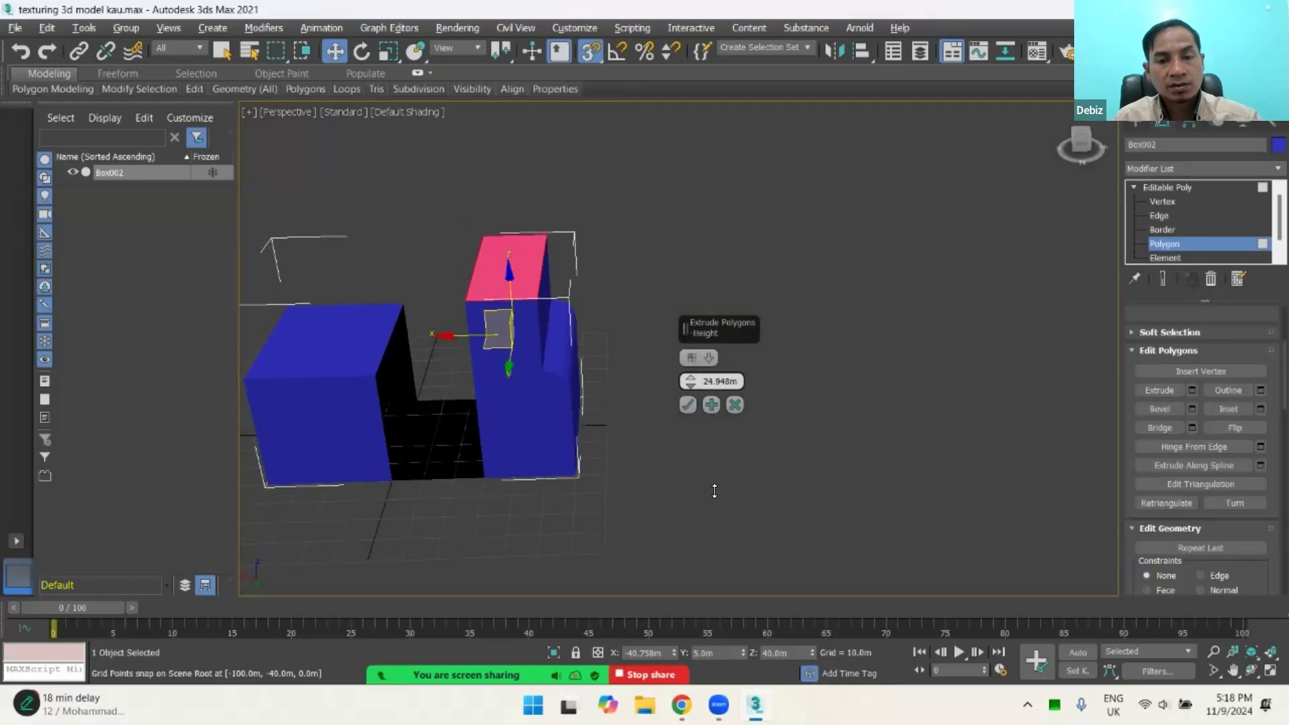
{"action": "left_click", "coordinate": [688, 404]}
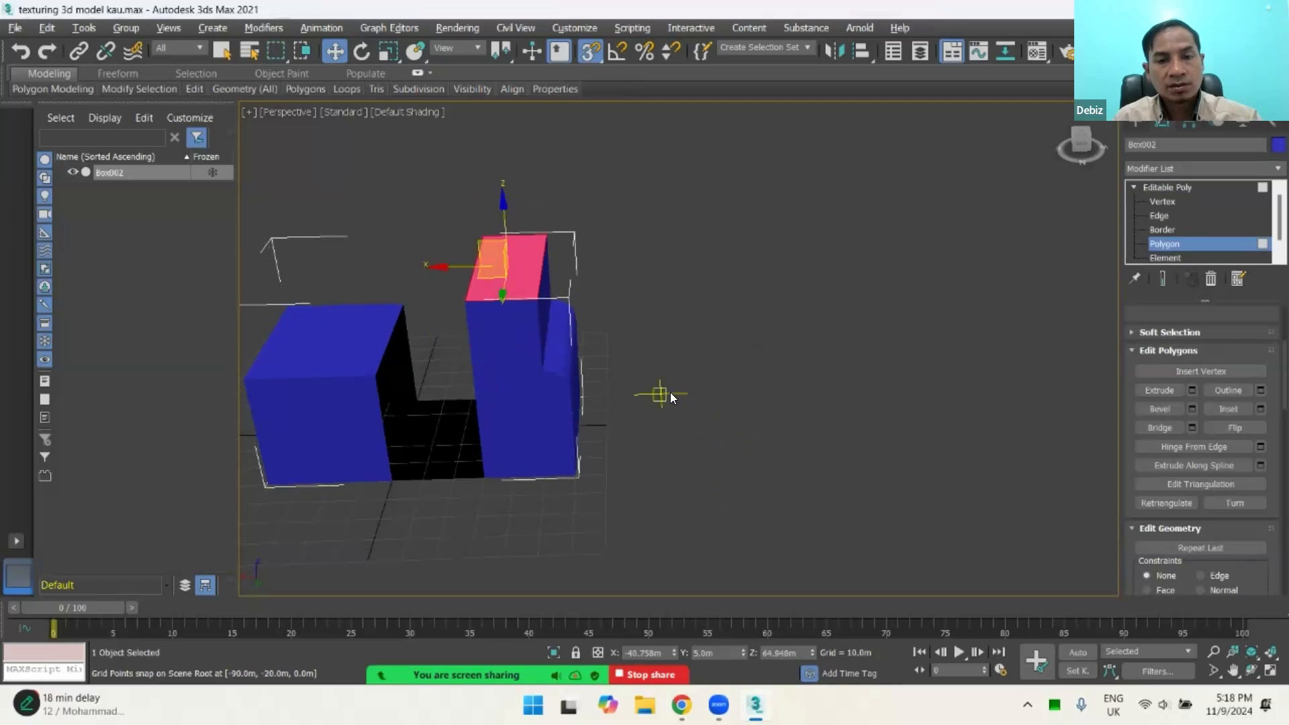
Step: Display edged faces on the shaded model to compare the rounded chamfer with and without its segment edges
{"action": "key", "text": "F4"}
{"action": "scroll", "coordinate": [558, 350], "scroll_direction": "up", "scroll_amount": 2}
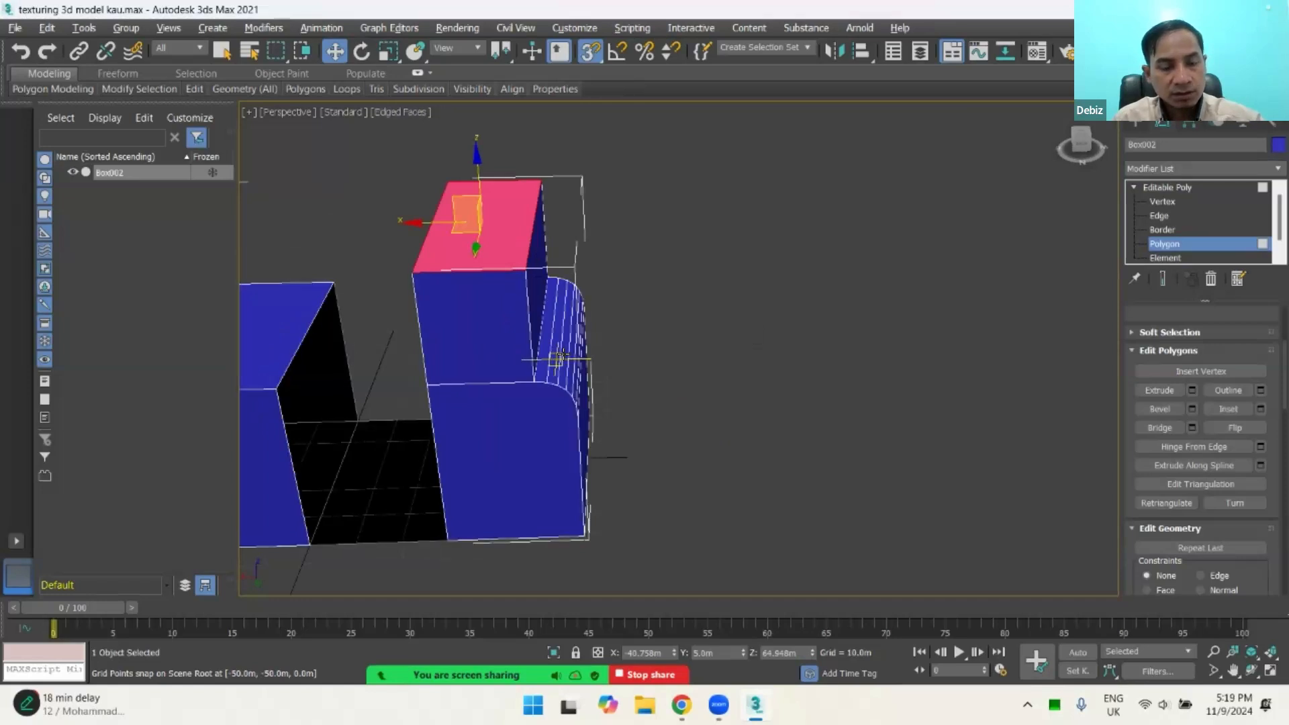
{"action": "middle_click_drag", "start_coordinate": [635, 374], "coordinate": [694, 394], "text": "alt"}
{"action": "key", "text": "F4"}
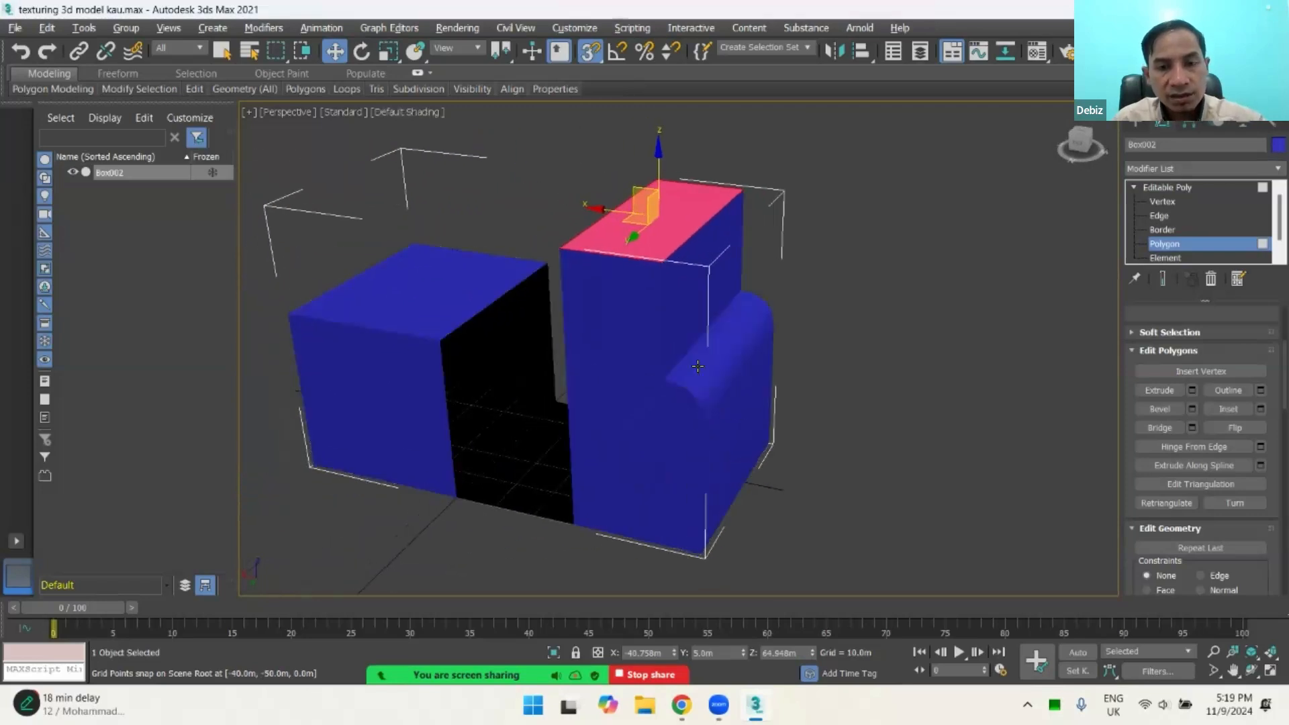
{"action": "key", "text": "F4"}
{"action": "key", "text": "F4"}
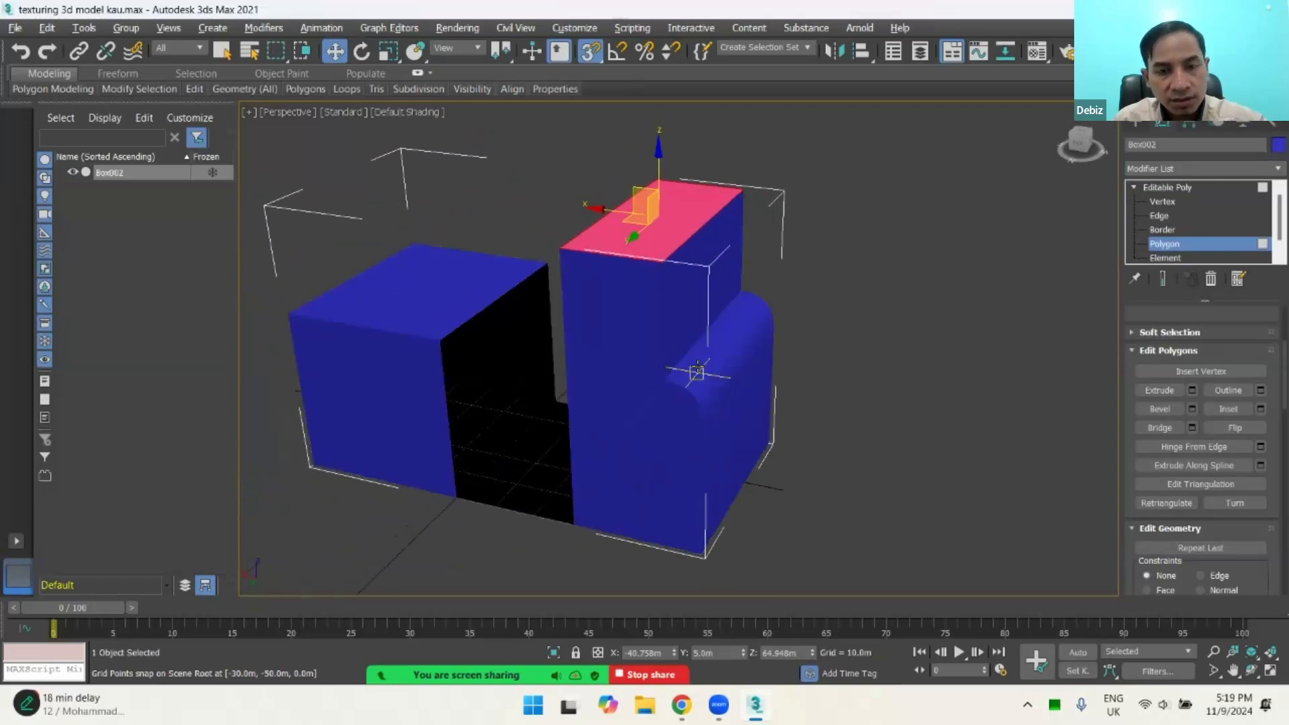
{"action": "key", "text": "F4"}
{"action": "key", "text": "F4"}
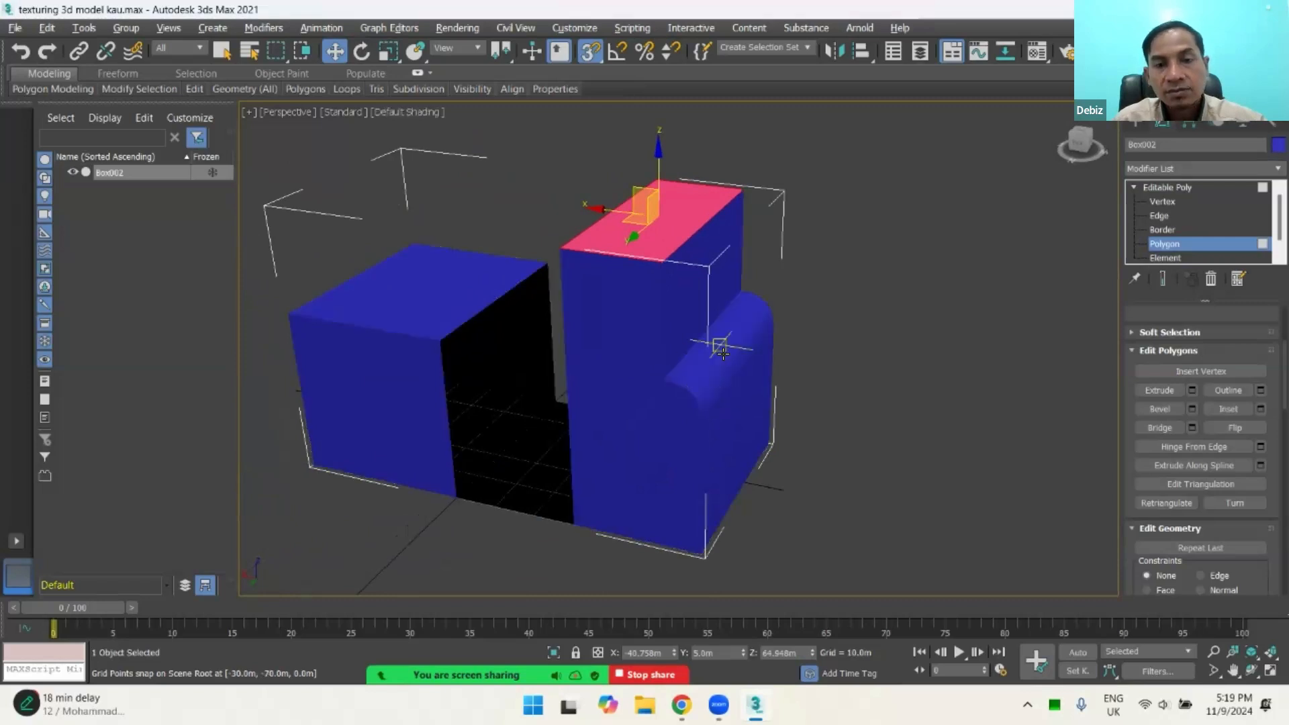
{"action": "key", "text": "F4"}
{"action": "scroll", "coordinate": [739, 347], "scroll_direction": "up", "scroll_amount": 3}
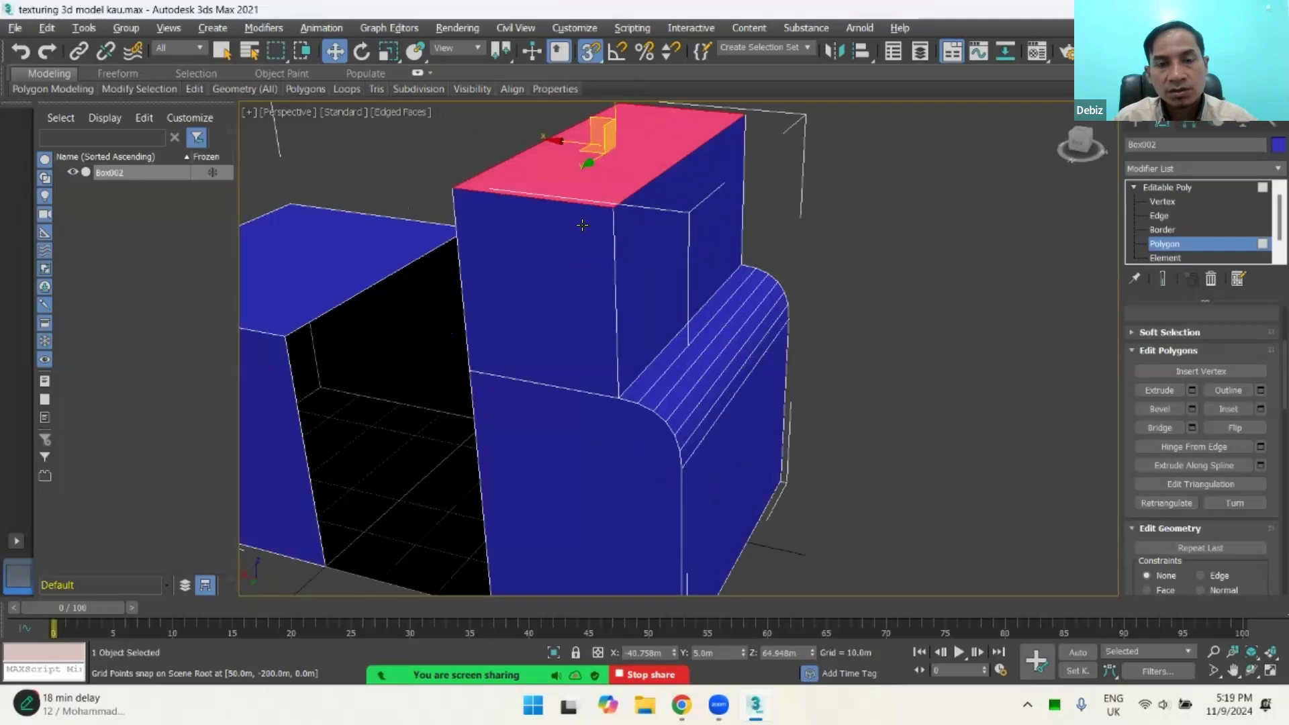
Step: Select all the narrow strip polygons that make up the rounded chamfer
{"action": "left_click", "coordinate": [679, 188]}
{"action": "left_click", "coordinate": [671, 146]}
{"action": "left_click", "coordinate": [671, 360]}
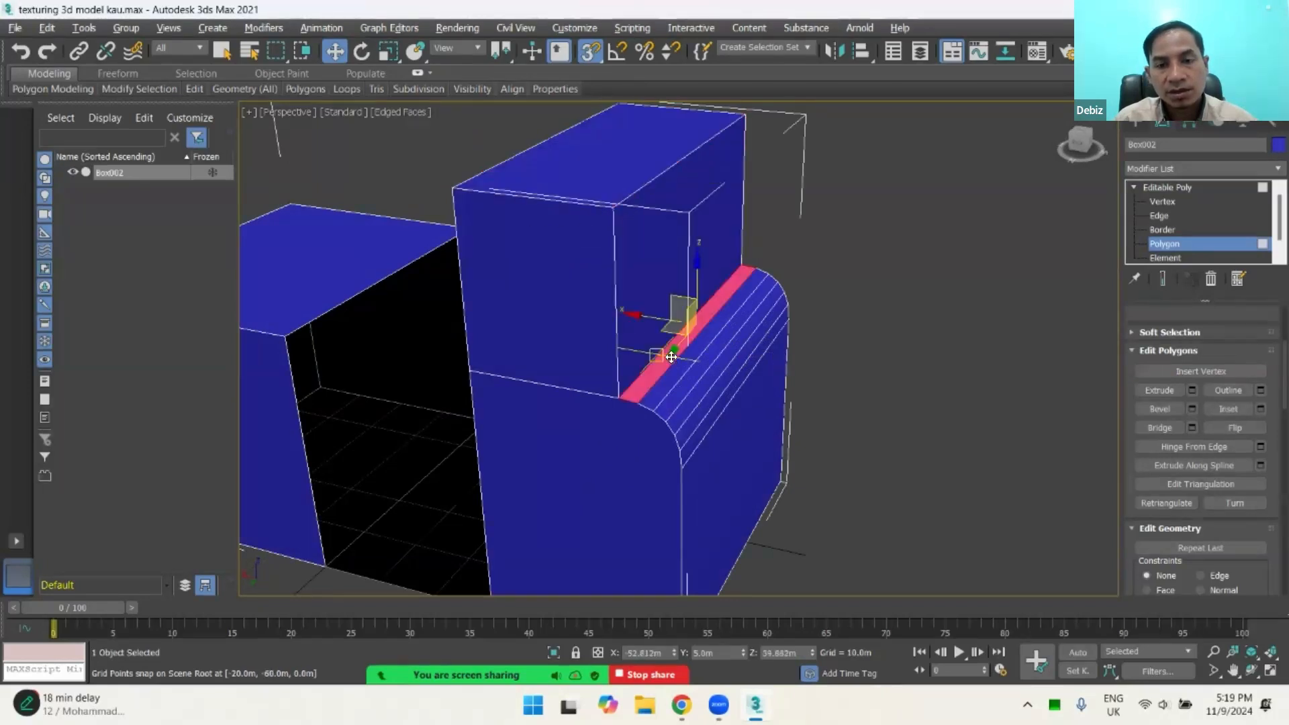
{"action": "left_click", "coordinate": [685, 361], "text": "ctrl"}
{"action": "left_click", "coordinate": [699, 376], "text": "ctrl"}
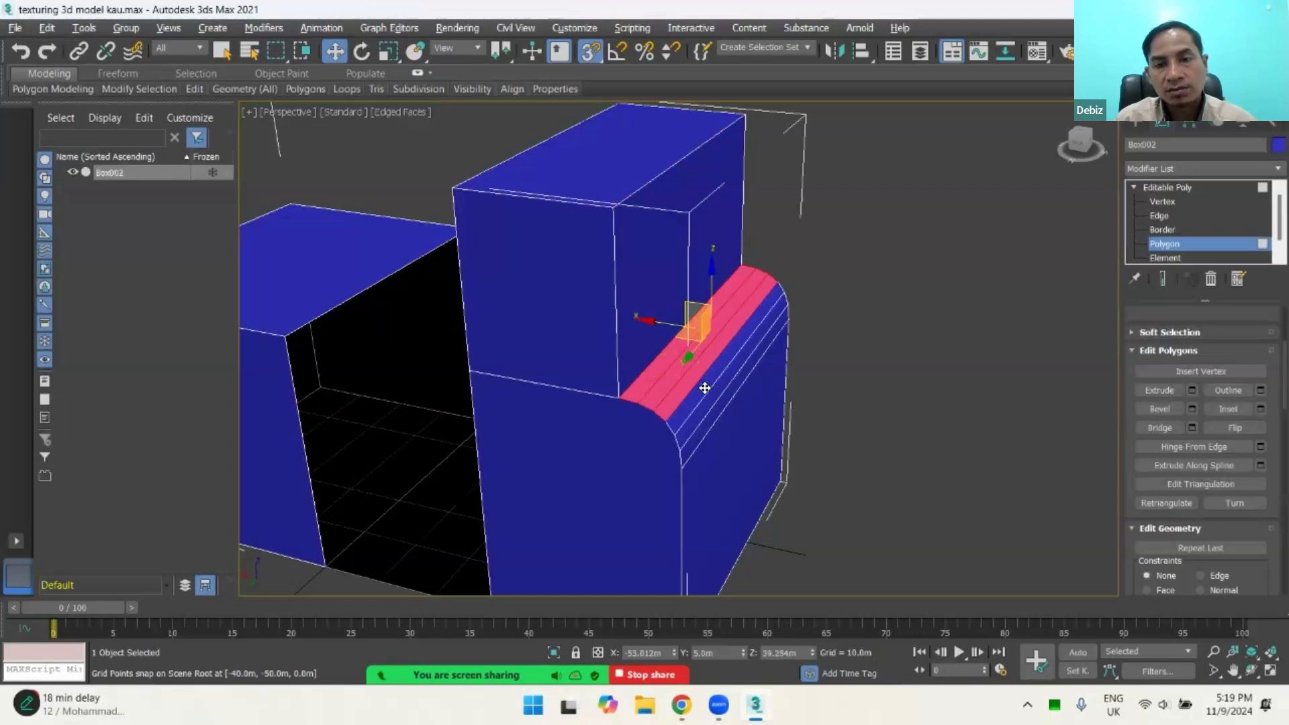
{"action": "left_click", "coordinate": [703, 396], "text": "ctrl"}
{"action": "left_click", "coordinate": [709, 408], "text": "ctrl"}
{"action": "left_click", "coordinate": [711, 413], "text": "ctrl"}
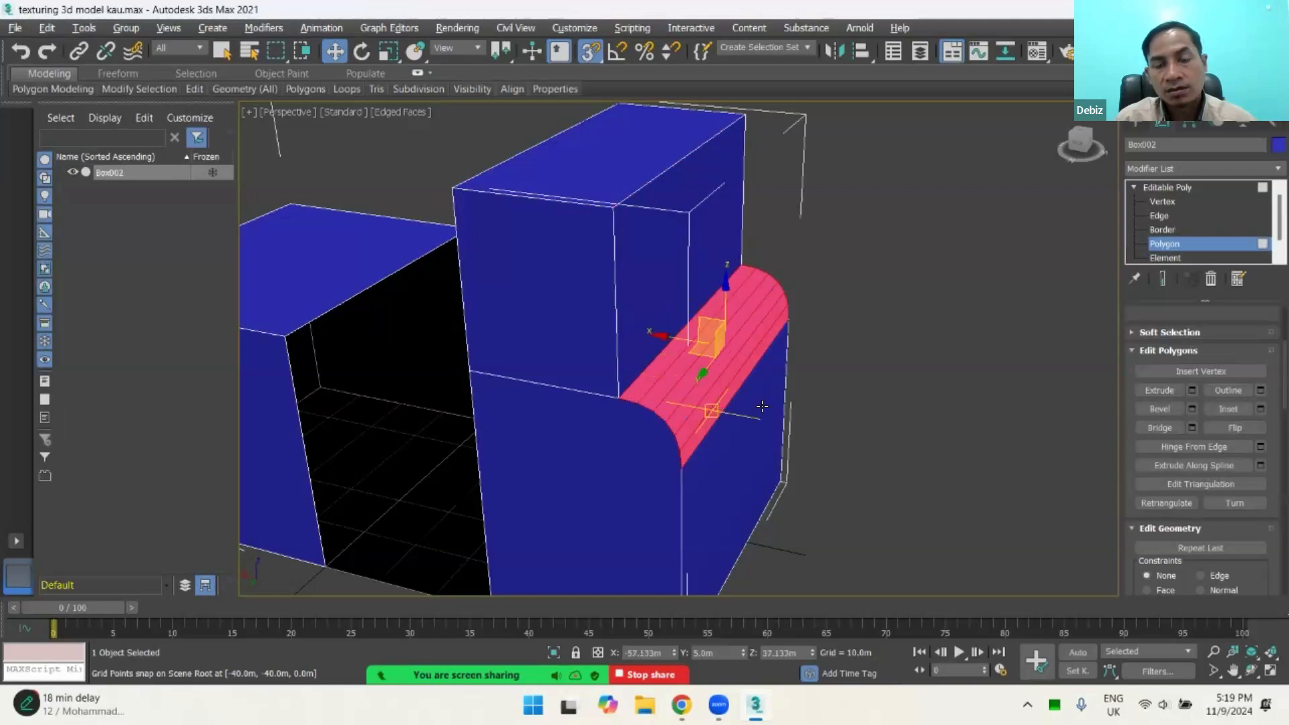
Step: Start extruding the selected chamfer strips at a height of about 24.95 m and set the extrusion type to Group
{"action": "mouse_move", "coordinate": [762, 406]}
{"action": "middle_mouse_down", "text": "alt"}
{"action": "mouse_move", "coordinate": [720, 366]}
{"action": "mouse_move", "coordinate": [764, 373]}
{"action": "mouse_move", "coordinate": [761, 386]}
{"action": "middle_mouse_up", "text": "alt"}
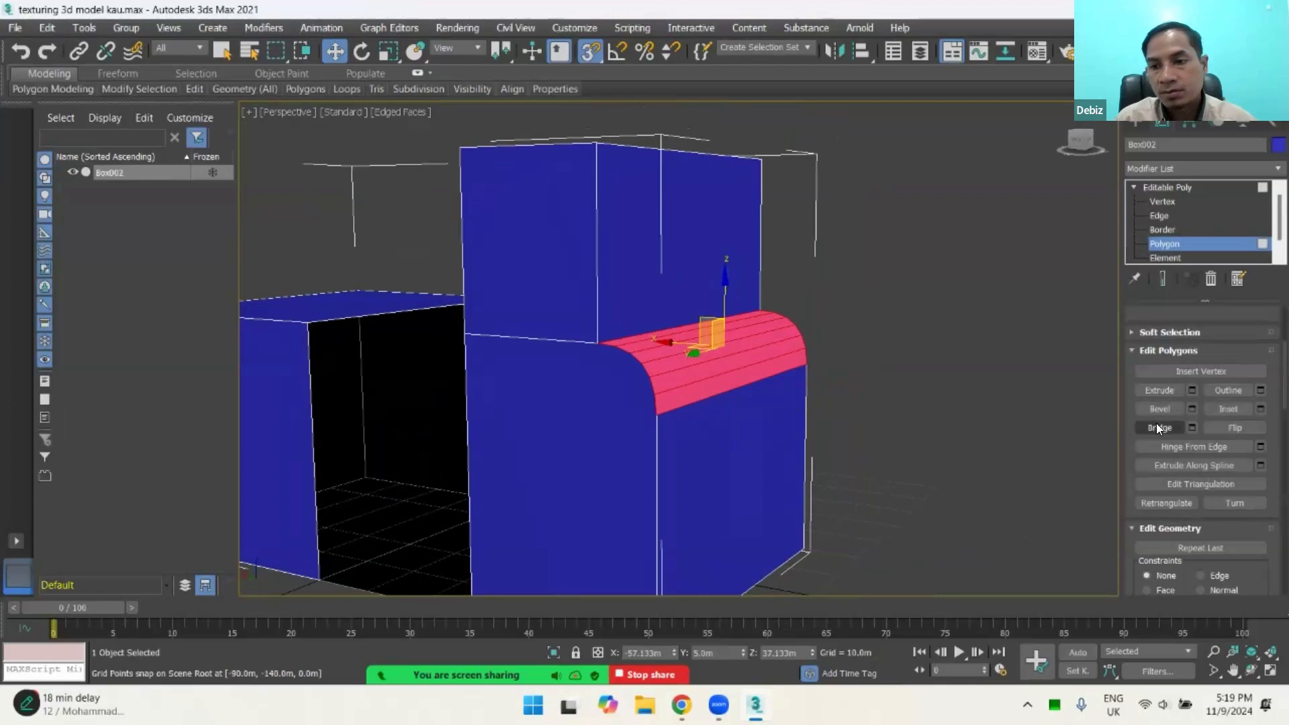
{"action": "left_click", "coordinate": [1186, 392]}
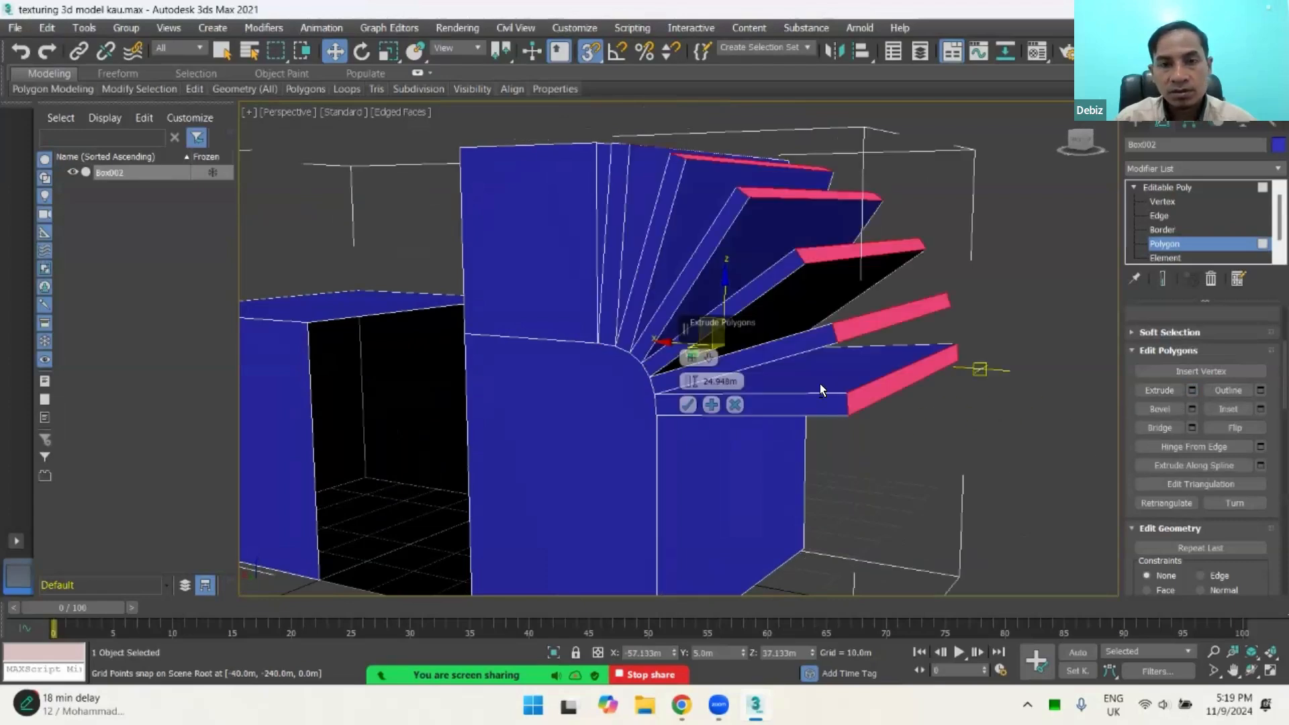
{"action": "middle_click_drag", "start_coordinate": [819, 384], "coordinate": [847, 373], "text": "alt"}
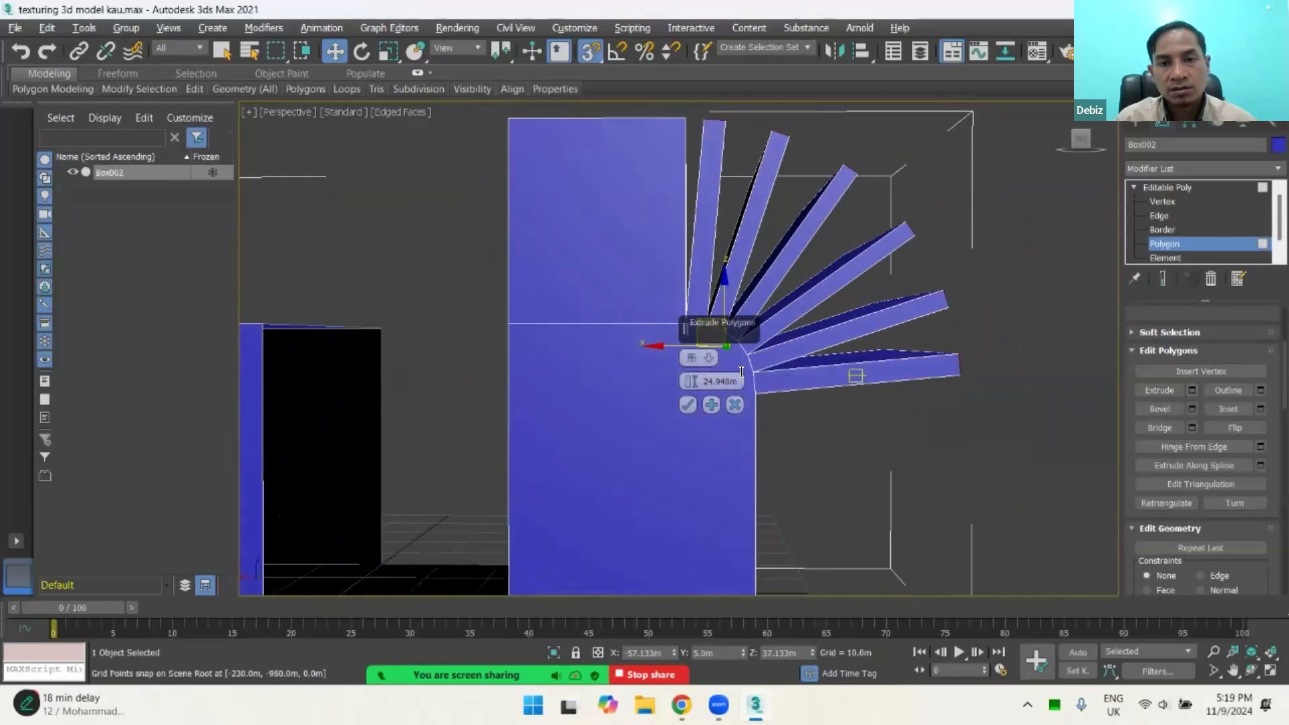
{"action": "left_click", "coordinate": [691, 356]}
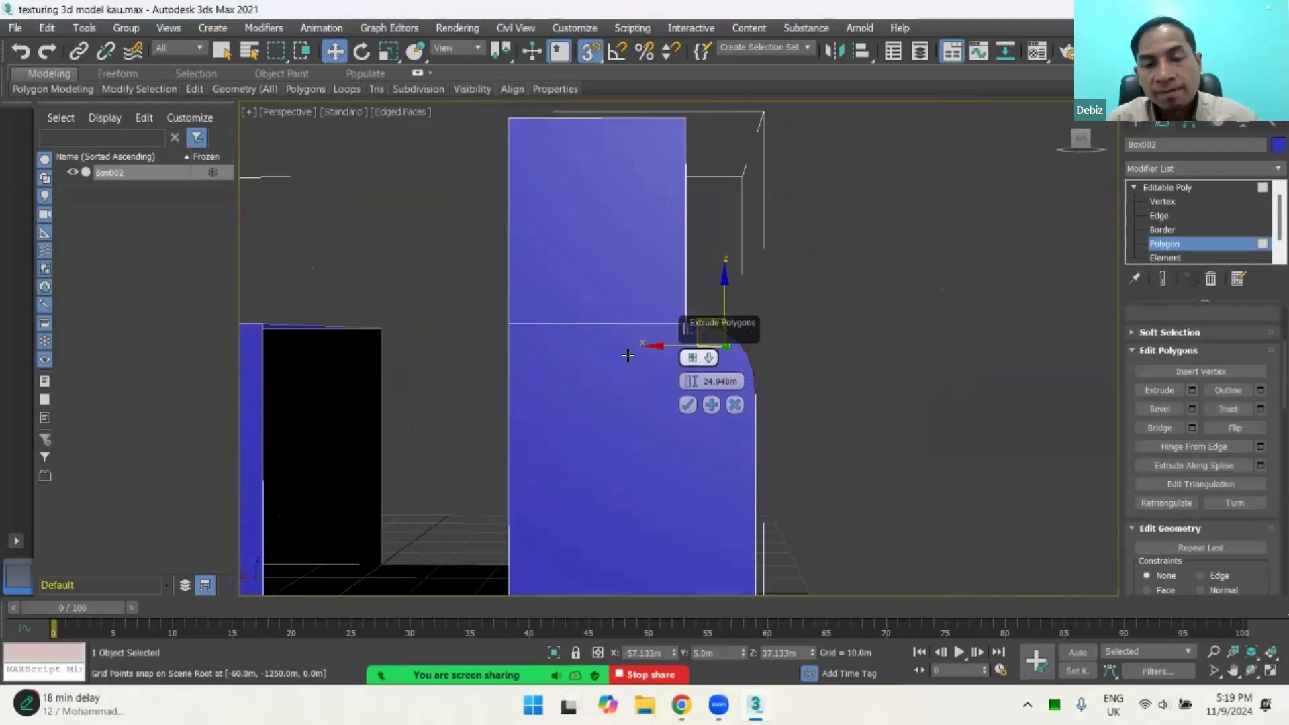
{"action": "middle_click_drag", "start_coordinate": [625, 353], "coordinate": [721, 363], "text": "alt"}
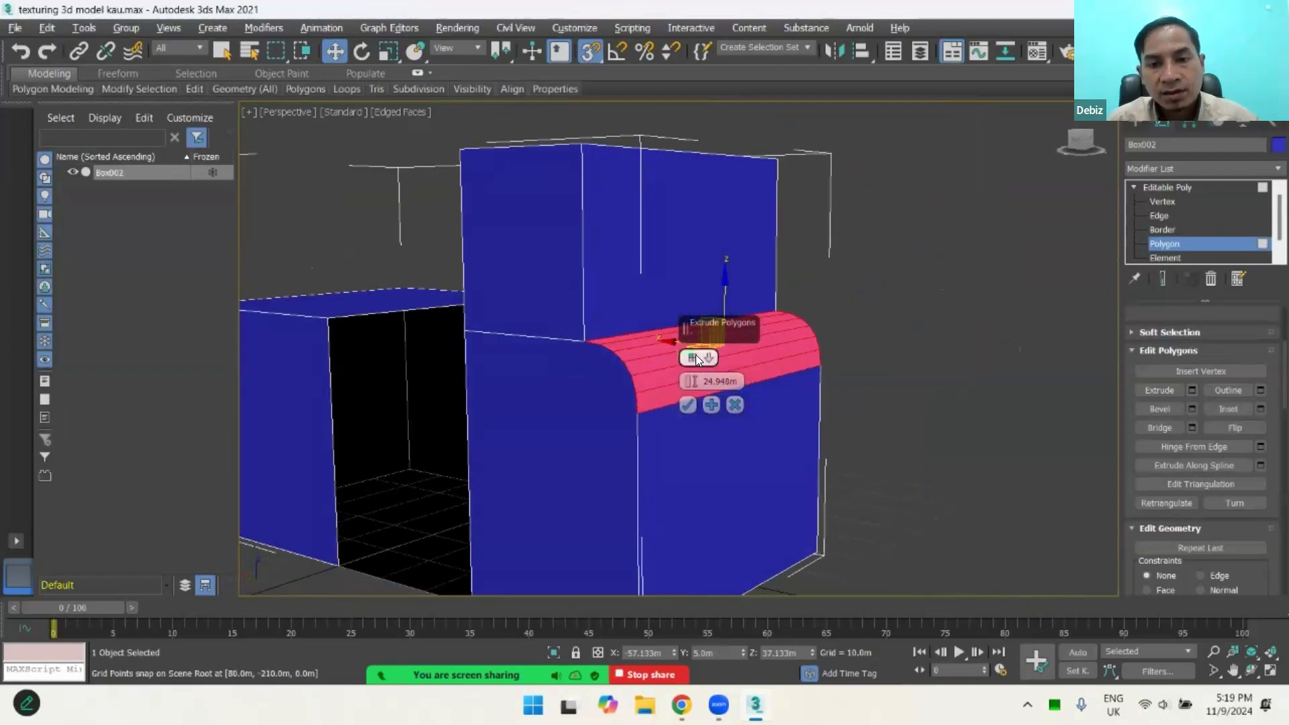
Step: Cycle the extrusion type through Local Normal, By Polygon and Group to compare how the chamfer strips extrude
{"action": "left_click", "coordinate": [695, 356]}
{"action": "left_click", "coordinate": [695, 358]}
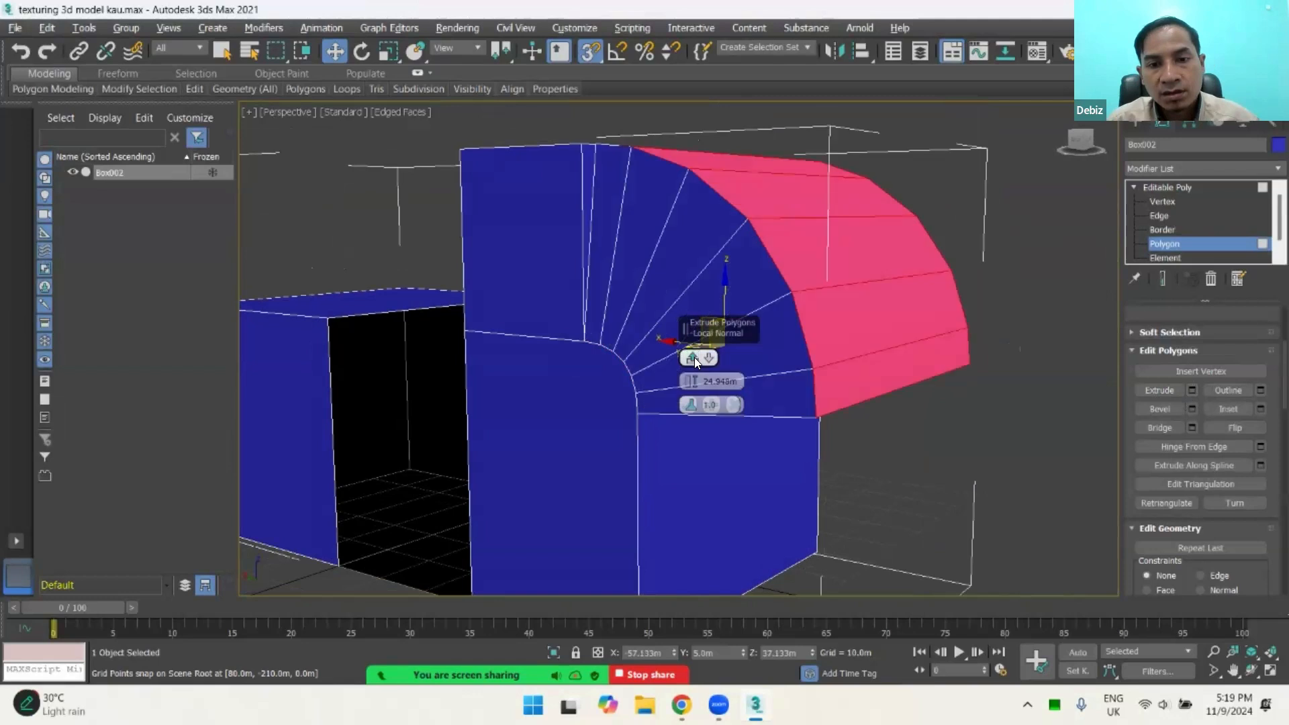
{"action": "left_click", "coordinate": [693, 358]}
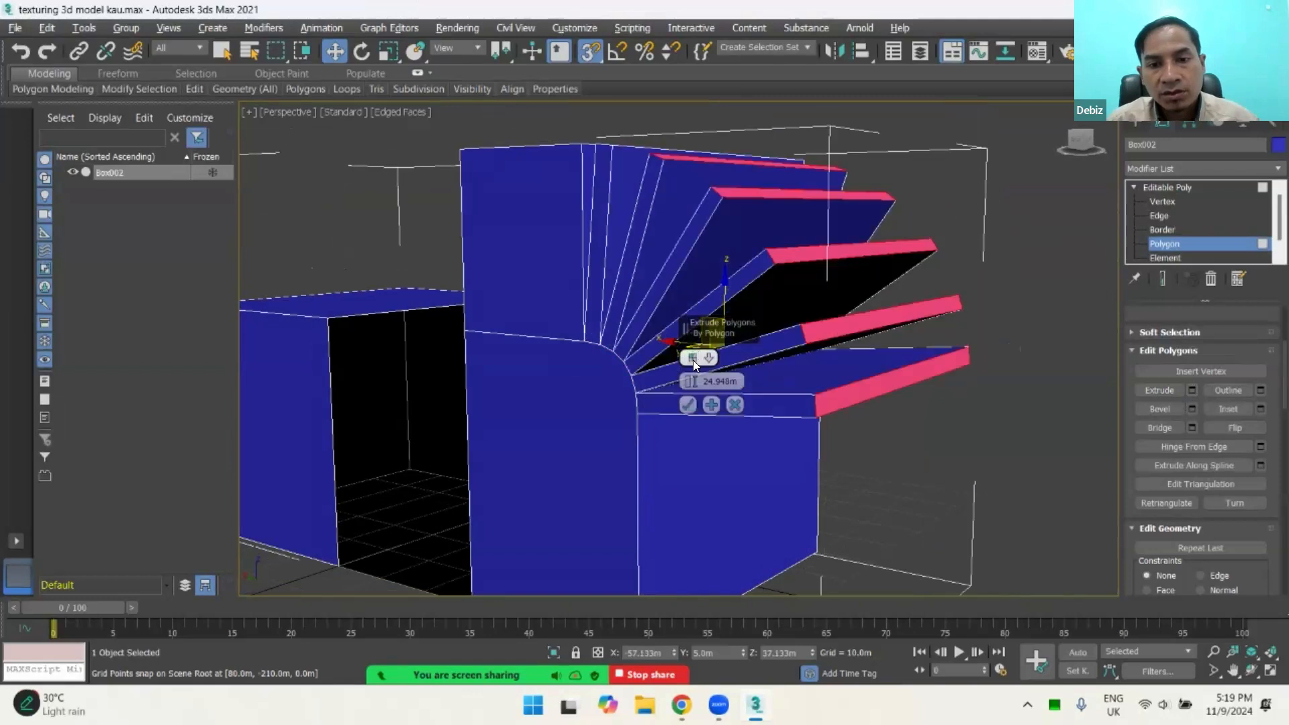
{"action": "left_click", "coordinate": [692, 359]}
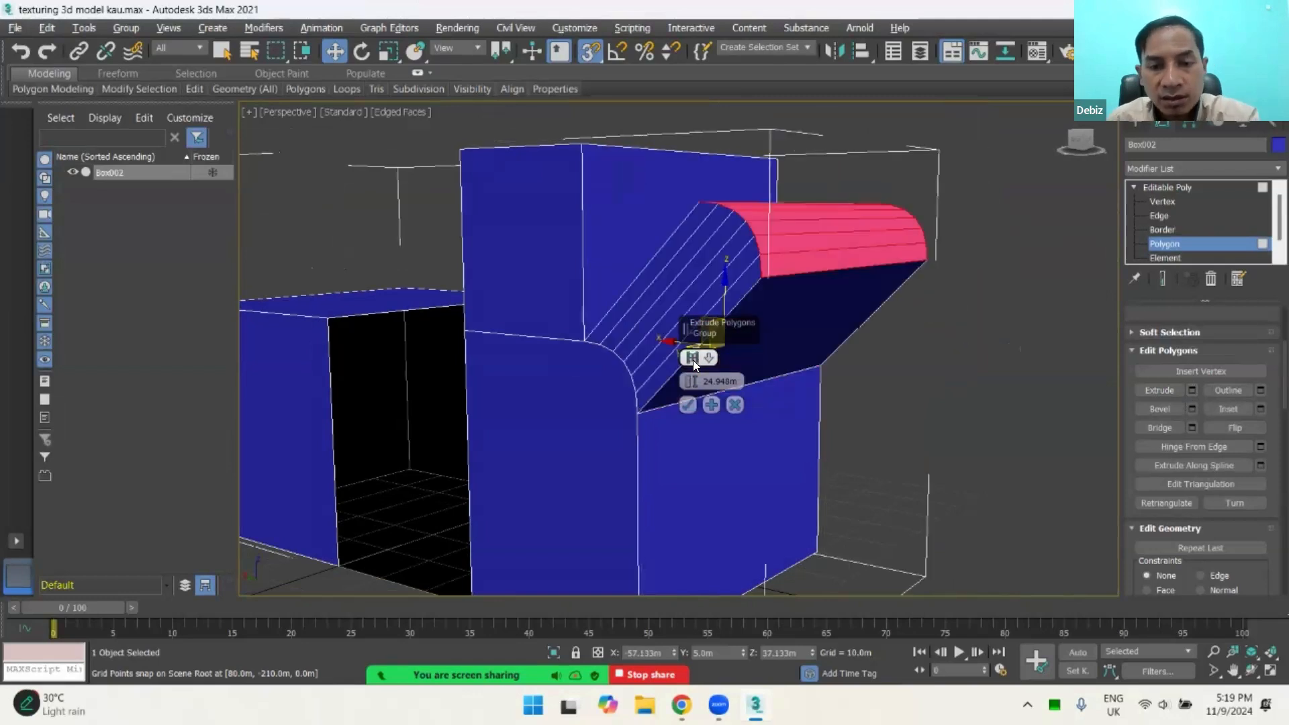
{"action": "left_click", "coordinate": [693, 359]}
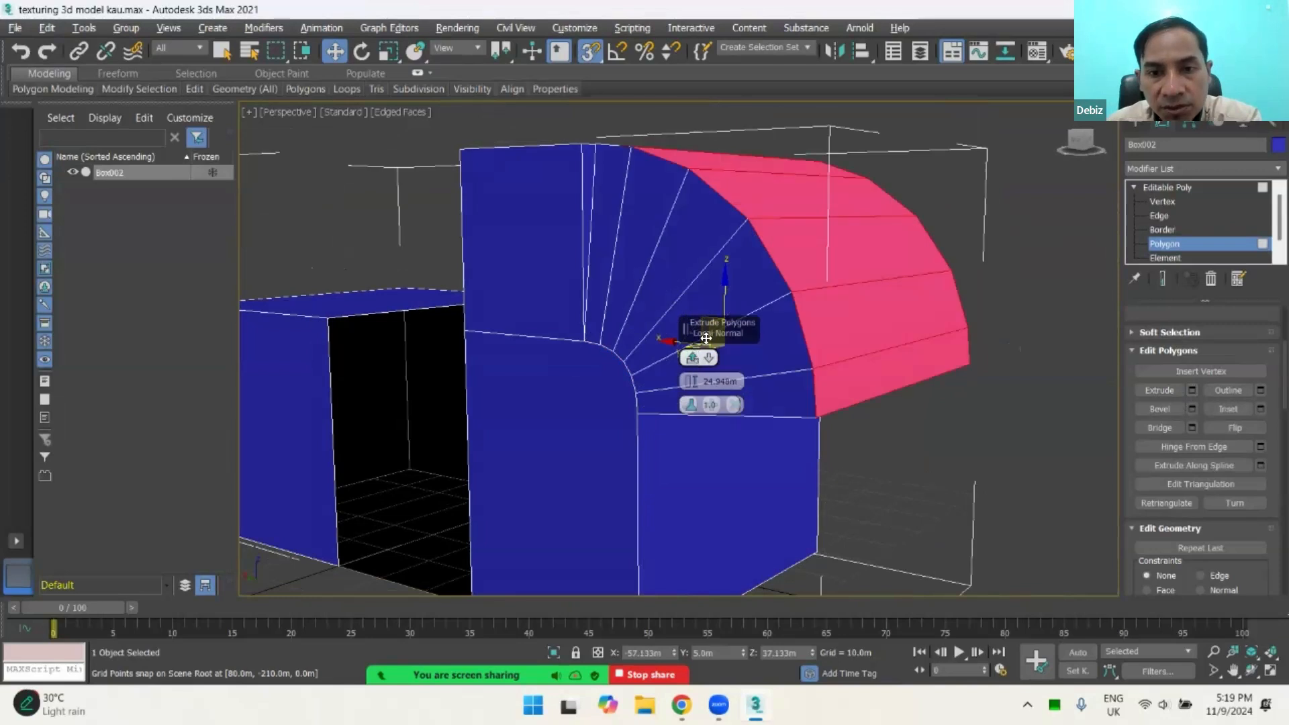
{"action": "left_click", "coordinate": [691, 362]}
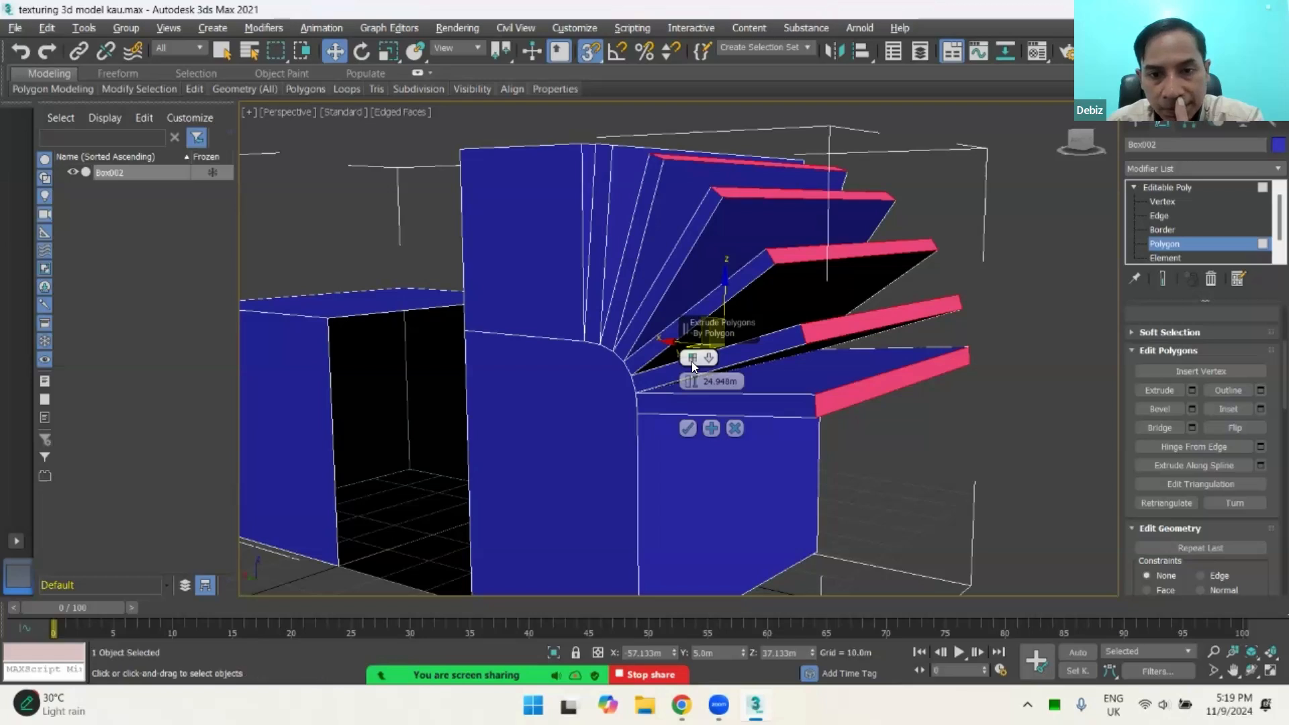
{"action": "left_click", "coordinate": [692, 360]}
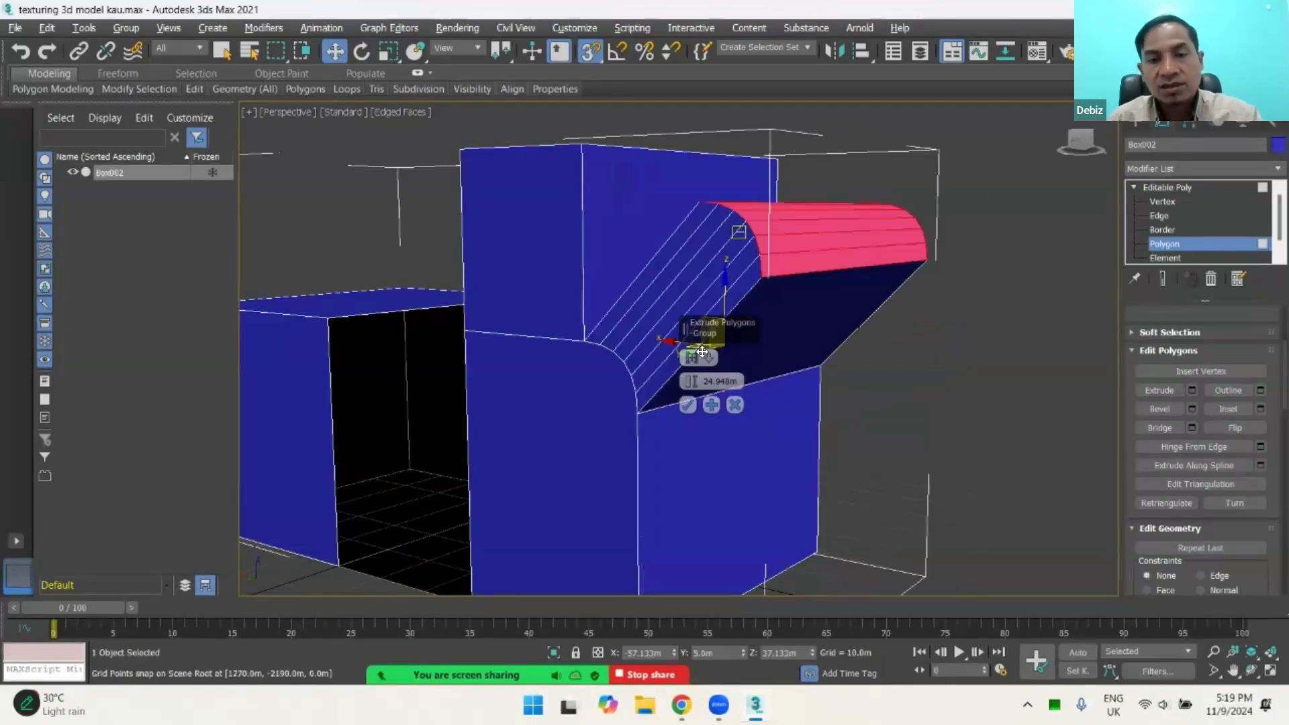
{"action": "middle_click_drag", "start_coordinate": [597, 377], "coordinate": [669, 365], "text": "alt"}
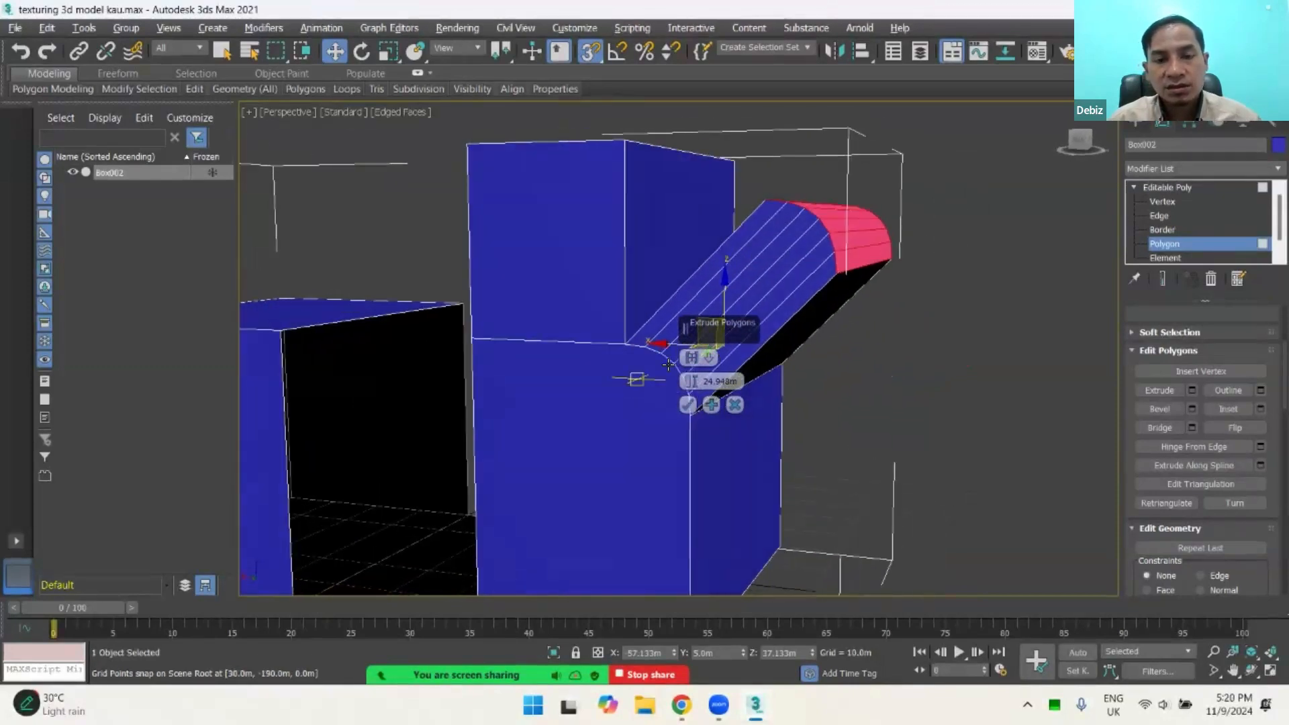
Step: Set the strips' extrusion type to Local Normal and reduce the height to about 17.85 m
{"action": "left_click", "coordinate": [691, 359]}
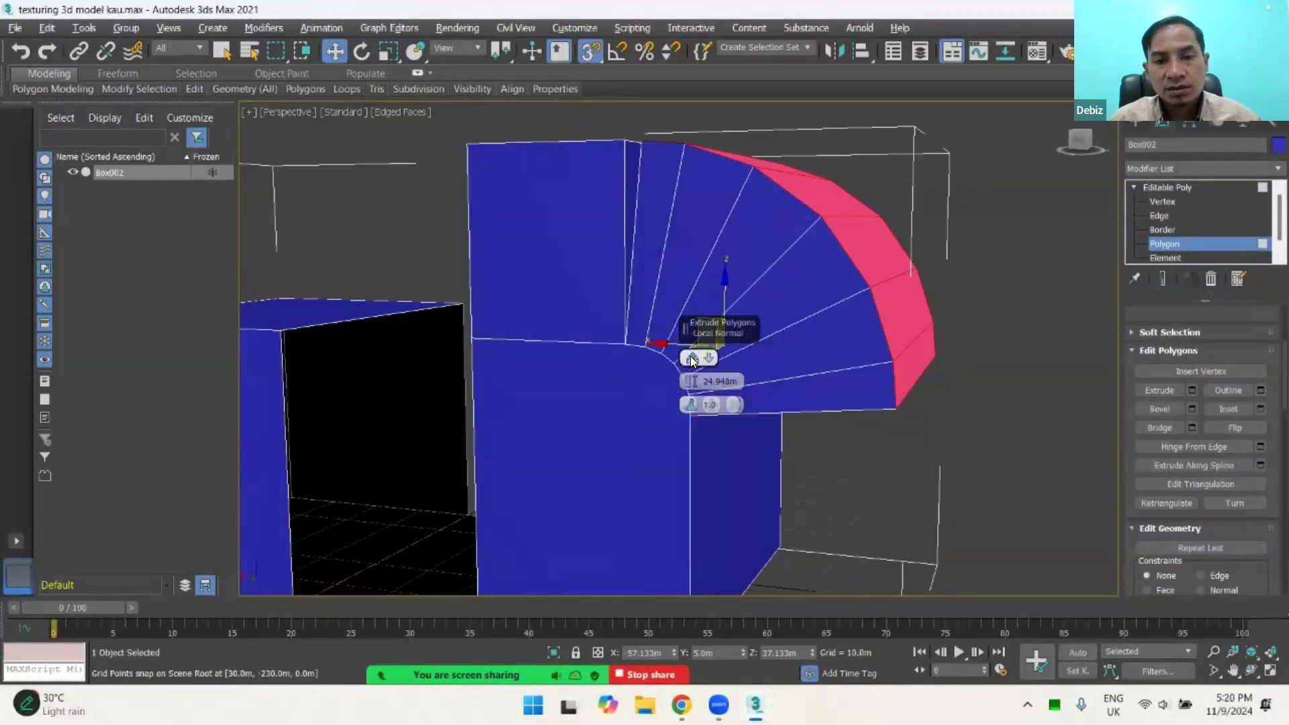
{"action": "middle_click_drag", "start_coordinate": [688, 393], "coordinate": [723, 355], "text": "alt"}
{"action": "left_click_drag", "start_coordinate": [692, 378], "coordinate": [747, 389]}
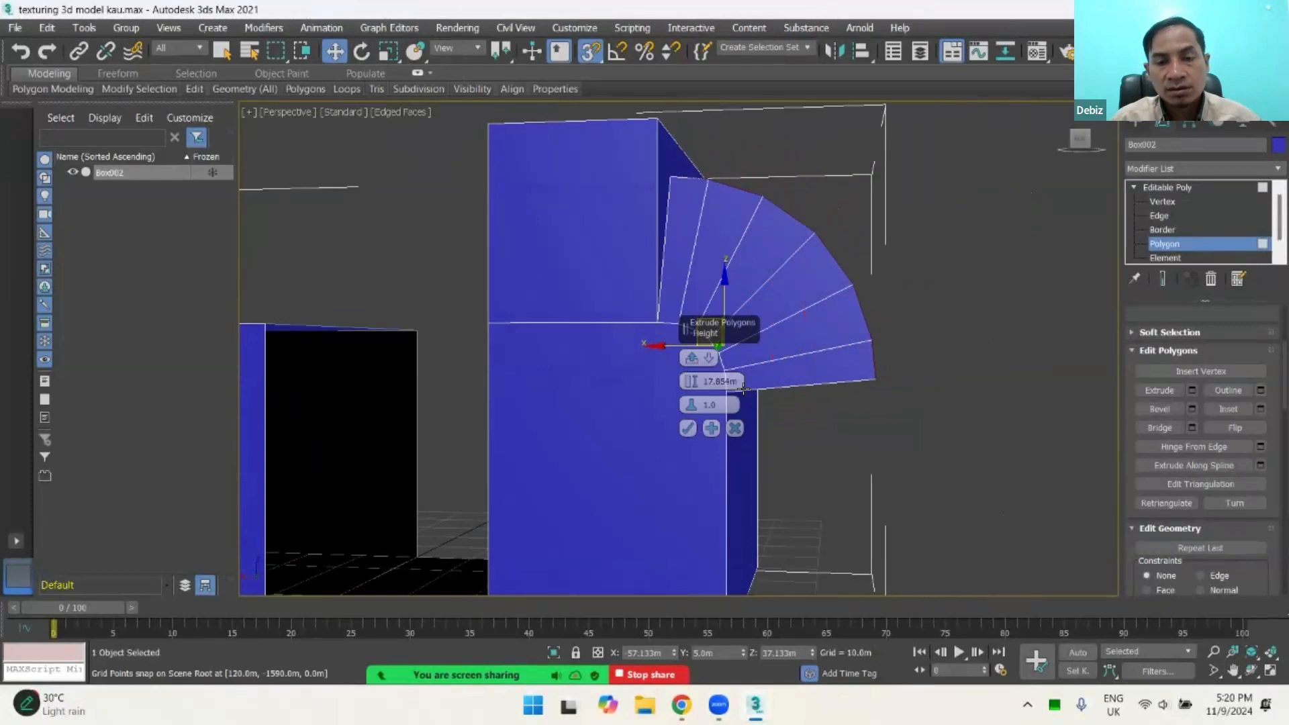
Step: Change the strips' extrusion type to By Polygon and apply the extrusion
{"action": "middle_click_drag", "start_coordinate": [747, 394], "coordinate": [777, 346], "text": "alt"}
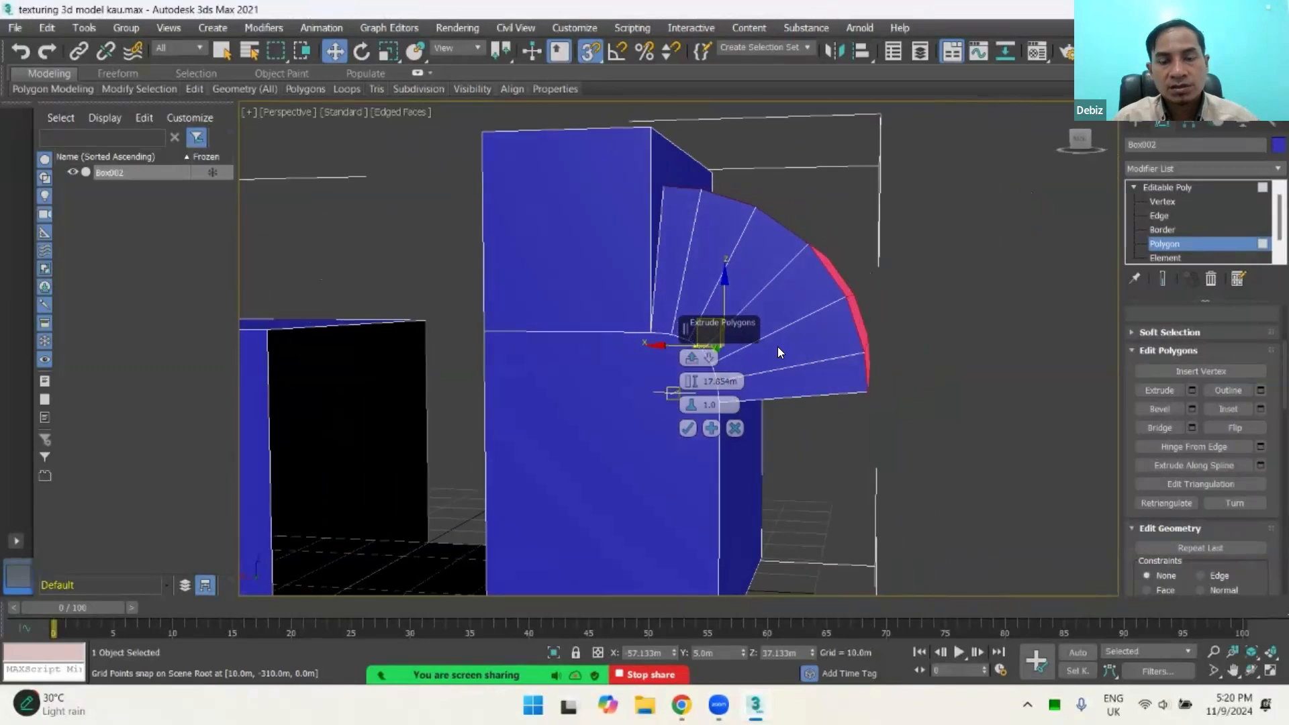
{"action": "left_click", "coordinate": [692, 363]}
{"action": "middle_click_drag", "start_coordinate": [693, 362], "coordinate": [808, 352], "text": "alt"}
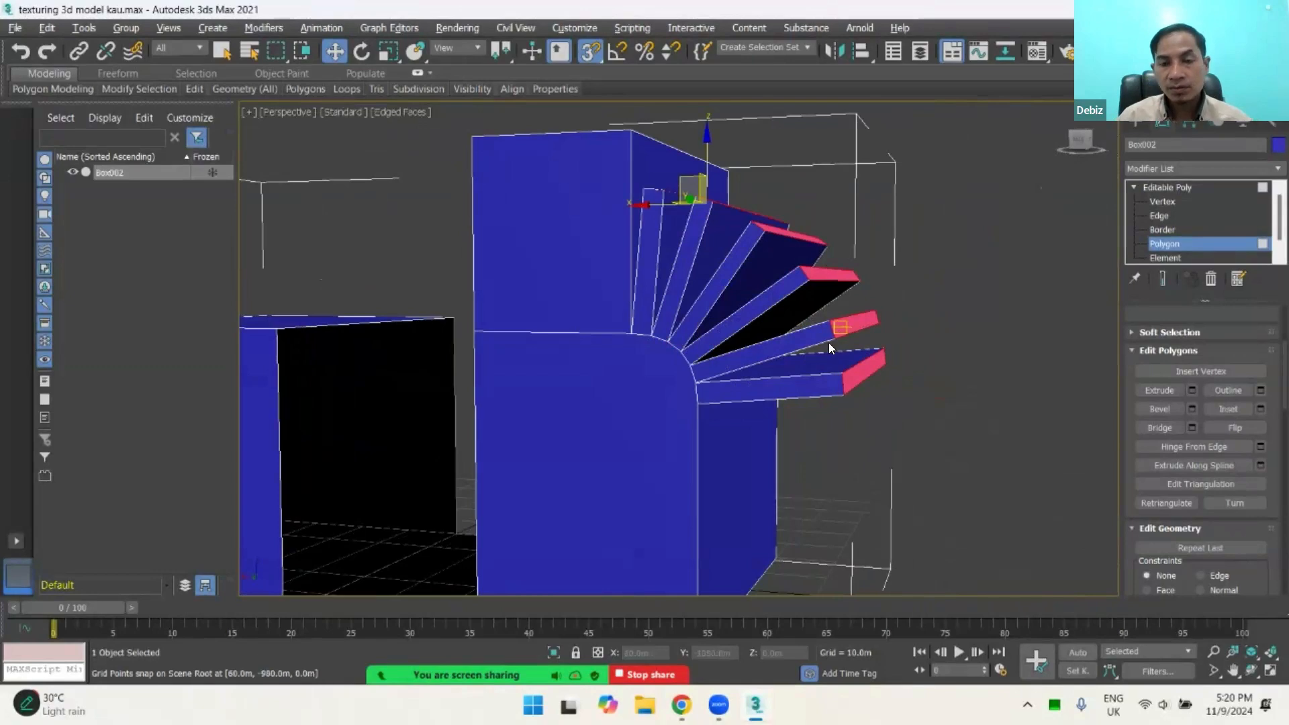
Step: Bevel the top polygon of the separate lower box upward, tapering it inward with an outline of about -9.86 m, and apply it
{"action": "middle_click_drag", "start_coordinate": [794, 340], "coordinate": [852, 346], "text": "alt"}
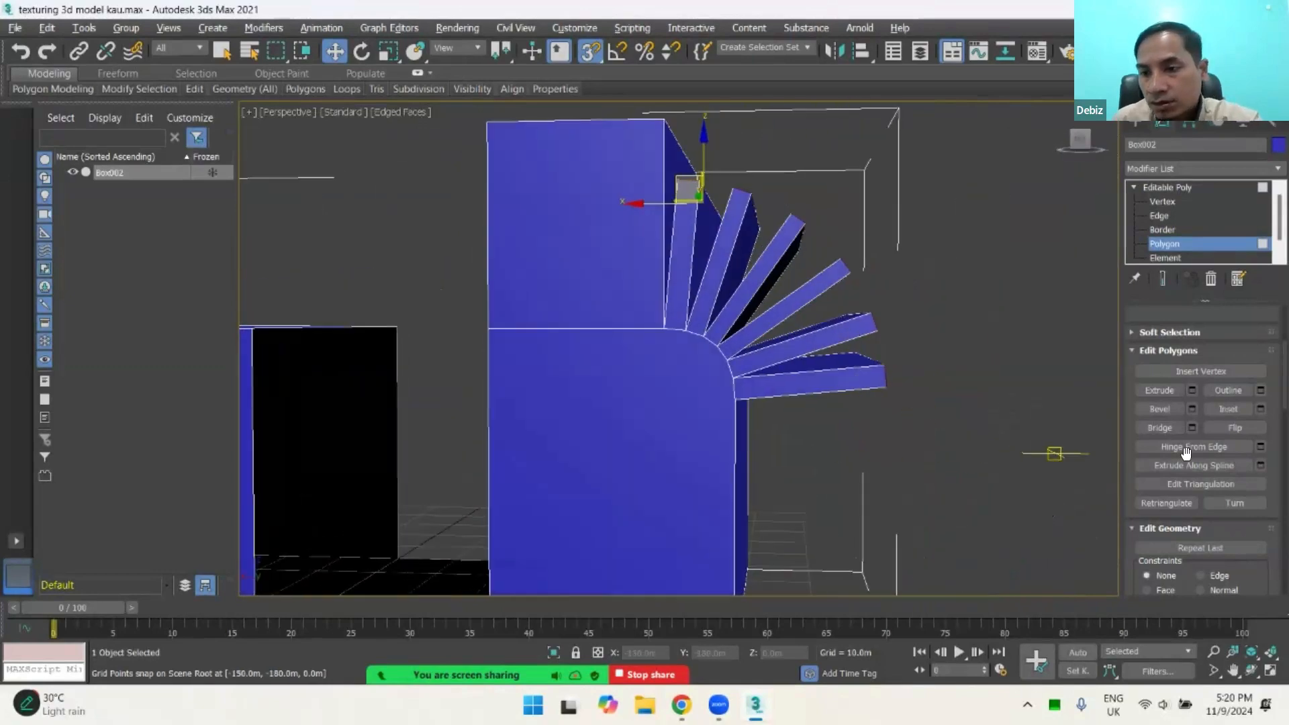
{"action": "middle_click_drag", "start_coordinate": [816, 451], "coordinate": [1082, 452], "text": "alt"}
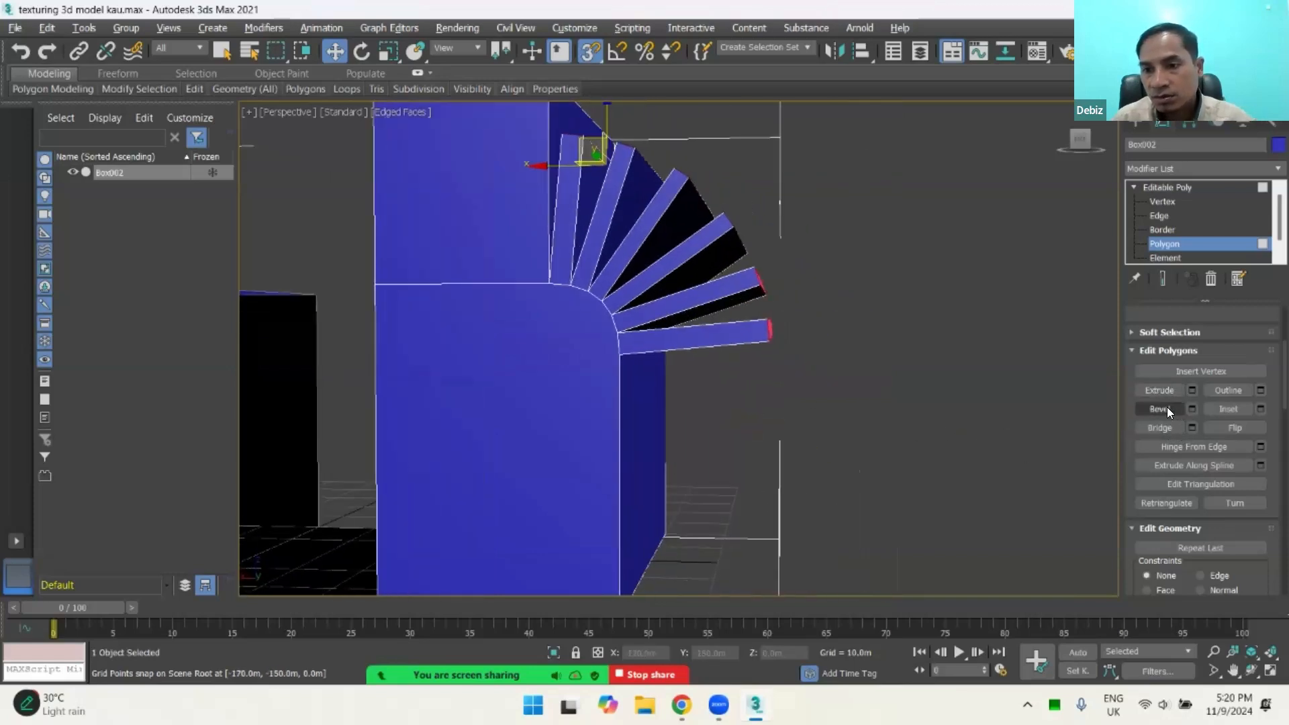
{"action": "middle_click_drag", "start_coordinate": [902, 415], "coordinate": [692, 292], "text": "alt"}
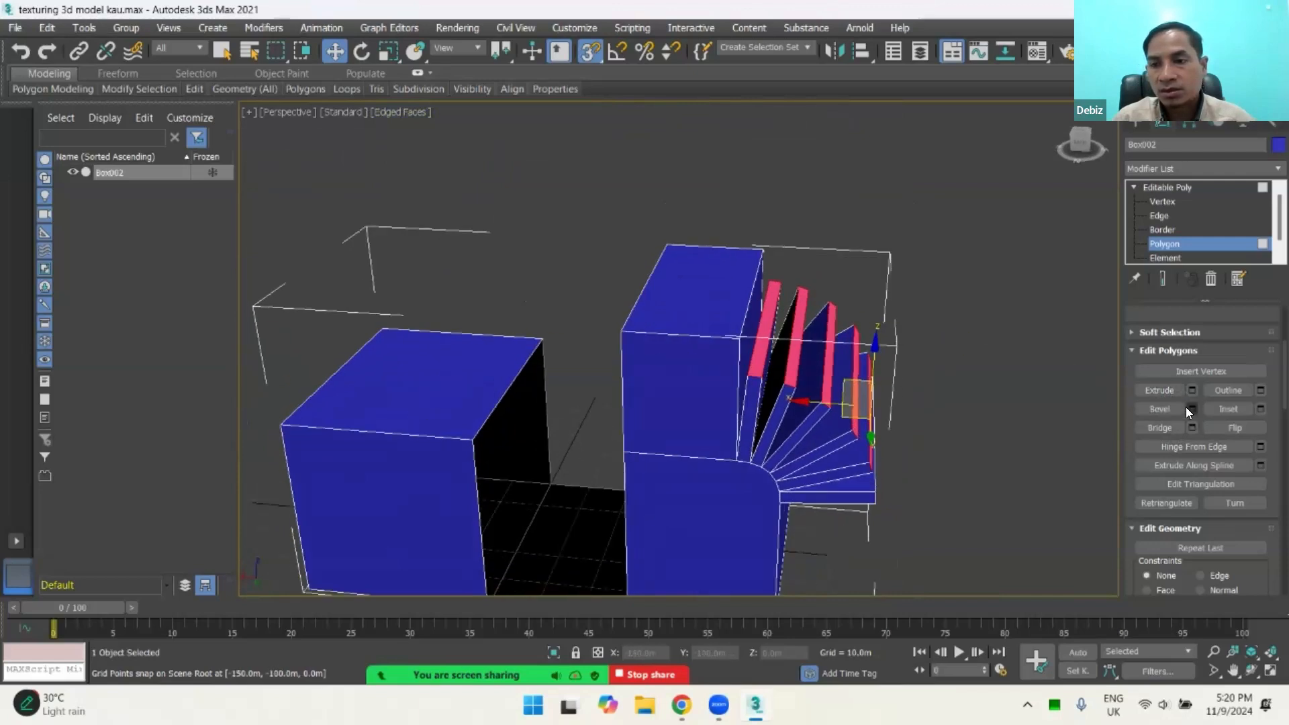
{"action": "left_click", "coordinate": [449, 365]}
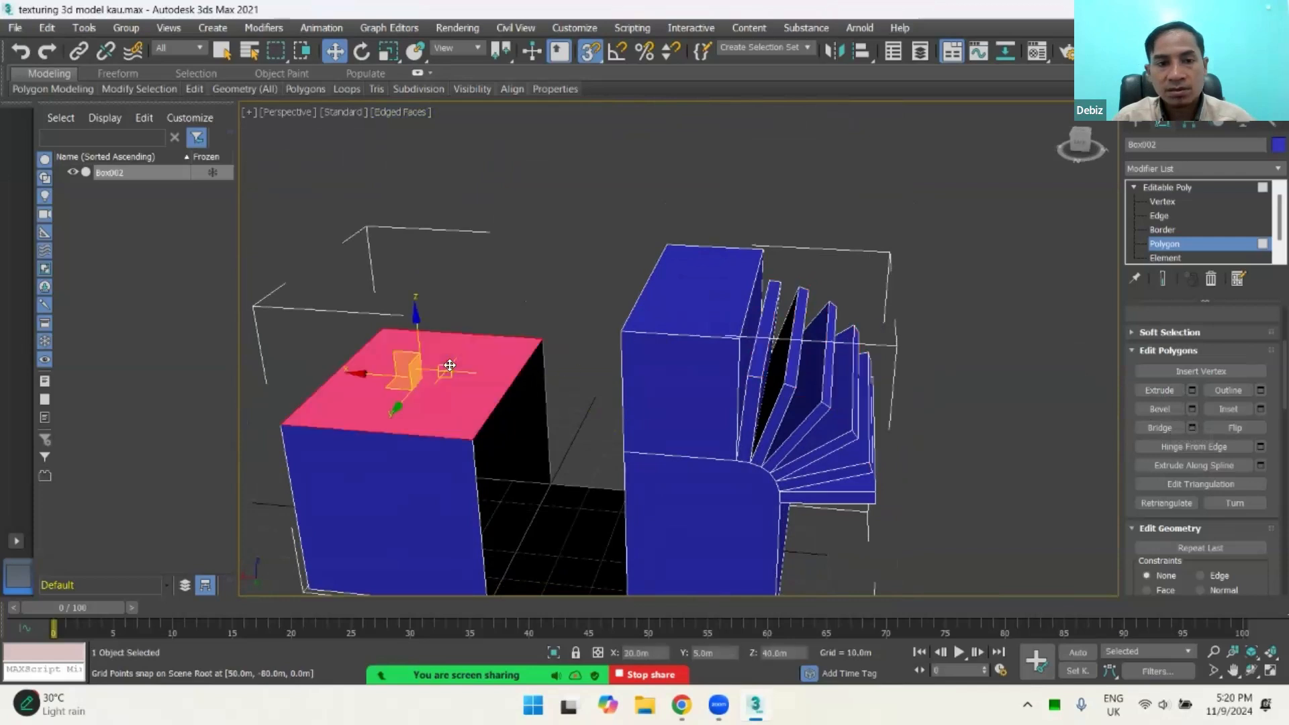
{"action": "left_click", "coordinate": [1192, 408]}
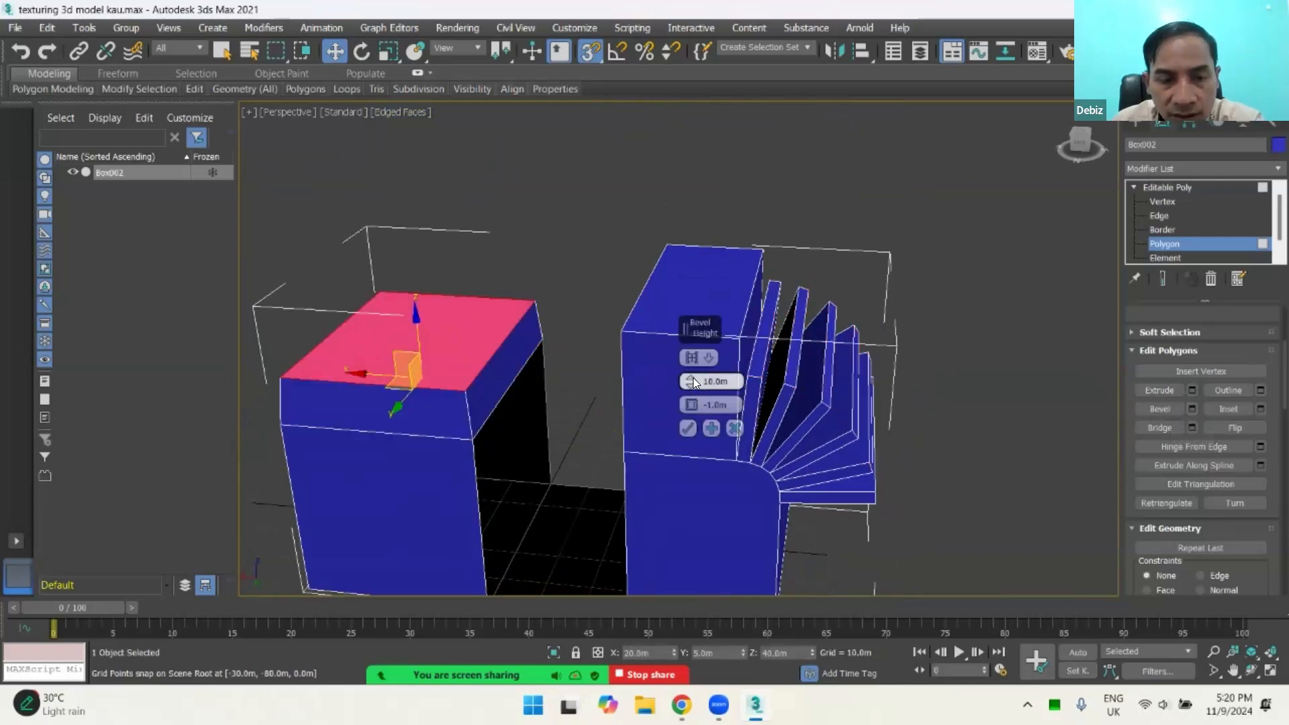
{"action": "left_click_drag", "start_coordinate": [690, 387], "coordinate": [690, 353]}
{"action": "left_click_drag", "start_coordinate": [691, 405], "coordinate": [715, 425]}
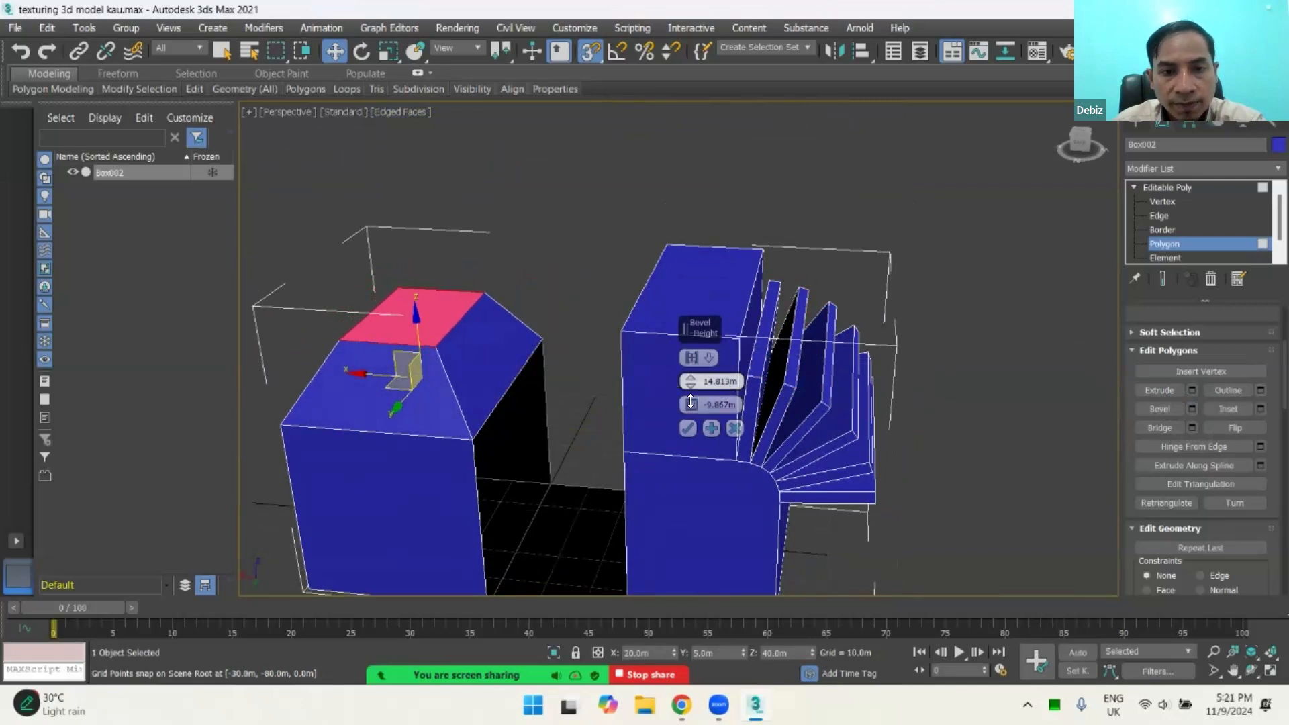
{"action": "left_click_drag", "start_coordinate": [691, 381], "coordinate": [704, 410]}
{"action": "left_click", "coordinate": [688, 428]}
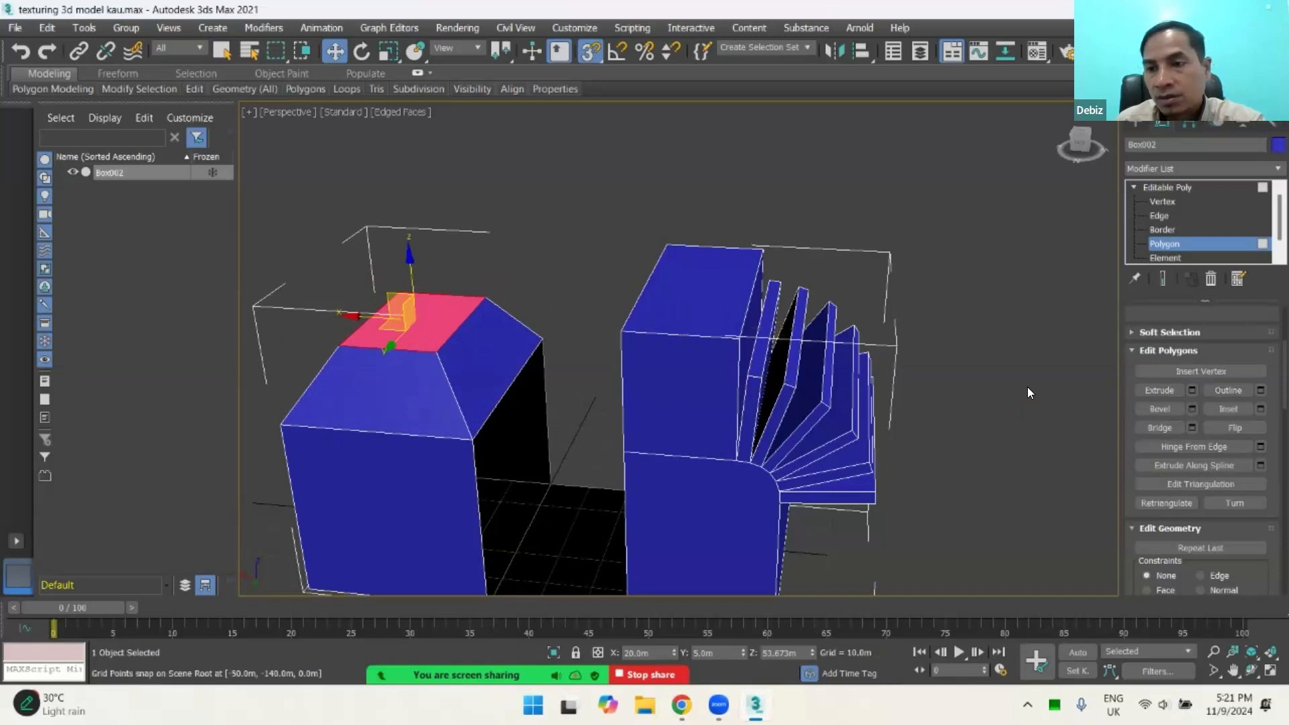
Step: Switch from polygon to Edge editing and select the tall block's long top edge beside the fanned strips
{"action": "left_click", "coordinate": [817, 265]}
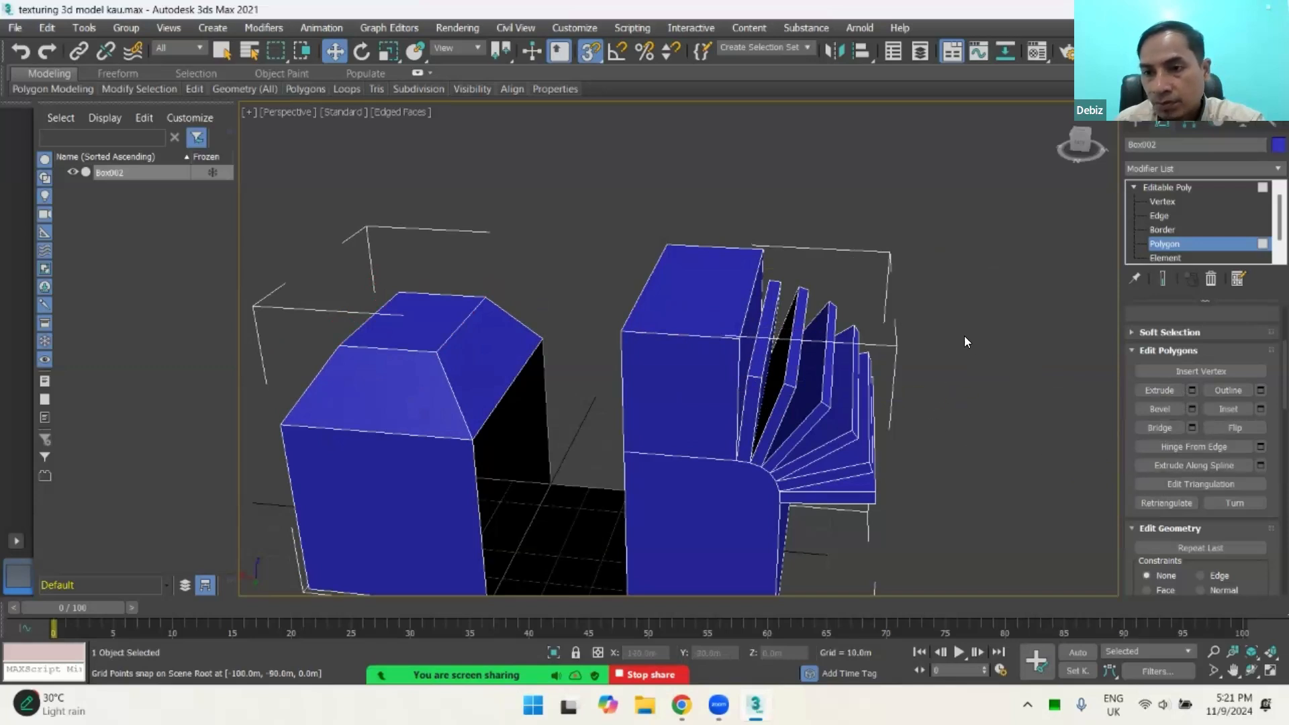
{"action": "left_click", "coordinate": [732, 308]}
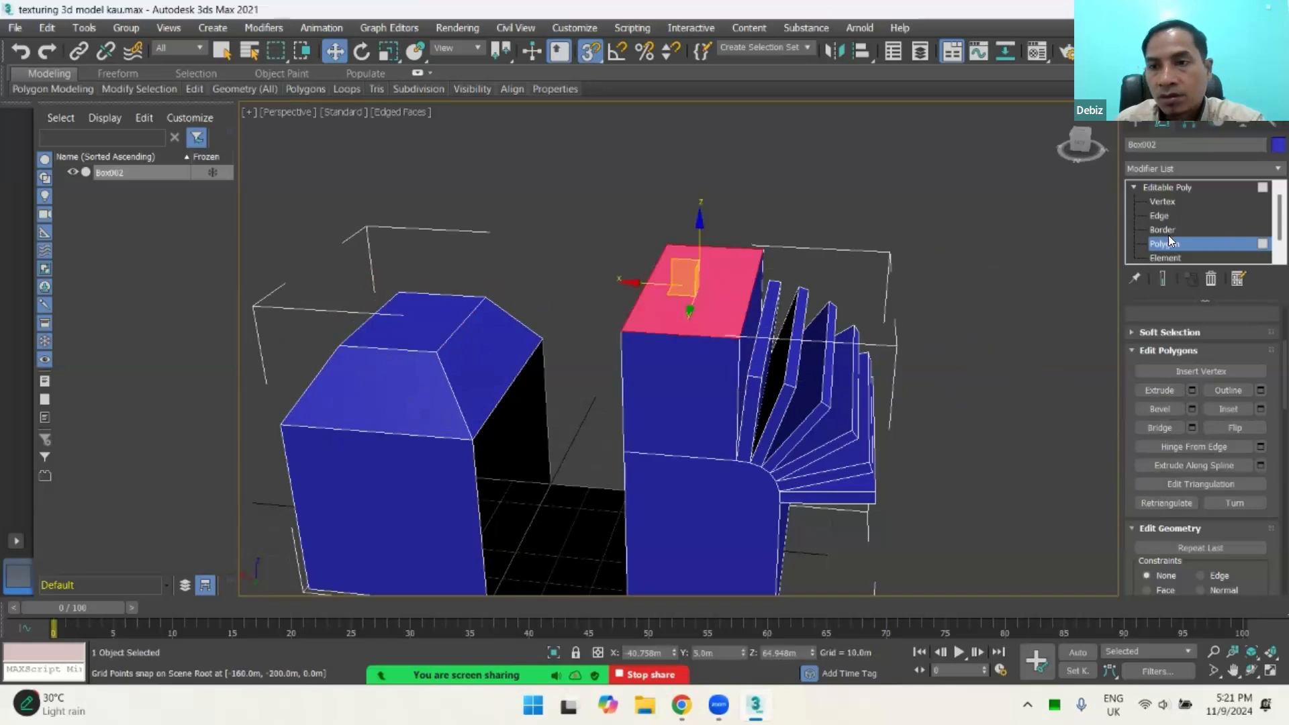
{"action": "left_click", "coordinate": [1163, 202]}
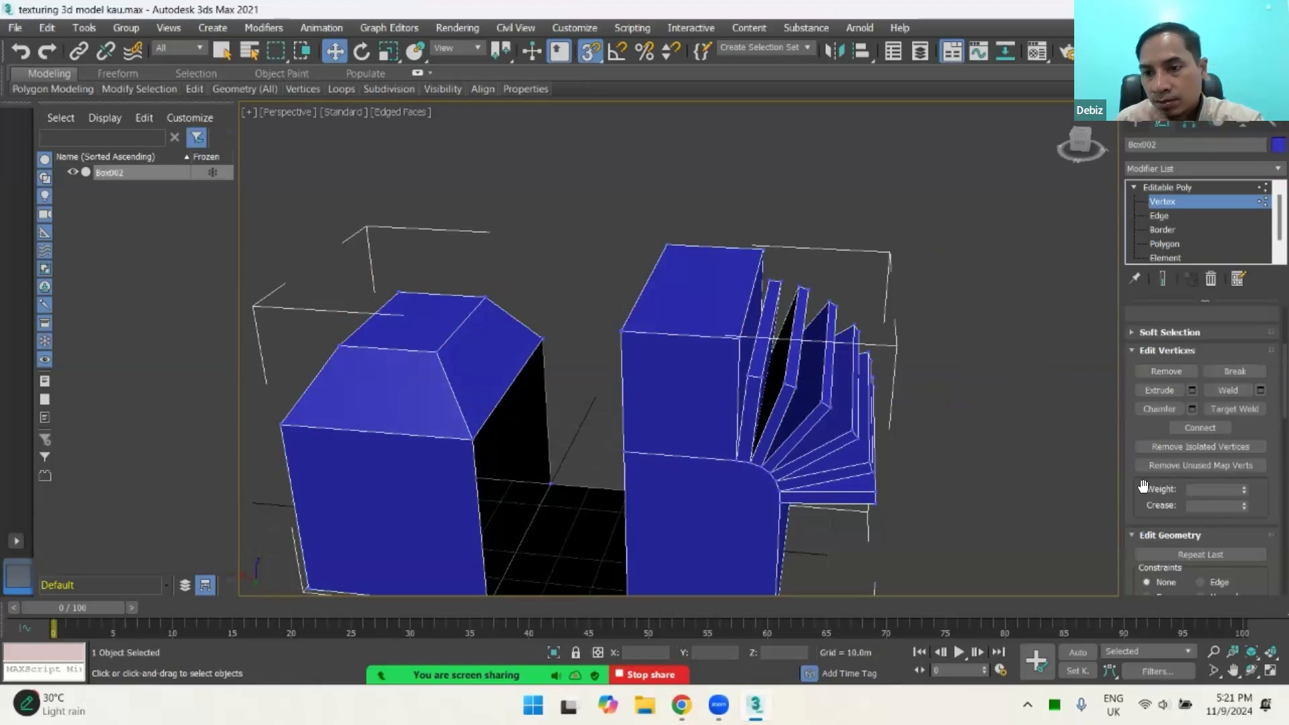
{"action": "left_click", "coordinate": [1166, 214]}
{"action": "left_click", "coordinate": [754, 295]}
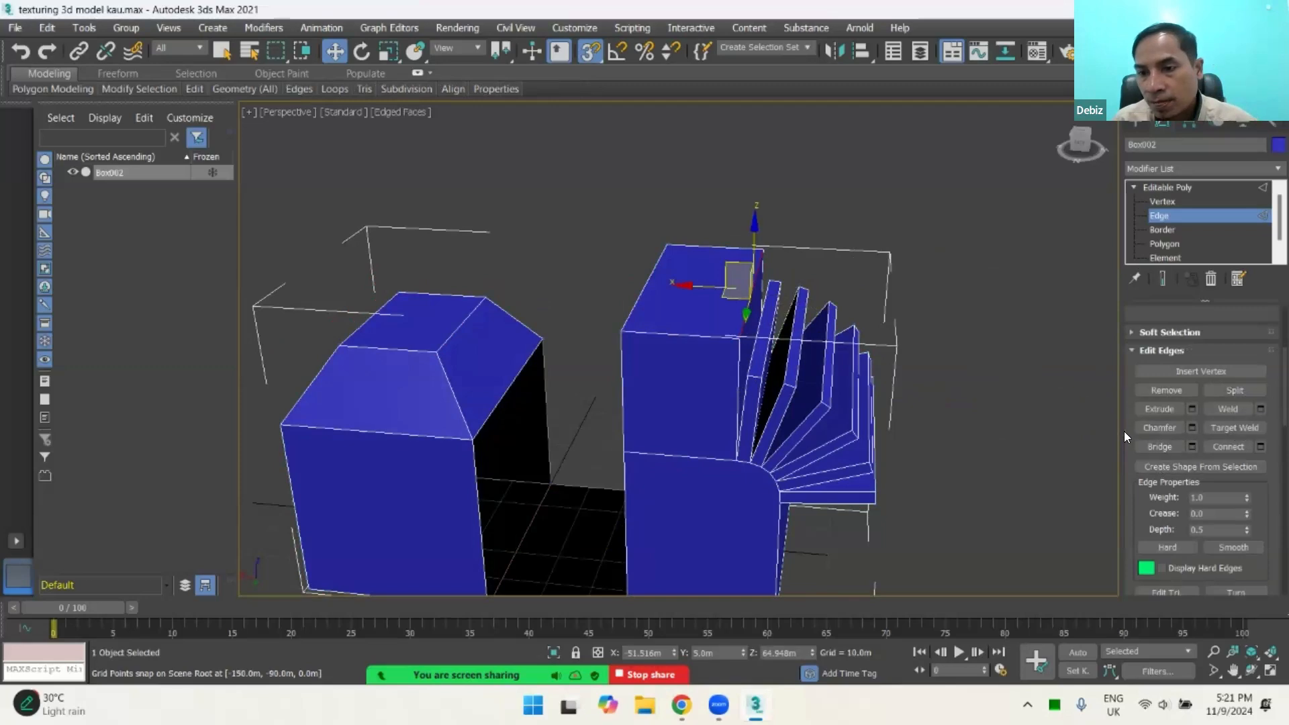
{"action": "middle_click_drag", "start_coordinate": [975, 454], "coordinate": [796, 416], "text": "alt"}
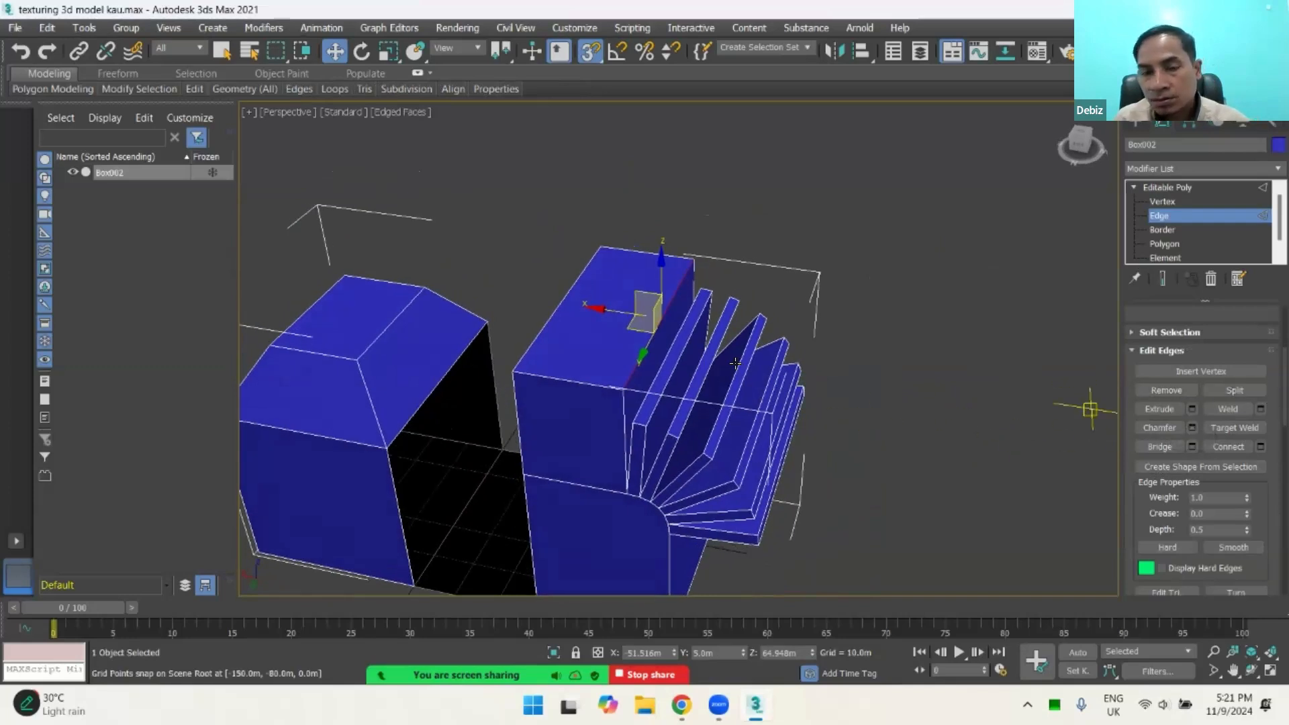
{"action": "middle_click_drag", "start_coordinate": [735, 356], "coordinate": [789, 322], "text": "alt"}
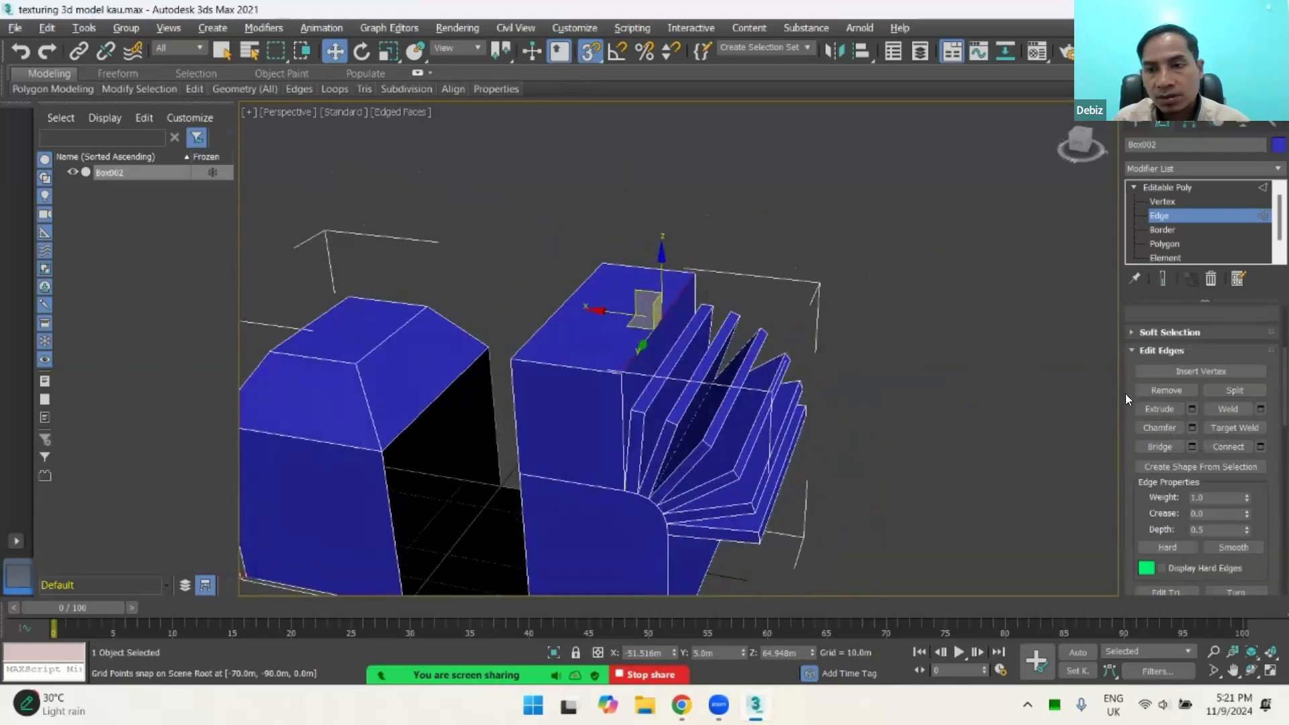
Step: Select both long top edges of the tall block together, and clear the selection
{"action": "left_click", "coordinate": [563, 305]}
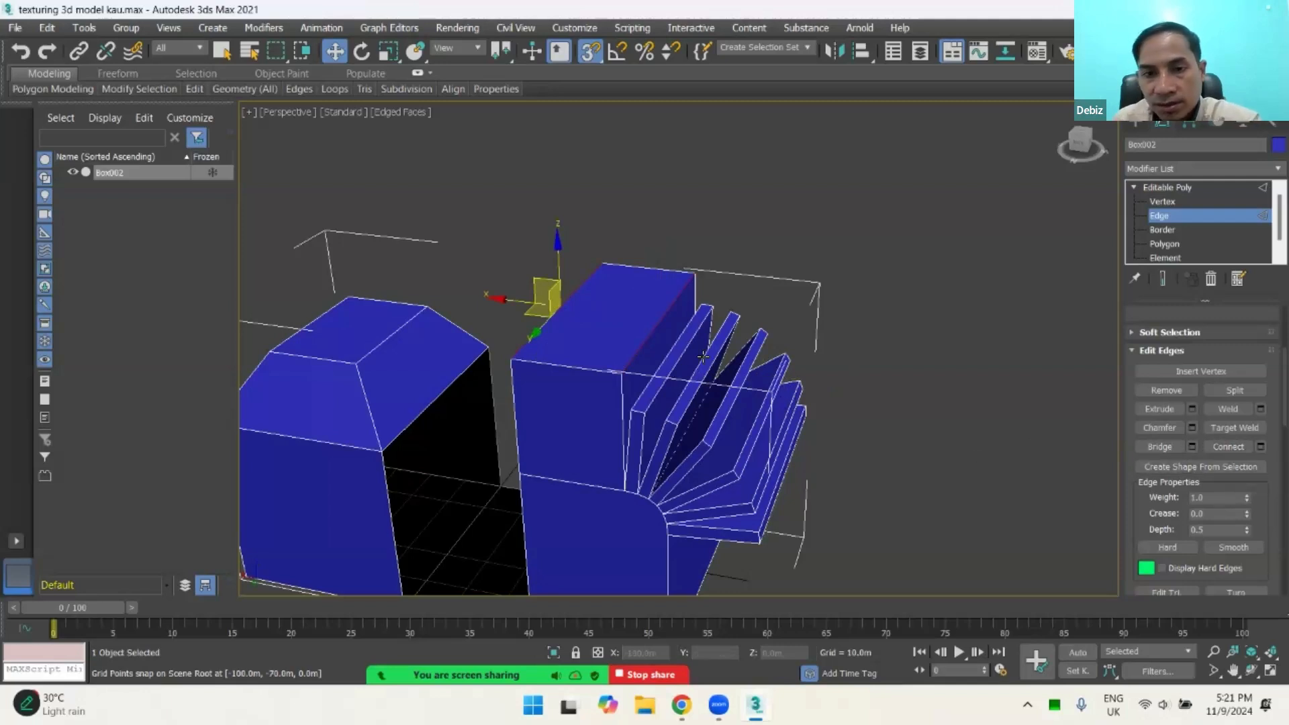
{"action": "scroll", "coordinate": [589, 316], "scroll_direction": "up", "scroll_amount": 3}
{"action": "left_click", "coordinate": [696, 327]}
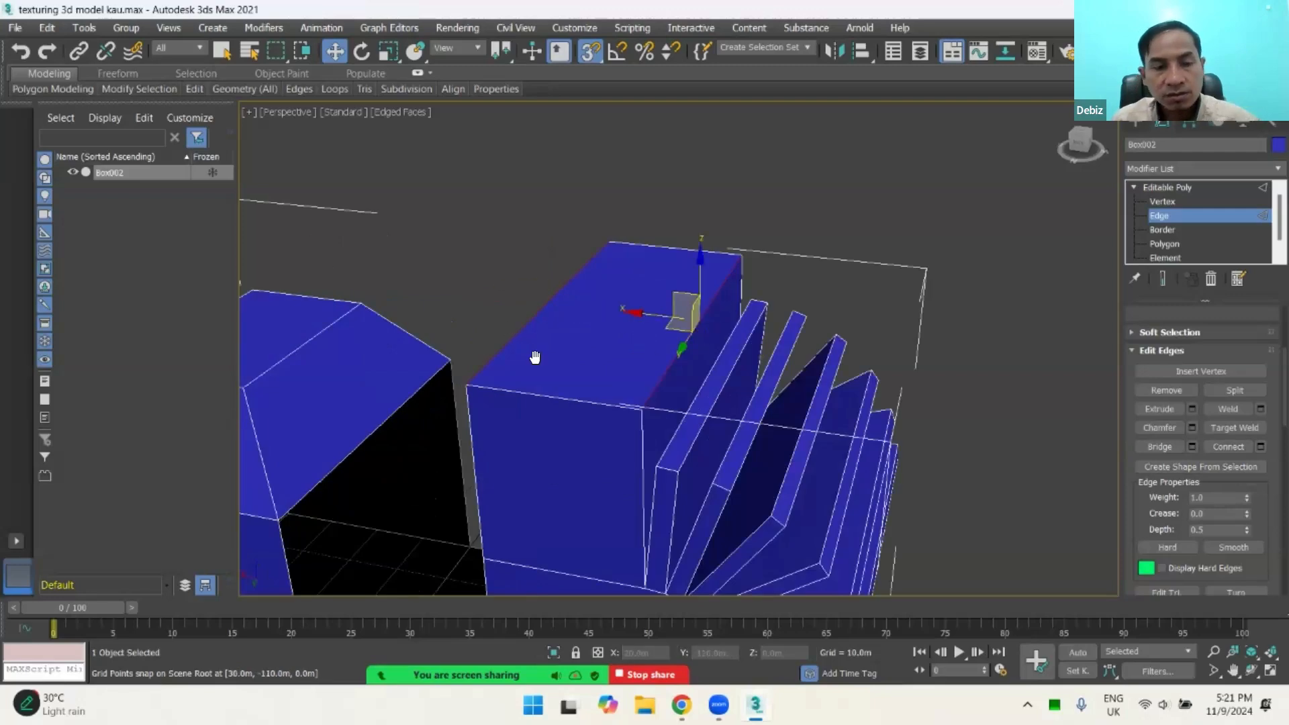
{"action": "middle_click_drag", "start_coordinate": [535, 357], "coordinate": [541, 329]}
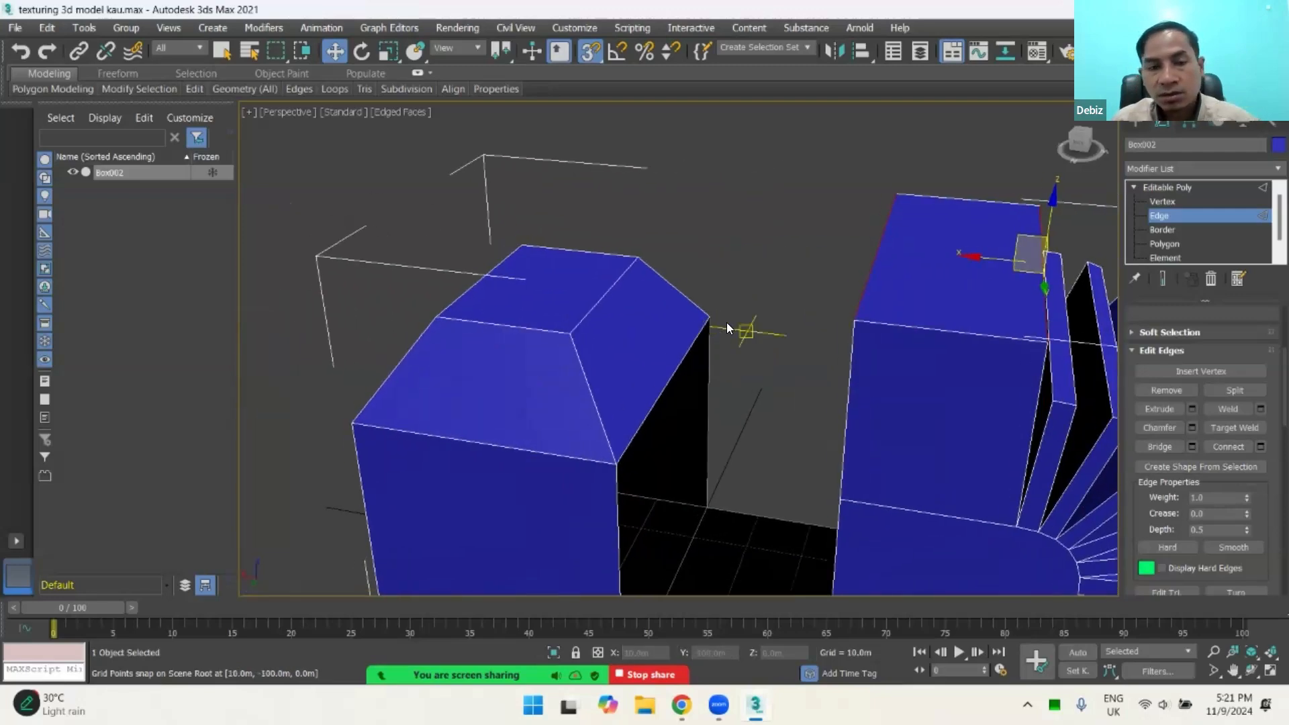
{"action": "middle_click_drag", "start_coordinate": [727, 324], "coordinate": [685, 275], "text": "alt"}
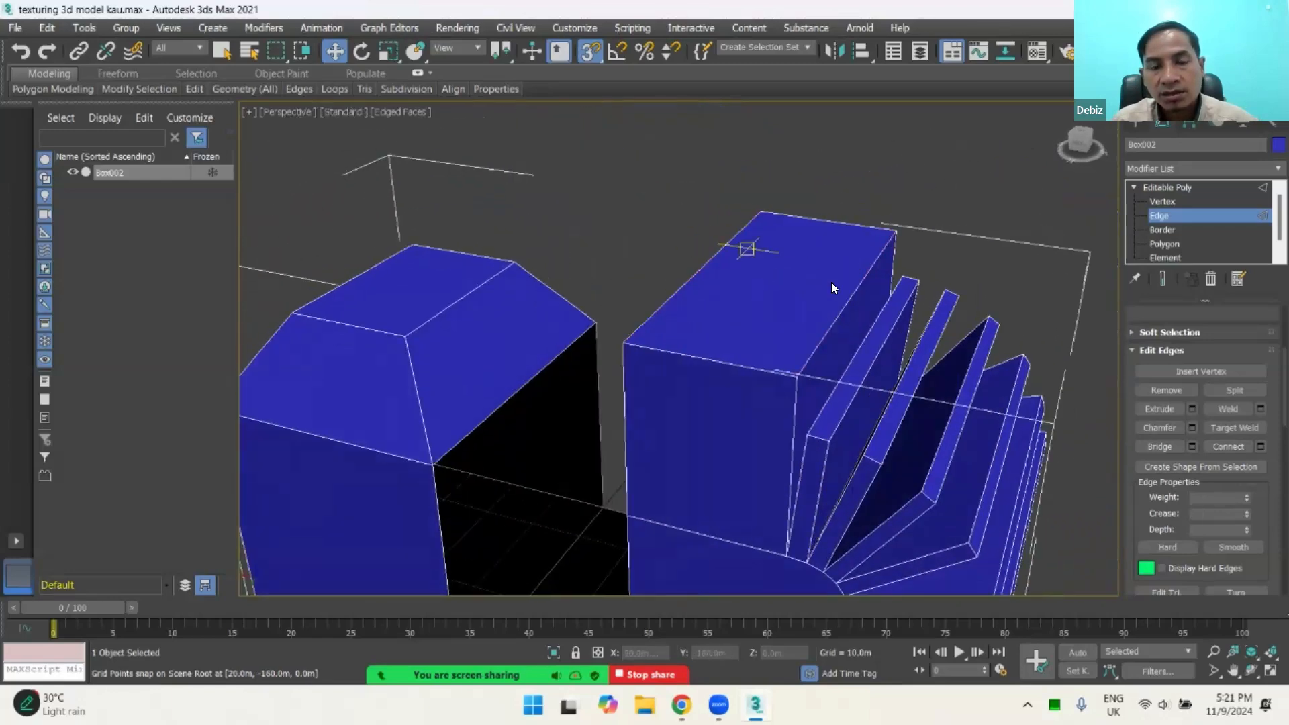
Step: Select both long top edges of the tall block, connect them with 2 segments, and clear the selection
{"action": "scroll", "coordinate": [763, 303], "scroll_direction": "up", "scroll_amount": 2}
{"action": "mouse_move", "coordinate": [763, 304]}
{"action": "middle_mouse_down", "text": "alt"}
{"action": "mouse_move", "coordinate": [793, 299]}
{"action": "mouse_move", "coordinate": [747, 312]}
{"action": "middle_mouse_up", "text": "alt"}
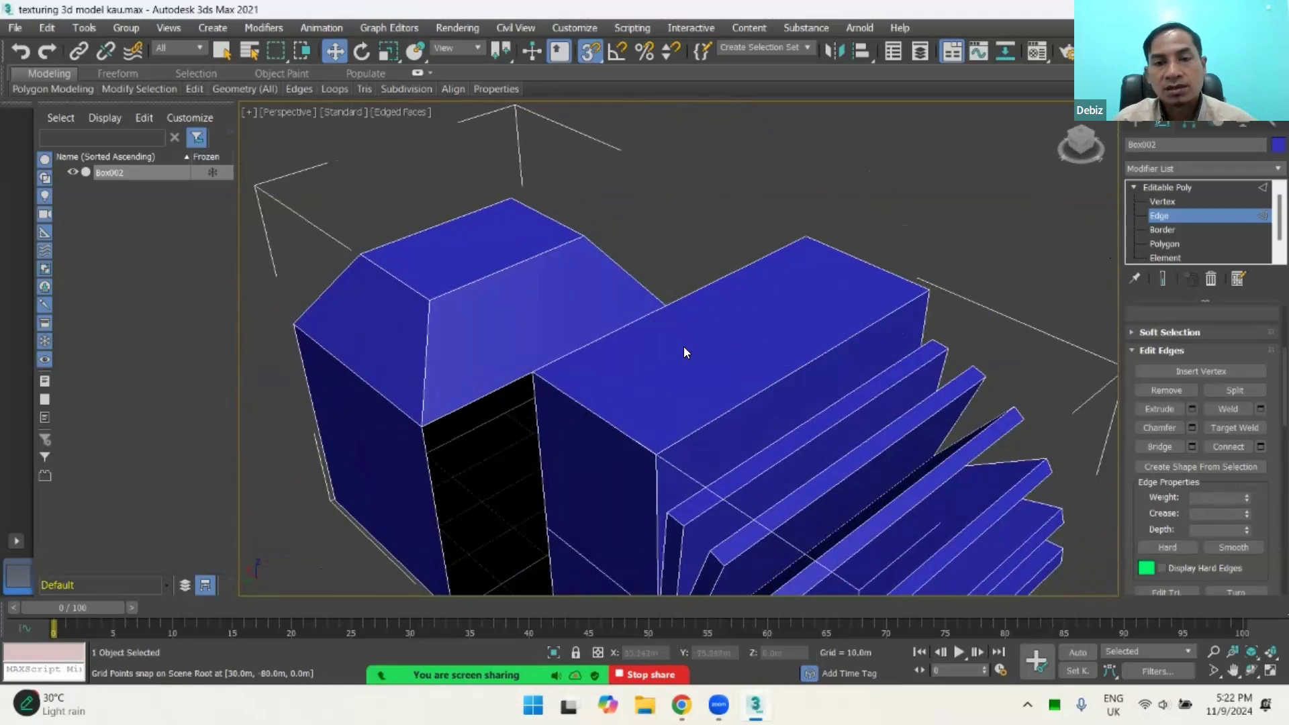
{"action": "left_click", "coordinate": [705, 284]}
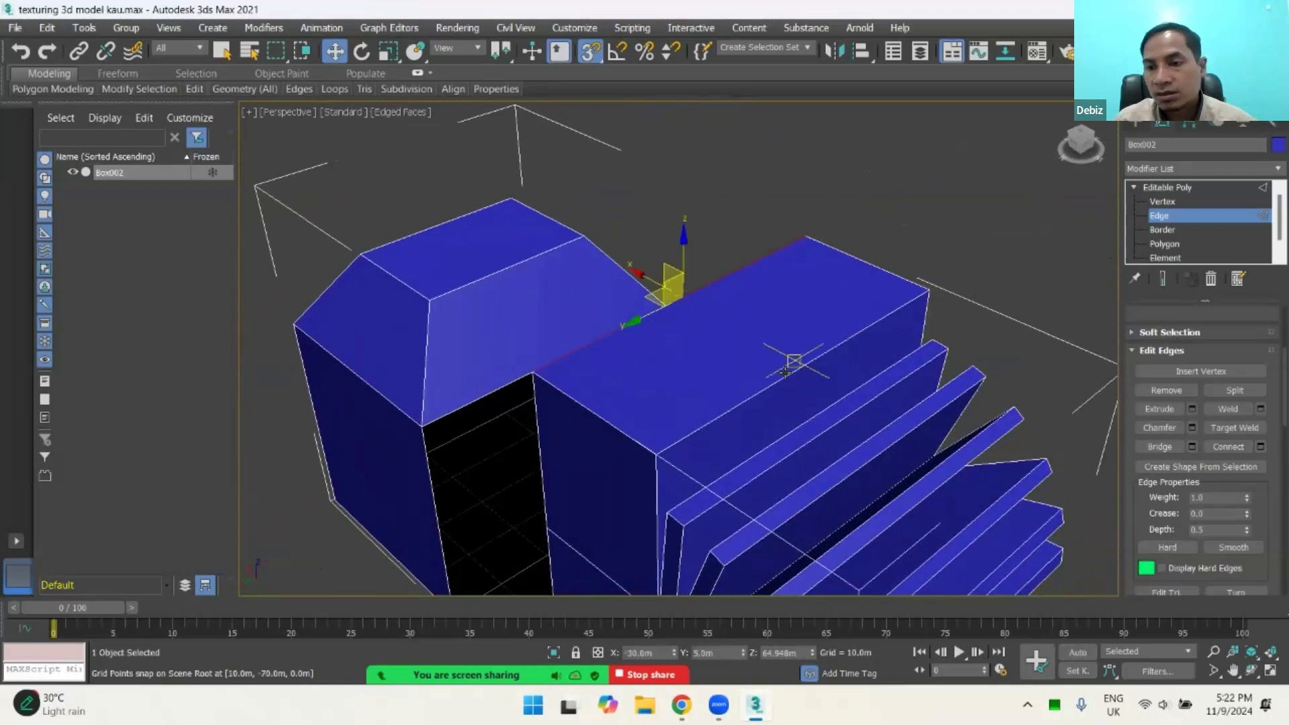
{"action": "mouse_move", "coordinate": [718, 393]}
{"action": "middle_mouse_down", "text": "alt"}
{"action": "mouse_move", "coordinate": [784, 393]}
{"action": "mouse_move", "coordinate": [723, 381]}
{"action": "mouse_move", "coordinate": [738, 382]}
{"action": "middle_mouse_up", "text": "alt"}
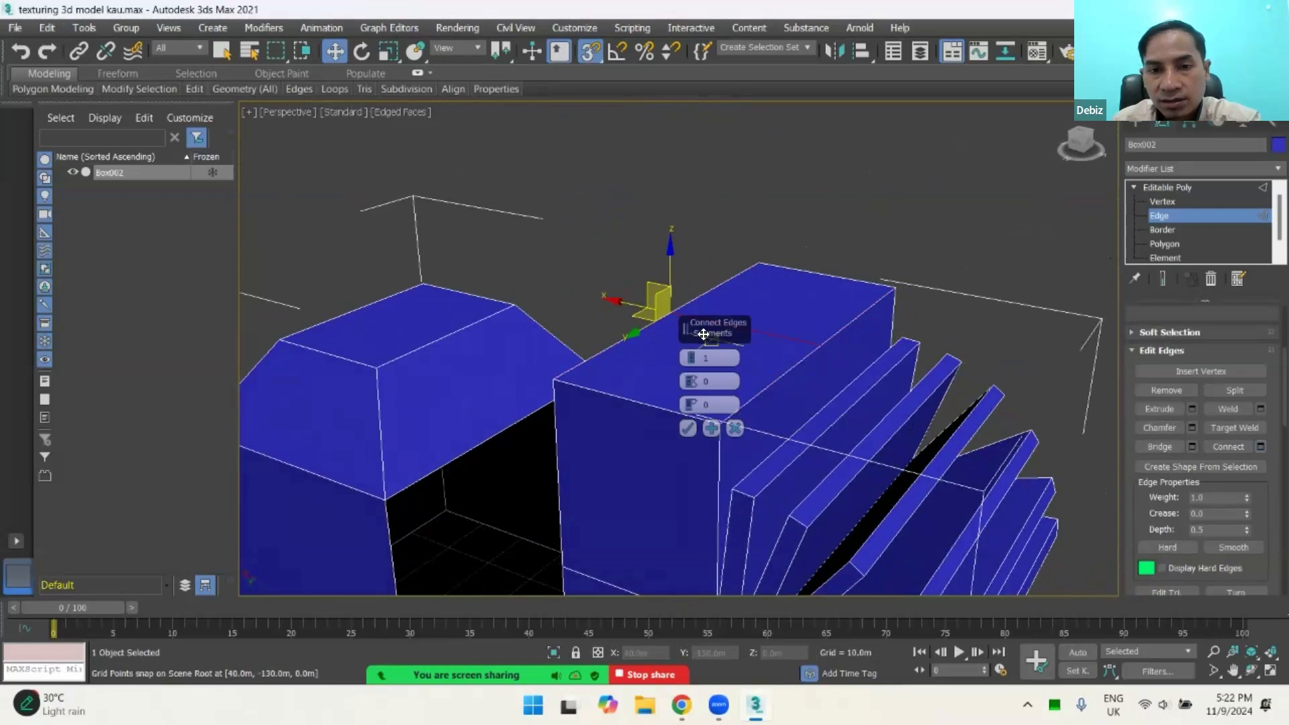
{"action": "left_click", "coordinate": [689, 358]}
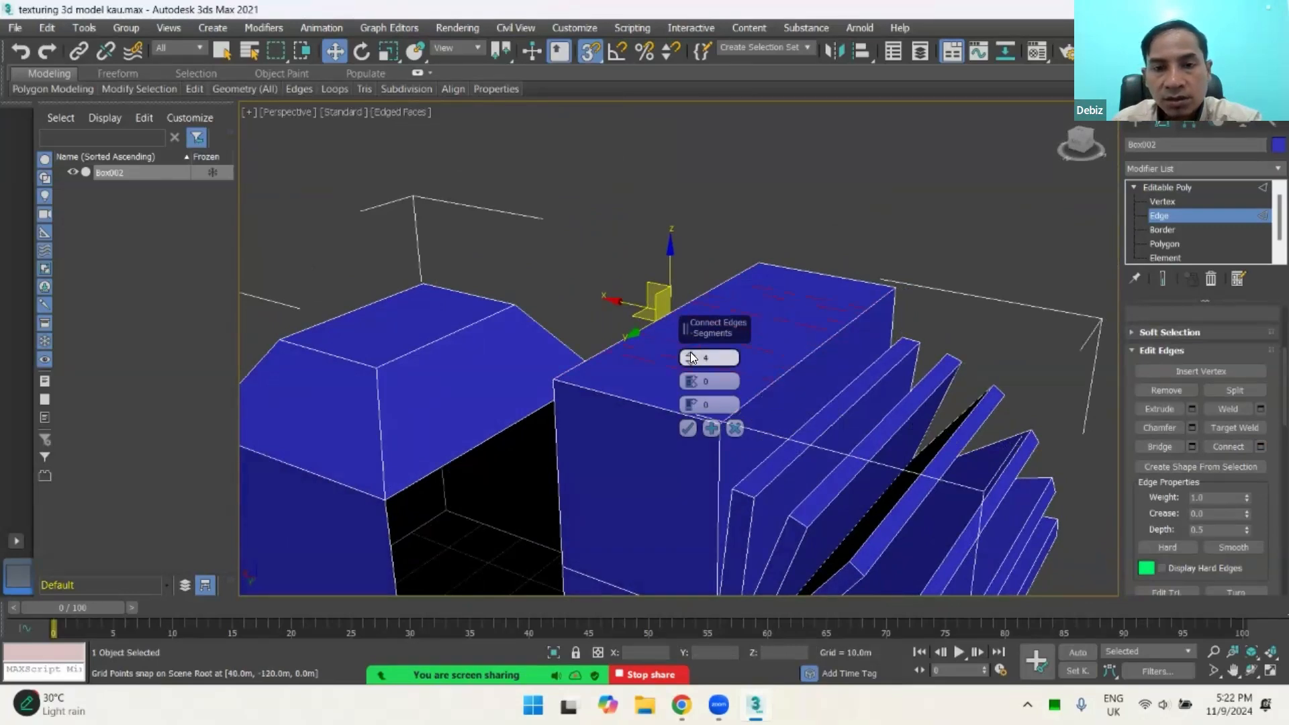
{"action": "left_click", "coordinate": [689, 356]}
{"action": "left_click", "coordinate": [690, 356]}
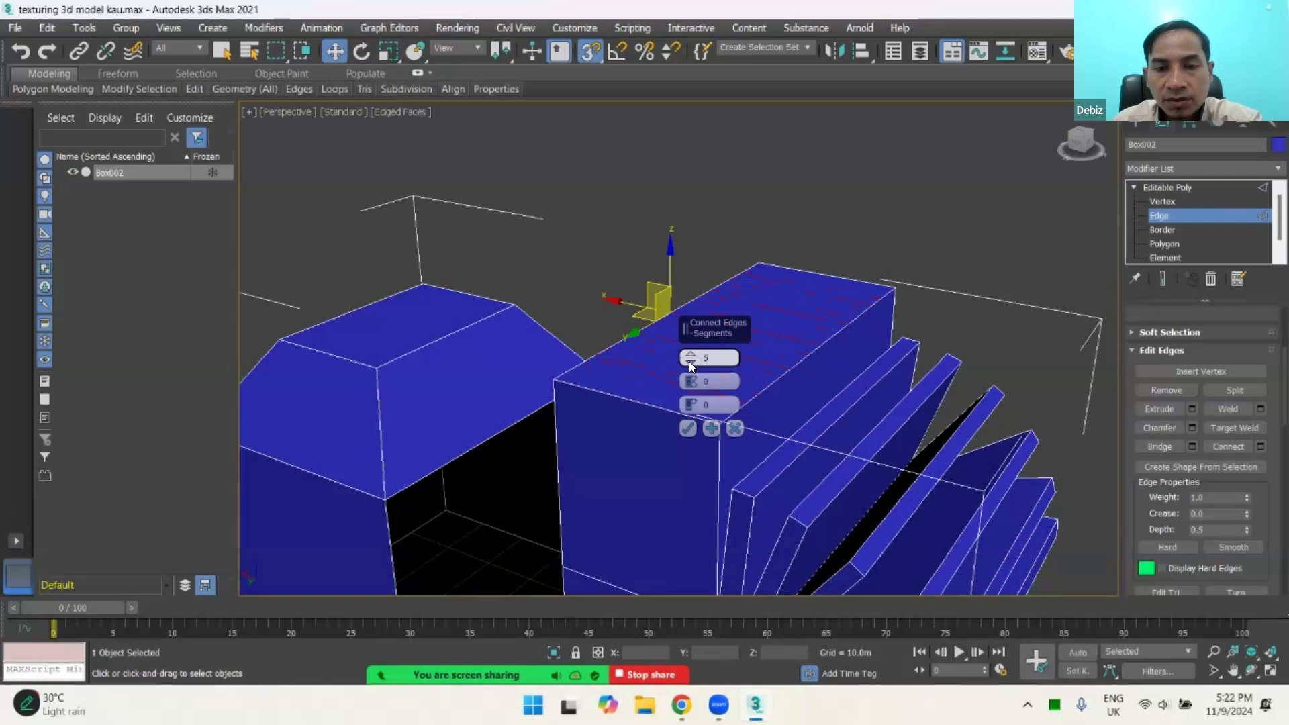
{"action": "left_click", "coordinate": [689, 361]}
{"action": "left_click", "coordinate": [688, 361]}
{"action": "left_click", "coordinate": [689, 362]}
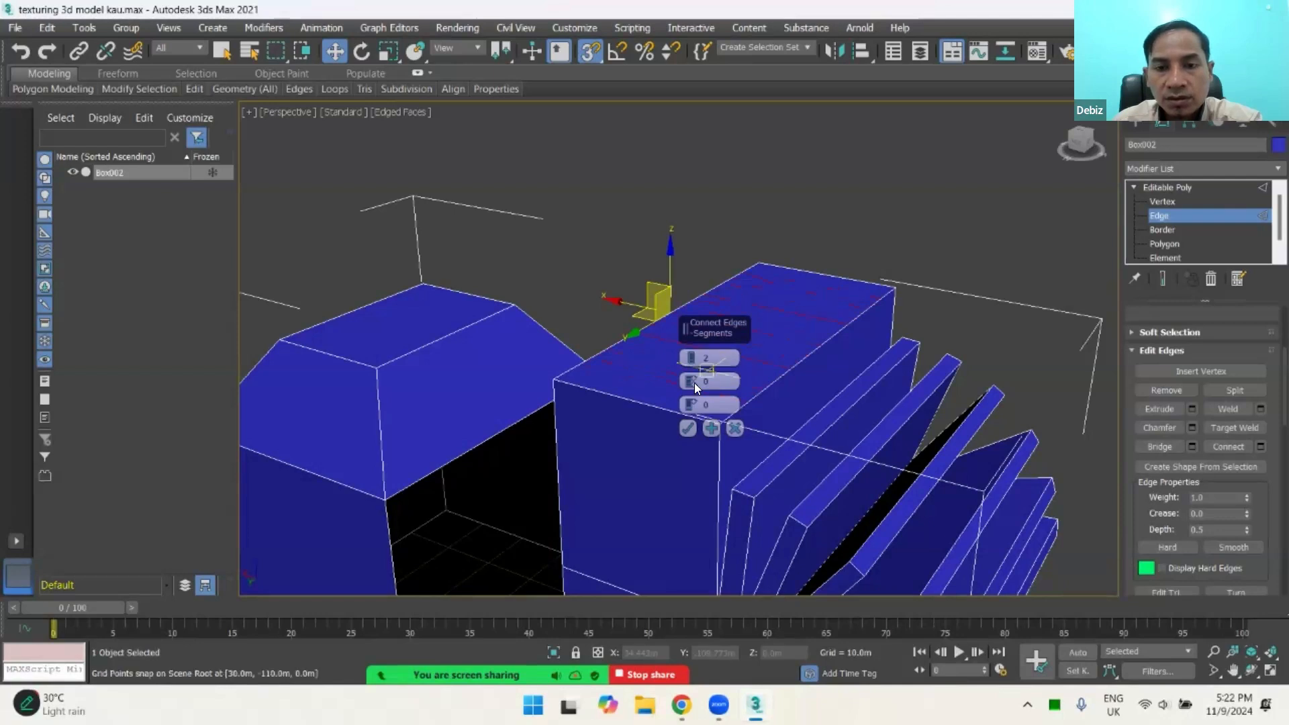
{"action": "left_click", "coordinate": [688, 428]}
{"action": "middle_click_drag", "start_coordinate": [771, 361], "coordinate": [750, 184], "text": "alt"}
{"action": "left_click", "coordinate": [750, 184]}
Step: Switch to Vertex editing and select the two new vertices on the tall block's long top edge facing the beveled box
{"action": "middle_click_drag", "start_coordinate": [747, 342], "coordinate": [789, 285], "text": "alt"}
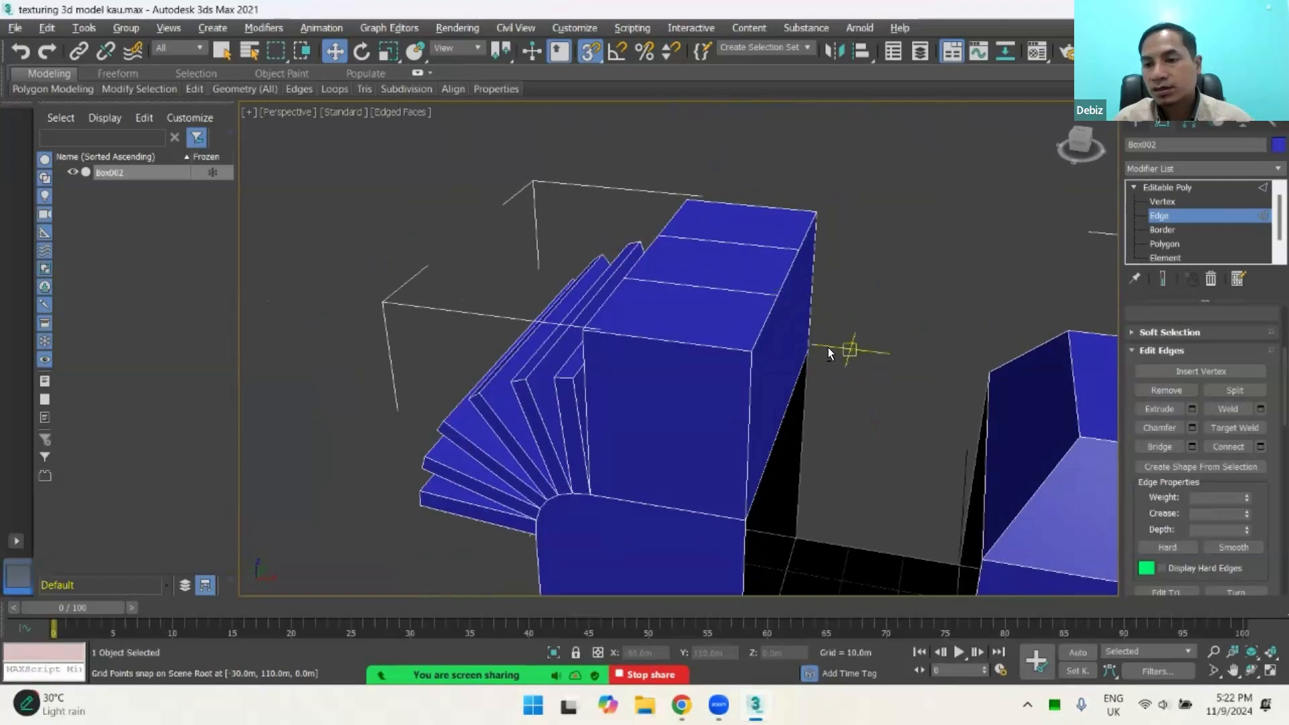
{"action": "middle_click_drag", "start_coordinate": [827, 376], "coordinate": [866, 362], "text": "alt"}
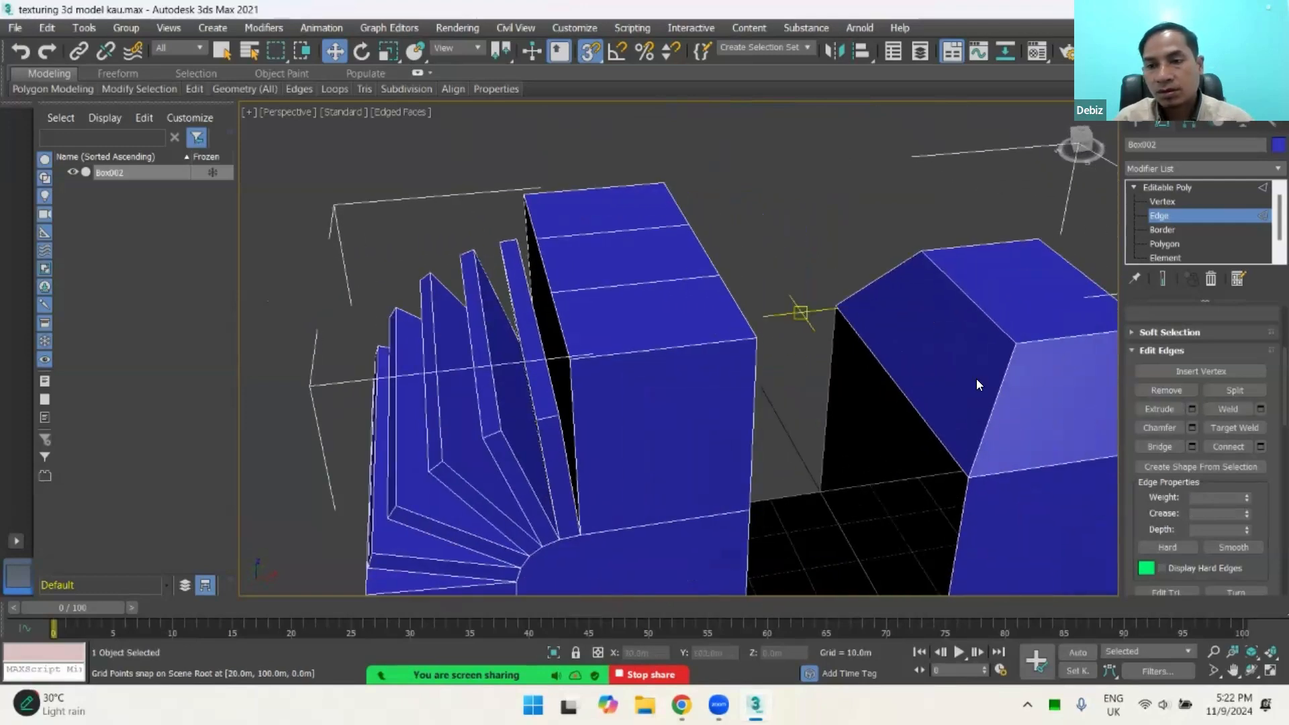
{"action": "middle_click_drag", "start_coordinate": [780, 343], "coordinate": [992, 370], "text": "alt"}
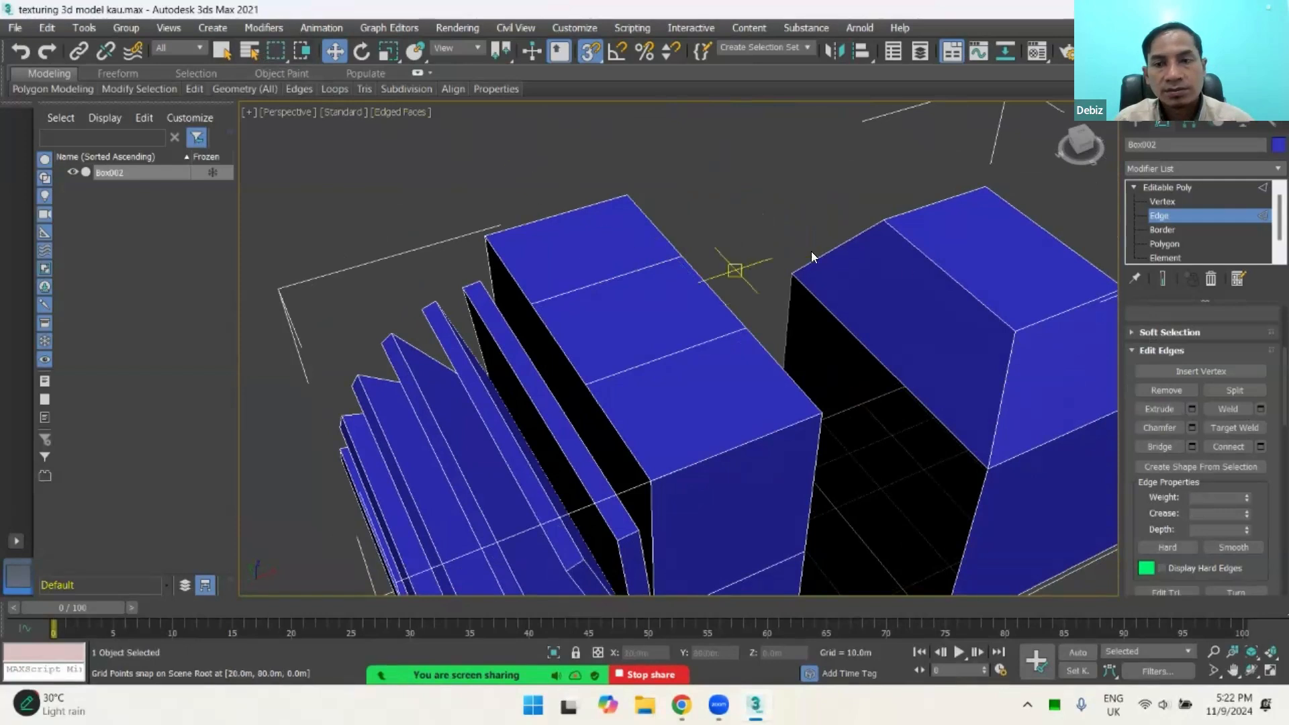
{"action": "left_click", "coordinate": [1160, 201]}
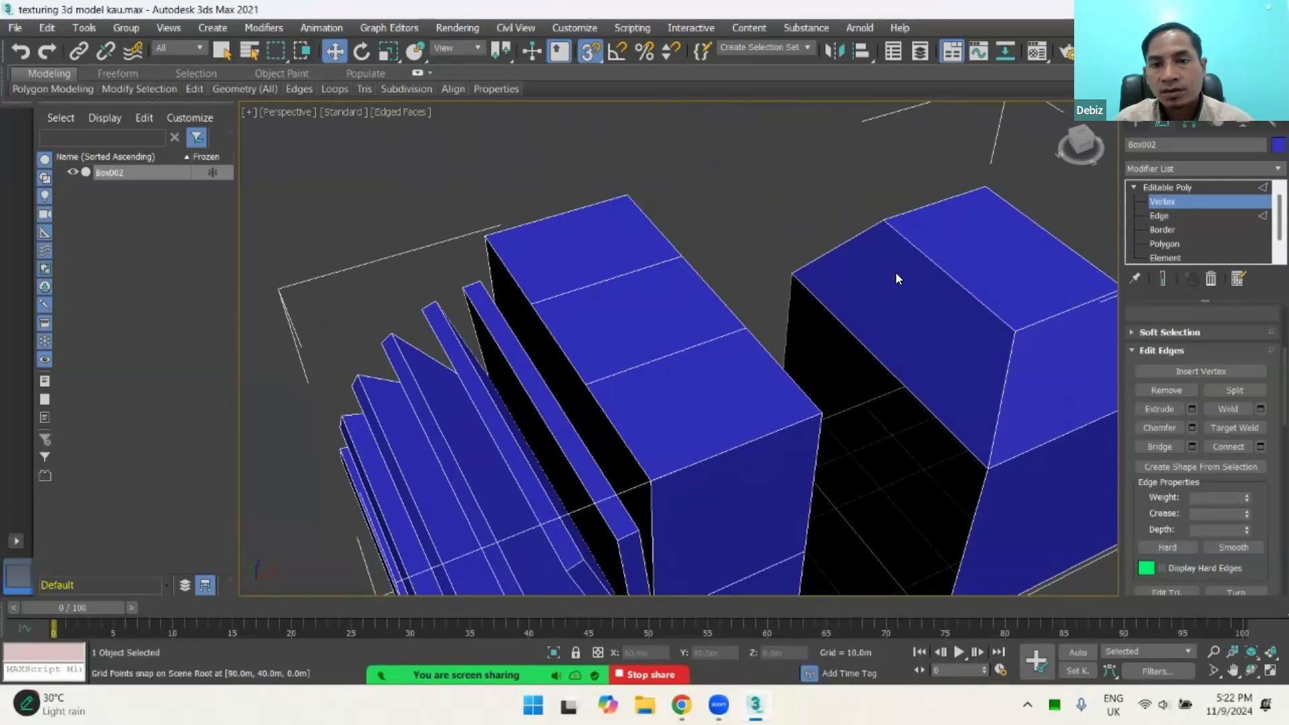
{"action": "left_click", "coordinate": [744, 325]}
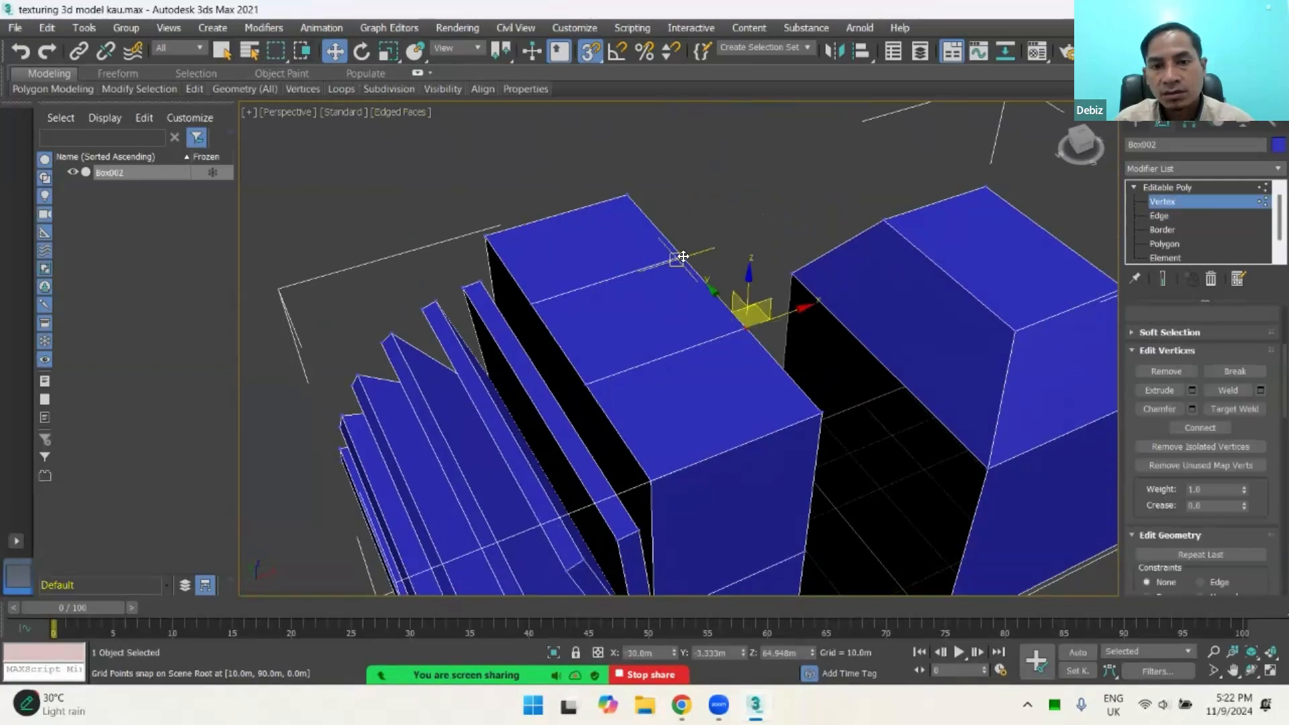
{"action": "left_click", "coordinate": [755, 232]}
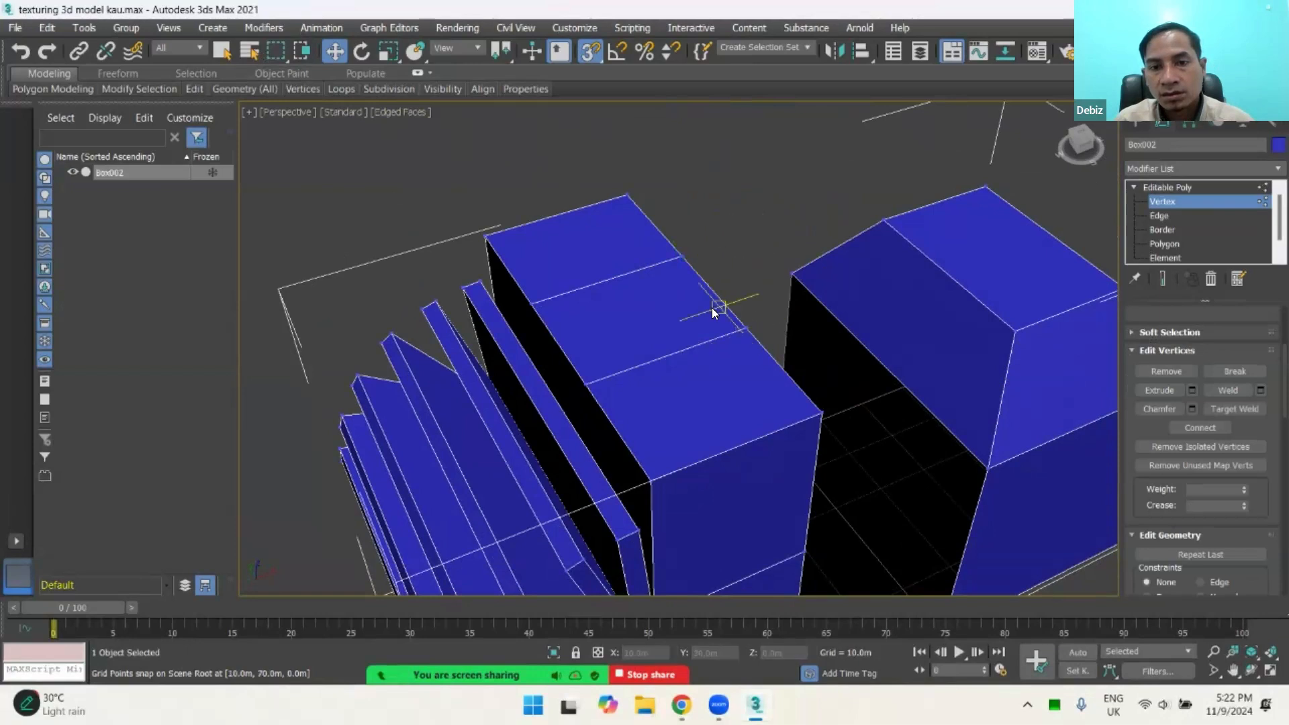
{"action": "scroll", "coordinate": [712, 307], "scroll_direction": "up", "scroll_amount": 4}
{"action": "left_click", "coordinate": [792, 350]}
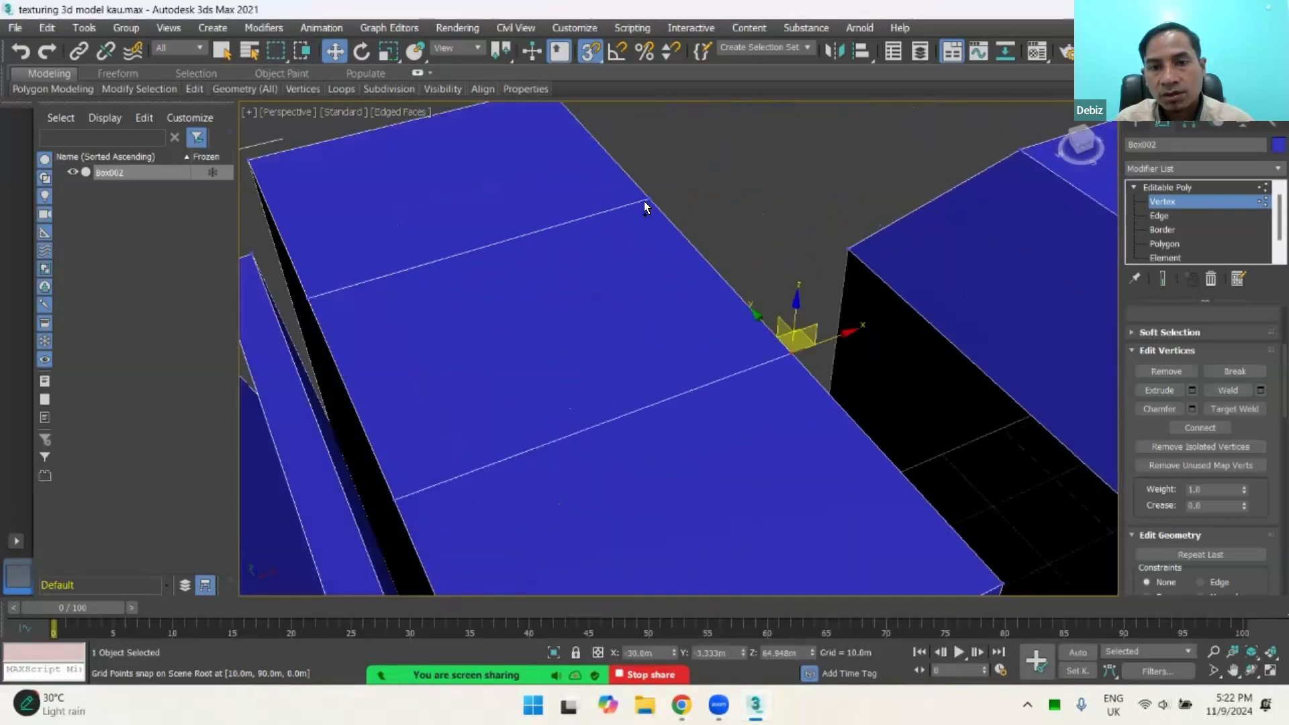
{"action": "left_click", "coordinate": [648, 200], "text": "ctrl"}
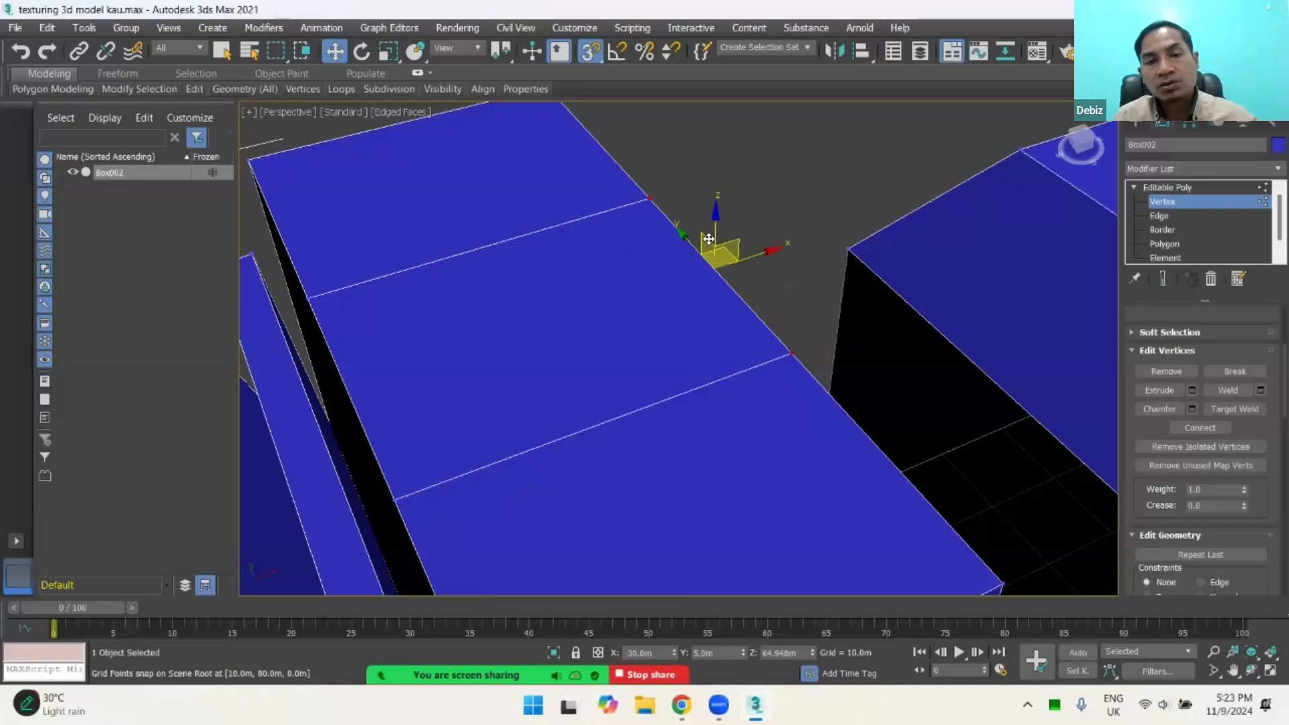
{"action": "scroll", "coordinate": [654, 236], "scroll_direction": "down", "scroll_amount": 3}
{"action": "scroll", "coordinate": [704, 288], "scroll_direction": "up", "scroll_amount": 5}
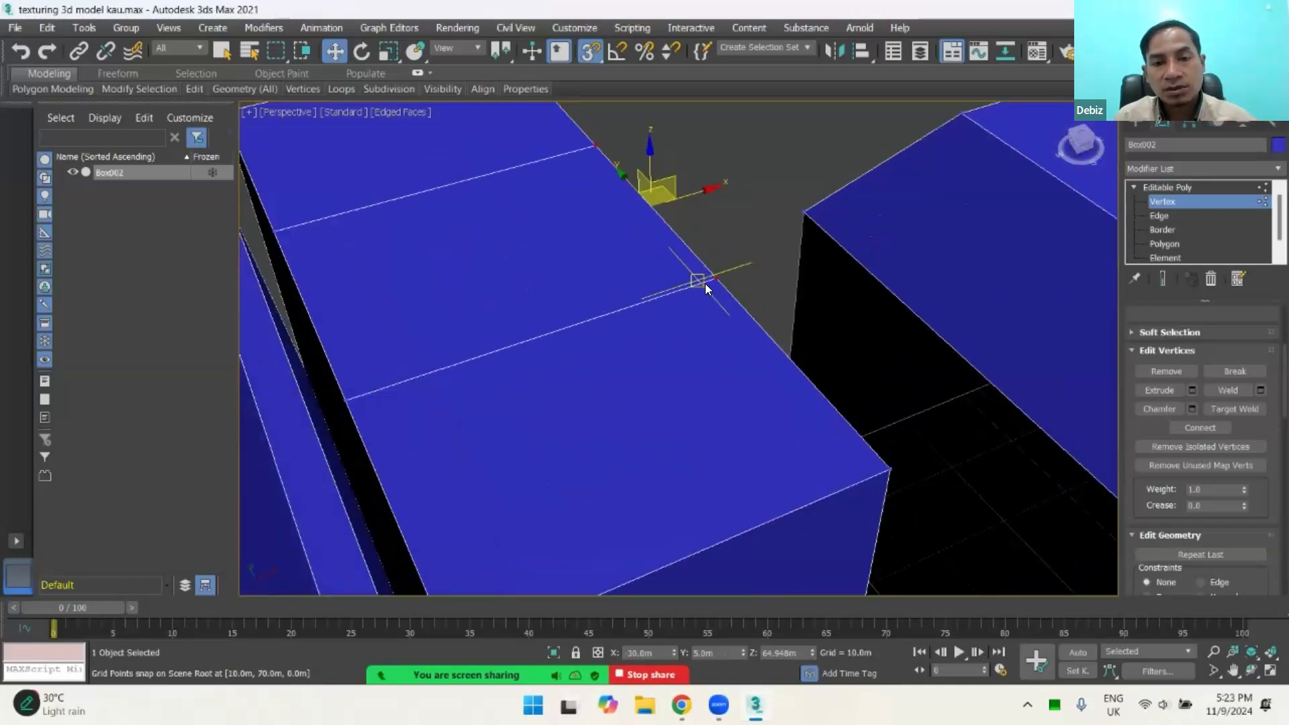
{"action": "middle_click_drag", "start_coordinate": [713, 297], "coordinate": [639, 290], "text": "alt"}
{"action": "scroll", "coordinate": [652, 285], "scroll_direction": "up", "scroll_amount": 4}
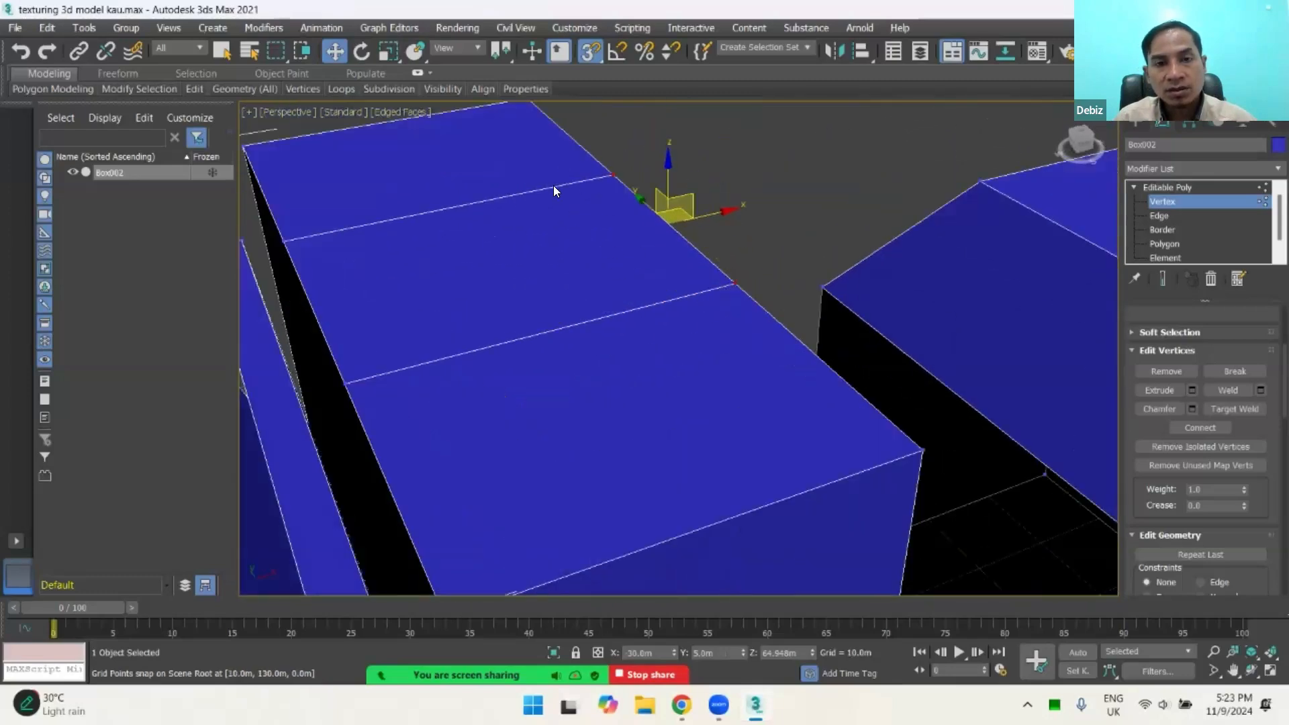
Step: Delete the farther connecting edge across the tall block's top in Edge editing, and undo the deletion
{"action": "left_click", "coordinate": [1162, 215]}
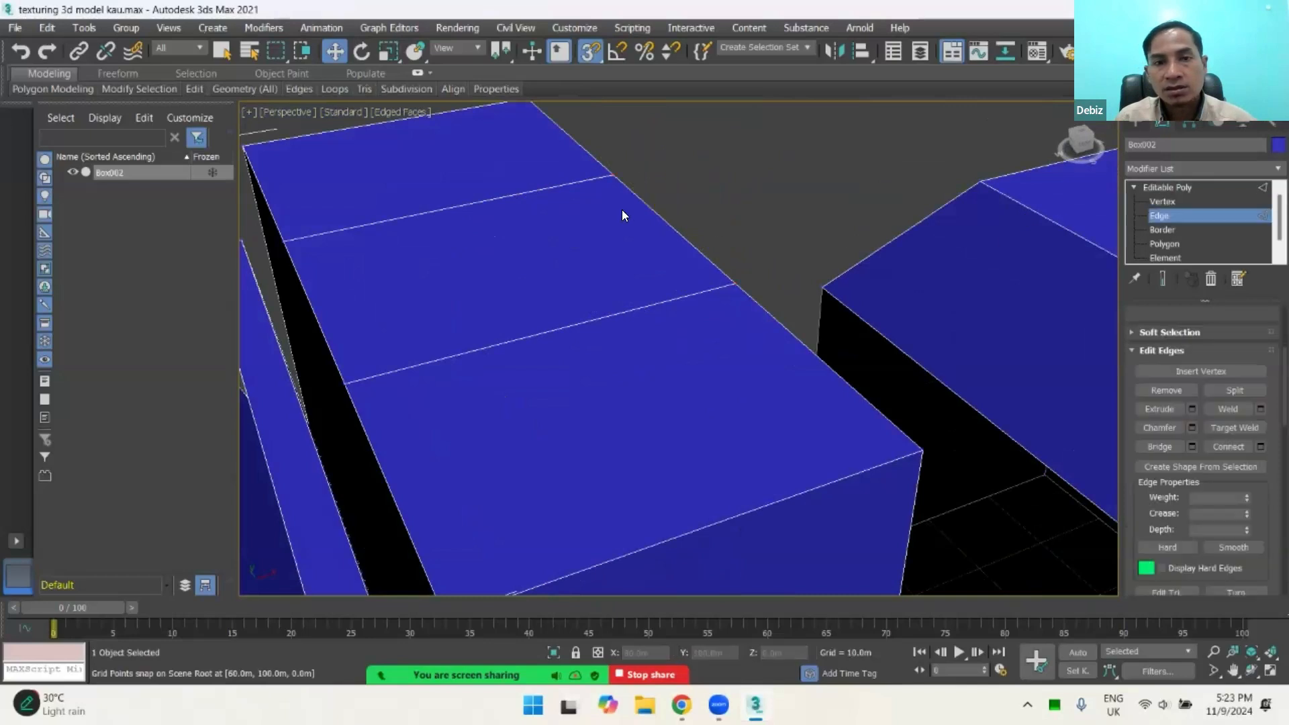
{"action": "left_click", "coordinate": [522, 194]}
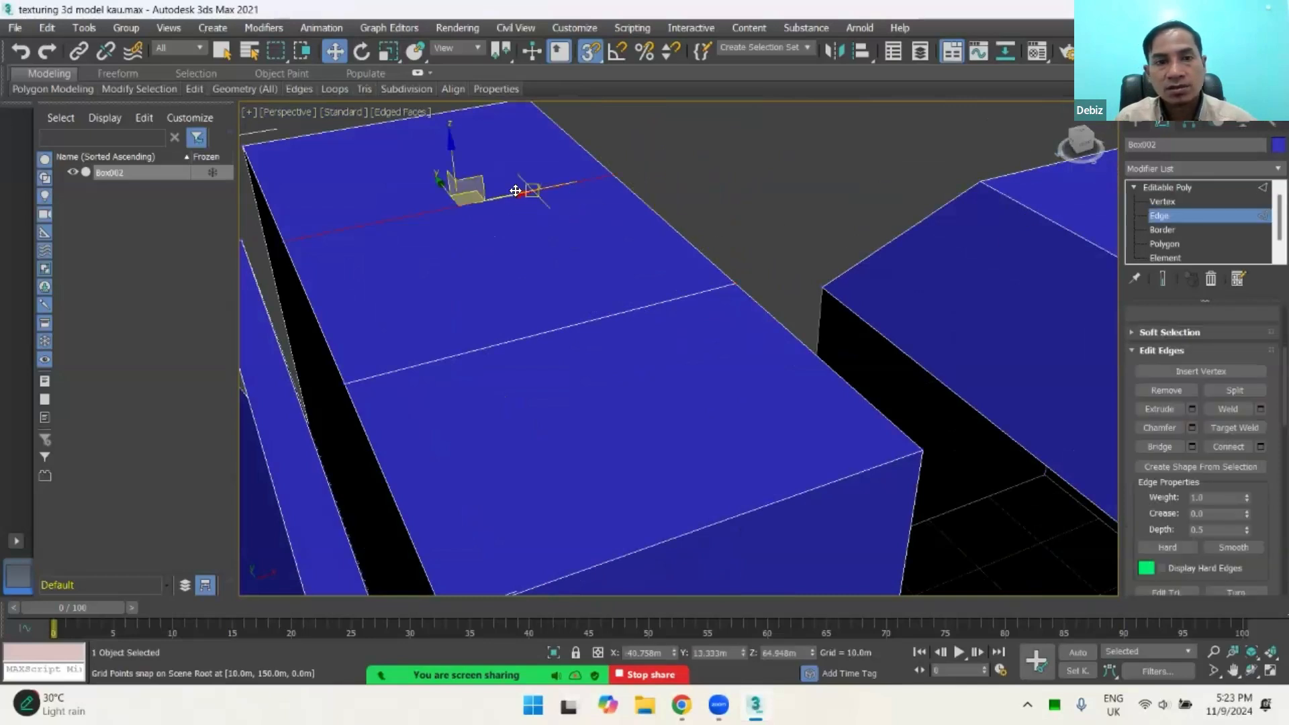
{"action": "key", "text": "Delete"}
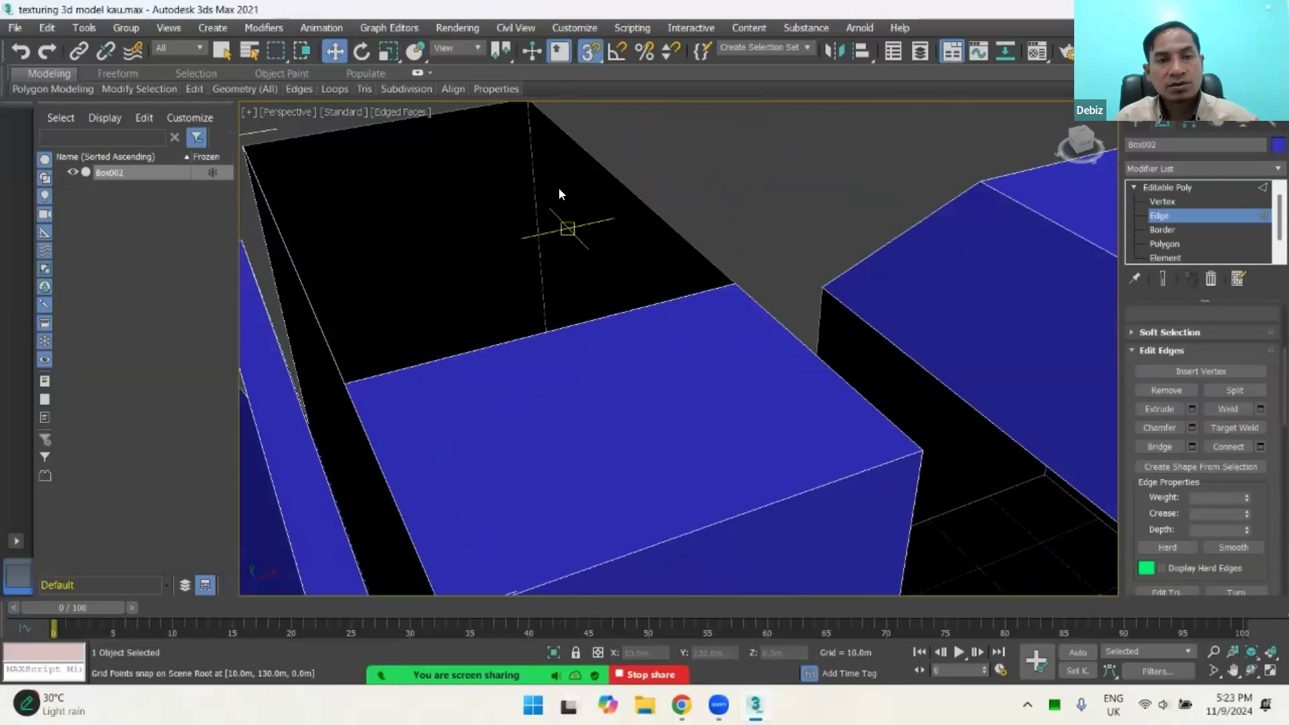
{"action": "mouse_move", "coordinate": [558, 252]}
{"action": "middle_mouse_down", "text": "alt"}
{"action": "mouse_move", "coordinate": [595, 248]}
{"action": "mouse_move", "coordinate": [562, 260]}
{"action": "middle_mouse_up", "text": "alt"}
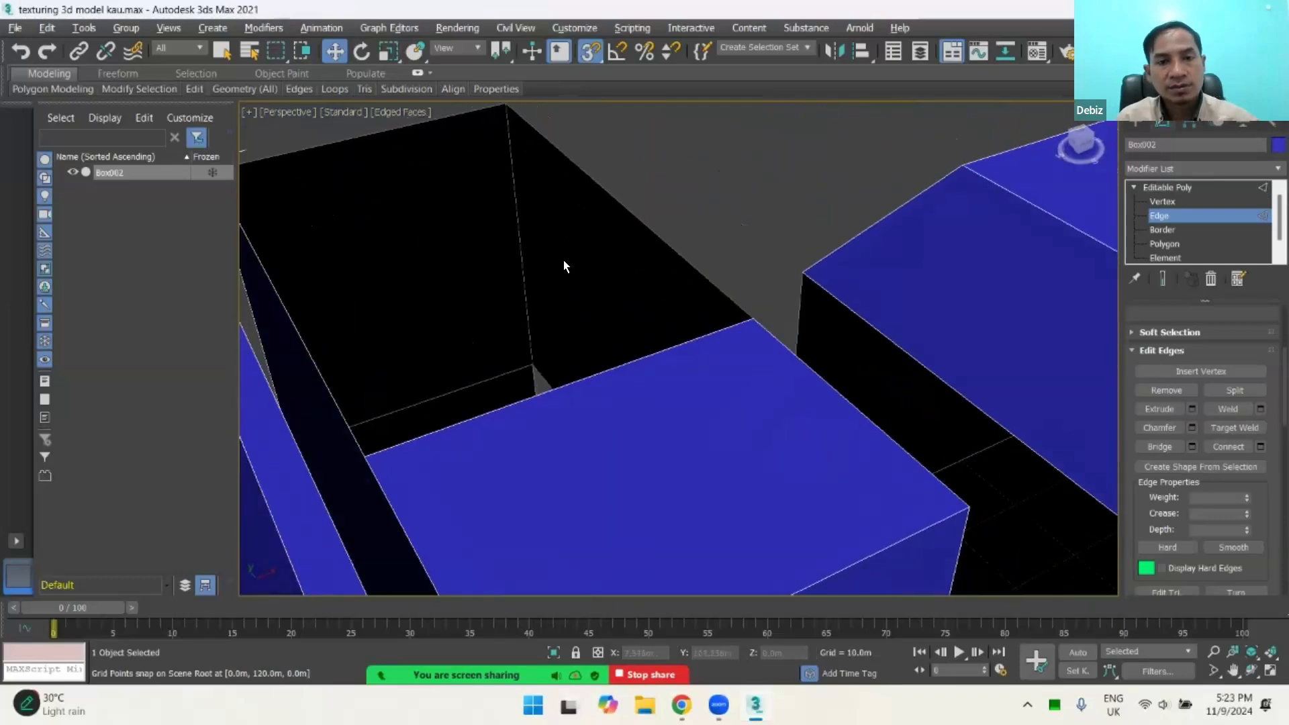
{"action": "key", "text": "ctrl+z"}
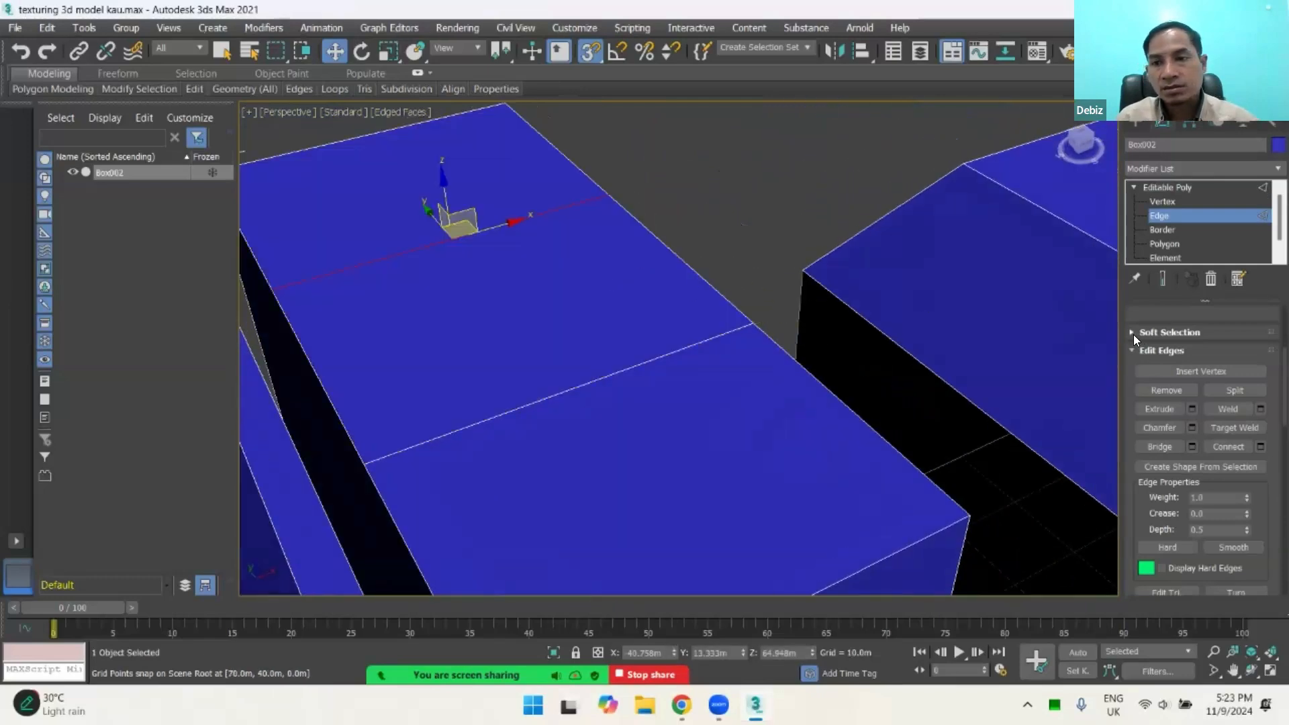
Step: Return to Vertex editing, reselect the two vertices on the long edge facing the beveled box, and open the Weld settings
{"action": "left_click", "coordinate": [1162, 202]}
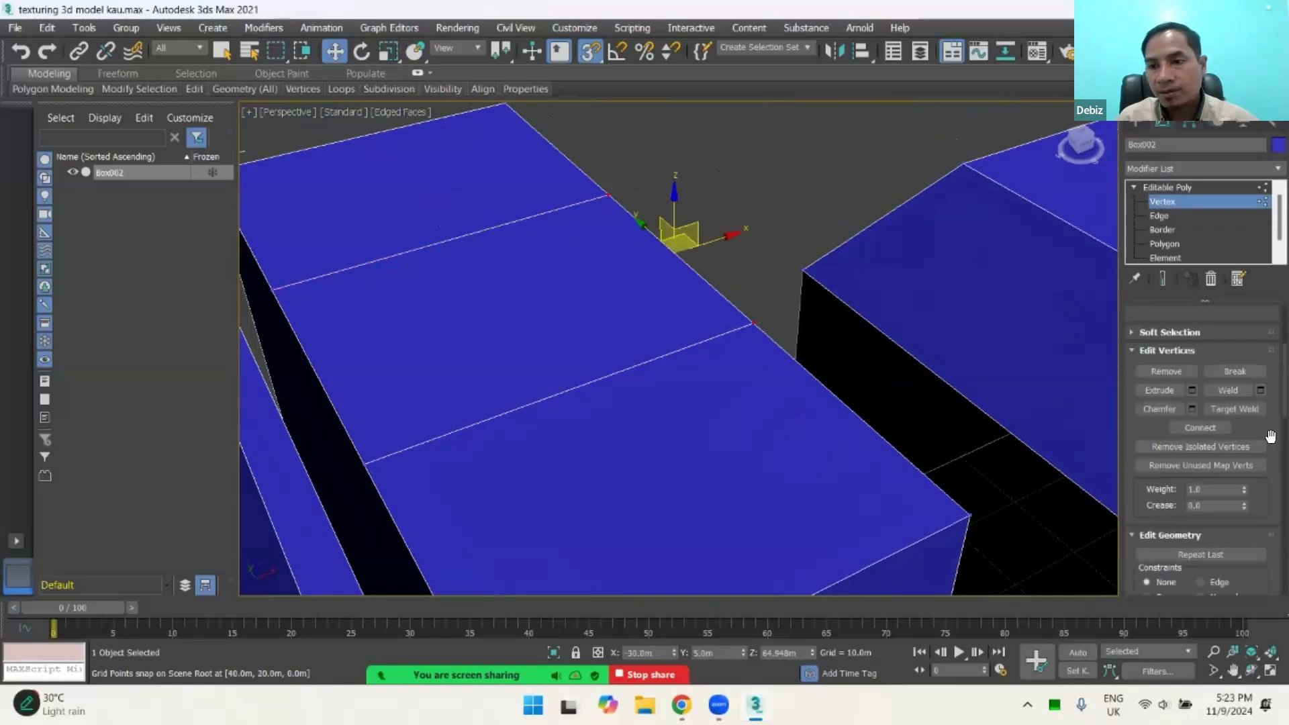
{"action": "left_click", "coordinate": [754, 322]}
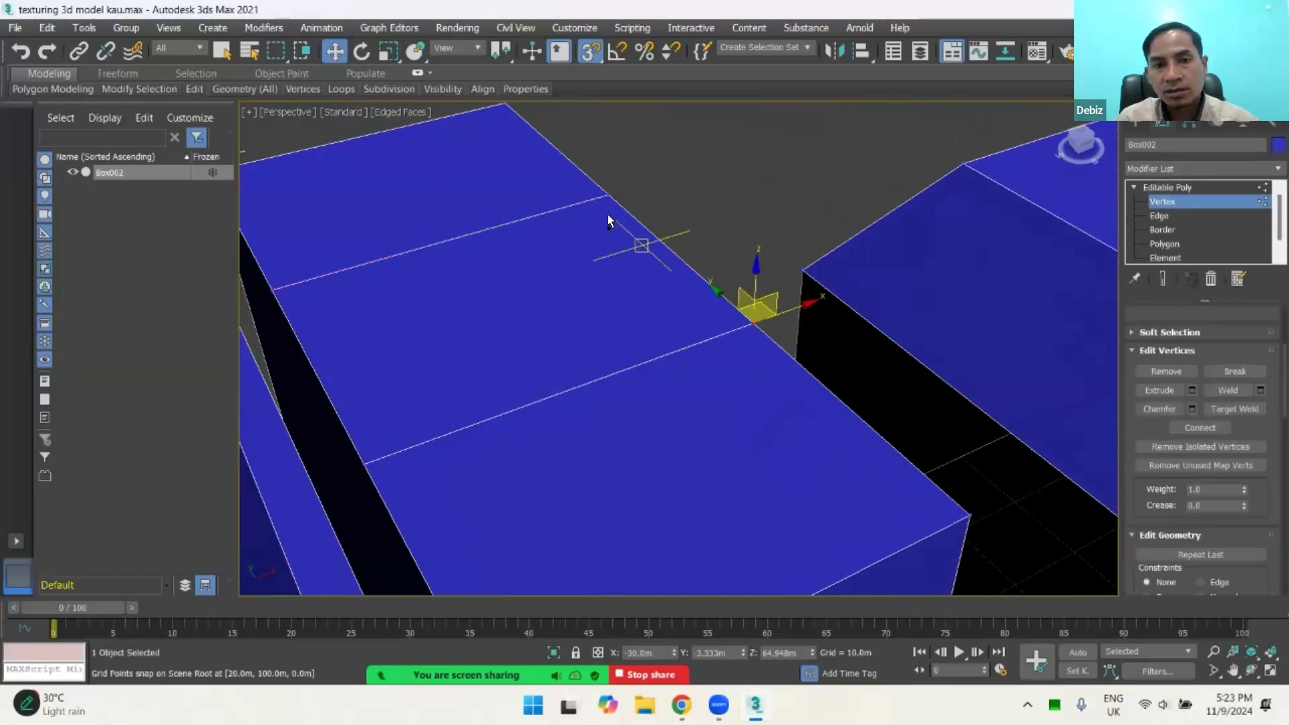
{"action": "left_click", "coordinate": [609, 195], "text": "ctrl"}
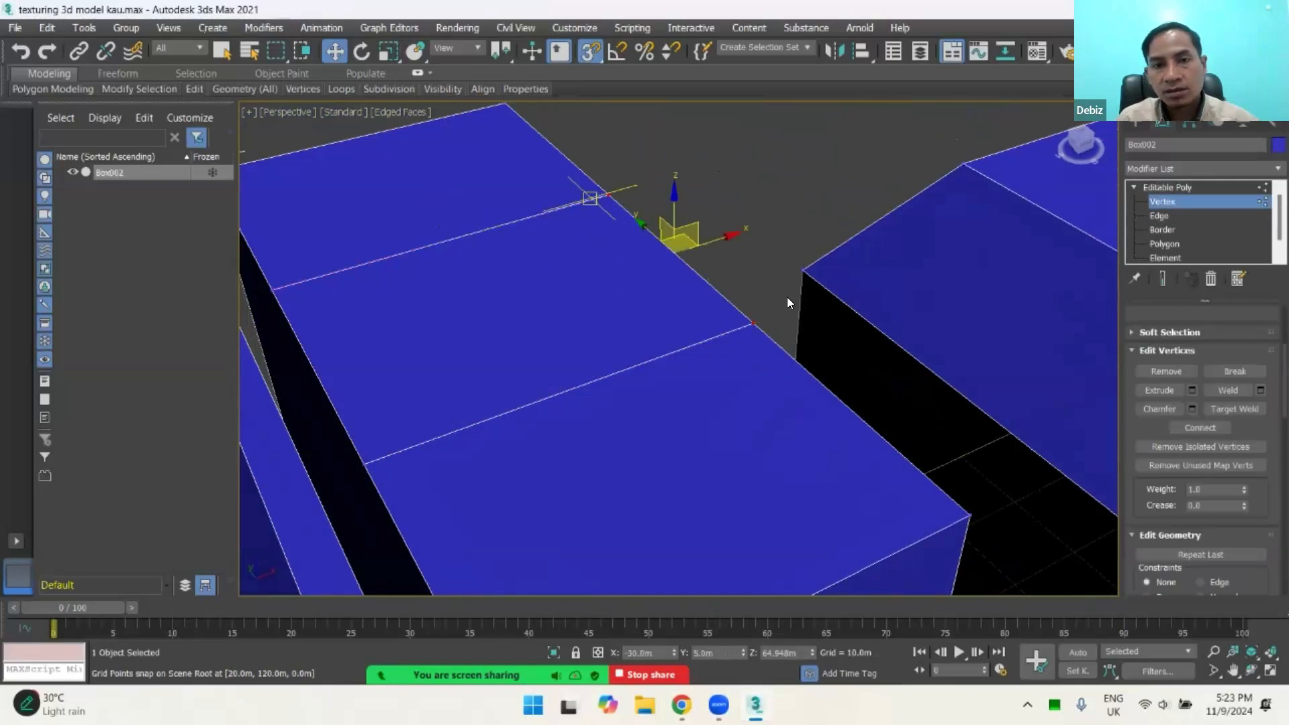
{"action": "left_click", "coordinate": [1261, 391]}
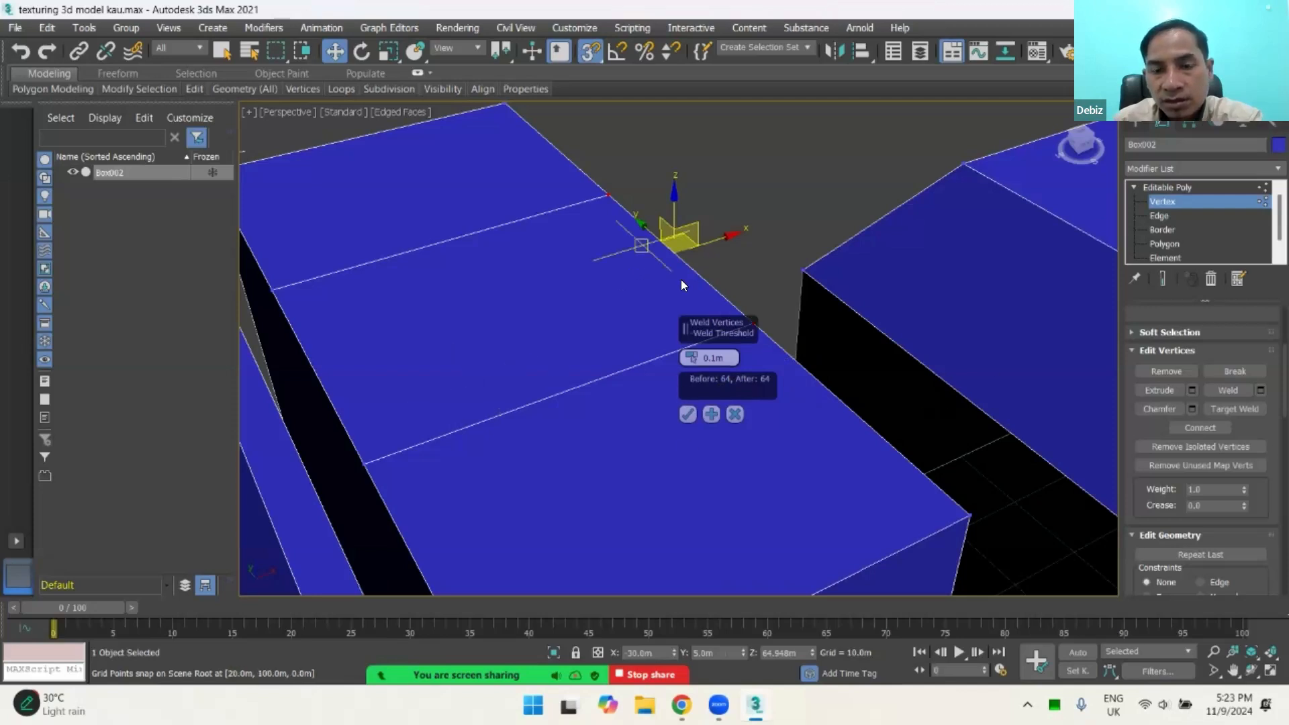
Step: Raise the weld threshold to about 27 m to preview merging the two vertices, and lower it to about 16.6 m
{"action": "middle_click_drag", "start_coordinate": [577, 329], "coordinate": [446, 346]}
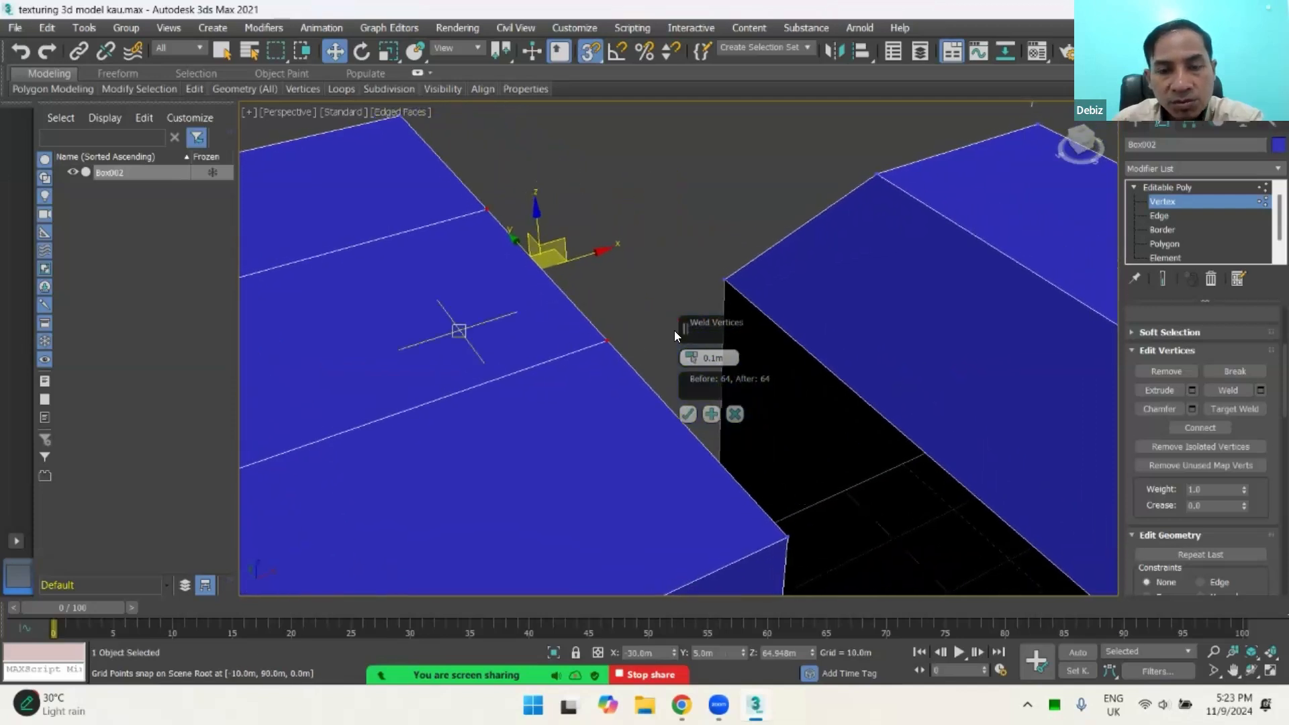
{"action": "left_click", "coordinate": [711, 357]}
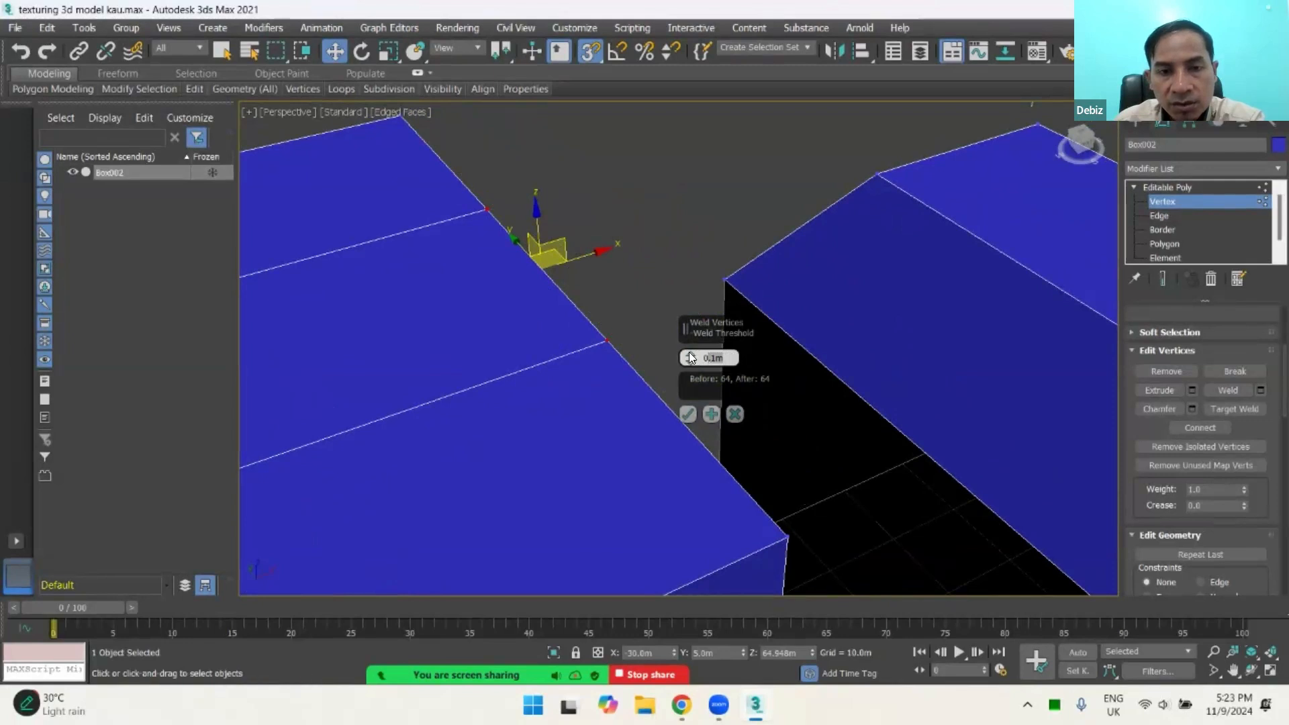
{"action": "left_click_drag", "start_coordinate": [689, 358], "coordinate": [701, 151]}
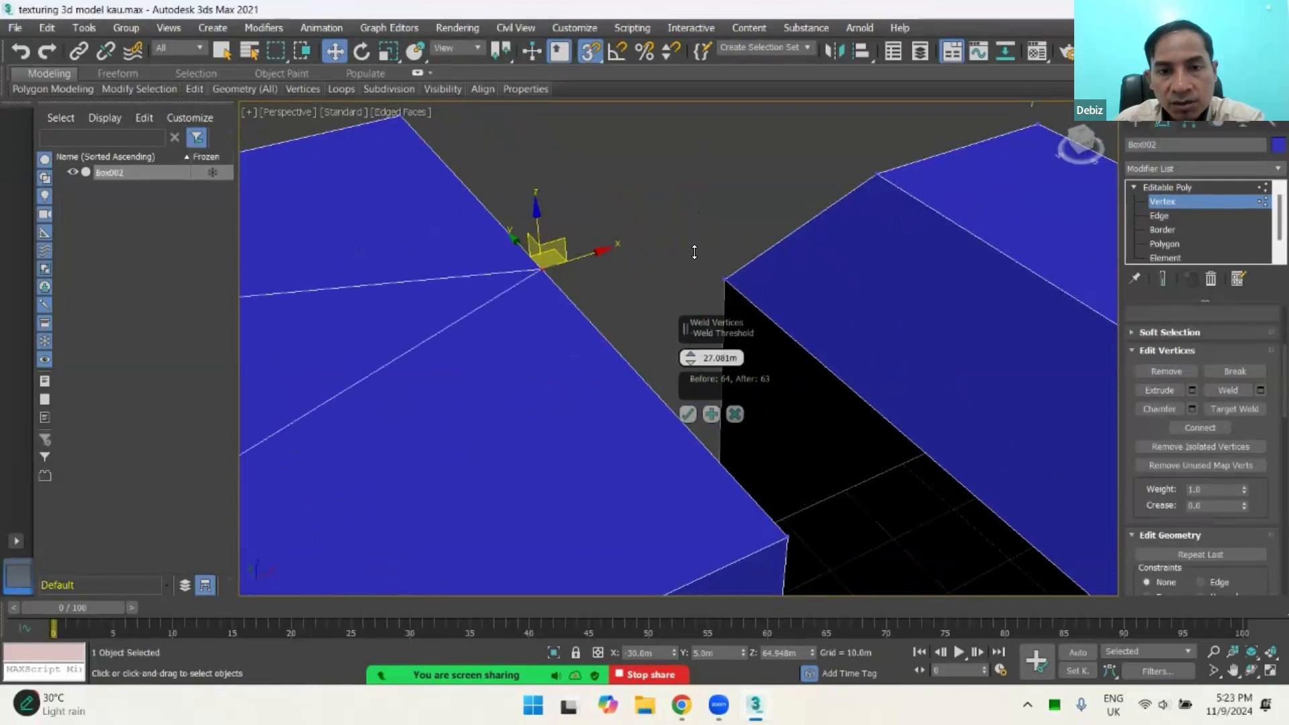
{"action": "left_click_drag", "start_coordinate": [694, 251], "coordinate": [688, 205]}
{"action": "left_click_drag", "start_coordinate": [689, 269], "coordinate": [691, 302]}
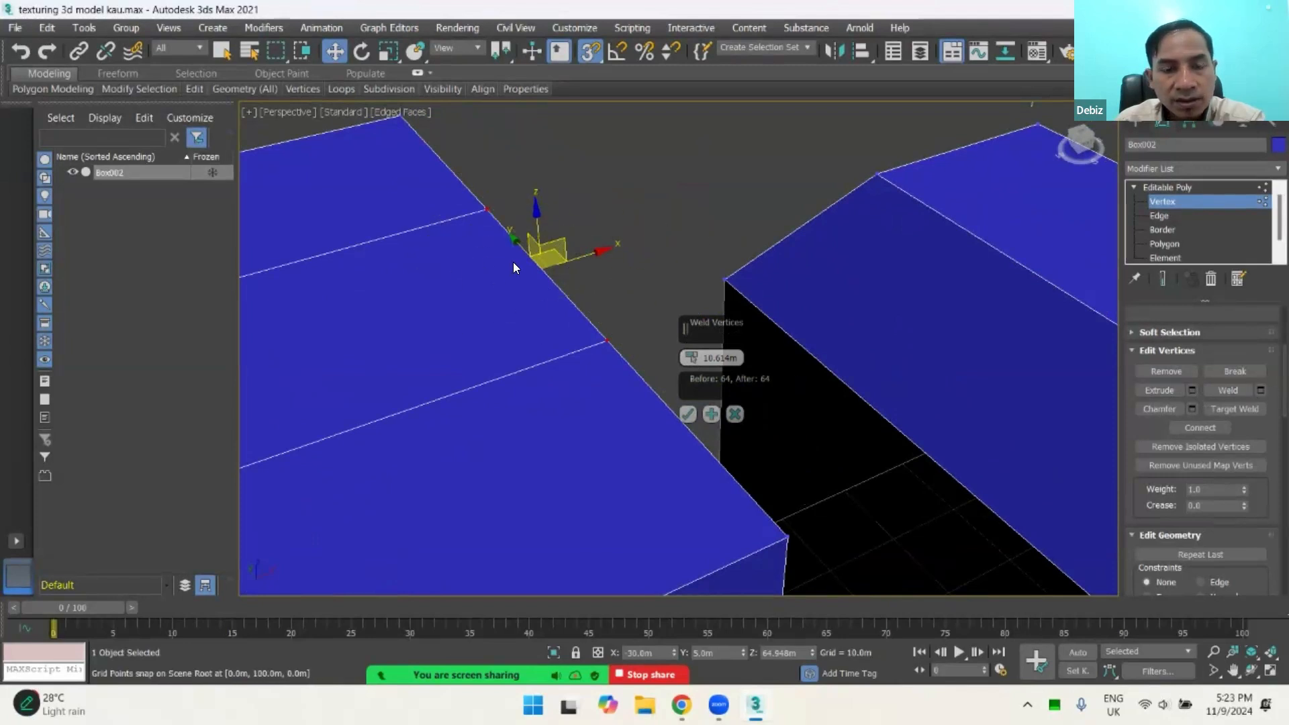
Step: Set the weld threshold to 26.068 m to preview the two selected vertices merging into one
{"action": "scroll", "coordinate": [508, 281], "scroll_direction": "down", "scroll_amount": 3}
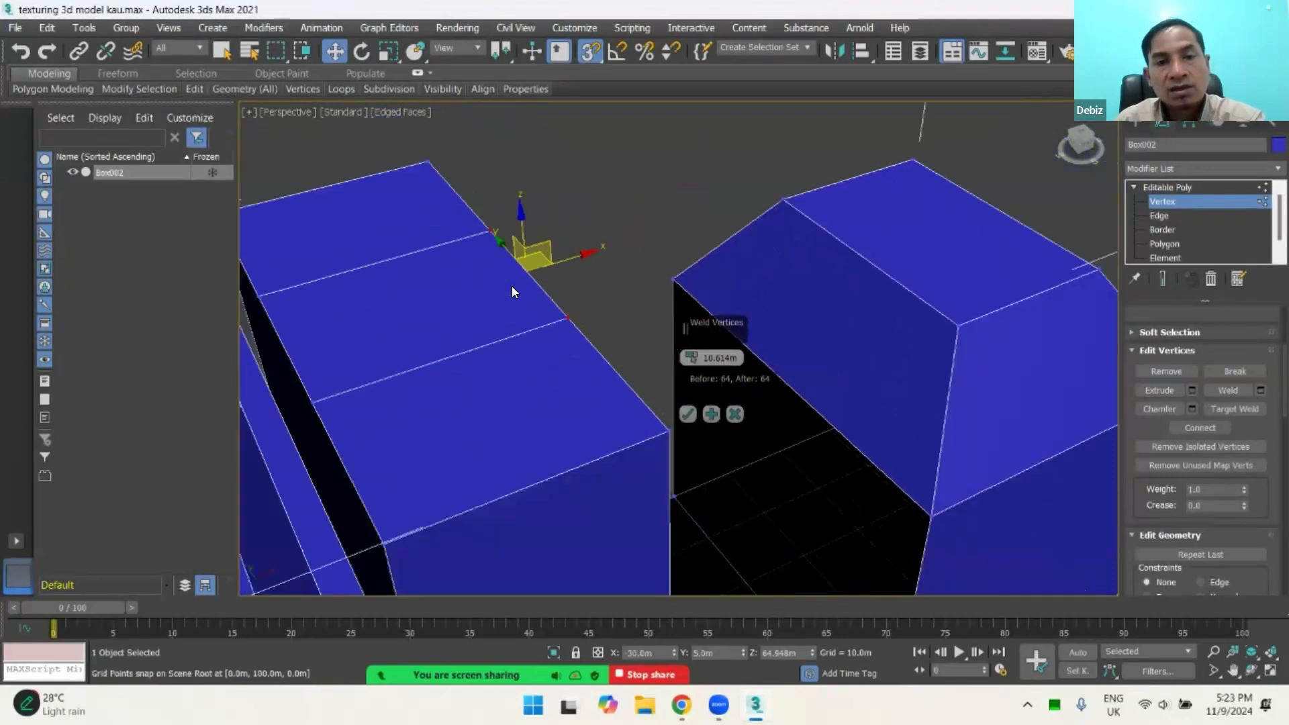
{"action": "scroll", "coordinate": [512, 286], "scroll_direction": "up", "scroll_amount": 3}
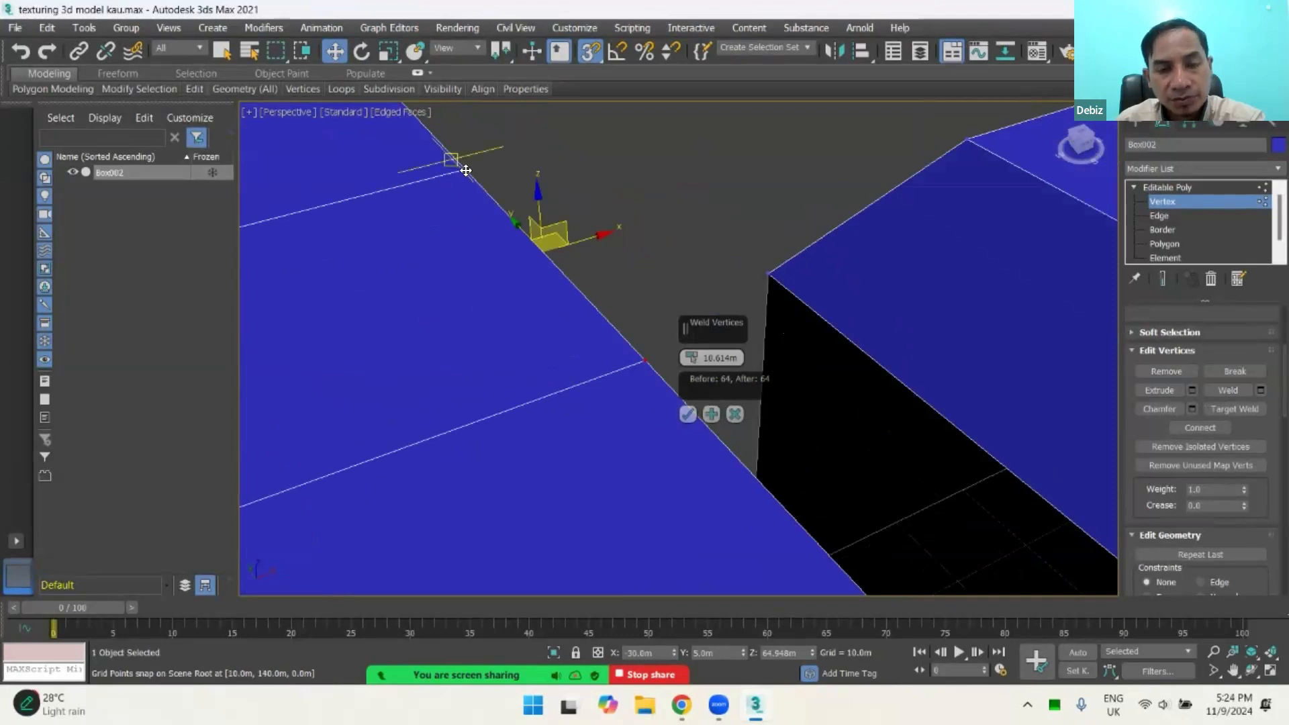
{"action": "middle_click_drag", "start_coordinate": [439, 274], "coordinate": [396, 339]}
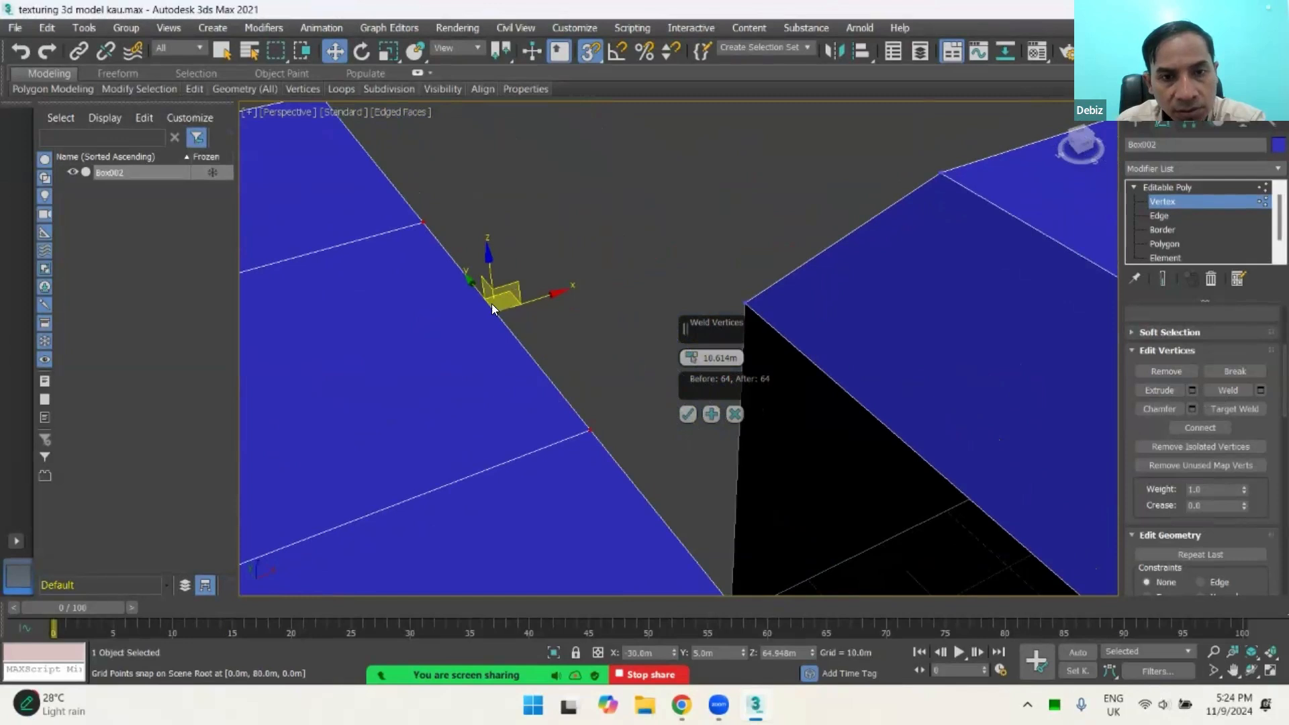
{"action": "scroll", "coordinate": [504, 259], "scroll_direction": "down", "scroll_amount": 3}
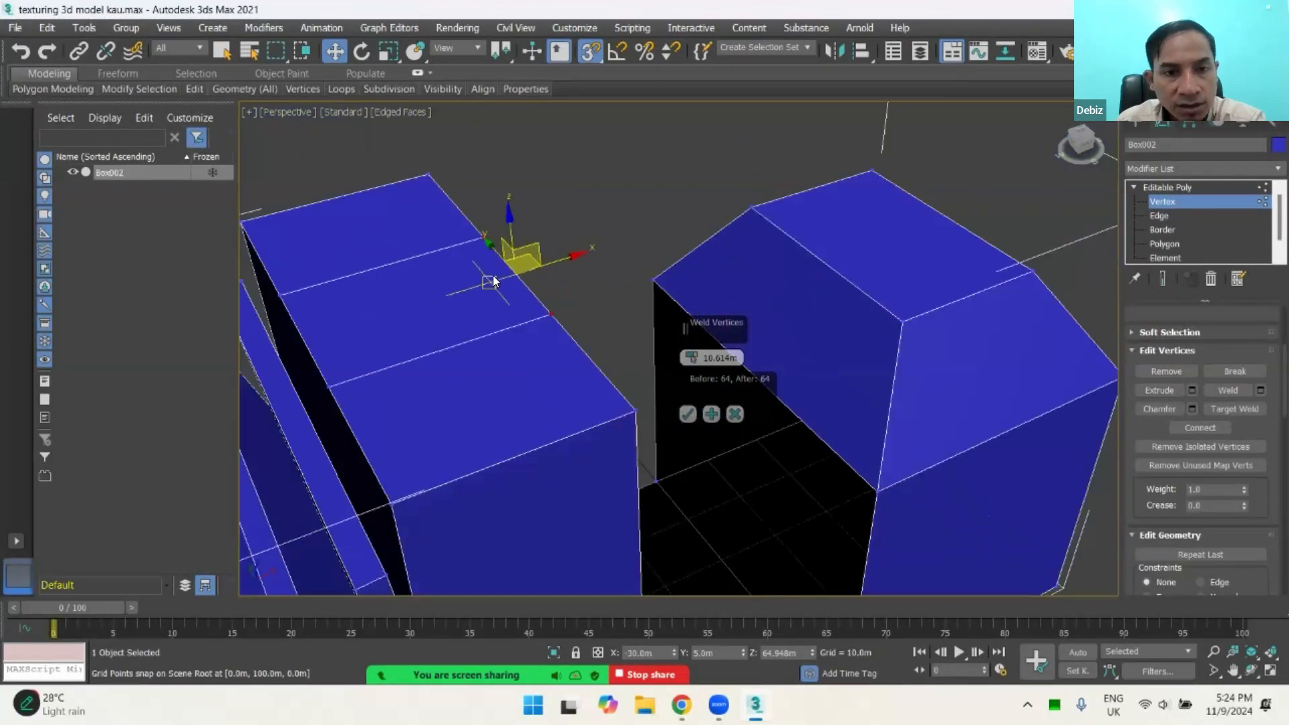
{"action": "scroll", "coordinate": [524, 285], "scroll_direction": "up", "scroll_amount": 2}
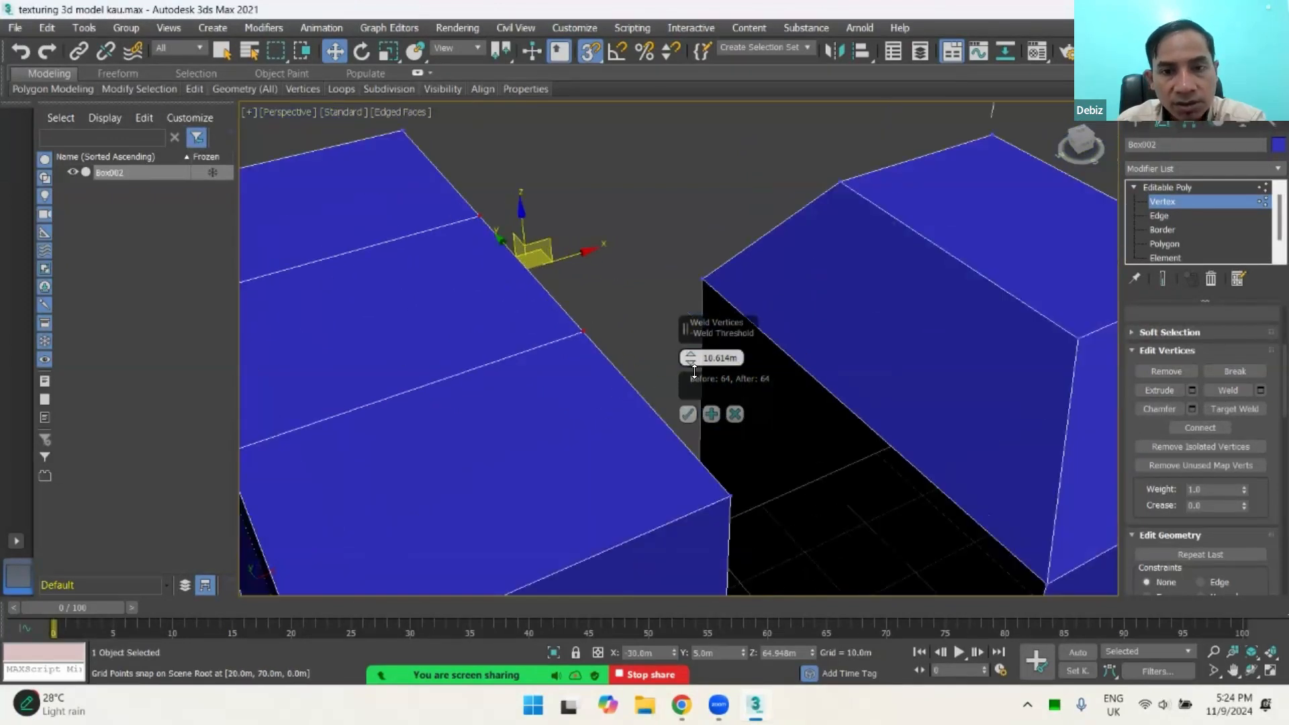
{"action": "left_click_drag", "start_coordinate": [694, 371], "coordinate": [698, 272]}
{"action": "left_click_drag", "start_coordinate": [701, 339], "coordinate": [694, 228]}
{"action": "left_click_drag", "start_coordinate": [697, 323], "coordinate": [694, 278]}
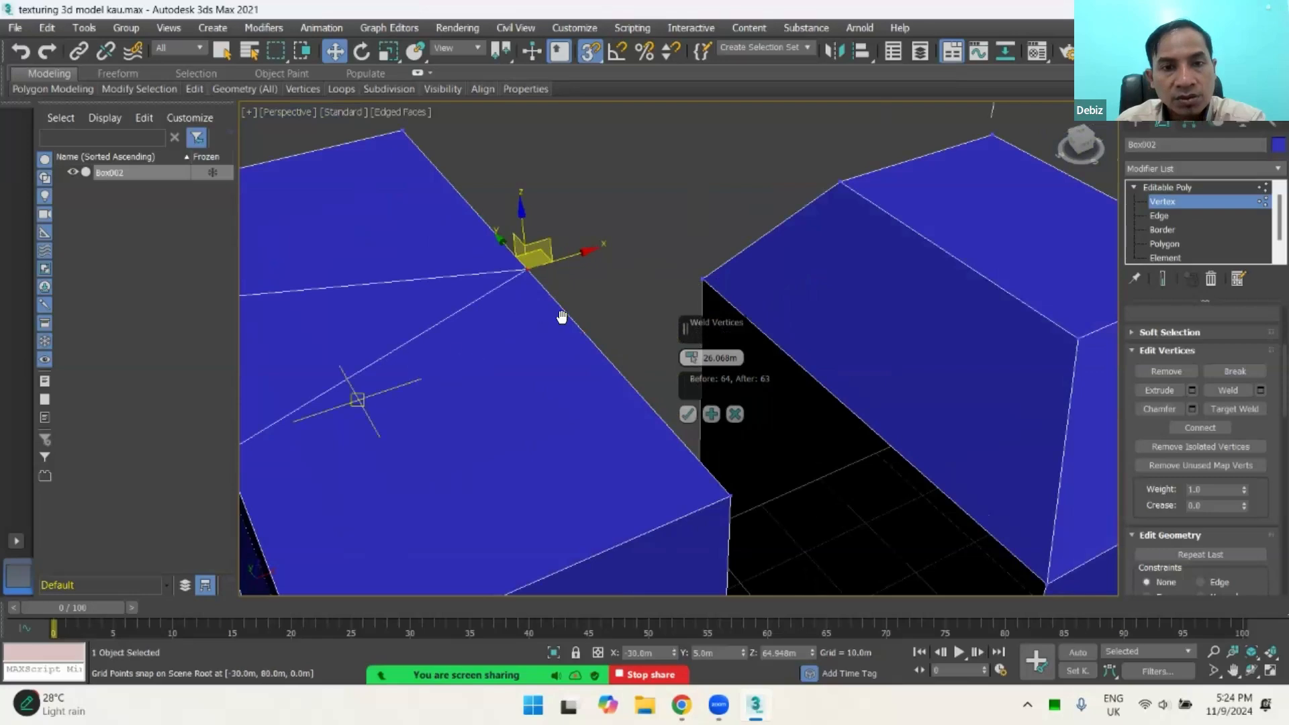
{"action": "middle_click_drag", "start_coordinate": [561, 316], "coordinate": [477, 210], "text": "alt"}
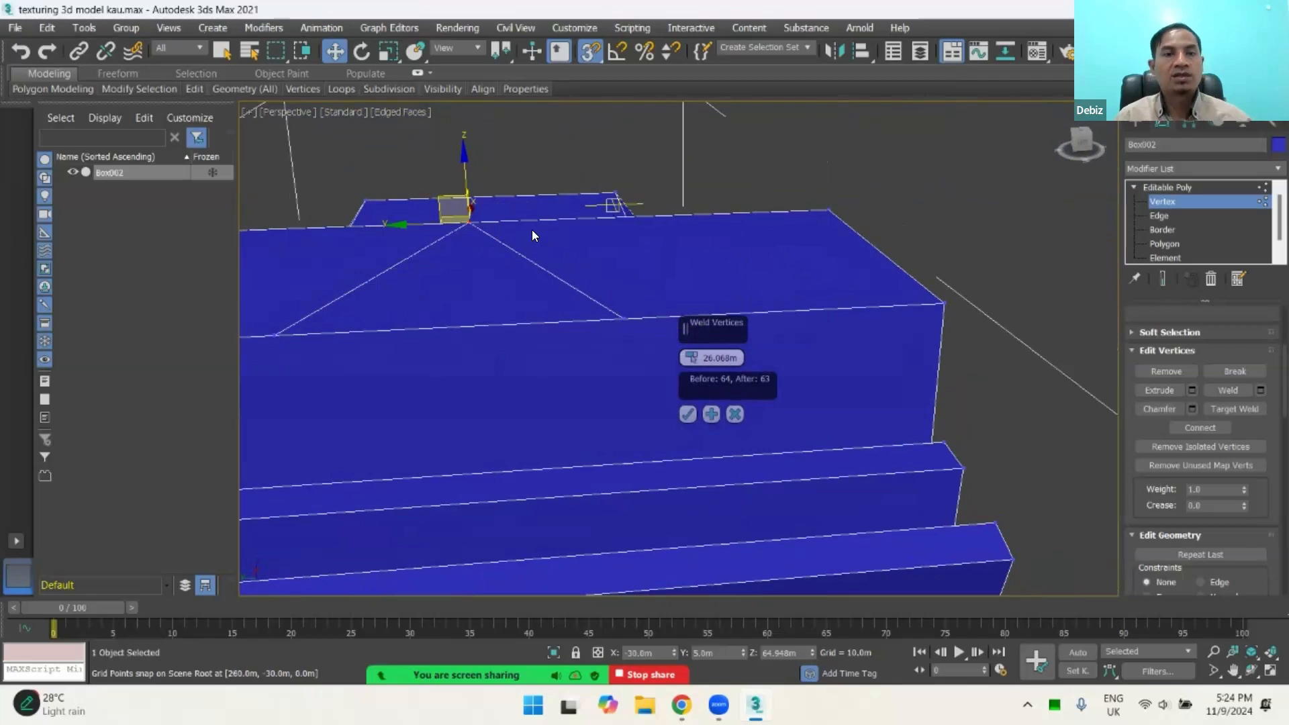
{"action": "middle_click_drag", "start_coordinate": [381, 318], "coordinate": [500, 248], "text": "alt"}
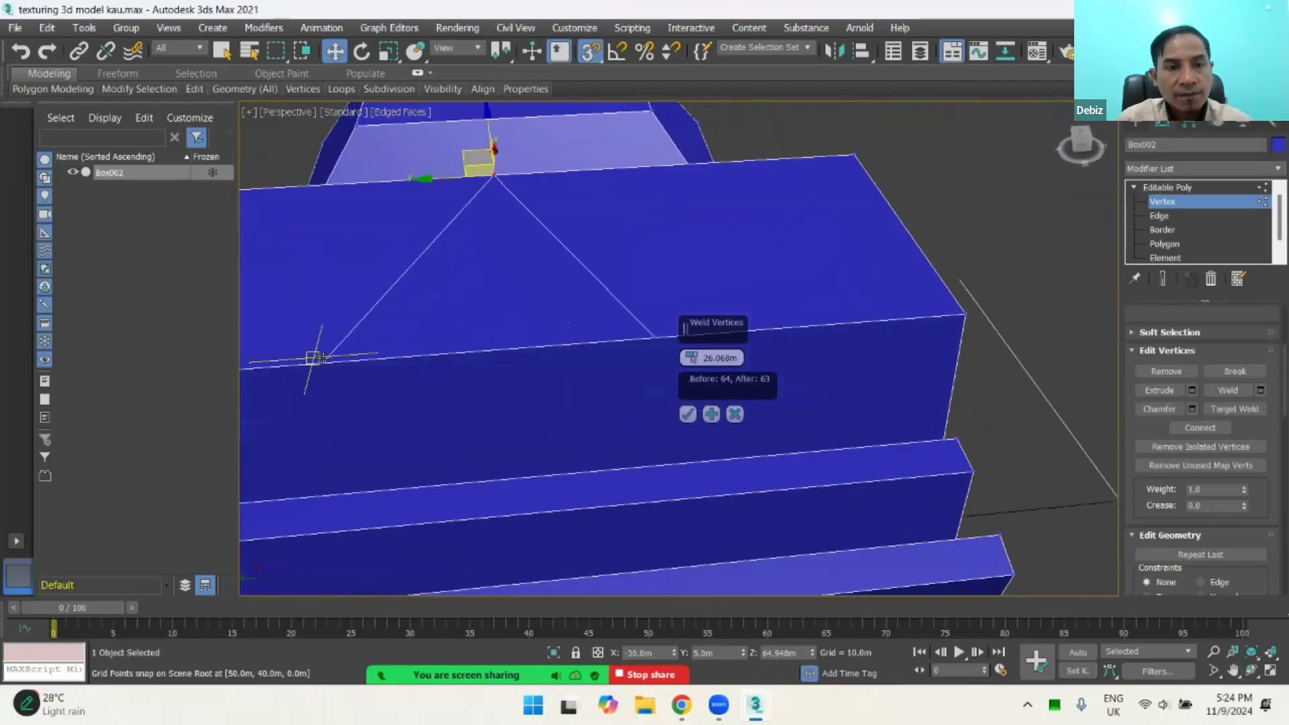
Step: Select the vertex on the opposite long edge beside the fanned strips, and reselect the two vertices facing the beveled box
{"action": "left_click", "coordinate": [321, 358]}
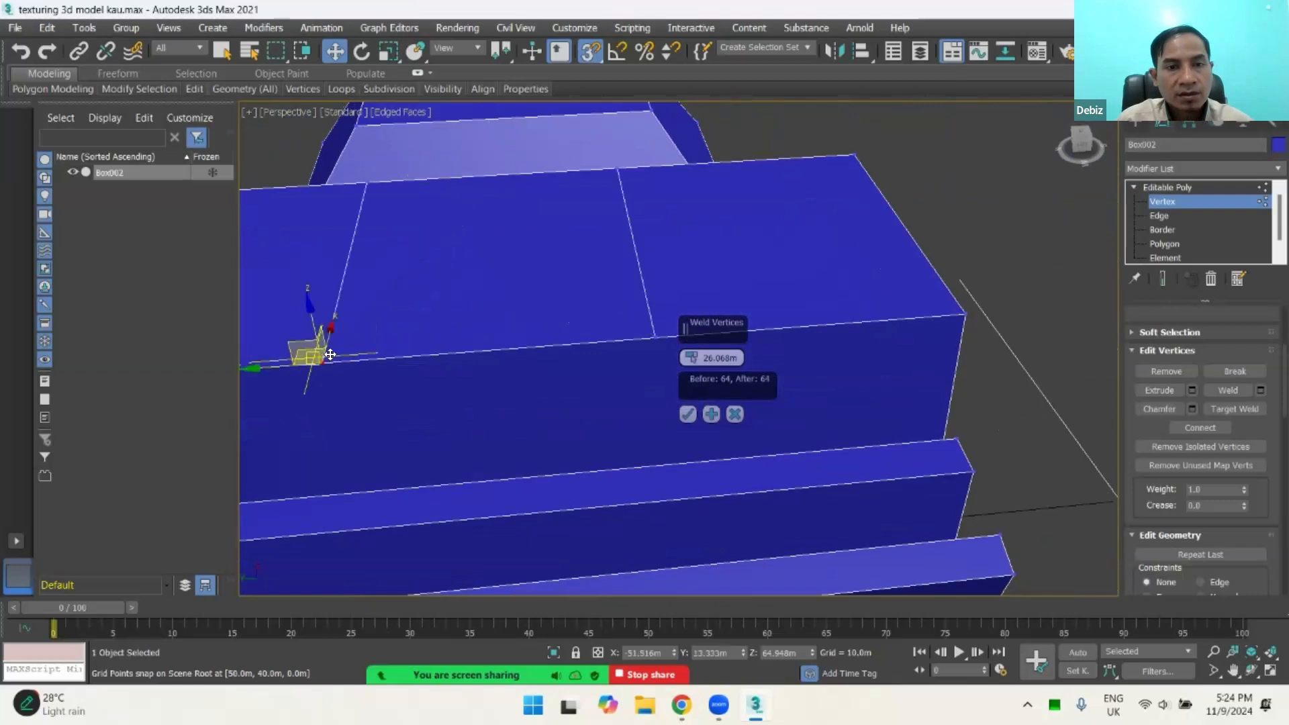
{"action": "left_click", "coordinate": [367, 180]}
{"action": "left_click", "coordinate": [613, 168], "text": "ctrl"}
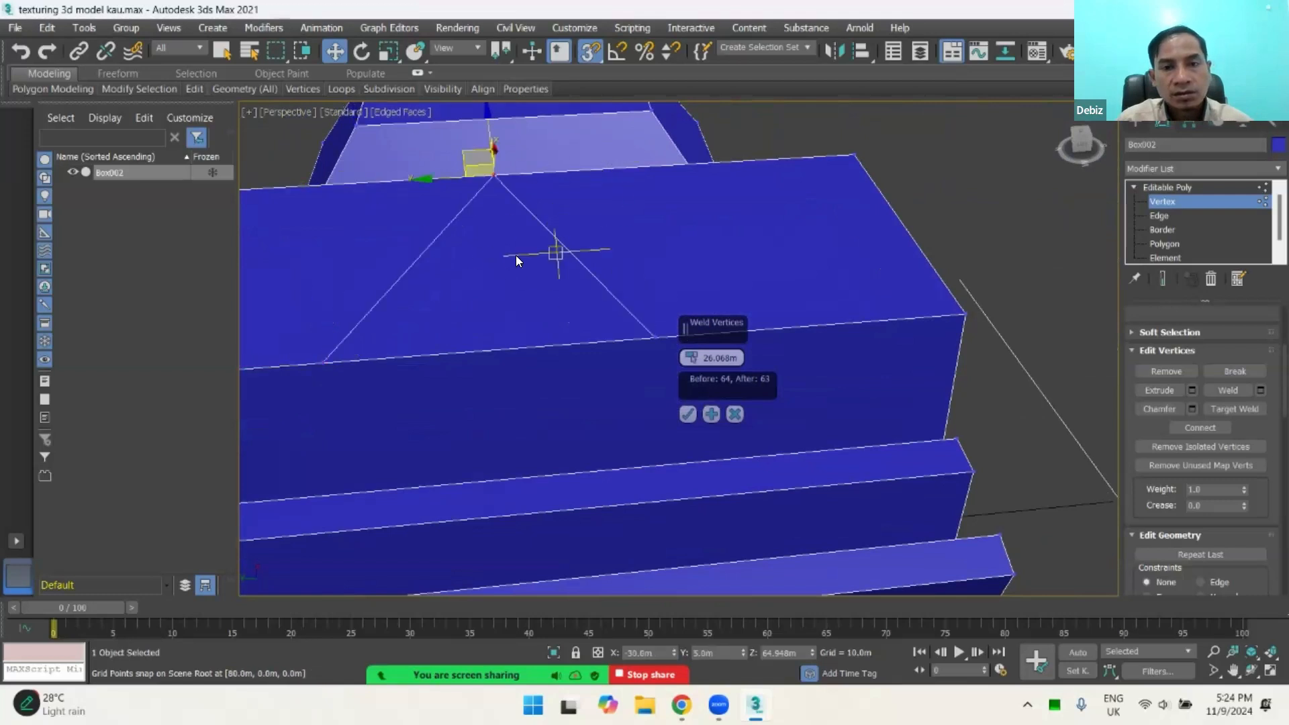
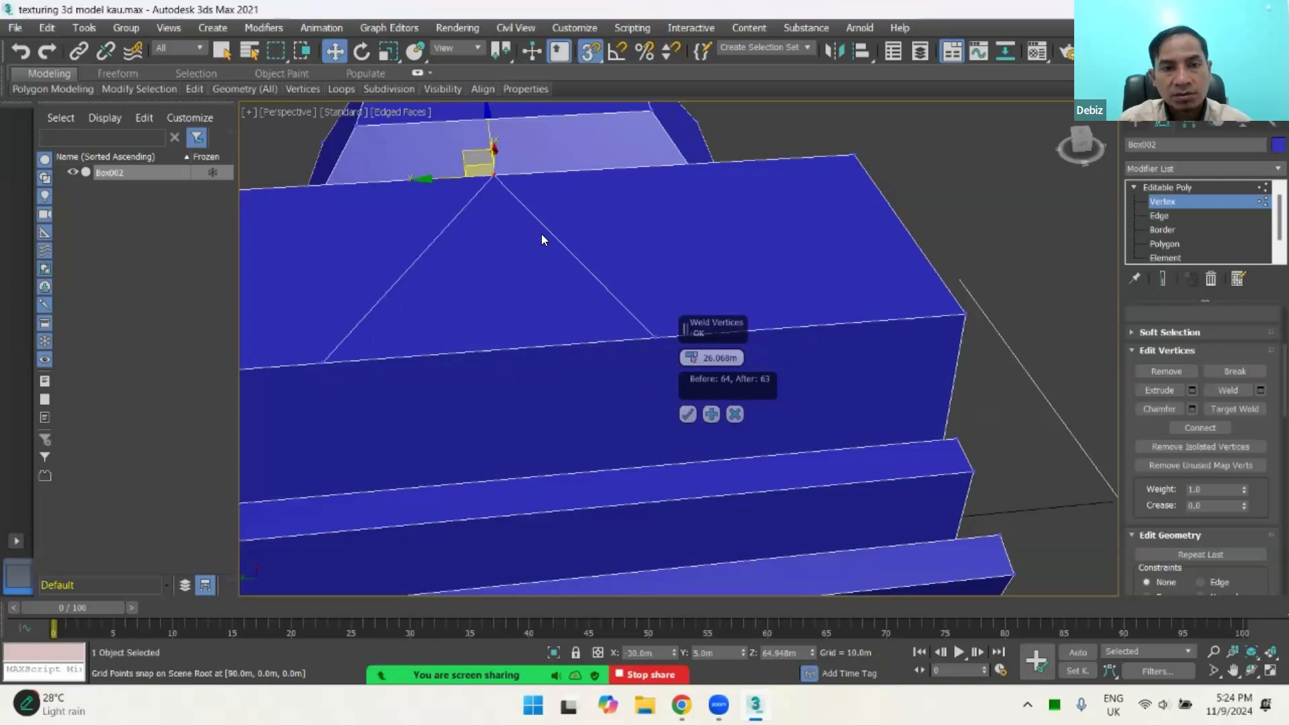
Step: Apply the 26.068 m weld to the two vertices facing the beveled box, keep the Weld settings open, and select the merged vertex
{"action": "left_click", "coordinate": [711, 414]}
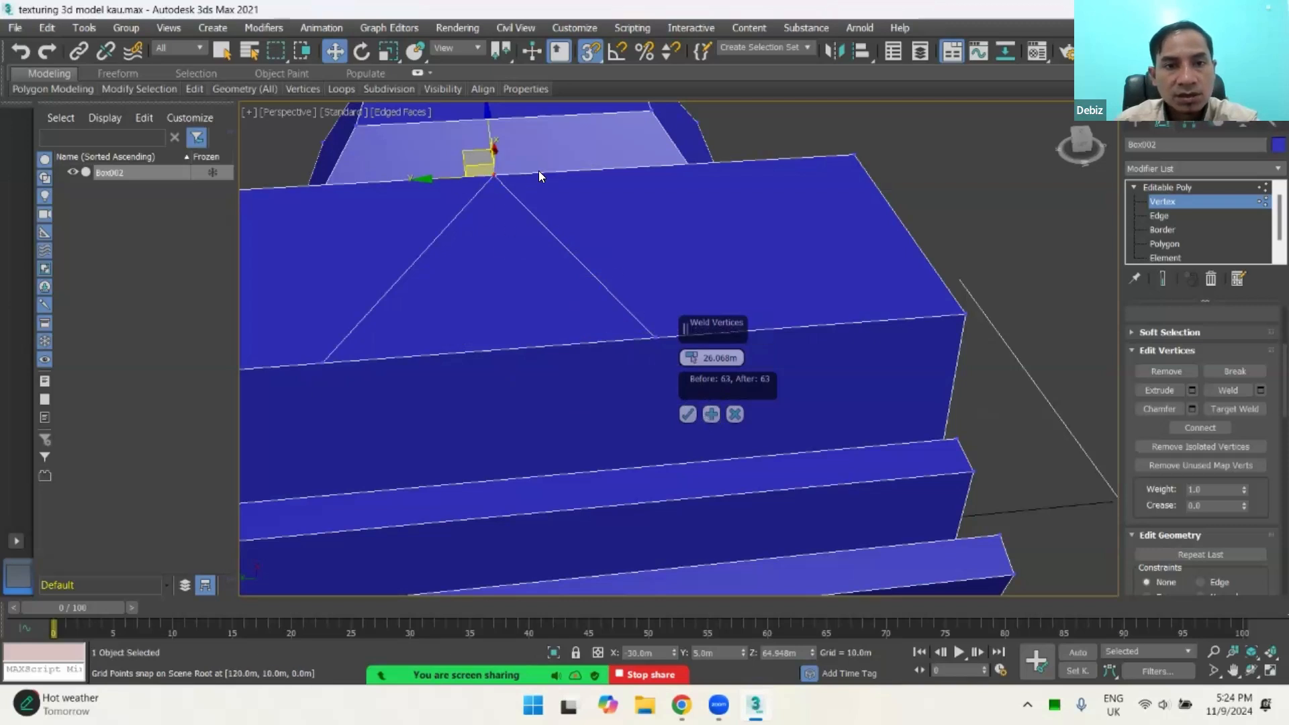
{"action": "left_click", "coordinate": [492, 172]}
{"action": "left_click", "coordinate": [493, 172]}
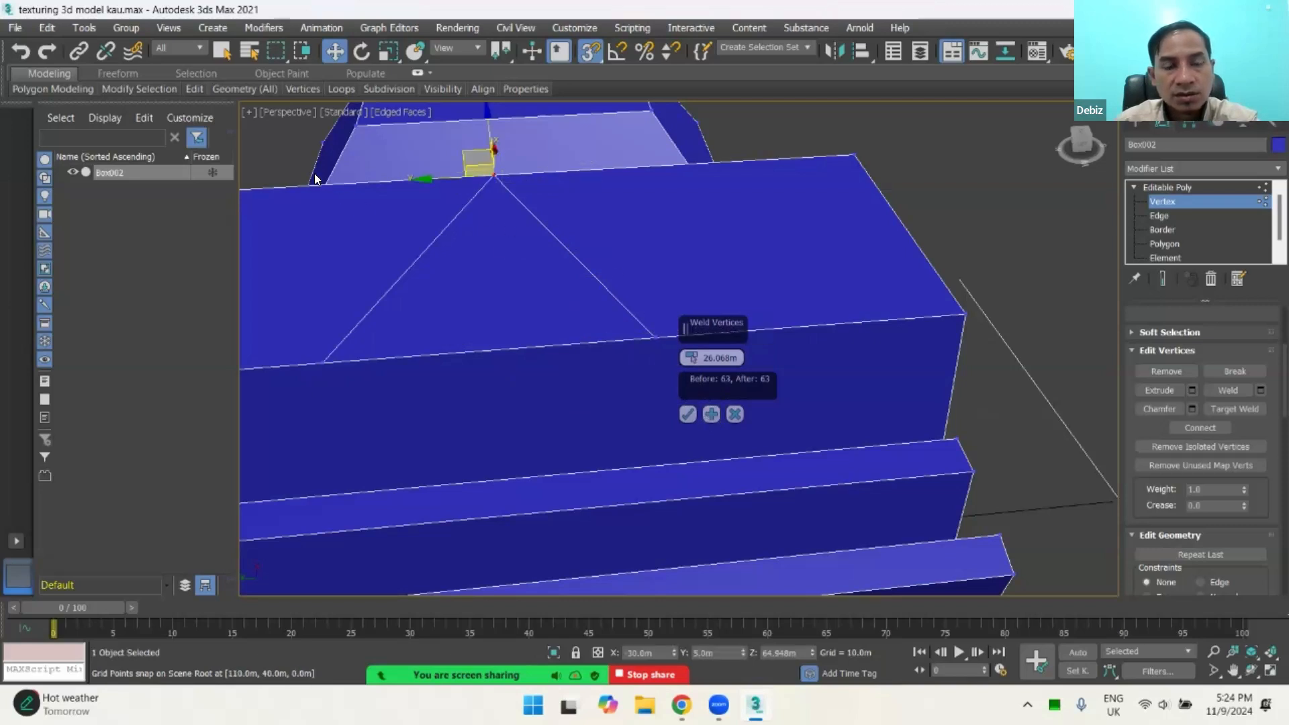
Step: Weld the two vertices on the opposite long edge beside the fanned strips with the 26.068 m threshold
{"action": "left_click", "coordinate": [659, 338]}
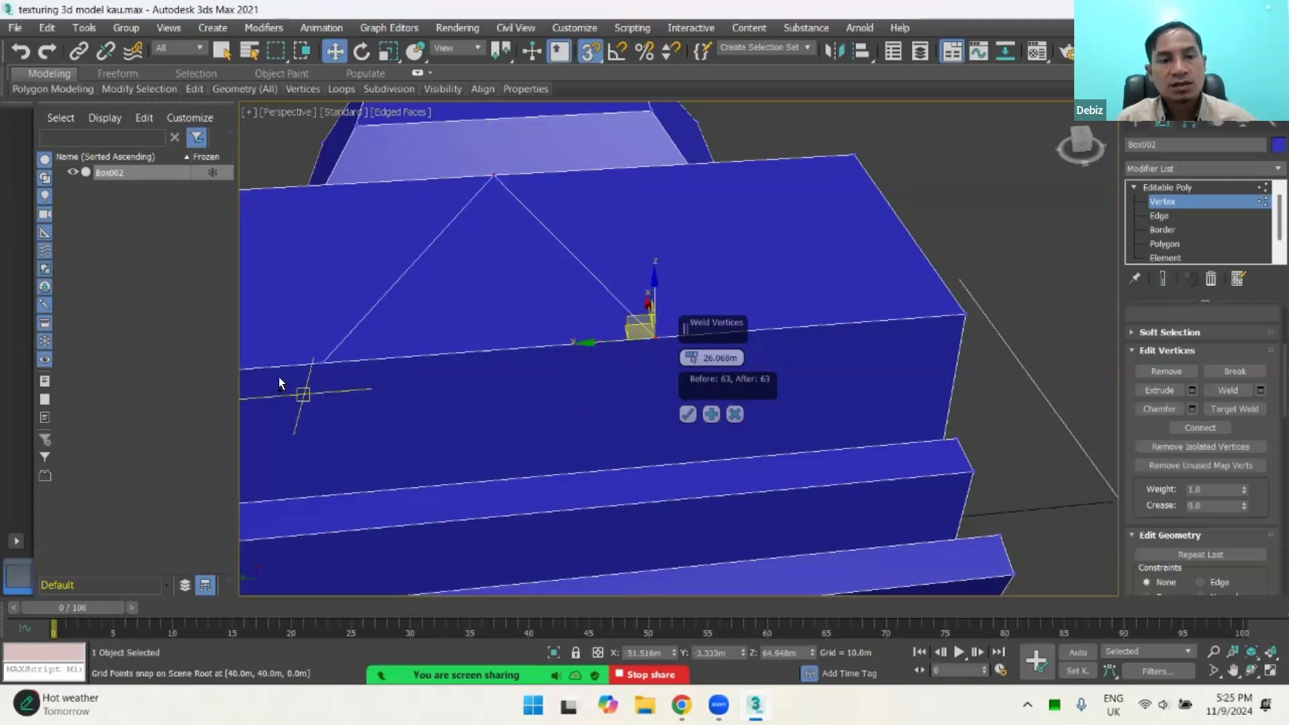
{"action": "left_click", "coordinate": [326, 366], "text": "ctrl"}
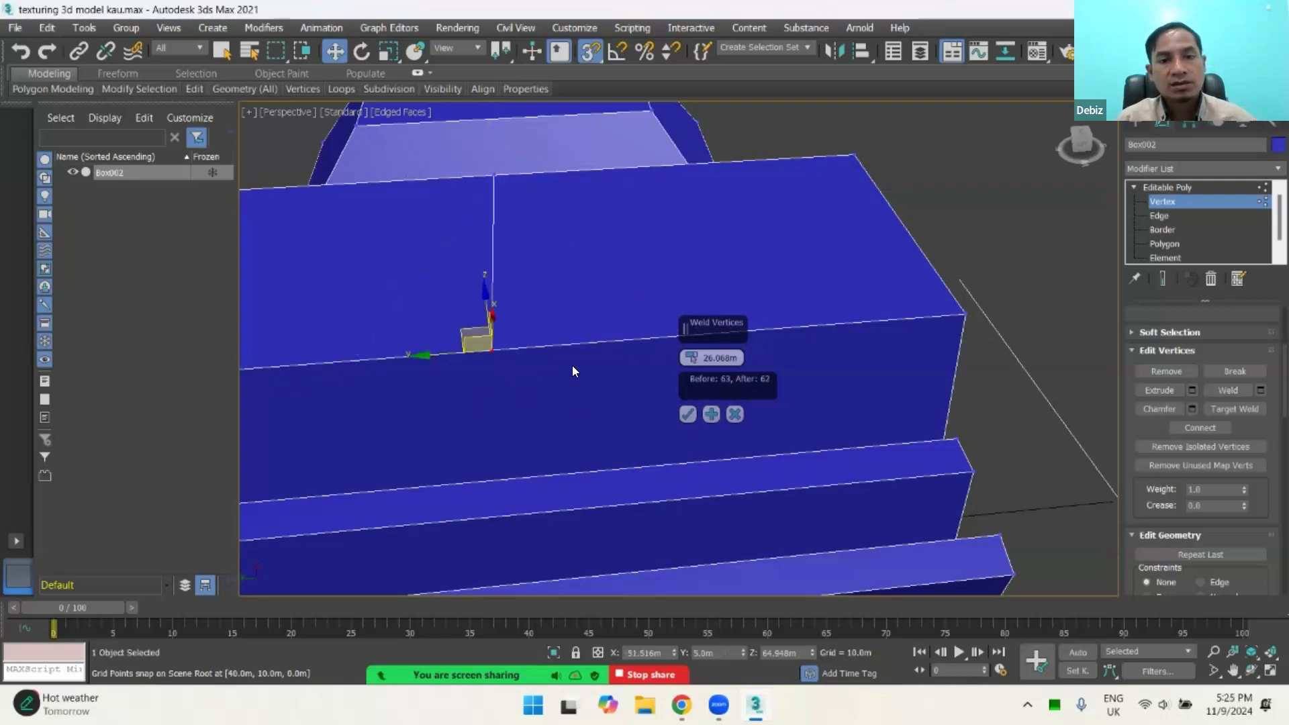
{"action": "left_click", "coordinate": [564, 368]}
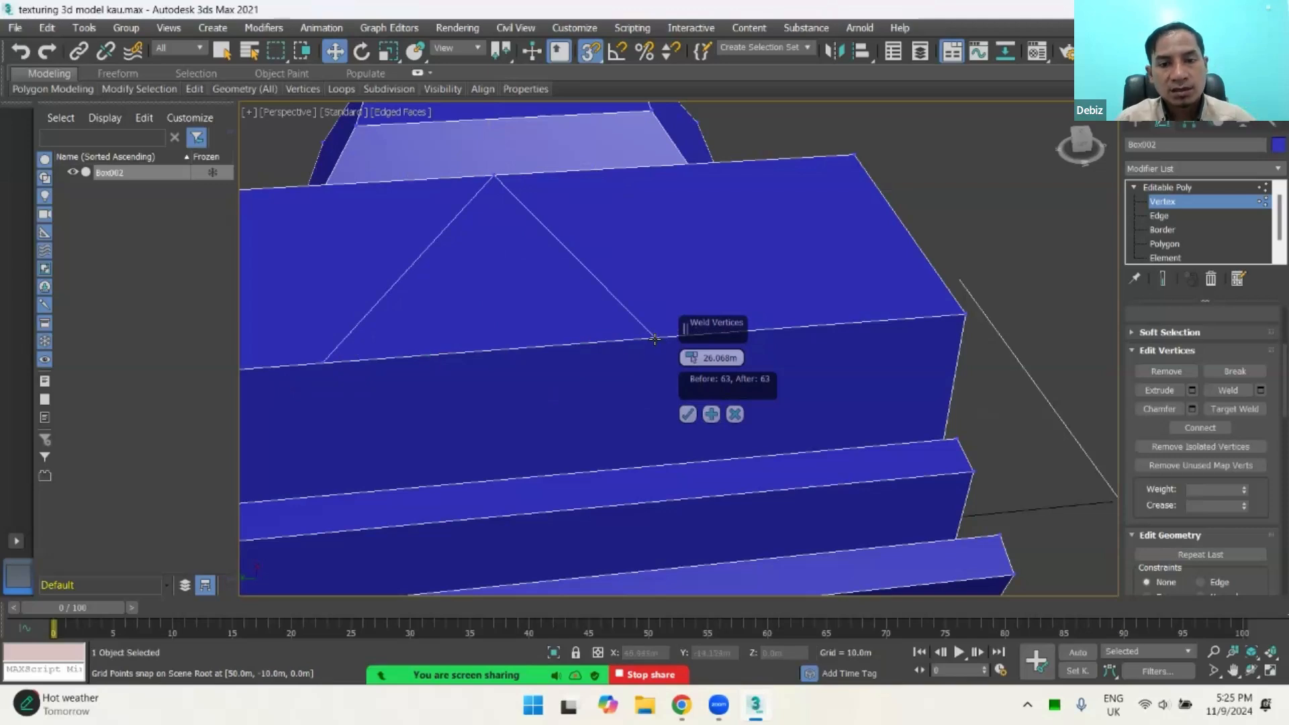
{"action": "left_click", "coordinate": [655, 339]}
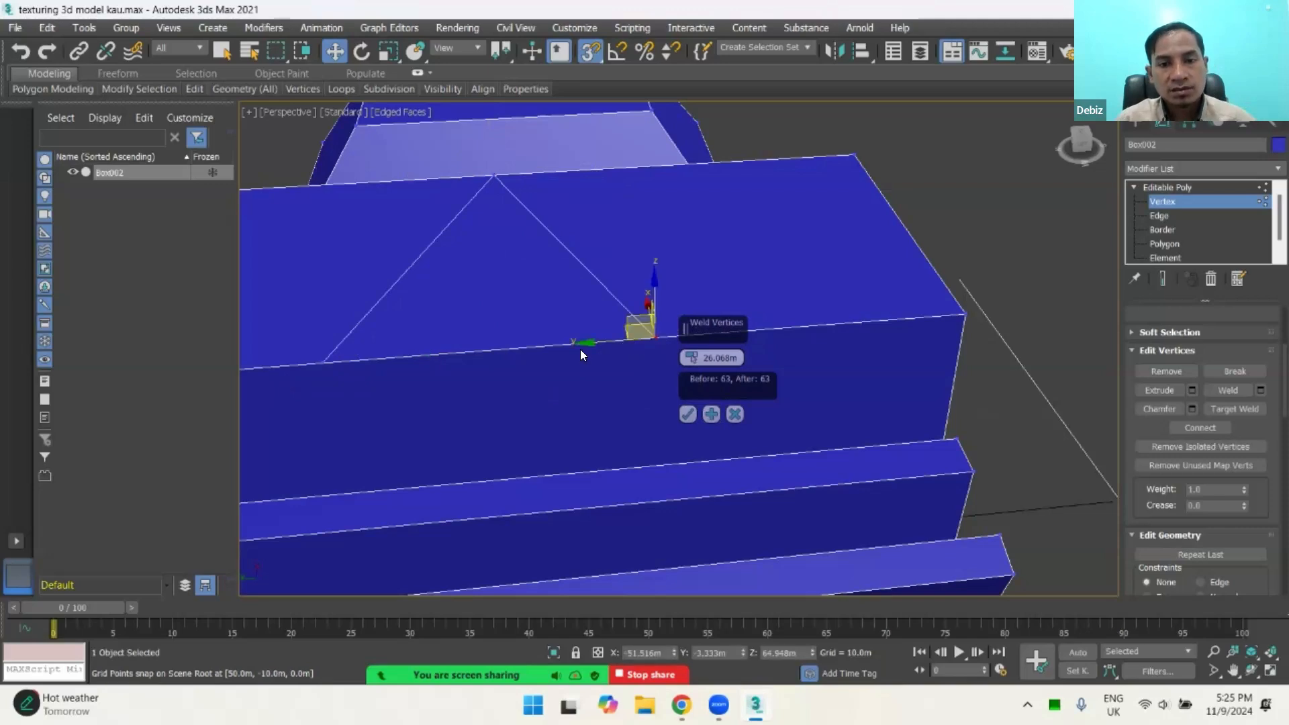
{"action": "left_click", "coordinate": [319, 363], "text": "ctrl"}
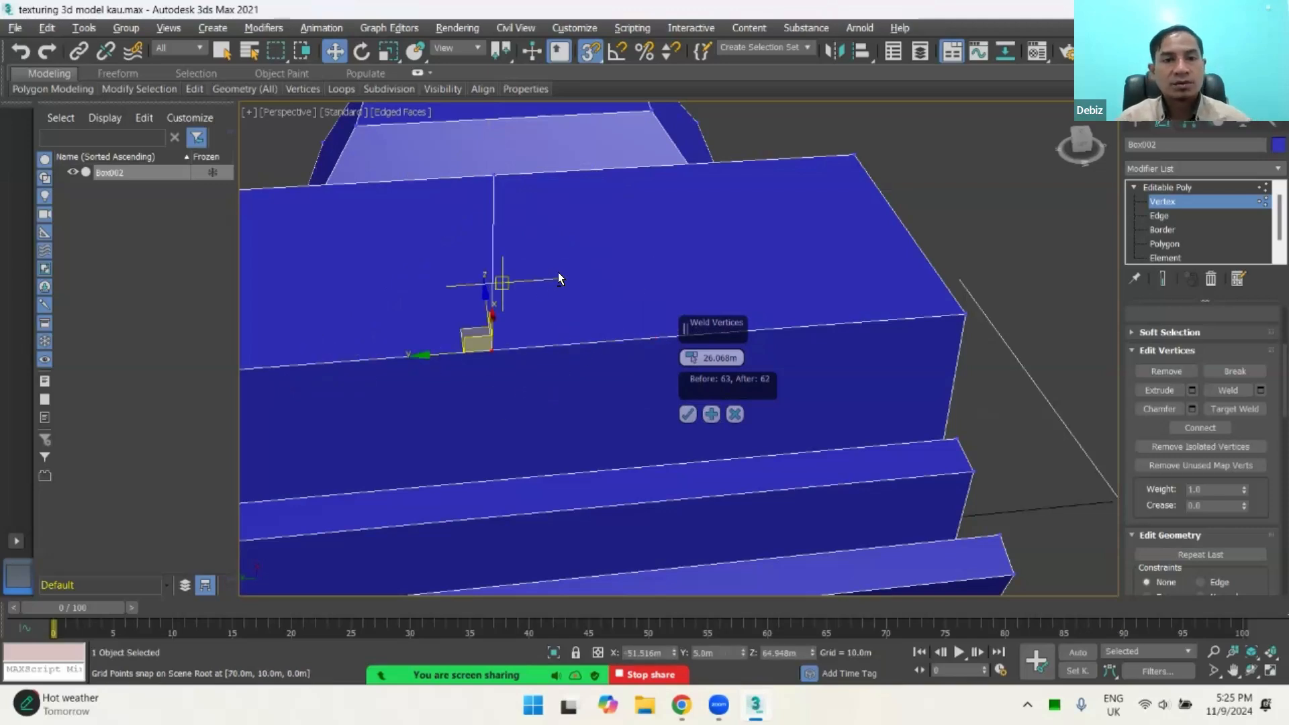
{"action": "middle_click_drag", "start_coordinate": [558, 272], "coordinate": [484, 282], "text": "alt"}
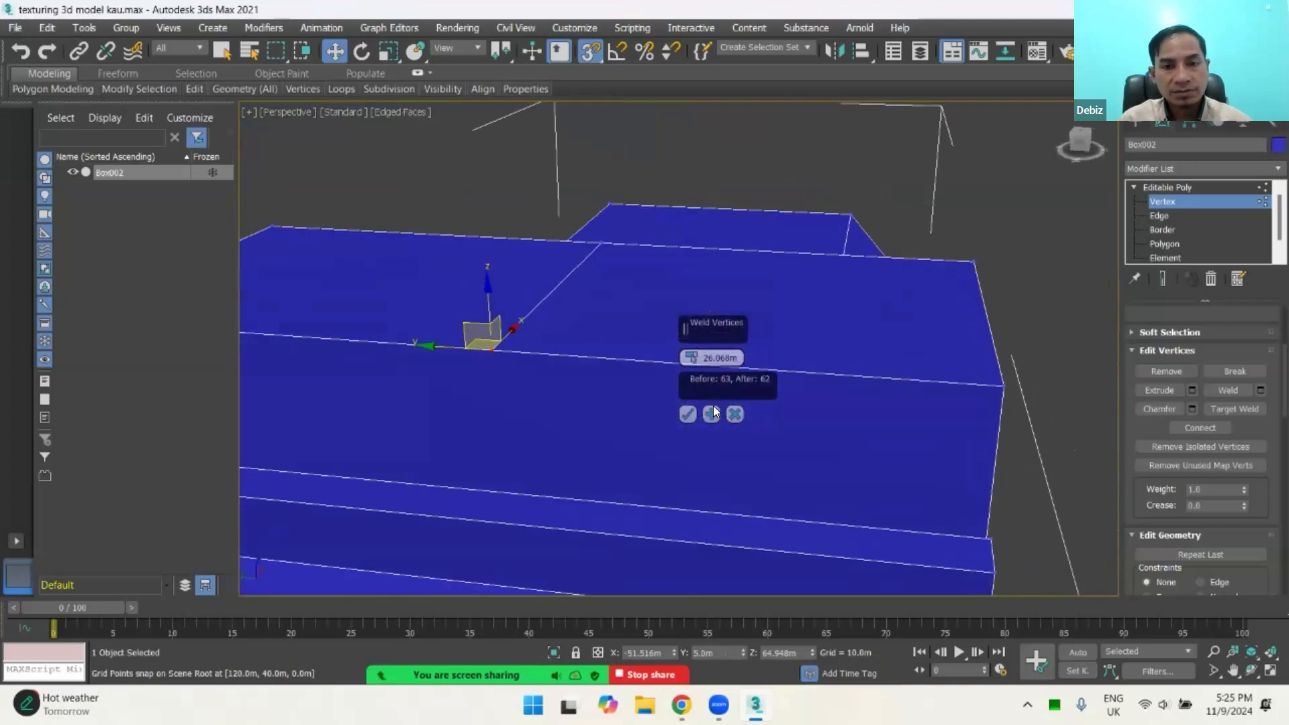
{"action": "left_click", "coordinate": [689, 412]}
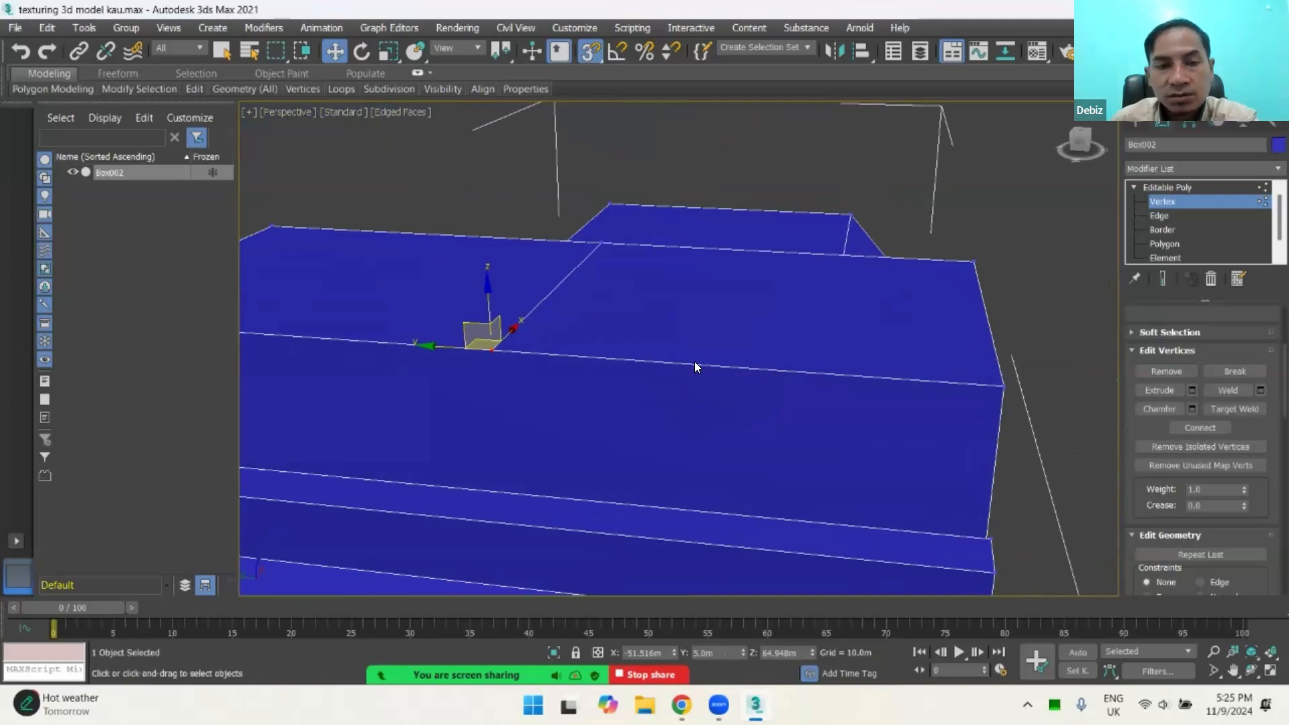
Step: Target-weld the middle vertex of the long edge beside the fanned strips onto the corner vertex at that edge's far end
{"action": "scroll", "coordinate": [638, 339], "scroll_direction": "down", "scroll_amount": 2}
{"action": "middle_click_drag", "start_coordinate": [621, 344], "coordinate": [605, 367], "text": "alt"}
{"action": "middle_click_drag", "start_coordinate": [605, 366], "coordinate": [777, 345]}
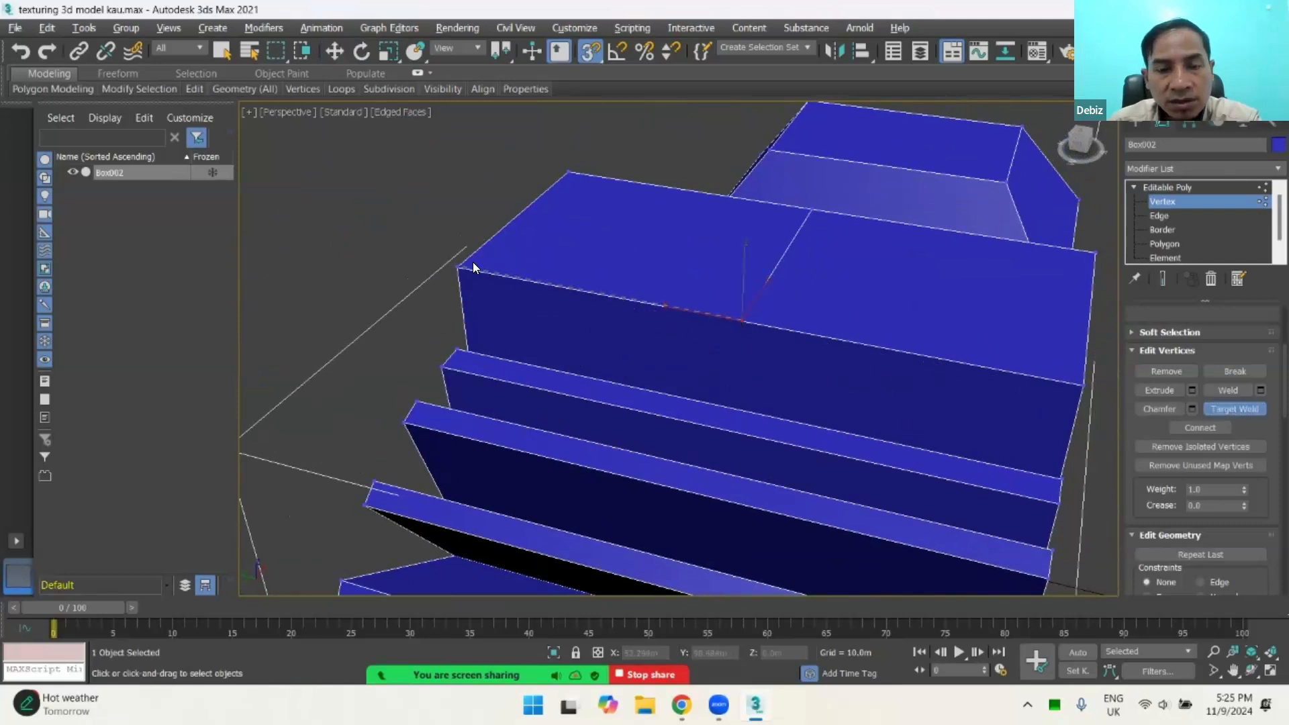
{"action": "right_click", "coordinate": [726, 306]}
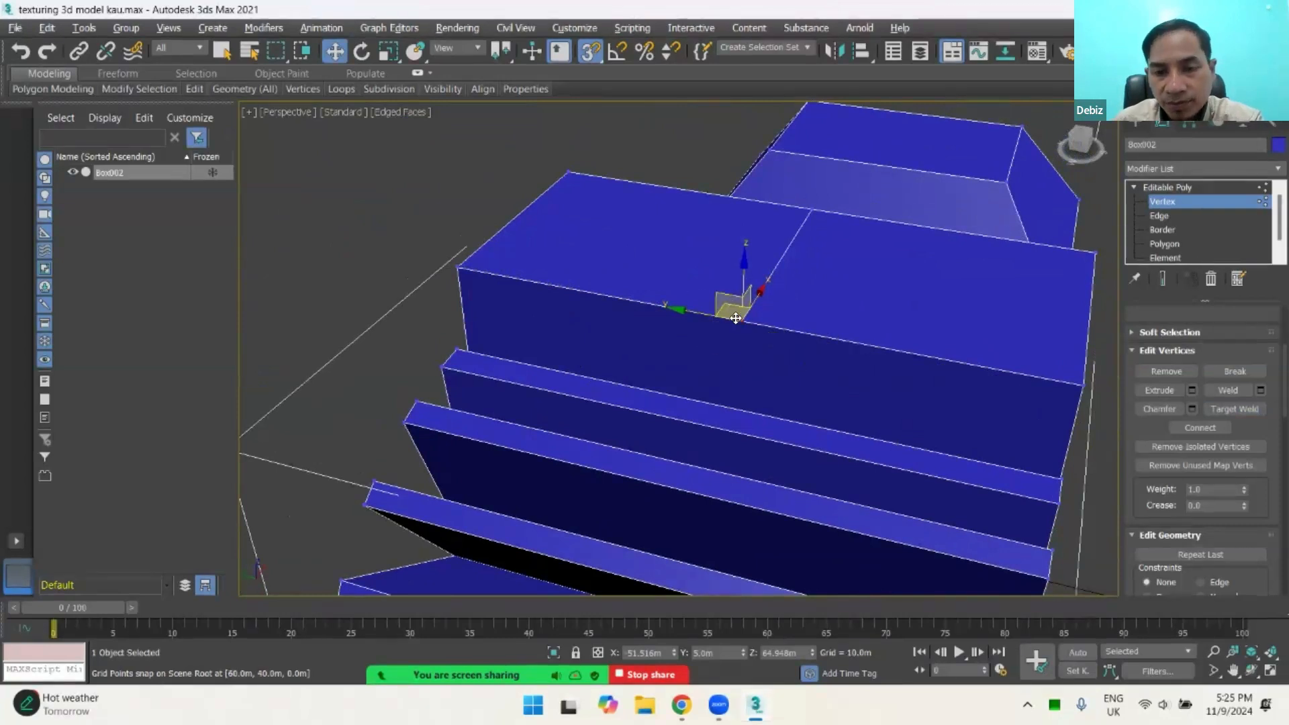
{"action": "left_click", "coordinate": [1230, 408]}
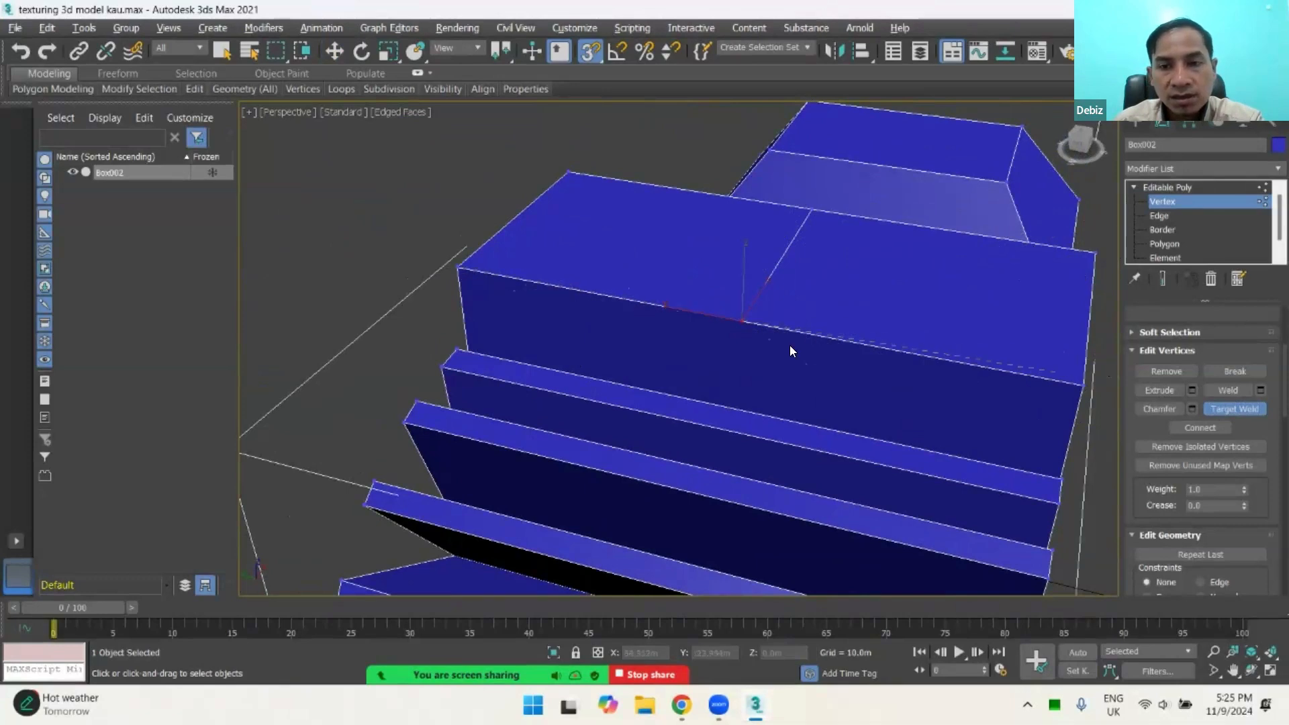
{"action": "left_click", "coordinate": [455, 265]}
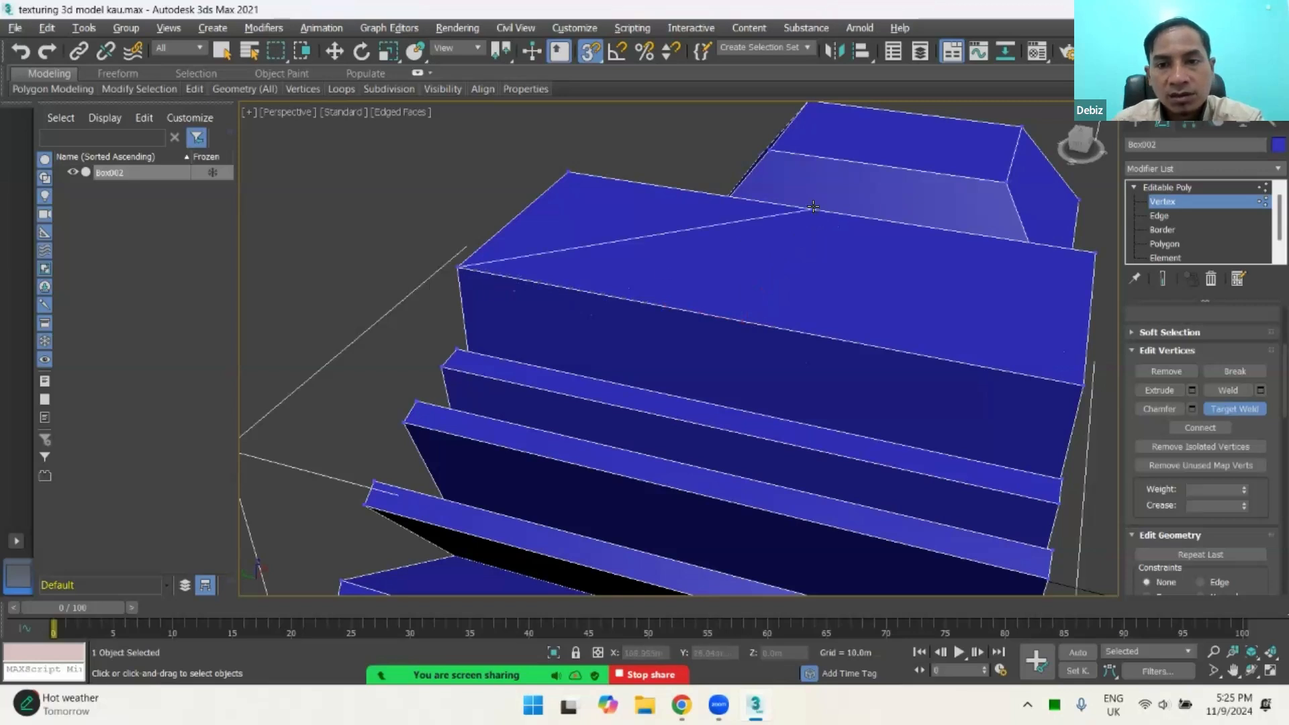
{"action": "right_click", "coordinate": [829, 248]}
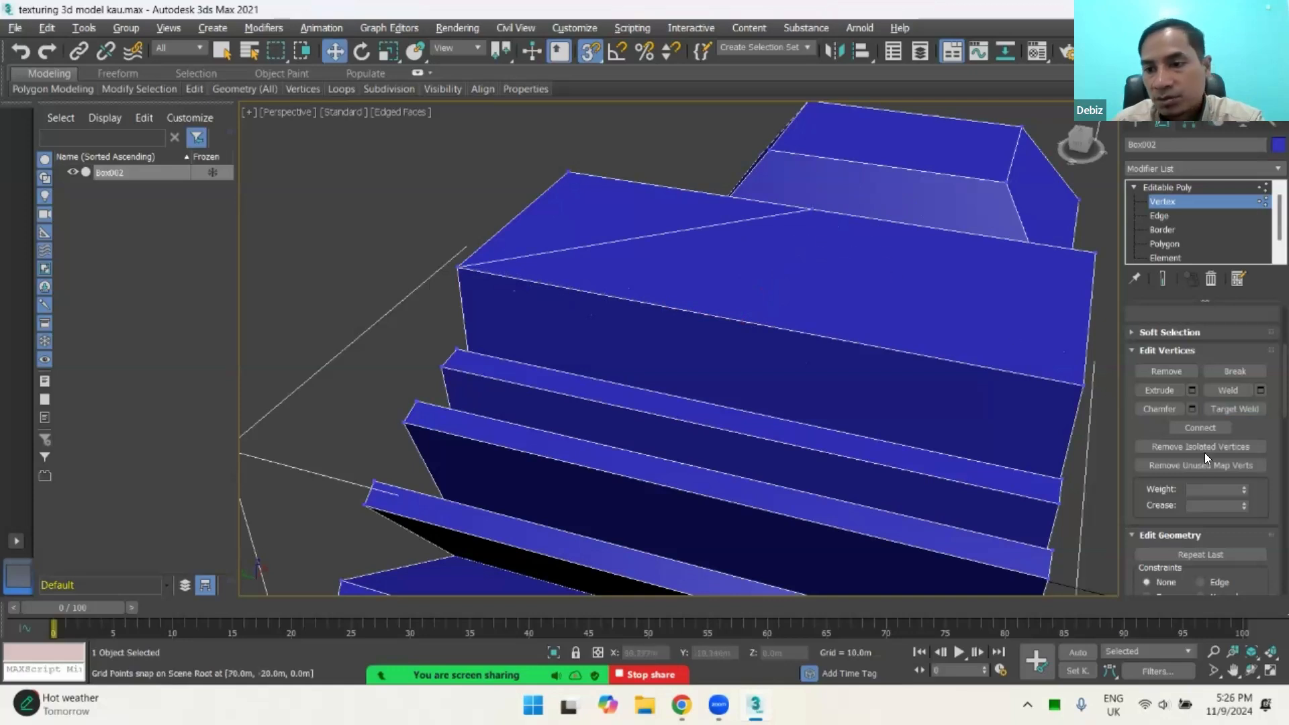
Step: Target-weld the middle vertex of the long edge facing the beveled box onto the corner vertex at that edge's far end
{"action": "left_click", "coordinate": [1236, 407]}
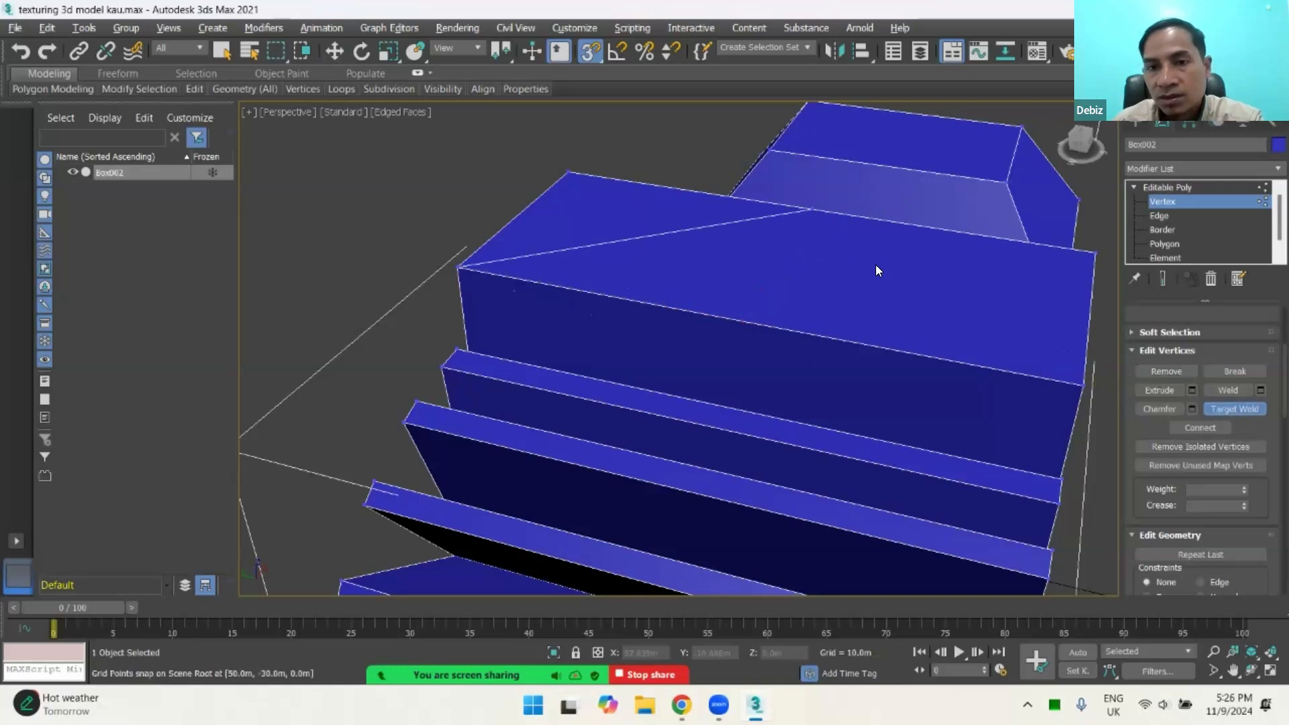
{"action": "left_click", "coordinate": [567, 171]}
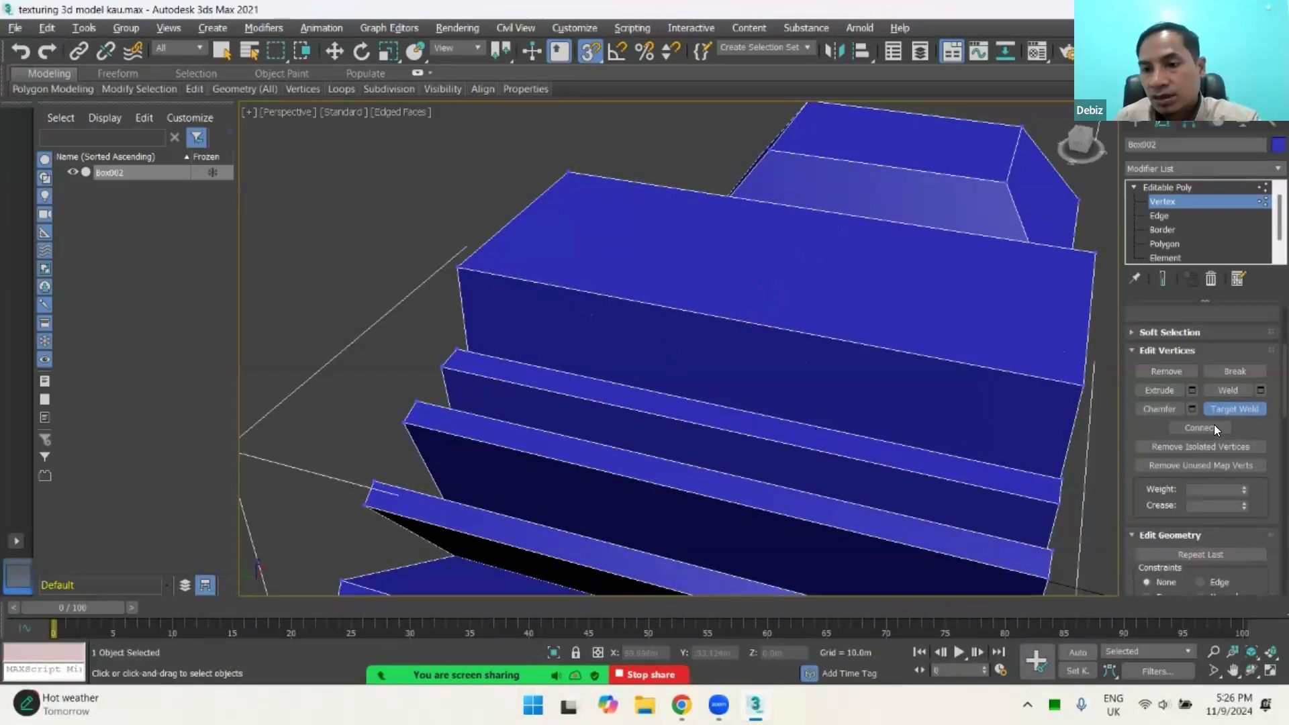
{"action": "left_click", "coordinate": [1155, 349]}
{"action": "left_click", "coordinate": [1148, 348]}
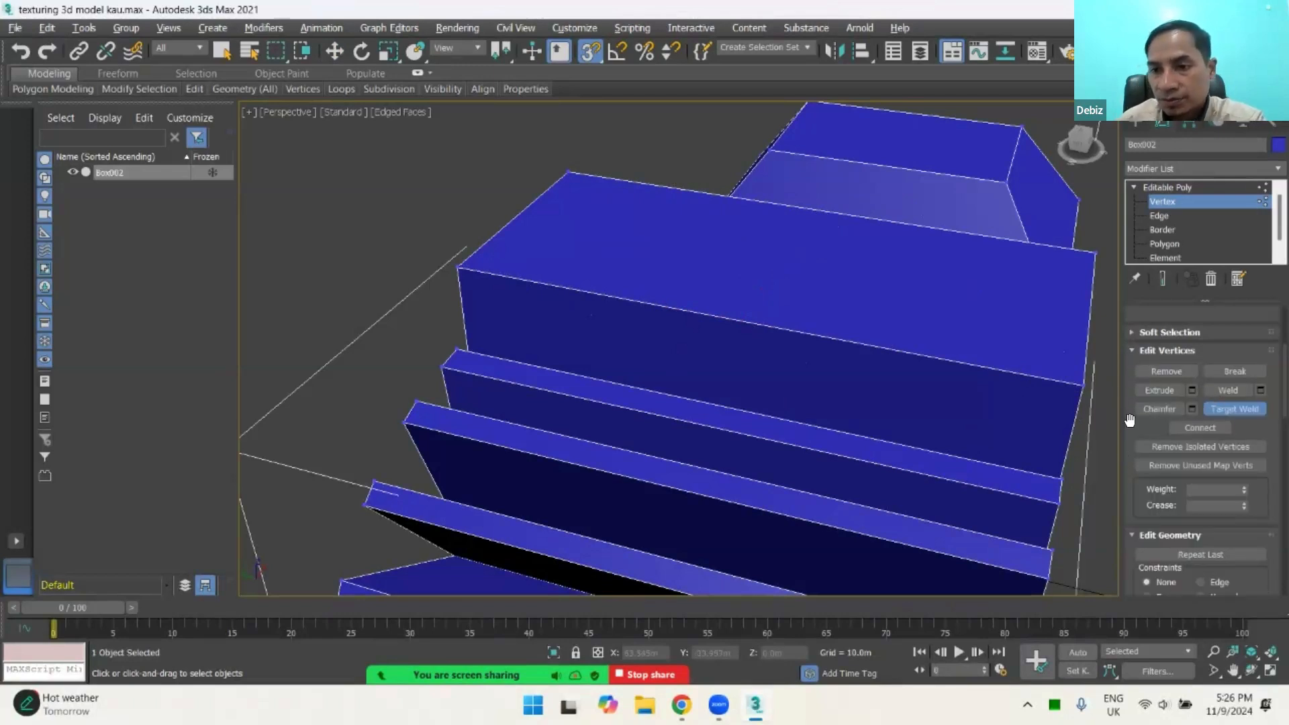
{"action": "left_click_drag", "start_coordinate": [1187, 414], "coordinate": [1170, 384]}
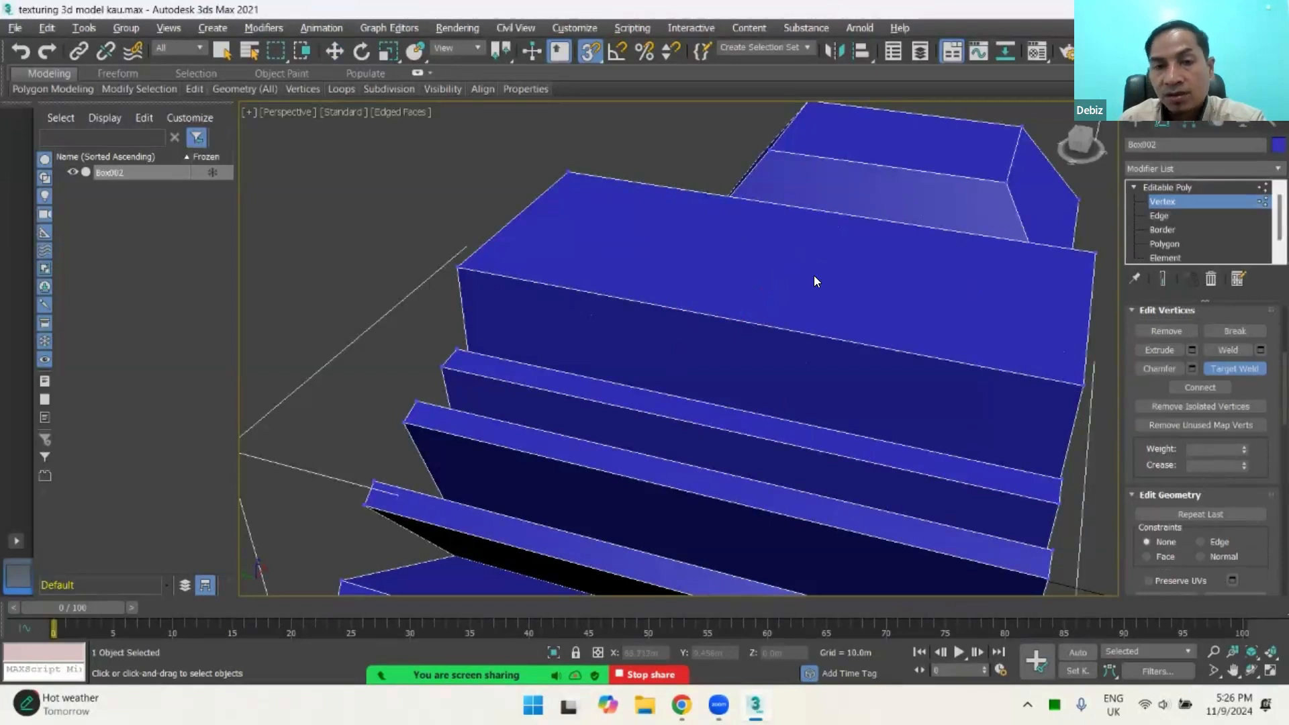
{"action": "scroll", "coordinate": [1168, 386], "scroll_direction": "up", "scroll_amount": 1}
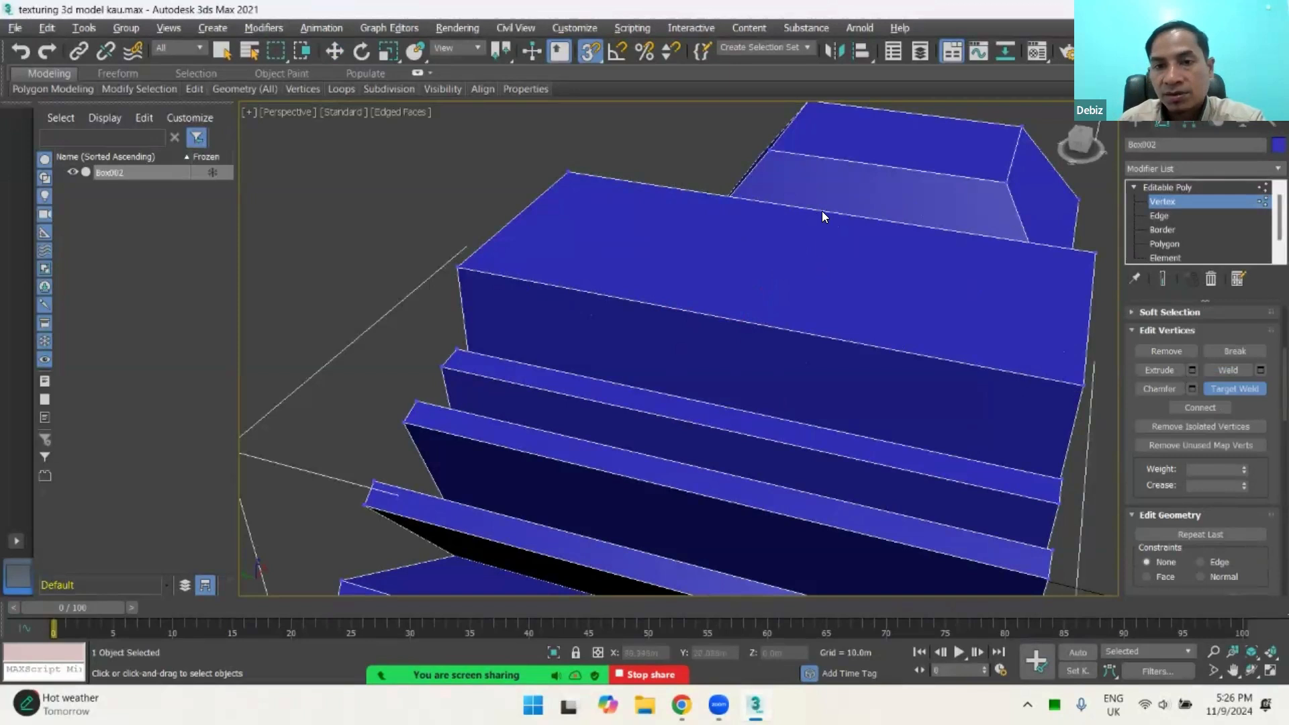
Step: Leave Target Weld, select the top corner vertex nearest the beveled box, and look through the Edit Geometry commands
{"action": "key", "text": "w"}
{"action": "left_click", "coordinate": [568, 171]}
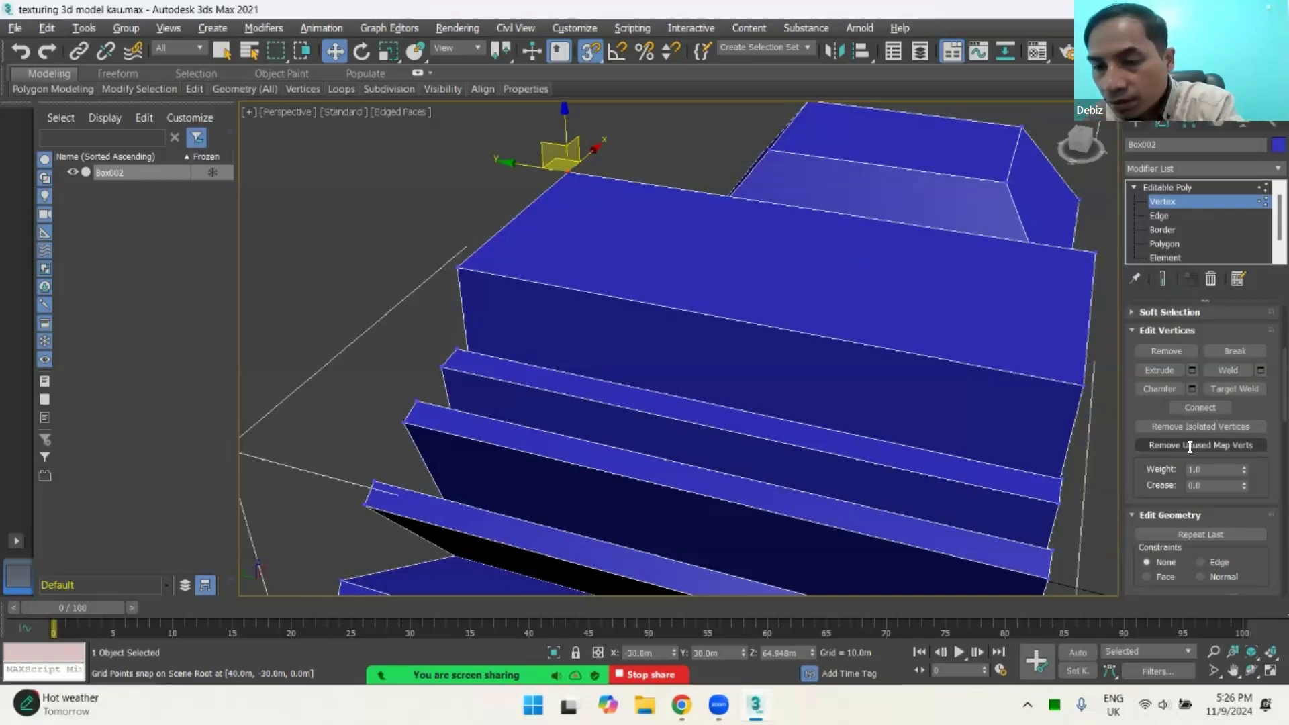
{"action": "scroll", "coordinate": [1183, 448], "scroll_direction": "down", "scroll_amount": 5}
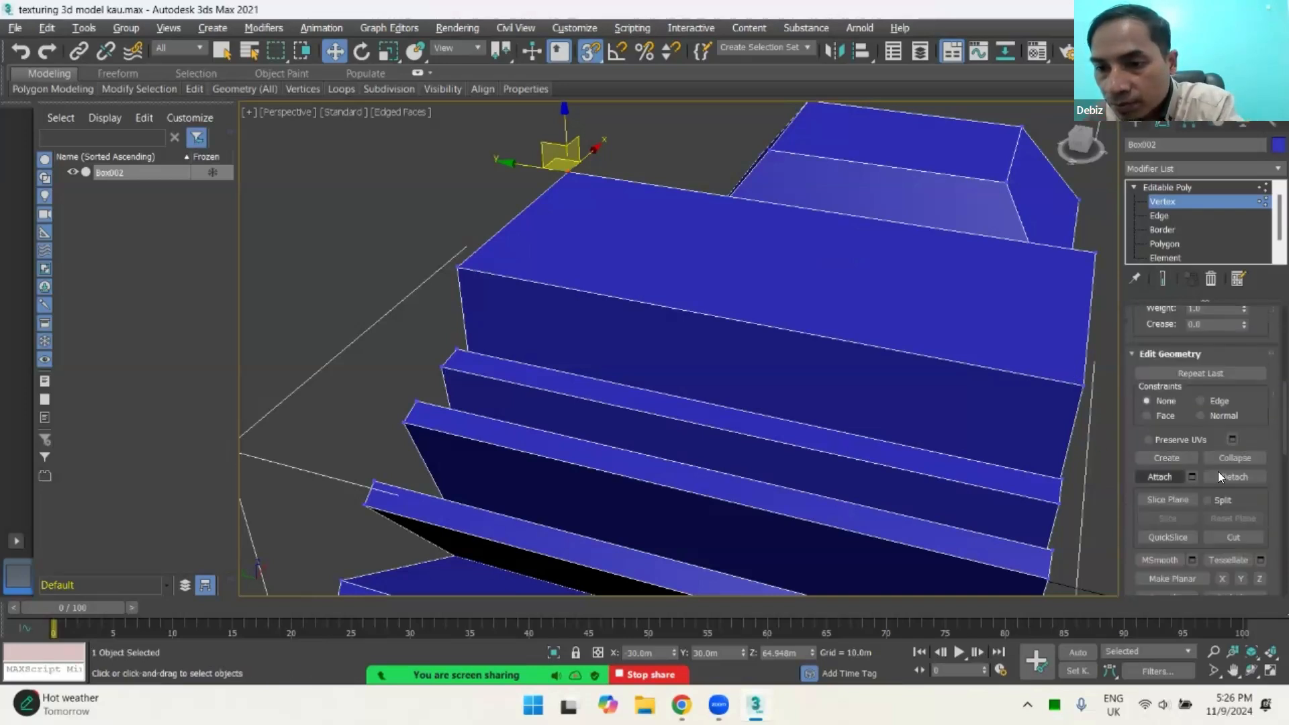
{"action": "scroll", "coordinate": [1237, 426], "scroll_direction": "down", "scroll_amount": 1}
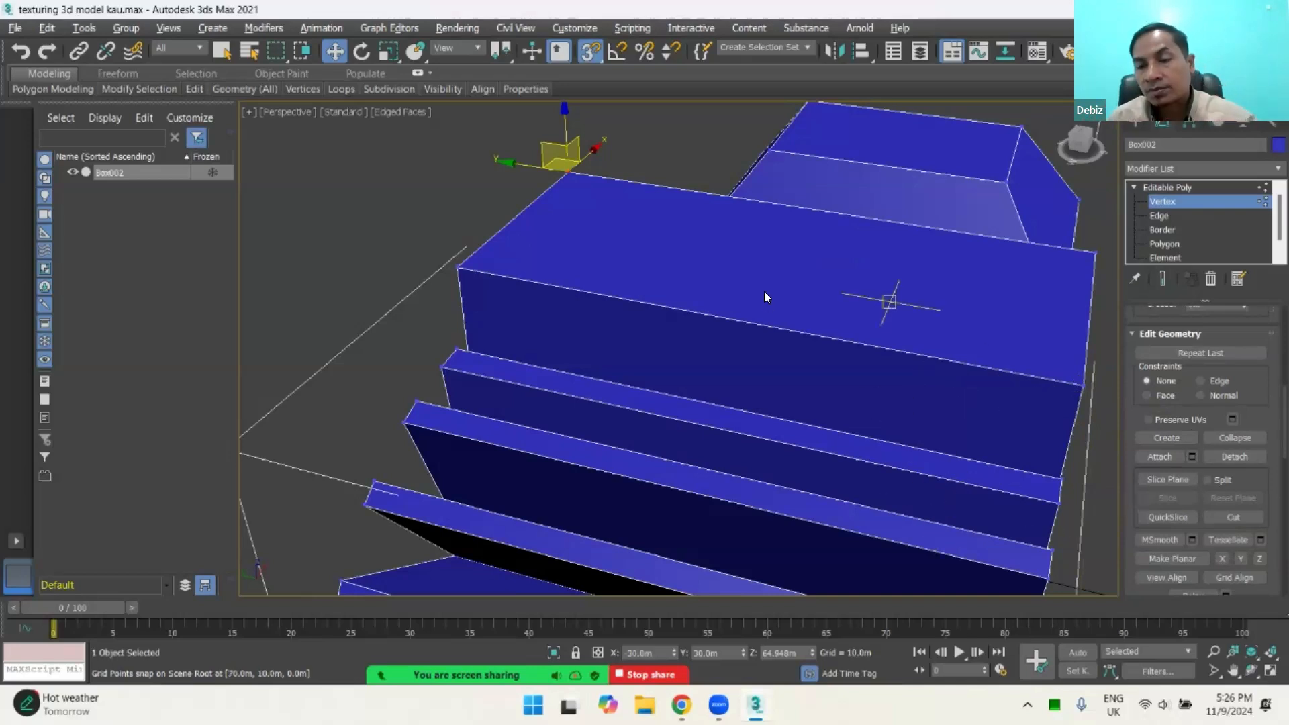
Step: Clear the vertex selection, exit Vertex editing to the whole object, and turn off snapping
{"action": "middle_click_drag", "start_coordinate": [878, 286], "coordinate": [737, 229], "text": "alt"}
{"action": "scroll", "coordinate": [806, 294], "scroll_direction": "down", "scroll_amount": 5}
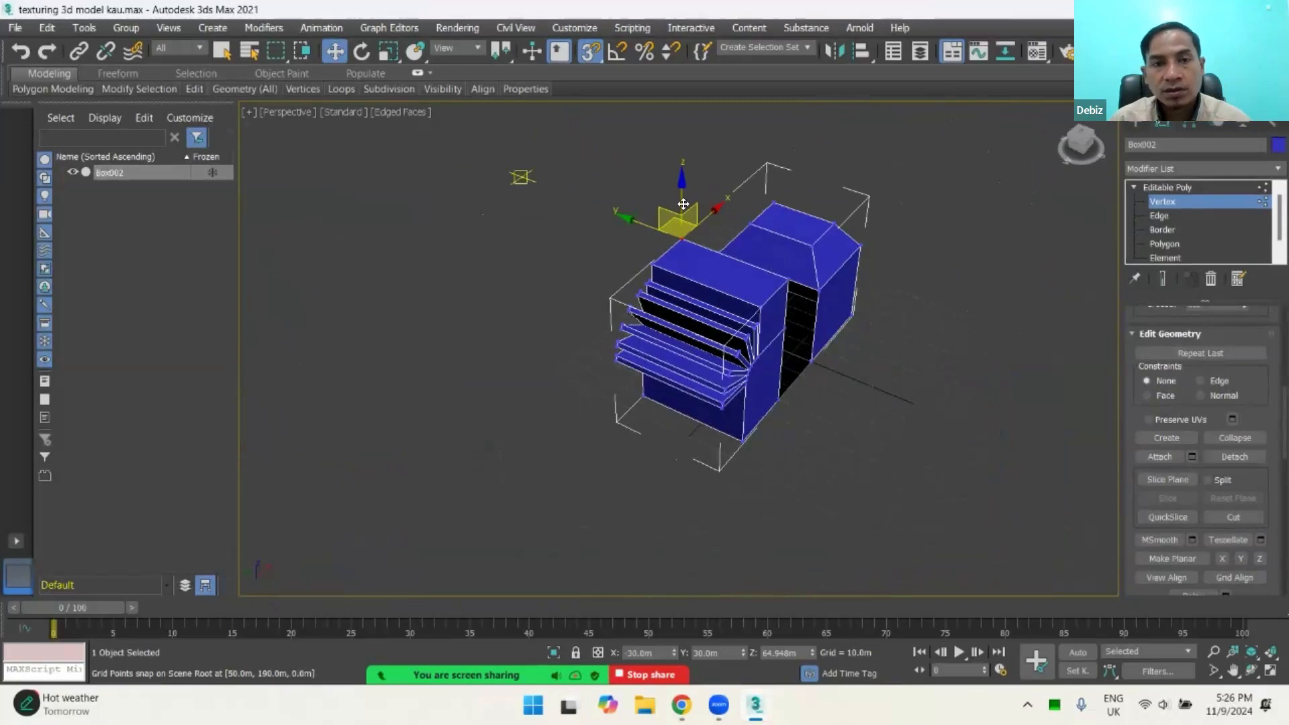
{"action": "left_click", "coordinate": [532, 181]}
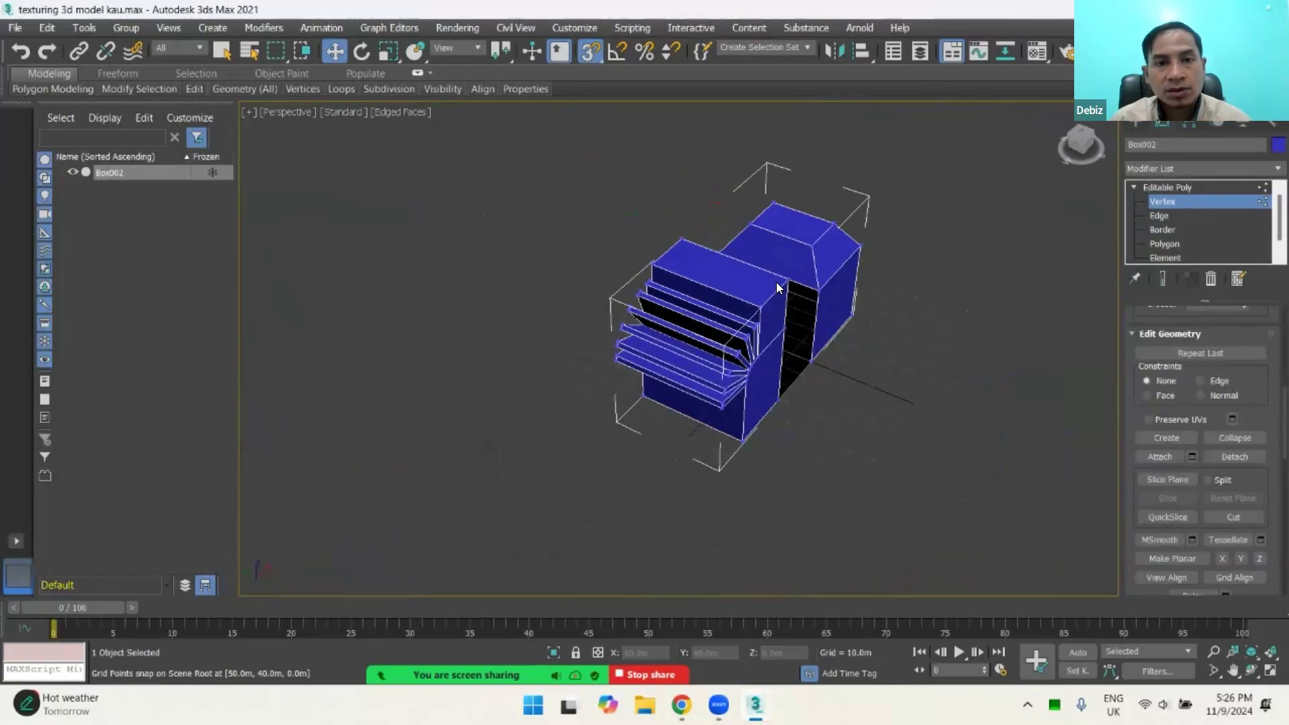
{"action": "left_click", "coordinate": [1166, 202]}
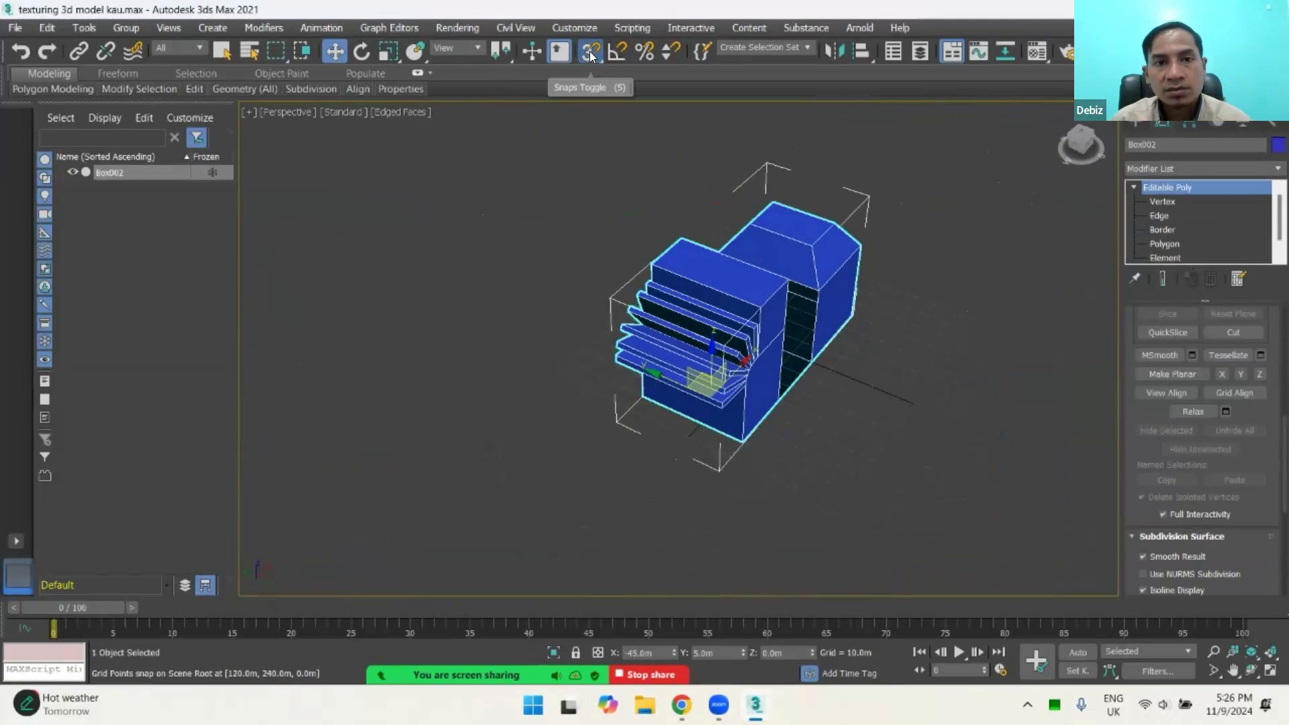
{"action": "middle_click_drag", "start_coordinate": [785, 320], "coordinate": [659, 377], "text": "alt"}
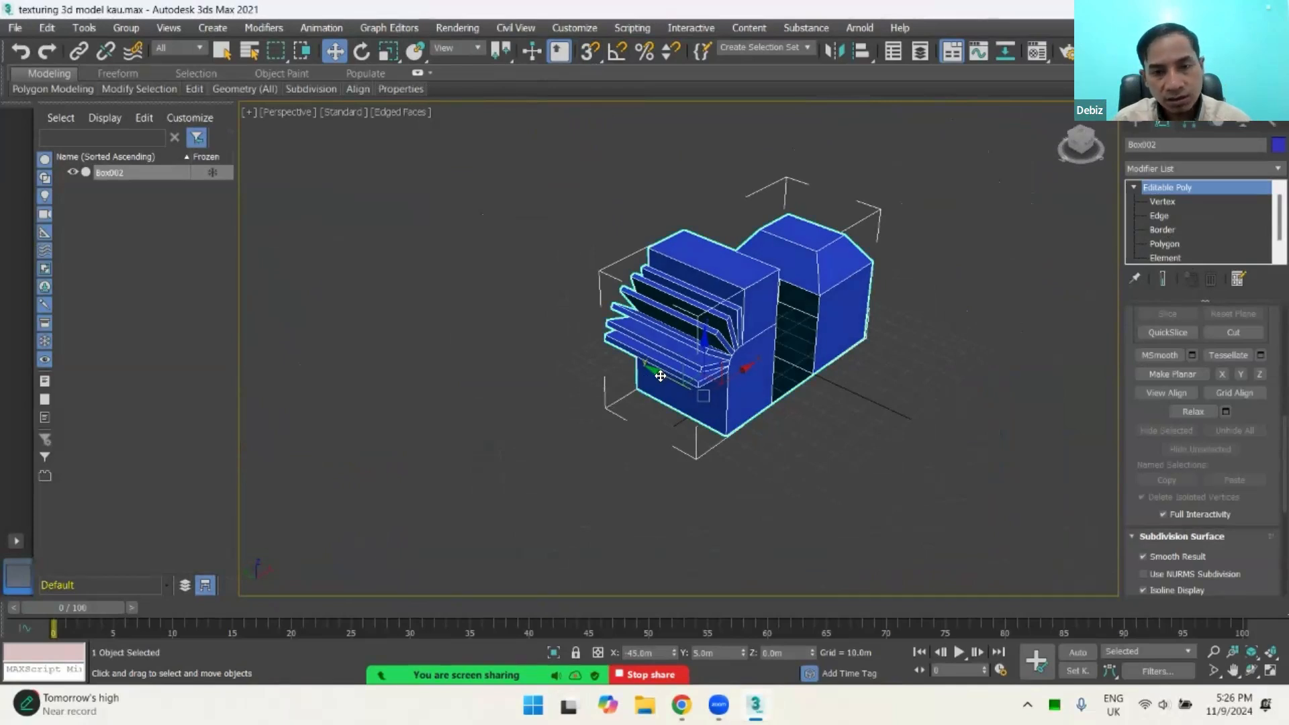
Step: Clone the whole model along the Y axis to about -91.3 m, using the Copy option with 5 copies
{"action": "mouse_move", "coordinate": [661, 376]}
{"action": "left_mouse_down", "text": "shift"}
{"action": "mouse_move", "coordinate": [842, 449]}
{"action": "mouse_move", "coordinate": [789, 423]}
{"action": "mouse_move", "coordinate": [821, 451]}
{"action": "mouse_move", "coordinate": [778, 431]}
{"action": "mouse_move", "coordinate": [855, 450]}
{"action": "mouse_move", "coordinate": [835, 439]}
{"action": "left_mouse_up", "text": "shift"}
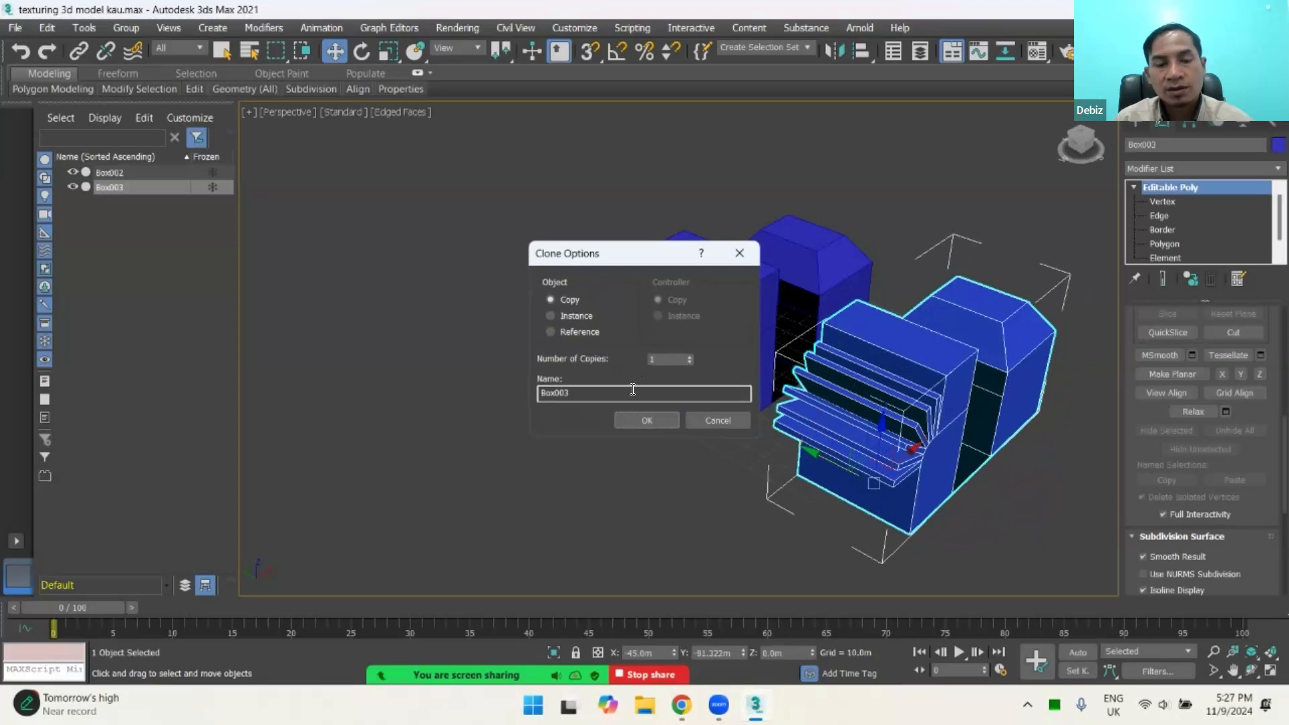
{"action": "left_click", "coordinate": [690, 356]}
{"action": "left_click", "coordinate": [690, 356]}
{"action": "left_click", "coordinate": [690, 355]}
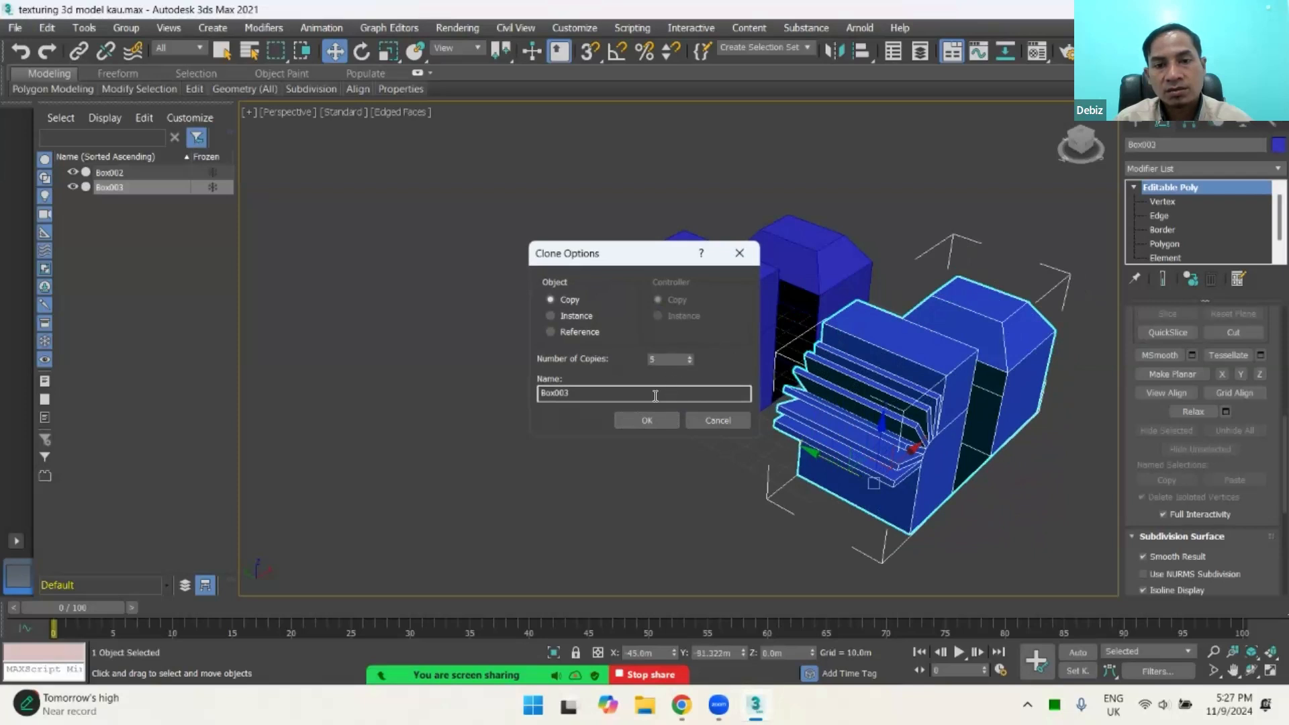
{"action": "left_click", "coordinate": [647, 420]}
{"action": "scroll", "coordinate": [858, 413], "scroll_direction": "down", "scroll_amount": 5}
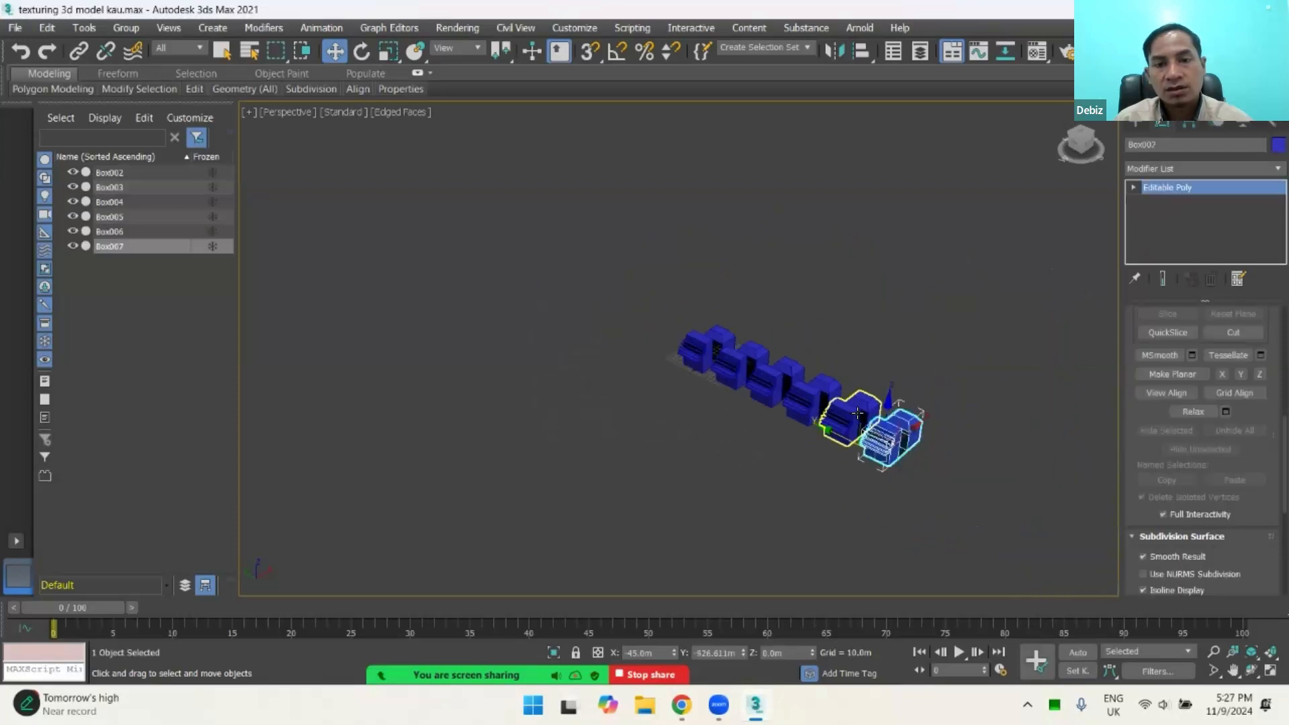
{"action": "scroll", "coordinate": [858, 412], "scroll_direction": "up", "scroll_amount": 4}
{"action": "scroll", "coordinate": [858, 412], "scroll_direction": "down", "scroll_amount": 1}
{"action": "middle_click_drag", "start_coordinate": [858, 413], "coordinate": [790, 399], "text": "alt"}
{"action": "scroll", "coordinate": [737, 382], "scroll_direction": "up", "scroll_amount": 3}
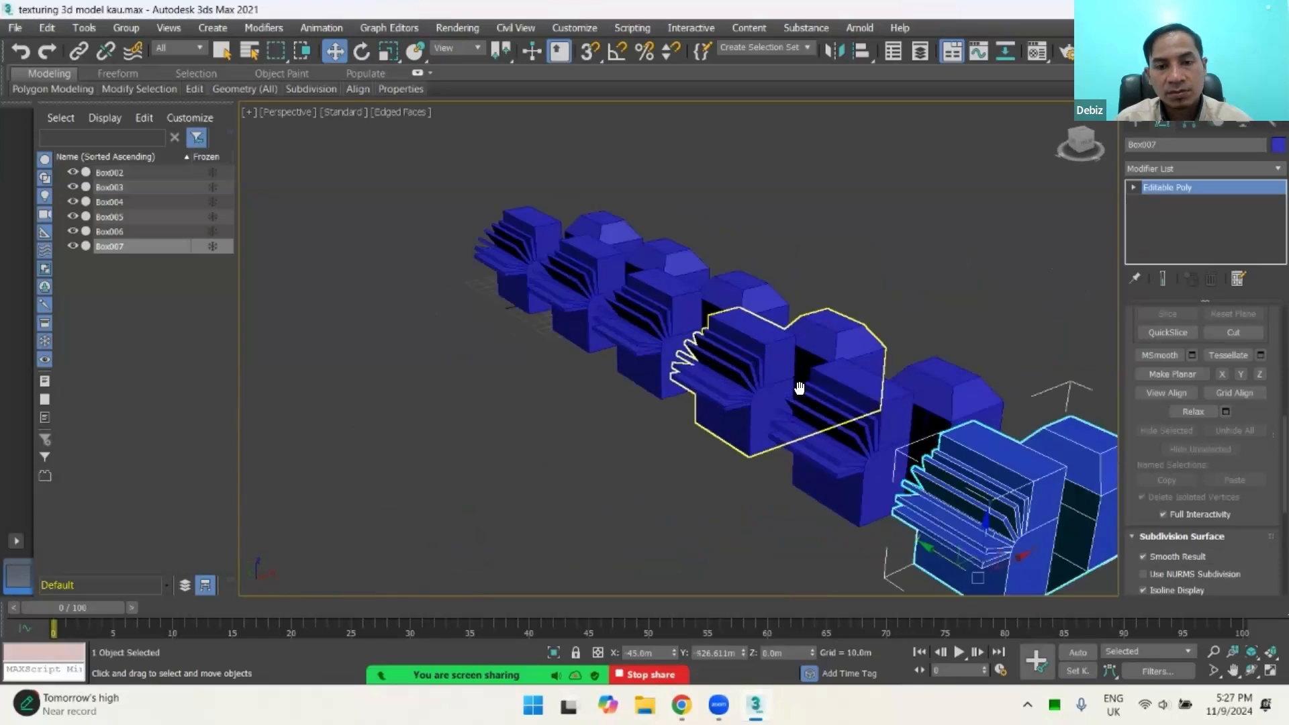
Step: Undo the cloning of the model so only the original Box002 remains
{"action": "left_click", "coordinate": [799, 388]}
{"action": "key", "text": "alt+q"}
{"action": "scroll", "coordinate": [528, 302], "scroll_direction": "up", "scroll_amount": 3}
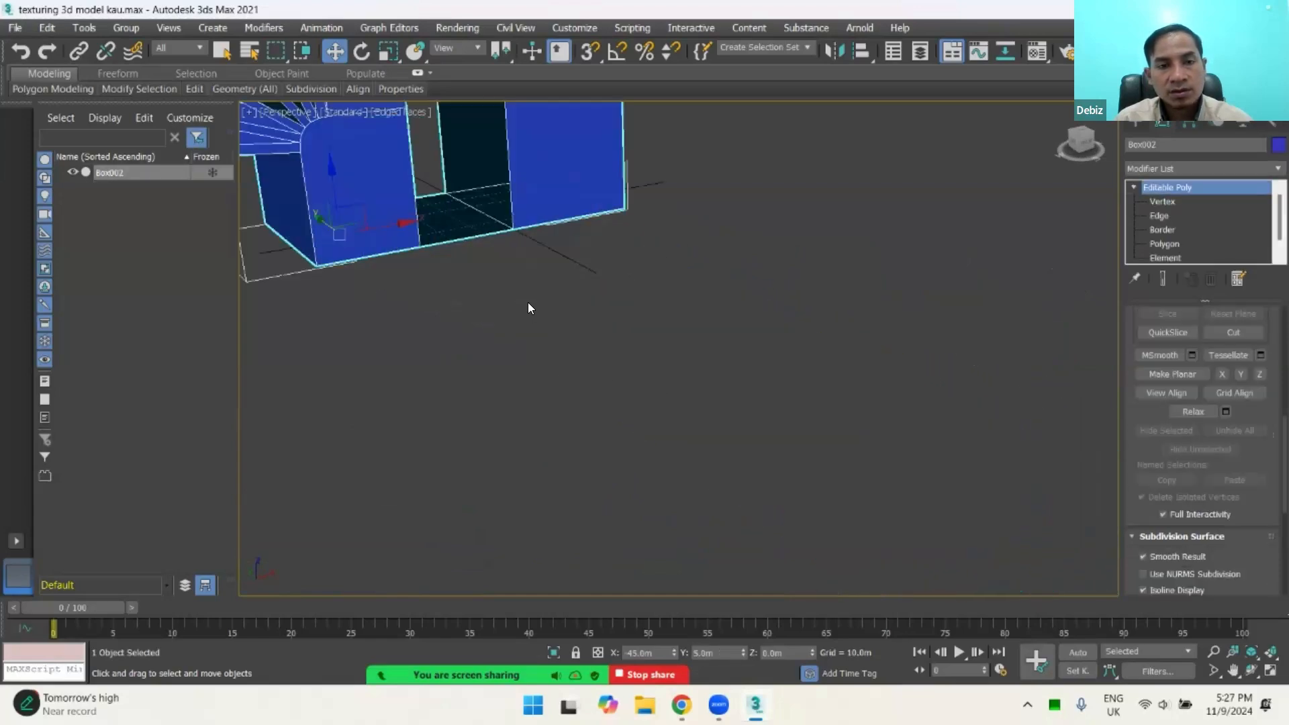
Step: Switch the model to Edge editing with its fanned strips in view
{"action": "middle_click_drag", "start_coordinate": [528, 302], "coordinate": [518, 433]}
{"action": "scroll", "coordinate": [626, 435], "scroll_direction": "down", "scroll_amount": 3}
{"action": "scroll", "coordinate": [654, 363], "scroll_direction": "up", "scroll_amount": 4}
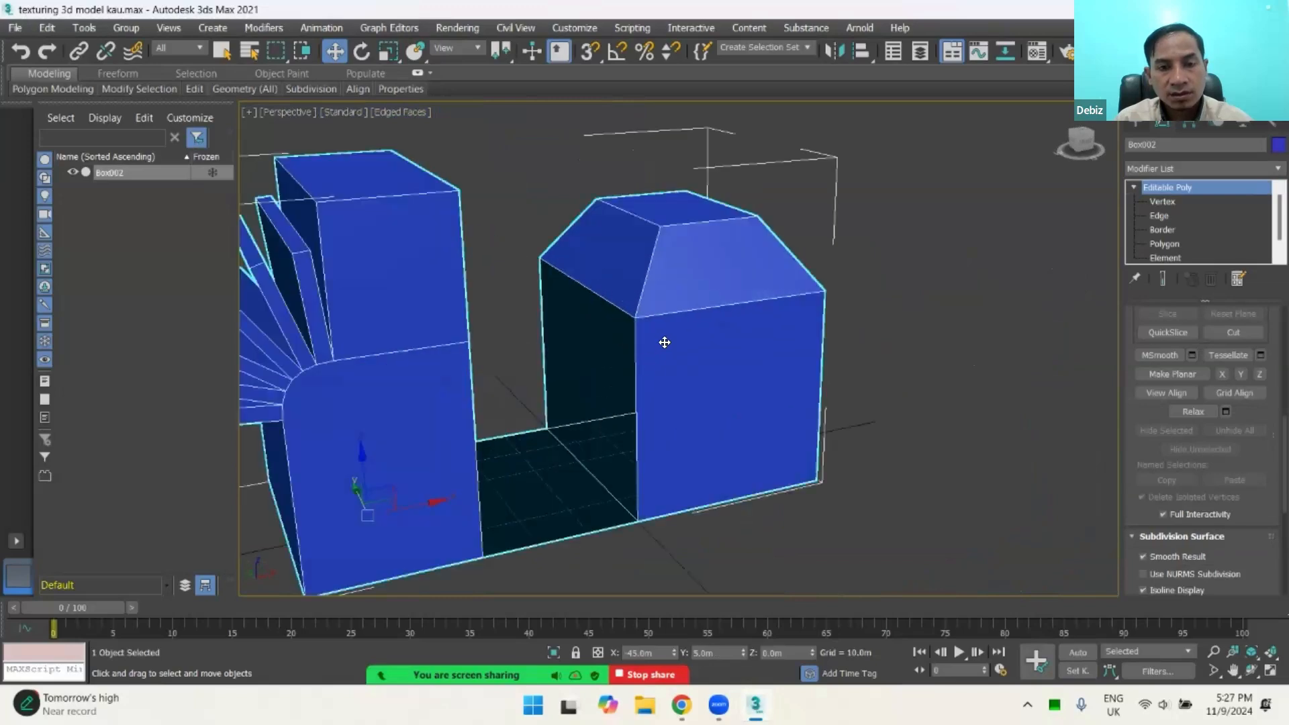
{"action": "middle_click_drag", "start_coordinate": [665, 343], "coordinate": [704, 275], "text": "alt"}
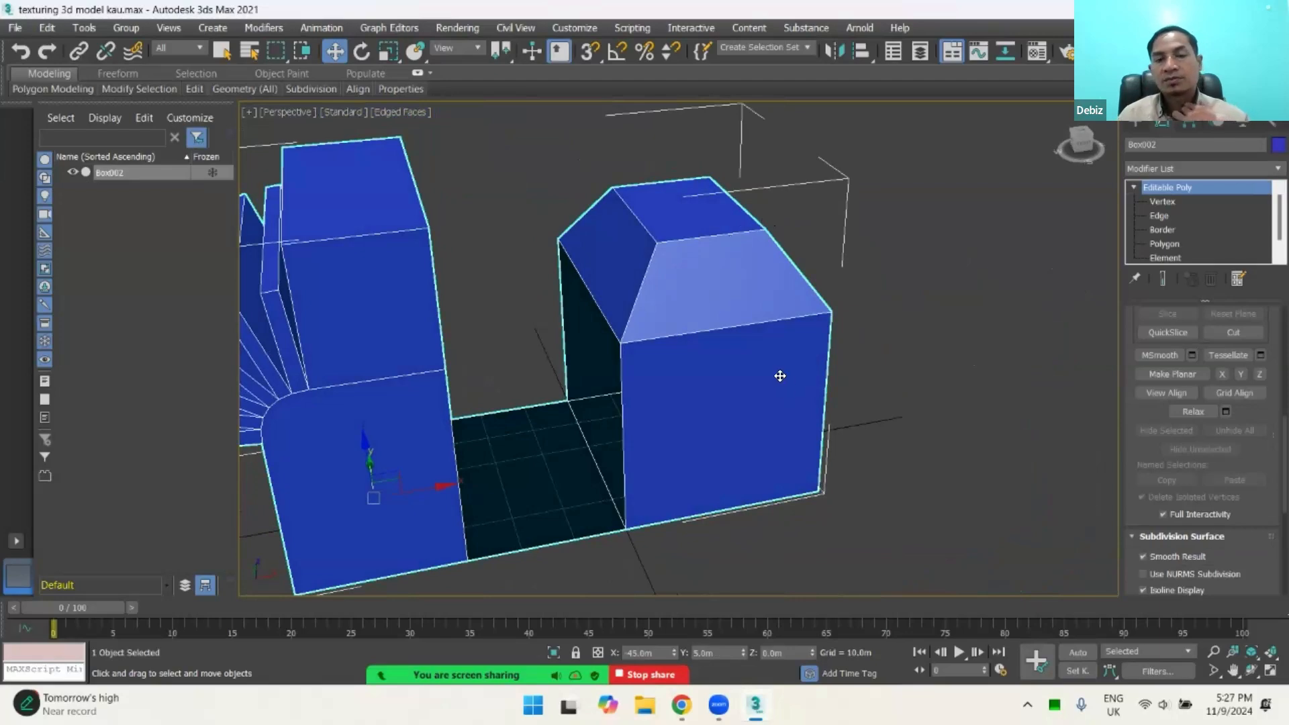
{"action": "middle_click_drag", "start_coordinate": [578, 369], "coordinate": [726, 381], "text": "alt"}
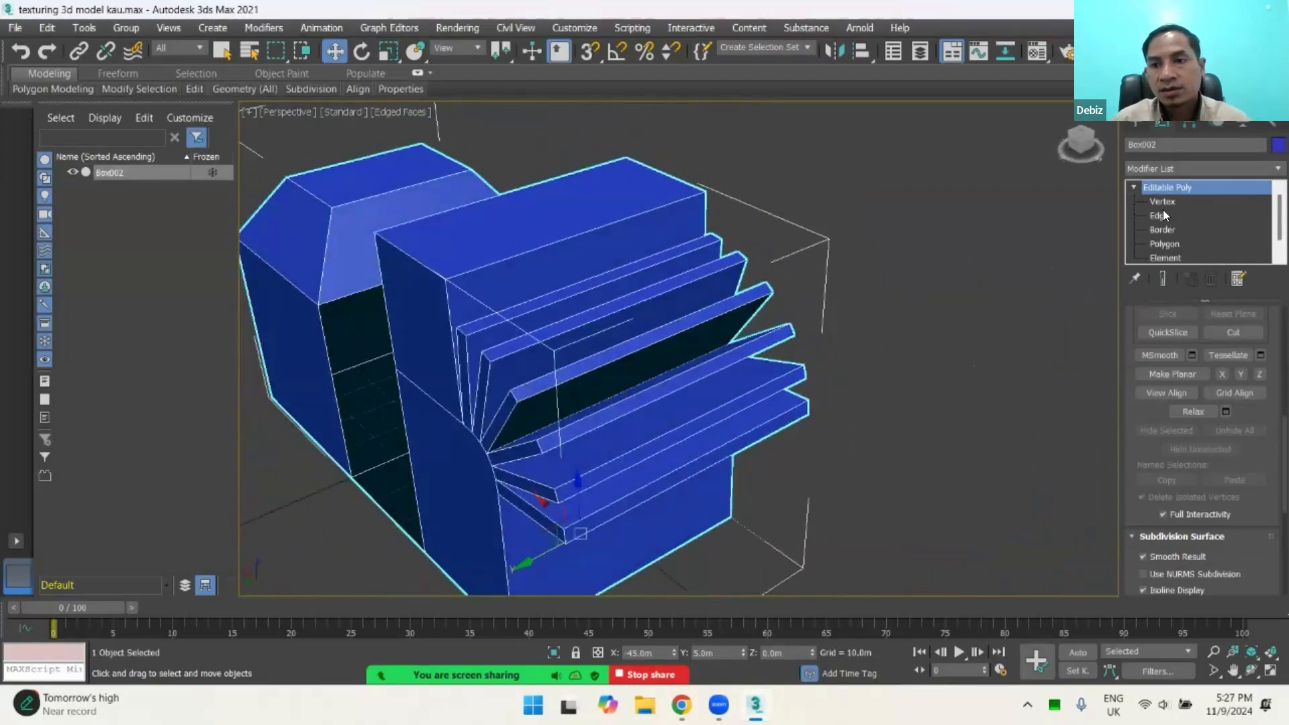
{"action": "left_click", "coordinate": [1162, 215]}
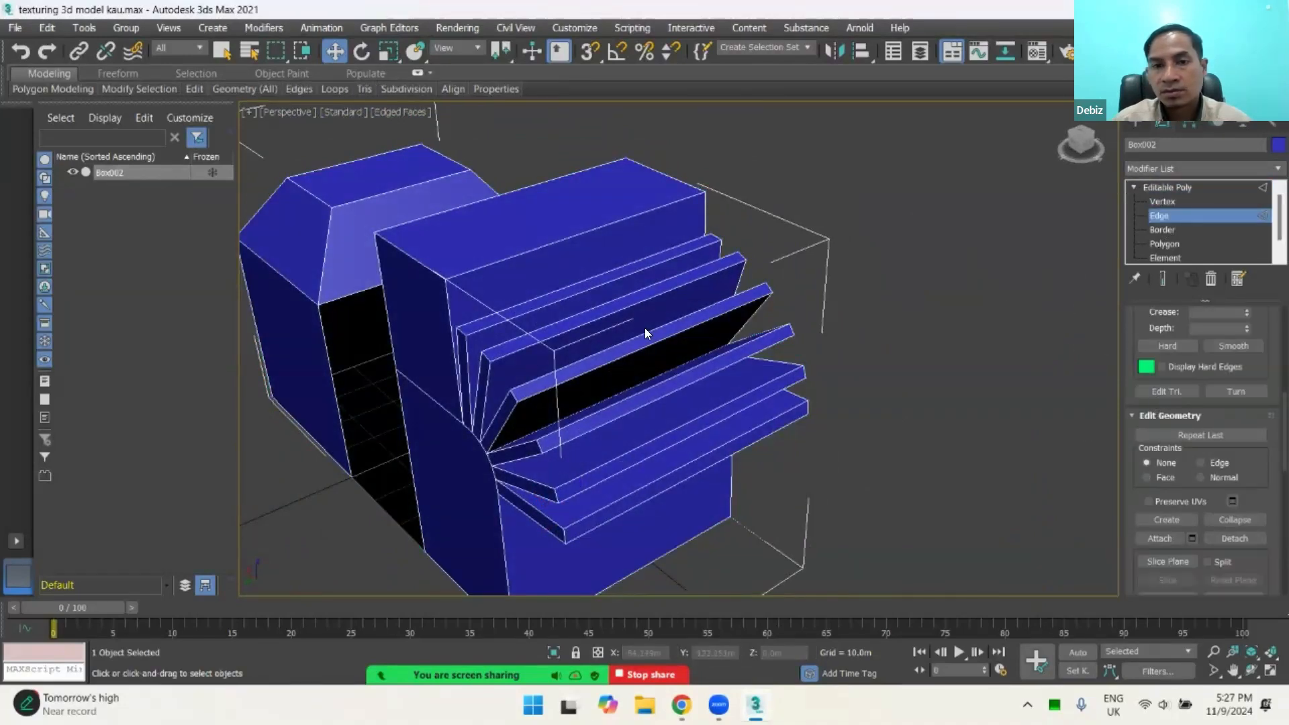
Step: Switch the model to Polygon editing and select the top face of the box with the fanned strips
{"action": "left_click", "coordinate": [1164, 244]}
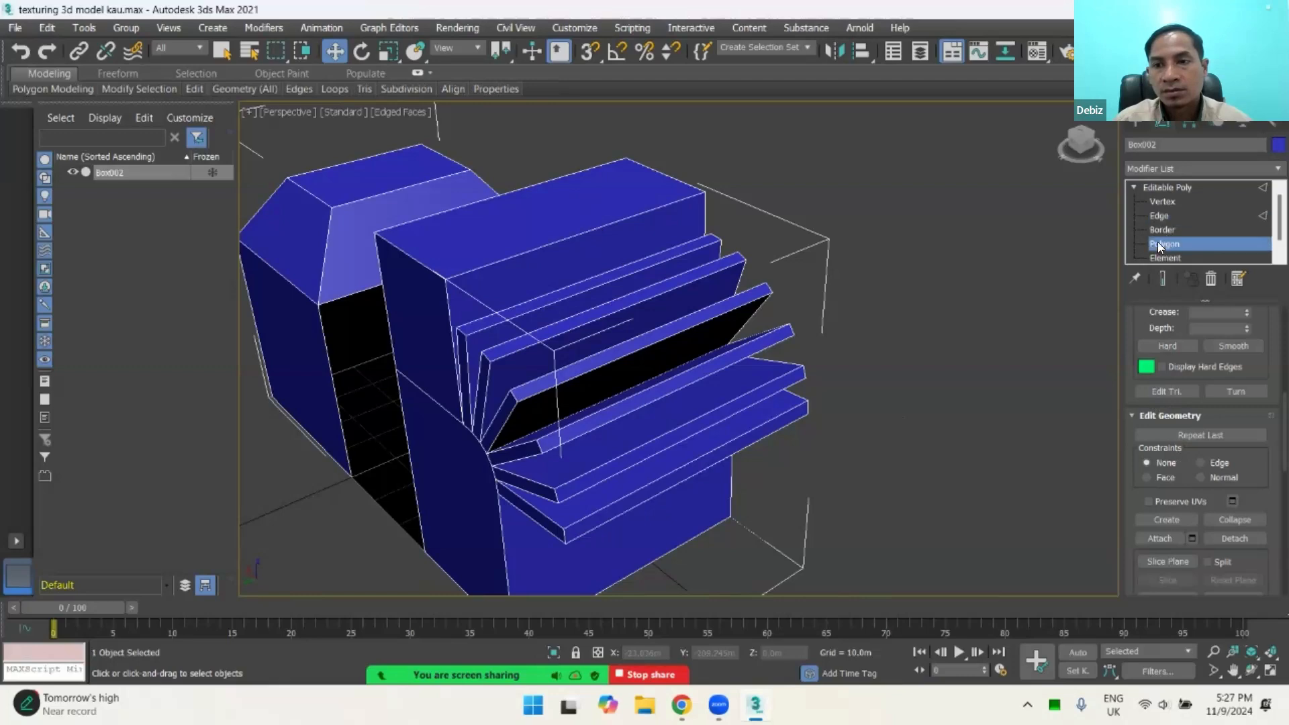
{"action": "left_click", "coordinate": [560, 208]}
{"action": "left_click", "coordinate": [560, 209], "text": "alt"}
{"action": "left_click", "coordinate": [560, 208]}
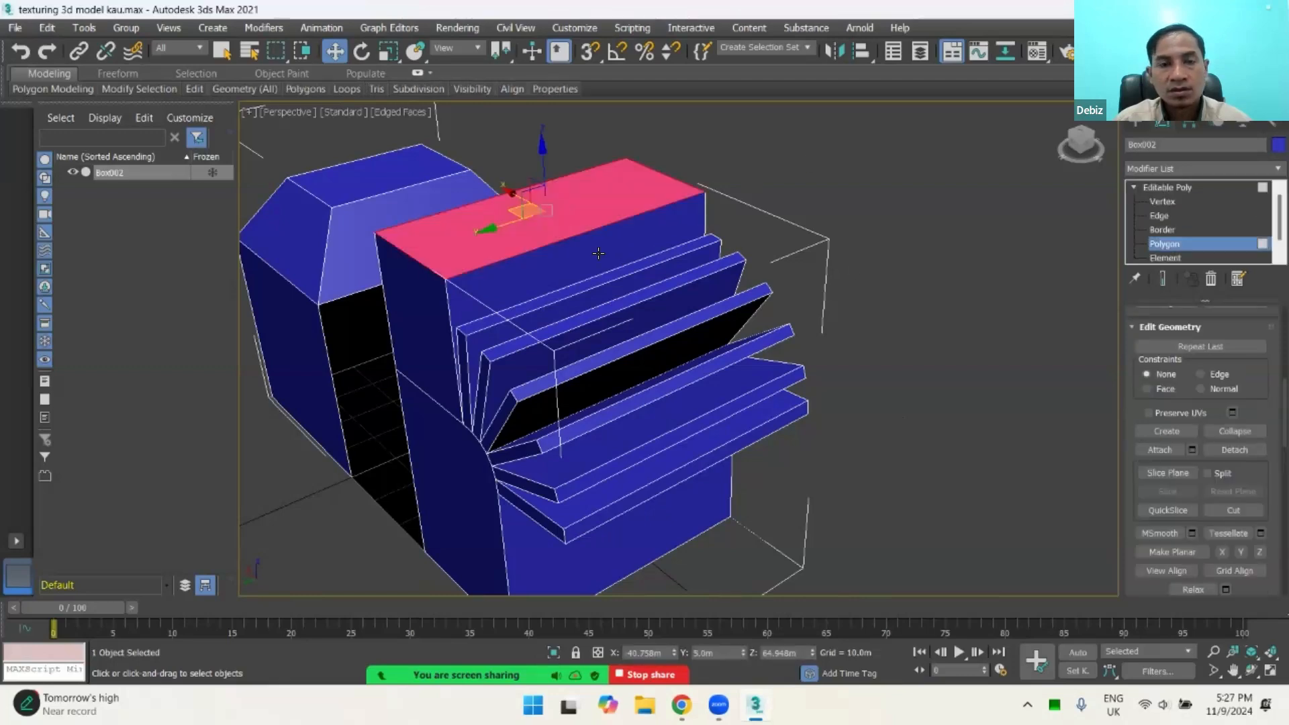
{"action": "middle_click_drag", "start_coordinate": [560, 286], "coordinate": [590, 268], "text": "alt"}
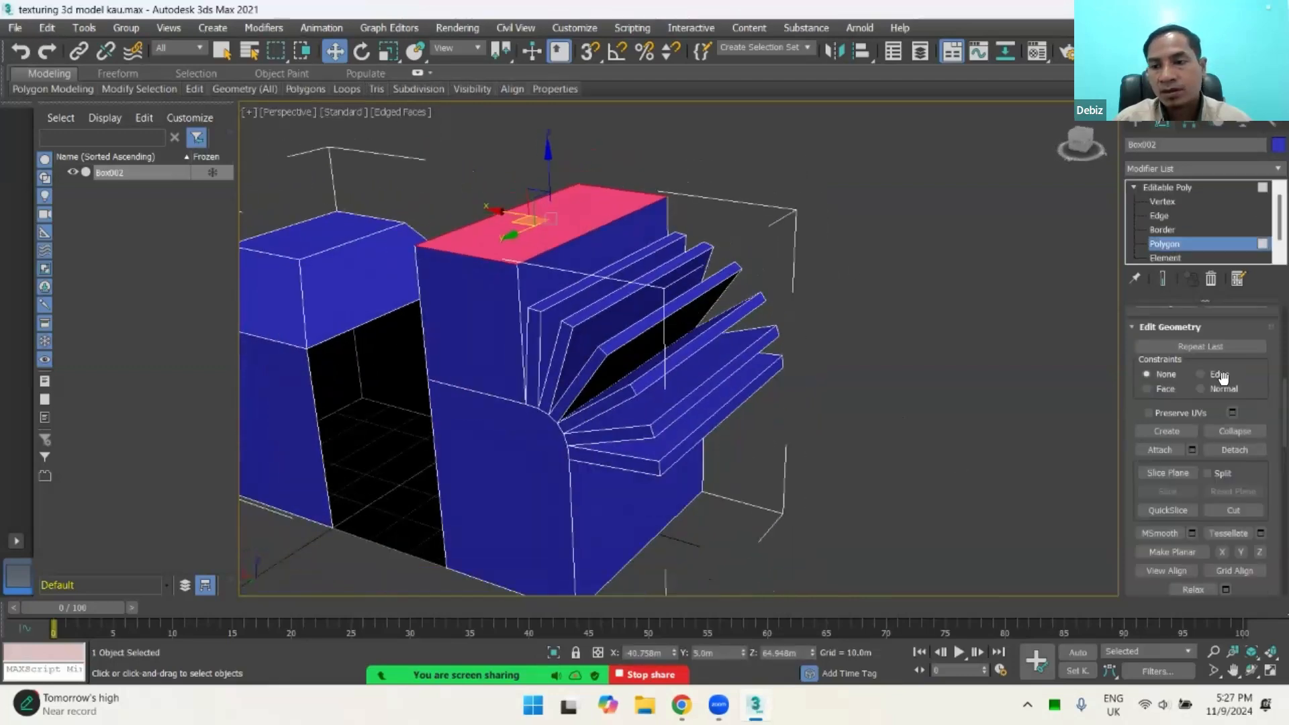
Step: Detach the selected top face as a clone named Object001, with Detach As Clone enabled
{"action": "left_click", "coordinate": [1234, 450]}
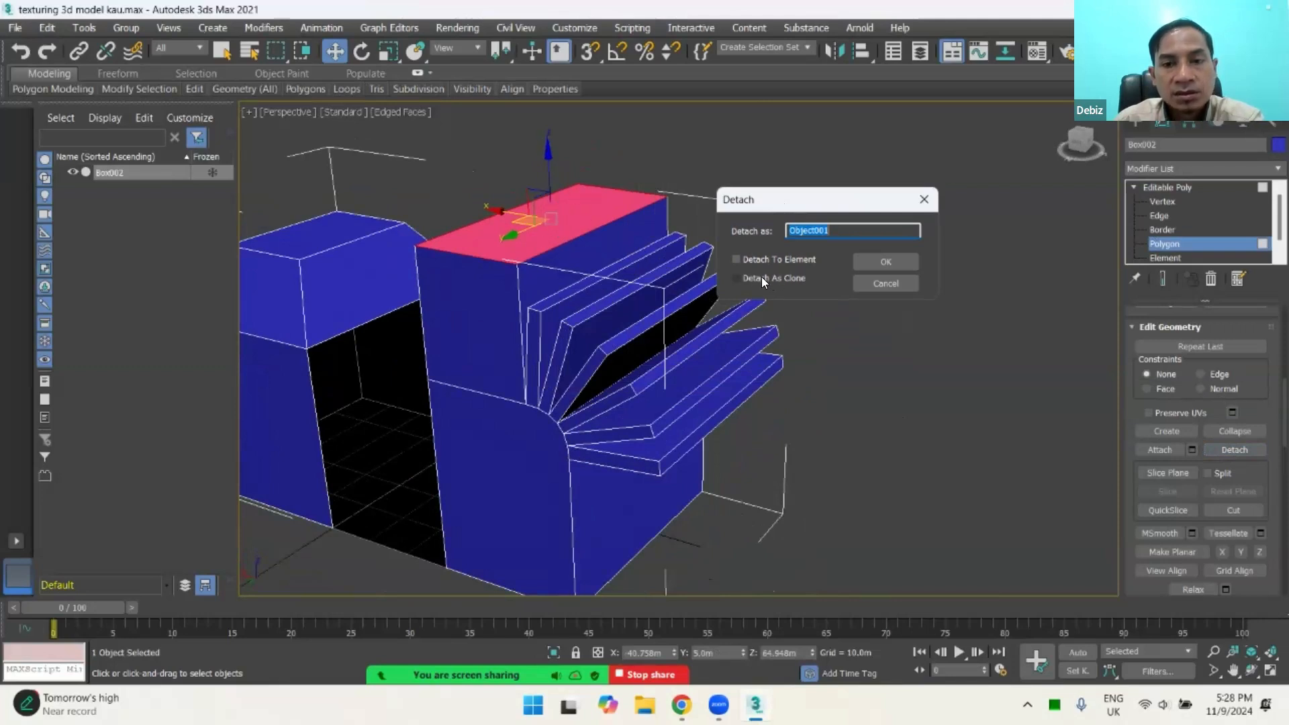
{"action": "left_click", "coordinate": [744, 275]}
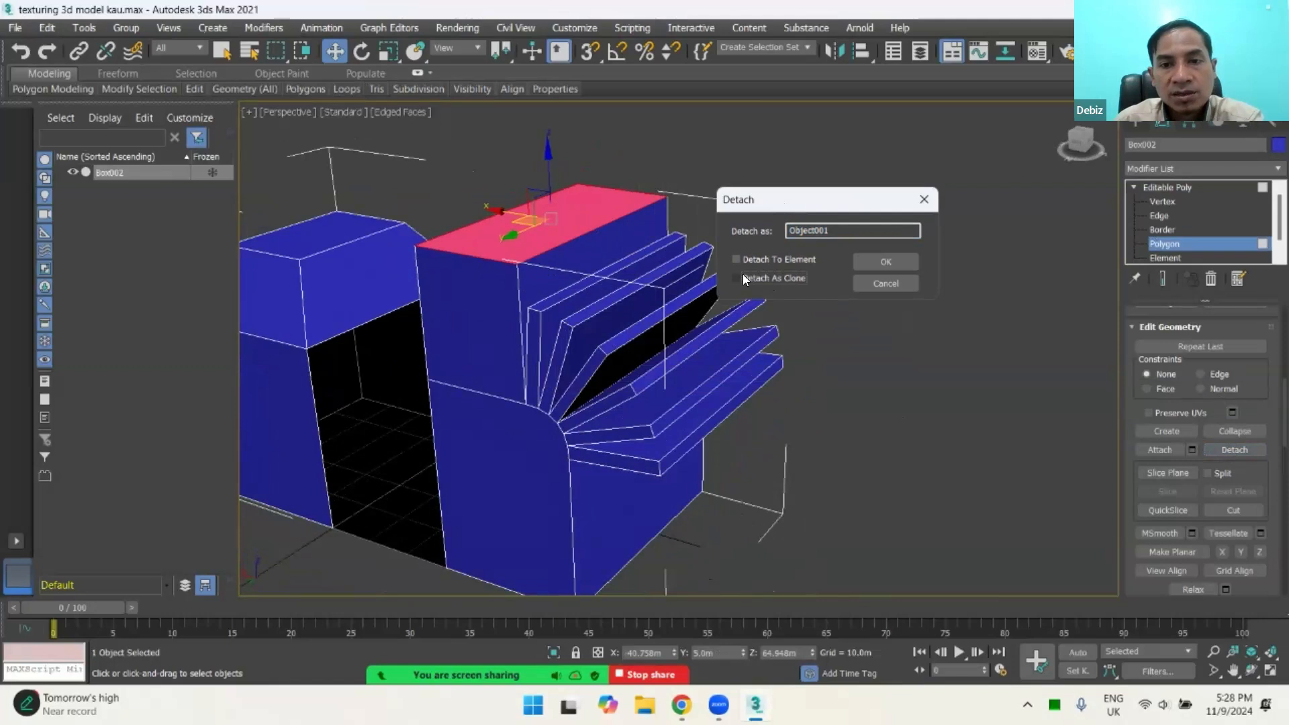
{"action": "left_click", "coordinate": [738, 277]}
{"action": "left_click", "coordinate": [885, 256]}
Step: Exit Polygon editing, raise Object001 along Z to about 10.2 m above the box, and delete it
{"action": "left_click", "coordinate": [569, 214]}
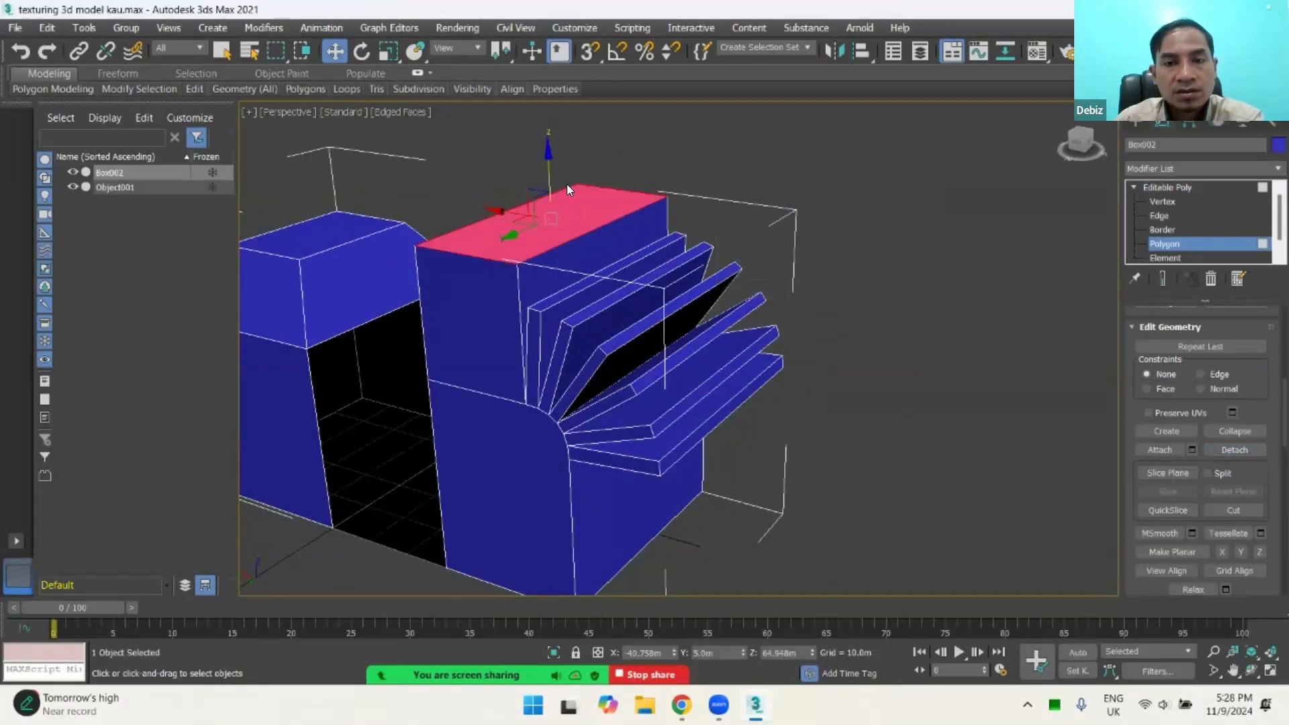
{"action": "left_click", "coordinate": [1165, 243]}
{"action": "left_click", "coordinate": [742, 212]}
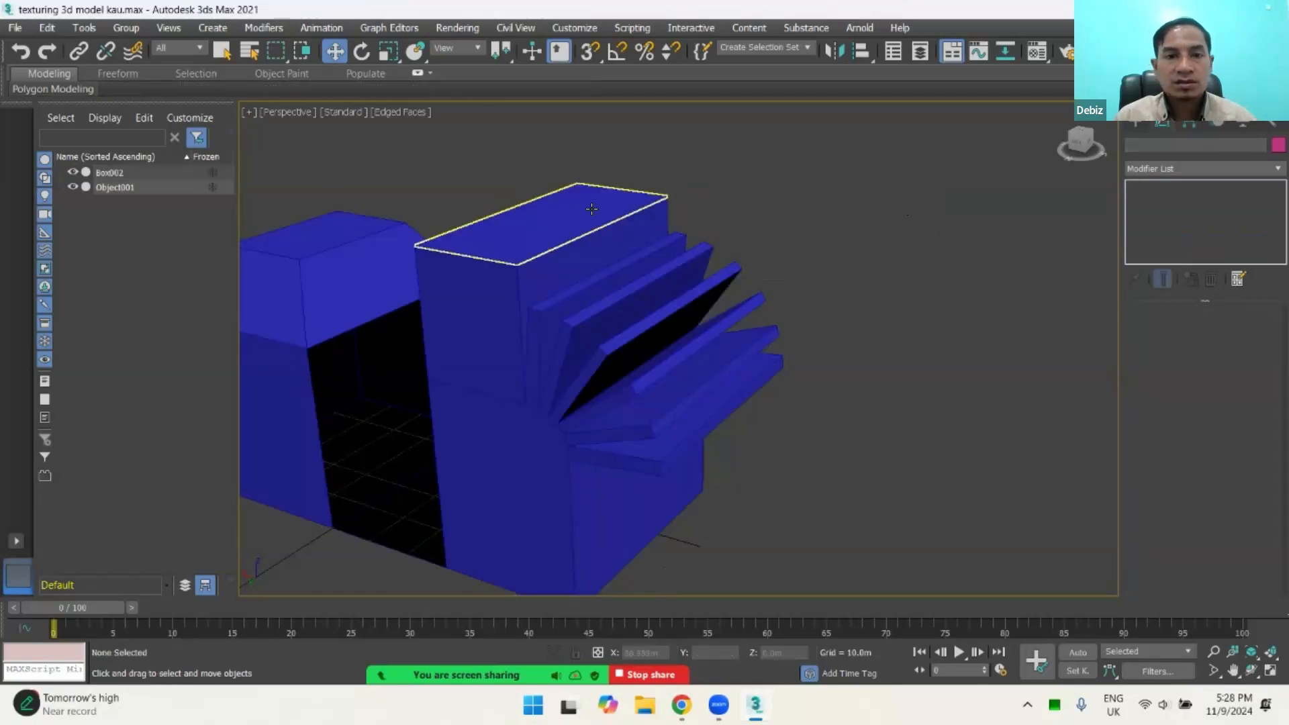
{"action": "left_click", "coordinate": [591, 209]}
{"action": "left_click_drag", "start_coordinate": [578, 530], "coordinate": [599, 439]}
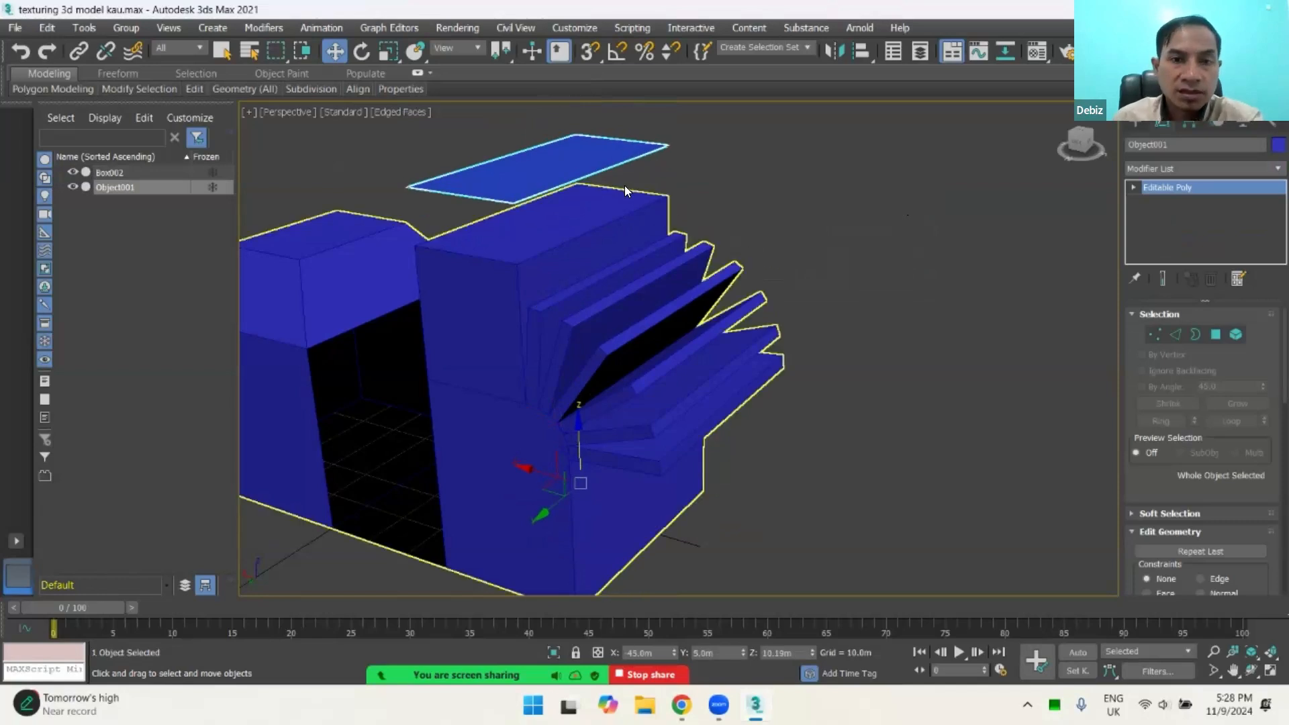
{"action": "key", "text": "Delete"}
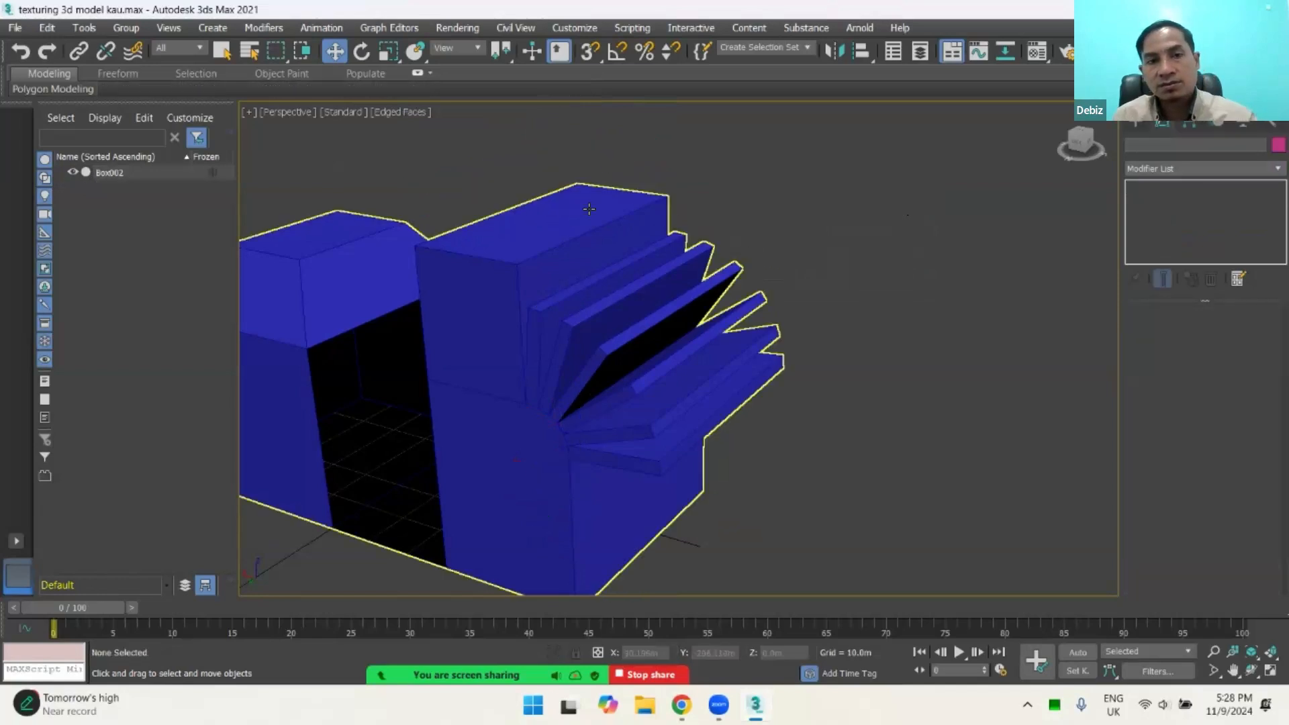
Step: Reselect the top polygon of Box002 and detach it with Detach To Element enabled and Detach As Clone disabled
{"action": "left_click", "coordinate": [591, 207]}
{"action": "left_click", "coordinate": [1170, 242]}
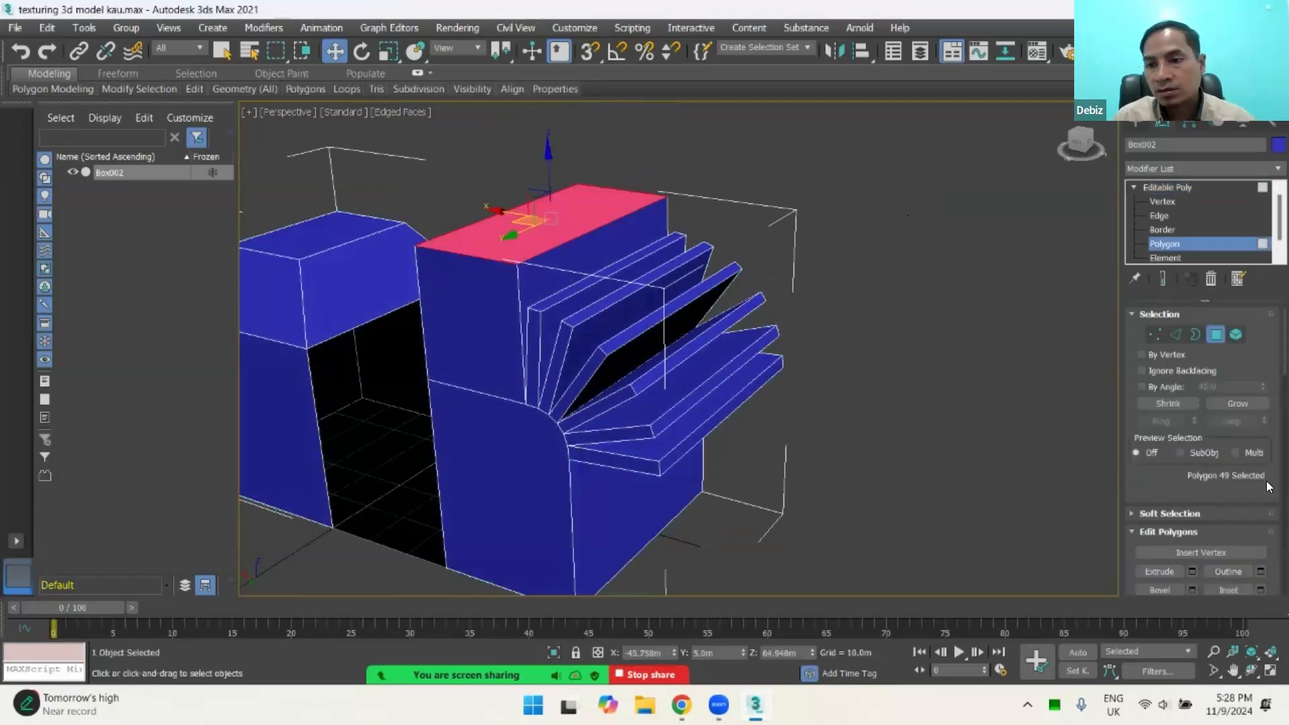
{"action": "scroll", "coordinate": [1265, 510], "scroll_direction": "down", "scroll_amount": 5}
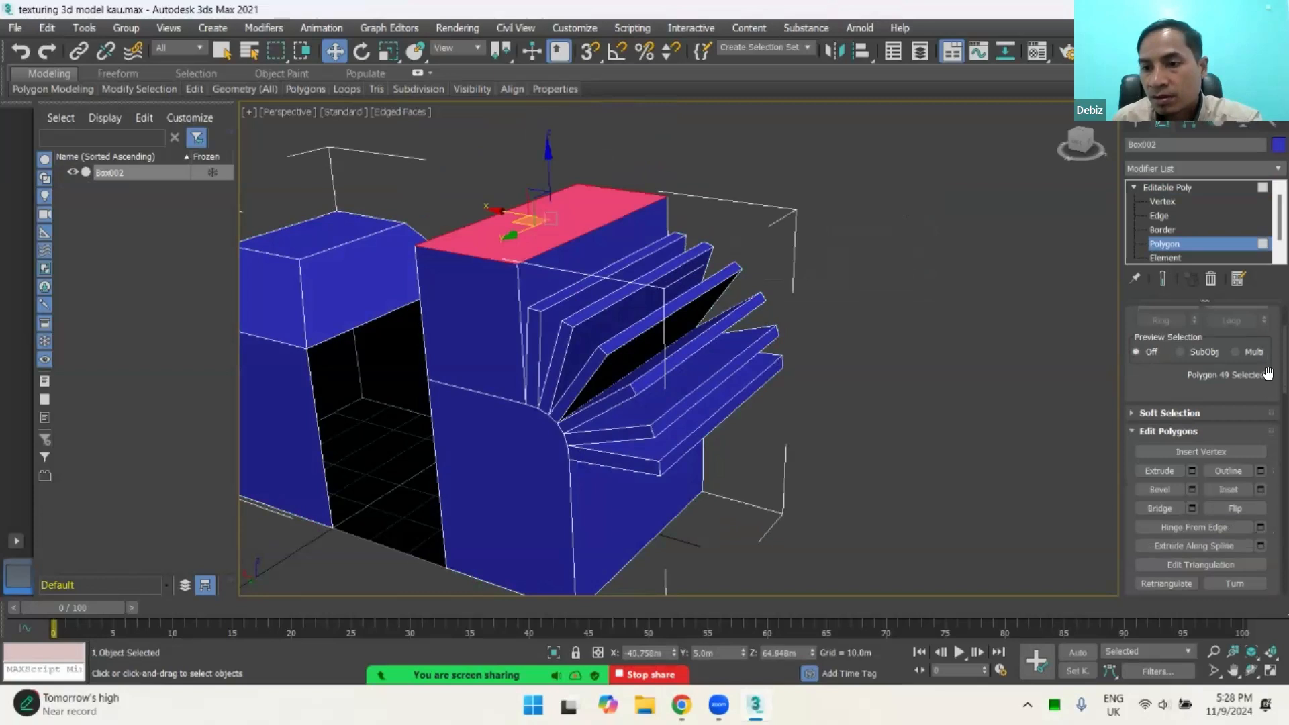
{"action": "scroll", "coordinate": [1269, 424], "scroll_direction": "down", "scroll_amount": 10}
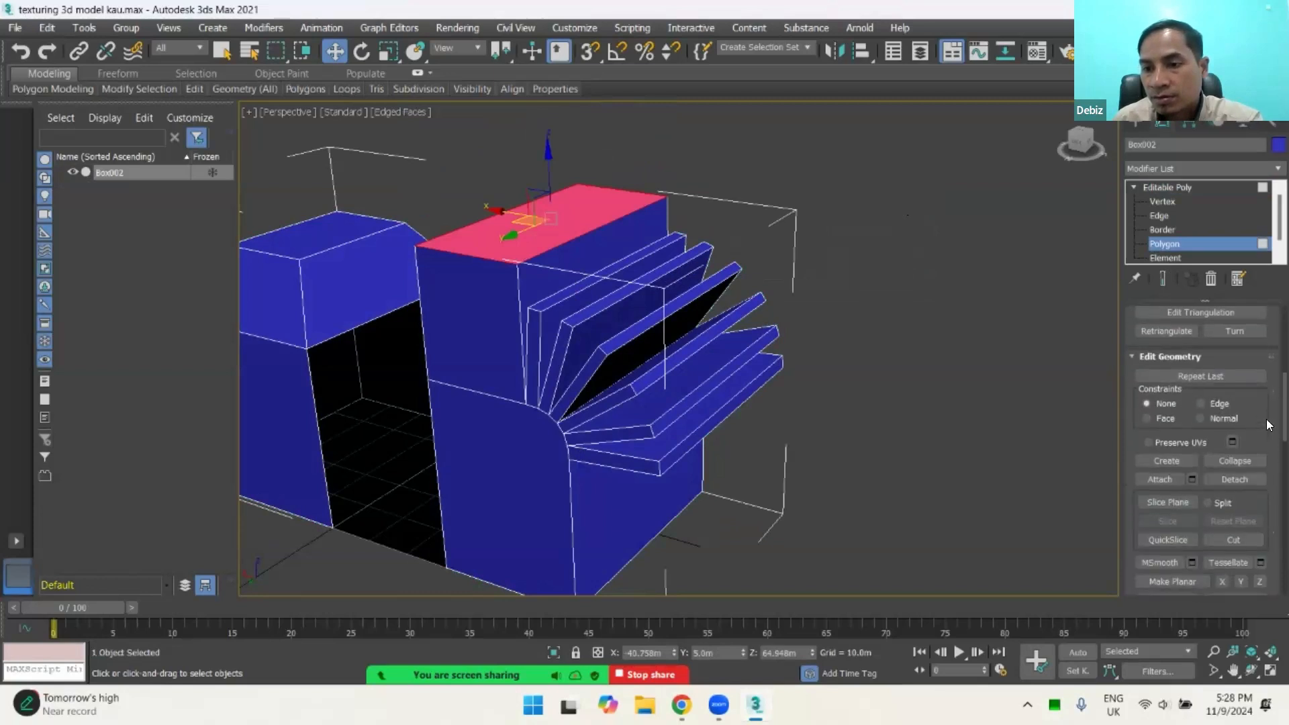
{"action": "left_click", "coordinate": [1236, 478]}
{"action": "left_click", "coordinate": [737, 277]}
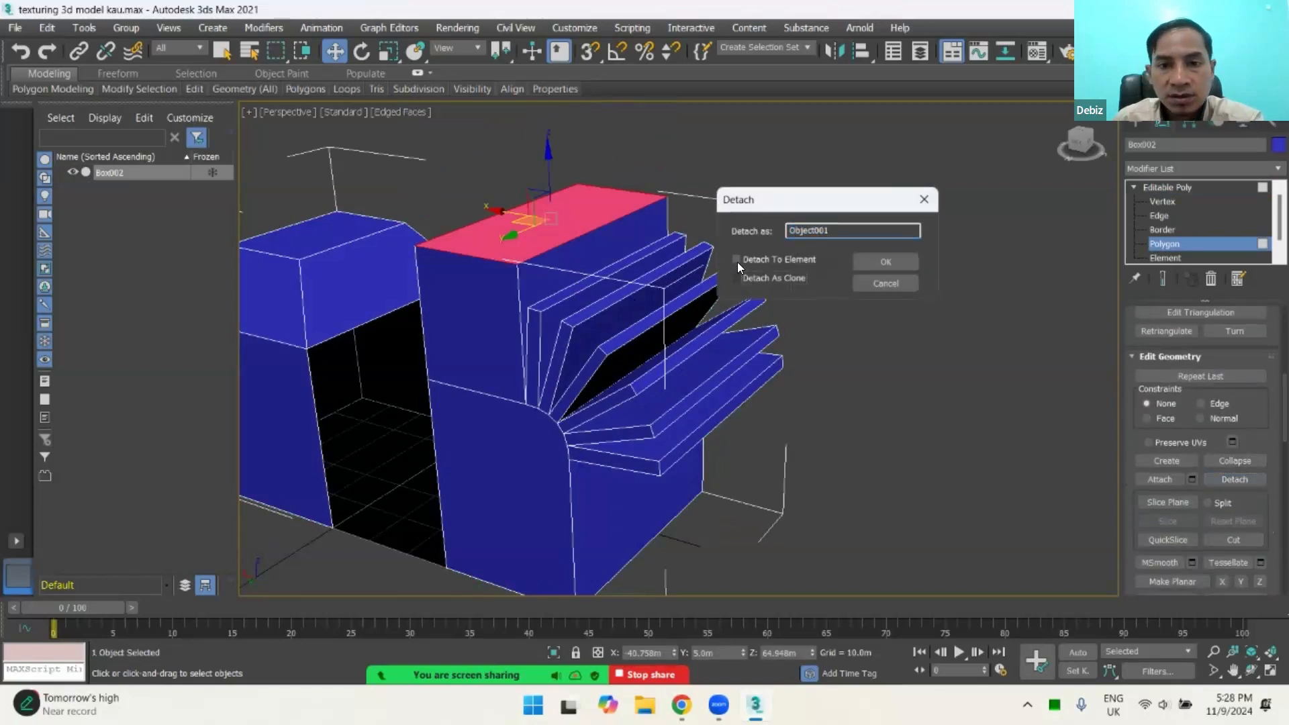
{"action": "left_click", "coordinate": [737, 259]}
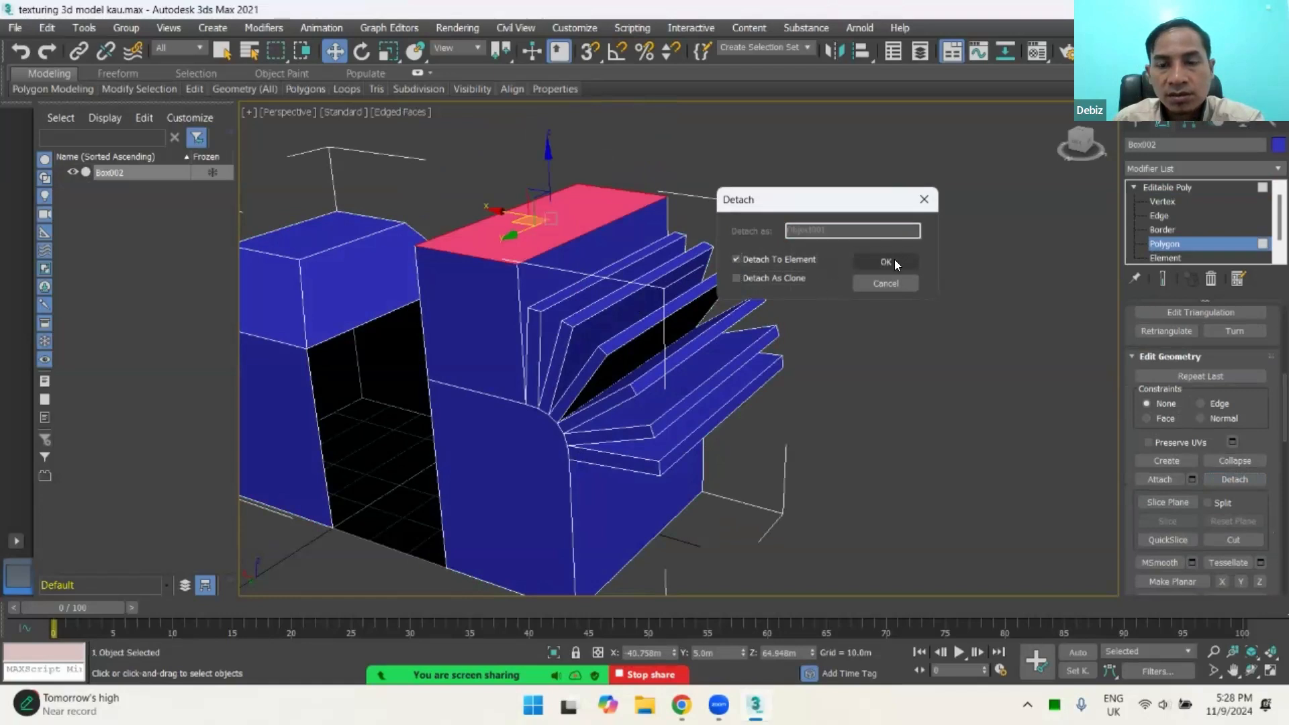
{"action": "left_click", "coordinate": [887, 261]}
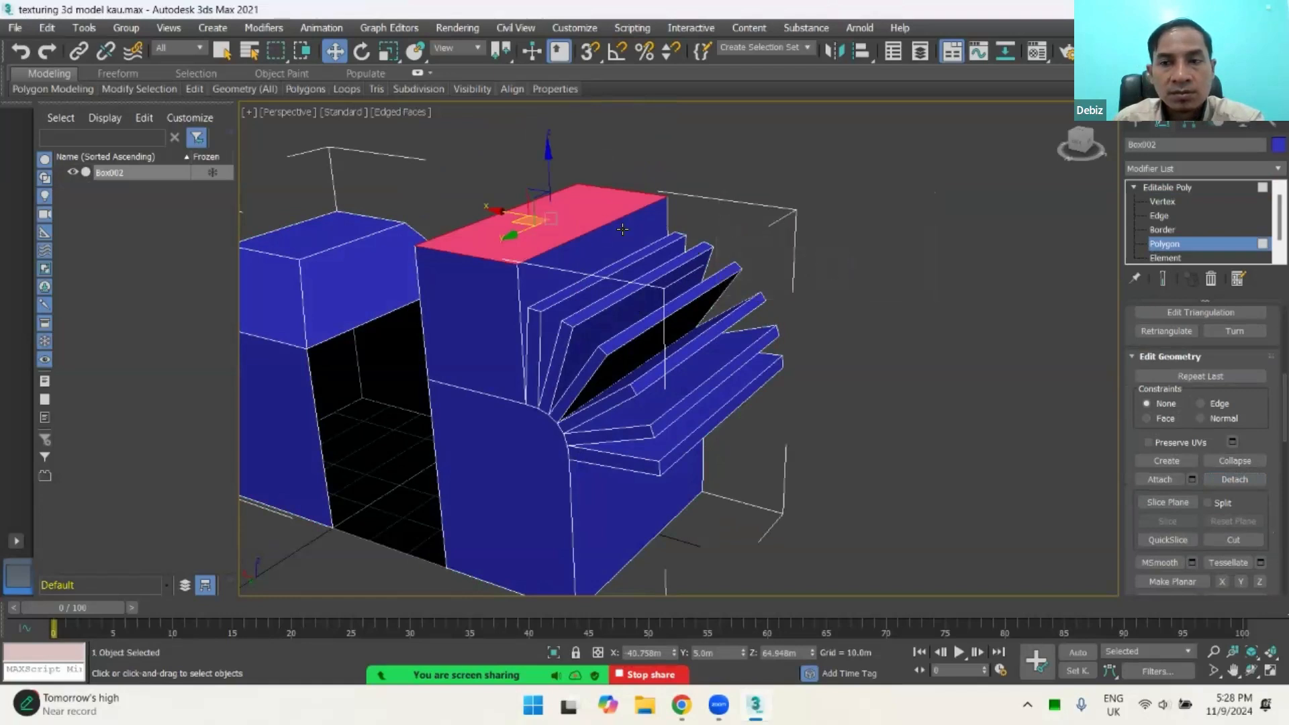
Step: Repeat the detach on the same top face, keeping the Detach To Element option
{"action": "left_click", "coordinate": [654, 189]}
{"action": "left_click", "coordinate": [594, 200]}
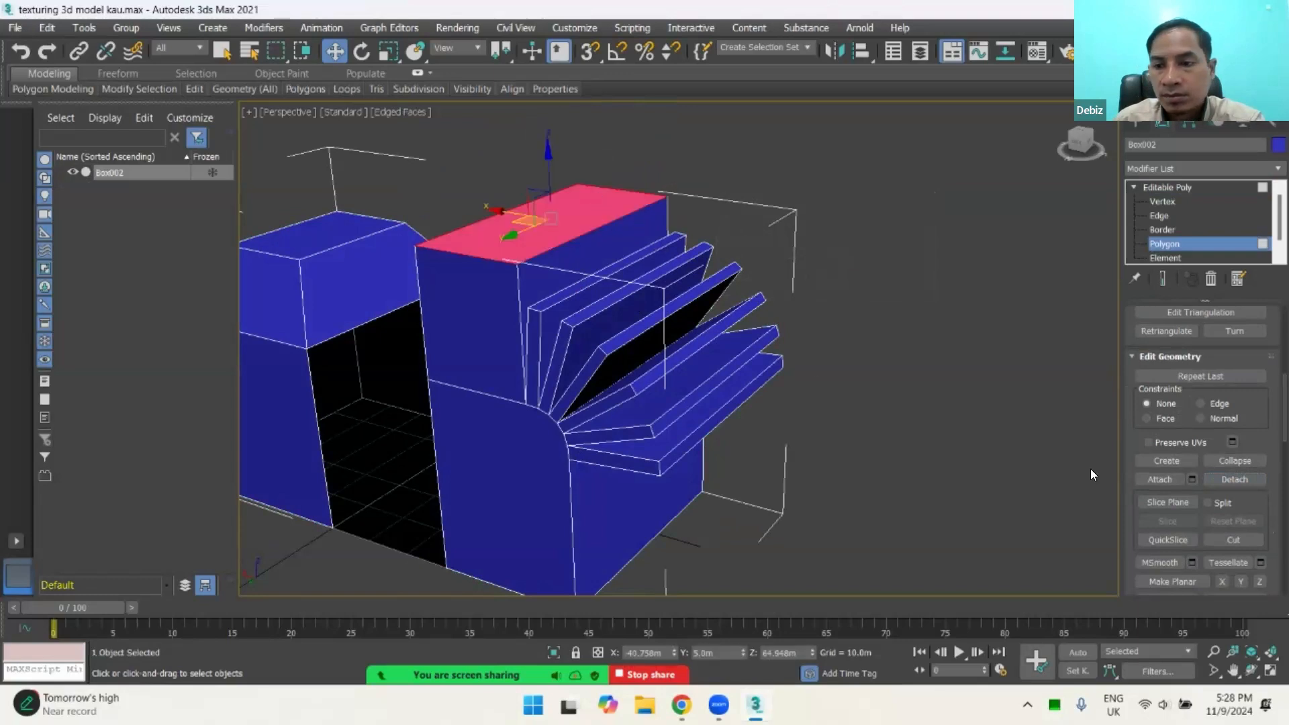
{"action": "left_click", "coordinate": [1235, 479]}
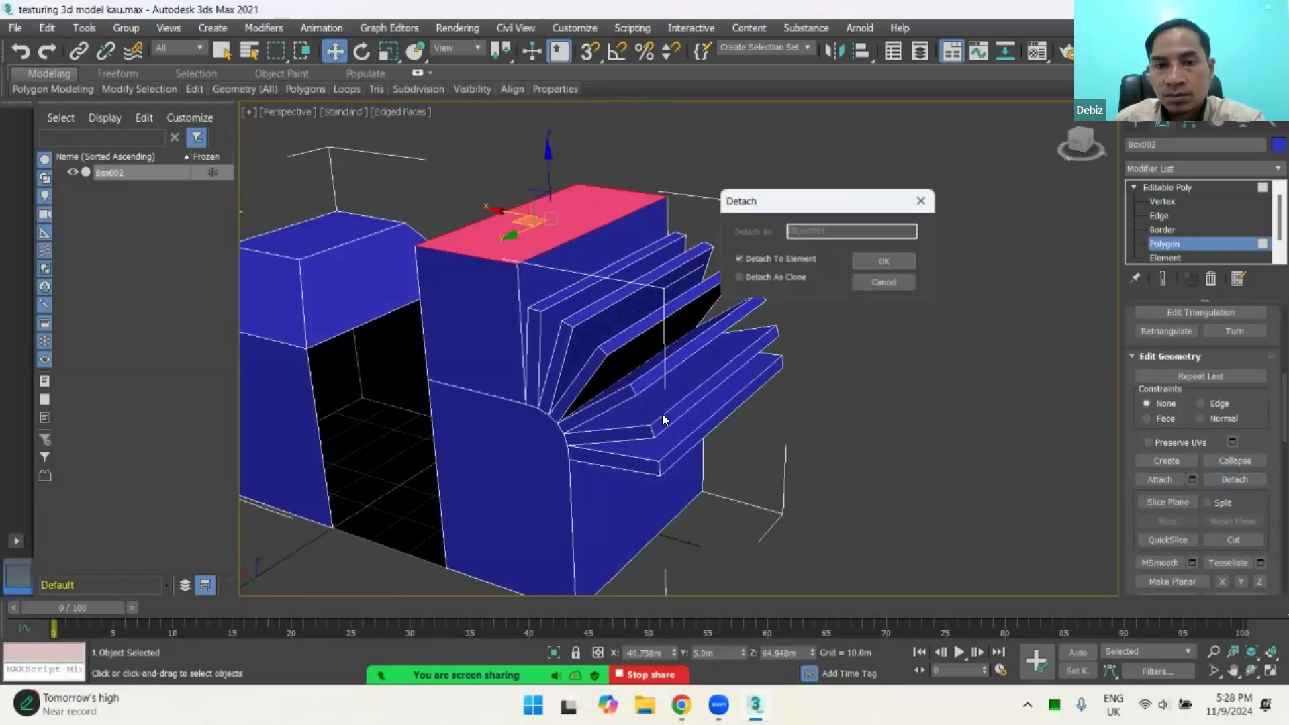
{"action": "left_click", "coordinate": [873, 262]}
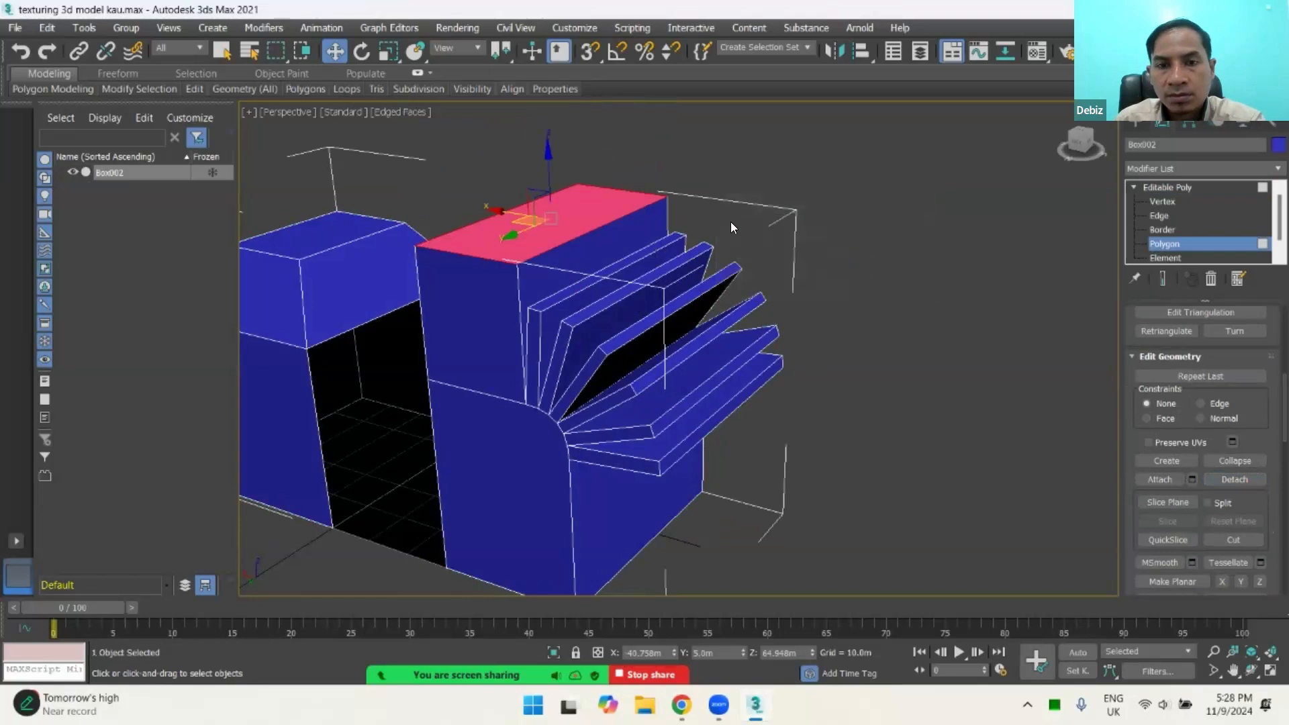
Step: Exit Polygon editing, select the whole model, try moving it along the X axis, and undo the move
{"action": "left_click", "coordinate": [678, 213]}
{"action": "left_click", "coordinate": [1169, 243]}
{"action": "left_click", "coordinate": [888, 243]}
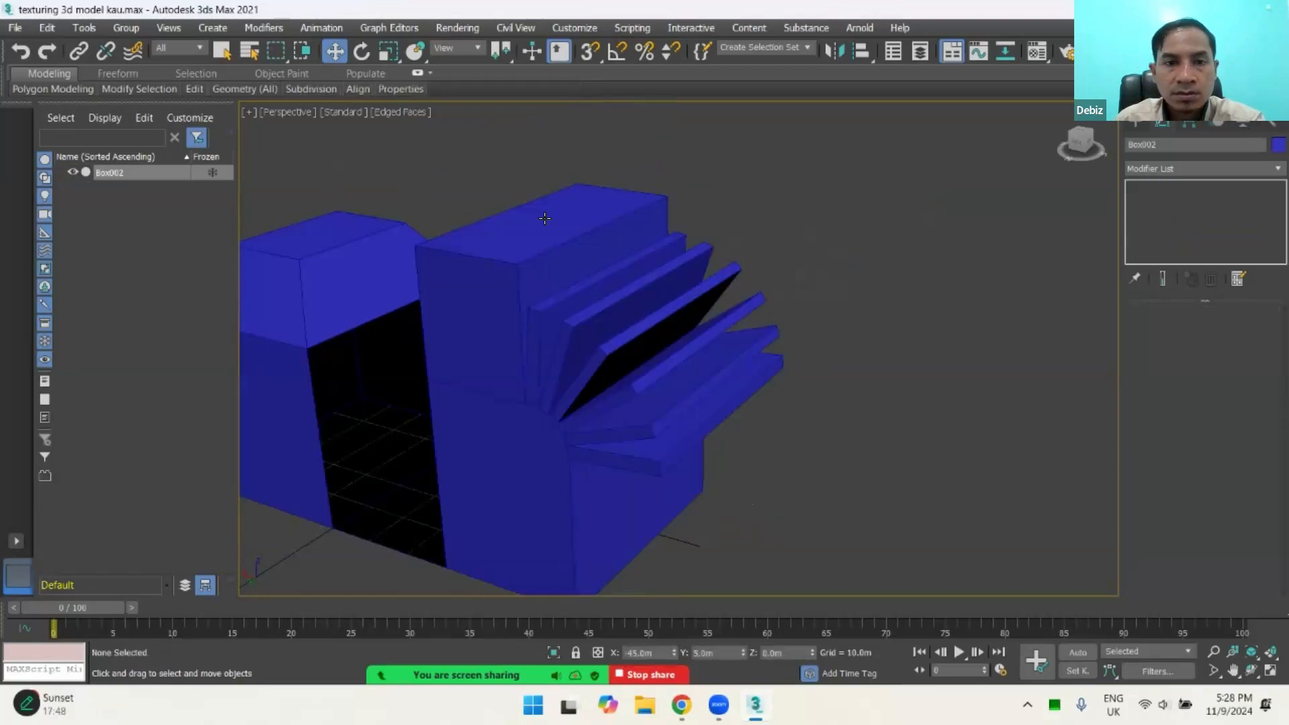
{"action": "left_click", "coordinate": [545, 220]}
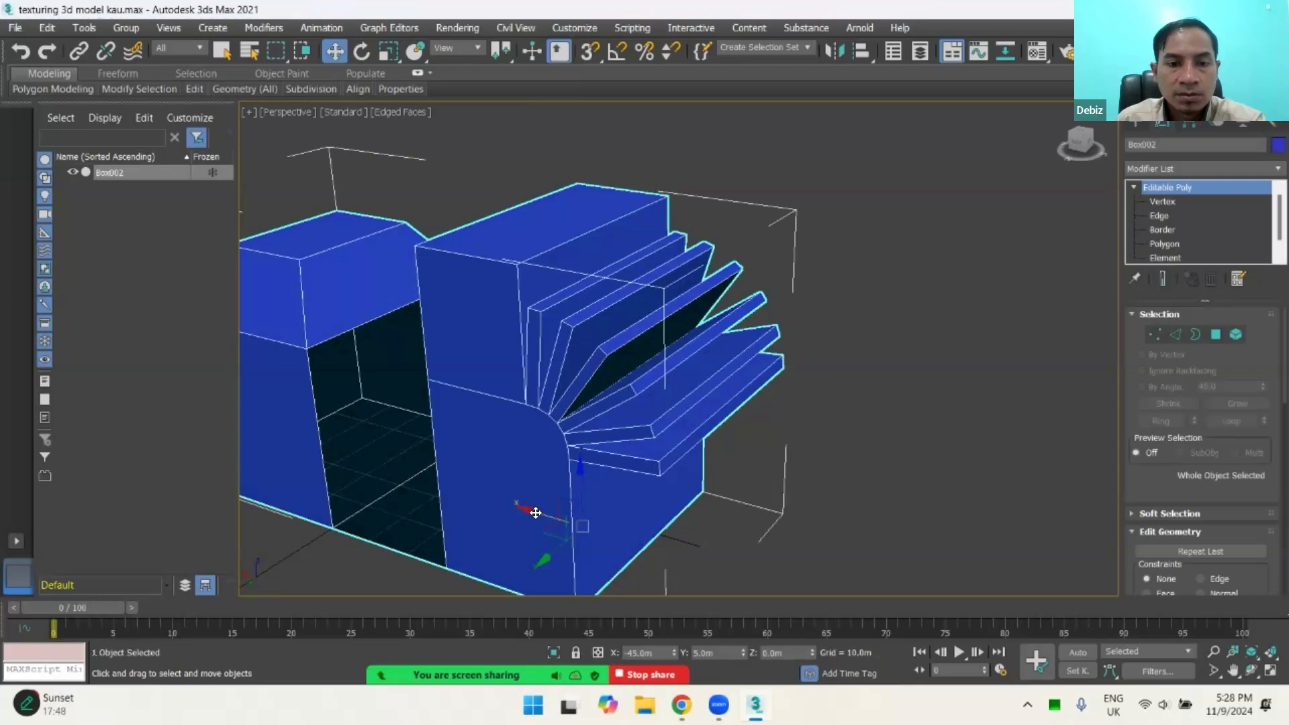
{"action": "left_click_drag", "start_coordinate": [535, 513], "coordinate": [397, 483]}
{"action": "key", "text": "ctrl+z"}
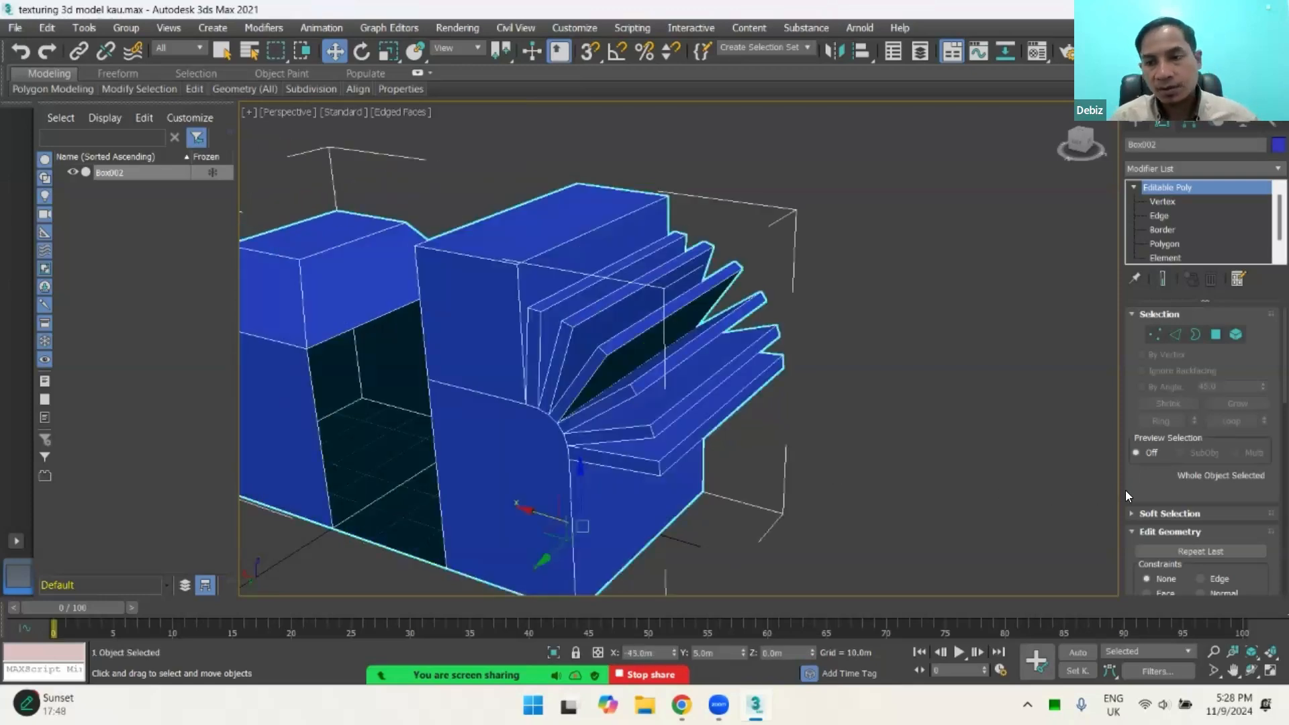
Step: In Polygon editing, raise the detached top face to about 73.7 m in Z and slide it to about -101.6 m in X
{"action": "left_click", "coordinate": [1215, 333]}
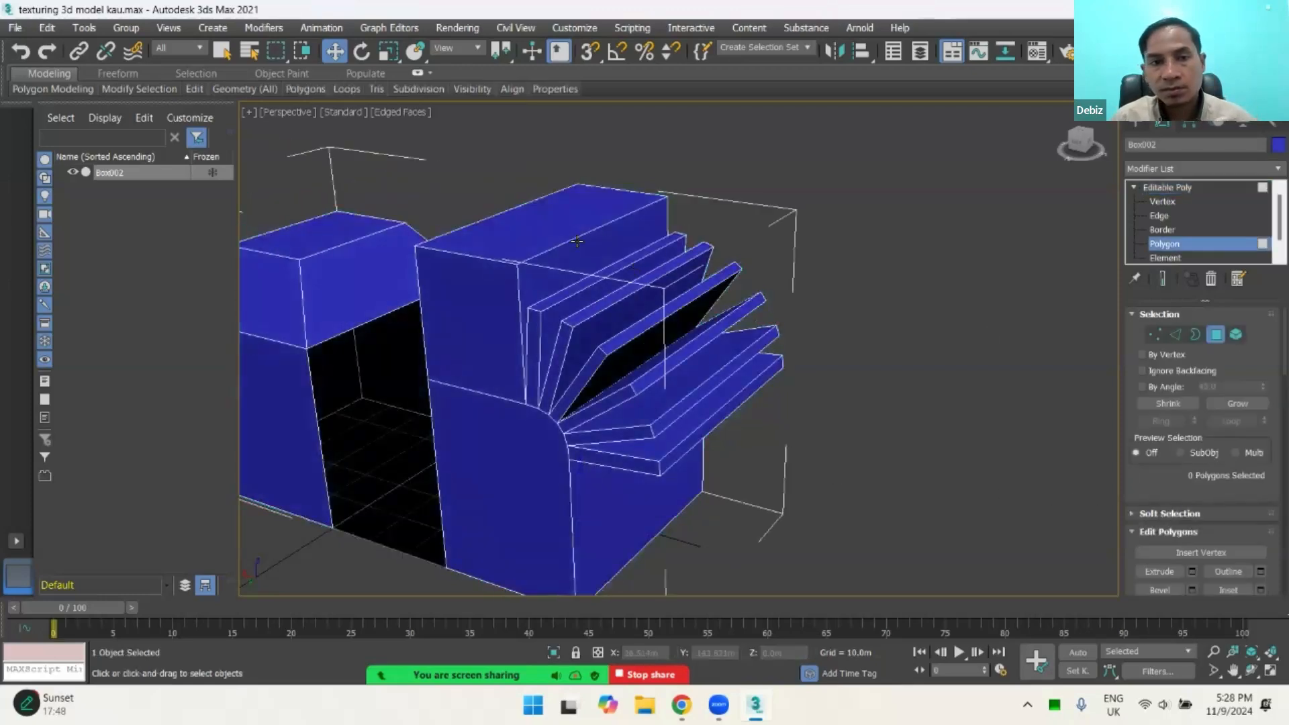
{"action": "left_click", "coordinate": [560, 230]}
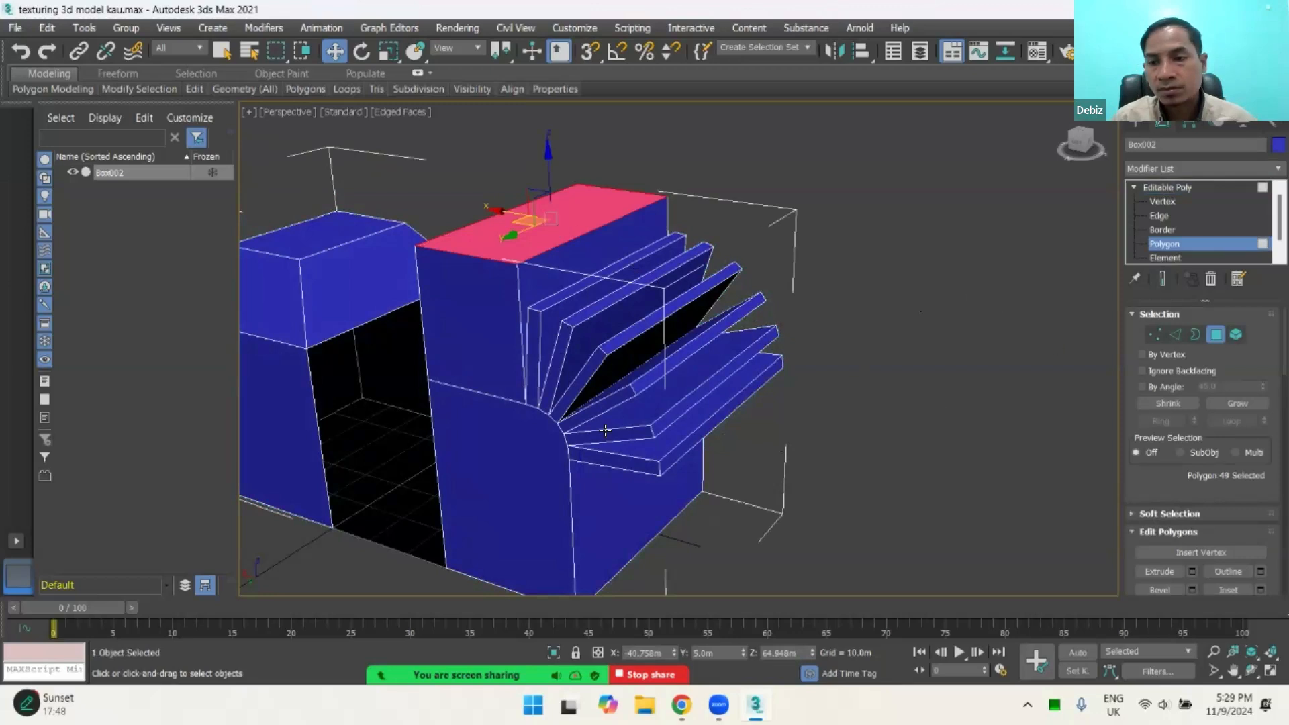
{"action": "left_click_drag", "start_coordinate": [551, 183], "coordinate": [576, 172]}
{"action": "key", "text": "ctrl+z"}
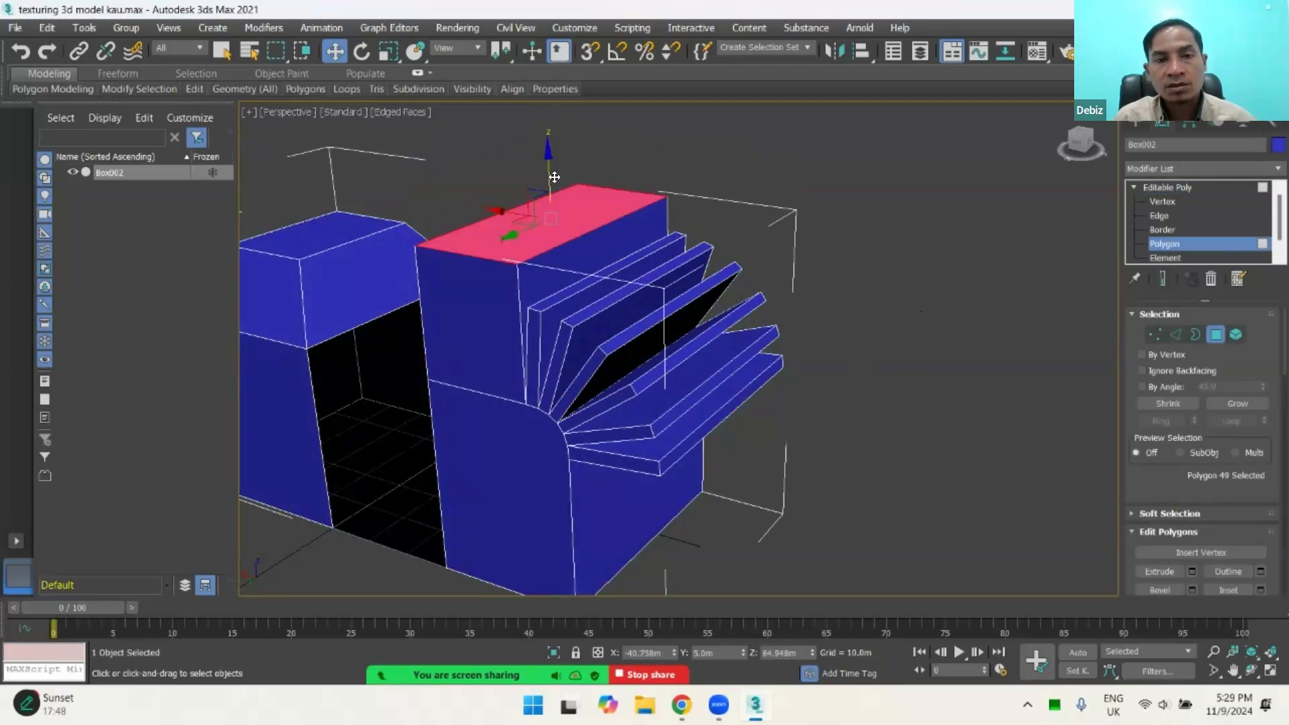
{"action": "key", "text": "ctrl+y"}
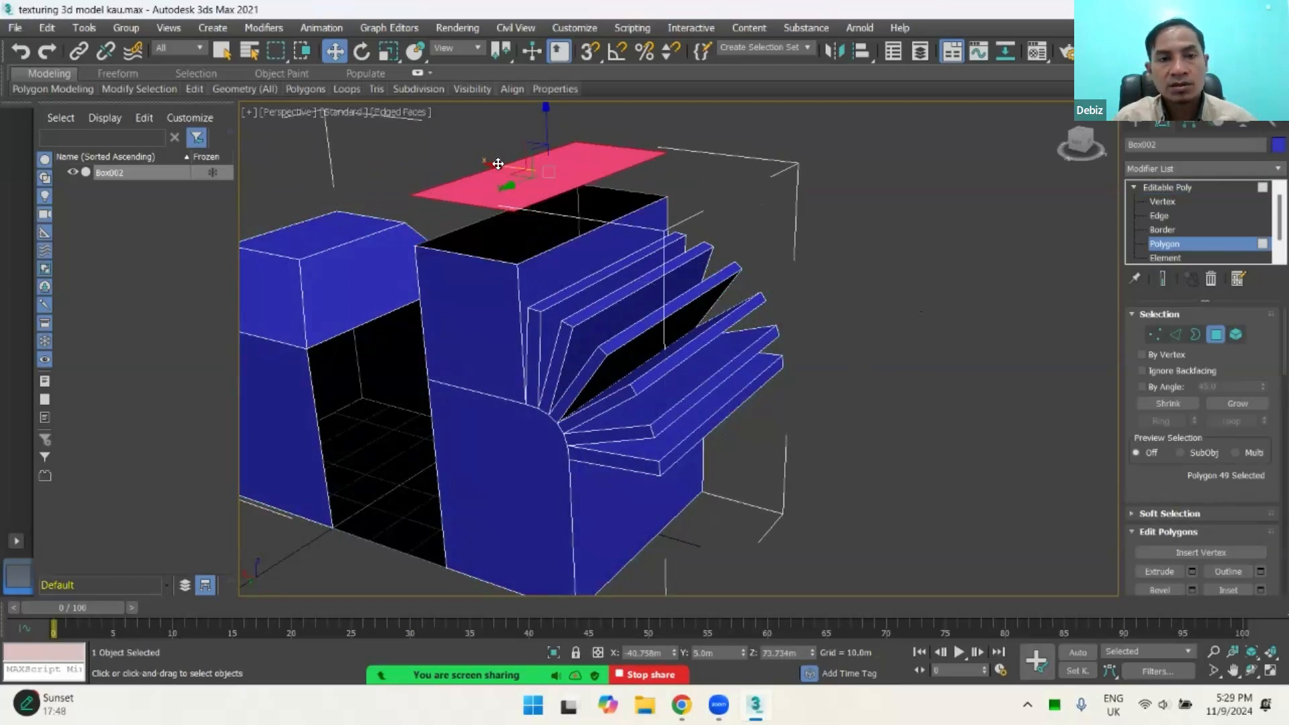
{"action": "left_click_drag", "start_coordinate": [769, 190], "coordinate": [822, 210]}
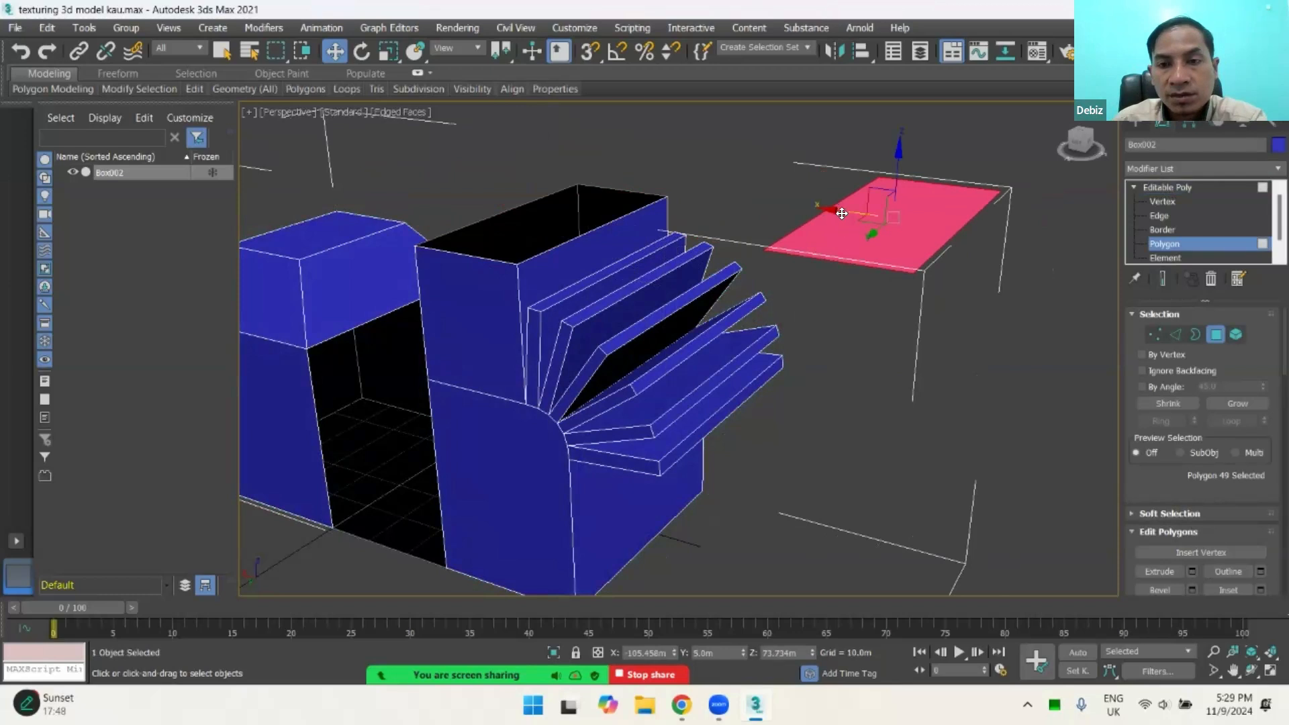
{"action": "left_click_drag", "start_coordinate": [842, 213], "coordinate": [893, 282]}
Step: Select individual faces of both boxes and the detached face in turn to compare detached and attached polygons
{"action": "left_click", "coordinate": [535, 258]}
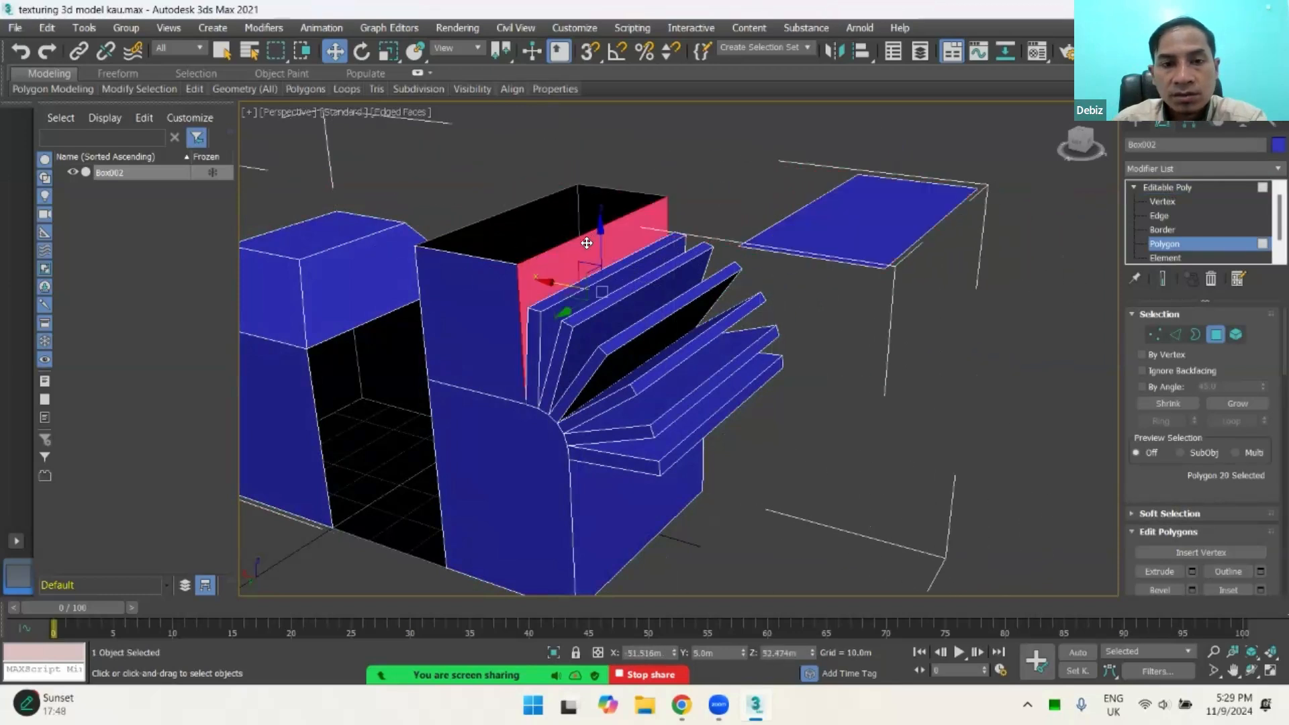
{"action": "left_click", "coordinate": [848, 224]}
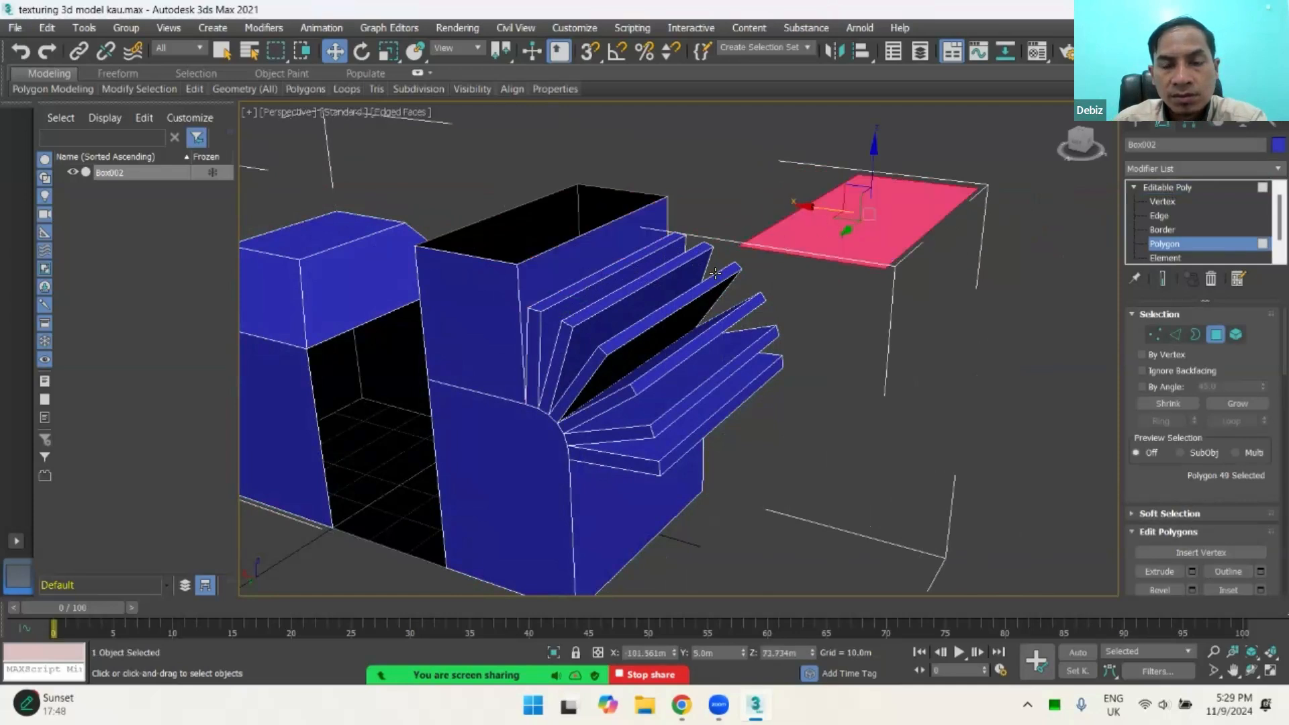
{"action": "left_click", "coordinate": [484, 312]}
{"action": "left_click_drag", "start_coordinate": [407, 356], "coordinate": [511, 274]}
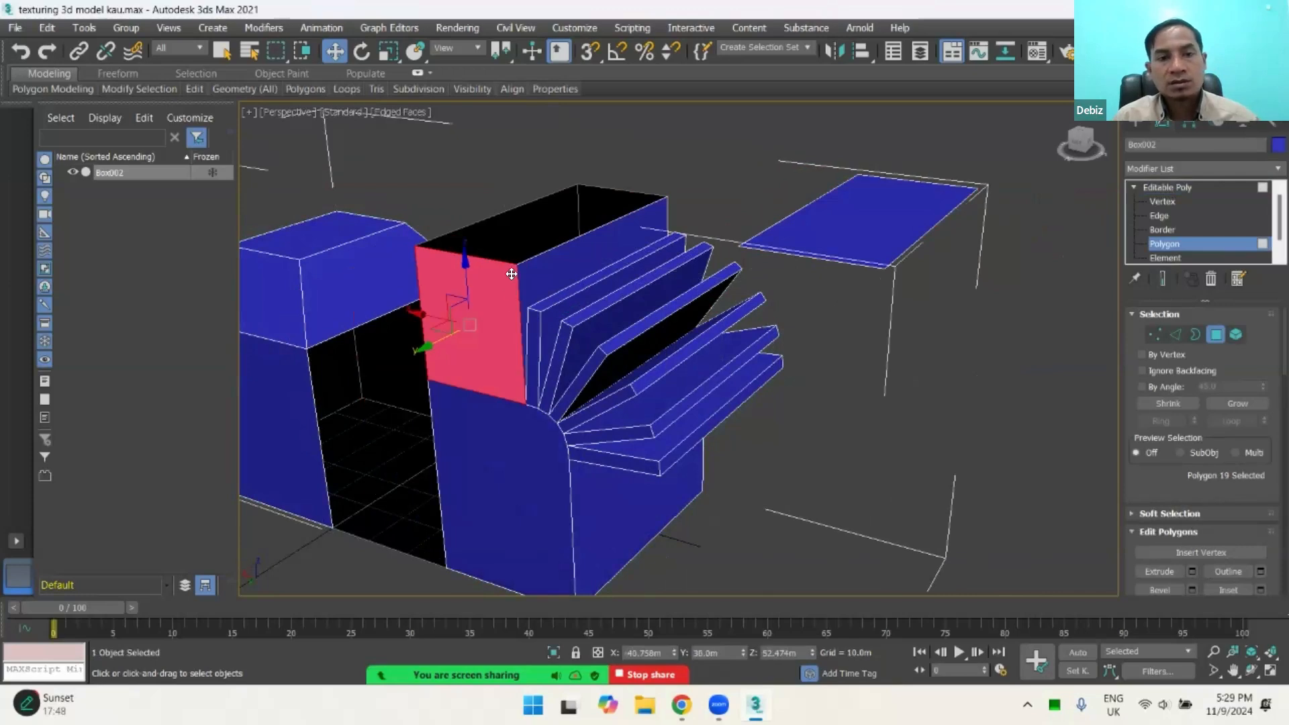
{"action": "left_click", "coordinate": [337, 243]}
{"action": "scroll", "coordinate": [518, 360], "scroll_direction": "up", "scroll_amount": 5}
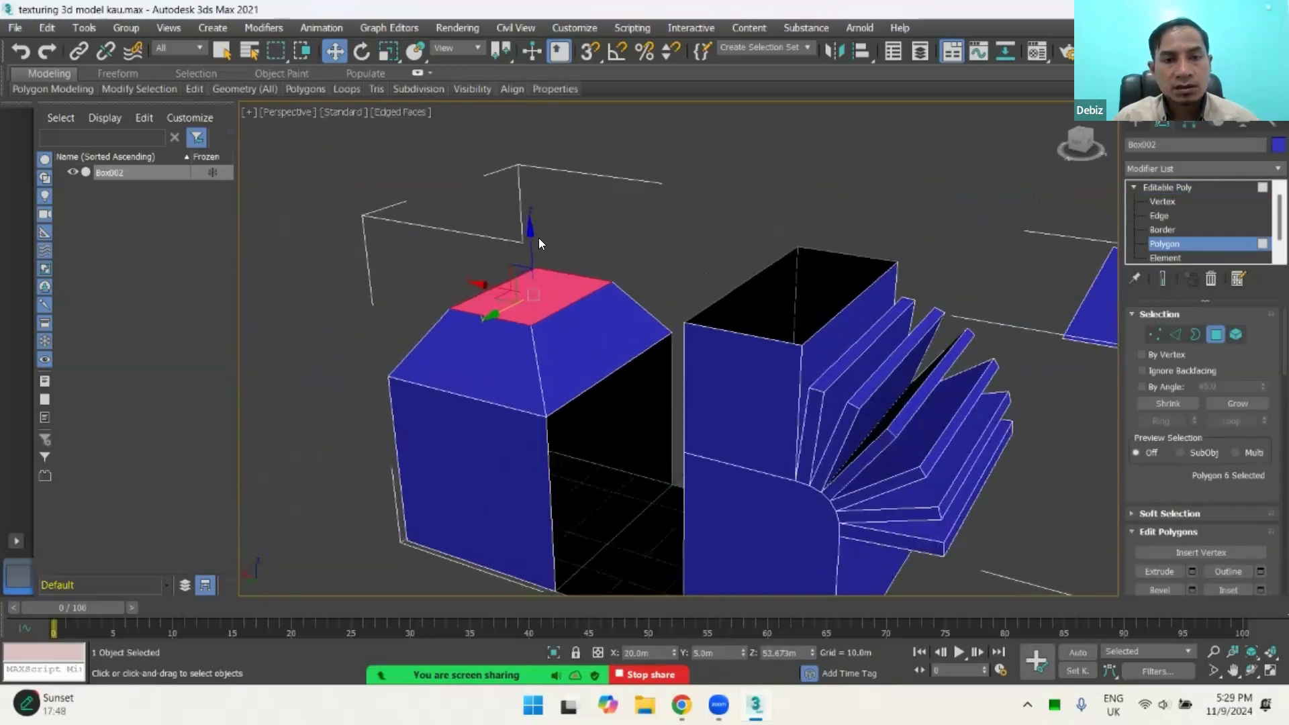
{"action": "left_click_drag", "start_coordinate": [529, 218], "coordinate": [589, 250]}
{"action": "scroll", "coordinate": [597, 283], "scroll_direction": "down", "scroll_amount": 2}
{"action": "scroll", "coordinate": [597, 283], "scroll_direction": "down", "scroll_amount": 3}
{"action": "scroll", "coordinate": [692, 290], "scroll_direction": "up", "scroll_amount": 2}
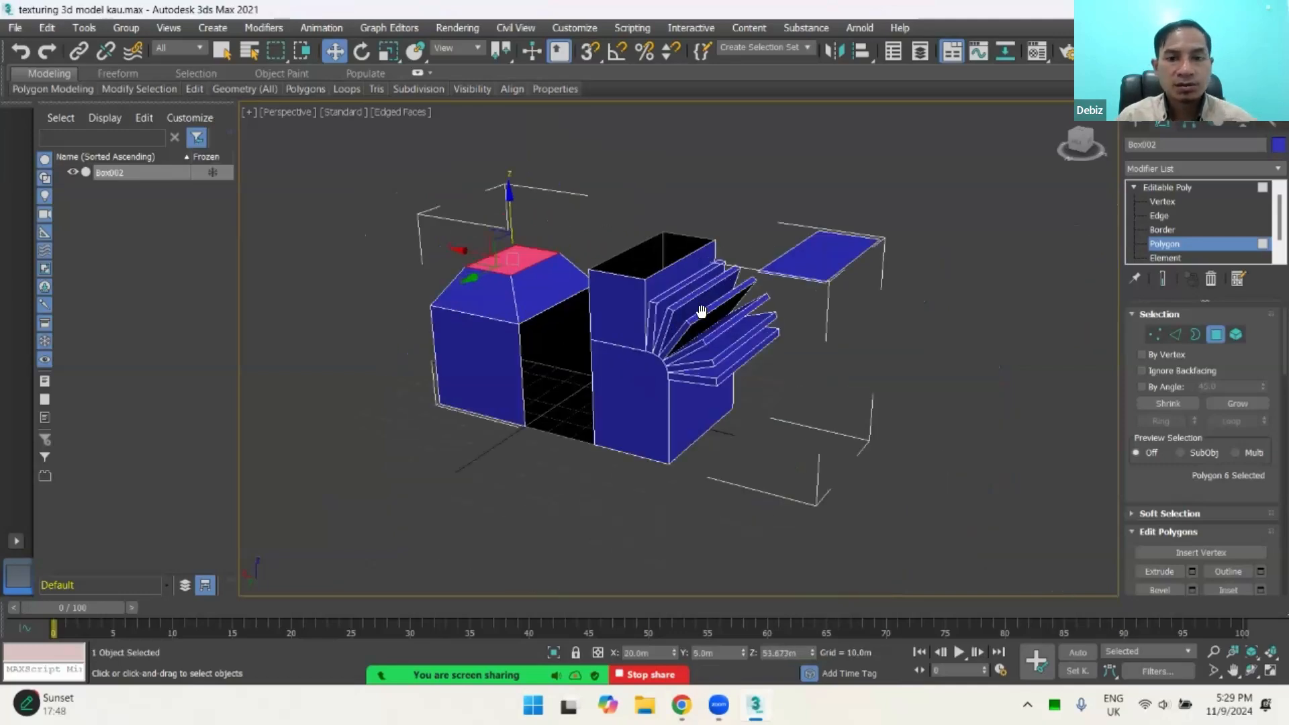
Step: Move the detached face back along X to about -42.7 m, above the open box, and inspect the gap around it
{"action": "middle_click_drag", "start_coordinate": [701, 313], "coordinate": [712, 359]}
{"action": "scroll", "coordinate": [805, 314], "scroll_direction": "up", "scroll_amount": 5}
{"action": "left_click", "coordinate": [805, 314]}
{"action": "scroll", "coordinate": [825, 306], "scroll_direction": "down", "scroll_amount": 5}
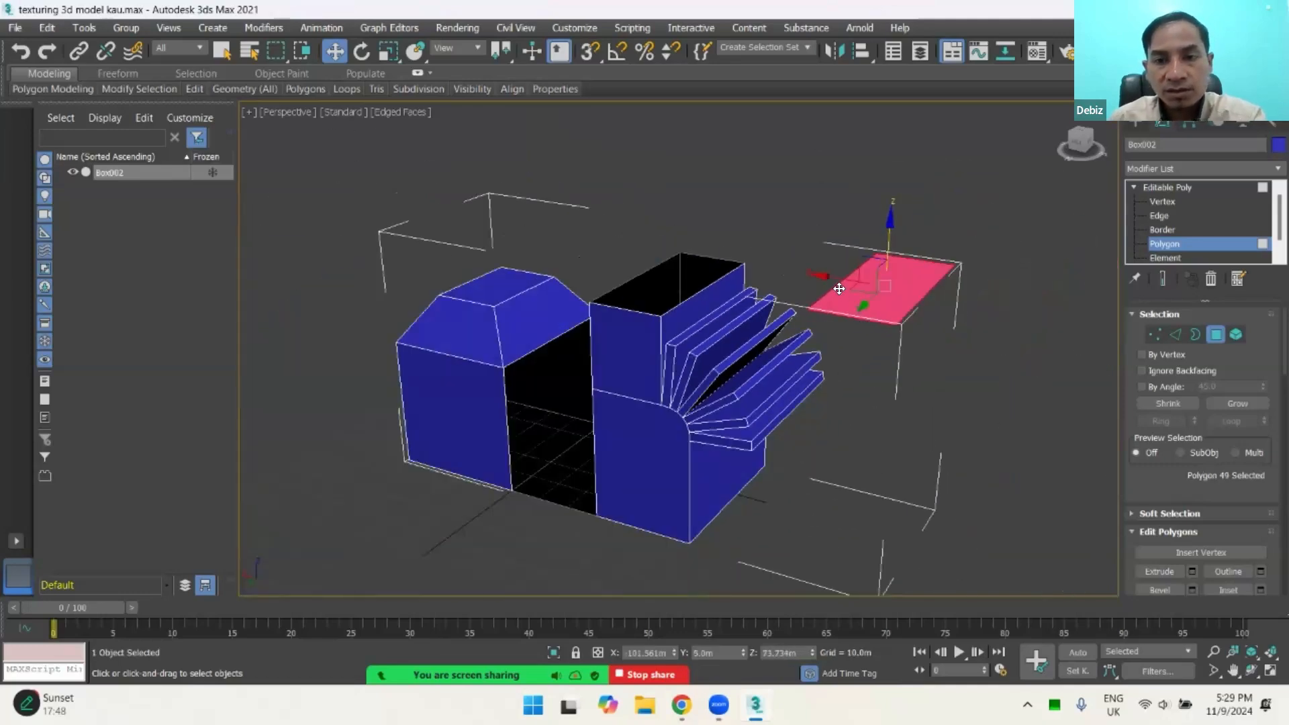
{"action": "left_click_drag", "start_coordinate": [839, 279], "coordinate": [628, 299]}
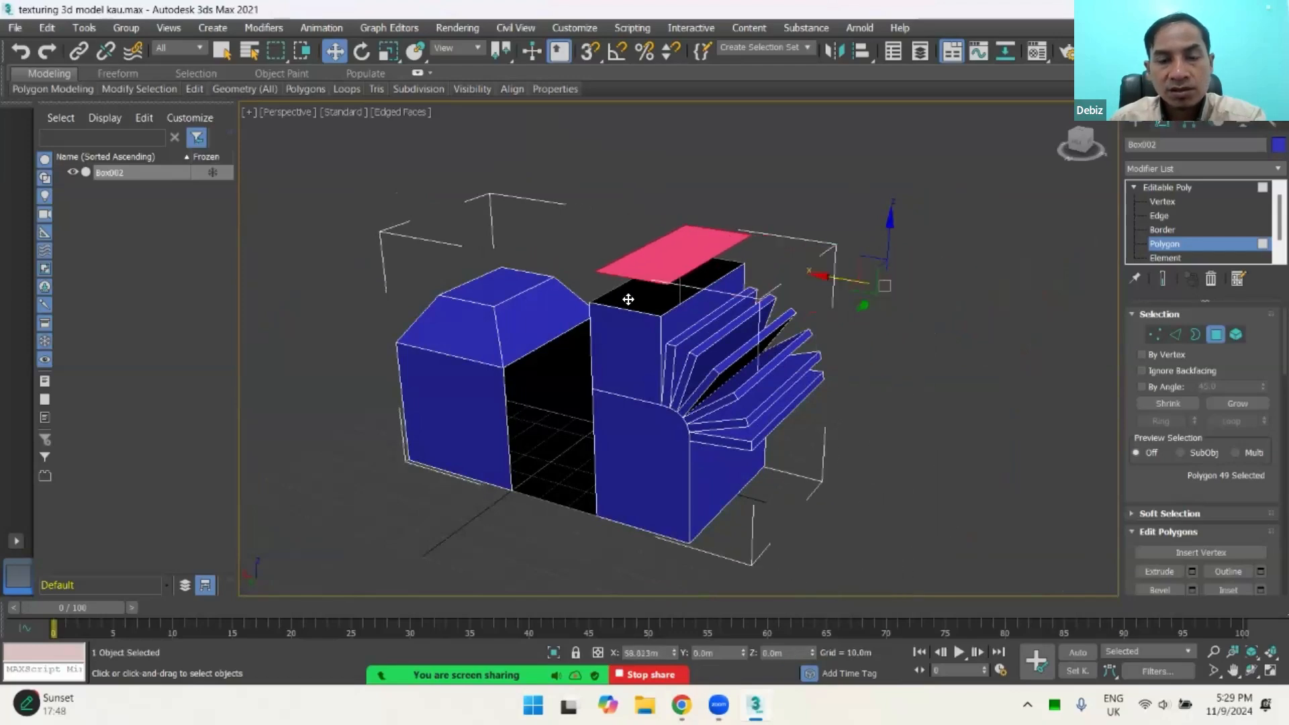
{"action": "scroll", "coordinate": [629, 300], "scroll_direction": "up", "scroll_amount": 5}
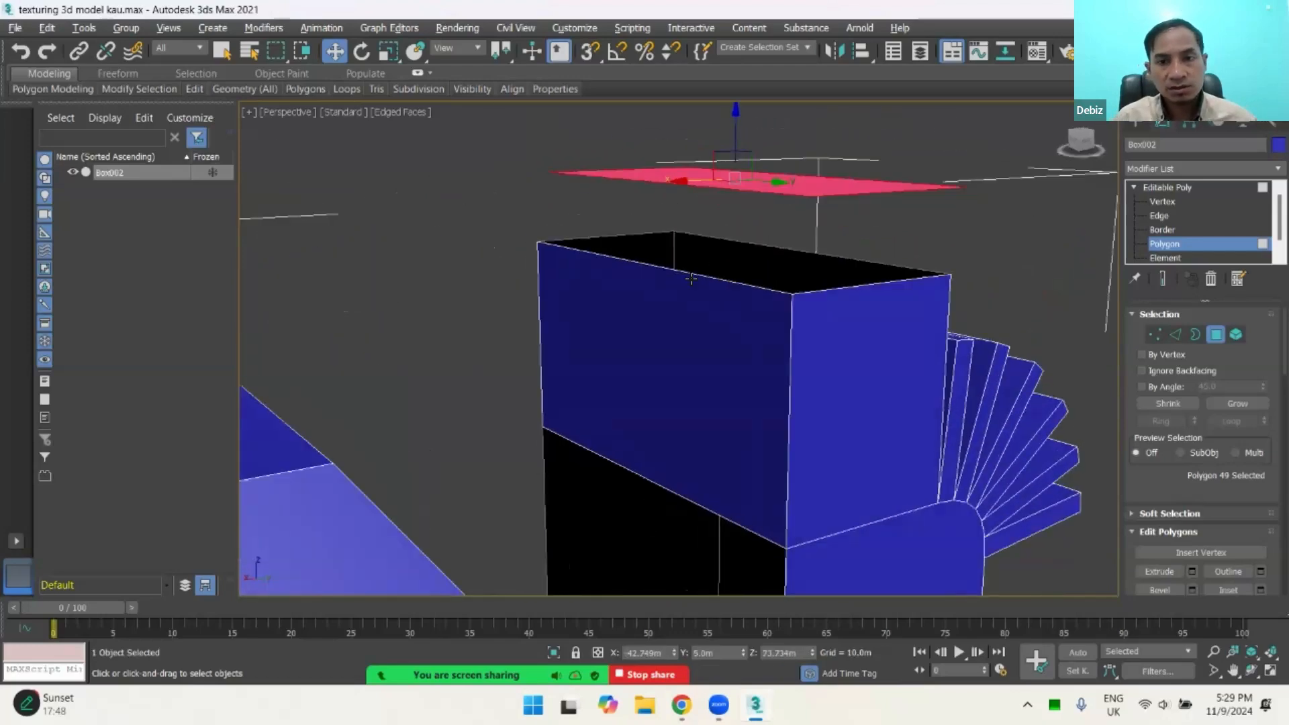
{"action": "scroll", "coordinate": [645, 319], "scroll_direction": "down", "scroll_amount": 1}
{"action": "middle_click_drag", "start_coordinate": [645, 319], "coordinate": [685, 239], "text": "alt"}
{"action": "scroll", "coordinate": [692, 236], "scroll_direction": "down", "scroll_amount": 3}
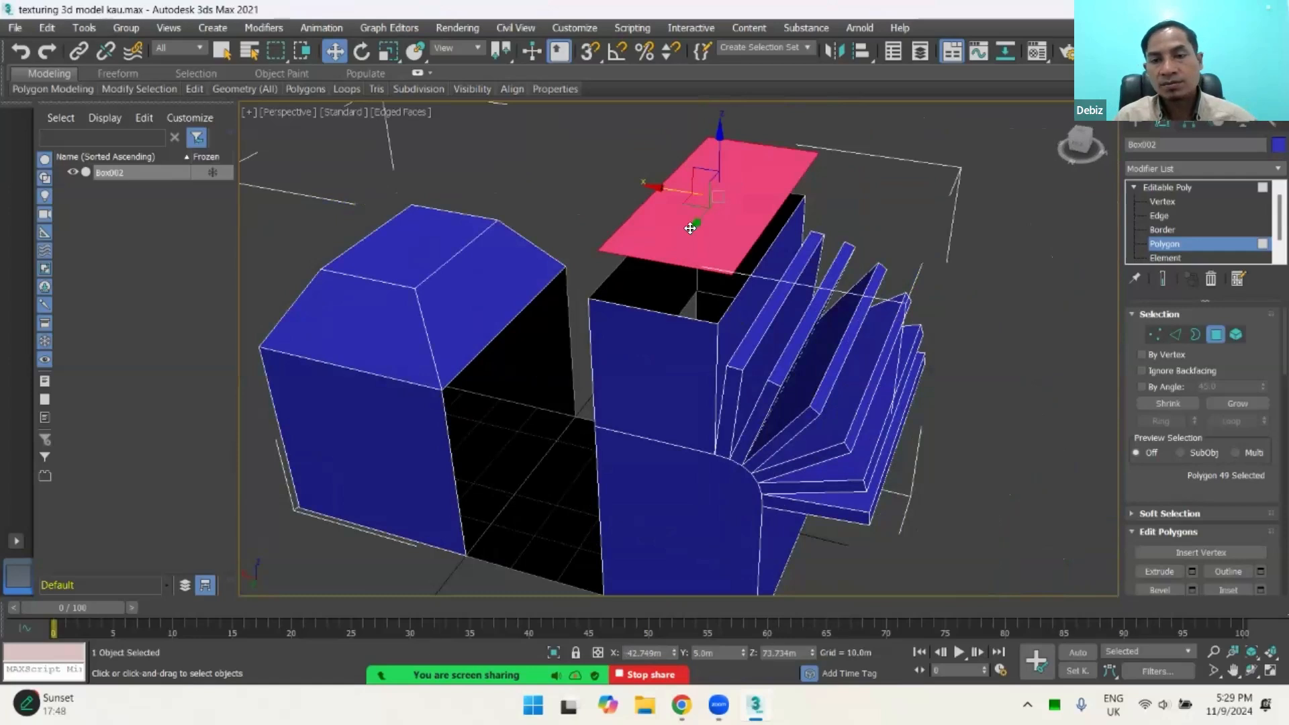
Step: Undo the detached face's last move along X and exit Polygon editing
{"action": "key", "text": "ctrl+z"}
{"action": "scroll", "coordinate": [761, 336], "scroll_direction": "down", "scroll_amount": 3}
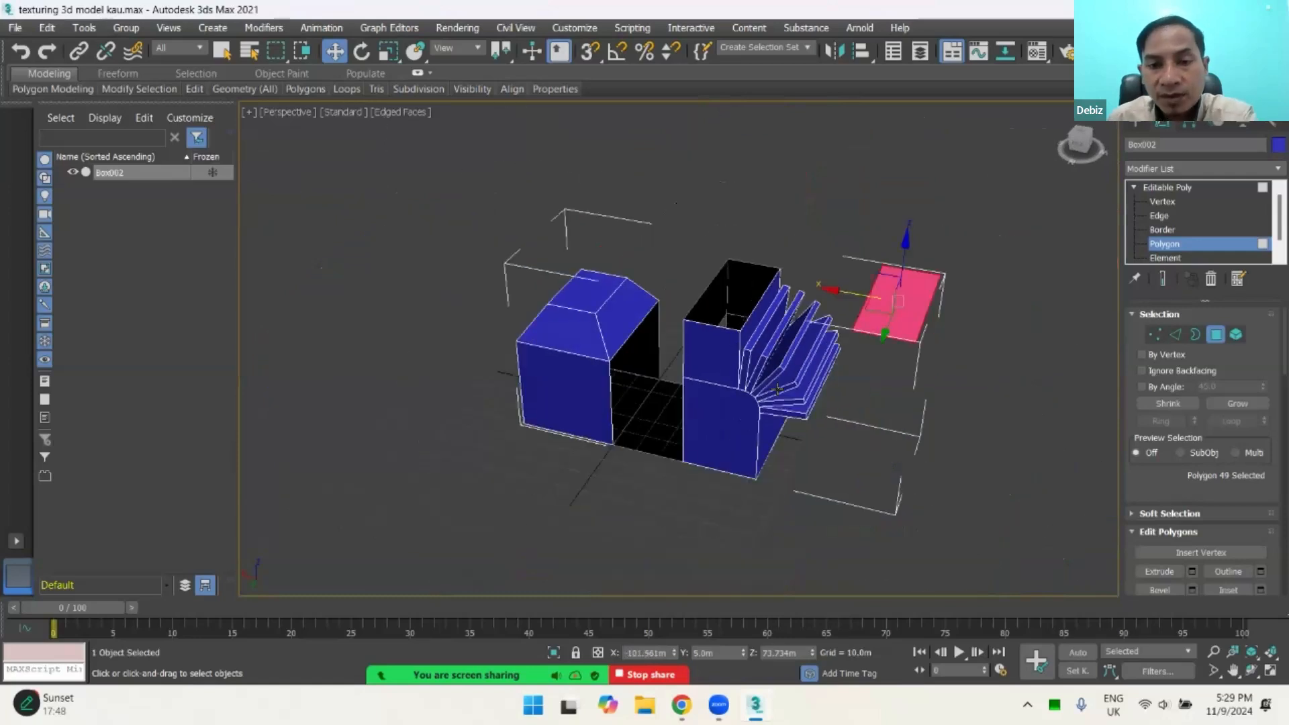
{"action": "middle_click_drag", "start_coordinate": [777, 389], "coordinate": [690, 365]}
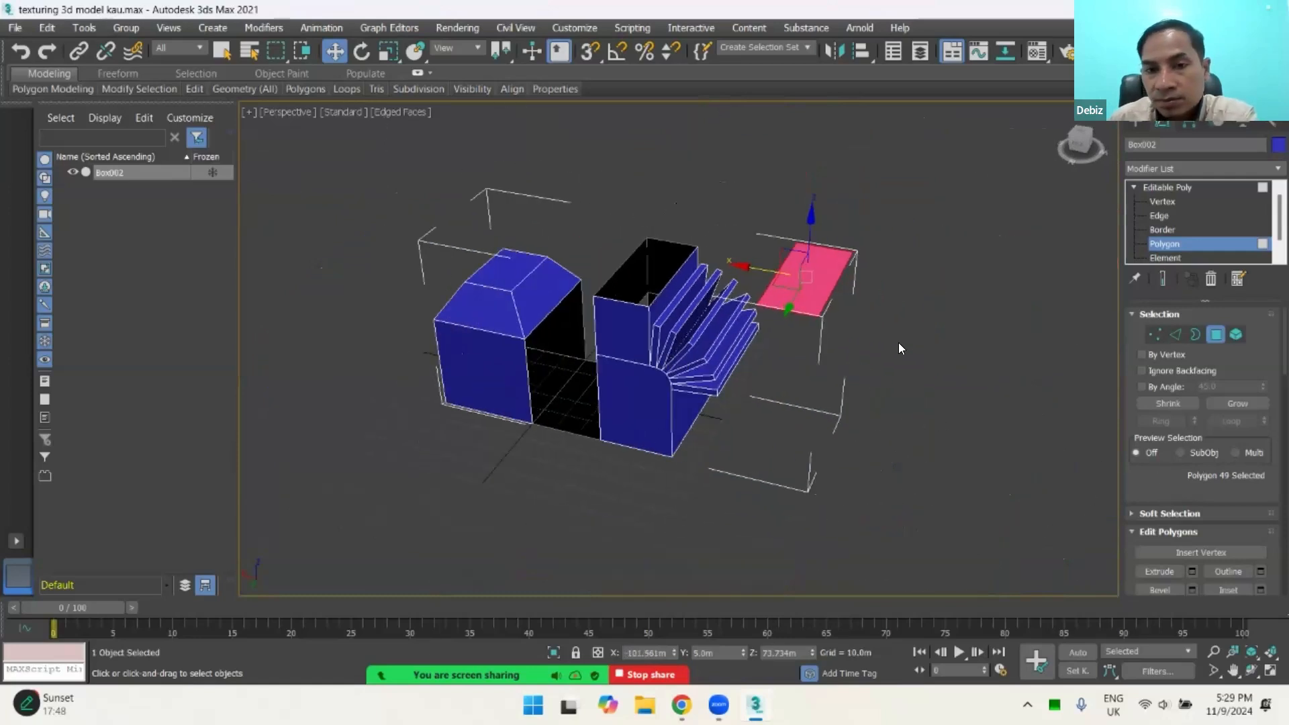
{"action": "left_click", "coordinate": [954, 328]}
{"action": "left_click", "coordinate": [1214, 333]}
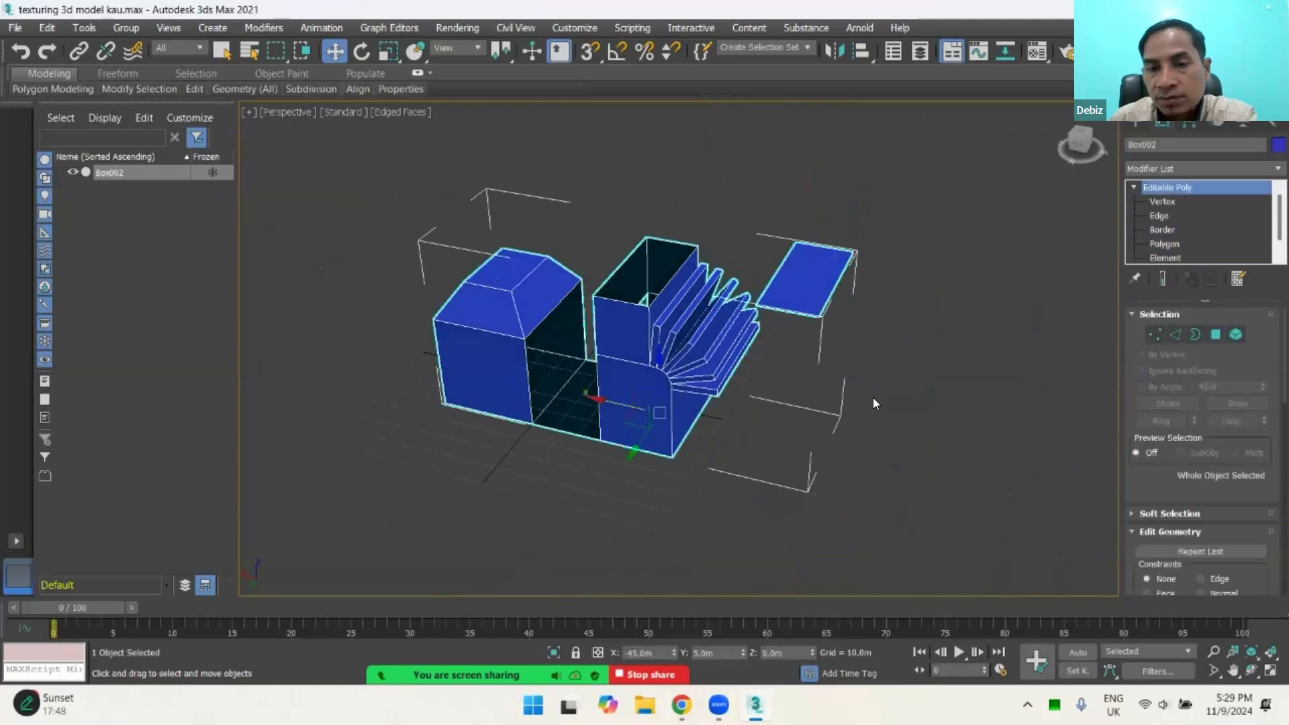
Step: Examine the whole model from several sides, including the open box, the fanned bevels and the floating face
{"action": "left_click", "coordinate": [573, 470]}
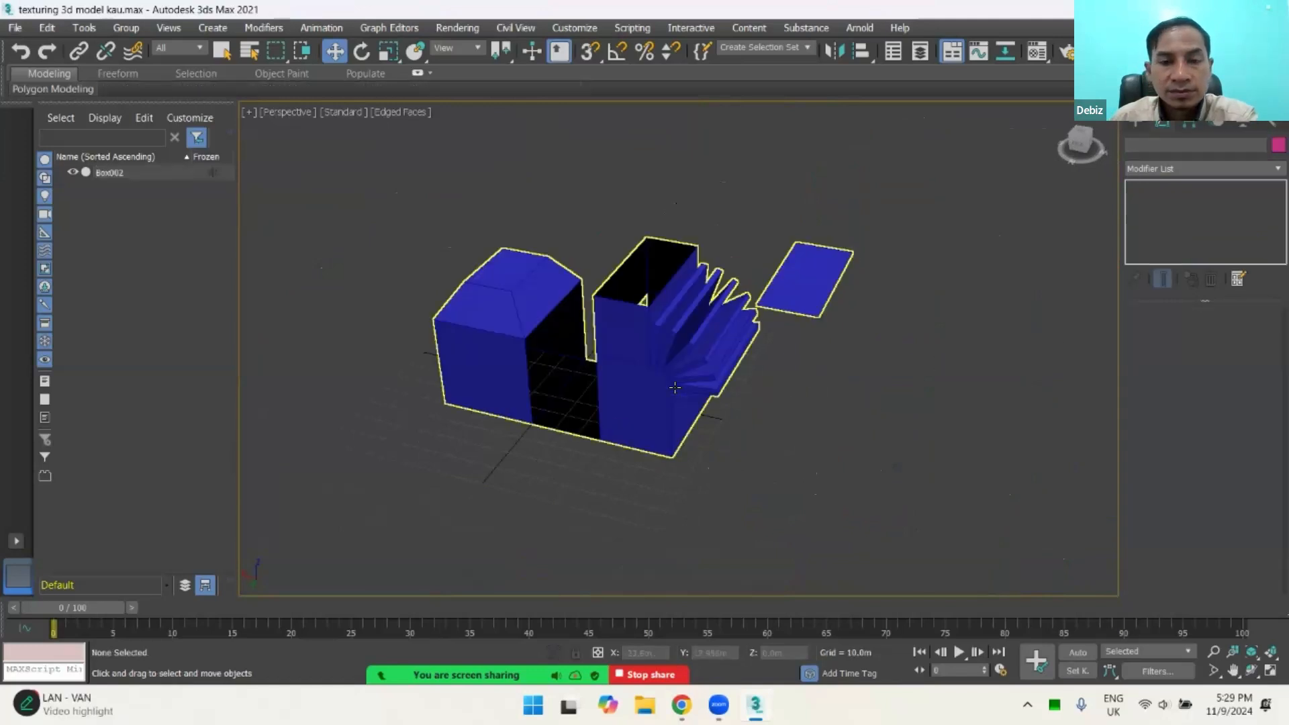
{"action": "mouse_move", "coordinate": [703, 379]}
{"action": "middle_mouse_down", "text": "alt"}
{"action": "mouse_move", "coordinate": [771, 372]}
{"action": "mouse_move", "coordinate": [713, 361]}
{"action": "middle_mouse_up", "text": "alt"}
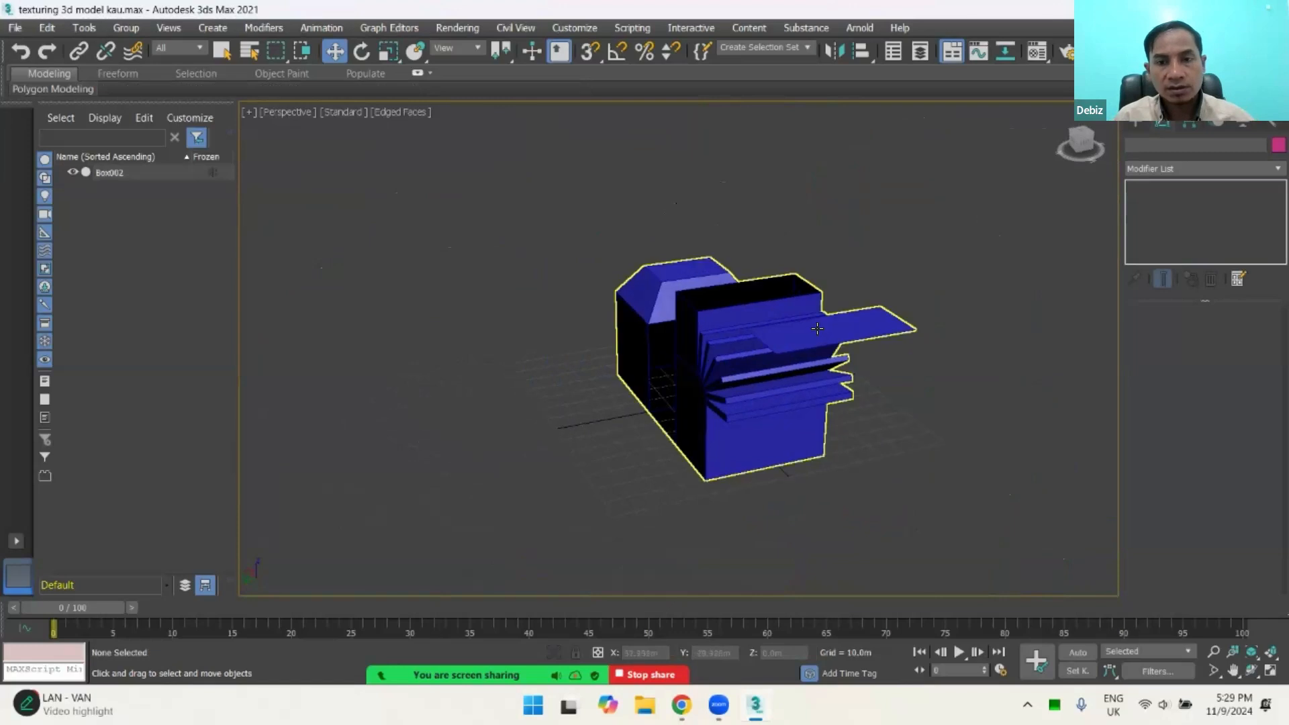
{"action": "left_click", "coordinate": [629, 396]}
{"action": "middle_click_drag", "start_coordinate": [629, 396], "coordinate": [844, 374], "text": "alt"}
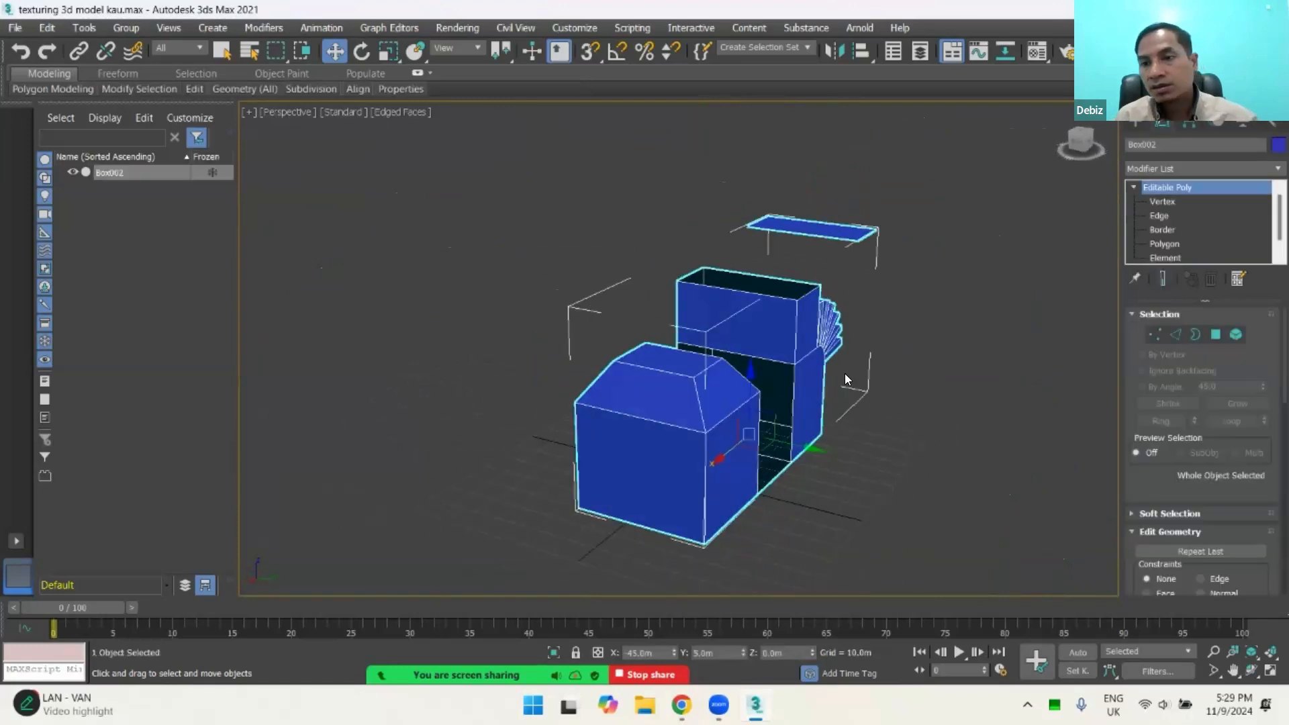
{"action": "left_click", "coordinate": [1134, 187]}
{"action": "left_click", "coordinate": [1135, 186]}
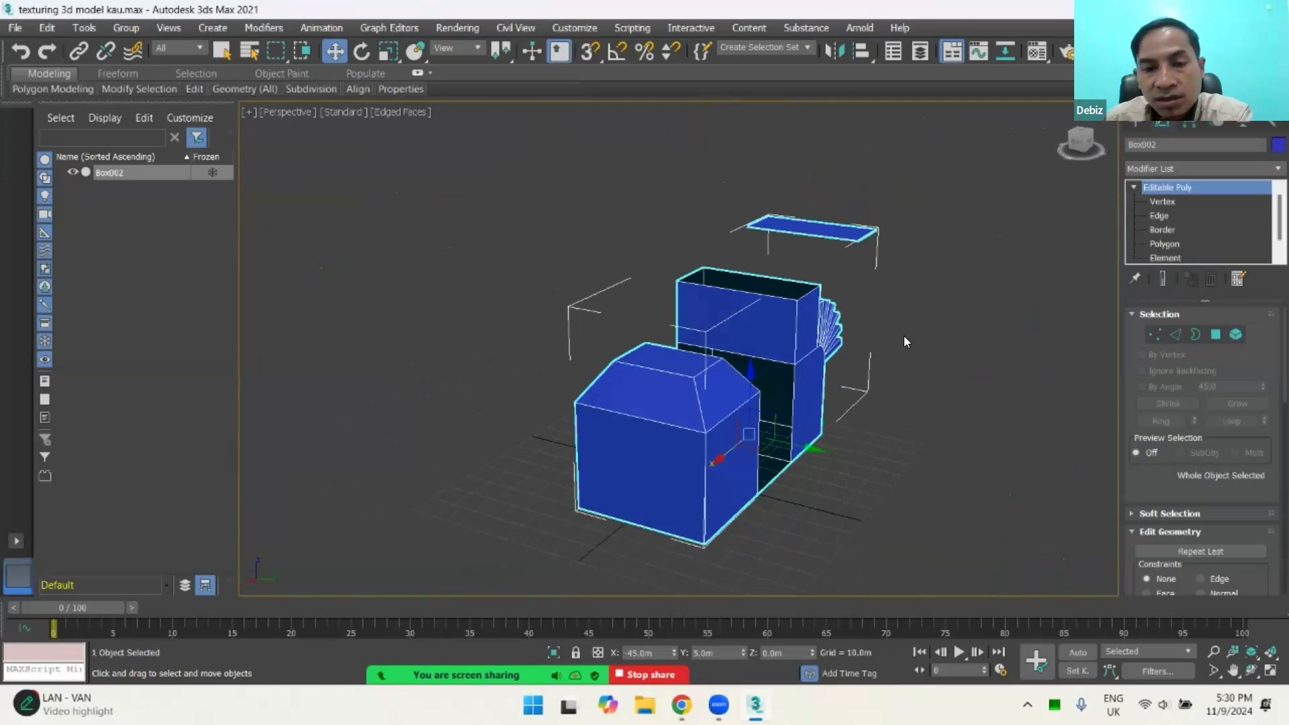
{"action": "middle_click_drag", "start_coordinate": [763, 383], "coordinate": [707, 387], "text": "alt"}
{"action": "left_click", "coordinate": [475, 430]}
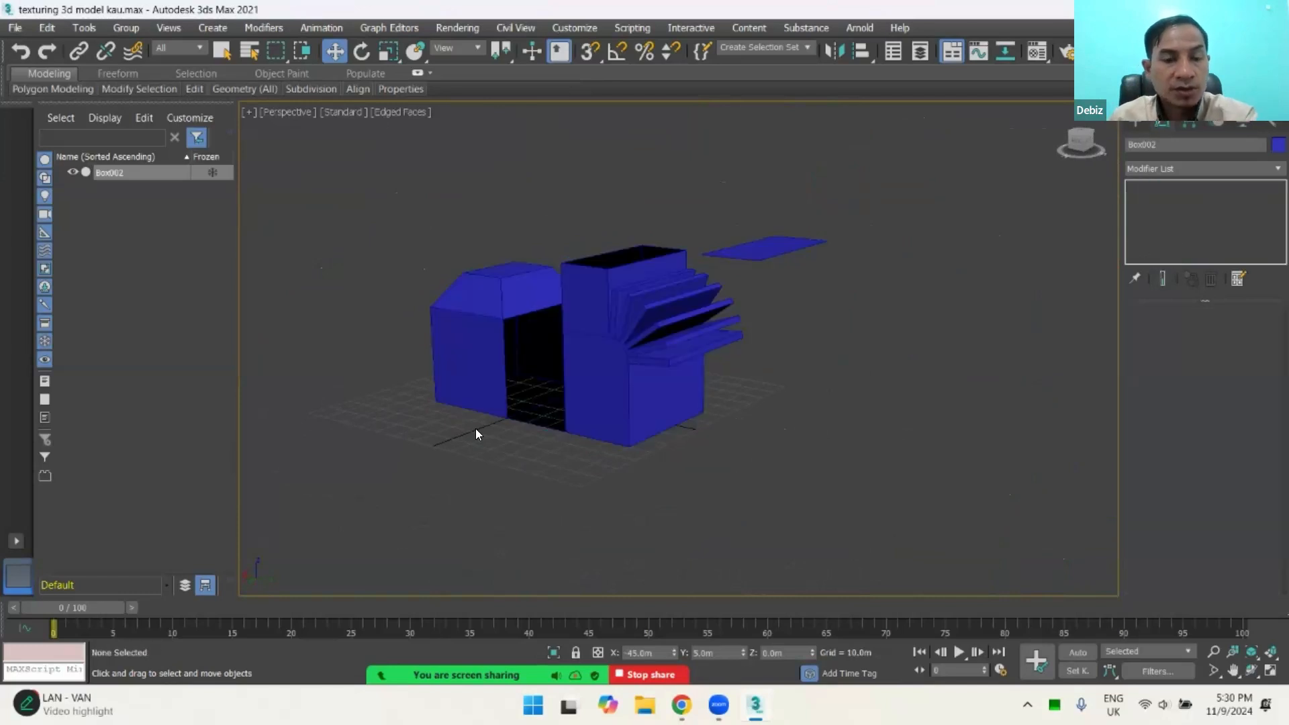
{"action": "left_click", "coordinate": [610, 402]}
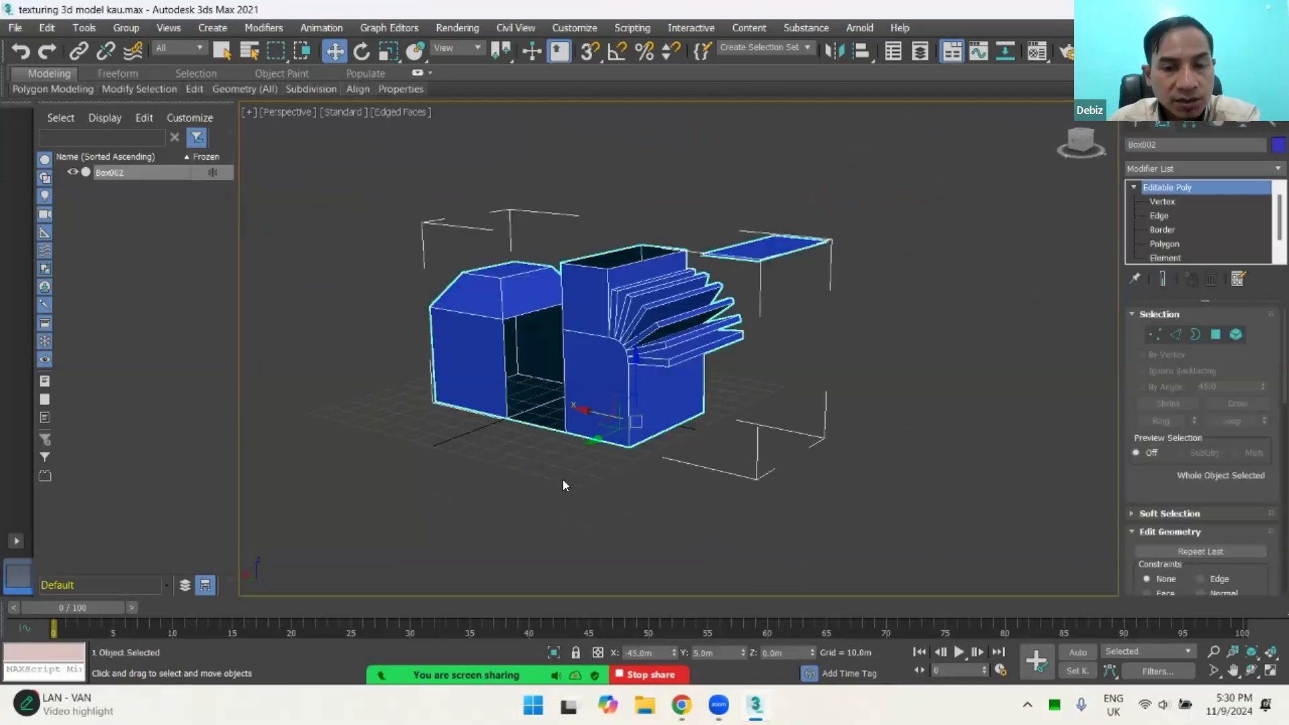
{"action": "left_click", "coordinate": [558, 471]}
{"action": "left_click", "coordinate": [605, 429]}
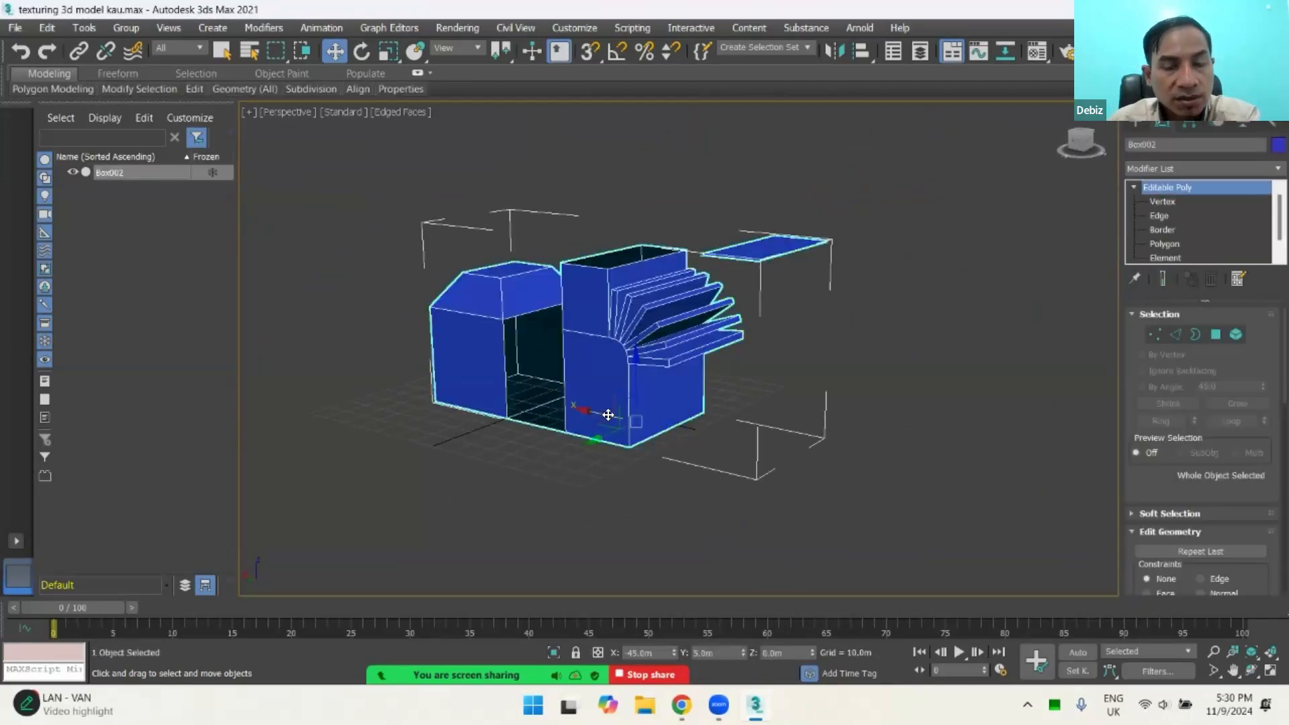
{"action": "middle_click_drag", "start_coordinate": [507, 438], "coordinate": [600, 439], "text": "alt"}
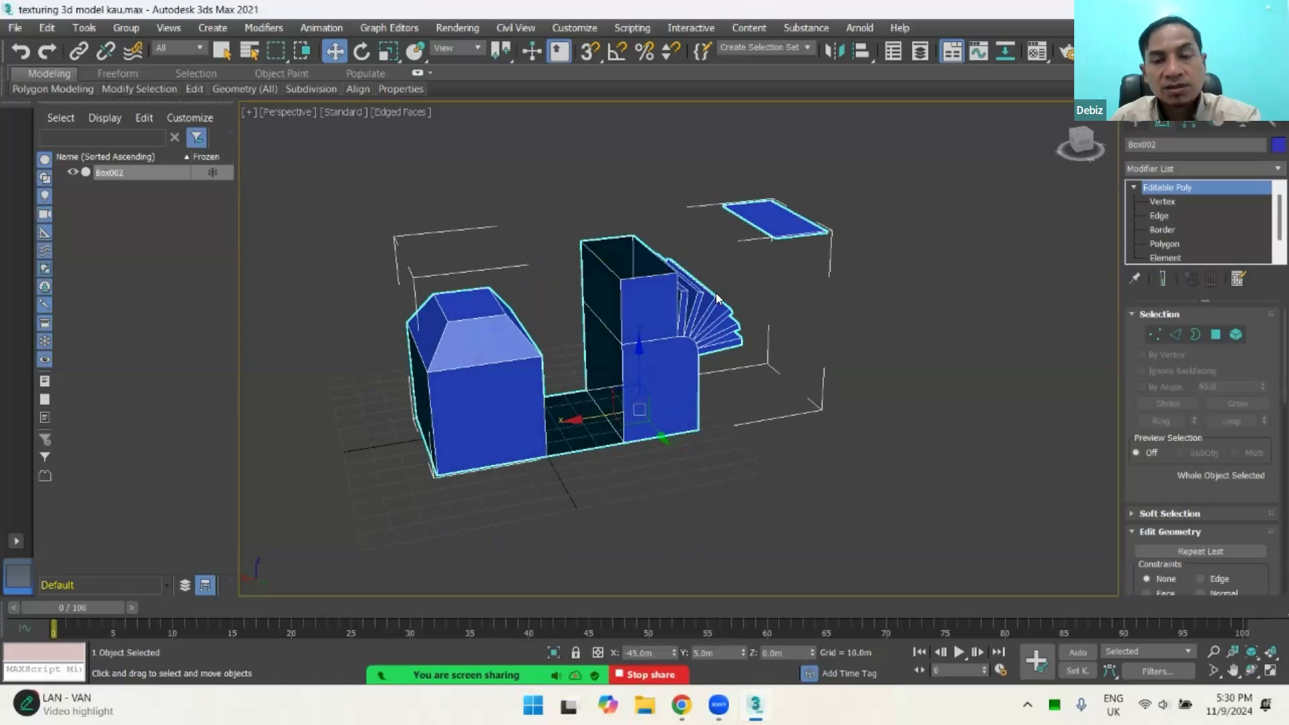
{"action": "left_click", "coordinate": [1007, 253]}
{"action": "left_click", "coordinate": [655, 280]}
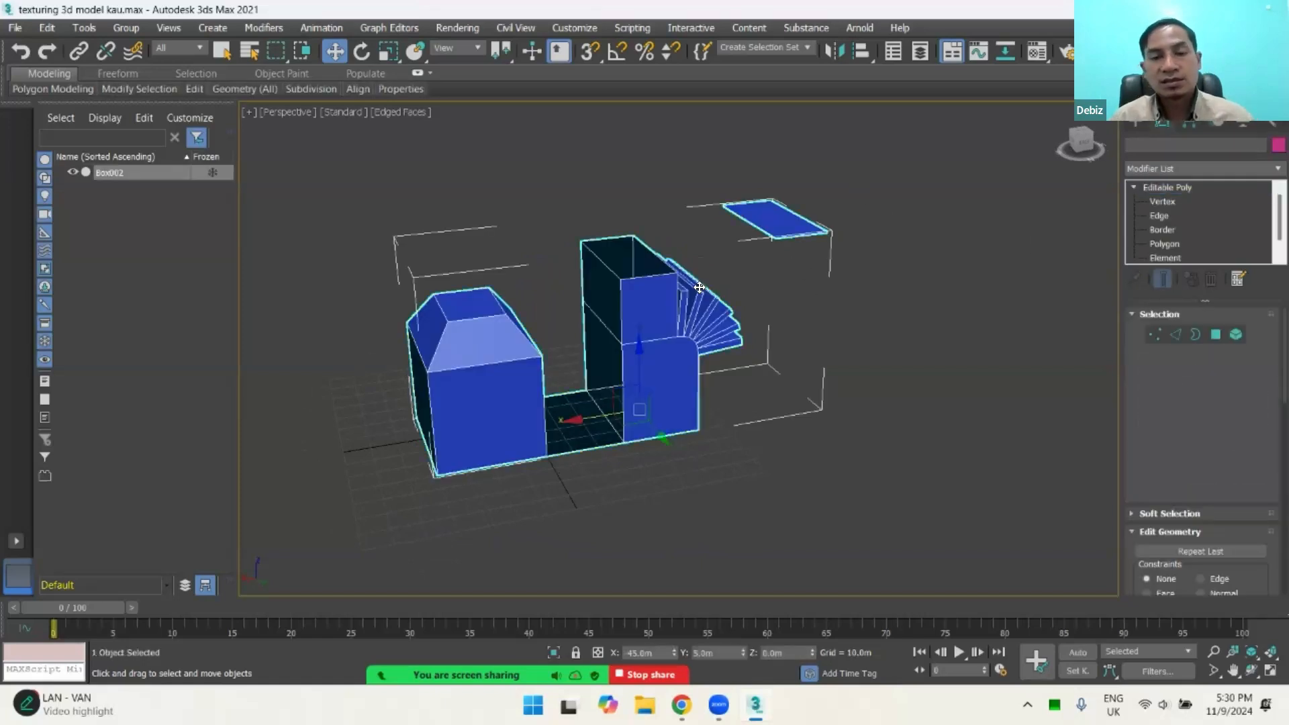
Step: Enter Vertex editing, select the front corner vertices of the detached face in turn, and review the vertex editing tools
{"action": "left_click", "coordinate": [1154, 335]}
{"action": "middle_click_drag", "start_coordinate": [947, 327], "coordinate": [768, 341], "text": "alt"}
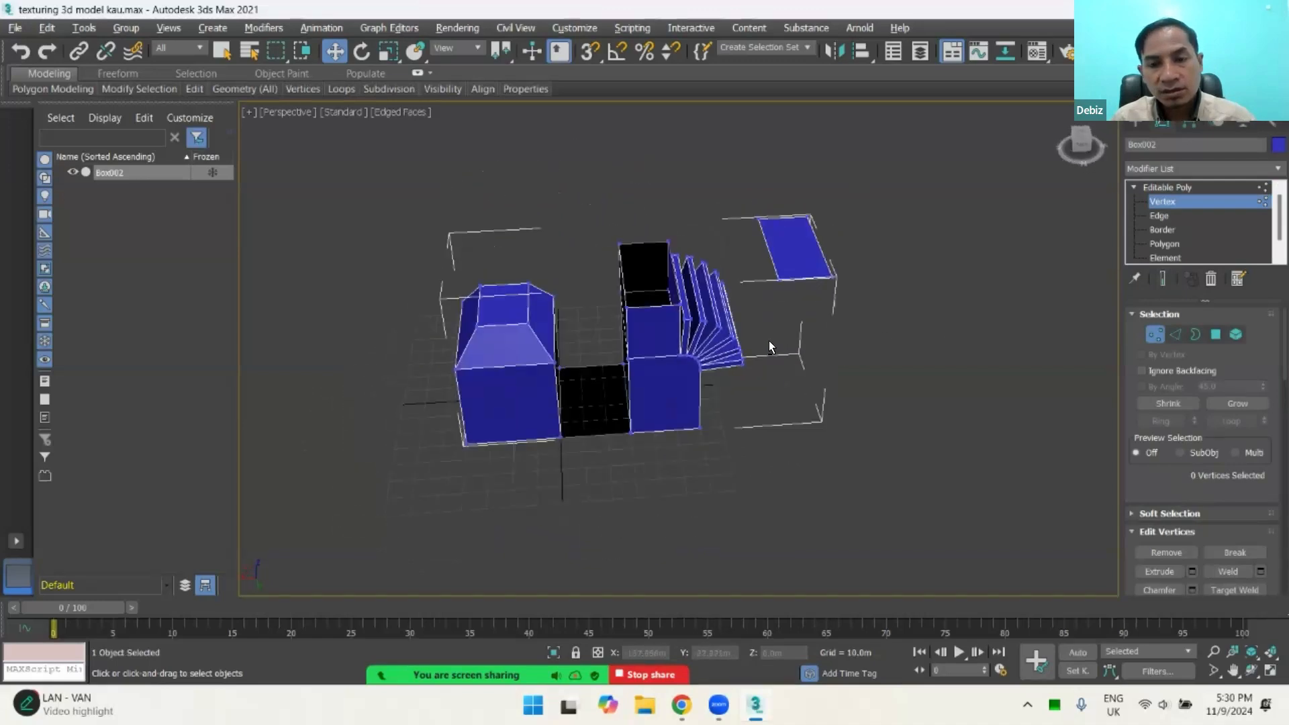
{"action": "scroll", "coordinate": [771, 308], "scroll_direction": "up", "scroll_amount": 5}
{"action": "scroll", "coordinate": [728, 275], "scroll_direction": "down", "scroll_amount": 4}
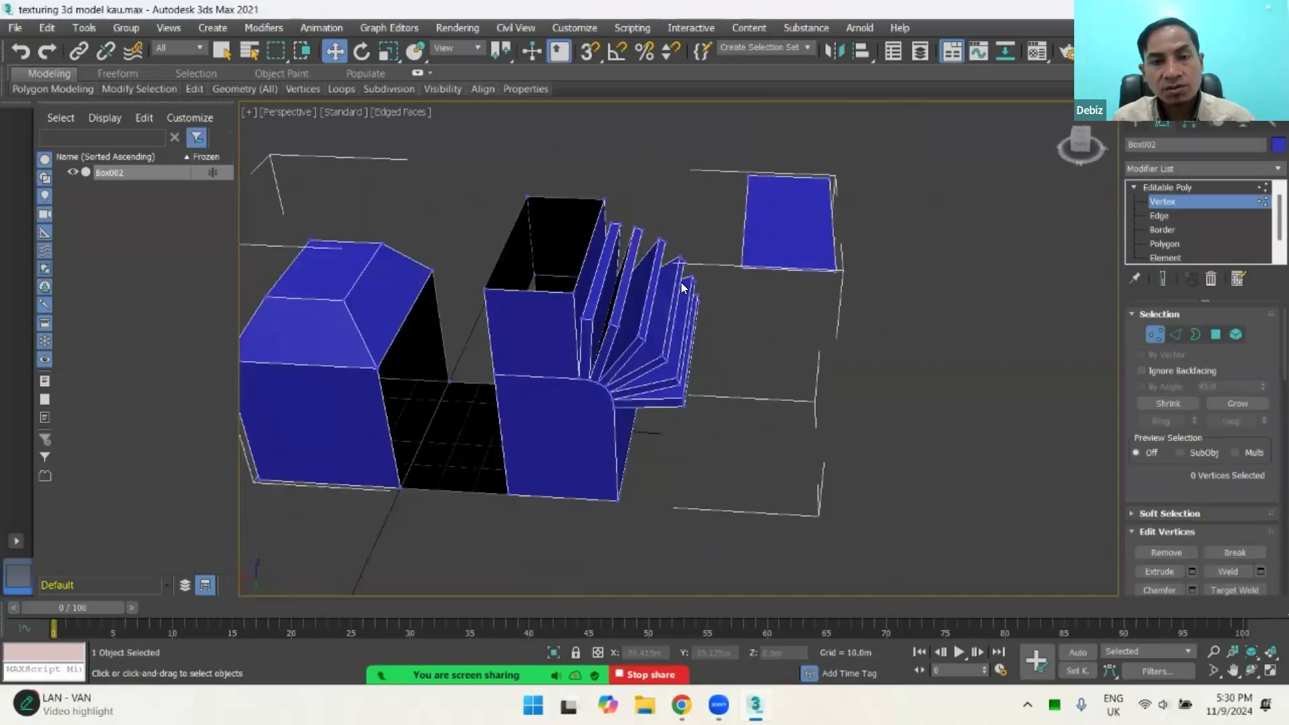
{"action": "middle_click_drag", "start_coordinate": [667, 288], "coordinate": [597, 270], "text": "alt"}
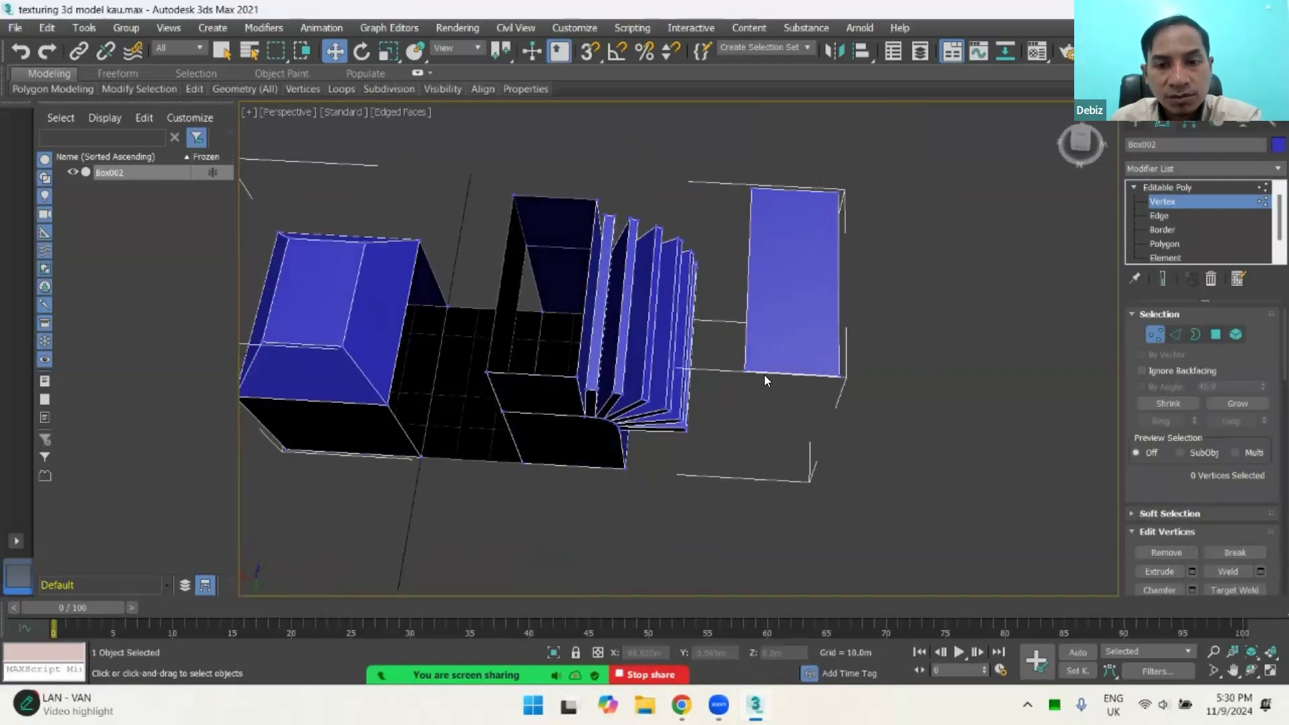
{"action": "left_click", "coordinate": [741, 370]}
{"action": "left_click", "coordinate": [839, 376]}
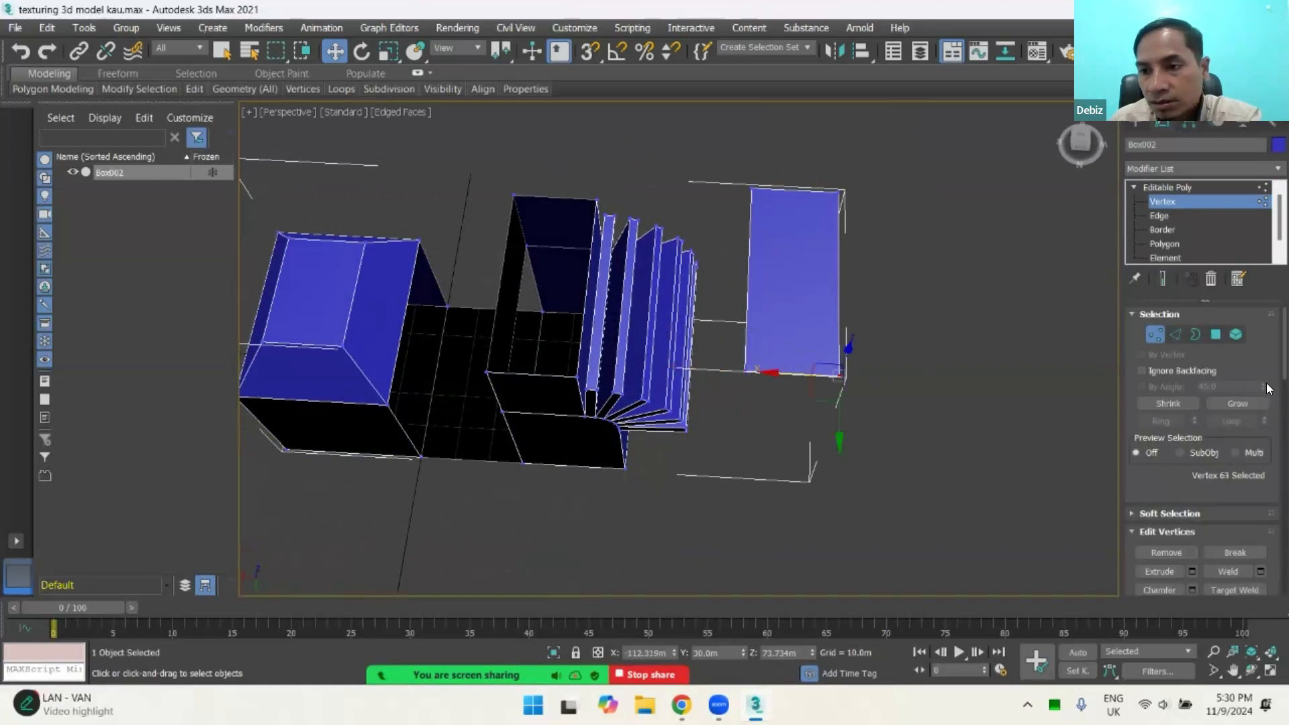
{"action": "scroll", "coordinate": [1154, 428], "scroll_direction": "down", "scroll_amount": 4}
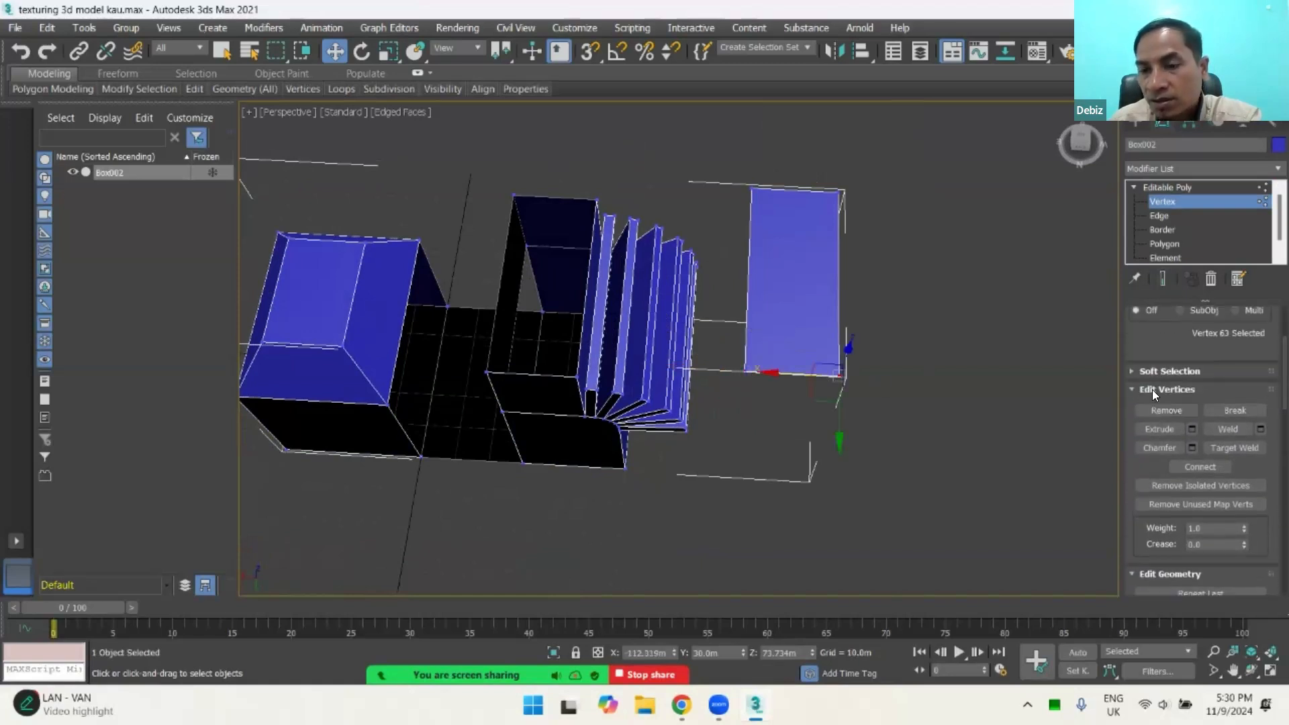
Step: Switch to Edge editing and review the edge editing tools and edge properties
{"action": "left_click", "coordinate": [1160, 215]}
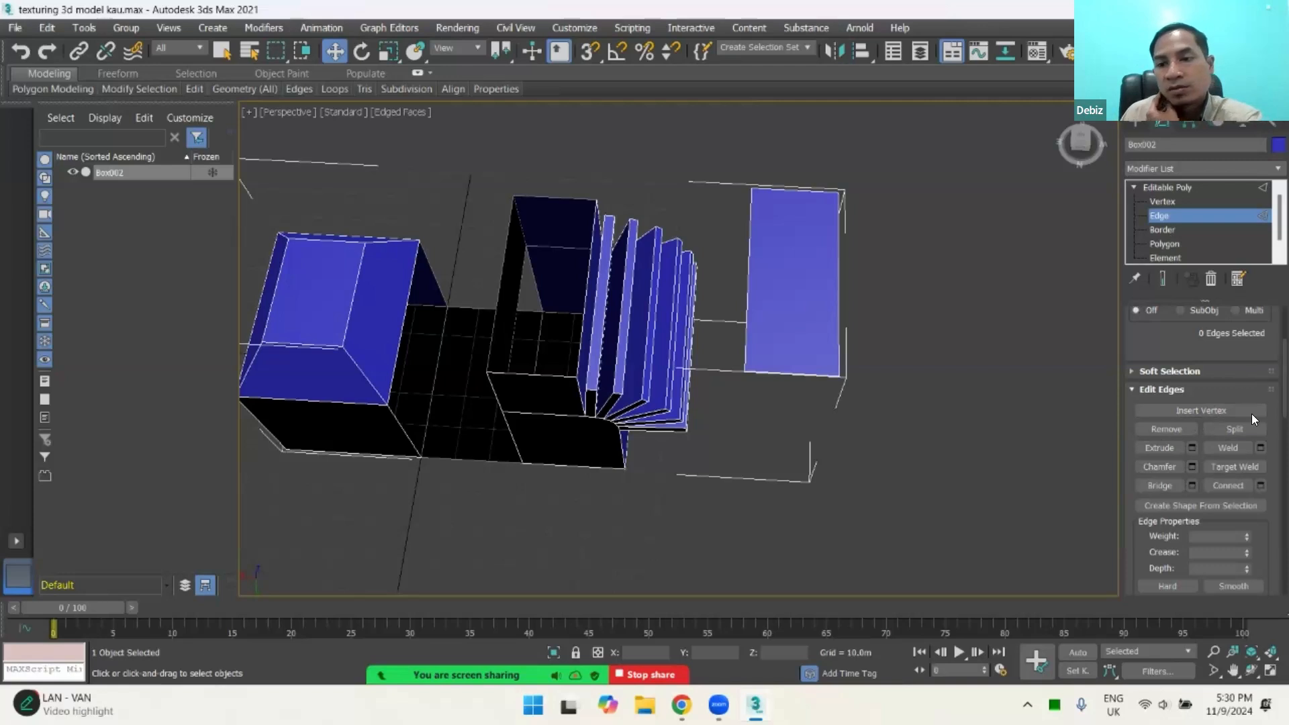
{"action": "left_click", "coordinate": [1154, 387]}
{"action": "left_click", "coordinate": [1153, 388]}
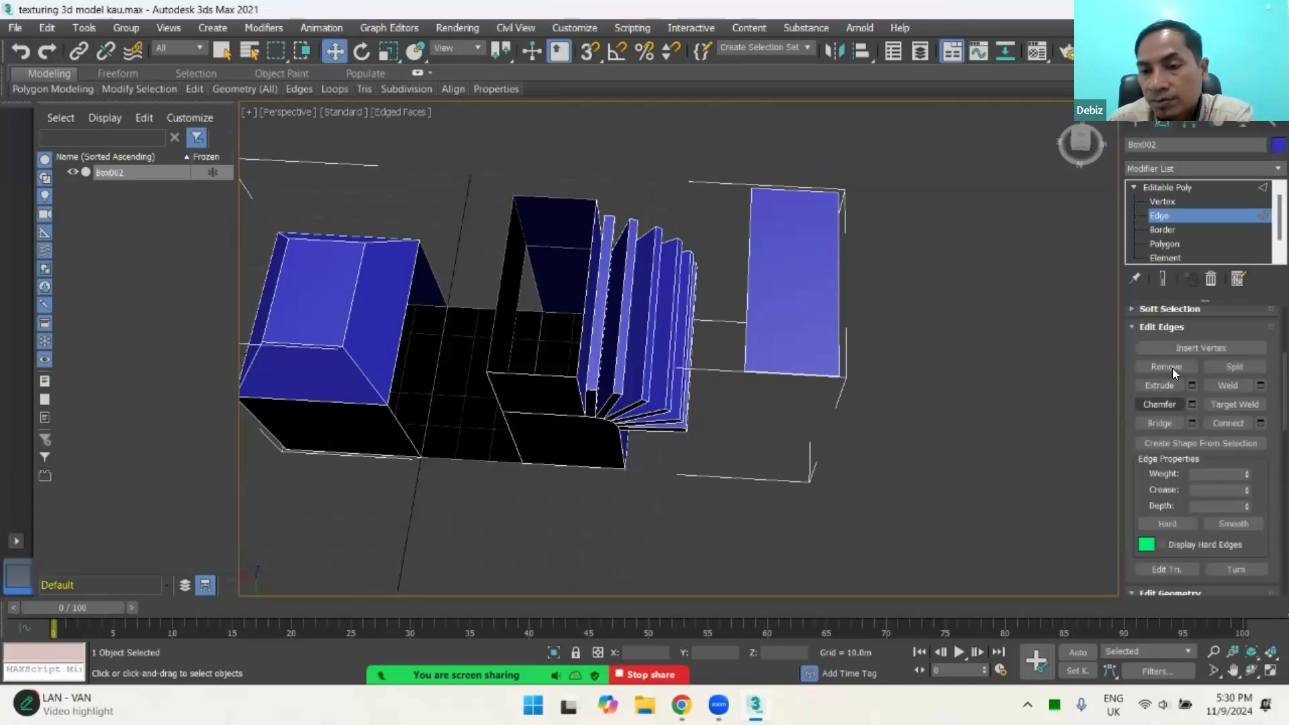
{"action": "scroll", "coordinate": [1208, 402], "scroll_direction": "up", "scroll_amount": 4}
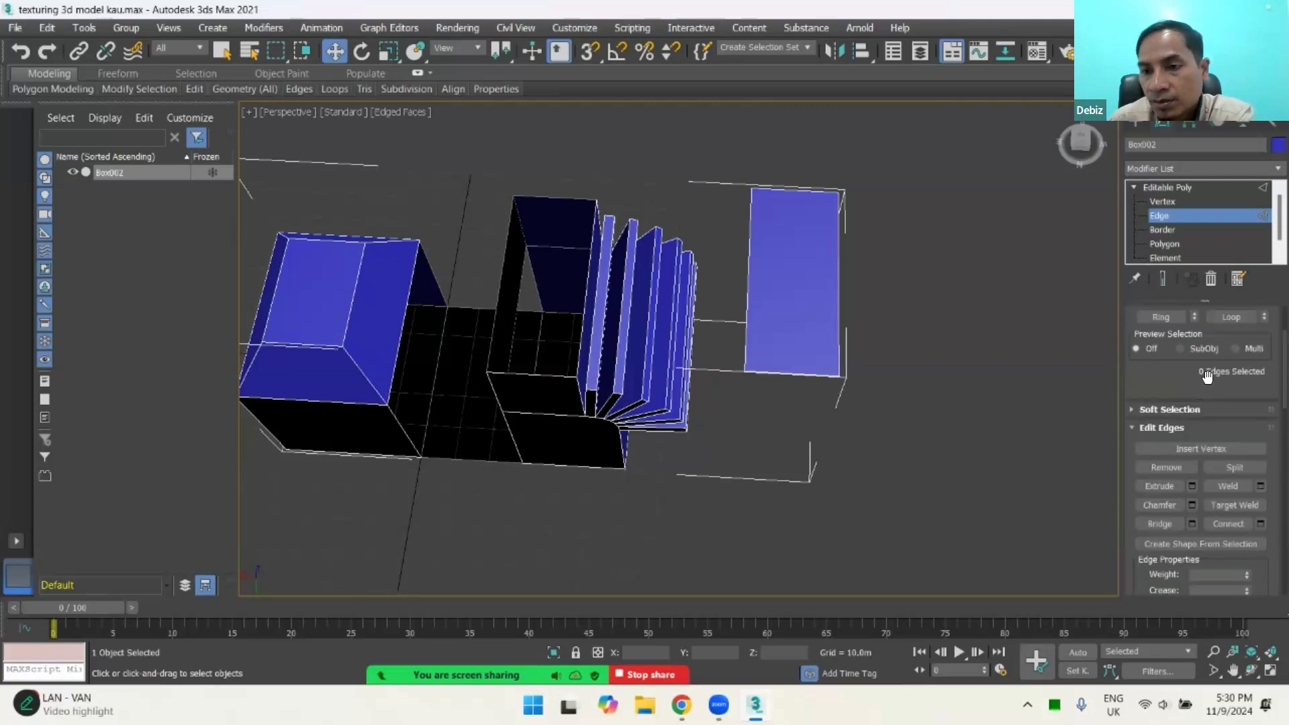
{"action": "scroll", "coordinate": [1209, 430], "scroll_direction": "down", "scroll_amount": 5}
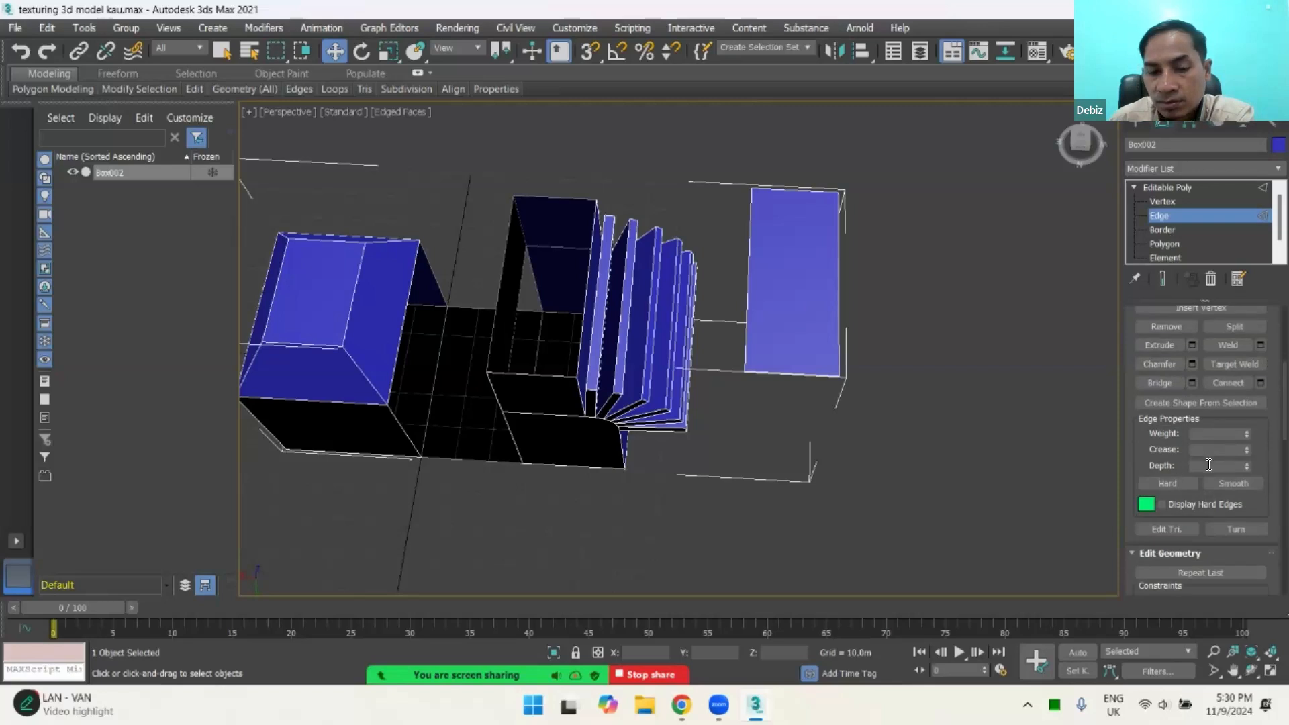
{"action": "scroll", "coordinate": [1209, 465], "scroll_direction": "down", "scroll_amount": 1}
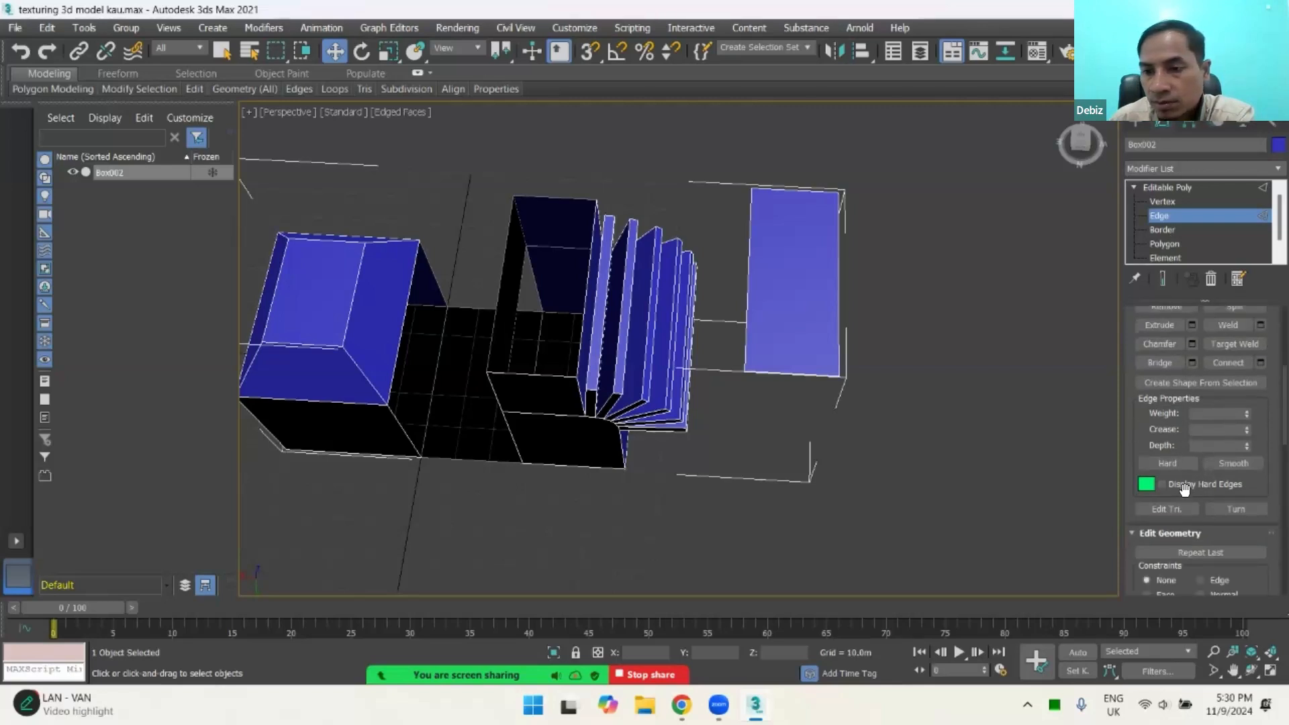
{"action": "scroll", "coordinate": [1207, 452], "scroll_direction": "up", "scroll_amount": 1}
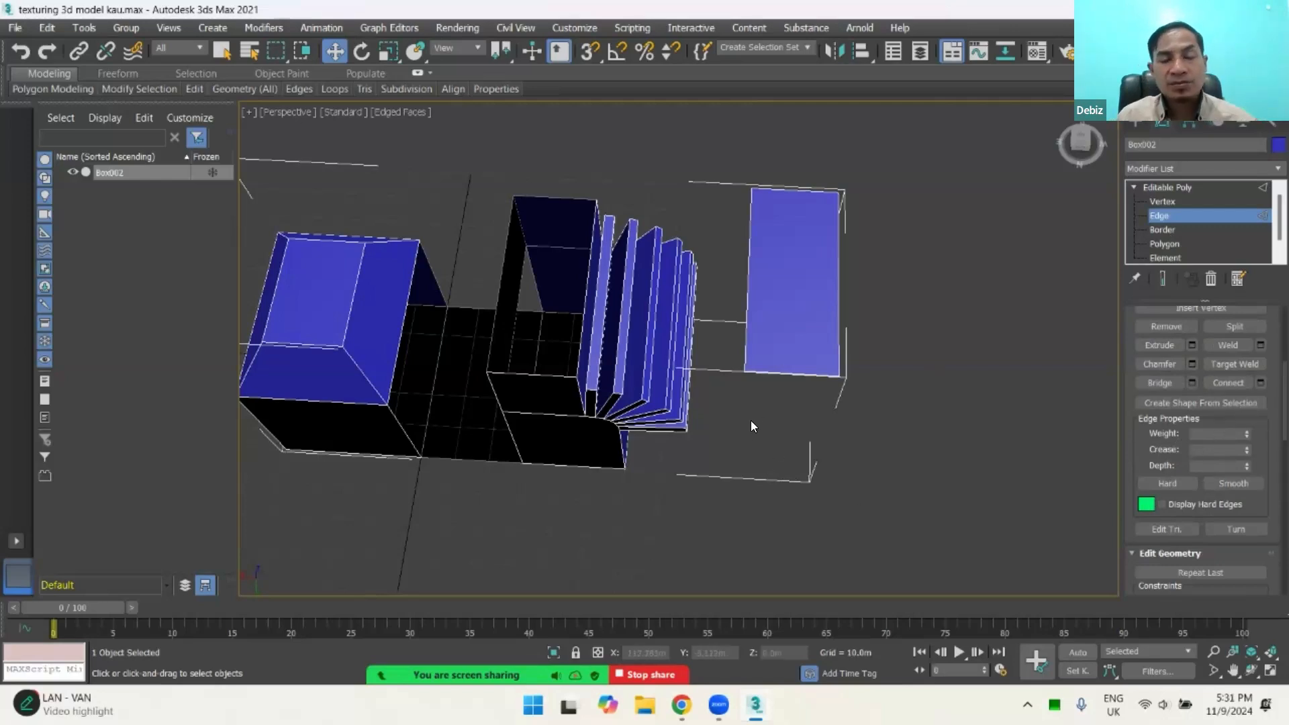
Step: Exit Edge editing to the whole-object level and bring up the Standard Primitives creation options
{"action": "middle_click_drag", "start_coordinate": [687, 404], "coordinate": [825, 363], "text": "alt"}
{"action": "scroll", "coordinate": [696, 377], "scroll_direction": "down", "scroll_amount": 3}
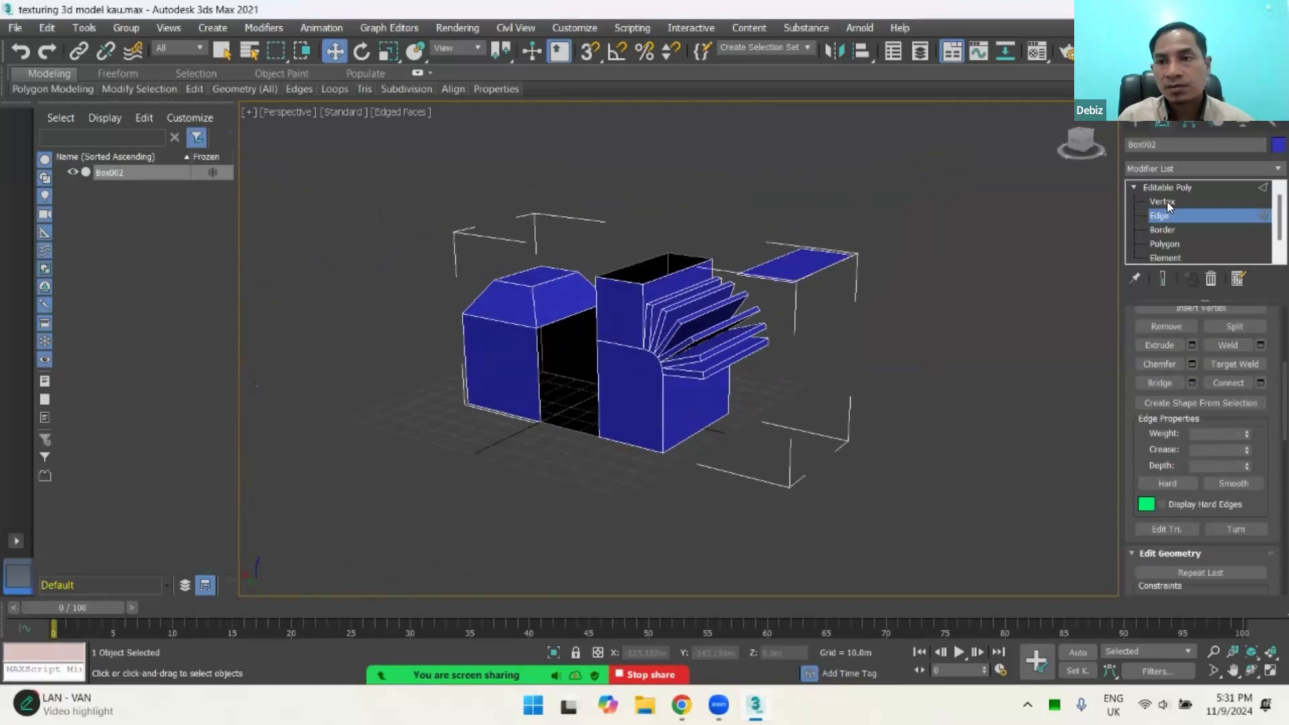
{"action": "left_click", "coordinate": [1159, 214]}
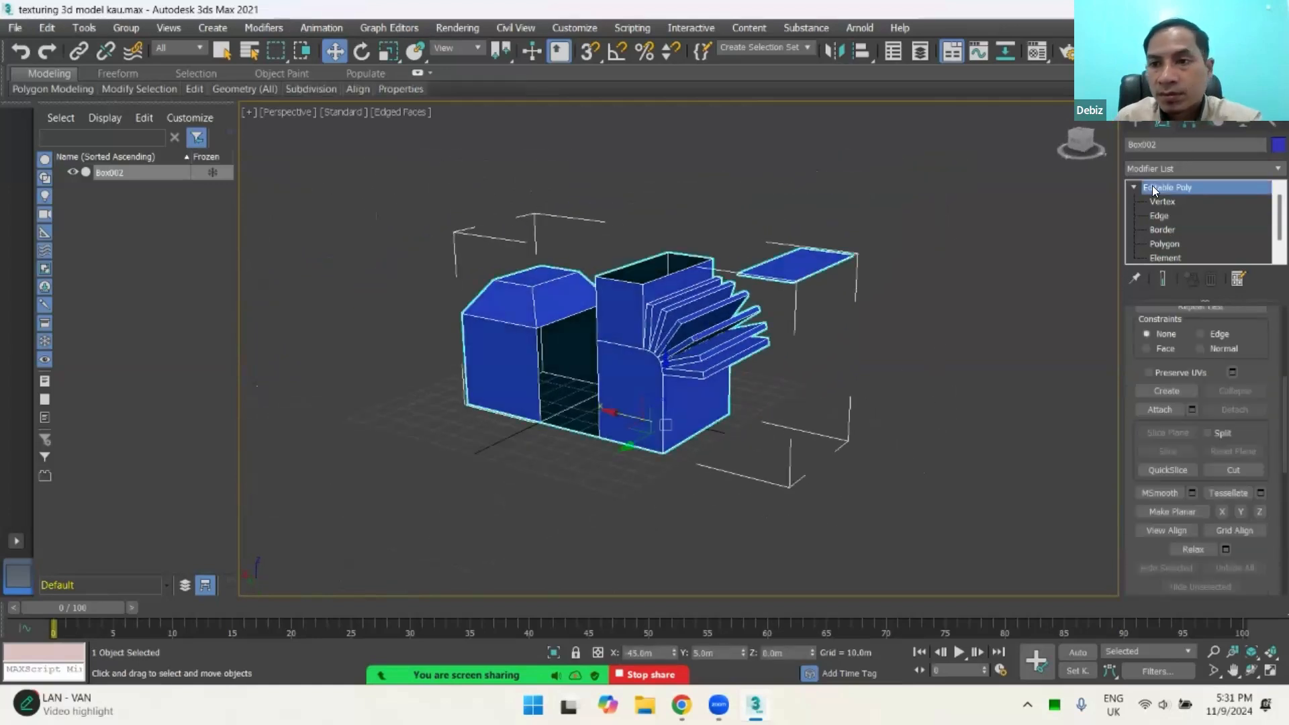
{"action": "left_click", "coordinate": [1135, 125]}
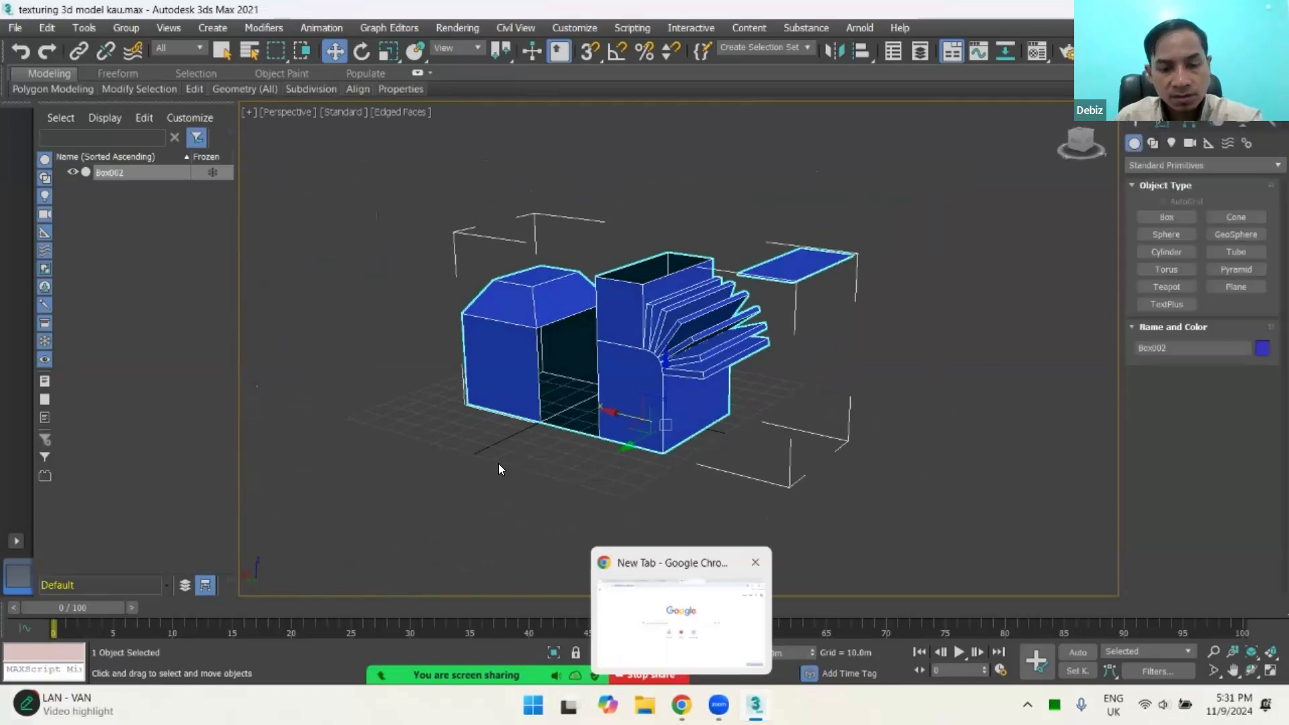
Step: Open the Material Editor beside the model, choose the purple 02 - Default material, and reselect the whole model
{"action": "key", "text": "m"}
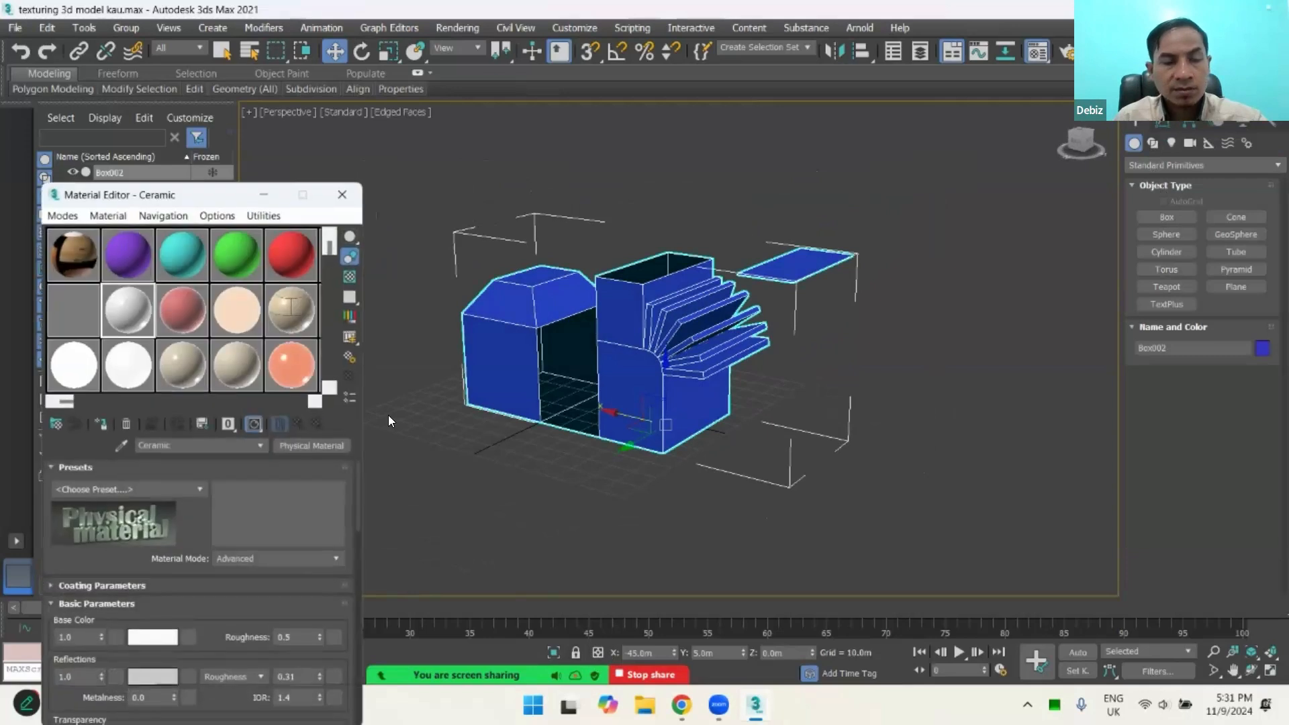
{"action": "left_click_drag", "start_coordinate": [205, 204], "coordinate": [312, 152]}
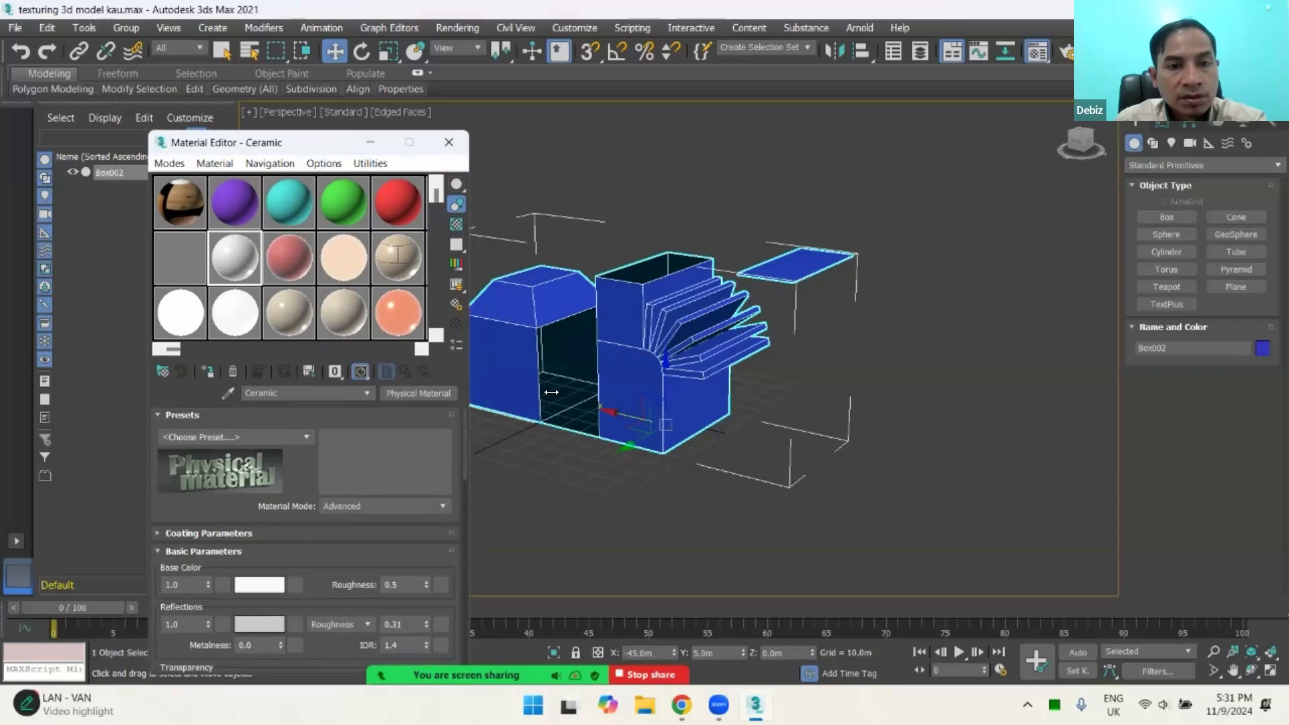
{"action": "left_click", "coordinate": [248, 198]}
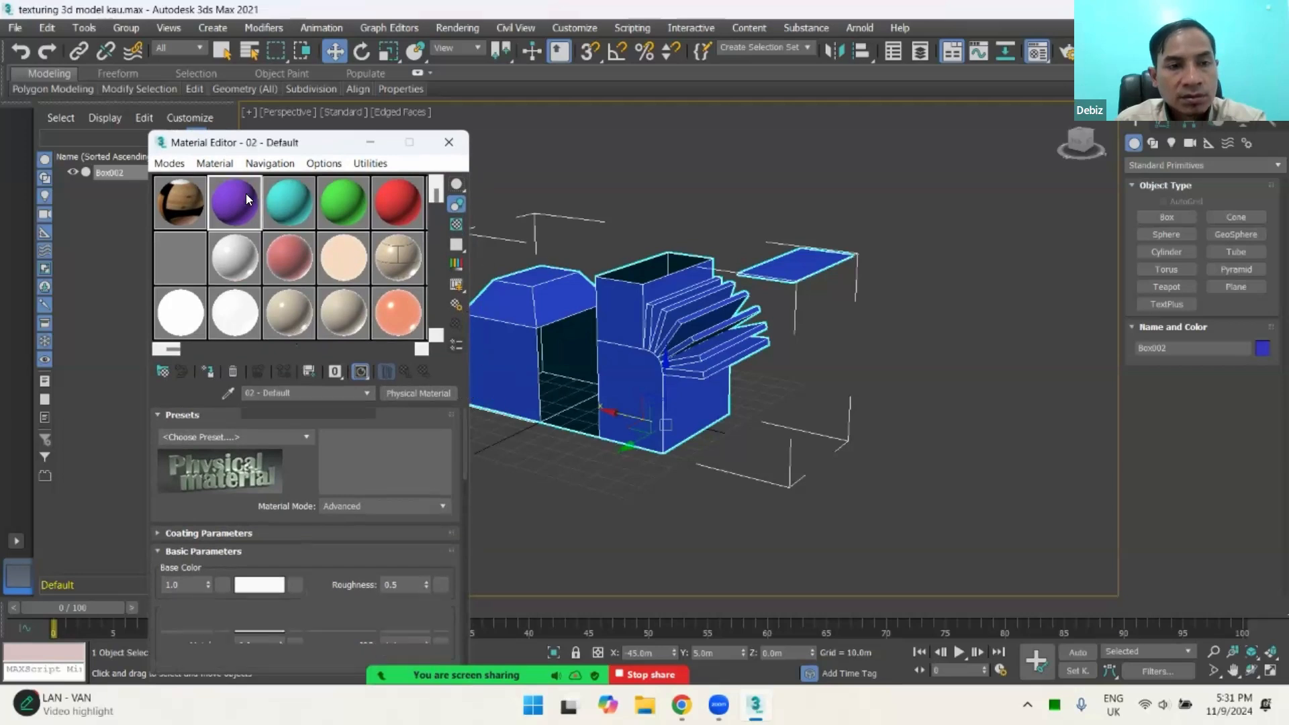
{"action": "left_click", "coordinate": [882, 315]}
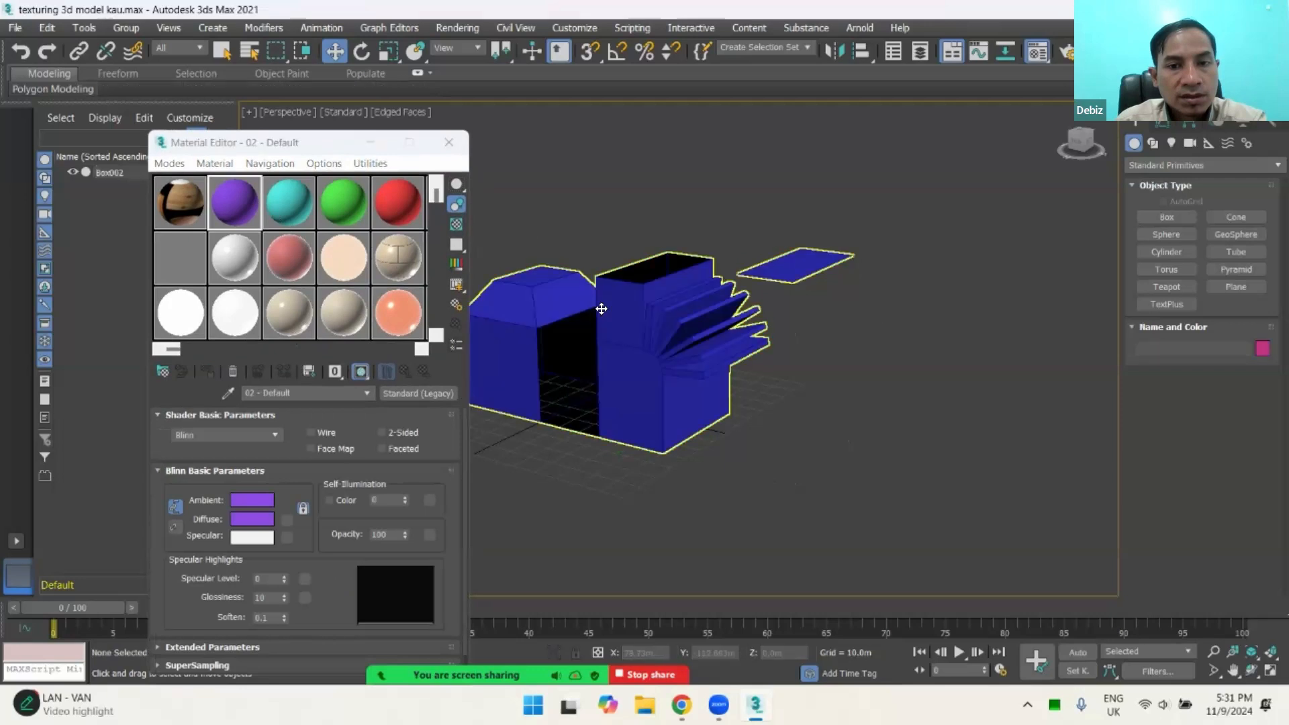
{"action": "left_click", "coordinate": [600, 309]}
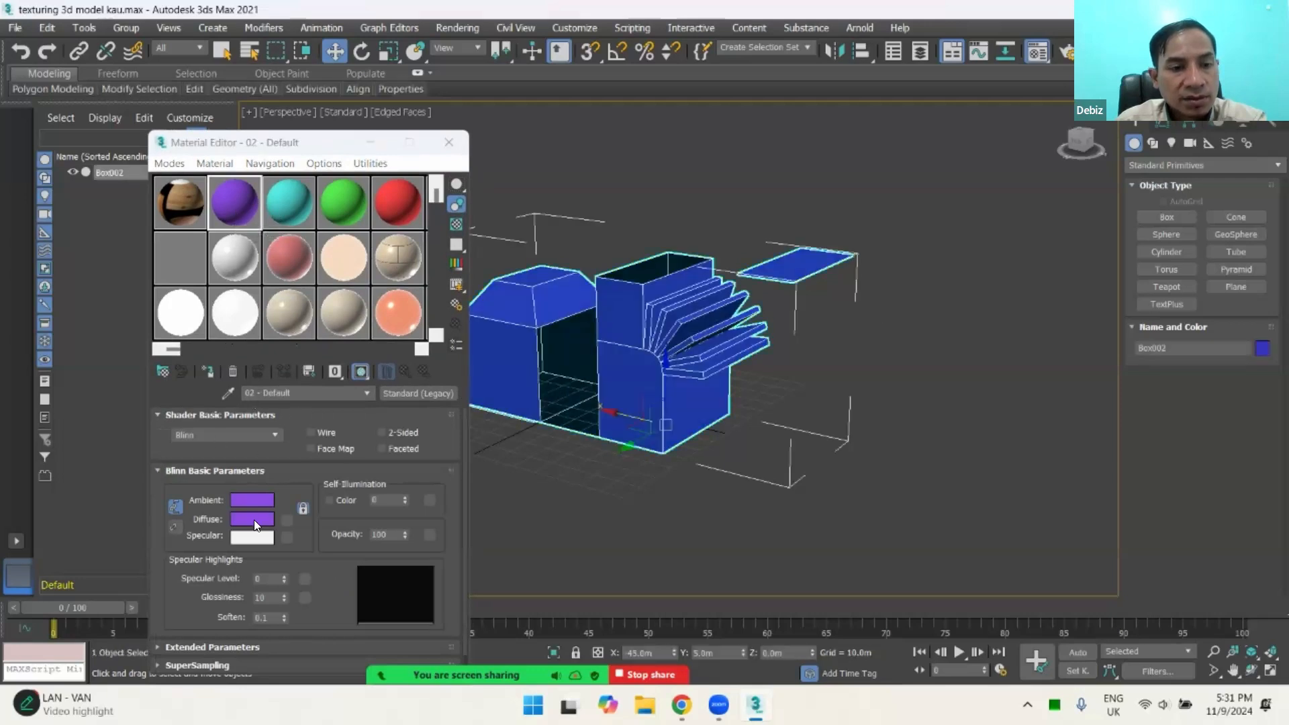
Step: Assign the cyan 03 - Default, green 04 - Default and red 05 - Default materials to the selected model in turn
{"action": "left_click", "coordinate": [287, 215]}
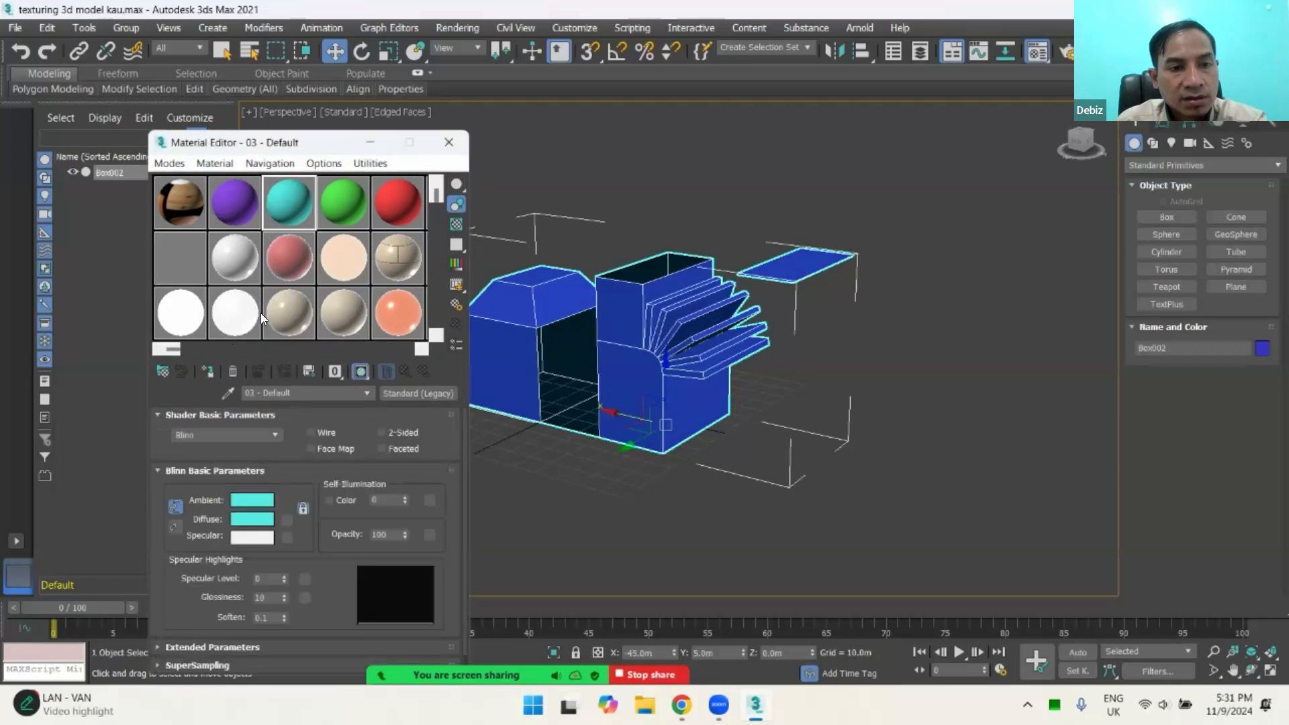
{"action": "left_click", "coordinate": [208, 372]}
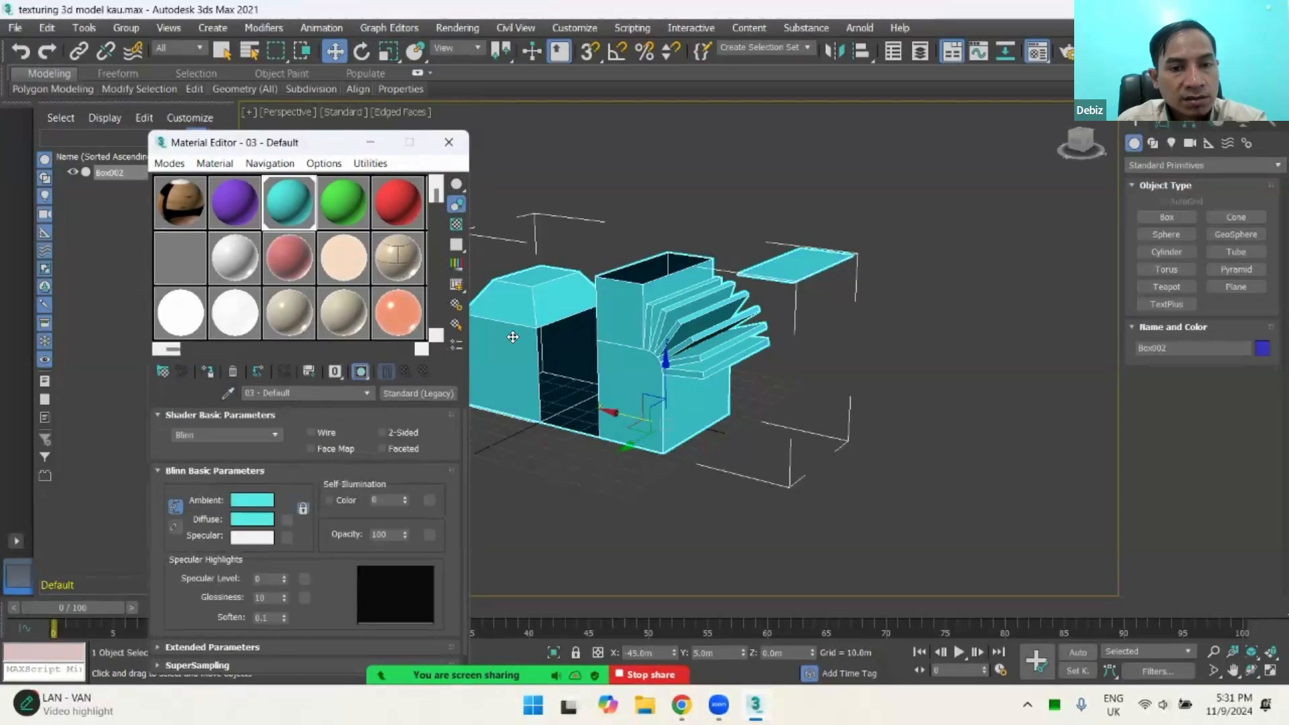
{"action": "left_click", "coordinate": [342, 203]}
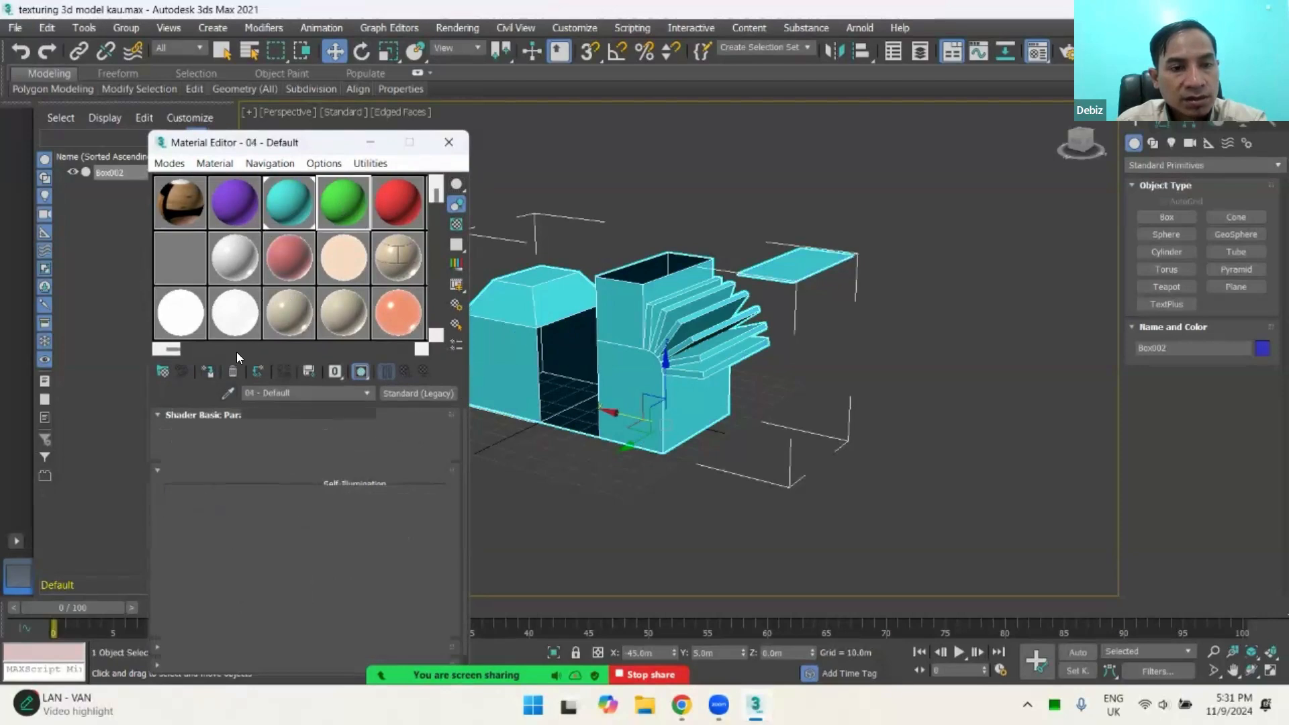
{"action": "left_click", "coordinate": [208, 371]}
{"action": "left_click", "coordinate": [390, 202]}
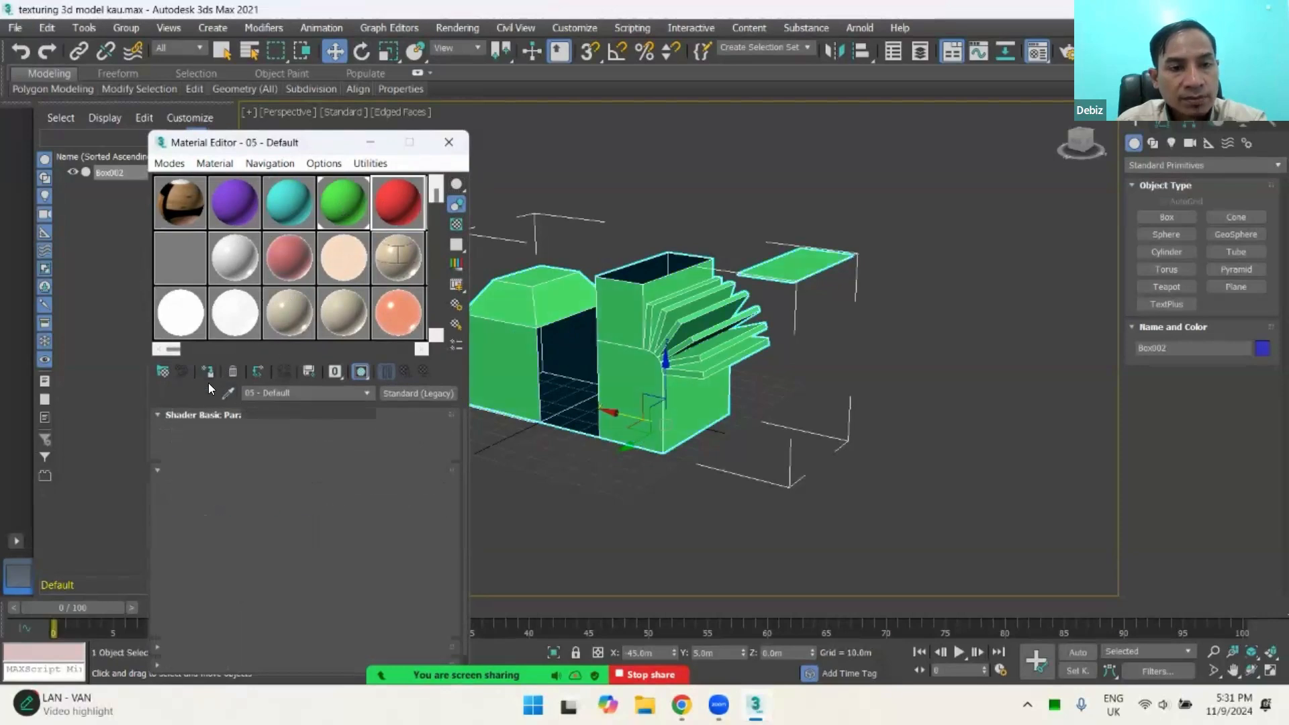
{"action": "left_click", "coordinate": [205, 371]}
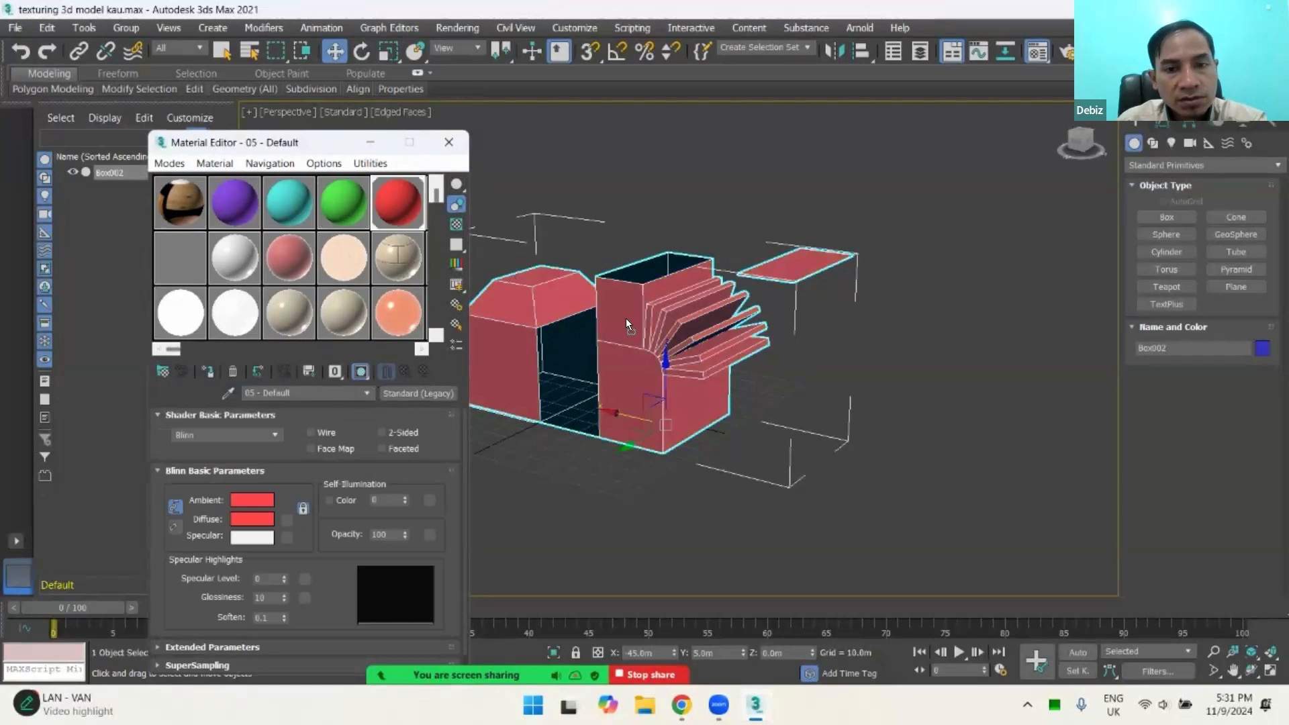
Step: Apply the purple 02 - Default material to the model, deselect it, and replace the material with the wood-textured 01 - Default
{"action": "left_click_drag", "start_coordinate": [234, 203], "coordinate": [592, 331]}
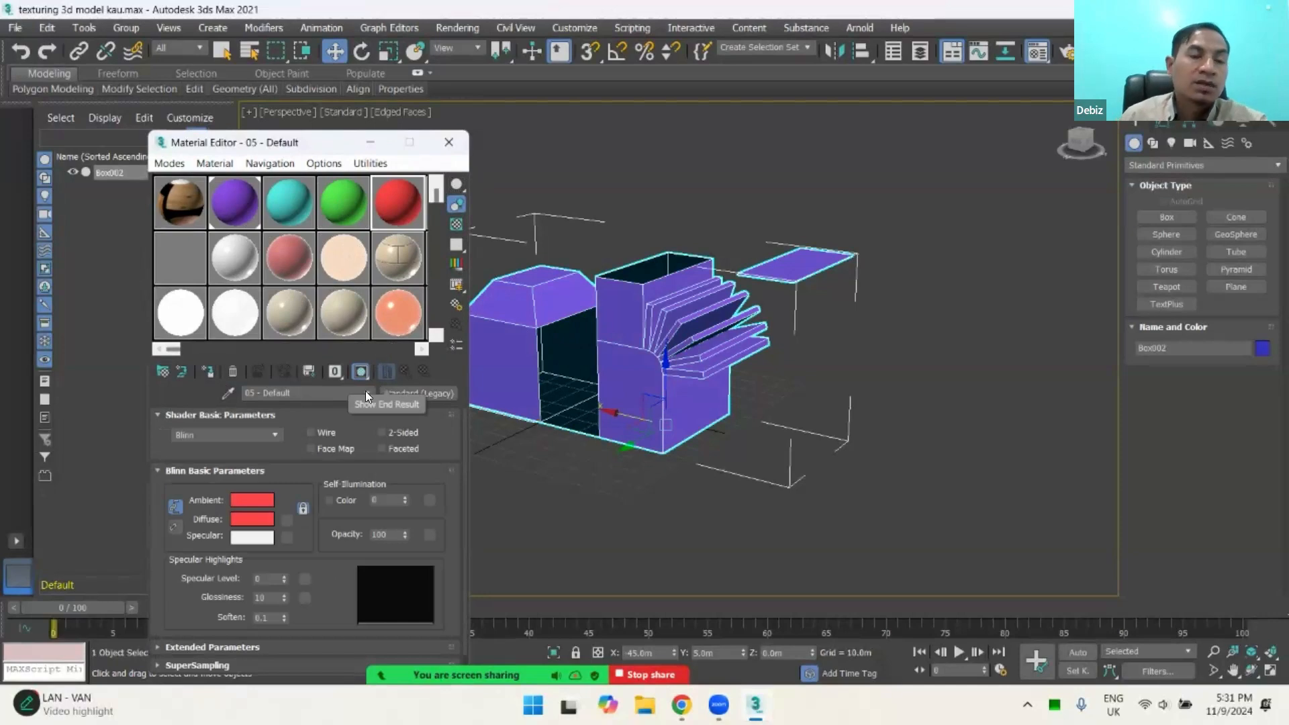
{"action": "left_click", "coordinate": [233, 197]}
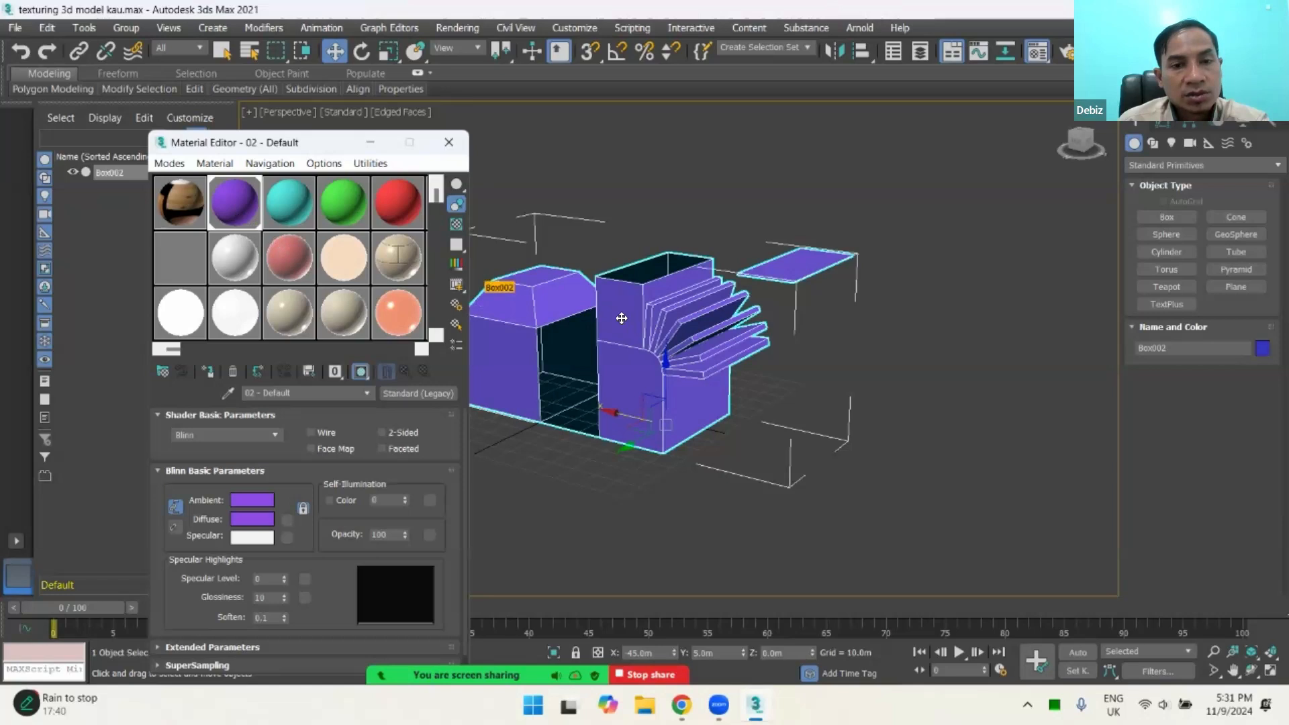
{"action": "left_click", "coordinate": [952, 339]}
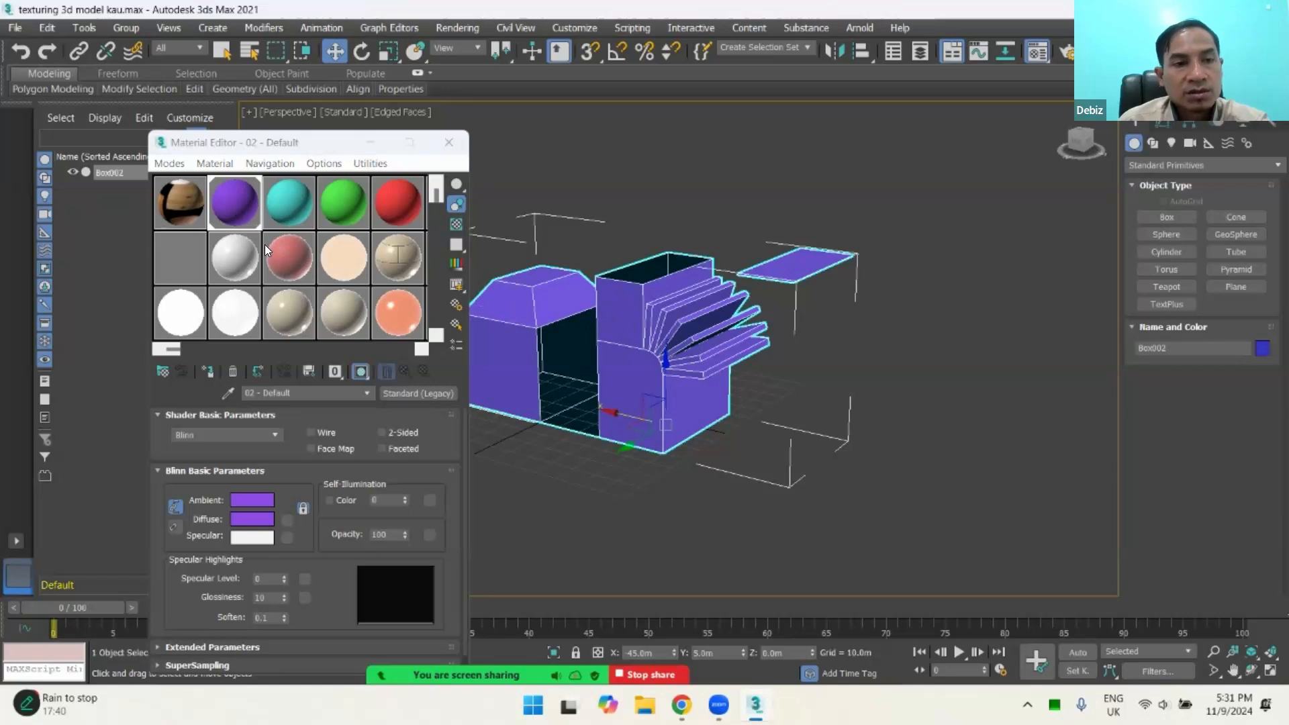
{"action": "left_click", "coordinate": [171, 215]}
{"action": "left_click_drag", "start_coordinate": [174, 202], "coordinate": [610, 320]}
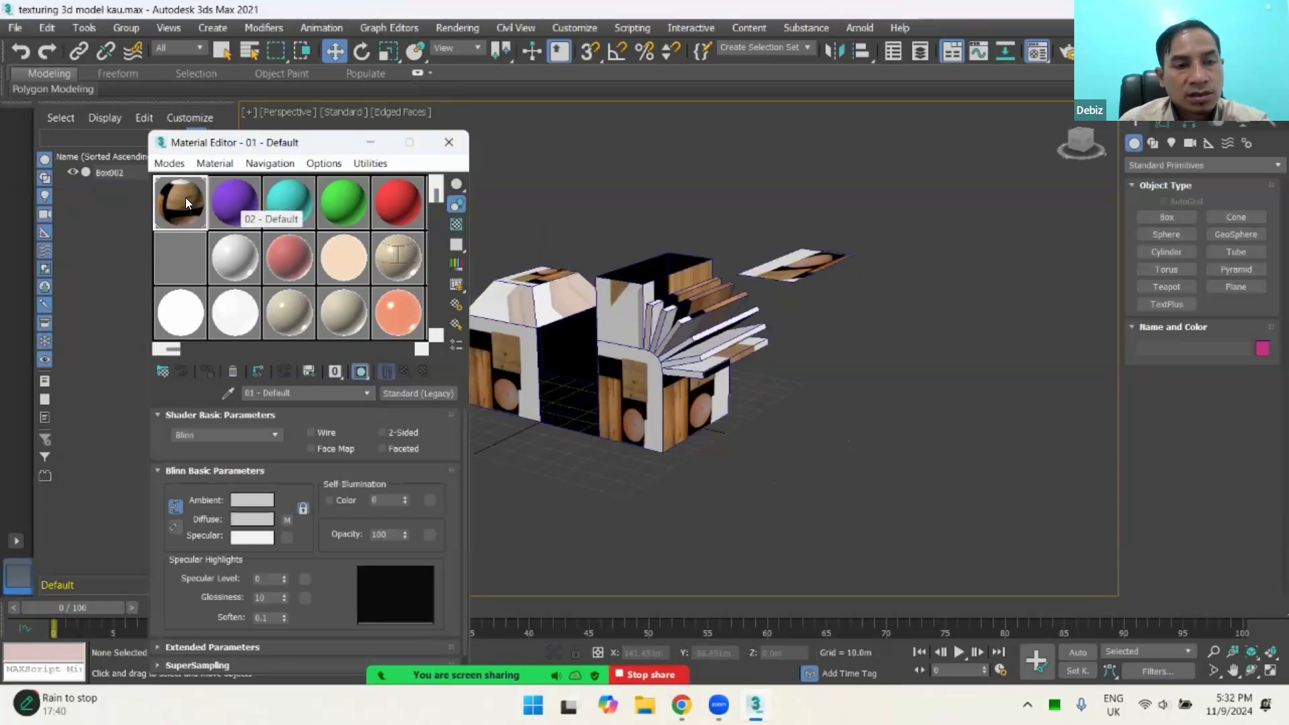
Step: Examine the sample slots in the Material Editor, comparing the coloured standard materials with the physical materials
{"action": "left_click", "coordinate": [240, 196]}
{"action": "left_click", "coordinate": [284, 203]}
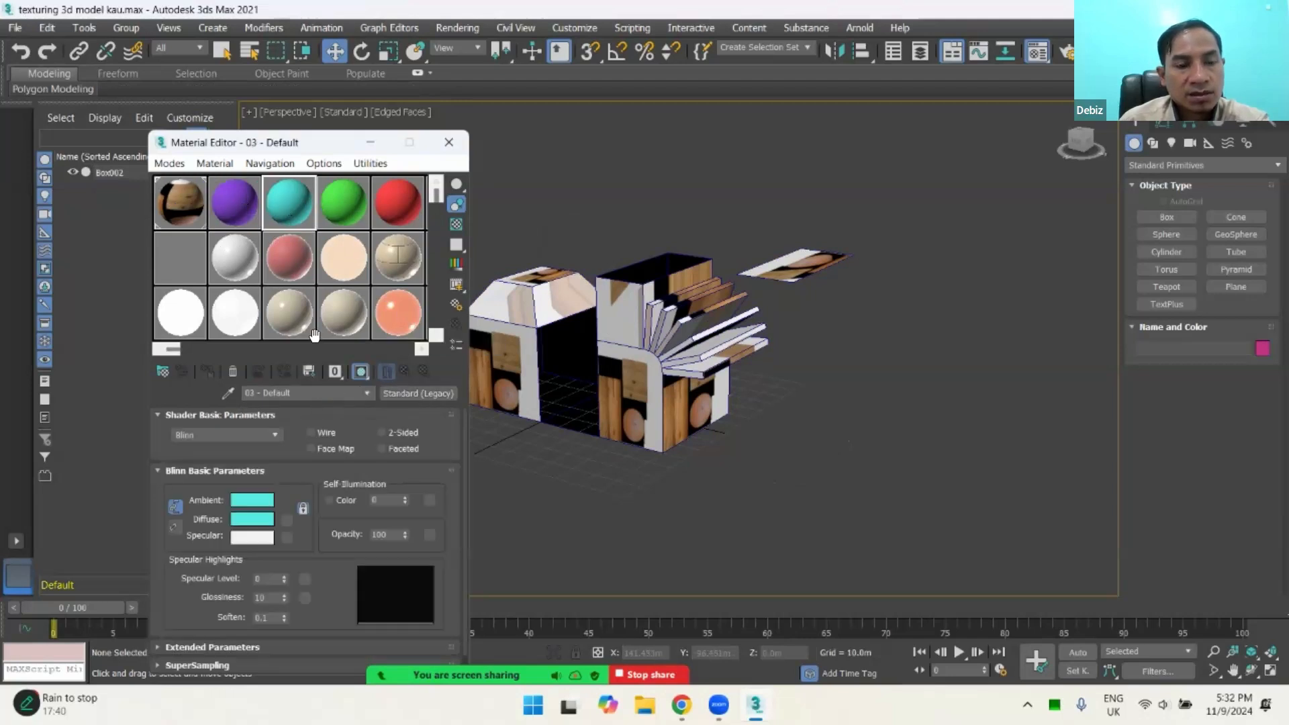
{"action": "left_click", "coordinate": [238, 208]}
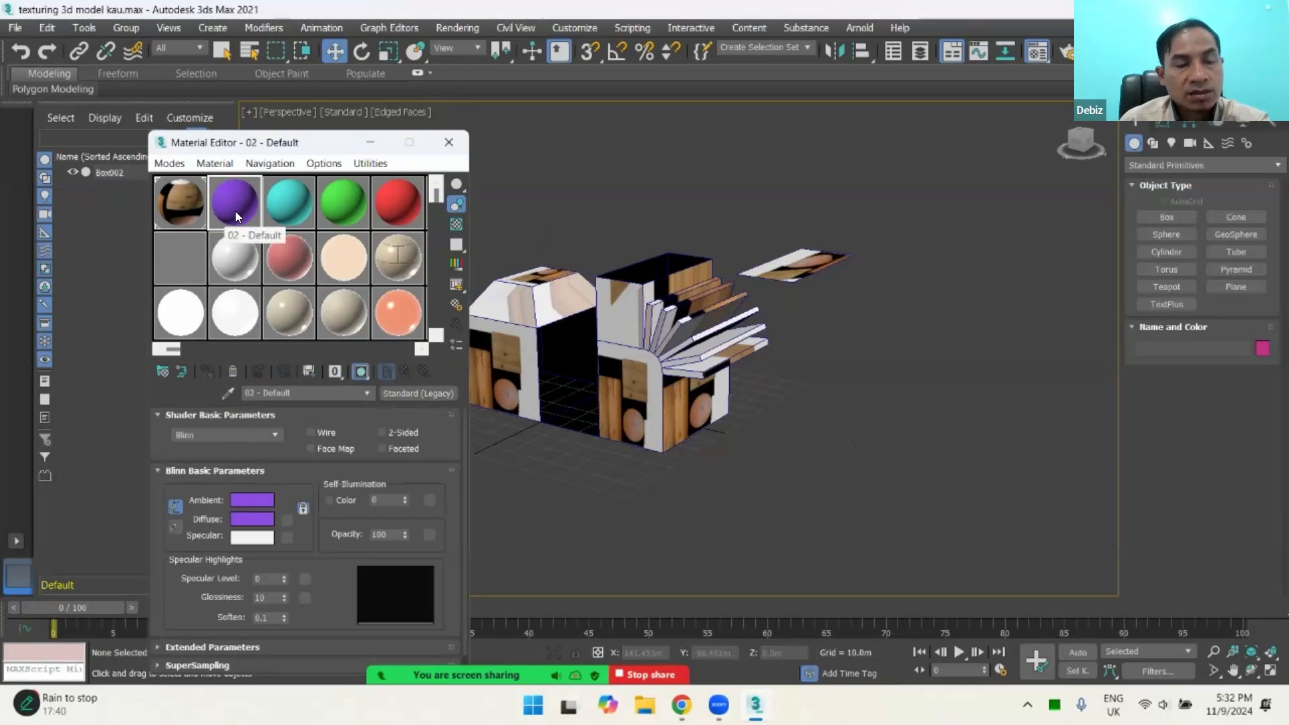
{"action": "left_click_drag", "start_coordinate": [435, 195], "coordinate": [443, 340]}
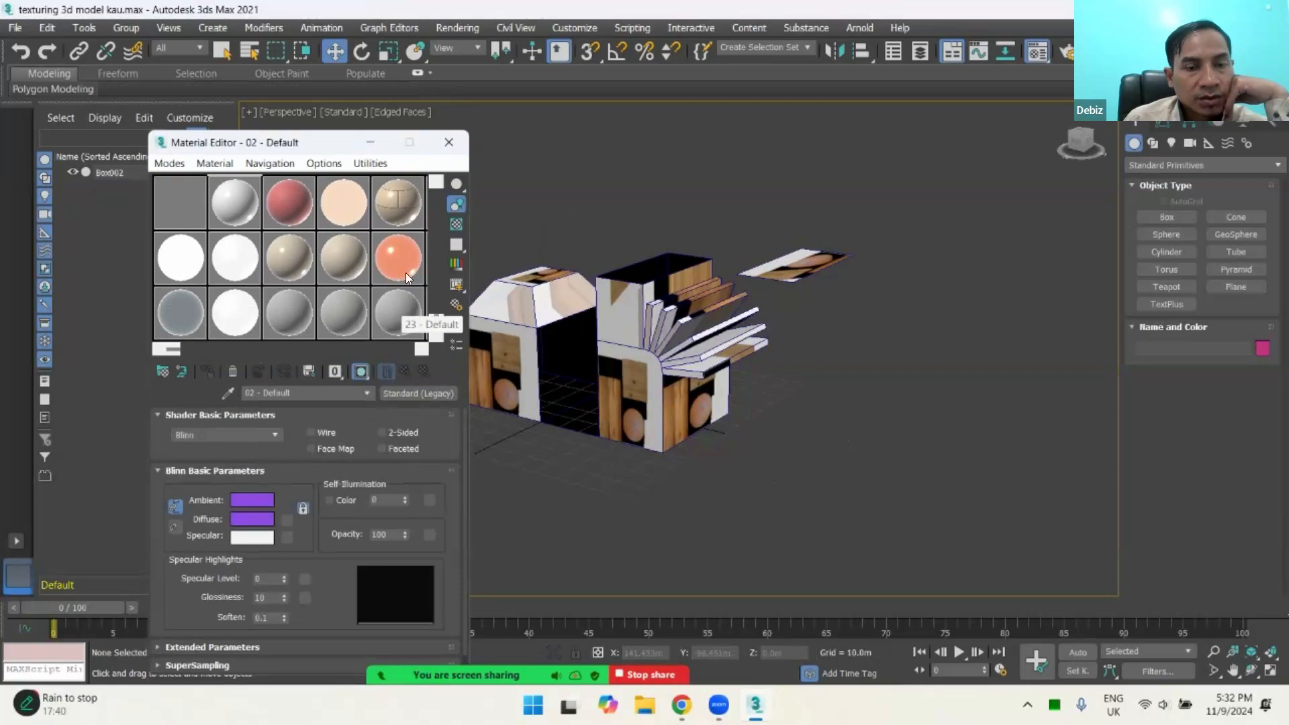
{"action": "left_click_drag", "start_coordinate": [435, 320], "coordinate": [451, 209]}
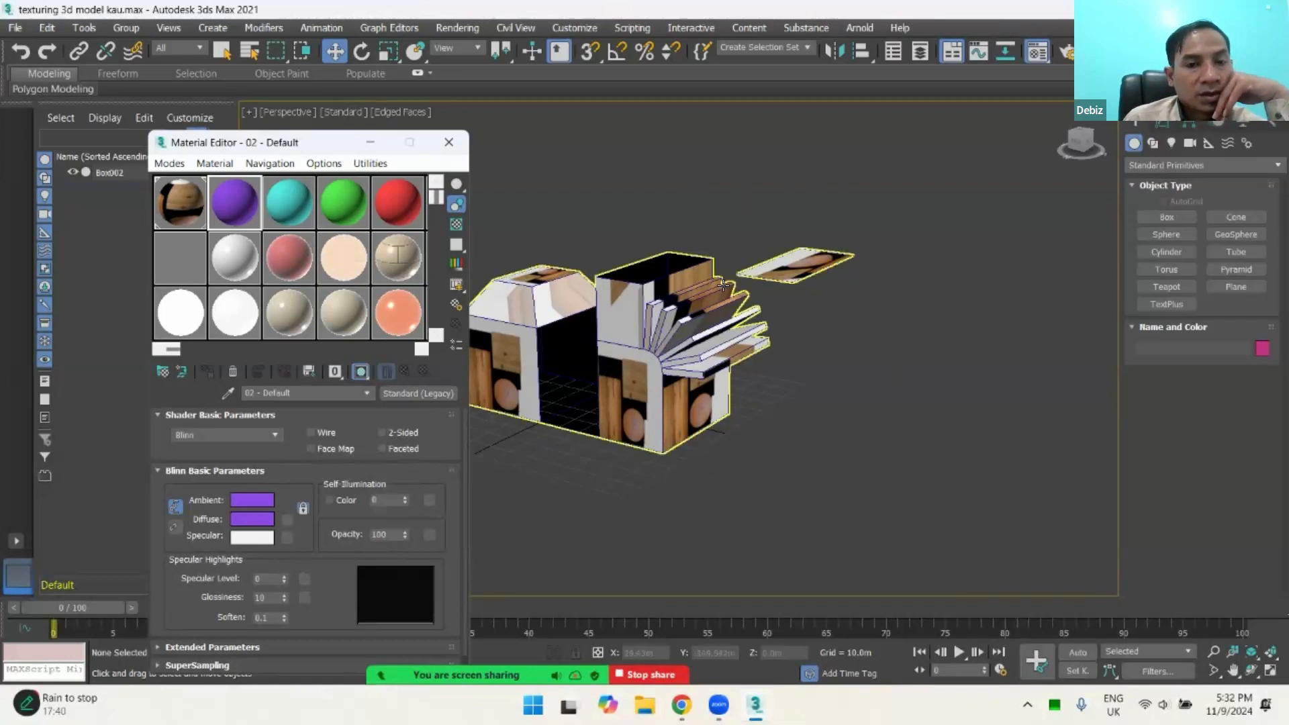
{"action": "left_click", "coordinate": [282, 220]}
{"action": "left_click", "coordinate": [222, 215]}
{"action": "left_click", "coordinate": [277, 212]}
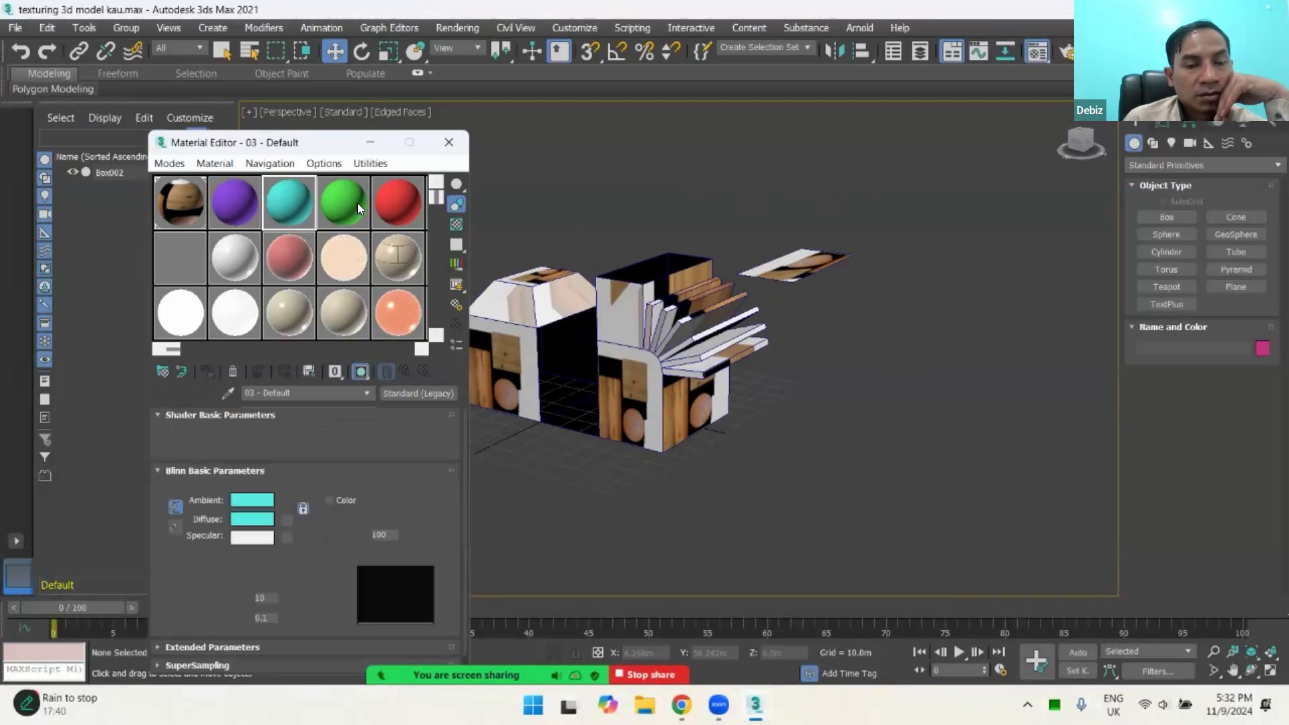
{"action": "left_click", "coordinate": [357, 203]}
{"action": "left_click", "coordinate": [403, 203]}
{"action": "mouse_move", "coordinate": [437, 195]}
{"action": "left_mouse_down"}
{"action": "mouse_move", "coordinate": [444, 329]}
{"action": "mouse_move", "coordinate": [443, 185]}
{"action": "left_mouse_up"}
{"action": "left_click", "coordinate": [246, 191]}
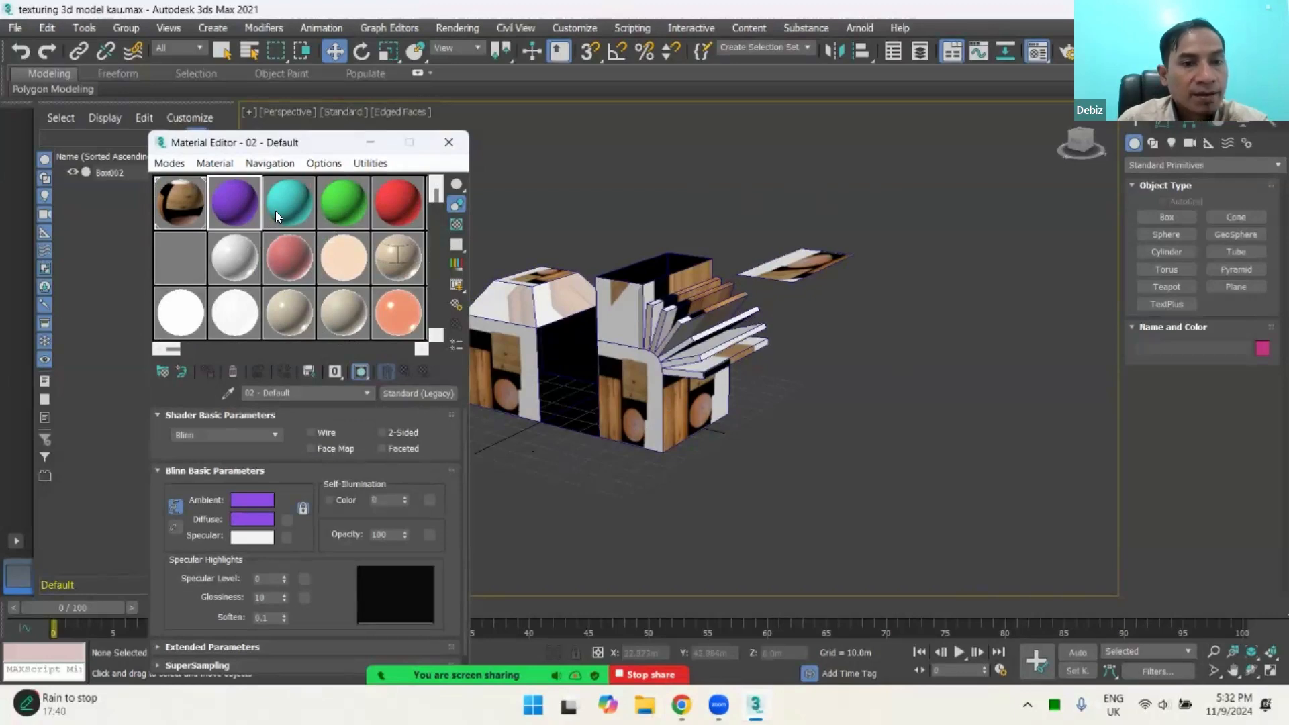
{"action": "left_click", "coordinate": [342, 208]}
{"action": "left_click", "coordinate": [341, 249]}
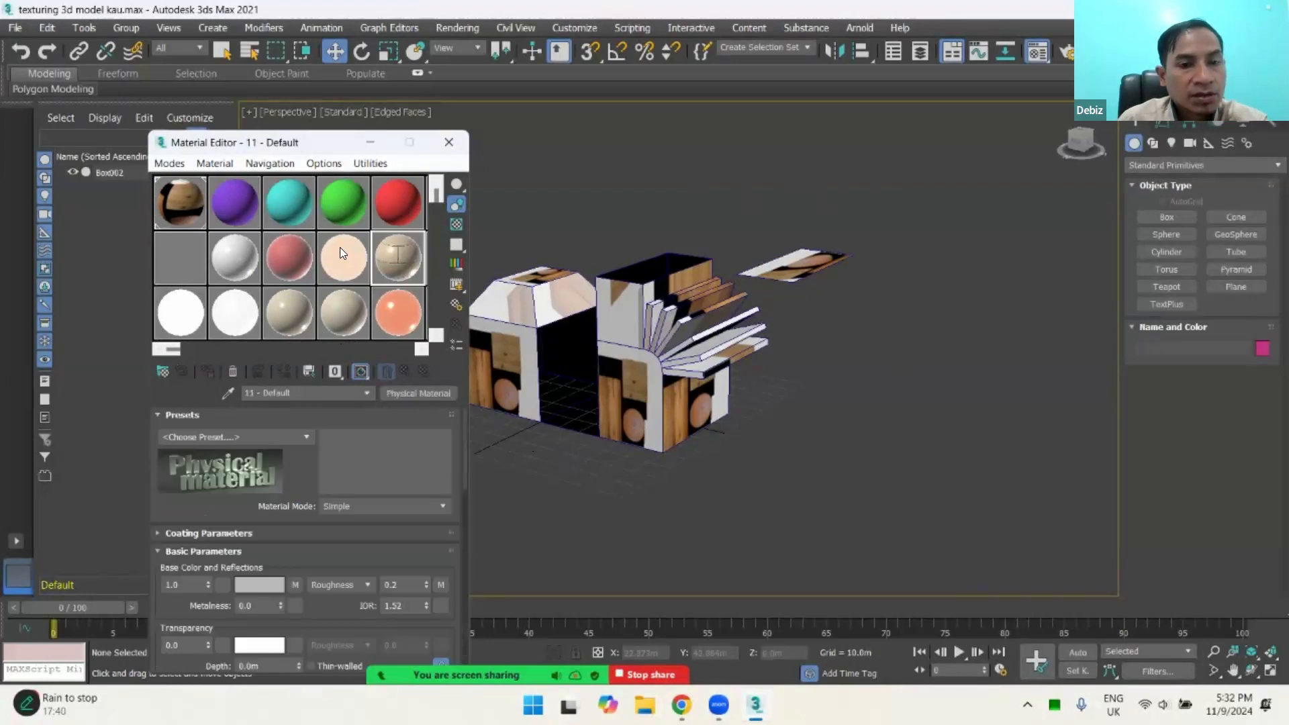
{"action": "left_click", "coordinate": [223, 259]}
Step: Convert the purple 02 - Default material to Multi/Sub-Object, keeping the old material as sub-material, and review the material types available for sub-material 2
{"action": "left_click", "coordinate": [240, 205]}
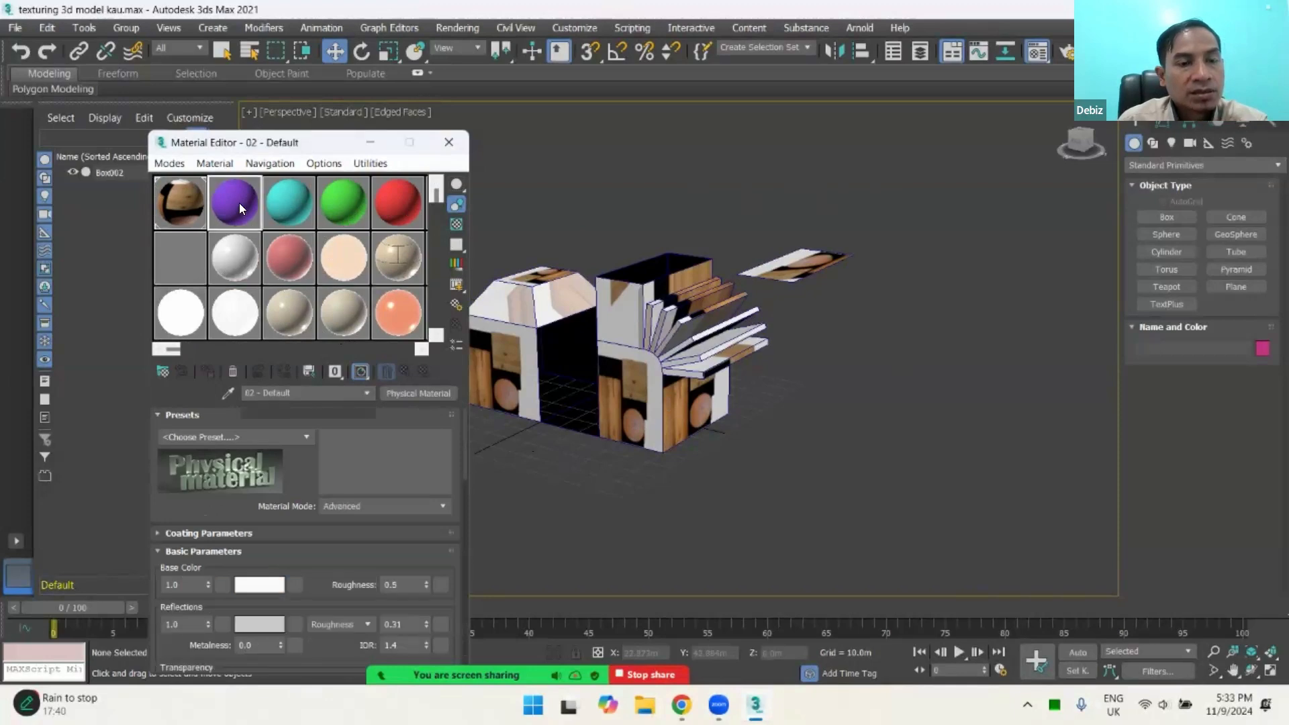
{"action": "left_click", "coordinate": [407, 390]}
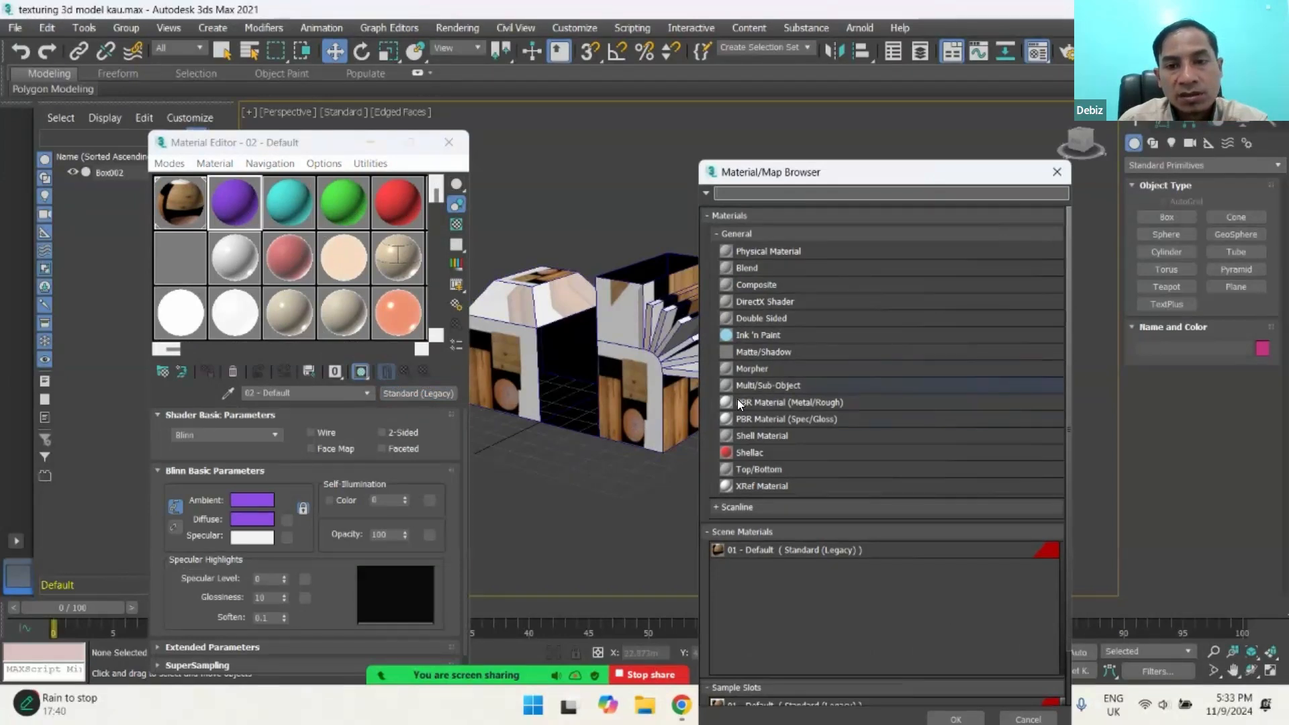
{"action": "double_click", "coordinate": [770, 388]}
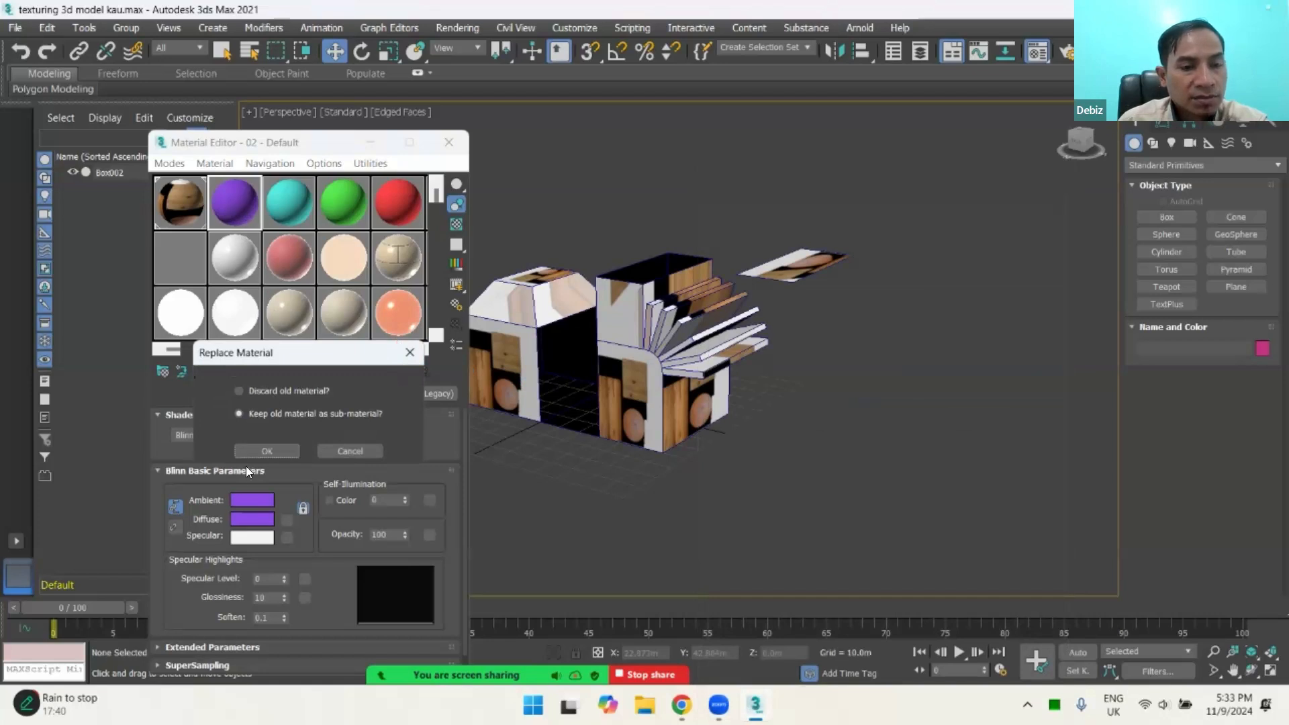
{"action": "left_click", "coordinate": [267, 449]}
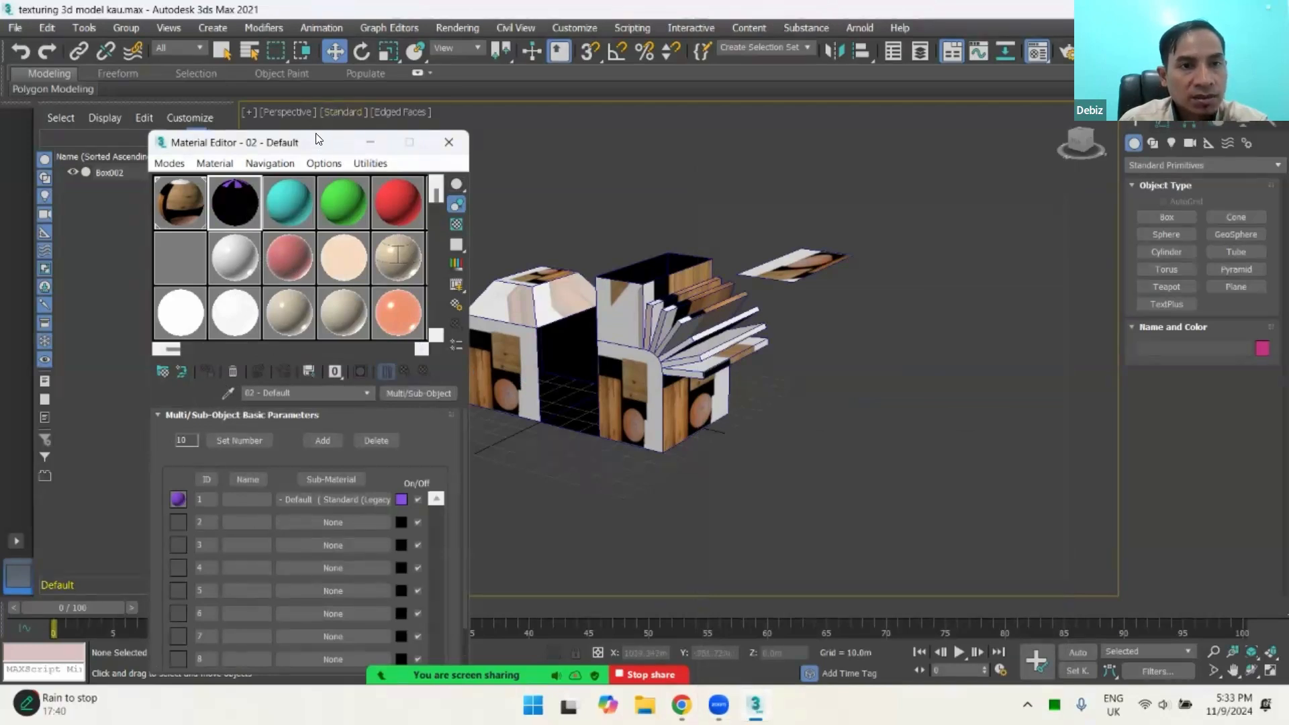
{"action": "left_click_drag", "start_coordinate": [317, 148], "coordinate": [306, 73]}
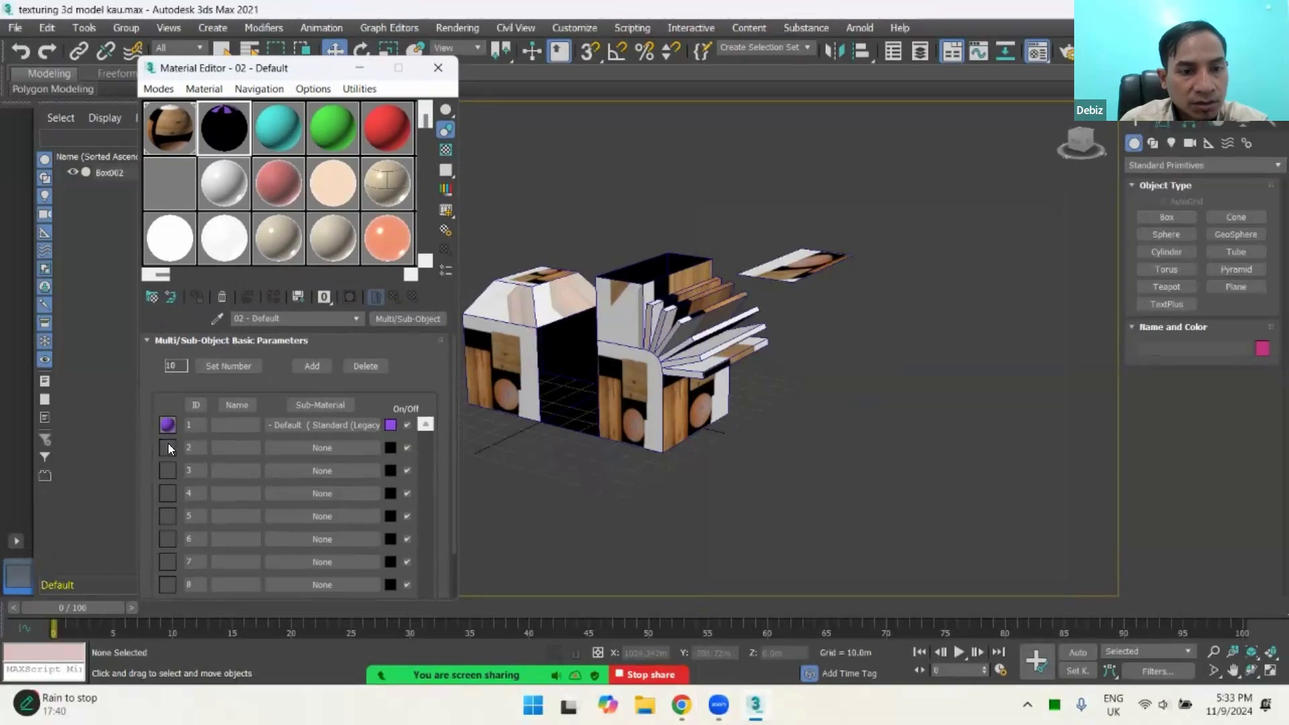
{"action": "left_click", "coordinate": [287, 447]}
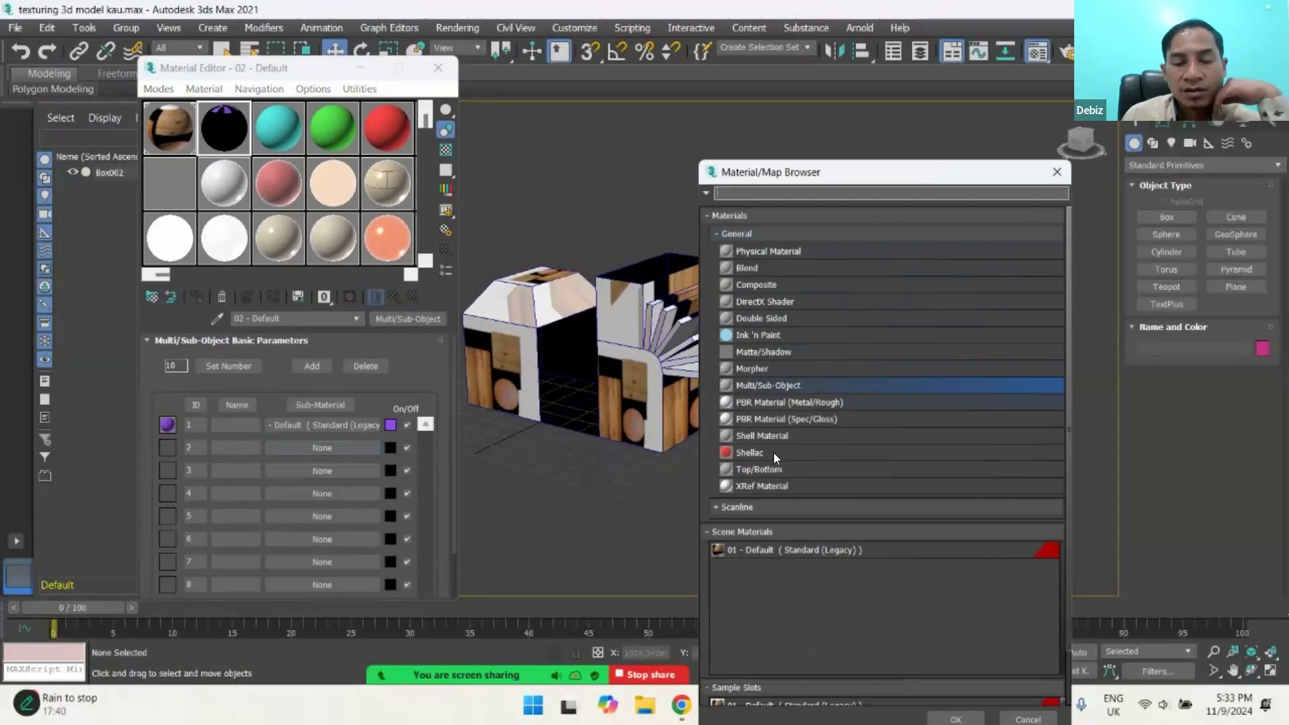
{"action": "left_click", "coordinate": [1058, 172]}
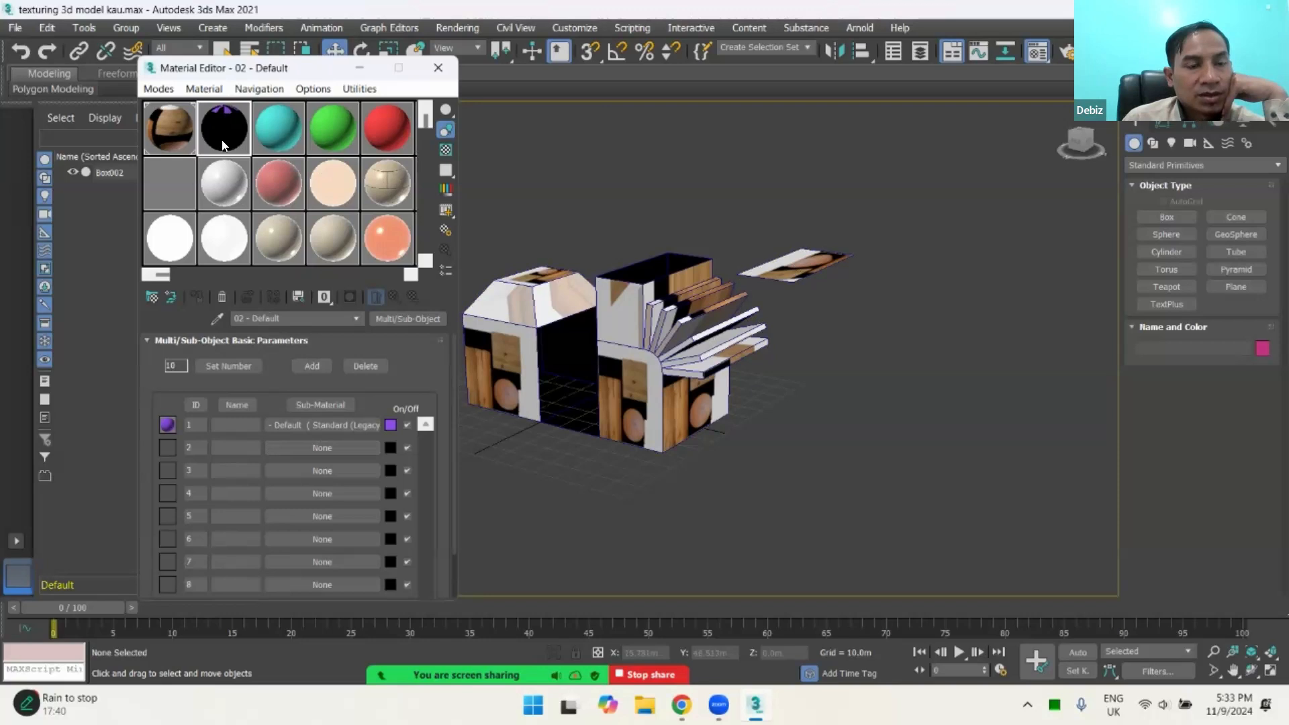
Step: Look through further sample slots, including 17 - Old Copper #1, 21 - Default and Ceramic, and compare them with the cyan, green and red materials
{"action": "left_click_drag", "start_coordinate": [426, 123], "coordinate": [419, 238]}
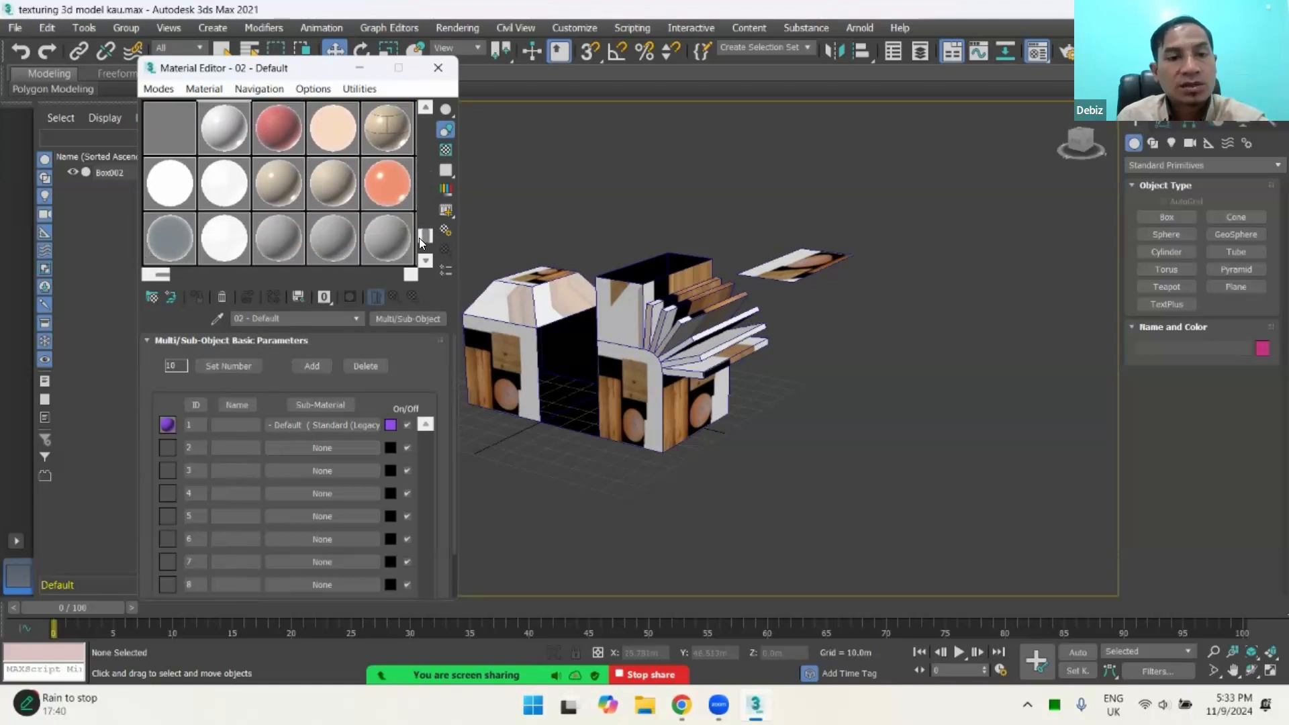
{"action": "left_click", "coordinate": [387, 183]}
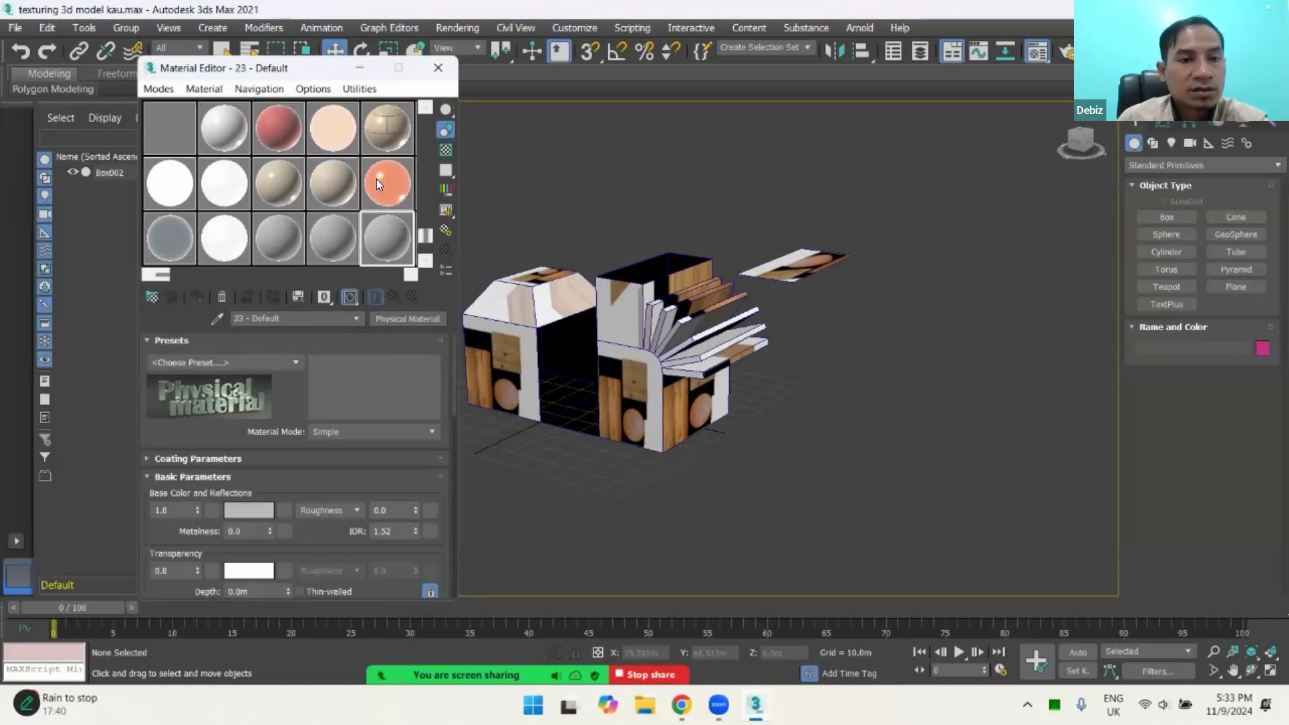
{"action": "left_click", "coordinate": [335, 180]}
{"action": "left_click", "coordinate": [328, 231]}
{"action": "left_click", "coordinate": [276, 188]}
{"action": "left_click", "coordinate": [277, 231]}
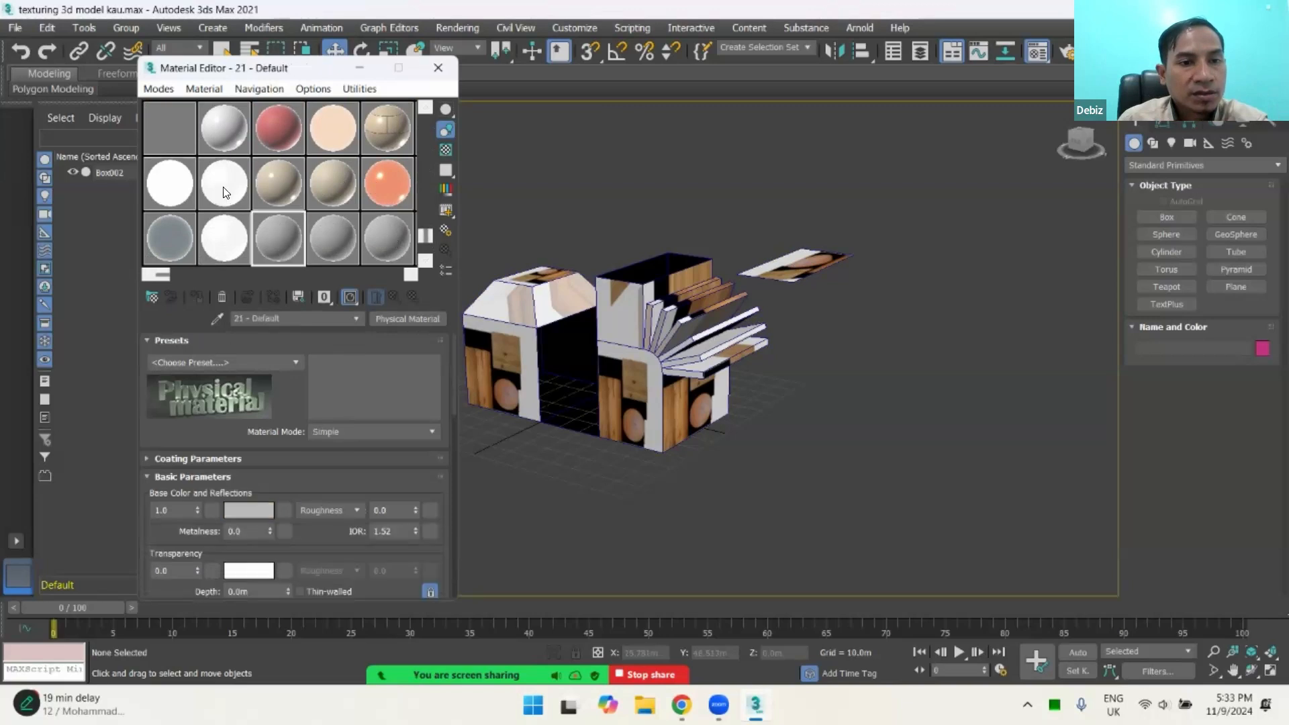
{"action": "left_click_drag", "start_coordinate": [423, 235], "coordinate": [432, 118]}
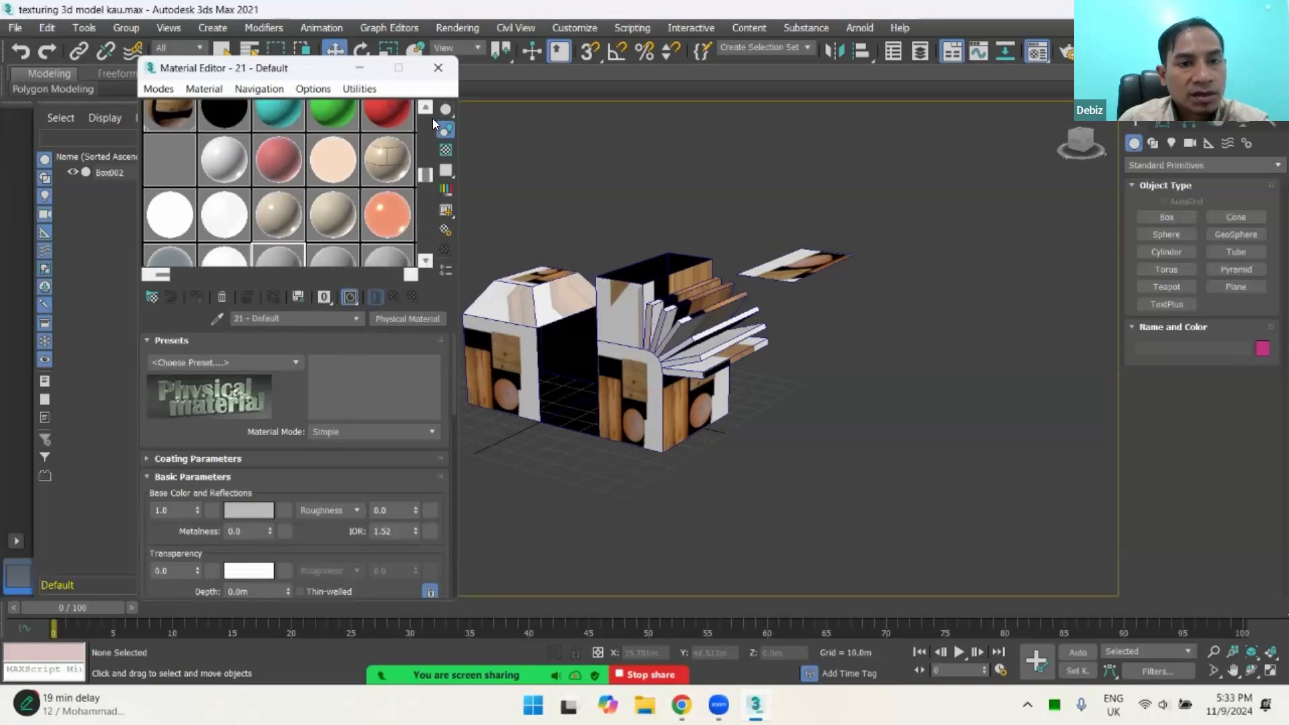
{"action": "left_click", "coordinate": [312, 120]}
{"action": "left_click", "coordinate": [288, 122]}
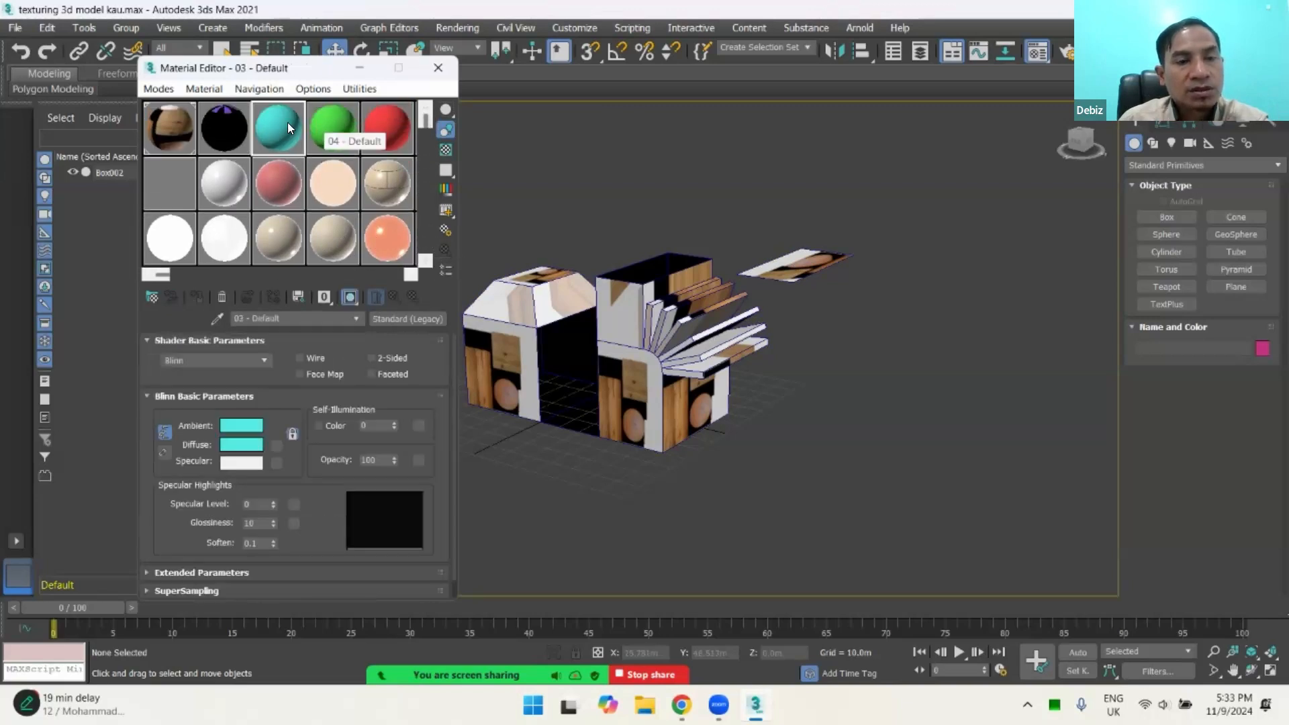
{"action": "left_click", "coordinate": [315, 124]}
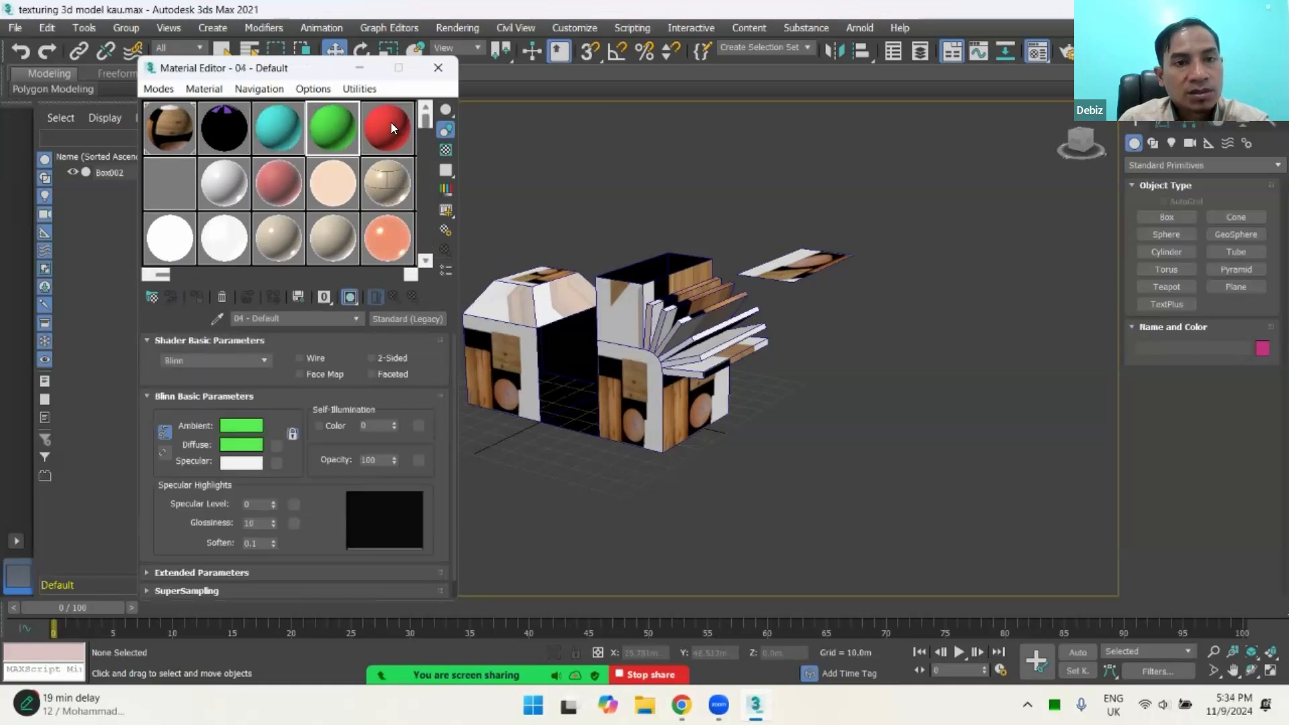
{"action": "left_click", "coordinate": [390, 123]}
{"action": "left_click", "coordinate": [272, 180]}
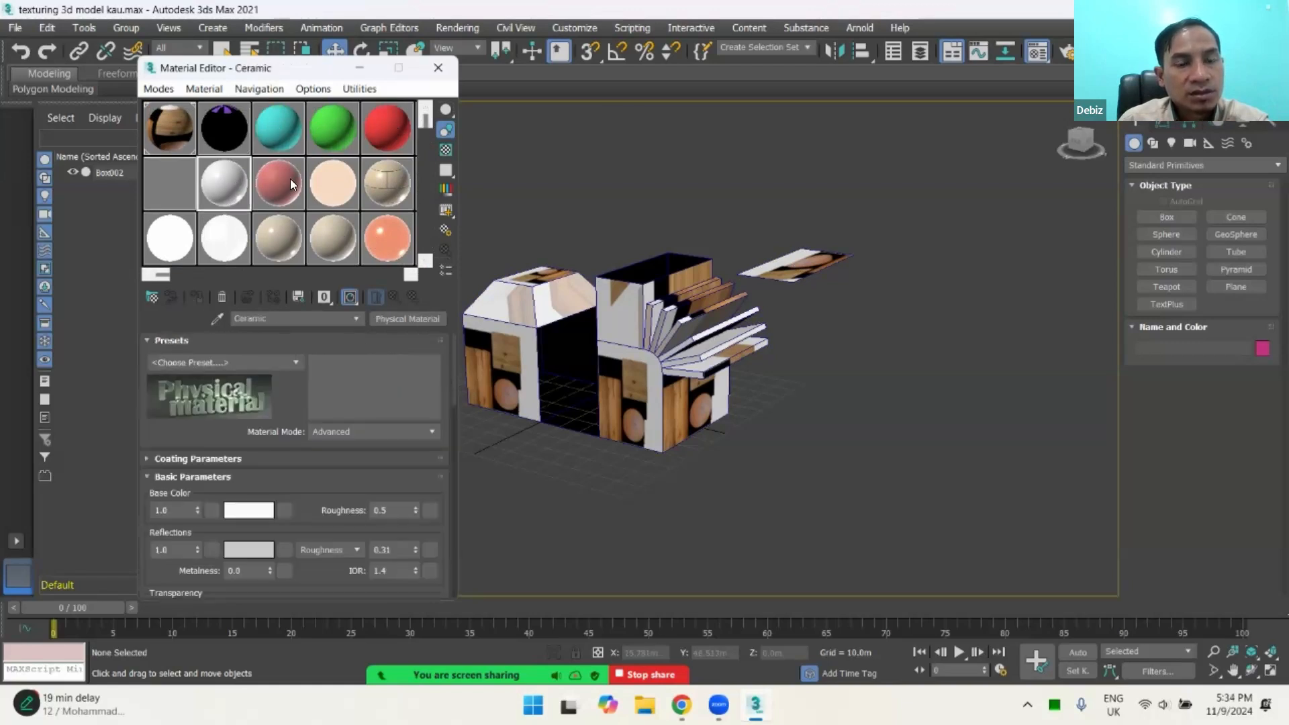
{"action": "left_click", "coordinate": [268, 110]}
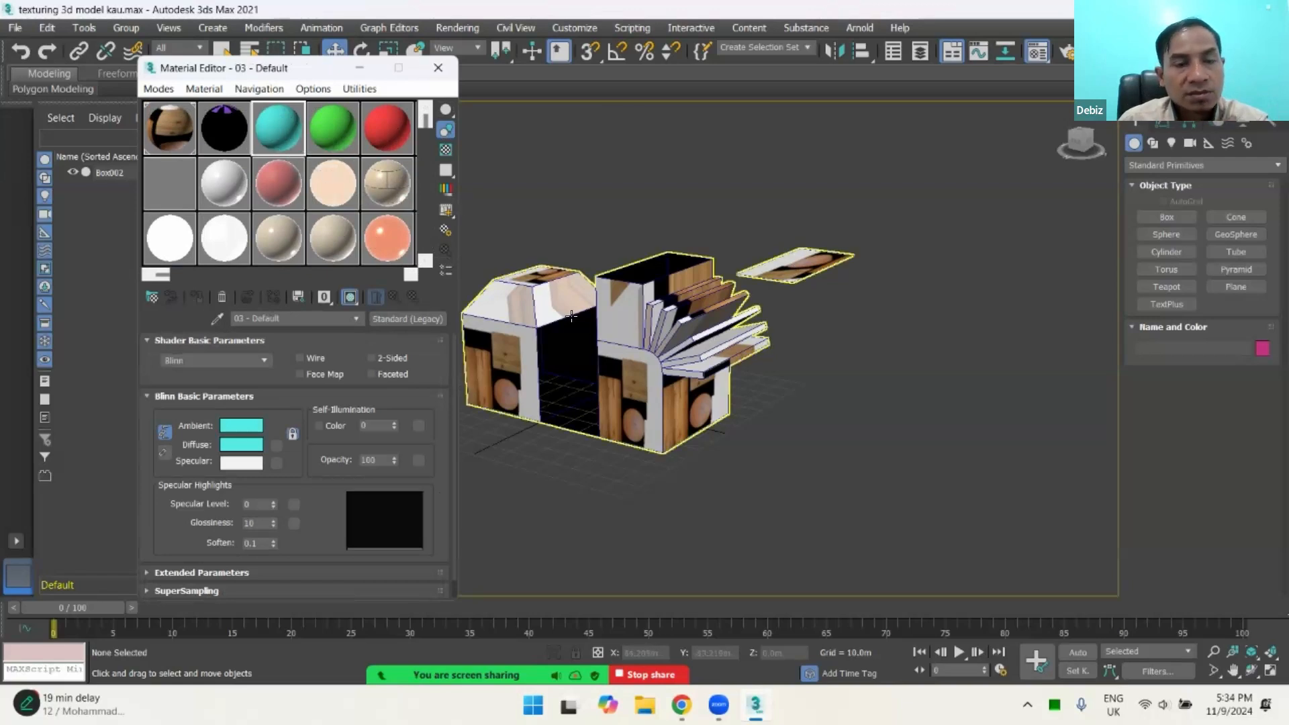
Step: Review the Multi/Sub-Object settings of 02 - Default, shift the Material Editor clear of the model, and select the cyan 03 - Default material
{"action": "left_click", "coordinate": [235, 125]}
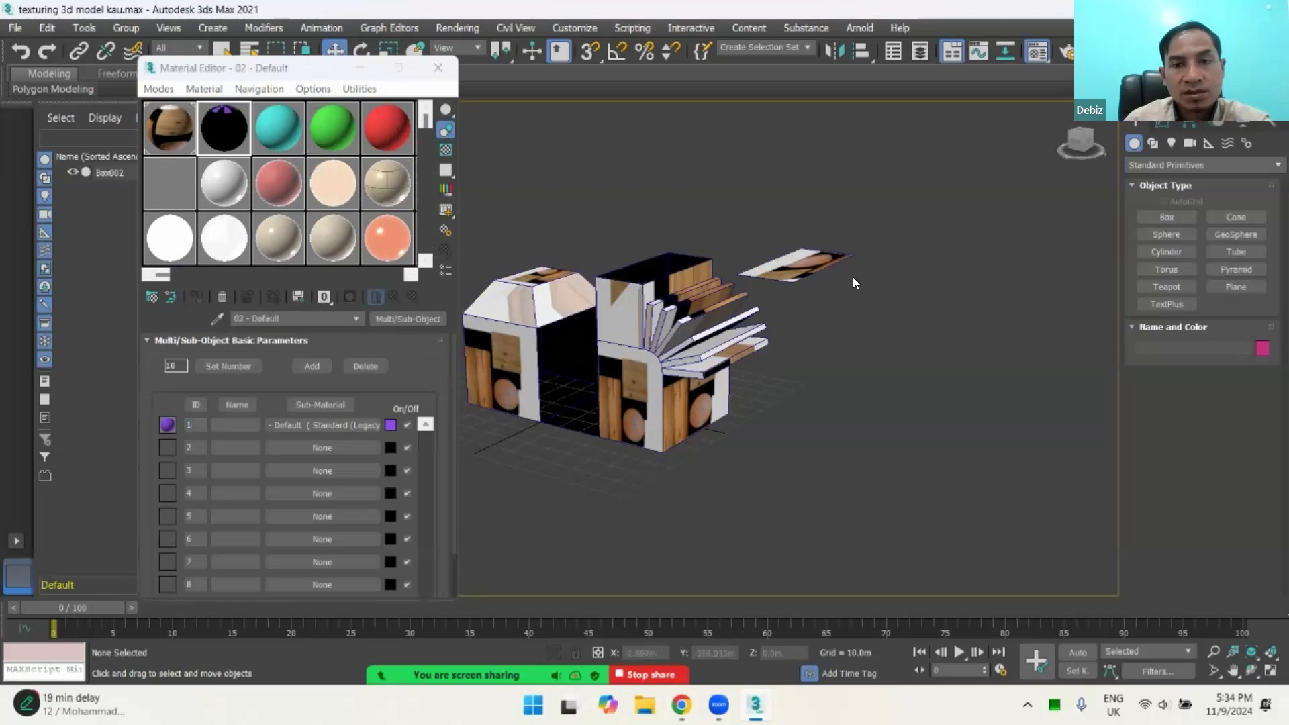
{"action": "scroll", "coordinate": [853, 277], "scroll_direction": "down", "scroll_amount": 5}
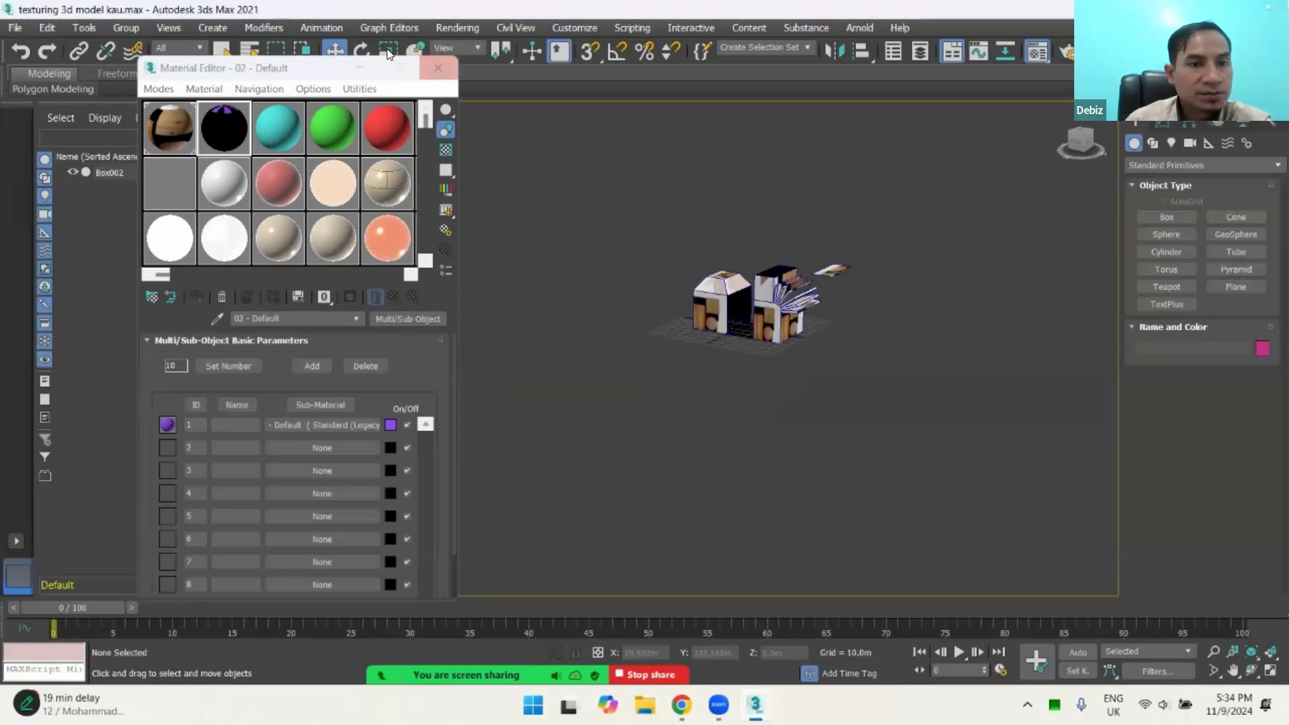
{"action": "mouse_move", "coordinate": [311, 65]}
{"action": "left_mouse_down"}
{"action": "mouse_move", "coordinate": [273, 49]}
{"action": "mouse_move", "coordinate": [301, 49]}
{"action": "left_mouse_up"}
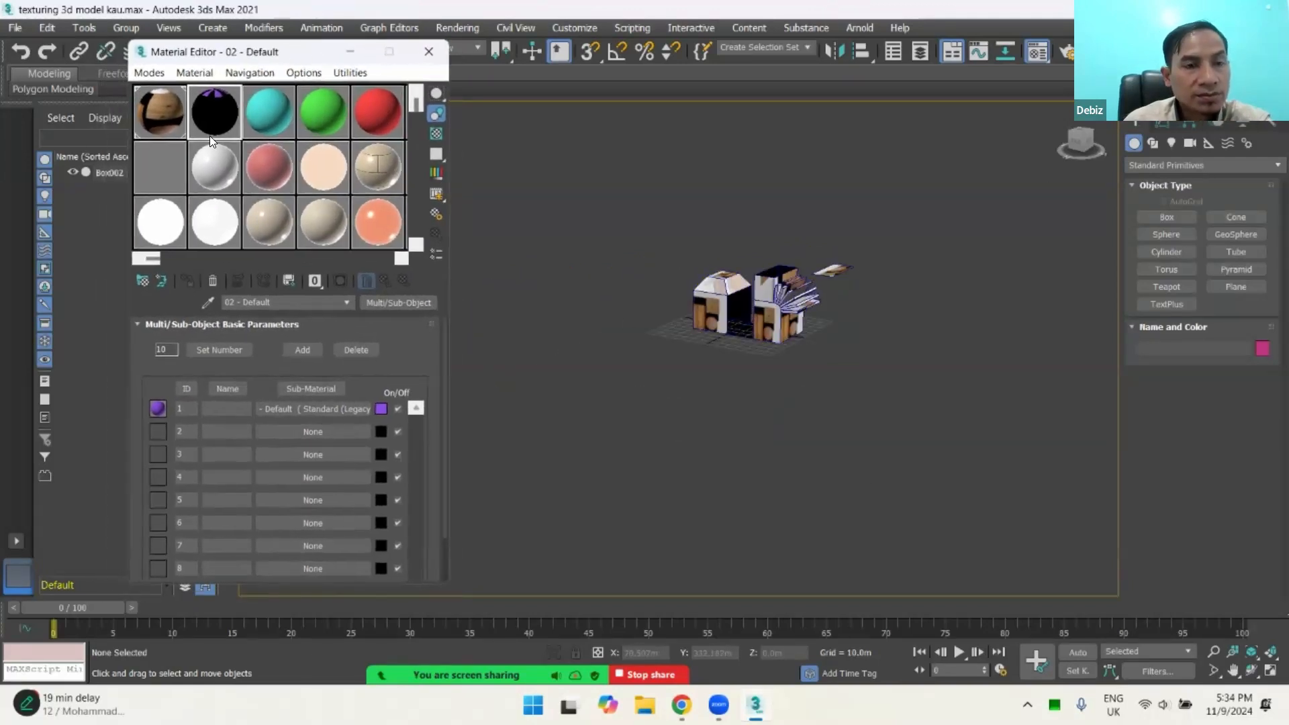
{"action": "left_click", "coordinate": [250, 115]}
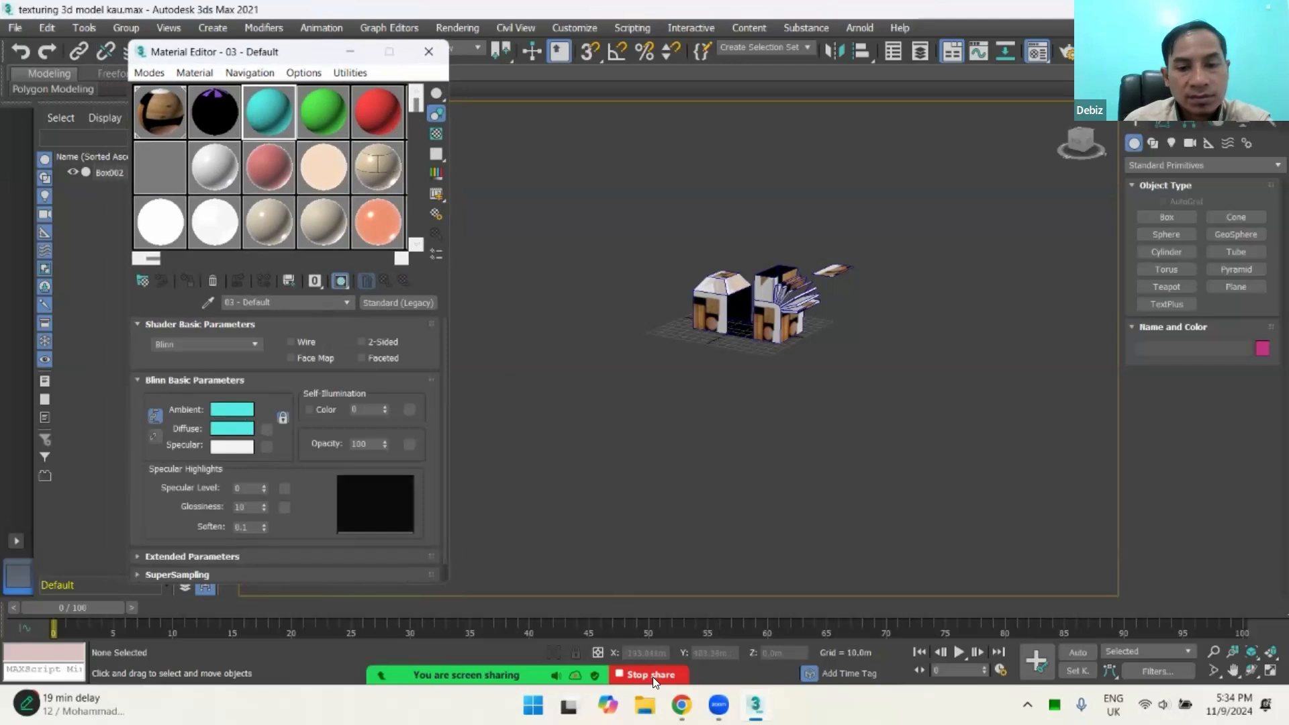
{"action": "left_click", "coordinate": [682, 705]}
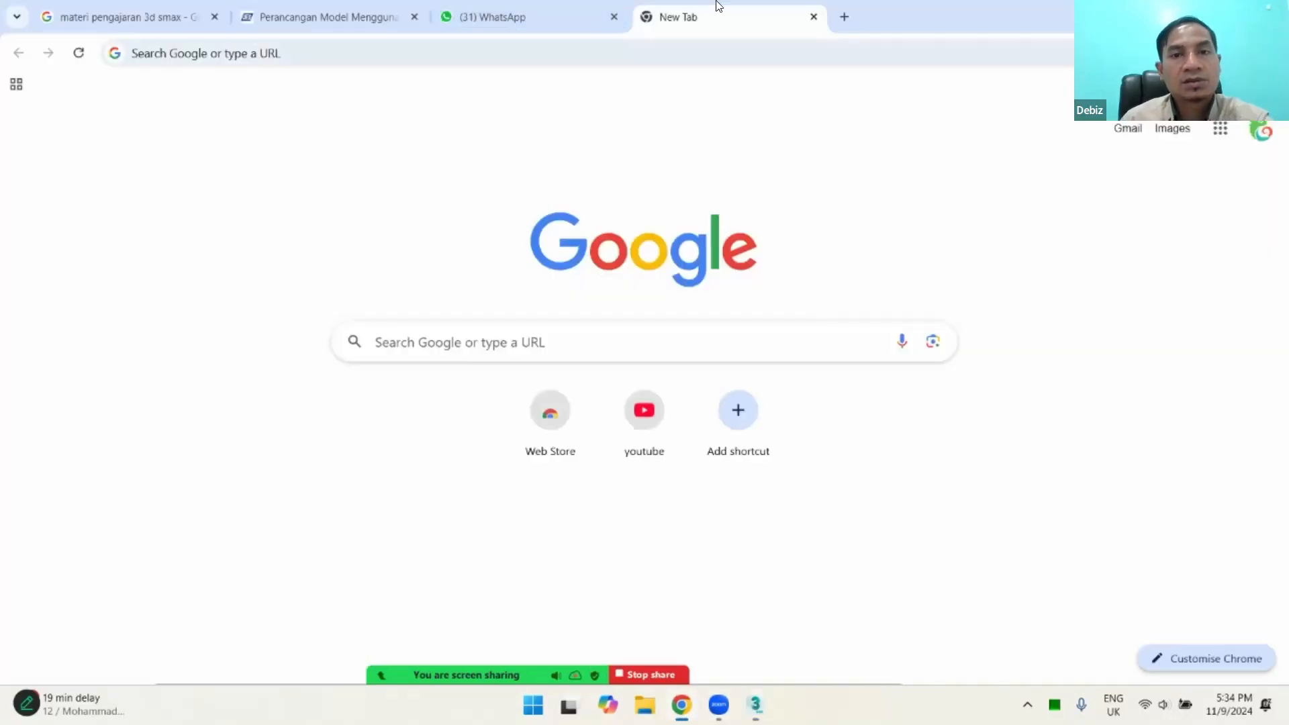
{"action": "left_click", "coordinate": [756, 705]}
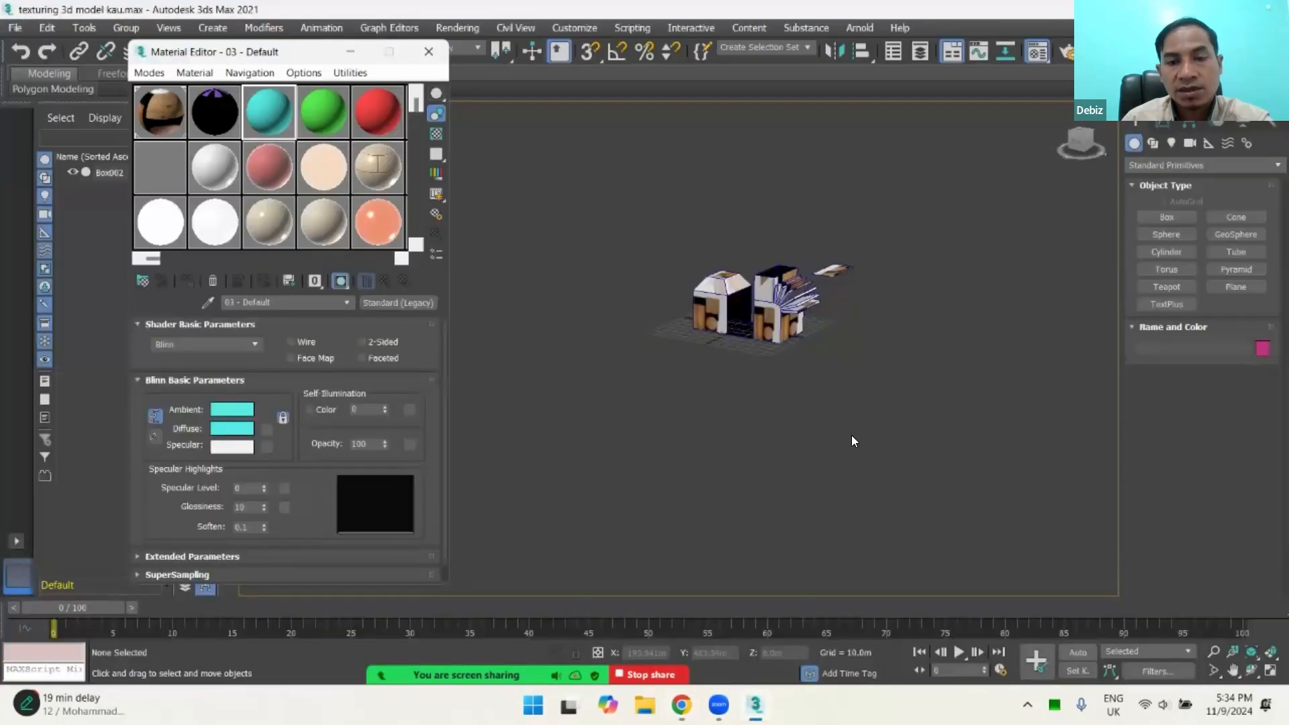
Step: Examine the wood-textured Box002 model up close and from the front
{"action": "scroll", "coordinate": [779, 313], "scroll_direction": "up", "scroll_amount": 5}
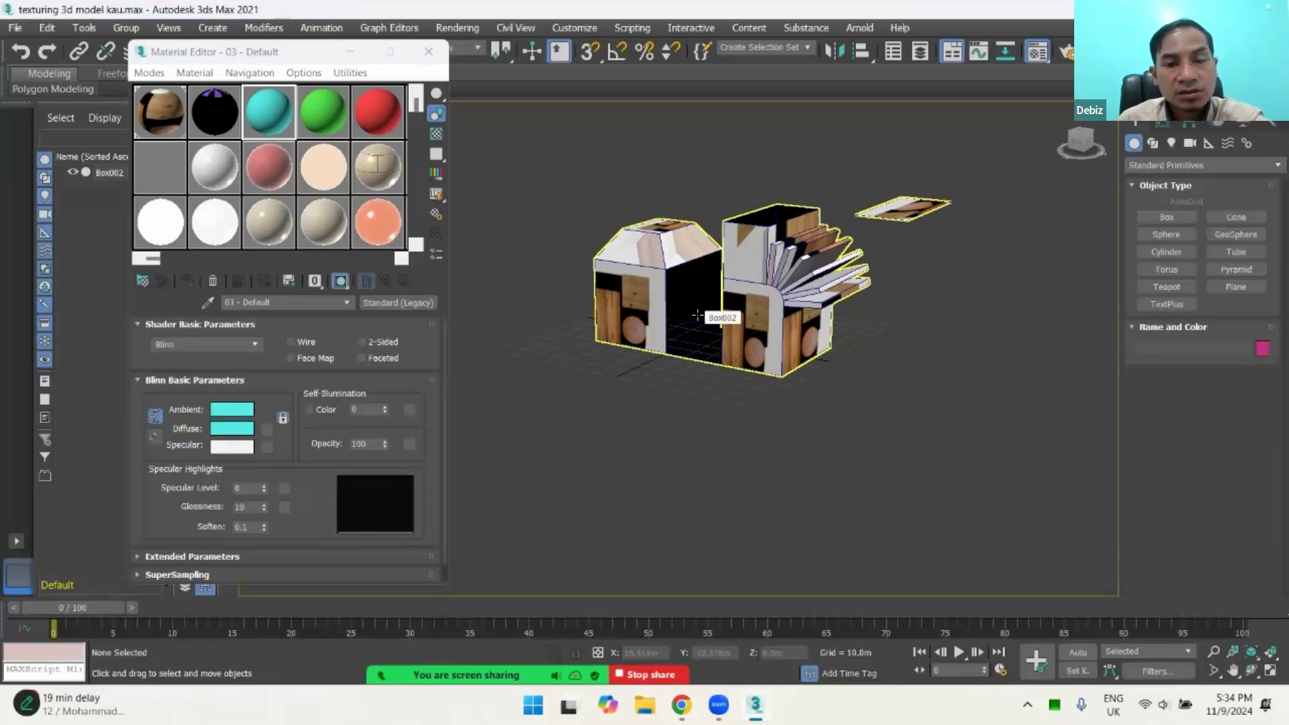
{"action": "scroll", "coordinate": [748, 260], "scroll_direction": "up", "scroll_amount": 2}
{"action": "scroll", "coordinate": [749, 260], "scroll_direction": "up", "scroll_amount": 2}
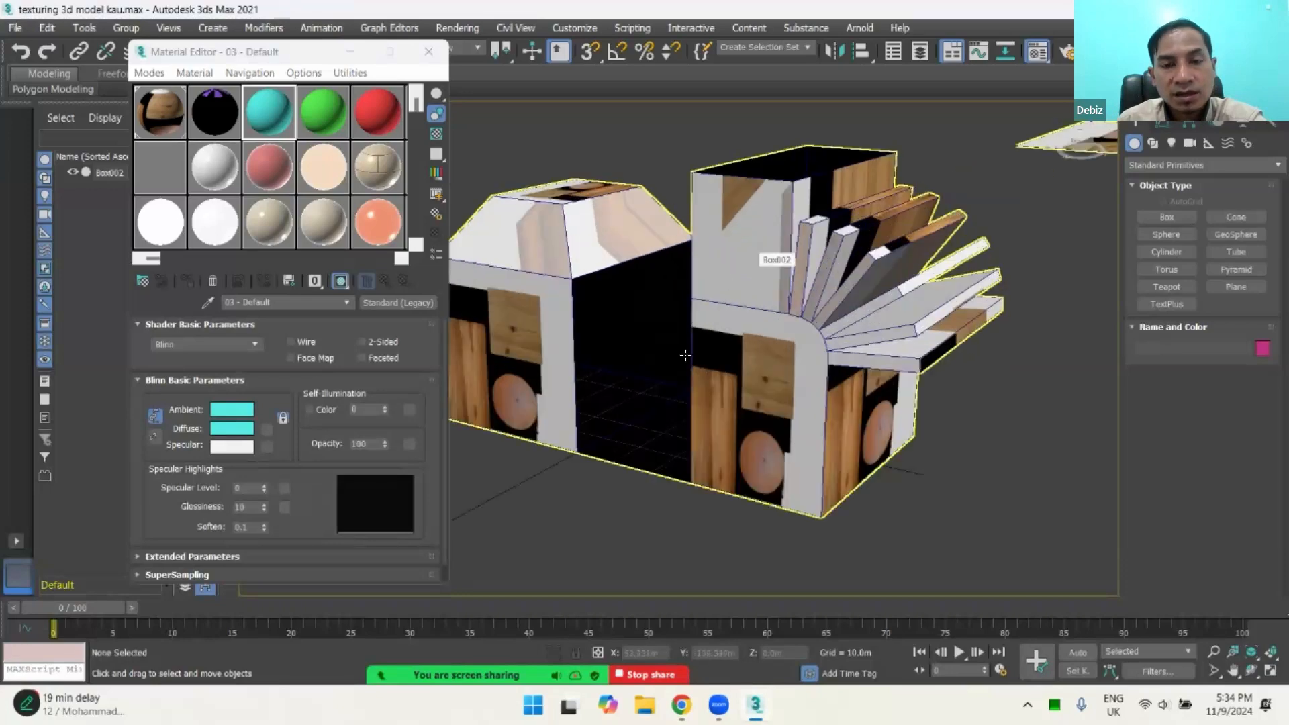
{"action": "middle_click_drag", "start_coordinate": [686, 355], "coordinate": [723, 336]}
{"action": "scroll", "coordinate": [723, 336], "scroll_direction": "down", "scroll_amount": 2}
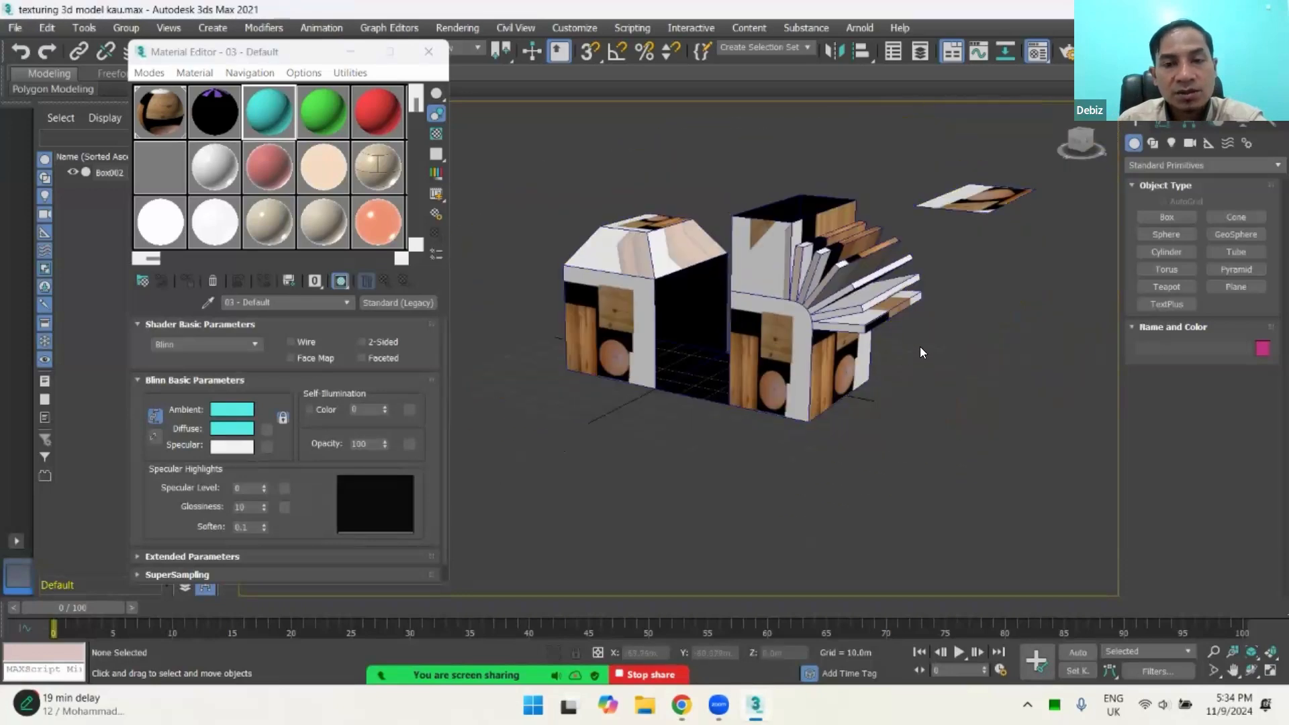
{"action": "left_click", "coordinate": [769, 310]}
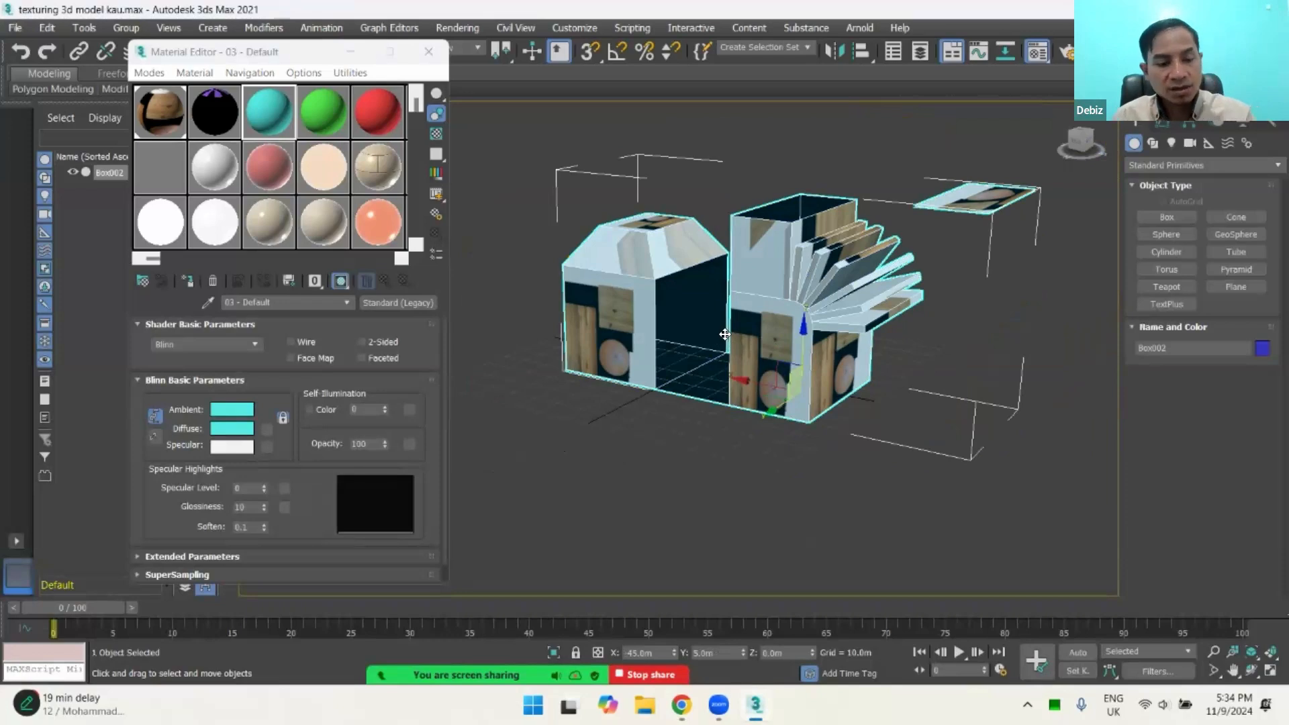
{"action": "middle_click_drag", "start_coordinate": [681, 352], "coordinate": [719, 342], "text": "alt"}
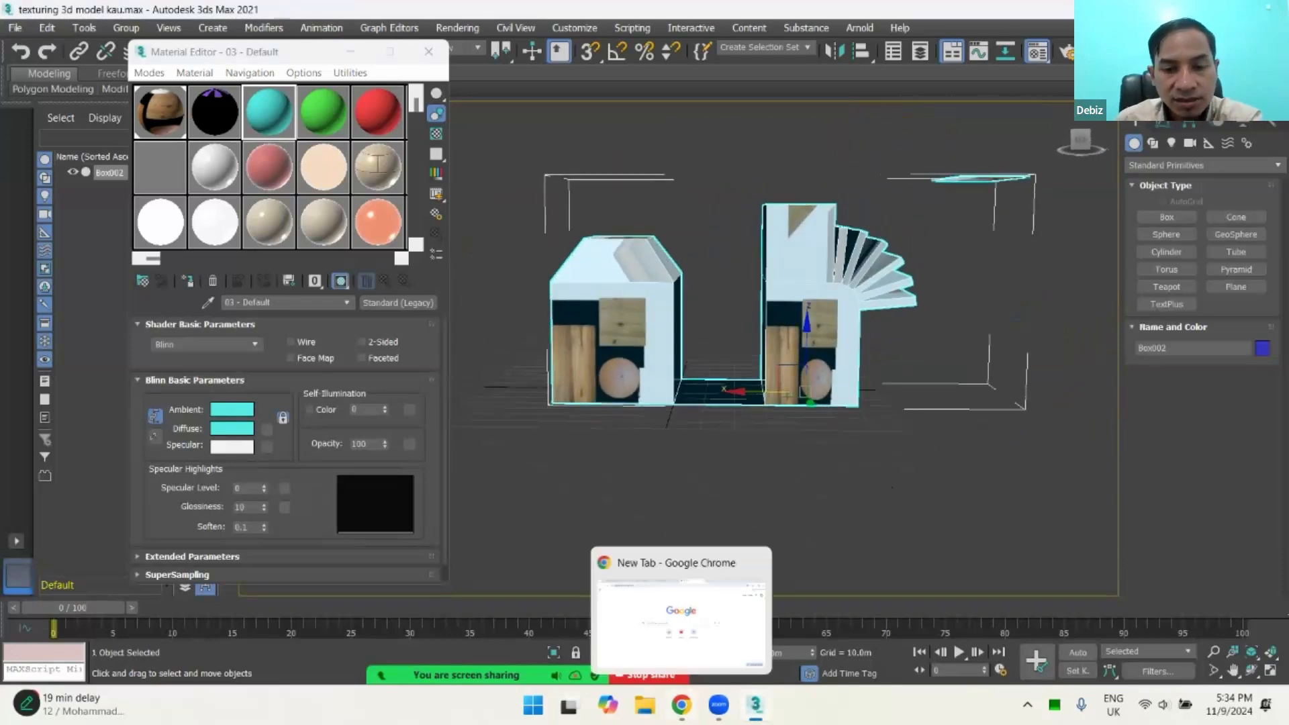
{"action": "left_click", "coordinate": [698, 691]}
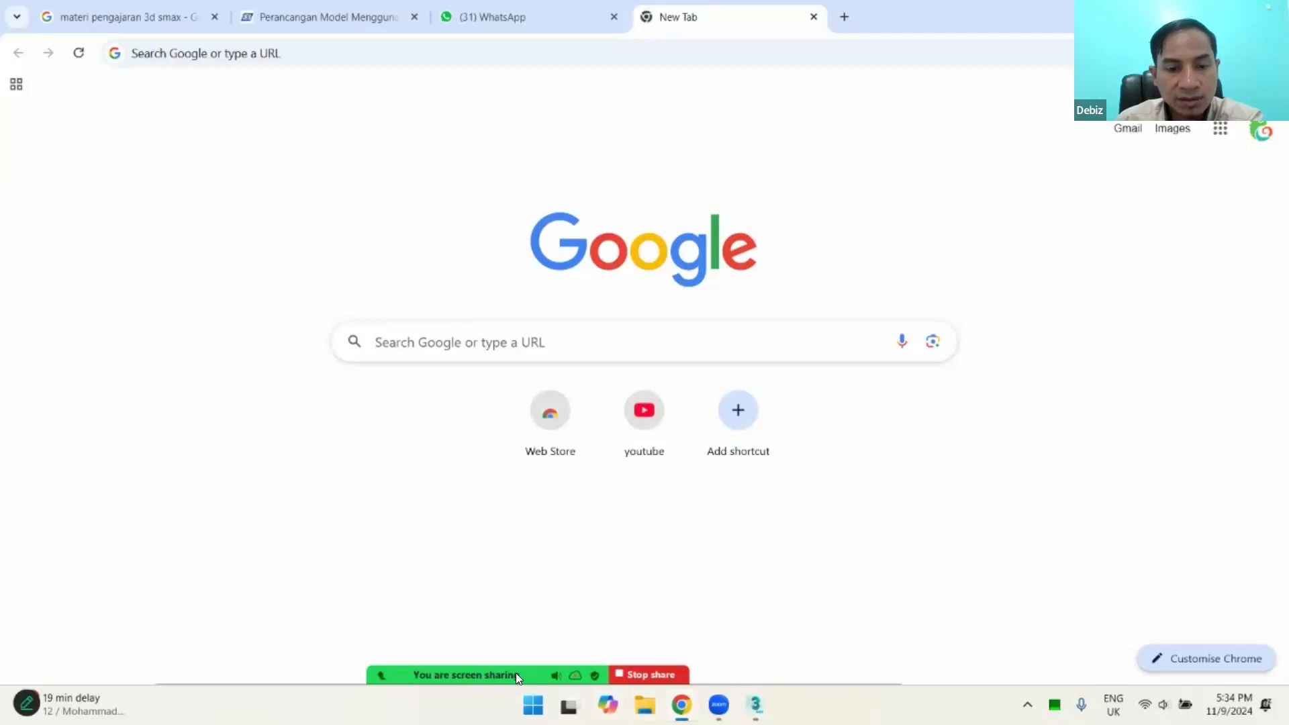
{"action": "mouse_move", "coordinate": [356, 662]}
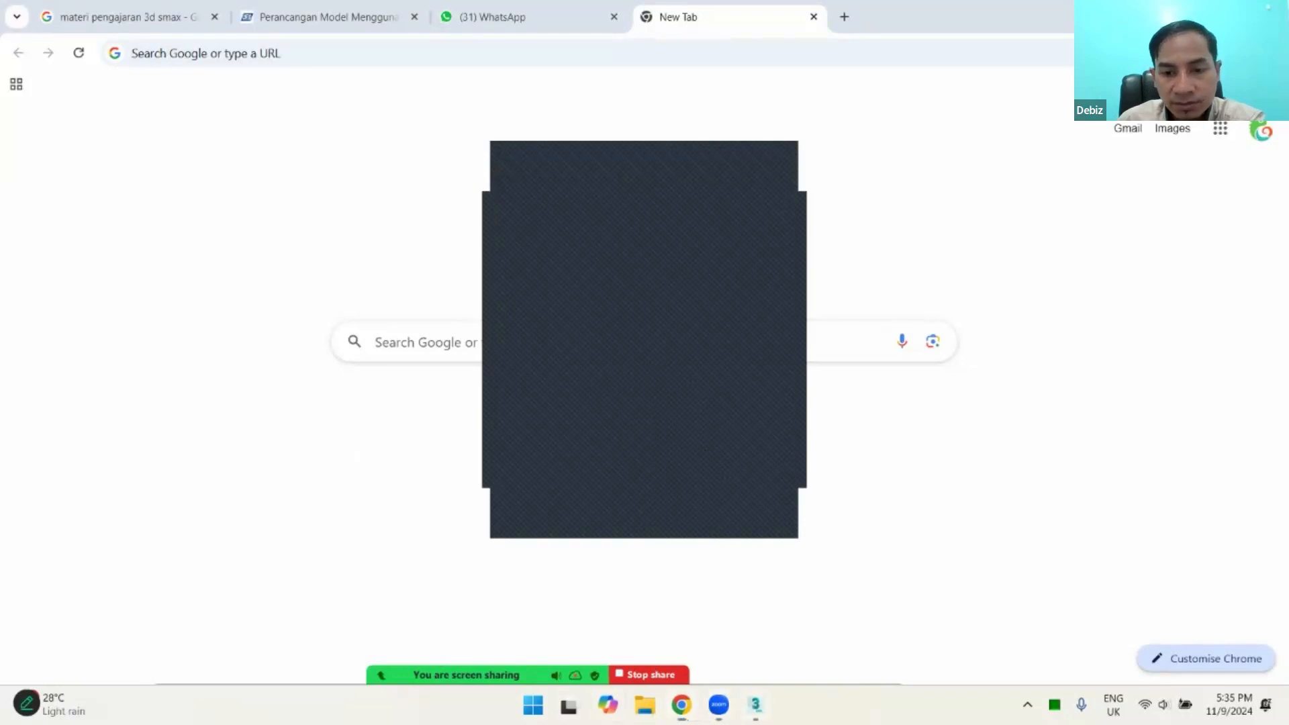
{"action": "left_click", "coordinate": [756, 705]}
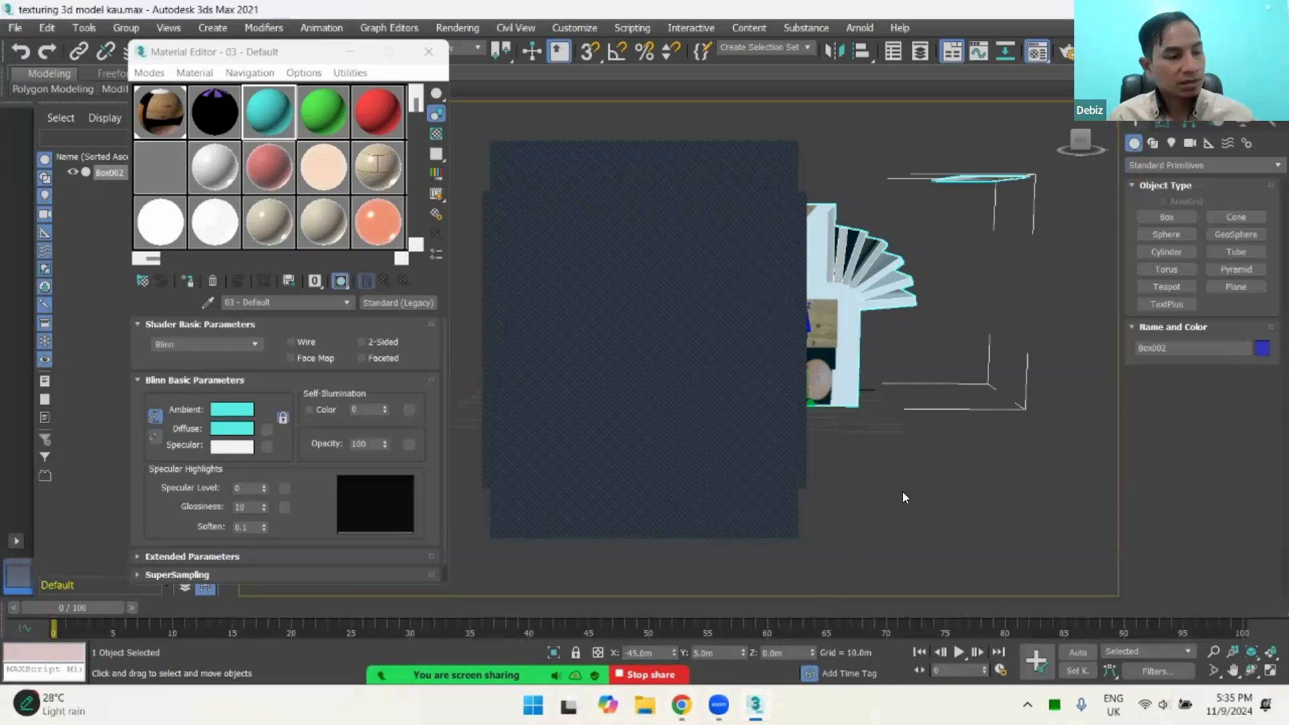
{"action": "left_click", "coordinate": [1009, 353]}
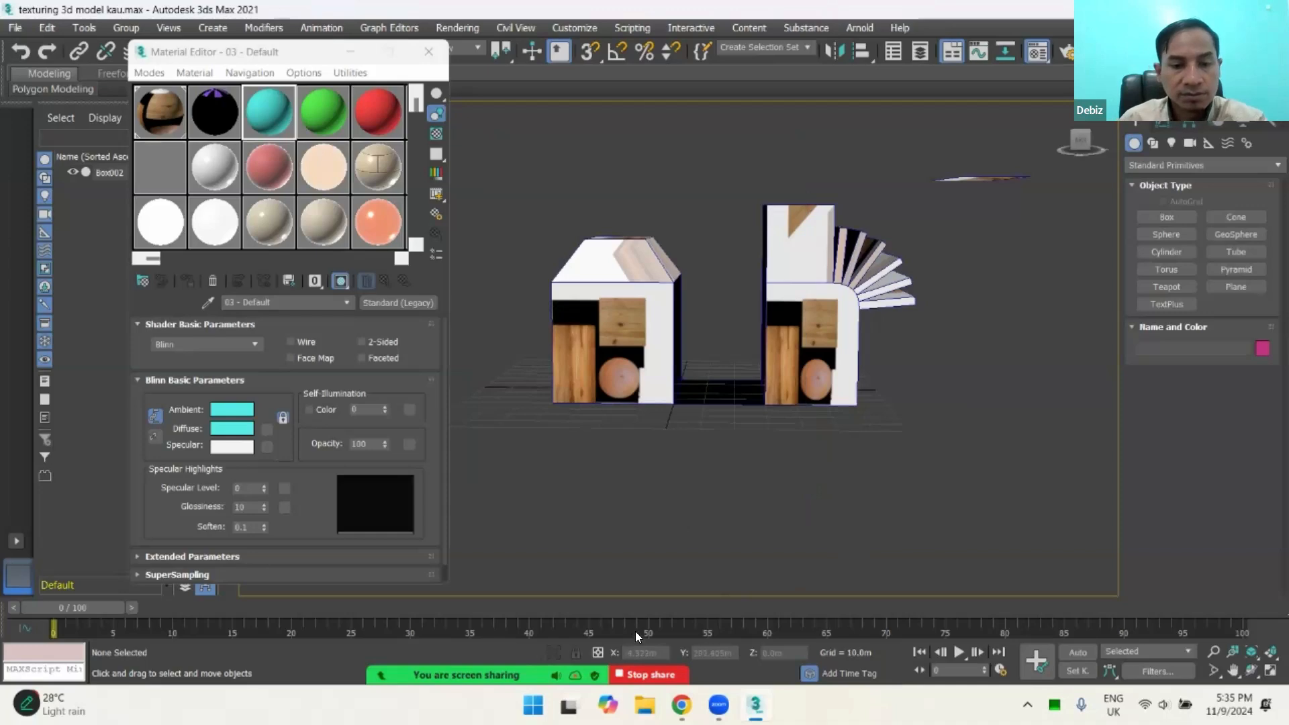
{"action": "left_click", "coordinate": [681, 702]}
{"action": "left_click", "coordinate": [681, 701]}
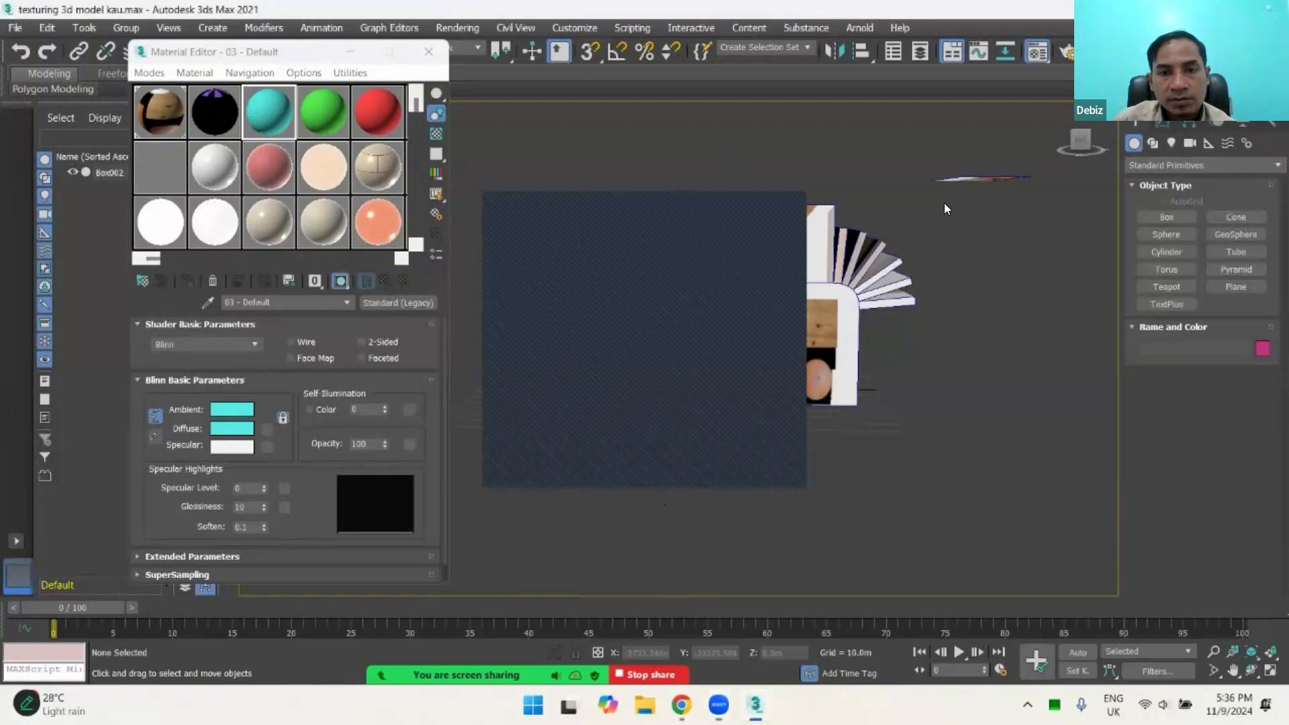
{"action": "left_click", "coordinate": [533, 433]}
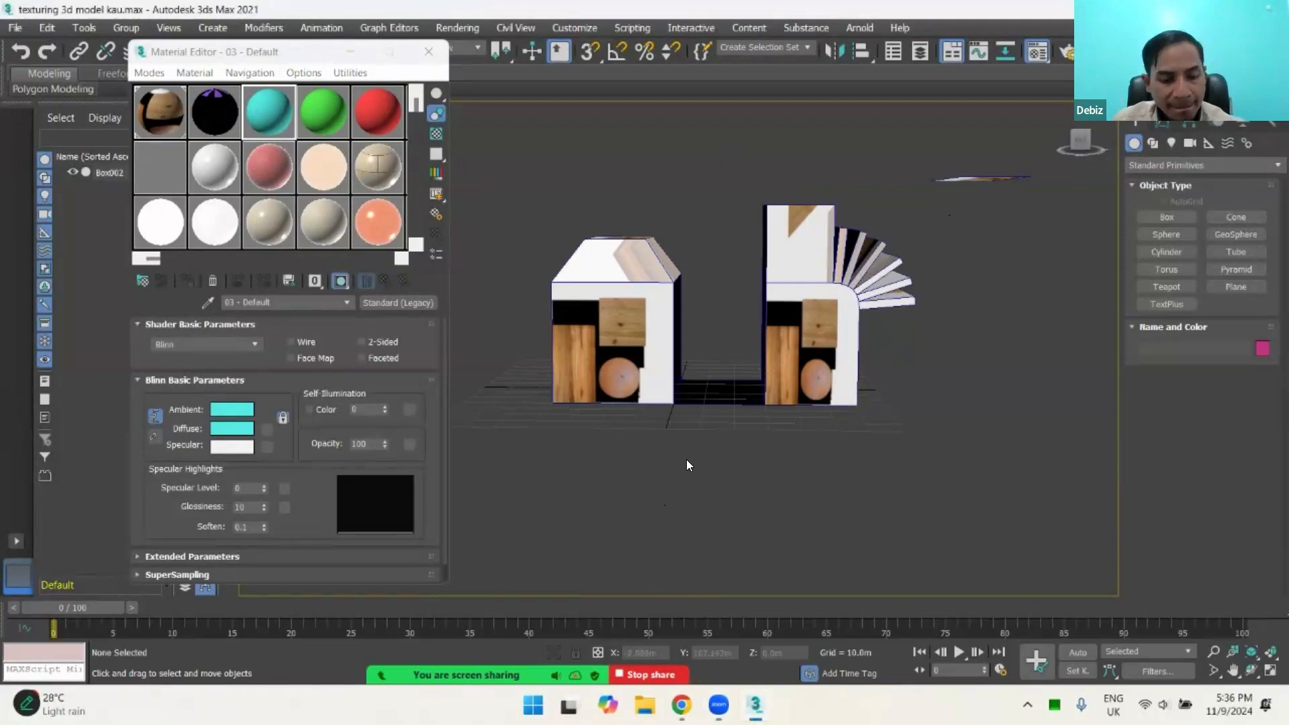
Step: Assign the cyan 03 - Default material to the whole Box002 model and close the Material Editor
{"action": "middle_click_drag", "start_coordinate": [696, 438], "coordinate": [655, 587], "text": "alt"}
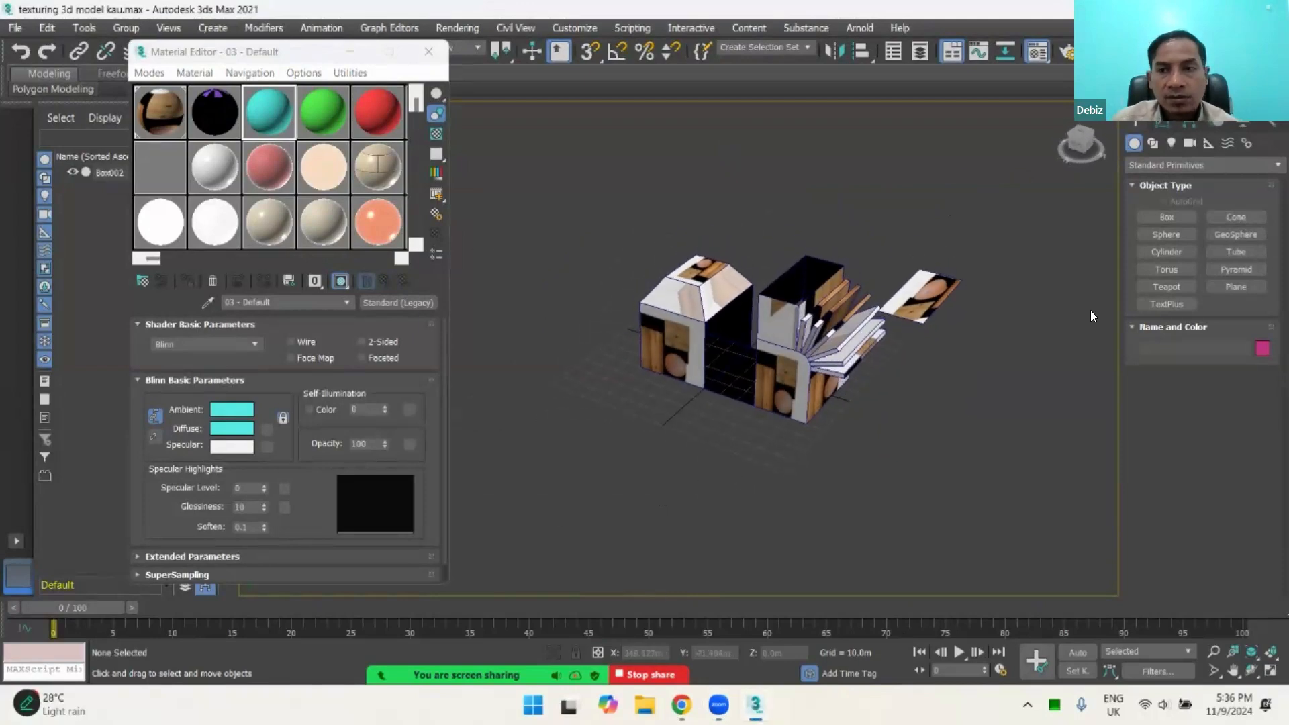
{"action": "left_click", "coordinate": [834, 306]}
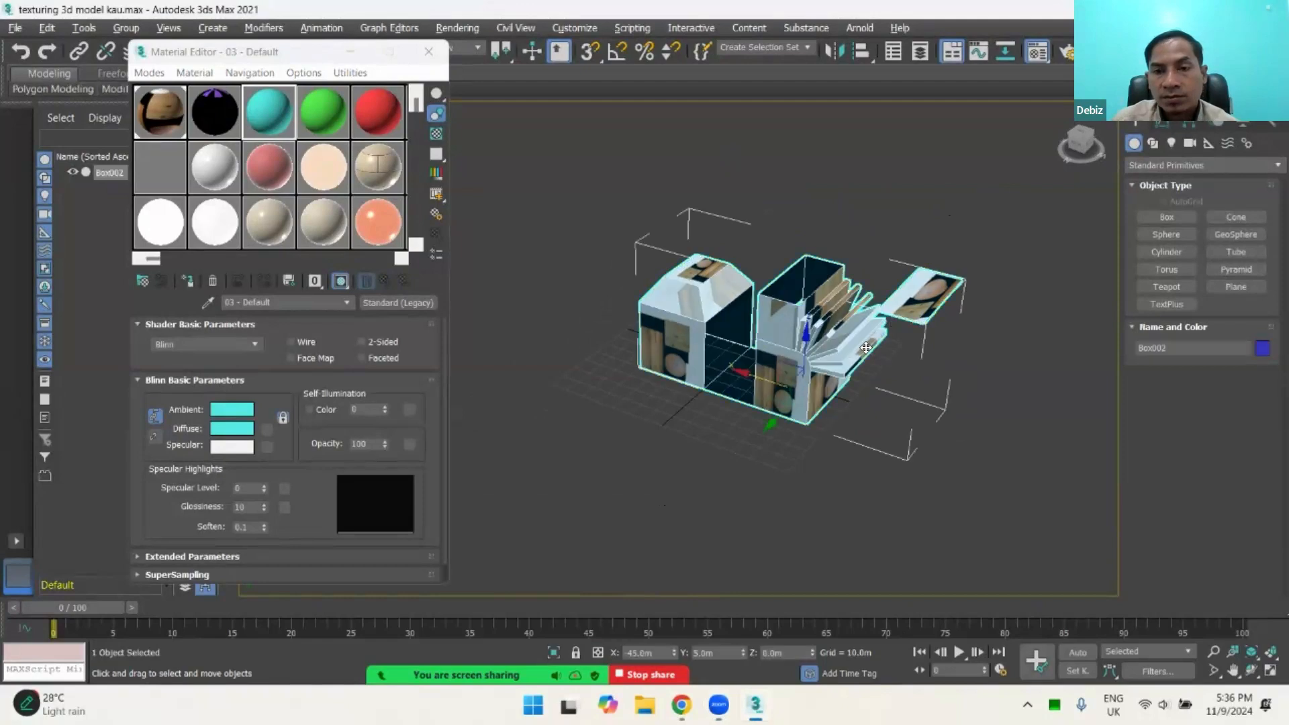
{"action": "key", "text": "f"}
{"action": "middle_click_drag", "start_coordinate": [857, 368], "coordinate": [829, 403], "text": "alt"}
{"action": "left_click", "coordinate": [959, 310]}
{"action": "left_click", "coordinate": [869, 331]}
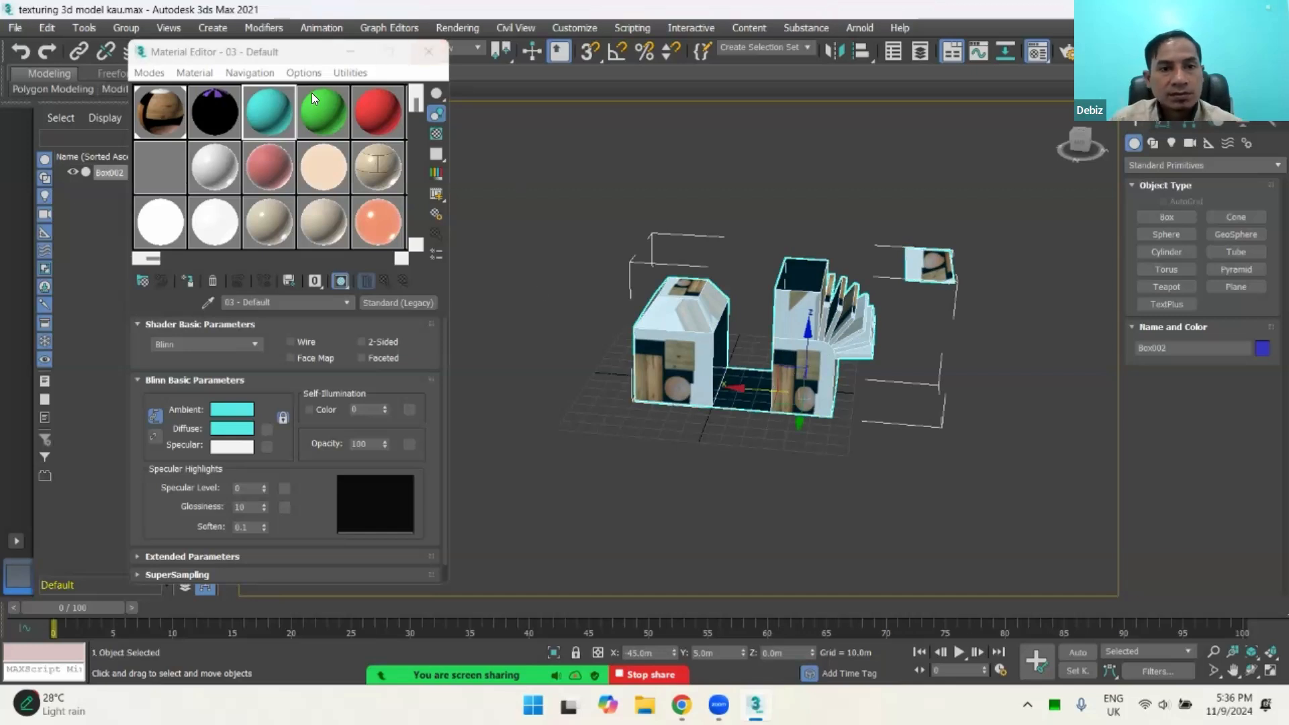
{"action": "left_click", "coordinate": [188, 281]}
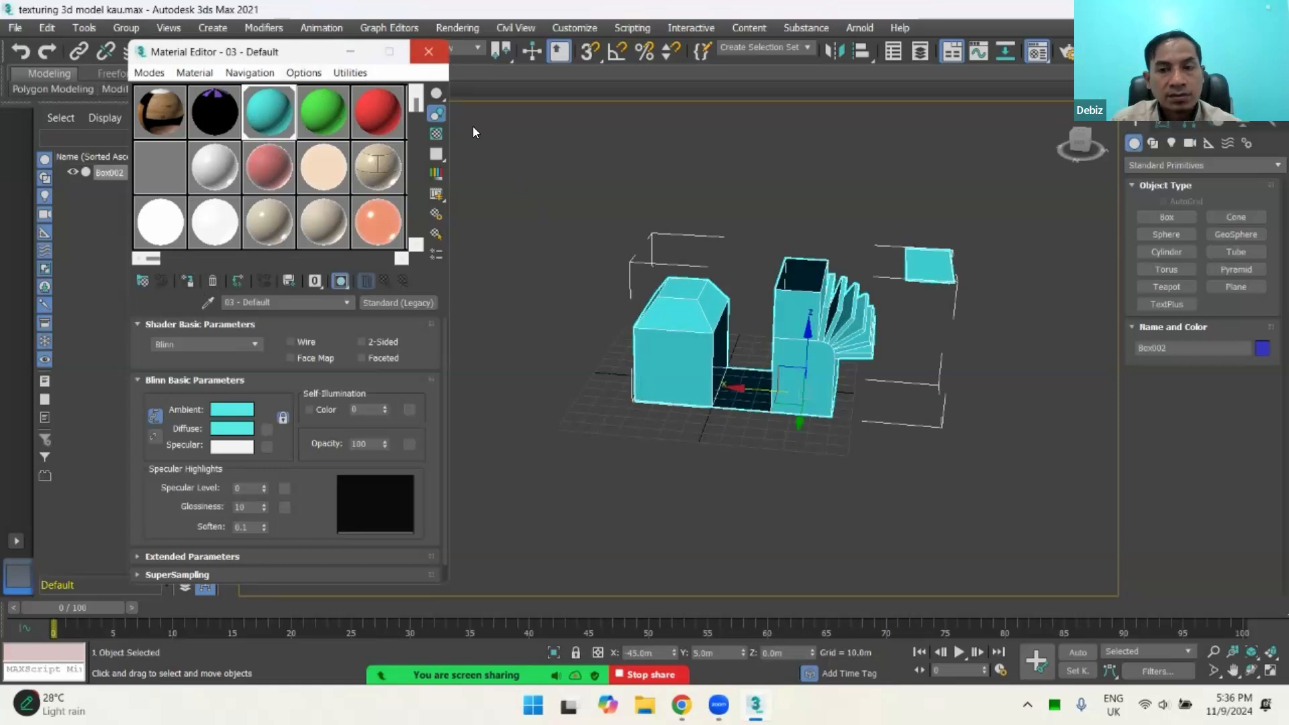
{"action": "left_click", "coordinate": [429, 51]}
Step: Inspect the cyan model from several angles and distances
{"action": "middle_click_drag", "start_coordinate": [849, 394], "coordinate": [665, 446], "text": "alt"}
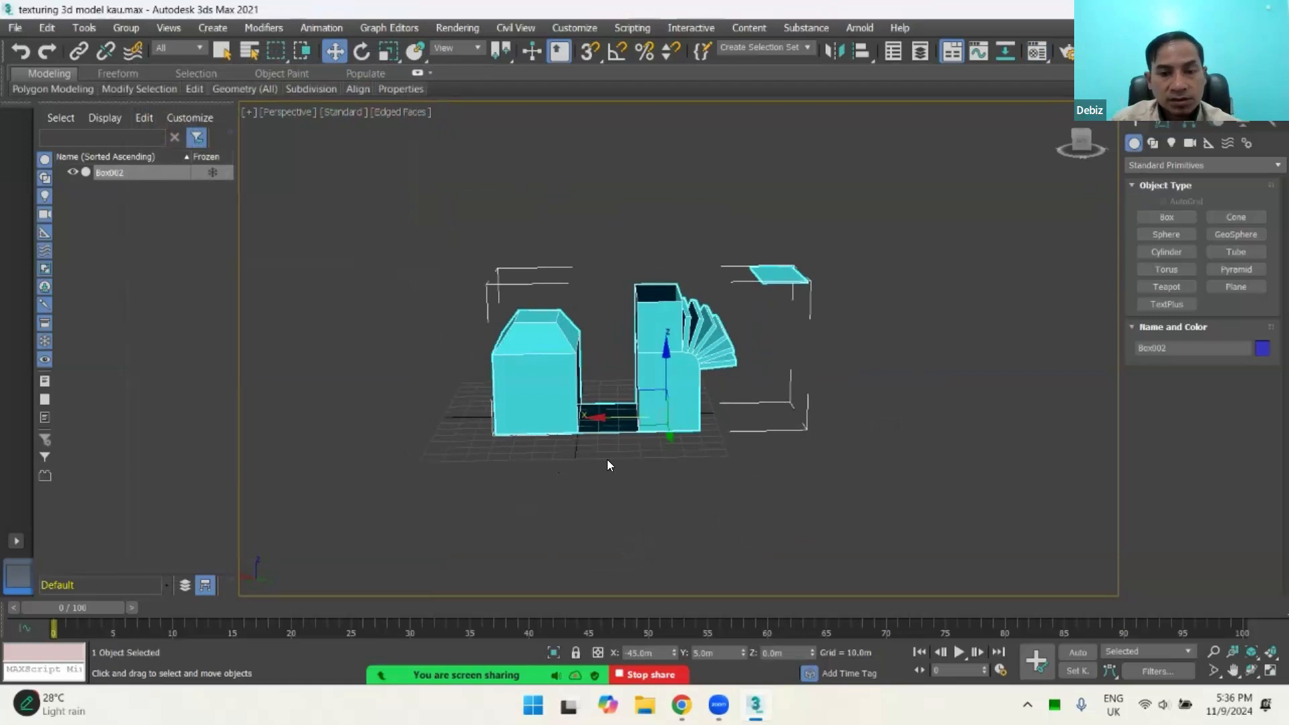
{"action": "scroll", "coordinate": [607, 461], "scroll_direction": "up", "scroll_amount": 5}
{"action": "middle_click_drag", "start_coordinate": [651, 432], "coordinate": [738, 399], "text": "alt"}
{"action": "scroll", "coordinate": [670, 449], "scroll_direction": "down", "scroll_amount": 5}
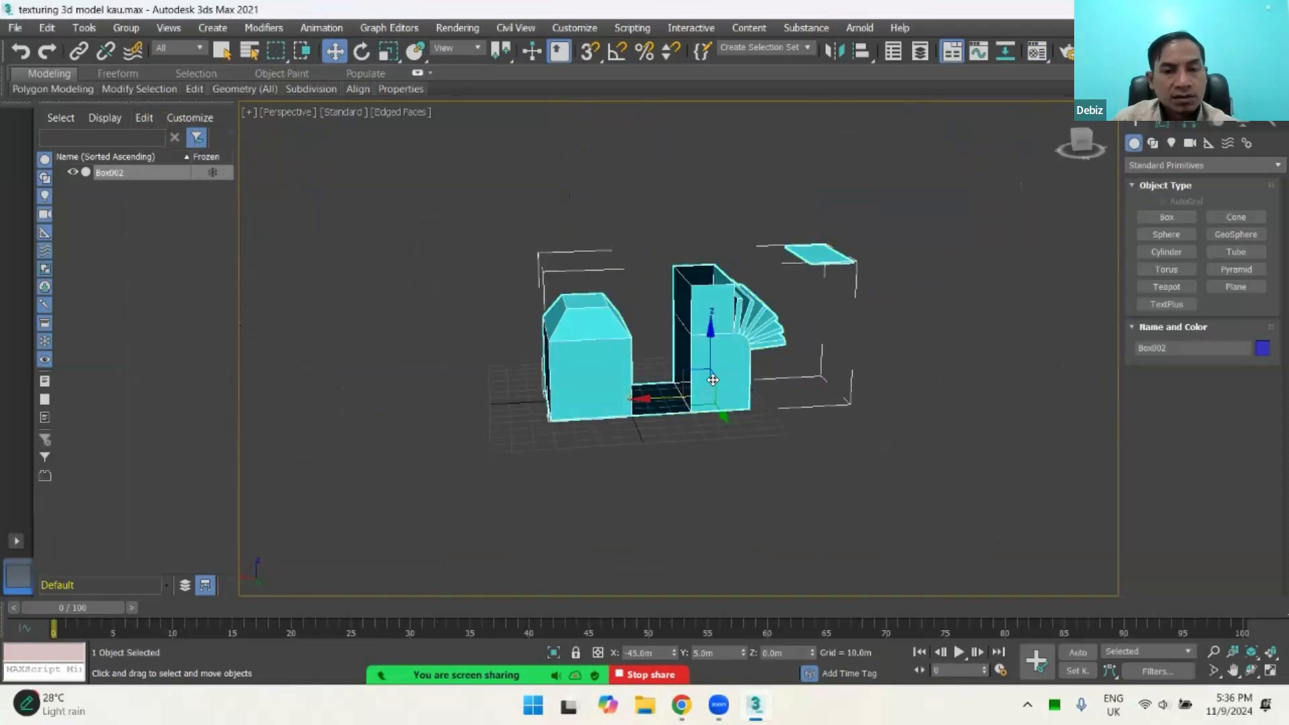
{"action": "scroll", "coordinate": [713, 380], "scroll_direction": "up", "scroll_amount": 2}
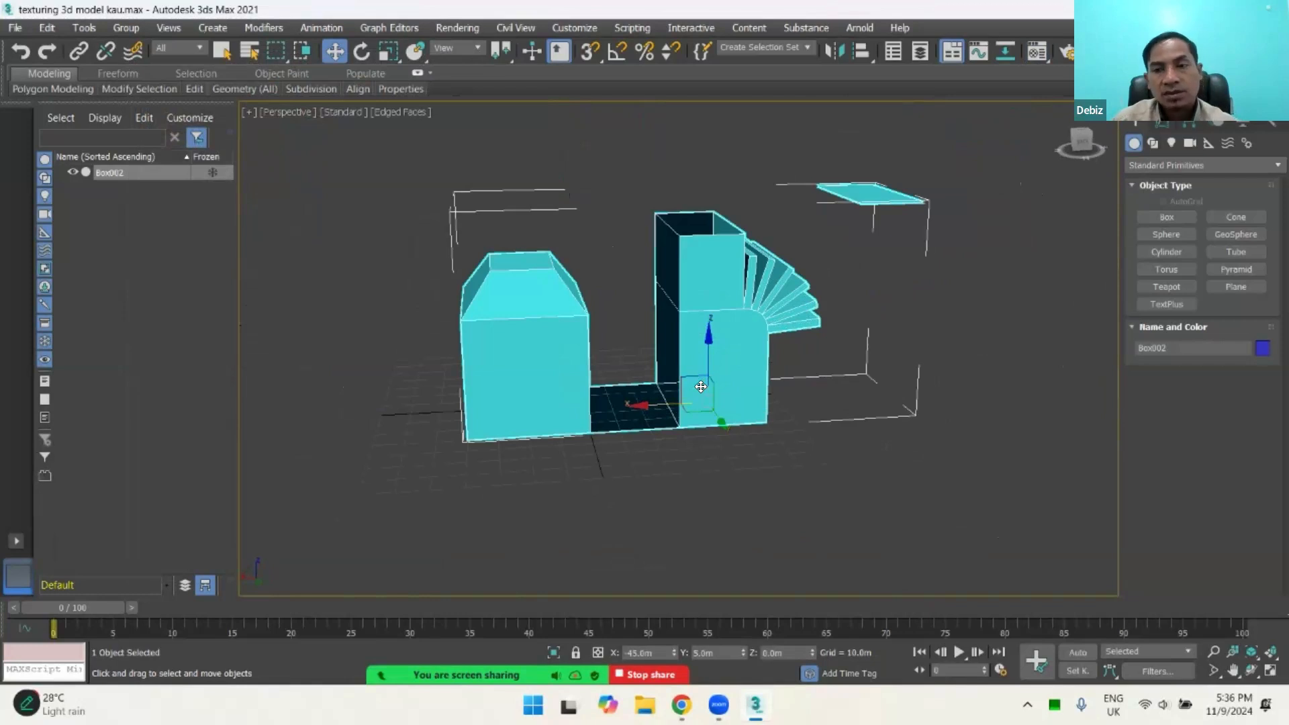
{"action": "scroll", "coordinate": [1008, 303], "scroll_direction": "up", "scroll_amount": 2}
{"action": "scroll", "coordinate": [893, 306], "scroll_direction": "down", "scroll_amount": 3}
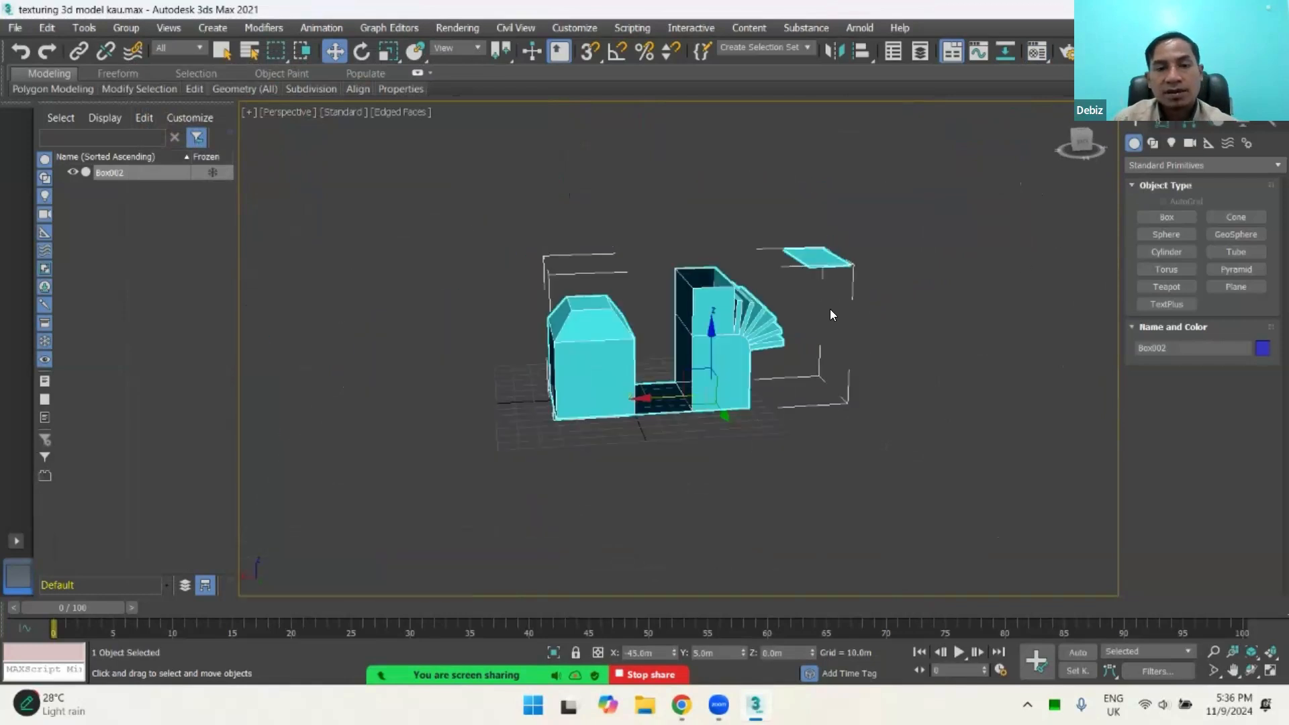
Step: Review the object types available for creating shapes, lights, cameras, helpers, space warps and systems, including Dummy, Vortex and Biped
{"action": "left_click", "coordinate": [1149, 143]}
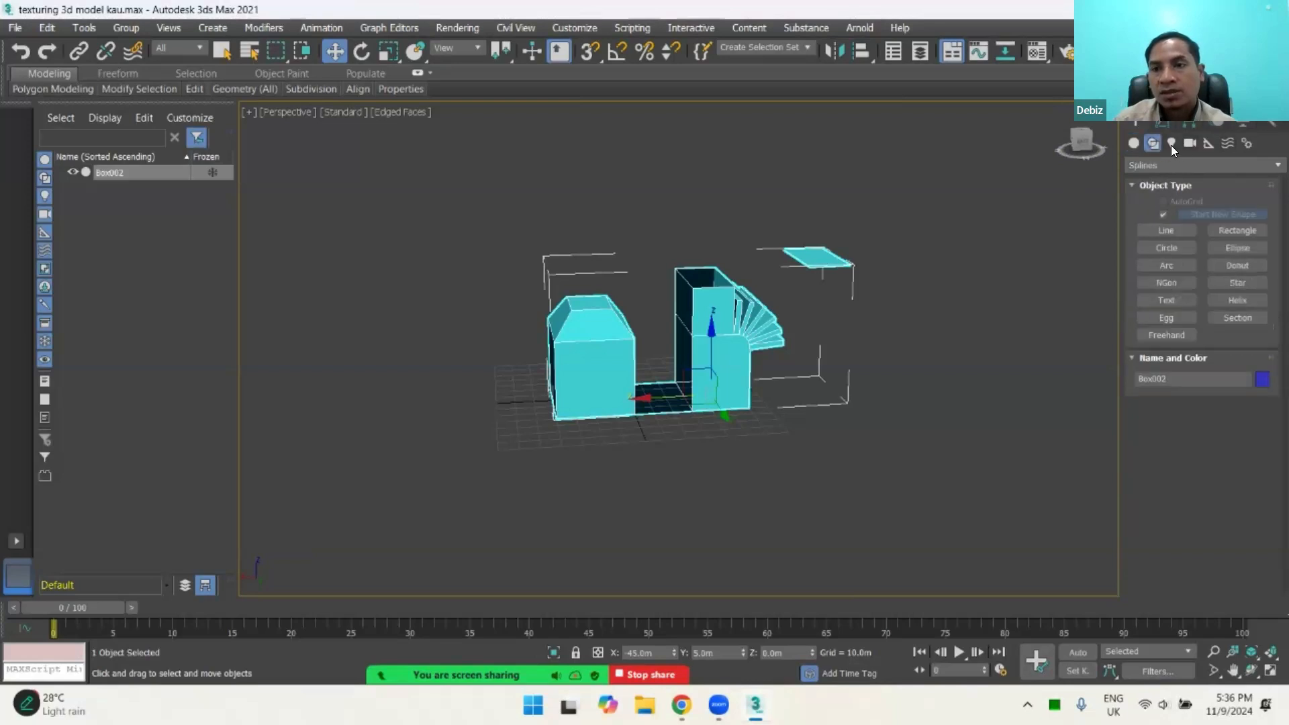
{"action": "left_click", "coordinate": [1171, 143]}
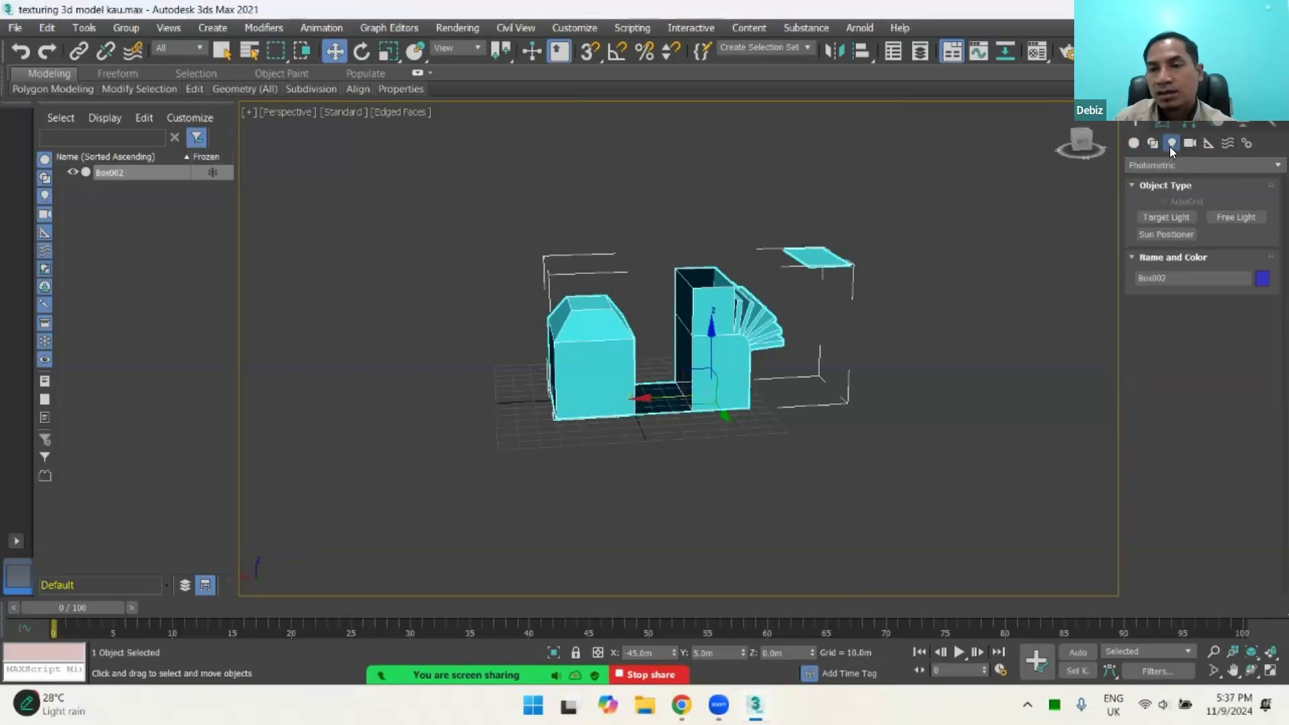
{"action": "left_click", "coordinate": [1193, 143]}
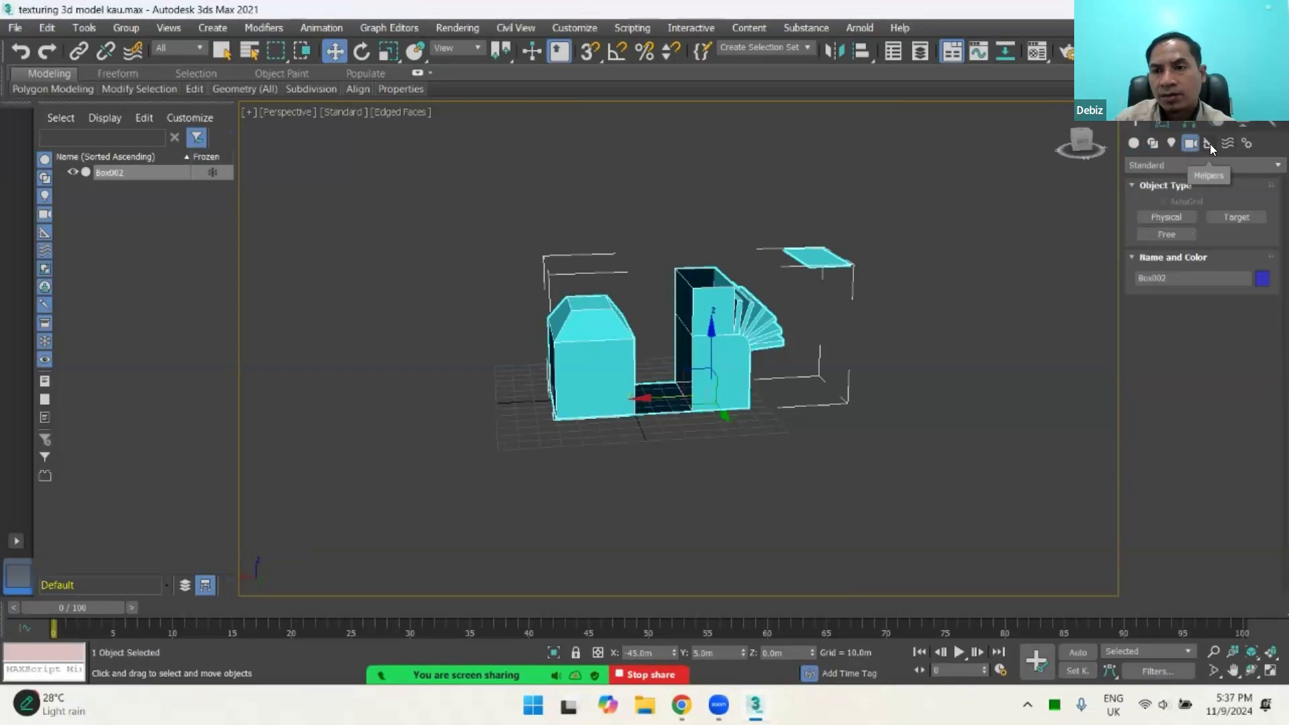
{"action": "left_click", "coordinate": [1209, 144]}
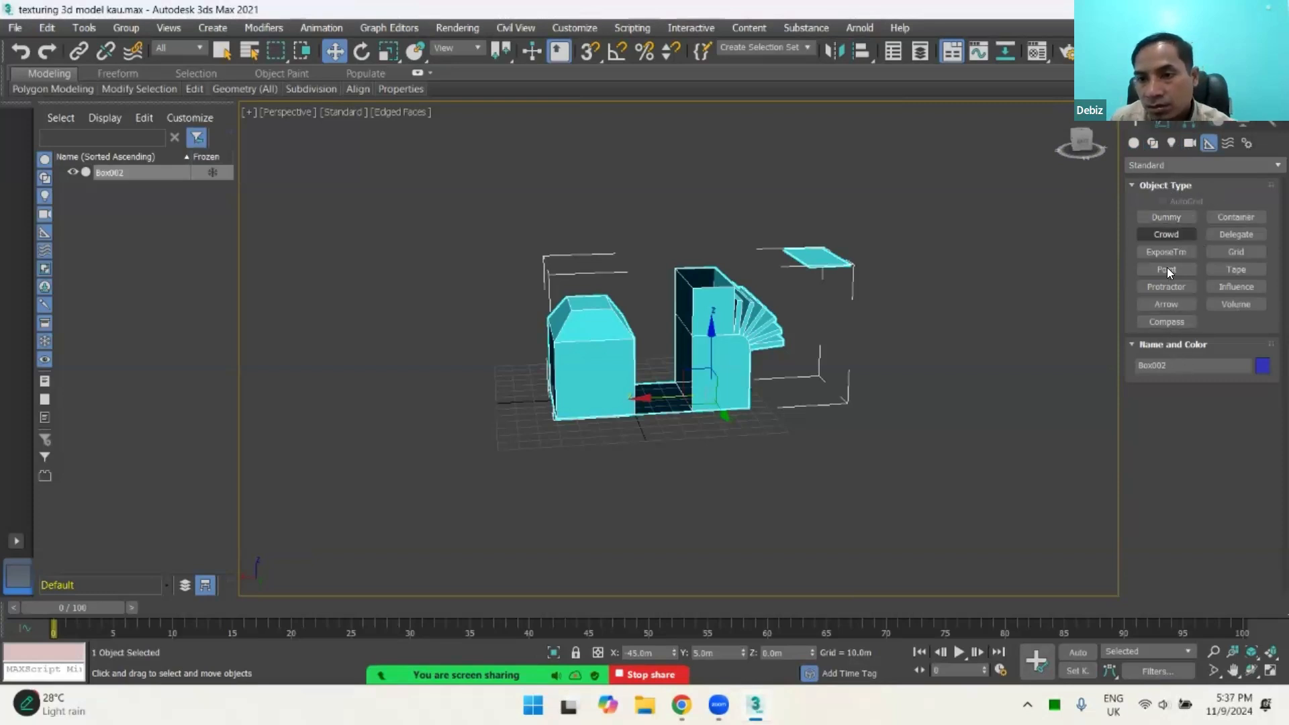
{"action": "left_click", "coordinate": [1168, 217]}
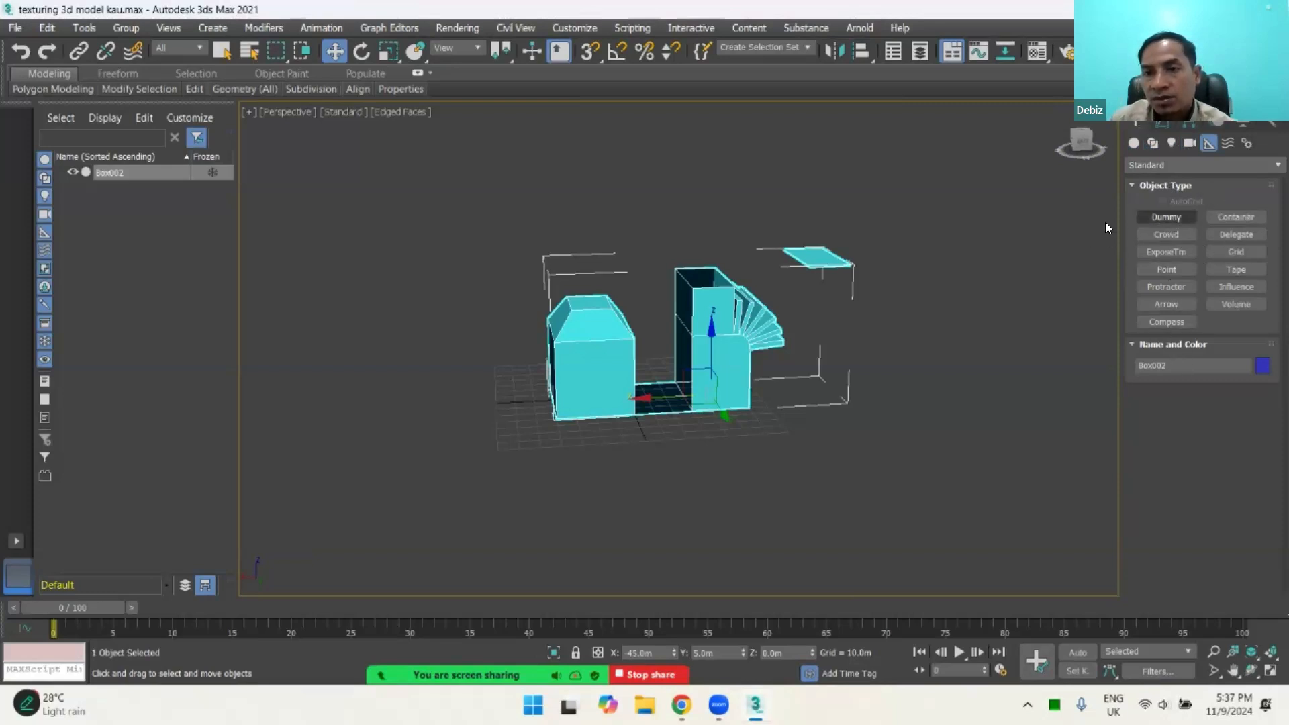
{"action": "left_click", "coordinate": [980, 251]}
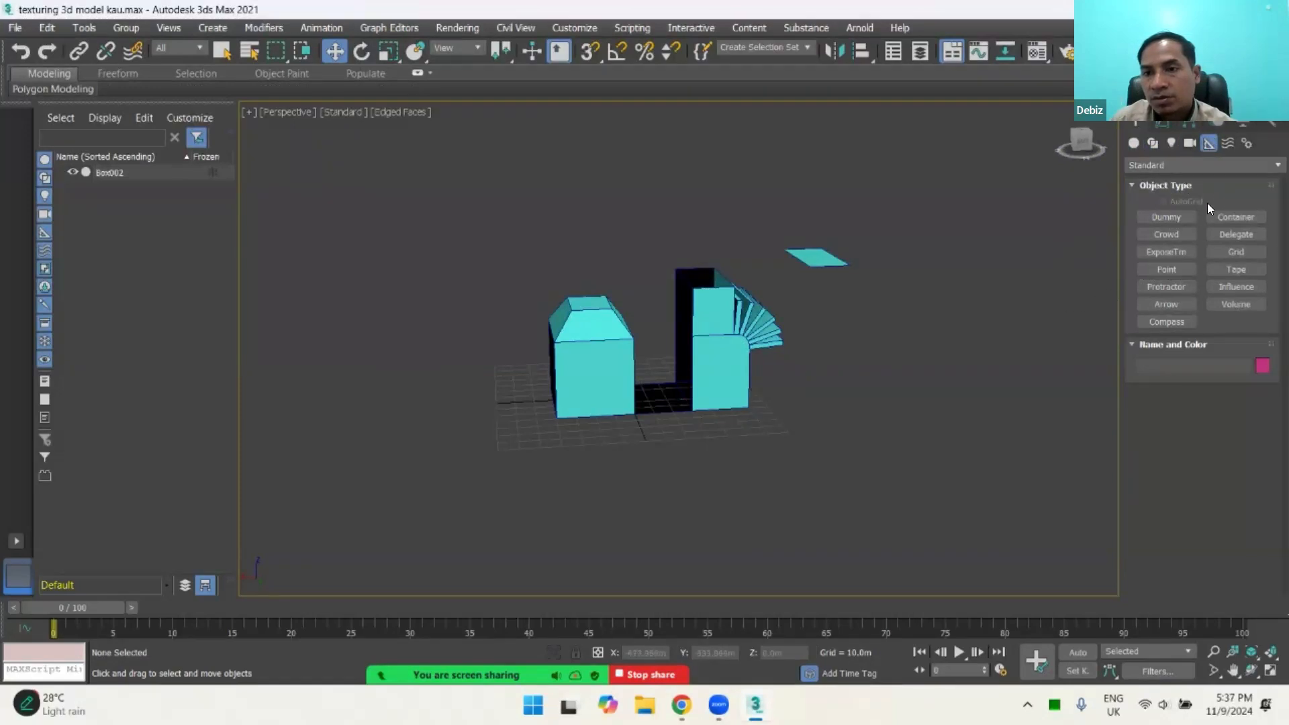
{"action": "left_click", "coordinate": [1229, 142]}
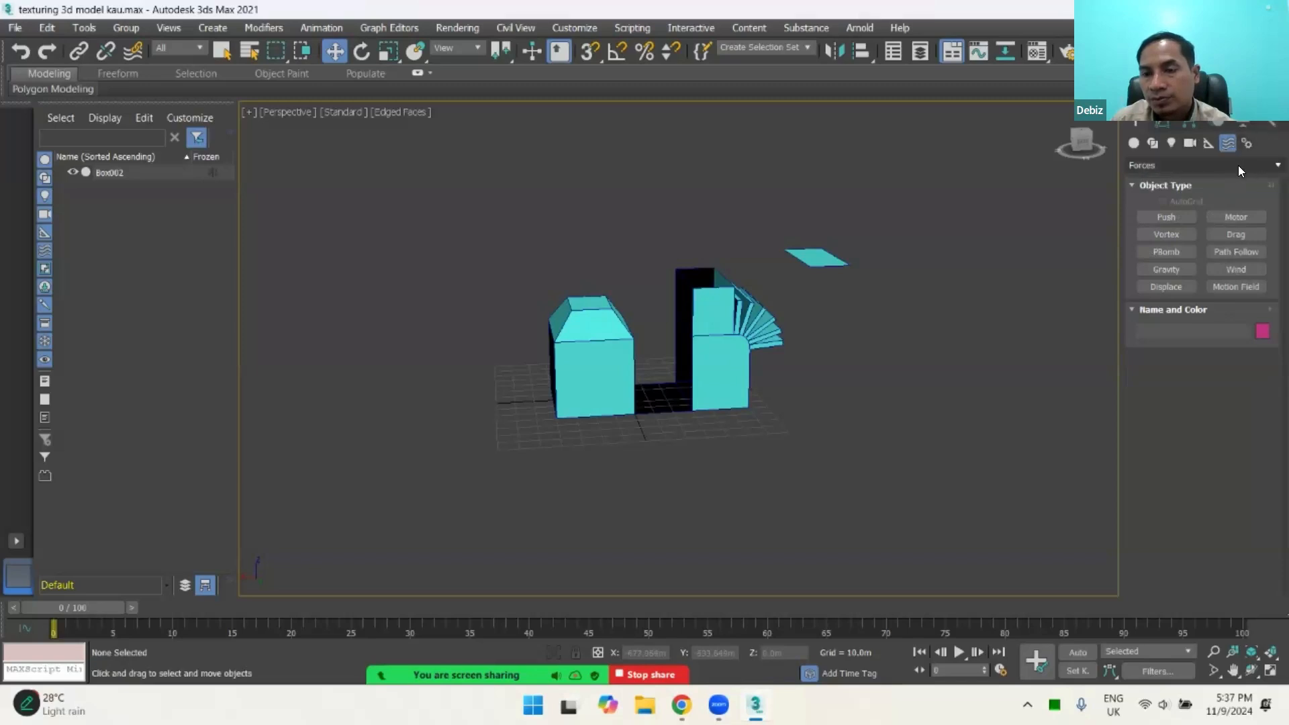
{"action": "left_click", "coordinate": [1166, 234]}
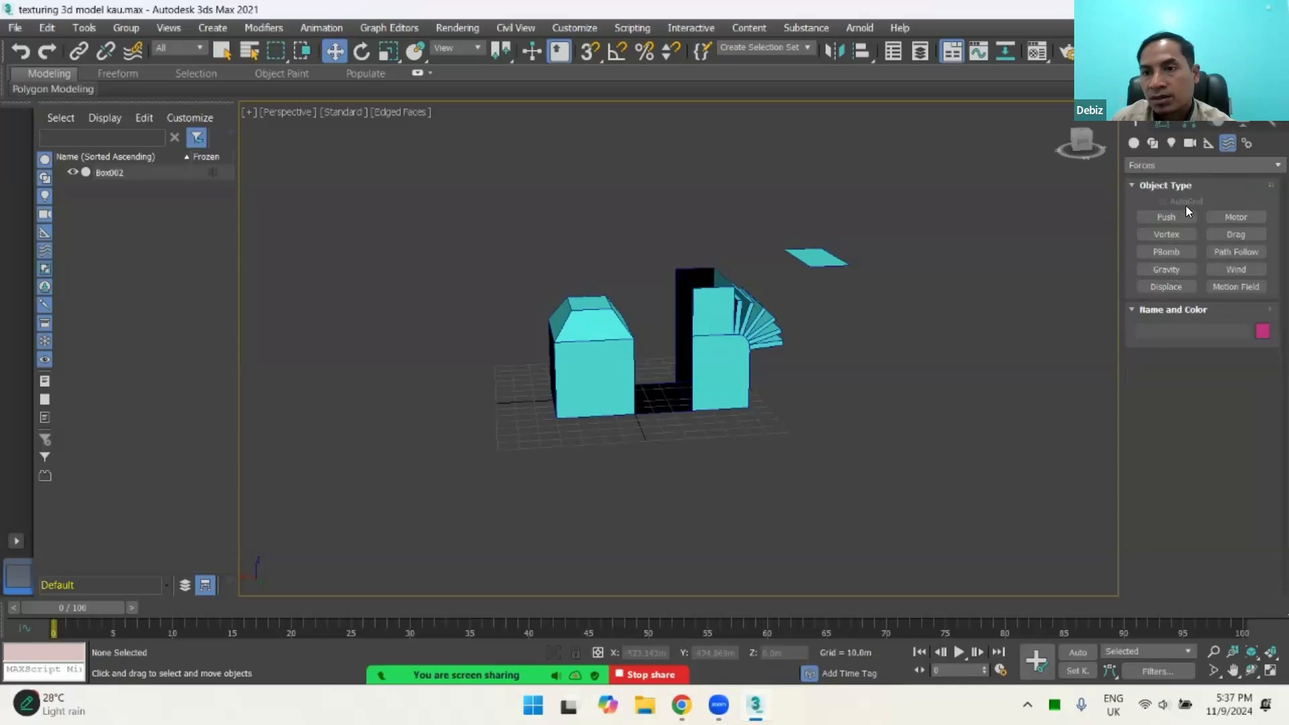
{"action": "left_click", "coordinate": [1248, 143]}
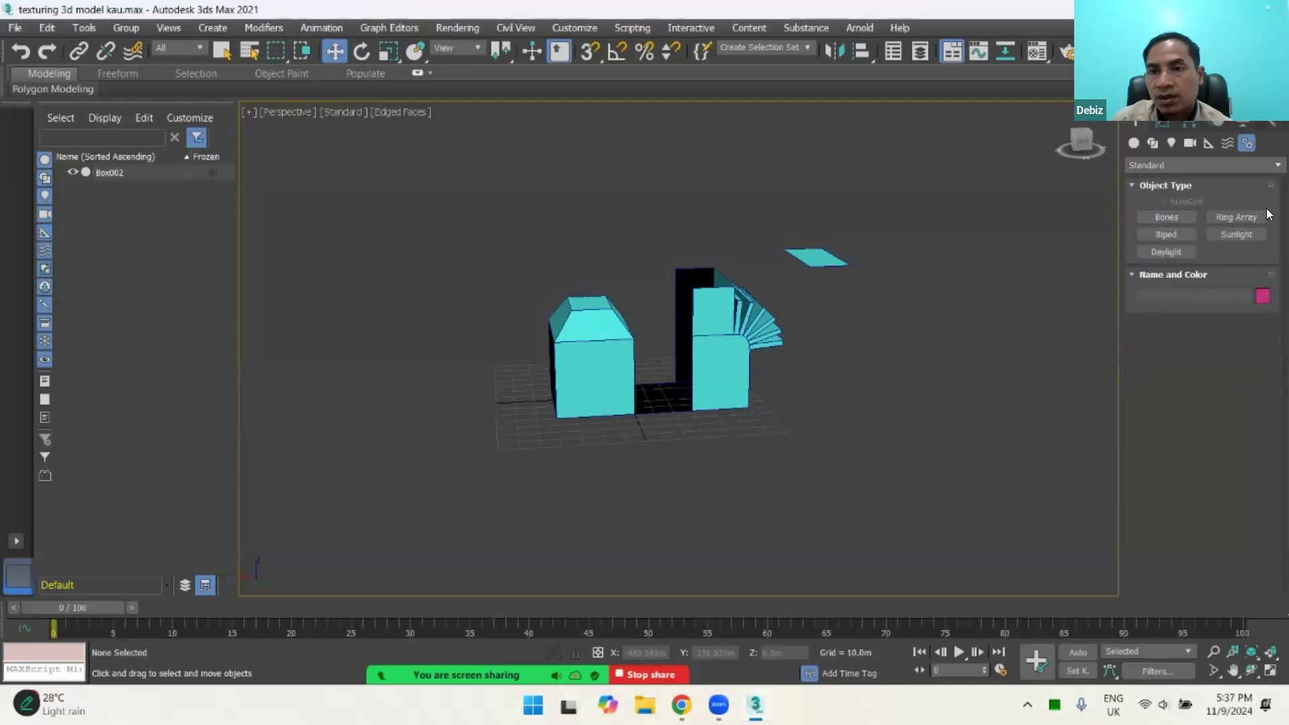
{"action": "left_click", "coordinate": [1168, 235]}
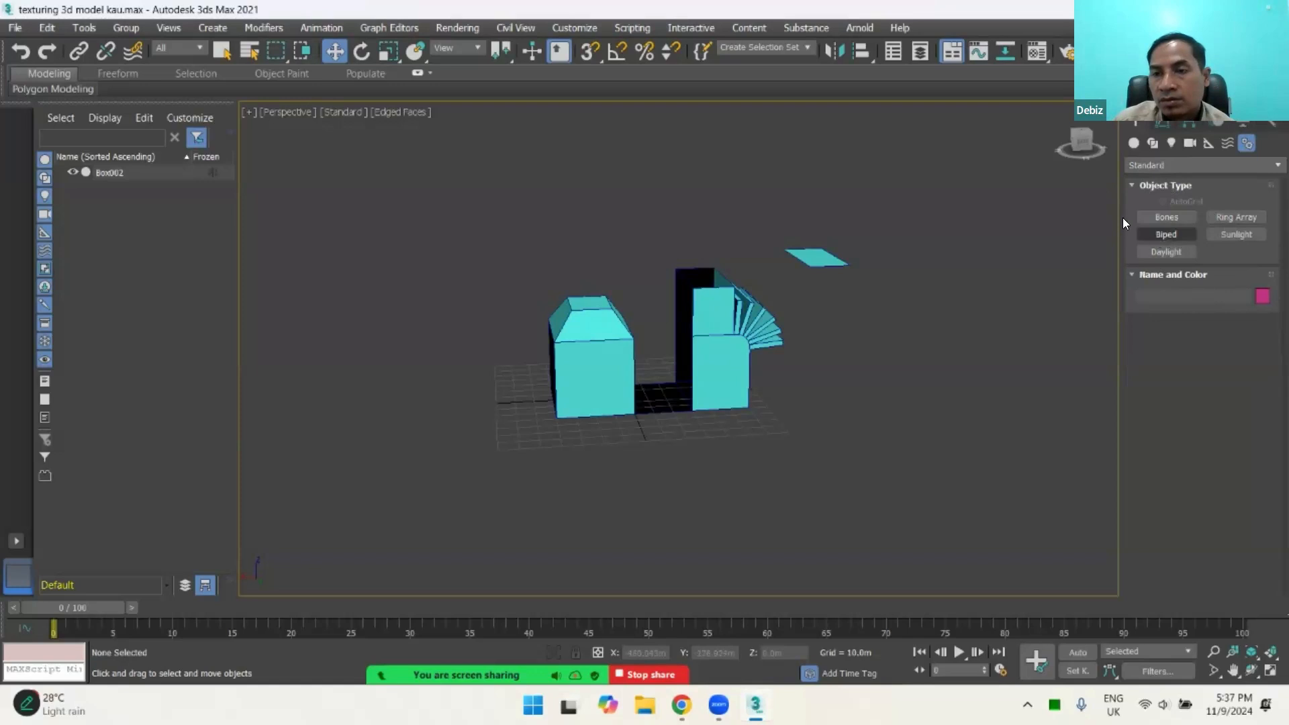
Step: Review the Forces space warps, the Biped and Bones creation options, and the display settings
{"action": "left_click", "coordinate": [1227, 143]}
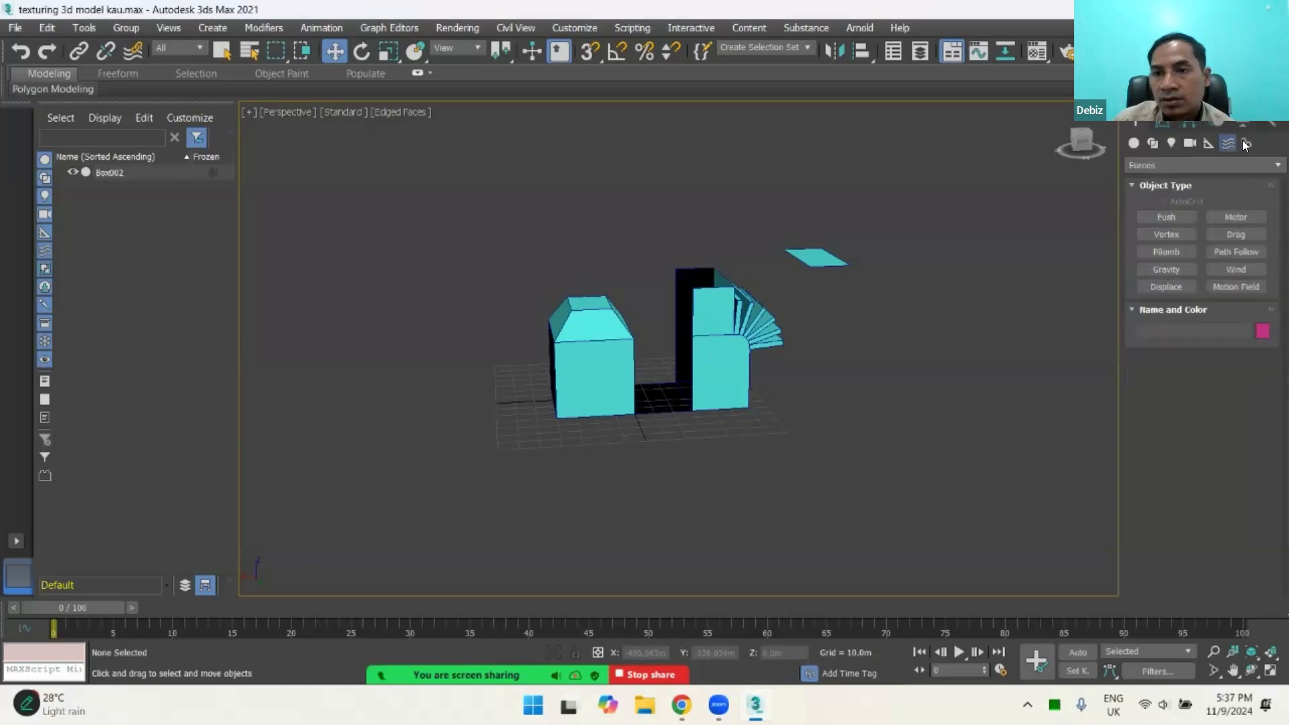
{"action": "left_click", "coordinate": [1245, 142]}
{"action": "left_click", "coordinate": [1168, 234]}
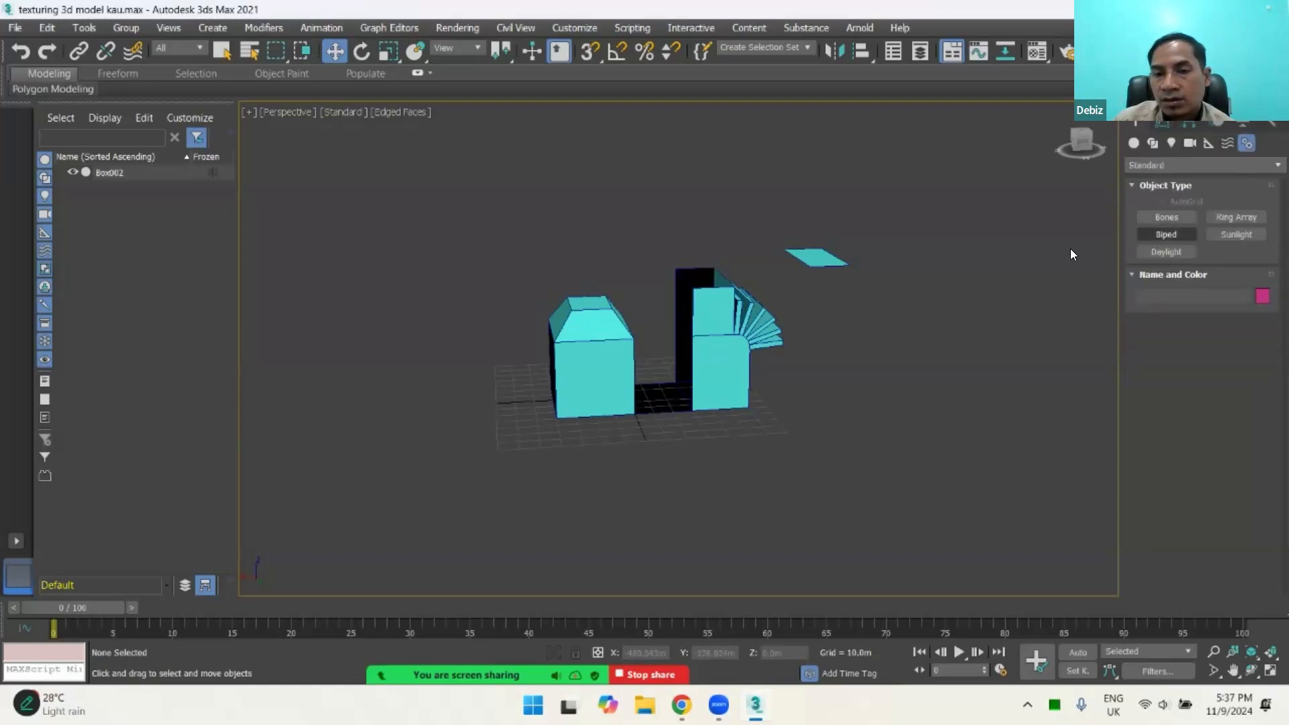
{"action": "left_click", "coordinate": [825, 261]}
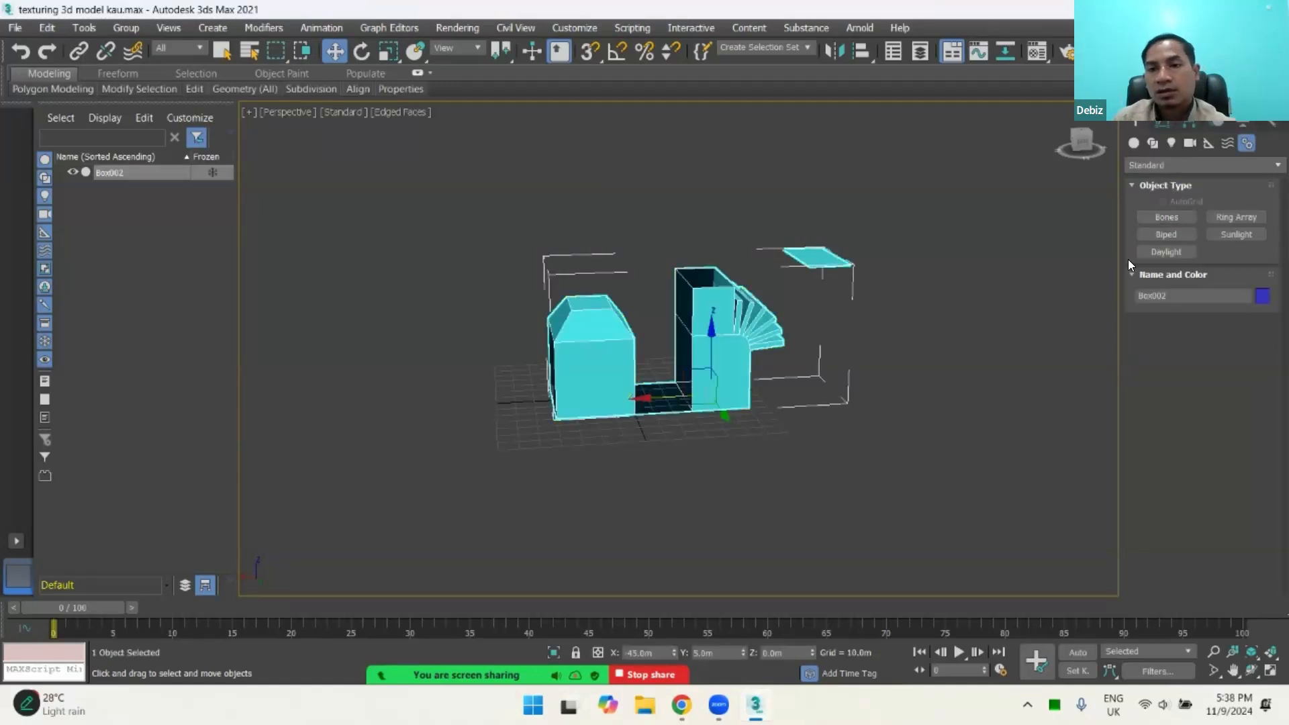
{"action": "left_click", "coordinate": [1169, 235]}
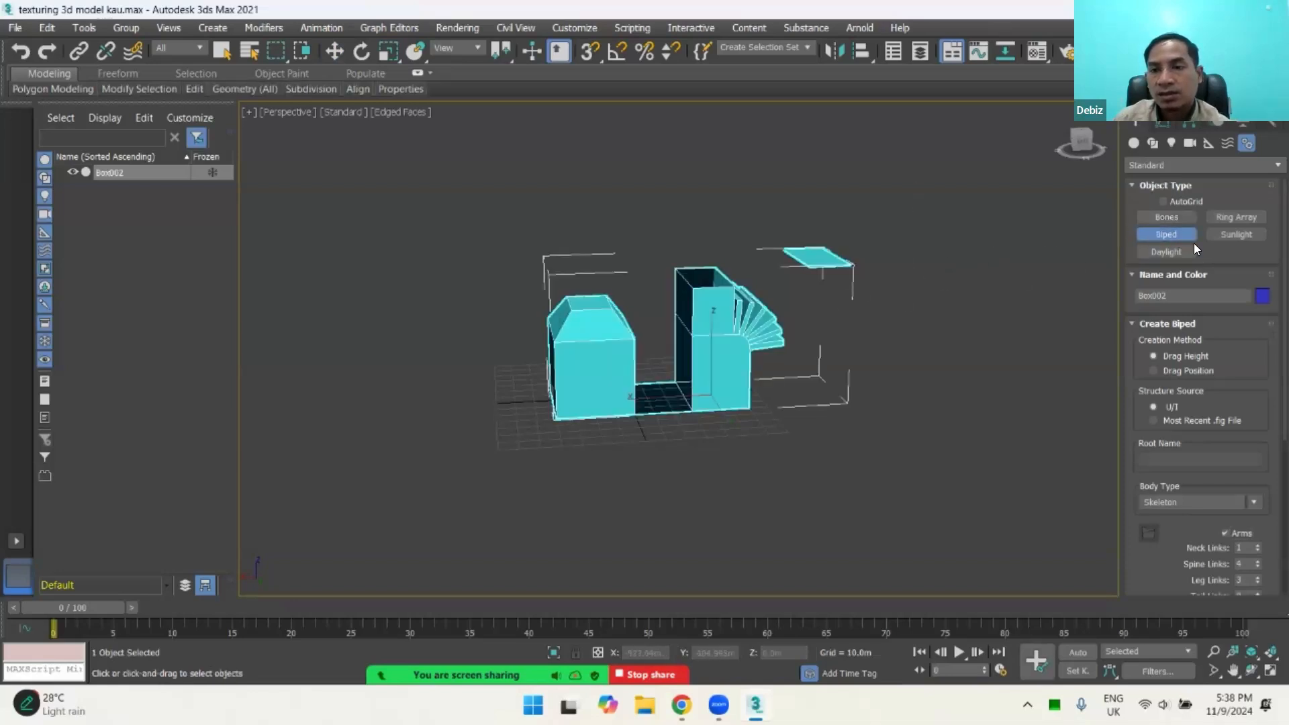
{"action": "left_click", "coordinate": [1167, 217]}
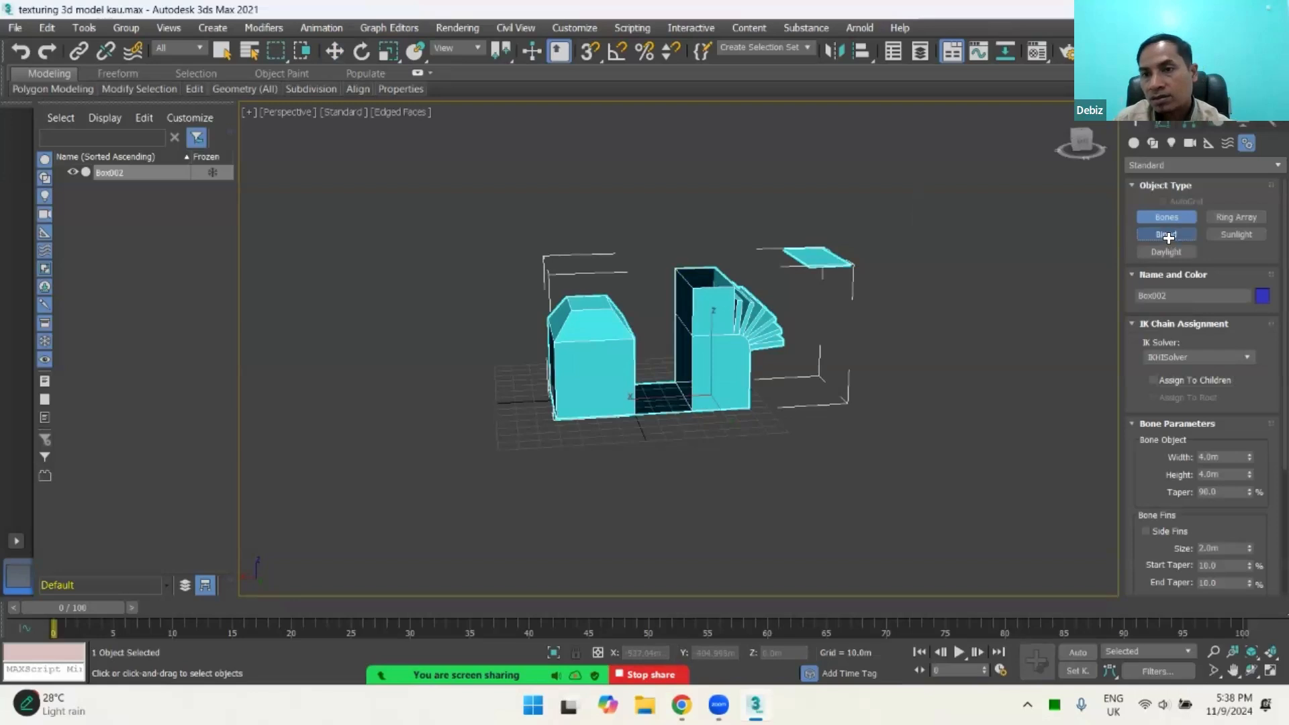
{"action": "left_click", "coordinate": [1167, 237]}
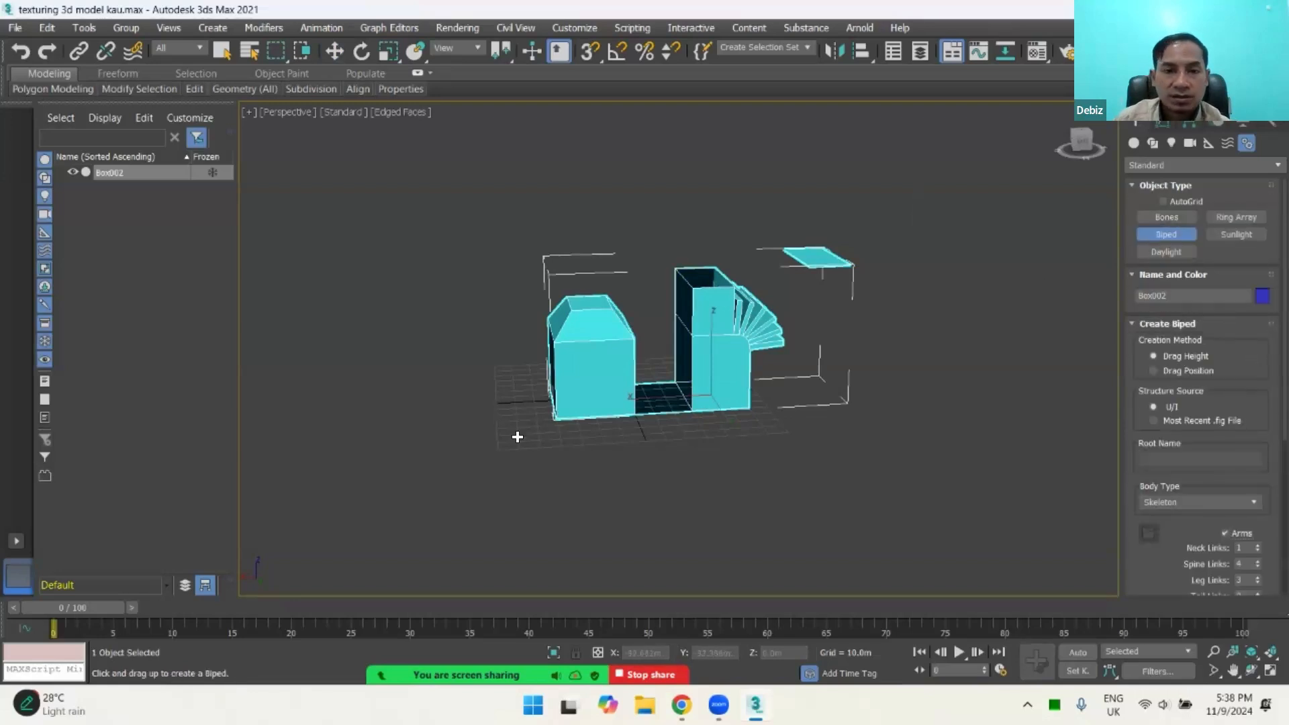
{"action": "left_click", "coordinate": [1243, 123]}
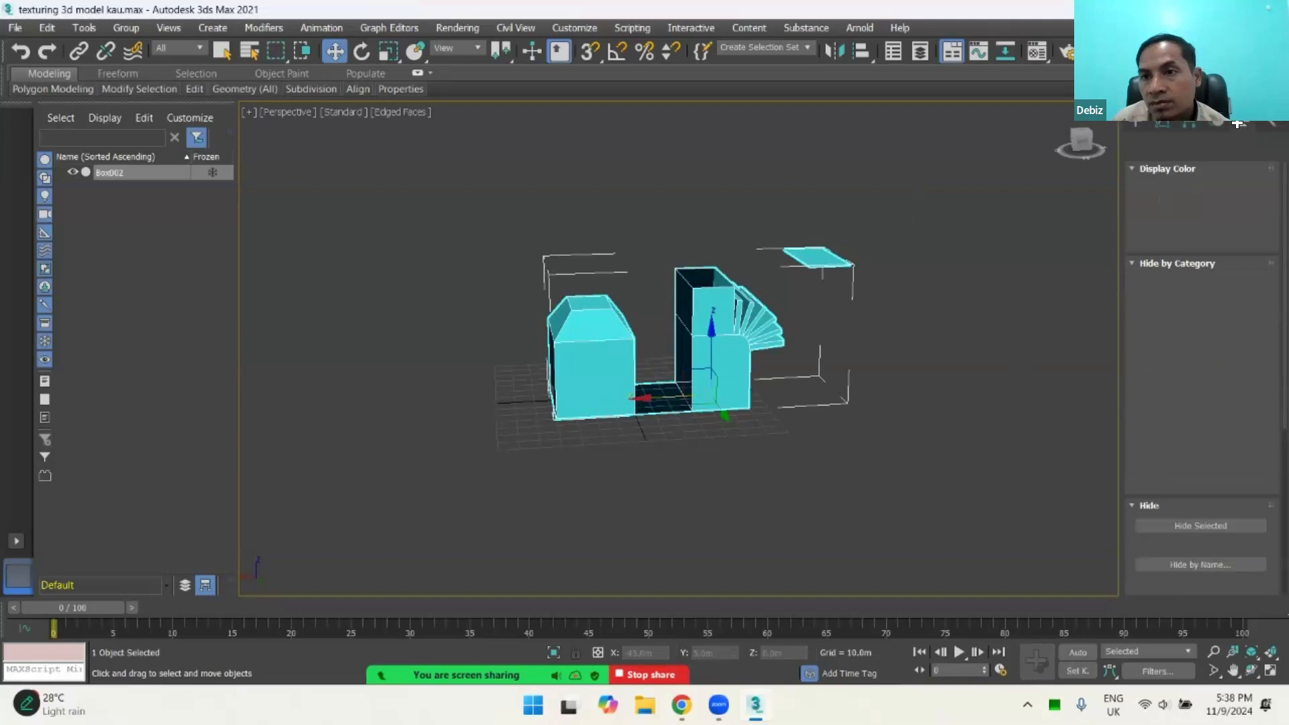
{"action": "left_click", "coordinate": [1136, 122]}
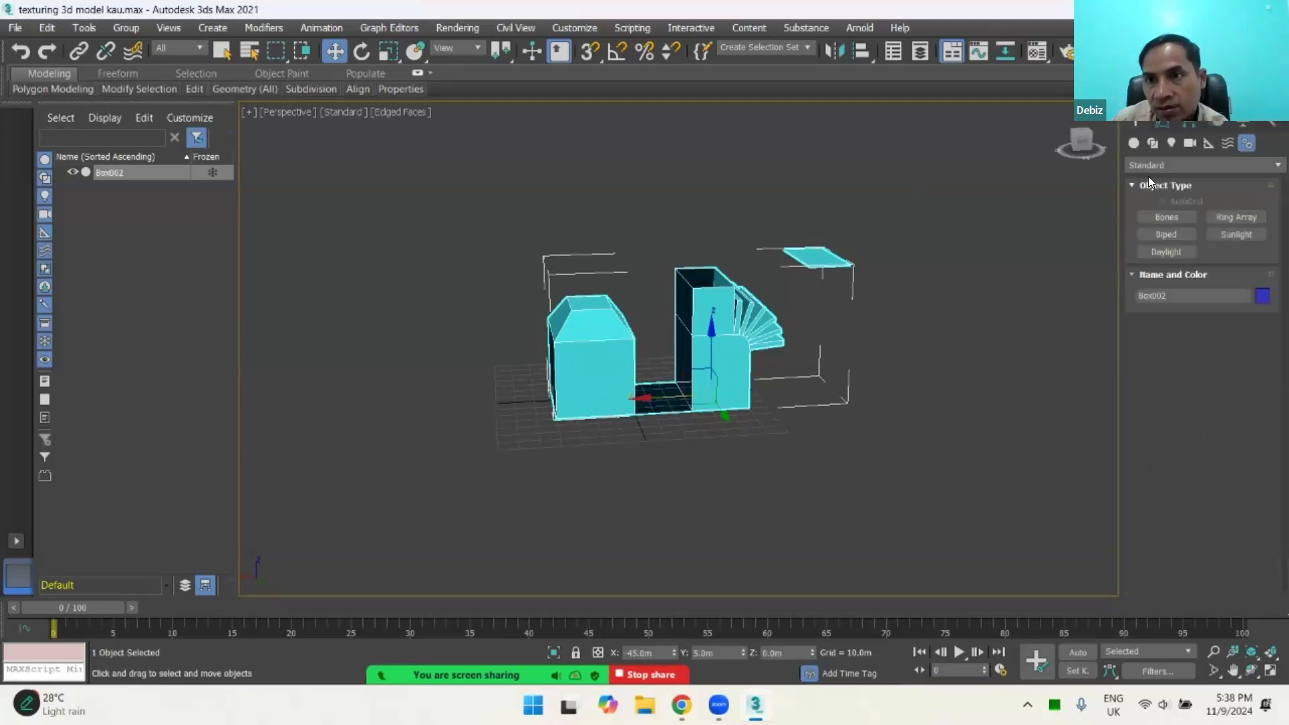
Step: Review the geometry categories from Standard Primitives onward, and examine the Particle Systems object types
{"action": "left_click", "coordinate": [1133, 143]}
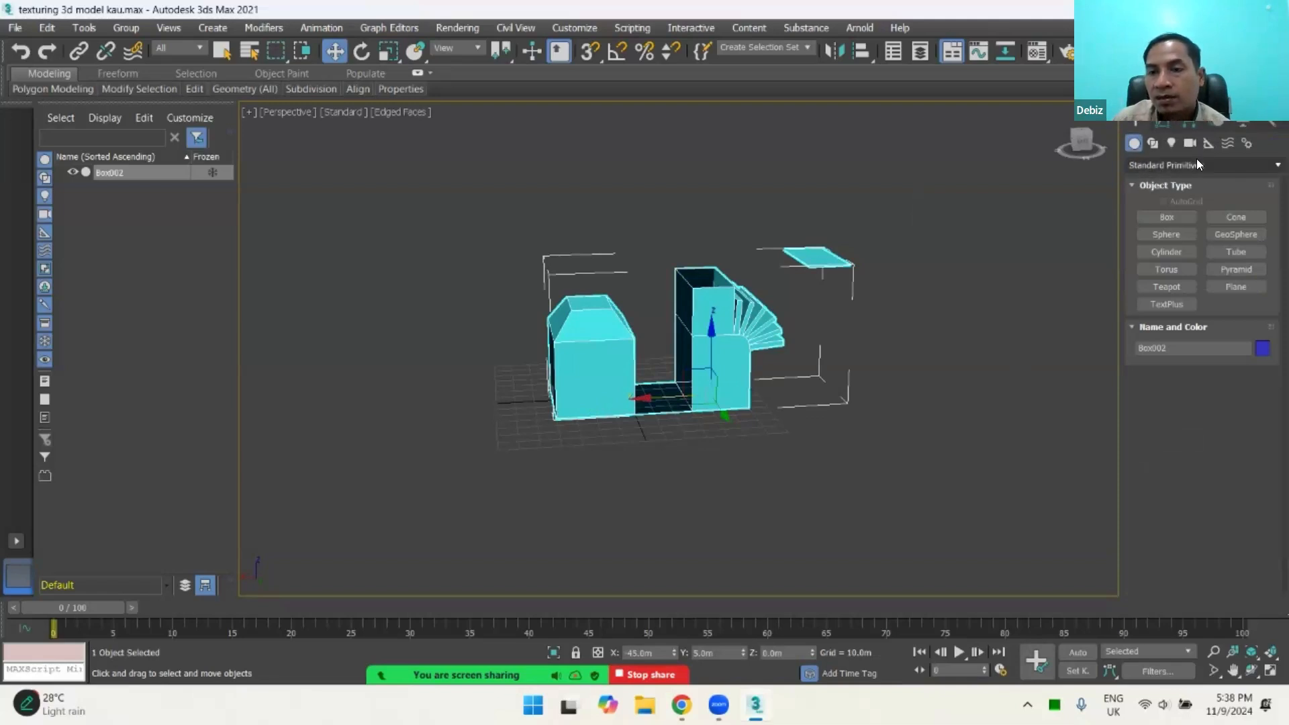
{"action": "left_click", "coordinate": [1231, 166]}
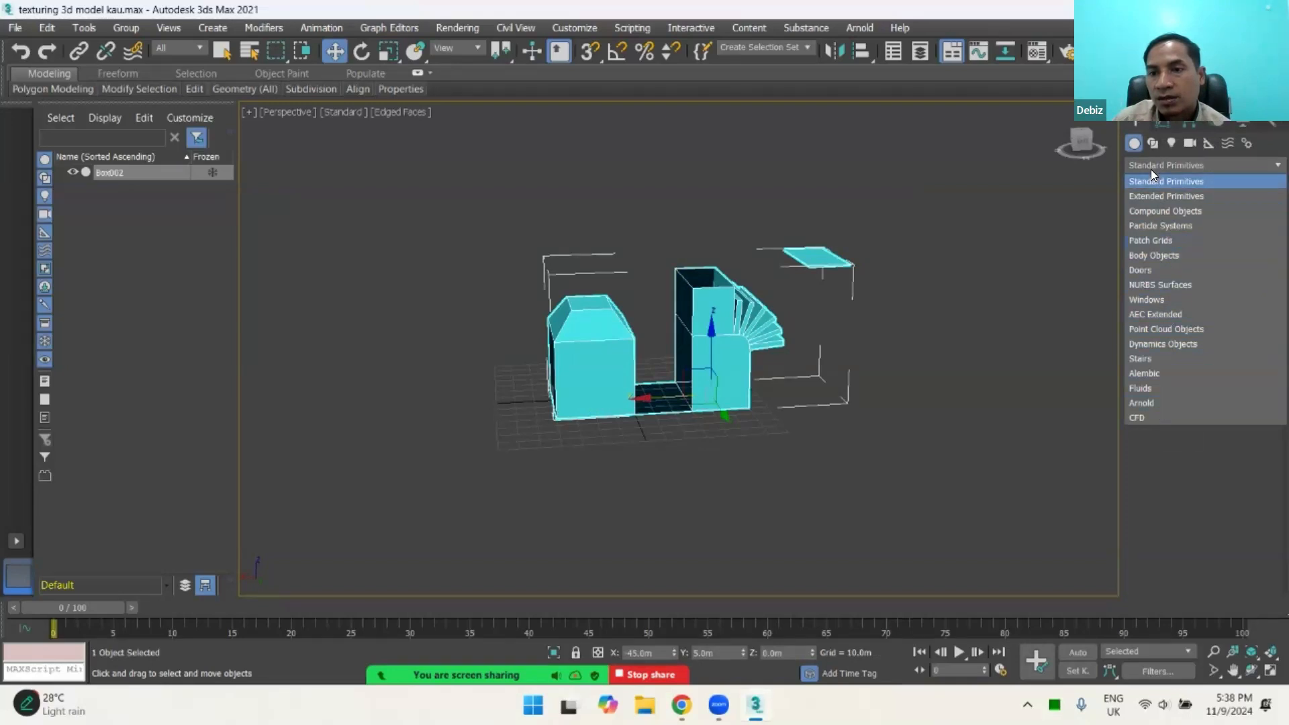
{"action": "left_click", "coordinate": [1165, 228]}
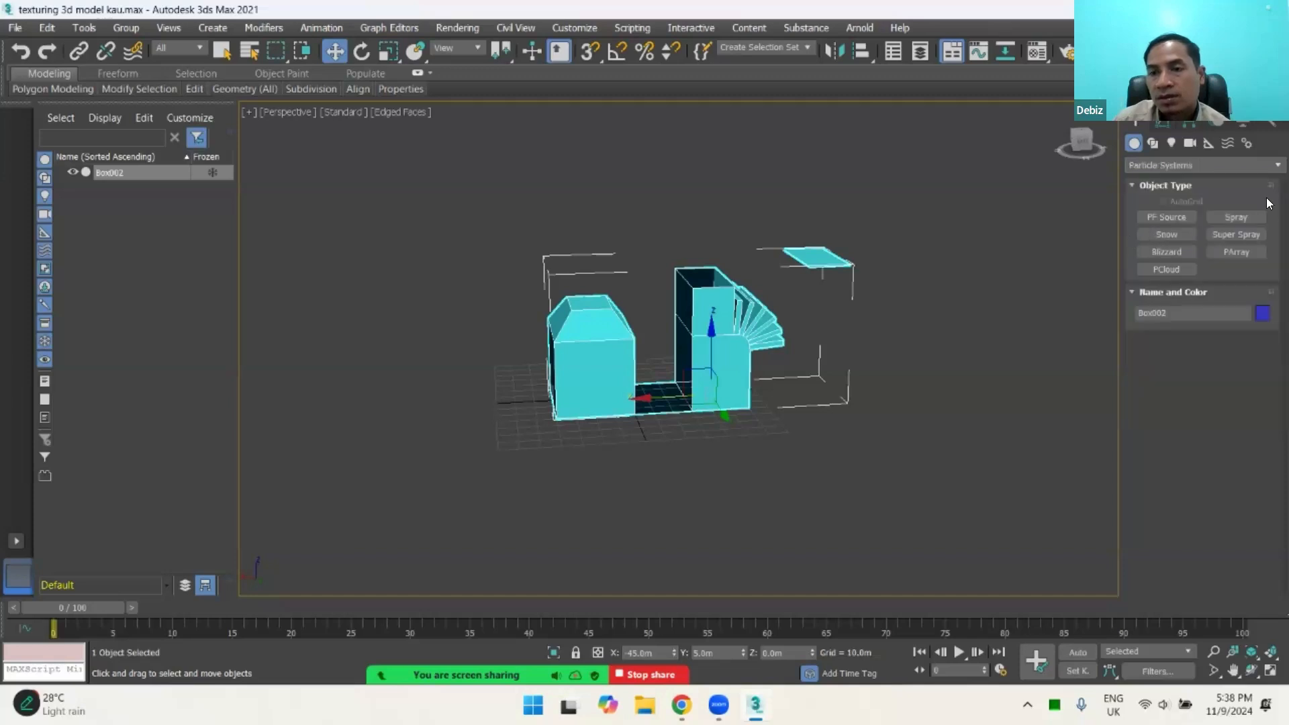
{"action": "left_click", "coordinate": [1176, 167]}
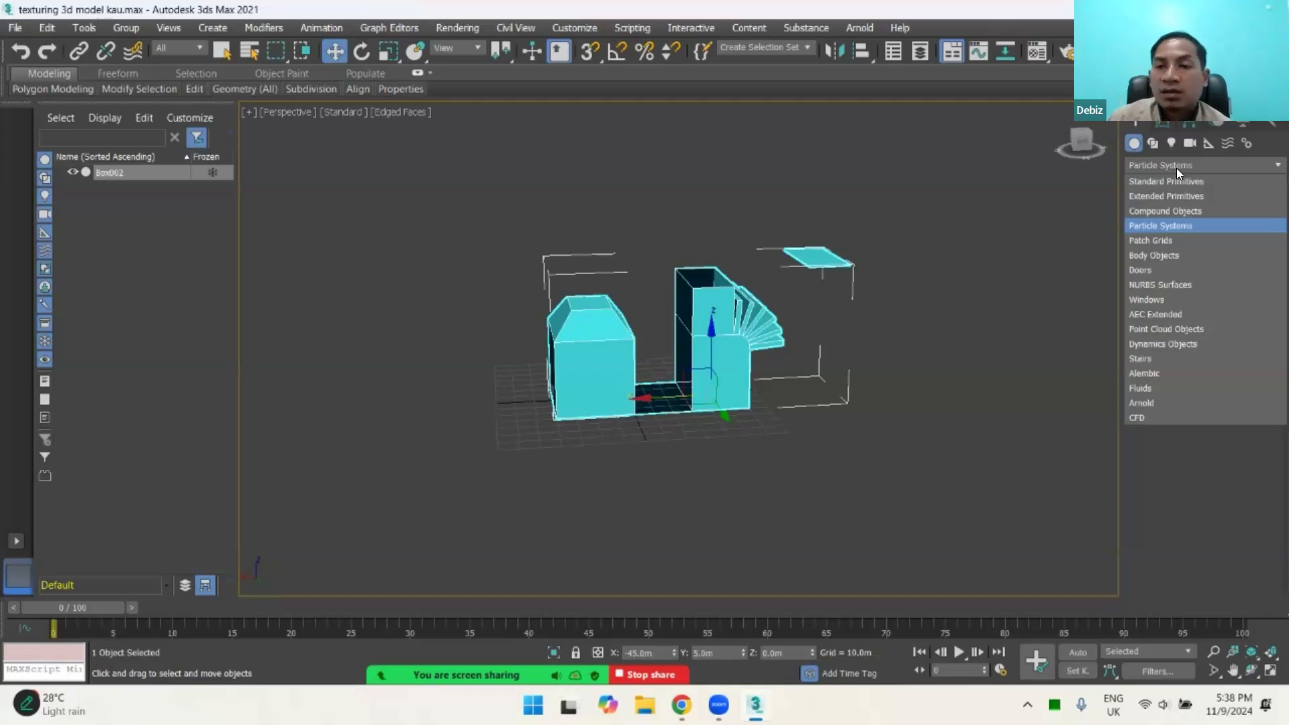
{"action": "left_click", "coordinate": [1163, 227]}
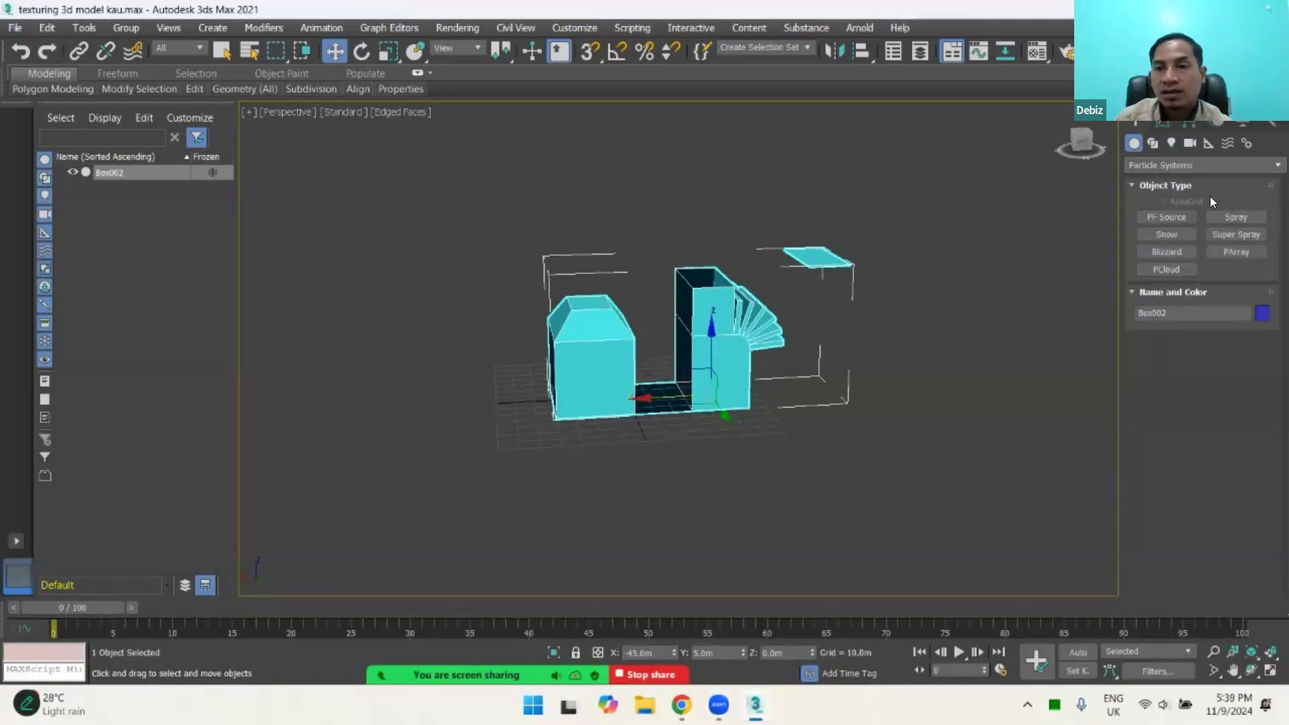
{"action": "left_click", "coordinate": [1167, 269]}
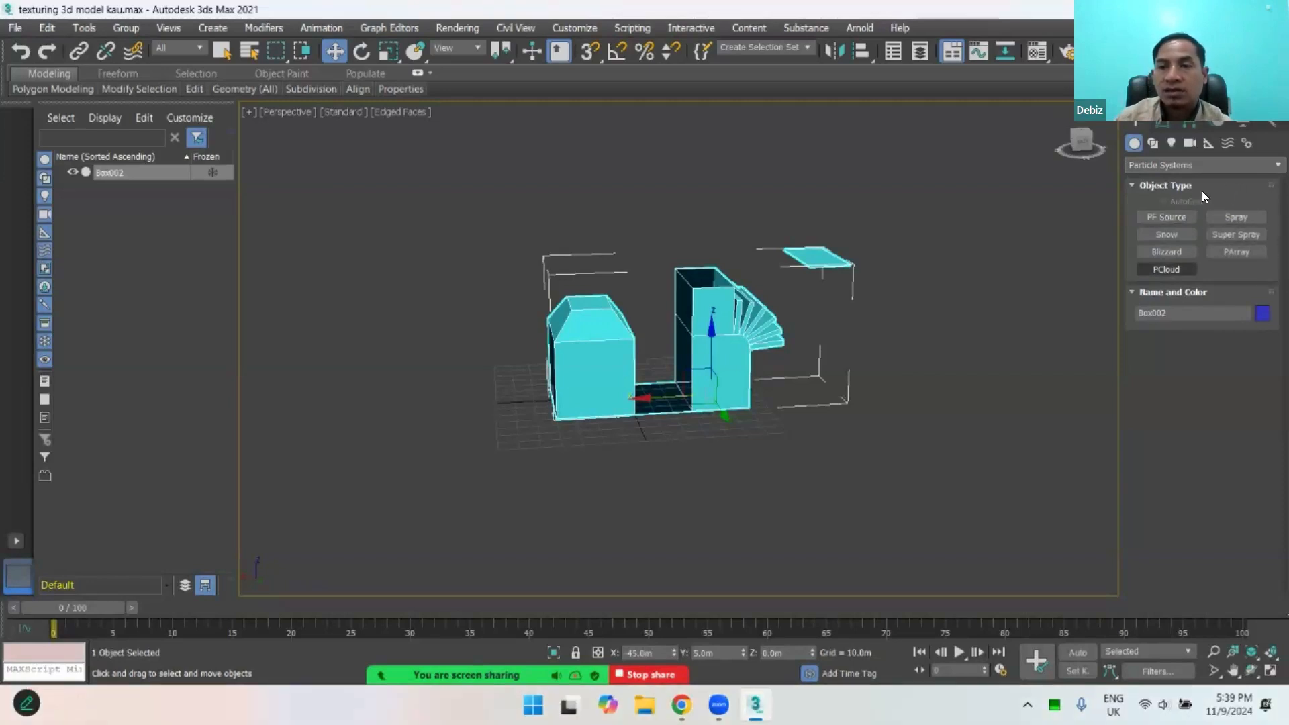
{"action": "left_click", "coordinate": [1181, 165]}
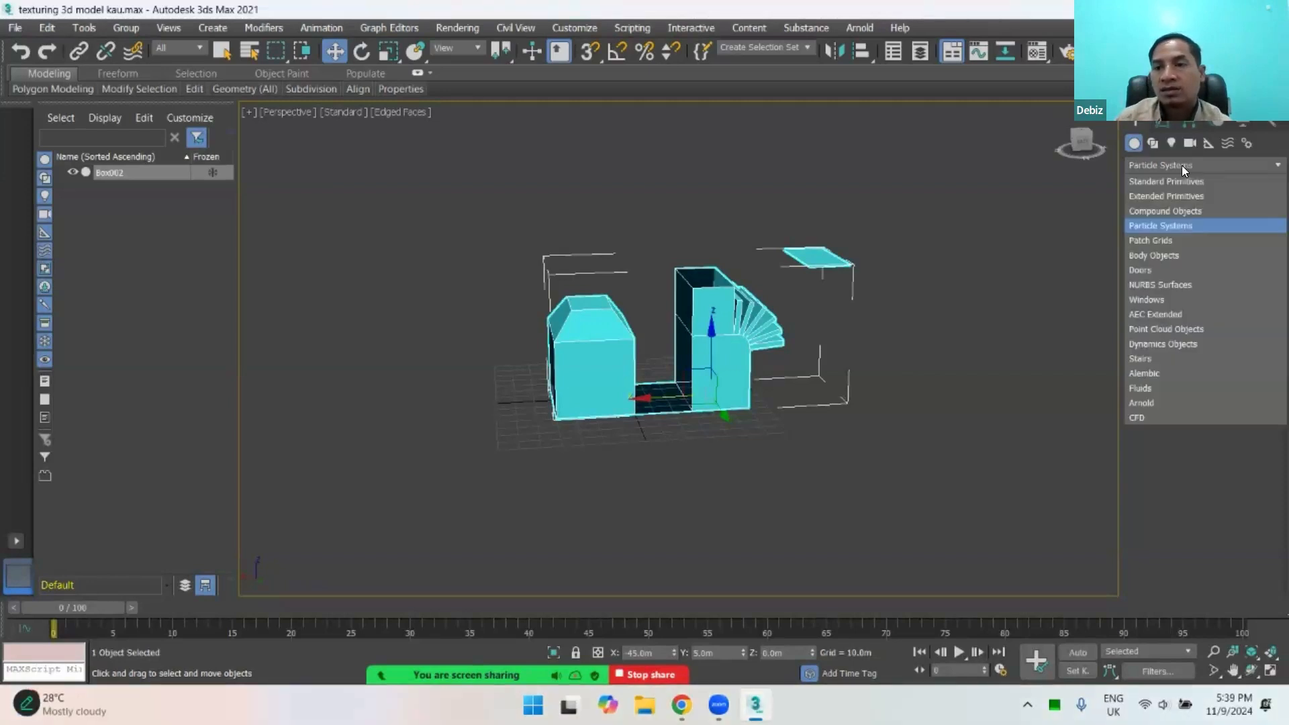
{"action": "left_click", "coordinate": [1201, 225]}
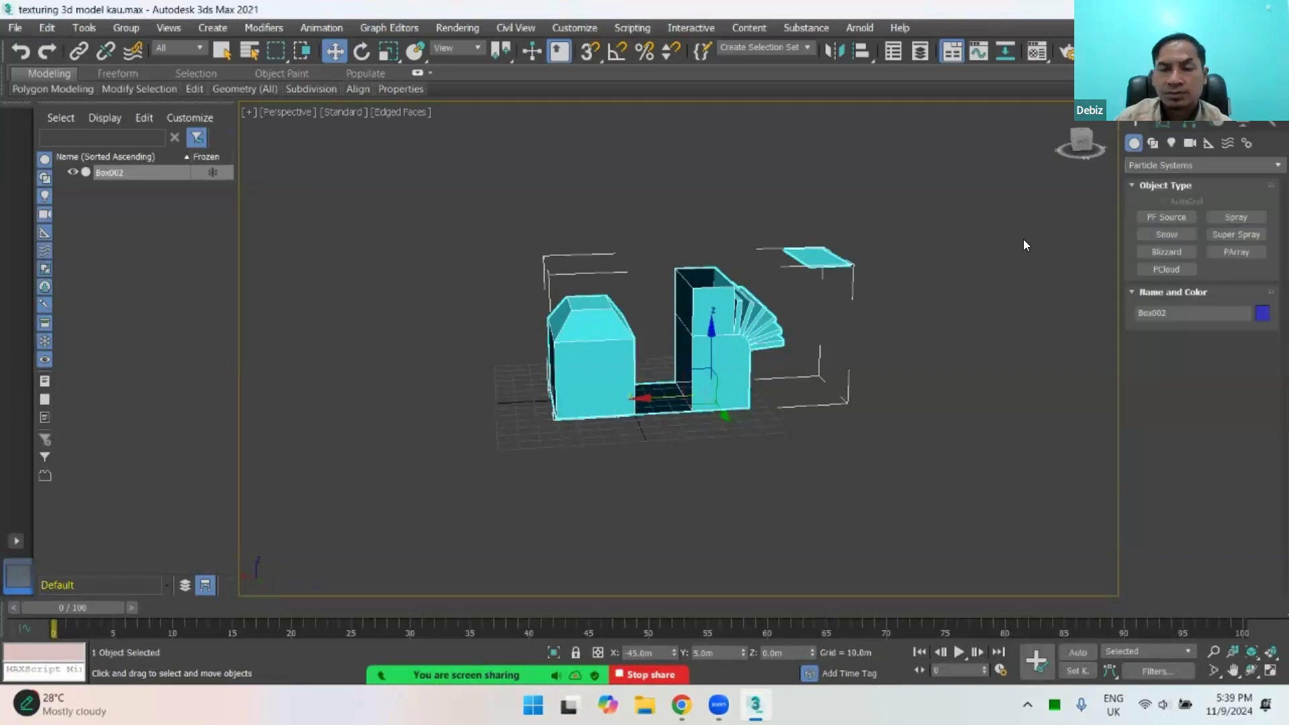
Step: Examine the cyan Box002 model from several angles and up close
{"action": "left_click", "coordinate": [922, 296]}
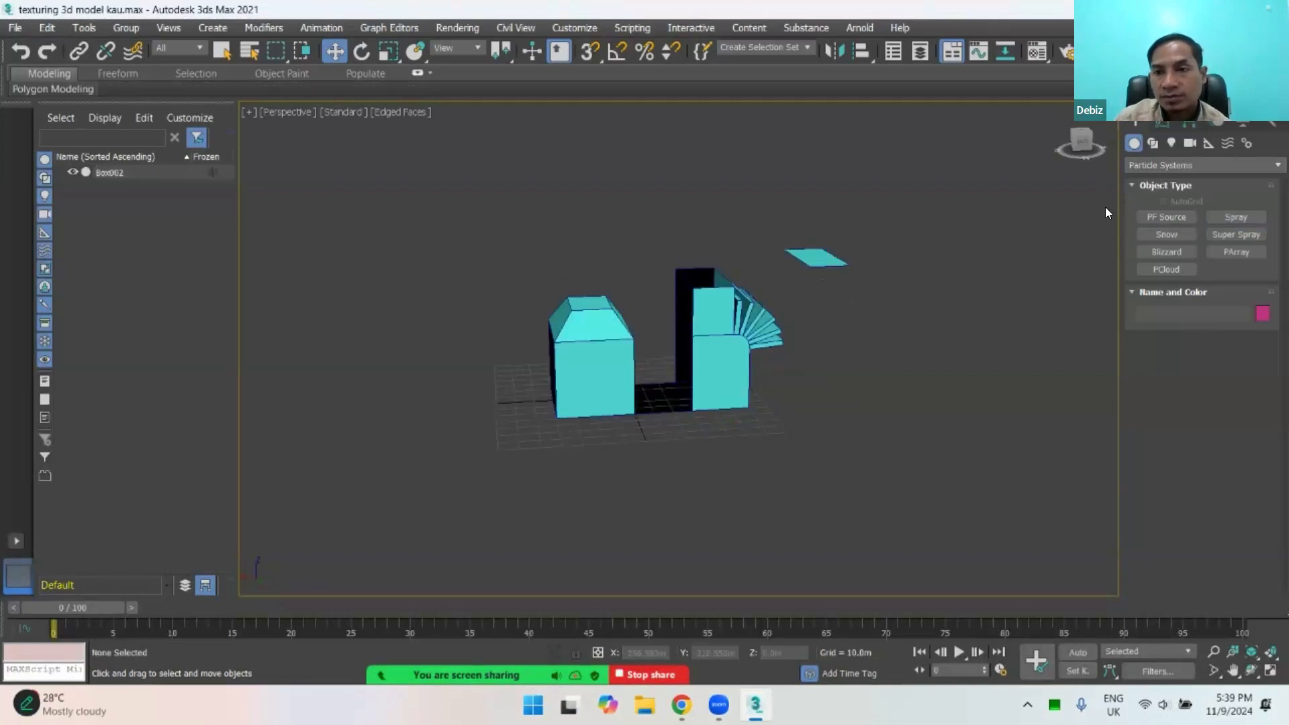
{"action": "middle_click_drag", "start_coordinate": [791, 340], "coordinate": [734, 364], "text": "alt"}
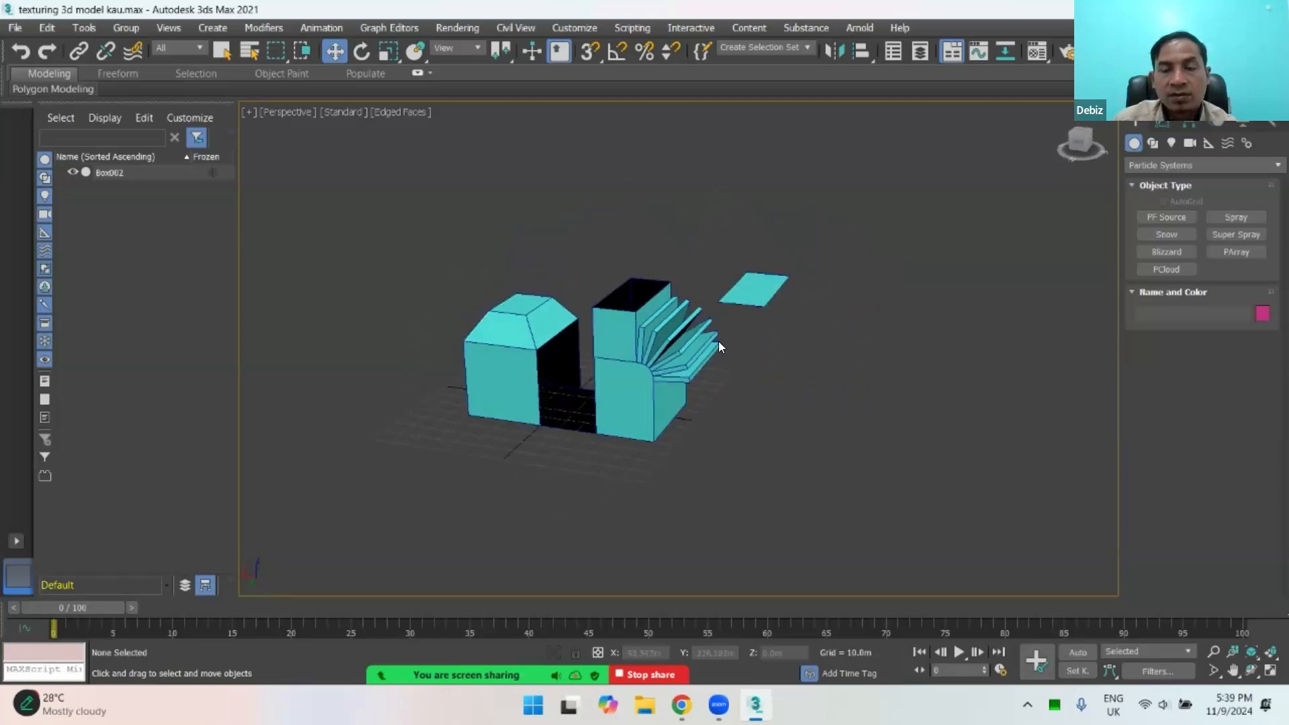
{"action": "left_click", "coordinate": [725, 353]}
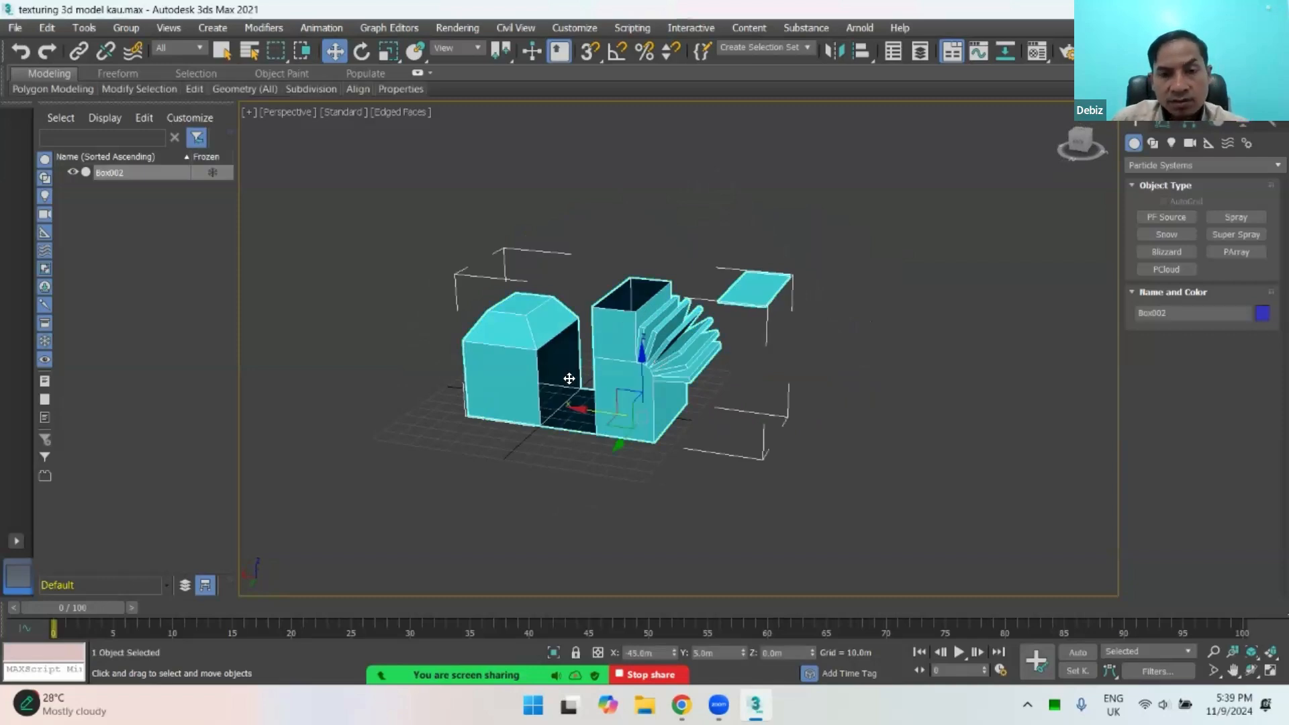
{"action": "middle_click_drag", "start_coordinate": [571, 383], "coordinate": [621, 359], "text": "alt"}
{"action": "left_click", "coordinate": [14, 30]}
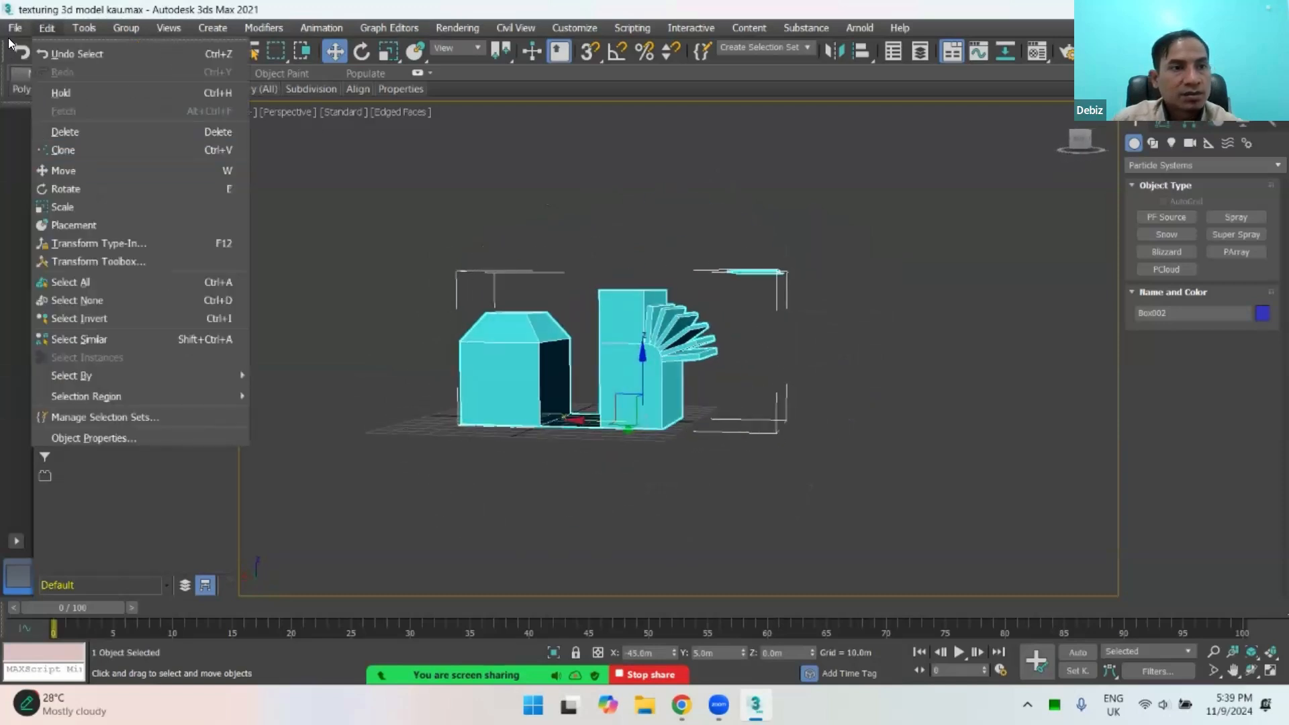
{"action": "left_click", "coordinate": [767, 380]}
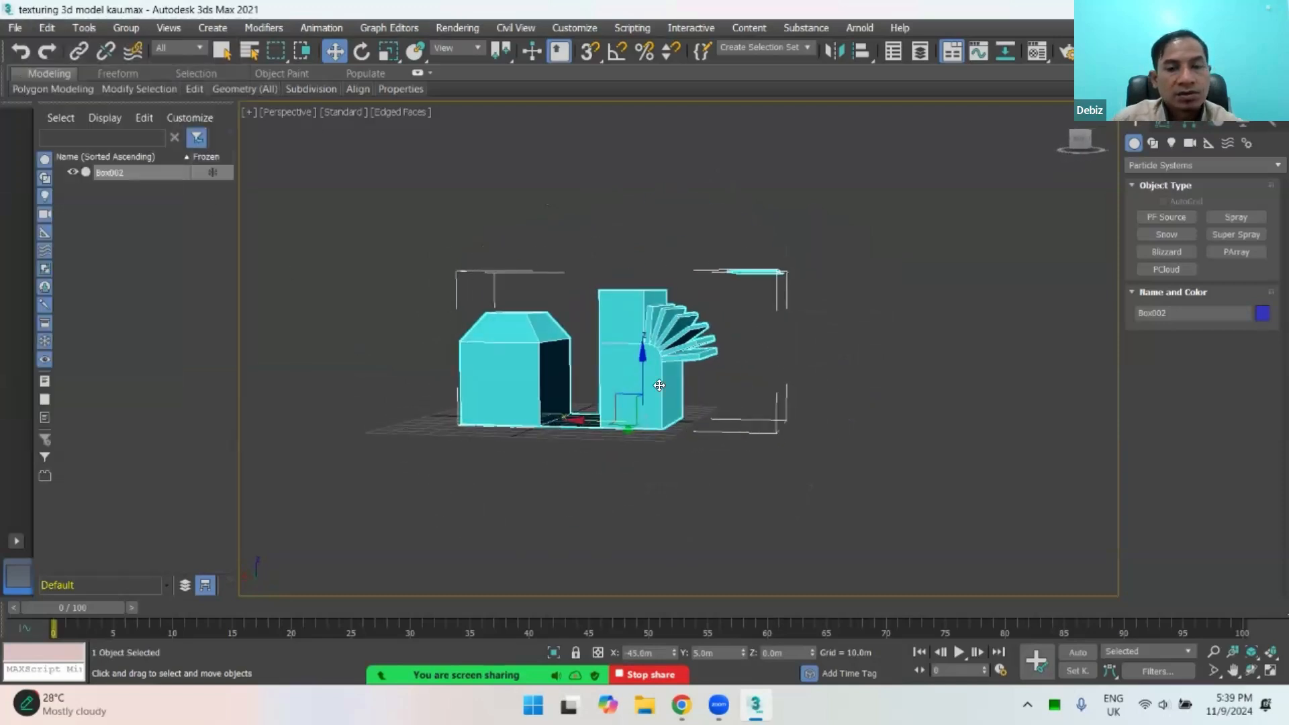
{"action": "left_click", "coordinate": [698, 380]}
{"action": "left_click", "coordinate": [684, 348]}
{"action": "middle_click_drag", "start_coordinate": [684, 348], "coordinate": [611, 415], "text": "alt"}
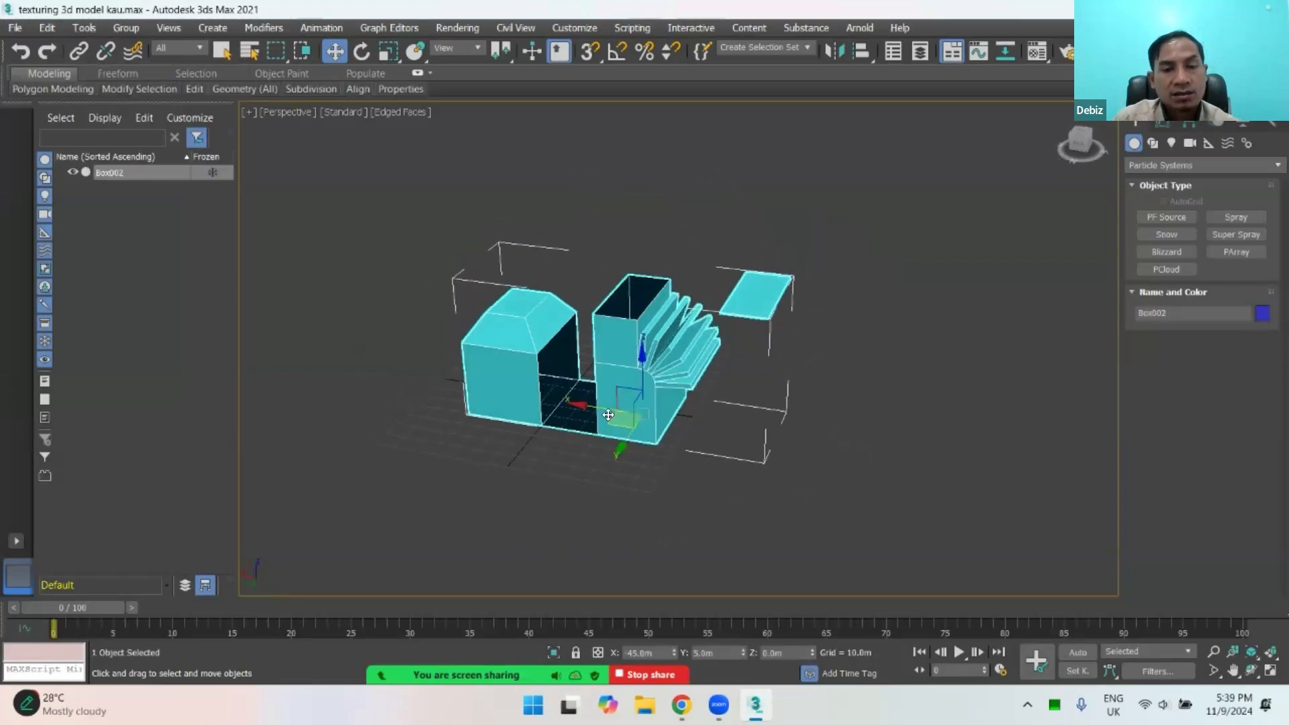
{"action": "scroll", "coordinate": [602, 374], "scroll_direction": "up", "scroll_amount": 5}
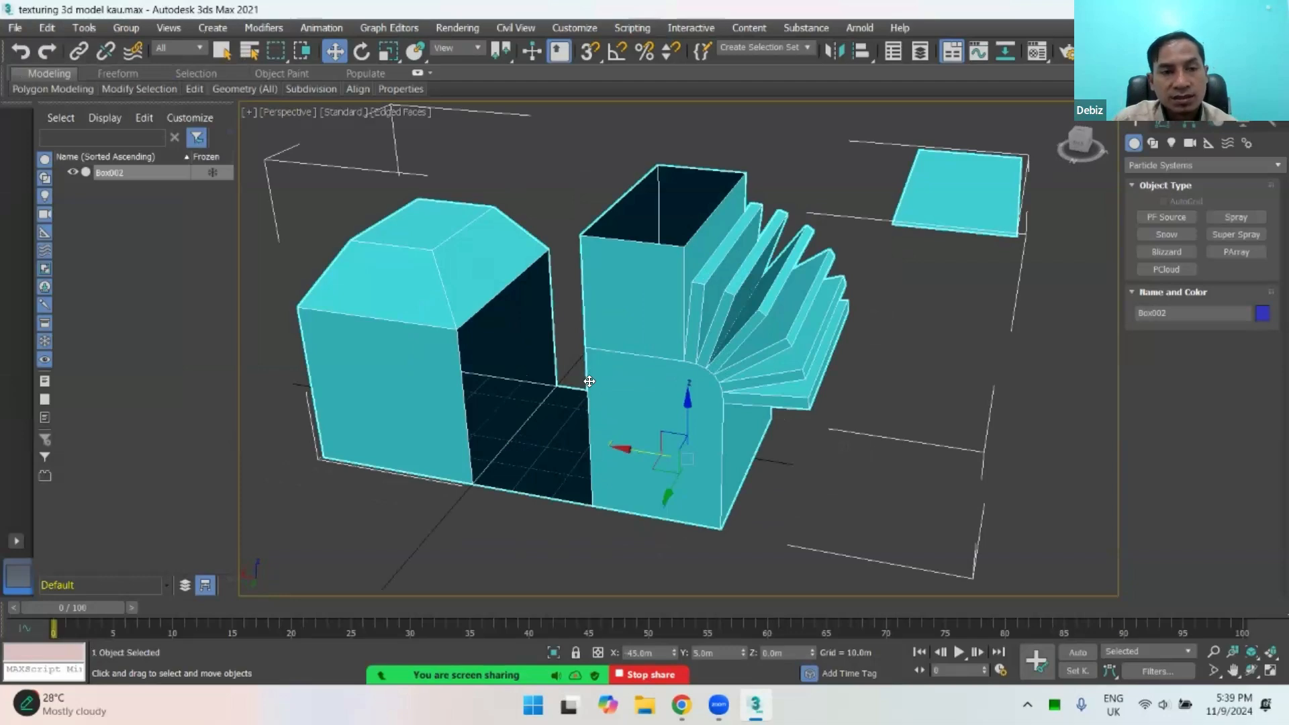
{"action": "middle_click_drag", "start_coordinate": [608, 385], "coordinate": [621, 378], "text": "alt"}
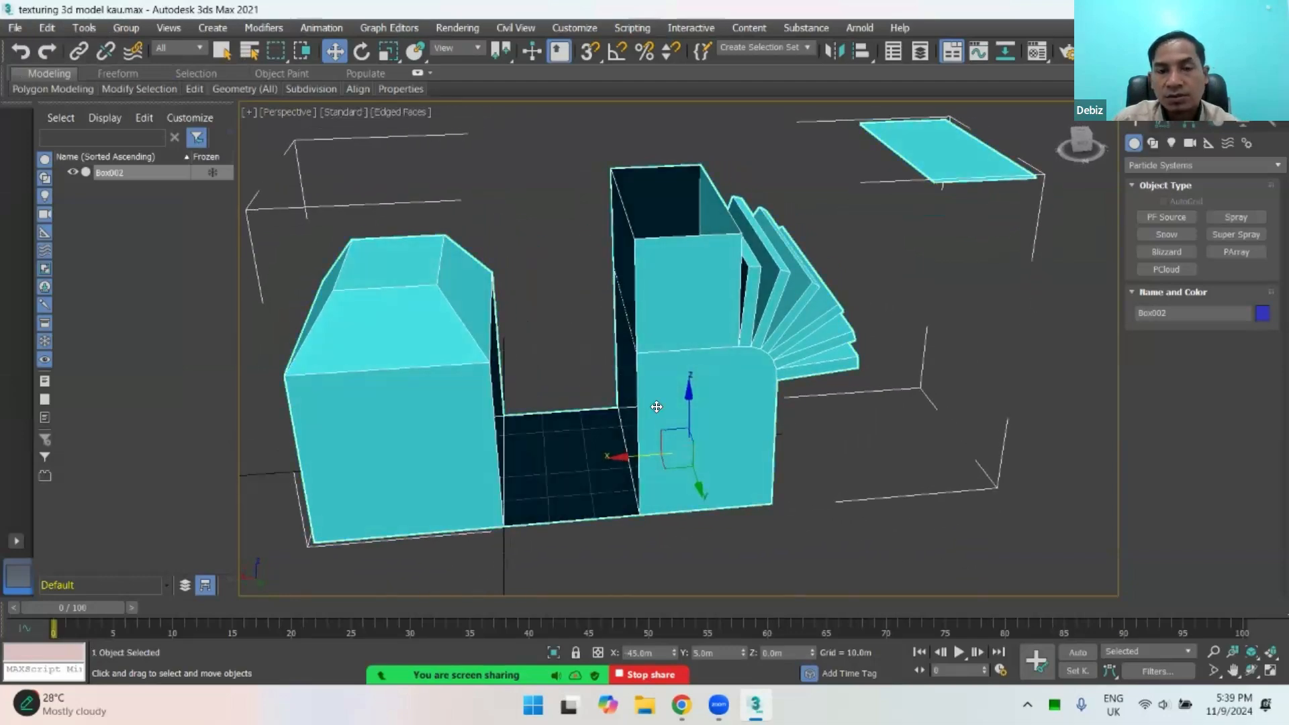
{"action": "middle_click_drag", "start_coordinate": [561, 474], "coordinate": [699, 394], "text": "alt"}
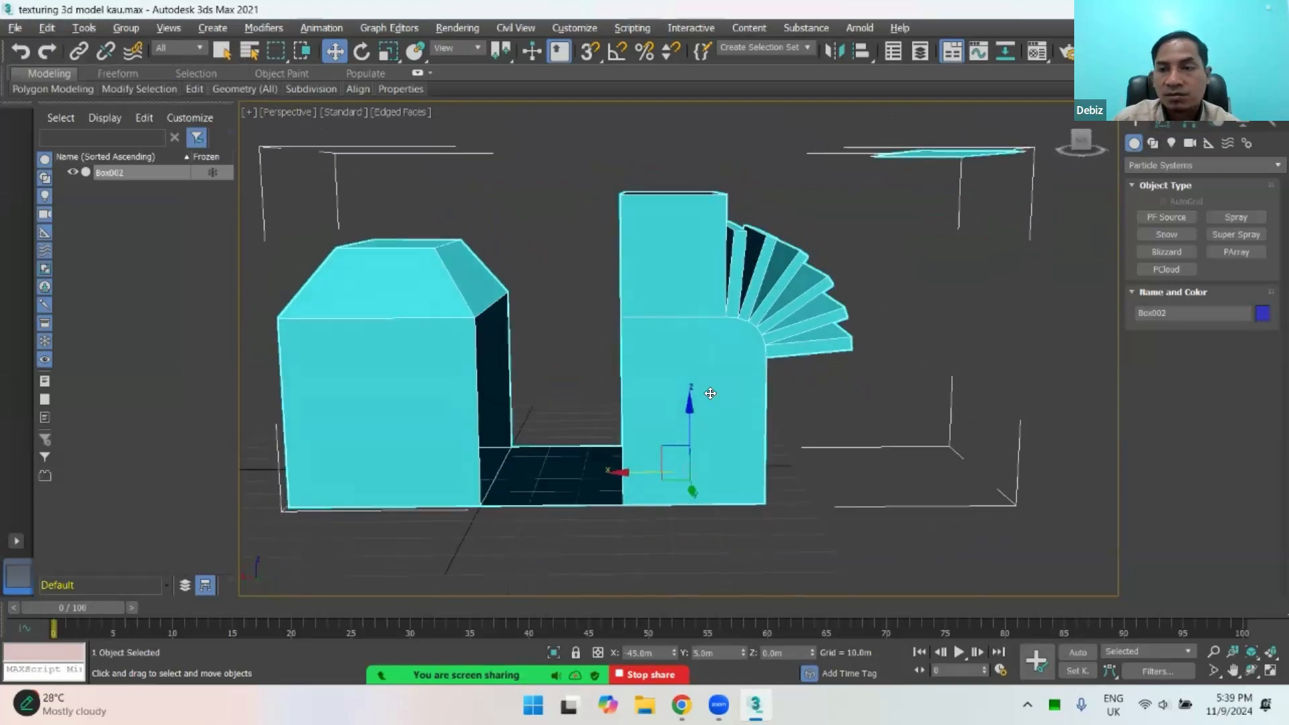
Step: Delete the floor polygon that connects the two blocks of Box002
{"action": "left_click", "coordinate": [1160, 124]}
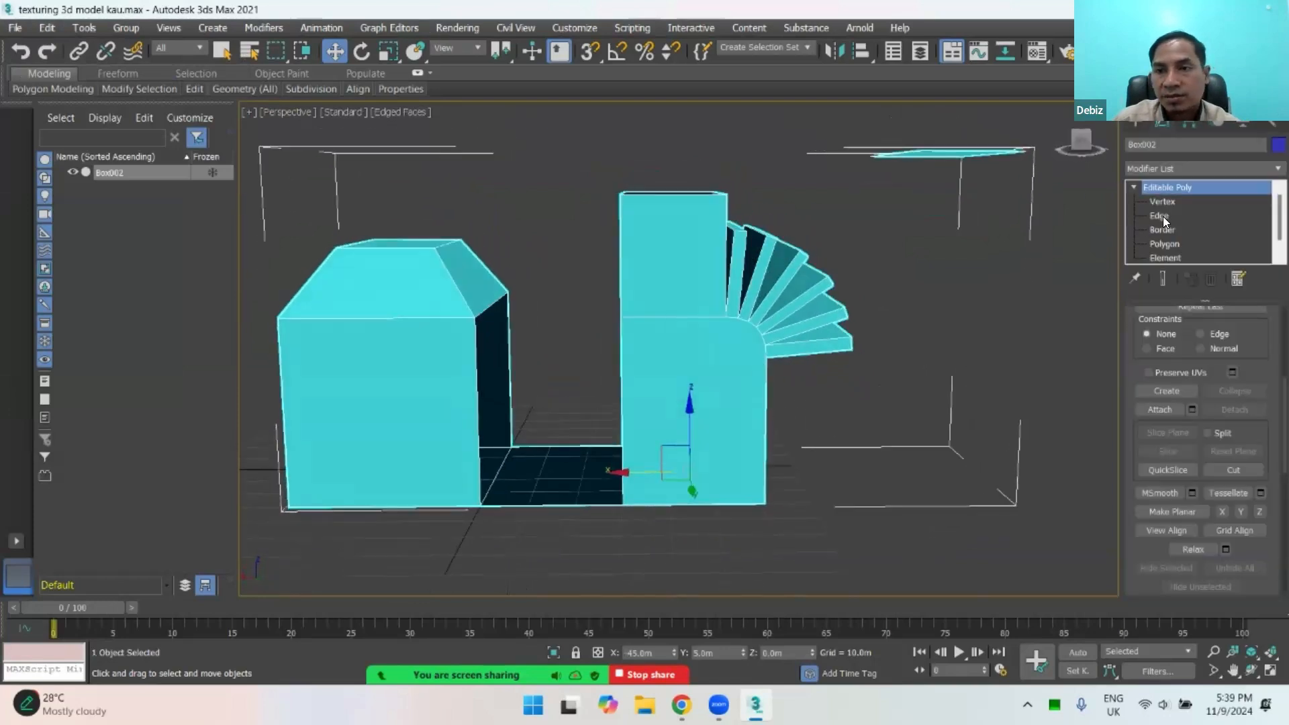
{"action": "scroll", "coordinate": [1163, 217], "scroll_direction": "down", "scroll_amount": 1}
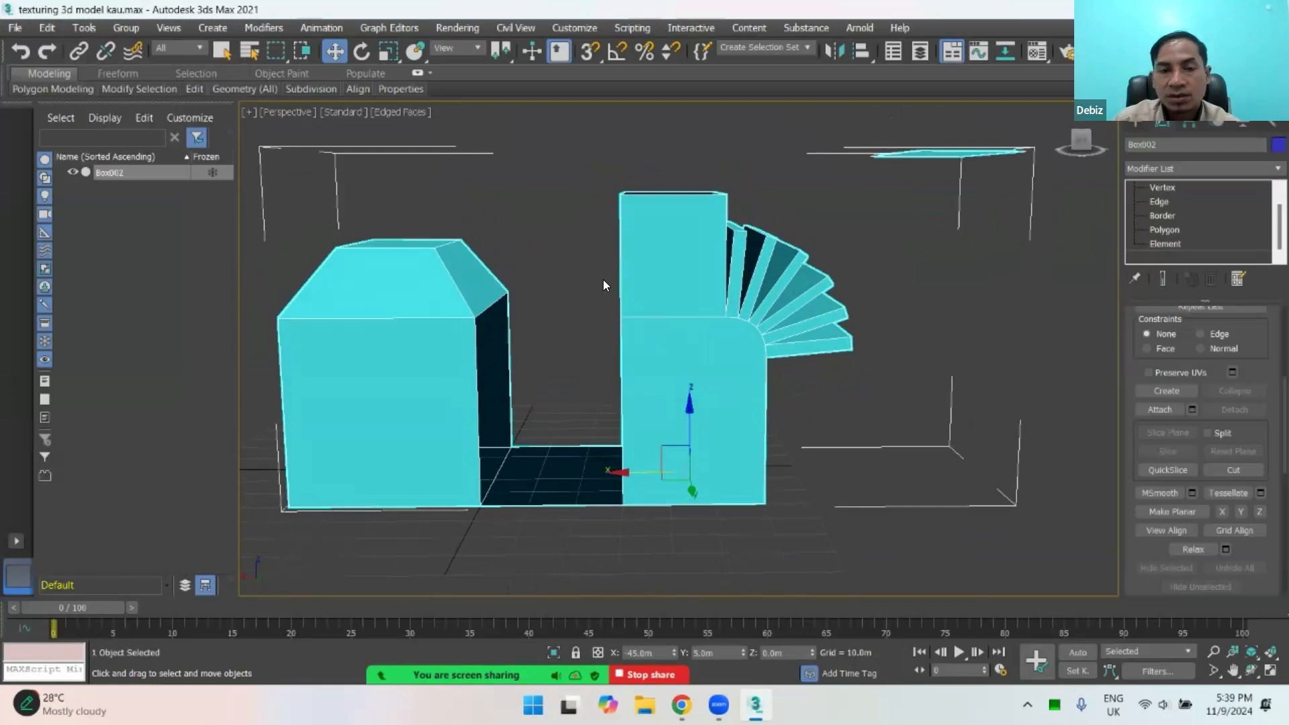
{"action": "left_click", "coordinate": [689, 235]}
{"action": "left_click", "coordinate": [550, 254]}
{"action": "left_click", "coordinate": [671, 245]}
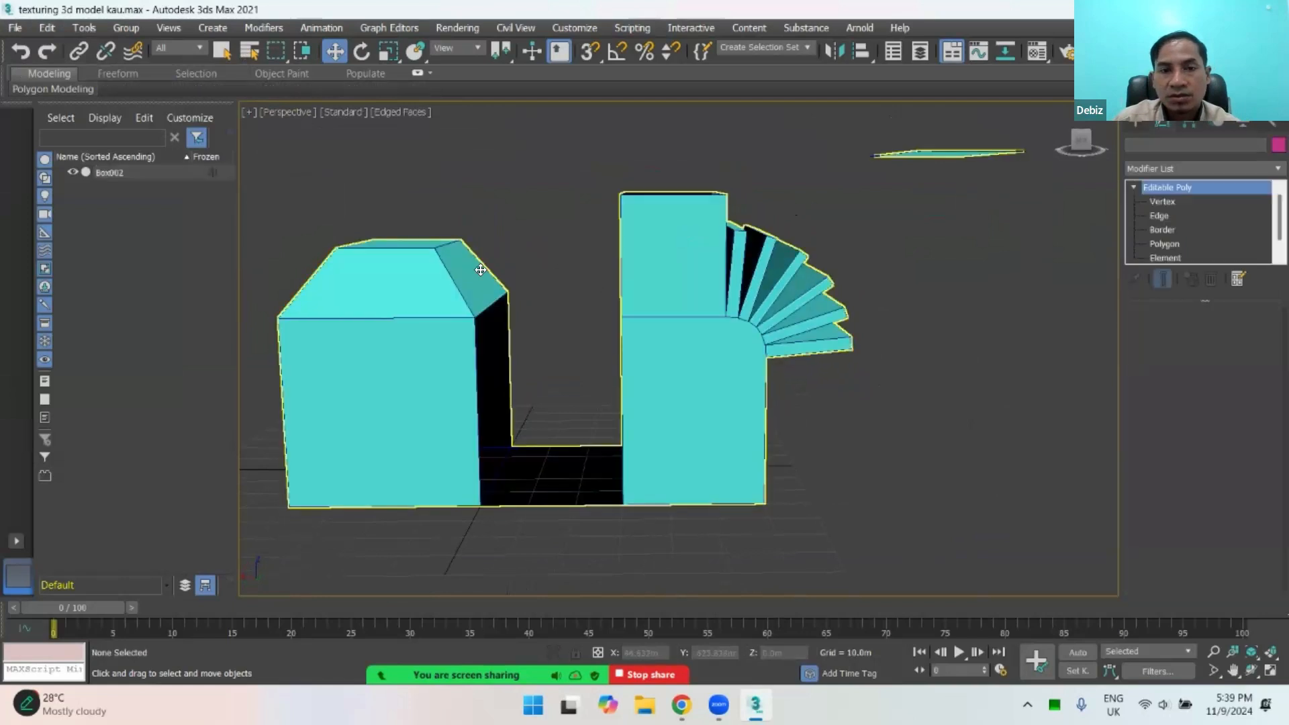
{"action": "left_click", "coordinate": [1164, 243]}
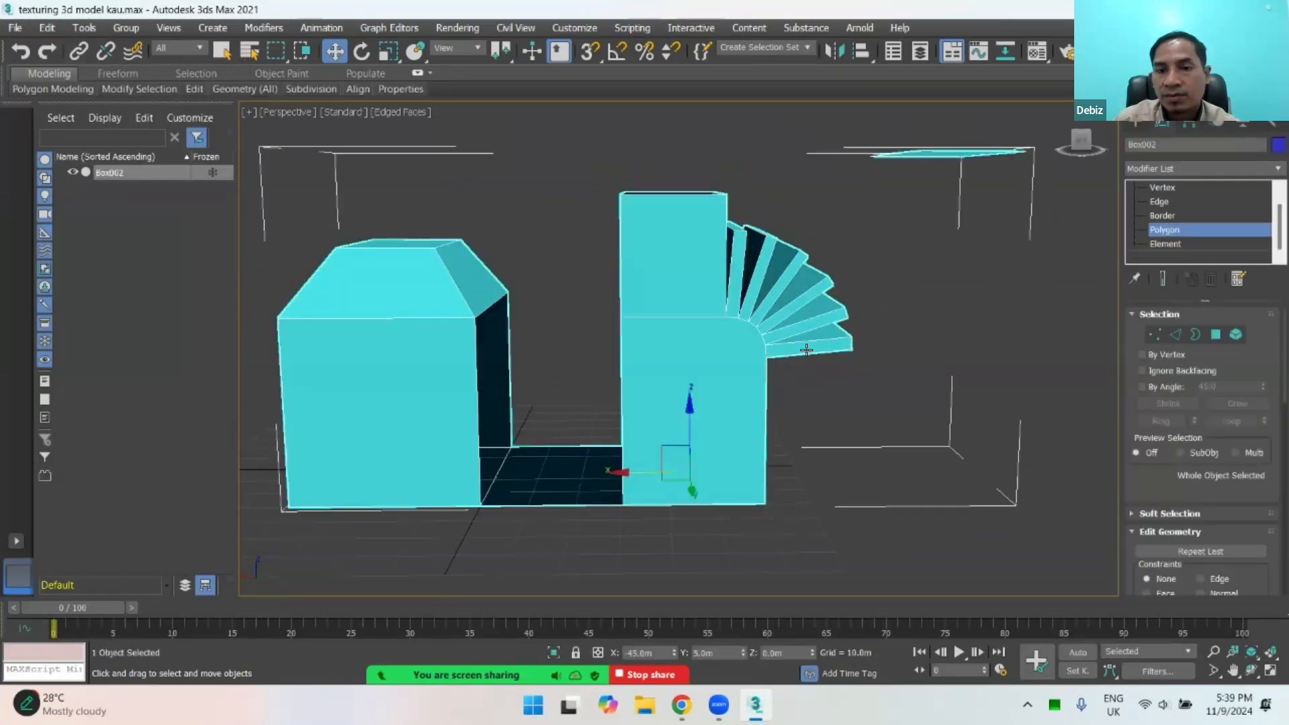
{"action": "left_click_drag", "start_coordinate": [568, 412], "coordinate": [549, 531]}
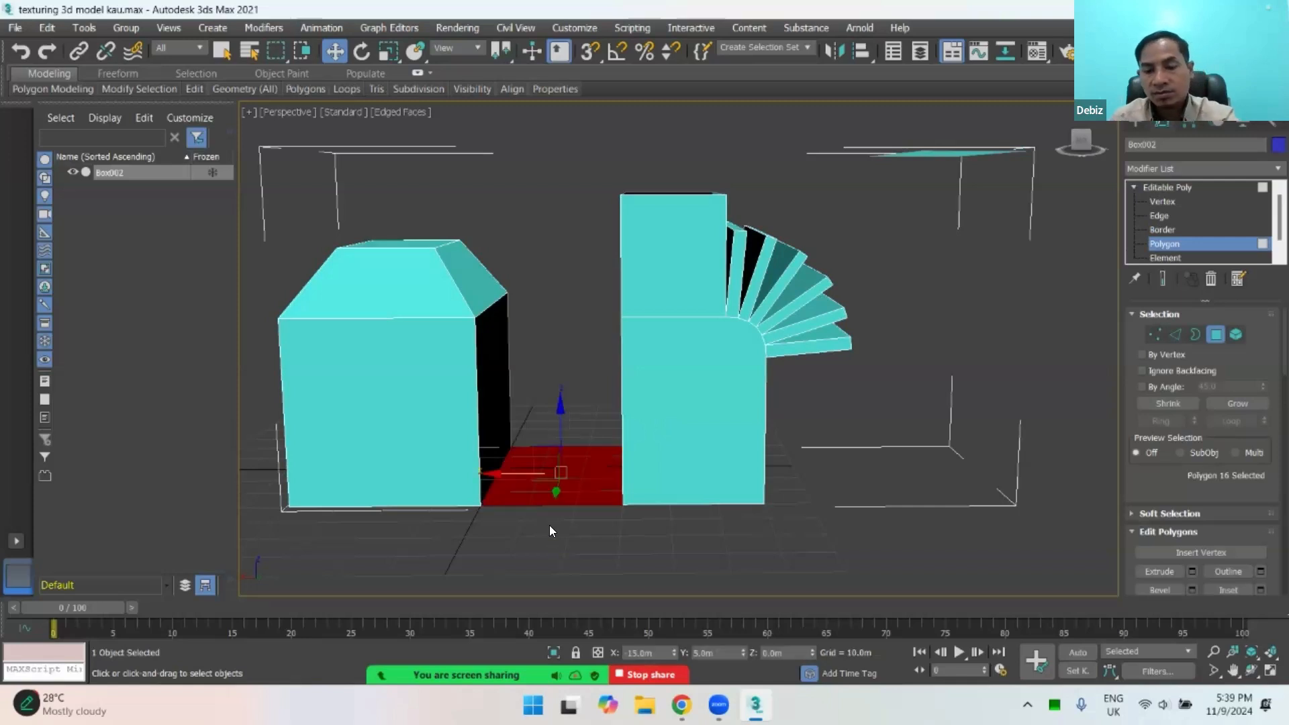
{"action": "key", "text": "Delete"}
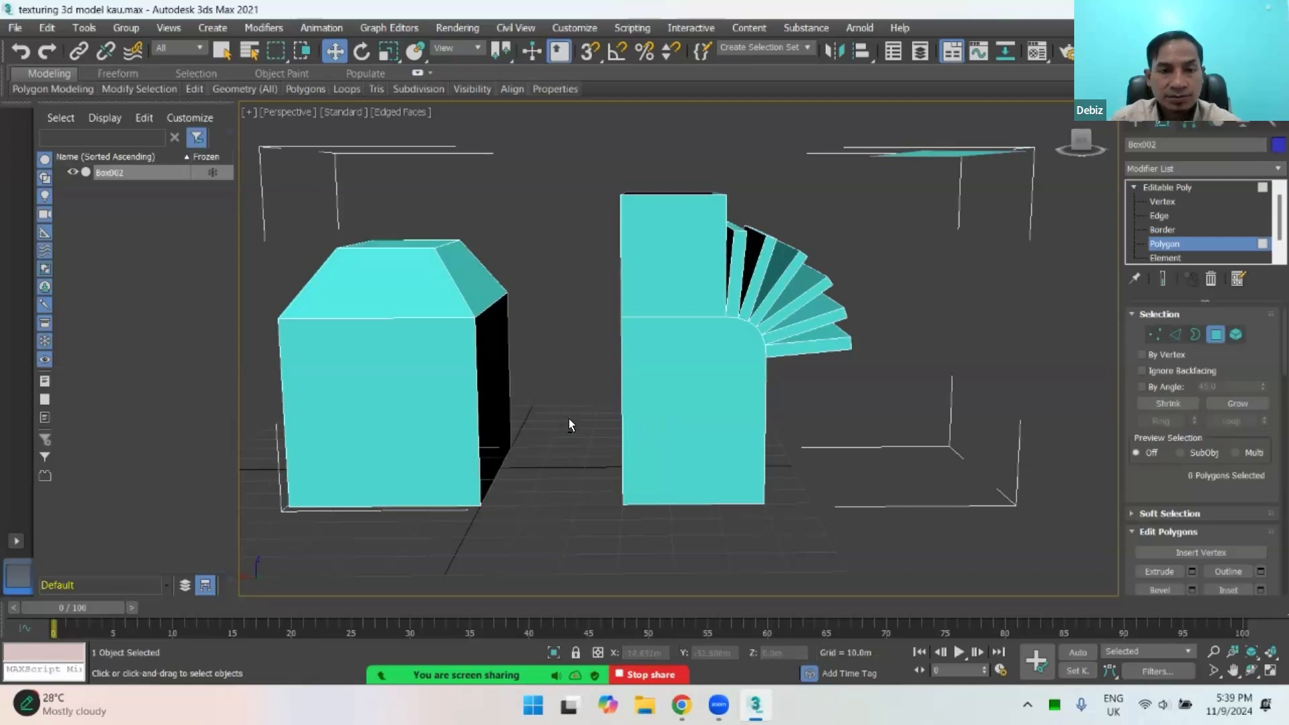
Step: Switch Box002 to border editing and select the open borders on the facing sides of the two blocks, ending with the selection cleared
{"action": "middle_click_drag", "start_coordinate": [569, 419], "coordinate": [608, 430], "text": "alt"}
{"action": "left_click", "coordinate": [1196, 334]}
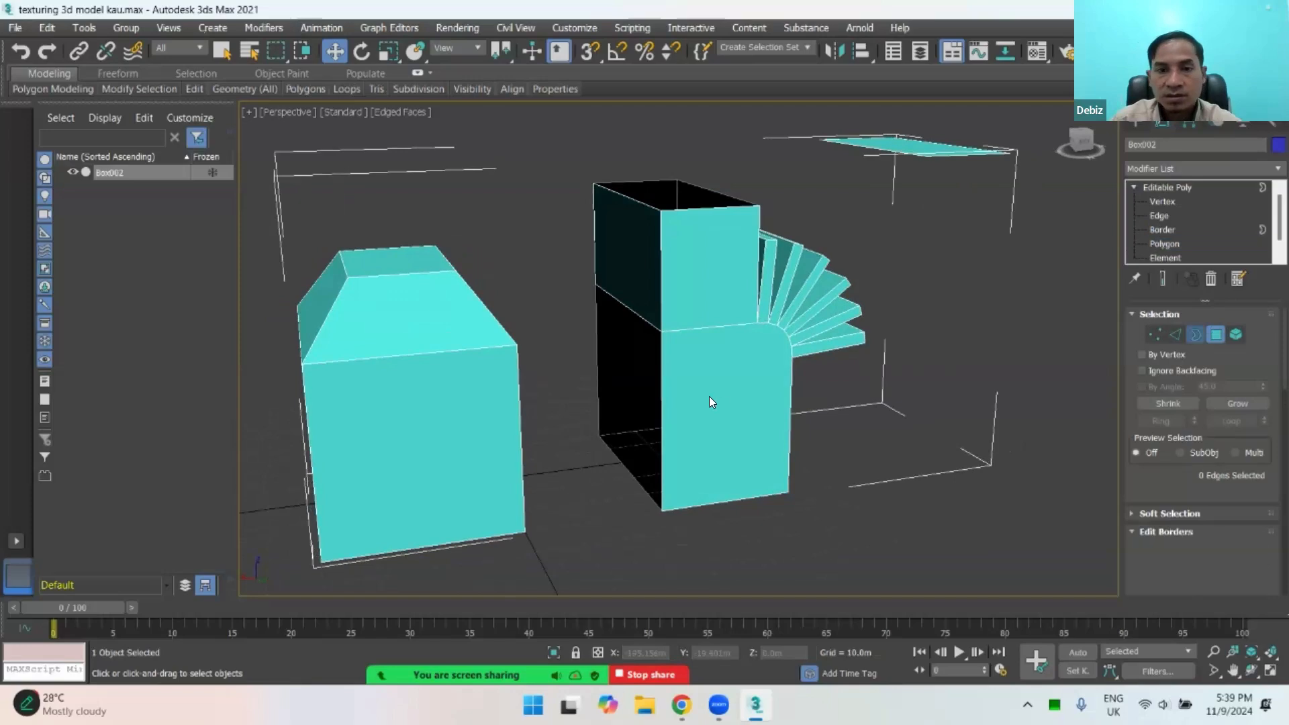
{"action": "left_click", "coordinate": [635, 315]}
{"action": "middle_click_drag", "start_coordinate": [603, 392], "coordinate": [488, 344], "text": "alt"}
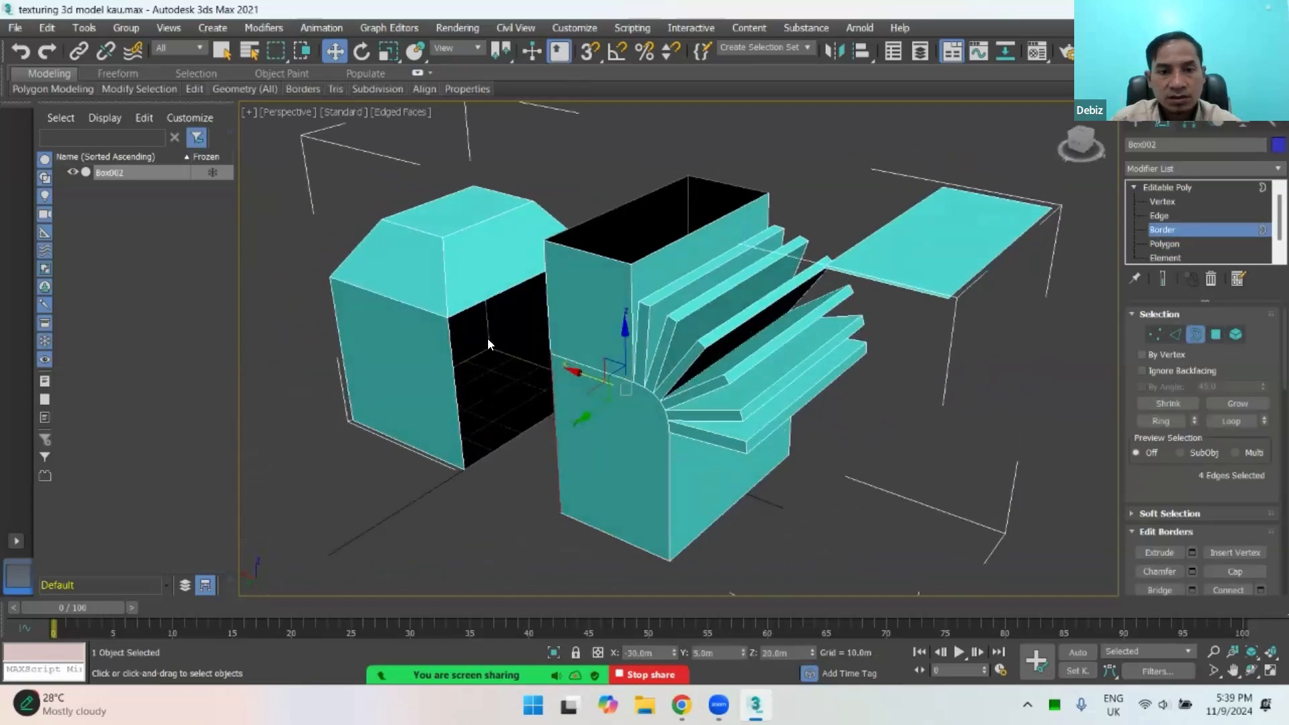
{"action": "left_click", "coordinate": [474, 303], "text": "ctrl"}
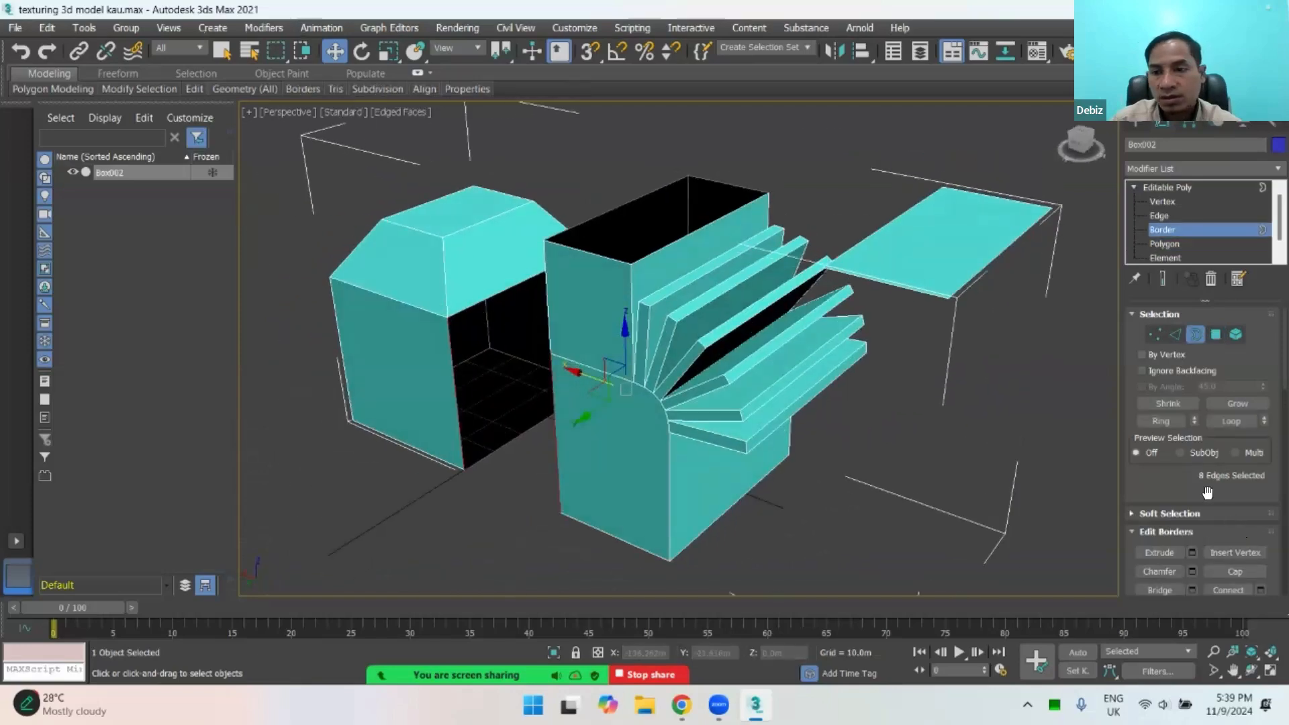
{"action": "scroll", "coordinate": [1207, 400], "scroll_direction": "down", "scroll_amount": 1}
{"action": "scroll", "coordinate": [1207, 400], "scroll_direction": "down", "scroll_amount": 2}
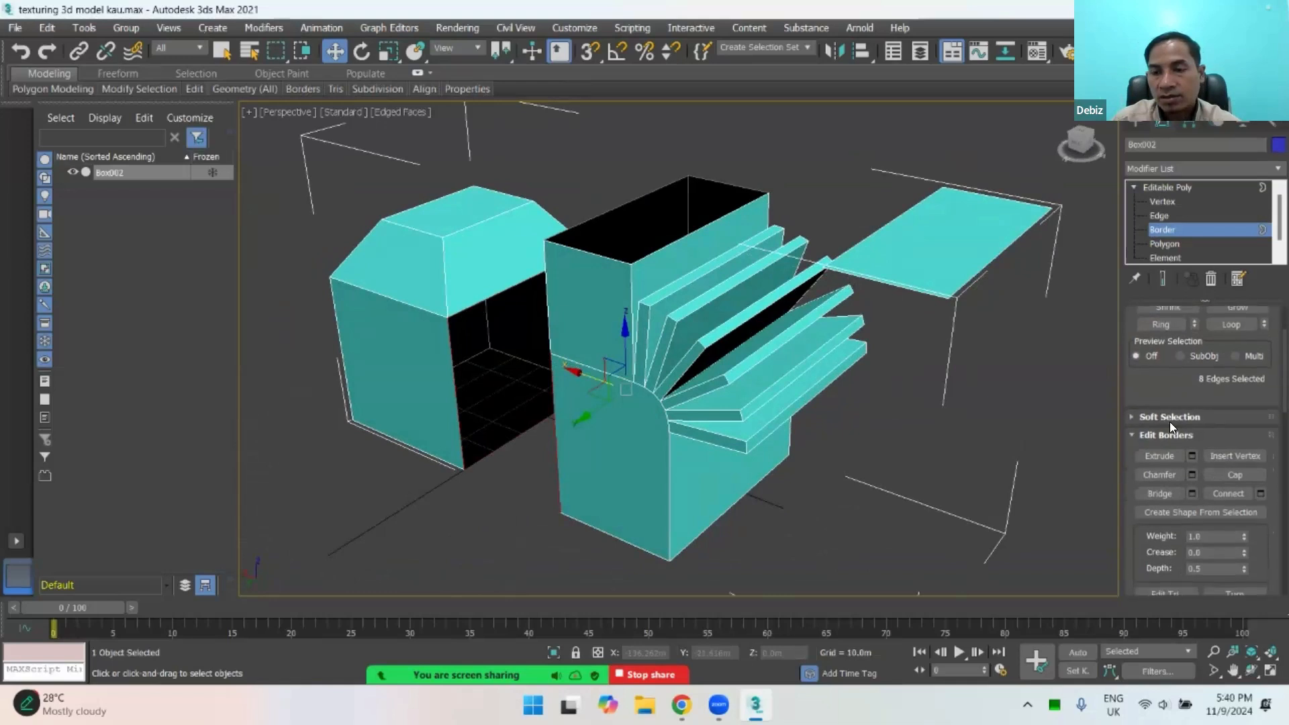
{"action": "left_click", "coordinate": [944, 454]}
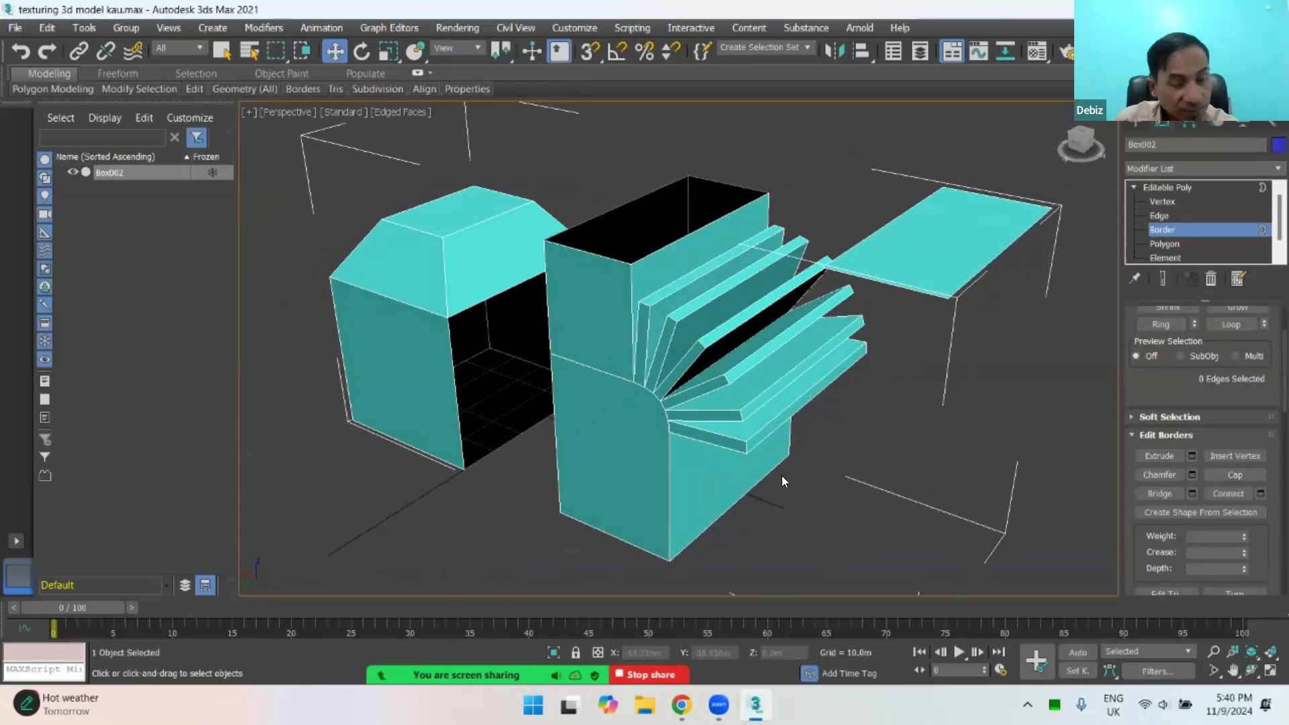
Step: Cap the open top of the tall block and the open side of the roofed block
{"action": "scroll", "coordinate": [633, 464], "scroll_direction": "up", "scroll_amount": 3}
{"action": "scroll", "coordinate": [632, 465], "scroll_direction": "down", "scroll_amount": 5}
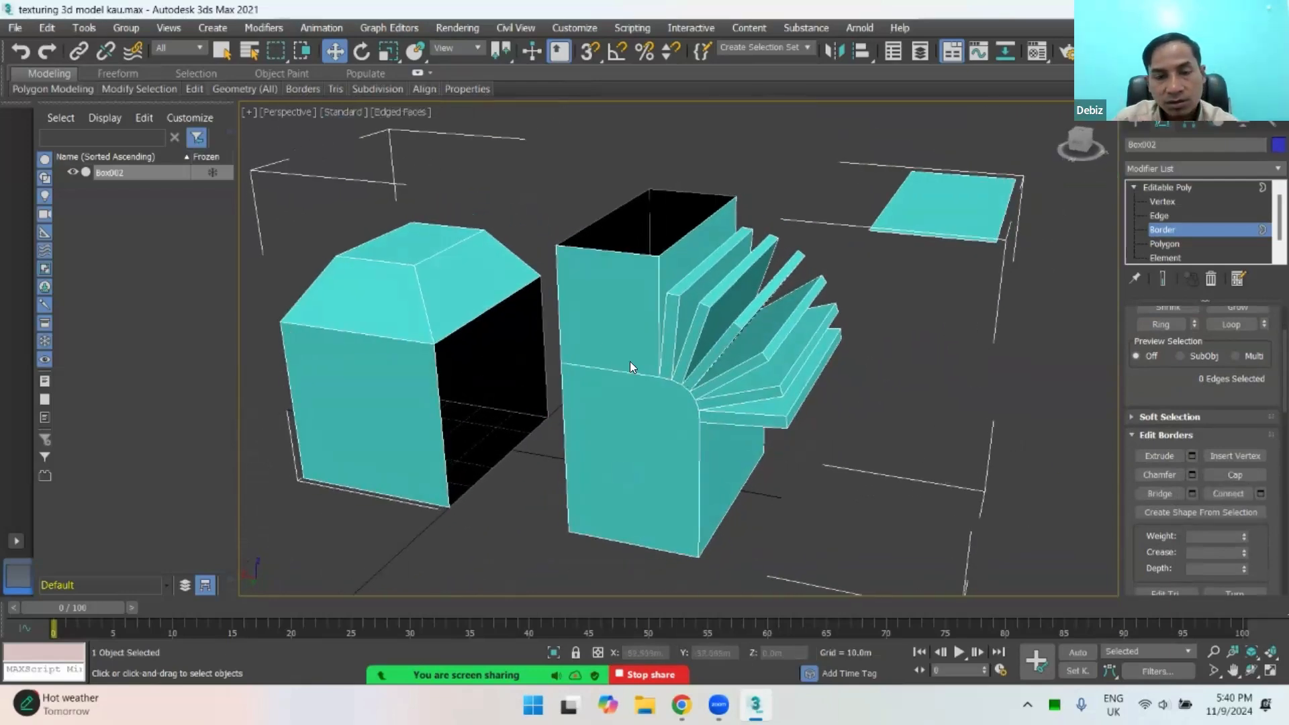
{"action": "left_click", "coordinate": [478, 313]}
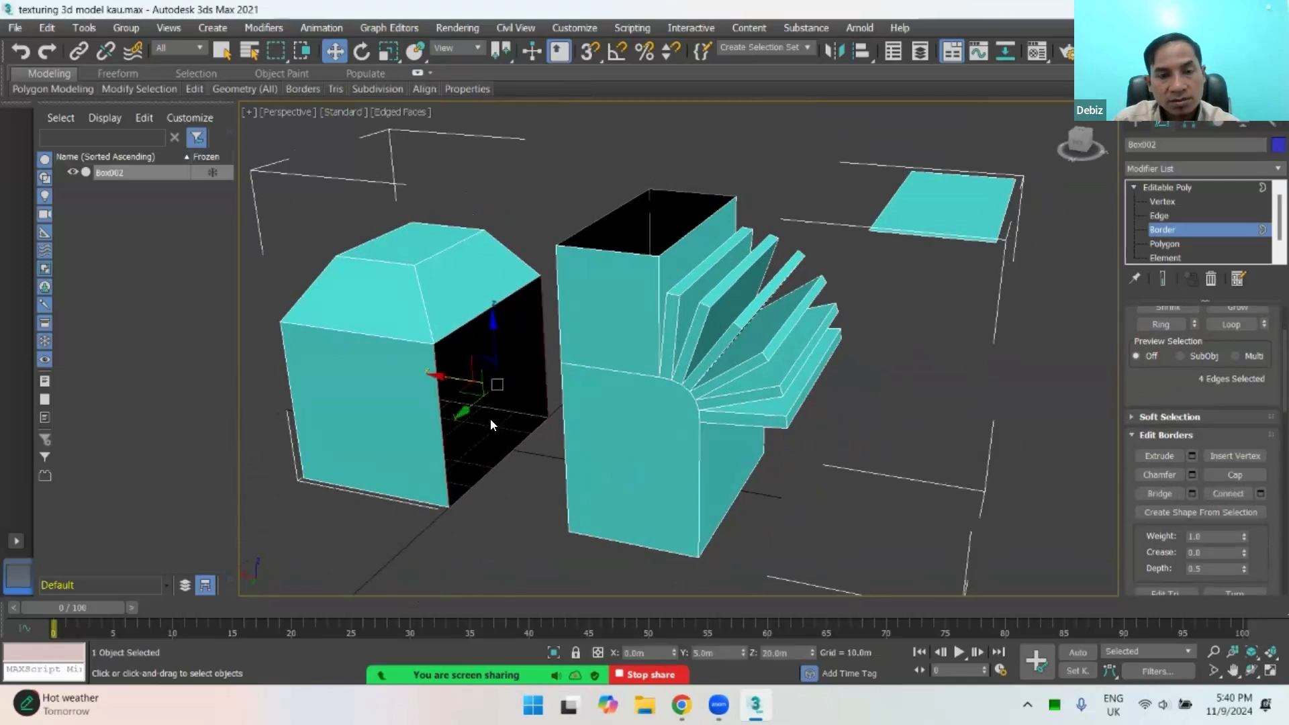
{"action": "middle_click_drag", "start_coordinate": [490, 424], "coordinate": [537, 423], "text": "alt"}
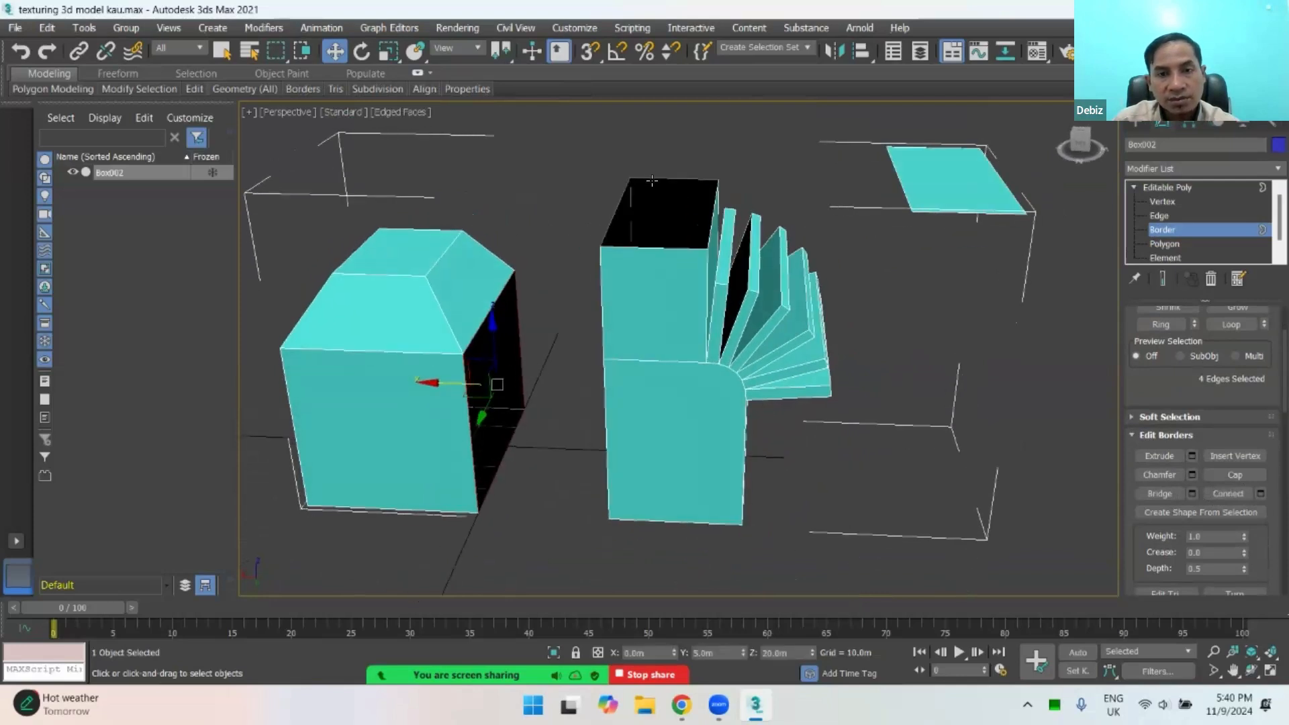
{"action": "left_click", "coordinate": [655, 246]}
{"action": "left_click", "coordinate": [696, 169]}
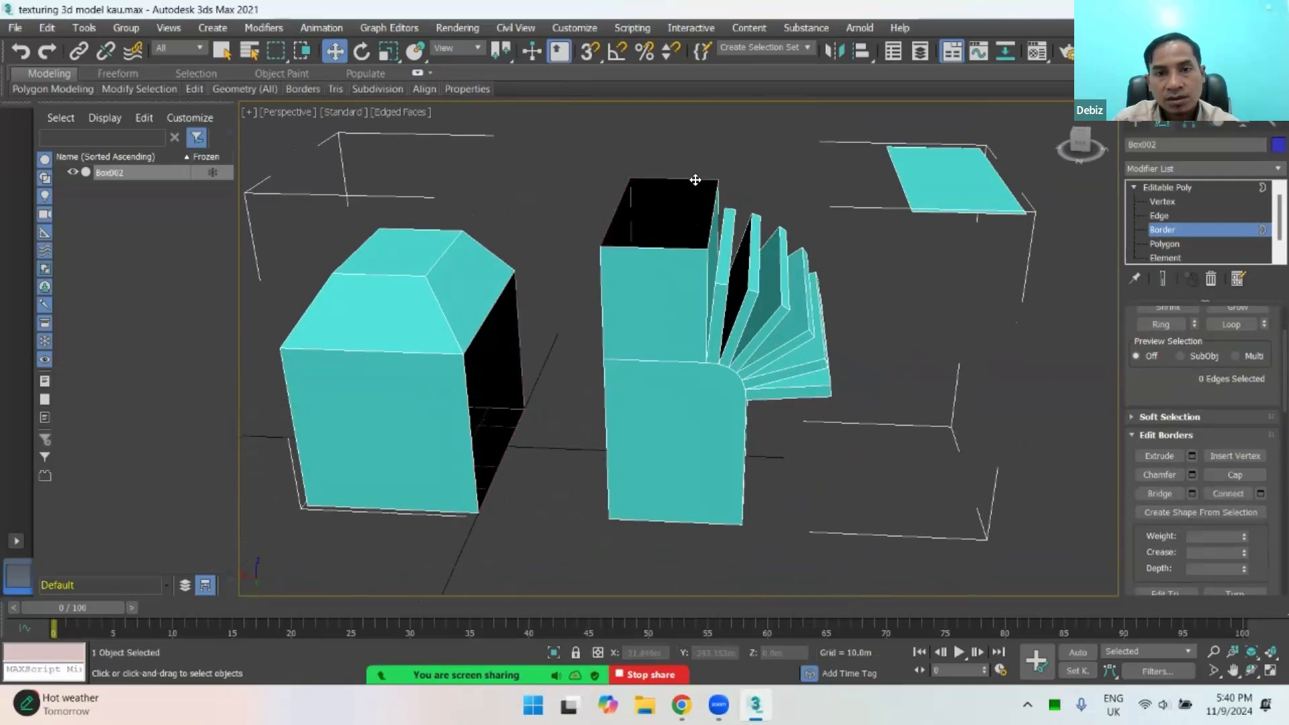
{"action": "left_click", "coordinate": [696, 180]}
{"action": "middle_click_drag", "start_coordinate": [618, 297], "coordinate": [997, 413], "text": "alt"}
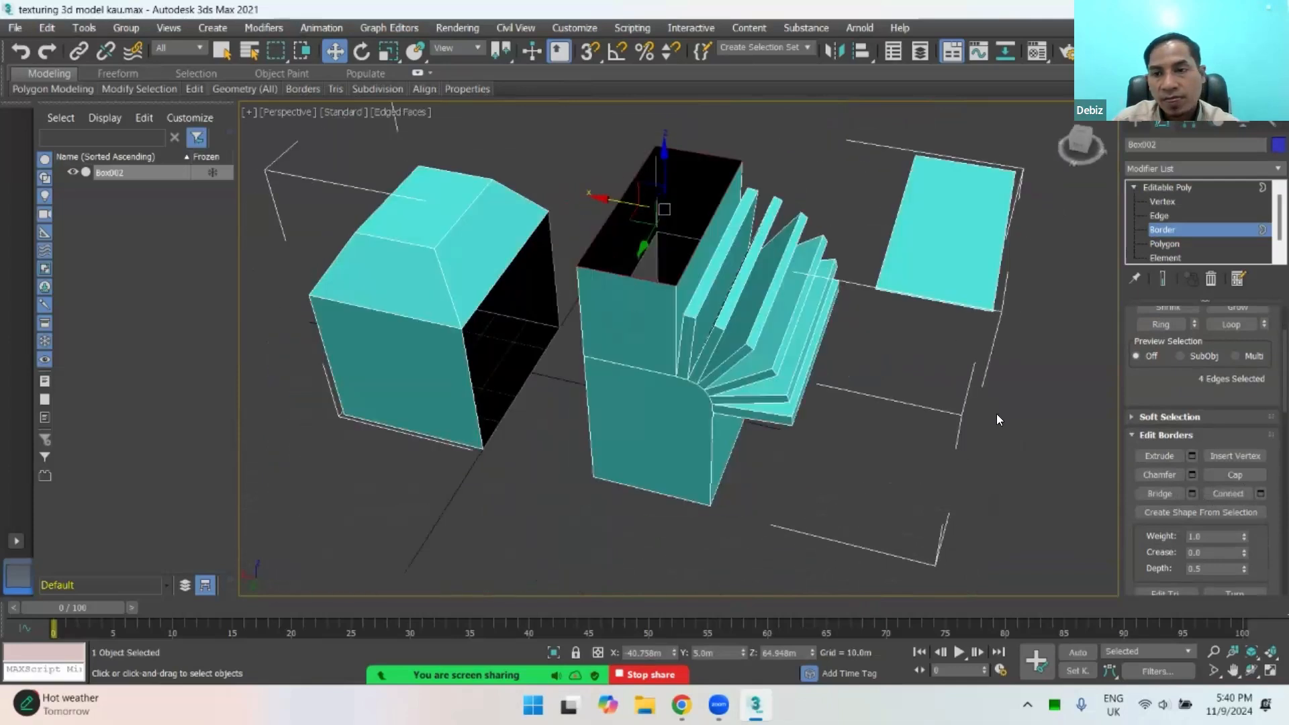
{"action": "left_click", "coordinate": [1249, 474]}
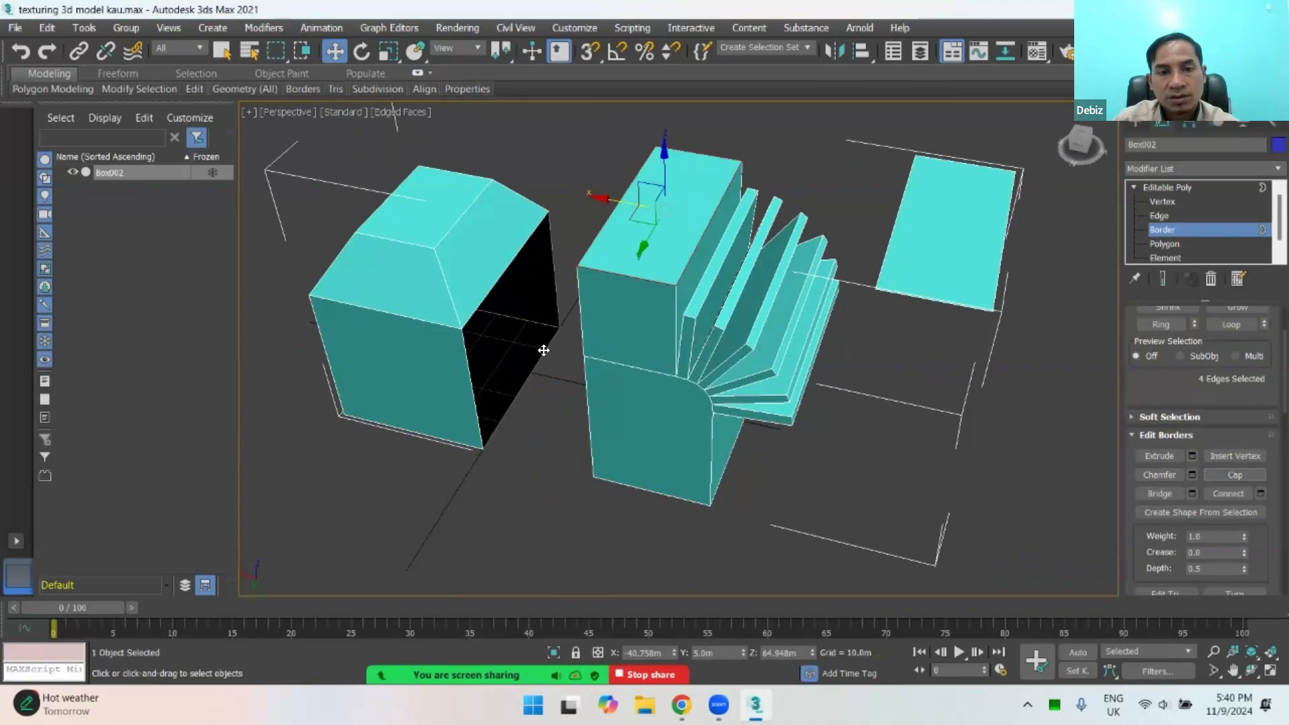
{"action": "left_click", "coordinate": [510, 273]}
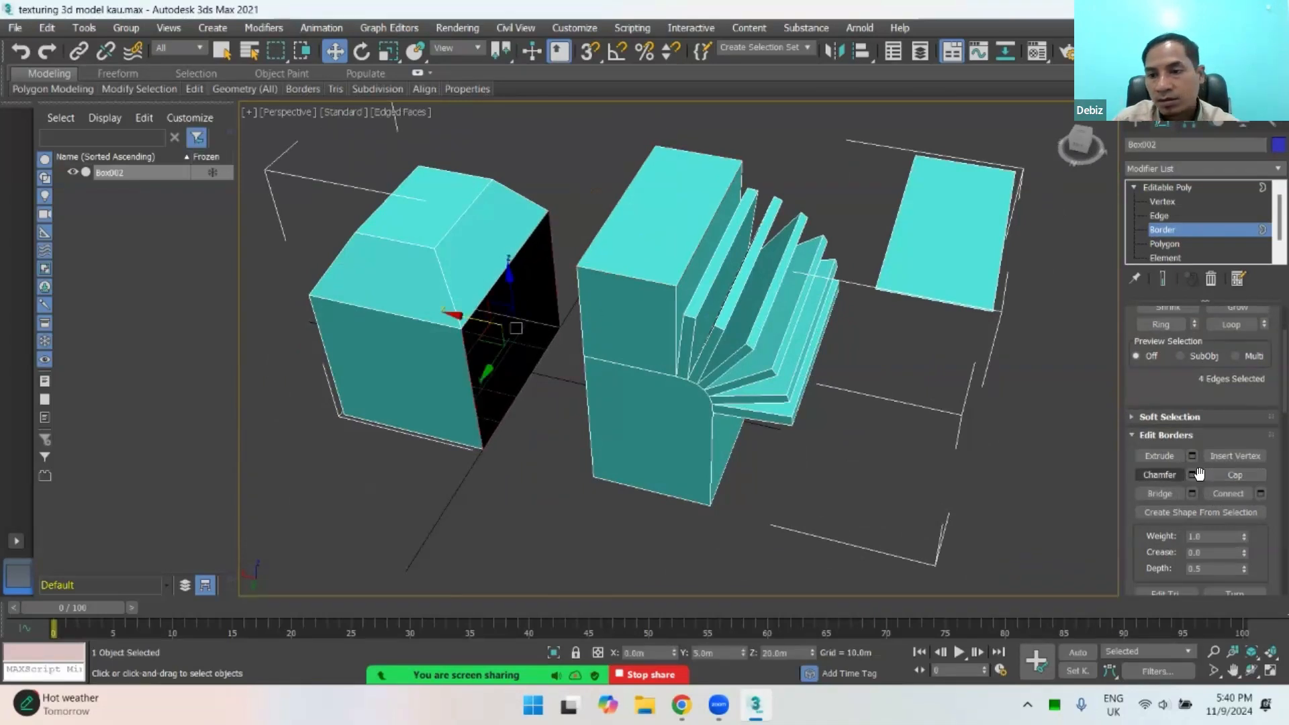
{"action": "left_click", "coordinate": [1230, 476]}
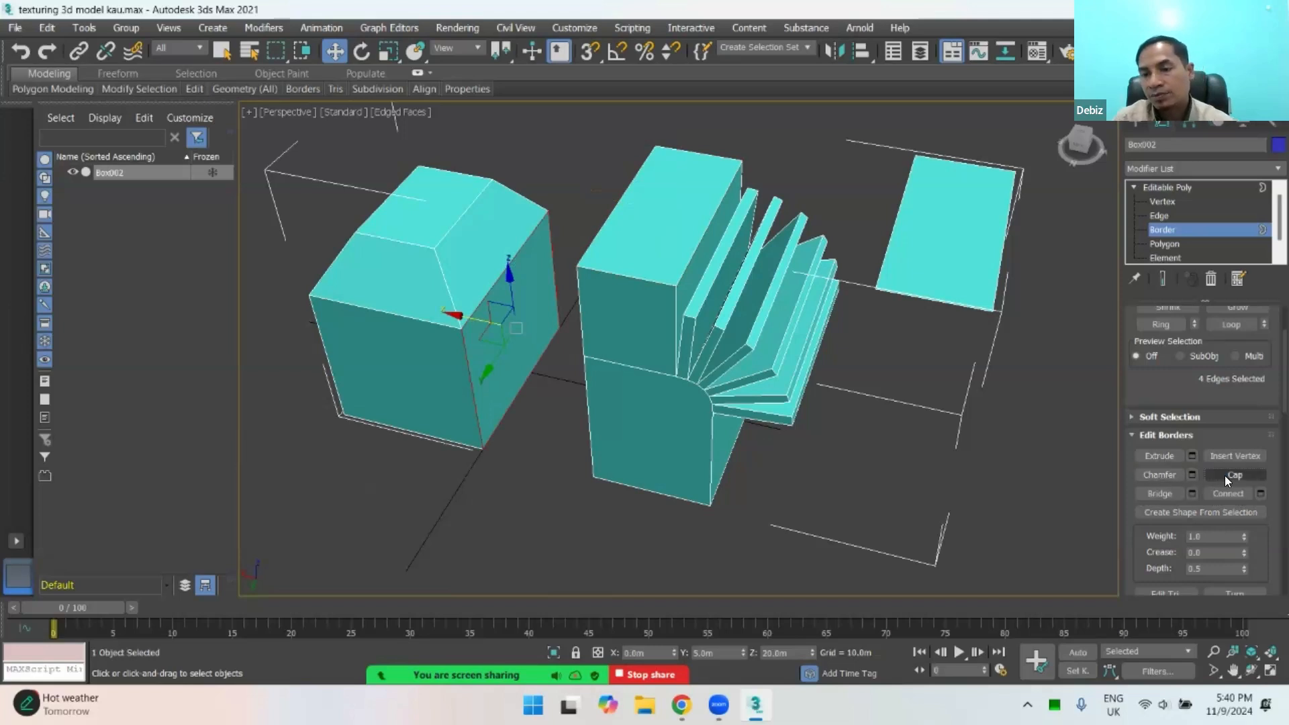
{"action": "left_click", "coordinate": [1237, 456]}
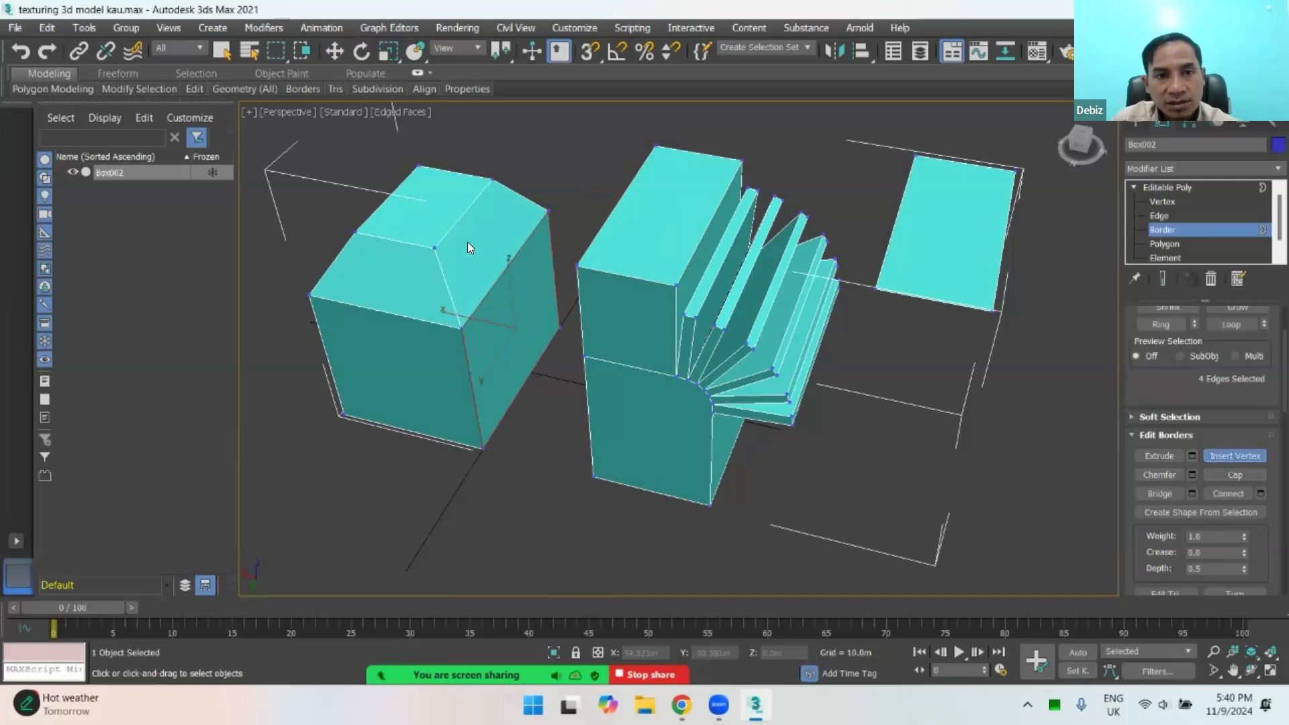
{"action": "scroll", "coordinate": [463, 236], "scroll_direction": "up", "scroll_amount": 2}
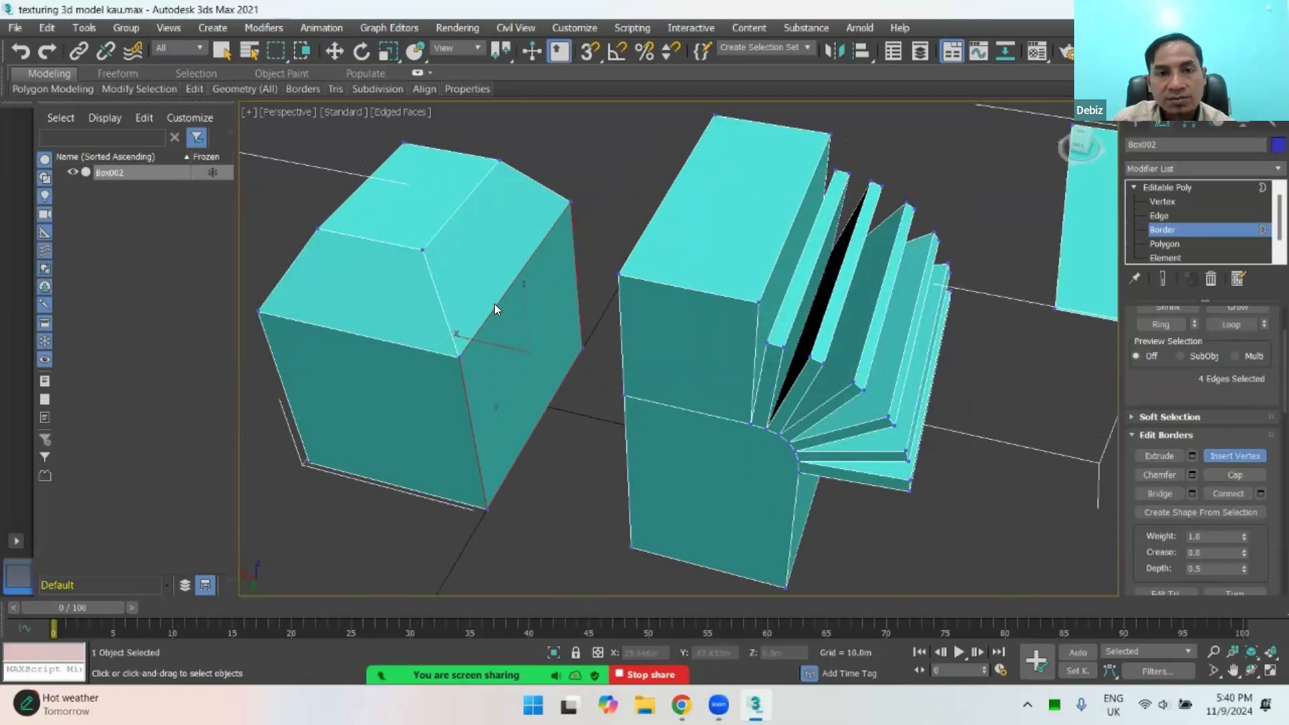
{"action": "left_click", "coordinate": [1164, 202]}
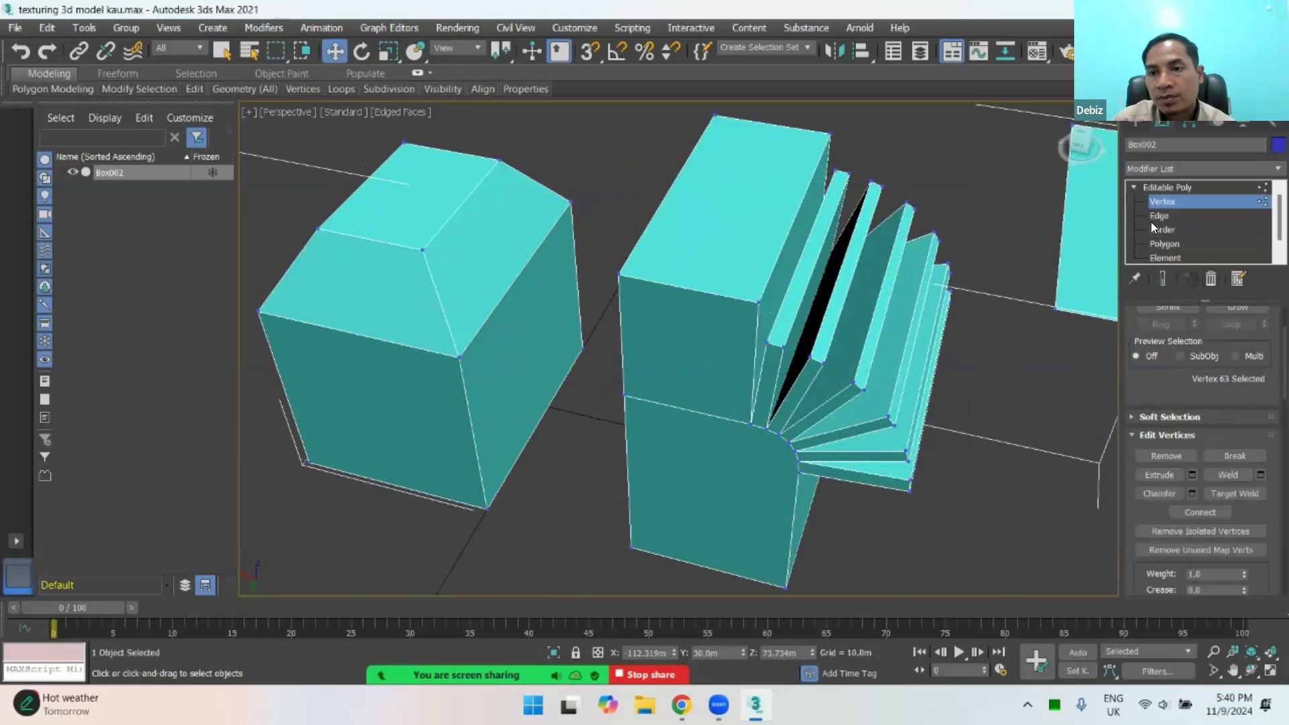
Step: Insert vertices along the ridge edge of the roofed block at edge level
{"action": "left_click", "coordinate": [1150, 220]}
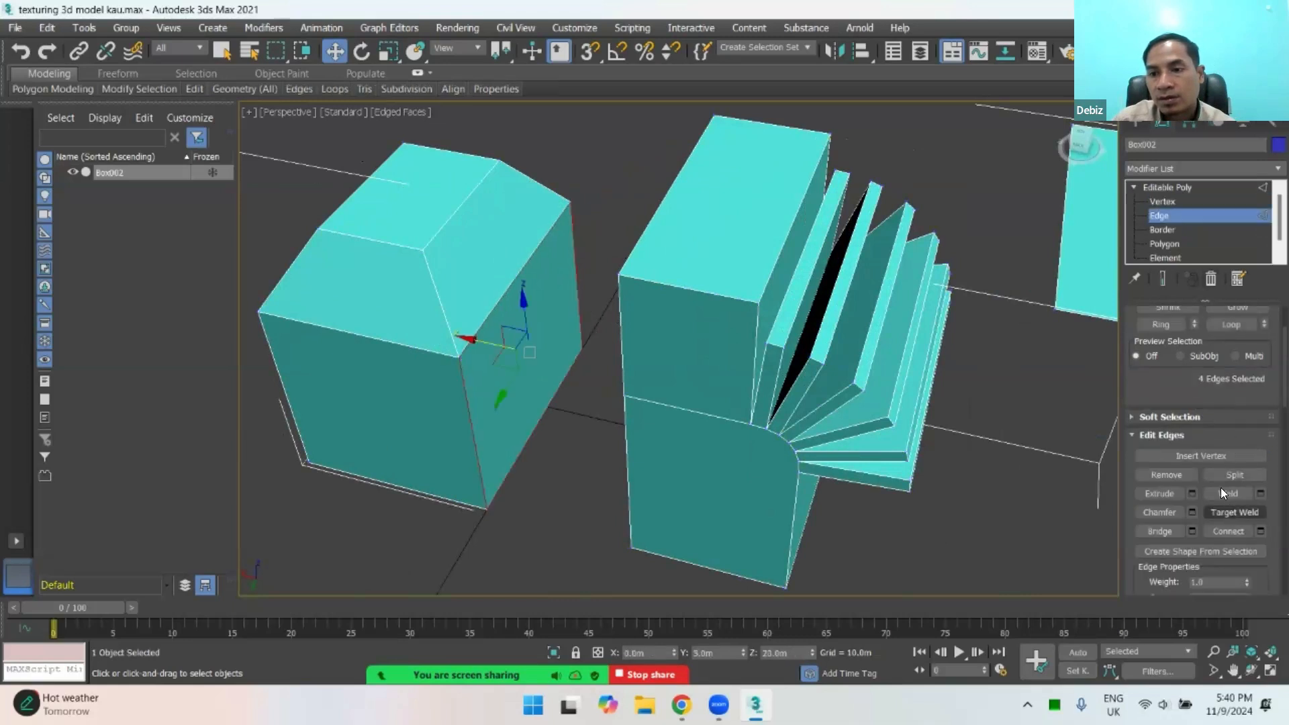
{"action": "left_click", "coordinate": [583, 233]}
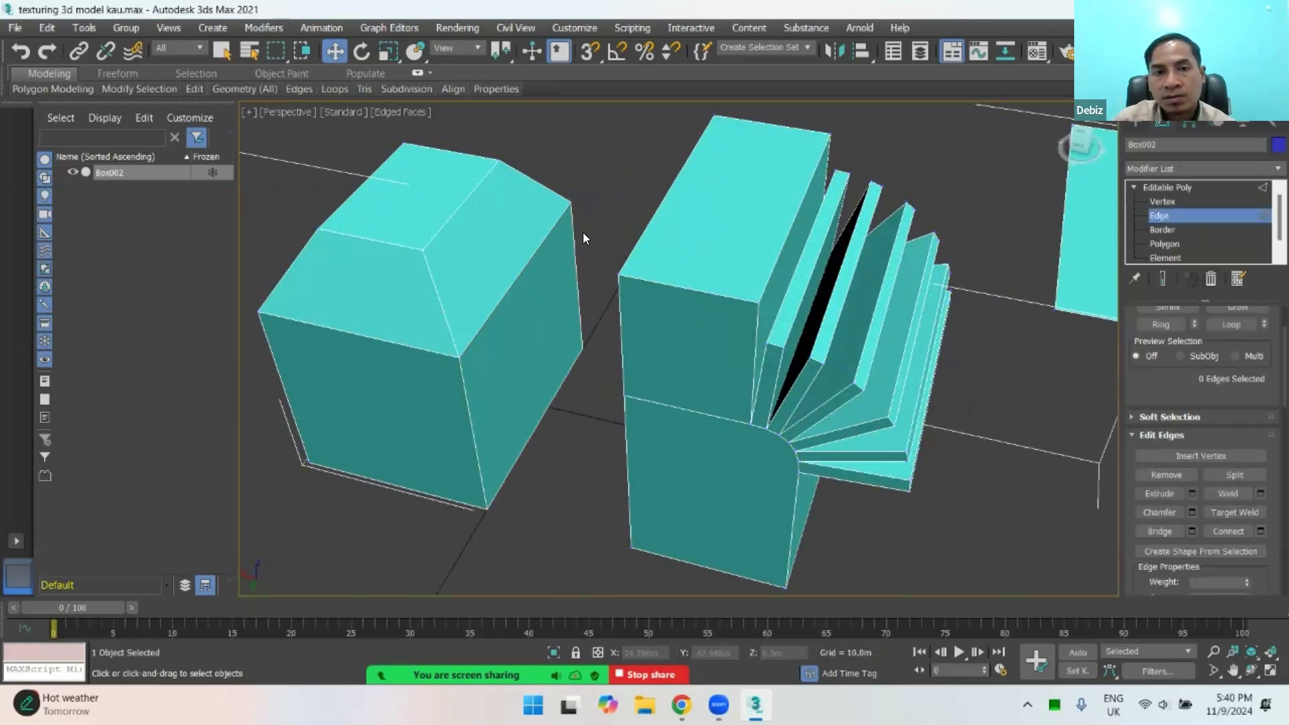
{"action": "left_click", "coordinate": [521, 269]}
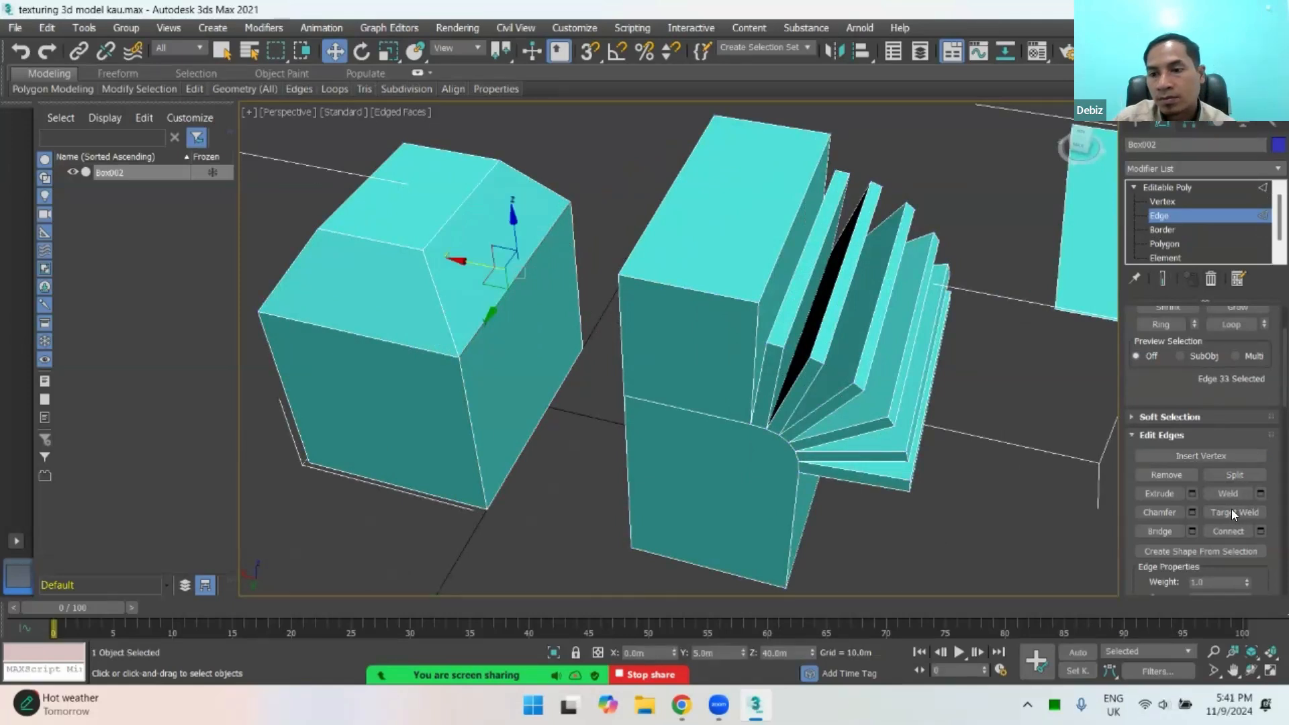
{"action": "left_click", "coordinate": [1201, 455]}
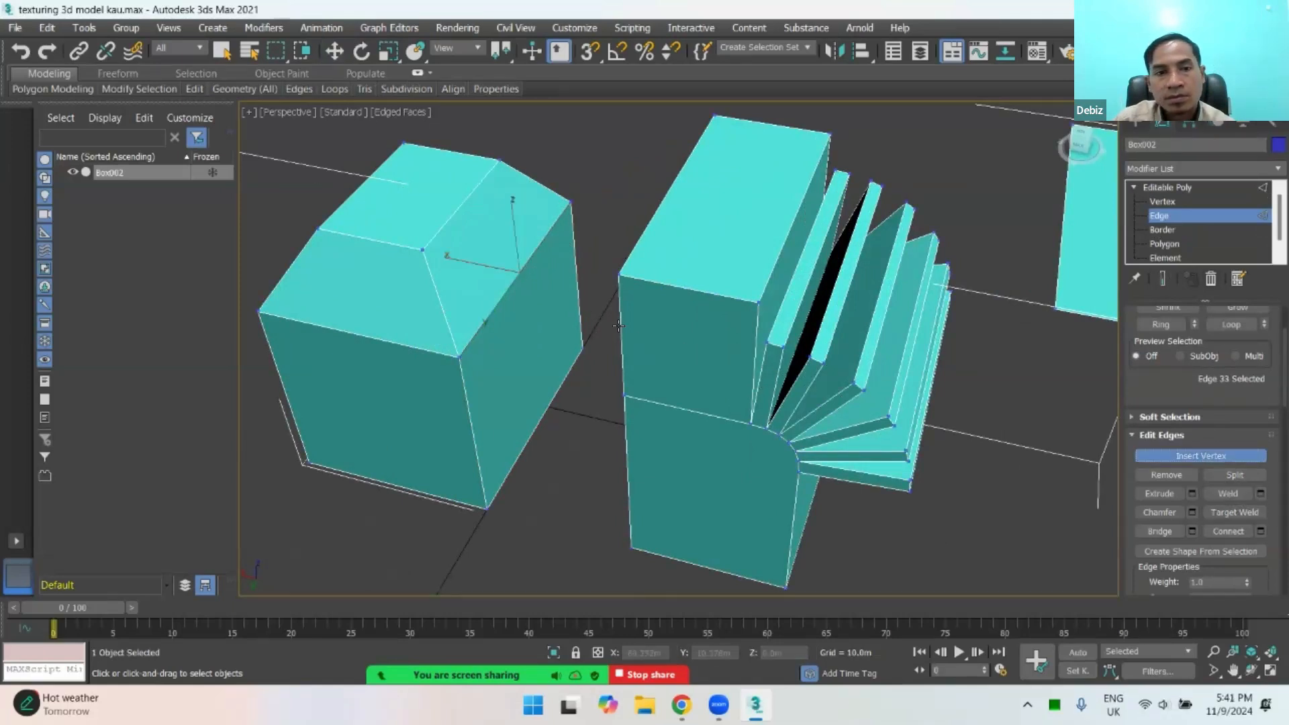
{"action": "left_click", "coordinate": [460, 206]}
{"action": "left_click", "coordinate": [479, 183]}
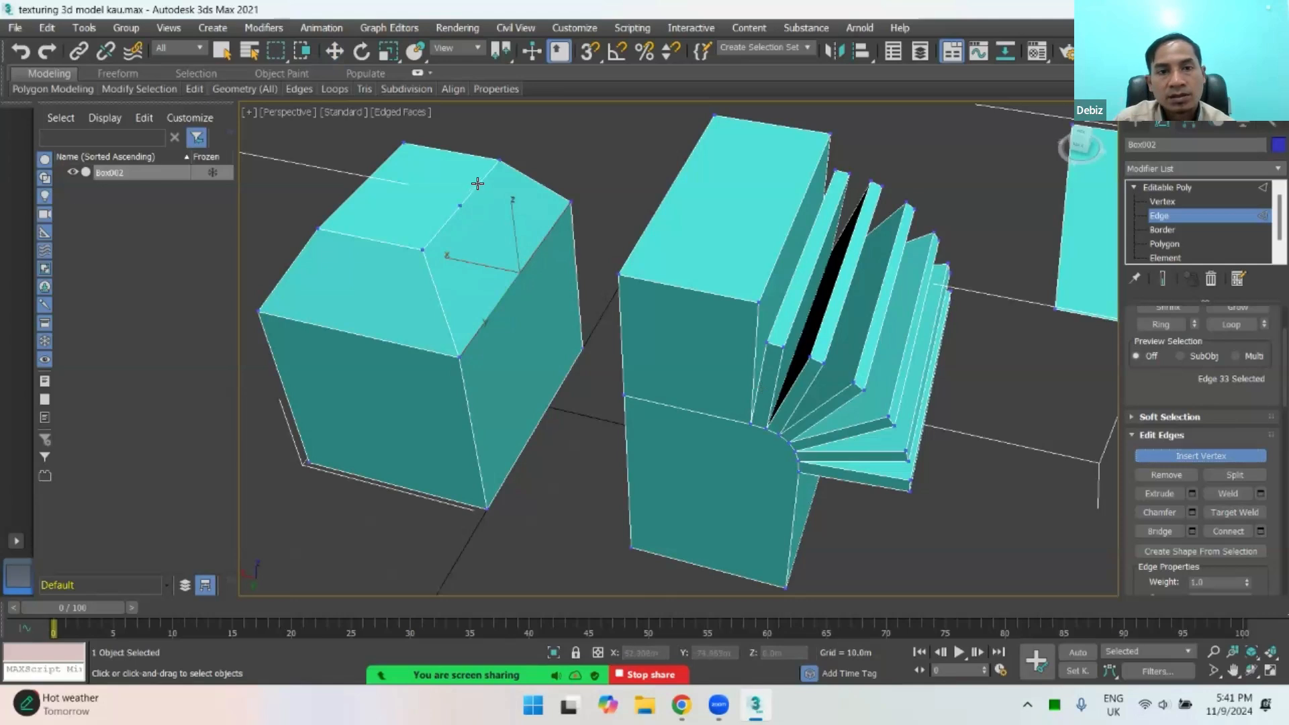
{"action": "scroll", "coordinate": [444, 222], "scroll_direction": "up", "scroll_amount": 5}
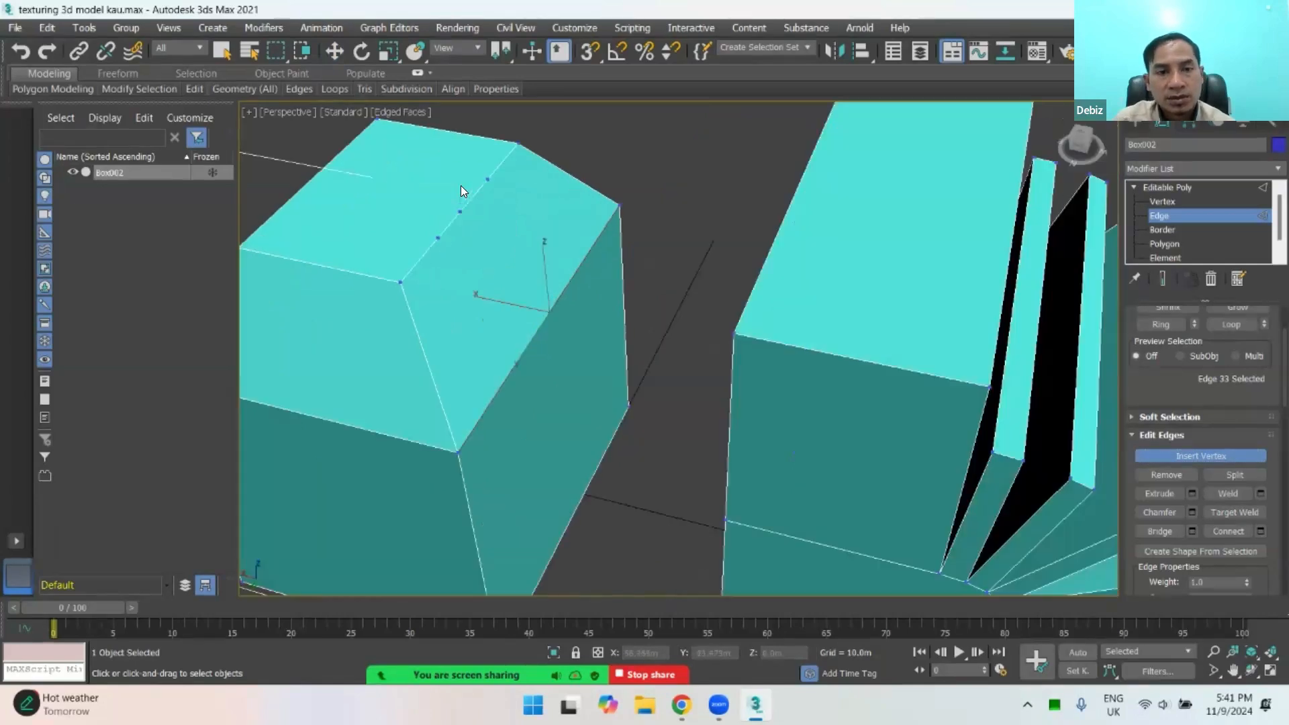
{"action": "left_click", "coordinate": [475, 200]}
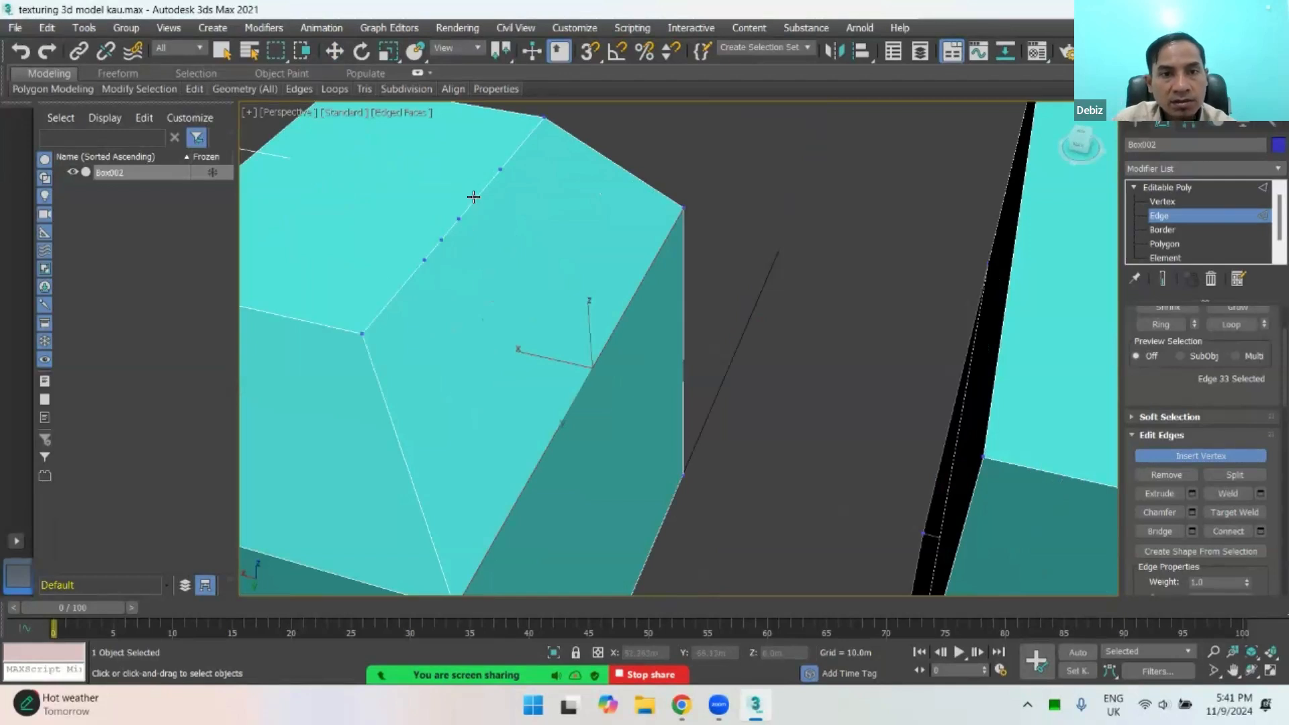
{"action": "left_click", "coordinate": [506, 159]}
{"action": "scroll", "coordinate": [568, 219], "scroll_direction": "down", "scroll_amount": 3}
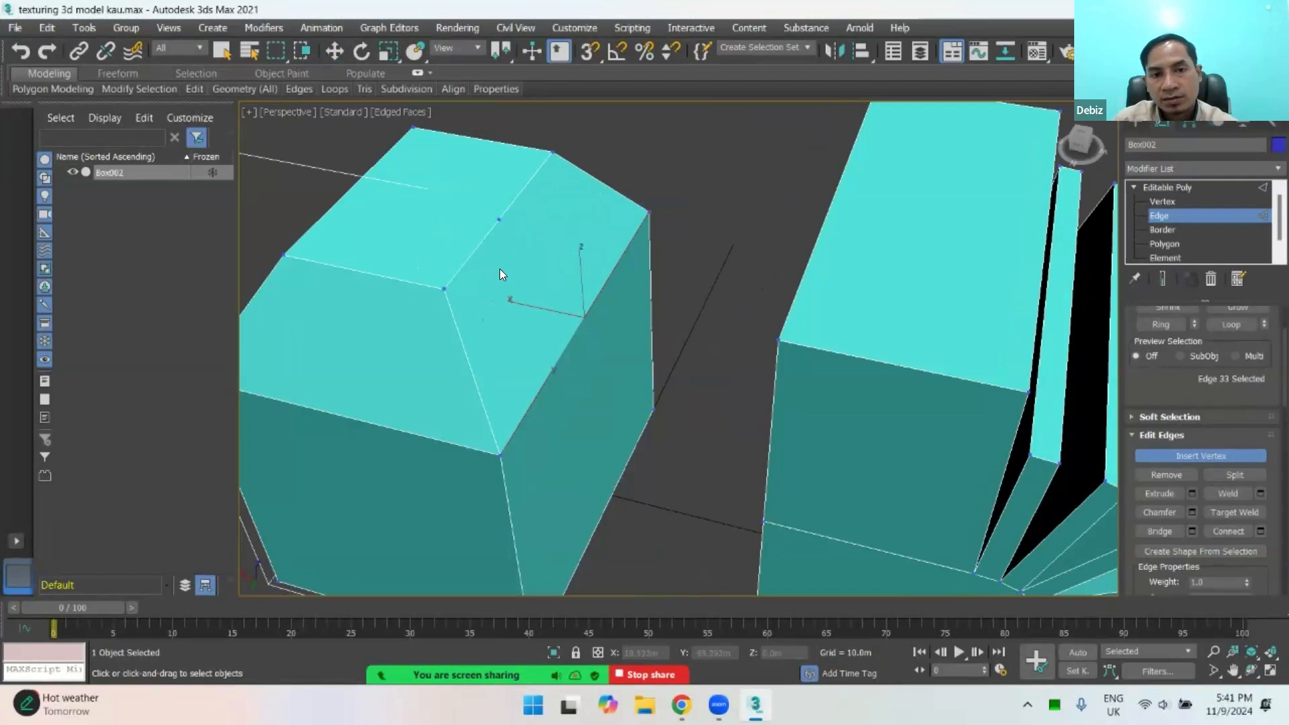
Step: Review the Edit Edges options and examine both blocks of Box002 from other angles
{"action": "scroll", "coordinate": [726, 254], "scroll_direction": "down", "scroll_amount": 5}
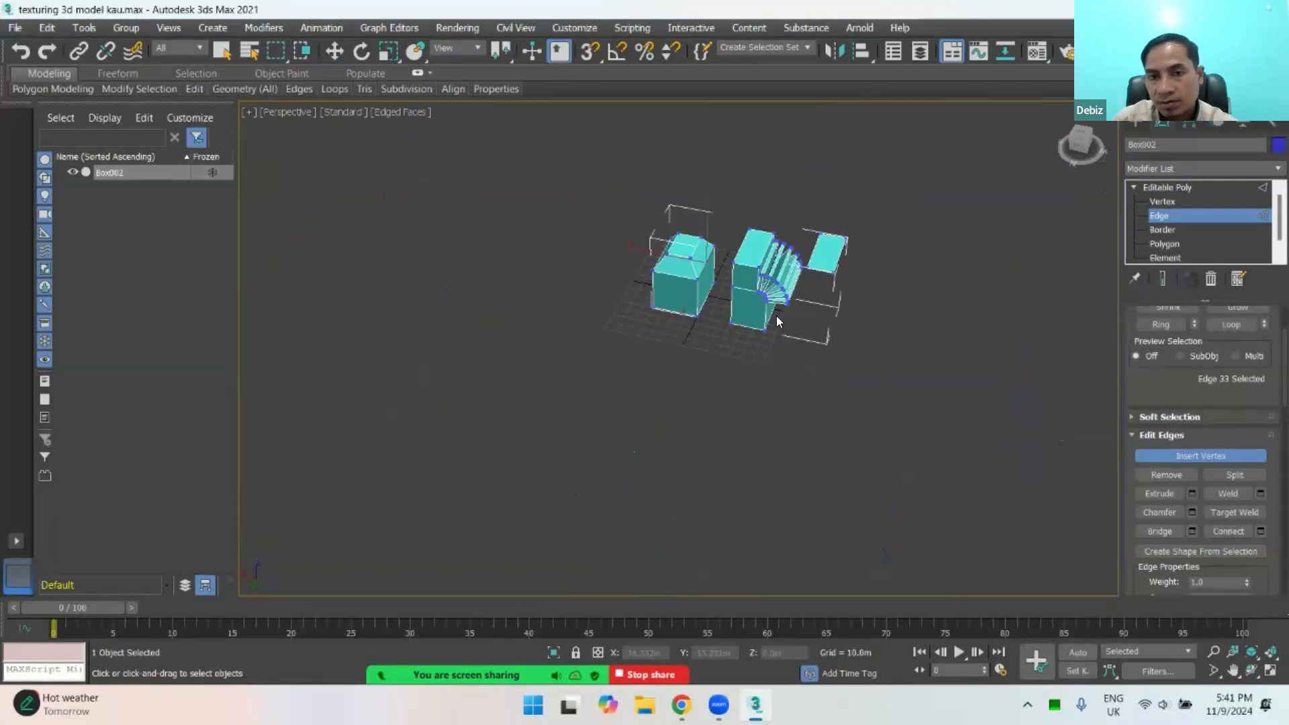
{"action": "mouse_move", "coordinate": [777, 319]}
{"action": "middle_mouse_down", "text": "alt"}
{"action": "mouse_move", "coordinate": [769, 331]}
{"action": "mouse_move", "coordinate": [862, 282]}
{"action": "mouse_move", "coordinate": [743, 313]}
{"action": "mouse_move", "coordinate": [752, 321]}
{"action": "middle_mouse_up", "text": "alt"}
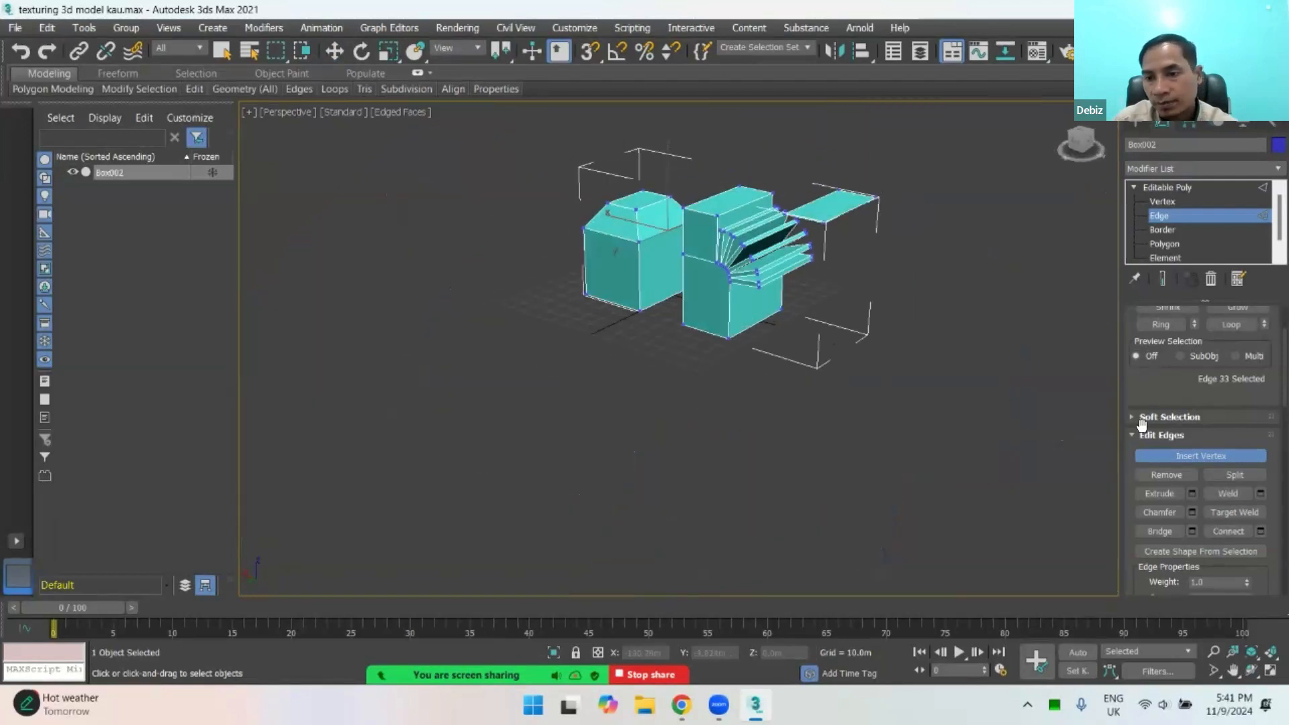
{"action": "scroll", "coordinate": [1267, 469], "scroll_direction": "down", "scroll_amount": 3}
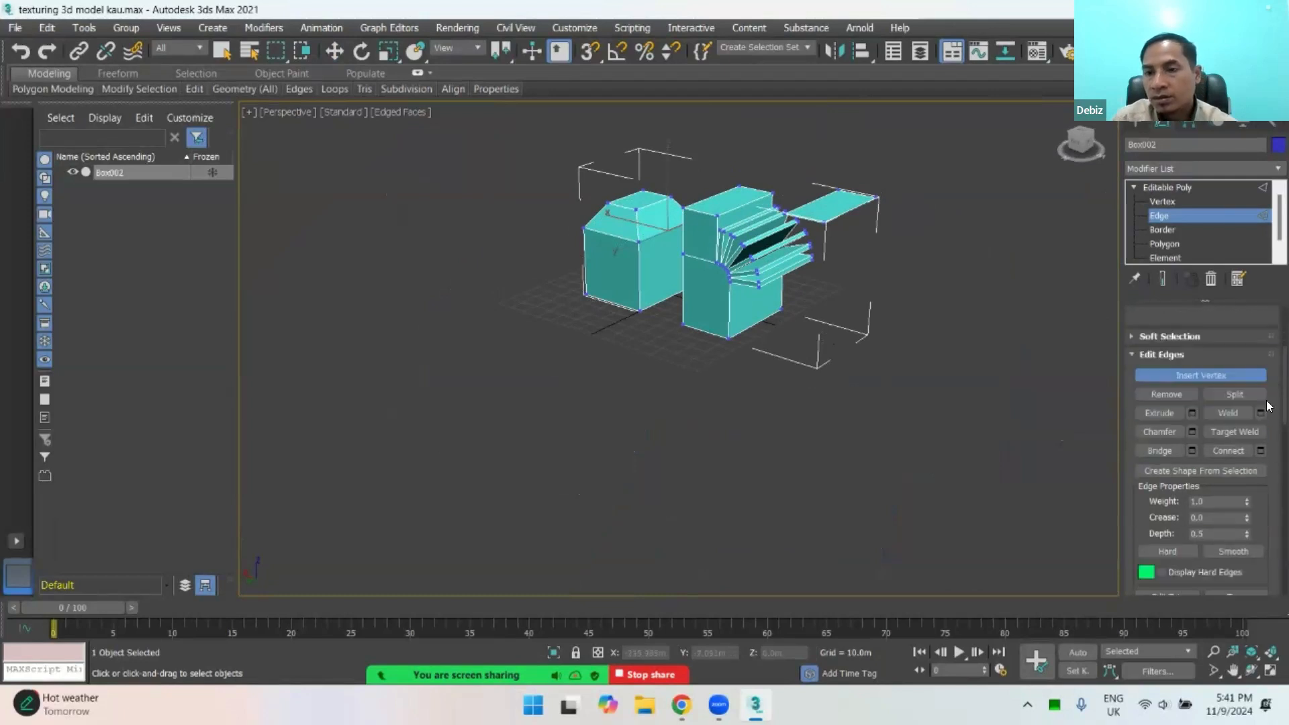
{"action": "scroll", "coordinate": [1267, 469], "scroll_direction": "down", "scroll_amount": 4}
{"action": "scroll", "coordinate": [1268, 470], "scroll_direction": "up", "scroll_amount": 2}
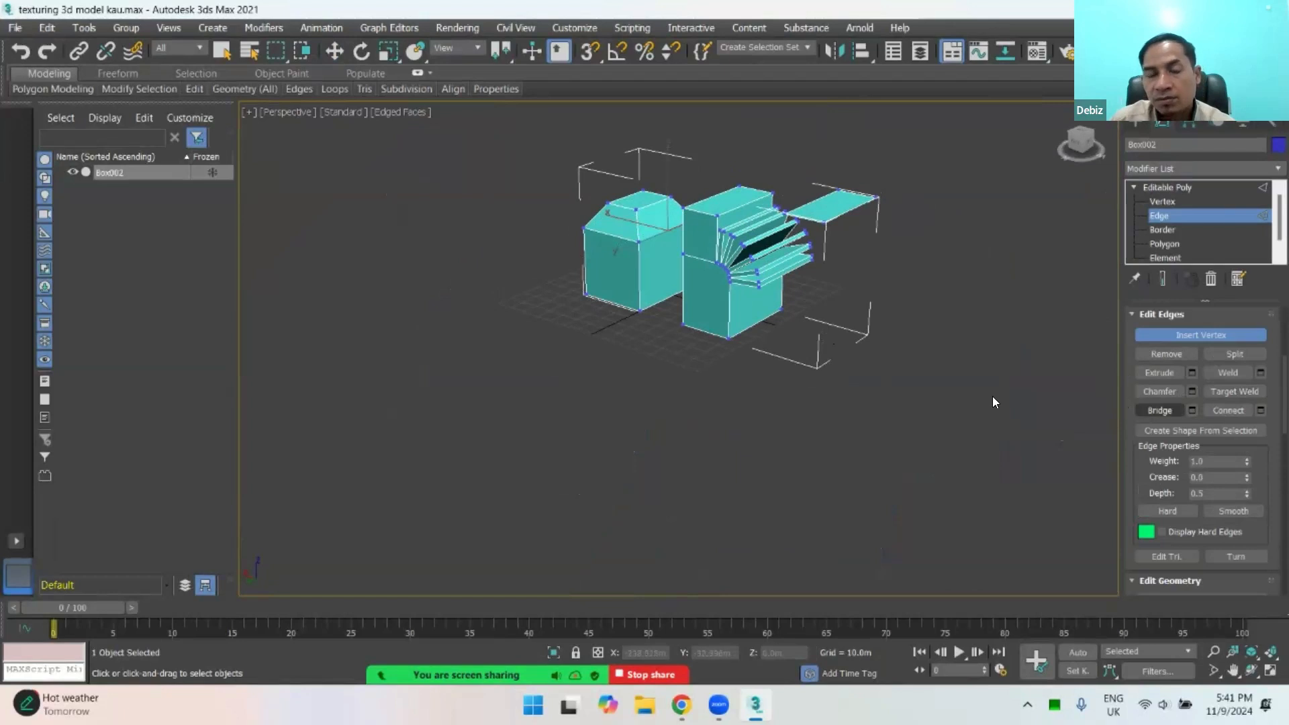
{"action": "middle_click_drag", "start_coordinate": [710, 335], "coordinate": [916, 257], "text": "alt"}
{"action": "scroll", "coordinate": [788, 340], "scroll_direction": "up", "scroll_amount": 2}
{"action": "scroll", "coordinate": [916, 258], "scroll_direction": "up", "scroll_amount": 3}
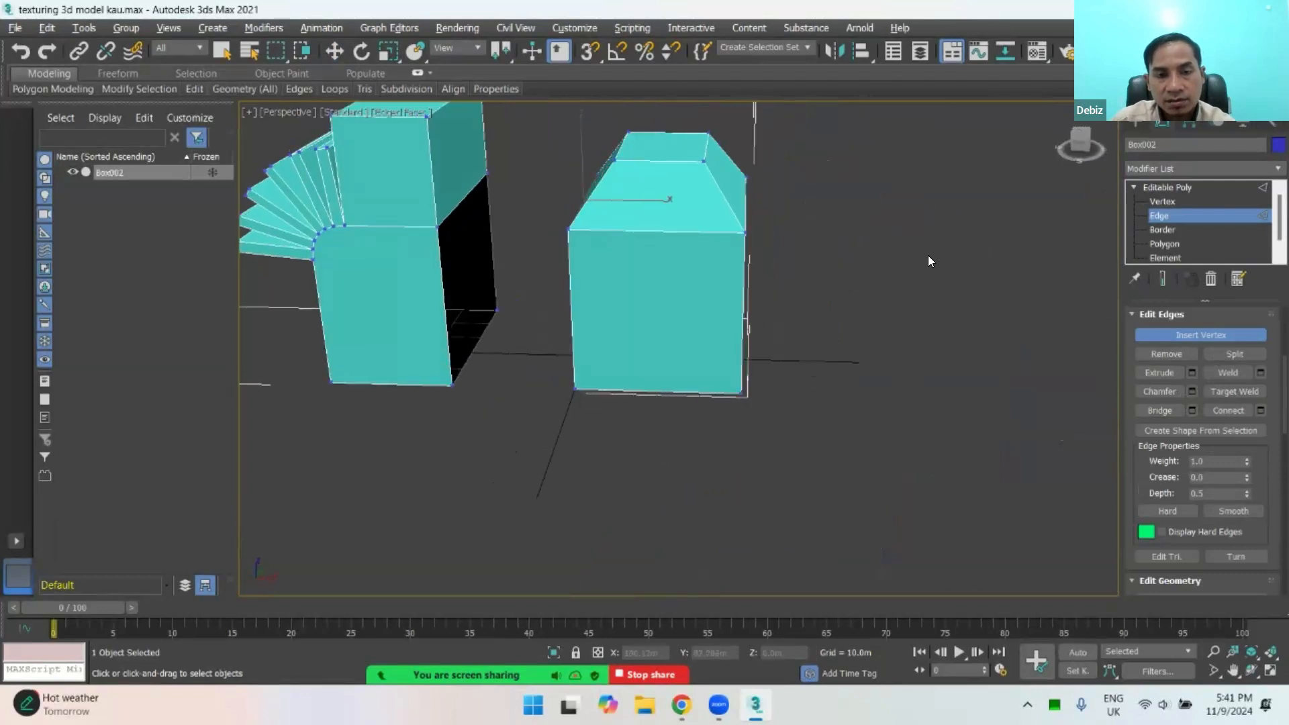
Step: Select the border around the tall block's lower side opening at border level
{"action": "left_click", "coordinate": [1164, 231]}
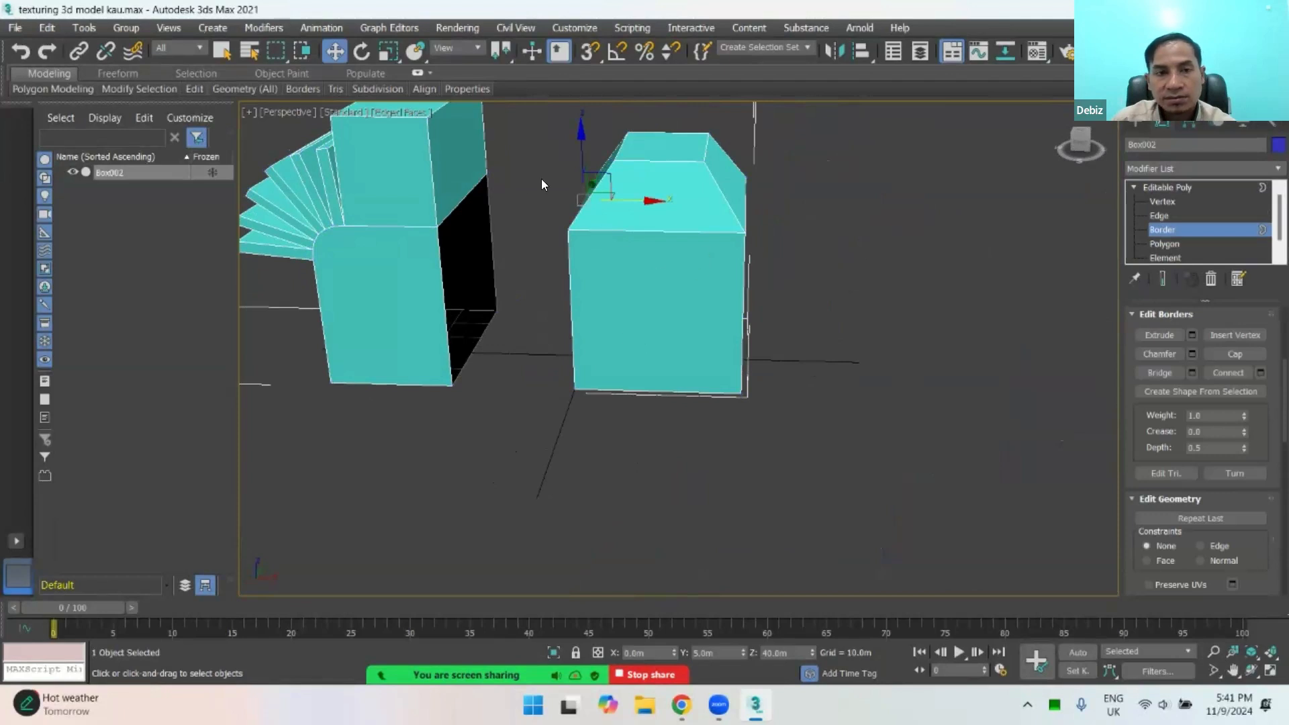
{"action": "left_click", "coordinate": [466, 199]}
{"action": "middle_click_drag", "start_coordinate": [647, 240], "coordinate": [541, 247], "text": "alt"}
{"action": "scroll", "coordinate": [488, 263], "scroll_direction": "up", "scroll_amount": 5}
{"action": "scroll", "coordinate": [530, 323], "scroll_direction": "down", "scroll_amount": 5}
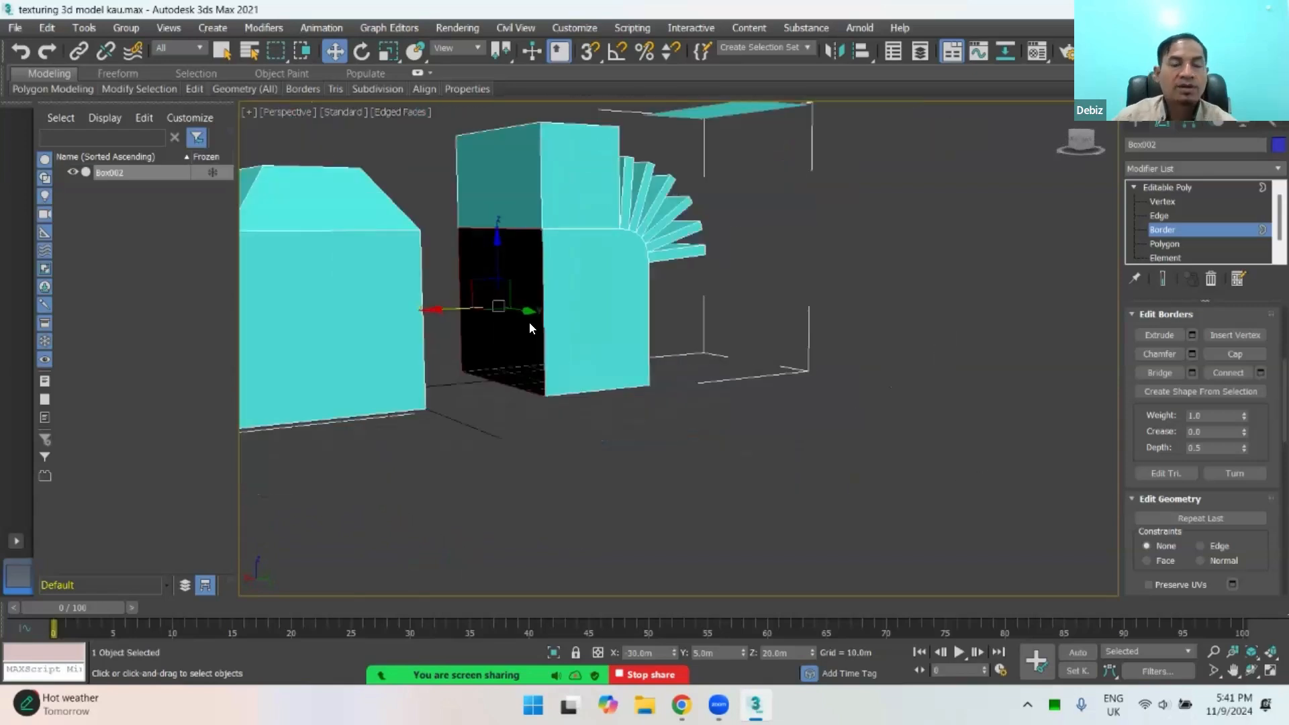
{"action": "middle_click_drag", "start_coordinate": [530, 341], "coordinate": [501, 349], "text": "alt"}
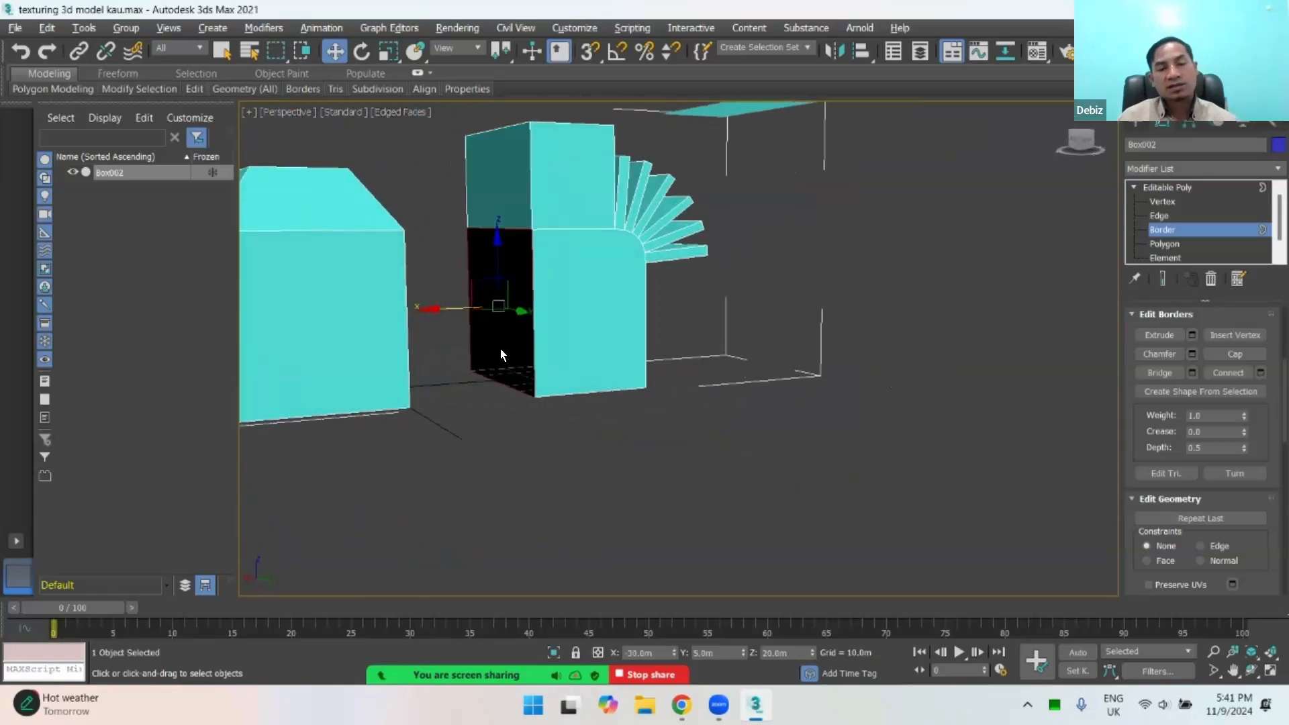
{"action": "middle_click_drag", "start_coordinate": [526, 307], "coordinate": [517, 308], "text": "alt"}
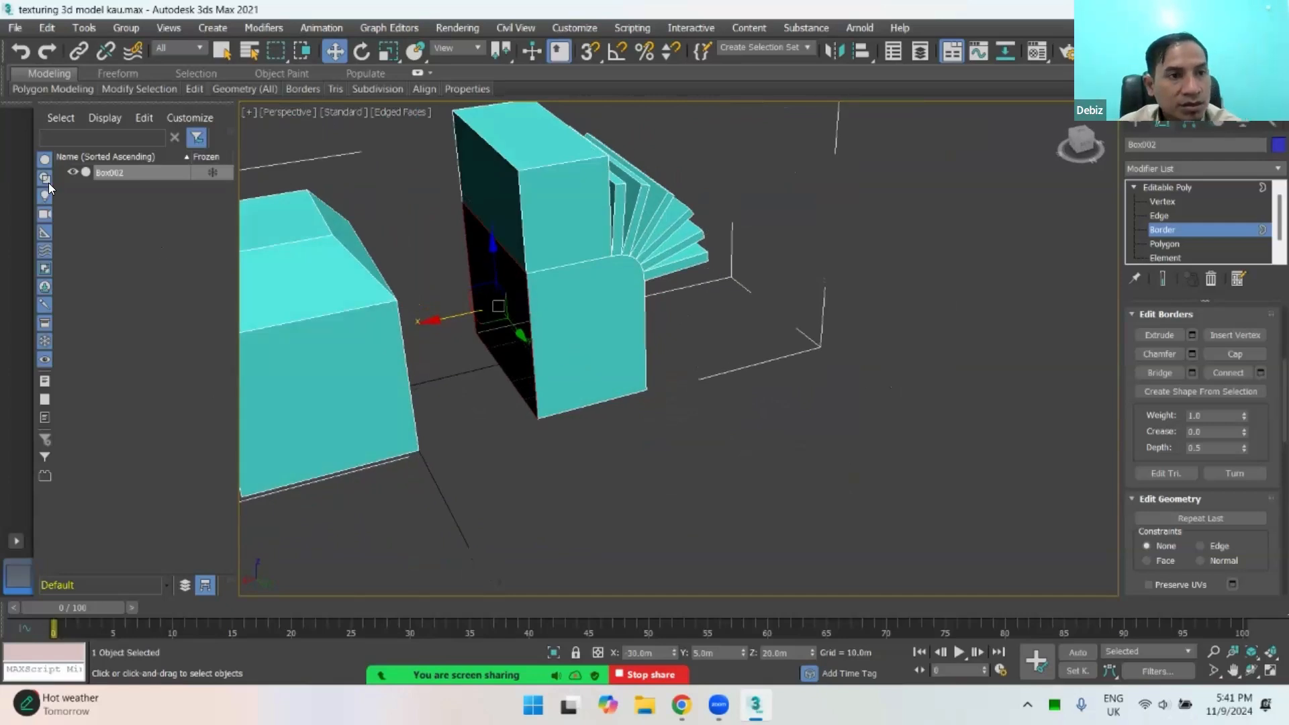
Step: Review the available file, edit, tools, create and animation commands
{"action": "left_click", "coordinate": [15, 28]}
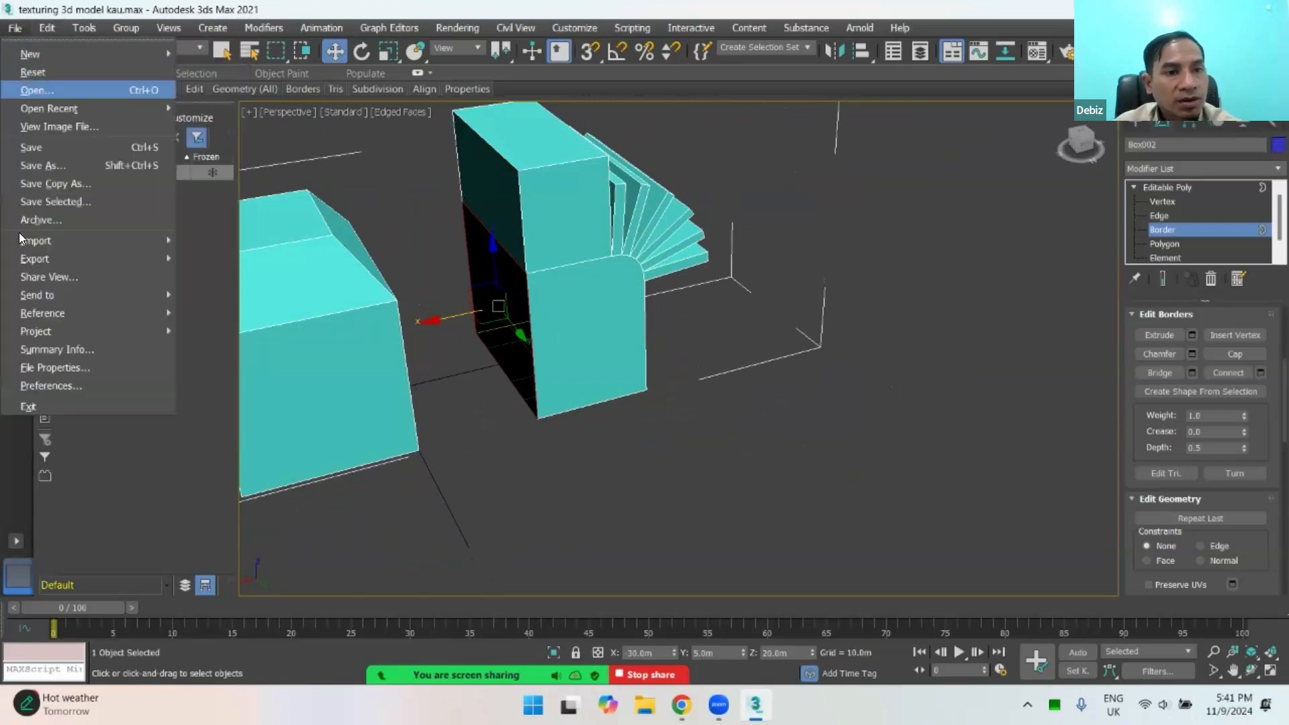
{"action": "left_click", "coordinate": [47, 28]}
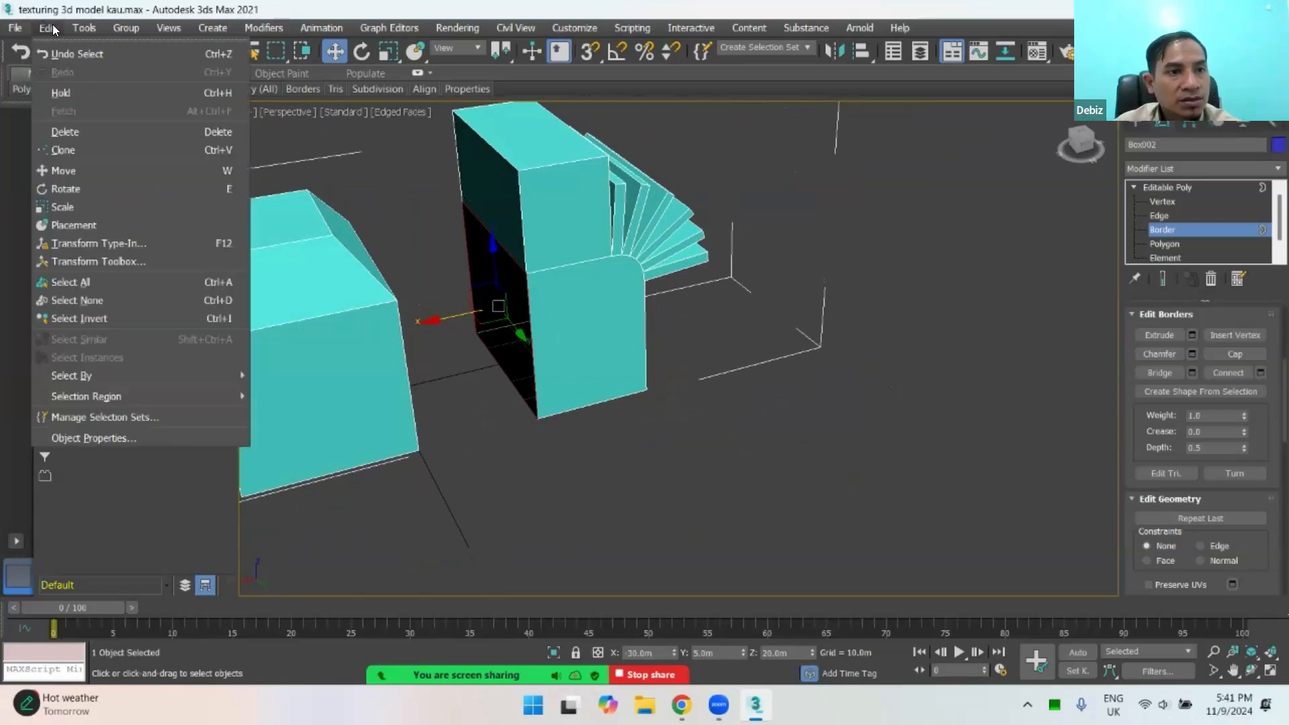
{"action": "mouse_move", "coordinate": [84, 27]}
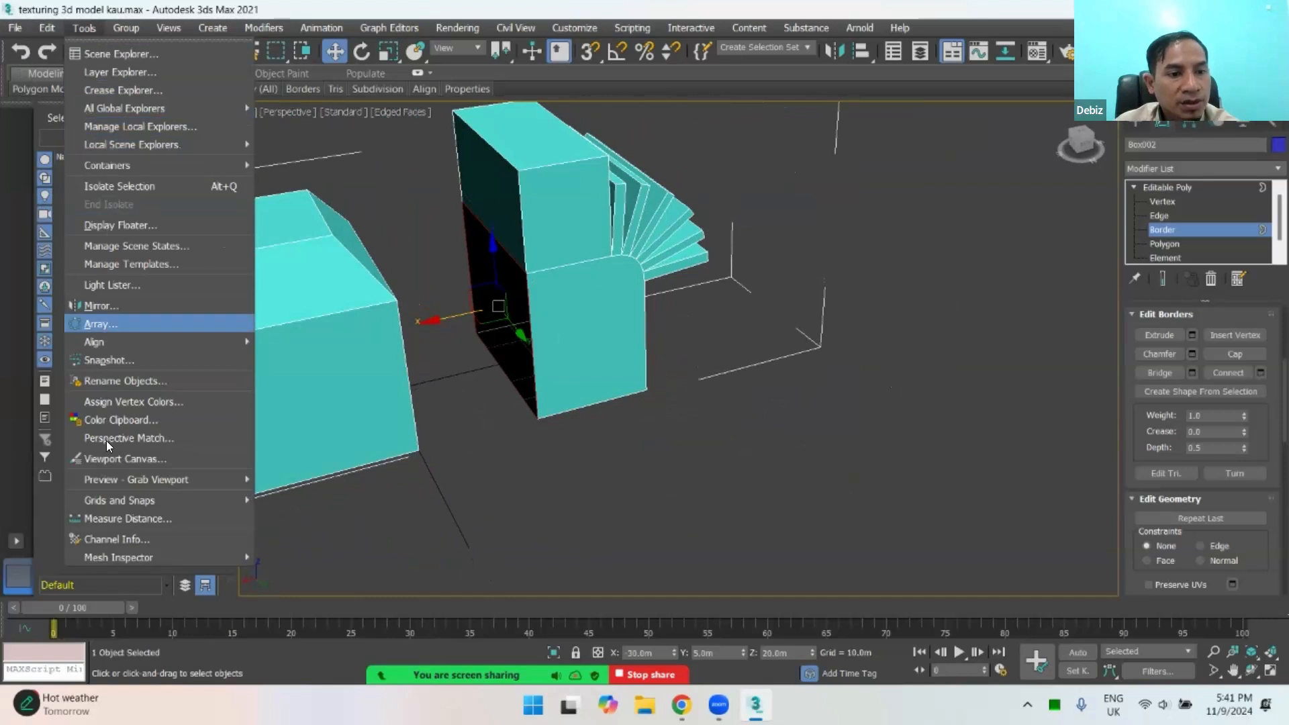
{"action": "mouse_move", "coordinate": [198, 30]}
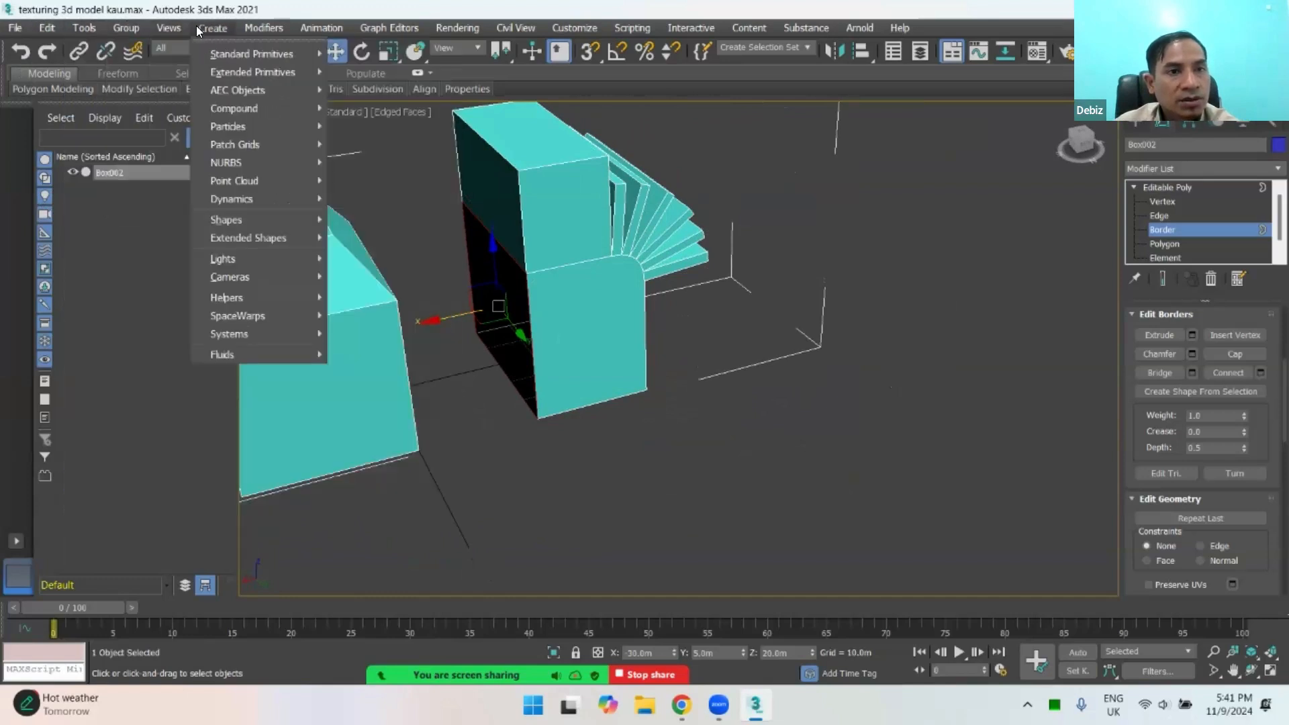
{"action": "mouse_move", "coordinate": [342, 26]}
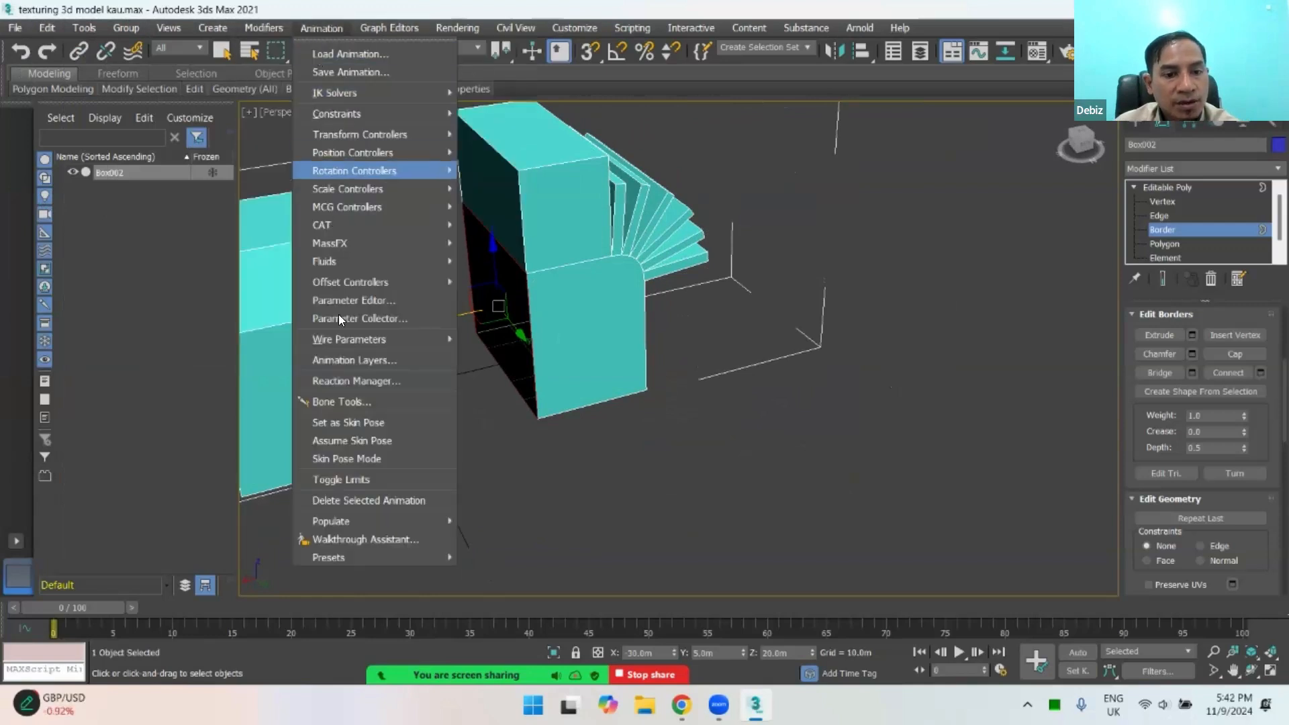
{"action": "left_click", "coordinate": [737, 6]}
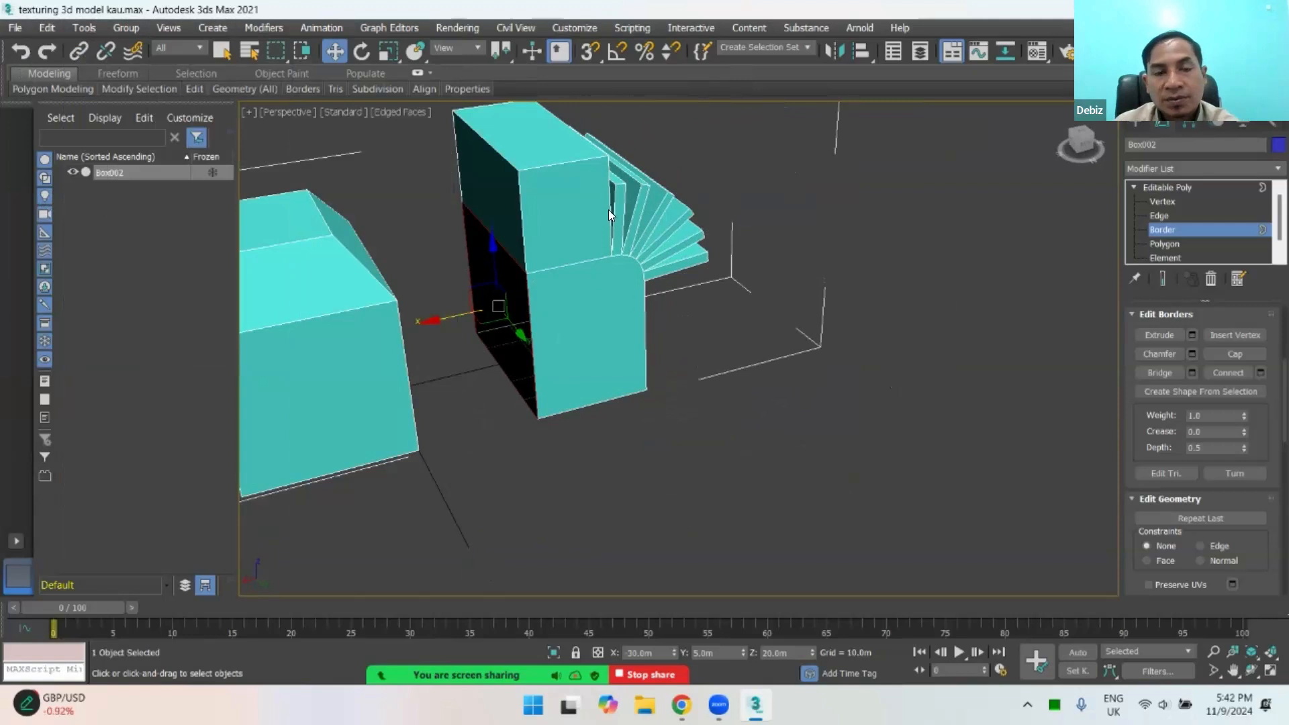
Step: Switch to the Scale tool and reselect the border around the tall block's lower side opening
{"action": "left_click", "coordinate": [363, 51]}
{"action": "left_click", "coordinate": [389, 51]}
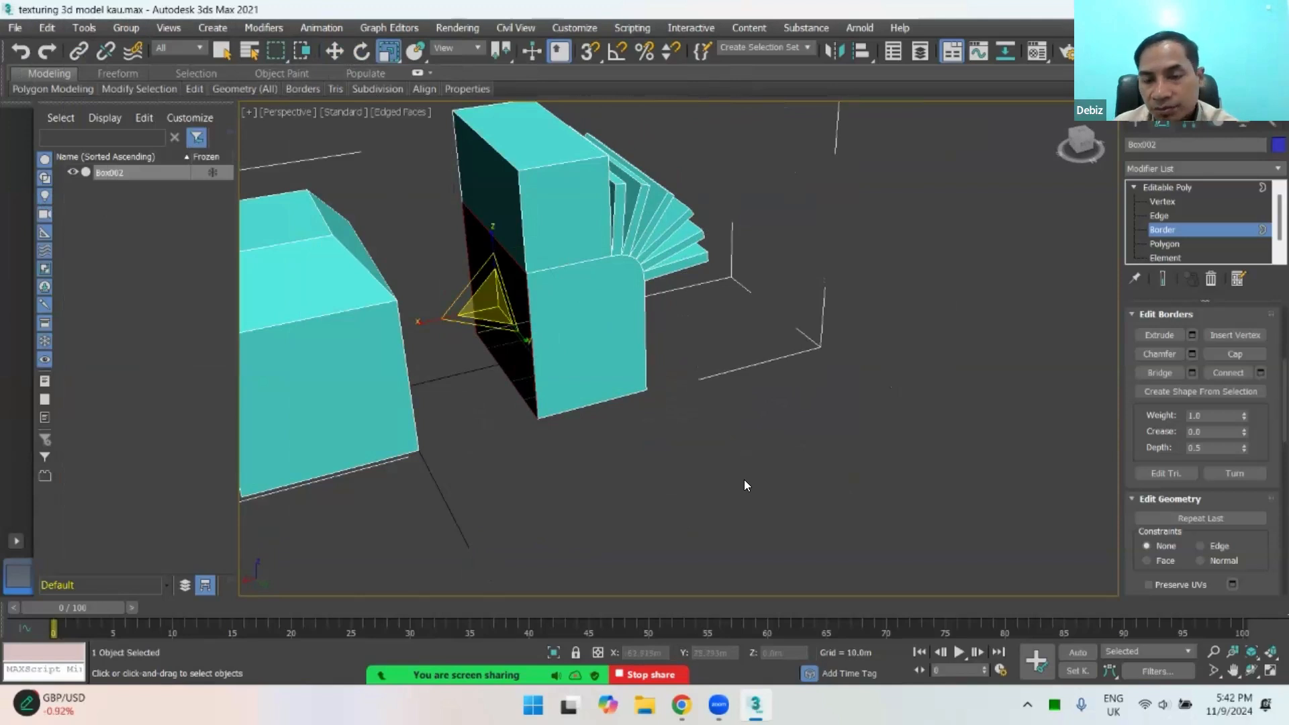
{"action": "left_click", "coordinate": [919, 235]}
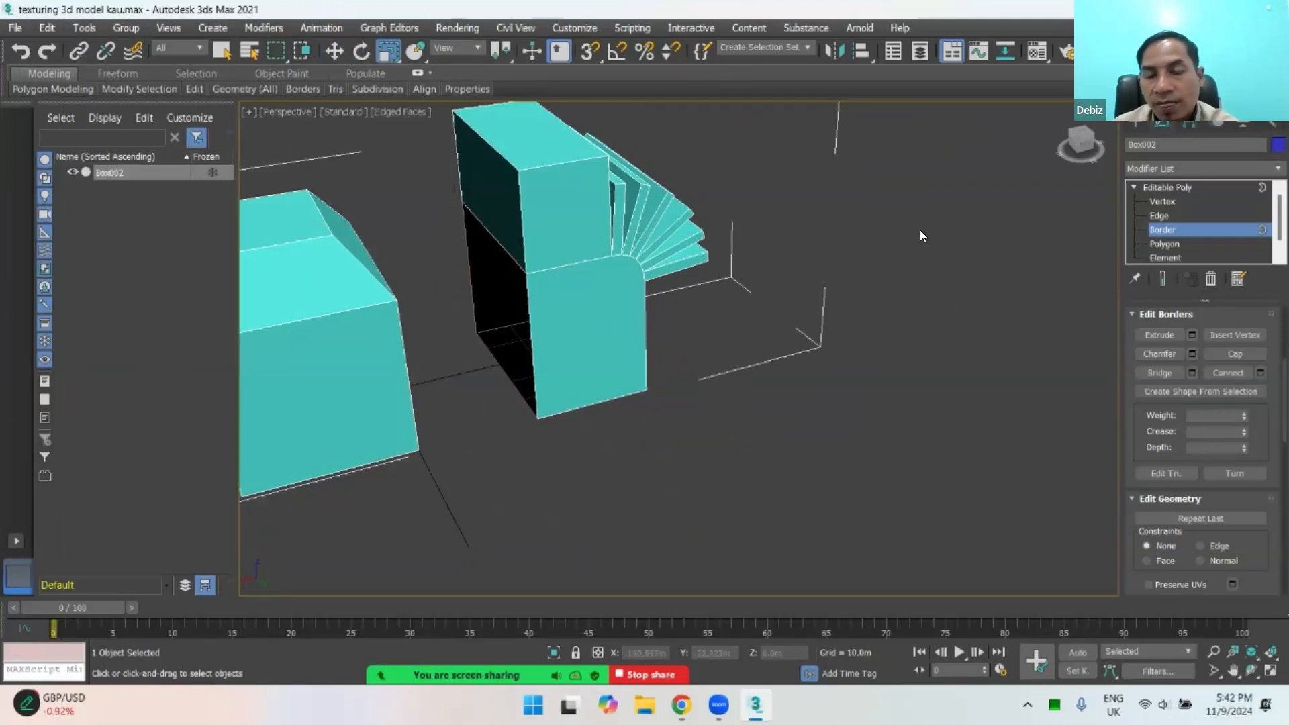
{"action": "scroll", "coordinate": [919, 235], "scroll_direction": "down", "scroll_amount": 3}
{"action": "left_click", "coordinate": [661, 256]}
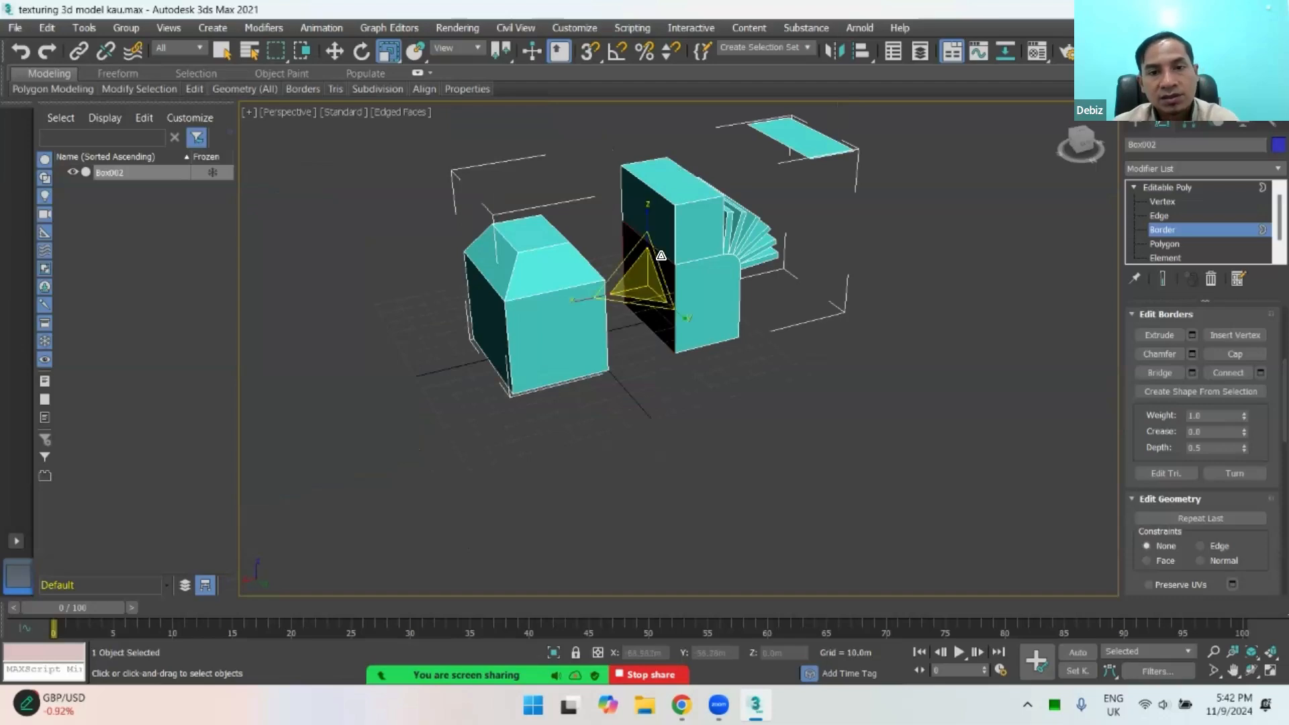
Step: Cap the tall block's lower side opening
{"action": "middle_click_drag", "start_coordinate": [622, 316], "coordinate": [669, 311], "text": "alt"}
{"action": "scroll", "coordinate": [653, 337], "scroll_direction": "up", "scroll_amount": 5}
{"action": "right_click", "coordinate": [669, 311]}
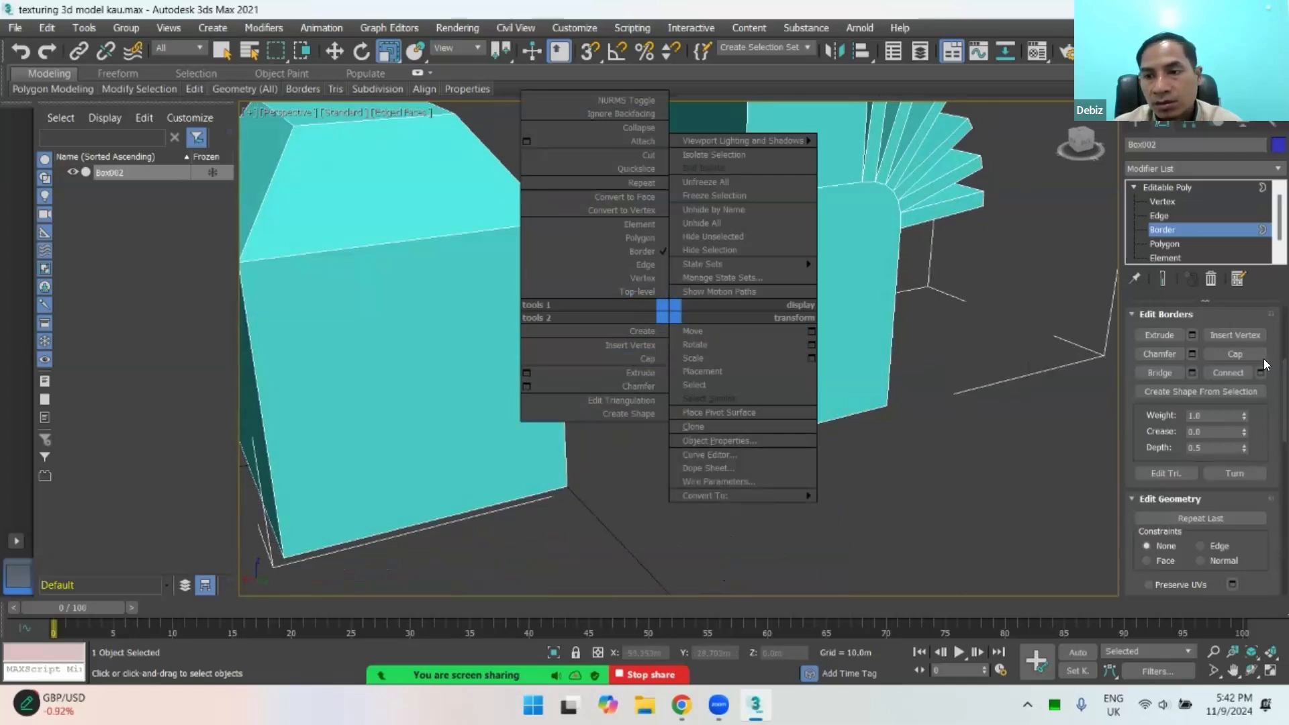
{"action": "left_click", "coordinate": [1243, 361]}
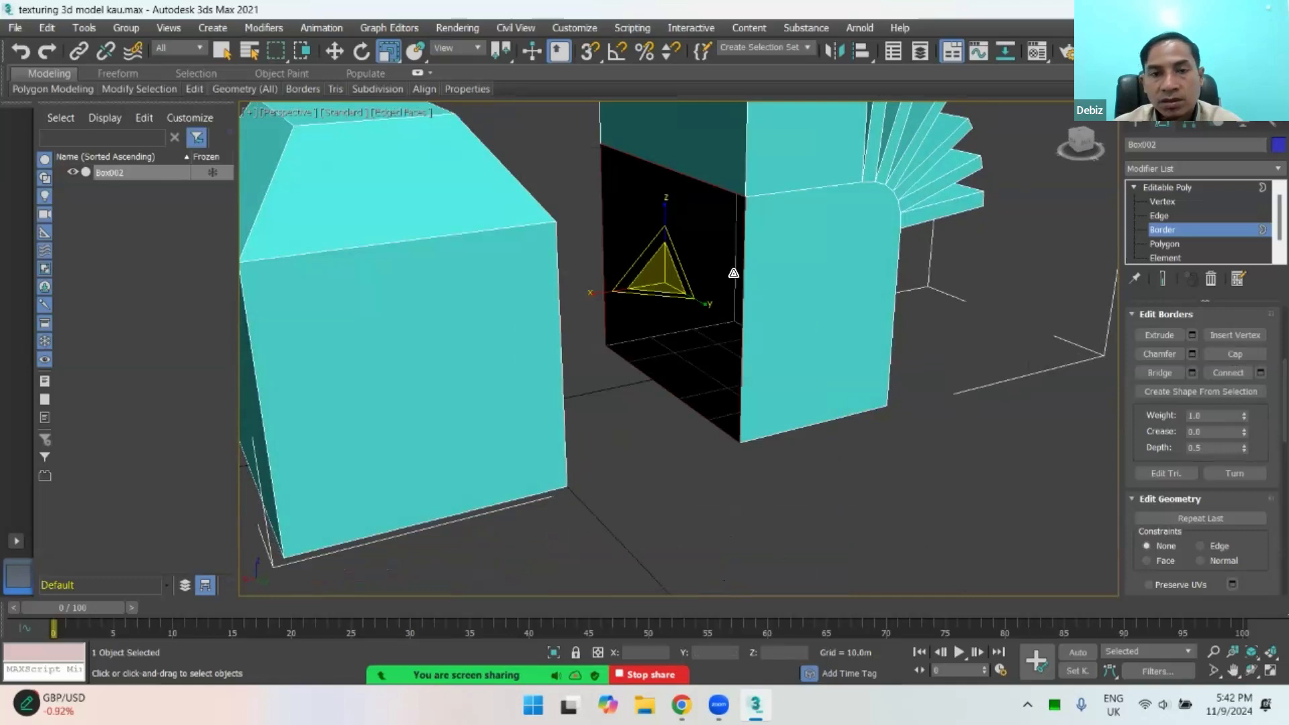
{"action": "right_click", "coordinate": [655, 221]}
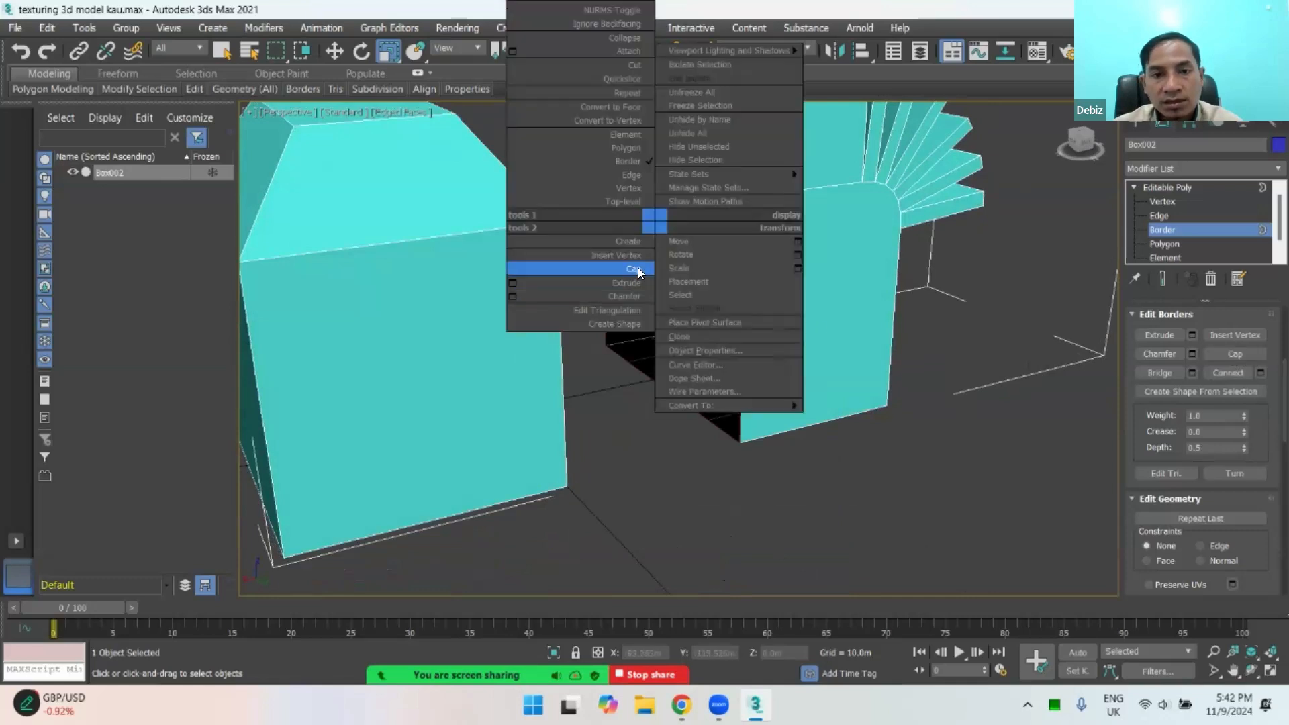
{"action": "left_click", "coordinate": [635, 282]}
{"action": "mouse_move", "coordinate": [835, 329]}
{"action": "middle_mouse_down", "text": "alt"}
{"action": "mouse_move", "coordinate": [795, 299]}
{"action": "mouse_move", "coordinate": [824, 332]}
{"action": "mouse_move", "coordinate": [833, 315]}
{"action": "middle_mouse_up", "text": "alt"}
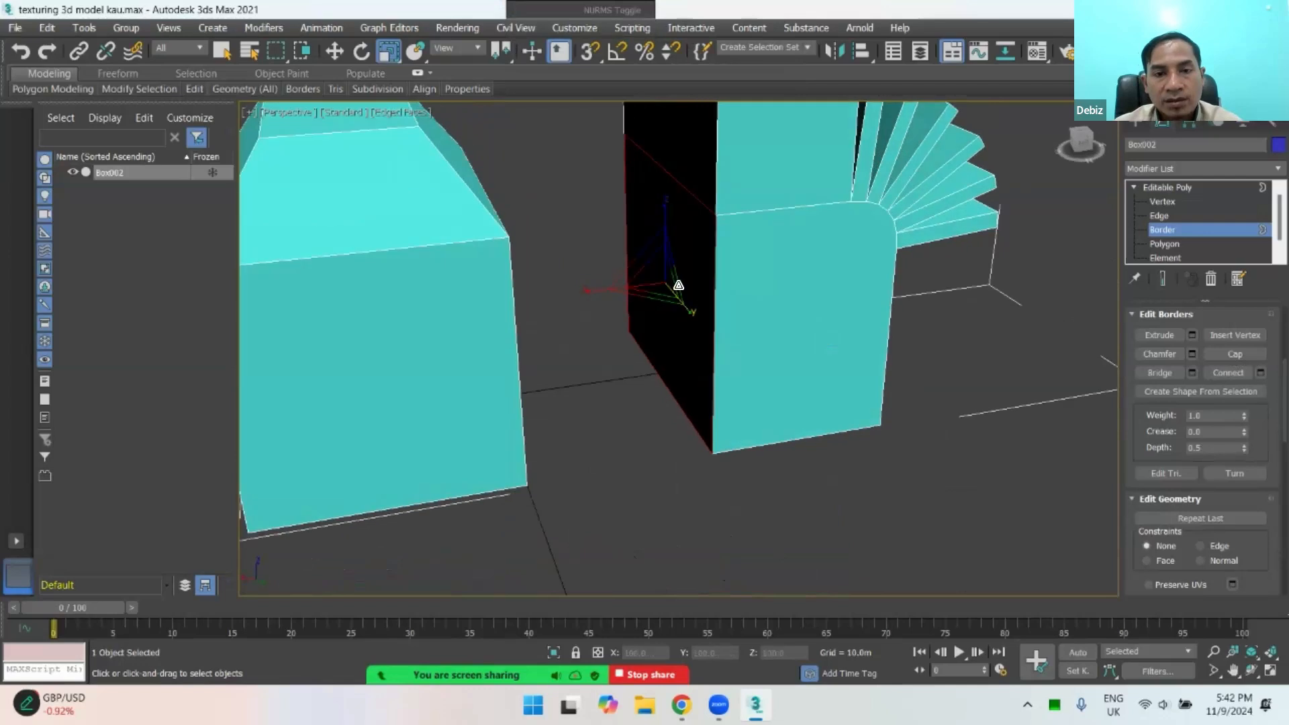
Step: Review the polygon-level commands for the tall block's lower front face, clear the selection and examine both blocks from another angle
{"action": "left_click", "coordinate": [1177, 243]}
{"action": "left_click", "coordinate": [786, 301]}
{"action": "right_click", "coordinate": [787, 300]}
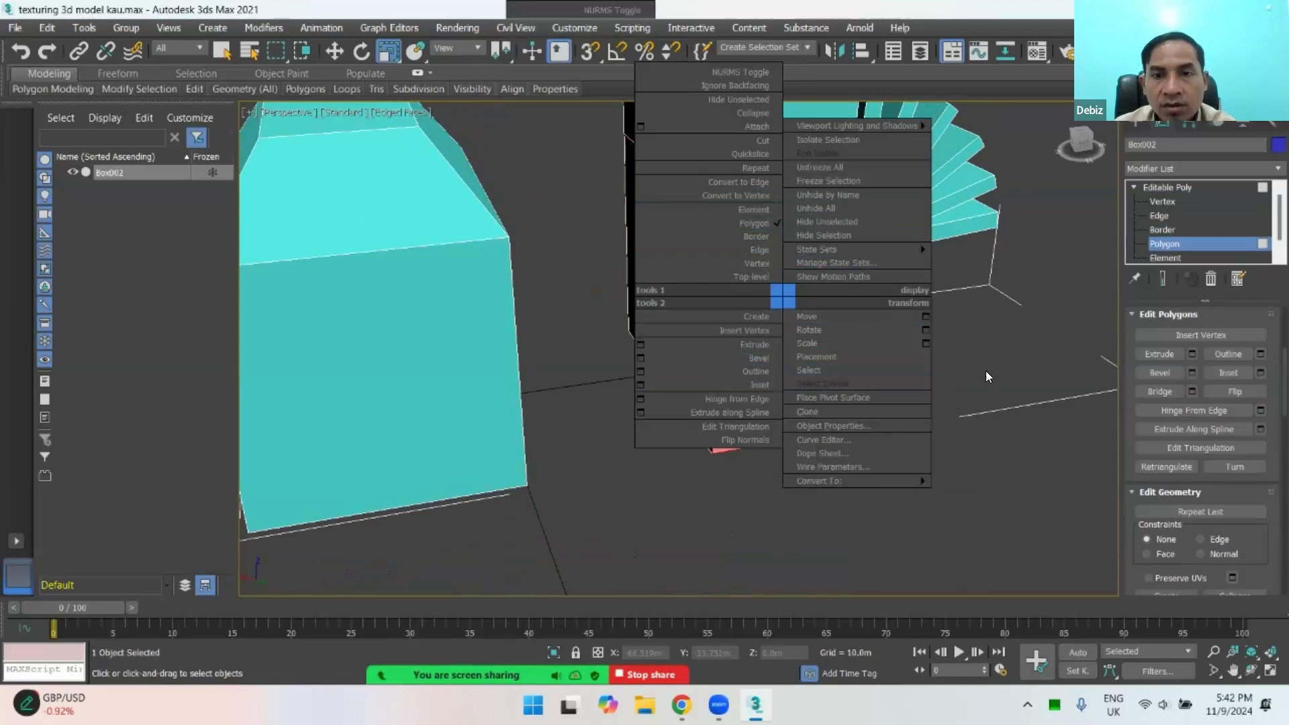
{"action": "left_click", "coordinate": [987, 352]}
{"action": "scroll", "coordinate": [845, 364], "scroll_direction": "down", "scroll_amount": 3}
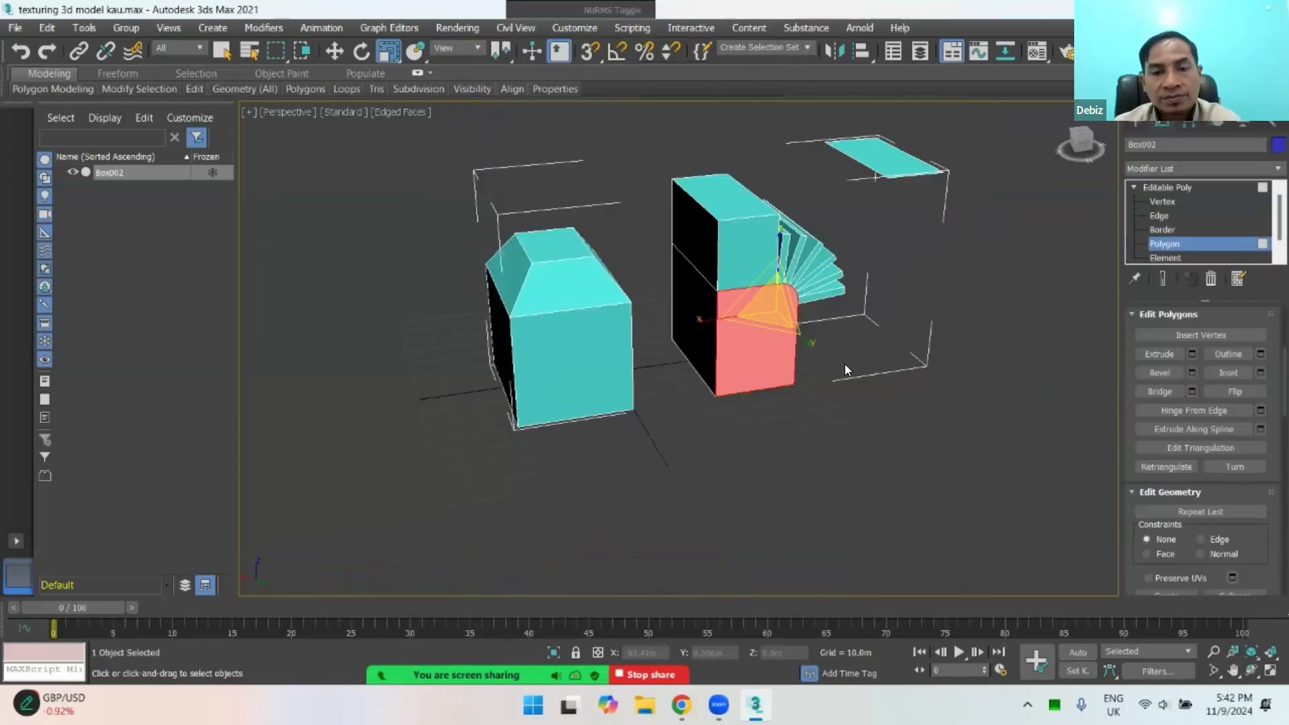
{"action": "left_click", "coordinate": [845, 363]}
{"action": "middle_click_drag", "start_coordinate": [812, 395], "coordinate": [847, 379], "text": "alt"}
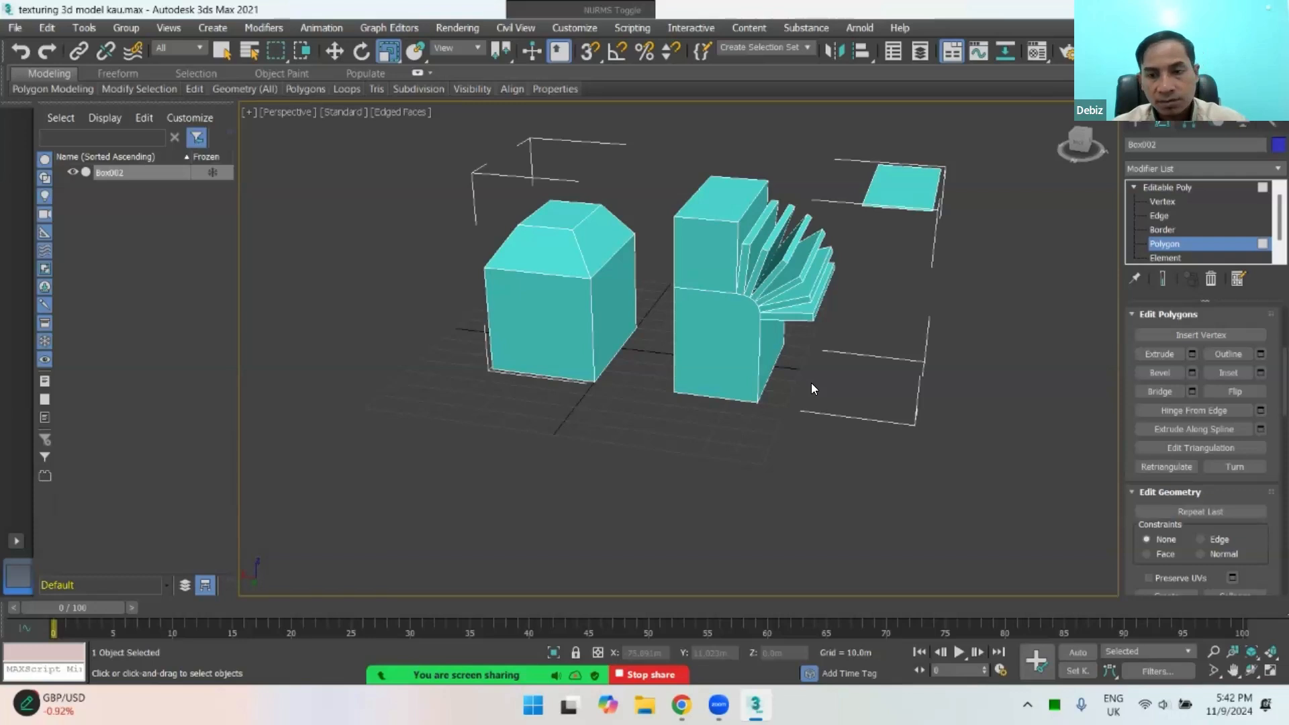
{"action": "scroll", "coordinate": [811, 388], "scroll_direction": "down", "scroll_amount": 3}
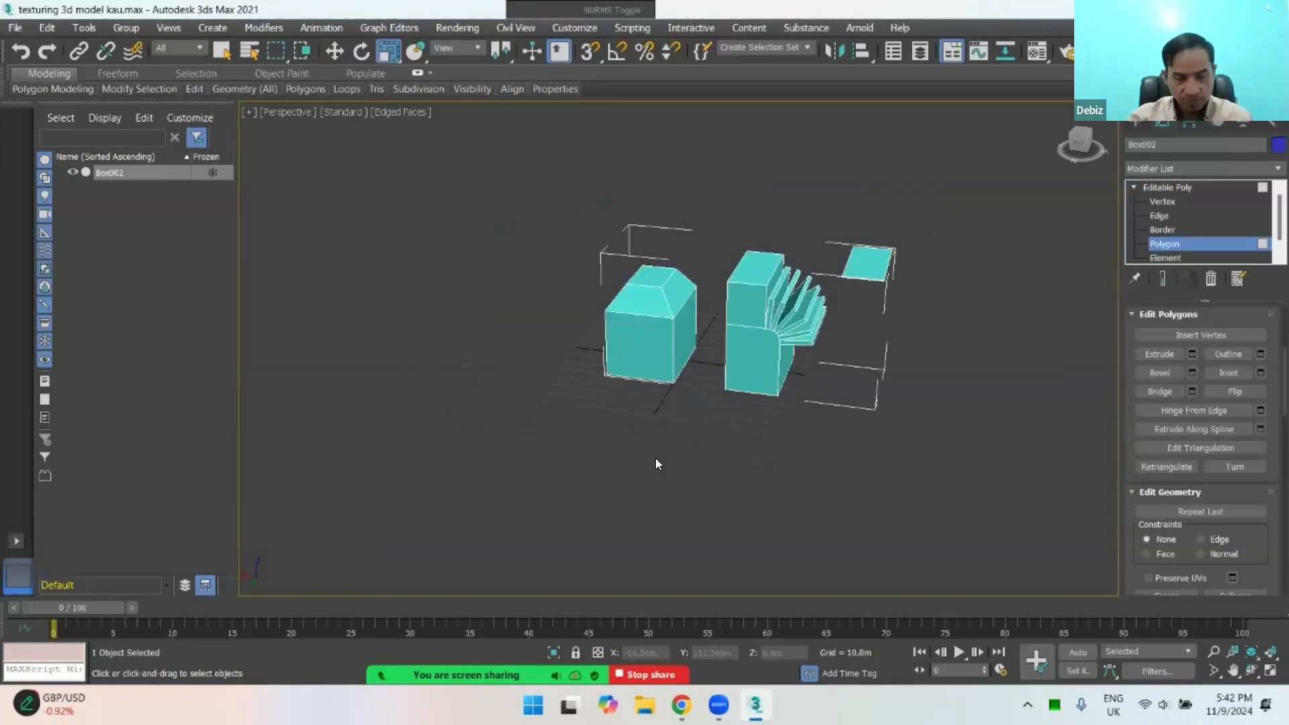
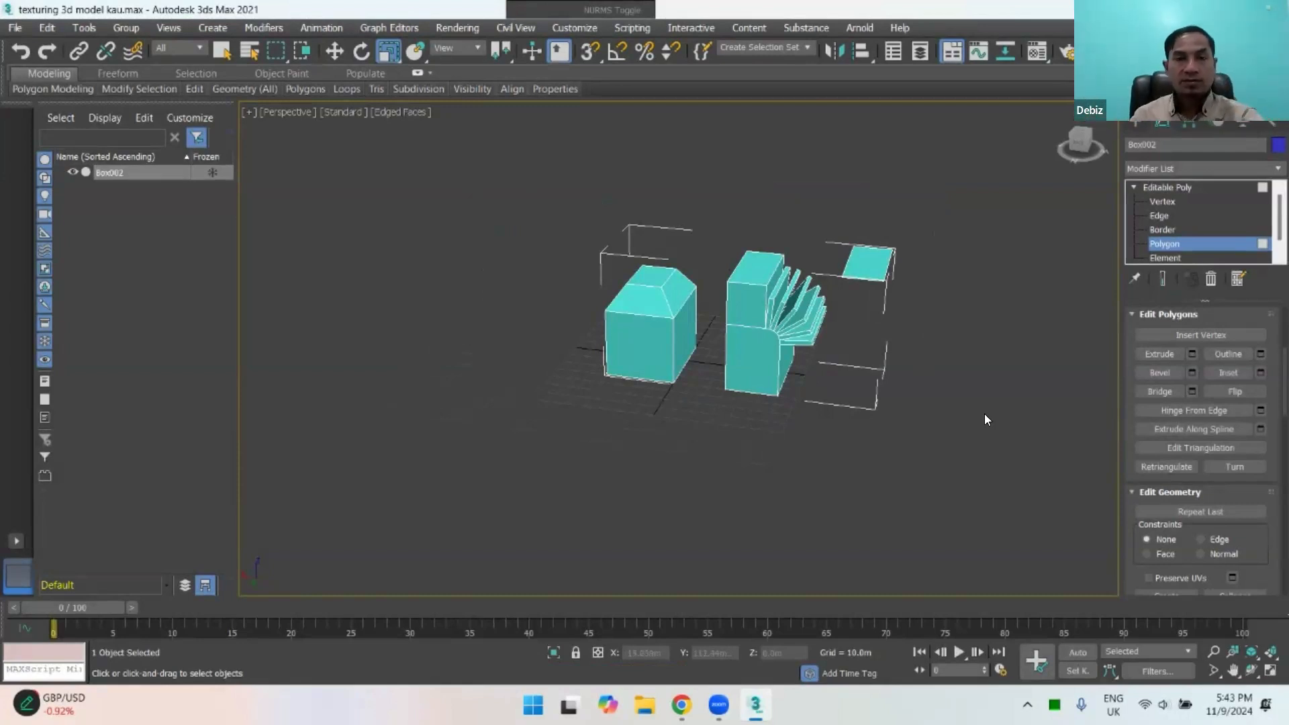
{"action": "left_click", "coordinate": [681, 705]}
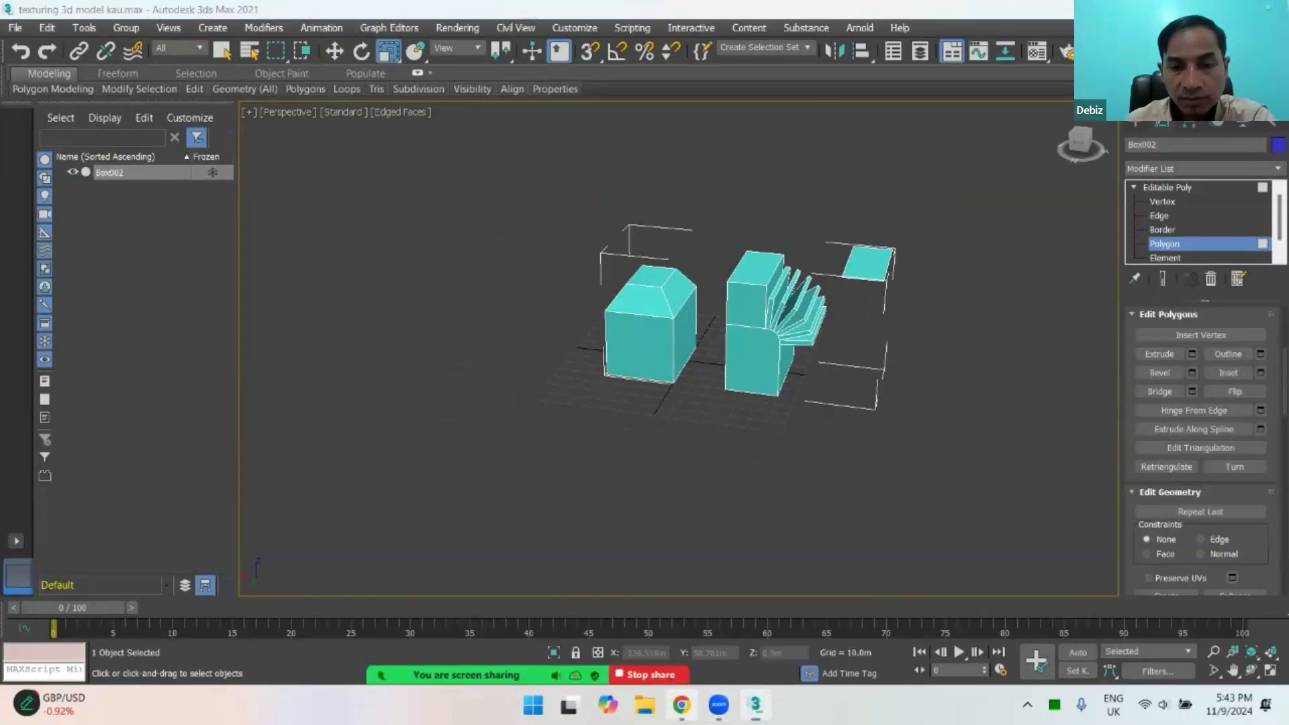
{"action": "left_click", "coordinate": [682, 705]}
{"action": "left_click", "coordinate": [756, 705]}
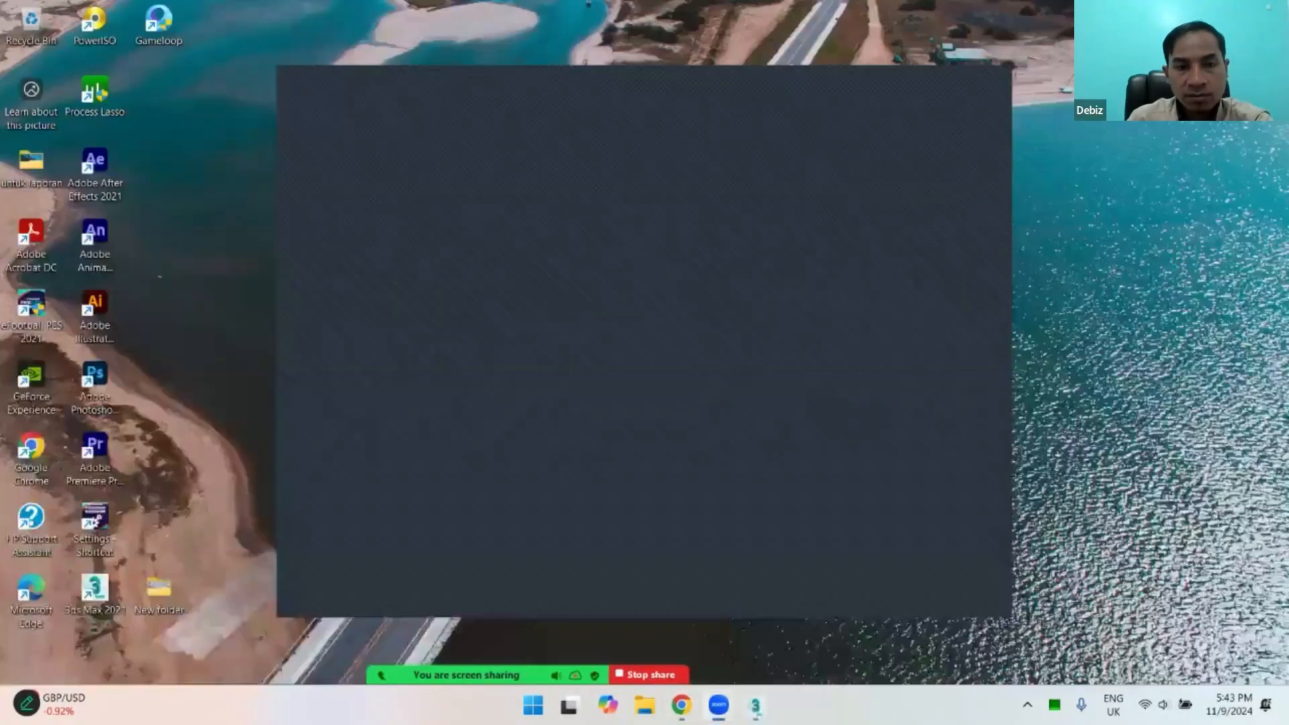
{"action": "left_click", "coordinate": [755, 705]}
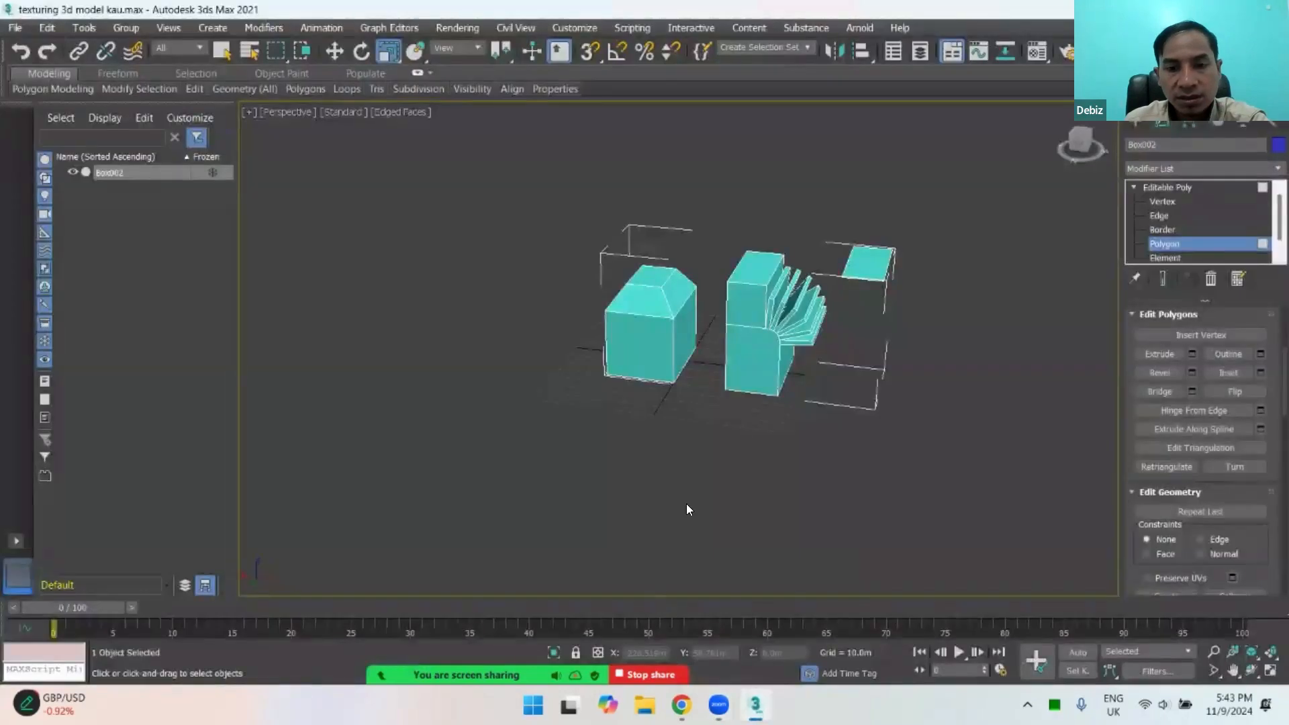
Step: Delete the stray polygon floating beside the tall finned block and leave polygon editing
{"action": "left_click", "coordinate": [867, 263]}
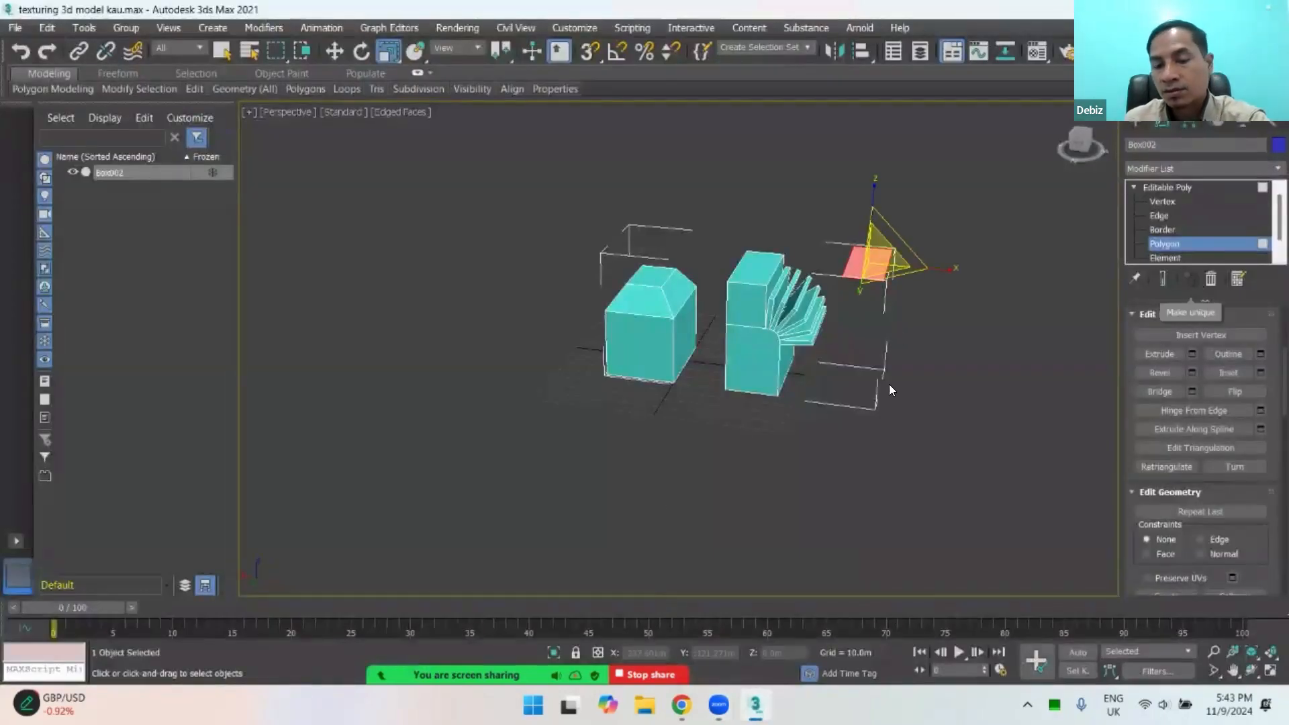
{"action": "key", "text": "Delete"}
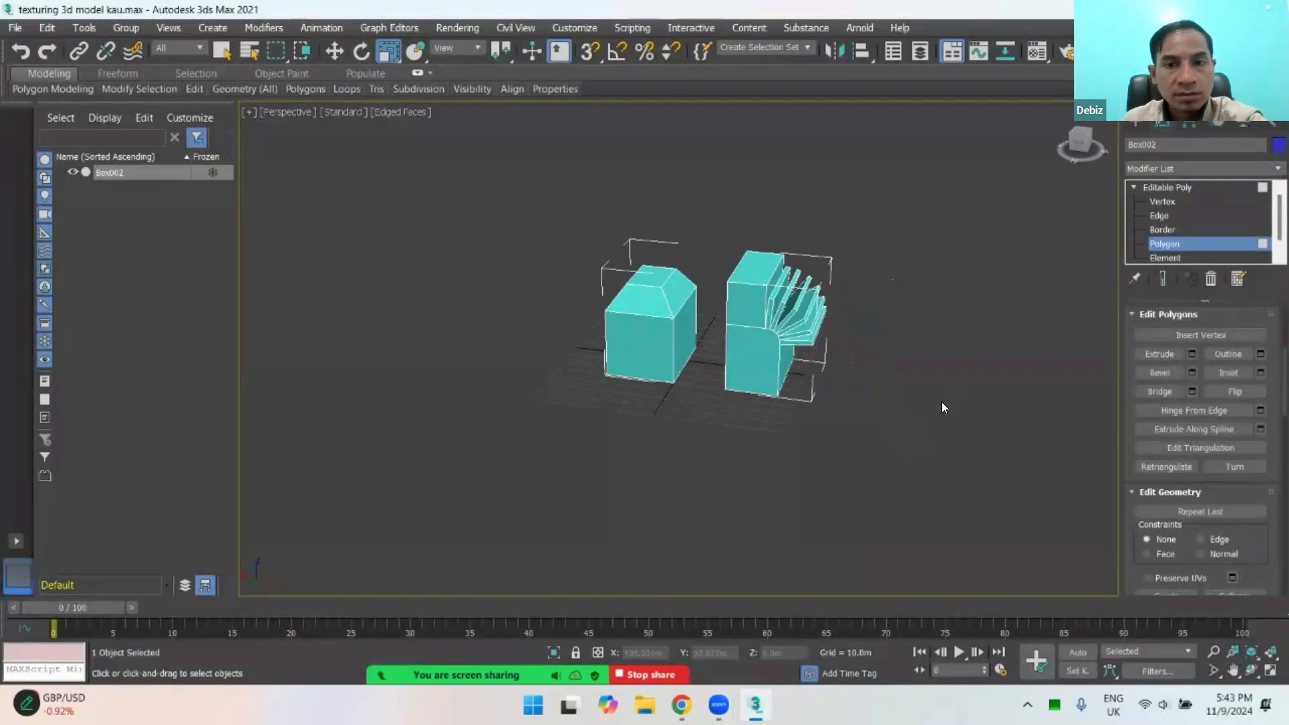
{"action": "left_click", "coordinate": [1162, 247]}
{"action": "left_click", "coordinate": [1135, 124]}
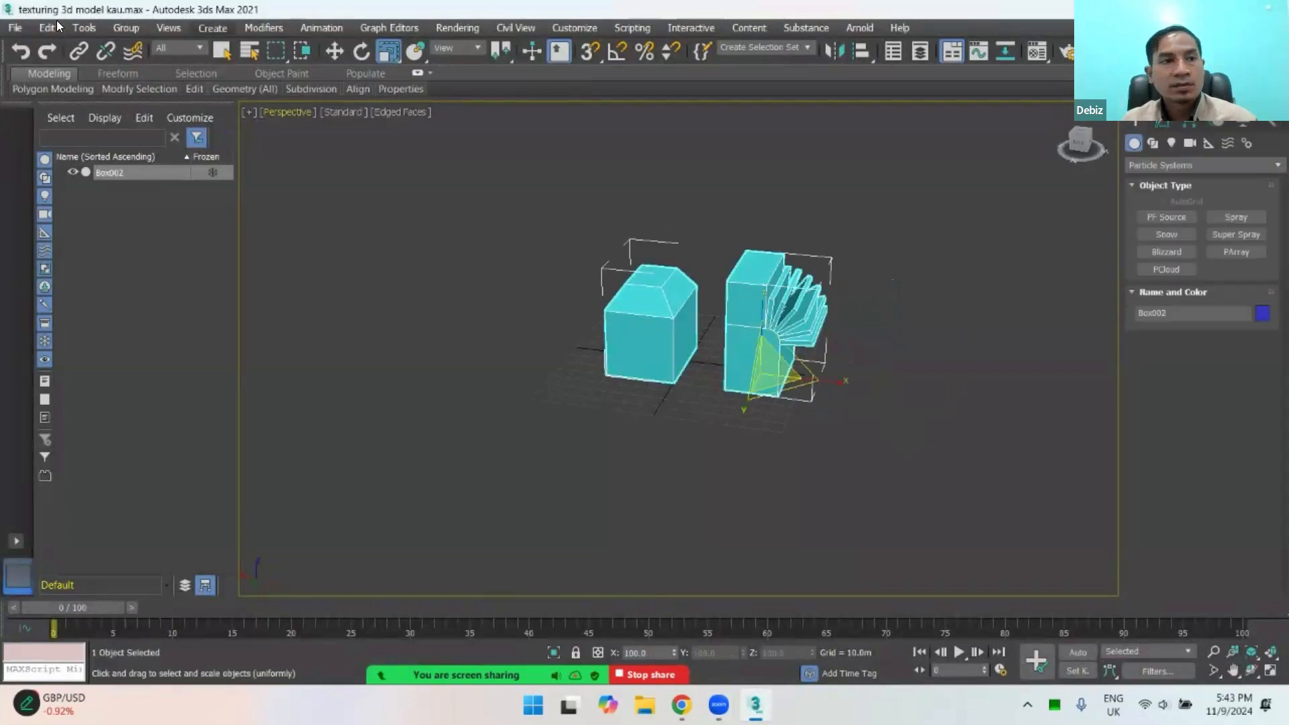
Step: Save the scene as a new file named "edit objek" in the PERTEMUAN 4 folder
{"action": "left_click", "coordinate": [15, 28]}
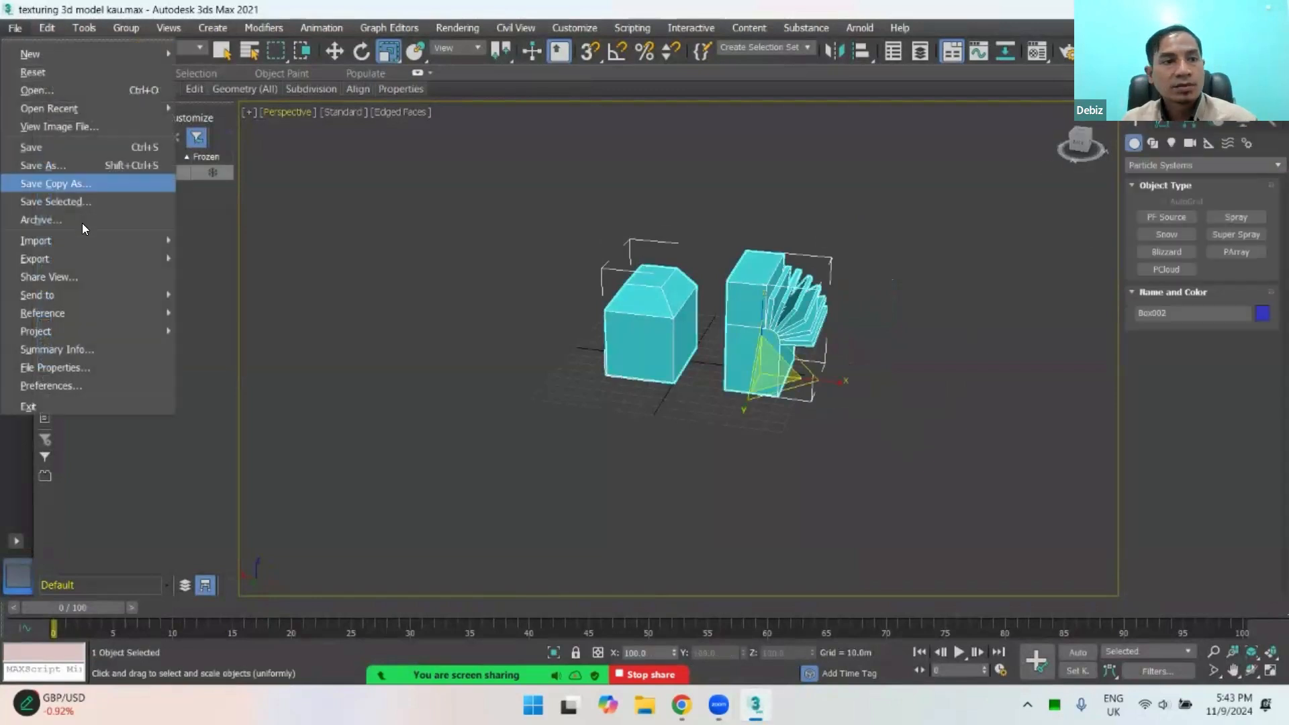
{"action": "left_click", "coordinate": [77, 166]}
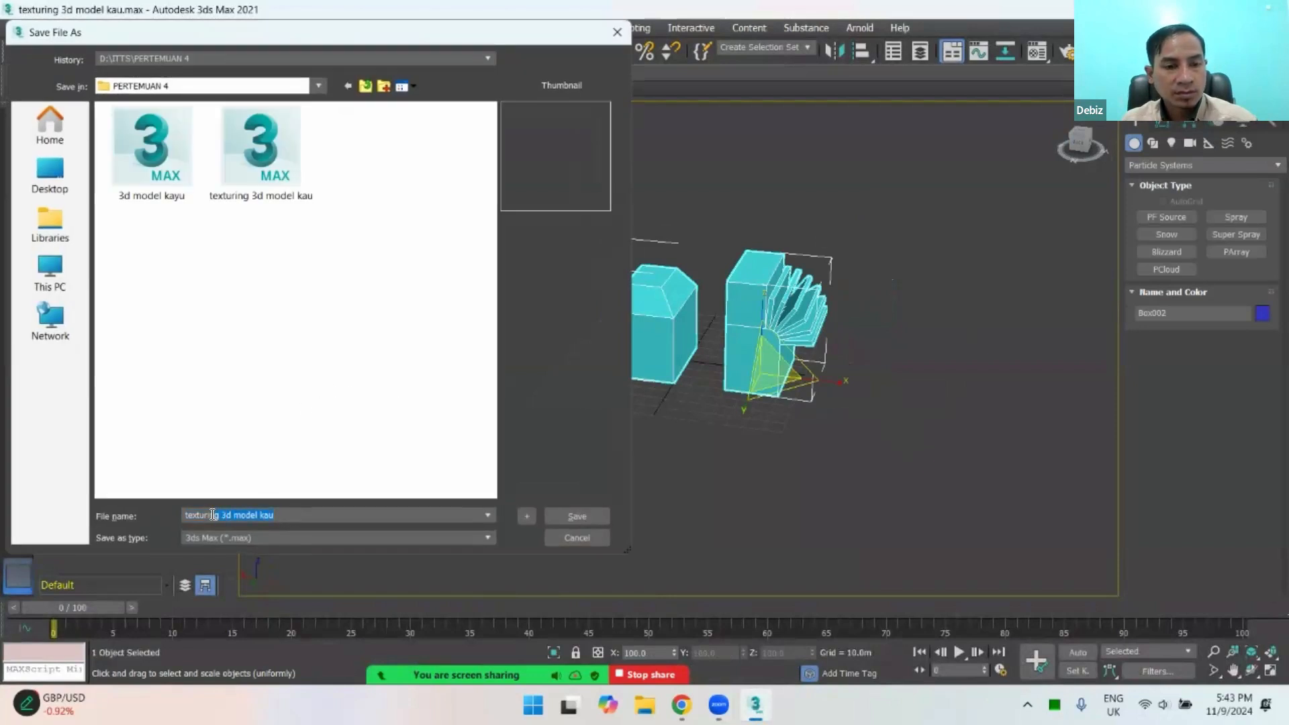
{"action": "type", "text": "edit objek"}
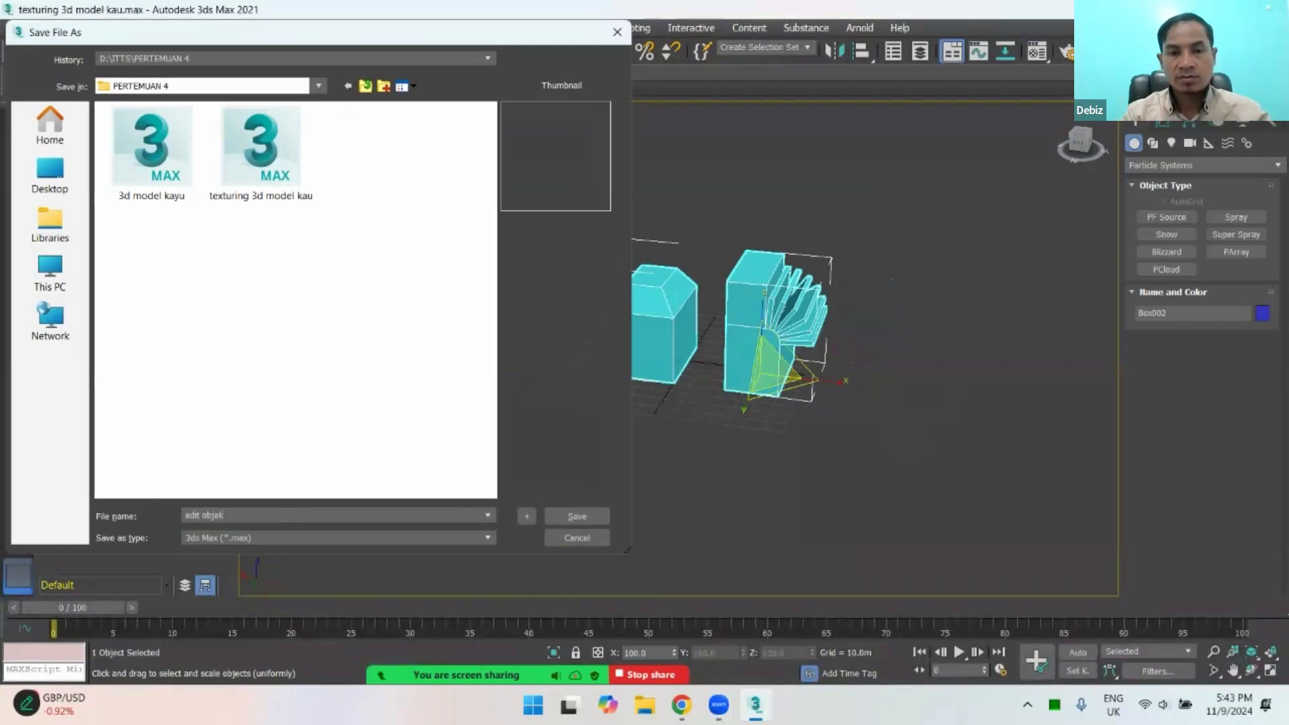
{"action": "key", "text": "Return"}
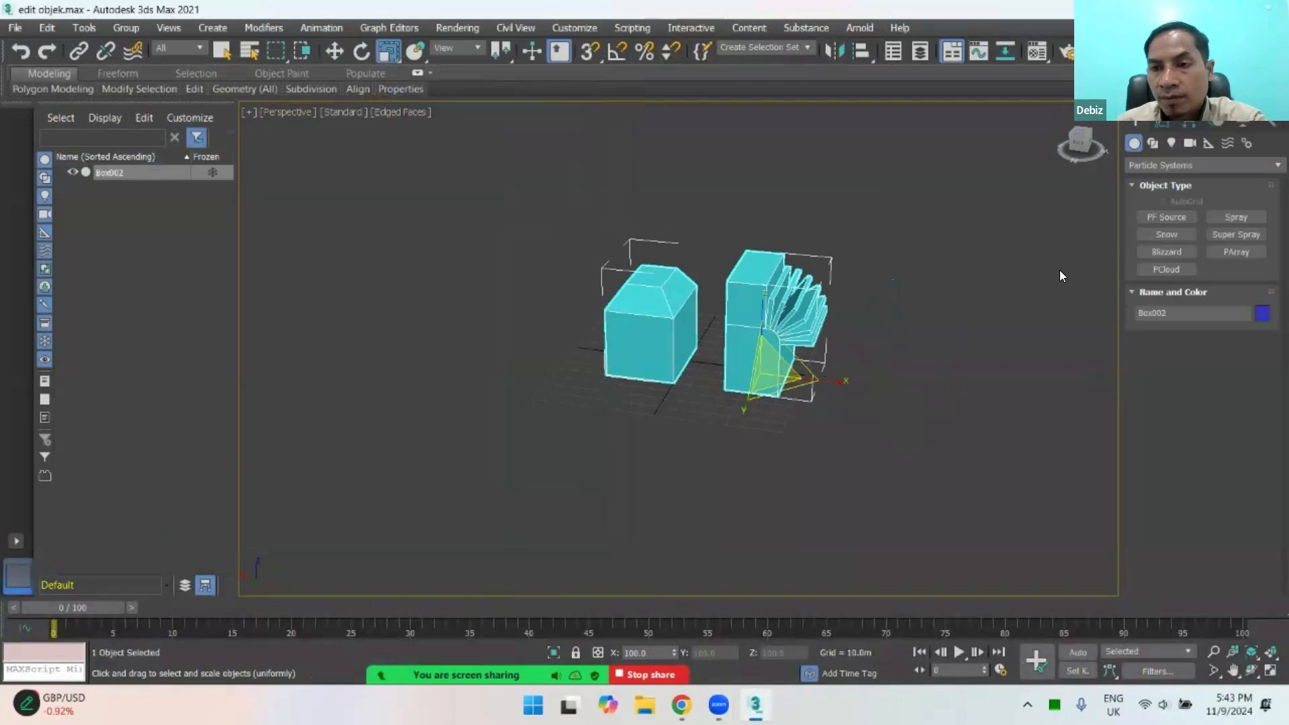
{"action": "left_click", "coordinate": [880, 301]}
{"action": "left_click_drag", "start_coordinate": [590, 423], "coordinate": [589, 421]}
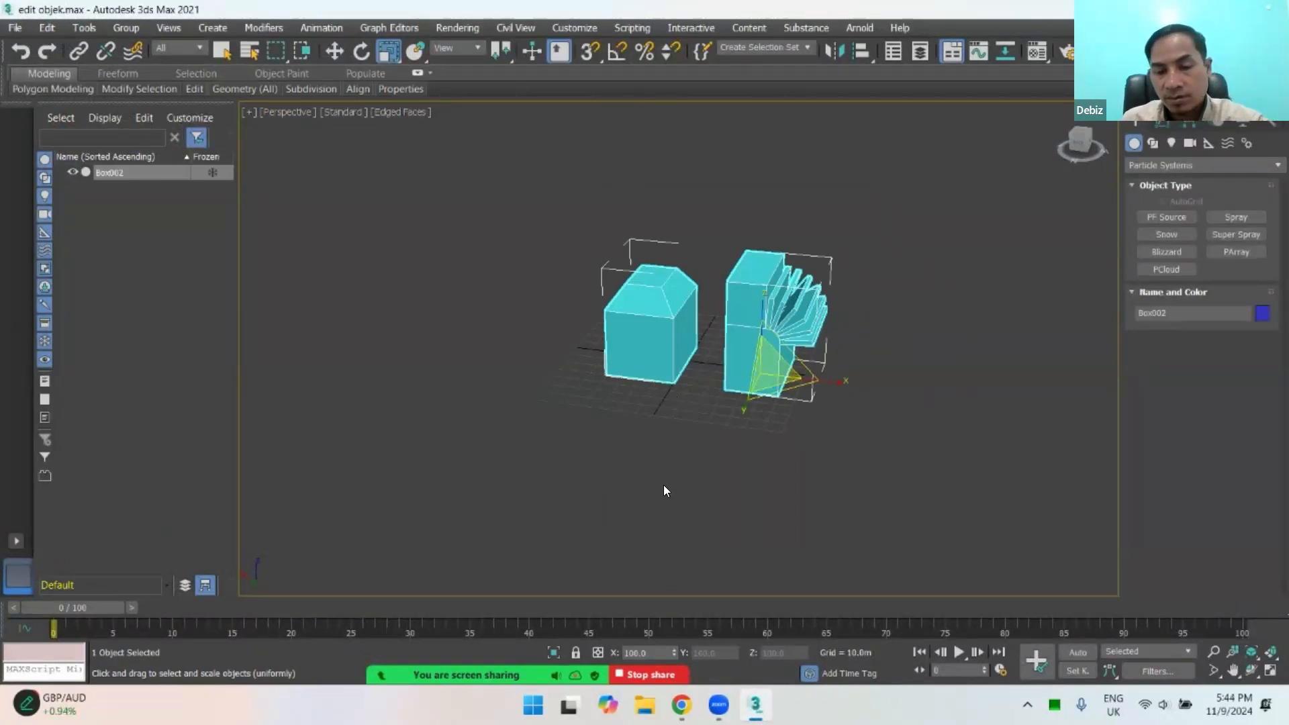
{"action": "middle_click_drag", "start_coordinate": [815, 459], "coordinate": [757, 430], "text": "alt"}
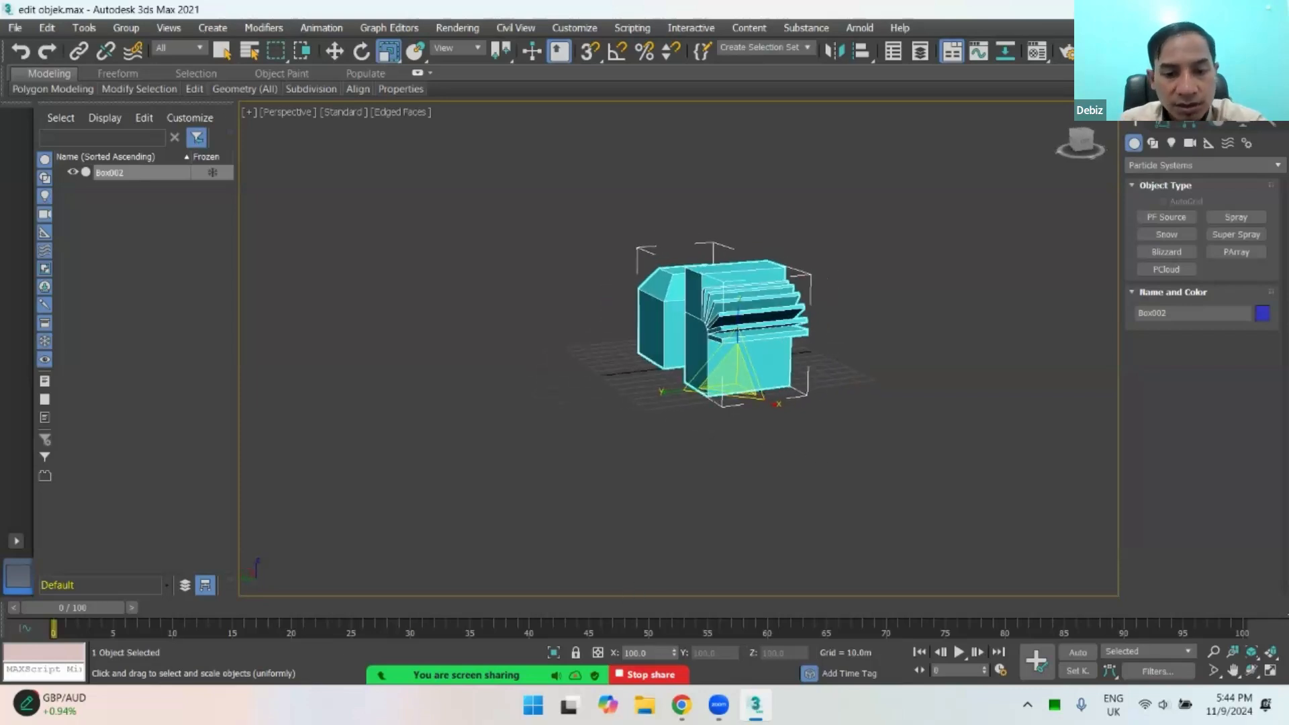
{"action": "scroll", "coordinate": [706, 415], "scroll_direction": "up", "scroll_amount": 2}
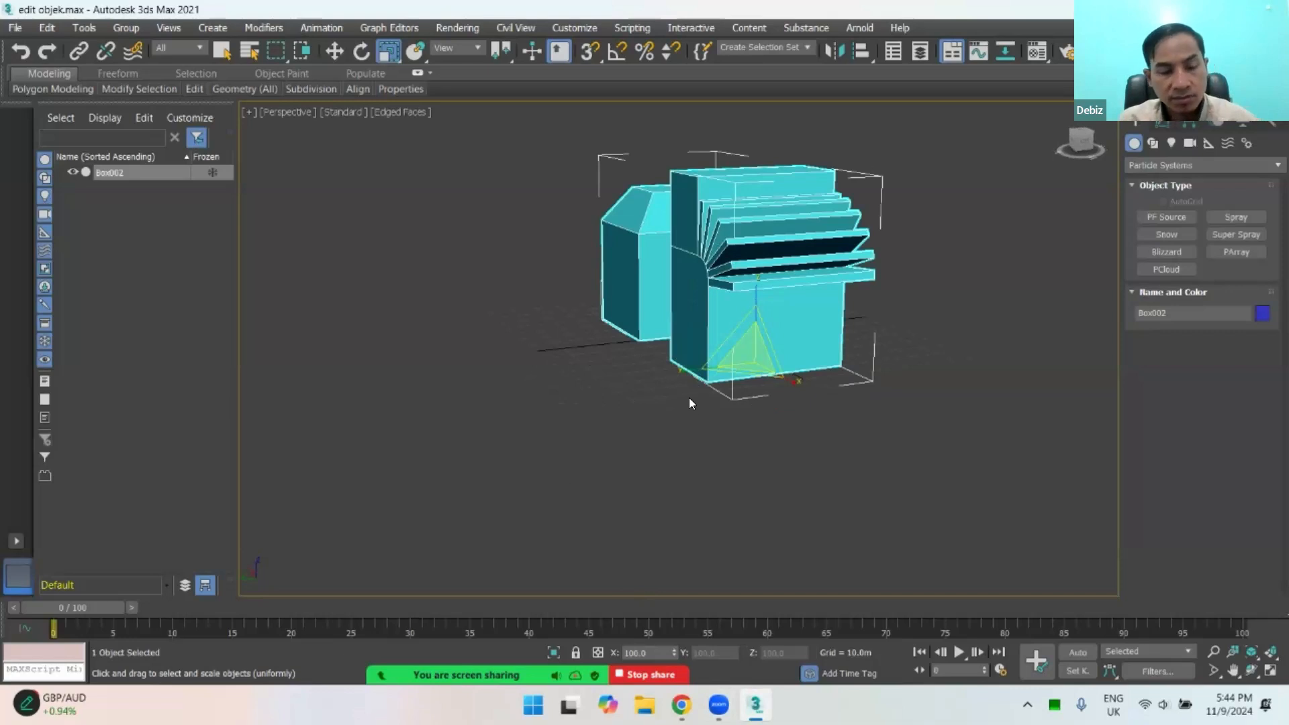
{"action": "middle_click_drag", "start_coordinate": [688, 401], "coordinate": [765, 394], "text": "alt"}
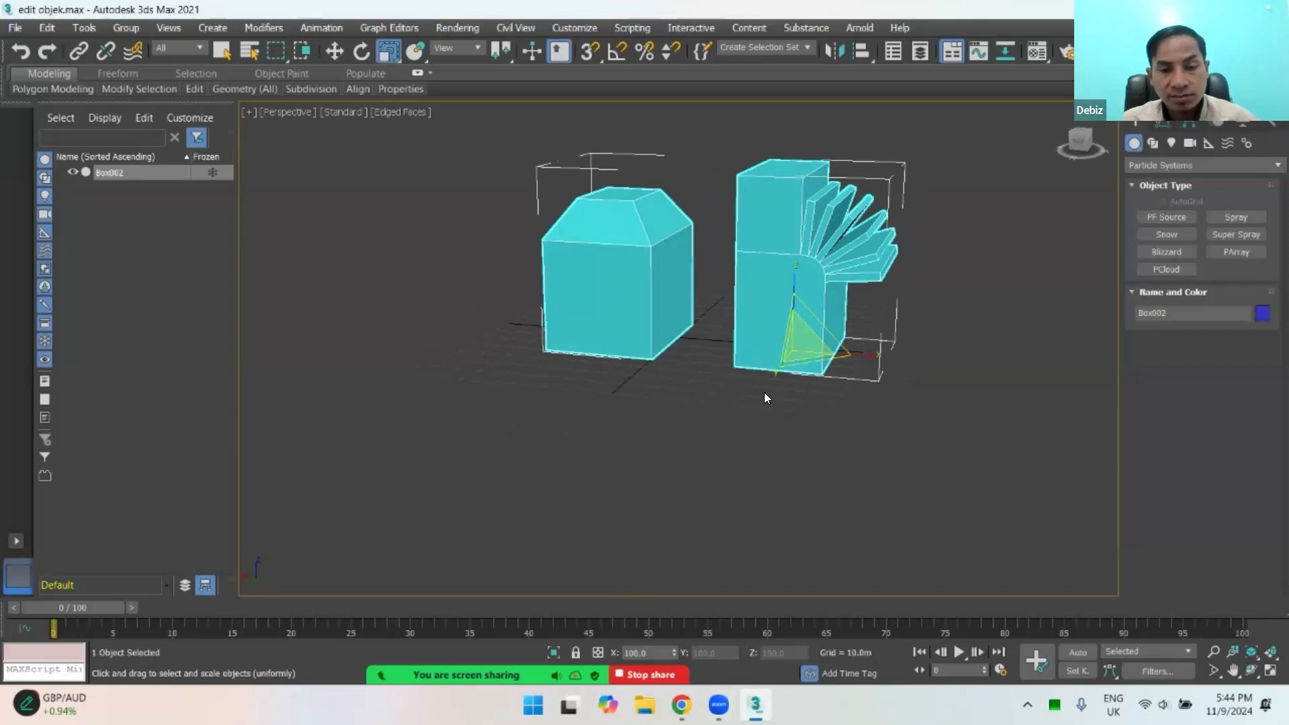
{"action": "left_click", "coordinate": [682, 705]}
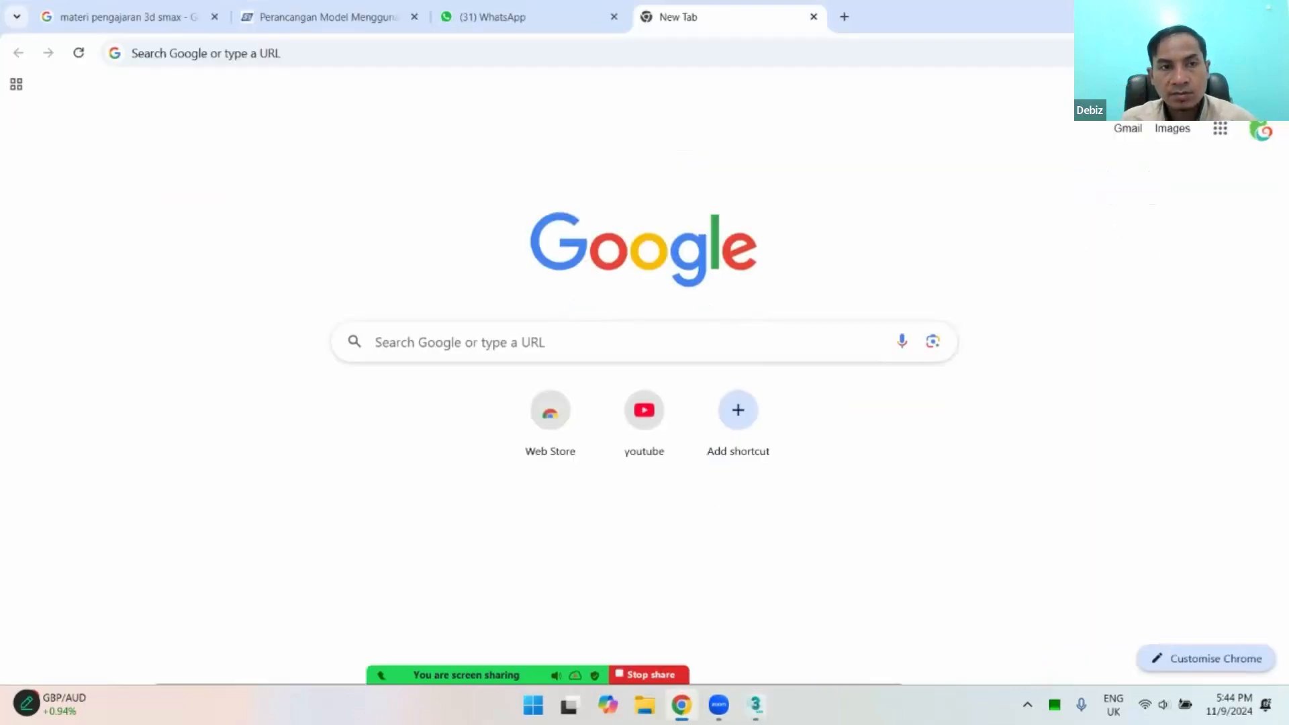
{"action": "left_click", "coordinate": [682, 705]}
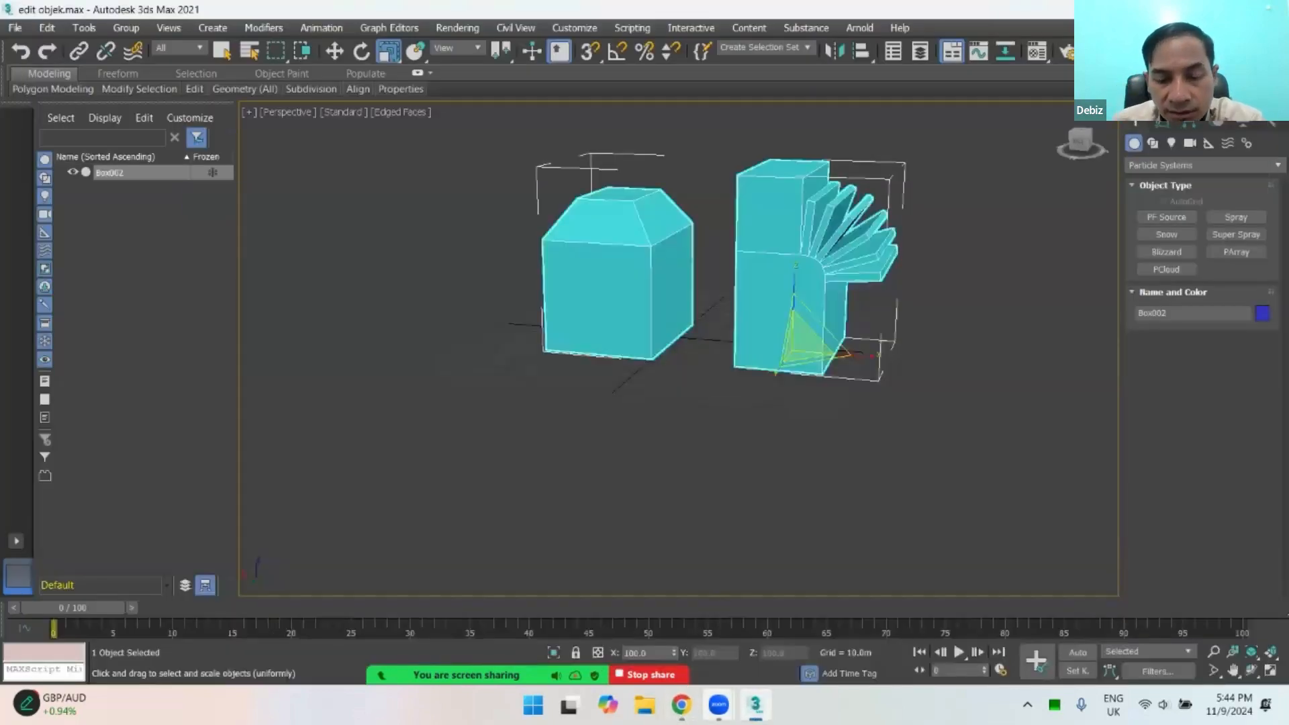
{"action": "left_click", "coordinate": [755, 705]}
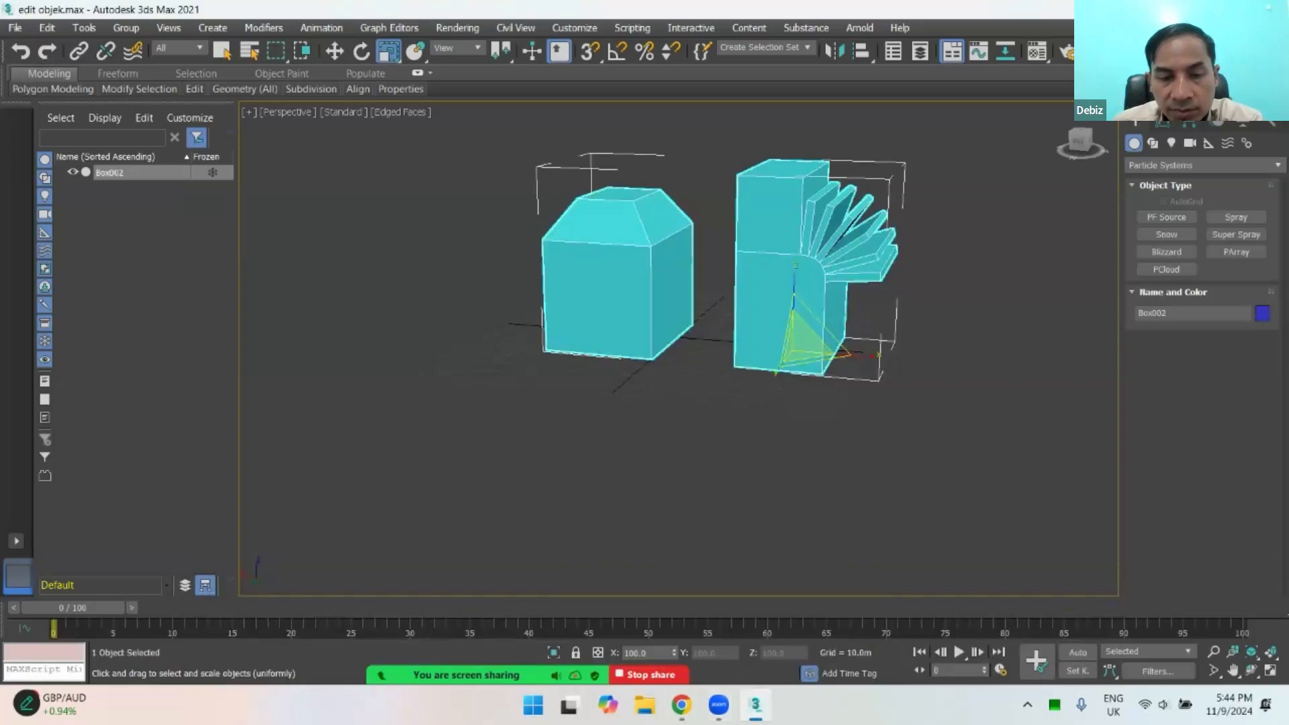
{"action": "left_click", "coordinate": [756, 705]}
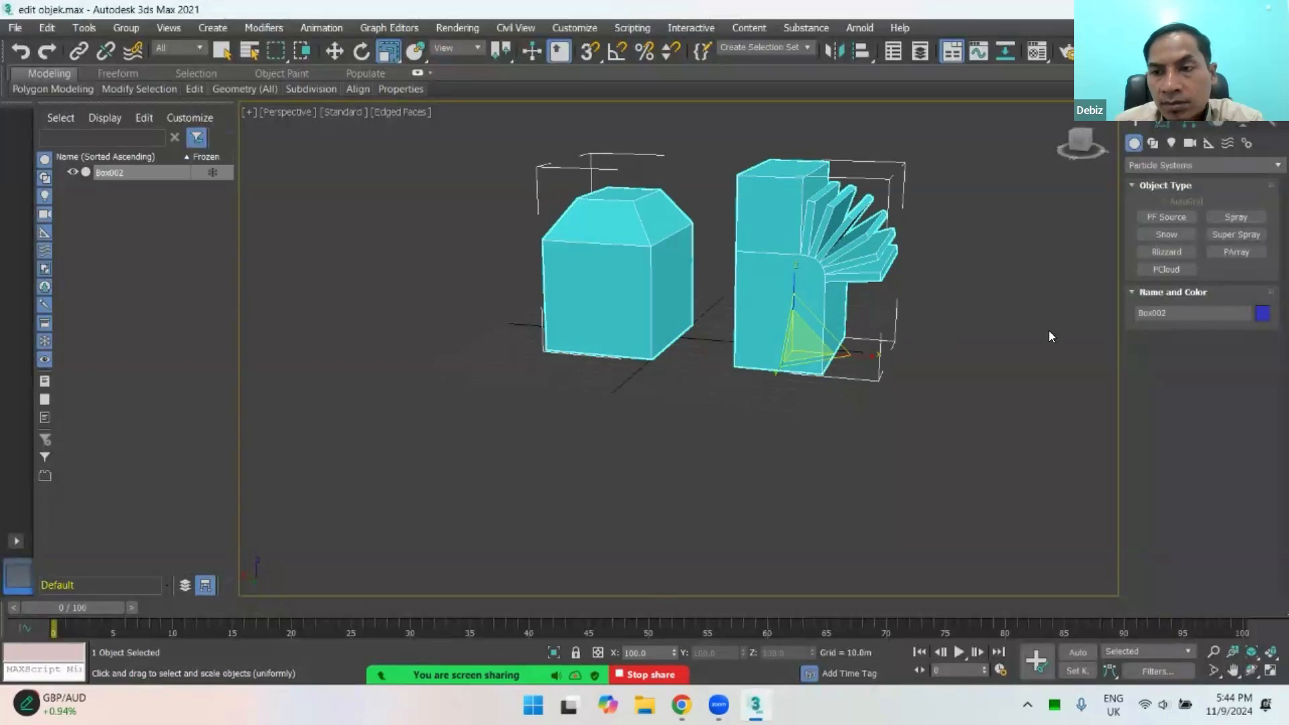
Step: Delete Box002 from the scene
{"action": "left_click", "coordinate": [1168, 123]}
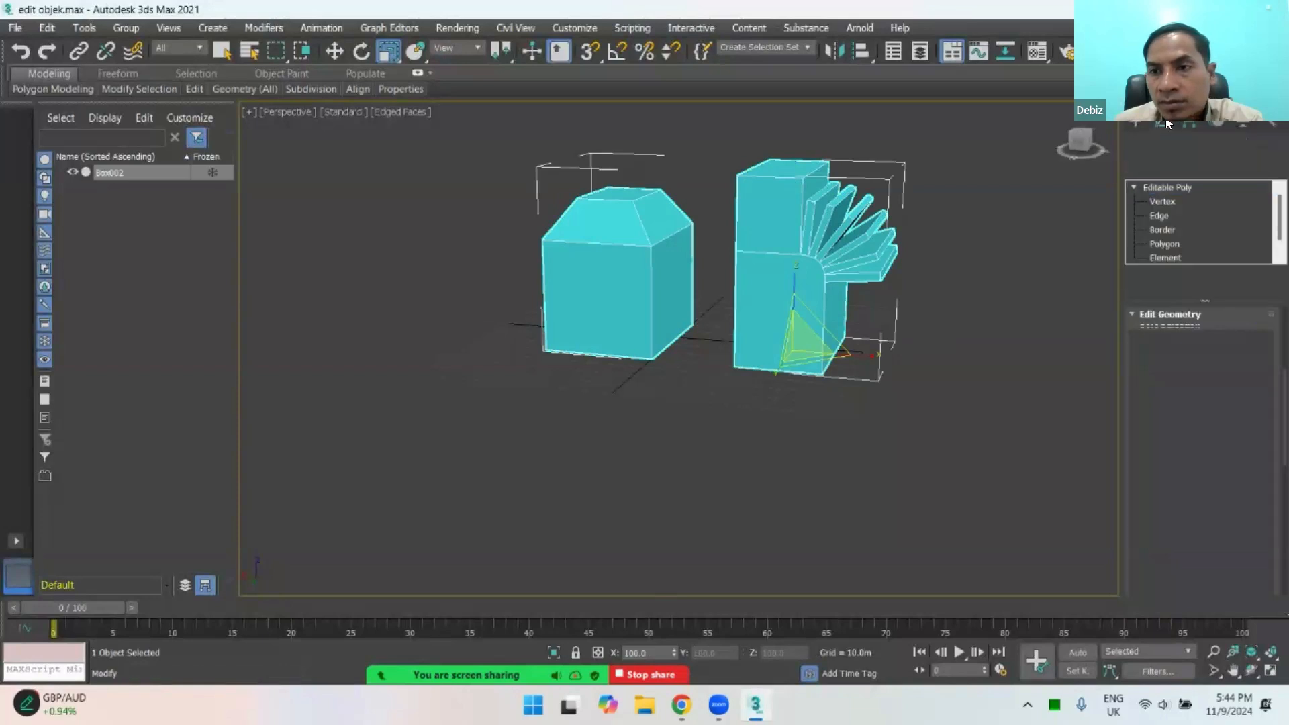
{"action": "left_click", "coordinate": [1018, 250]}
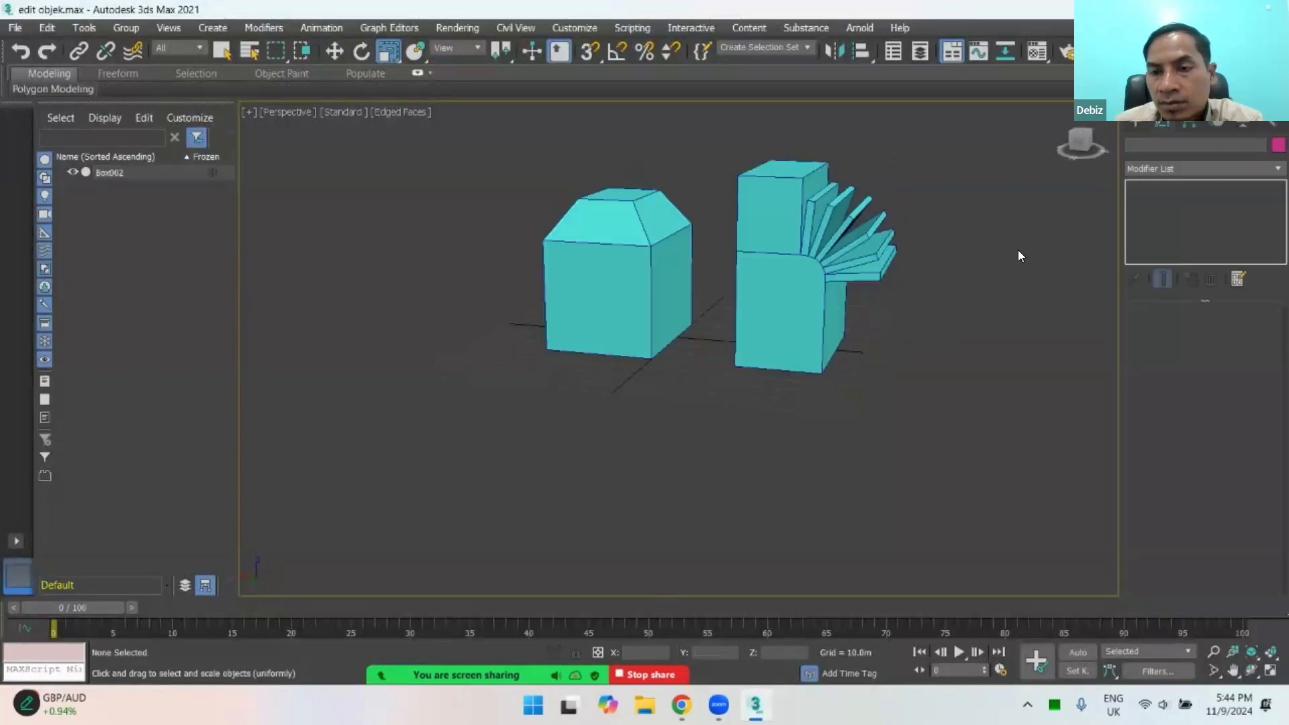
{"action": "left_click", "coordinate": [847, 253]}
{"action": "scroll", "coordinate": [805, 289], "scroll_direction": "down", "scroll_amount": 3}
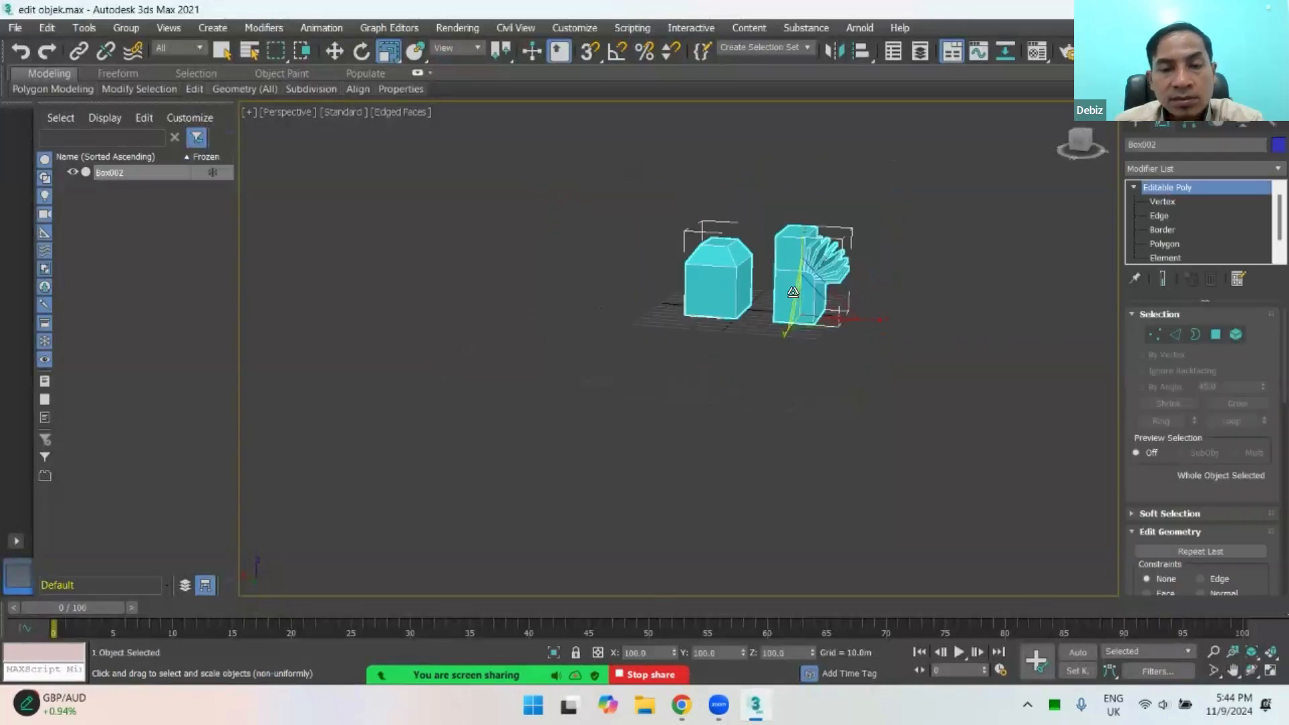
{"action": "middle_click_drag", "start_coordinate": [758, 338], "coordinate": [742, 351]}
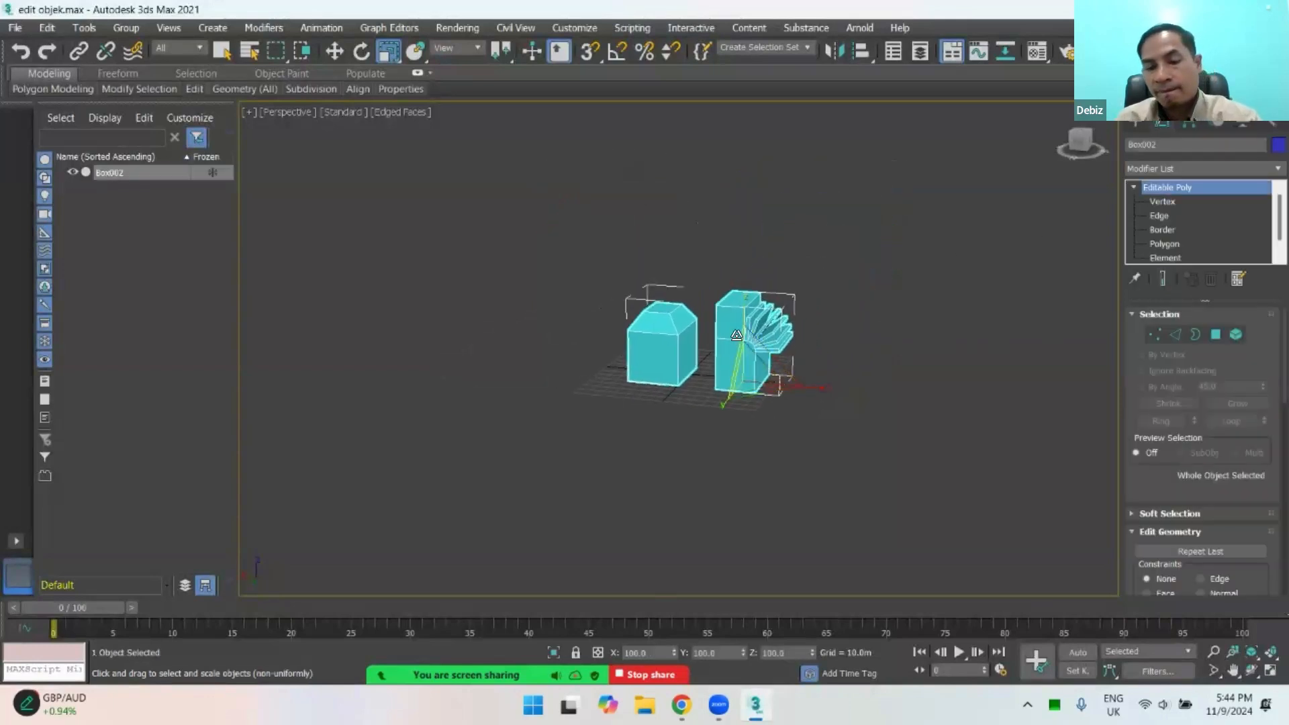
{"action": "key", "text": "Delete"}
Step: Discard the unsaved changes and start over with an empty, untitled scene
{"action": "left_click", "coordinate": [14, 33]}
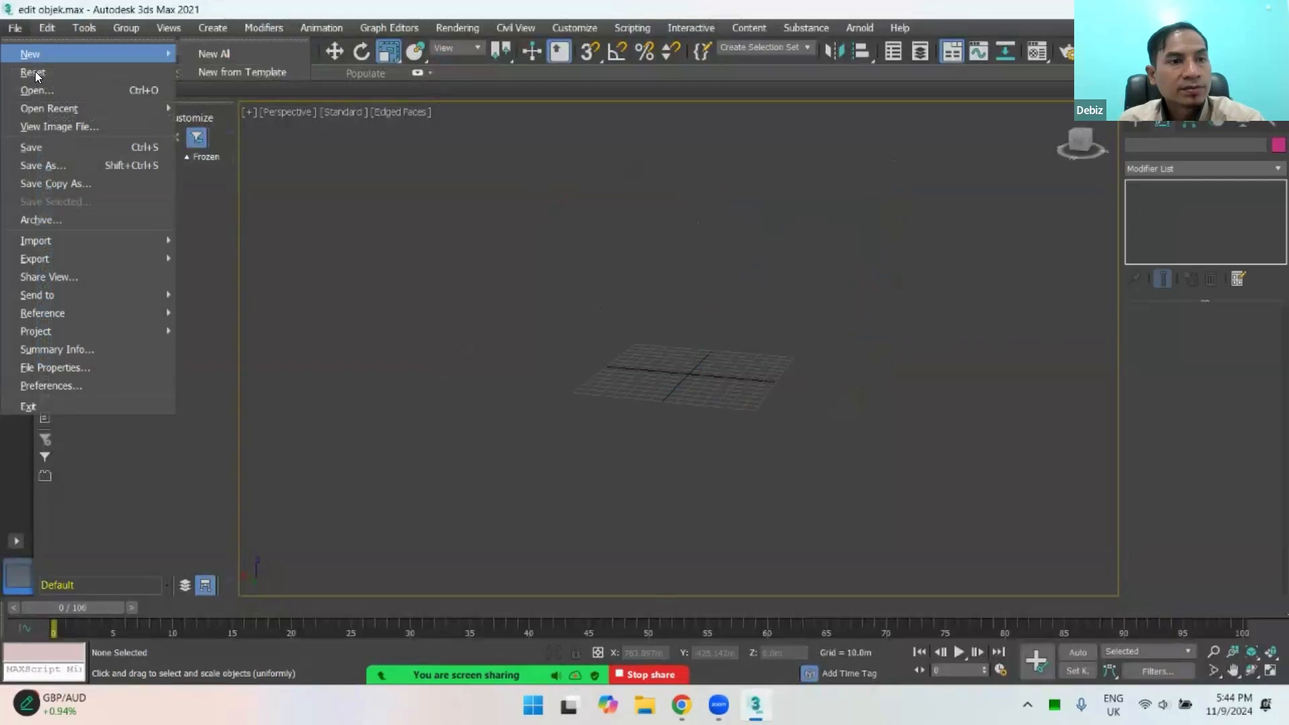
{"action": "left_click", "coordinate": [27, 406]}
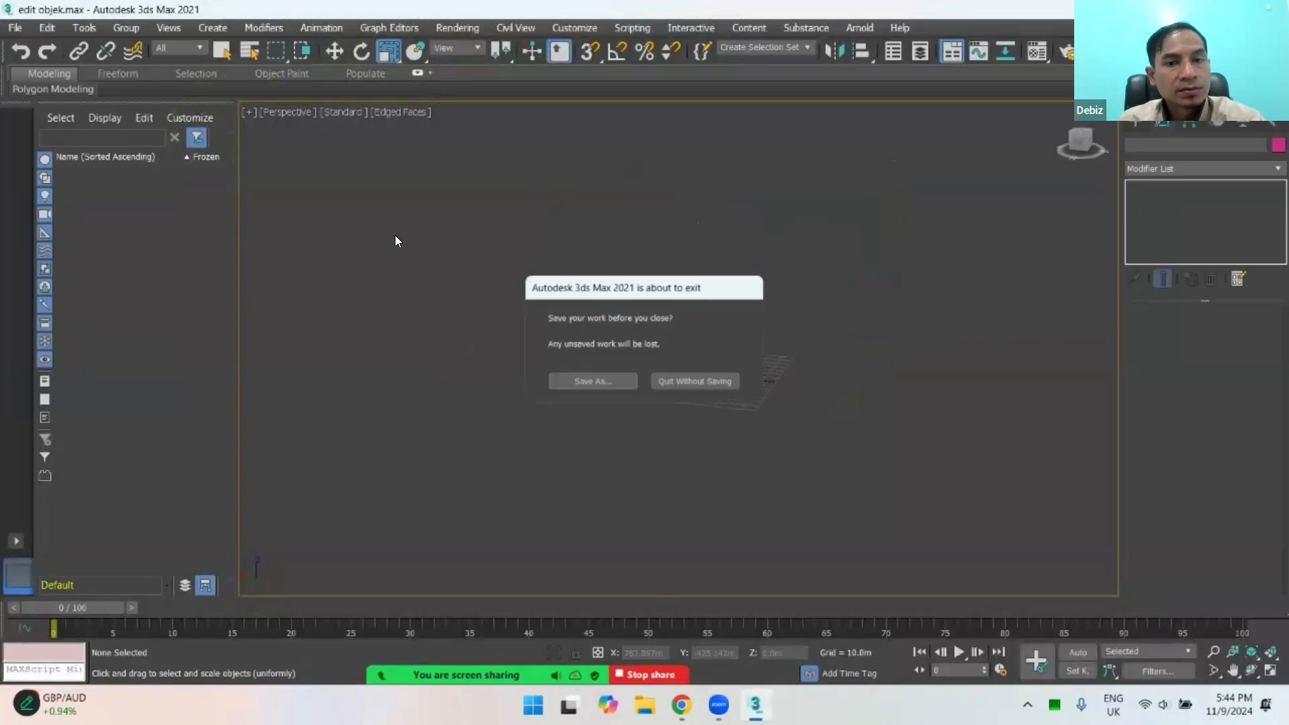
{"action": "left_click", "coordinate": [686, 379]}
{"action": "left_click", "coordinate": [594, 378]}
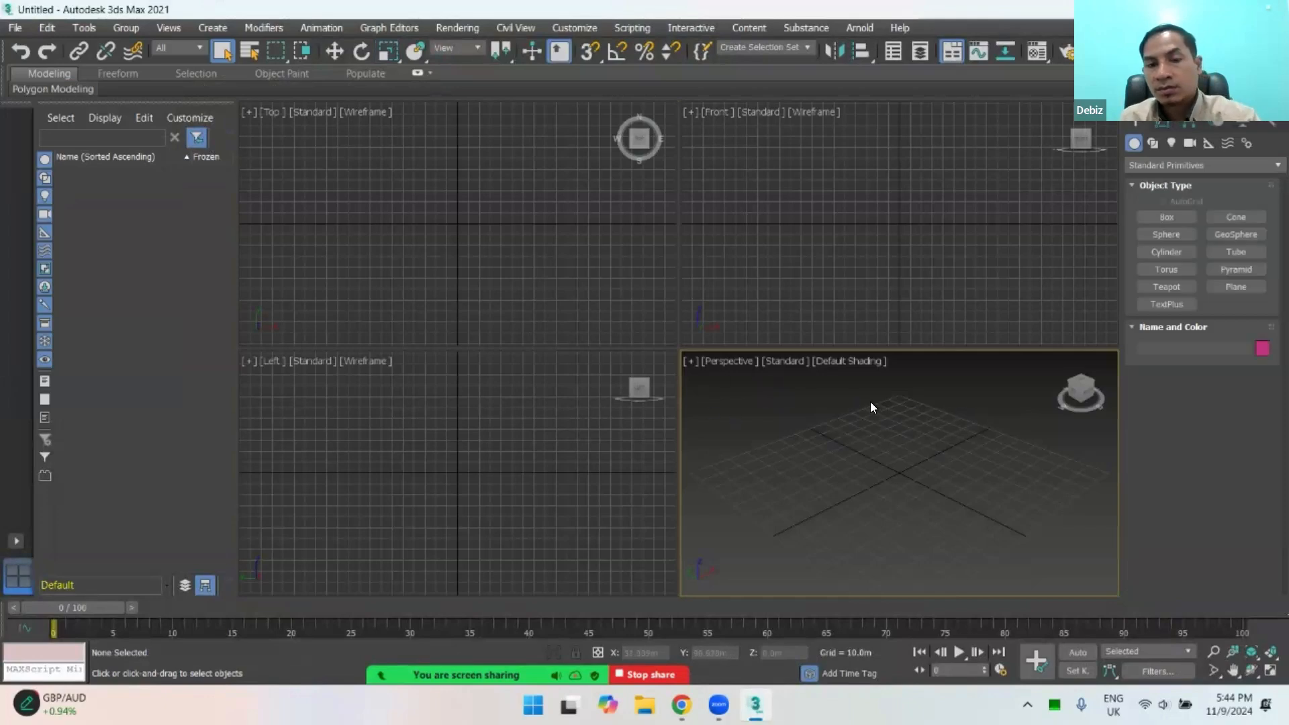
Step: Maximize the Perspective viewport, enable 3D snapping and create a teapot with a radius of about 20 m at the grid origin
{"action": "left_click", "coordinate": [1269, 671]}
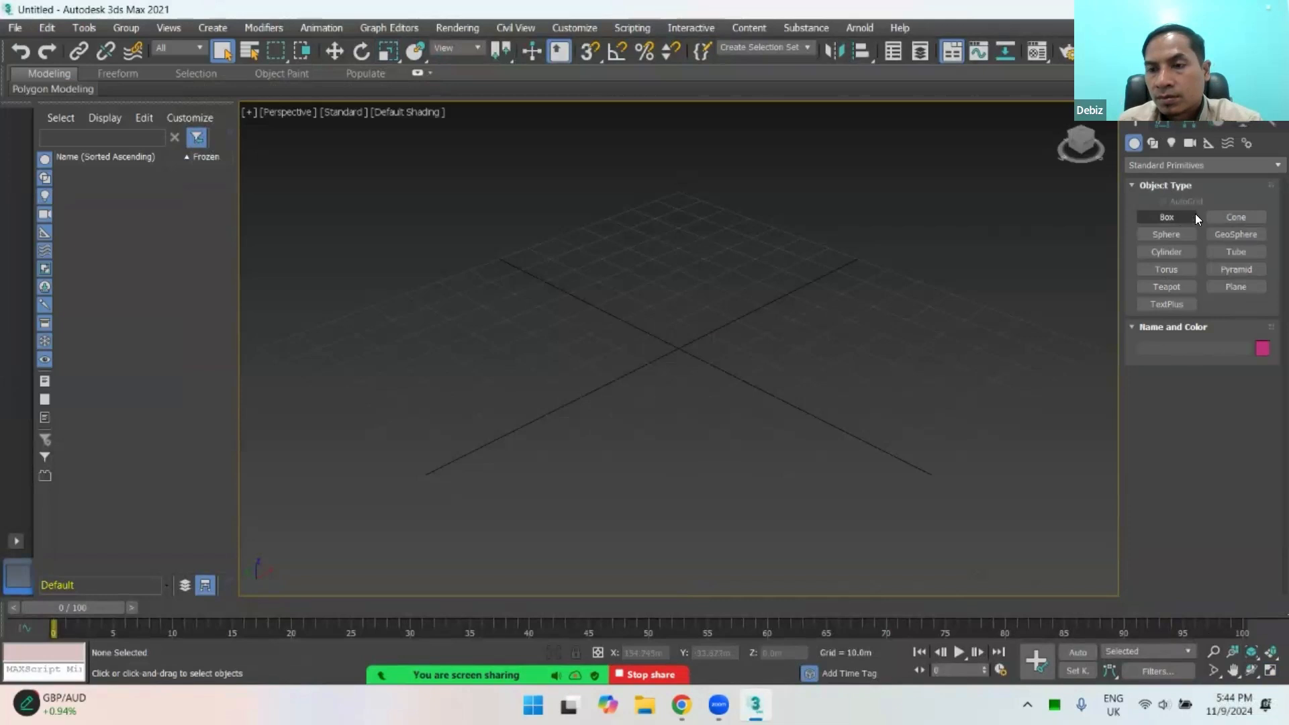
{"action": "left_click", "coordinate": [1170, 286]}
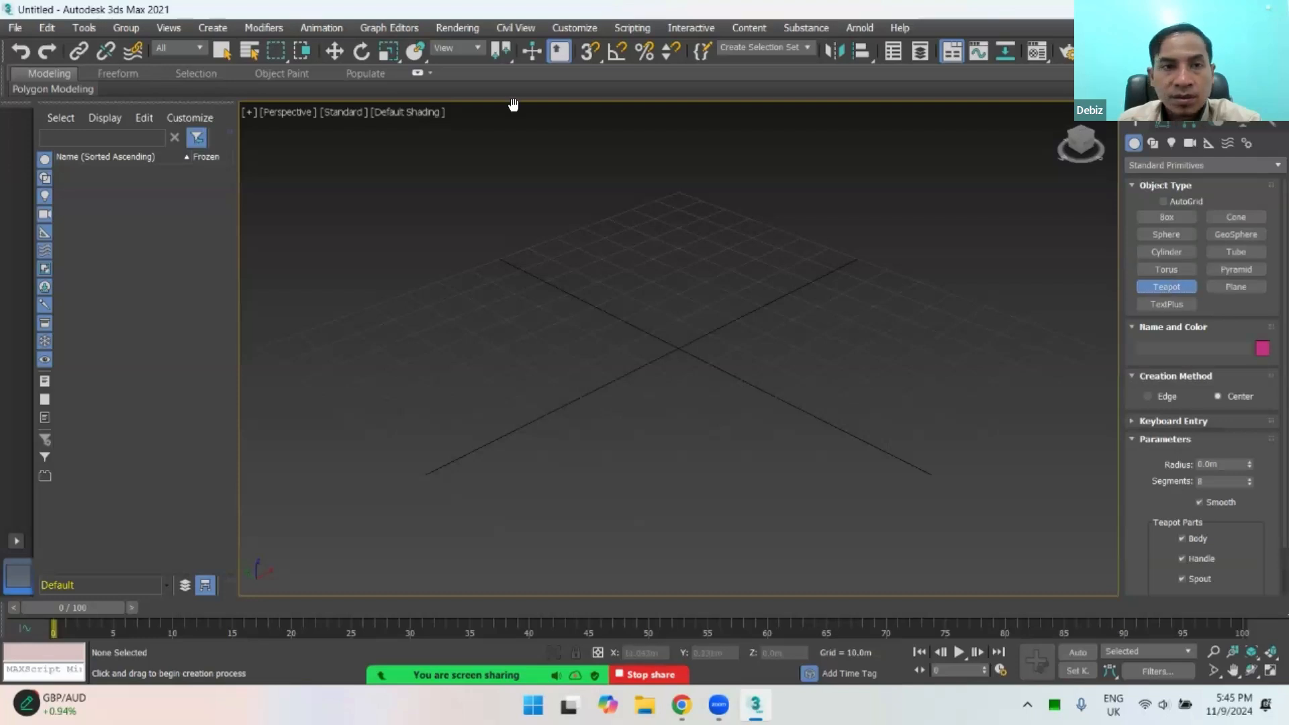
{"action": "left_click", "coordinate": [591, 54]}
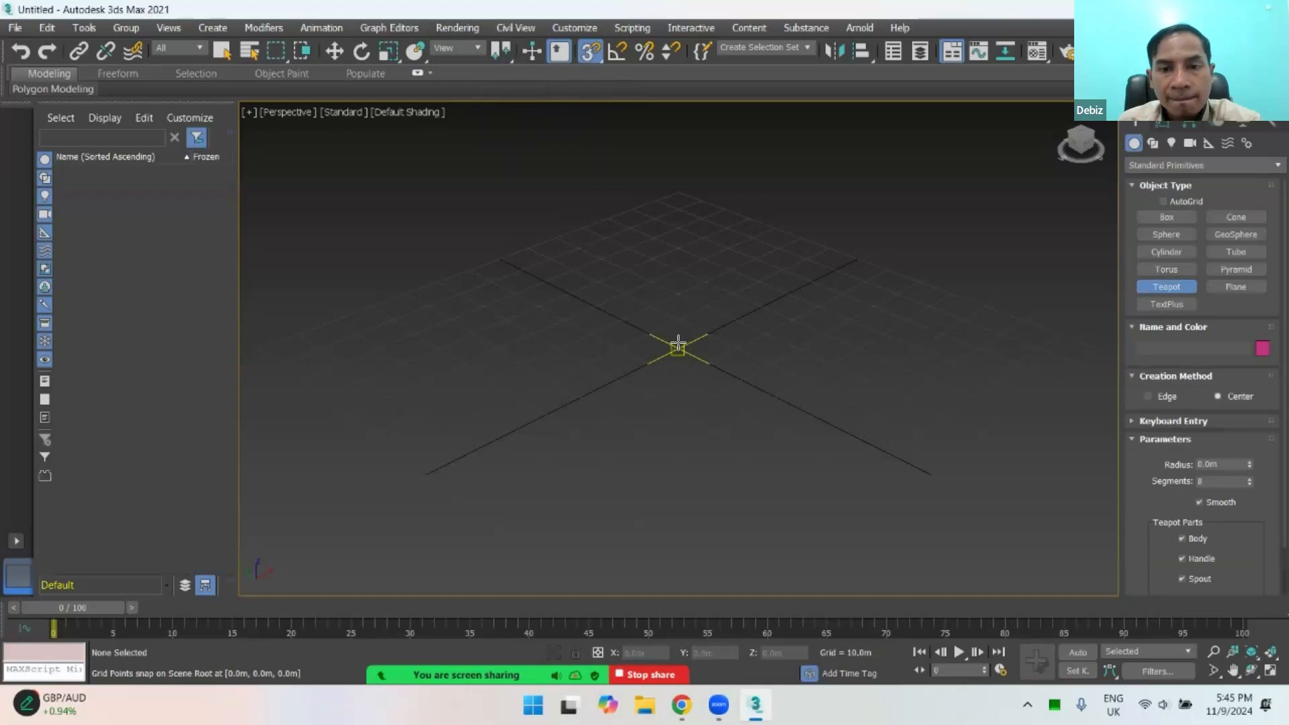
{"action": "left_click_drag", "start_coordinate": [679, 345], "coordinate": [736, 369]}
Step: Activate the Move tool, deselect the teapot and show the Perspective view in wireframe
{"action": "middle_click_drag", "start_coordinate": [771, 394], "coordinate": [846, 368], "text": "alt"}
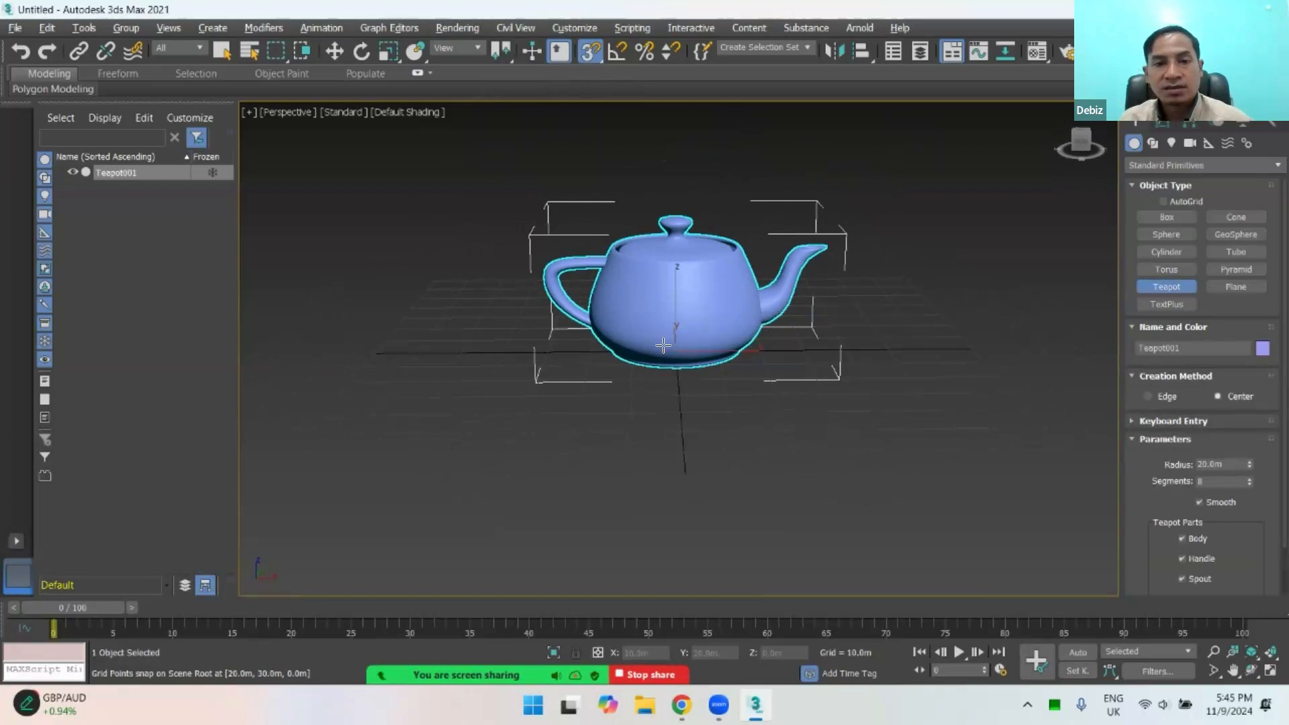
{"action": "middle_click_drag", "start_coordinate": [698, 317], "coordinate": [764, 313], "text": "alt"}
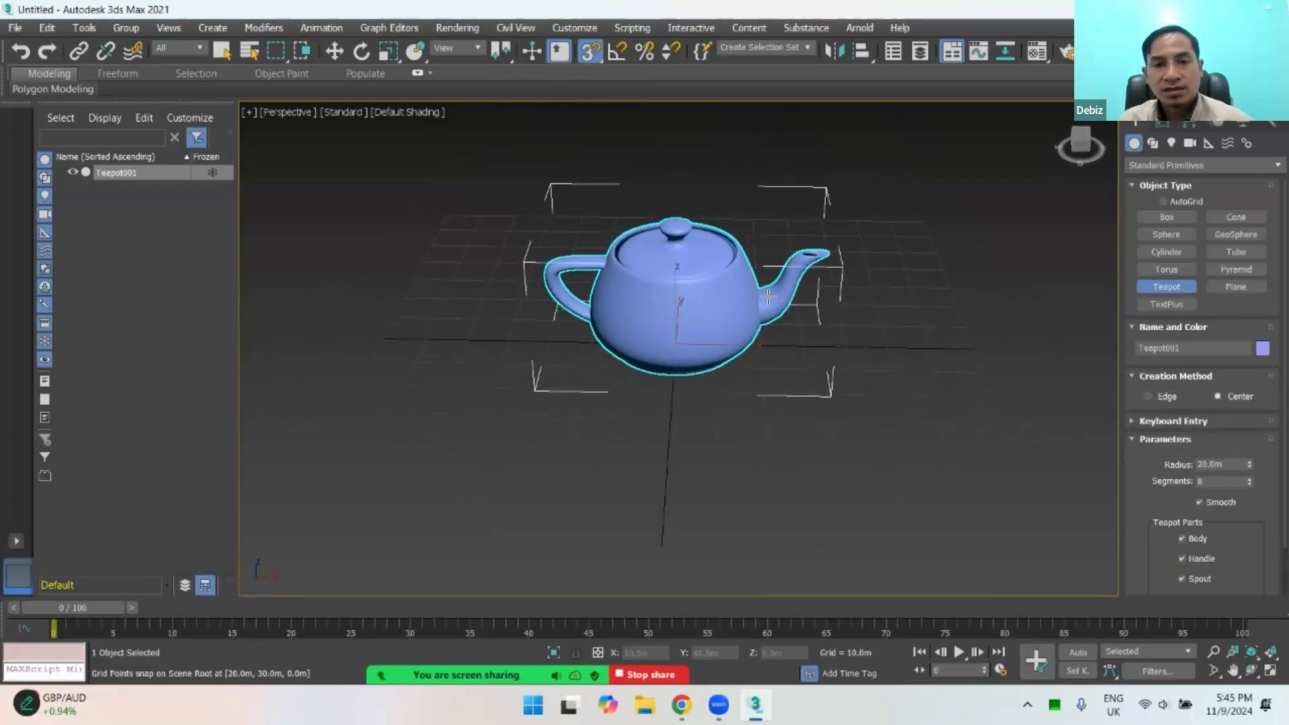
{"action": "scroll", "coordinate": [765, 313], "scroll_direction": "up", "scroll_amount": 5}
{"action": "middle_click_drag", "start_coordinate": [682, 316], "coordinate": [700, 319], "text": "alt"}
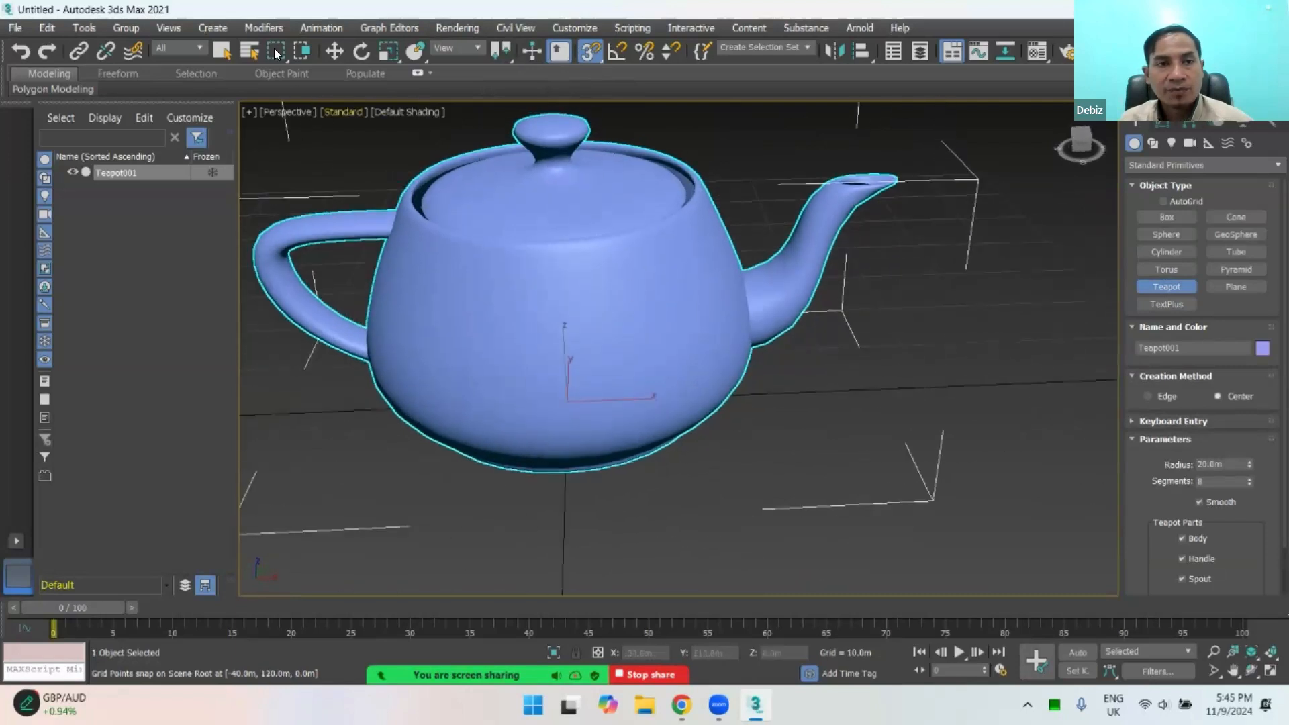
{"action": "left_click", "coordinate": [335, 49]}
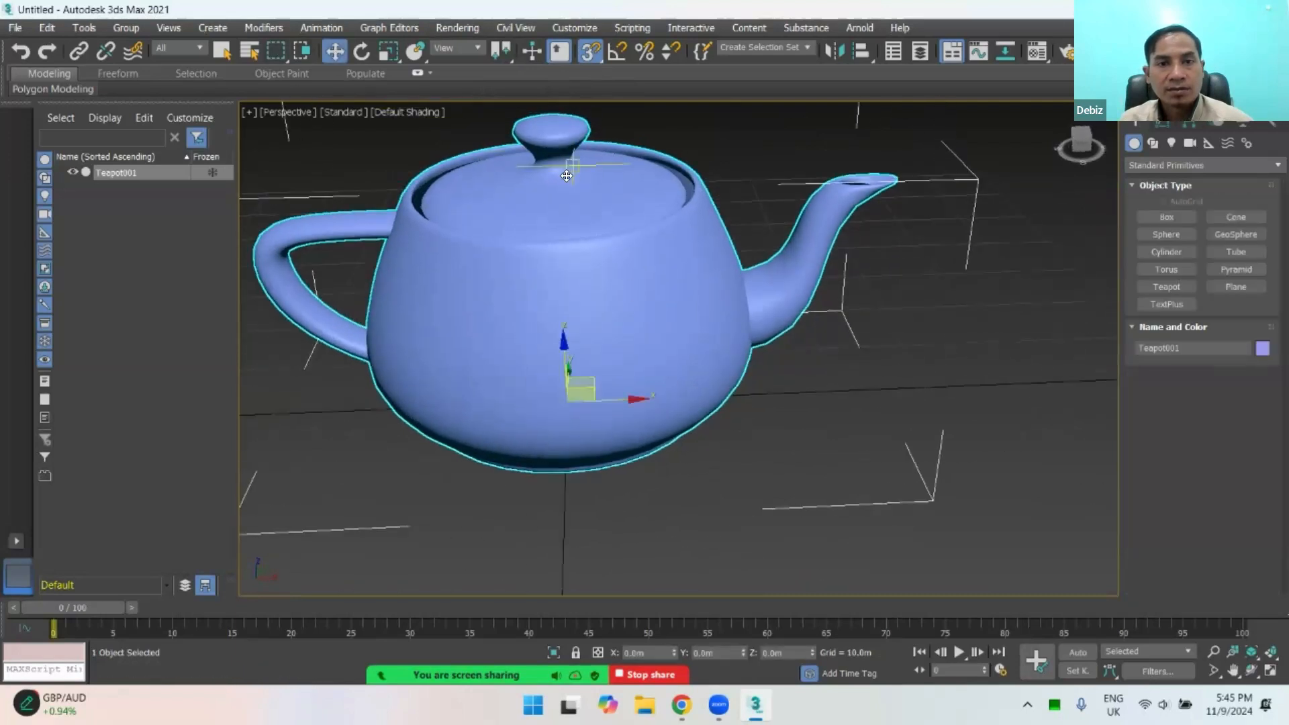
{"action": "left_click", "coordinate": [757, 289]}
{"action": "scroll", "coordinate": [620, 285], "scroll_direction": "up", "scroll_amount": 3}
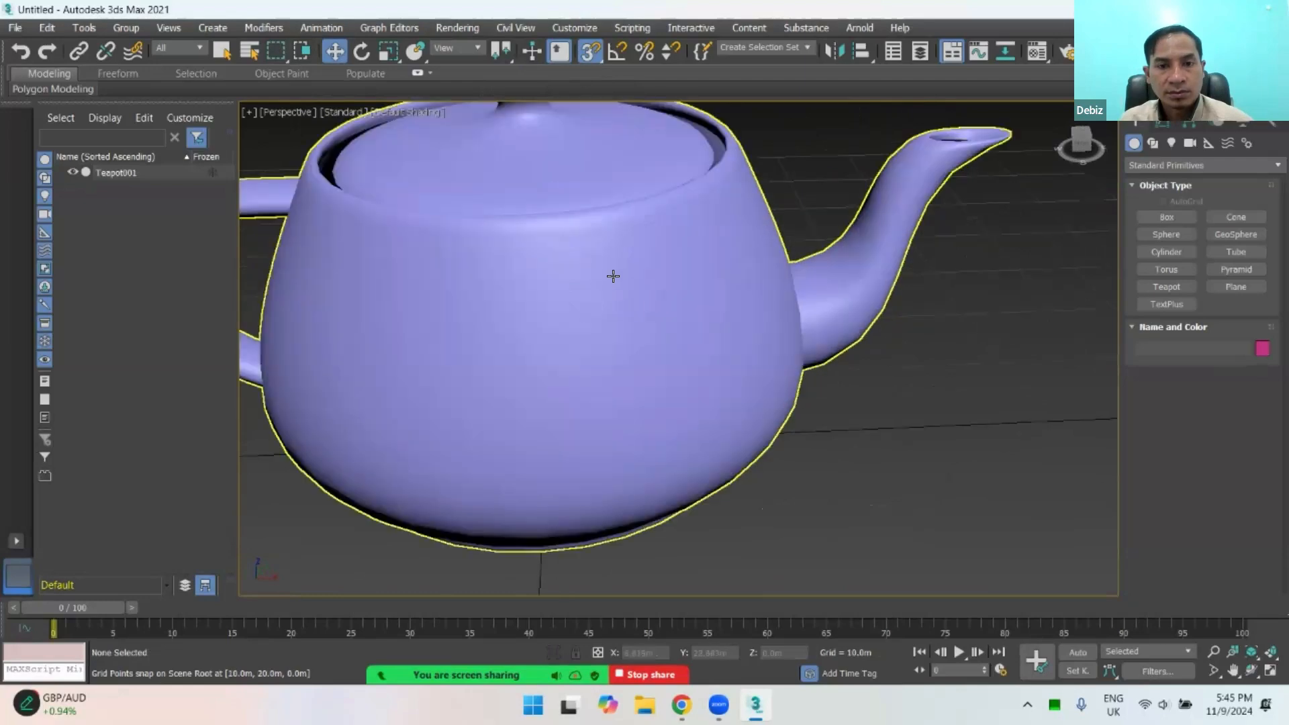
{"action": "middle_click_drag", "start_coordinate": [615, 280], "coordinate": [633, 403]}
{"action": "scroll", "coordinate": [697, 402], "scroll_direction": "down", "scroll_amount": 3}
{"action": "key", "text": "F3"}
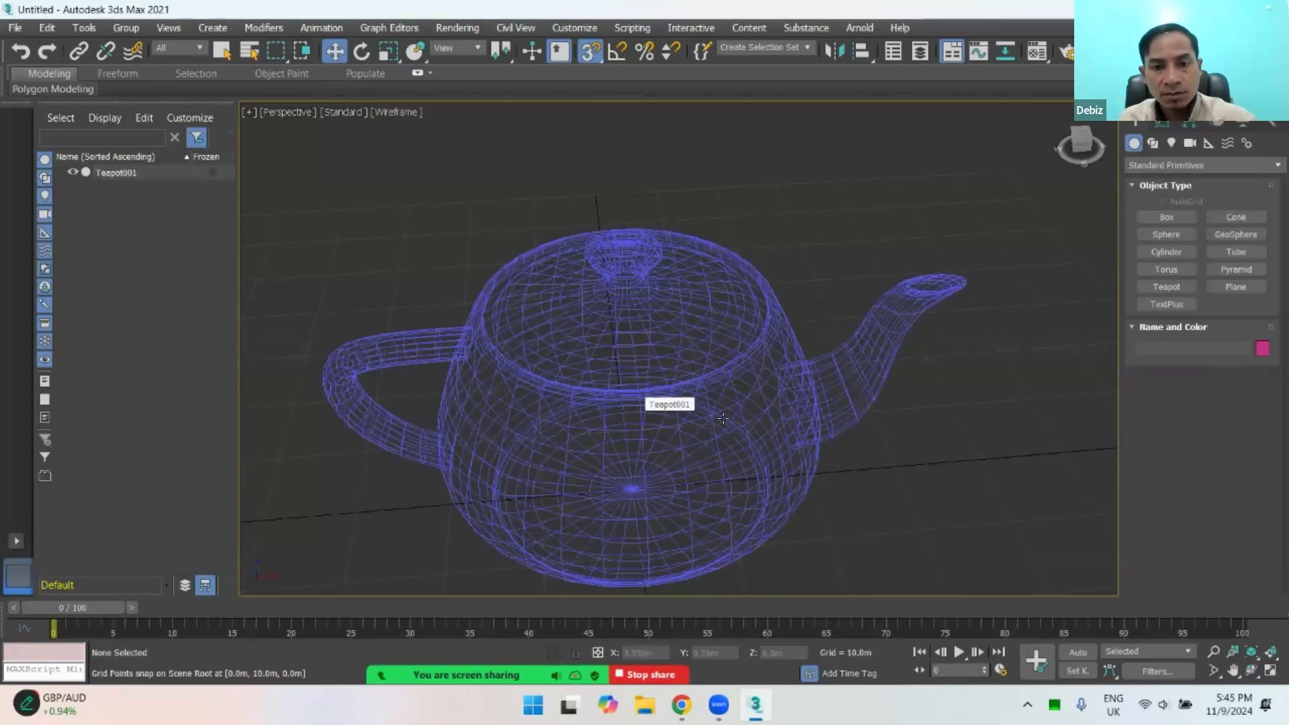
{"action": "scroll", "coordinate": [634, 419], "scroll_direction": "up", "scroll_amount": 2}
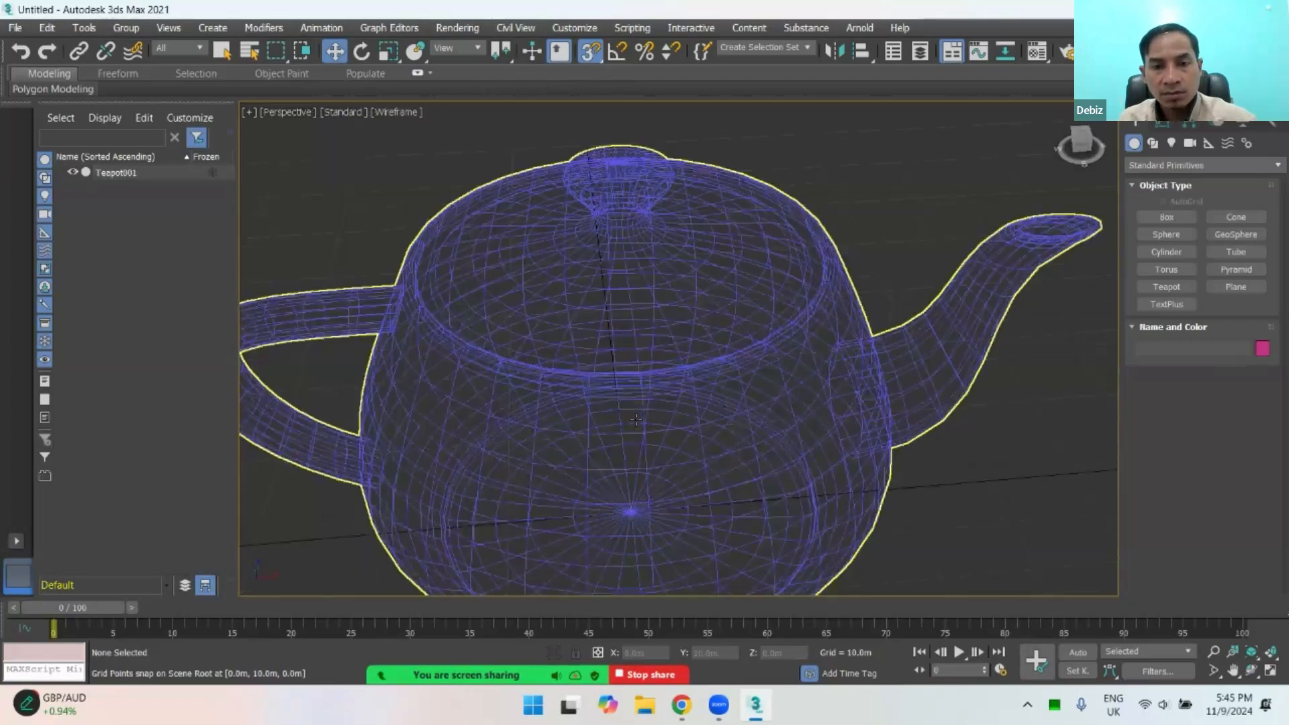
Step: Switch the Perspective view between wireframe and shaded display, leaving the teapot in Default Shading
{"action": "key", "text": "F3"}
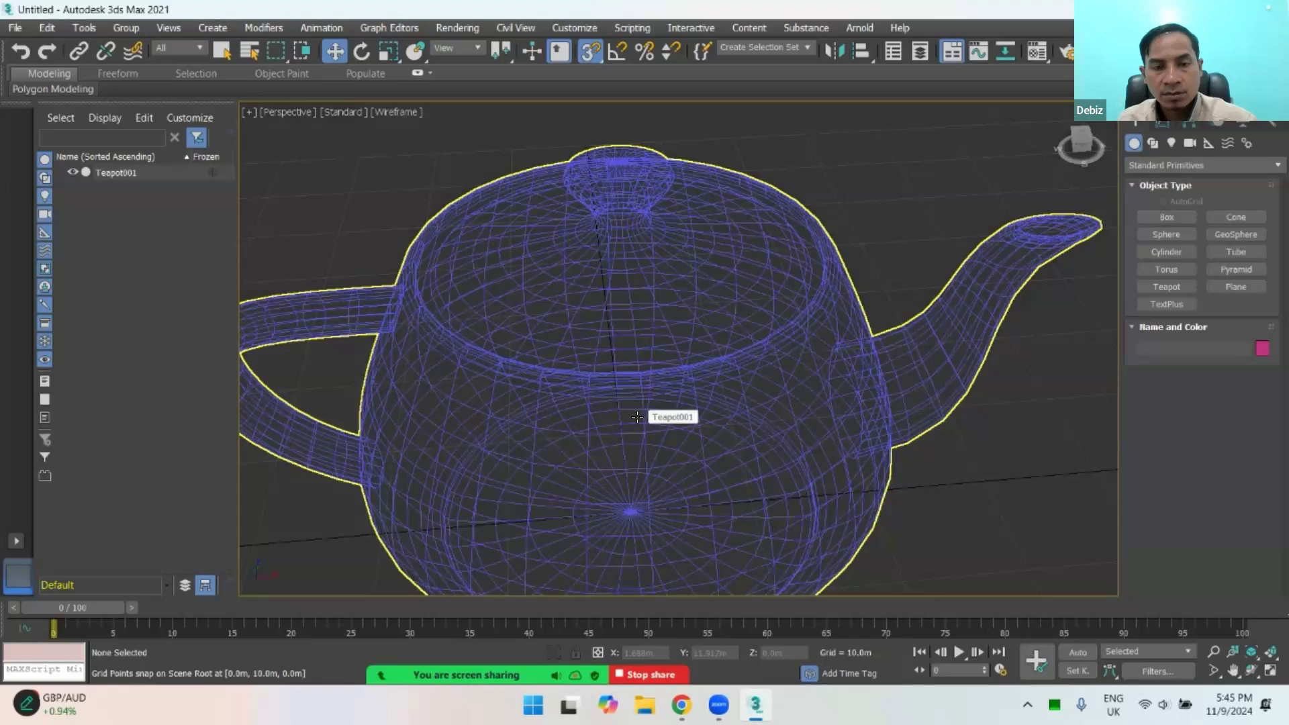
{"action": "key", "text": "F3"}
{"action": "scroll", "coordinate": [671, 396], "scroll_direction": "down", "scroll_amount": 3}
{"action": "key", "text": "F3"}
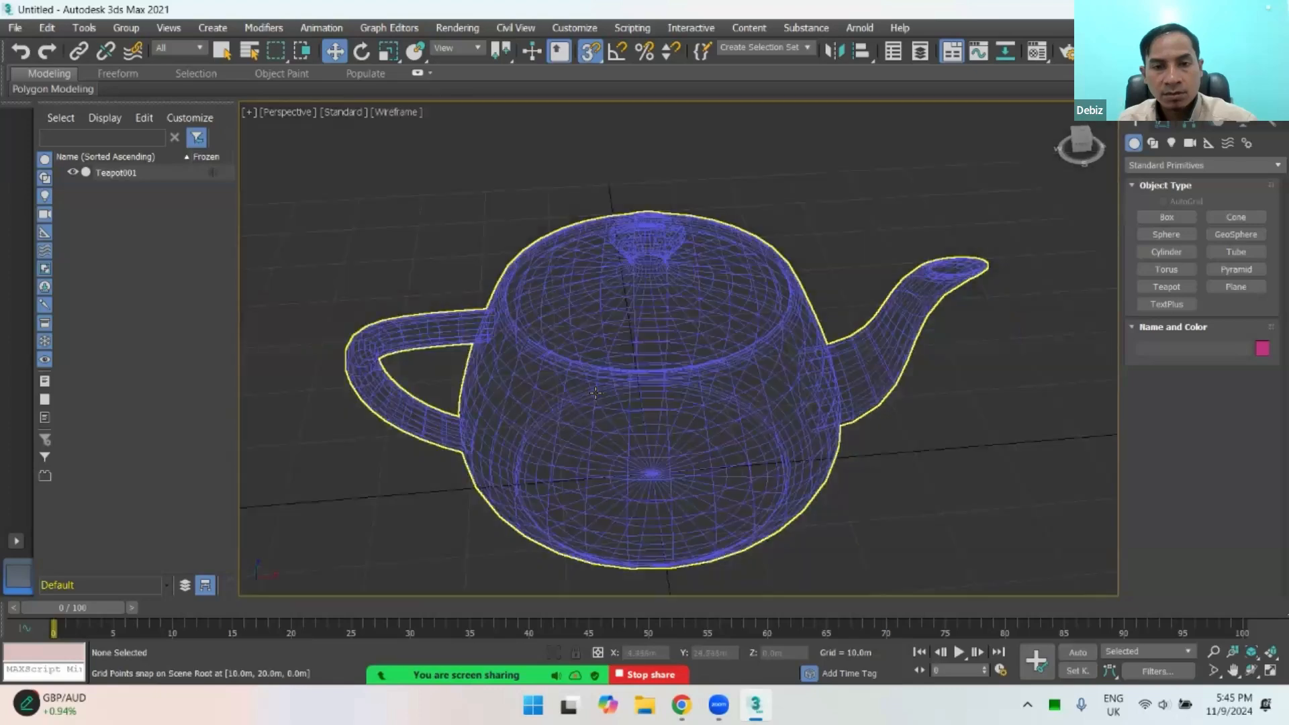
{"action": "key", "text": "F3"}
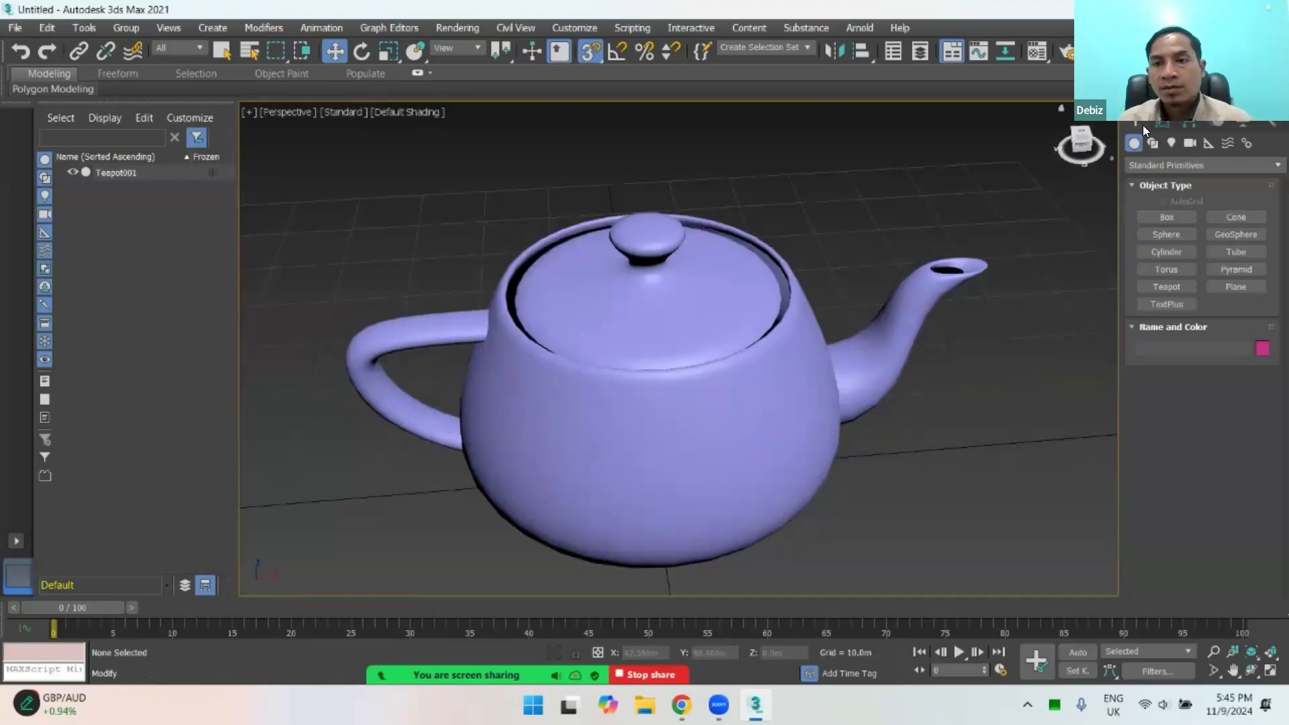
Step: Turn off 3D snapping, select the teapot and show its creation parameters for modification
{"action": "left_click", "coordinate": [731, 272]}
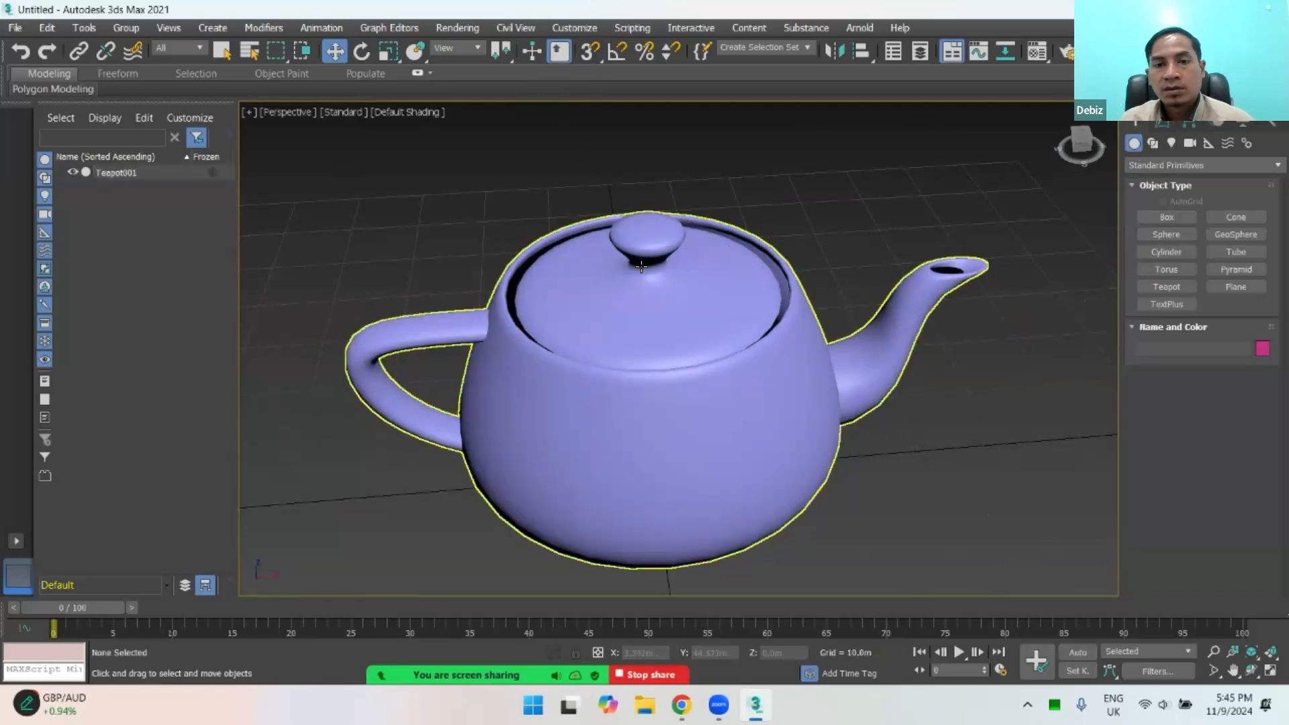
{"action": "mouse_move", "coordinate": [613, 383]}
{"action": "middle_mouse_down", "text": "alt"}
{"action": "mouse_move", "coordinate": [676, 356]}
{"action": "mouse_move", "coordinate": [797, 397]}
{"action": "mouse_move", "coordinate": [932, 403]}
{"action": "mouse_move", "coordinate": [705, 511]}
{"action": "mouse_move", "coordinate": [575, 384]}
{"action": "mouse_move", "coordinate": [604, 401]}
{"action": "mouse_move", "coordinate": [605, 364]}
{"action": "middle_mouse_up", "text": "alt"}
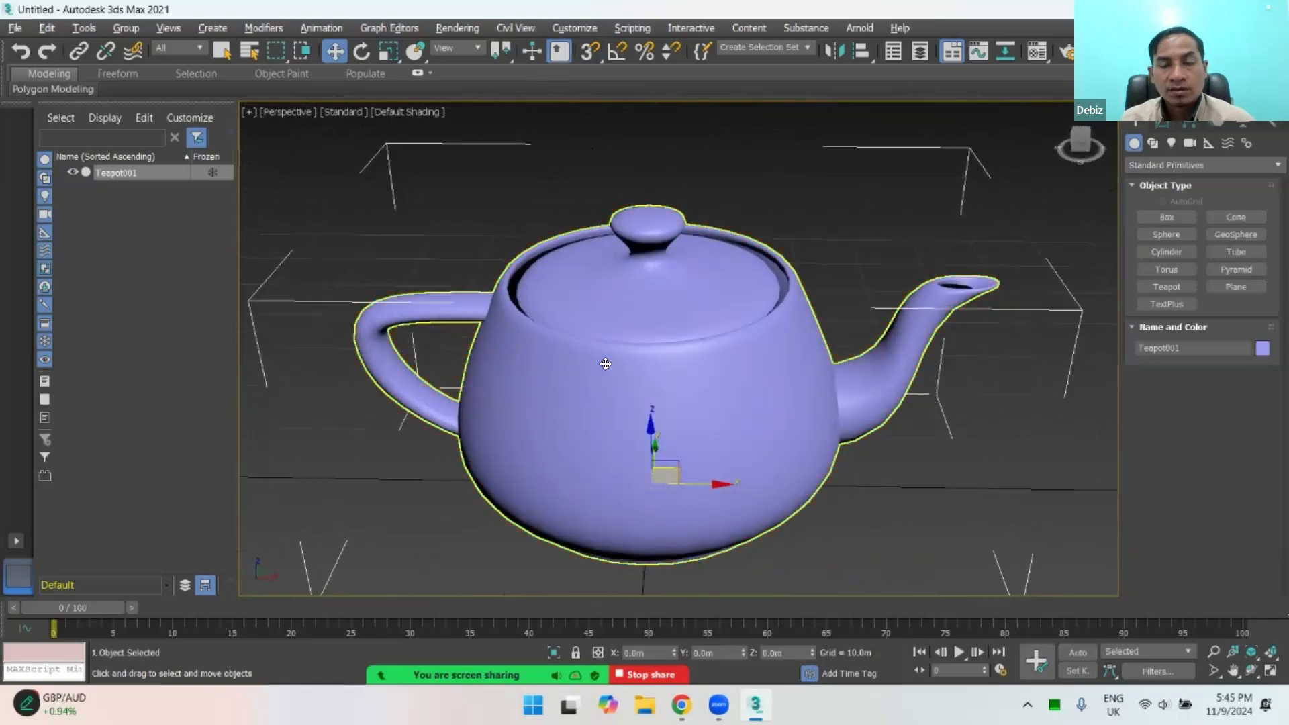
{"action": "middle_click_drag", "start_coordinate": [644, 293], "coordinate": [787, 214], "text": "alt"}
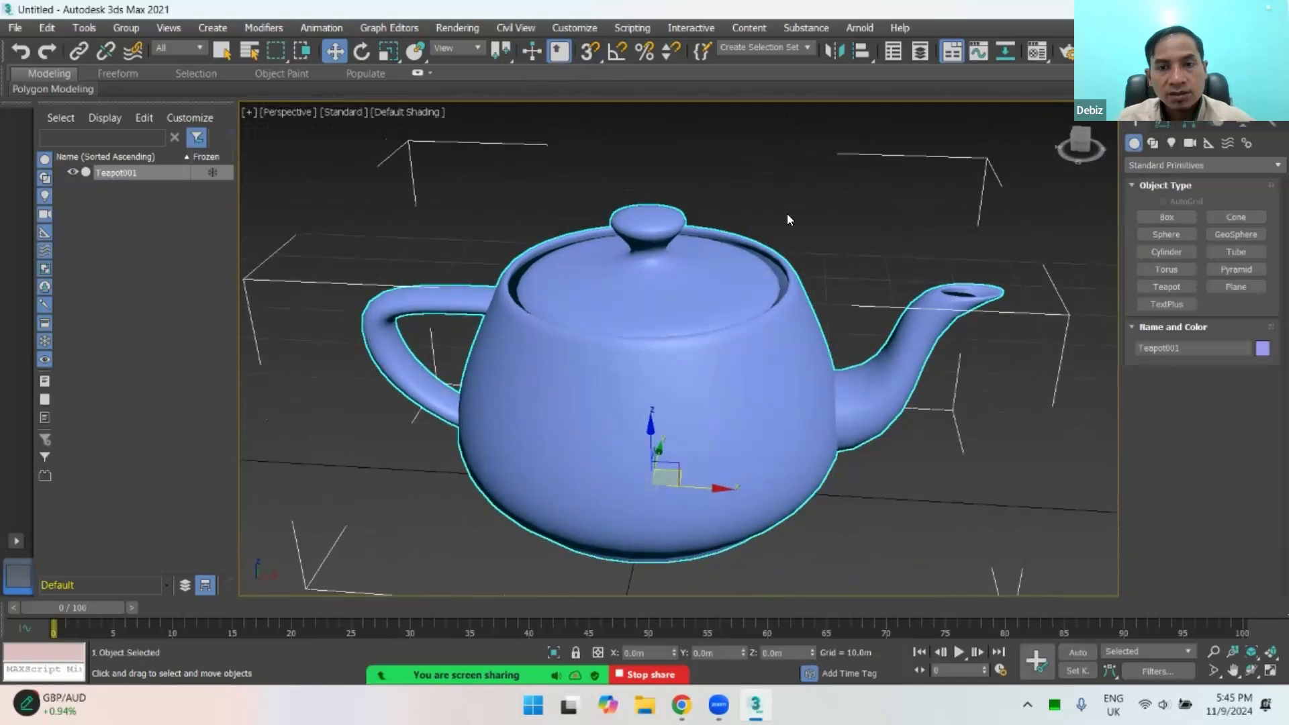
{"action": "left_click", "coordinate": [1163, 121]}
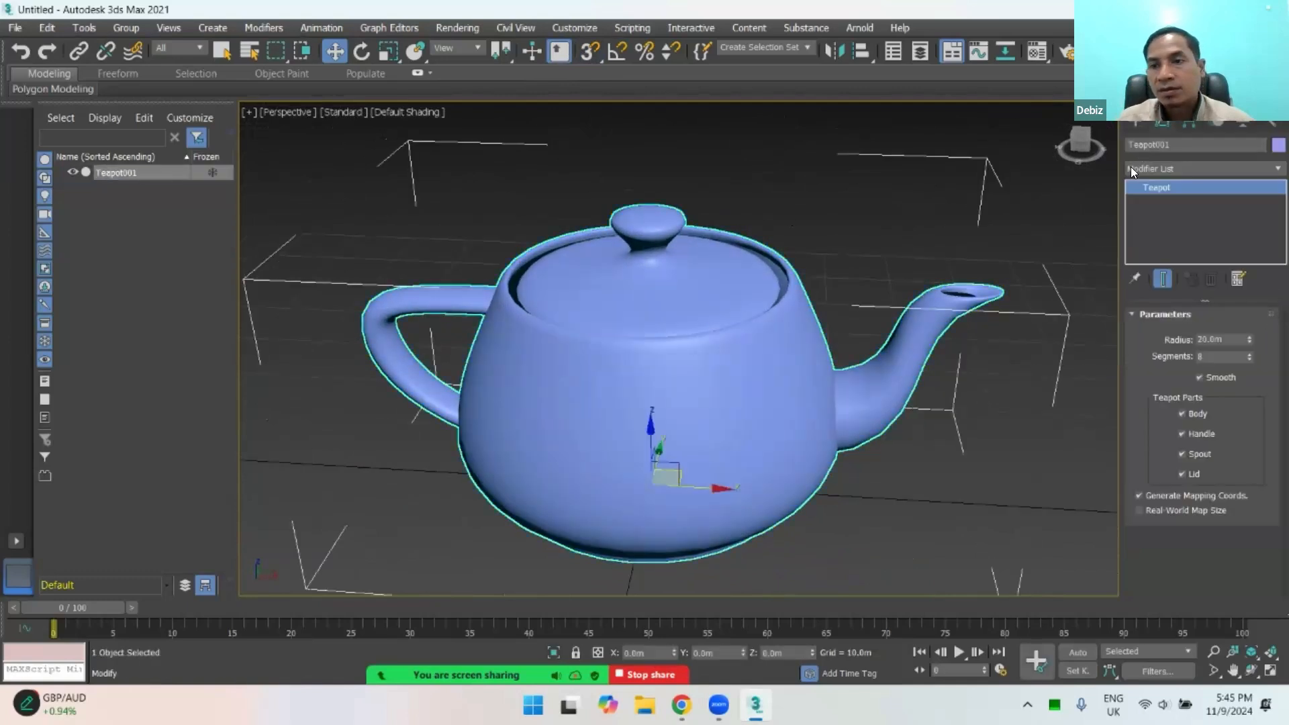
{"action": "left_click", "coordinate": [788, 204]}
{"action": "left_click", "coordinate": [652, 240]}
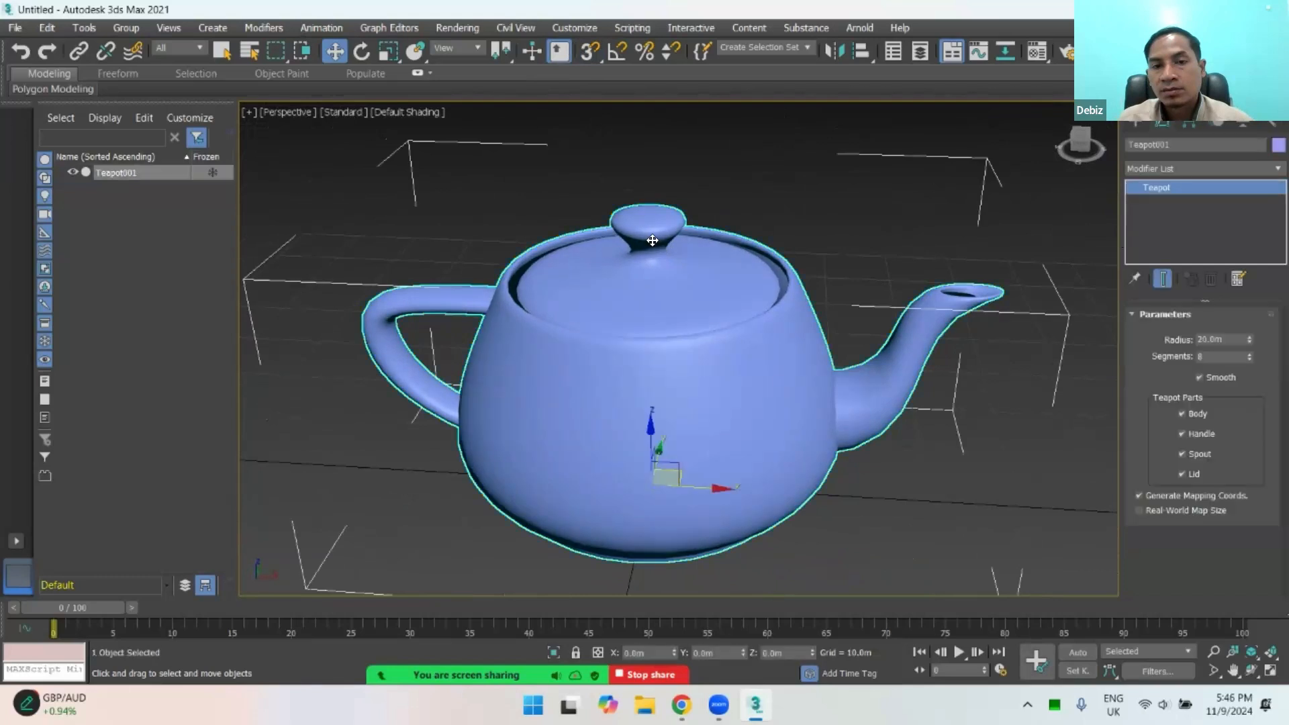
{"action": "left_click", "coordinate": [791, 222]}
{"action": "left_click", "coordinate": [673, 250]}
{"action": "left_click", "coordinate": [866, 223]}
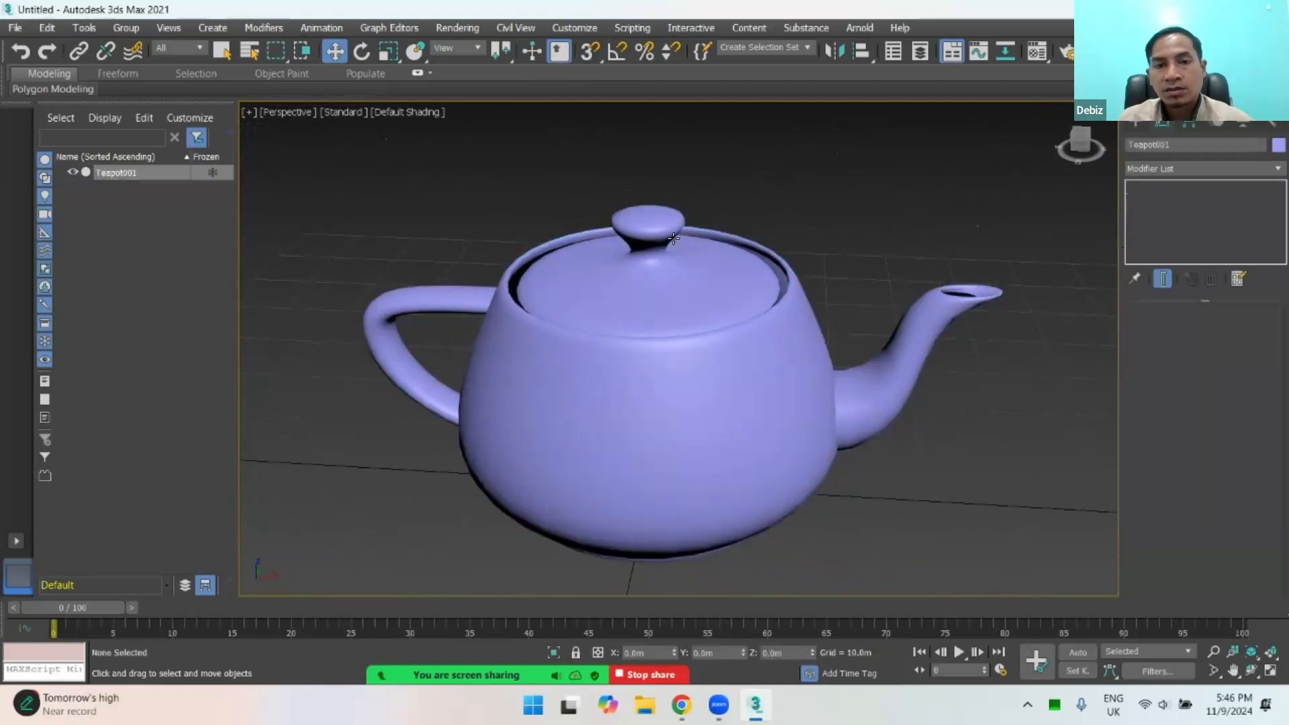
Step: Convert the teapot to an Editable Poly and reselect it
{"action": "left_click", "coordinate": [685, 272]}
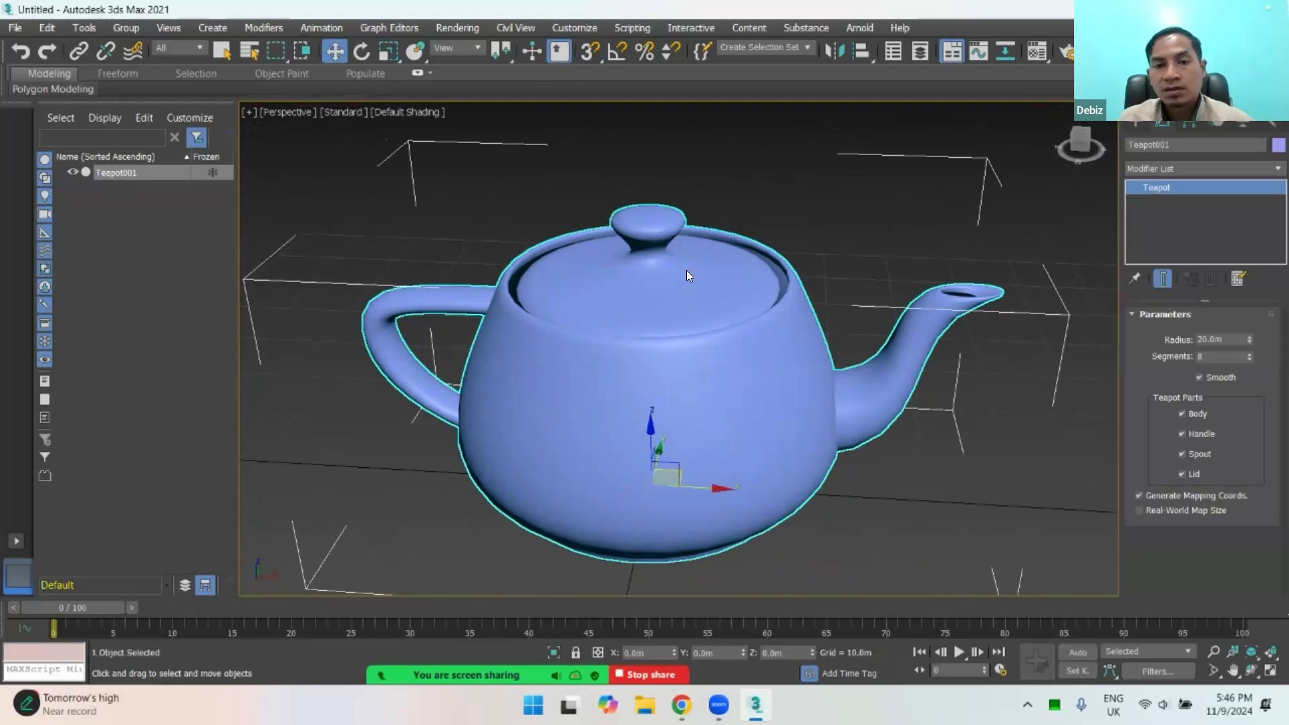
{"action": "right_click", "coordinate": [677, 231]}
{"action": "mouse_move", "coordinate": [719, 415]}
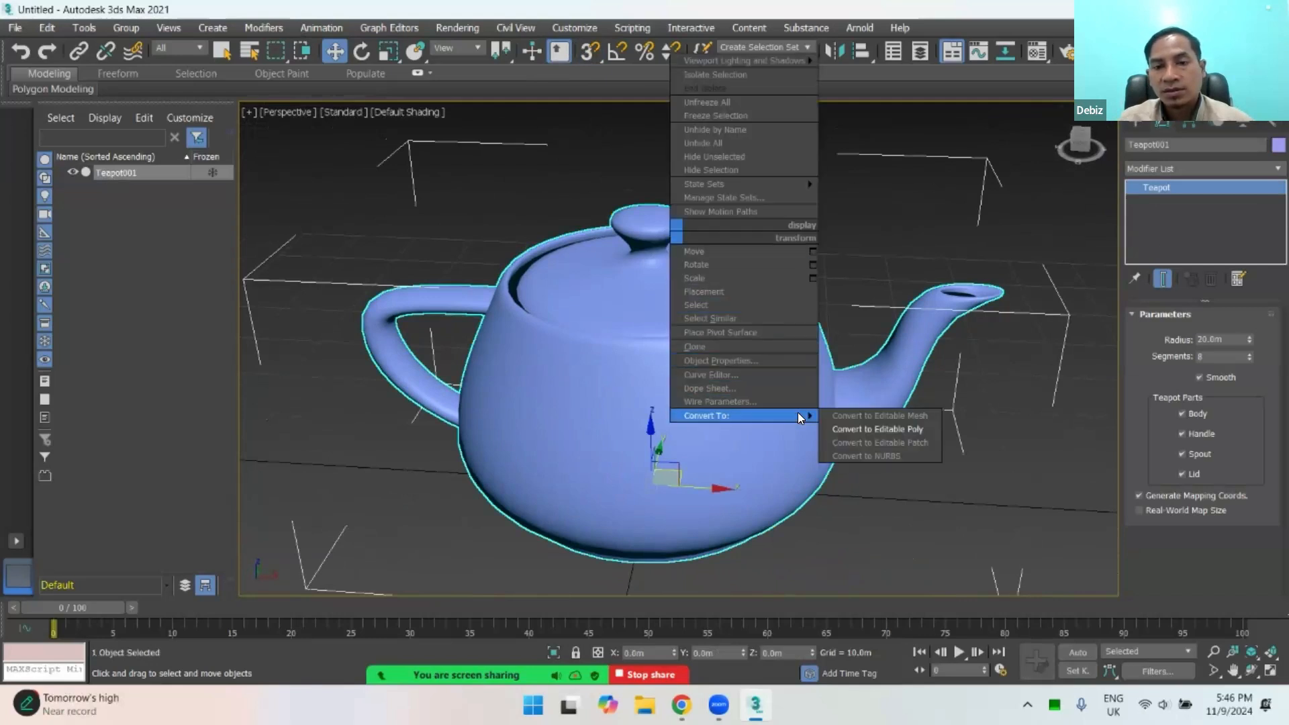
{"action": "left_click", "coordinate": [873, 429]}
{"action": "left_click", "coordinate": [853, 222]}
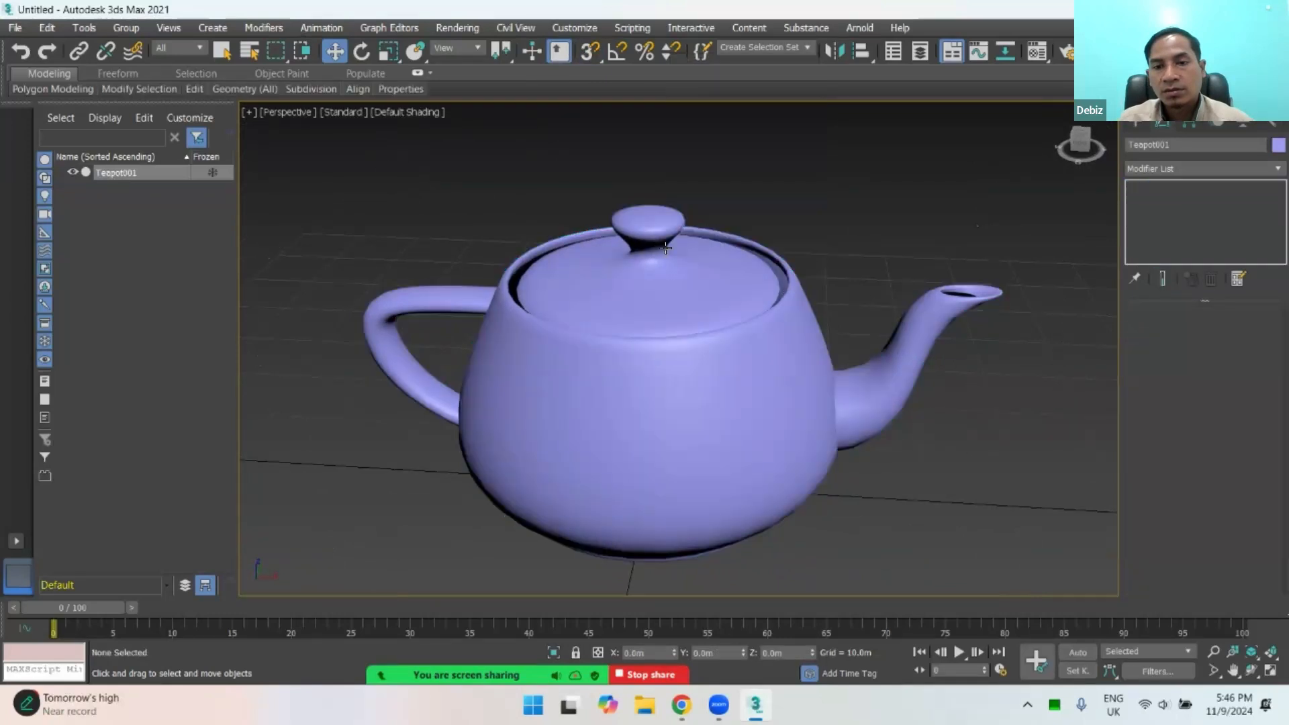
{"action": "left_click", "coordinate": [648, 238]}
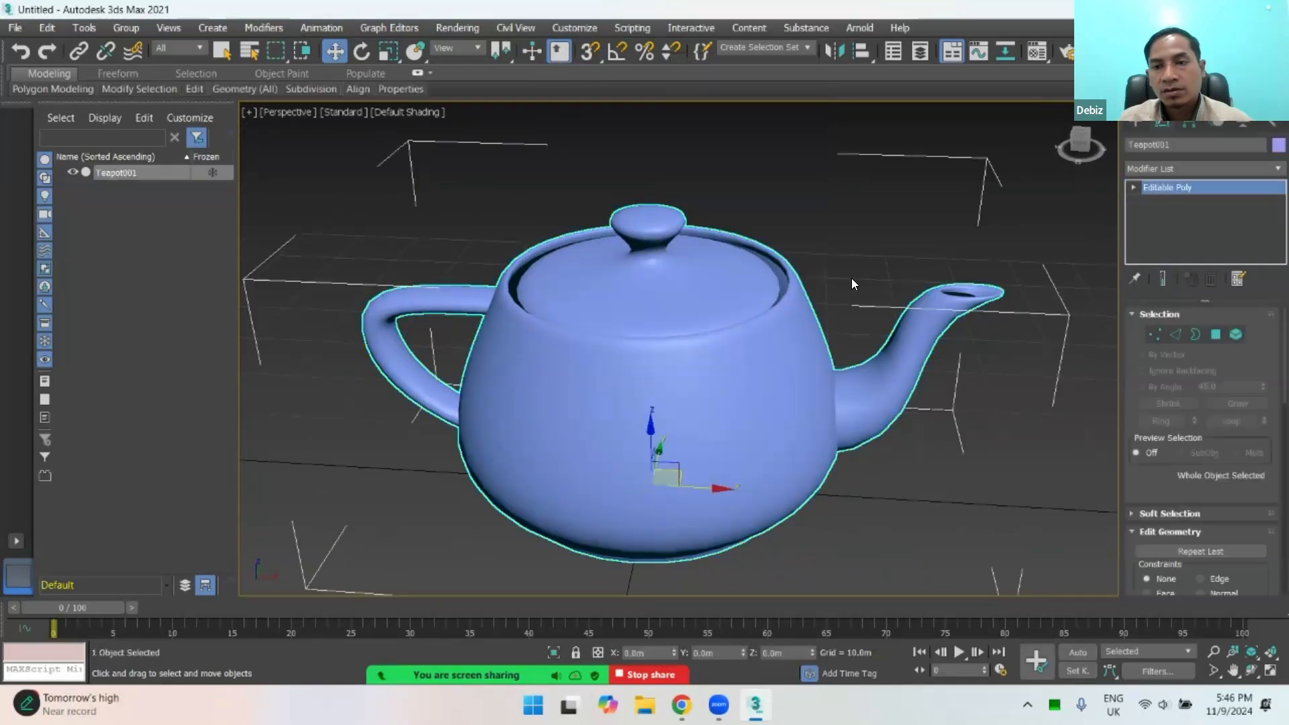
Step: Leave the teapot's Element level and display its edged faces in the Perspective view
{"action": "left_click", "coordinate": [1235, 333]}
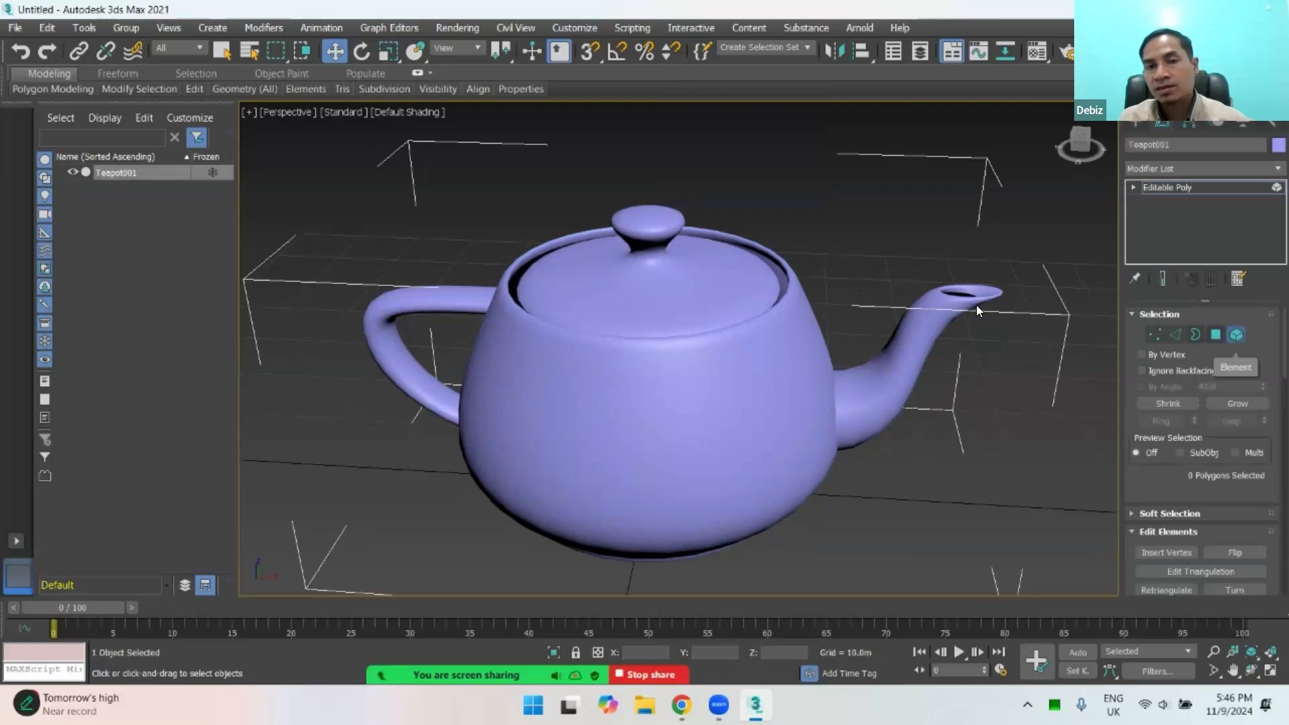
{"action": "left_click", "coordinate": [1237, 335]}
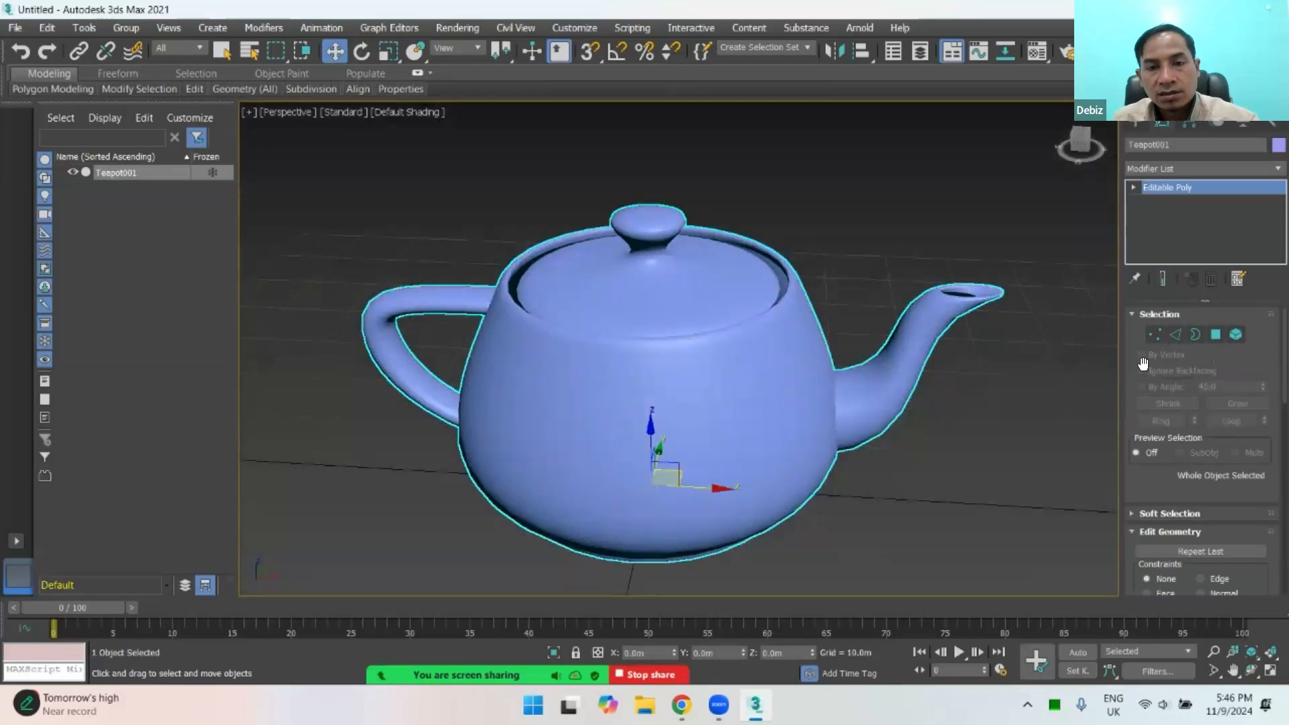
{"action": "key", "text": "F3"}
{"action": "key", "text": "F3"}
{"action": "key", "text": "F4"}
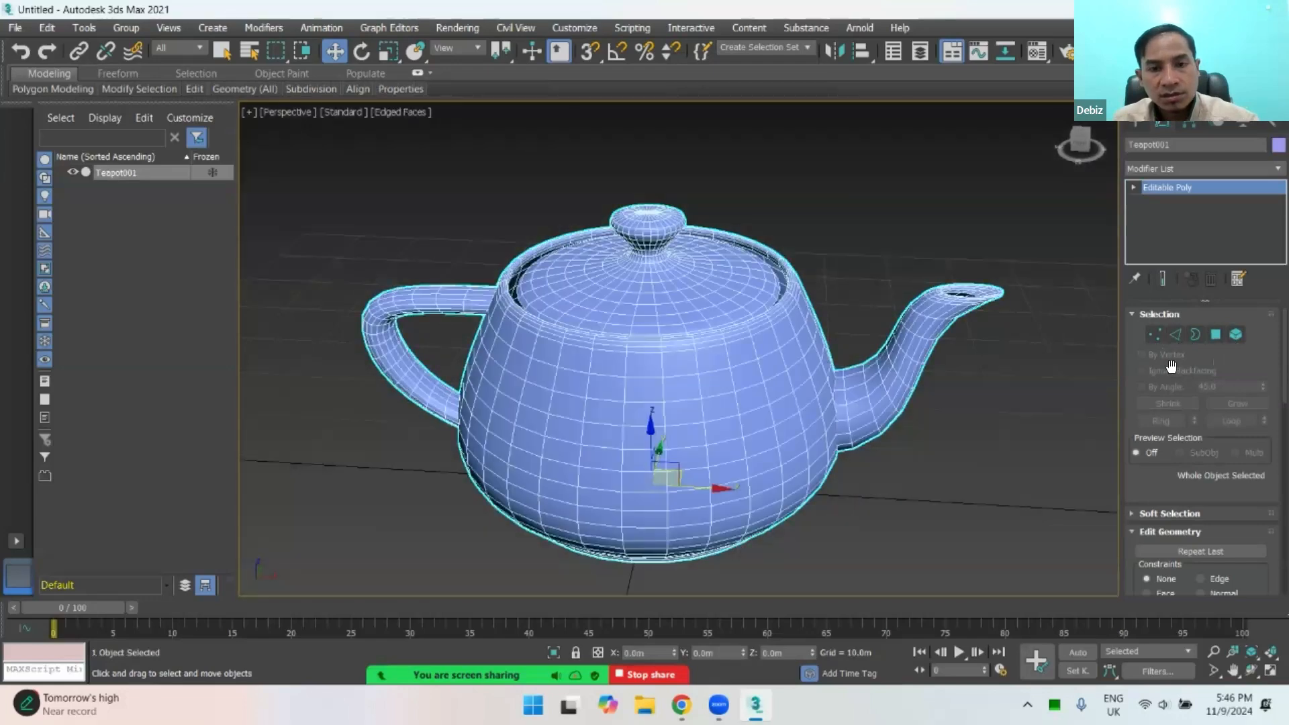
Step: At Polygon level, select individual polygons on the lid's knob and top surface, ending with one near the lid's front edge
{"action": "left_click", "coordinate": [1214, 335]}
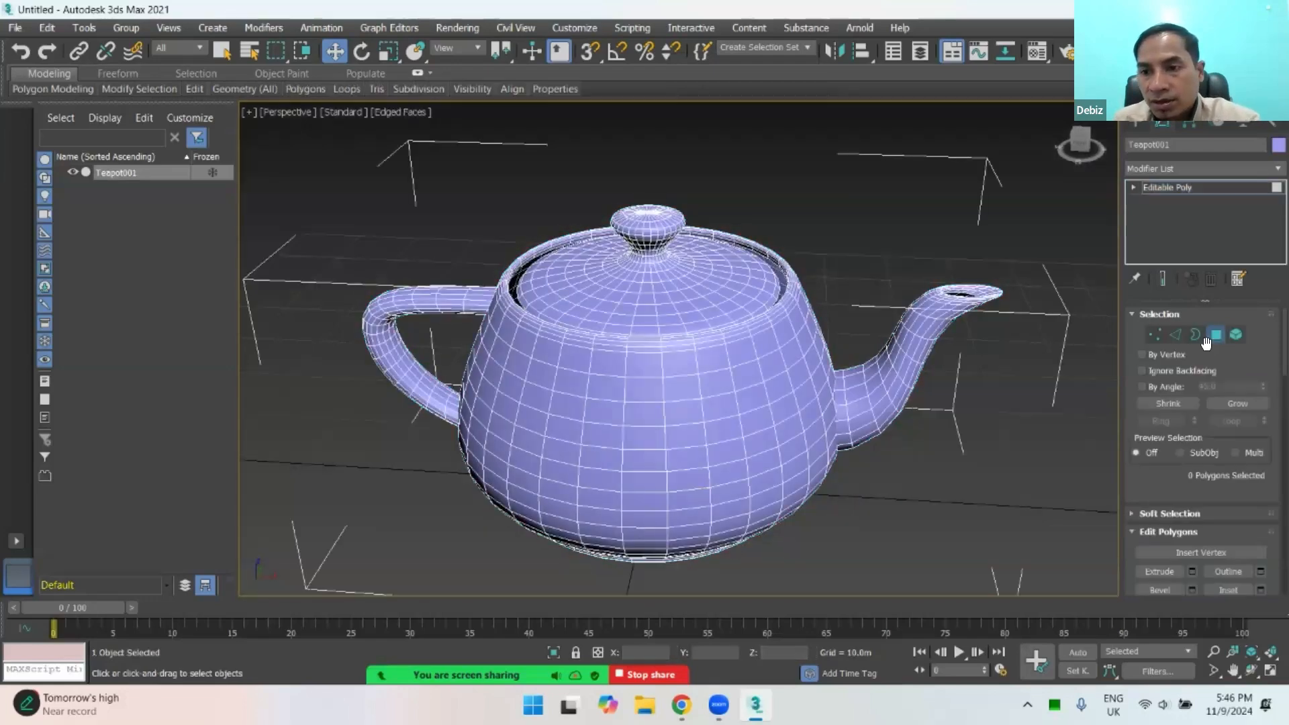
{"action": "left_click", "coordinate": [656, 218]}
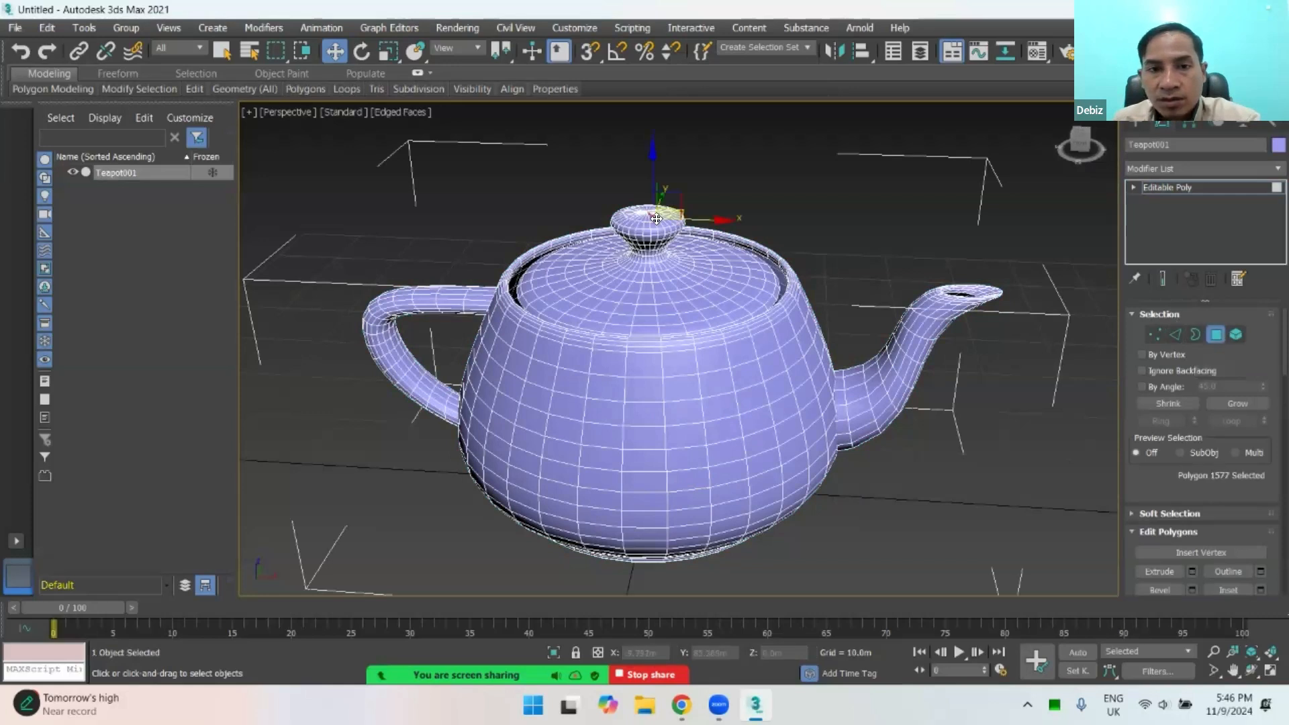
{"action": "left_click", "coordinate": [669, 295]}
{"action": "left_click", "coordinate": [674, 298]}
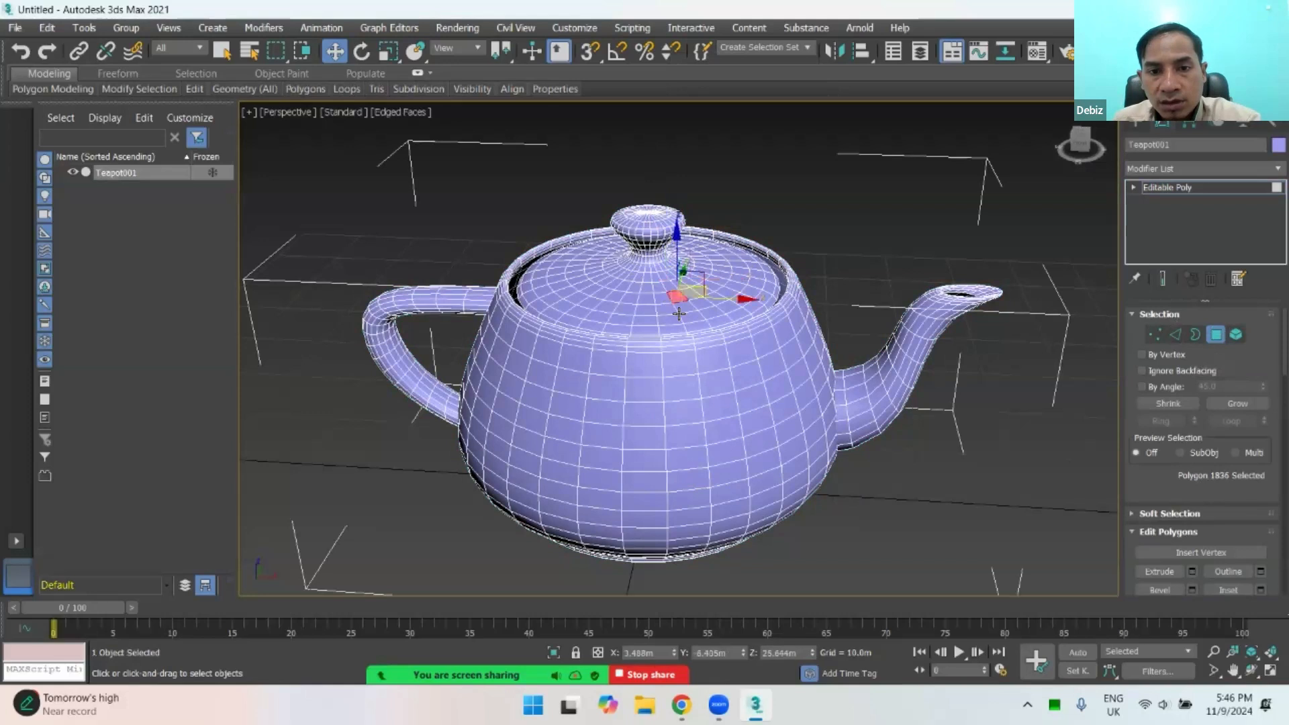
{"action": "left_click", "coordinate": [685, 307]}
{"action": "left_click", "coordinate": [692, 316]}
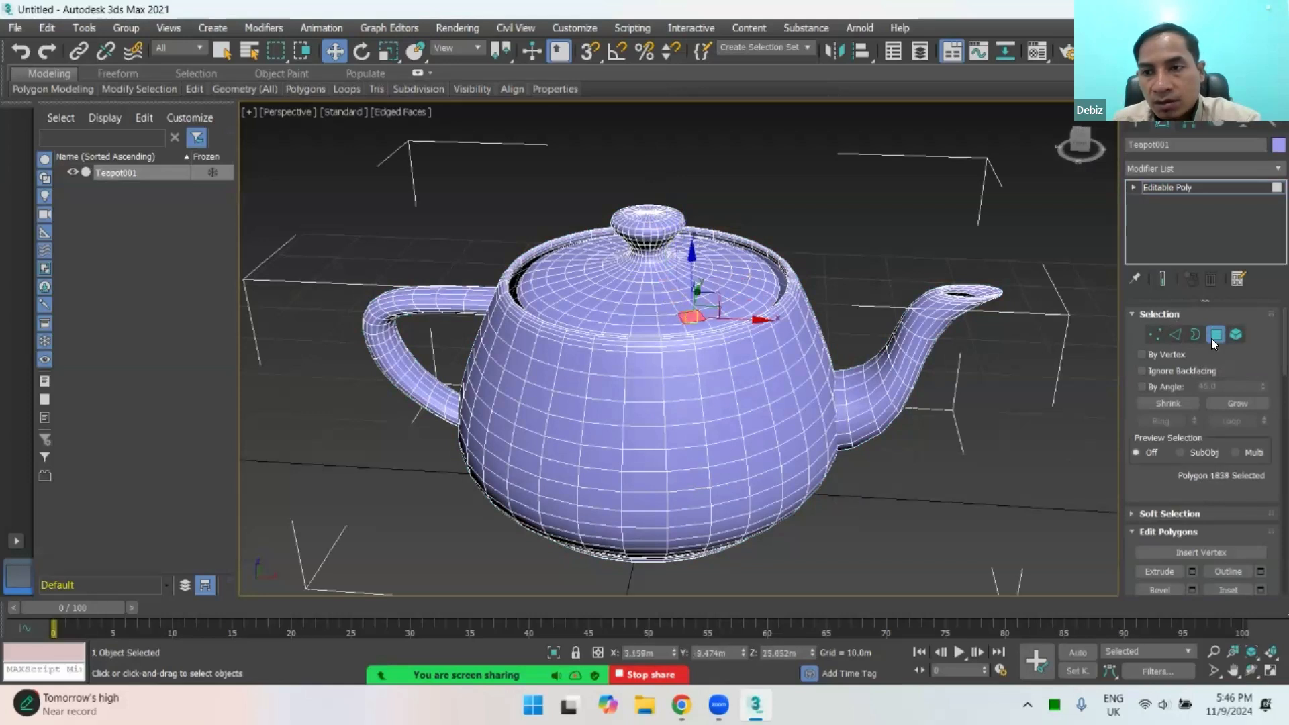
Step: At Border level, select the open border inside the spout's mouth and undo any trial change to it
{"action": "left_click", "coordinate": [1195, 334]}
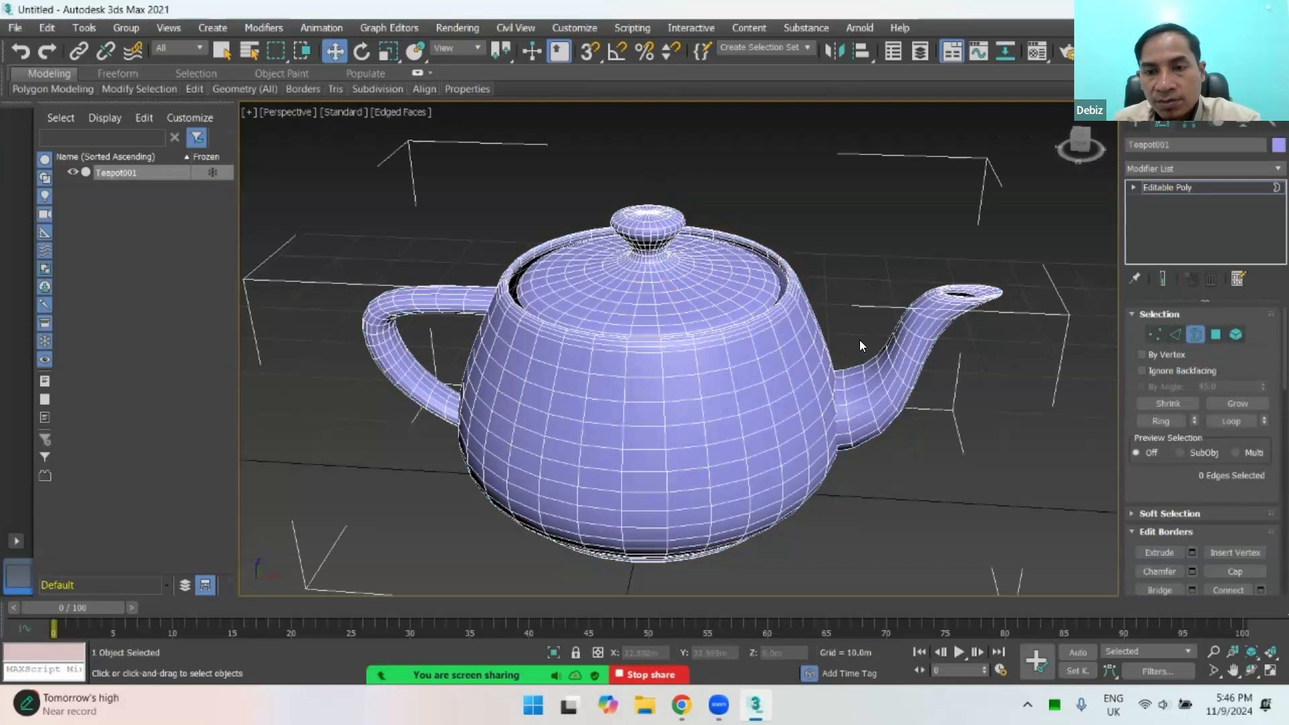
{"action": "scroll", "coordinate": [974, 299], "scroll_direction": "up", "scroll_amount": 5}
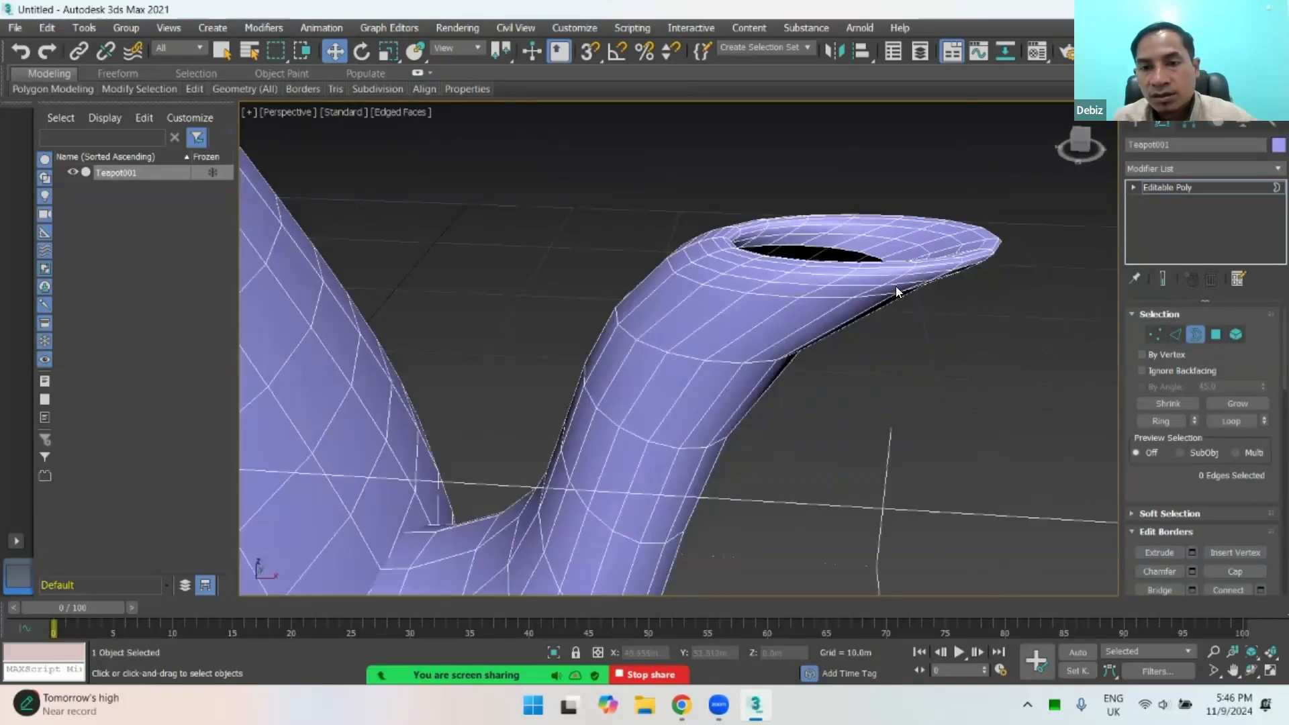
{"action": "scroll", "coordinate": [884, 303], "scroll_direction": "up", "scroll_amount": 1}
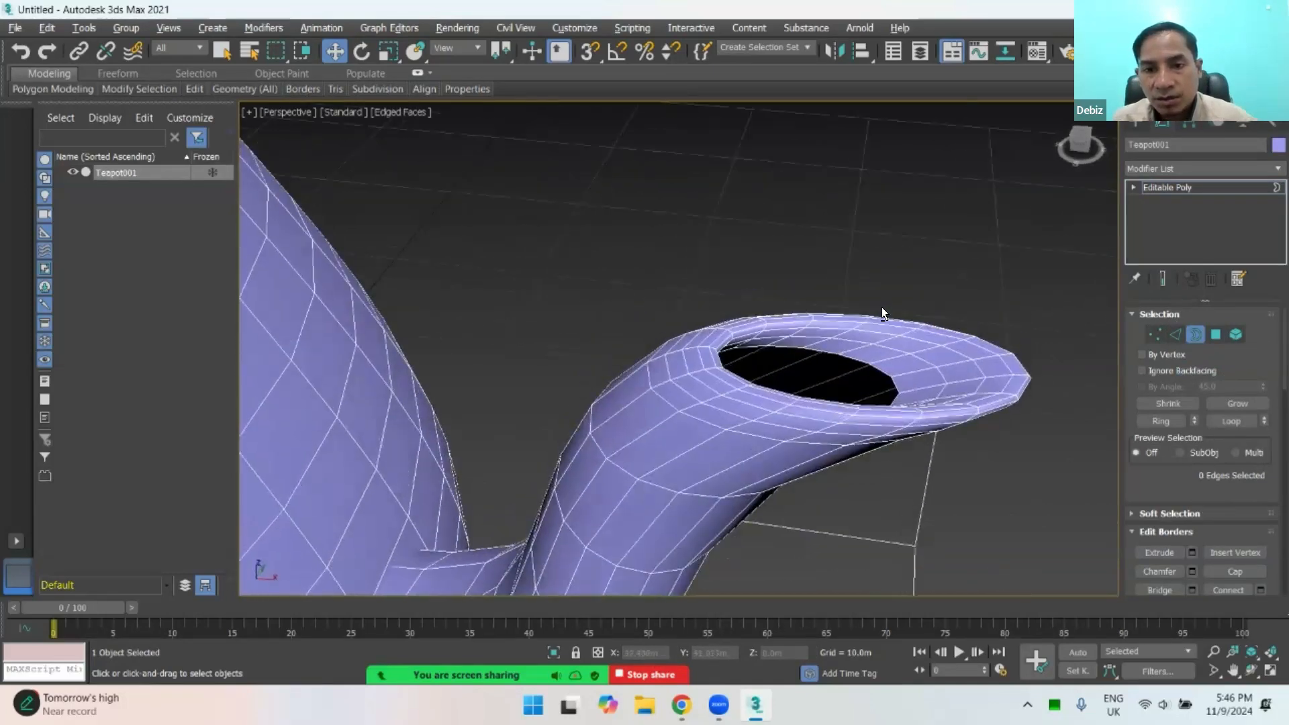
{"action": "left_click", "coordinate": [834, 353]}
{"action": "mouse_move", "coordinate": [797, 332]}
{"action": "left_mouse_down"}
{"action": "mouse_move", "coordinate": [803, 282]}
{"action": "mouse_move", "coordinate": [803, 308]}
{"action": "left_mouse_up"}
{"action": "key", "text": "ctrl+z"}
{"action": "scroll", "coordinate": [915, 326], "scroll_direction": "down", "scroll_amount": 6}
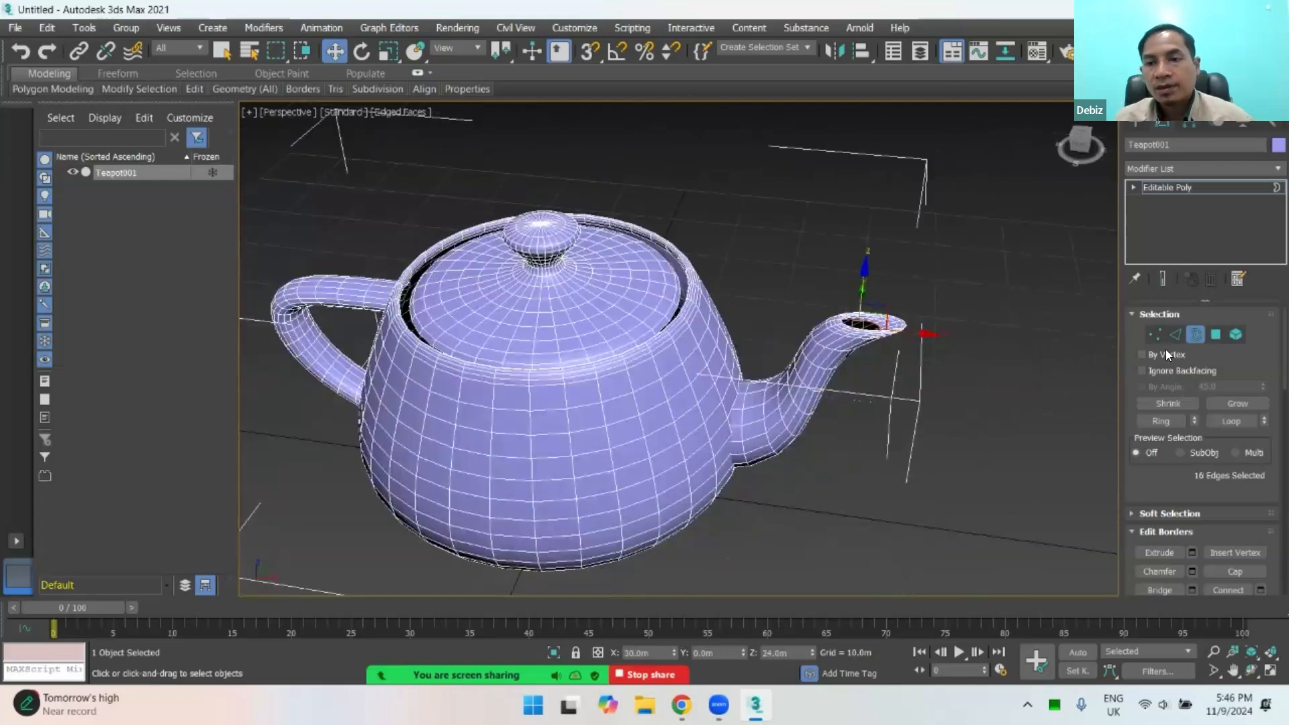
Step: Select a single edge on the lid at Edge level, and a single lid vertex at Vertex level
{"action": "left_click", "coordinate": [1176, 334]}
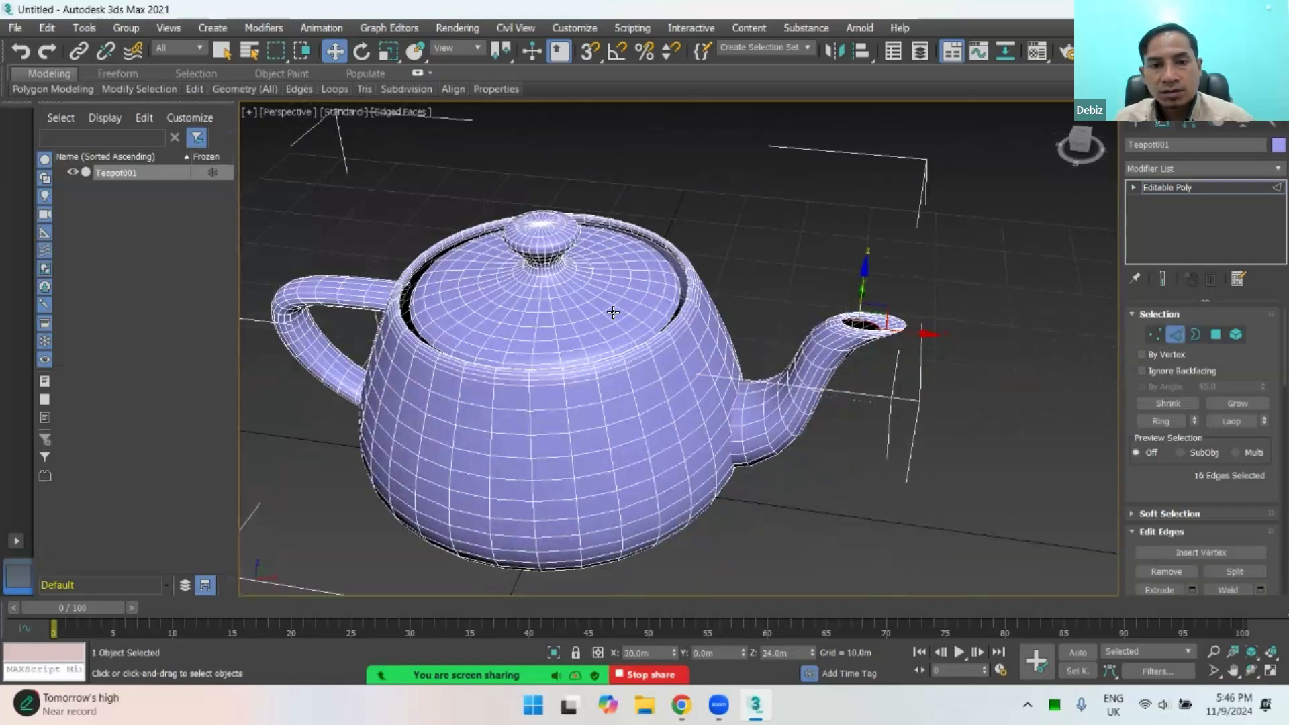
{"action": "left_click", "coordinate": [605, 315]}
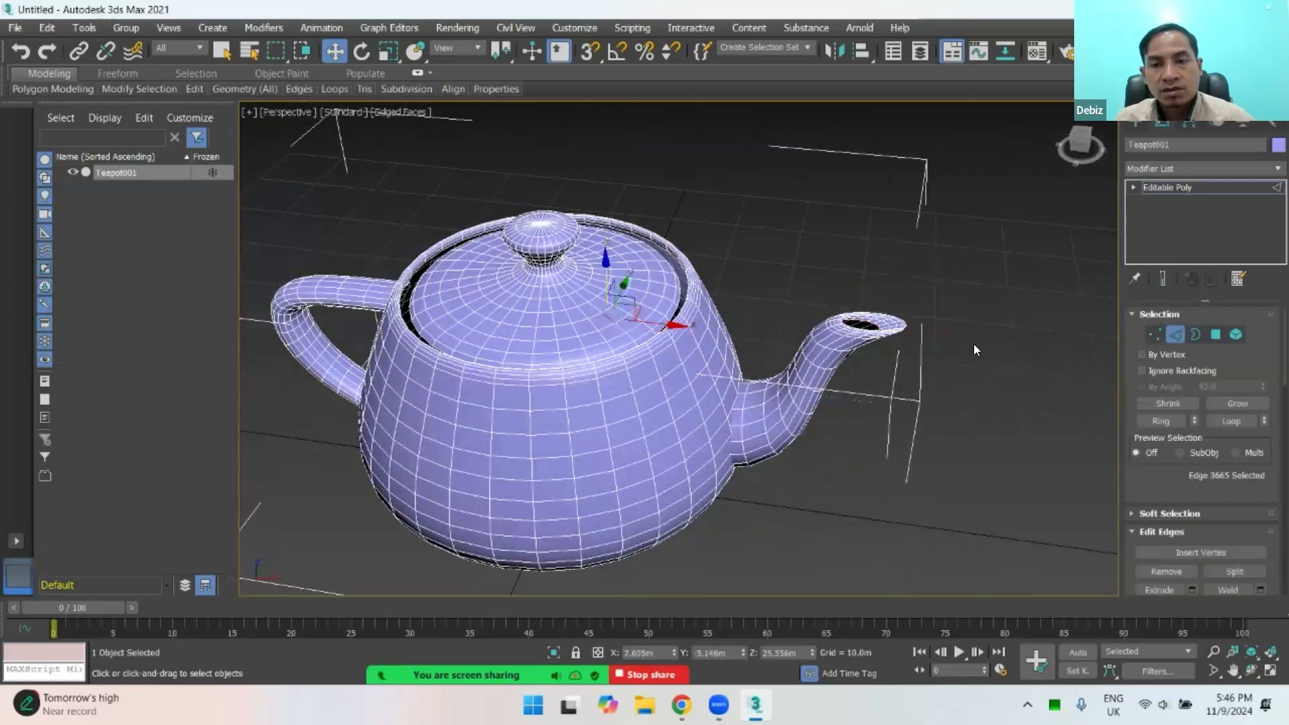
{"action": "left_click", "coordinate": [1153, 334]}
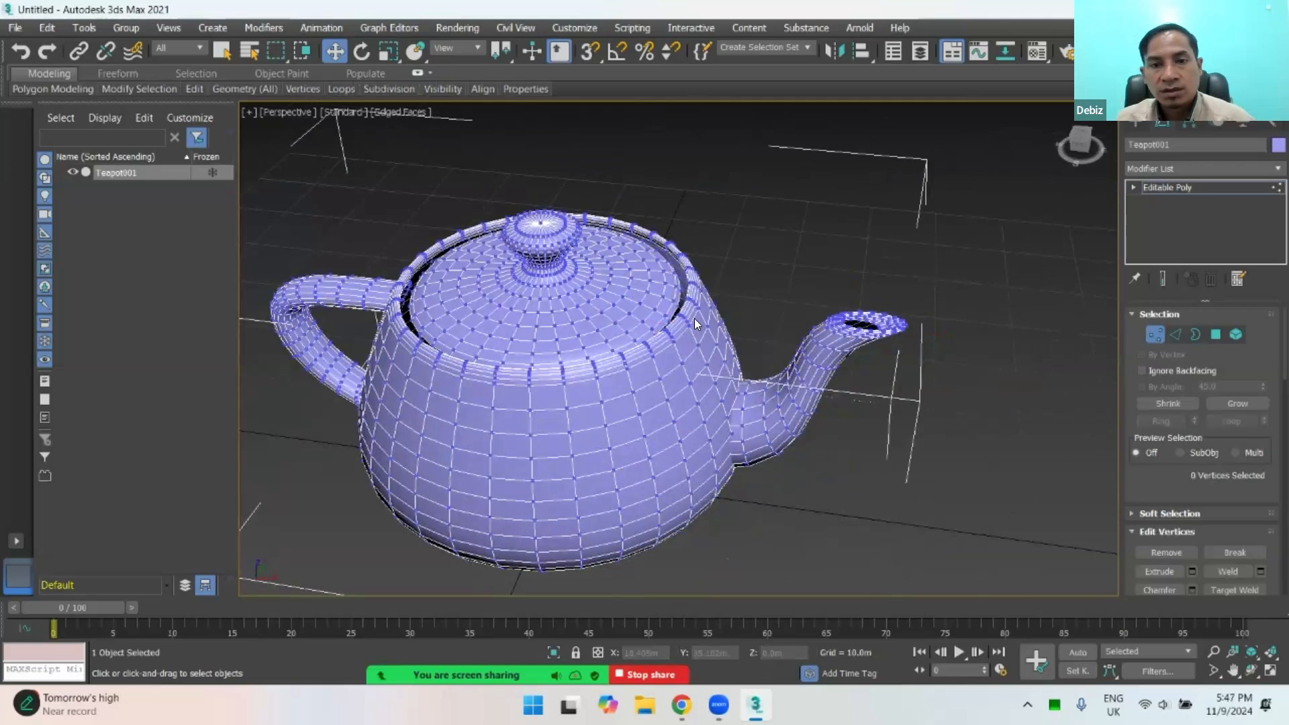
{"action": "left_click", "coordinate": [630, 311]}
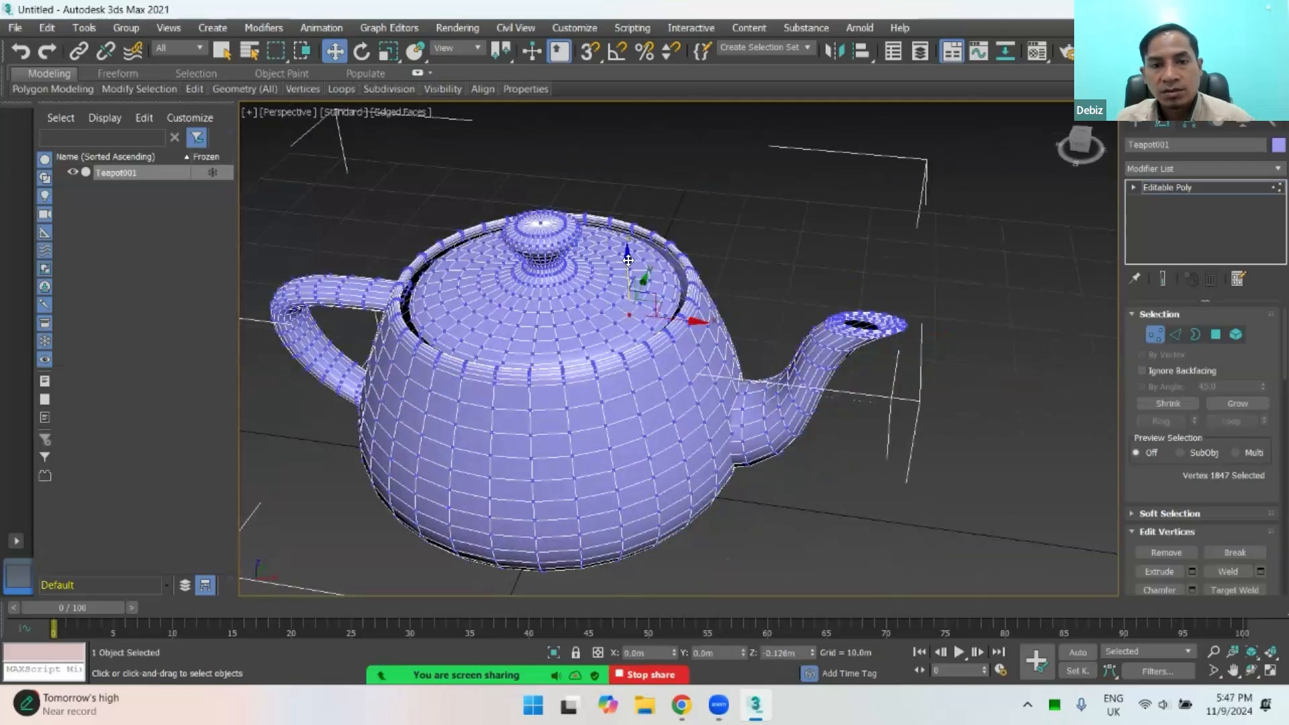
Step: Select the whole lid at Element level and raise it along Z to about 33 m, above the teapot's body
{"action": "left_click", "coordinate": [1235, 334]}
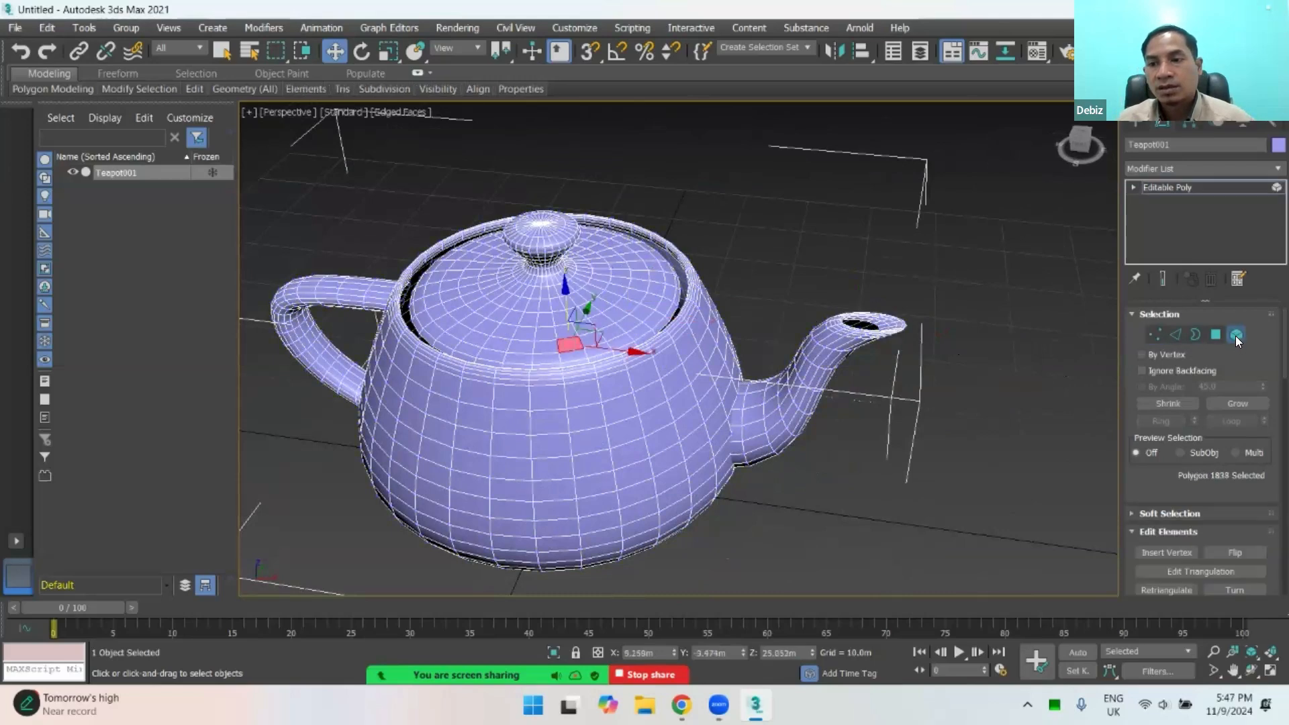
{"action": "left_click", "coordinate": [543, 235]}
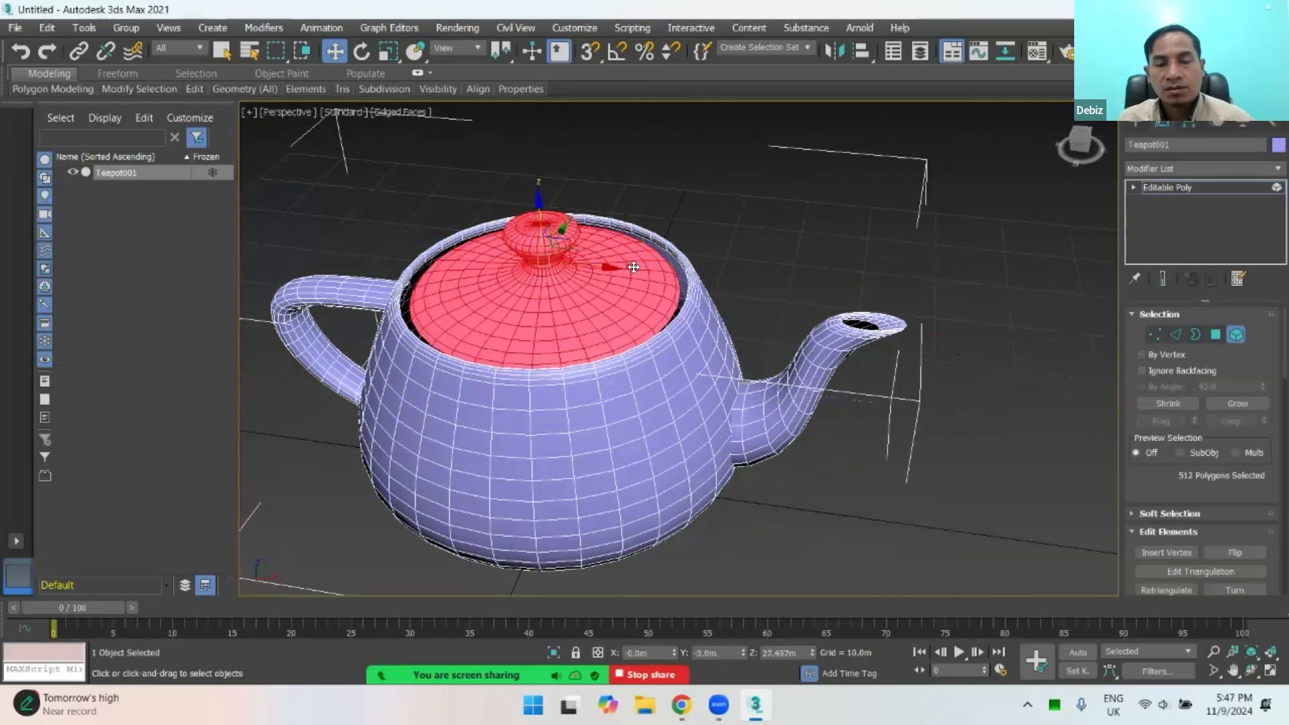
{"action": "middle_click_drag", "start_coordinate": [571, 308], "coordinate": [564, 254], "text": "alt"}
{"action": "scroll", "coordinate": [568, 322], "scroll_direction": "down", "scroll_amount": 5}
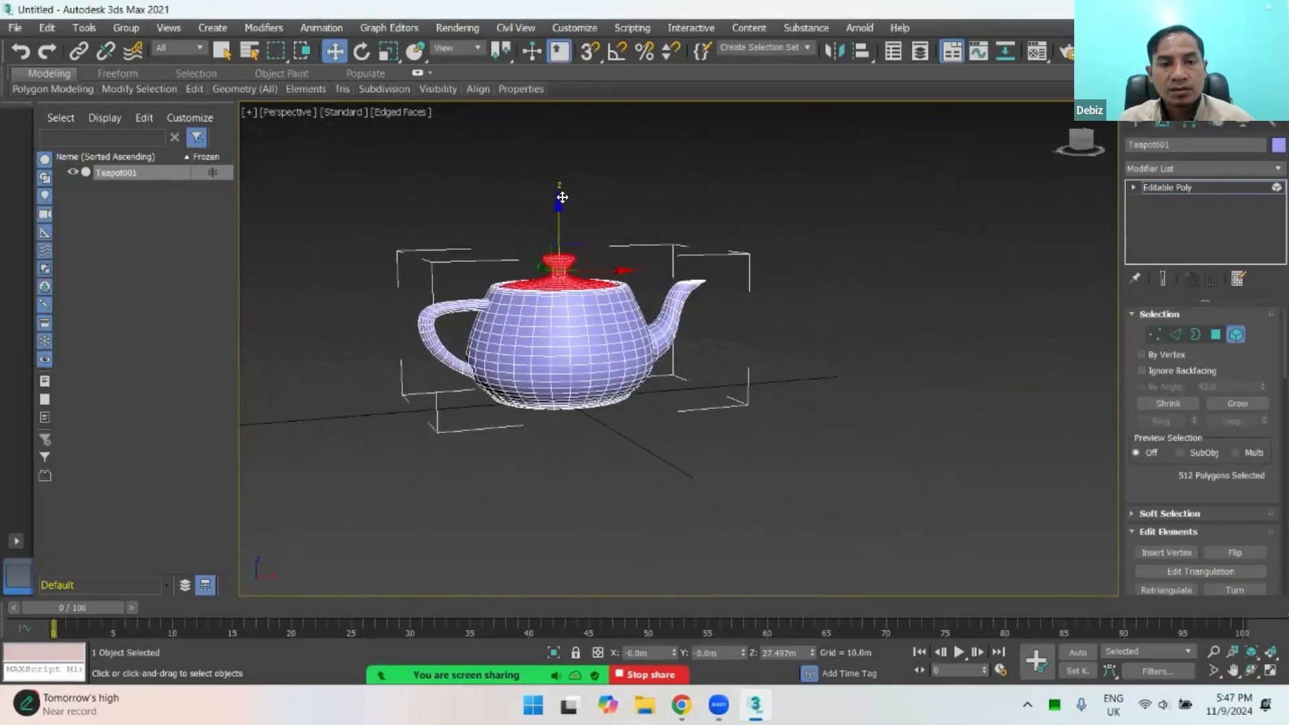
{"action": "left_click_drag", "start_coordinate": [564, 254], "coordinate": [555, 225]}
{"action": "scroll", "coordinate": [556, 223], "scroll_direction": "up", "scroll_amount": 5}
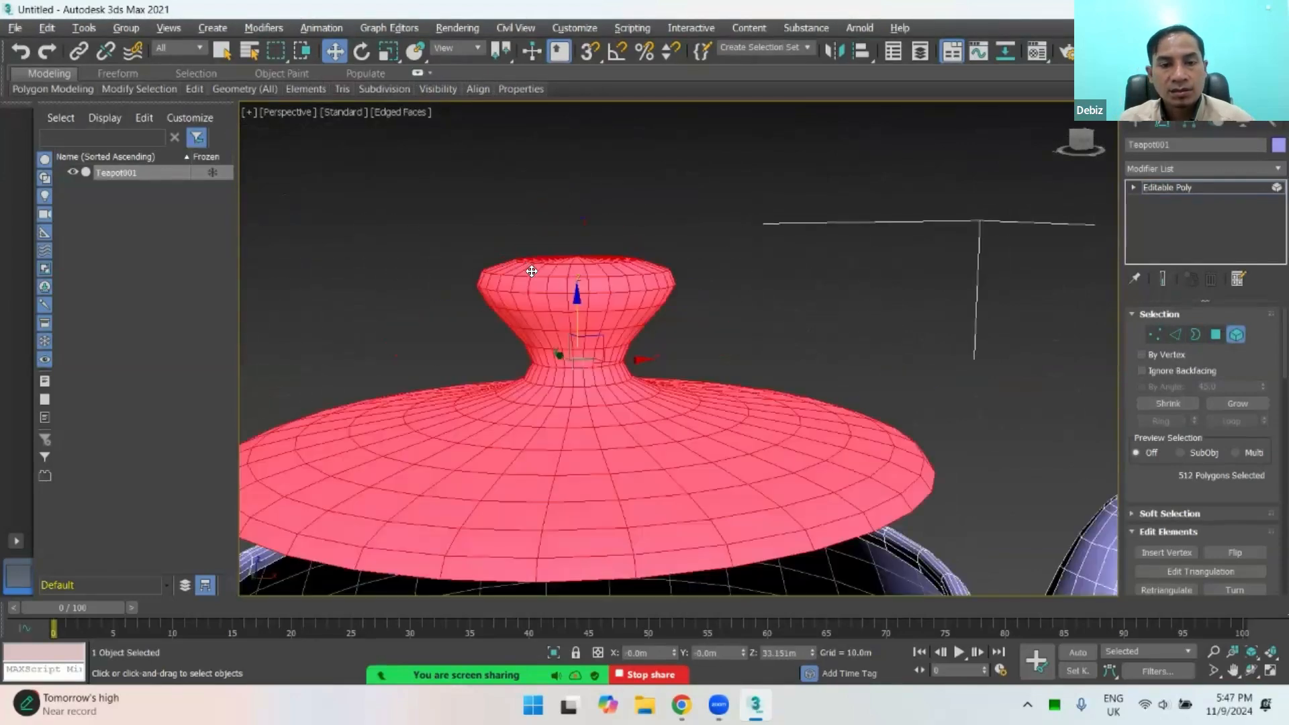
{"action": "scroll", "coordinate": [561, 282], "scroll_direction": "down", "scroll_amount": 2}
Step: Raise the lid further along Z to about 48 m, well clear of the teapot's opening
{"action": "mouse_move", "coordinate": [587, 318]}
{"action": "middle_mouse_down", "text": "alt"}
{"action": "mouse_move", "coordinate": [590, 340]}
{"action": "mouse_move", "coordinate": [576, 334]}
{"action": "middle_mouse_up", "text": "alt"}
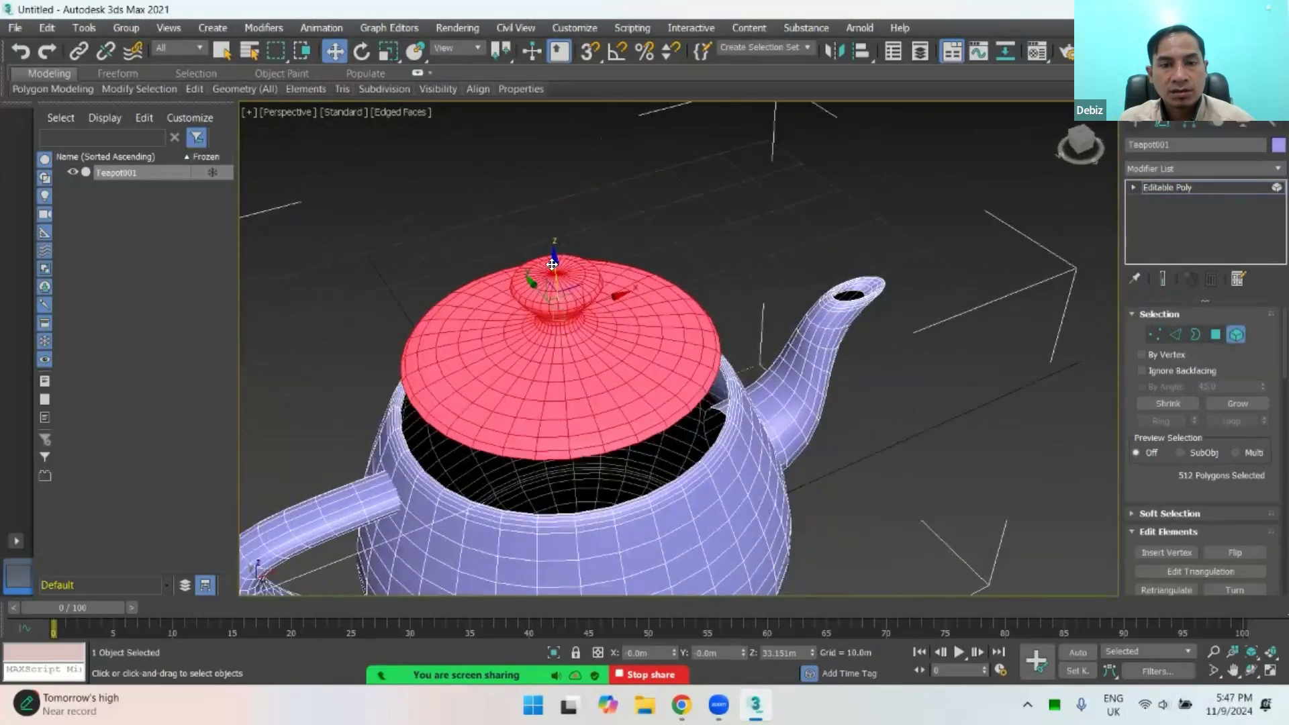
{"action": "left_click_drag", "start_coordinate": [555, 222], "coordinate": [633, 79]}
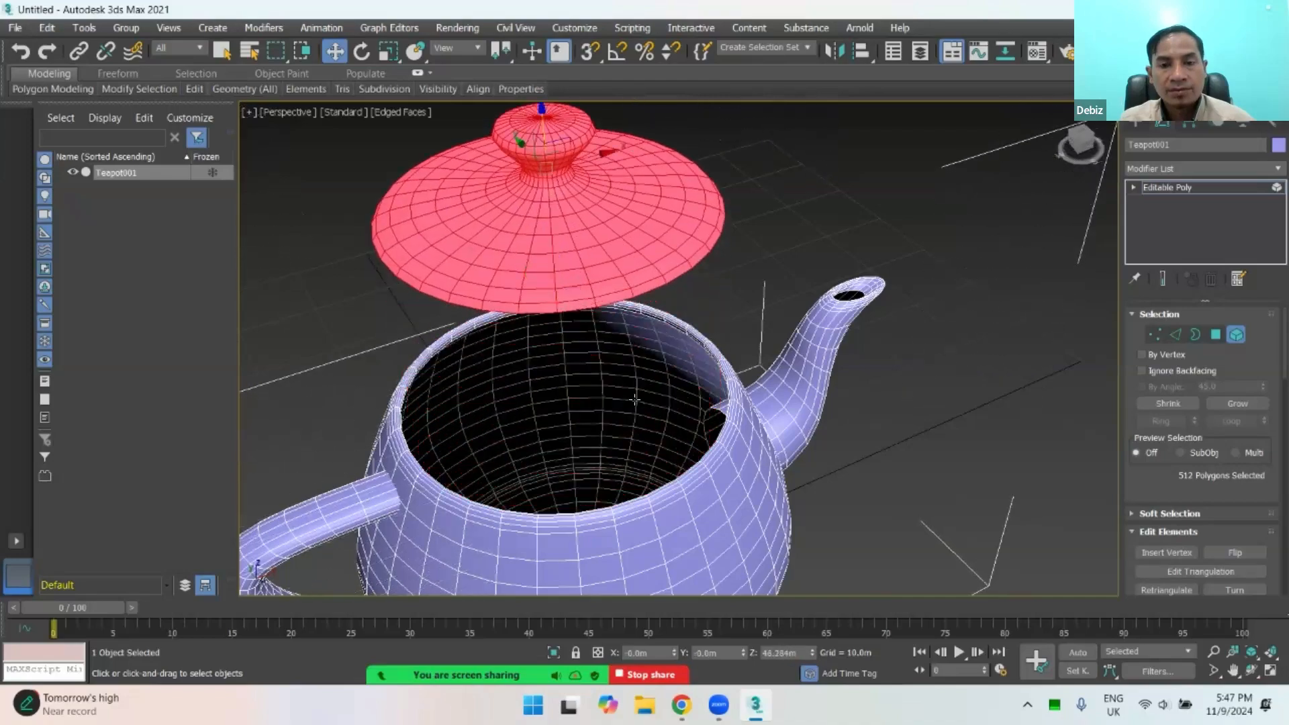
{"action": "mouse_move", "coordinate": [608, 396]}
{"action": "middle_mouse_down", "text": "alt"}
{"action": "mouse_move", "coordinate": [717, 417]}
{"action": "mouse_move", "coordinate": [597, 396]}
{"action": "middle_mouse_up", "text": "alt"}
{"action": "scroll", "coordinate": [597, 397], "scroll_direction": "down", "scroll_amount": 2}
{"action": "scroll", "coordinate": [613, 384], "scroll_direction": "down", "scroll_amount": 3}
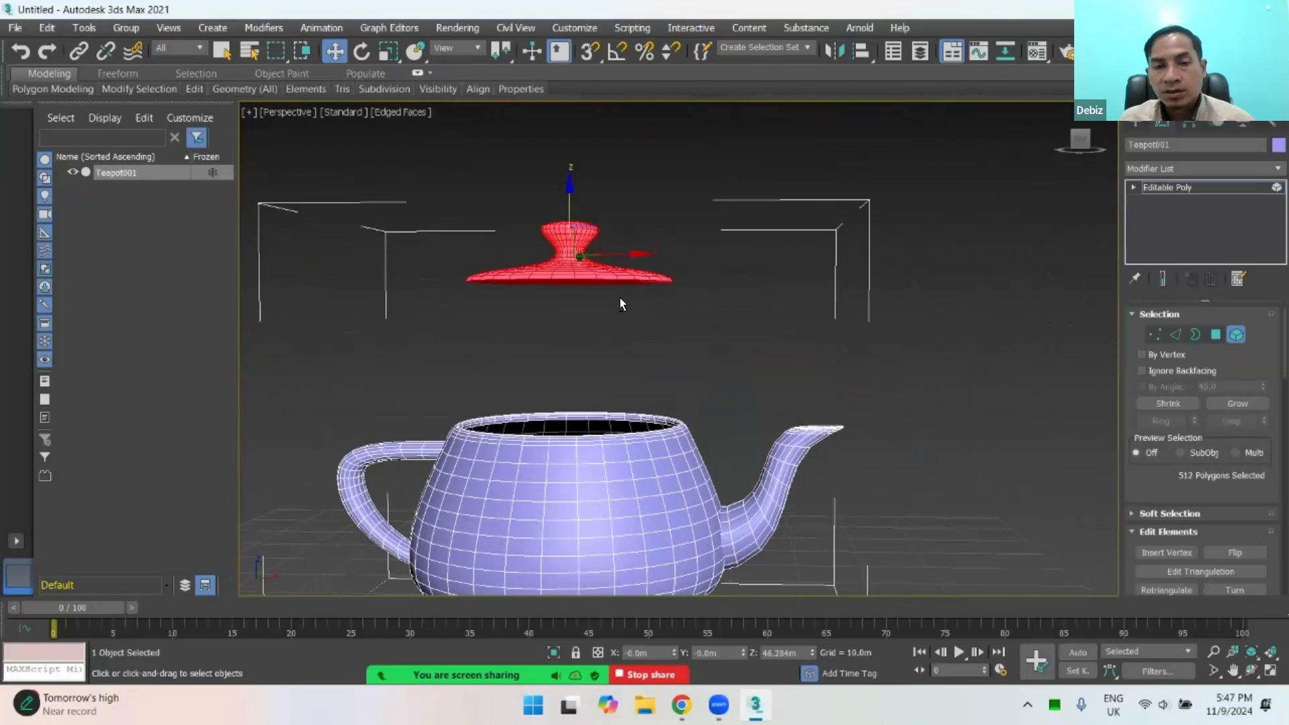
Step: Select all of the teapot's elements with a selection window, clear the selection and reselect only the lid element
{"action": "middle_click_drag", "start_coordinate": [619, 299], "coordinate": [643, 388], "text": "alt"}
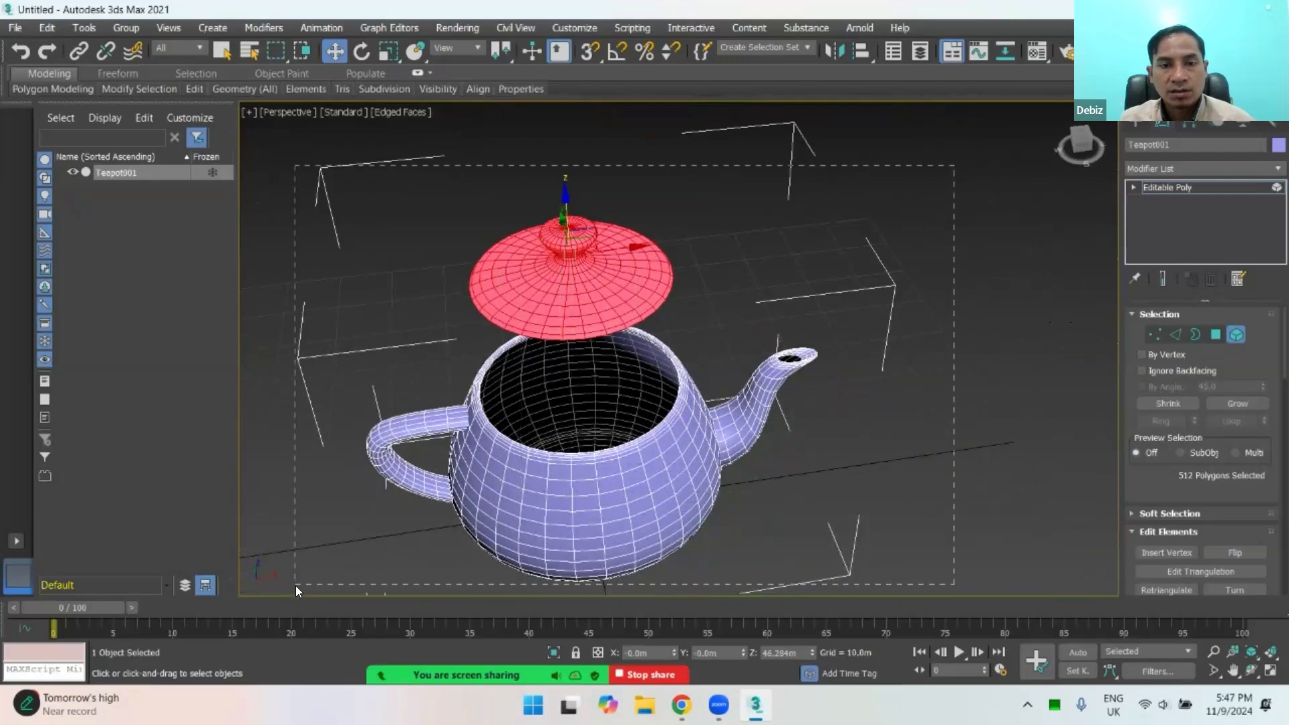
{"action": "left_click_drag", "start_coordinate": [296, 586], "coordinate": [290, 583]}
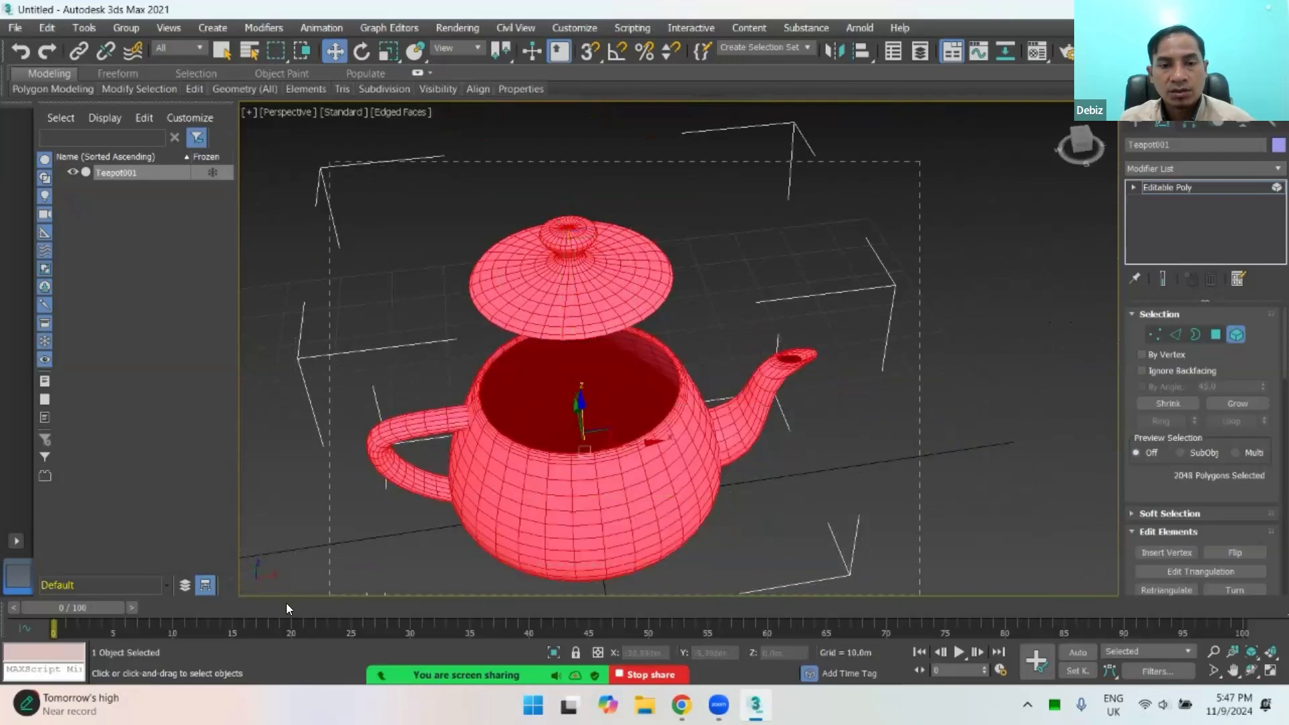
{"action": "left_click", "coordinate": [710, 267]}
{"action": "left_click", "coordinate": [628, 274]}
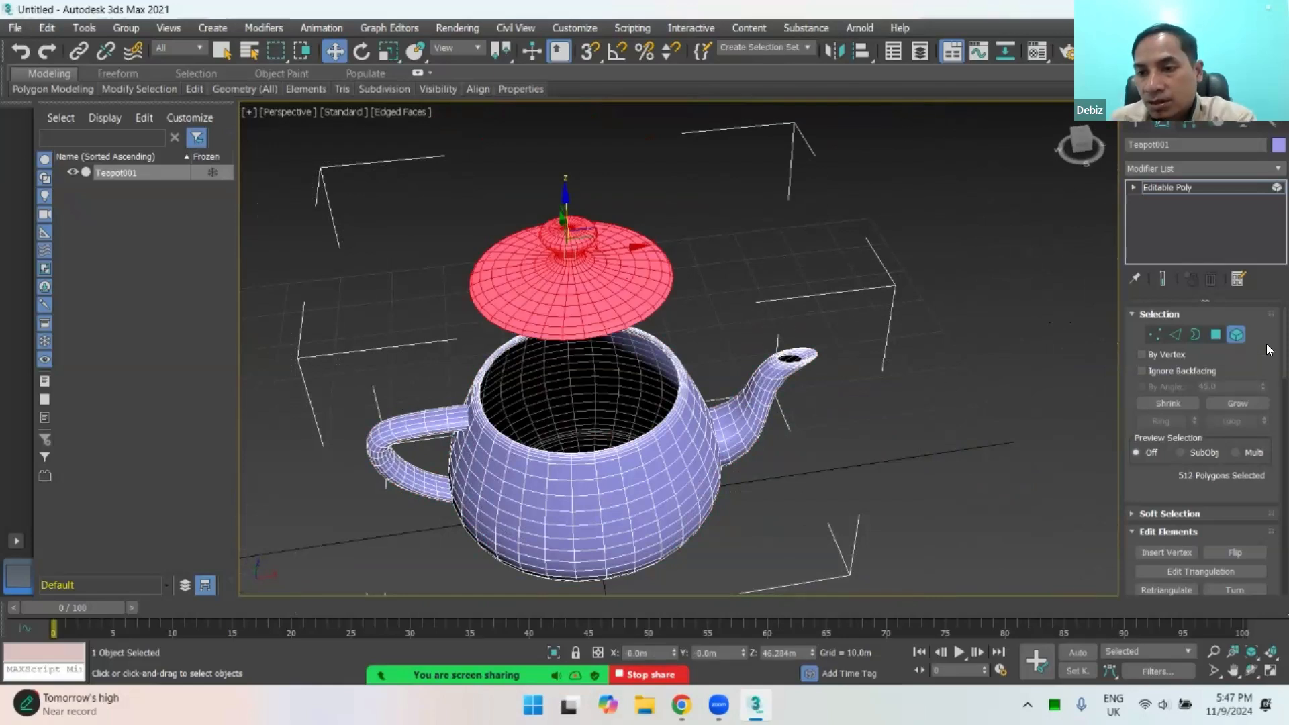
Step: Detach the selected lid with Detach To Element enabled, keeping it within the teapot object, and clear the selection
{"action": "scroll", "coordinate": [1266, 423], "scroll_direction": "down", "scroll_amount": 10}
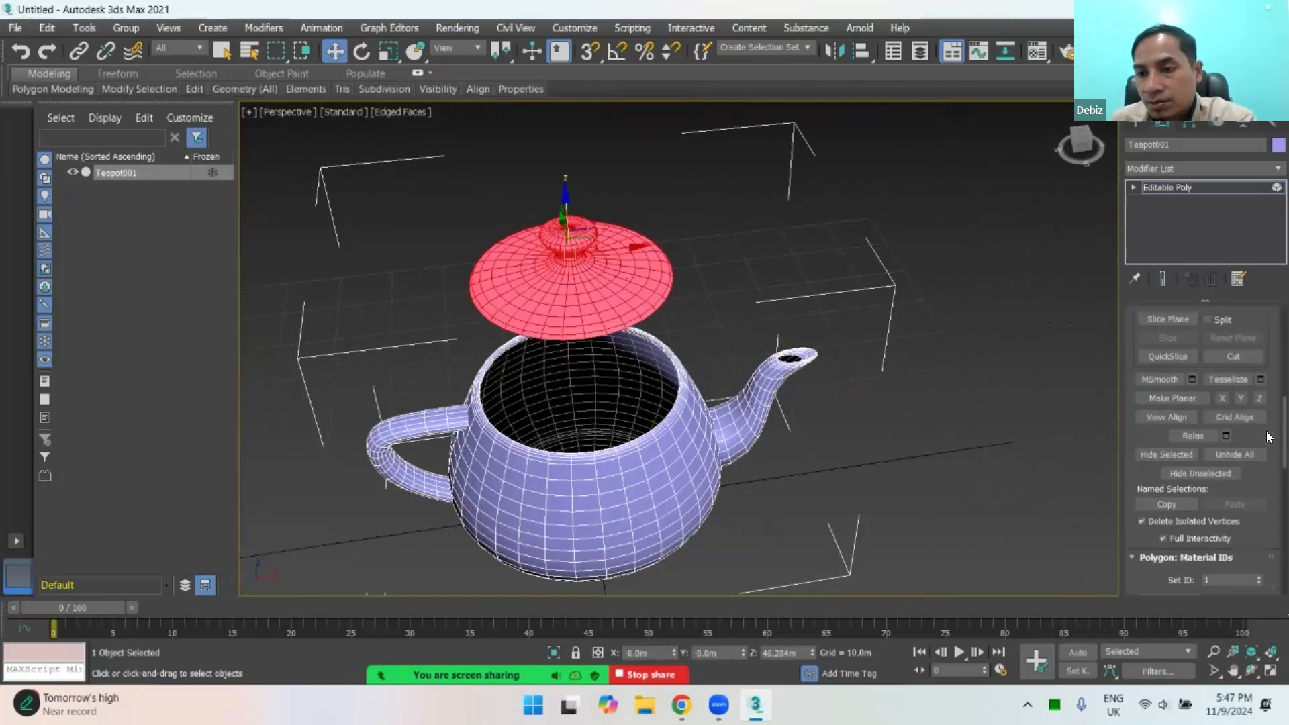
{"action": "scroll", "coordinate": [1267, 431], "scroll_direction": "up", "scroll_amount": 3}
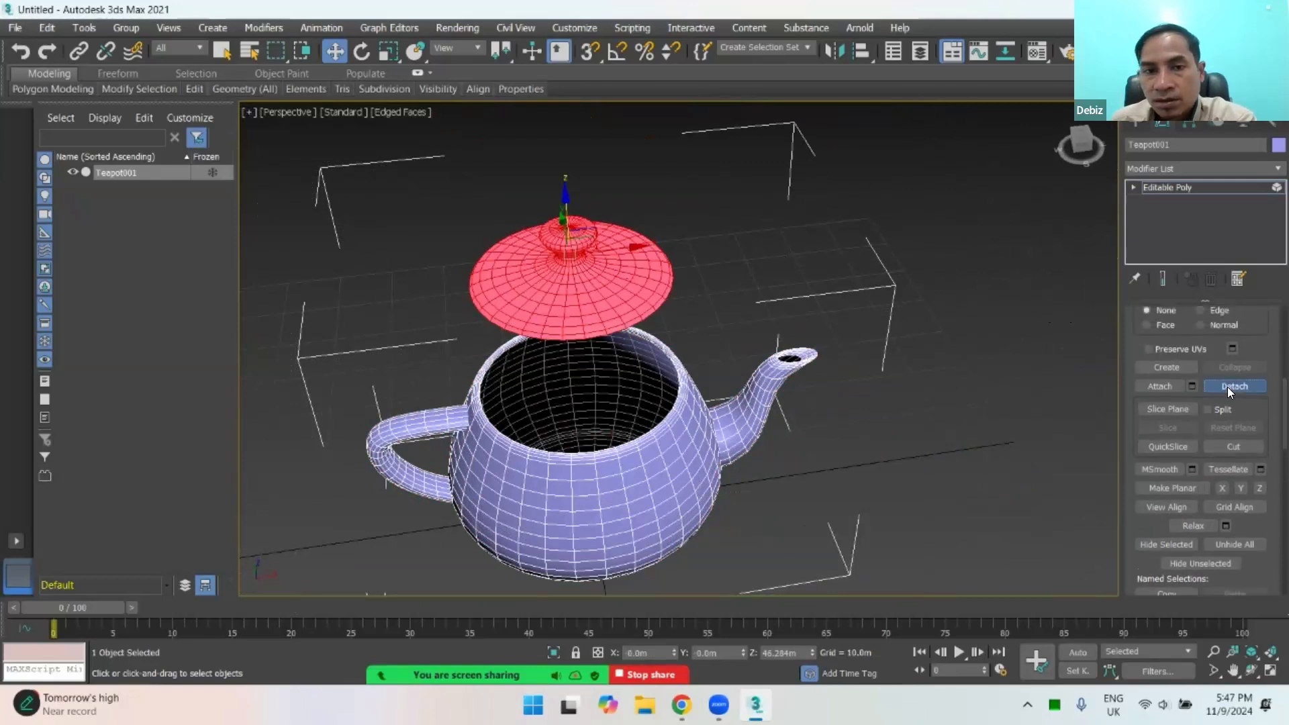
{"action": "left_click", "coordinate": [1227, 387]}
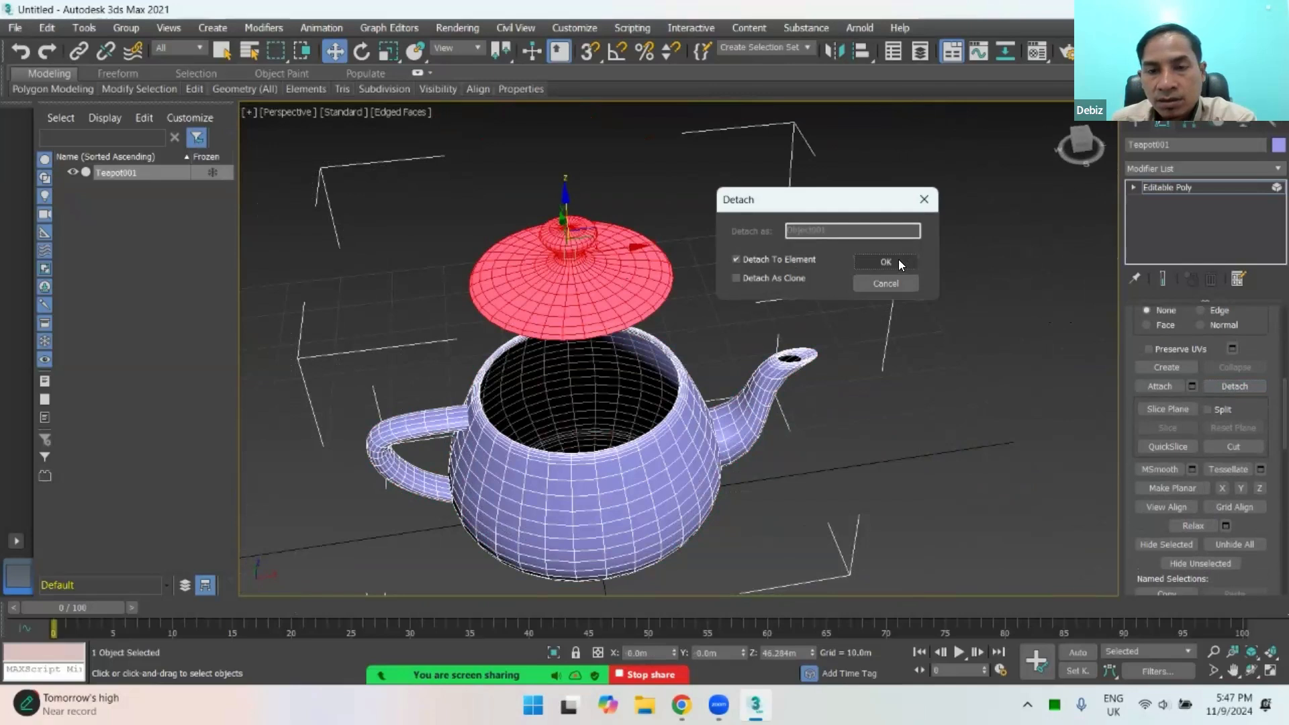
{"action": "left_click", "coordinate": [898, 257]}
{"action": "left_click", "coordinate": [718, 252]}
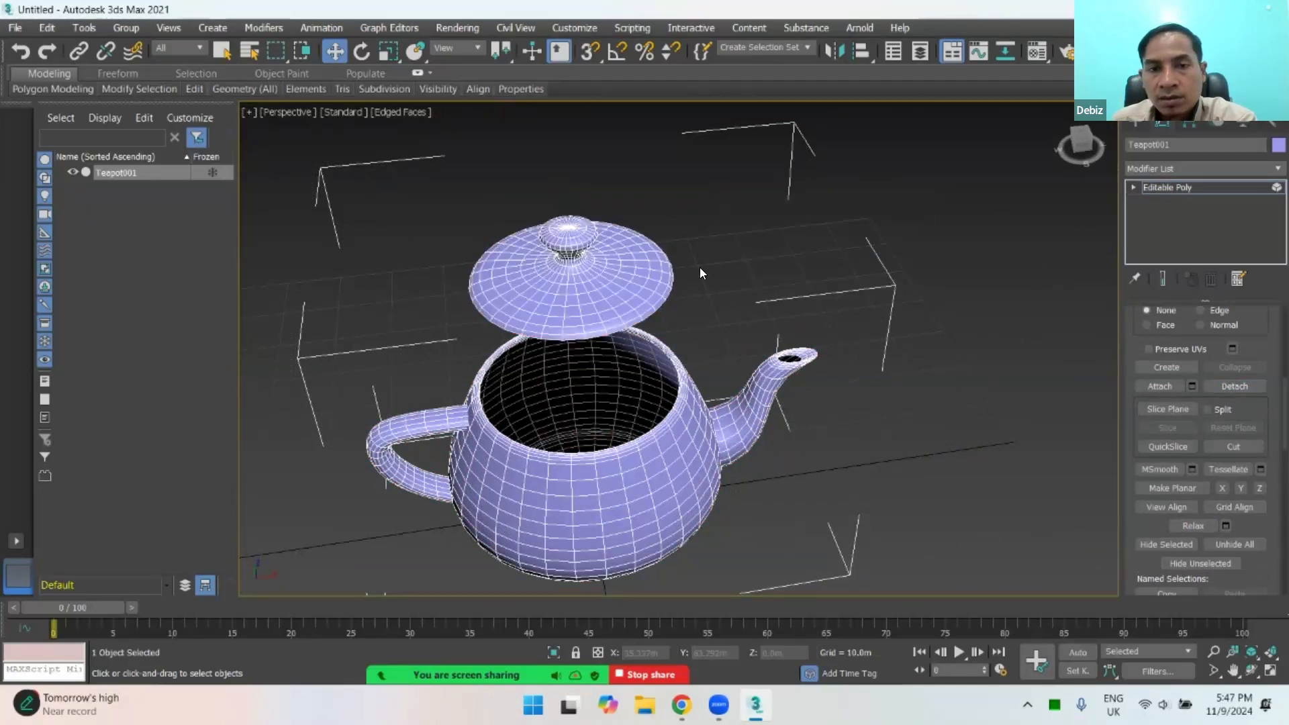
Step: Select the lid element, try moving it along X away from the body, and undo the move
{"action": "left_click", "coordinate": [633, 272]}
{"action": "left_click_drag", "start_coordinate": [631, 249], "coordinate": [802, 265]}
{"action": "key", "text": "ctrl+z"}
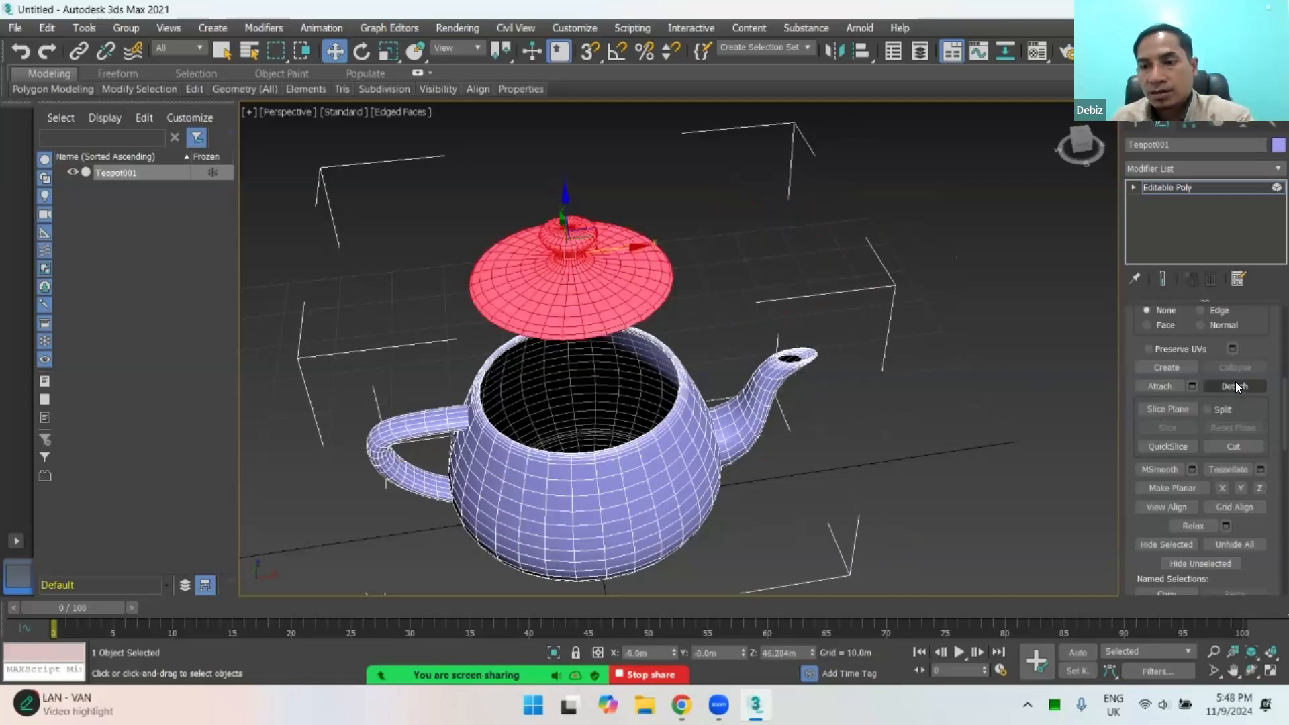
Step: Detach the lid from the teapot as a separate object, with Detach To Element and Detach As Clone off
{"action": "left_click", "coordinate": [1234, 386]}
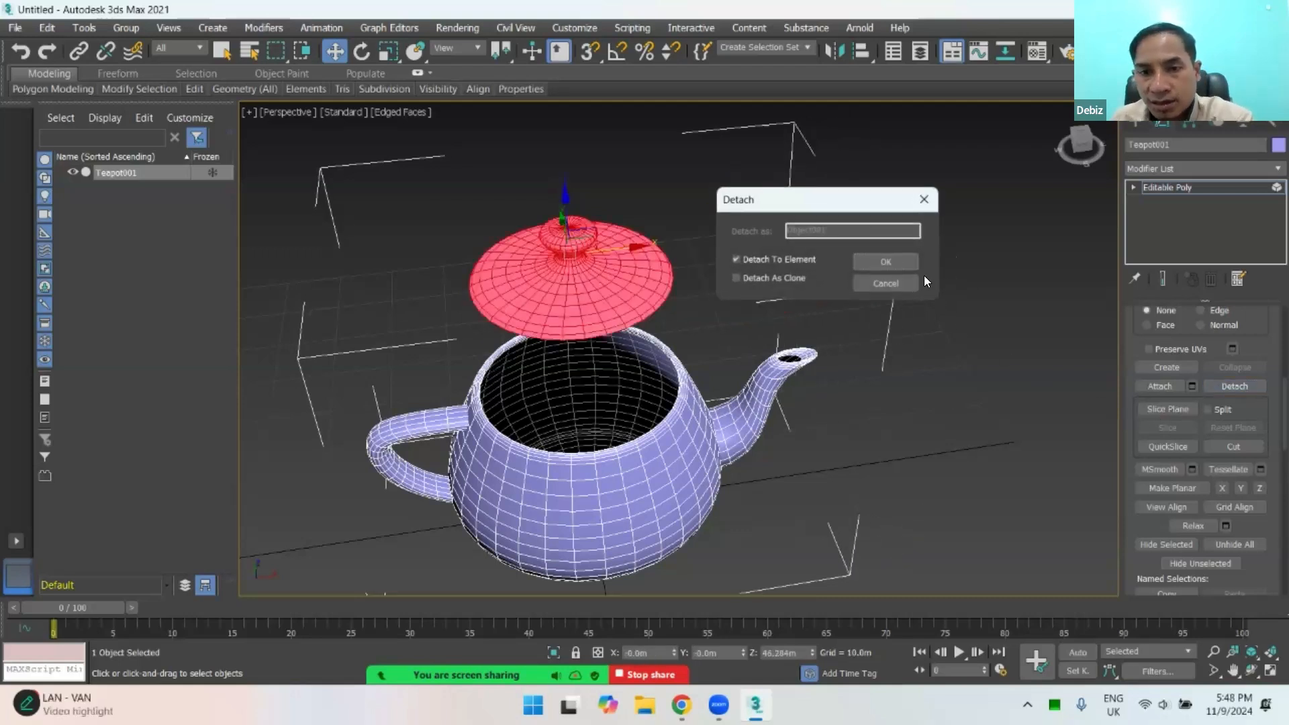
{"action": "left_click", "coordinate": [737, 260]}
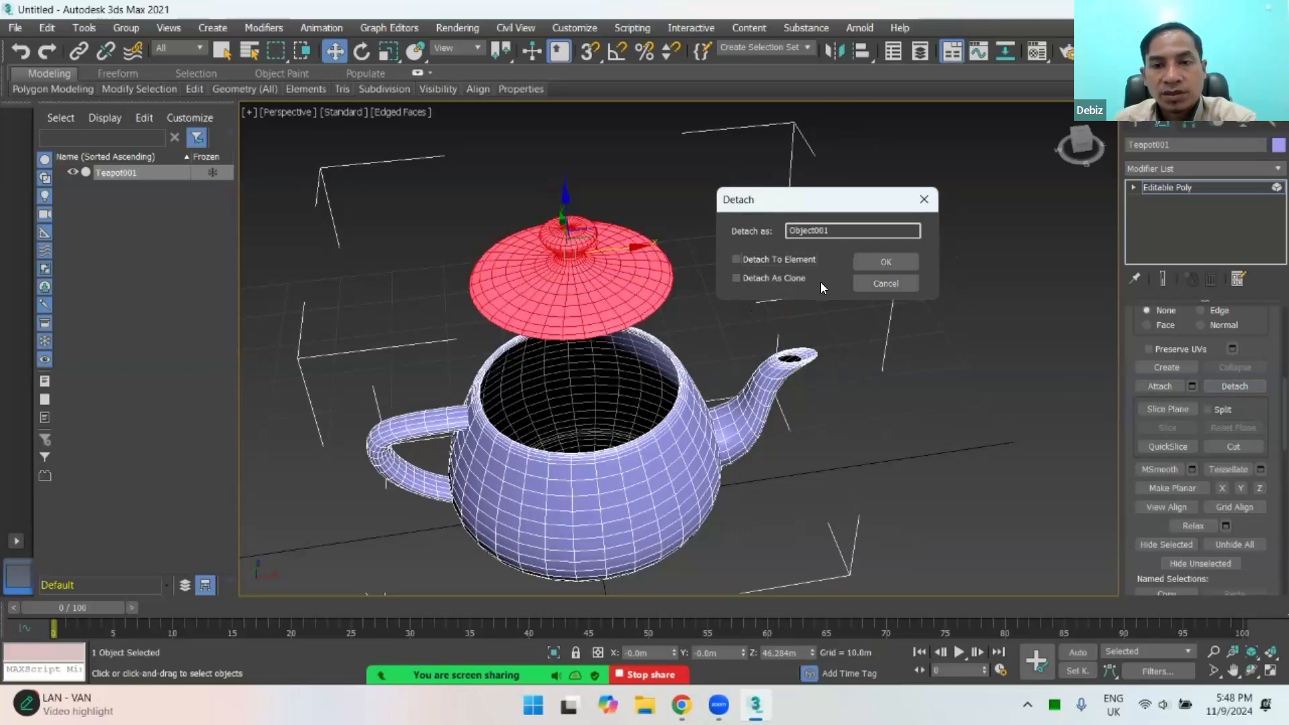
{"action": "left_click", "coordinate": [880, 259]}
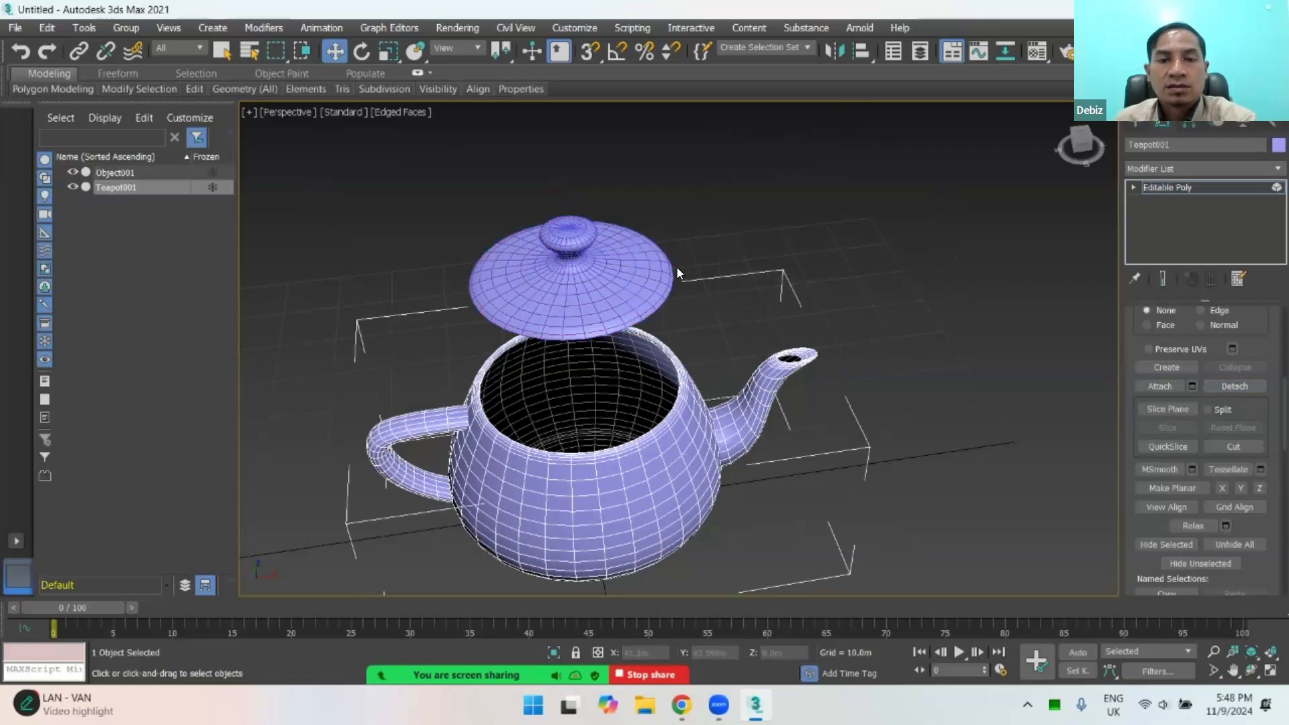
Step: Review the teapot's Editable Poly sub-object levels and leave Element level
{"action": "left_click", "coordinate": [1134, 187]}
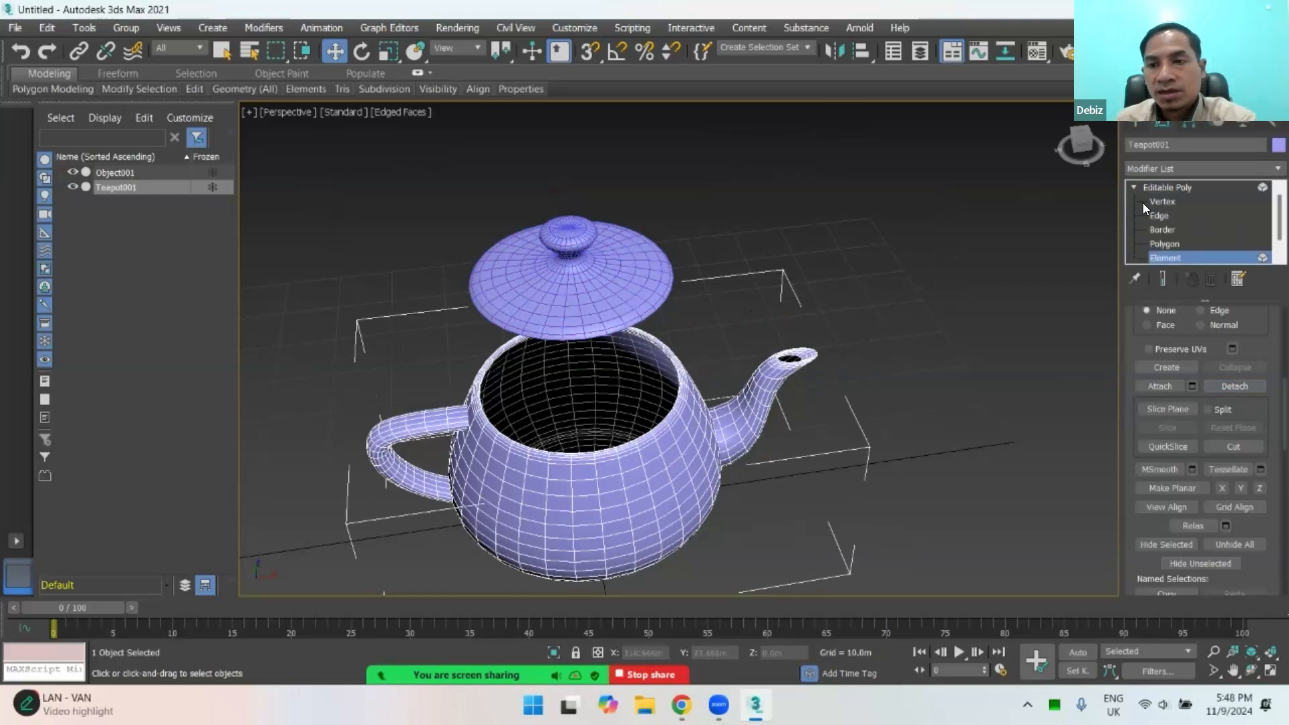
{"action": "scroll", "coordinate": [1160, 208], "scroll_direction": "down", "scroll_amount": 1}
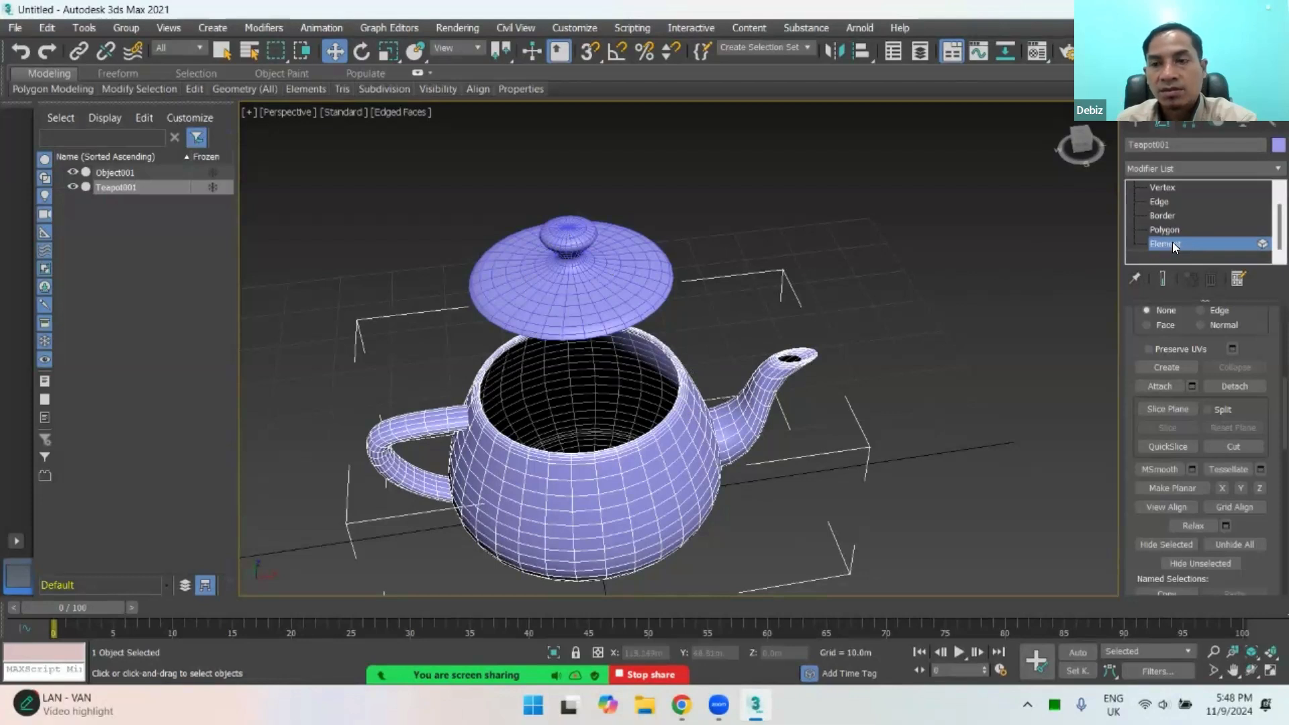
{"action": "scroll", "coordinate": [1257, 379], "scroll_direction": "up", "scroll_amount": 5}
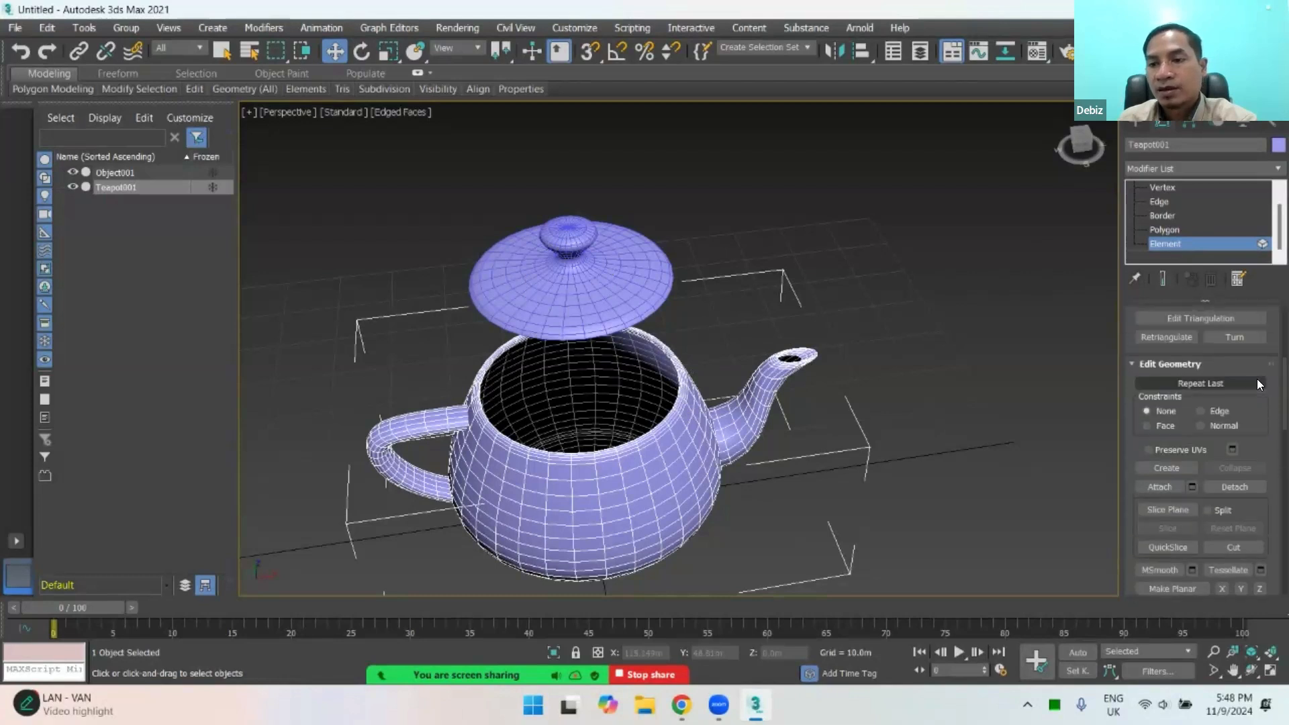
{"action": "scroll", "coordinate": [1235, 356], "scroll_direction": "up", "scroll_amount": 2}
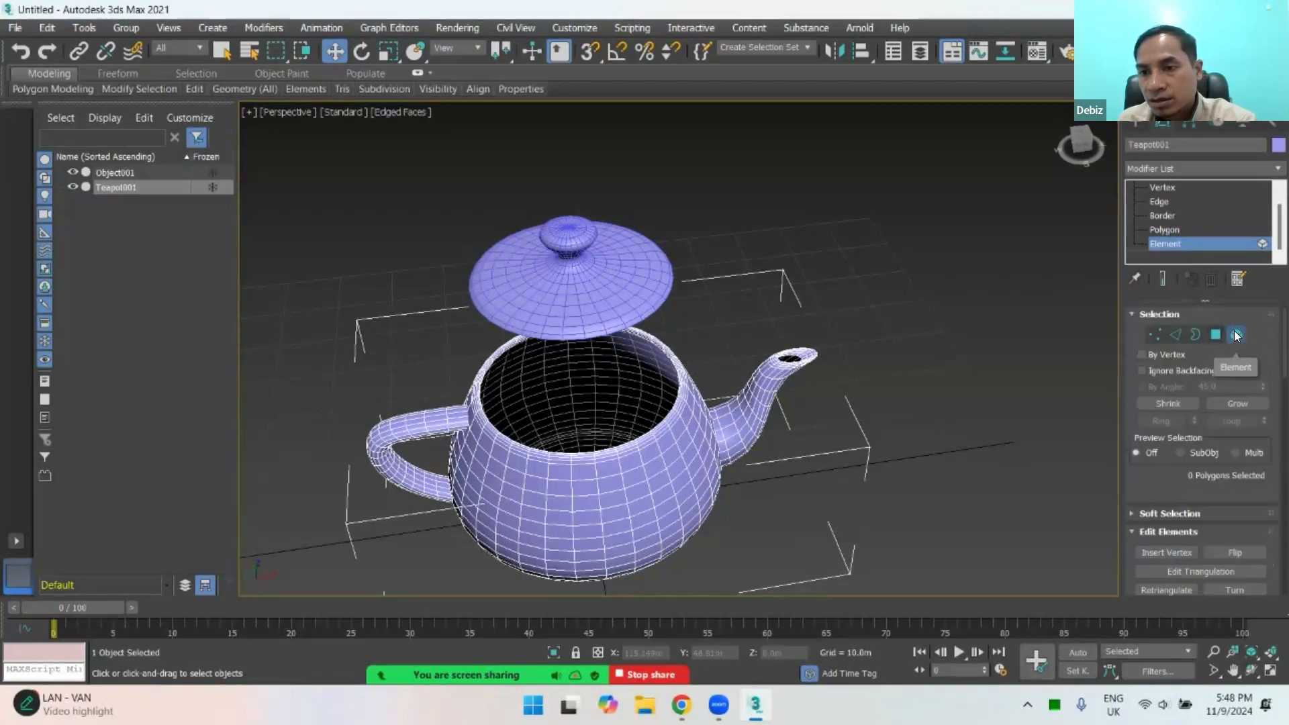
{"action": "left_click", "coordinate": [1237, 335]}
Step: Select the detached lid and the teapot body in turn as whole objects, ending with the lid selected
{"action": "left_click", "coordinate": [616, 257]}
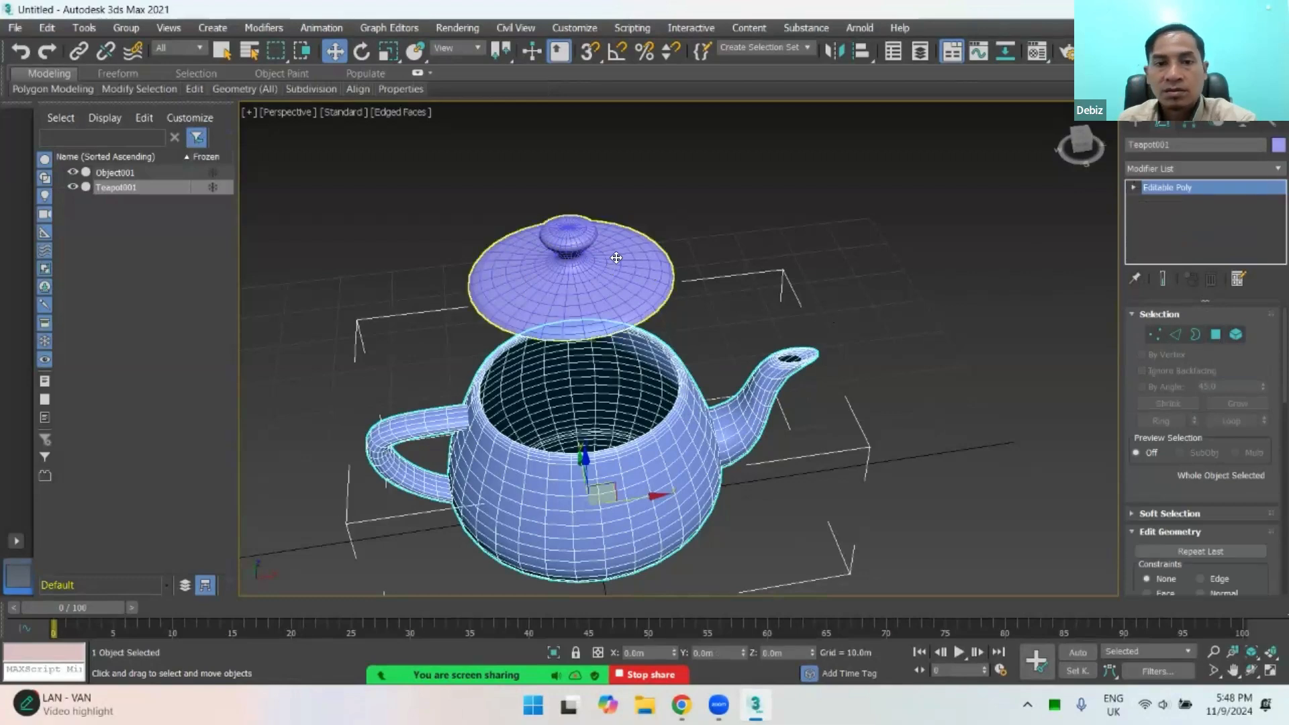
{"action": "left_click", "coordinate": [664, 391]}
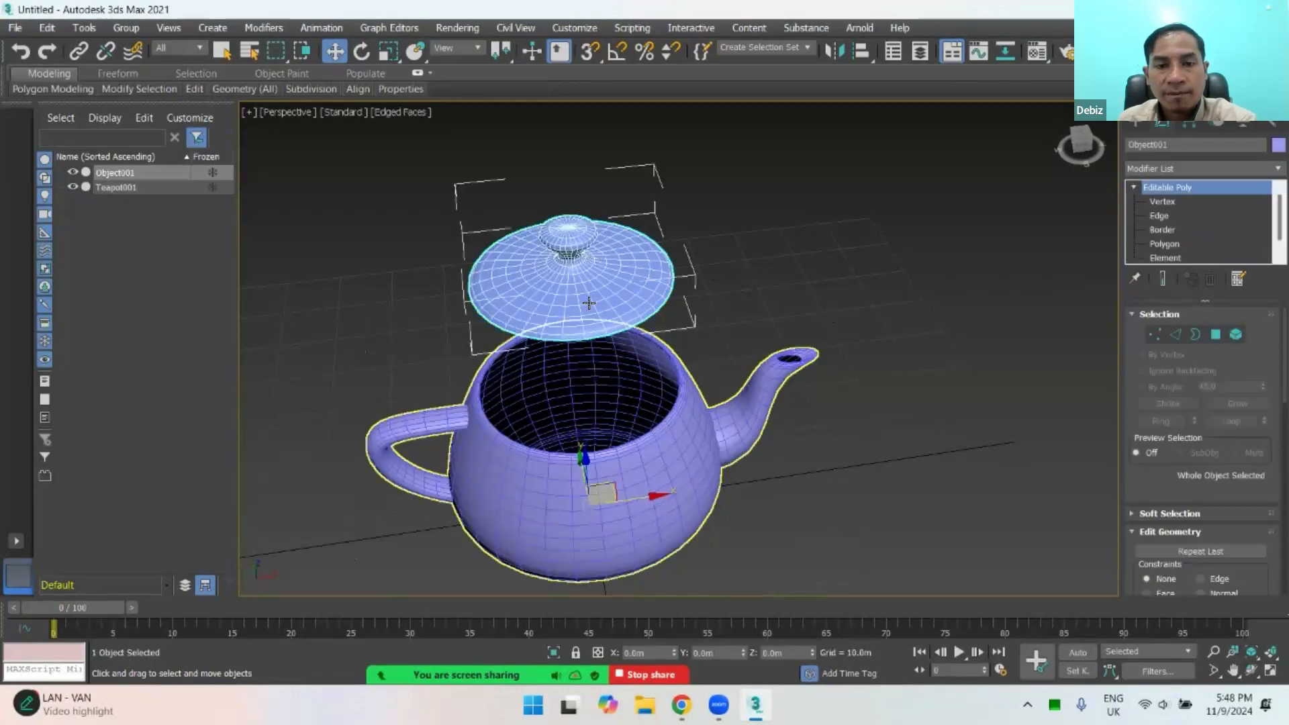
{"action": "left_click", "coordinate": [584, 273]}
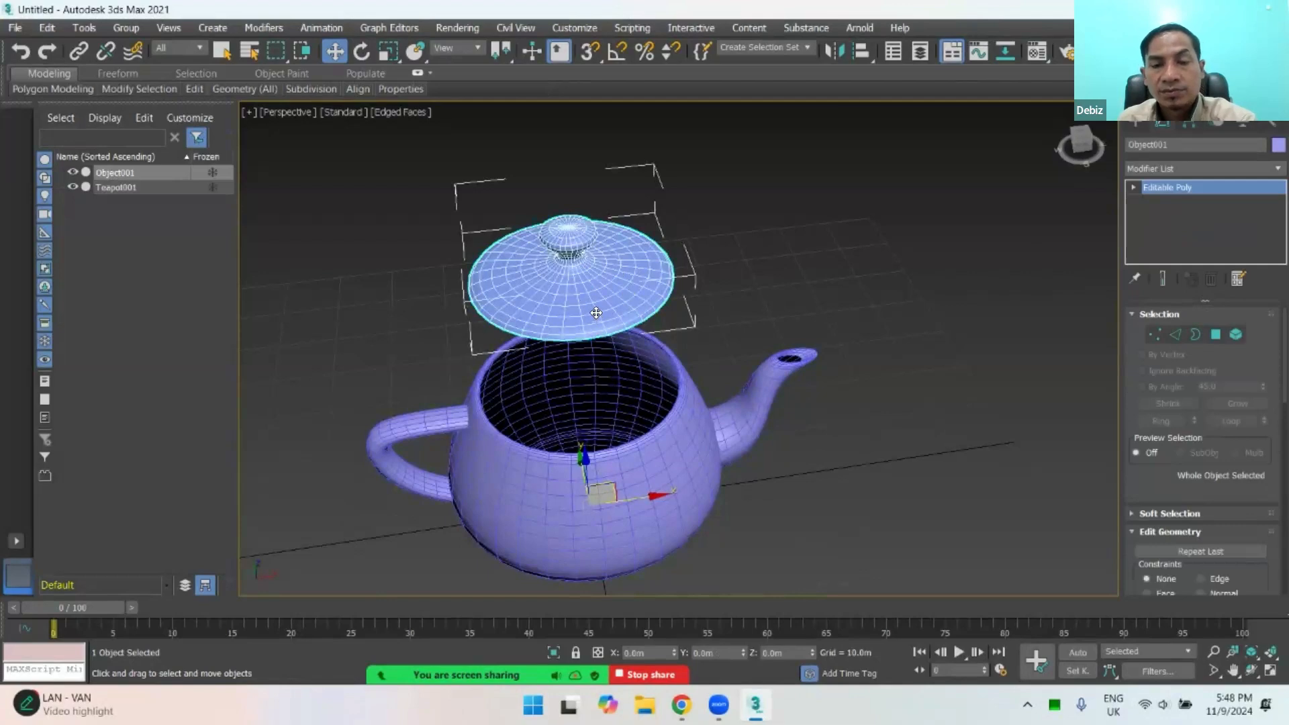
Step: Move the detached lid along X to about 54 m, clear of the teapot body on the spout side
{"action": "middle_click_drag", "start_coordinate": [554, 431], "coordinate": [544, 371], "text": "alt"}
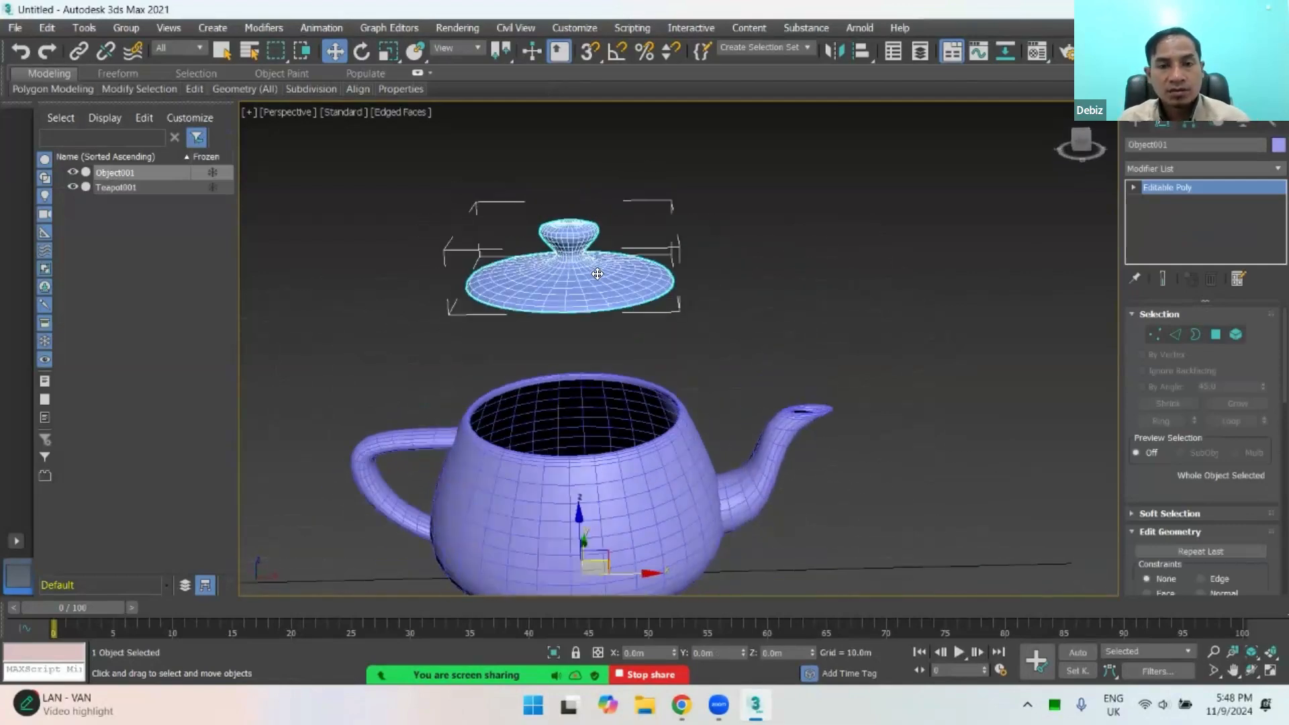
{"action": "scroll", "coordinate": [596, 274], "scroll_direction": "down", "scroll_amount": 3}
{"action": "scroll", "coordinate": [594, 362], "scroll_direction": "up", "scroll_amount": 5}
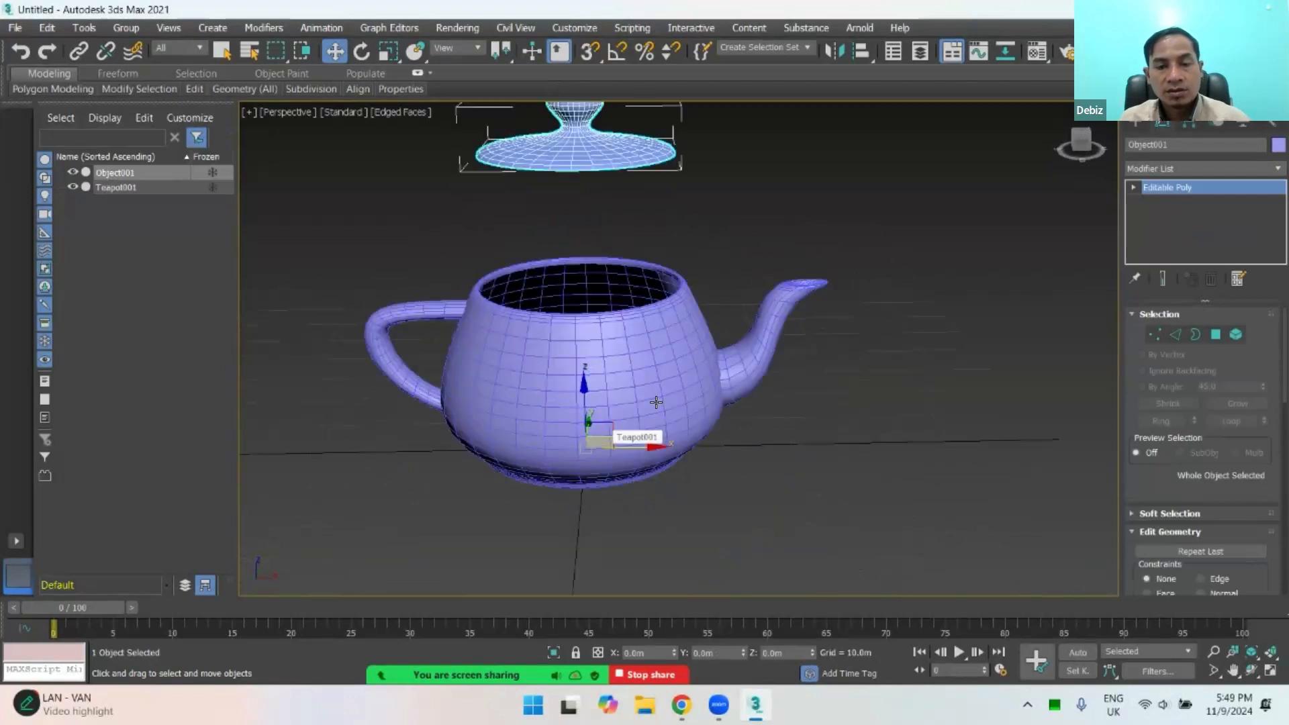
{"action": "middle_click_drag", "start_coordinate": [650, 268], "coordinate": [652, 372], "text": "alt"}
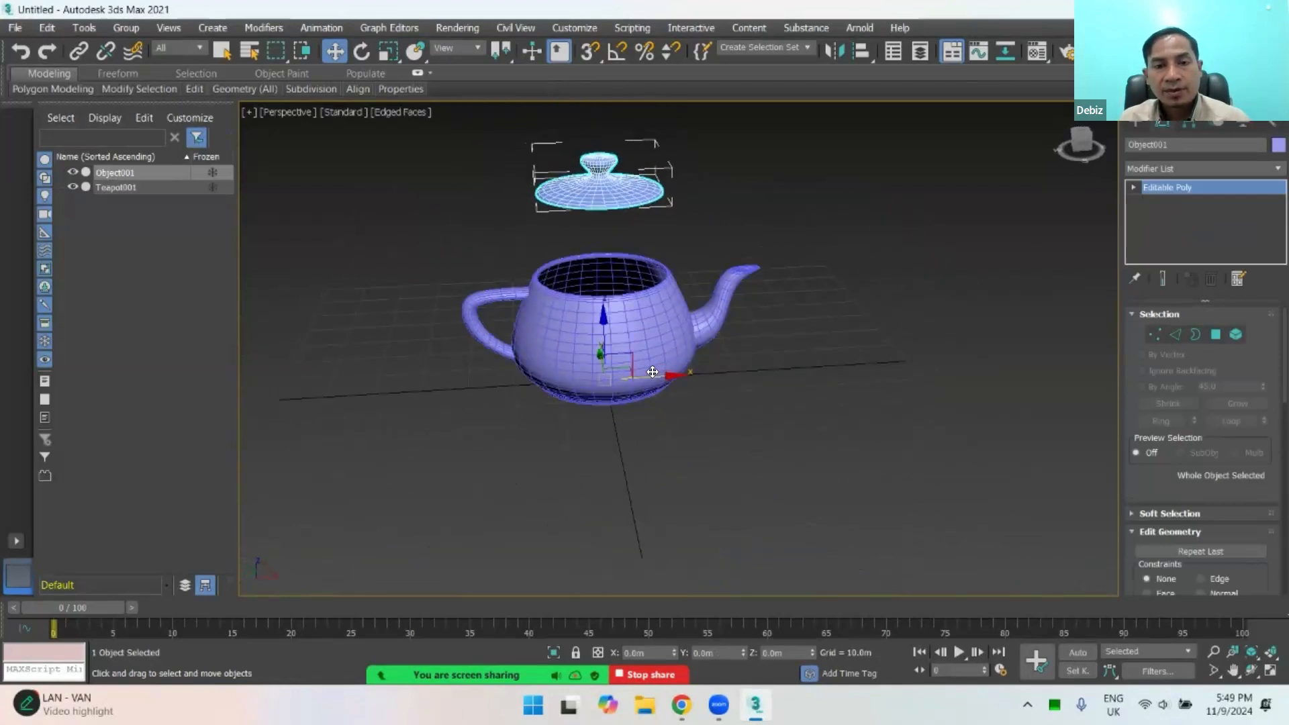
{"action": "left_click_drag", "start_coordinate": [657, 374], "coordinate": [893, 331]}
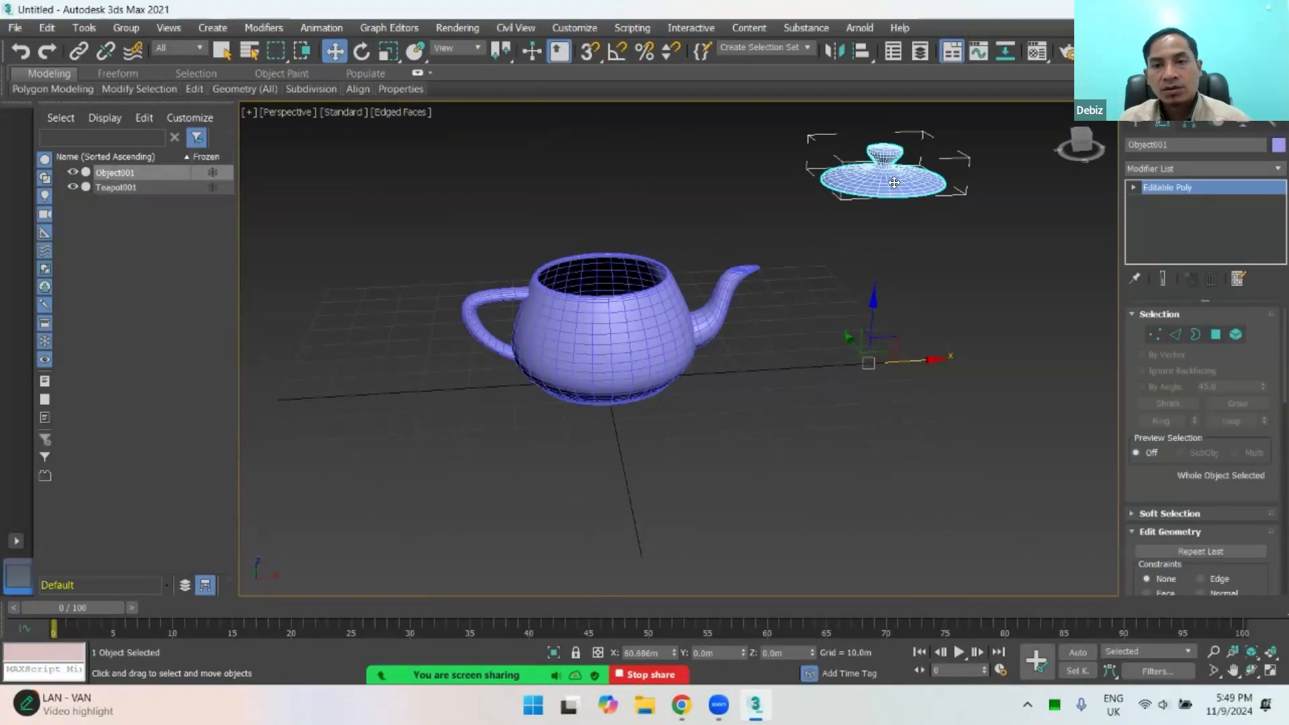
{"action": "left_click_drag", "start_coordinate": [871, 341], "coordinate": [848, 362]}
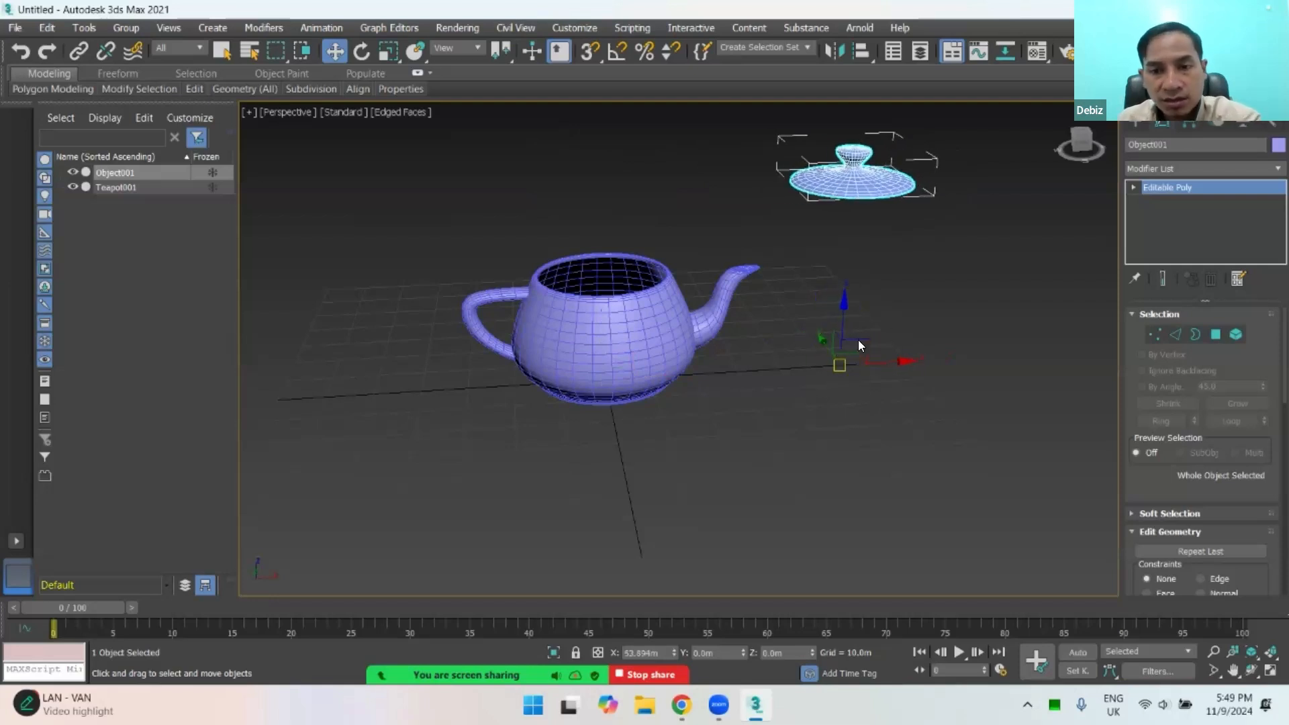
Step: Centre the detached lid's pivot on its own geometry with Affect Pivot Only, check it from above and leave pivot editing
{"action": "left_click", "coordinate": [613, 328]}
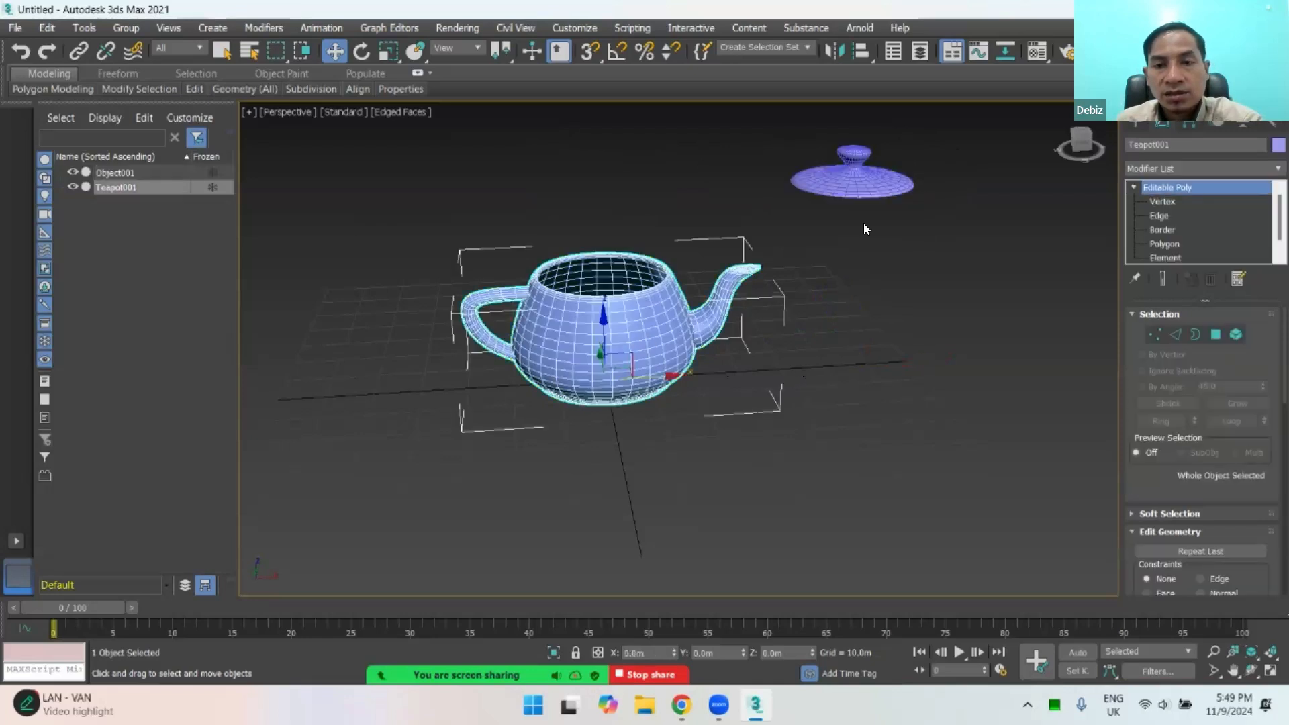
{"action": "left_click", "coordinate": [860, 186]}
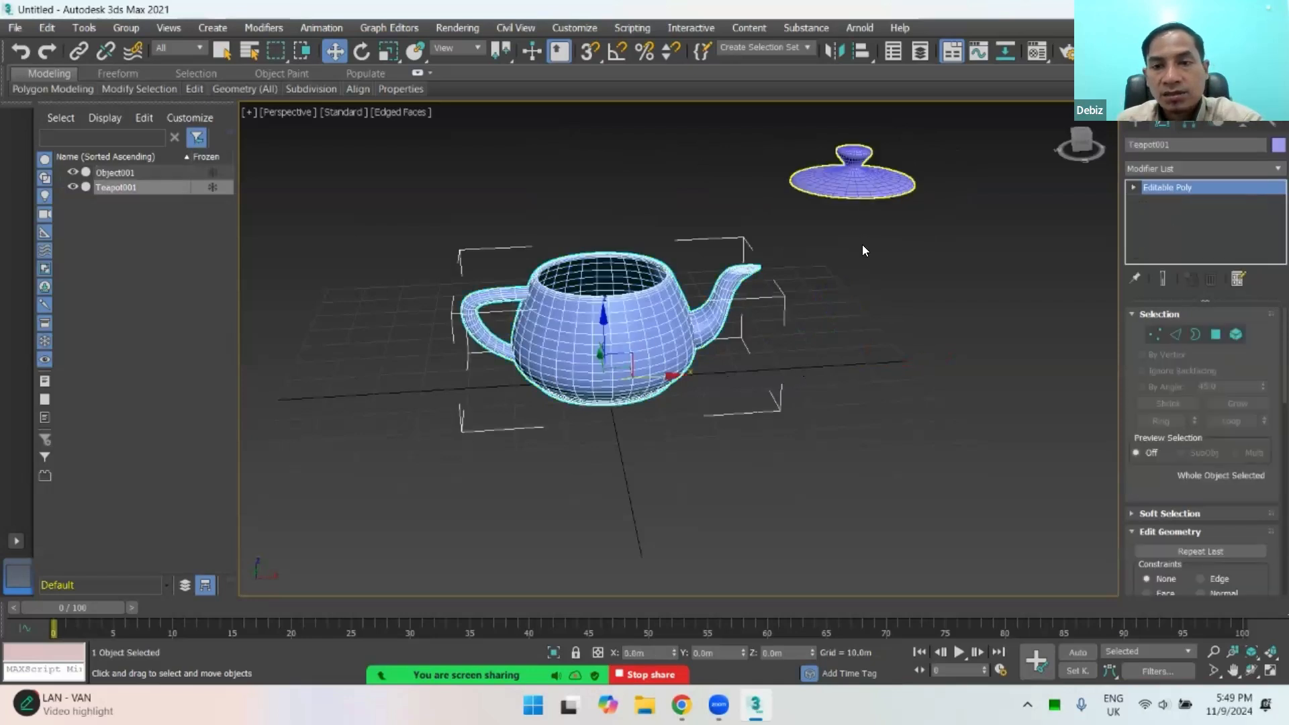
{"action": "left_click", "coordinate": [1190, 121]}
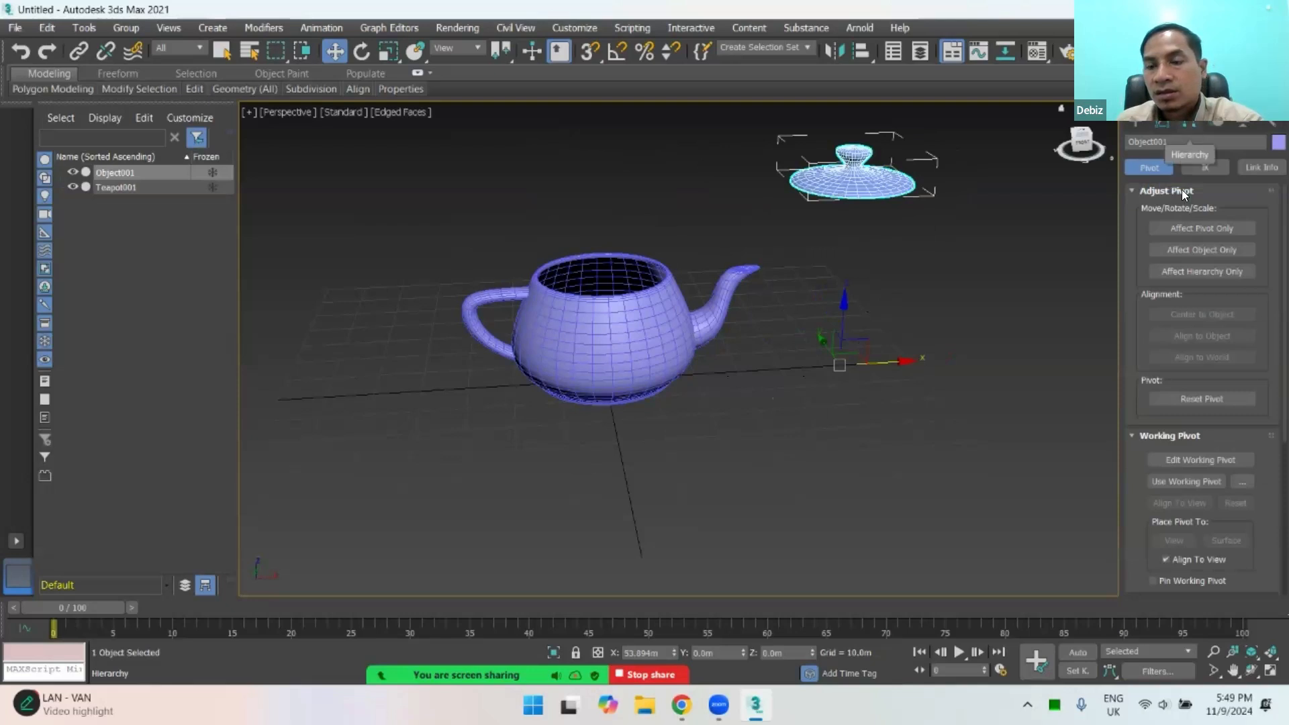
{"action": "left_click", "coordinate": [1185, 225]}
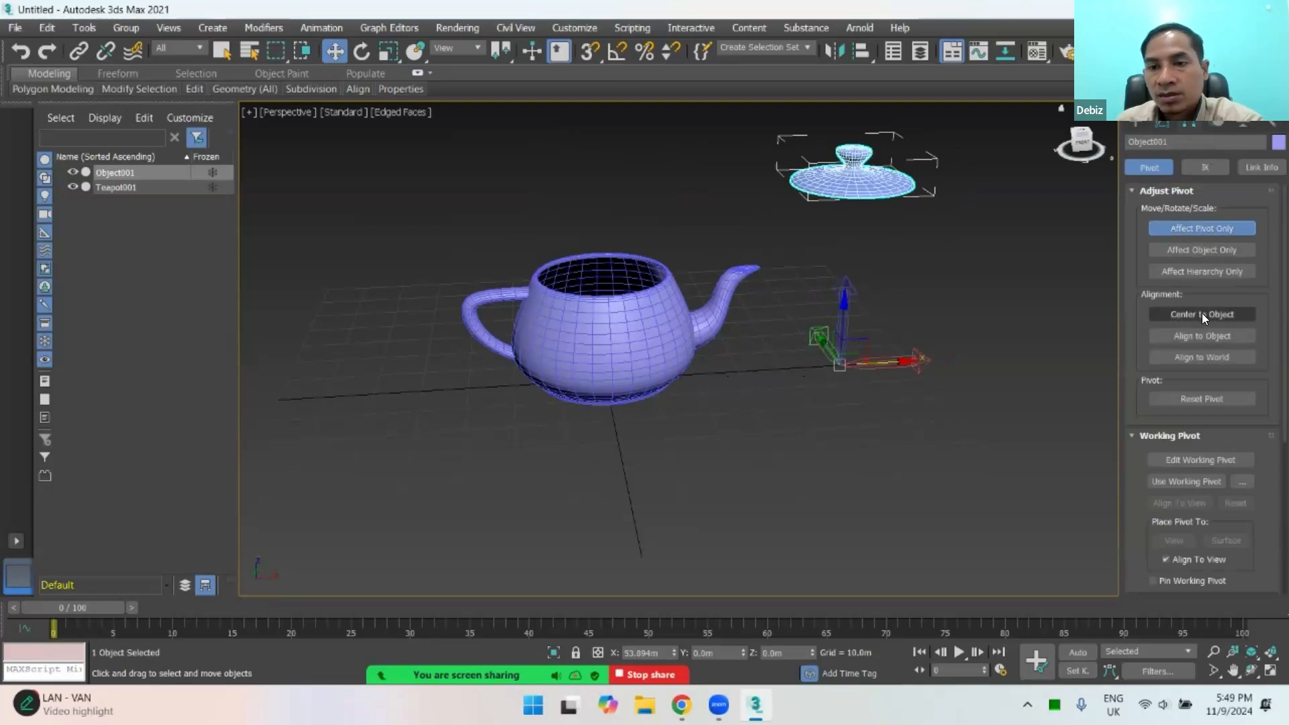
{"action": "left_click", "coordinate": [1202, 313]}
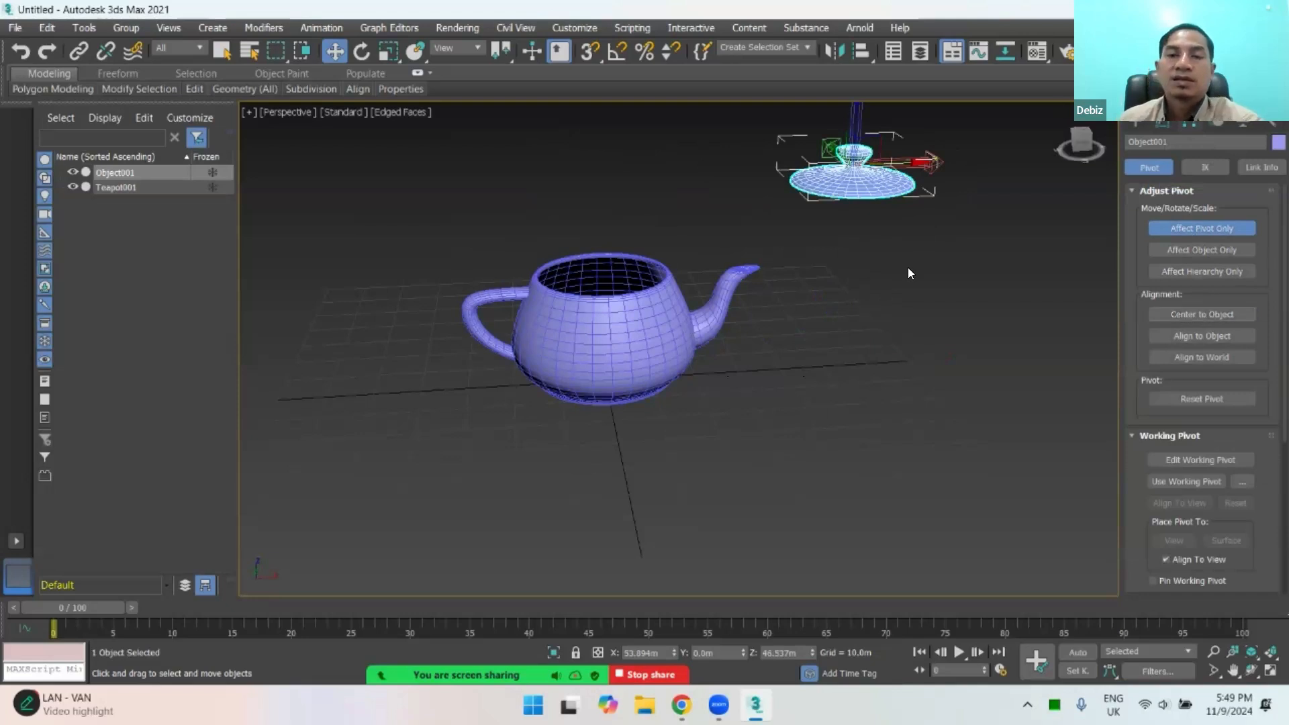
{"action": "scroll", "coordinate": [810, 300], "scroll_direction": "up", "scroll_amount": 5}
{"action": "middle_click_drag", "start_coordinate": [826, 267], "coordinate": [971, 321], "text": "alt"}
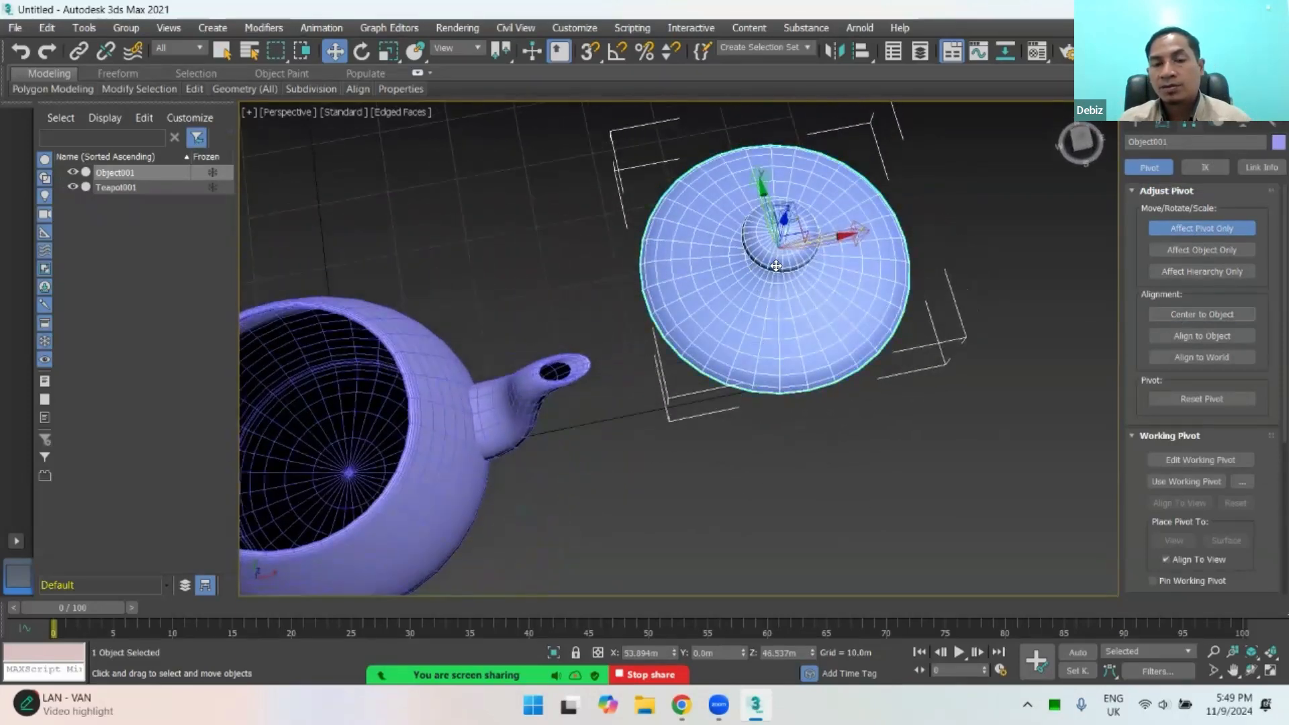
{"action": "middle_click_drag", "start_coordinate": [838, 258], "coordinate": [1050, 300], "text": "alt"}
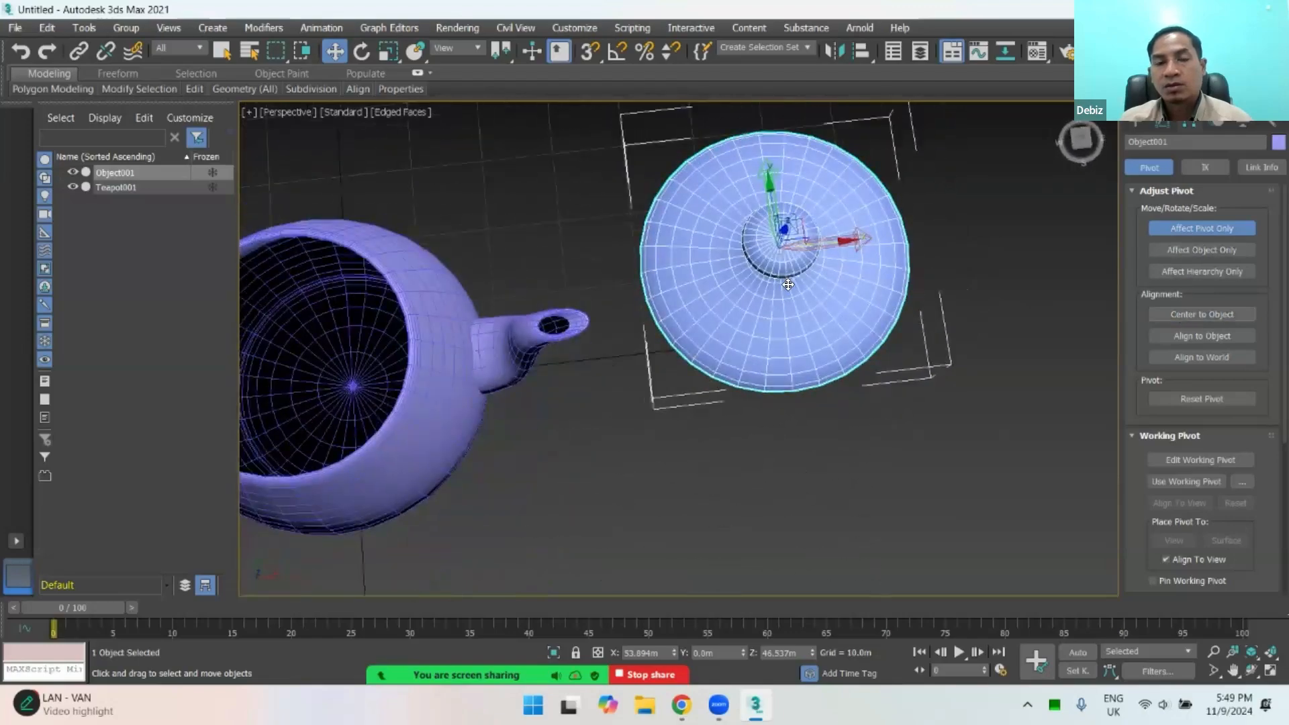
{"action": "middle_click_drag", "start_coordinate": [788, 285], "coordinate": [826, 266], "text": "alt"}
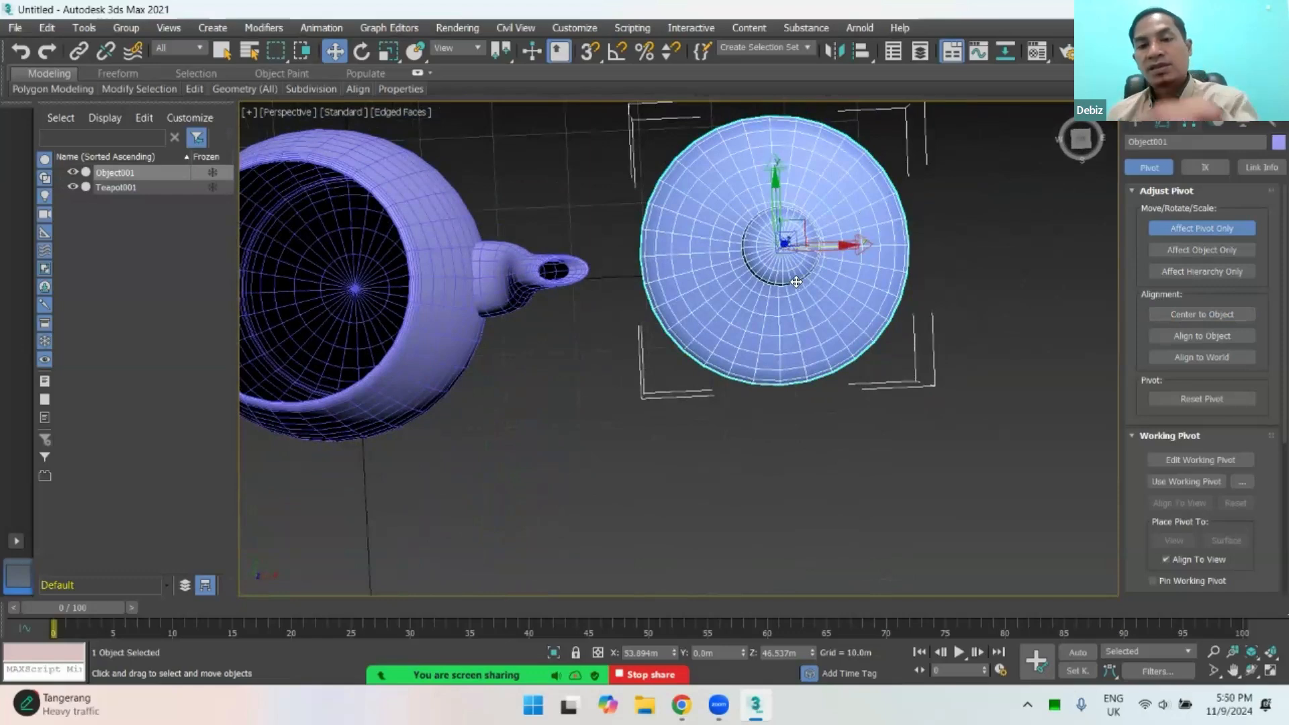
{"action": "middle_click_drag", "start_coordinate": [791, 308], "coordinate": [849, 311], "text": "alt"}
{"action": "left_click", "coordinate": [1180, 228]}
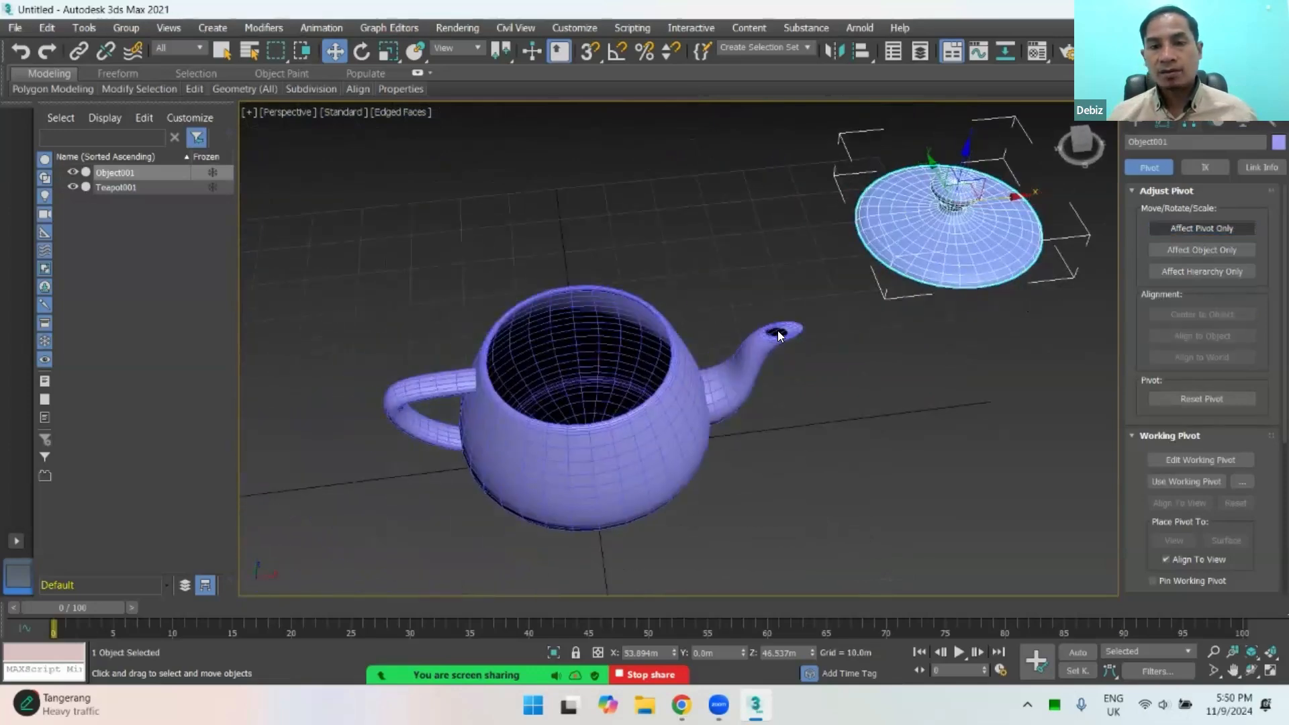
Step: Select the teapot body and centre its pivot on the object with Affect Pivot Only
{"action": "left_click", "coordinate": [620, 375]}
{"action": "middle_click_drag", "start_coordinate": [651, 400], "coordinate": [943, 327], "text": "alt"}
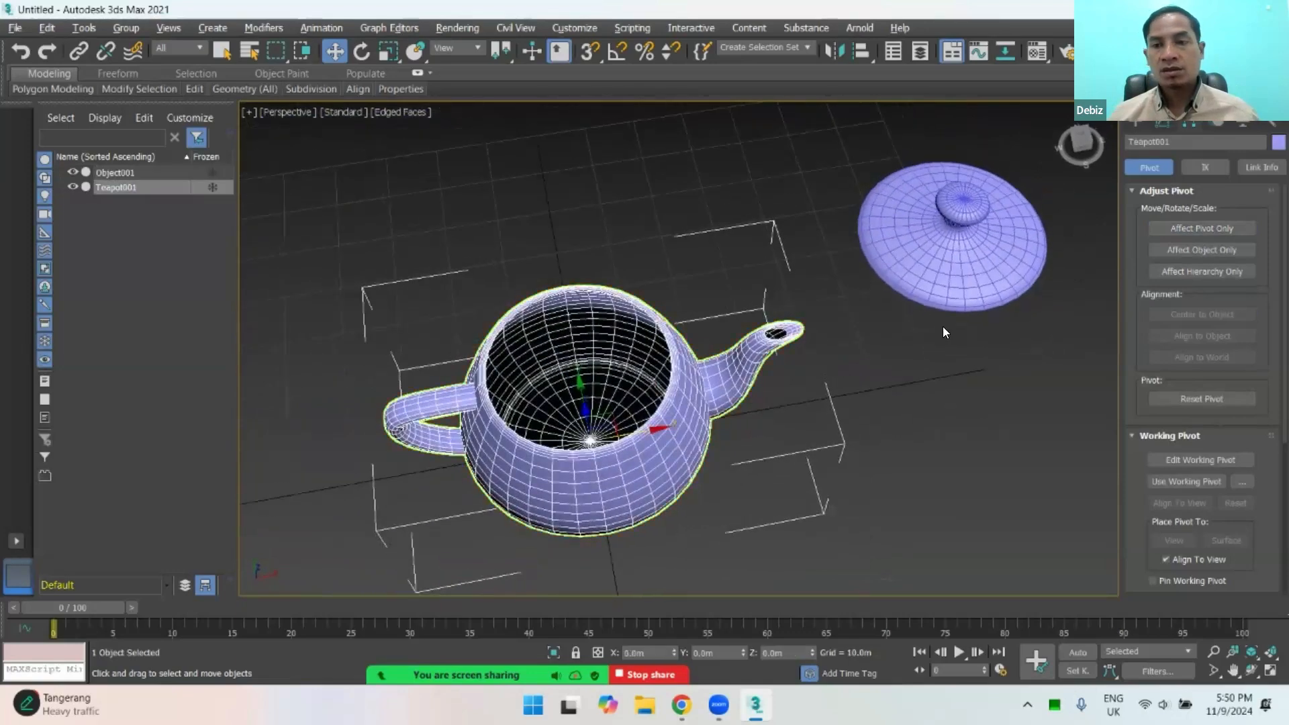
{"action": "left_click", "coordinate": [1173, 230]}
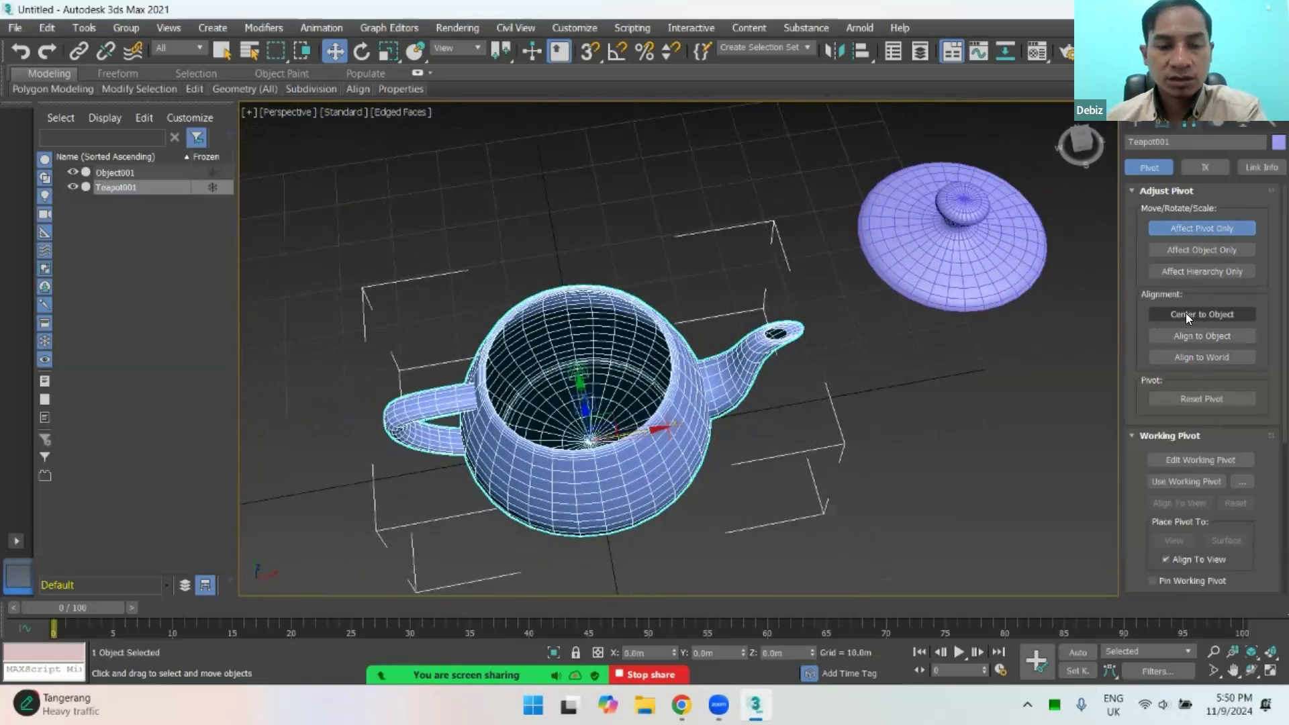
{"action": "left_click", "coordinate": [1185, 313]}
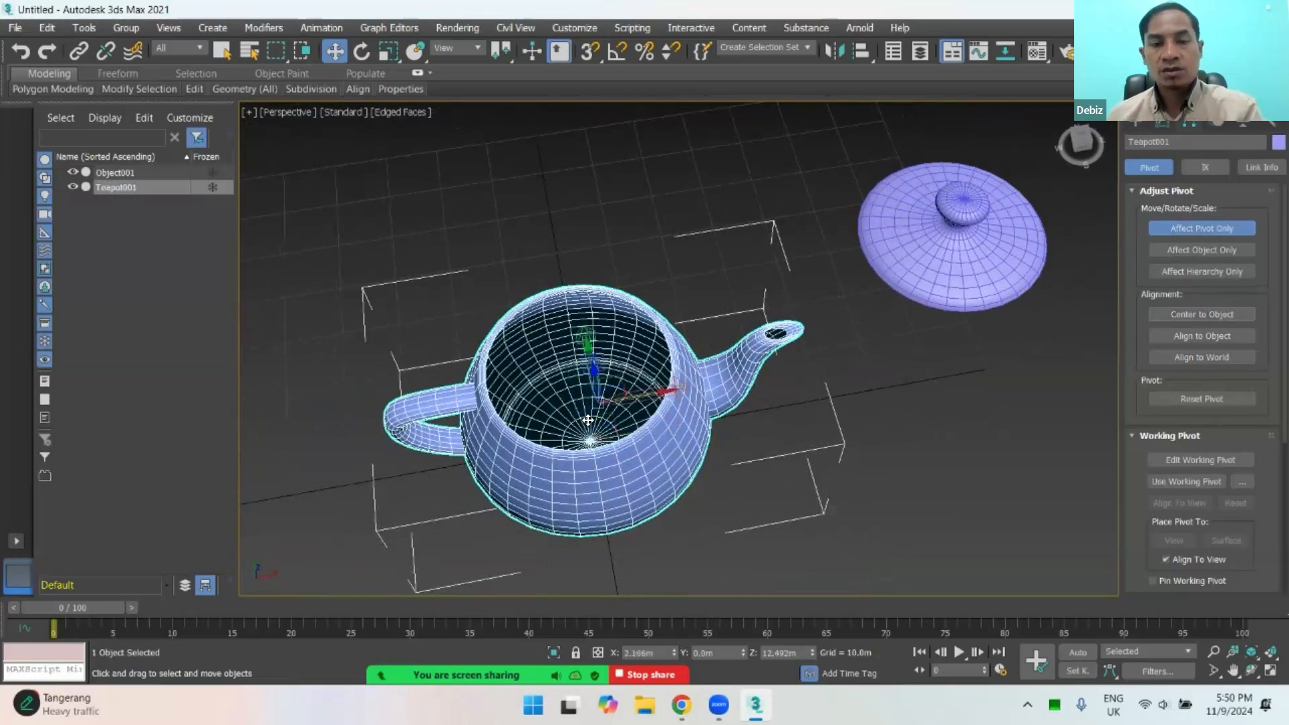
Step: Select the detached lid, leave pivot editing and move the lid along X back above the teapot body, to about 1.6 m
{"action": "middle_click_drag", "start_coordinate": [609, 448], "coordinate": [646, 435], "text": "alt"}
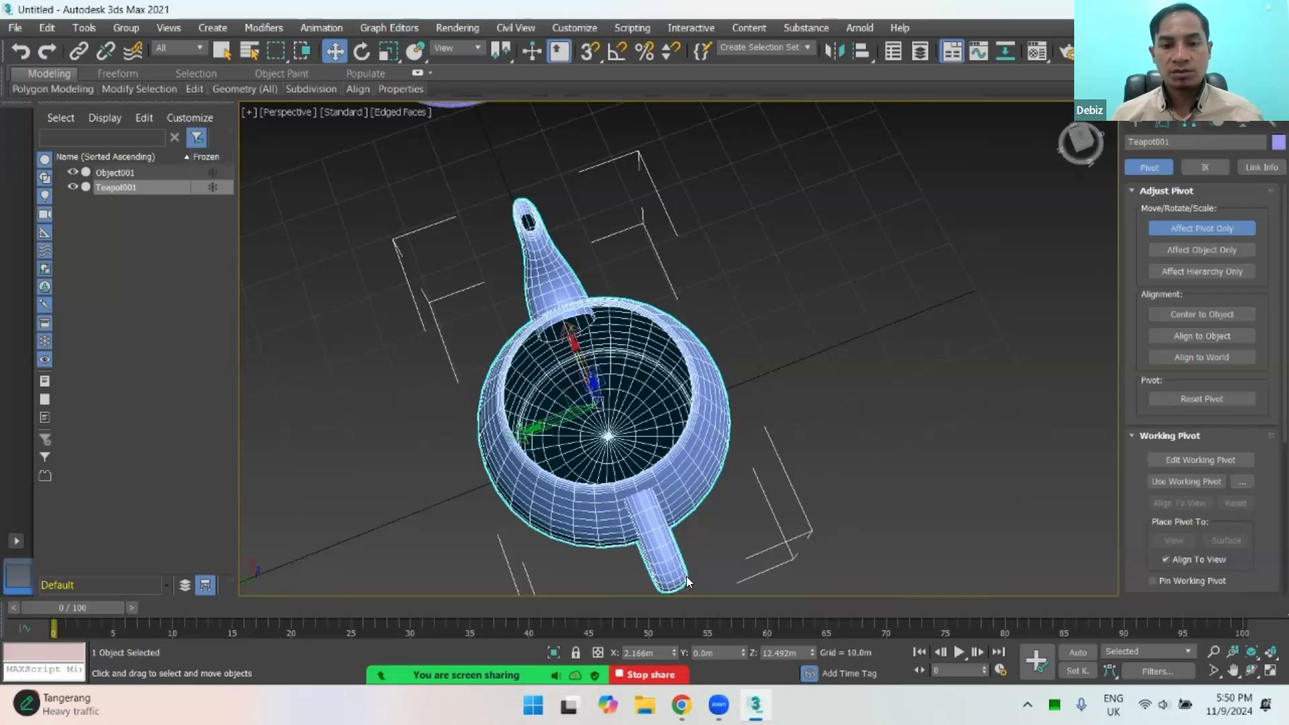
{"action": "middle_click_drag", "start_coordinate": [596, 464], "coordinate": [693, 371], "text": "alt"}
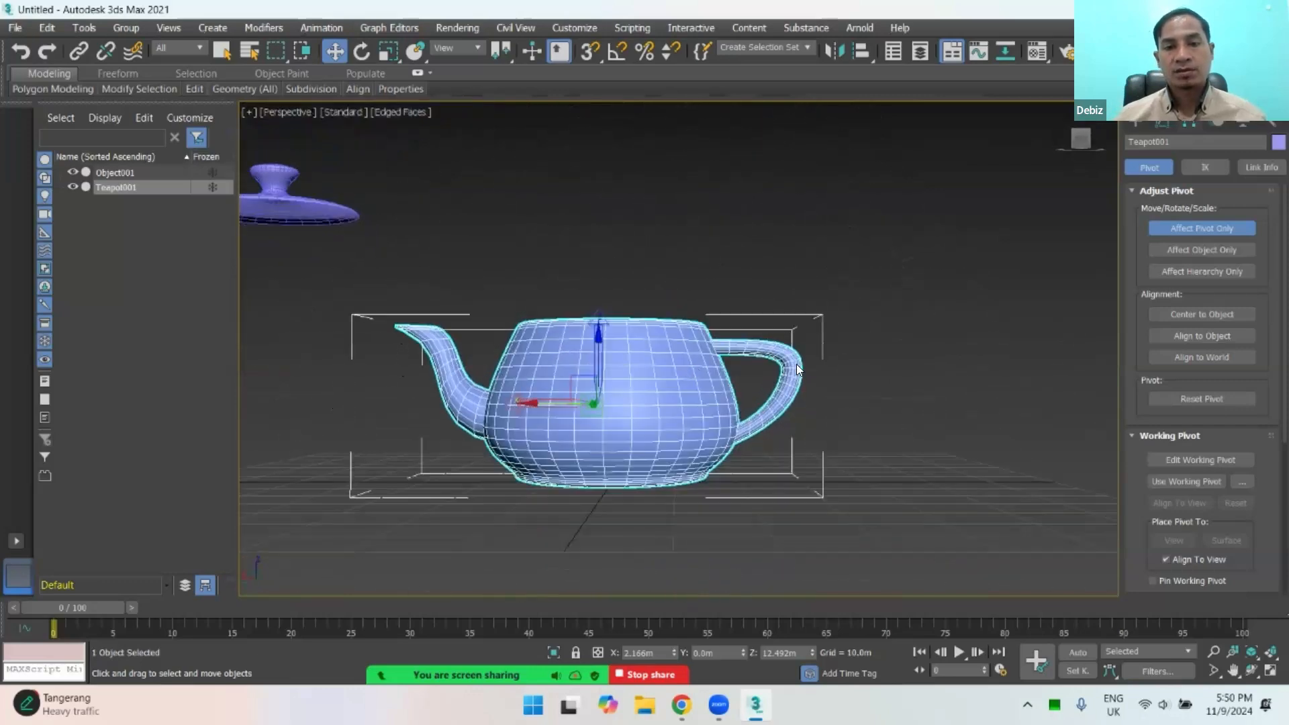
{"action": "middle_click_drag", "start_coordinate": [796, 364], "coordinate": [686, 374], "text": "alt"}
{"action": "scroll", "coordinate": [648, 427], "scroll_direction": "down", "scroll_amount": 5}
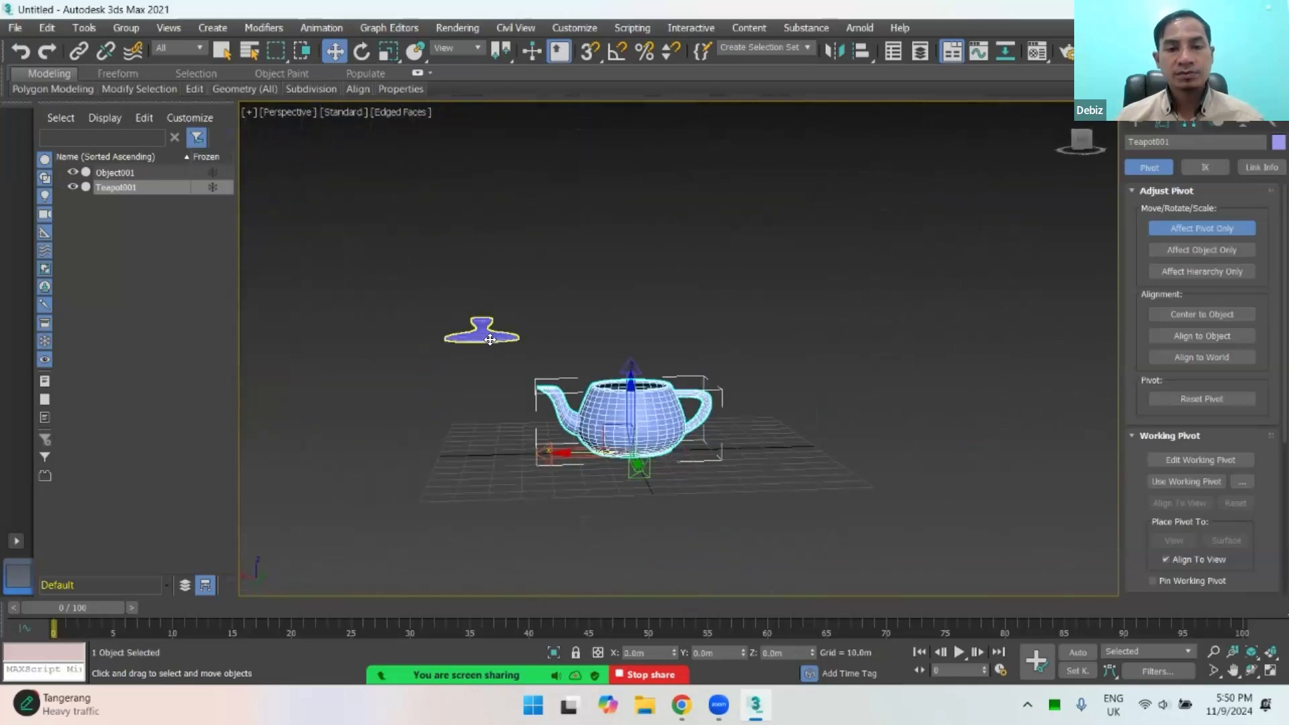
{"action": "left_click", "coordinate": [489, 340]}
{"action": "left_click_drag", "start_coordinate": [440, 327], "coordinate": [597, 348]}
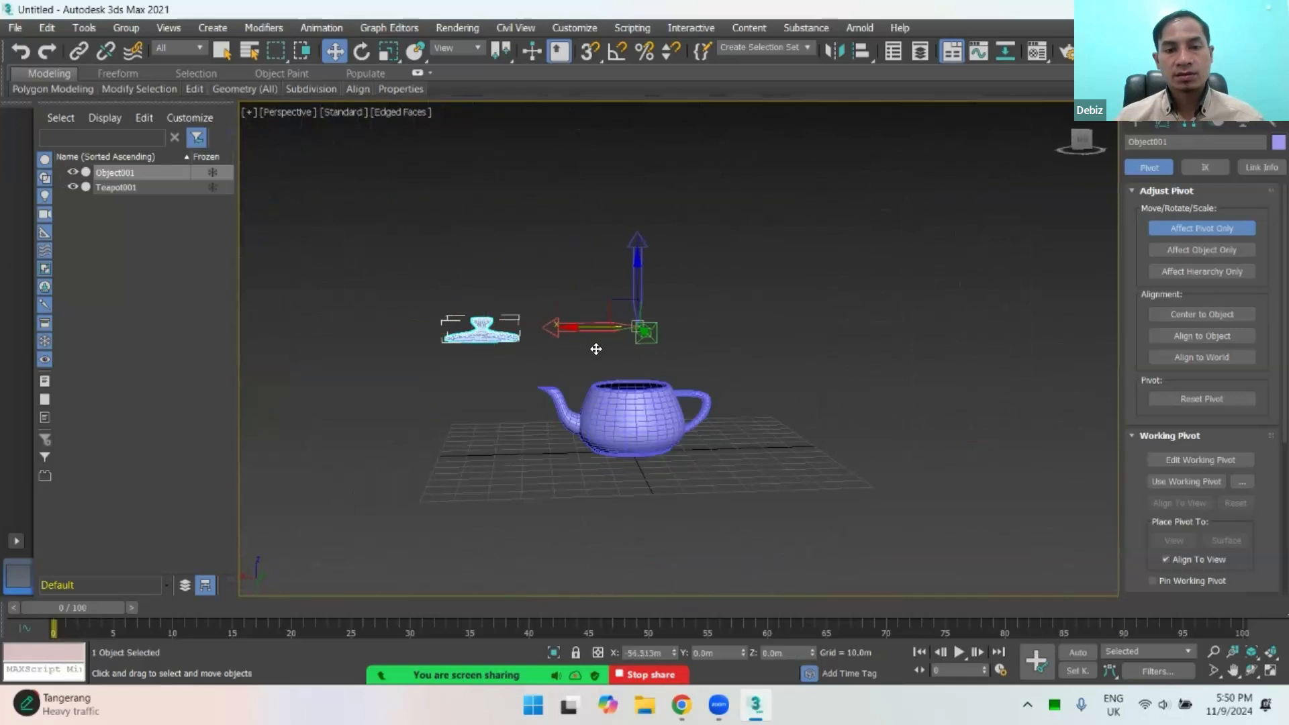
{"action": "key", "text": "ctrl+z"}
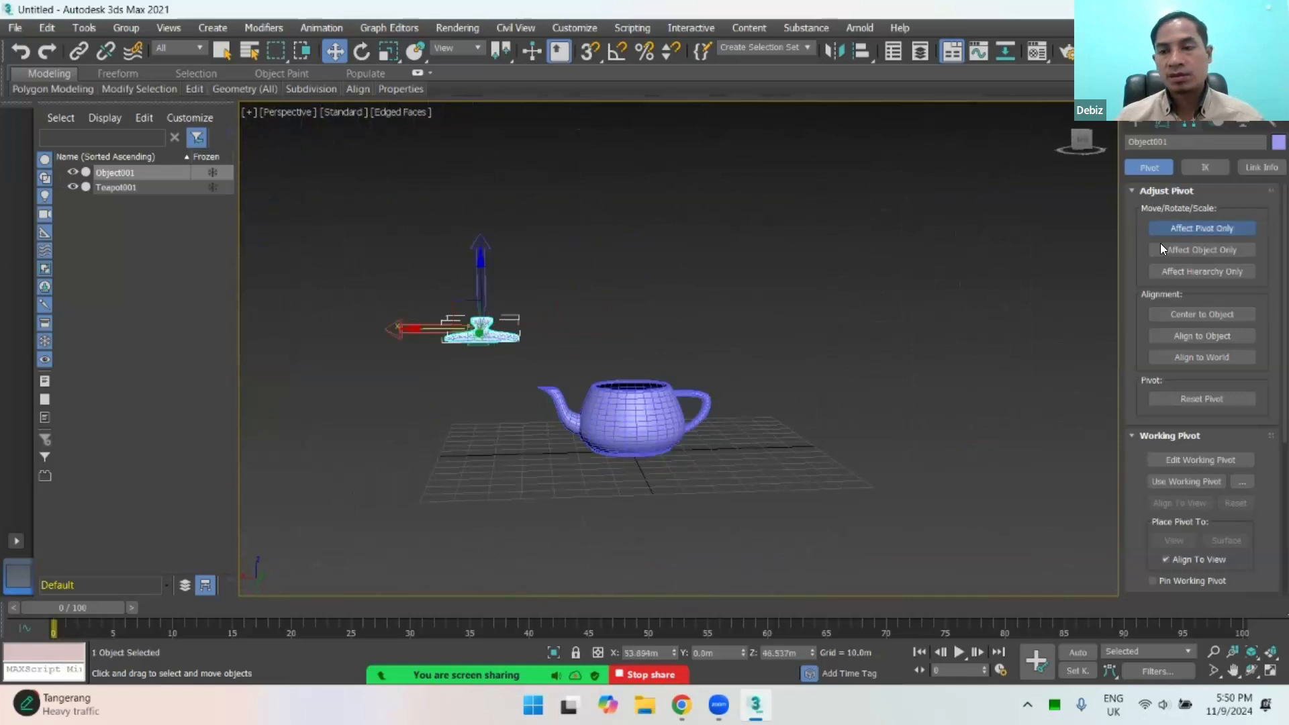
{"action": "left_click", "coordinate": [1202, 227]}
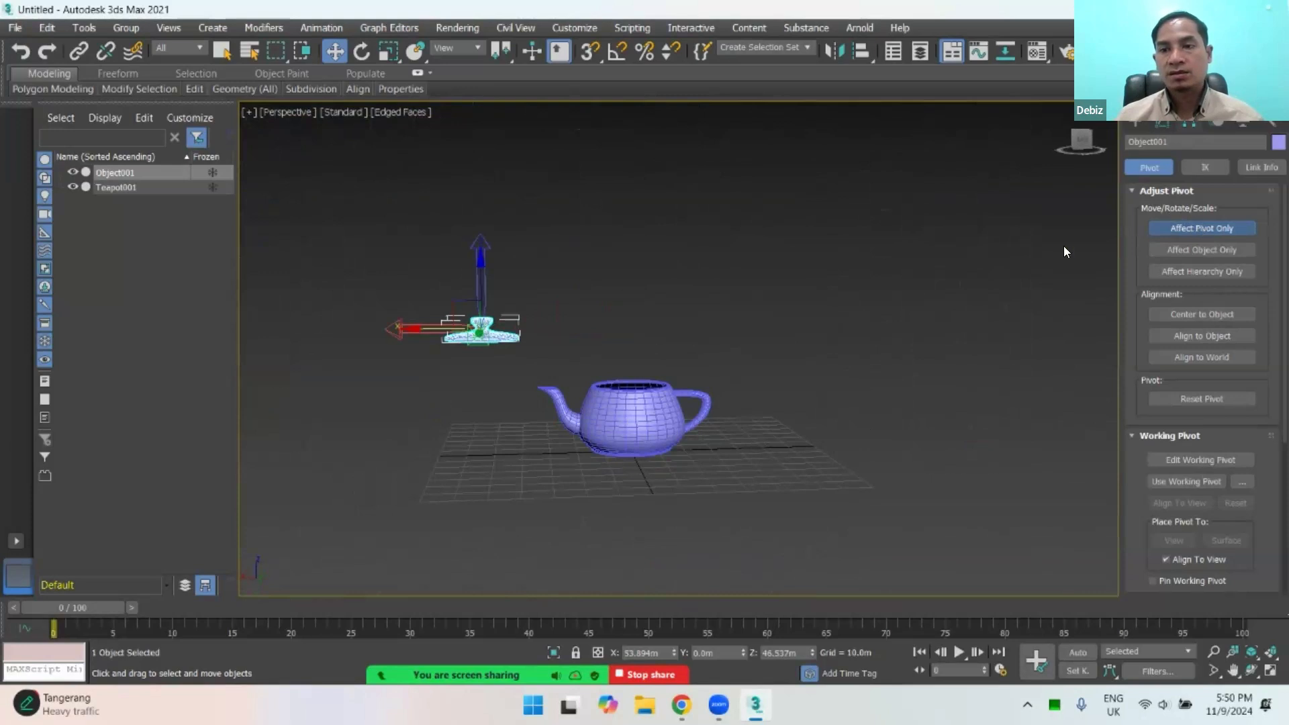
{"action": "left_click_drag", "start_coordinate": [427, 325], "coordinate": [566, 326]}
{"action": "key", "text": "ctrl+z"}
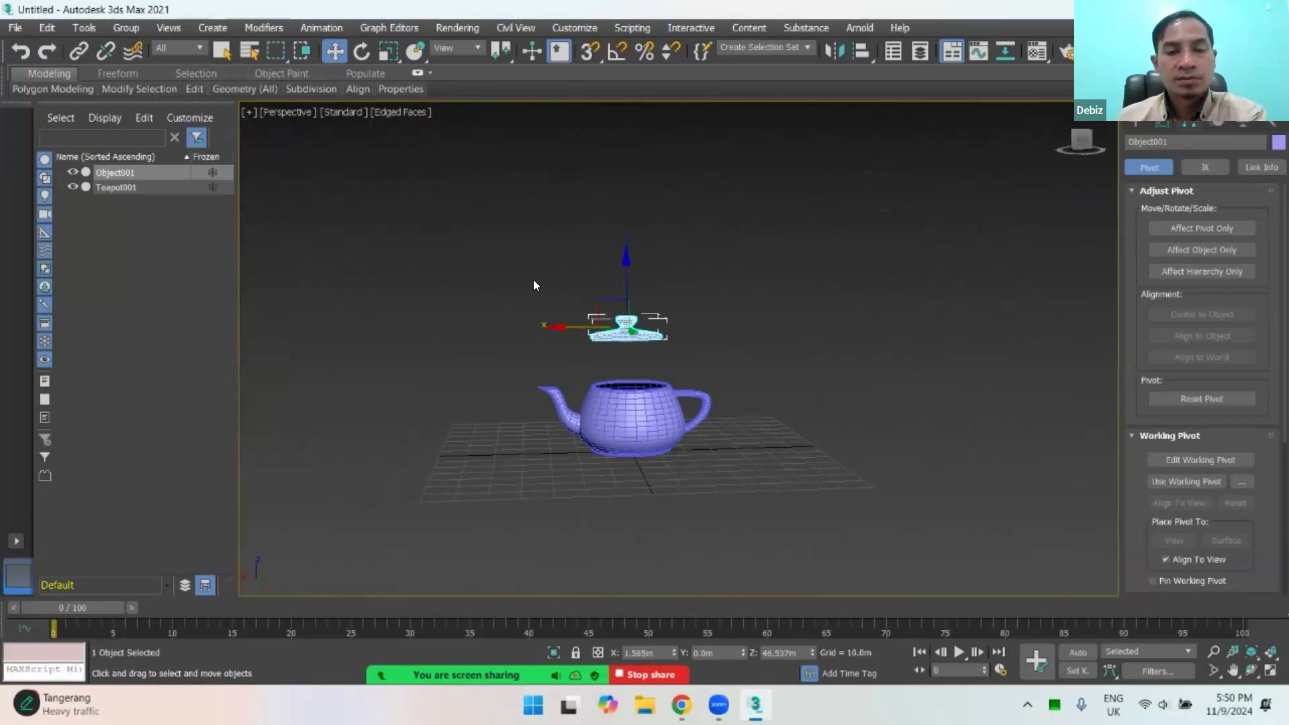
Step: Lower the lid onto the teapot body's opening at about 28 m in Z, centred within the rim
{"action": "scroll", "coordinate": [627, 373], "scroll_direction": "up", "scroll_amount": 5}
{"action": "left_click_drag", "start_coordinate": [621, 213], "coordinate": [585, 374]}
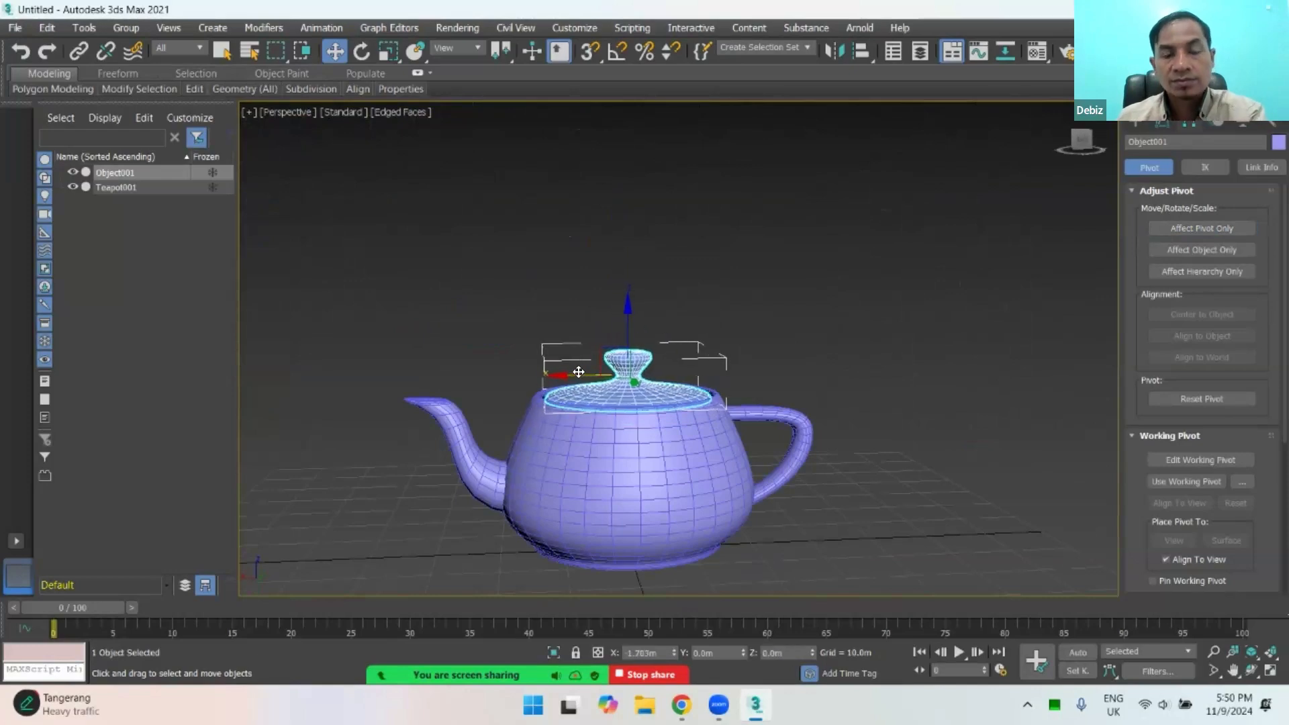
{"action": "middle_click_drag", "start_coordinate": [587, 350], "coordinate": [800, 369], "text": "alt"}
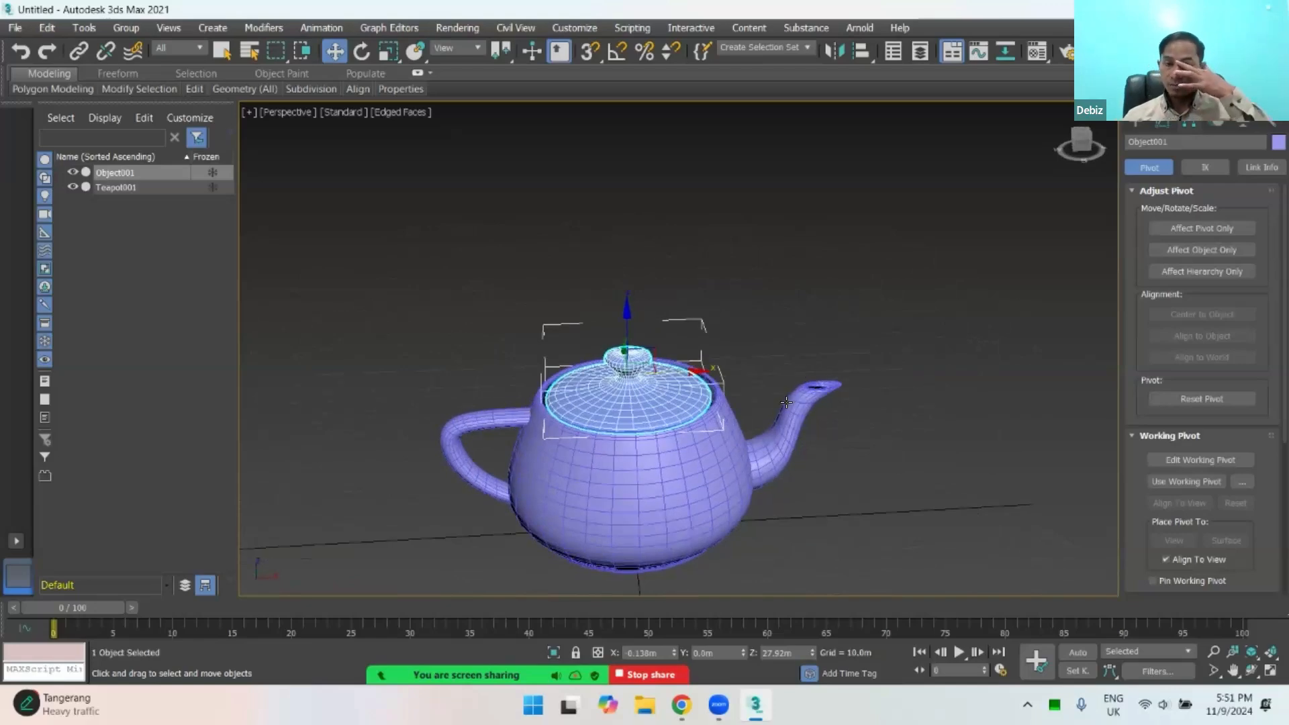
{"action": "scroll", "coordinate": [698, 440], "scroll_direction": "up", "scroll_amount": 8}
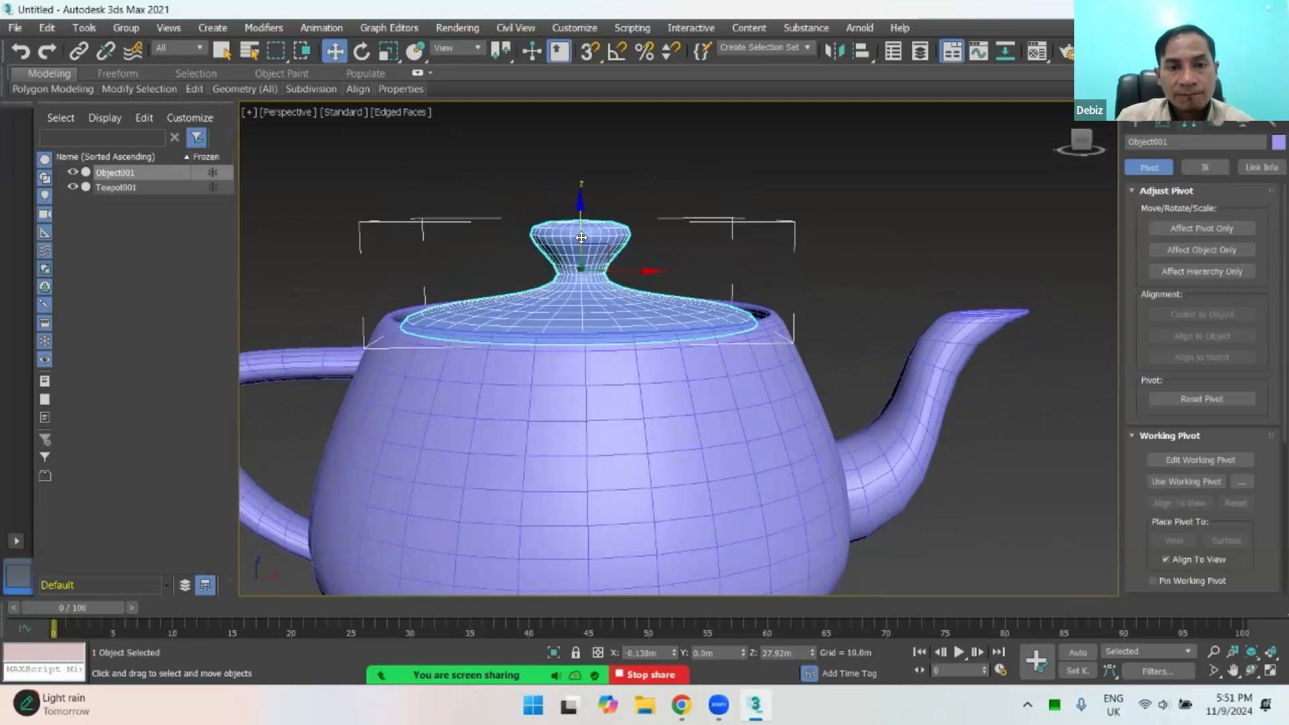
{"action": "left_click_drag", "start_coordinate": [584, 247], "coordinate": [644, 236]}
{"action": "scroll", "coordinate": [638, 242], "scroll_direction": "down", "scroll_amount": 4}
{"action": "middle_click_drag", "start_coordinate": [625, 296], "coordinate": [689, 216], "text": "alt"}
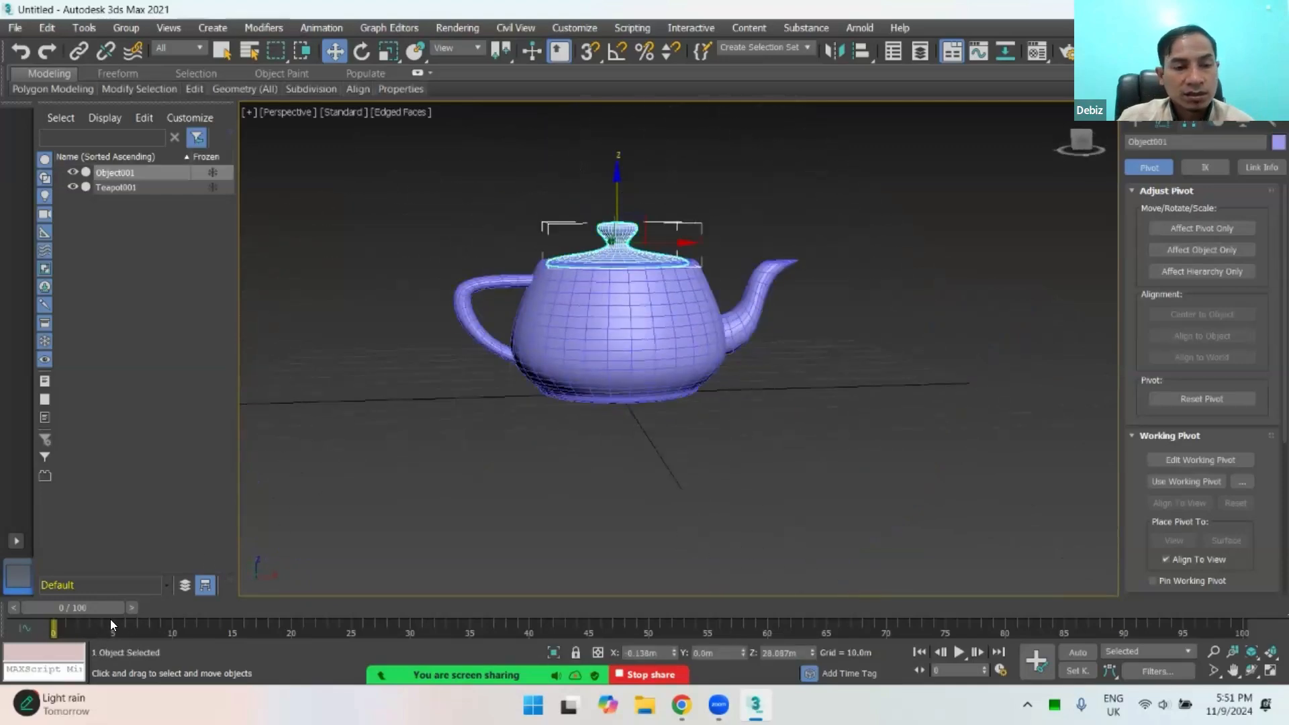
Step: Move the time slider to frame 10 and deselect the lid
{"action": "left_click_drag", "start_coordinate": [84, 610], "coordinate": [172, 631]}
{"action": "key", "text": "w"}
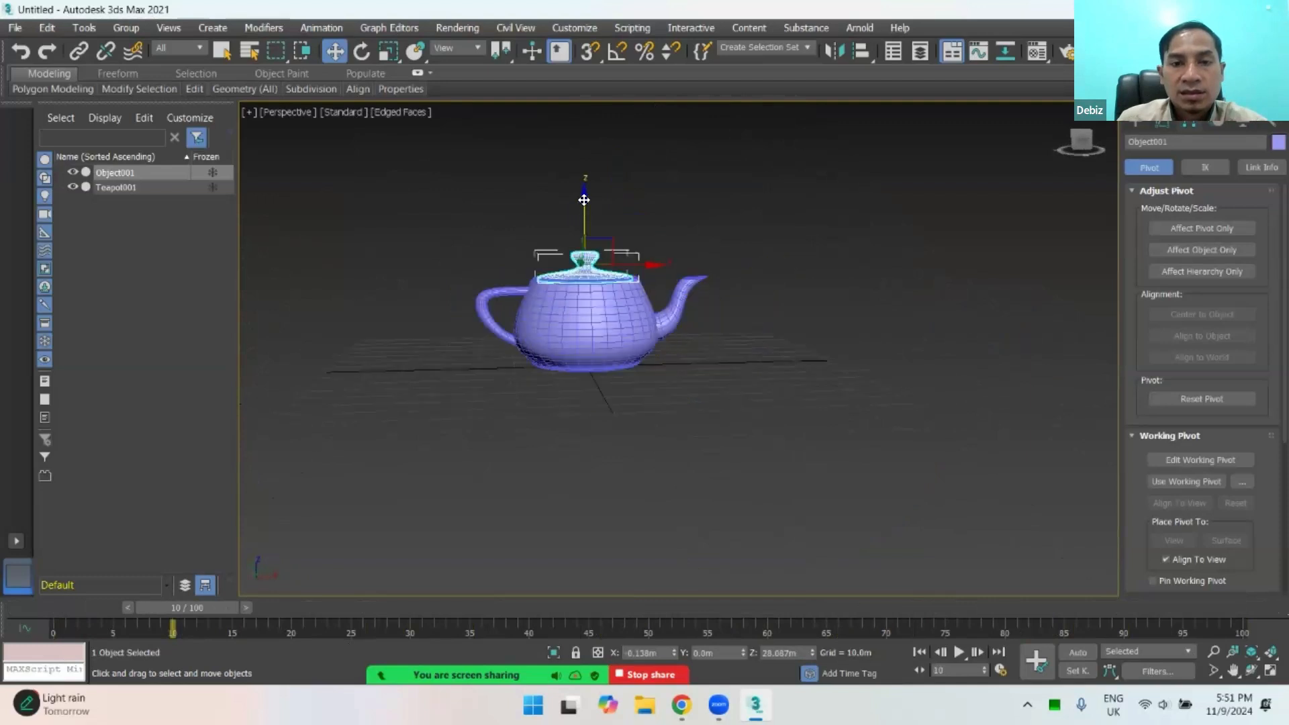
{"action": "mouse_move", "coordinate": [584, 200]}
{"action": "left_mouse_down"}
{"action": "mouse_move", "coordinate": [585, 101]}
{"action": "mouse_move", "coordinate": [592, 229]}
{"action": "mouse_move", "coordinate": [589, 134]}
{"action": "mouse_move", "coordinate": [596, 214]}
{"action": "left_mouse_up"}
{"action": "middle_click_drag", "start_coordinate": [590, 218], "coordinate": [437, 242], "text": "alt"}
{"action": "left_click", "coordinate": [689, 296]}
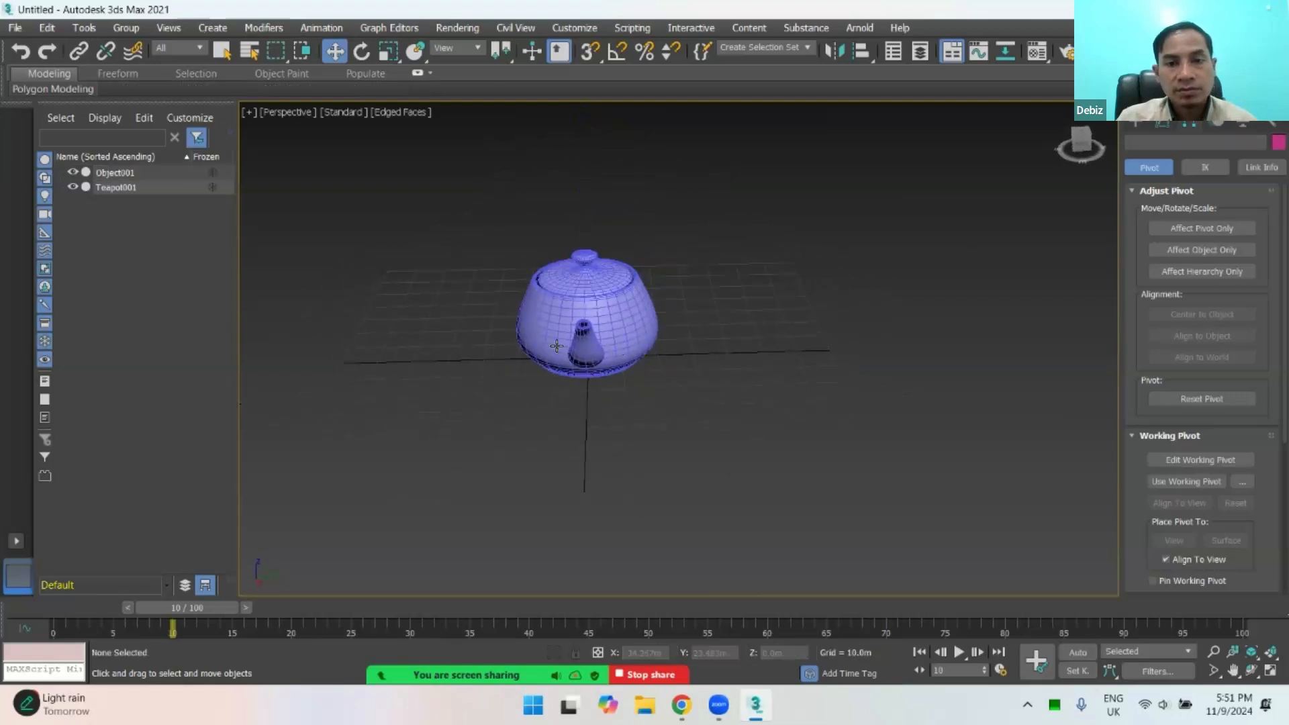
Step: Look over the reassembled teapot from several angles, leaving the body and lid deselected
{"action": "middle_click_drag", "start_coordinate": [557, 346], "coordinate": [715, 317], "text": "alt"}
{"action": "scroll", "coordinate": [616, 337], "scroll_direction": "down", "scroll_amount": 3}
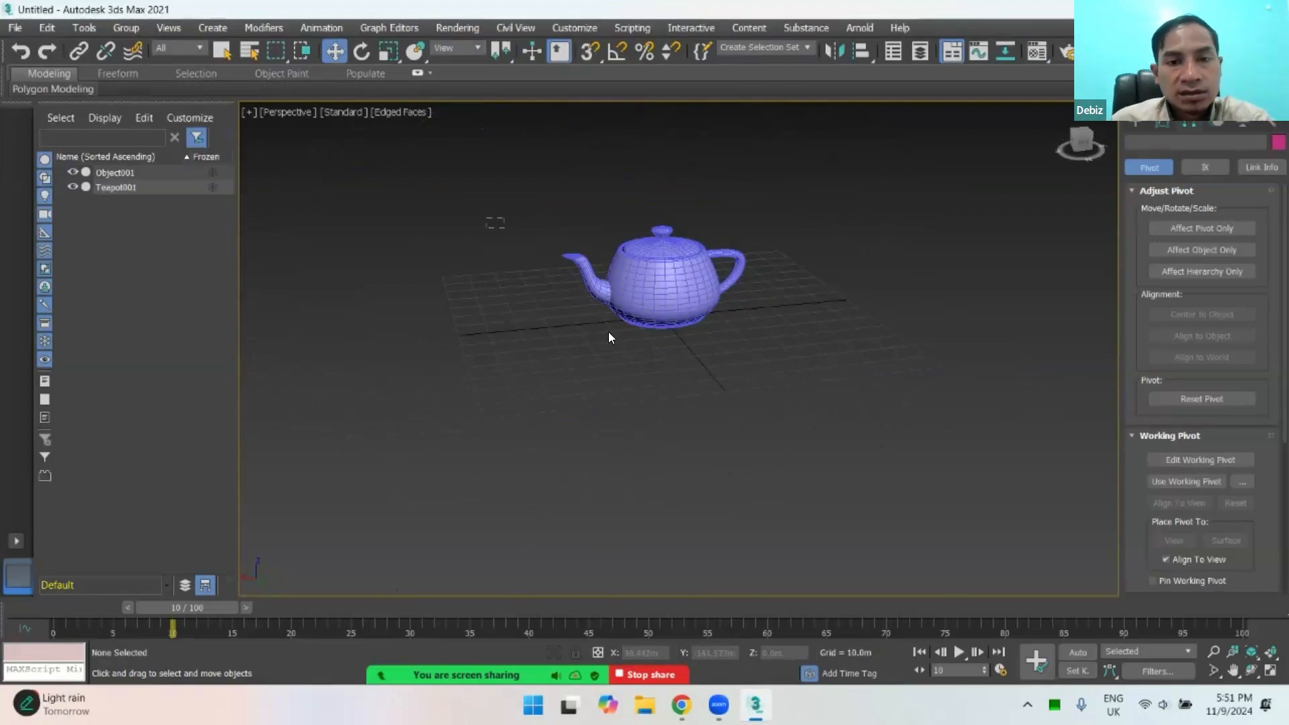
{"action": "left_click_drag", "start_coordinate": [829, 416], "coordinate": [809, 407]}
{"action": "left_click", "coordinate": [768, 250]}
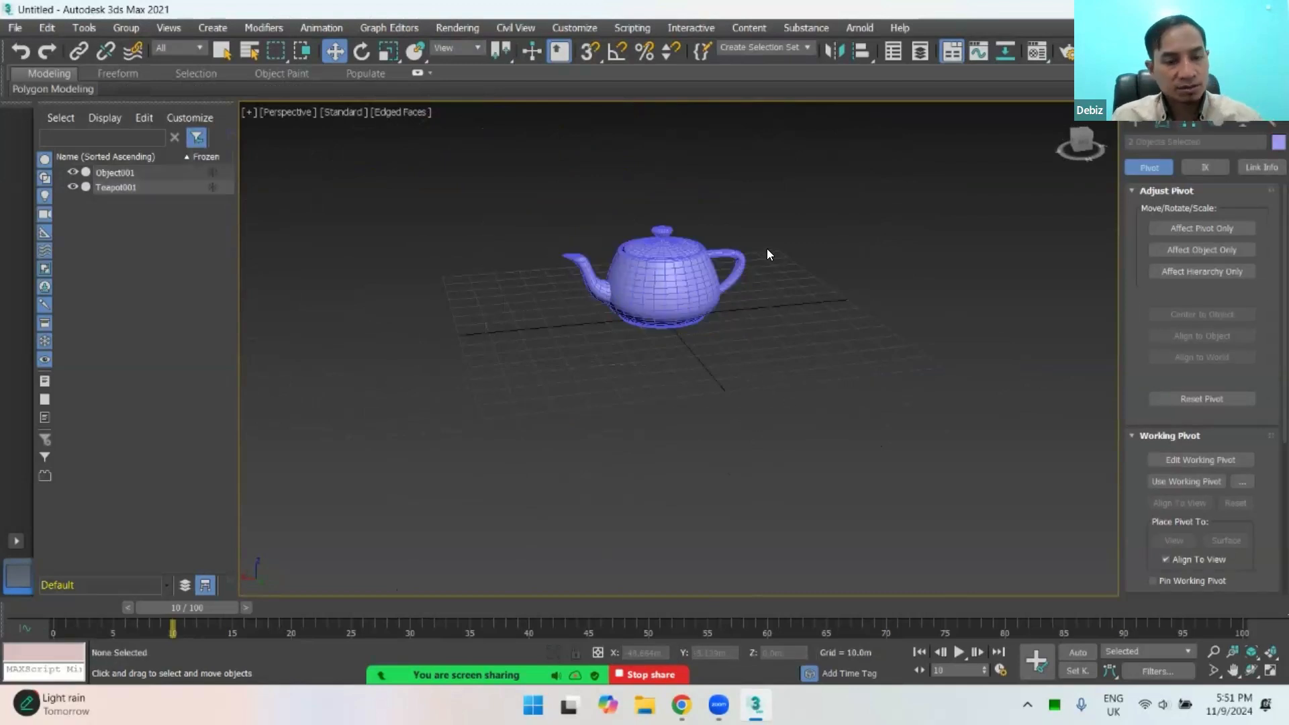
{"action": "middle_click_drag", "start_coordinate": [735, 461], "coordinate": [751, 417], "text": "alt"}
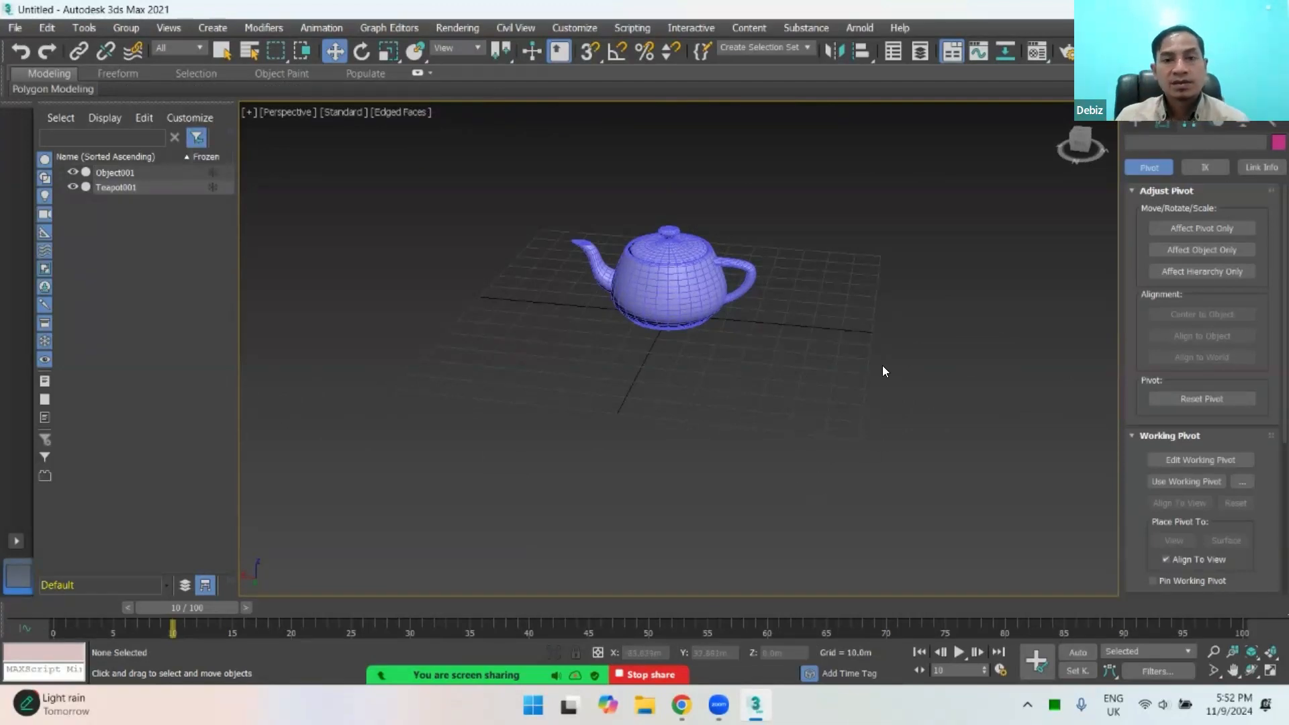
{"action": "key", "text": "ctrl+s"}
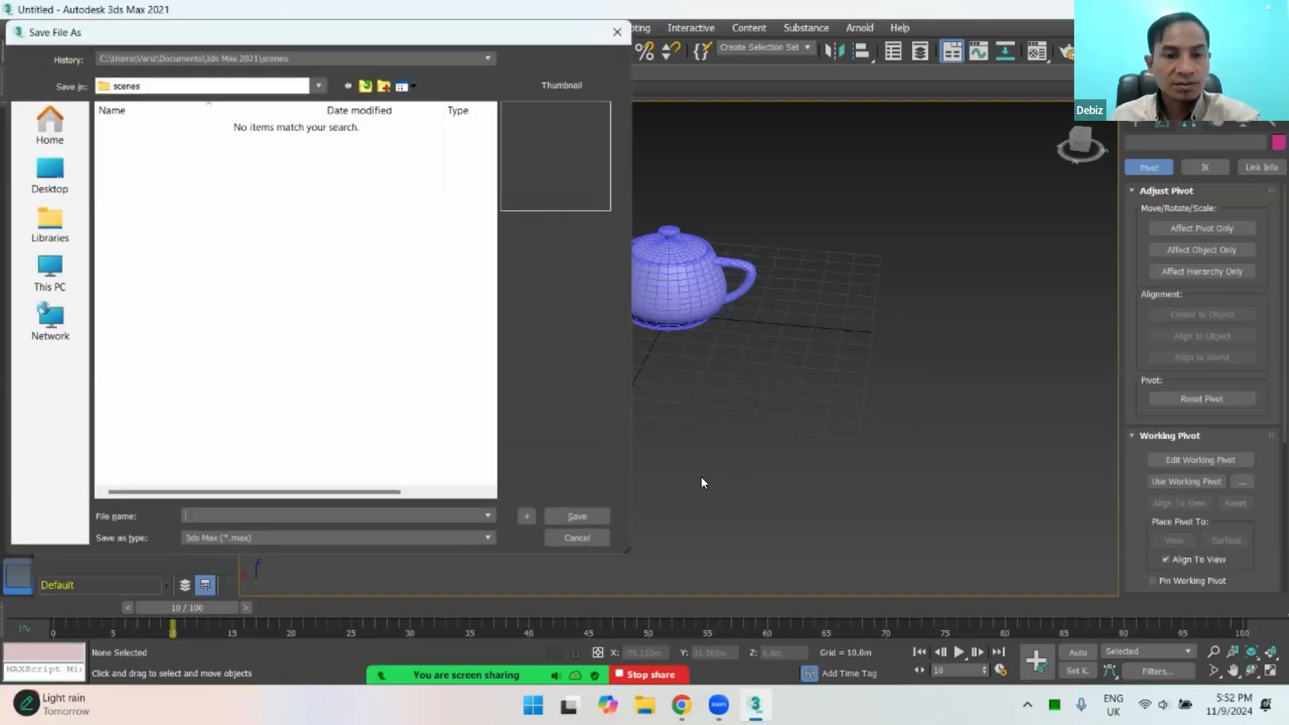
{"action": "left_click", "coordinate": [595, 538]}
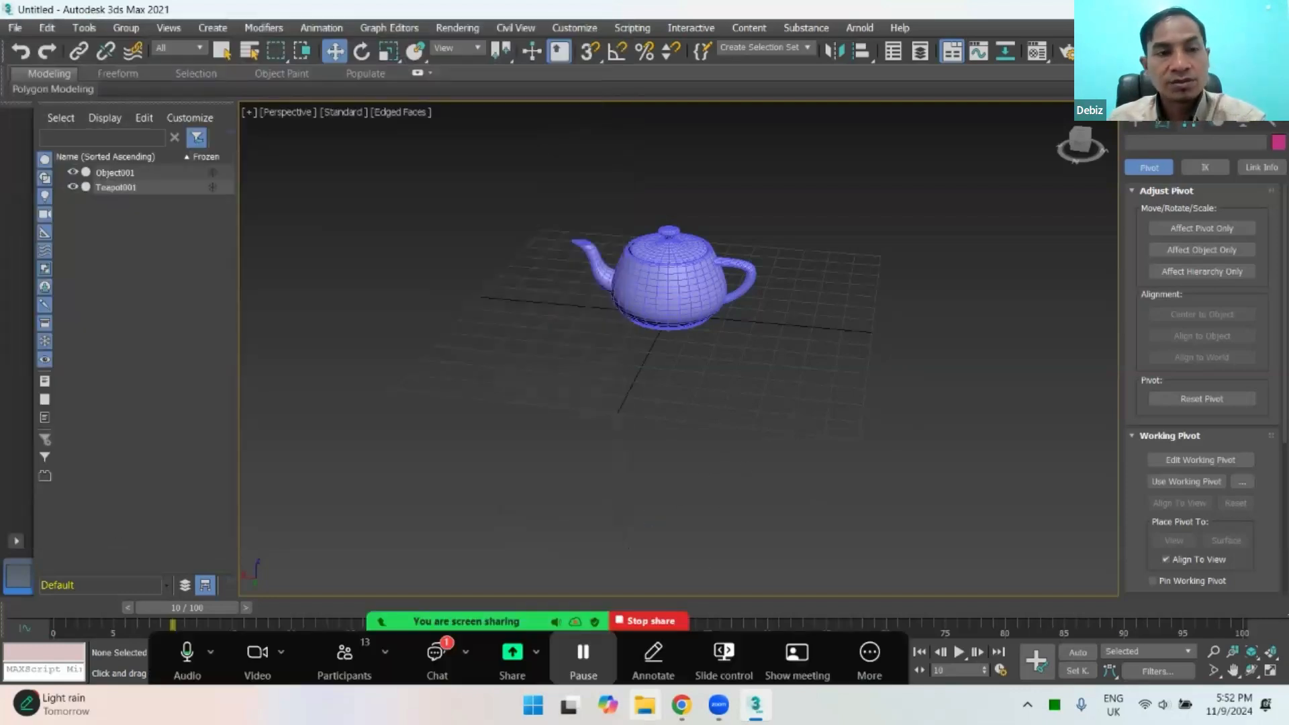
{"action": "left_click", "coordinate": [644, 705]}
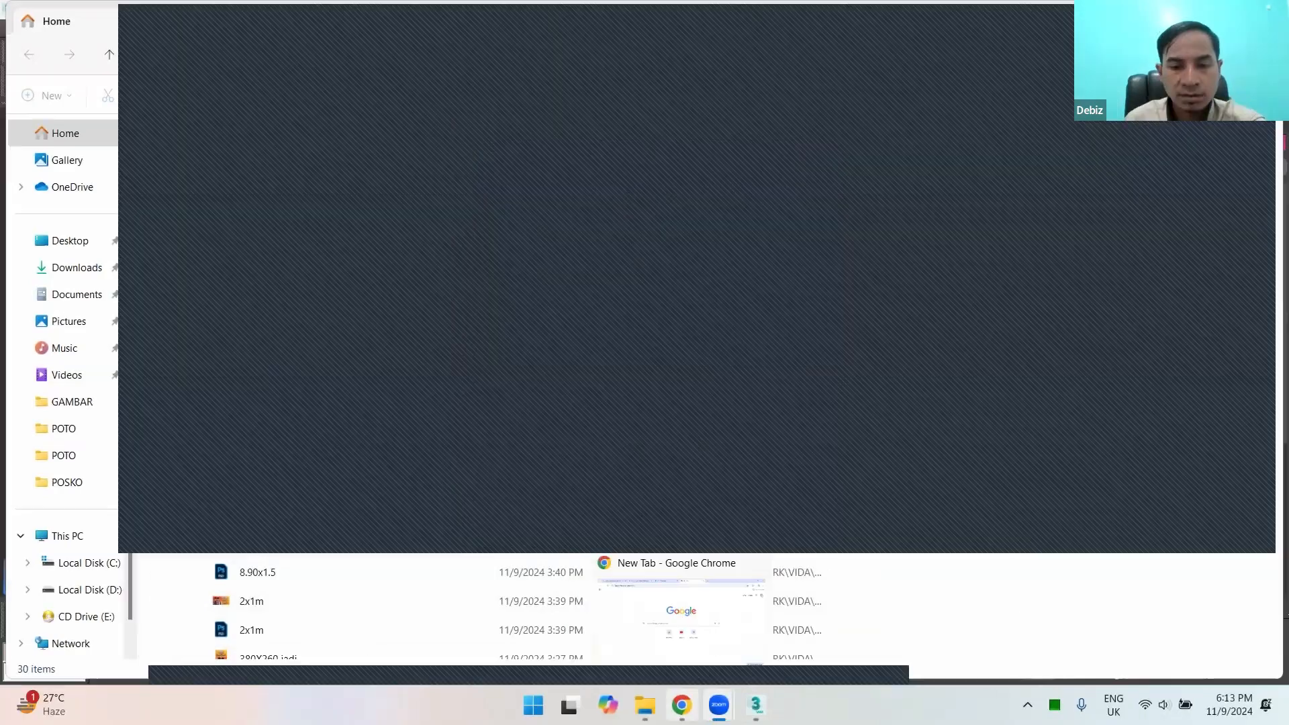
{"action": "left_click", "coordinate": [756, 705]}
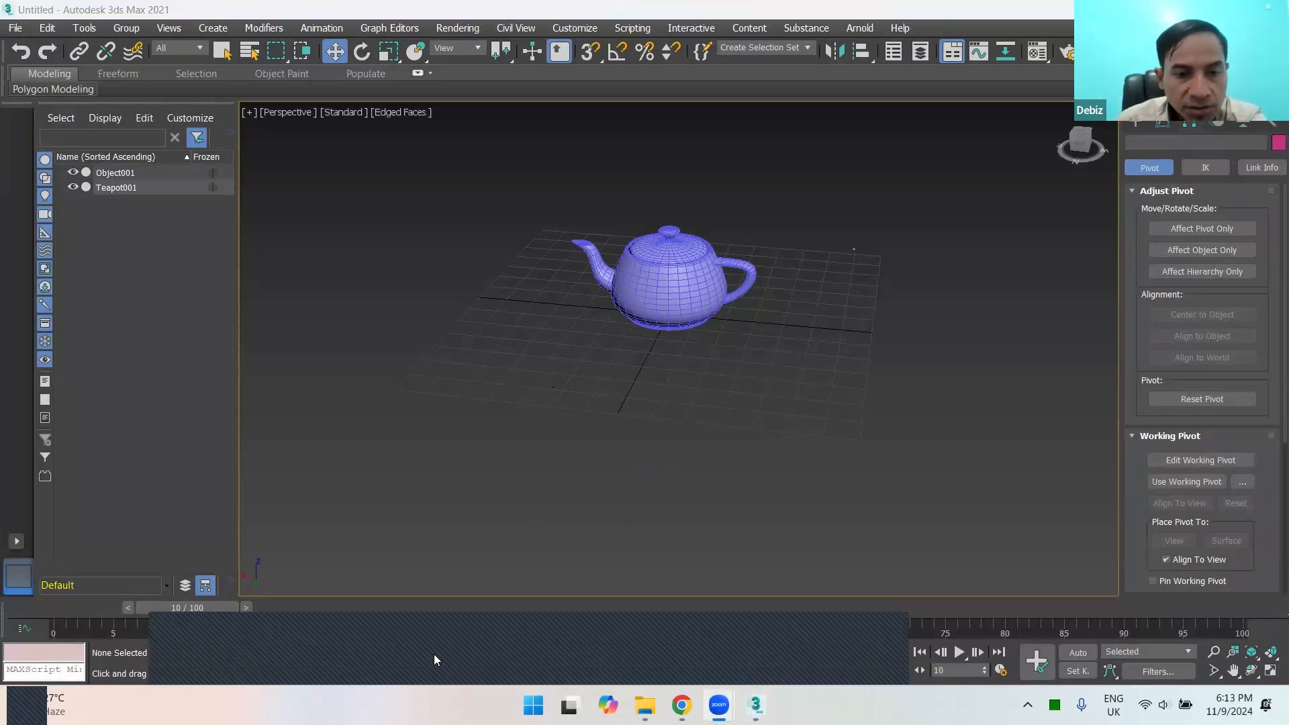
{"action": "left_click", "coordinate": [432, 654]}
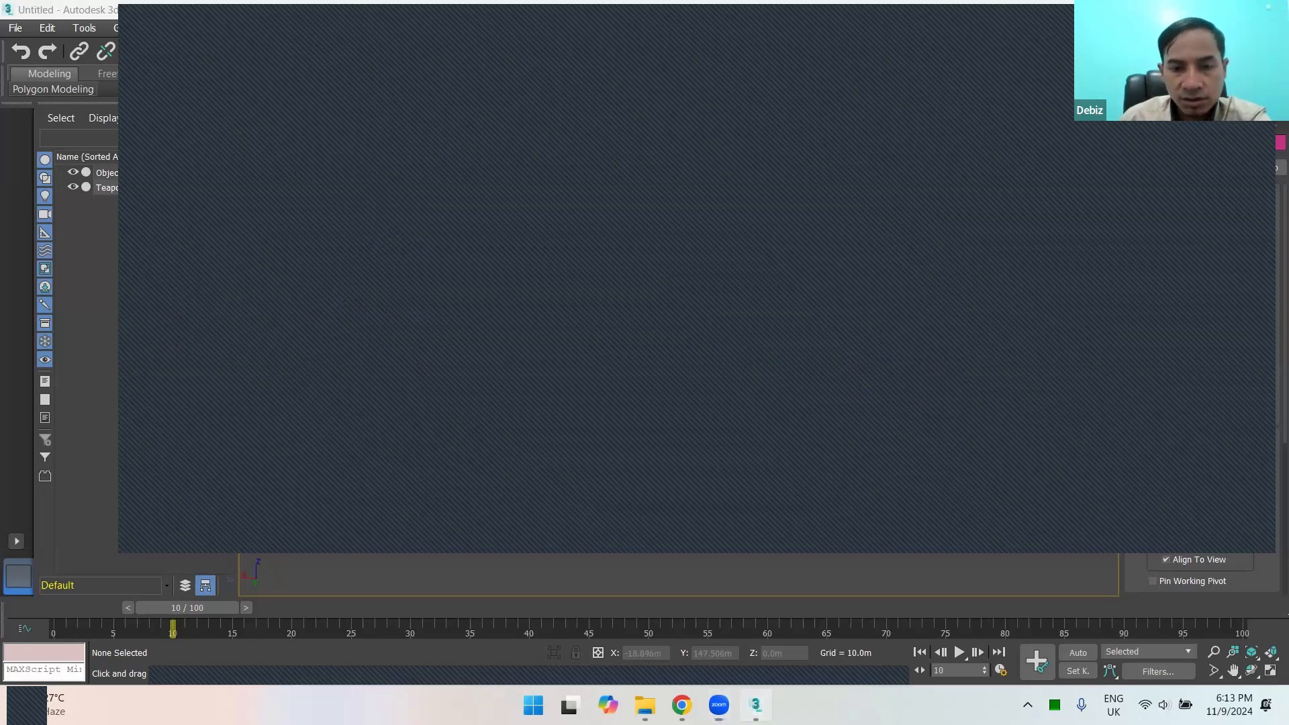
{"action": "left_click", "coordinate": [757, 705]}
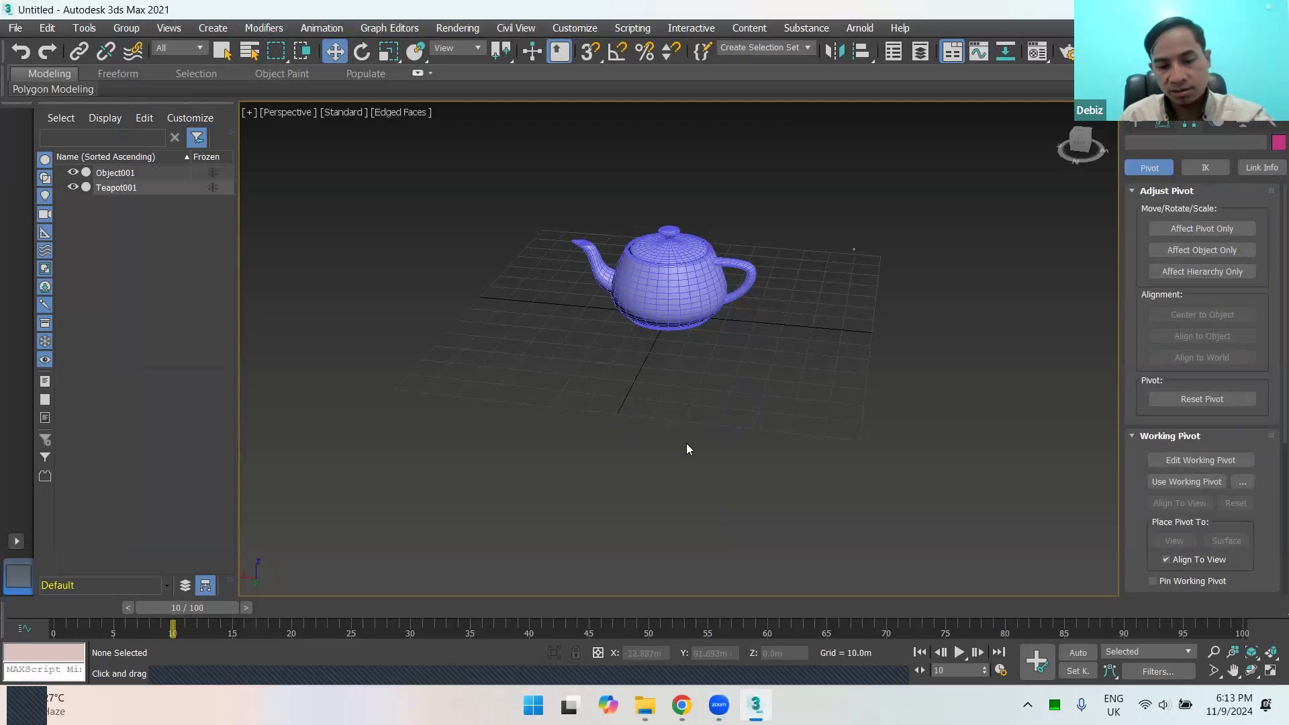
{"action": "key", "text": "m"}
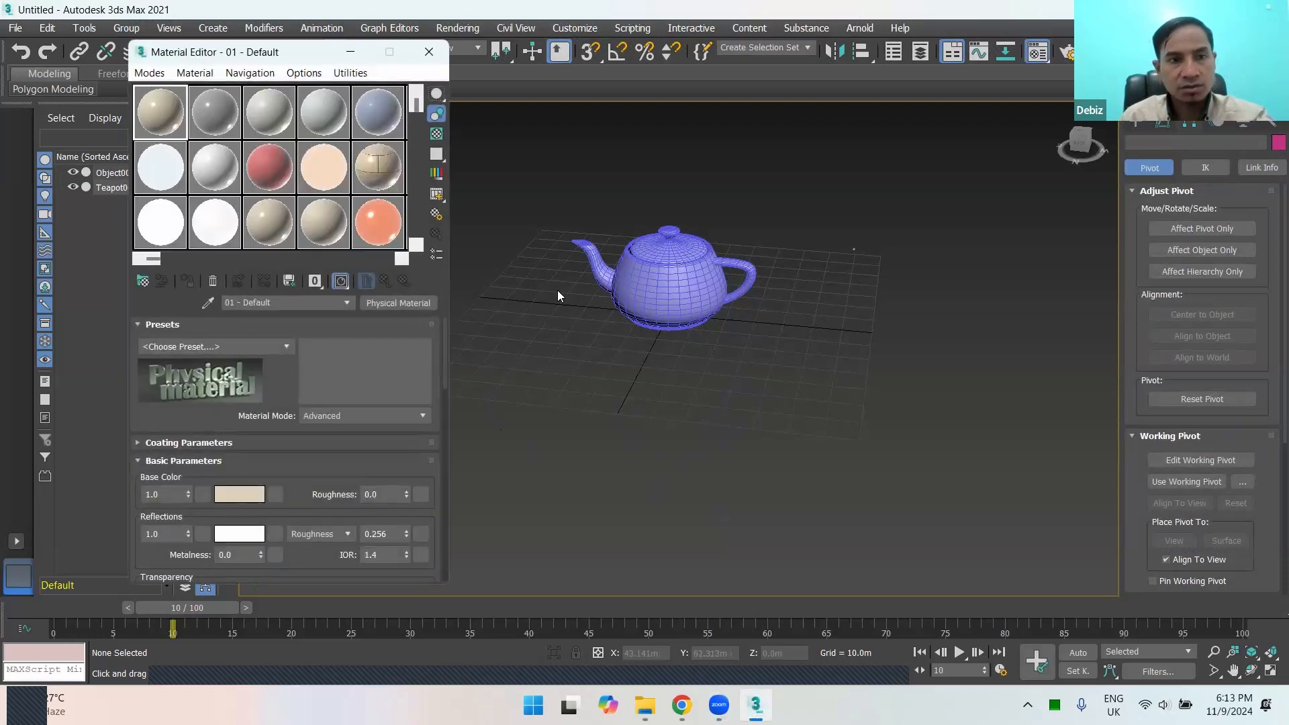
{"action": "middle_click_drag", "start_coordinate": [758, 399], "coordinate": [815, 477]}
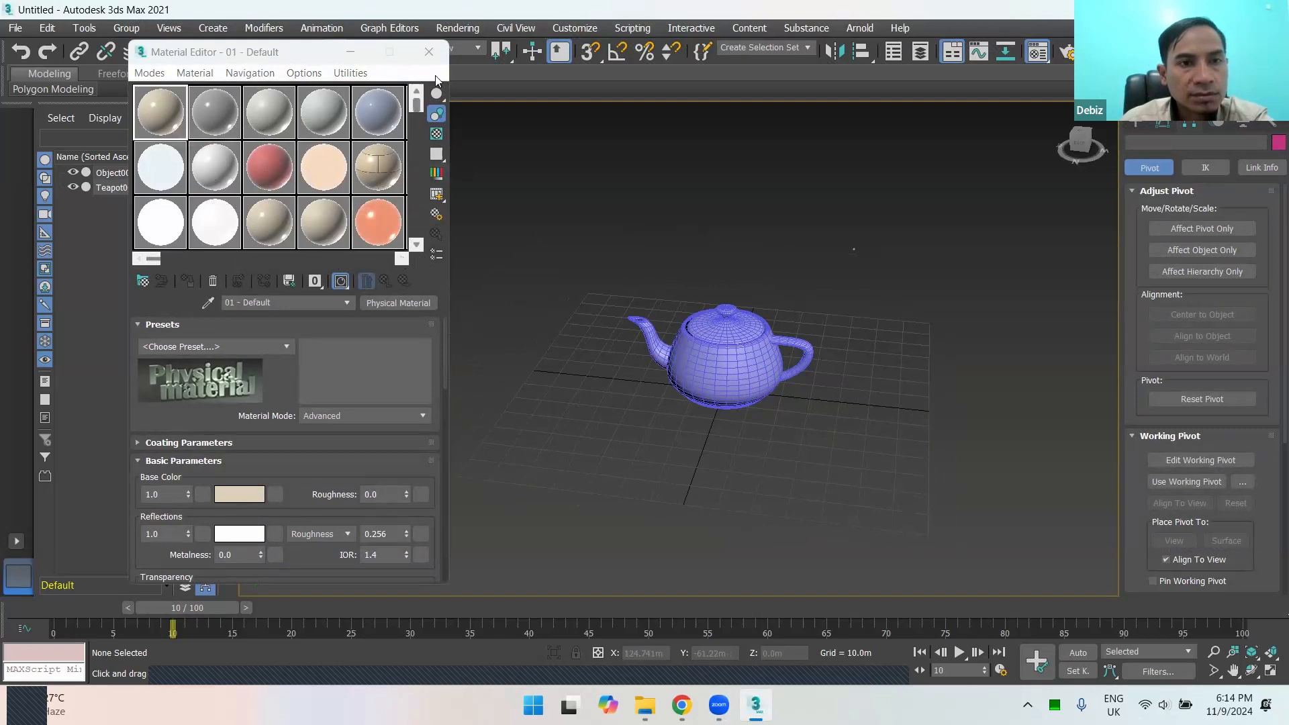
{"action": "left_click", "coordinate": [429, 52]}
Step: Open the recent scene "3d model kayu.max" from D:\ITTS\PERTEMUAN 4
{"action": "left_click", "coordinate": [15, 27]}
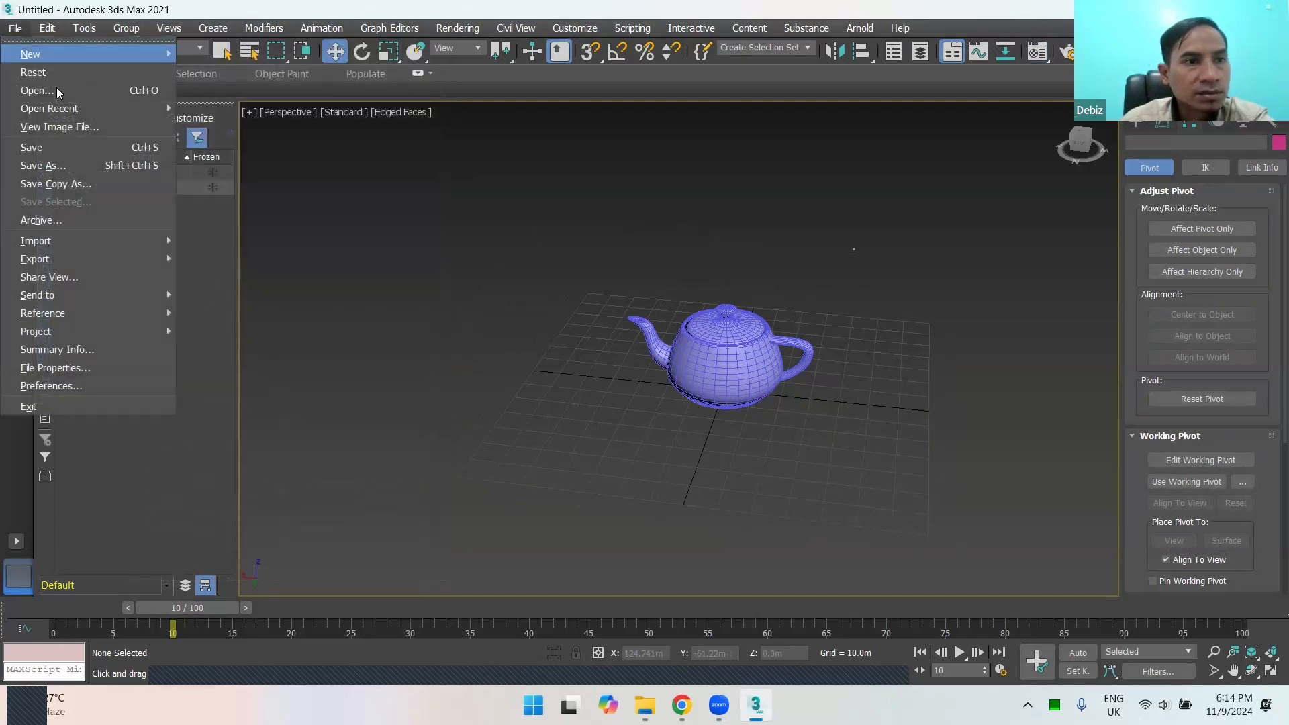
{"action": "mouse_move", "coordinate": [88, 109]}
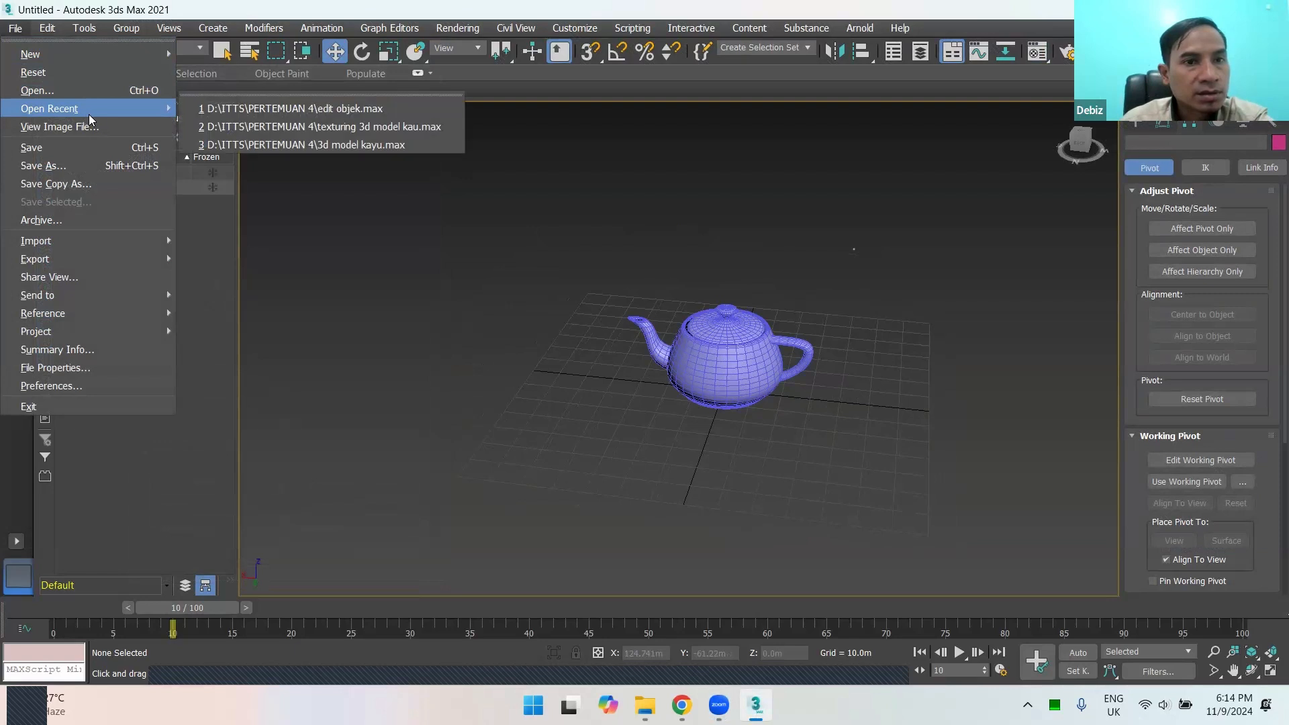
{"action": "left_click", "coordinate": [306, 145]}
{"action": "left_click", "coordinate": [663, 384]}
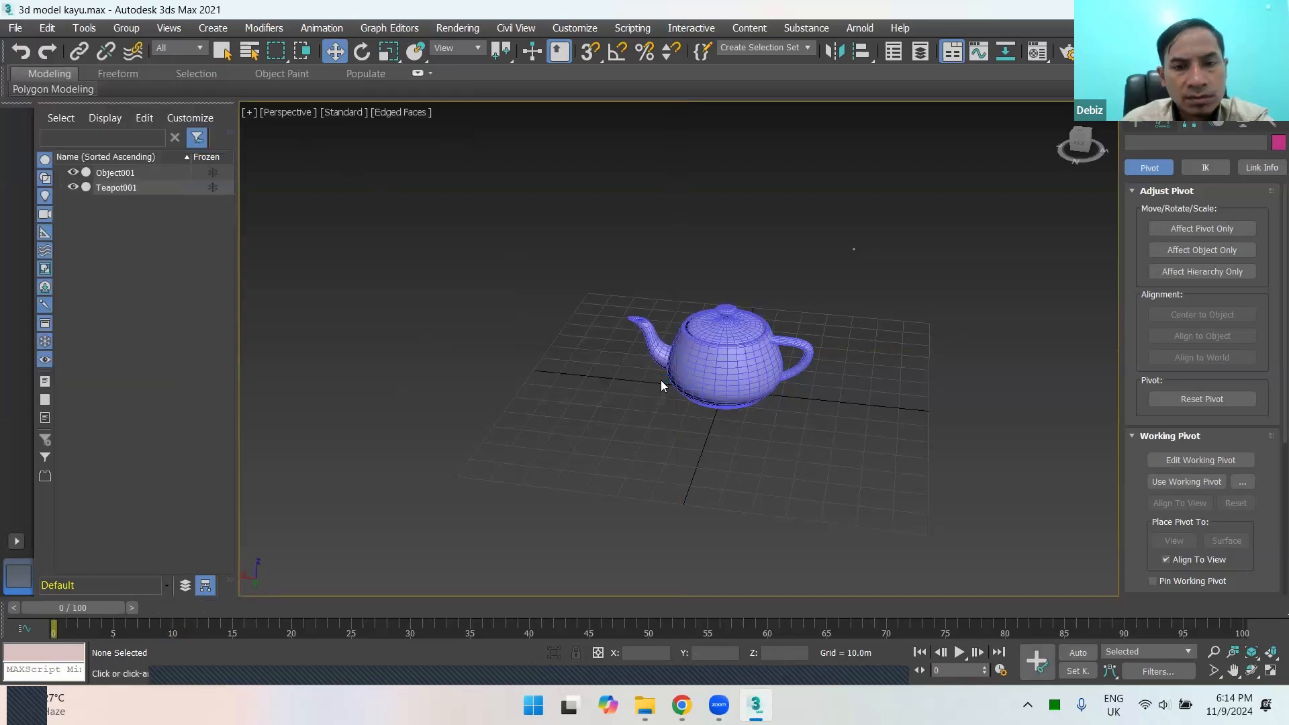
{"action": "scroll", "coordinate": [716, 394], "scroll_direction": "down", "scroll_amount": 4}
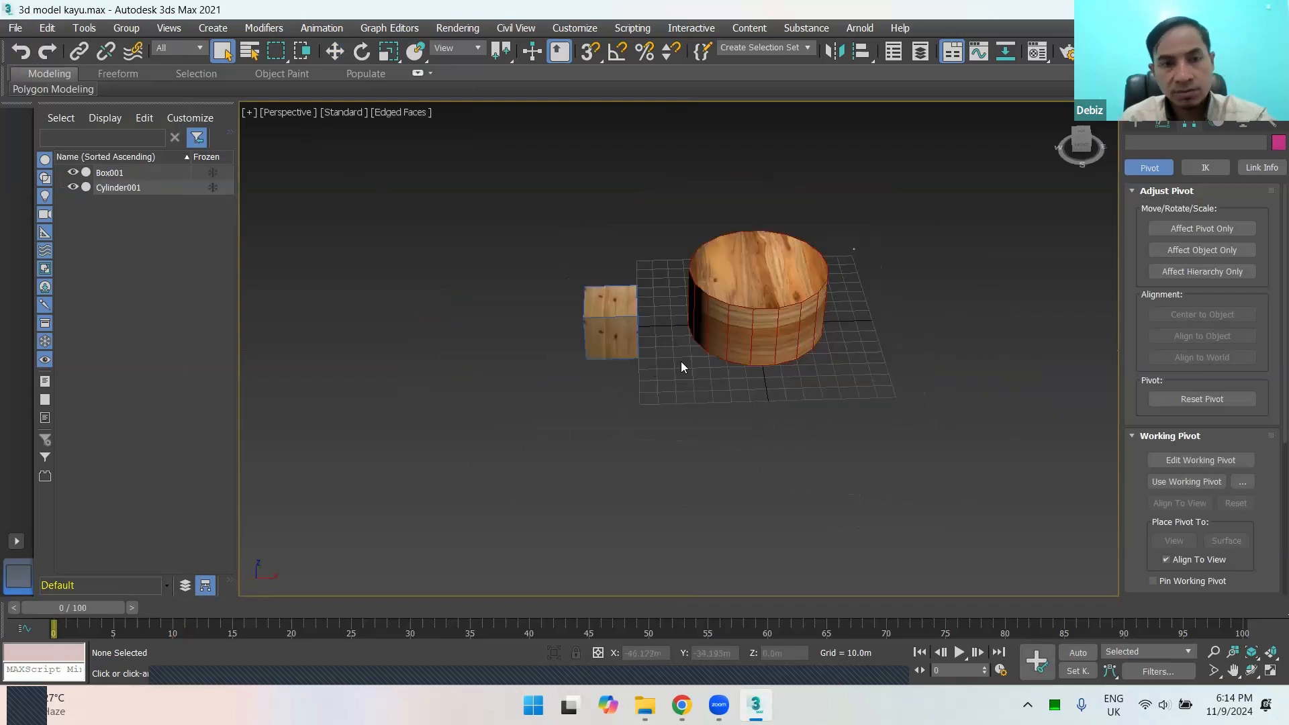
Step: Open the Material Editor, select the wooden cylinder in the scene and clear the selection
{"action": "key", "text": "m"}
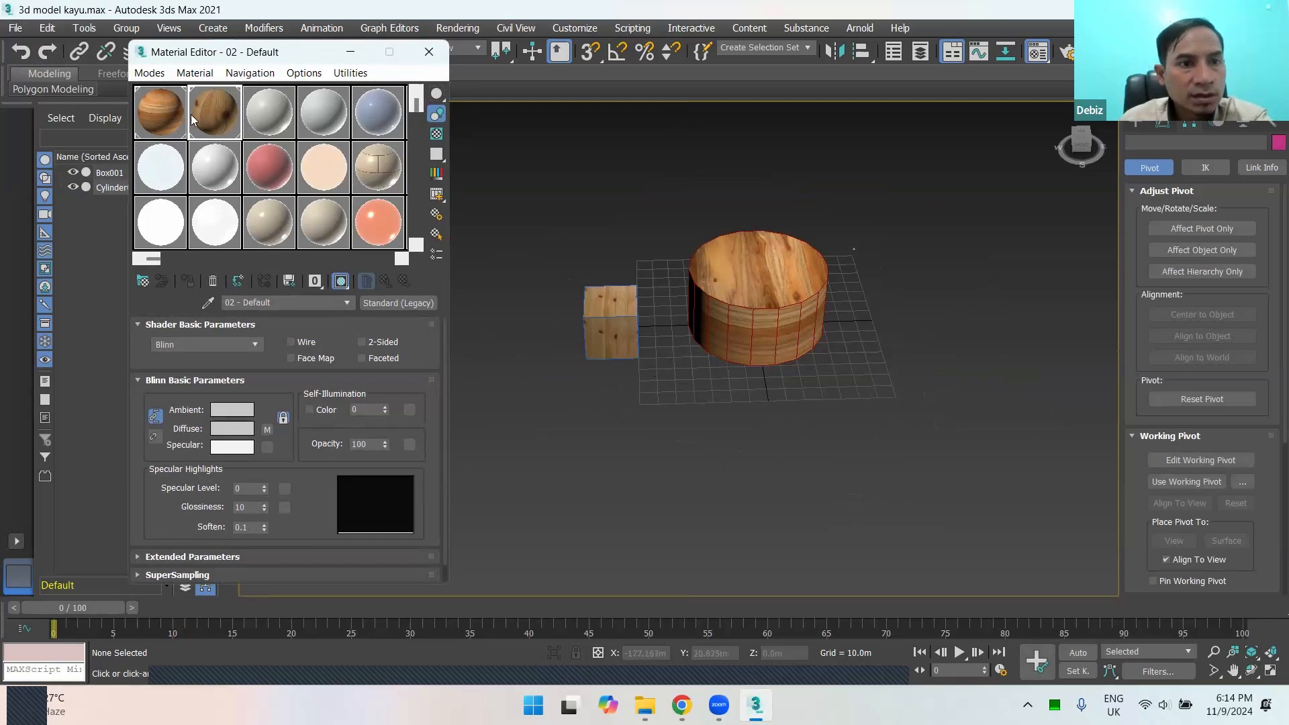
{"action": "left_click_drag", "start_coordinate": [218, 110], "coordinate": [806, 312]}
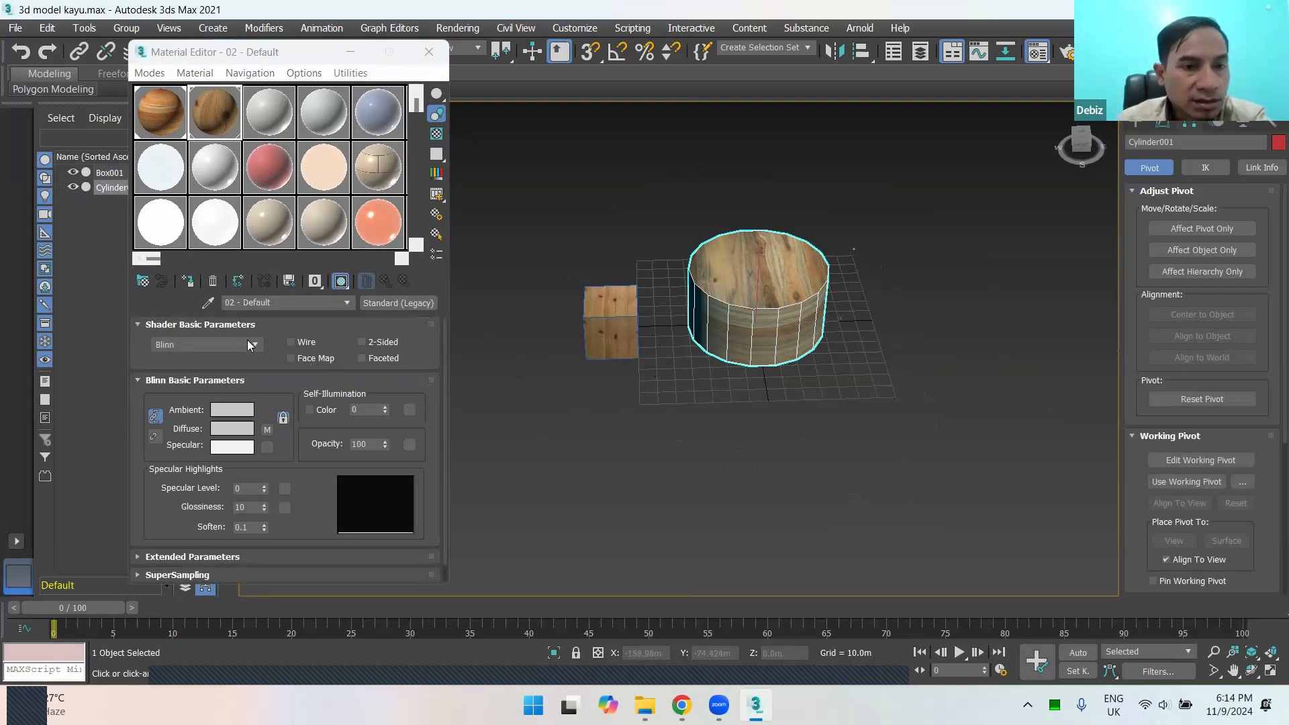
{"action": "left_click", "coordinate": [758, 390]}
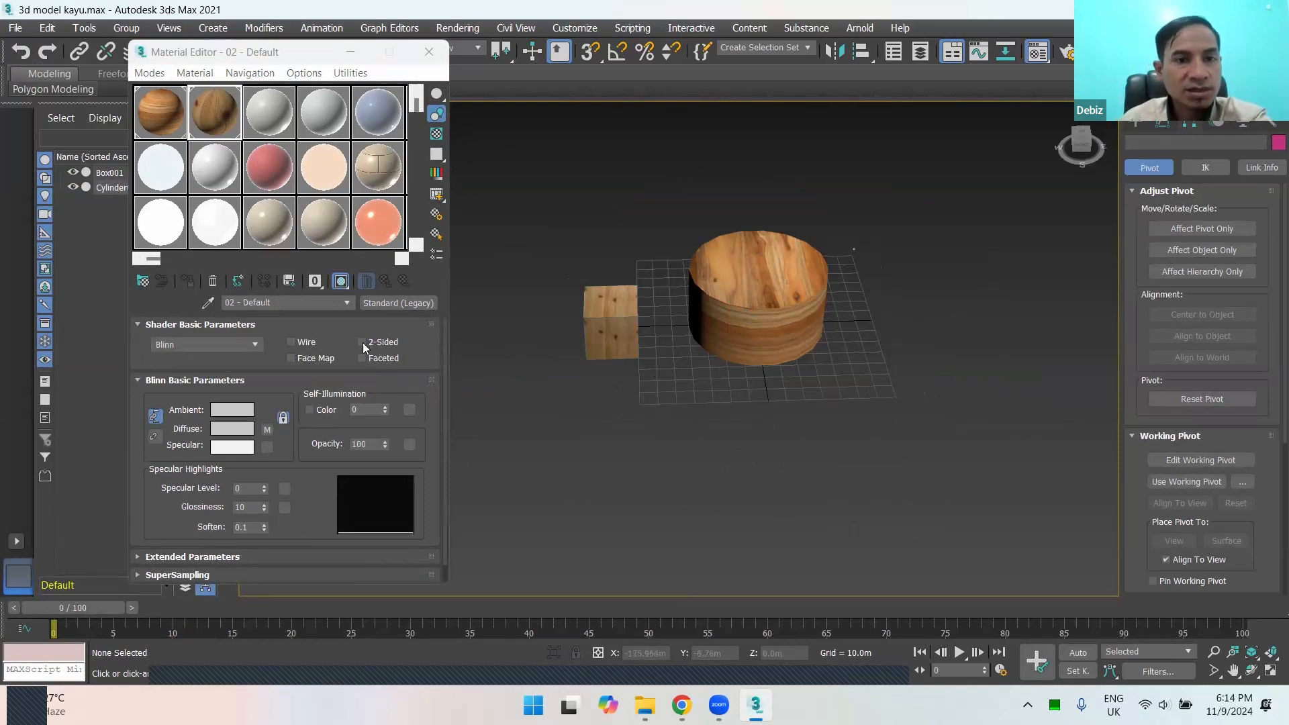
Step: Toggle the shaded viewport display of material 02 - Default several times, leaving it off with the cylinder selected, and activate material 01 - Default
{"action": "left_click", "coordinate": [341, 283]}
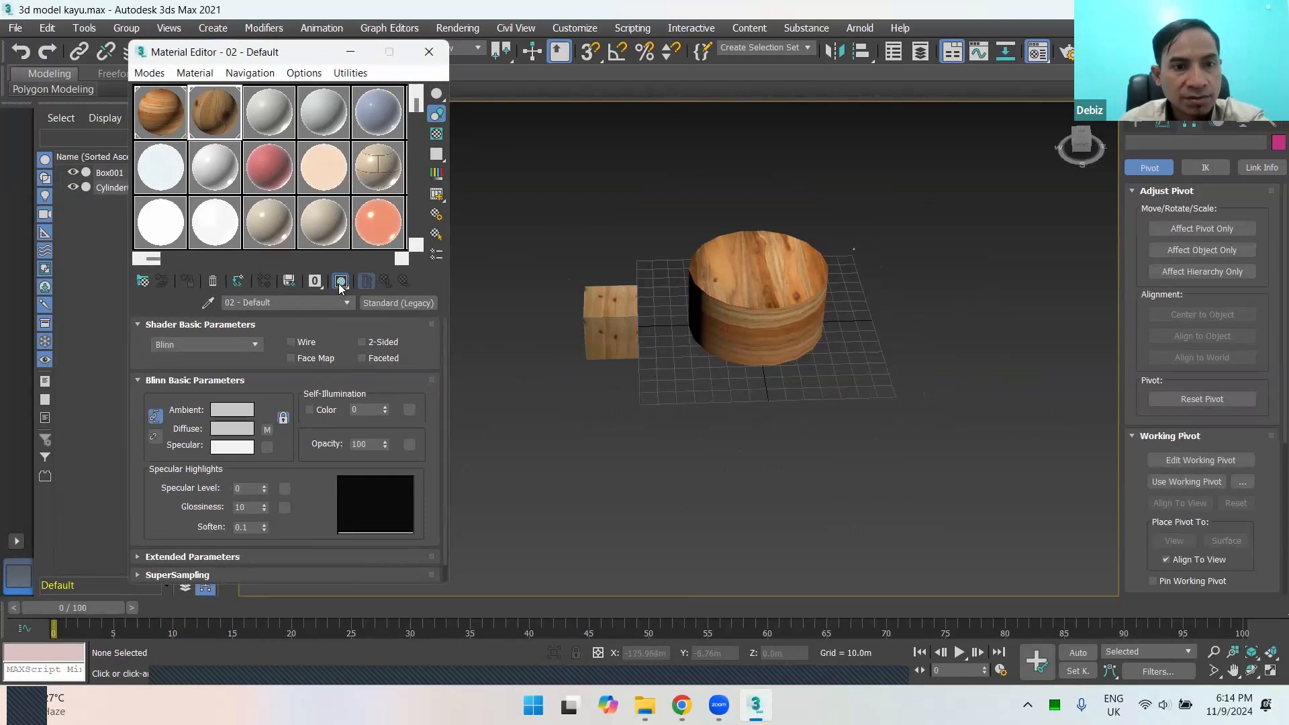
{"action": "left_click", "coordinate": [720, 320]}
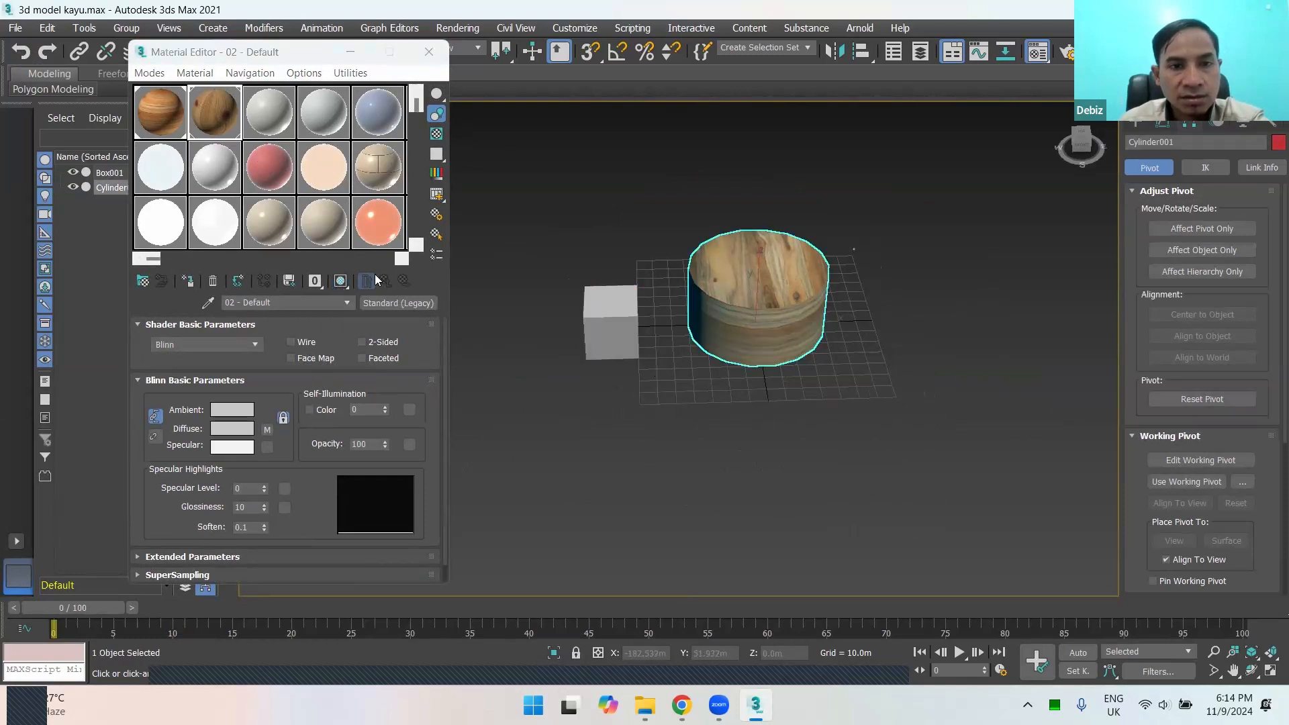
{"action": "left_click", "coordinate": [342, 281]}
{"action": "left_click", "coordinate": [342, 281]}
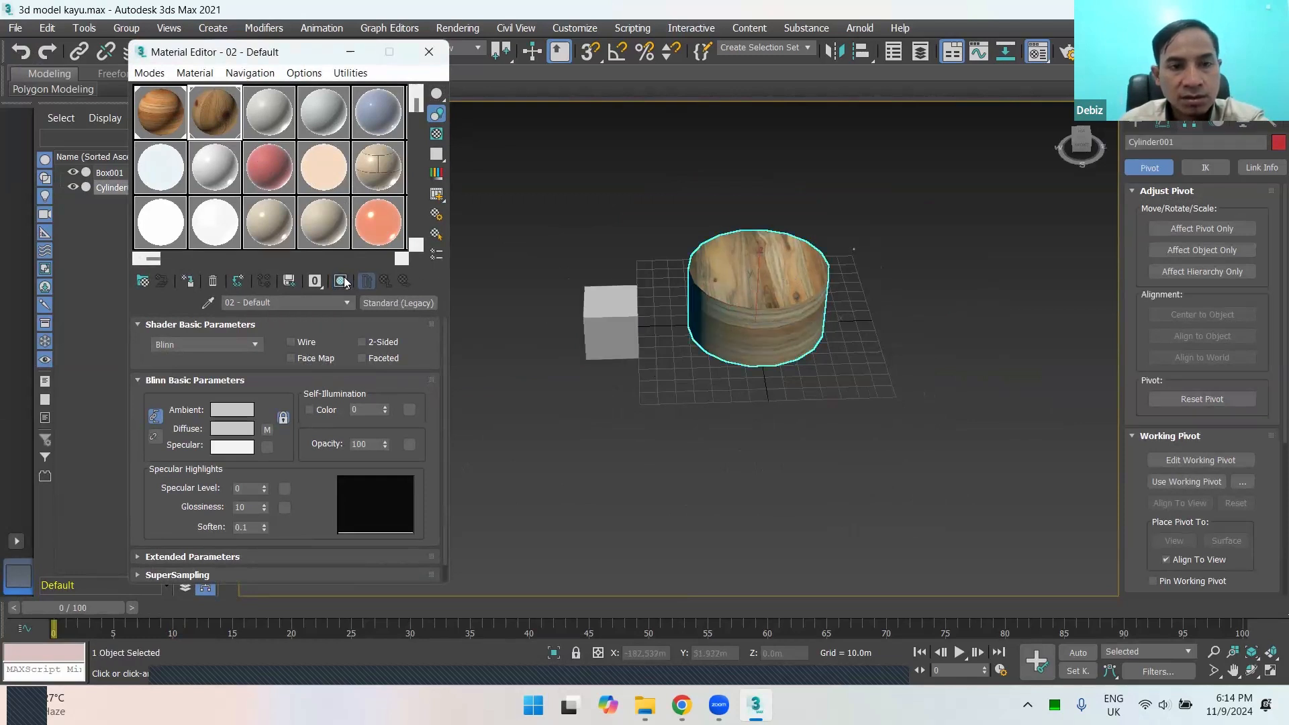
{"action": "left_click", "coordinate": [342, 281]}
{"action": "left_click", "coordinate": [342, 281]}
{"action": "left_click", "coordinate": [343, 282]}
{"action": "left_click", "coordinate": [342, 281]}
{"action": "left_click", "coordinate": [157, 123]}
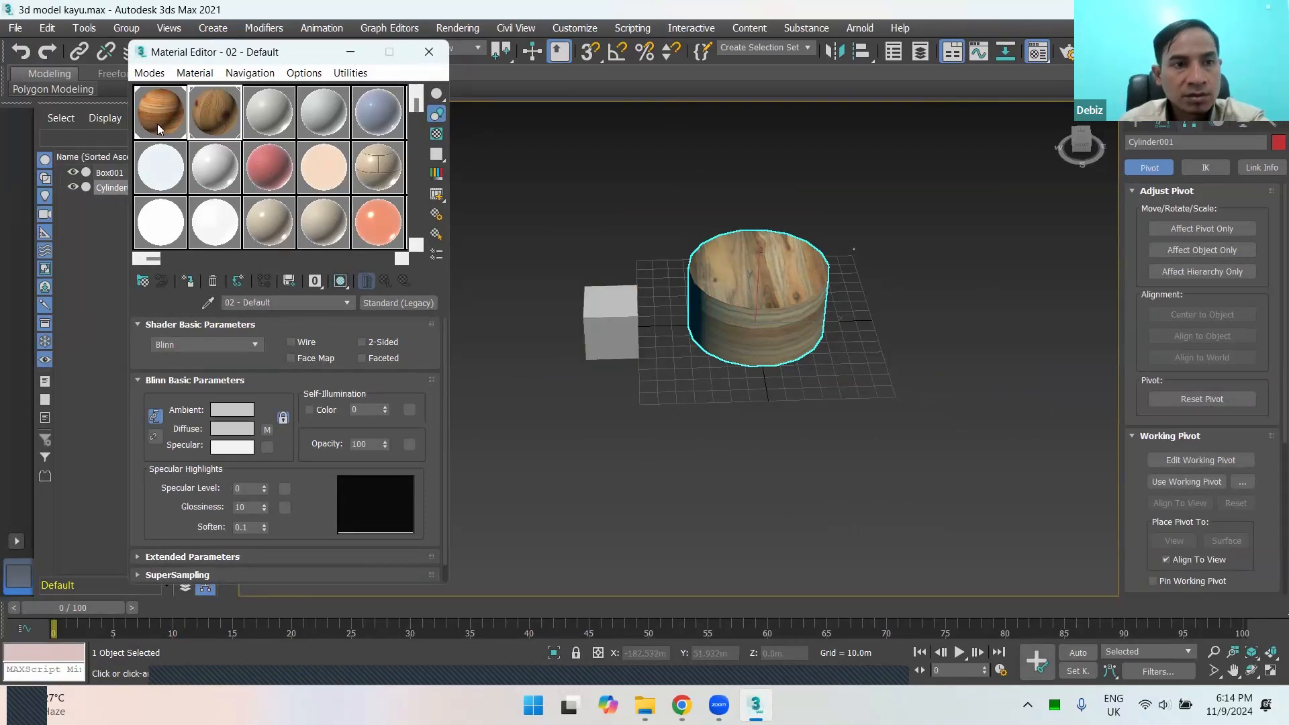
Step: Assign material 01 - Default to the cylinder with the selection cleared, and show its wood texture shaded in the viewport
{"action": "left_click", "coordinate": [341, 282]}
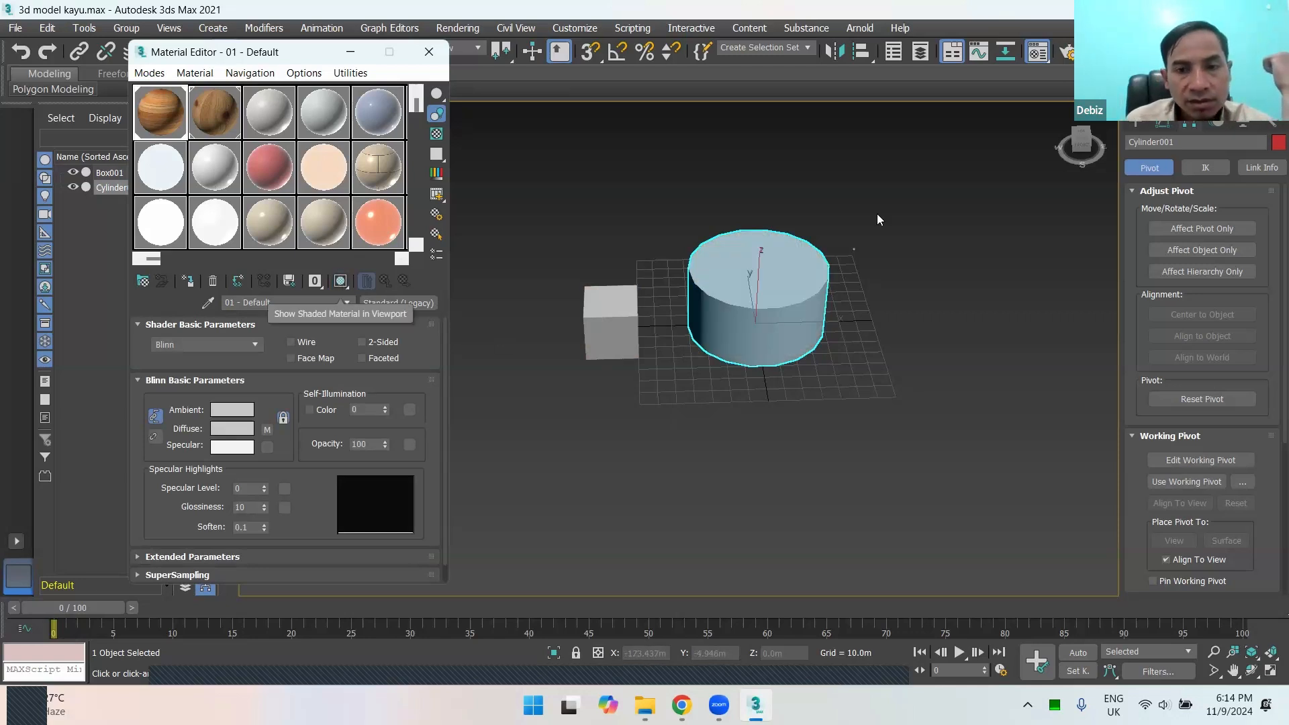
{"action": "left_click", "coordinate": [873, 329]}
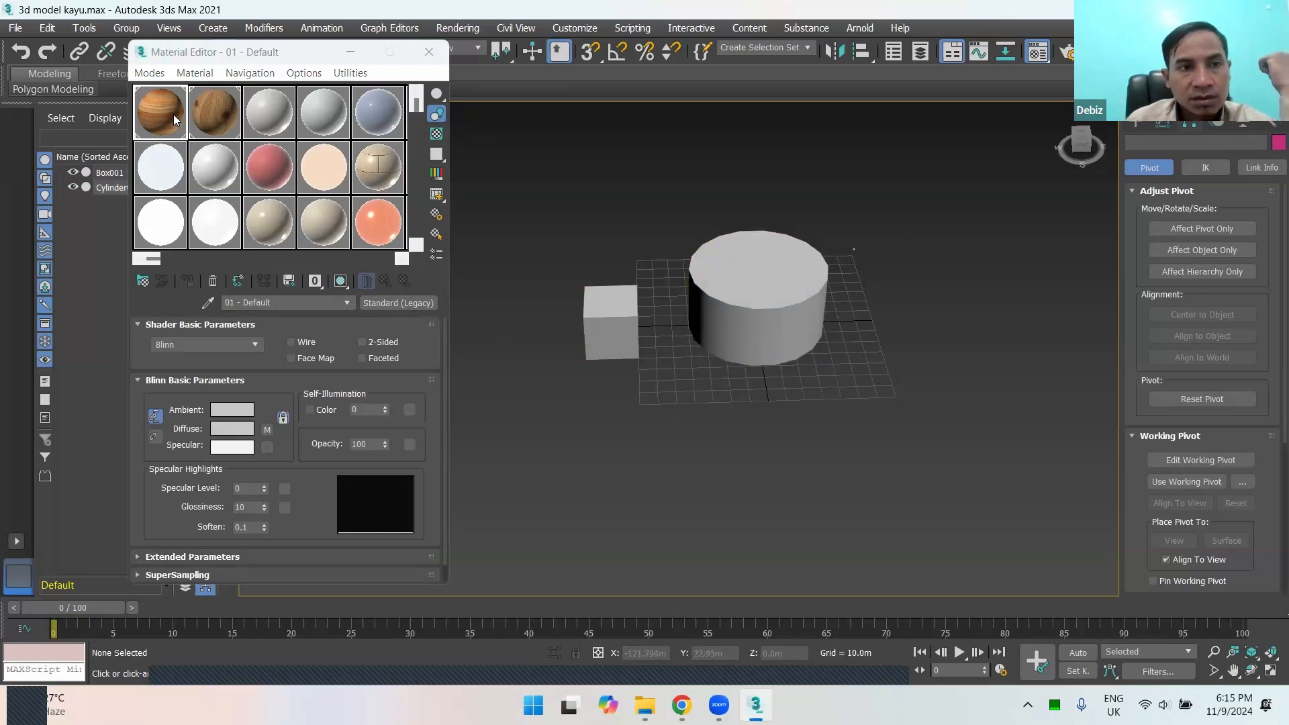
{"action": "left_click_drag", "start_coordinate": [173, 114], "coordinate": [748, 354]}
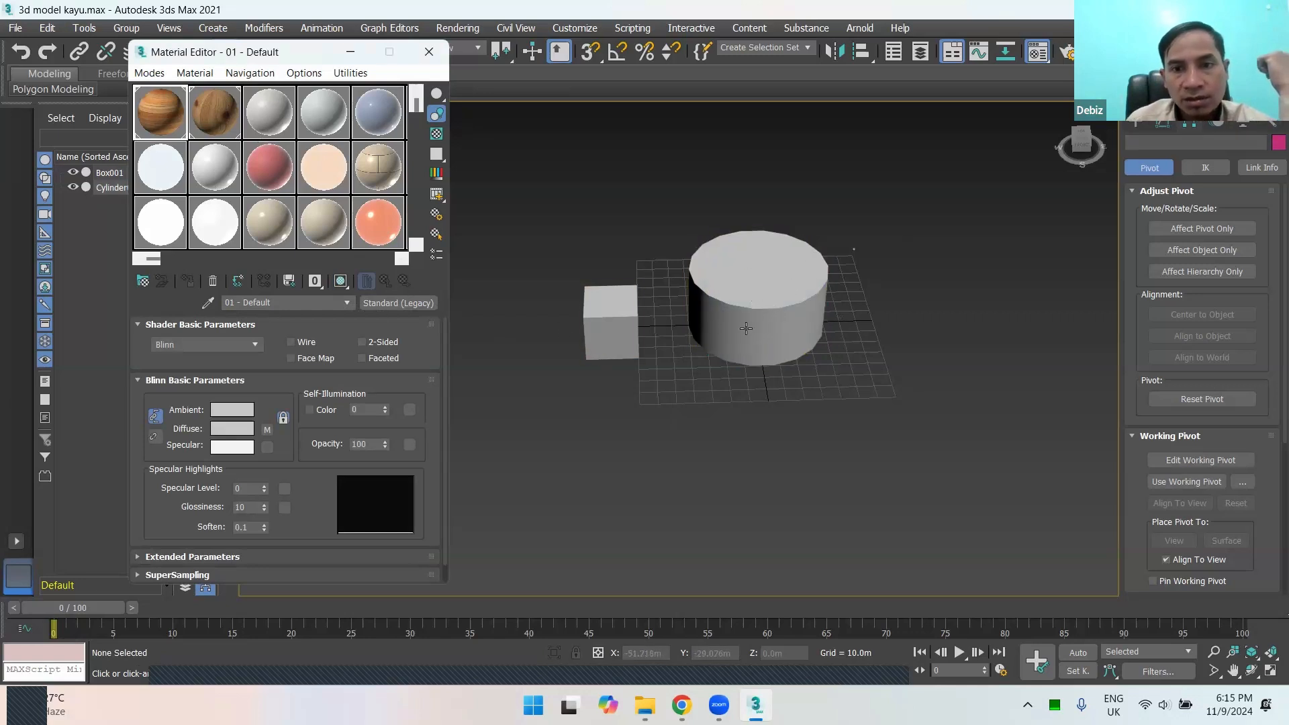
{"action": "scroll", "coordinate": [761, 306], "scroll_direction": "up", "scroll_amount": 5}
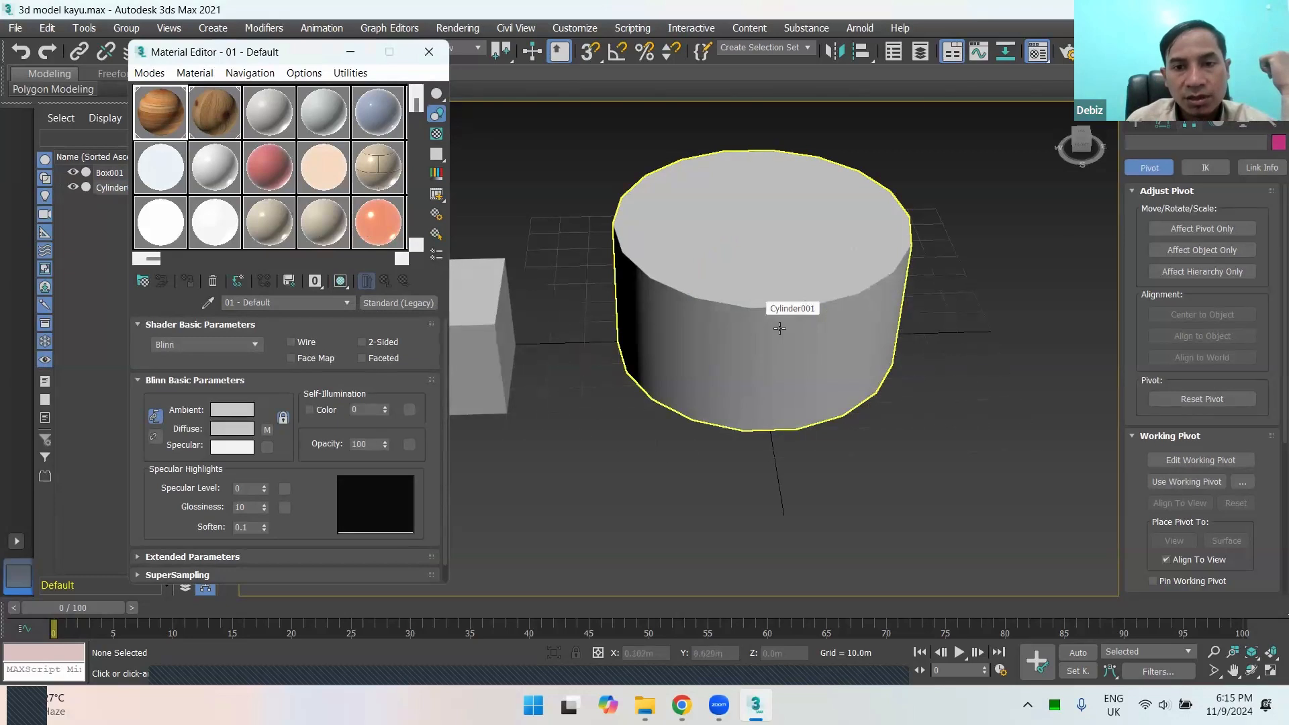
{"action": "middle_click_drag", "start_coordinate": [861, 329], "coordinate": [846, 324]}
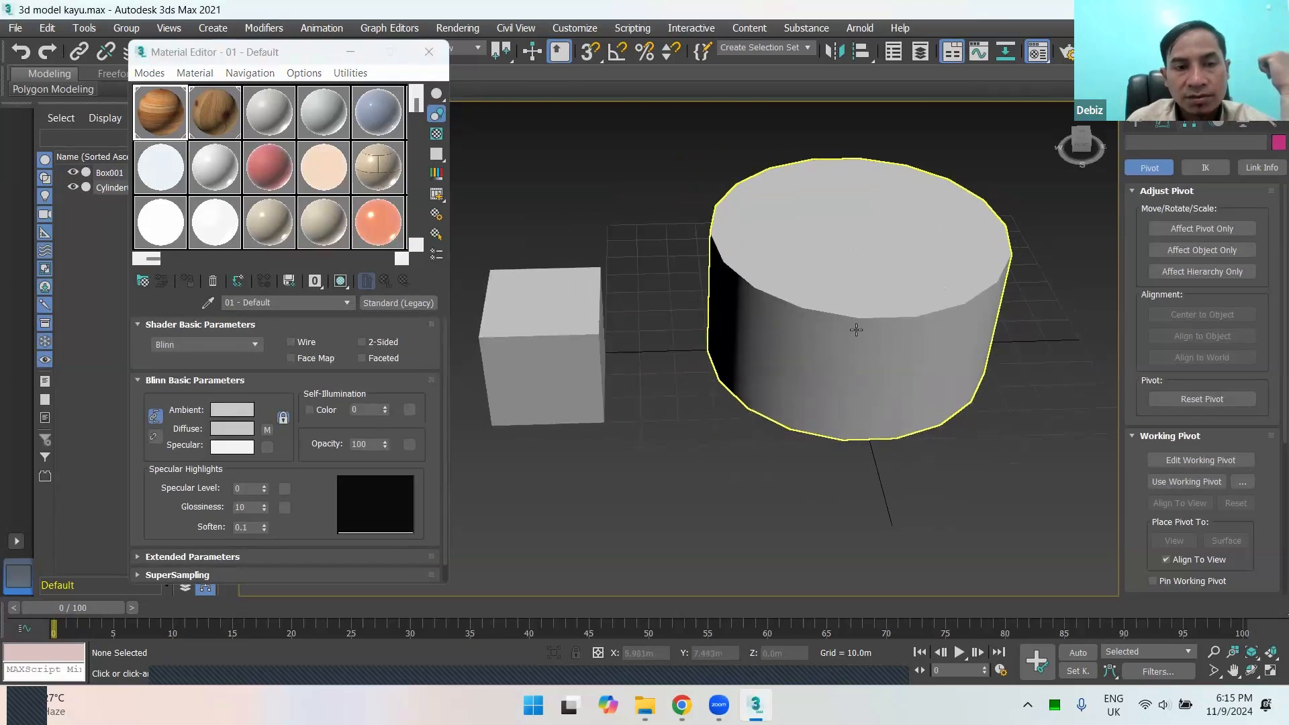
{"action": "left_click", "coordinate": [340, 281]}
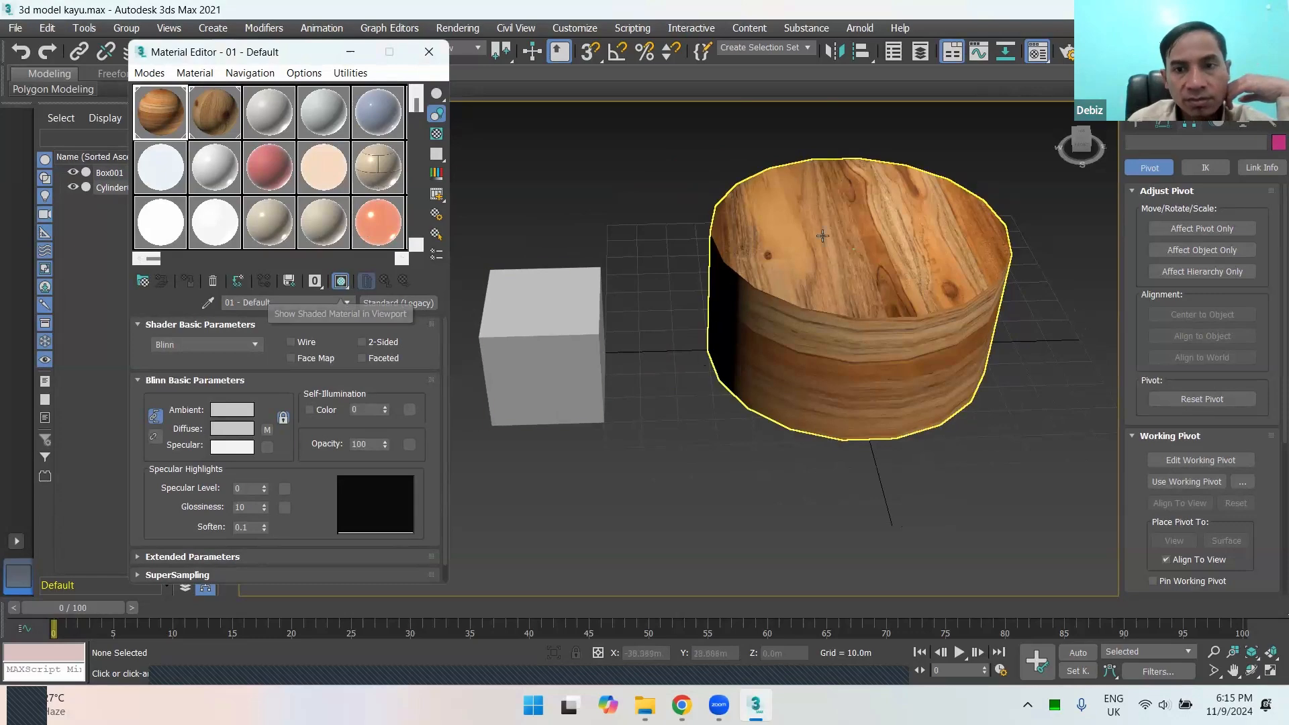
Step: Show material 02 - Default shaded in the viewport so the box displays its wood texture, and clear the selection
{"action": "left_click", "coordinate": [588, 310]}
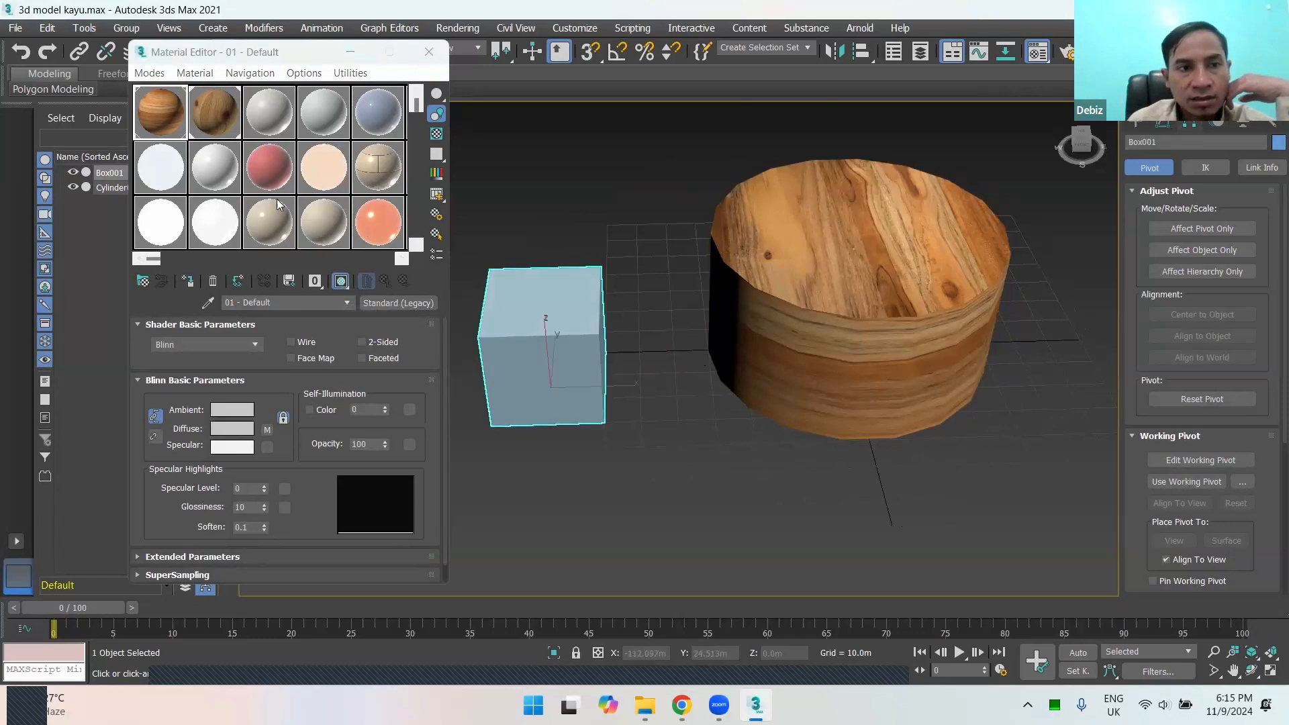
{"action": "left_click", "coordinate": [222, 118]}
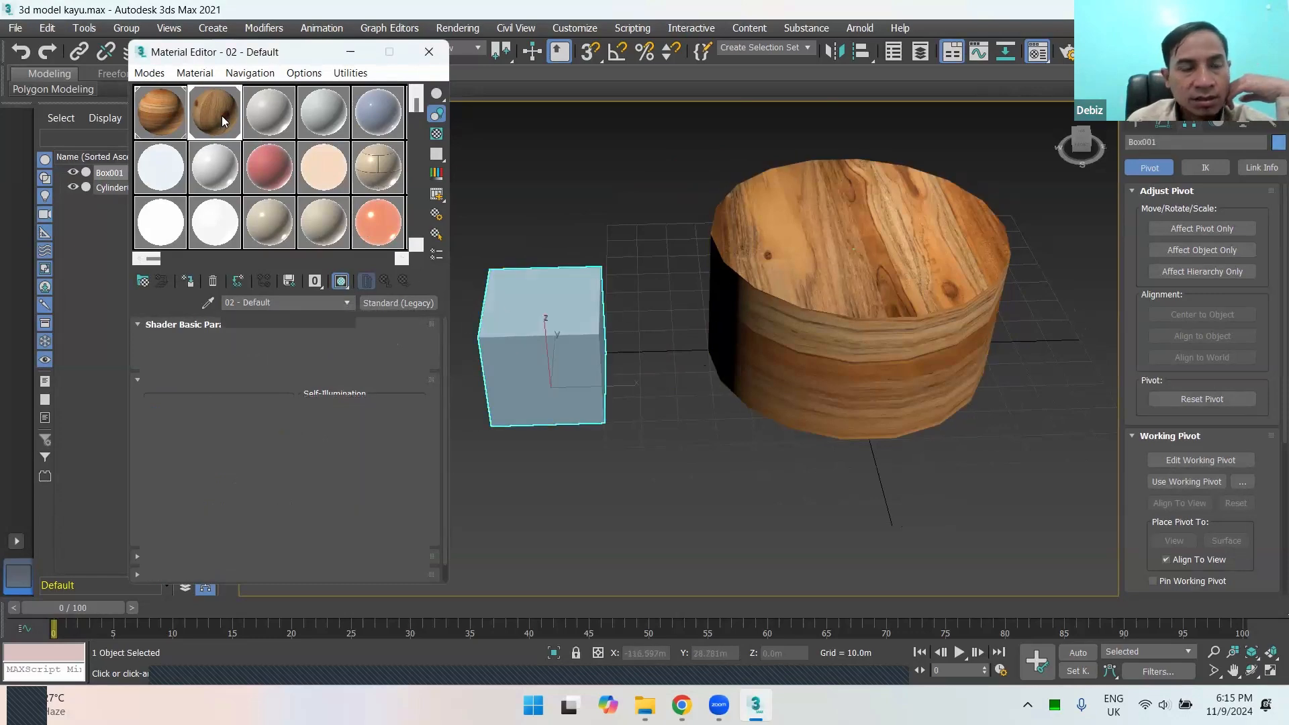
{"action": "left_click", "coordinate": [154, 111]}
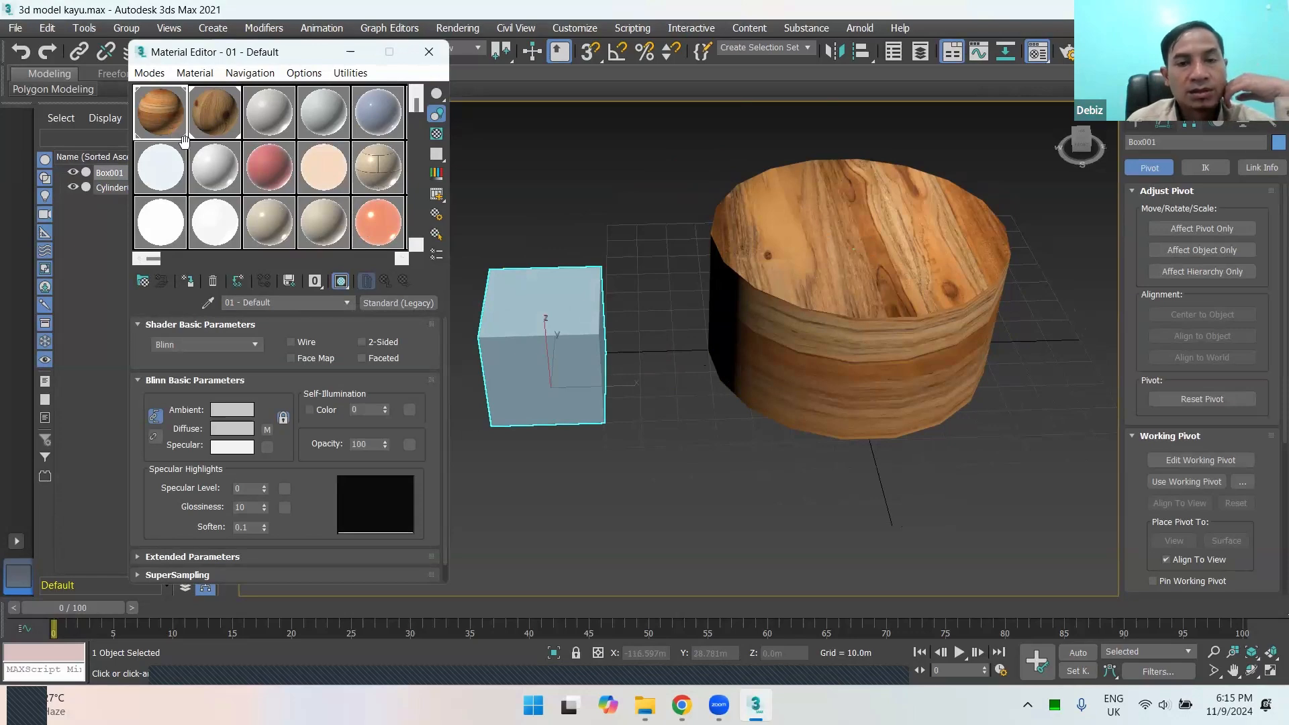
{"action": "left_click", "coordinate": [343, 284]}
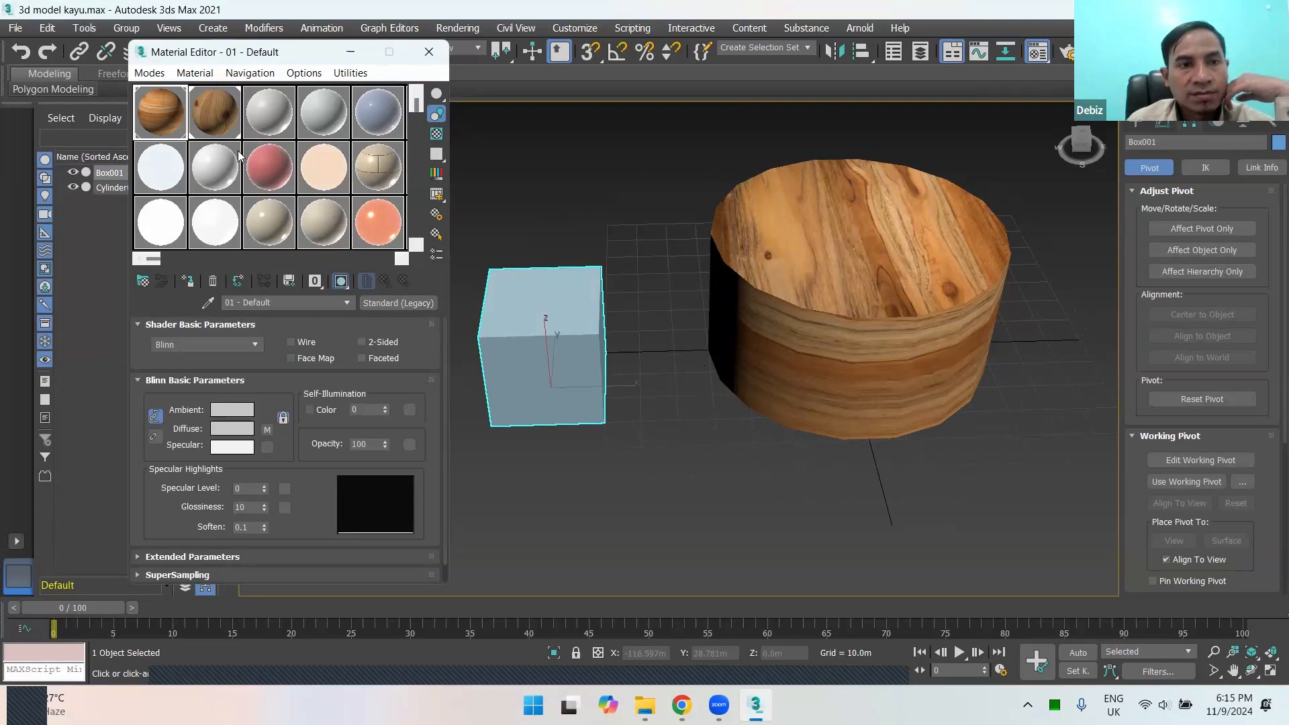
{"action": "left_click", "coordinate": [215, 112]}
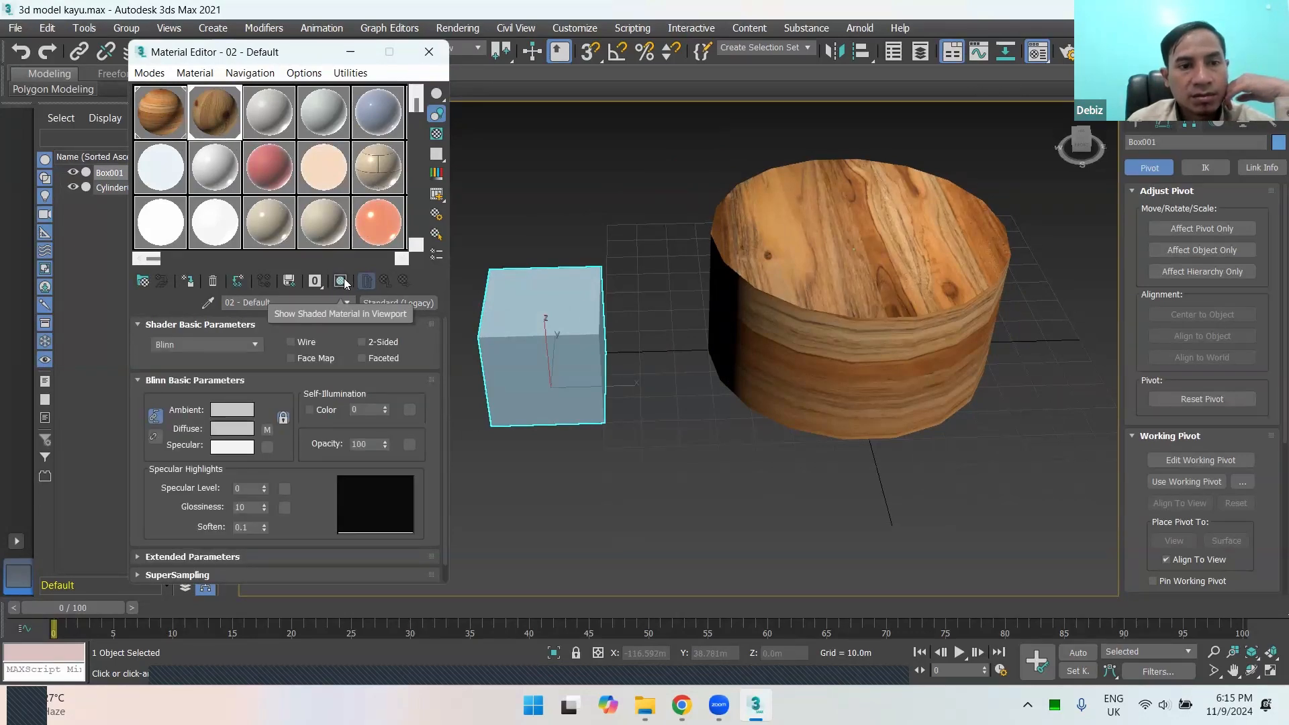
{"action": "left_click", "coordinate": [343, 282]}
{"action": "left_click", "coordinate": [659, 414]}
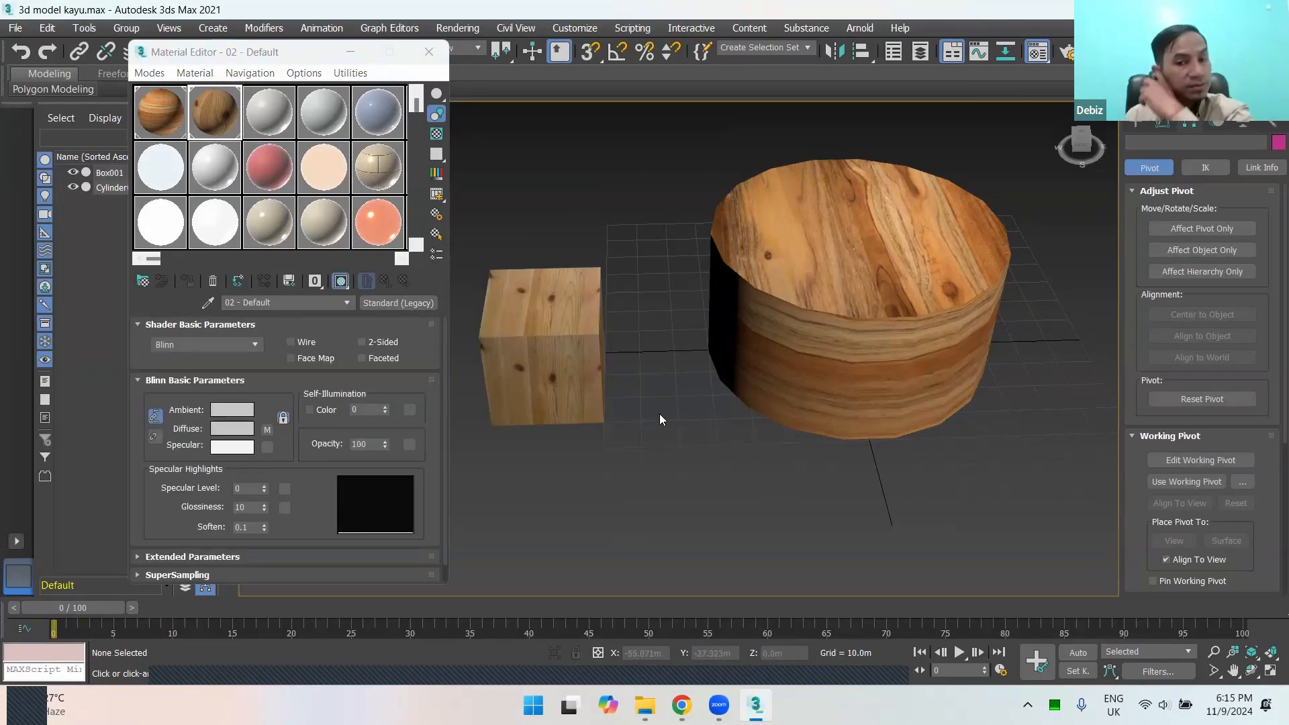
Step: Select the box and cylinder together and move them away from the centre of the grid
{"action": "scroll", "coordinate": [679, 431], "scroll_direction": "down", "scroll_amount": 2}
{"action": "scroll", "coordinate": [700, 416], "scroll_direction": "up", "scroll_amount": 2}
{"action": "scroll", "coordinate": [701, 410], "scroll_direction": "down", "scroll_amount": 2}
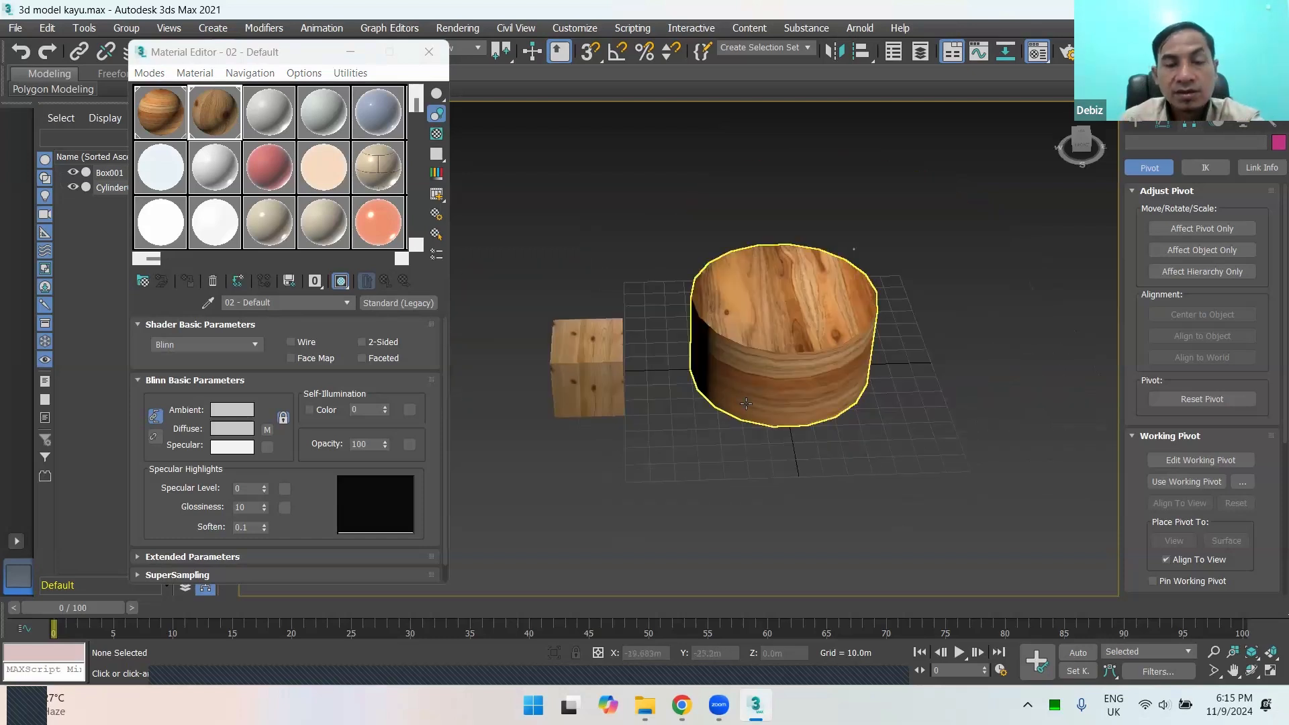
{"action": "middle_click_drag", "start_coordinate": [863, 433], "coordinate": [746, 368], "text": "alt"}
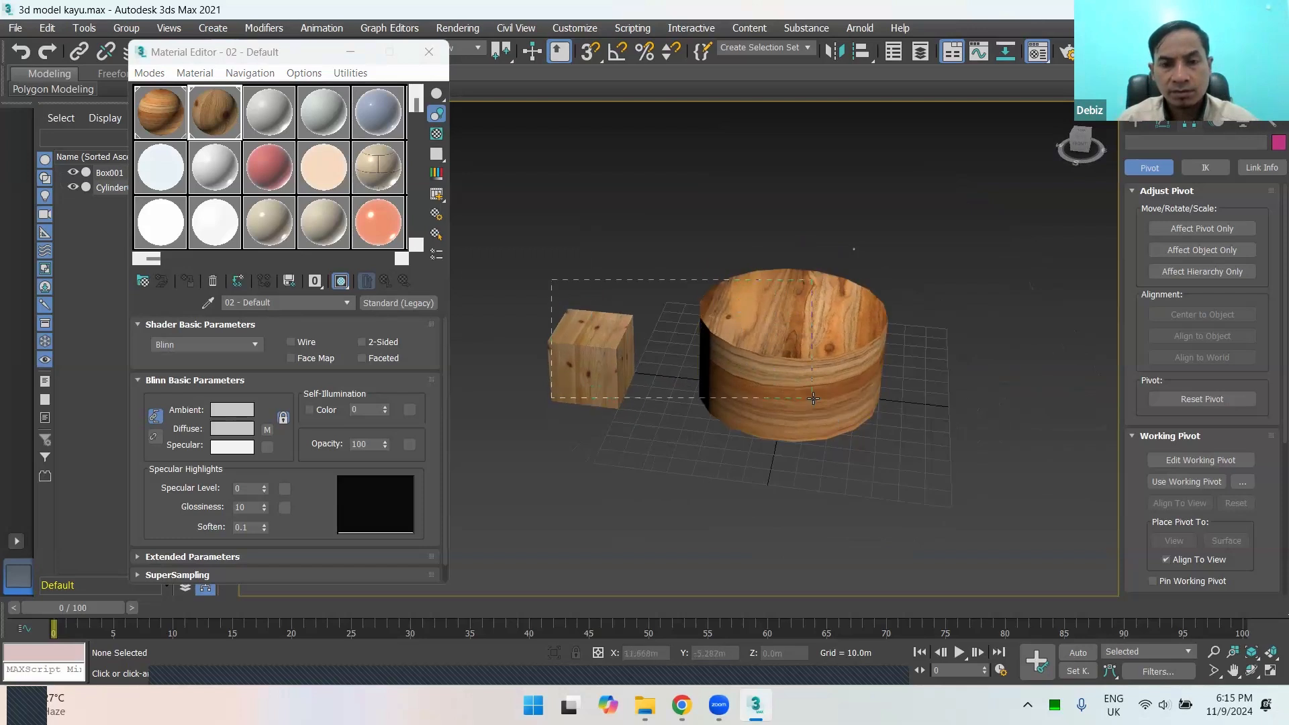
{"action": "left_click_drag", "start_coordinate": [814, 399], "coordinate": [790, 403]}
{"action": "scroll", "coordinate": [710, 405], "scroll_direction": "down", "scroll_amount": 3}
{"action": "middle_click_drag", "start_coordinate": [805, 364], "coordinate": [880, 317]}
{"action": "middle_click_drag", "start_coordinate": [855, 391], "coordinate": [804, 397], "text": "alt"}
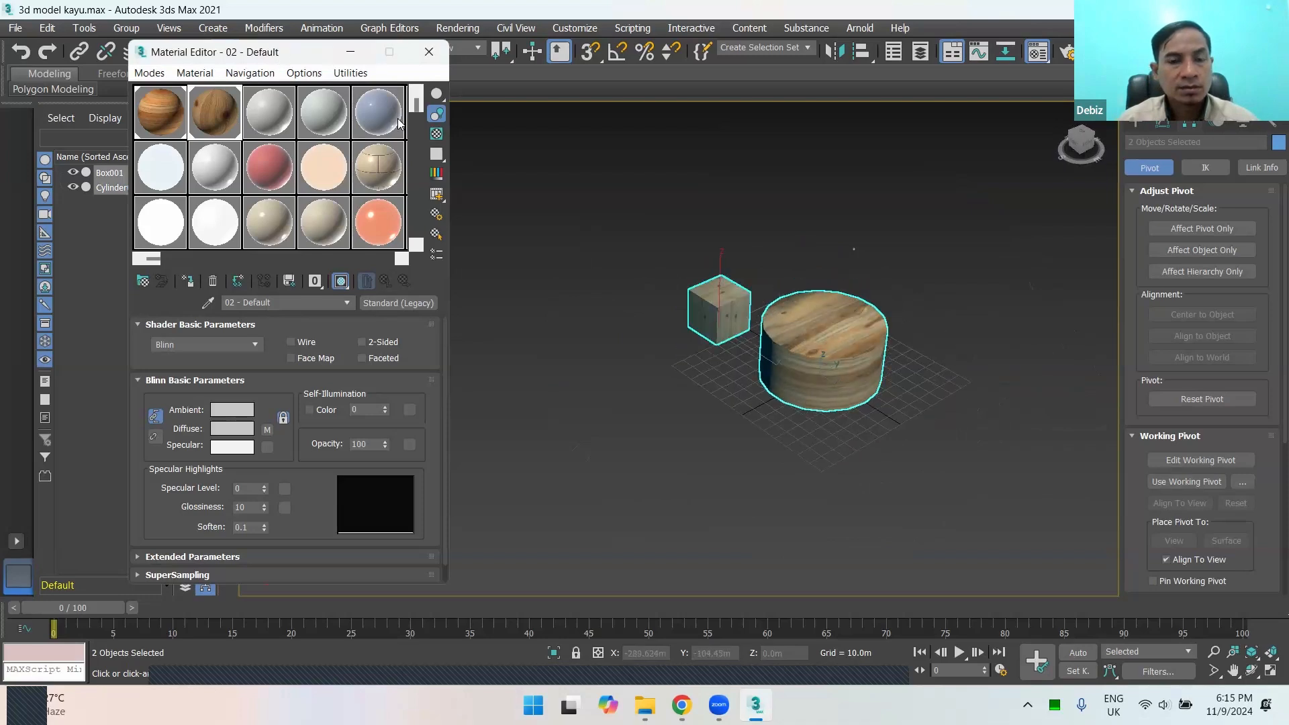
{"action": "left_click_drag", "start_coordinate": [376, 52], "coordinate": [495, 119]}
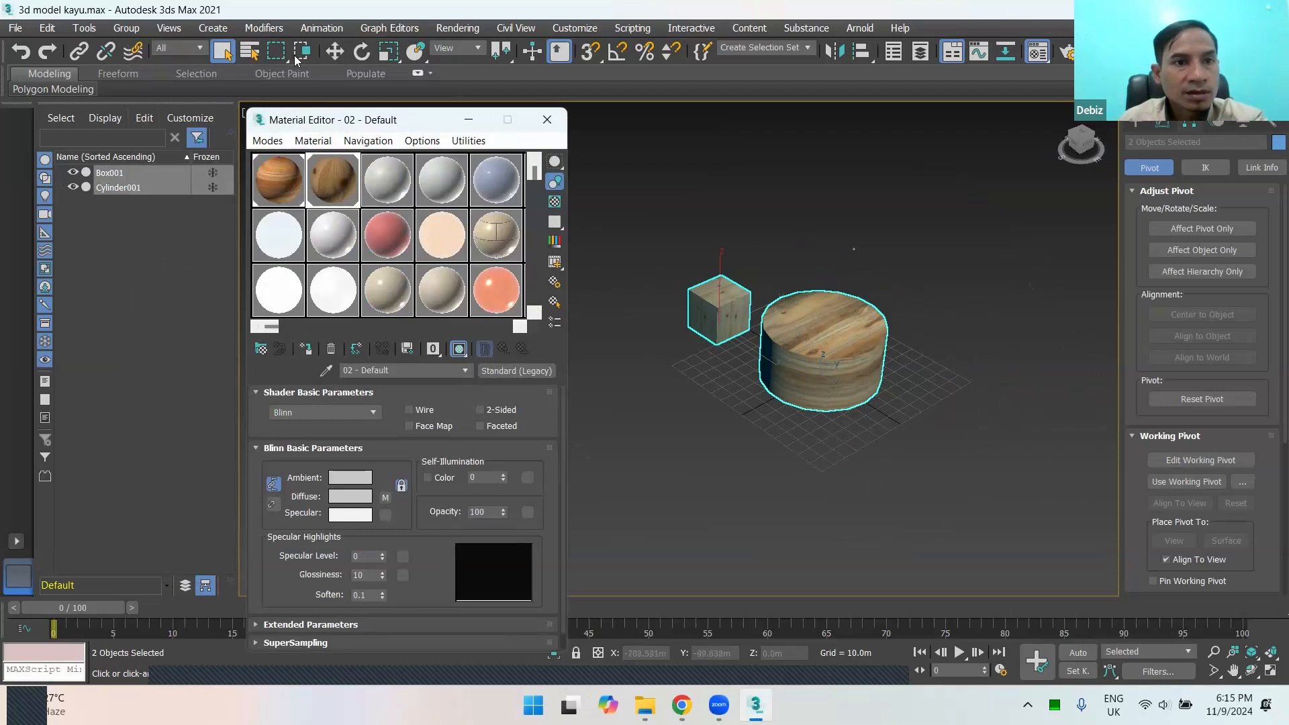
{"action": "left_click", "coordinate": [335, 51]}
{"action": "left_click_drag", "start_coordinate": [779, 329], "coordinate": [659, 258]}
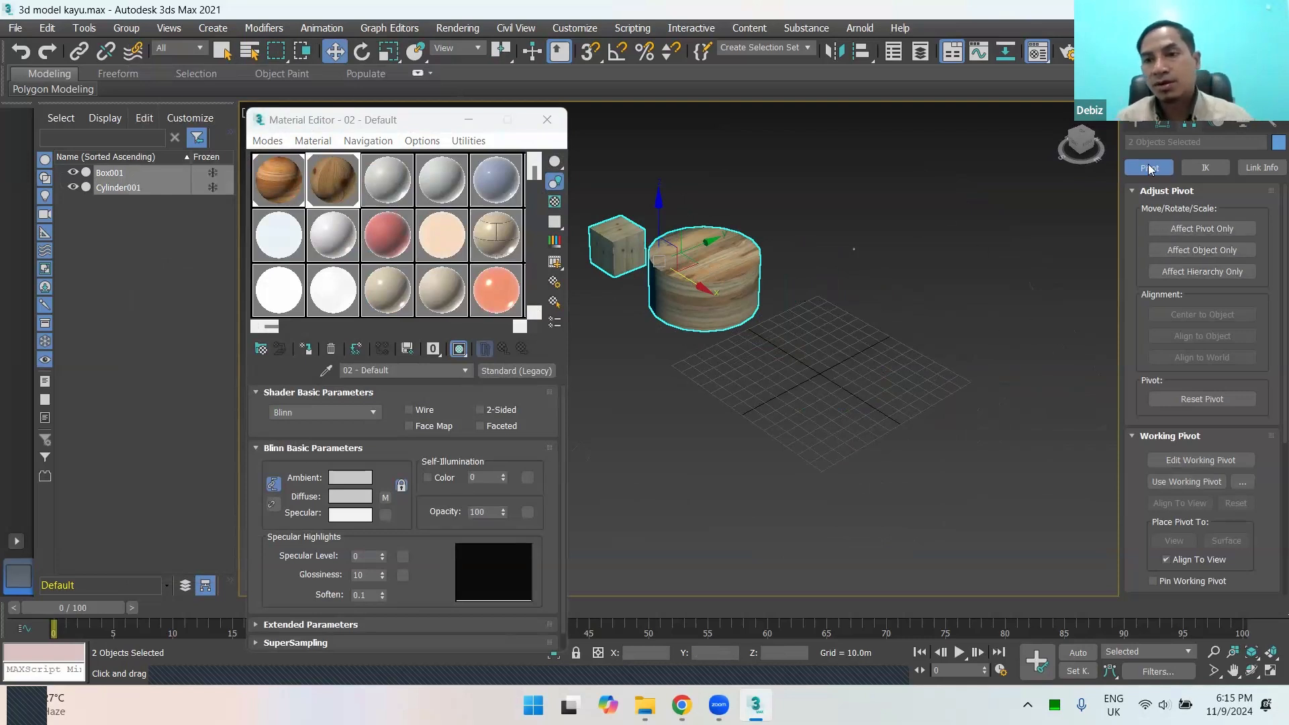
Step: Draw a trial box 10 m by 10 m and 30 m high, snapped to grid points, and delete it
{"action": "left_click", "coordinate": [1133, 124]}
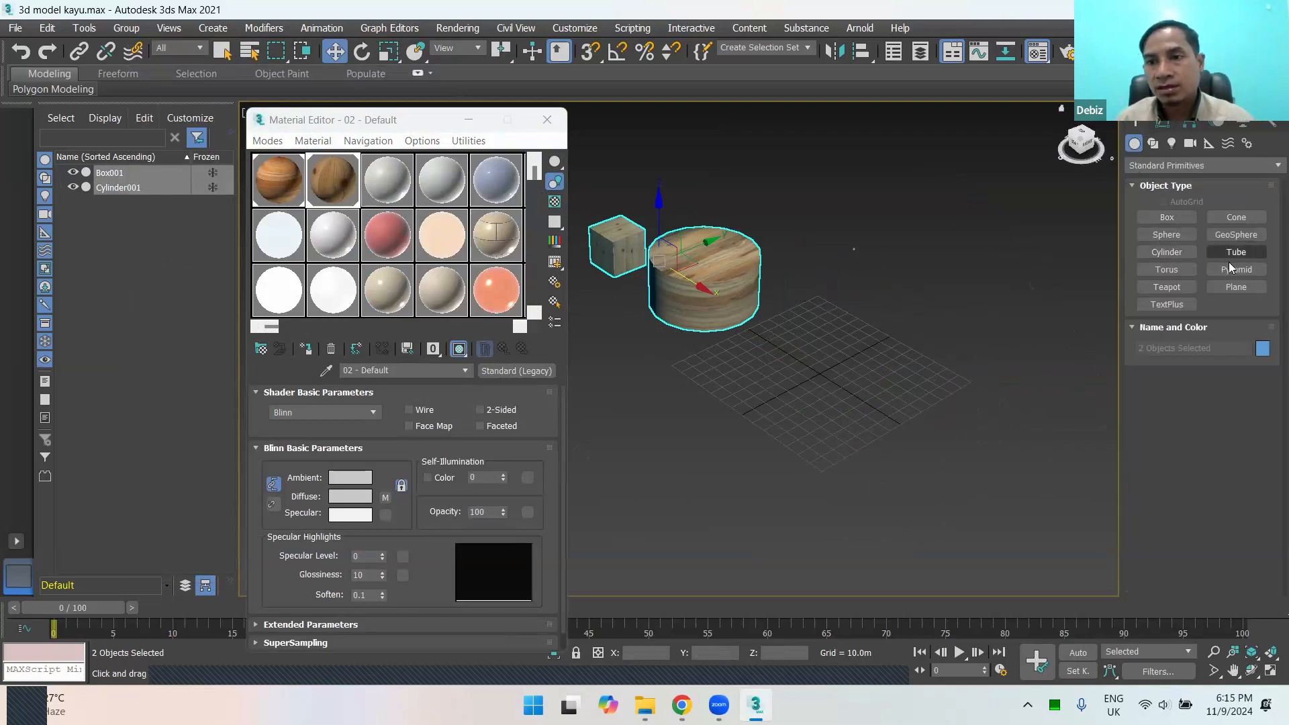
{"action": "left_click", "coordinate": [1171, 214]}
{"action": "scroll", "coordinate": [830, 362], "scroll_direction": "up", "scroll_amount": 2}
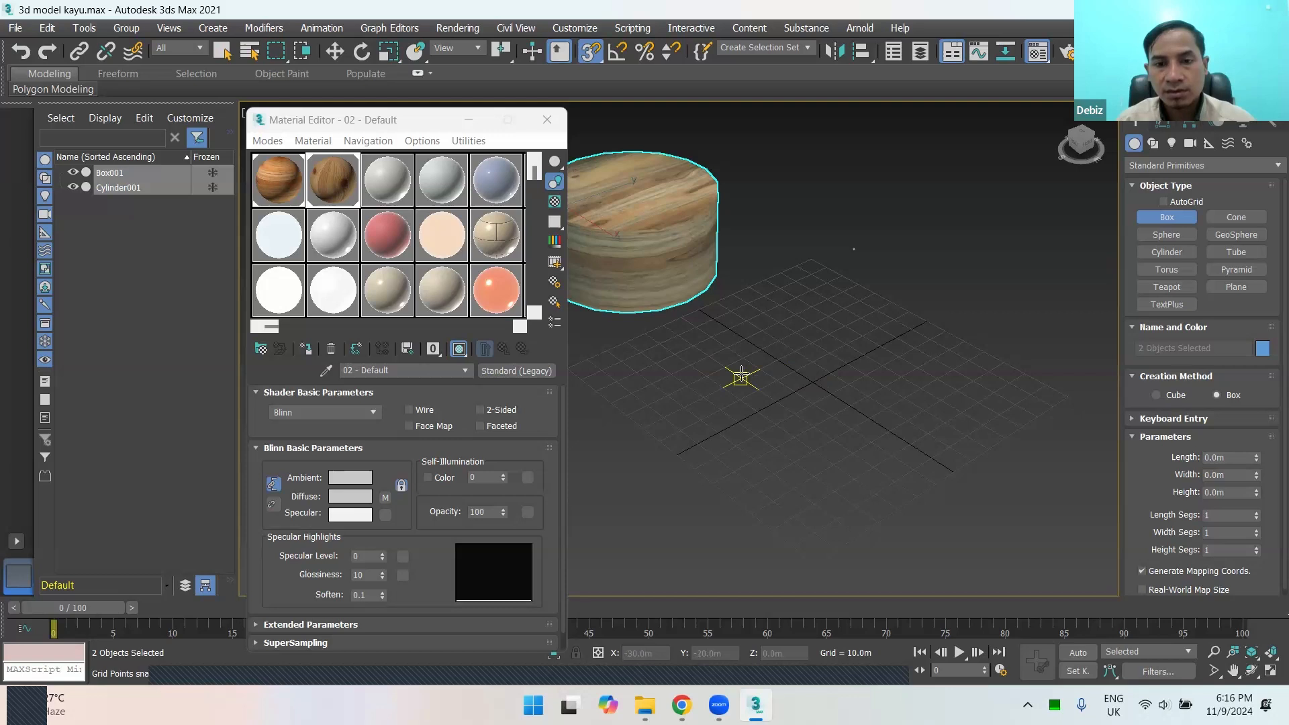
{"action": "left_click_drag", "start_coordinate": [742, 378], "coordinate": [776, 379]}
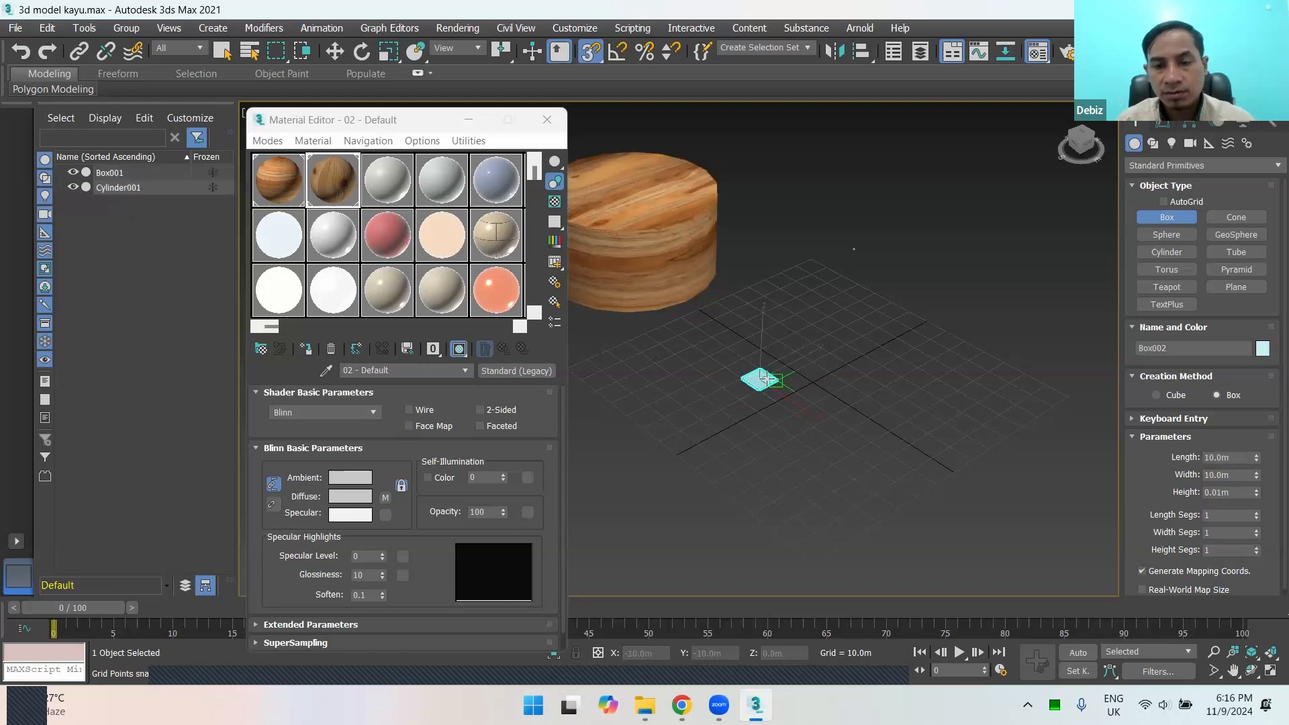
{"action": "right_click", "coordinate": [772, 329]}
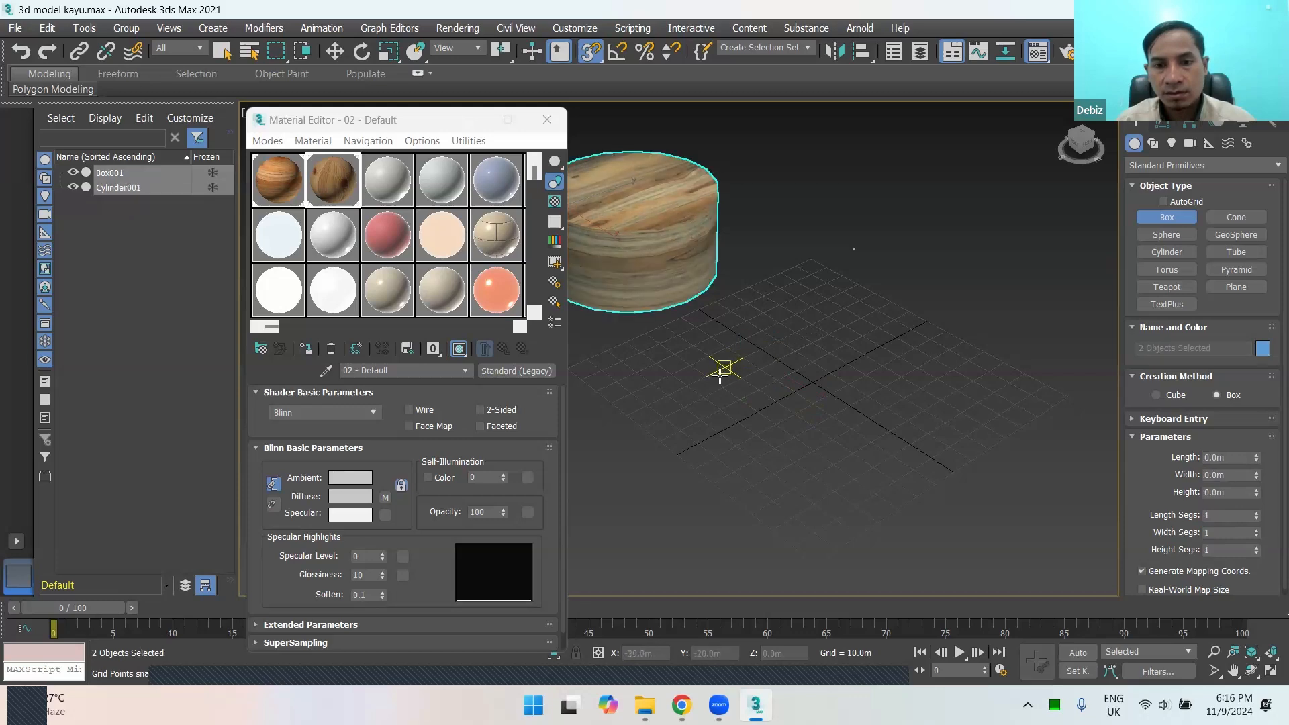
{"action": "left_click_drag", "start_coordinate": [722, 388], "coordinate": [733, 371]}
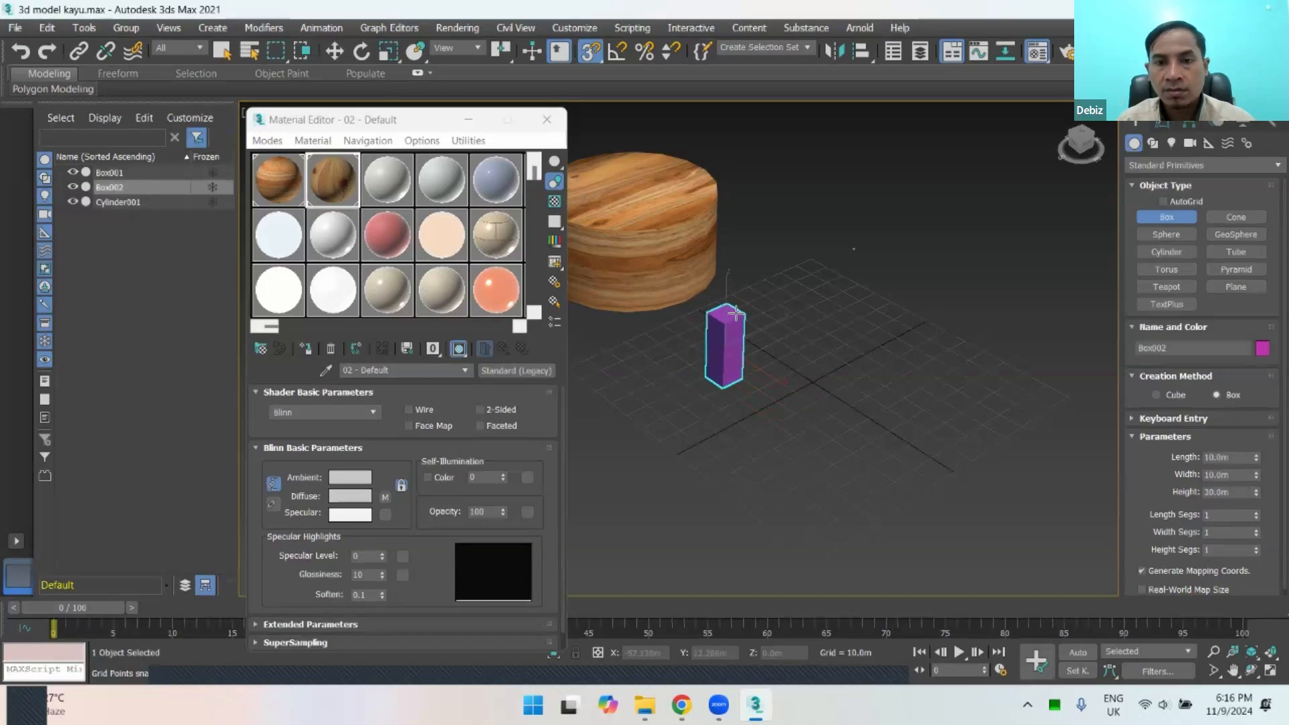
{"action": "left_click", "coordinate": [736, 309]}
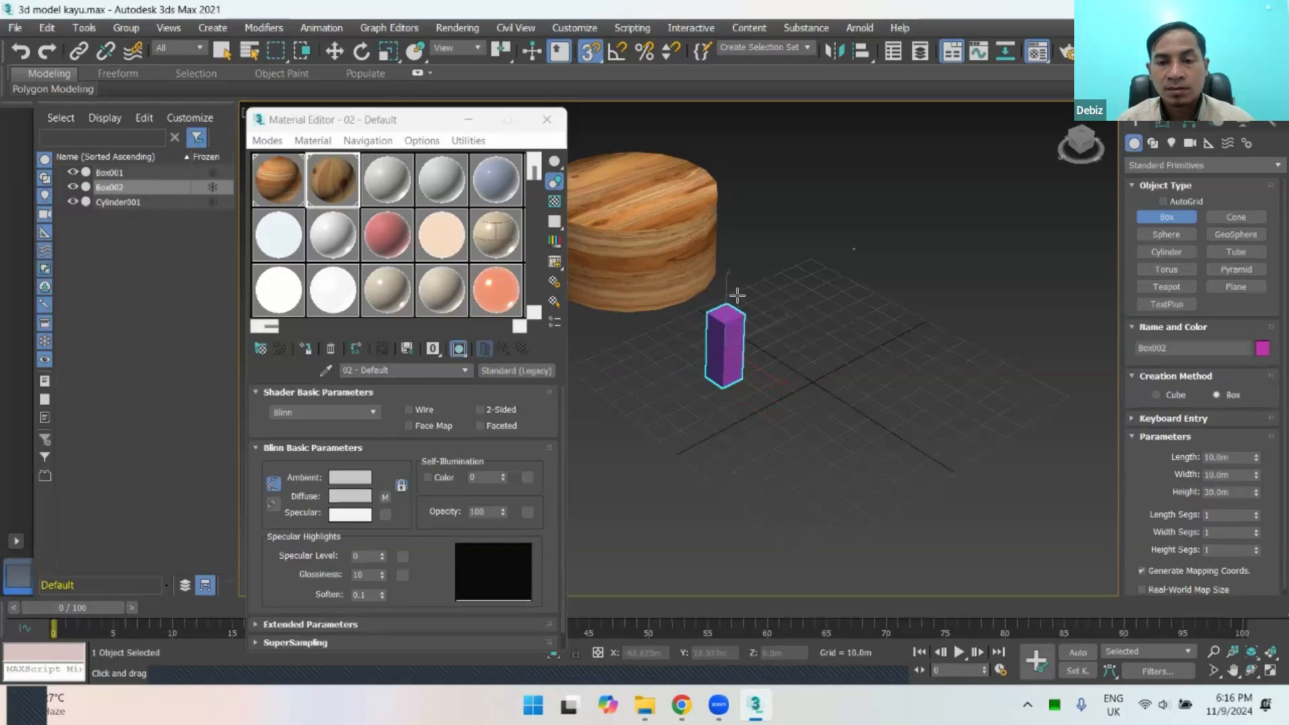
{"action": "mouse_move", "coordinate": [763, 406]}
{"action": "middle_mouse_down", "text": "alt"}
{"action": "mouse_move", "coordinate": [844, 412]}
{"action": "mouse_move", "coordinate": [780, 381]}
{"action": "mouse_move", "coordinate": [644, 380]}
{"action": "mouse_move", "coordinate": [662, 412]}
{"action": "mouse_move", "coordinate": [718, 430]}
{"action": "mouse_move", "coordinate": [759, 403]}
{"action": "middle_mouse_up", "text": "alt"}
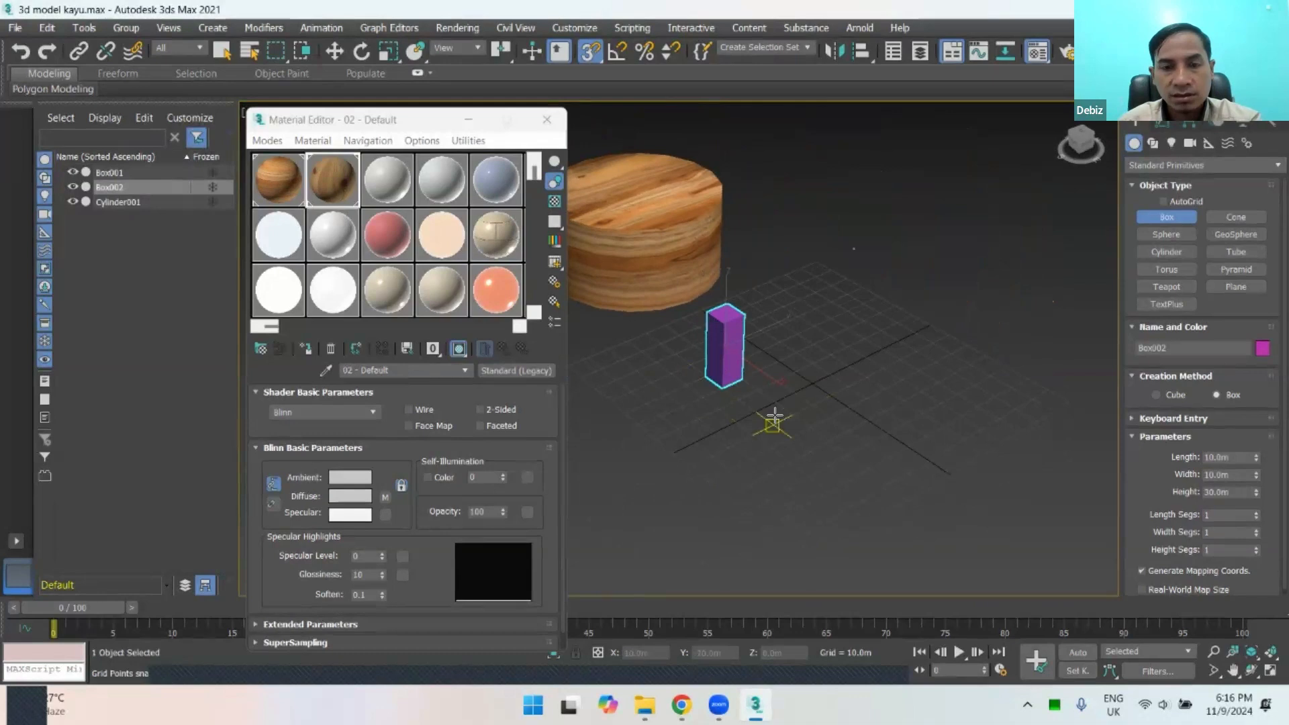
{"action": "key", "text": "Delete"}
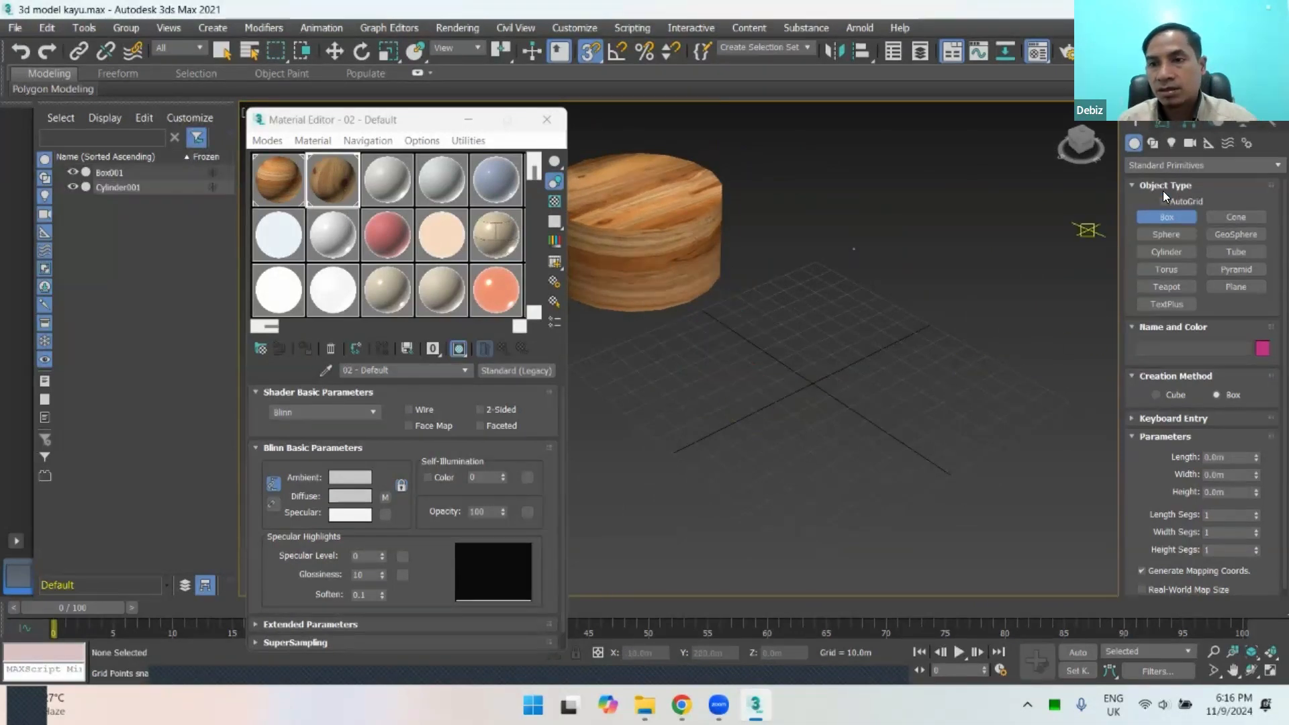
Step: Draw a flat plane about 70 m long and 60 m wide across the grid centre, snapped to grid points
{"action": "left_click", "coordinate": [1163, 233]}
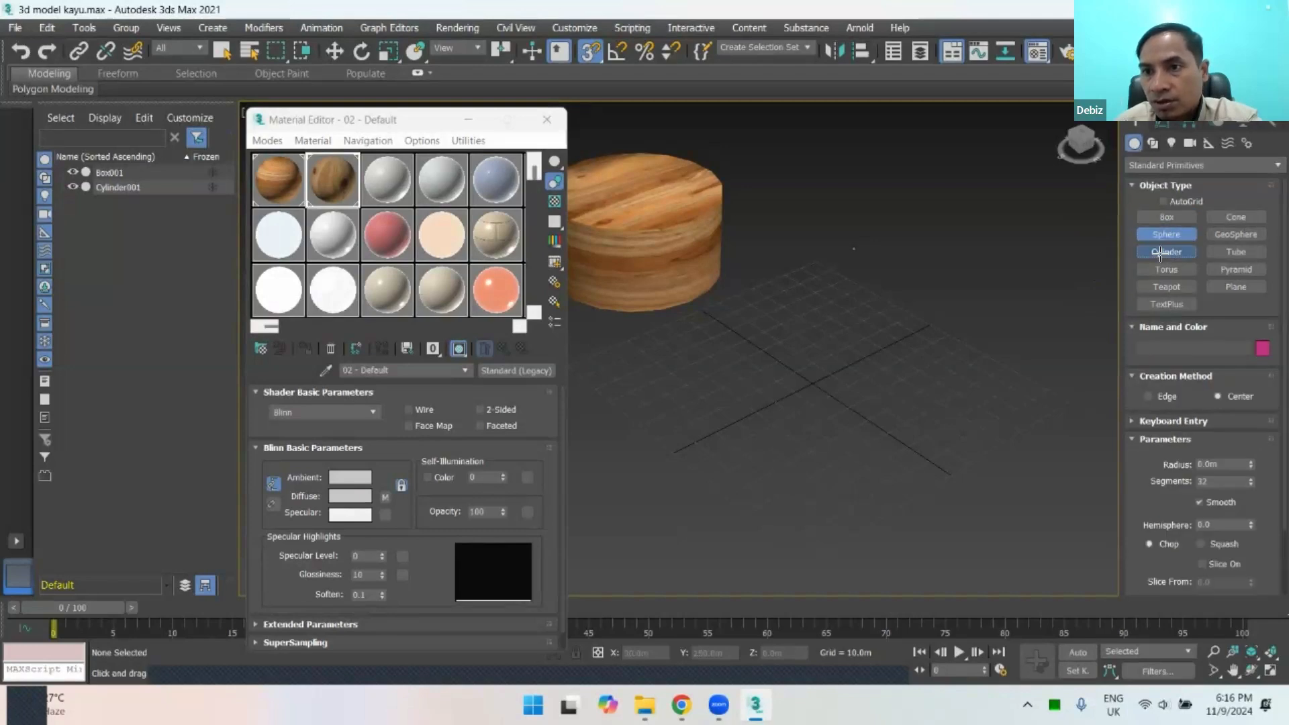
{"action": "left_click", "coordinate": [1157, 286]}
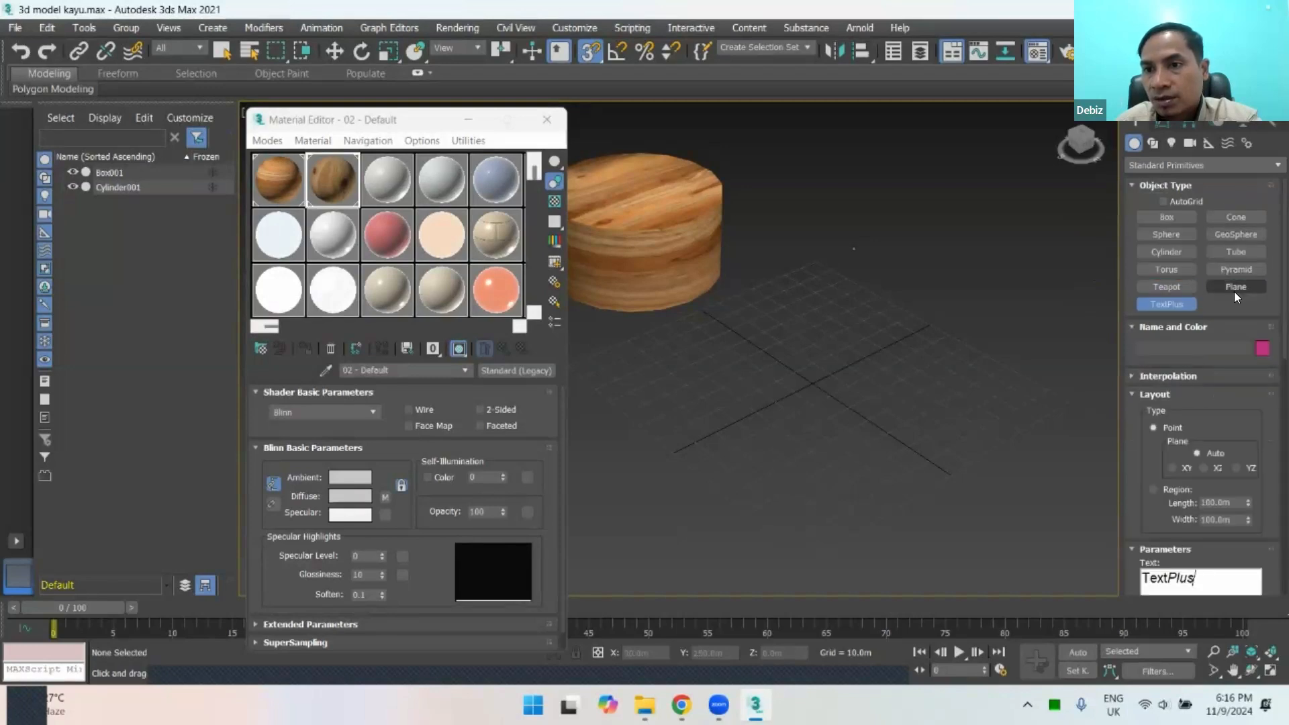
{"action": "left_click", "coordinate": [1235, 289]}
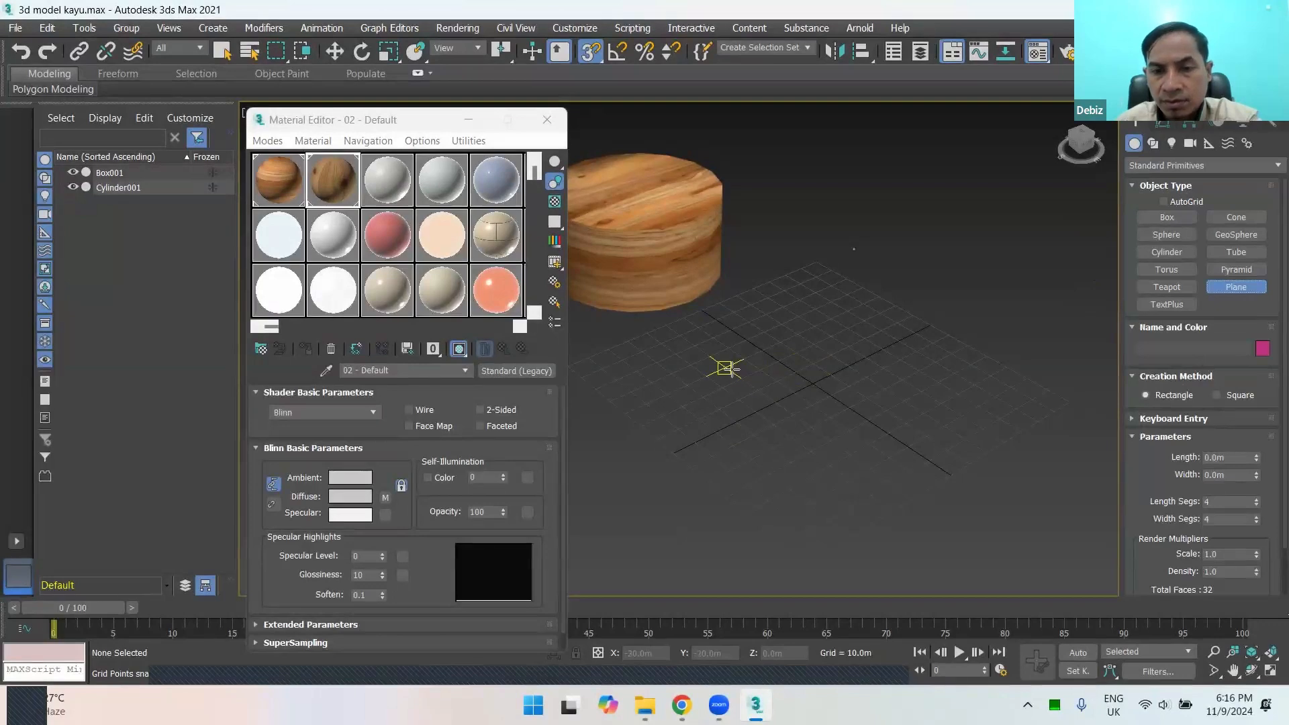
{"action": "left_click_drag", "start_coordinate": [725, 367], "coordinate": [910, 366]}
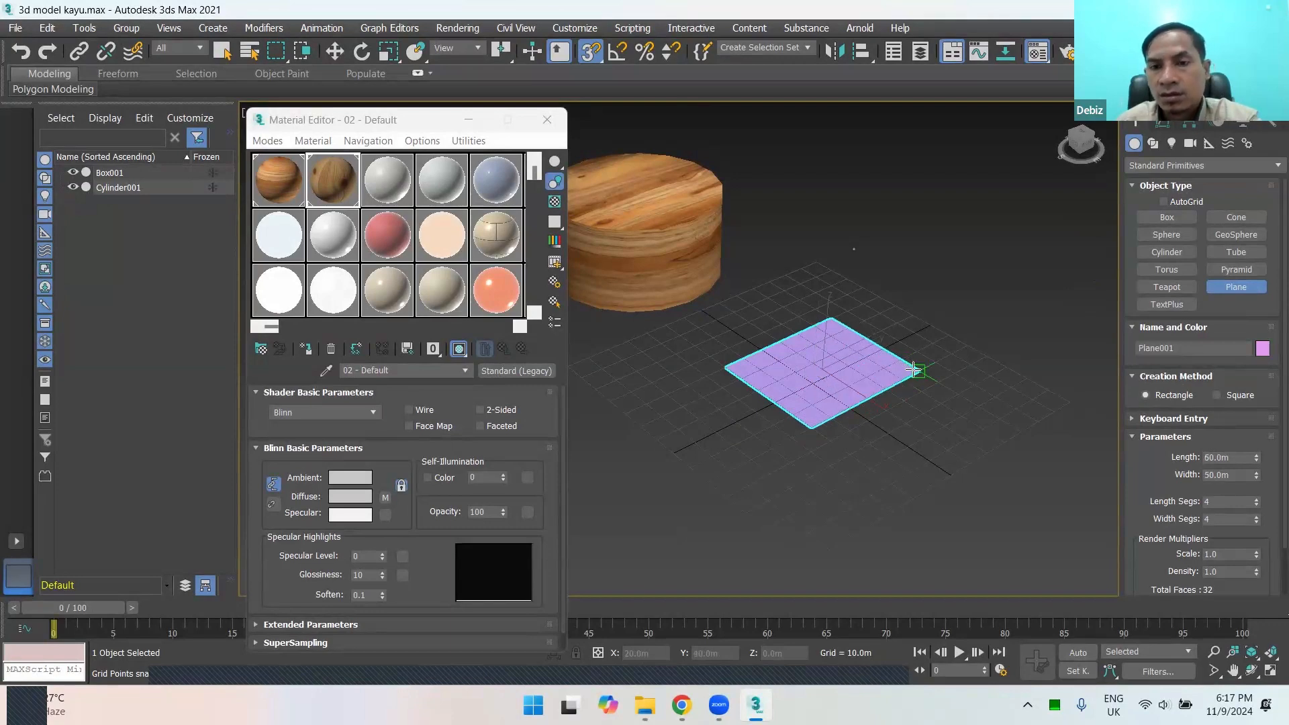
{"action": "mouse_move", "coordinate": [924, 385]}
{"action": "left_mouse_down"}
{"action": "mouse_move", "coordinate": [910, 407]}
{"action": "mouse_move", "coordinate": [942, 375]}
{"action": "left_mouse_up"}
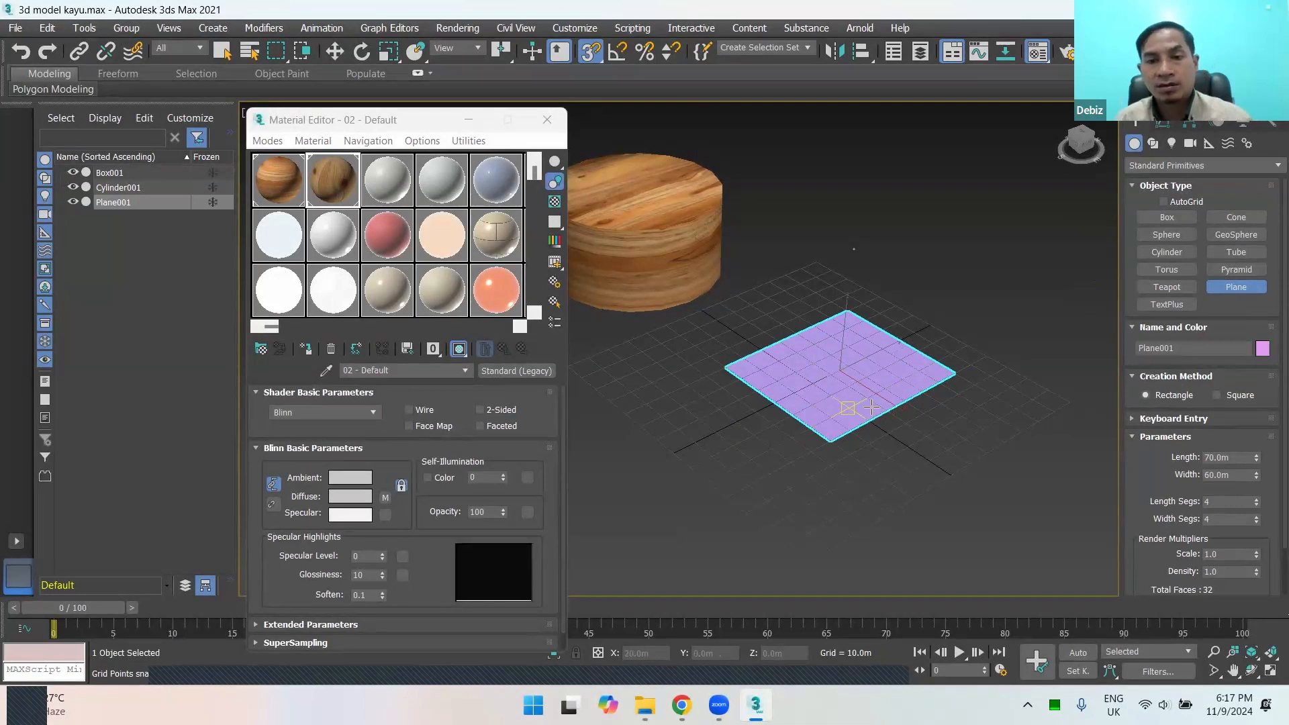
{"action": "mouse_move", "coordinate": [848, 408]}
{"action": "middle_mouse_down", "text": "alt"}
{"action": "mouse_move", "coordinate": [841, 329]}
{"action": "mouse_move", "coordinate": [883, 417]}
{"action": "mouse_move", "coordinate": [873, 406]}
{"action": "middle_mouse_up", "text": "alt"}
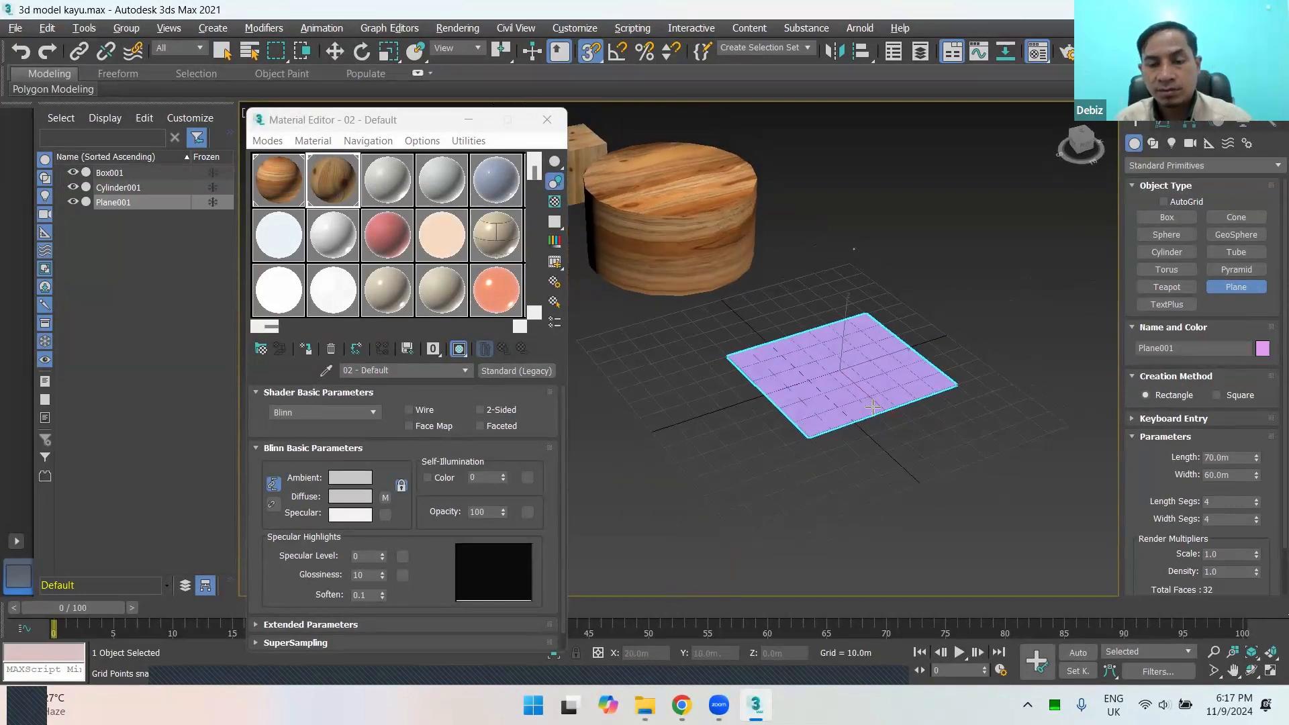
Step: Set the plane's absolute world Y position to 0 with the Move Transform Type-In
{"action": "scroll", "coordinate": [843, 376], "scroll_direction": "up", "scroll_amount": 3}
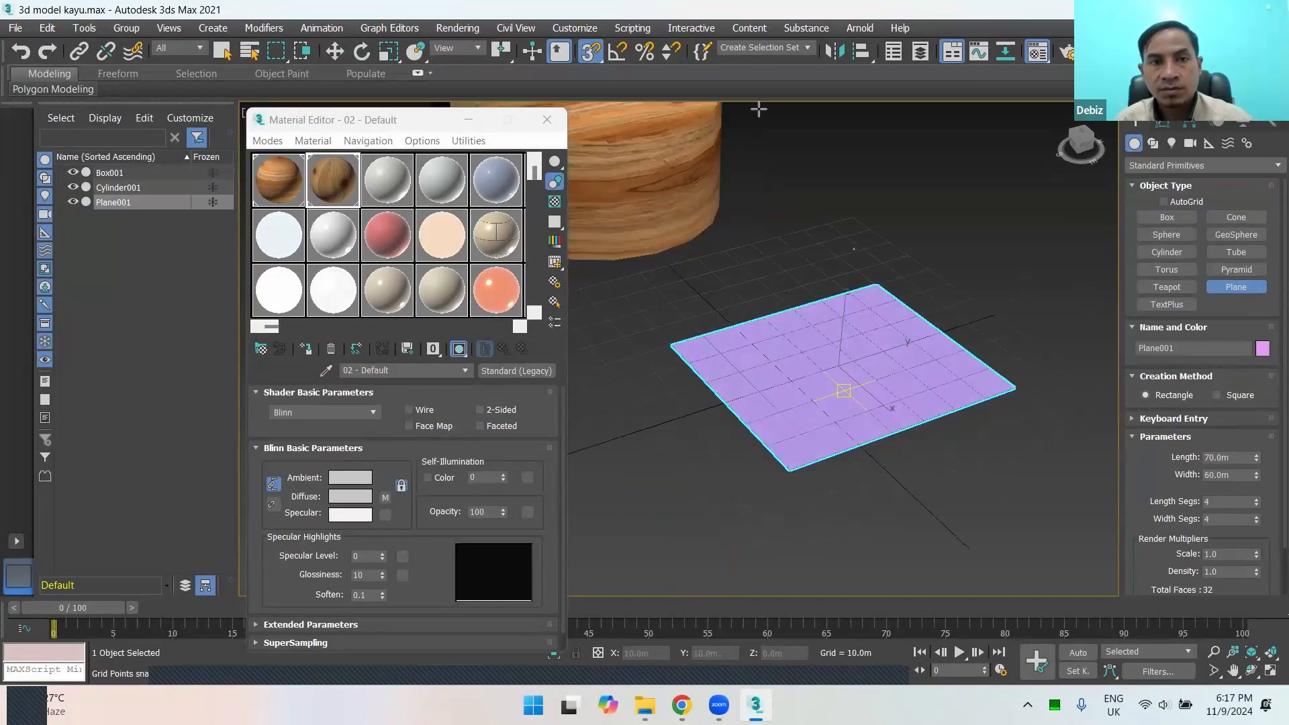
{"action": "right_click", "coordinate": [334, 52]}
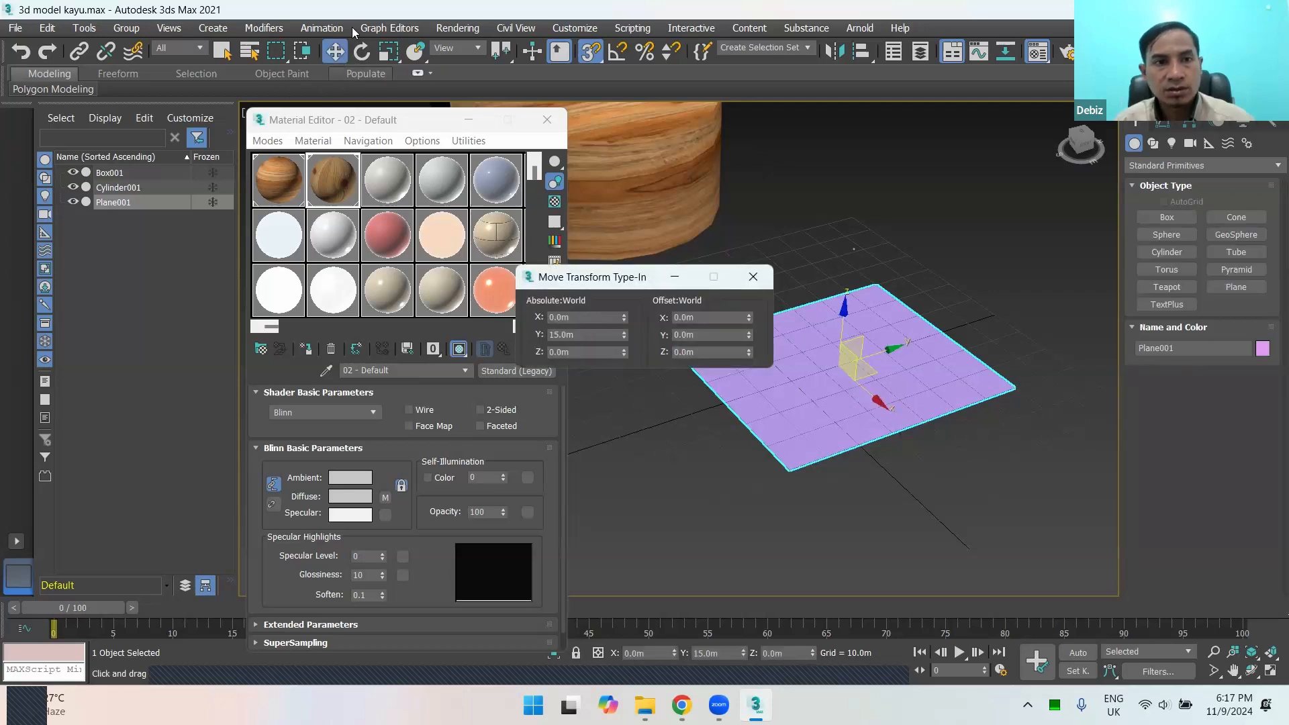
{"action": "double_click", "coordinate": [597, 334]}
{"action": "type", "text": "0"}
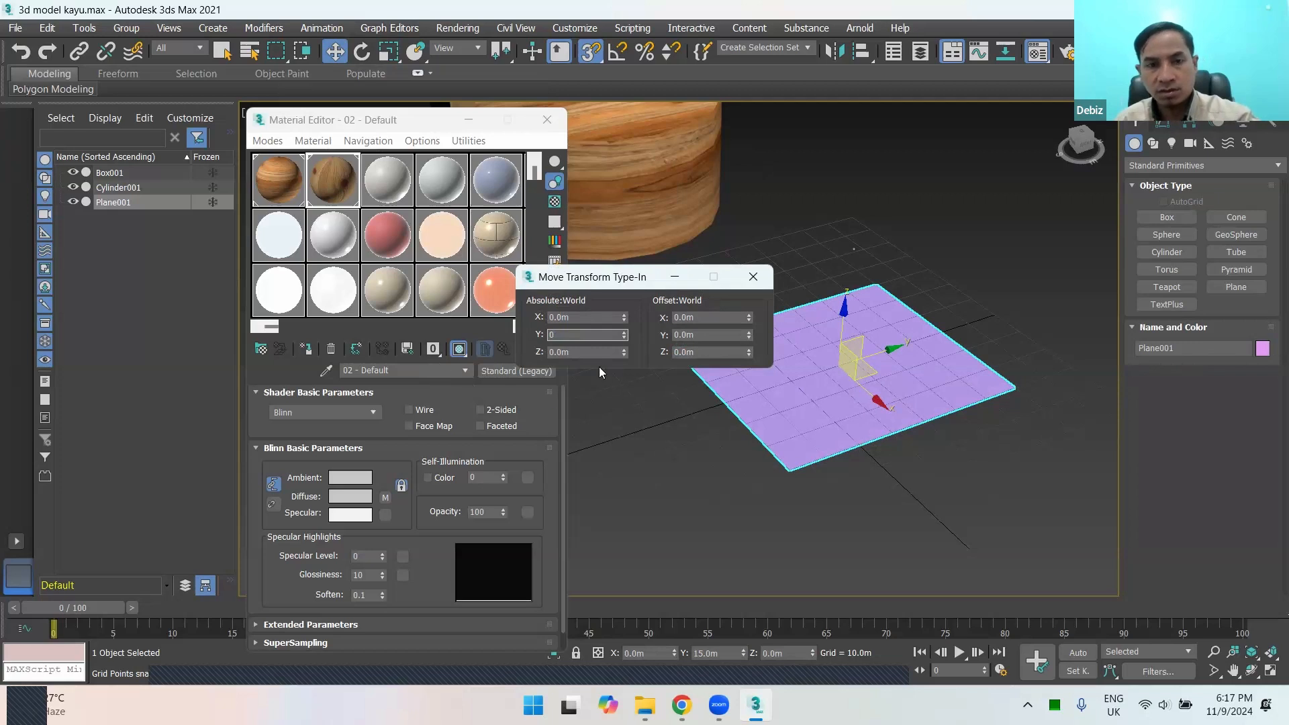
{"action": "key", "text": "Return"}
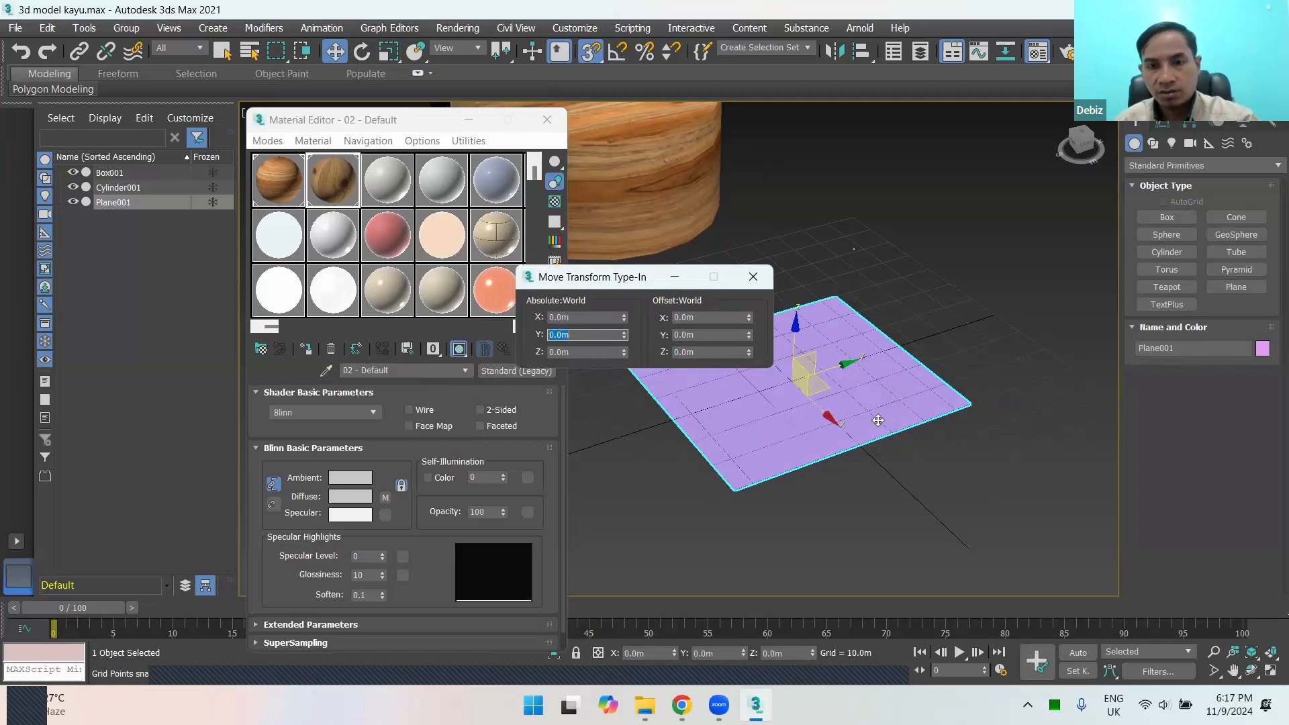
Step: Try 7 and 8 length segments on the plane and return the count to 4
{"action": "left_click", "coordinate": [758, 284]}
{"action": "left_click", "coordinate": [1166, 122]}
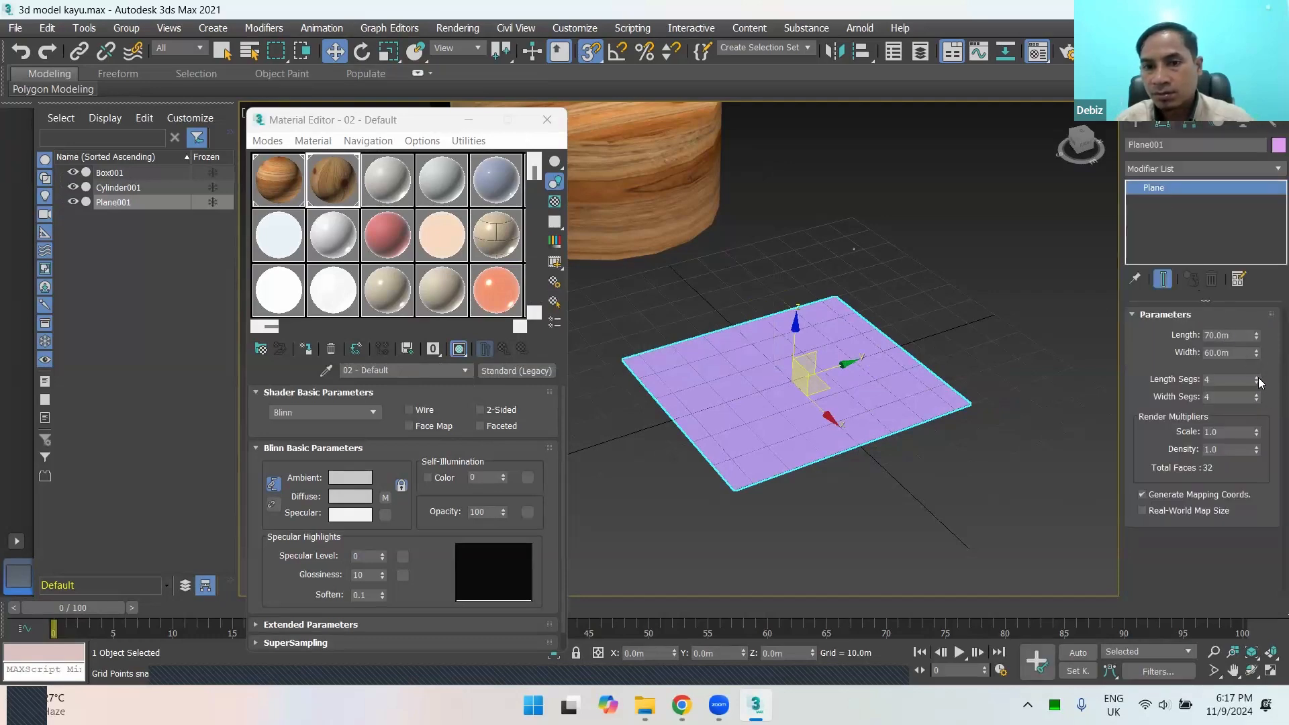
{"action": "mouse_move", "coordinate": [1258, 362]}
{"action": "left_mouse_down"}
{"action": "mouse_move", "coordinate": [1262, 386]}
{"action": "mouse_move", "coordinate": [1266, 376]}
{"action": "left_mouse_up"}
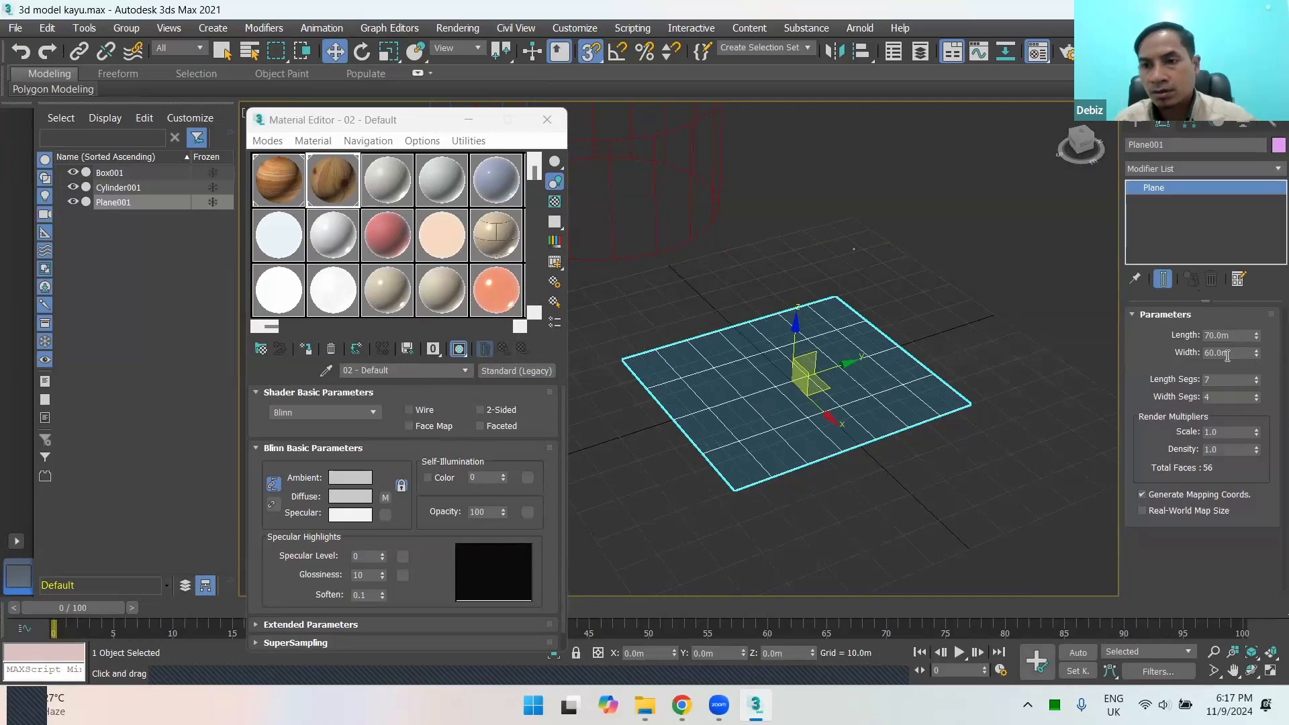
{"action": "middle_click_drag", "start_coordinate": [955, 374], "coordinate": [882, 402], "text": "alt"}
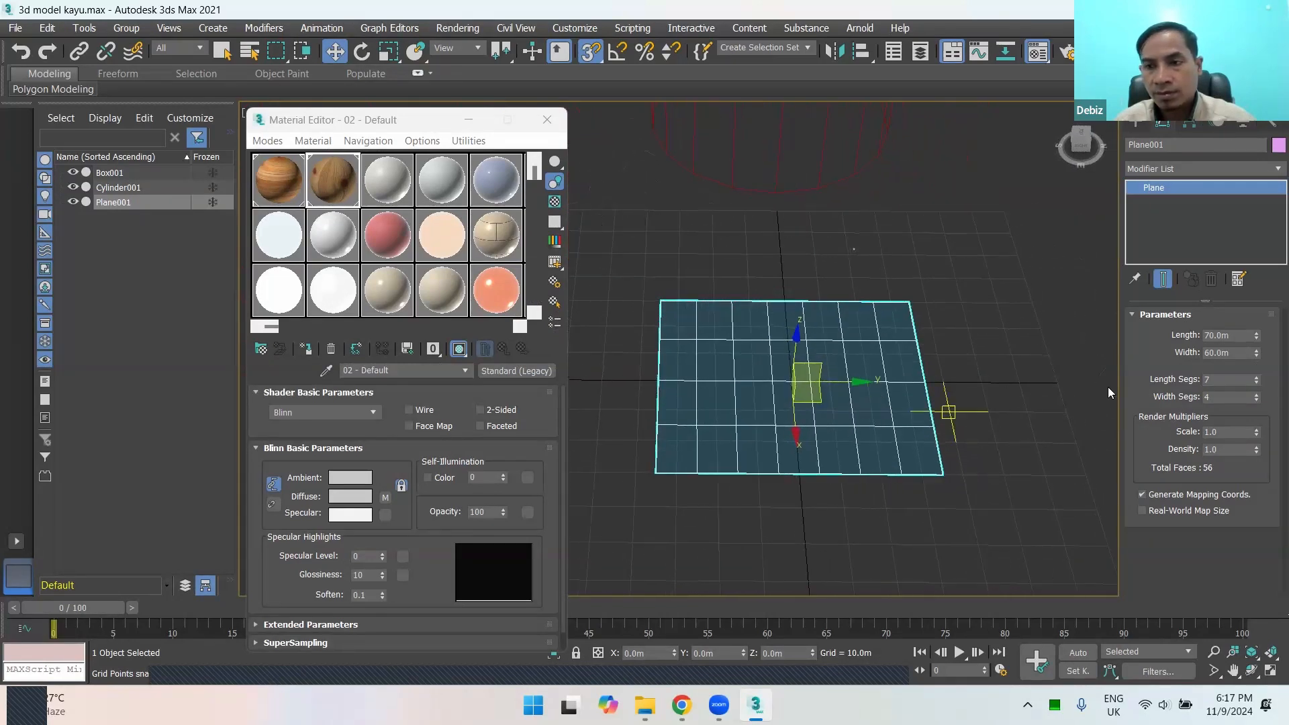
{"action": "left_click", "coordinate": [1258, 378]}
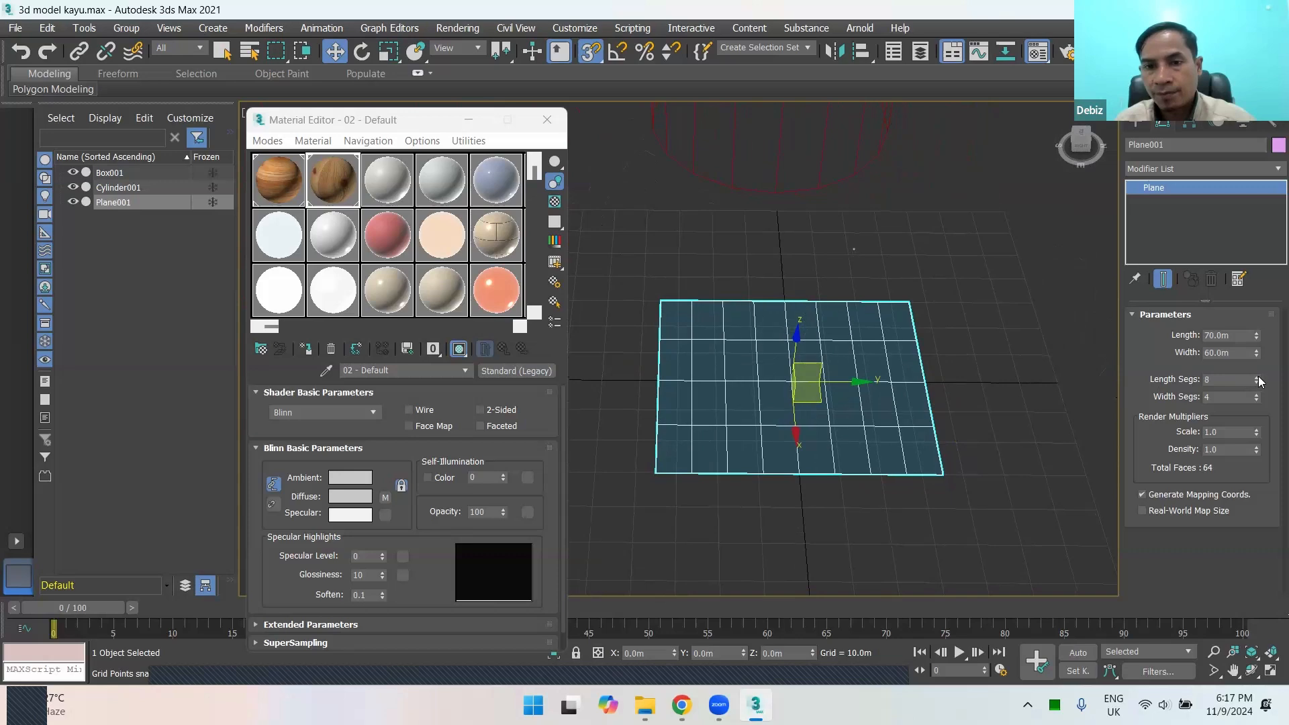
{"action": "middle_click_drag", "start_coordinate": [880, 461], "coordinate": [1101, 422], "text": "alt"}
{"action": "left_click", "coordinate": [1257, 382]}
{"action": "left_click", "coordinate": [1258, 382]}
{"action": "left_click", "coordinate": [1257, 382]}
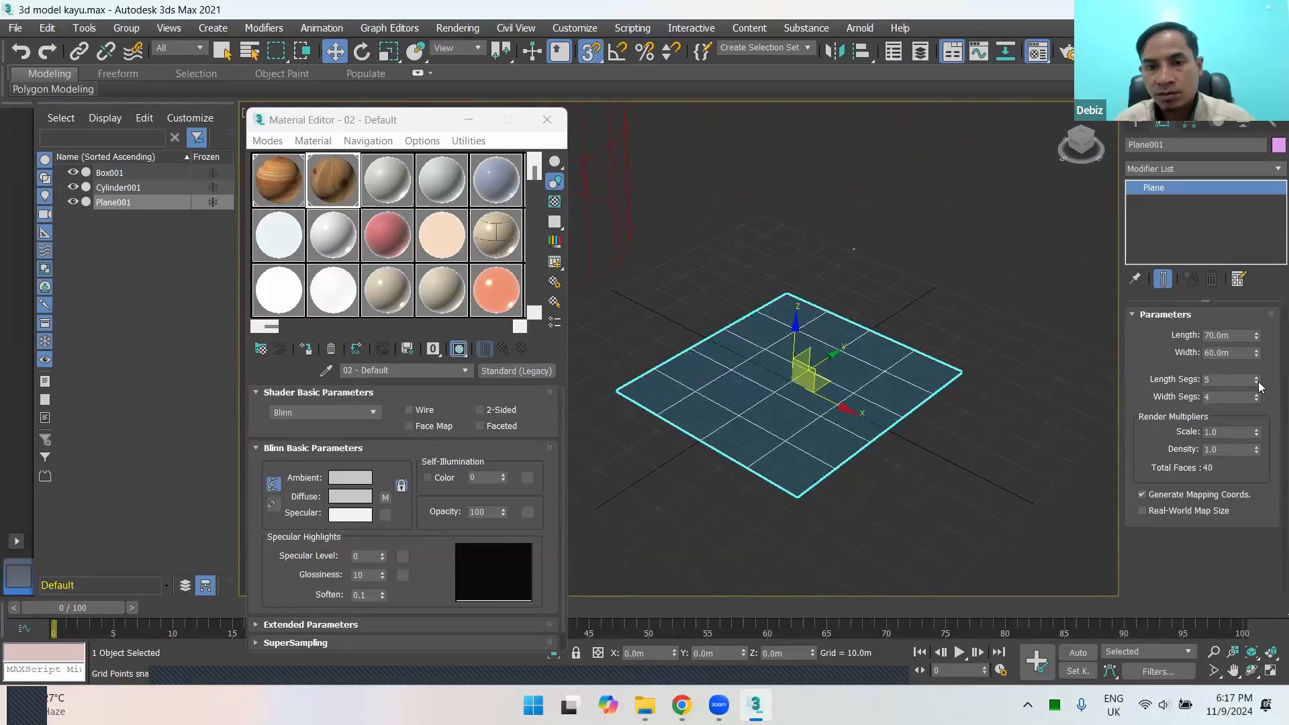
{"action": "left_click", "coordinate": [1257, 382]}
{"action": "middle_click_drag", "start_coordinate": [1026, 431], "coordinate": [978, 444], "text": "alt"}
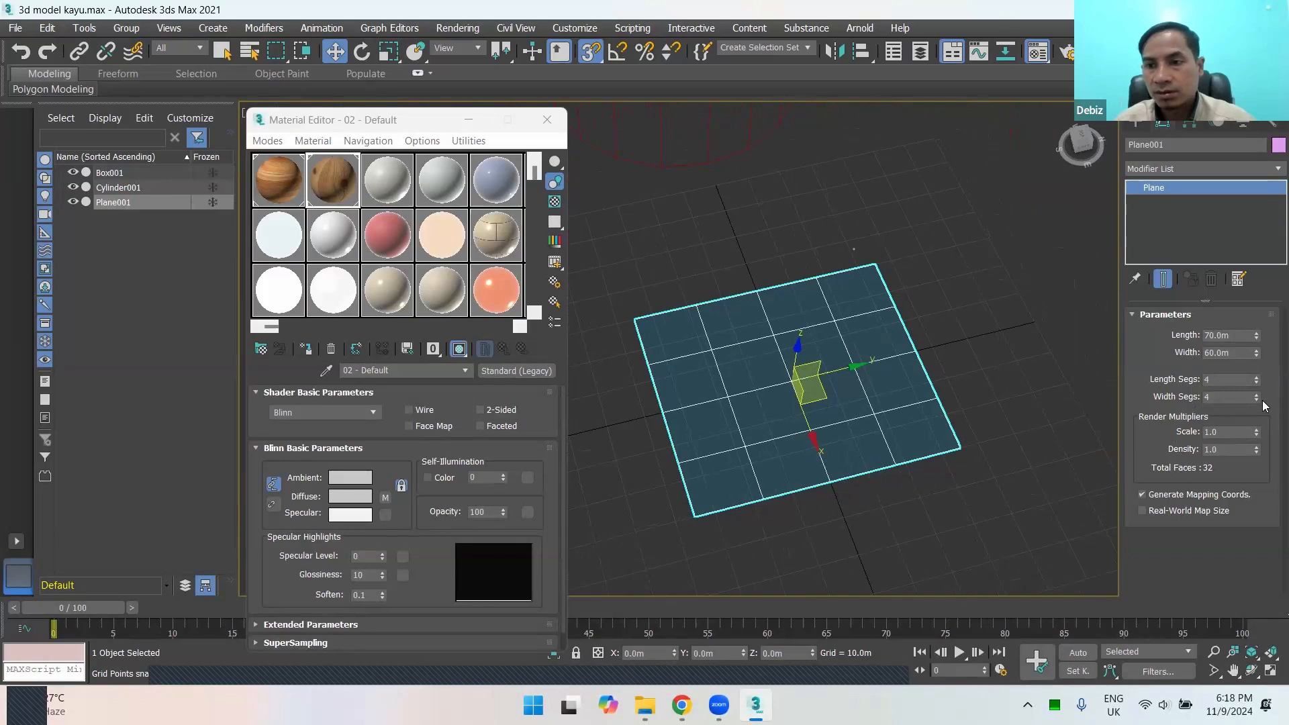
Step: Convert the plane to an Editable Poly
{"action": "mouse_move", "coordinate": [932, 403]}
{"action": "middle_mouse_down", "text": "alt"}
{"action": "mouse_move", "coordinate": [911, 465]}
{"action": "mouse_move", "coordinate": [887, 408]}
{"action": "mouse_move", "coordinate": [851, 413]}
{"action": "mouse_move", "coordinate": [870, 423]}
{"action": "middle_mouse_up", "text": "alt"}
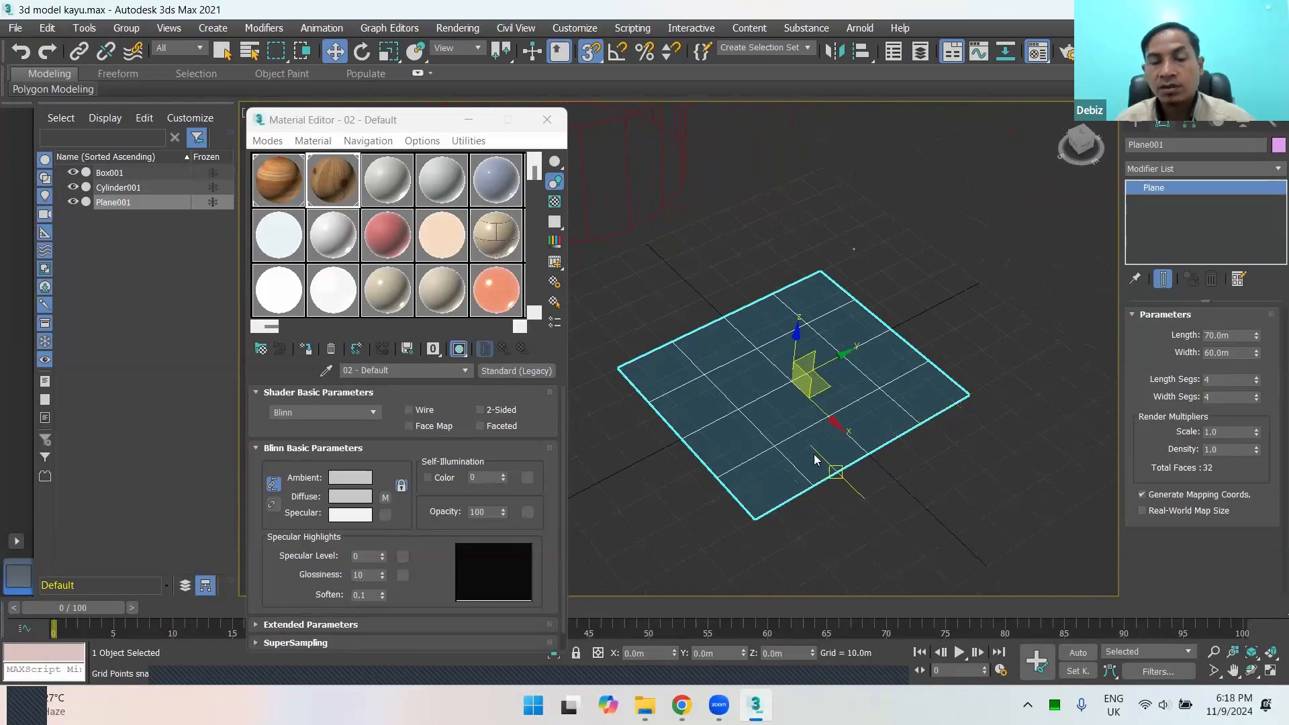
{"action": "mouse_move", "coordinate": [793, 403]}
{"action": "middle_mouse_down", "text": "alt"}
{"action": "mouse_move", "coordinate": [843, 417]}
{"action": "mouse_move", "coordinate": [776, 441]}
{"action": "middle_mouse_up", "text": "alt"}
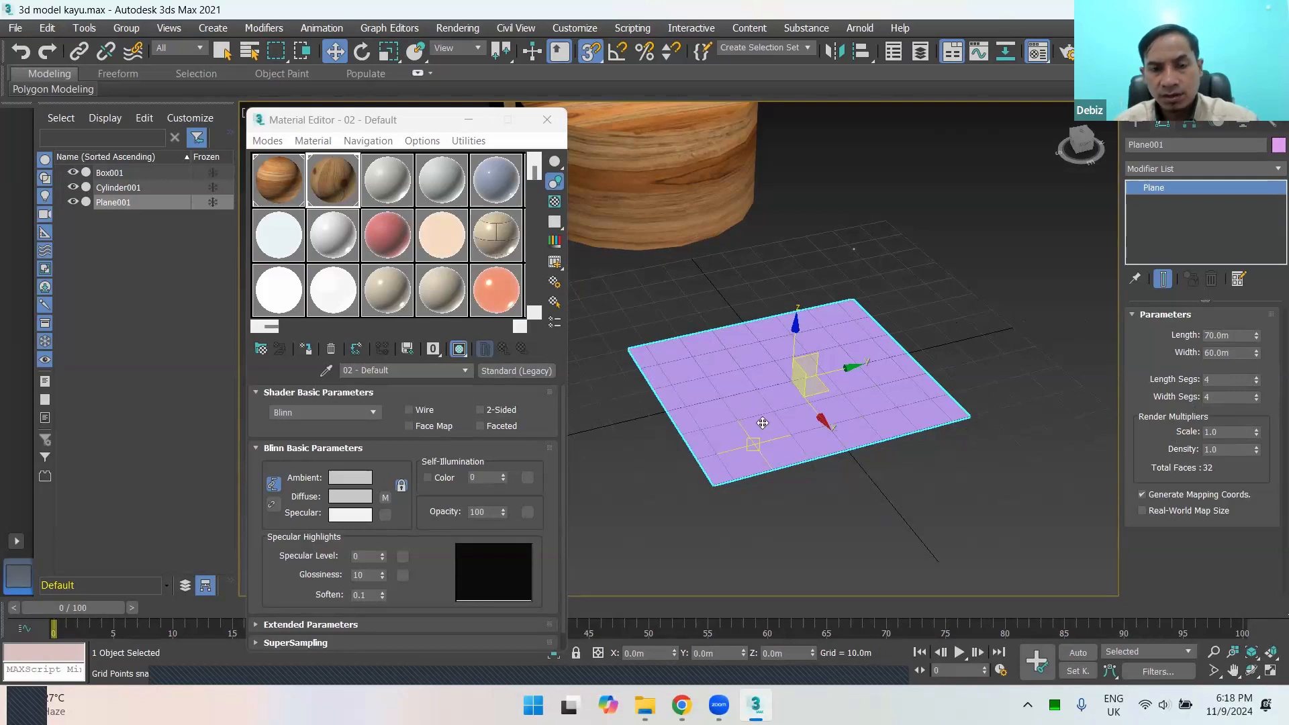
{"action": "right_click", "coordinate": [757, 388]}
{"action": "mouse_move", "coordinate": [831, 569]}
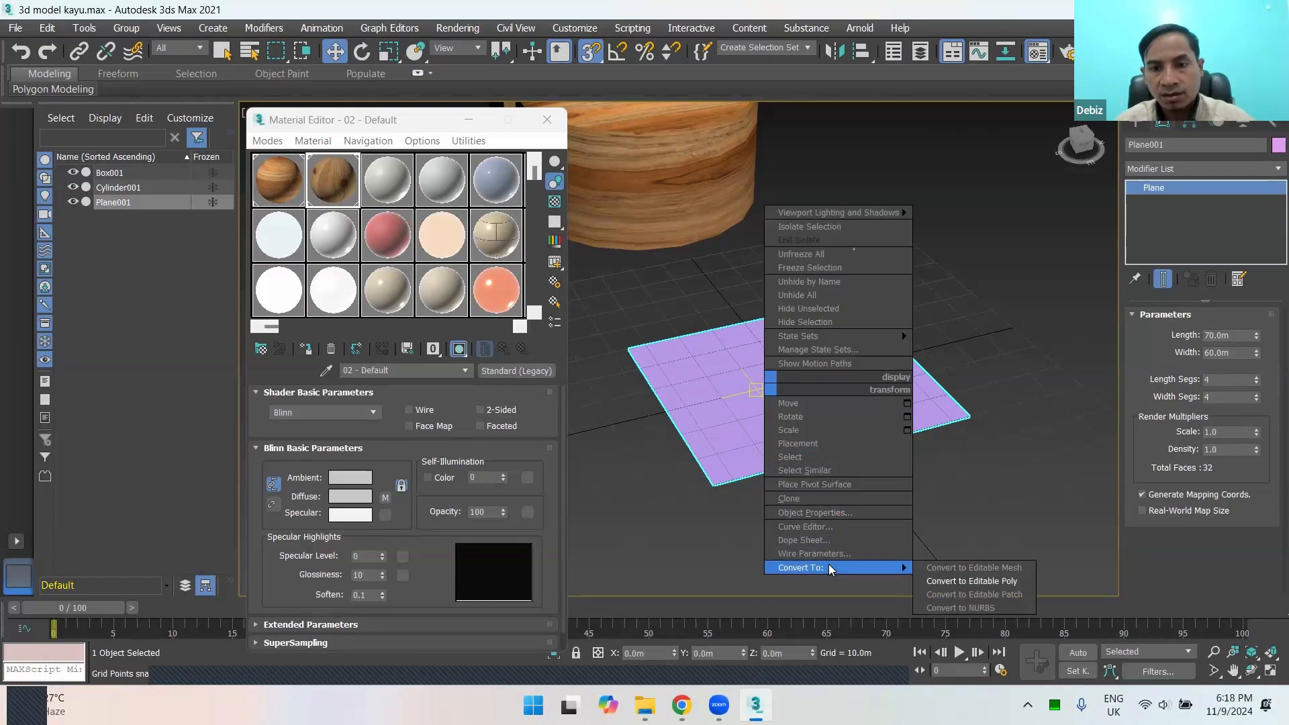
{"action": "left_click", "coordinate": [945, 581]}
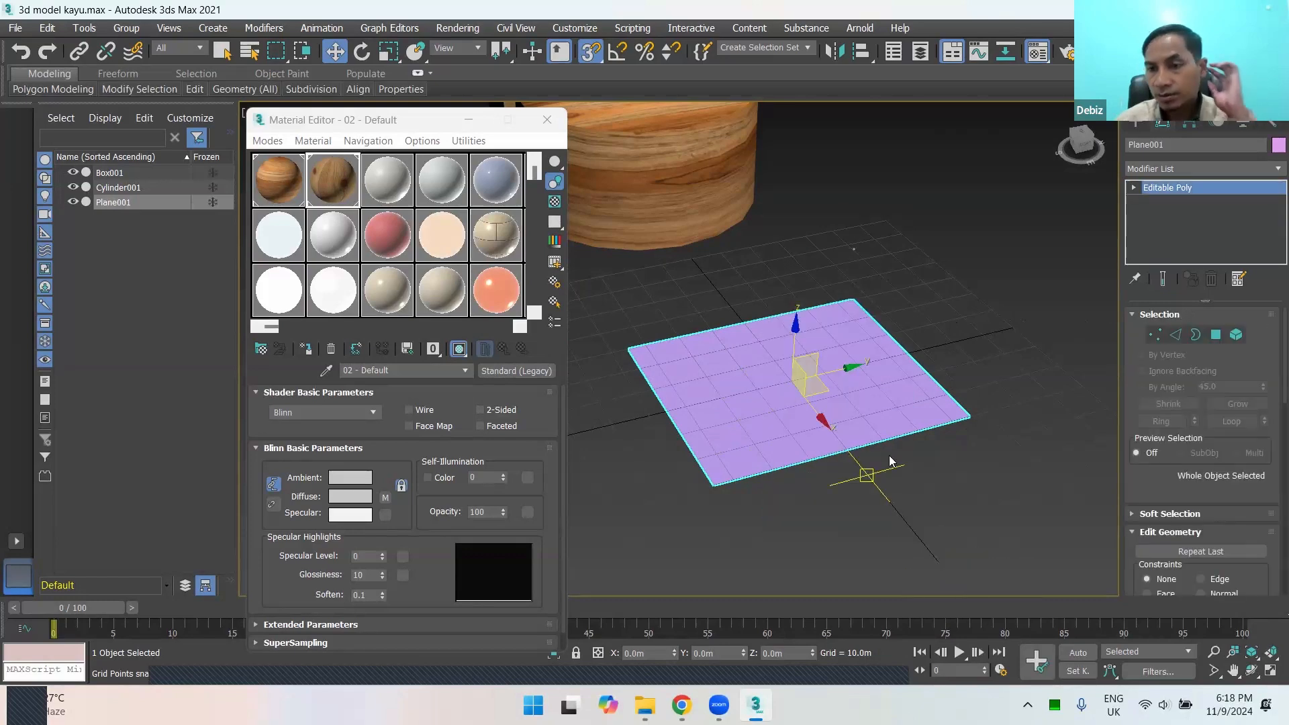
Step: Enter Polygon sub-object level and select three single polygons near the plane's front edge, one after another
{"action": "left_click", "coordinate": [1216, 334]}
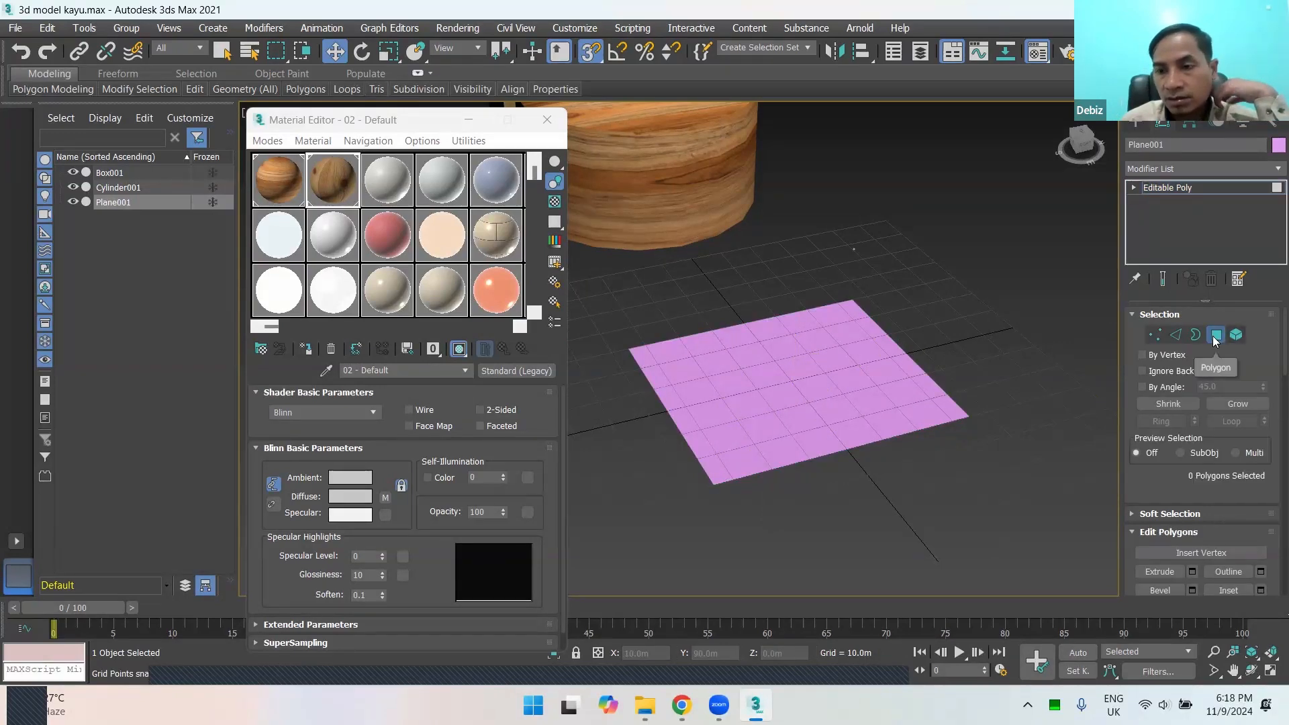
{"action": "left_click", "coordinate": [796, 437]}
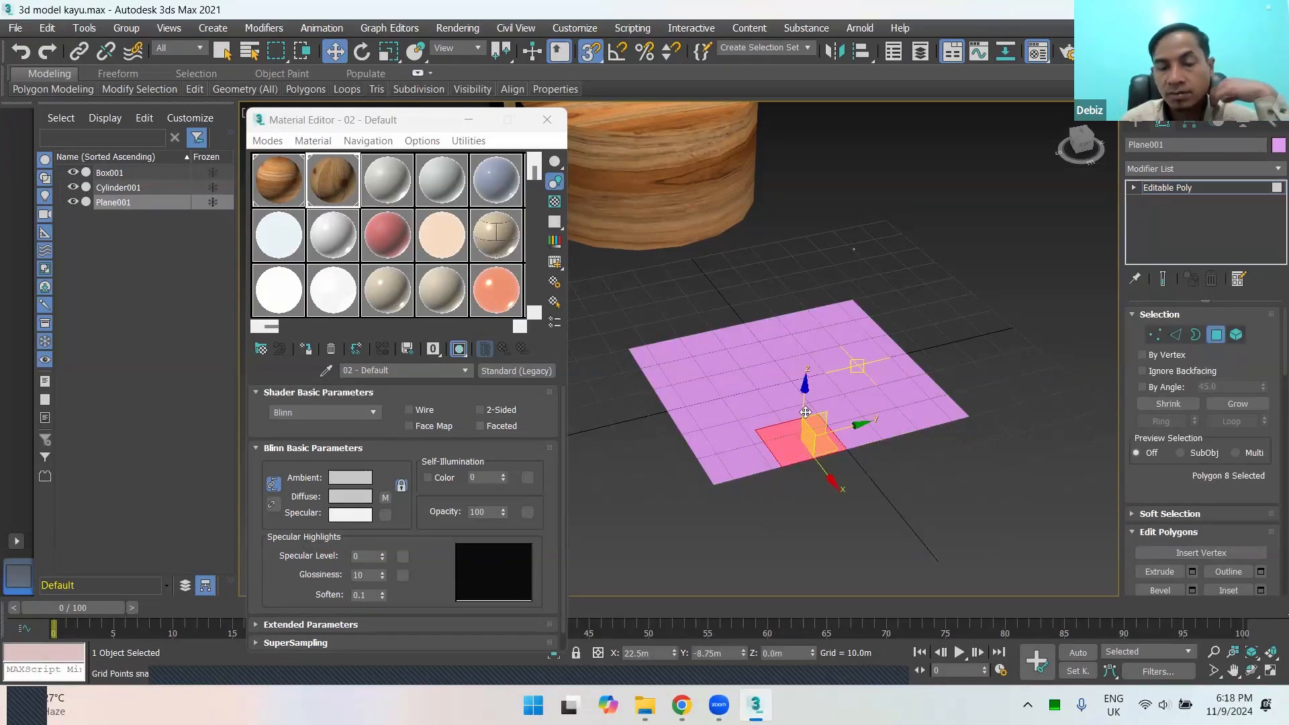
{"action": "left_click", "coordinate": [727, 453]}
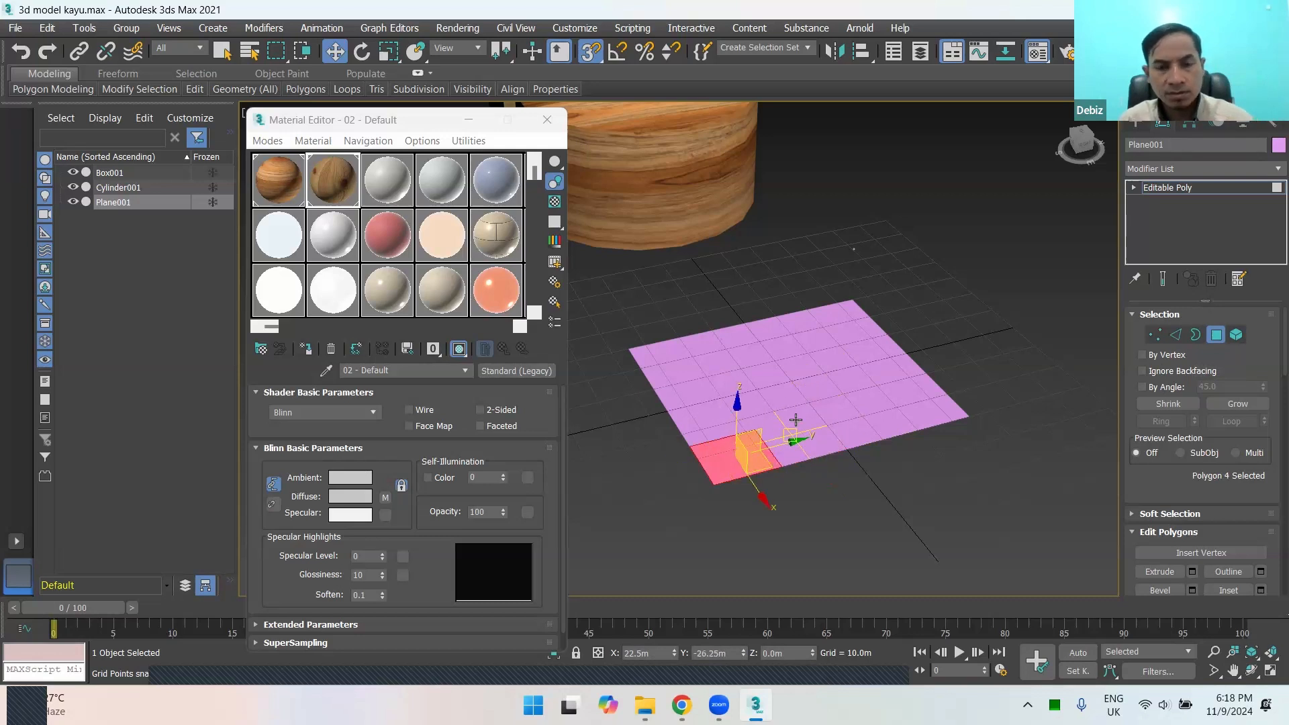
{"action": "left_click", "coordinate": [717, 429]}
{"action": "middle_click_drag", "start_coordinate": [681, 440], "coordinate": [1027, 357], "text": "alt"}
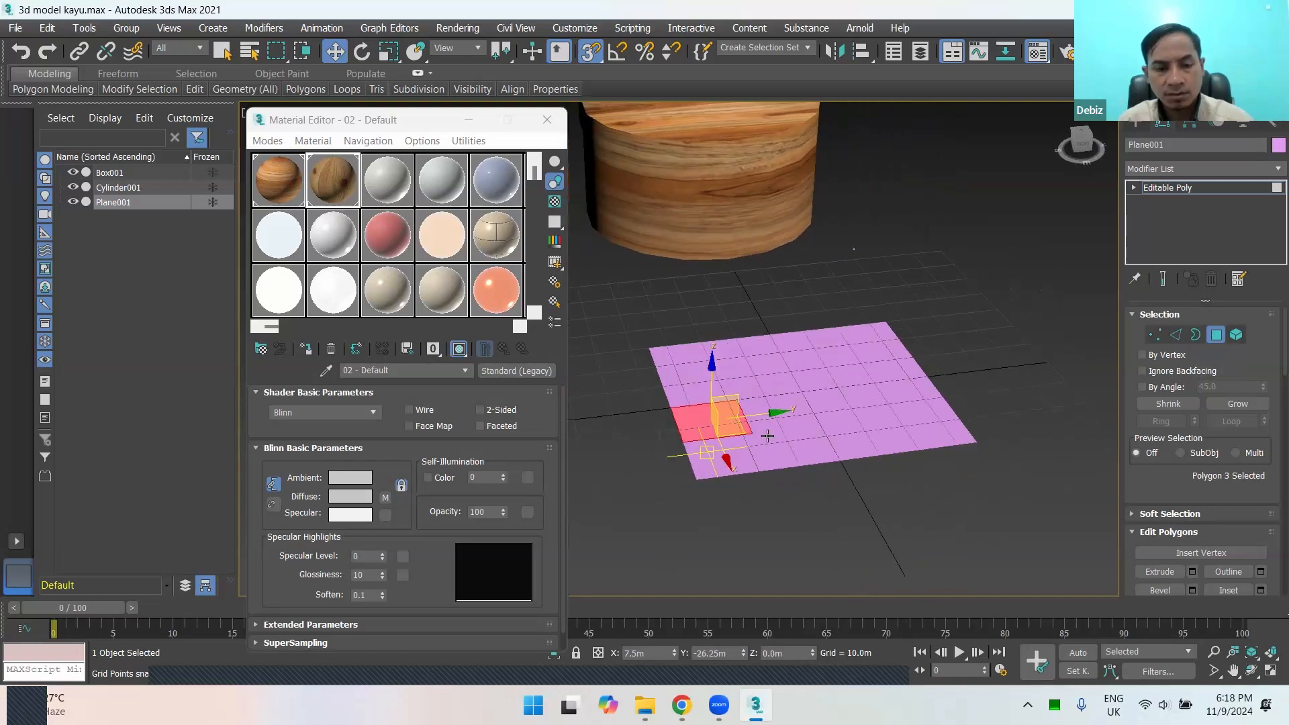
Step: Select the whole plane at Element sub-object level and clear the selection
{"action": "left_click", "coordinate": [1236, 334]}
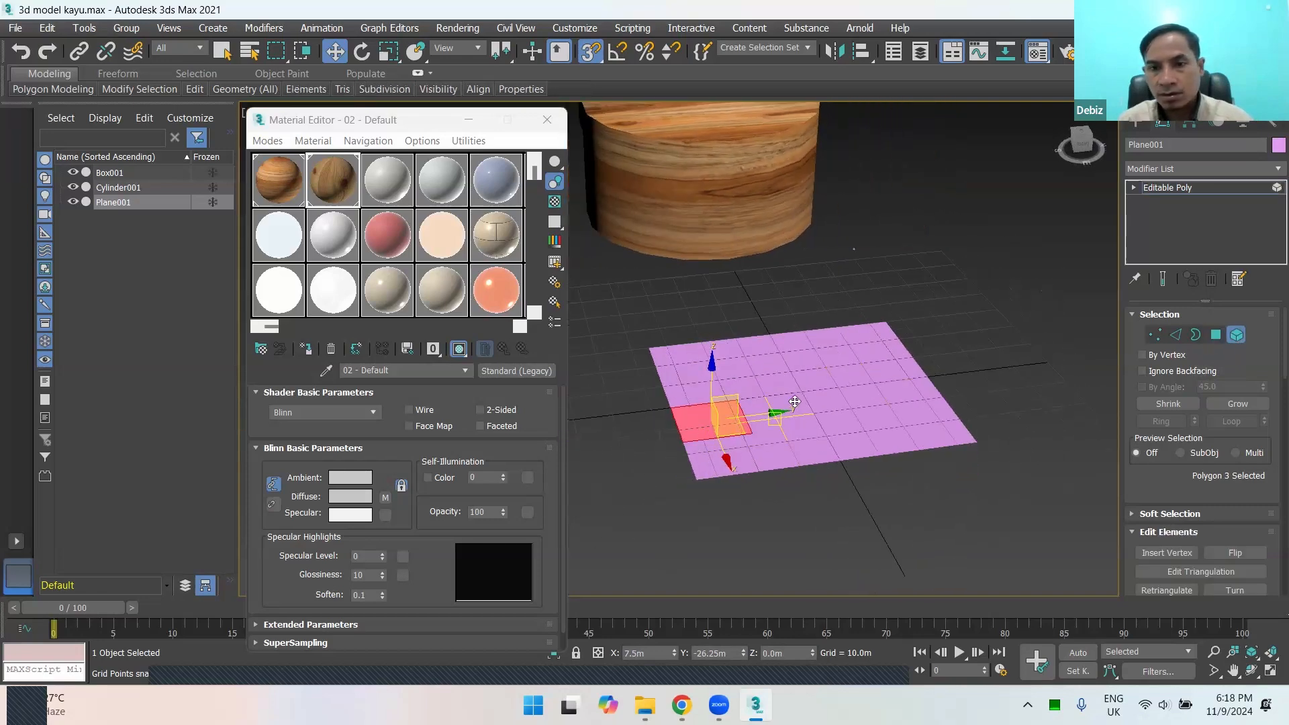
{"action": "left_click", "coordinate": [795, 400]}
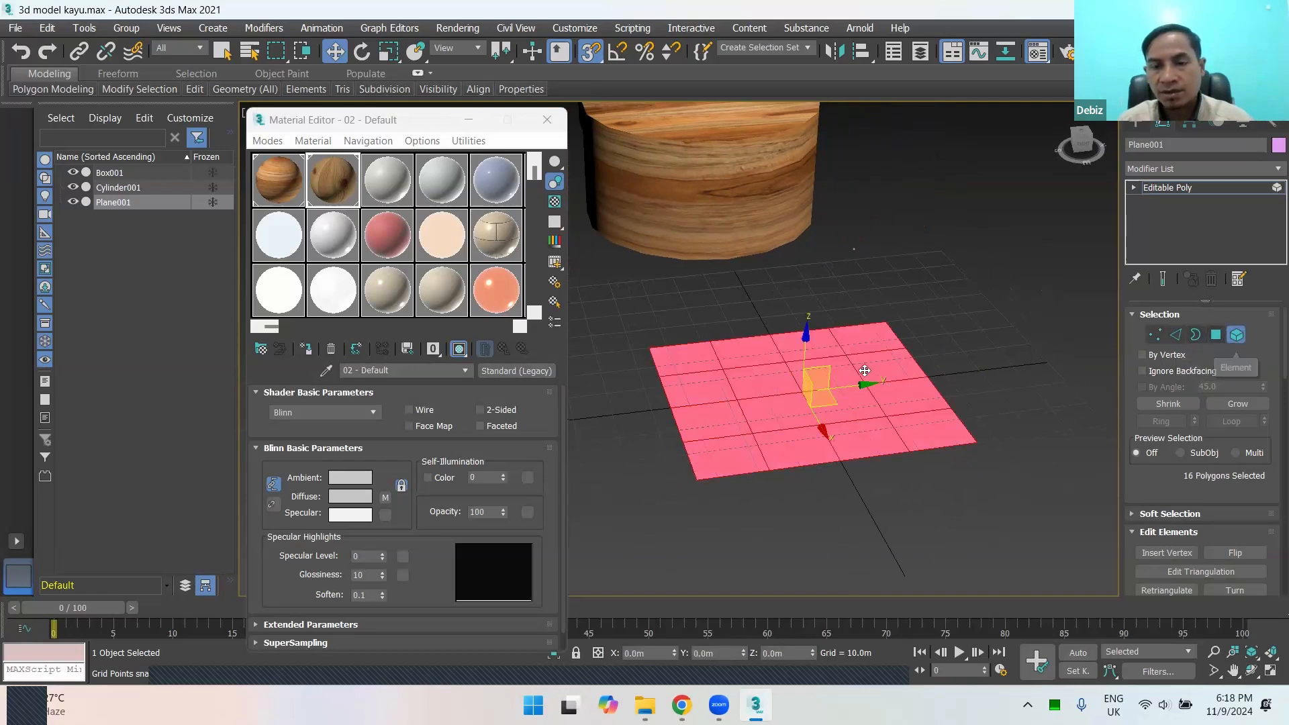
{"action": "left_click", "coordinate": [940, 332]}
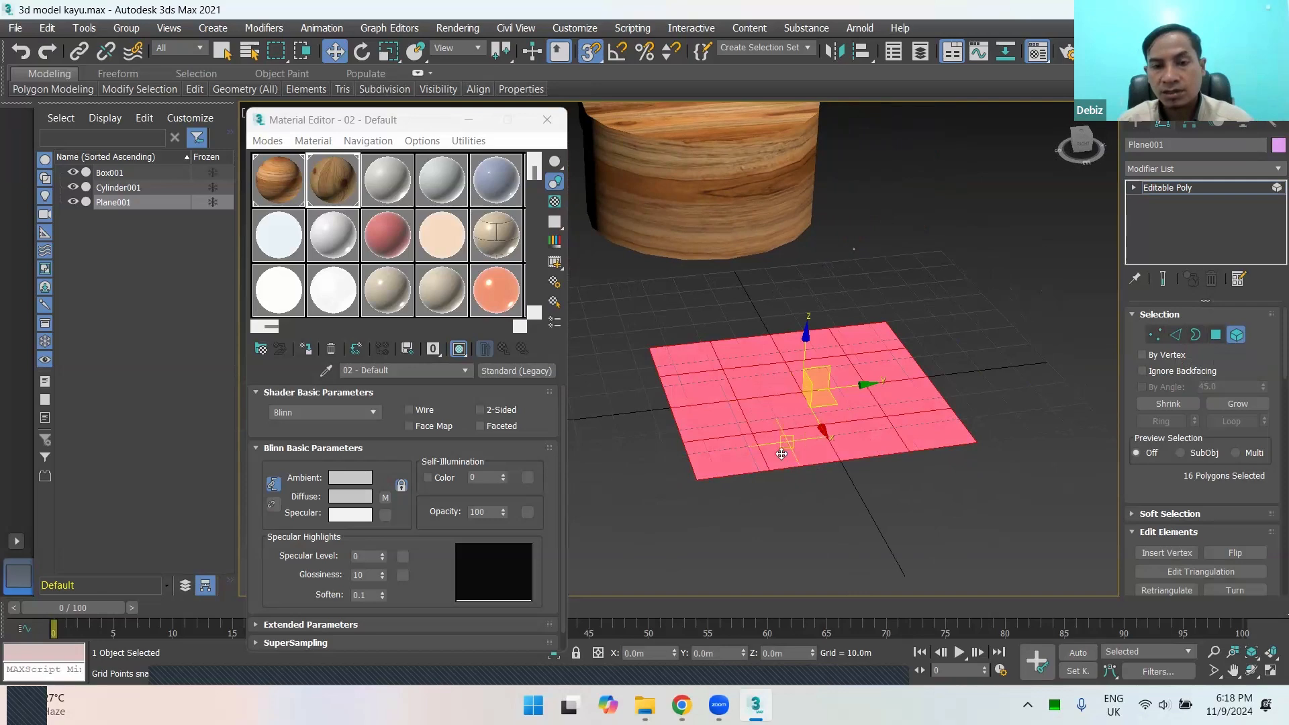
{"action": "middle_click_drag", "start_coordinate": [801, 435], "coordinate": [785, 462], "text": "alt"}
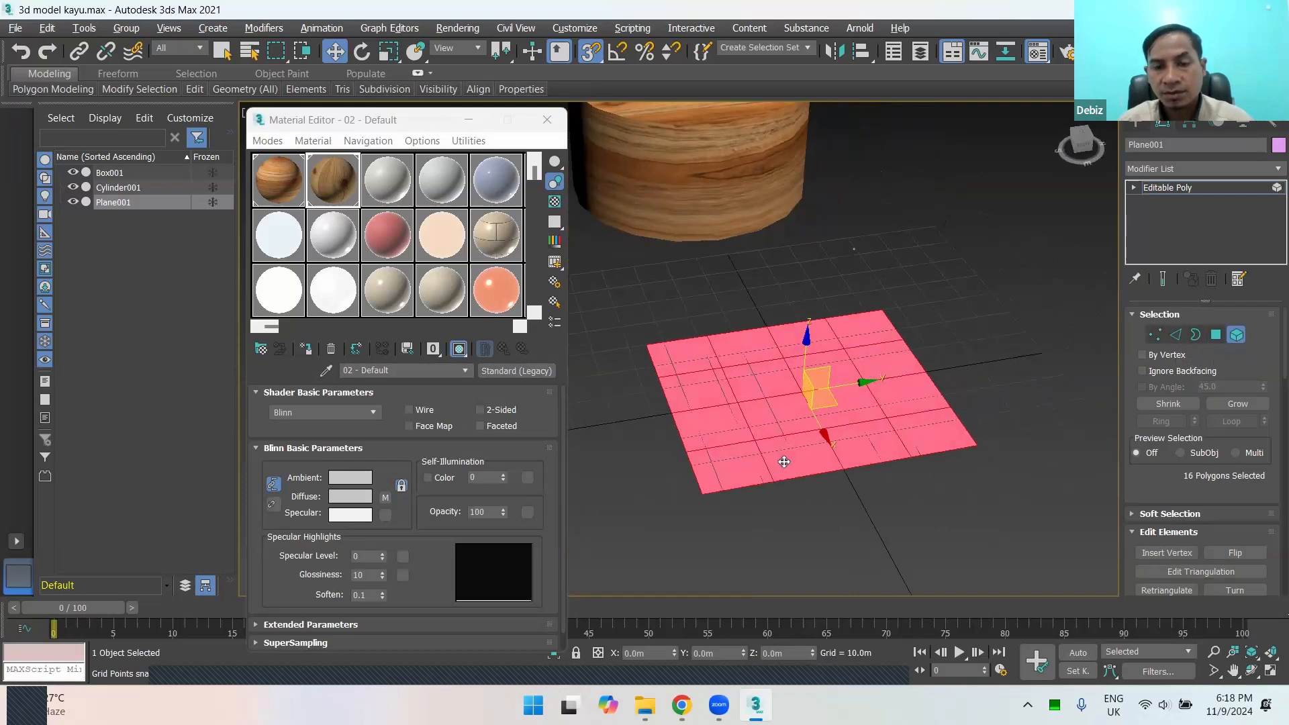
{"action": "left_click", "coordinate": [973, 378]}
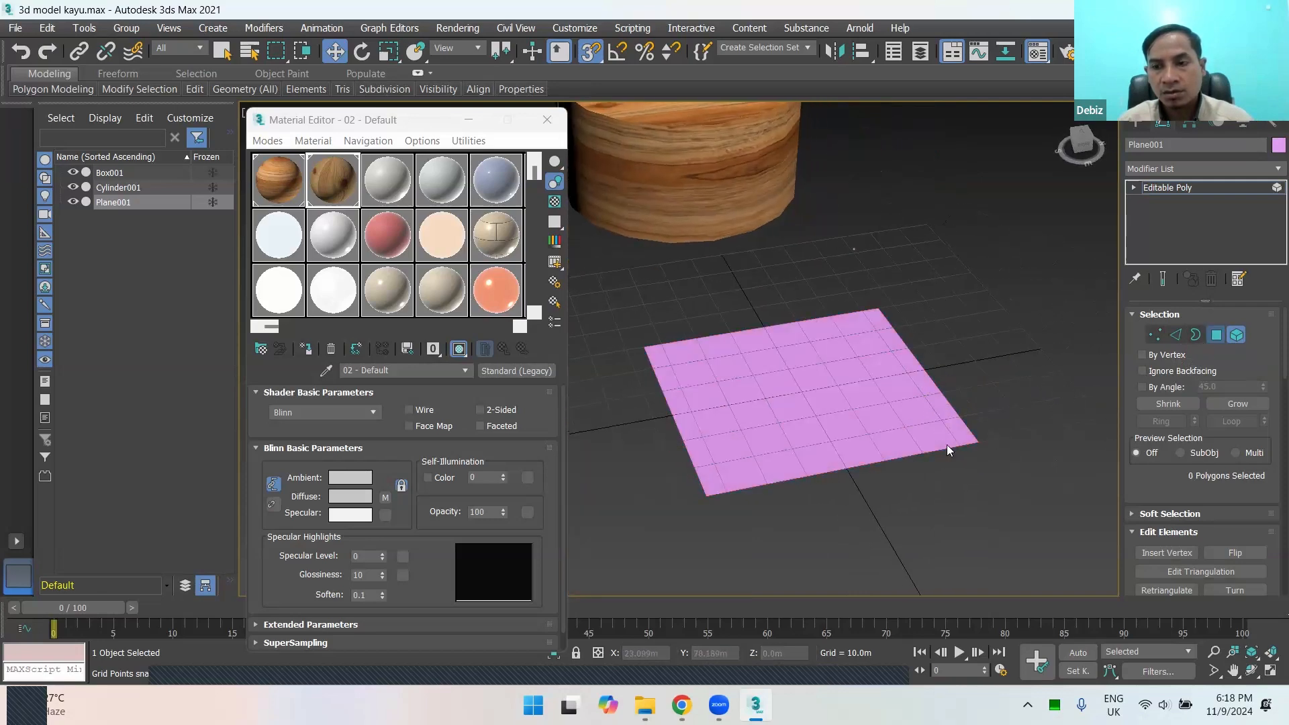
Step: At Polygon level, select one corner polygon, extend the selection to all polygons of the plane, and clear it
{"action": "key", "text": "4"}
{"action": "left_click", "coordinate": [949, 426]}
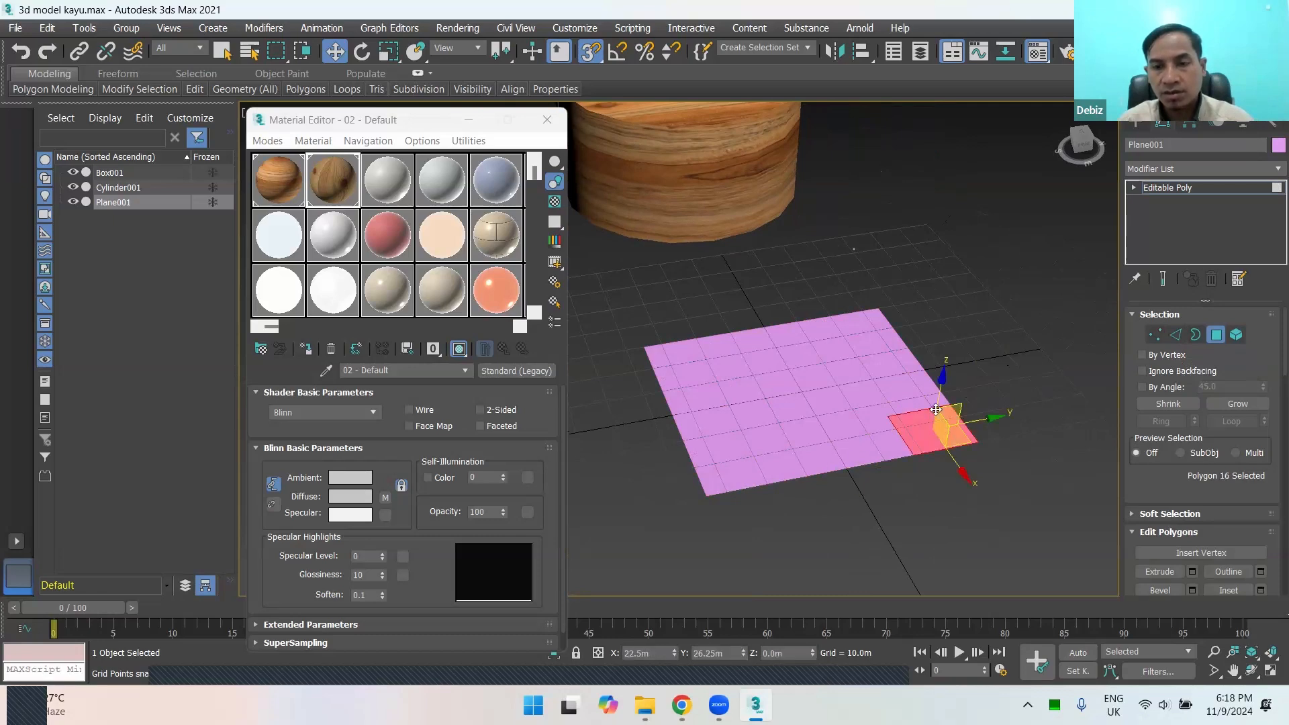
{"action": "key", "text": "ctrl+a"}
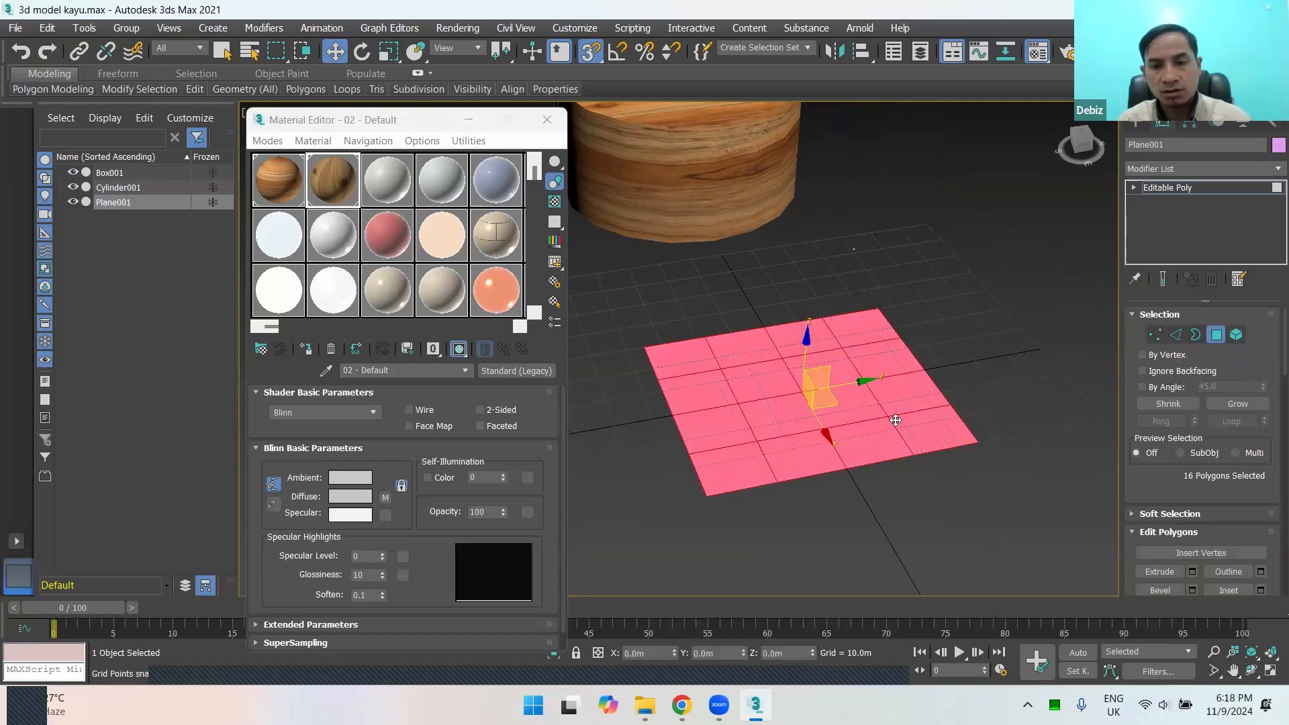
{"action": "middle_click_drag", "start_coordinate": [896, 421], "coordinate": [819, 454], "text": "alt"}
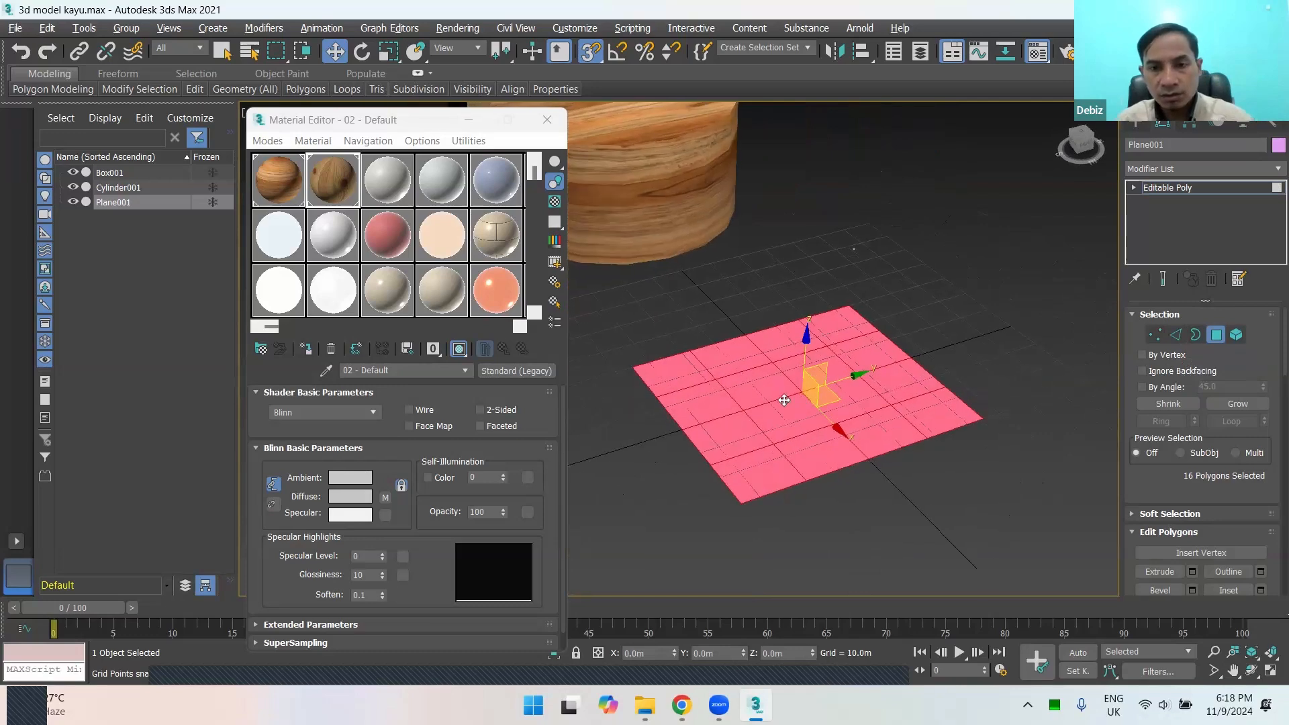
{"action": "middle_click_drag", "start_coordinate": [816, 394], "coordinate": [846, 393], "text": "alt"}
{"action": "scroll", "coordinate": [846, 392], "scroll_direction": "down", "scroll_amount": 8}
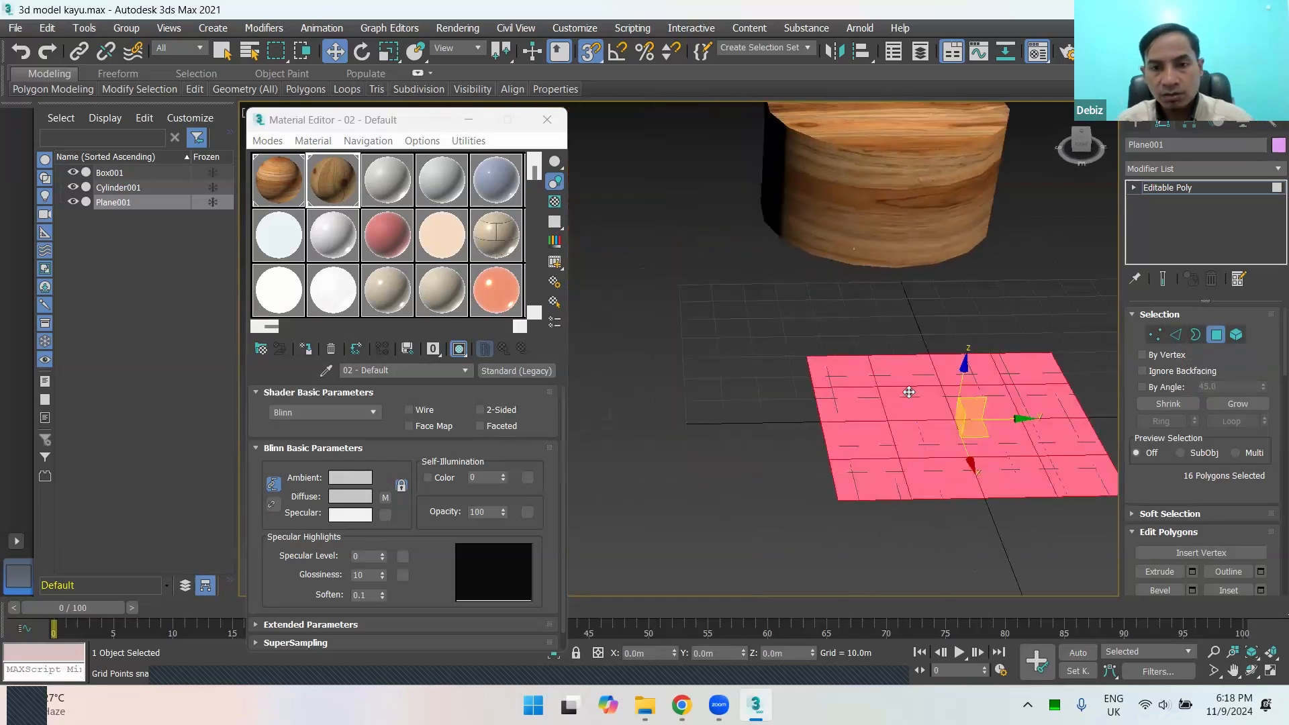
{"action": "left_click", "coordinate": [752, 331]}
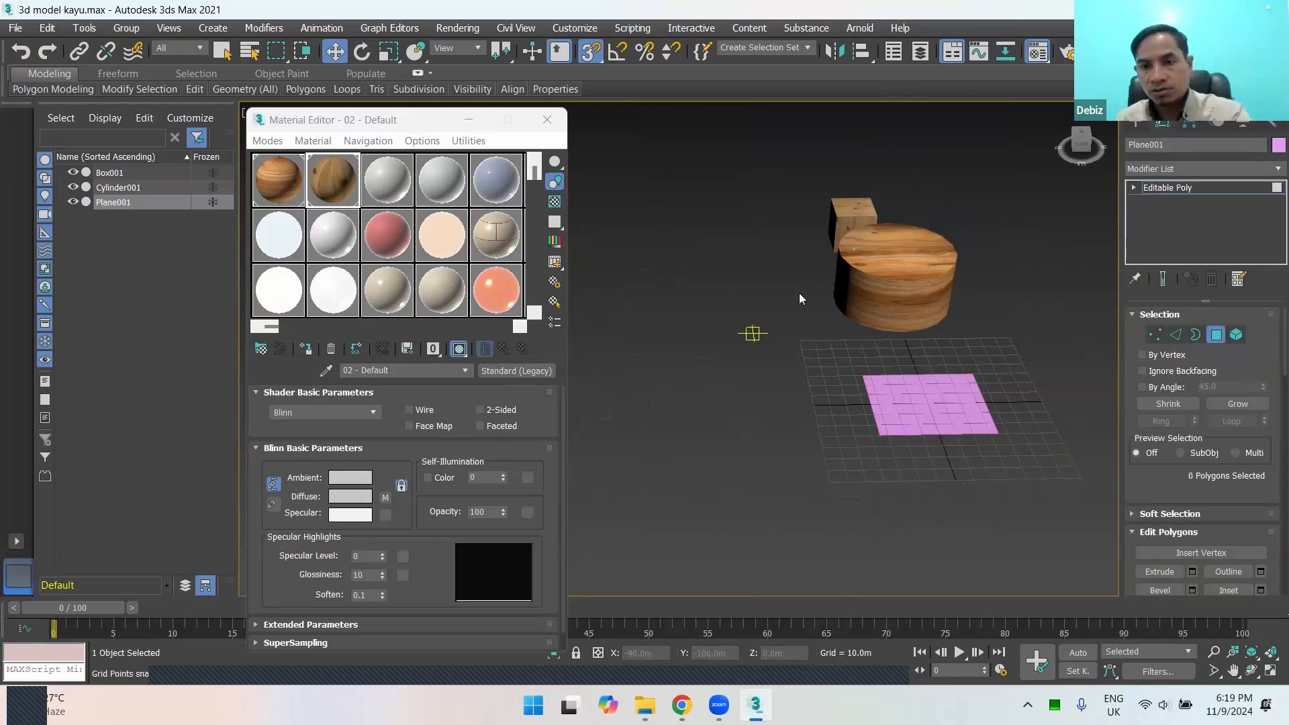
Step: Leave Polygon level and delete the wood-textured box and cylinder together
{"action": "left_click", "coordinate": [1218, 334]}
{"action": "left_click_drag", "start_coordinate": [1002, 200], "coordinate": [779, 313]}
{"action": "key", "text": "Delete"}
Step: Examine the remaining plane on the grid from several distances and angles
{"action": "scroll", "coordinate": [881, 306], "scroll_direction": "up", "scroll_amount": 6}
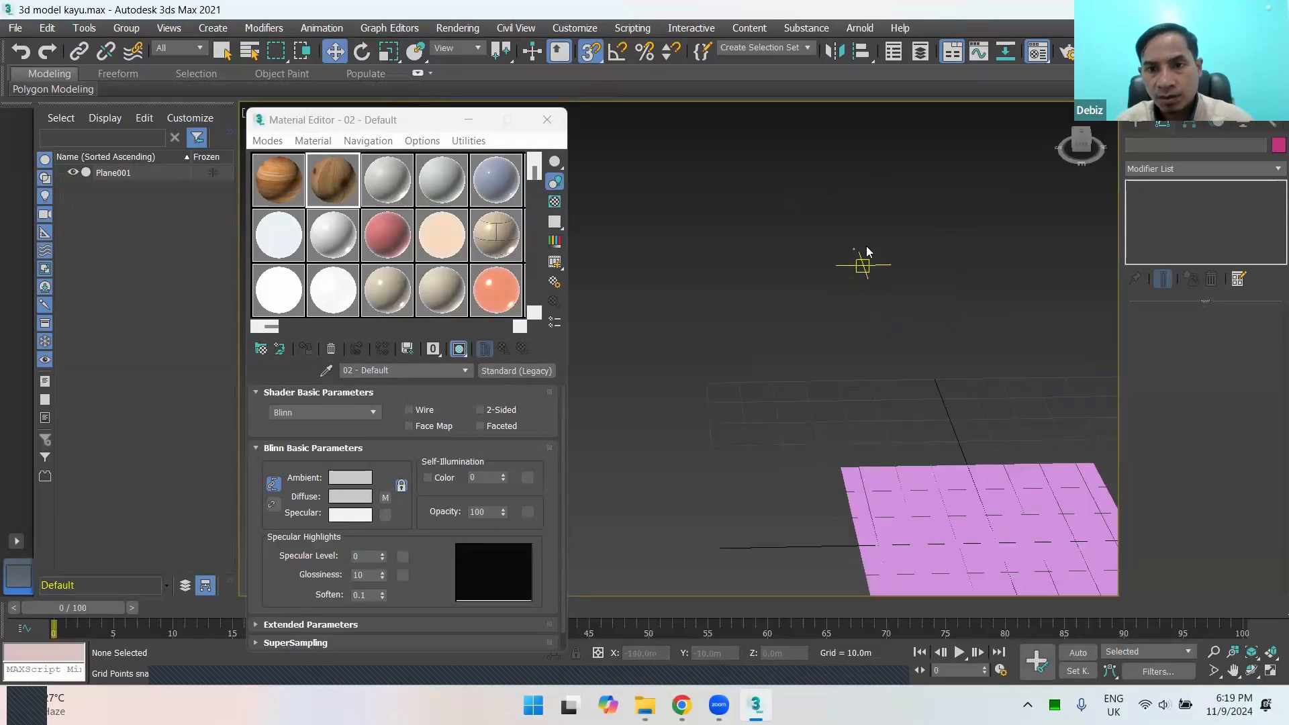
{"action": "scroll", "coordinate": [865, 250], "scroll_direction": "down", "scroll_amount": 6}
{"action": "middle_click_drag", "start_coordinate": [898, 348], "coordinate": [928, 340], "text": "alt"}
{"action": "scroll", "coordinate": [920, 337], "scroll_direction": "down", "scroll_amount": 1}
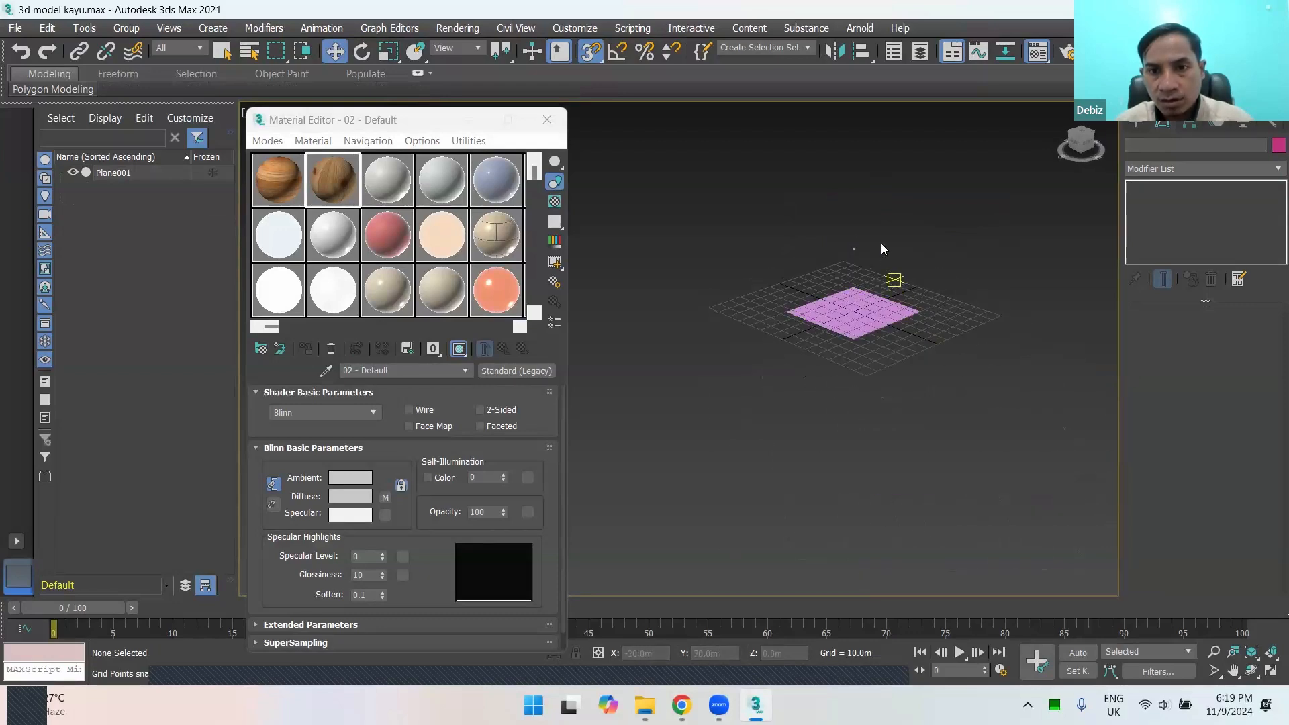
{"action": "scroll", "coordinate": [866, 299], "scroll_direction": "up", "scroll_amount": 6}
{"action": "scroll", "coordinate": [858, 303], "scroll_direction": "down", "scroll_amount": 5}
{"action": "middle_click_drag", "start_coordinate": [889, 335], "coordinate": [835, 362], "text": "alt"}
{"action": "scroll", "coordinate": [881, 328], "scroll_direction": "up", "scroll_amount": 2}
{"action": "scroll", "coordinate": [840, 367], "scroll_direction": "down", "scroll_amount": 2}
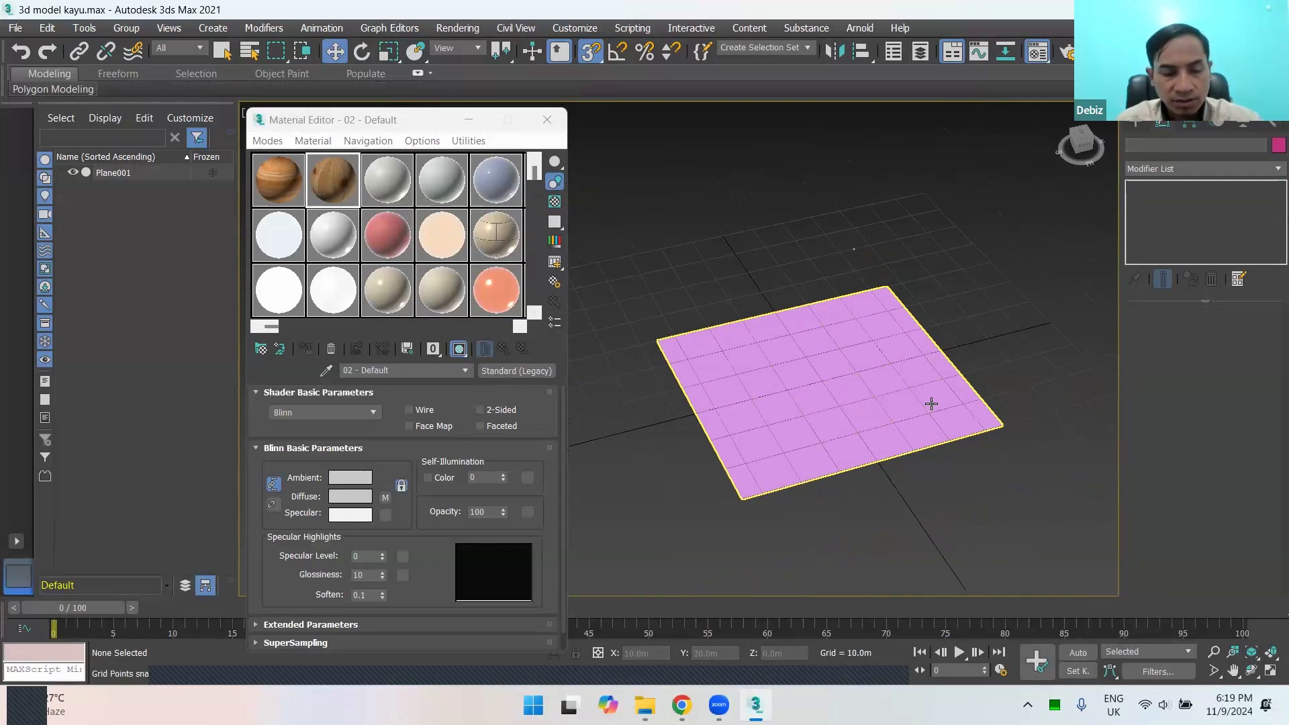
Step: Hide and show the viewport grid several times, leaving it visible
{"action": "key", "text": "g"}
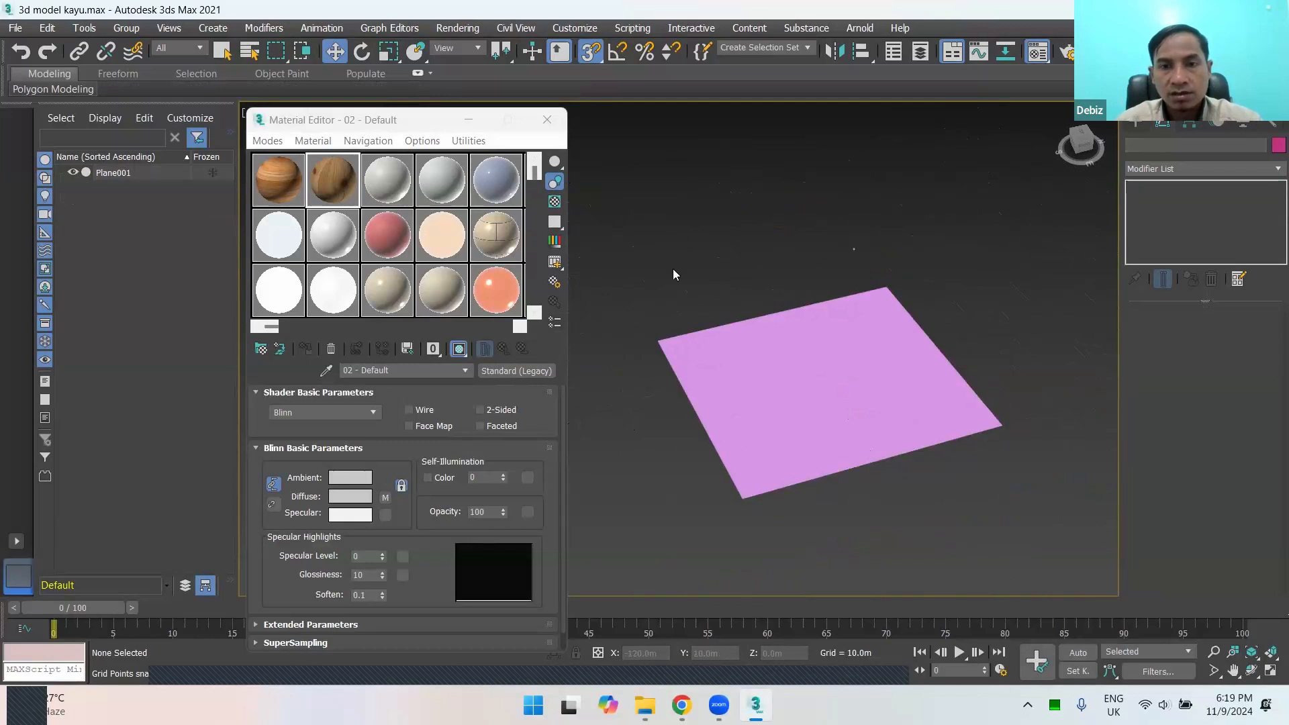
{"action": "key", "text": "g"}
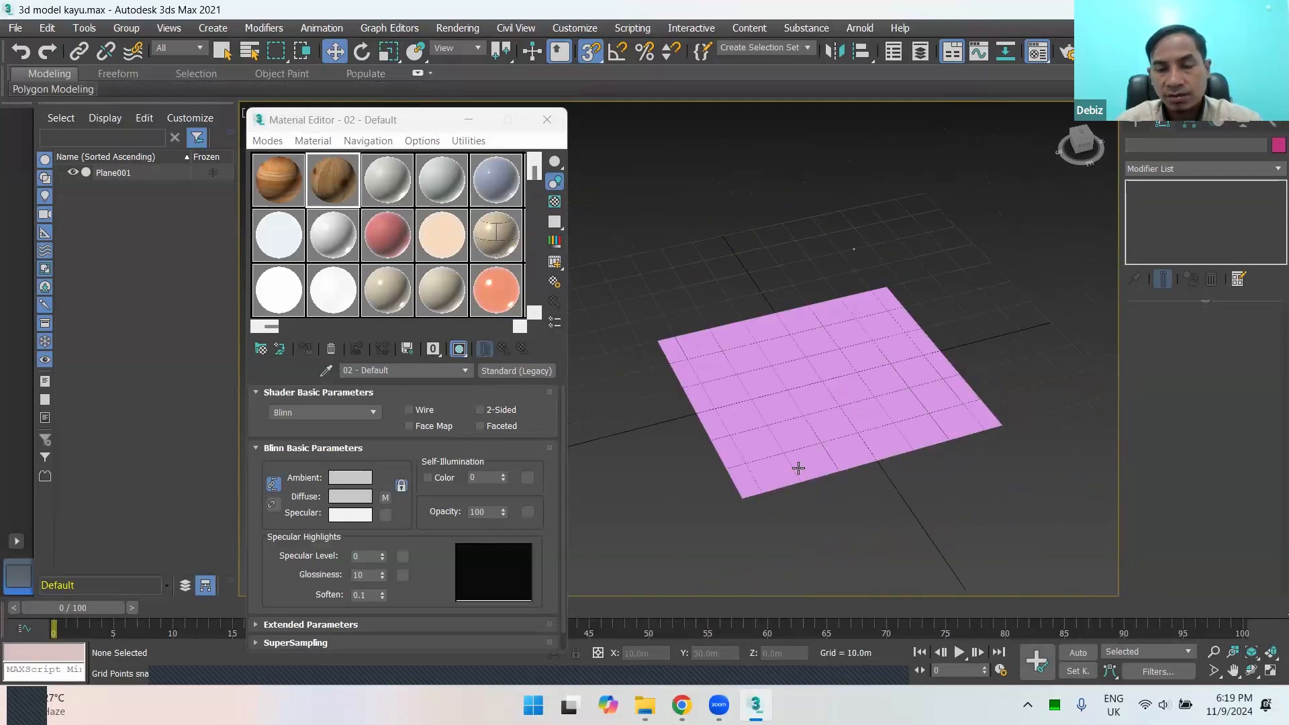
{"action": "key", "text": "g"}
{"action": "key", "text": "g"}
{"action": "key", "text": "g"}
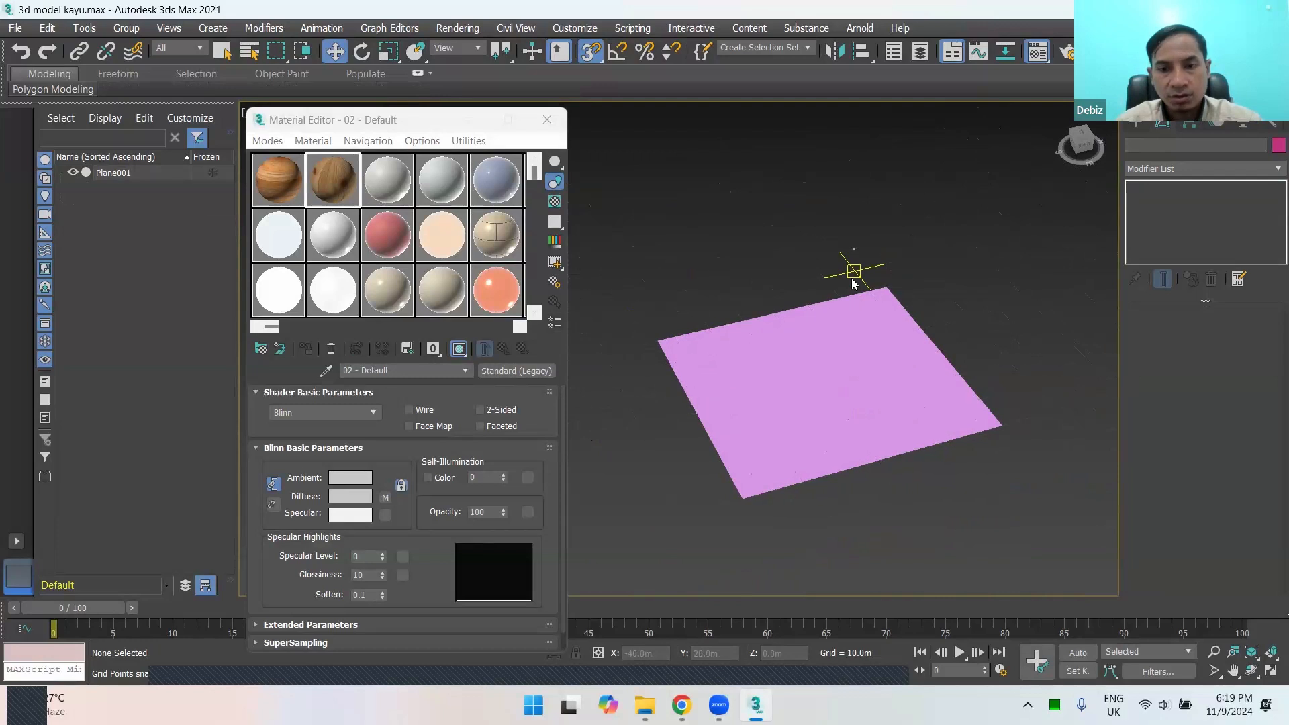
{"action": "key", "text": "g"}
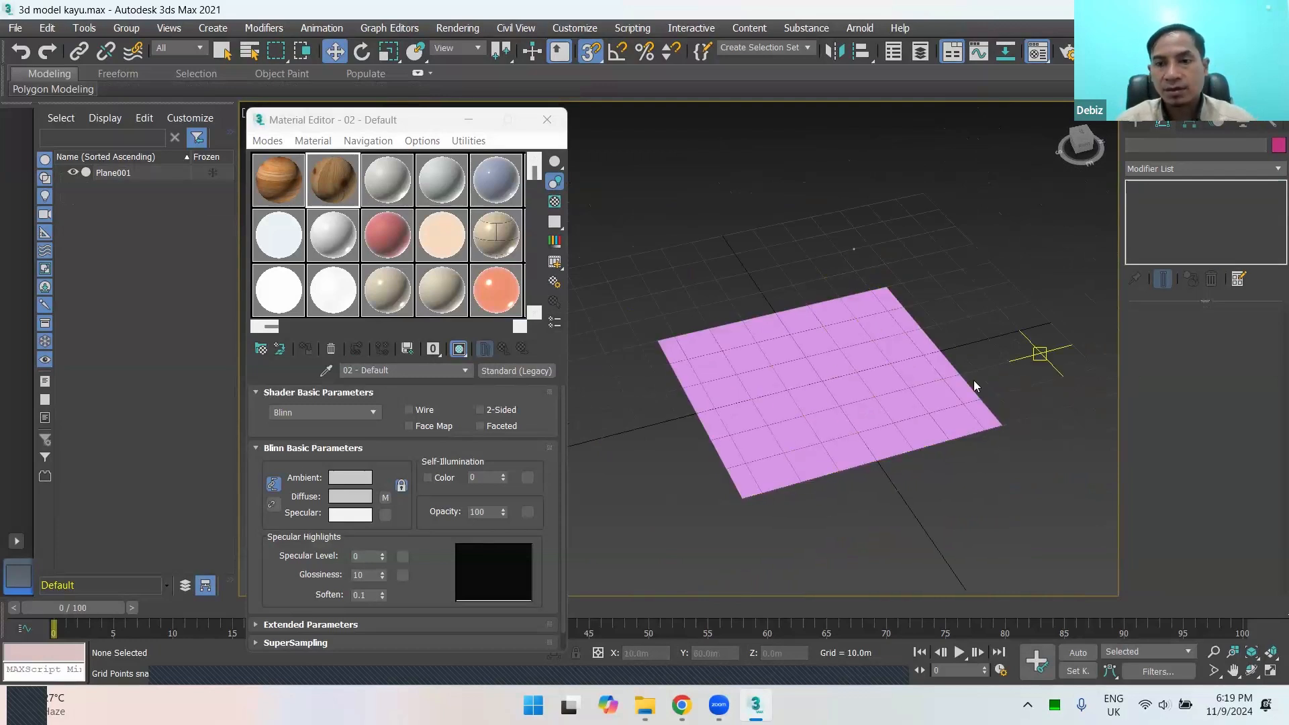
Step: Select the plane's entire surface at Element sub-object level and switch between the Polygon and Element levels
{"action": "left_click", "coordinate": [956, 391]}
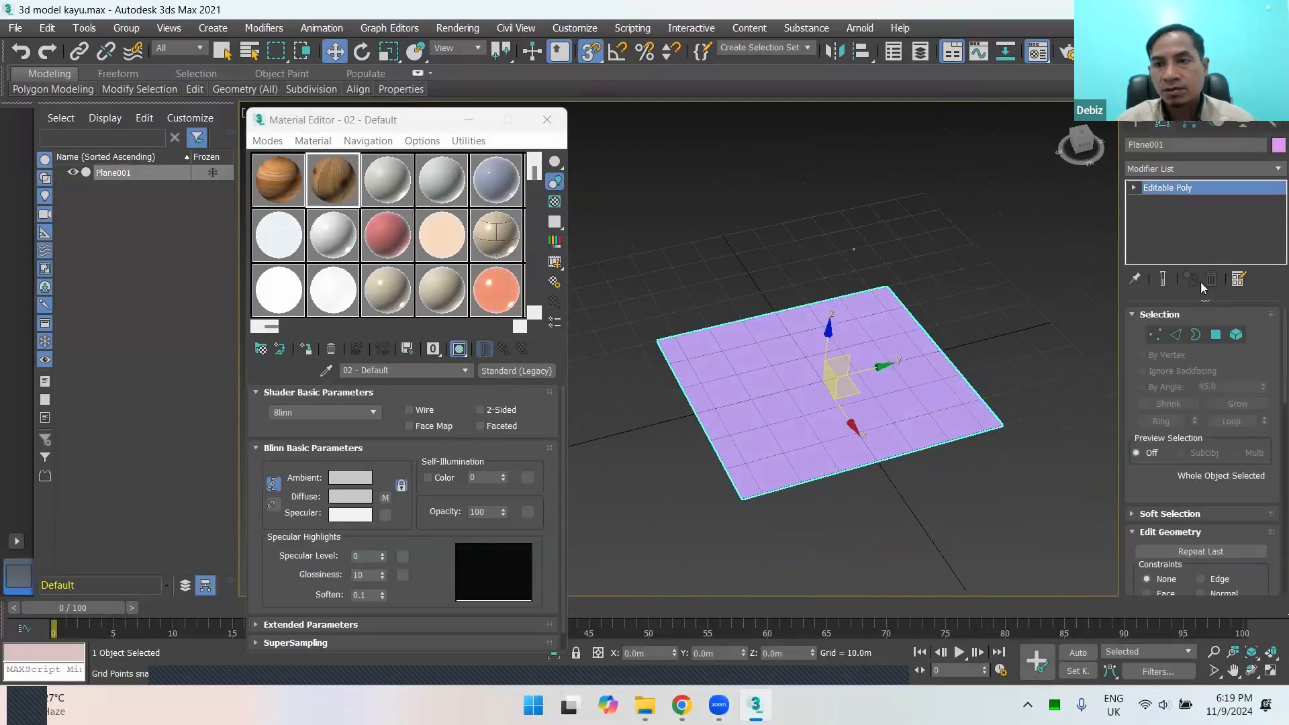
{"action": "left_click", "coordinate": [1224, 334]}
{"action": "left_click", "coordinate": [1236, 334]}
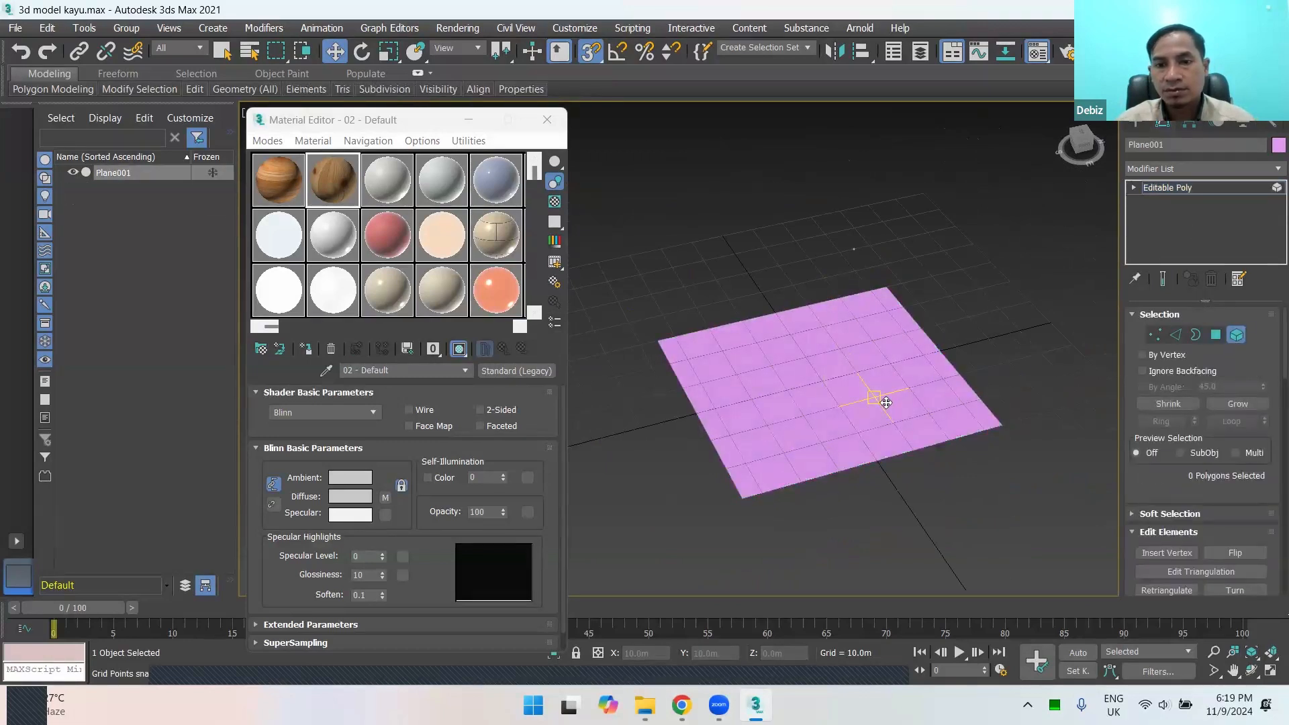
{"action": "left_click", "coordinate": [874, 383]}
{"action": "right_click", "coordinate": [805, 379]}
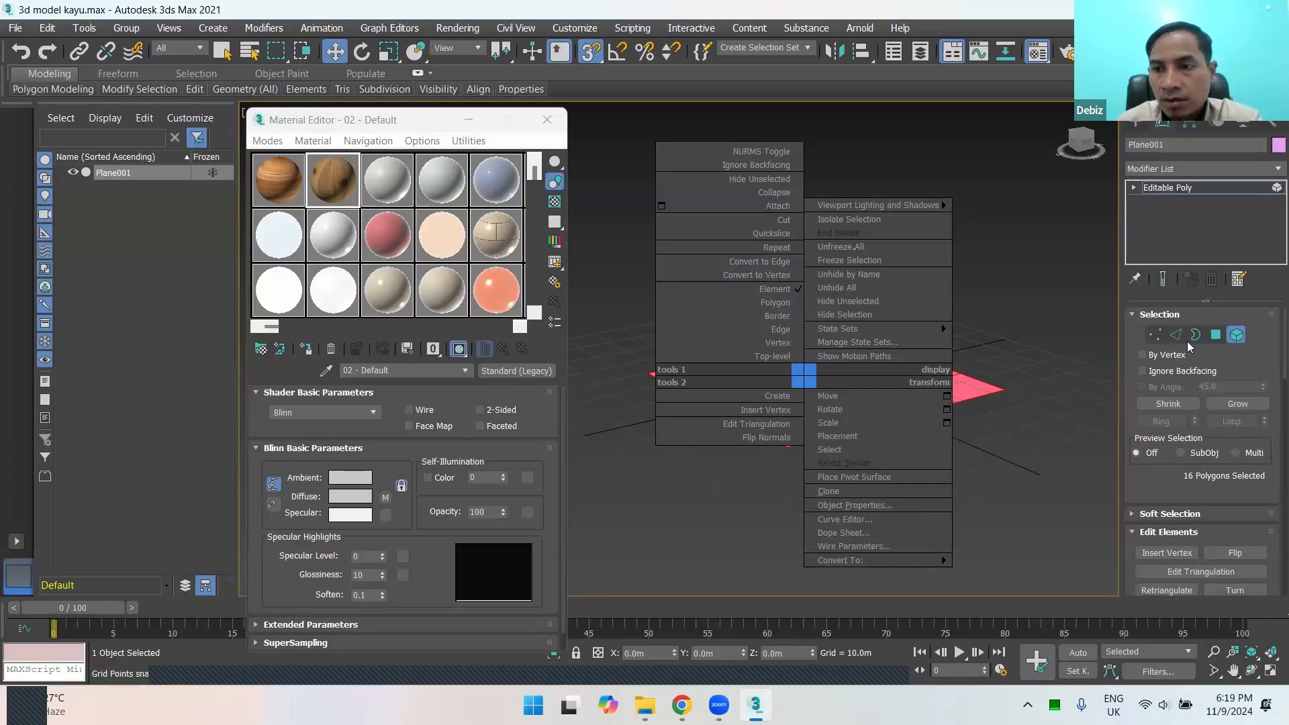
{"action": "left_click", "coordinate": [1217, 333]}
{"action": "left_click", "coordinate": [1217, 334]}
{"action": "left_click", "coordinate": [1237, 335]}
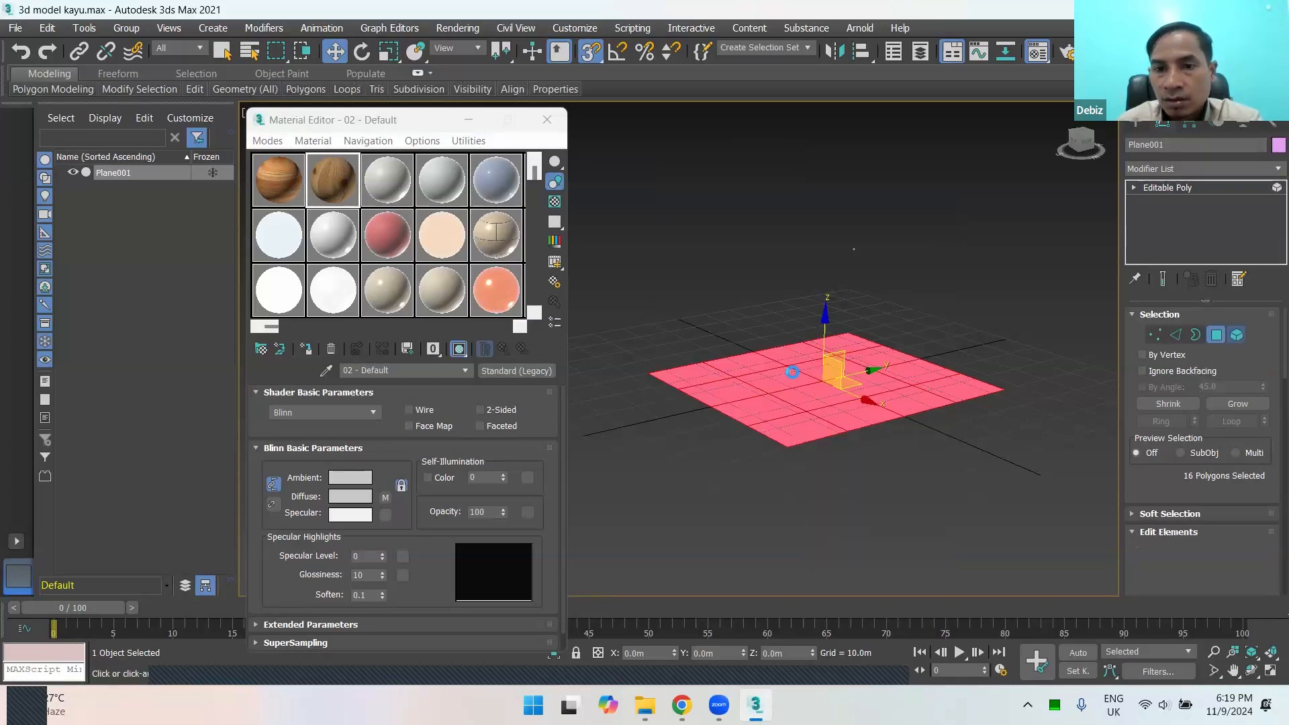
Step: Compare the commands offered for the plane's selected surface at the Element and Polygon sub-object levels, ending at Polygon level
{"action": "right_click", "coordinate": [776, 390]}
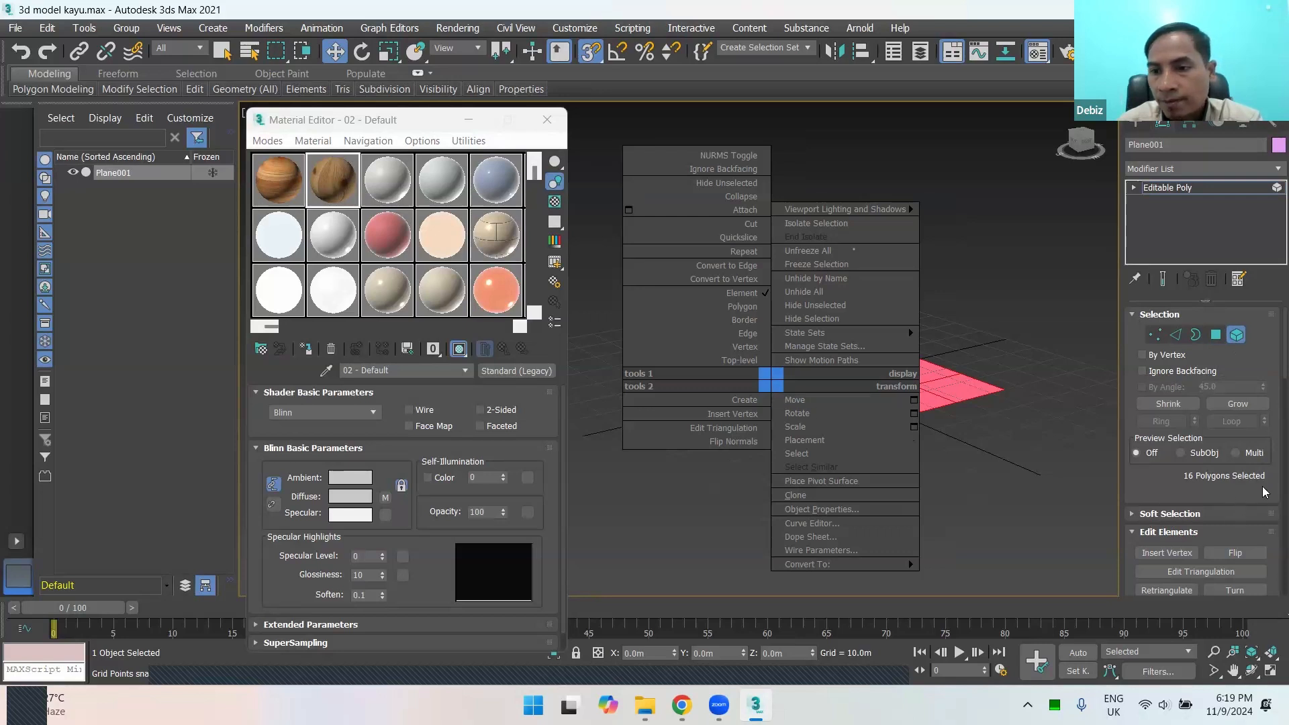
{"action": "left_click", "coordinate": [1269, 363]}
{"action": "scroll", "coordinate": [1269, 384], "scroll_direction": "down", "scroll_amount": 5}
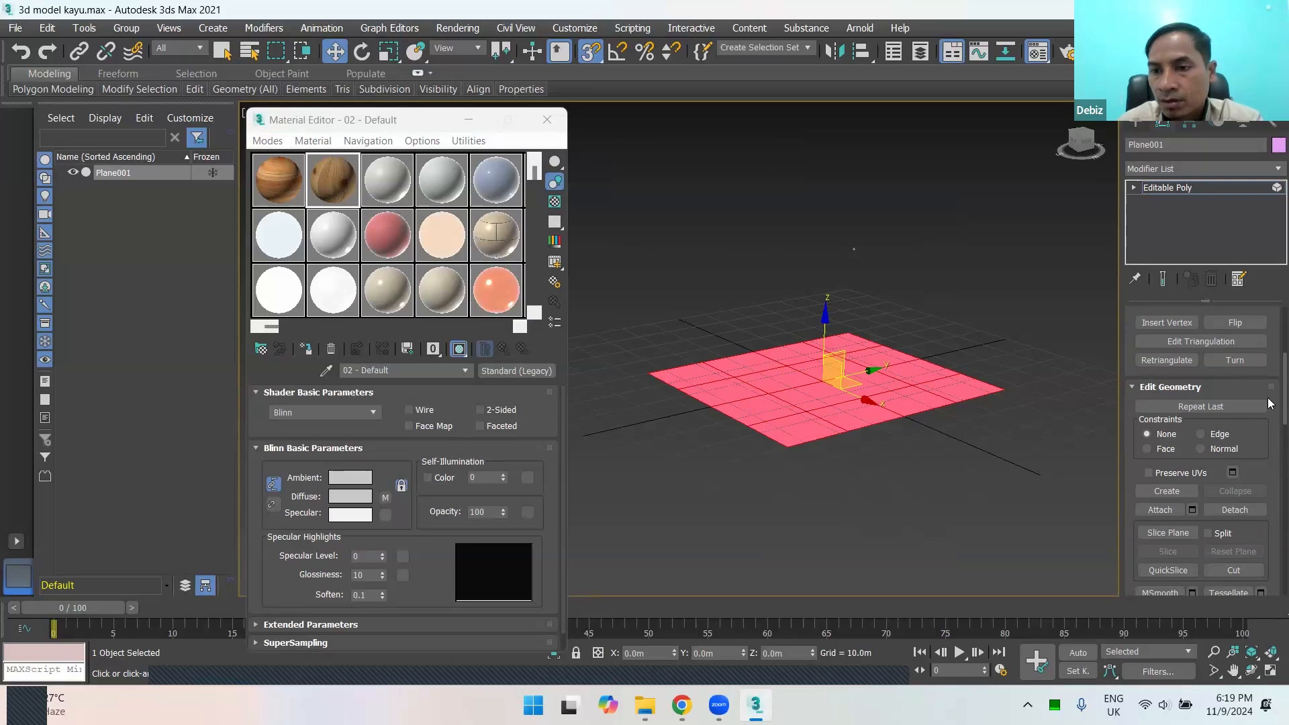
{"action": "scroll", "coordinate": [1269, 403], "scroll_direction": "up", "scroll_amount": 4}
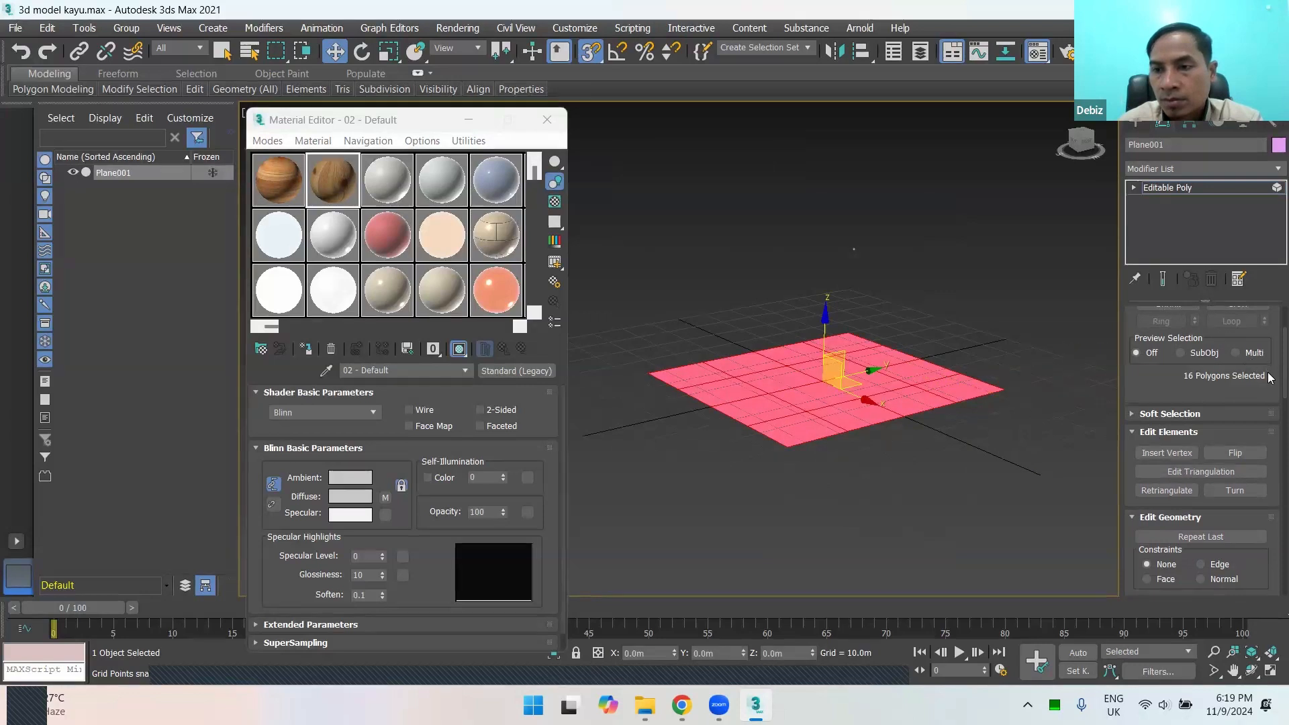
{"action": "scroll", "coordinate": [1236, 356], "scroll_direction": "up", "scroll_amount": 3}
{"action": "left_click", "coordinate": [1215, 335]}
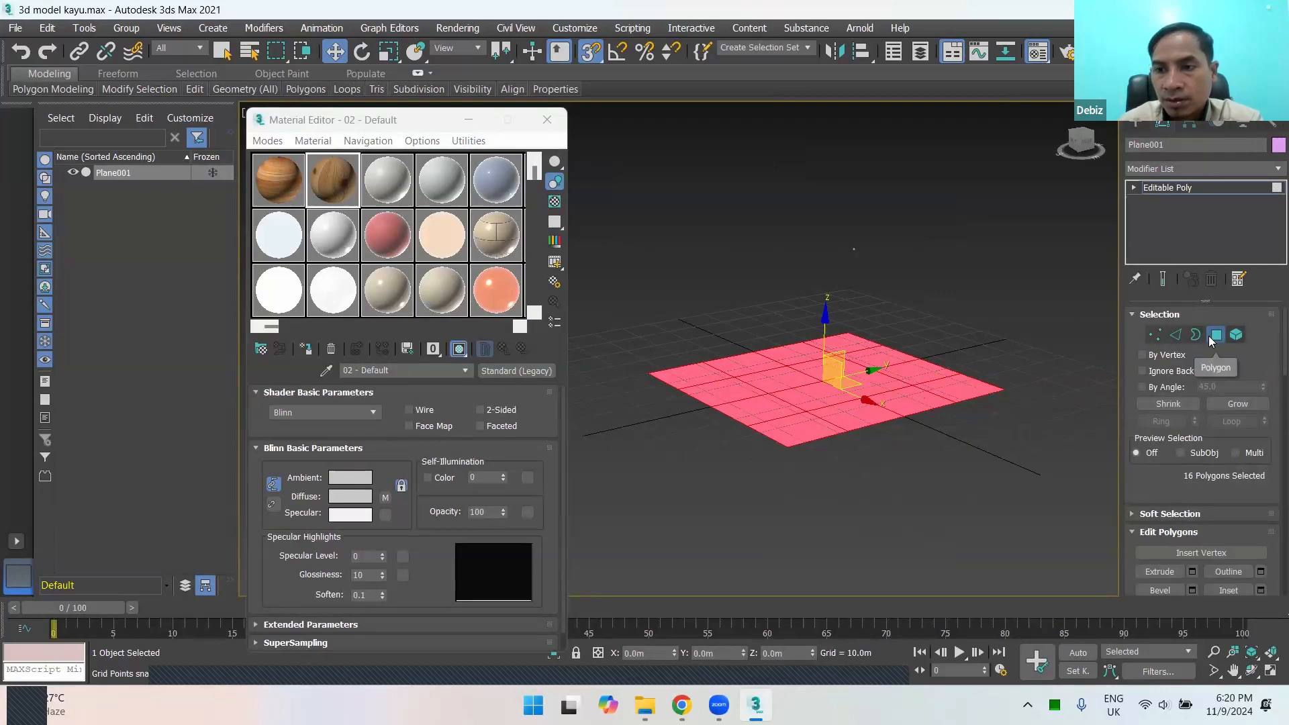
{"action": "right_click", "coordinate": [810, 388]}
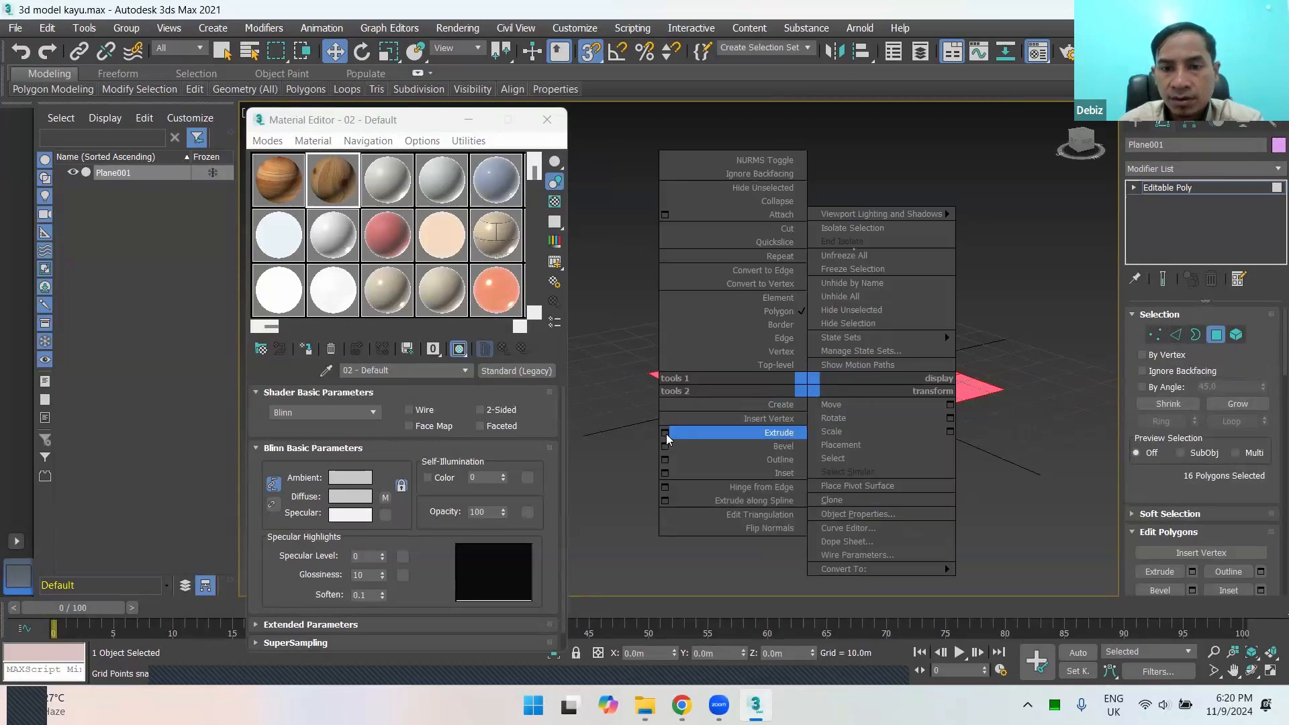
{"action": "left_click", "coordinate": [1238, 333]}
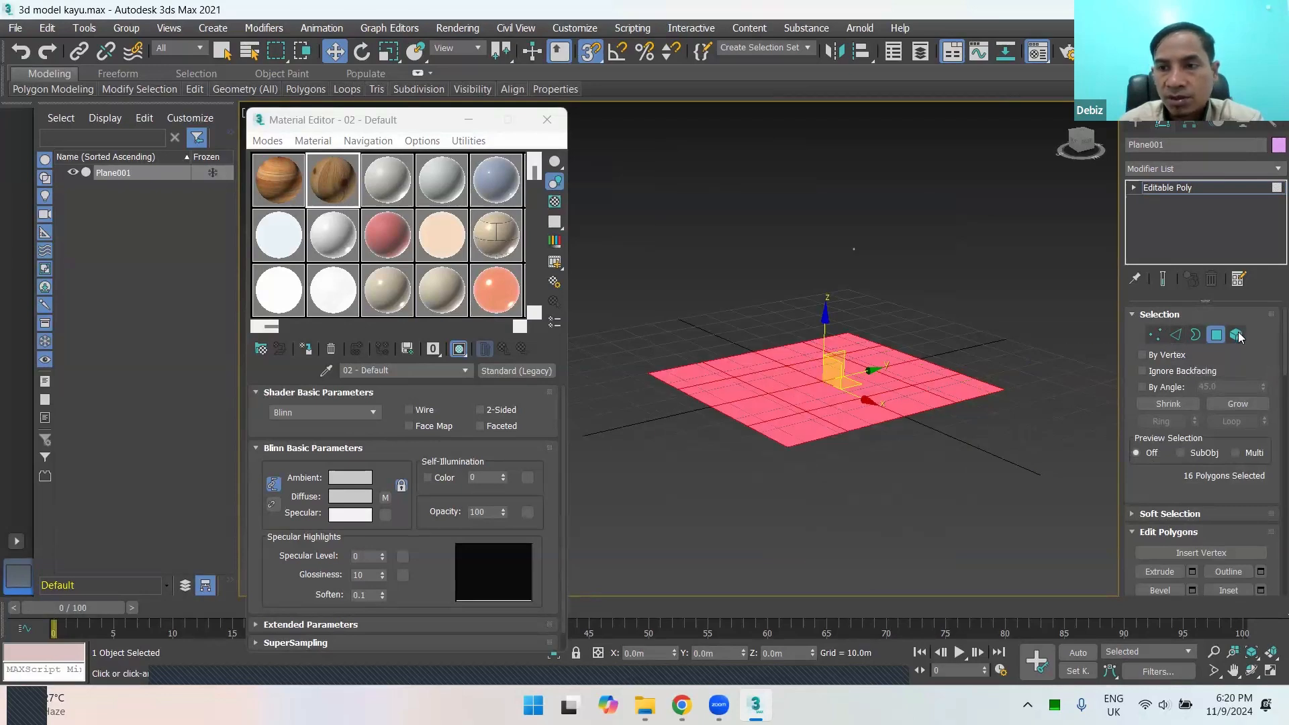
{"action": "left_click", "coordinate": [1236, 334]}
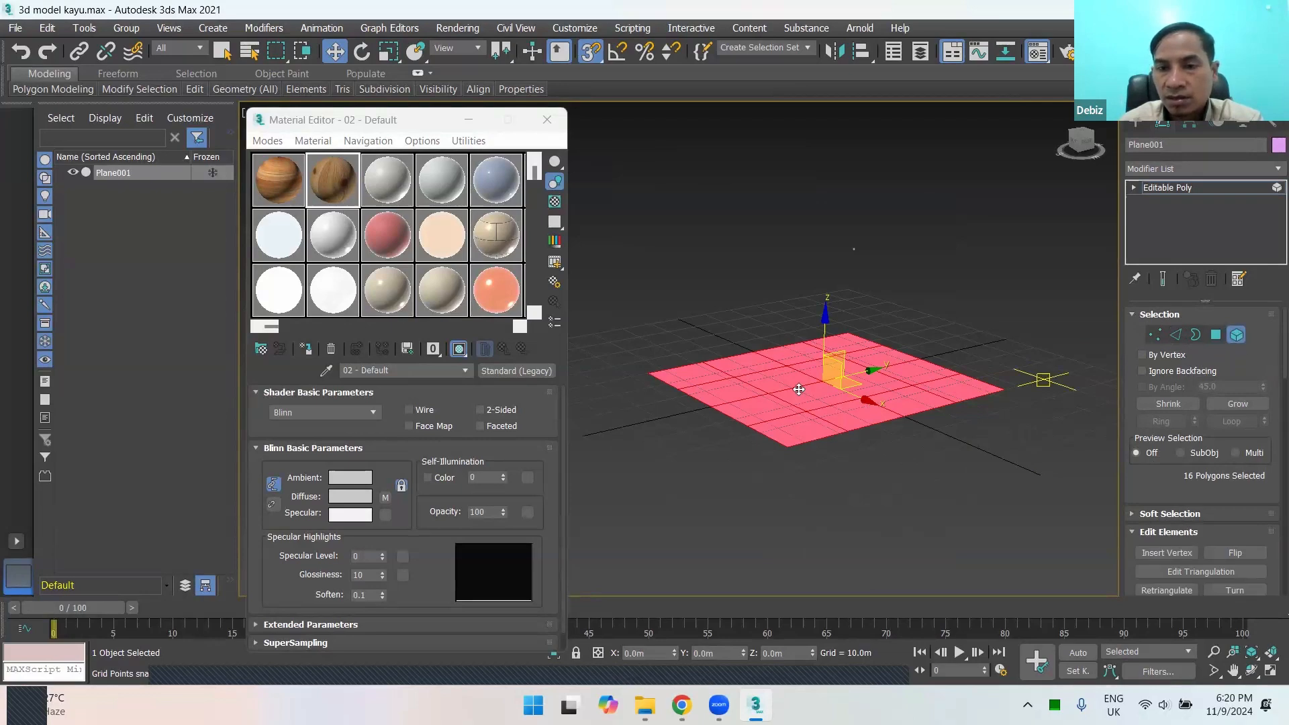
{"action": "right_click", "coordinate": [779, 376]}
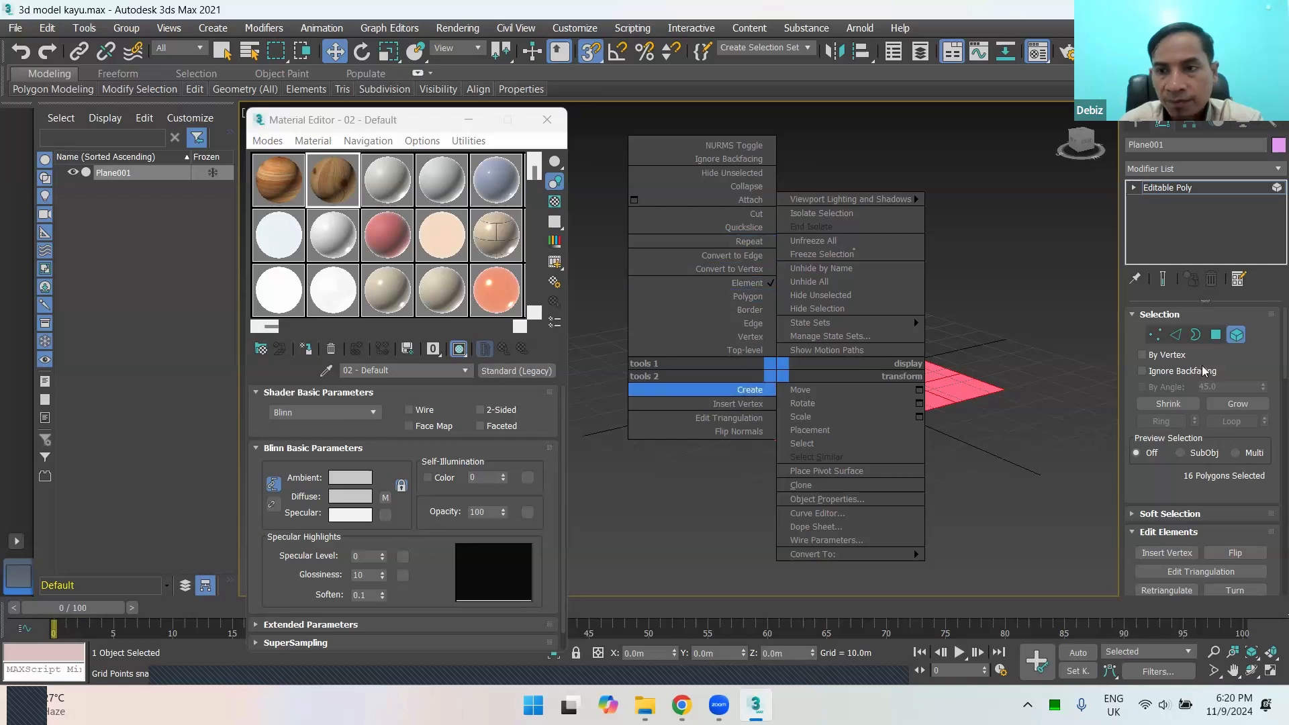
{"action": "left_click", "coordinate": [1217, 335]}
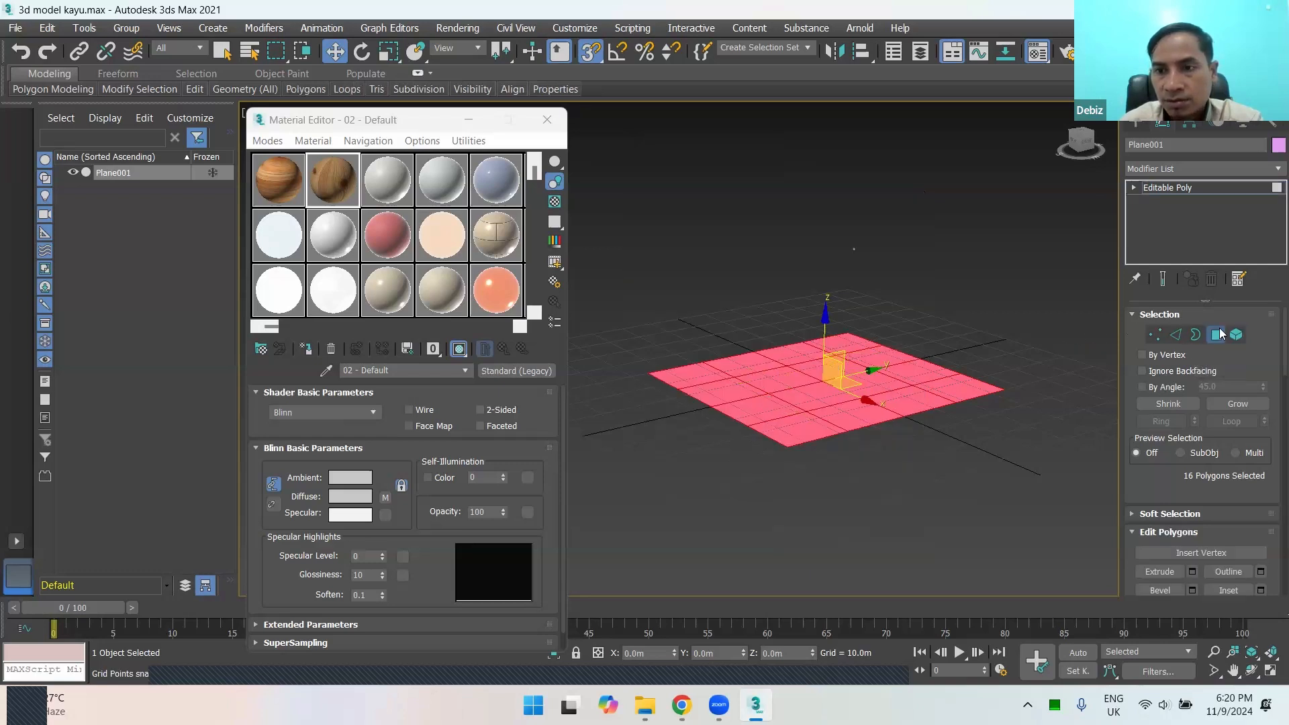
Step: Start extruding all the plane's selected polygons, with a trial height of about 6.58 m, and check the preview from below
{"action": "right_click", "coordinate": [808, 375]}
{"action": "left_click", "coordinate": [666, 426]}
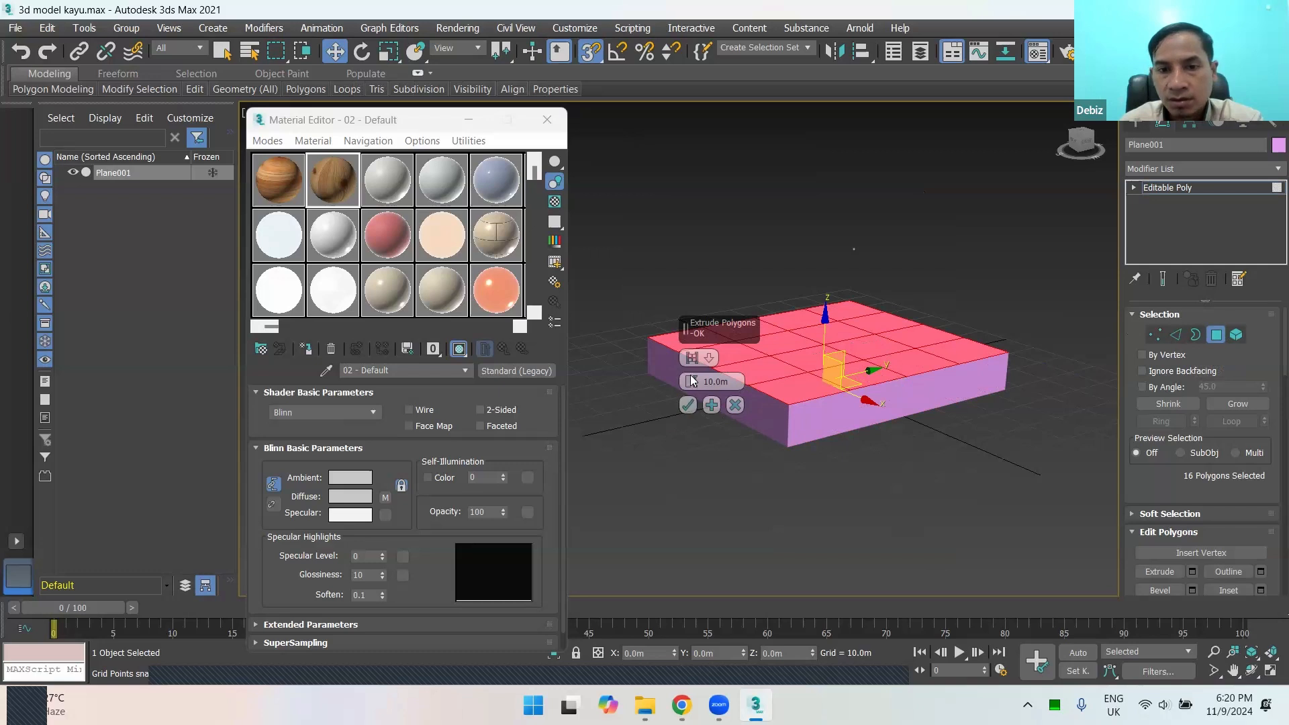
{"action": "left_click_drag", "start_coordinate": [689, 384], "coordinate": [695, 403]}
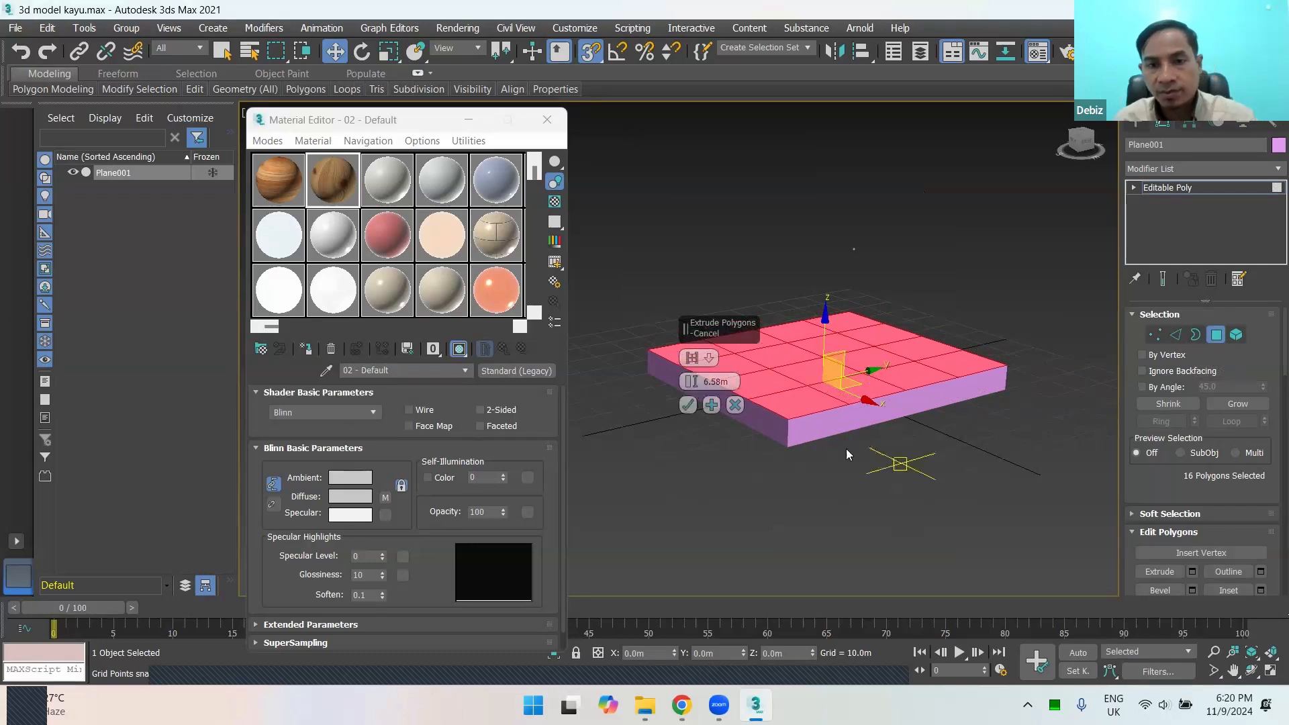
{"action": "scroll", "coordinate": [873, 413], "scroll_direction": "up", "scroll_amount": 2}
{"action": "middle_click_drag", "start_coordinate": [873, 409], "coordinate": [908, 402], "text": "alt"}
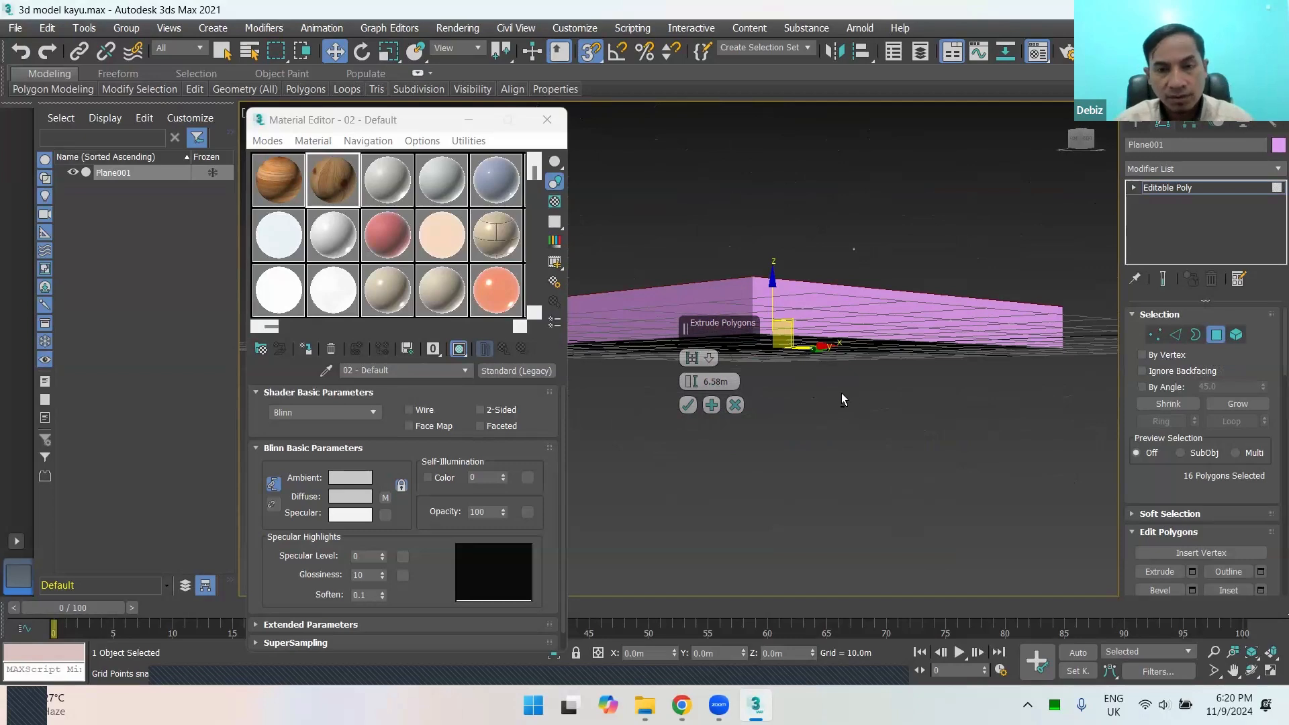
{"action": "middle_click_drag", "start_coordinate": [840, 393], "coordinate": [813, 375], "text": "alt"}
Step: Cycle the extrusion type through Local Normal, By Polygon and Group to compare how the polygons extrude
{"action": "left_click", "coordinate": [693, 357]}
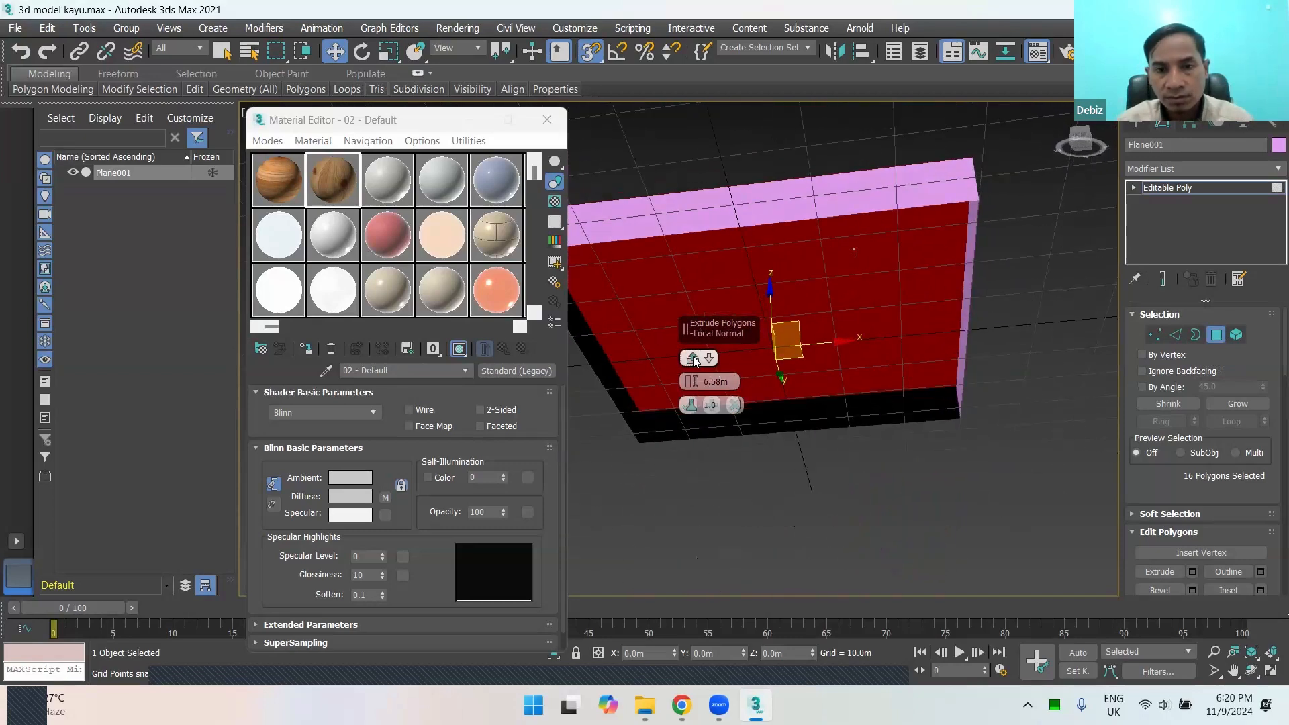
{"action": "left_click", "coordinate": [694, 358]}
{"action": "left_click", "coordinate": [694, 359]}
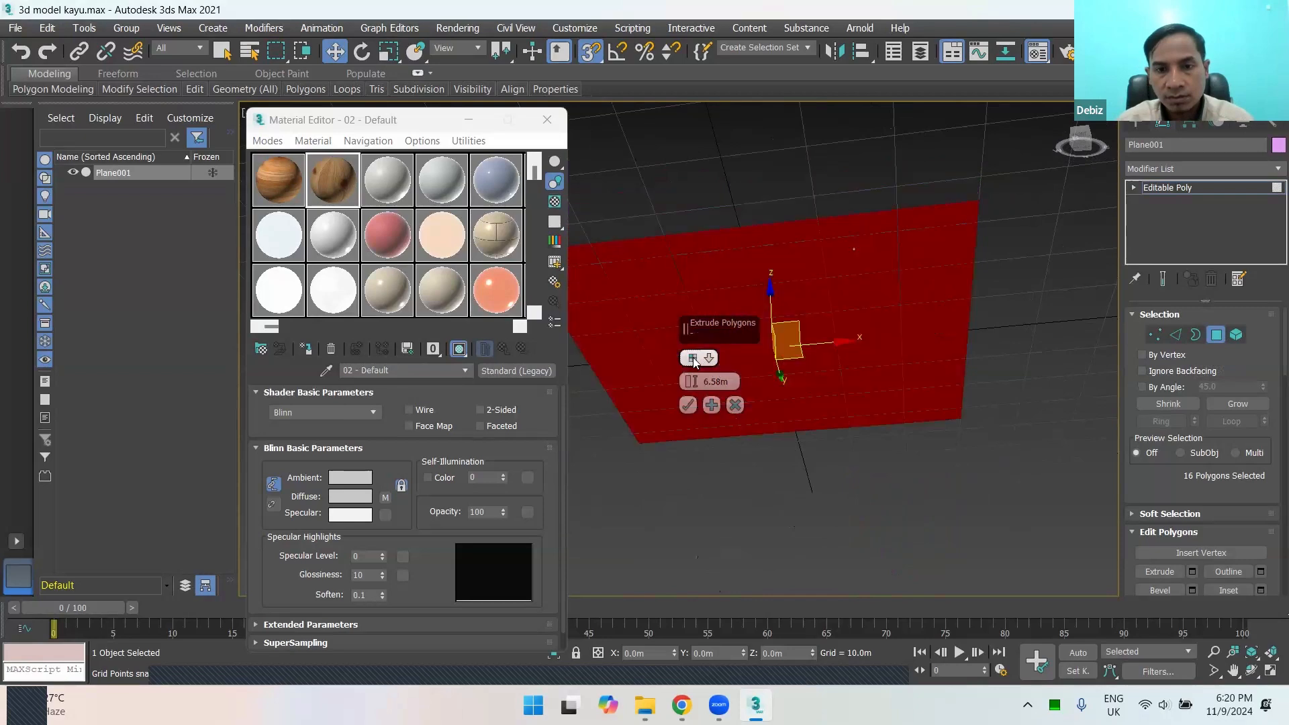
{"action": "left_click", "coordinate": [693, 360]}
{"action": "left_click", "coordinate": [693, 360]}
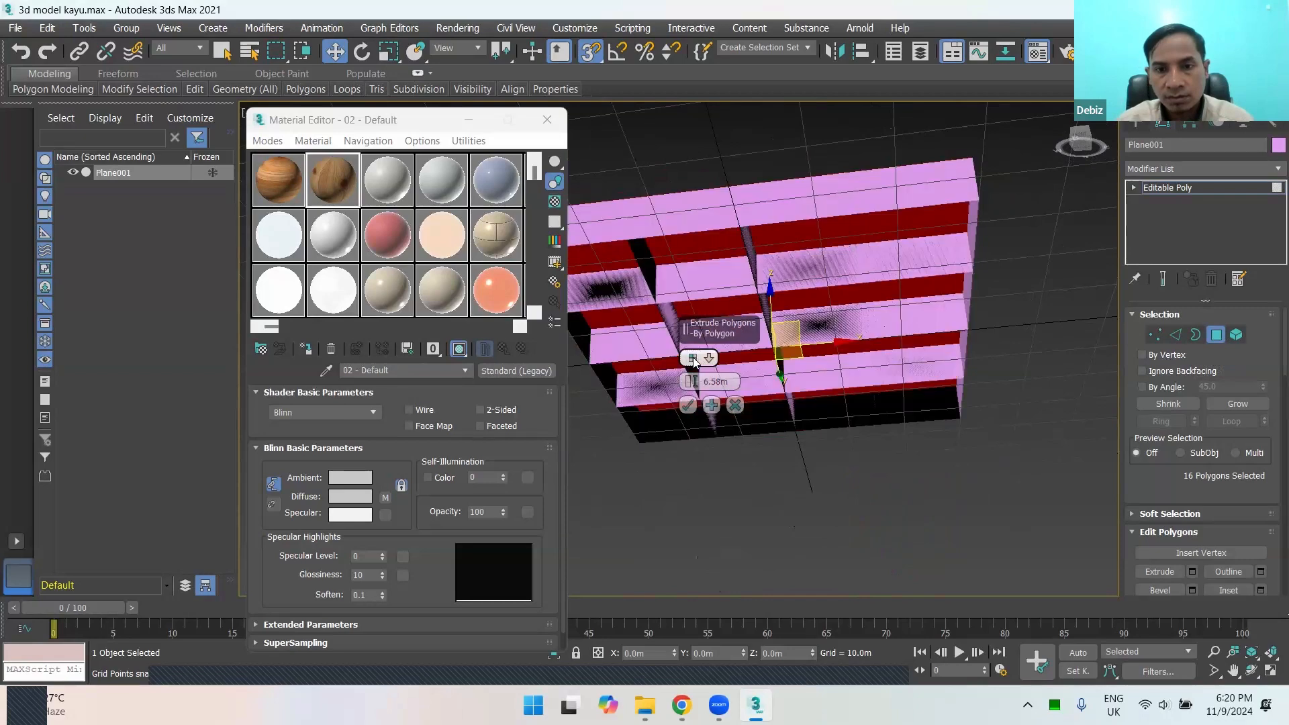
{"action": "left_click", "coordinate": [694, 360]}
{"action": "middle_click_drag", "start_coordinate": [817, 321], "coordinate": [742, 360], "text": "alt"}
{"action": "left_click", "coordinate": [694, 359]}
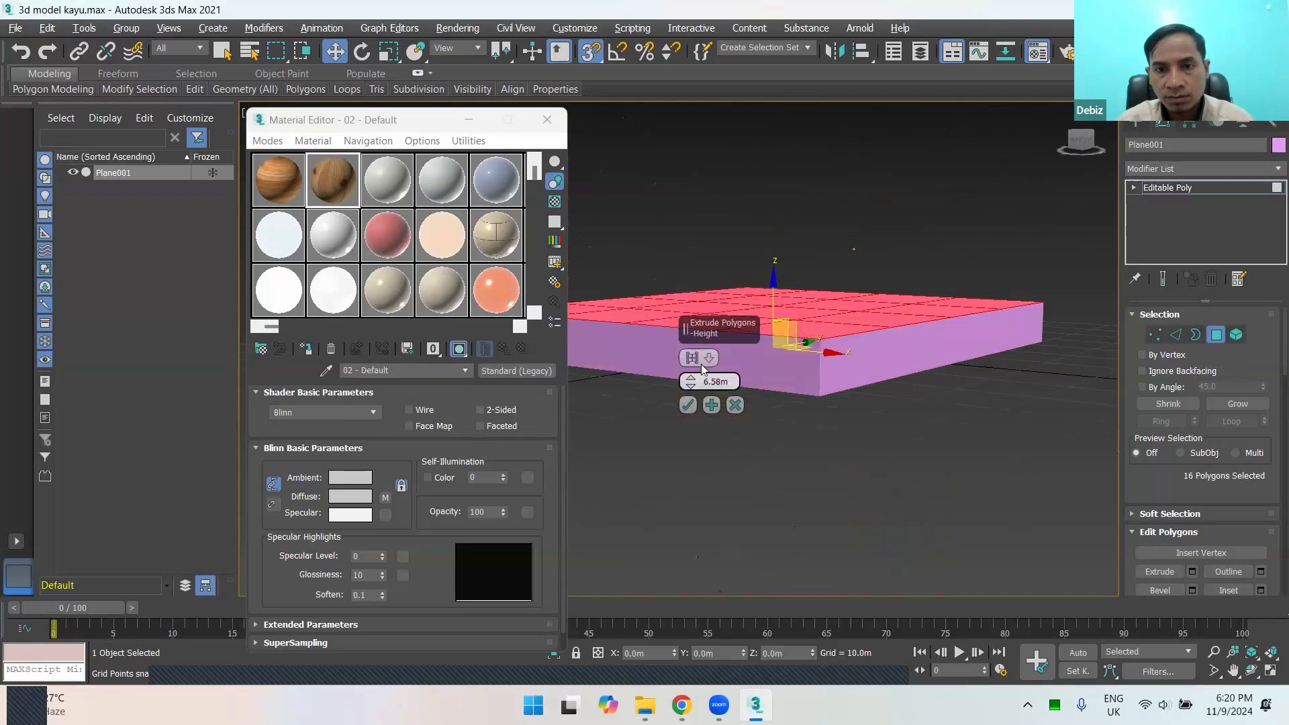
Step: Set the extrusion height to 5 m with the Local Normal type and apply the extrusion to the plane
{"action": "mouse_move", "coordinate": [803, 431]}
{"action": "middle_mouse_down", "text": "alt"}
{"action": "mouse_move", "coordinate": [871, 345]}
{"action": "mouse_move", "coordinate": [929, 307]}
{"action": "mouse_move", "coordinate": [920, 348]}
{"action": "mouse_move", "coordinate": [857, 385]}
{"action": "mouse_move", "coordinate": [819, 372]}
{"action": "mouse_move", "coordinate": [908, 389]}
{"action": "mouse_move", "coordinate": [848, 430]}
{"action": "mouse_move", "coordinate": [787, 441]}
{"action": "middle_mouse_up", "text": "alt"}
{"action": "middle_click_drag", "start_coordinate": [917, 377], "coordinate": [1057, 345]}
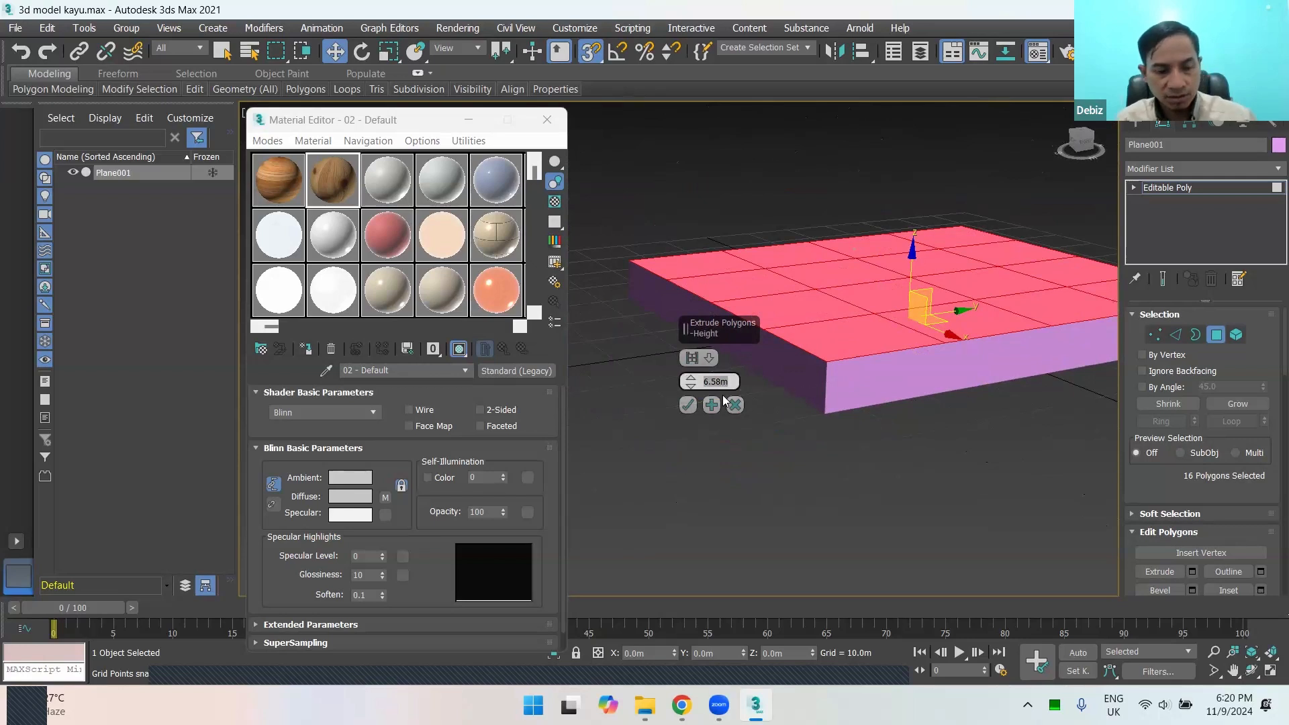
{"action": "right_click", "coordinate": [855, 413]}
{"action": "left_click", "coordinate": [762, 437]}
{"action": "scroll", "coordinate": [777, 414], "scroll_direction": "down", "scroll_amount": 2}
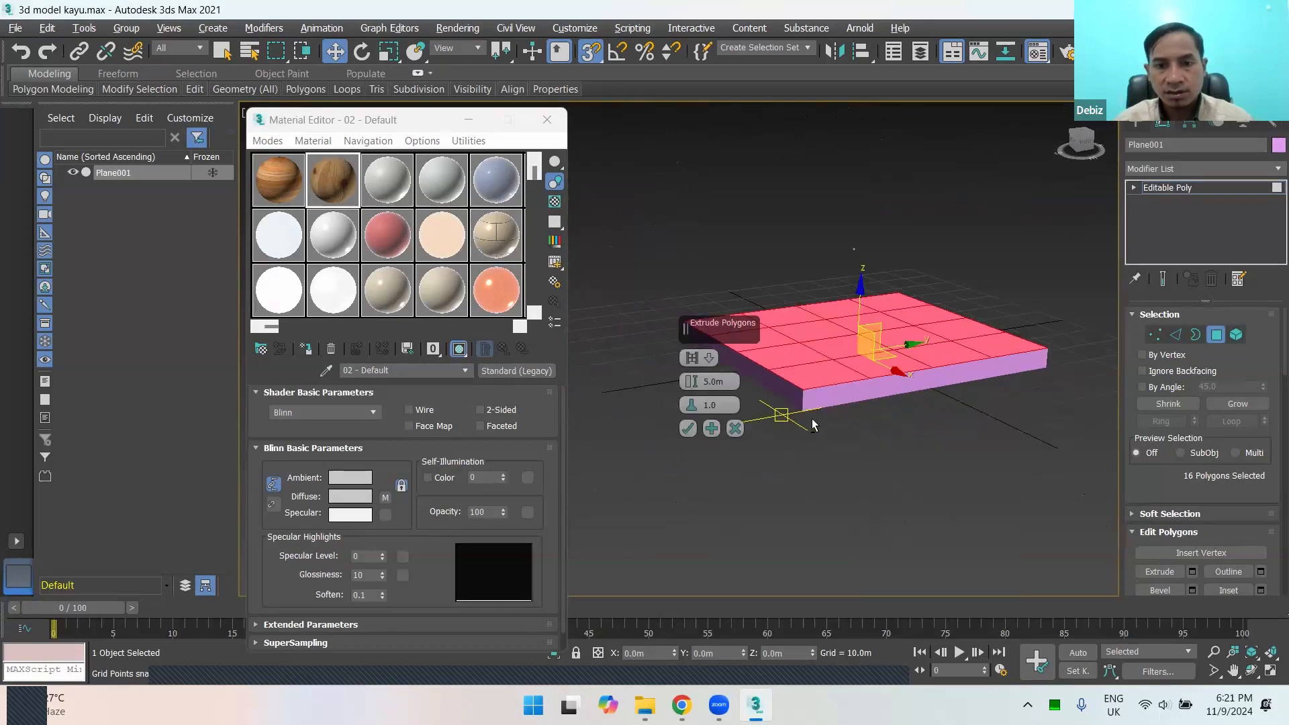
{"action": "middle_click_drag", "start_coordinate": [812, 418], "coordinate": [839, 415], "text": "alt"}
{"action": "mouse_move", "coordinate": [898, 384]}
{"action": "middle_mouse_down", "text": "alt"}
{"action": "mouse_move", "coordinate": [907, 393]}
{"action": "mouse_move", "coordinate": [909, 366]}
{"action": "mouse_move", "coordinate": [903, 383]}
{"action": "middle_mouse_up", "text": "alt"}
{"action": "left_click", "coordinate": [688, 434]}
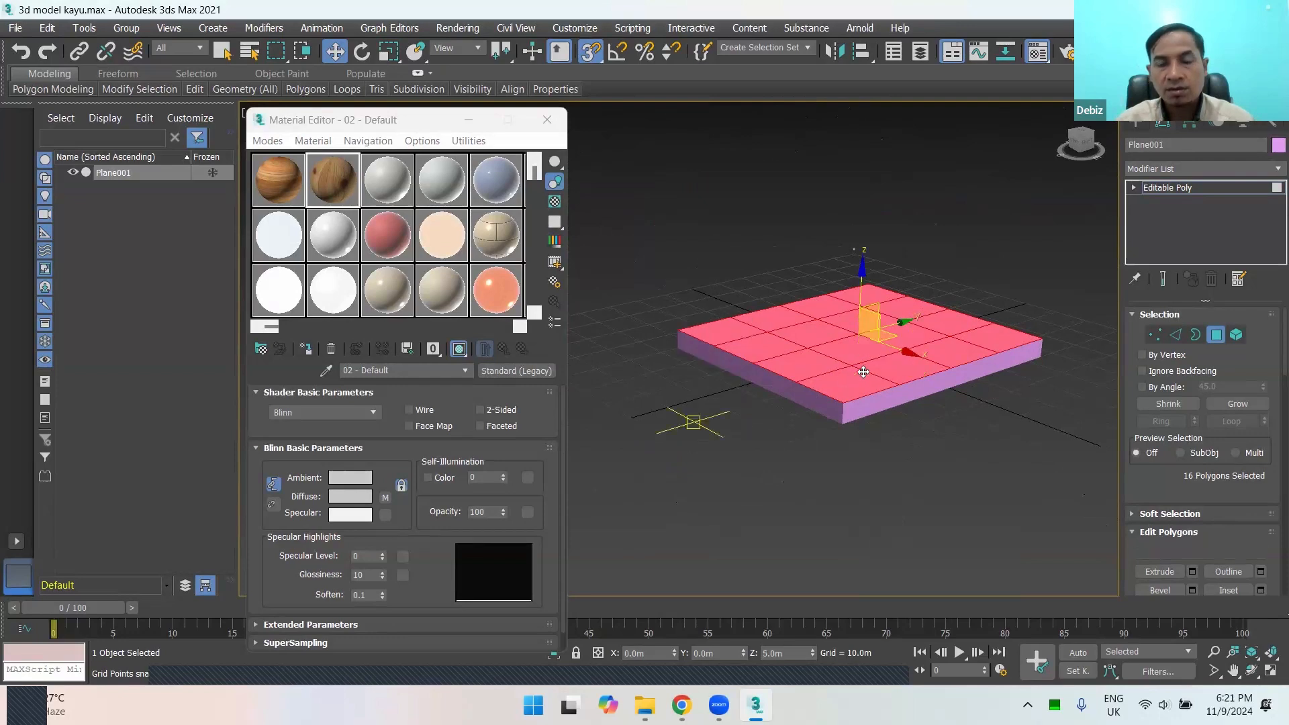
Step: Deselect the extruded slab's polygons and leave Polygon level
{"action": "middle_click_drag", "start_coordinate": [806, 443], "coordinate": [977, 457], "text": "alt"}
{"action": "left_click", "coordinate": [1214, 336]}
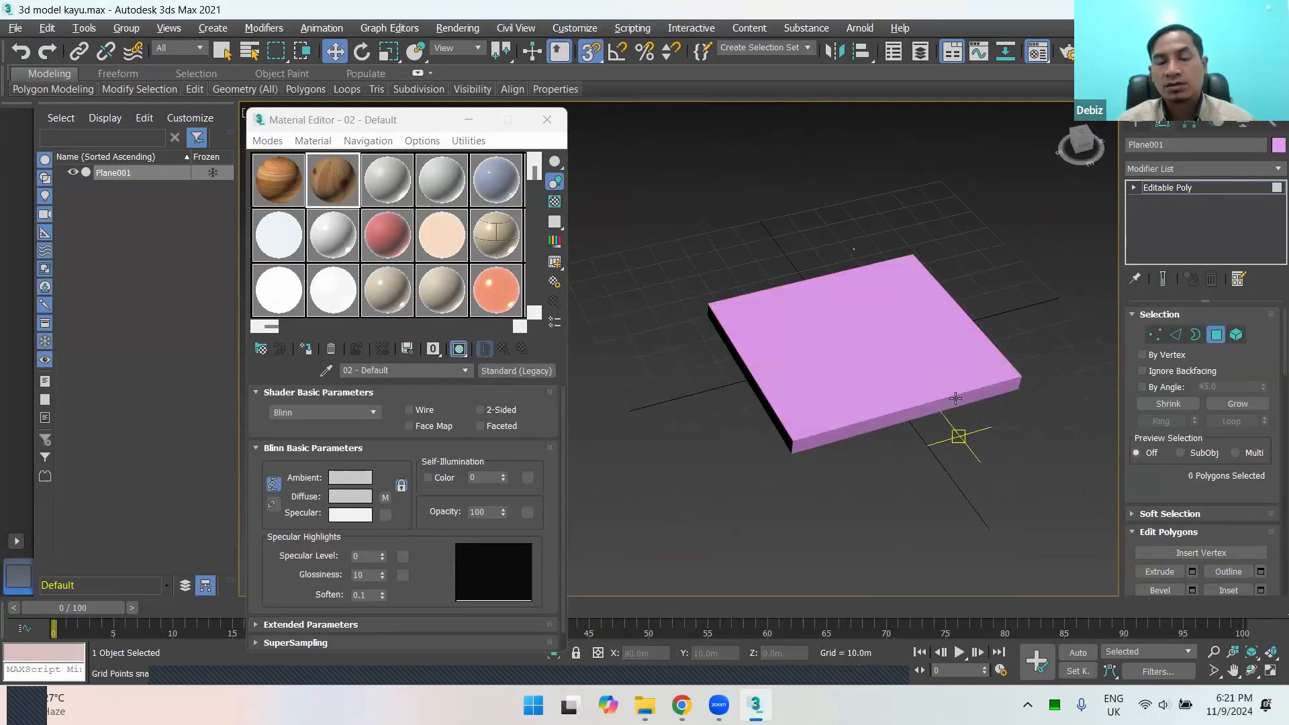
{"action": "left_click", "coordinate": [1218, 336]}
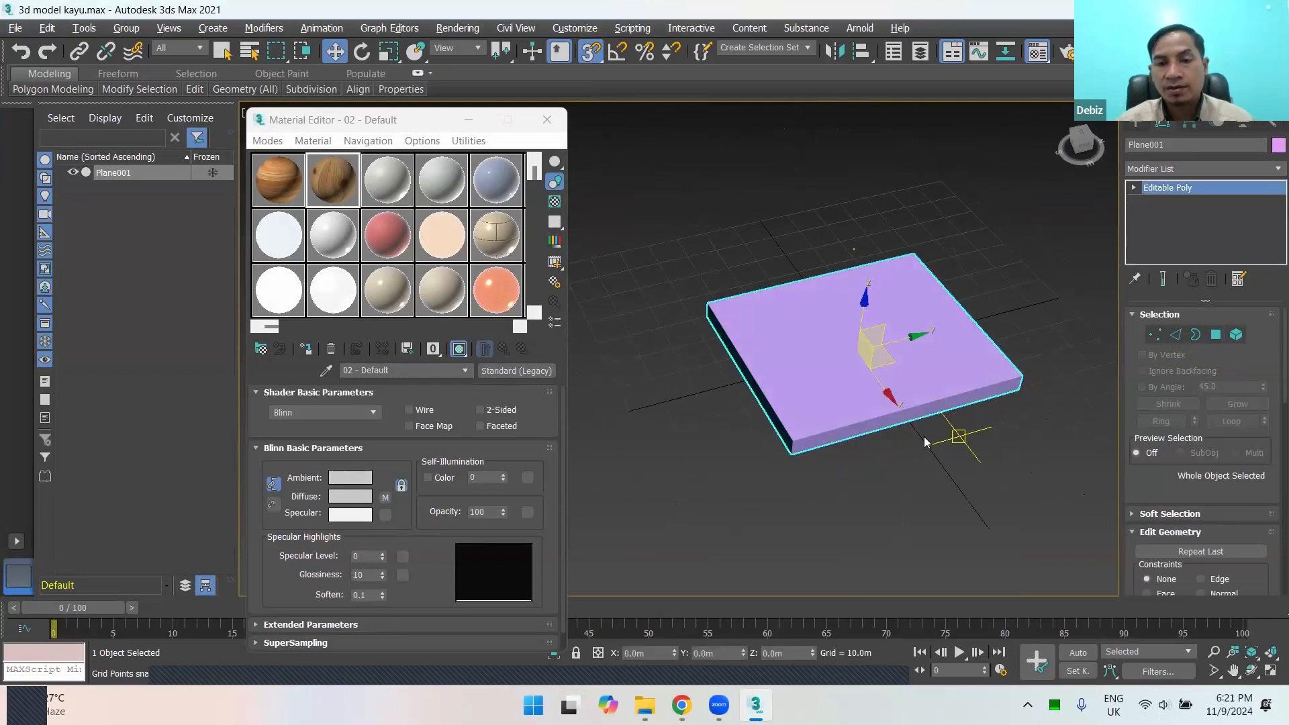
Step: Select the open border around the slab's underside at Border level and display it in wireframe
{"action": "middle_click_drag", "start_coordinate": [925, 441], "coordinate": [1025, 341], "text": "alt"}
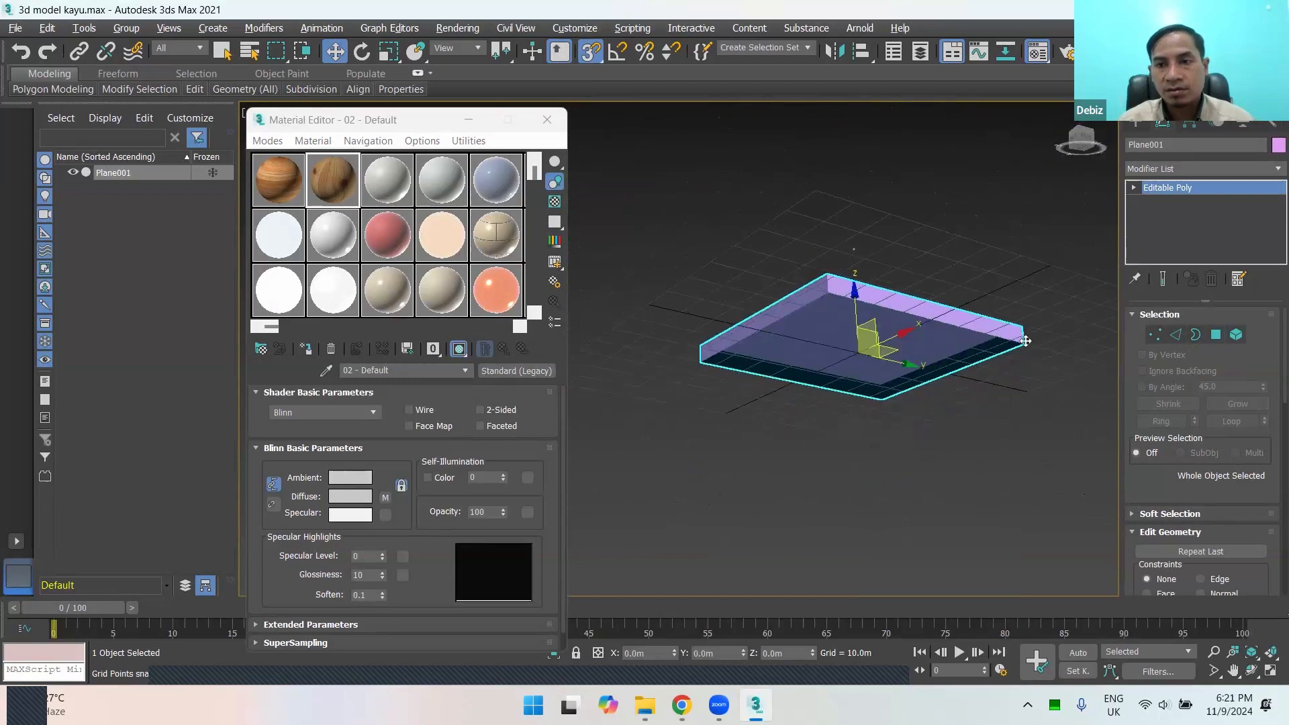
{"action": "left_click", "coordinate": [1196, 334]}
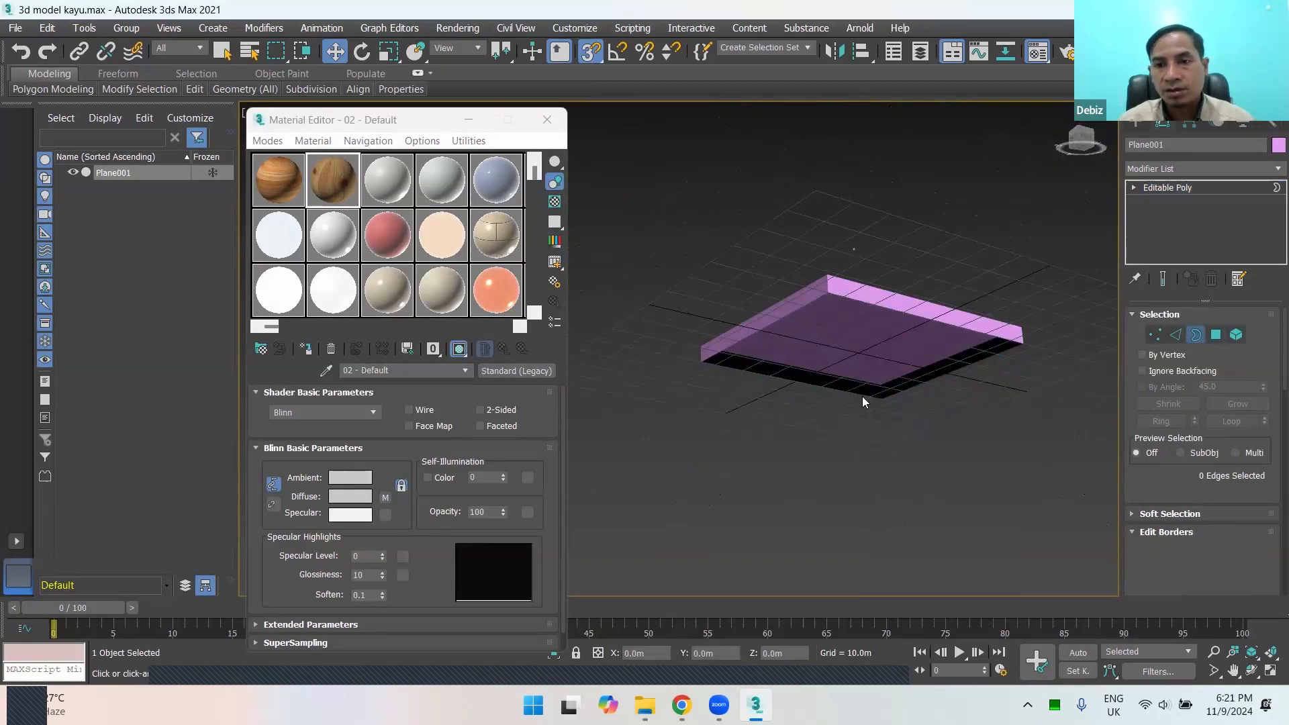
{"action": "left_click", "coordinate": [893, 311]}
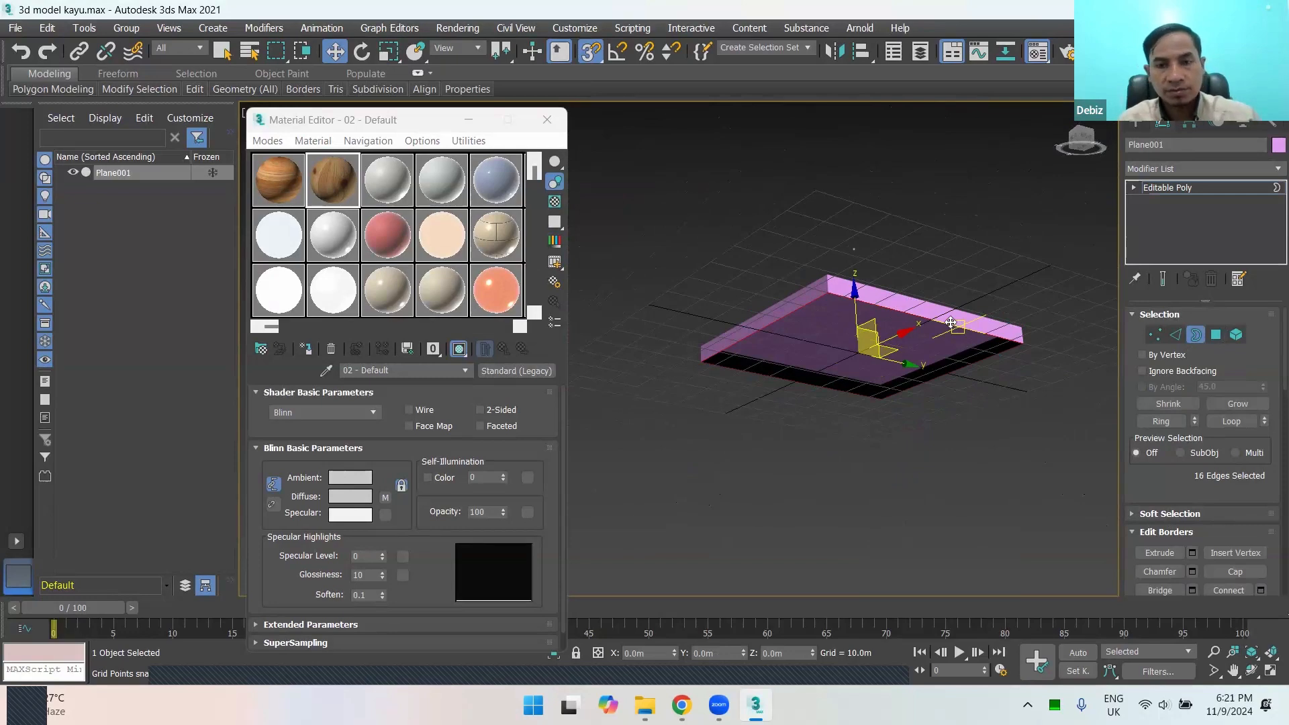
{"action": "key", "text": "F3"}
{"action": "scroll", "coordinate": [911, 331], "scroll_direction": "up", "scroll_amount": 2}
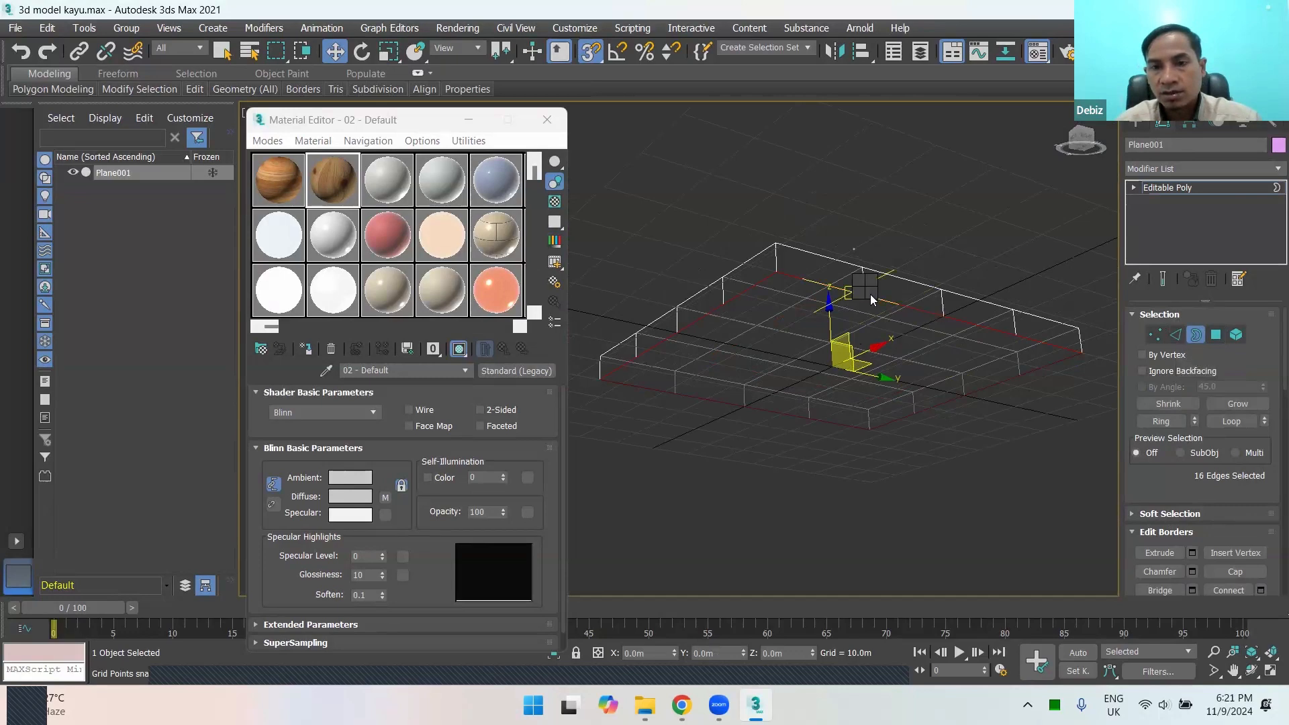
Step: Return to shaded display, look up the Cap command for the selected border, and inspect the slab from below and above
{"action": "right_click", "coordinate": [866, 288]}
{"action": "left_click", "coordinate": [842, 335]}
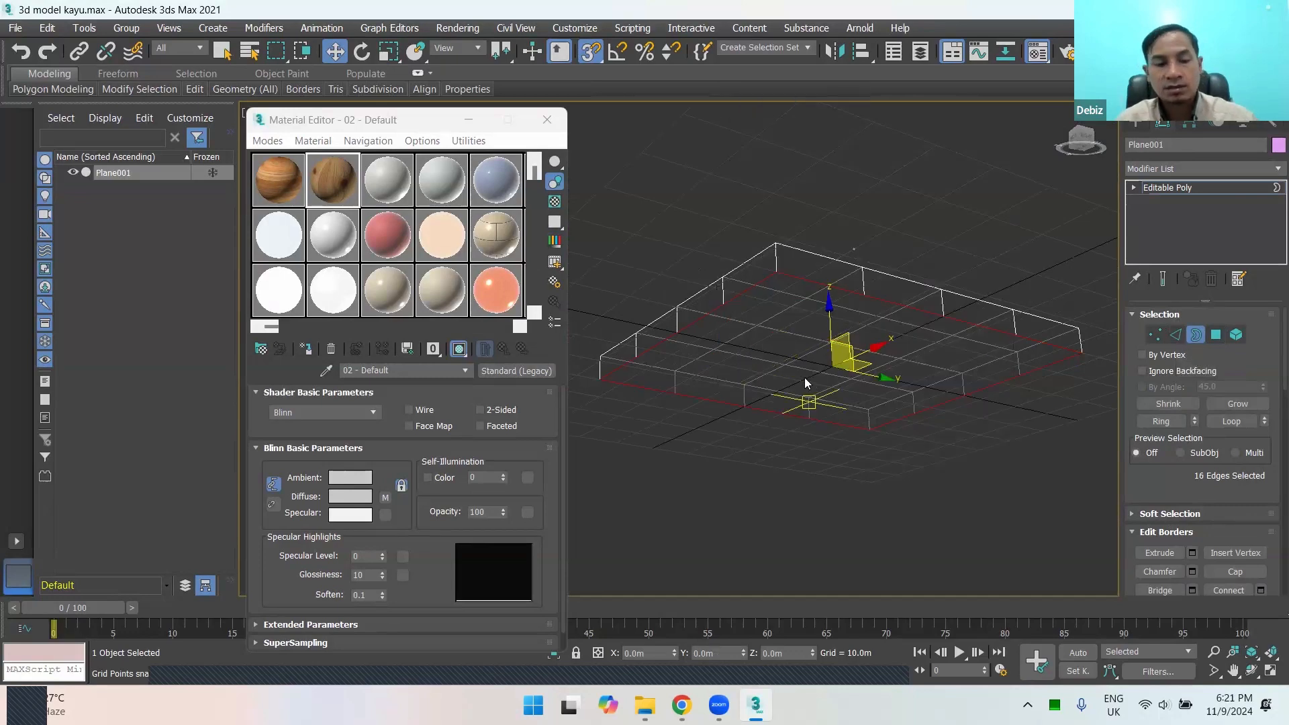
{"action": "key", "text": "F3"}
{"action": "middle_click_drag", "start_coordinate": [826, 401], "coordinate": [851, 320], "text": "alt"}
{"action": "right_click", "coordinate": [848, 295]}
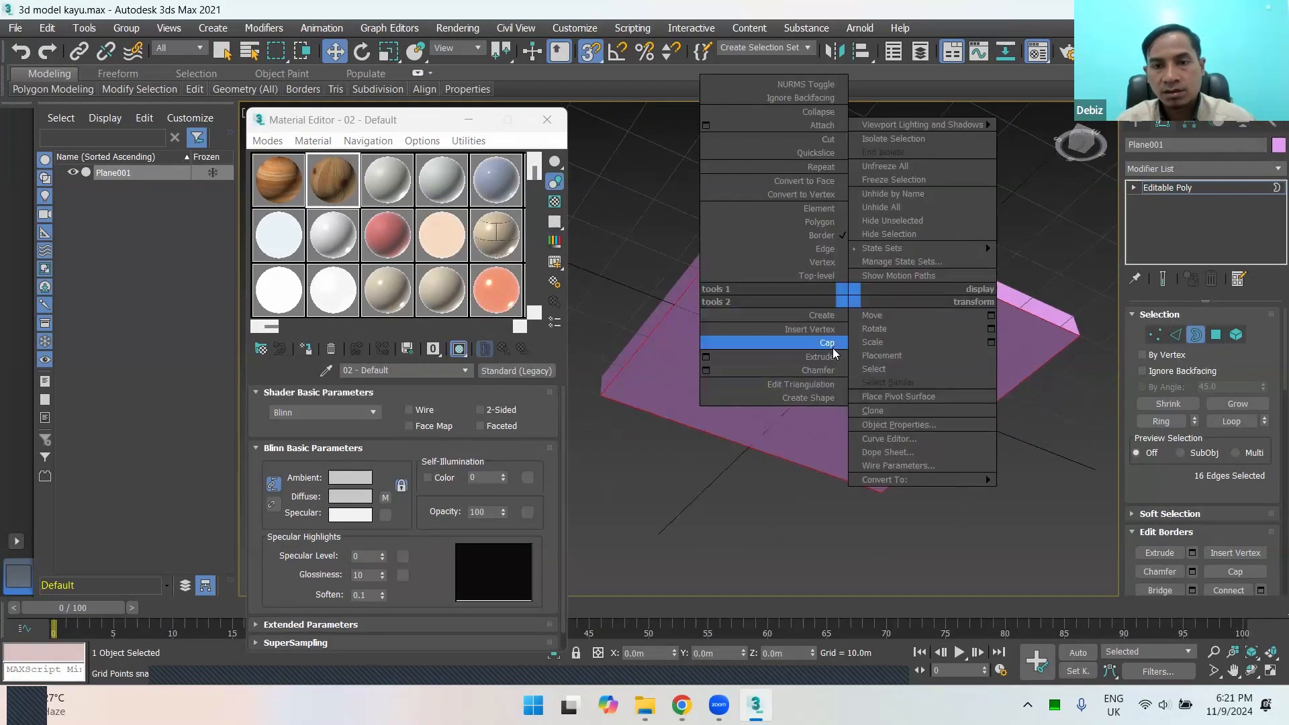
{"action": "left_click", "coordinate": [1042, 378]}
{"action": "middle_click_drag", "start_coordinate": [880, 343], "coordinate": [851, 410], "text": "alt"}
{"action": "scroll", "coordinate": [945, 343], "scroll_direction": "down", "scroll_amount": 2}
{"action": "scroll", "coordinate": [949, 354], "scroll_direction": "up", "scroll_amount": 3}
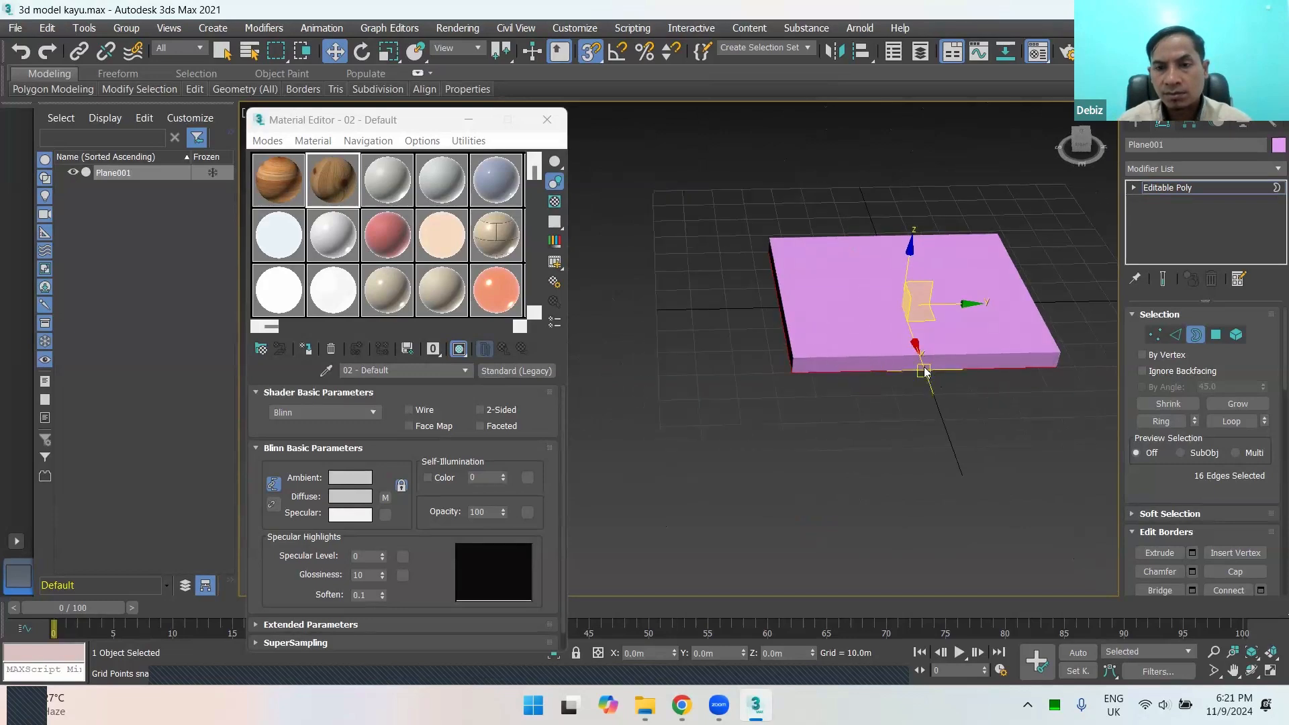
Step: Leave Border level and display the slab in wireframe
{"action": "mouse_move", "coordinate": [911, 339]}
{"action": "middle_mouse_down", "text": "alt"}
{"action": "mouse_move", "coordinate": [869, 312]}
{"action": "mouse_move", "coordinate": [871, 252]}
{"action": "mouse_move", "coordinate": [912, 218]}
{"action": "mouse_move", "coordinate": [984, 304]}
{"action": "mouse_move", "coordinate": [864, 309]}
{"action": "mouse_move", "coordinate": [868, 275]}
{"action": "mouse_move", "coordinate": [887, 313]}
{"action": "mouse_move", "coordinate": [944, 259]}
{"action": "mouse_move", "coordinate": [921, 322]}
{"action": "mouse_move", "coordinate": [913, 268]}
{"action": "mouse_move", "coordinate": [872, 292]}
{"action": "mouse_move", "coordinate": [904, 319]}
{"action": "mouse_move", "coordinate": [992, 309]}
{"action": "mouse_move", "coordinate": [1021, 227]}
{"action": "mouse_move", "coordinate": [998, 192]}
{"action": "mouse_move", "coordinate": [1012, 191]}
{"action": "mouse_move", "coordinate": [1049, 285]}
{"action": "mouse_move", "coordinate": [909, 339]}
{"action": "mouse_move", "coordinate": [897, 321]}
{"action": "middle_mouse_up", "text": "alt"}
{"action": "key", "text": "3"}
{"action": "scroll", "coordinate": [910, 317], "scroll_direction": "up", "scroll_amount": 2}
{"action": "key", "text": "F3"}
{"action": "scroll", "coordinate": [894, 318], "scroll_direction": "down", "scroll_amount": 3}
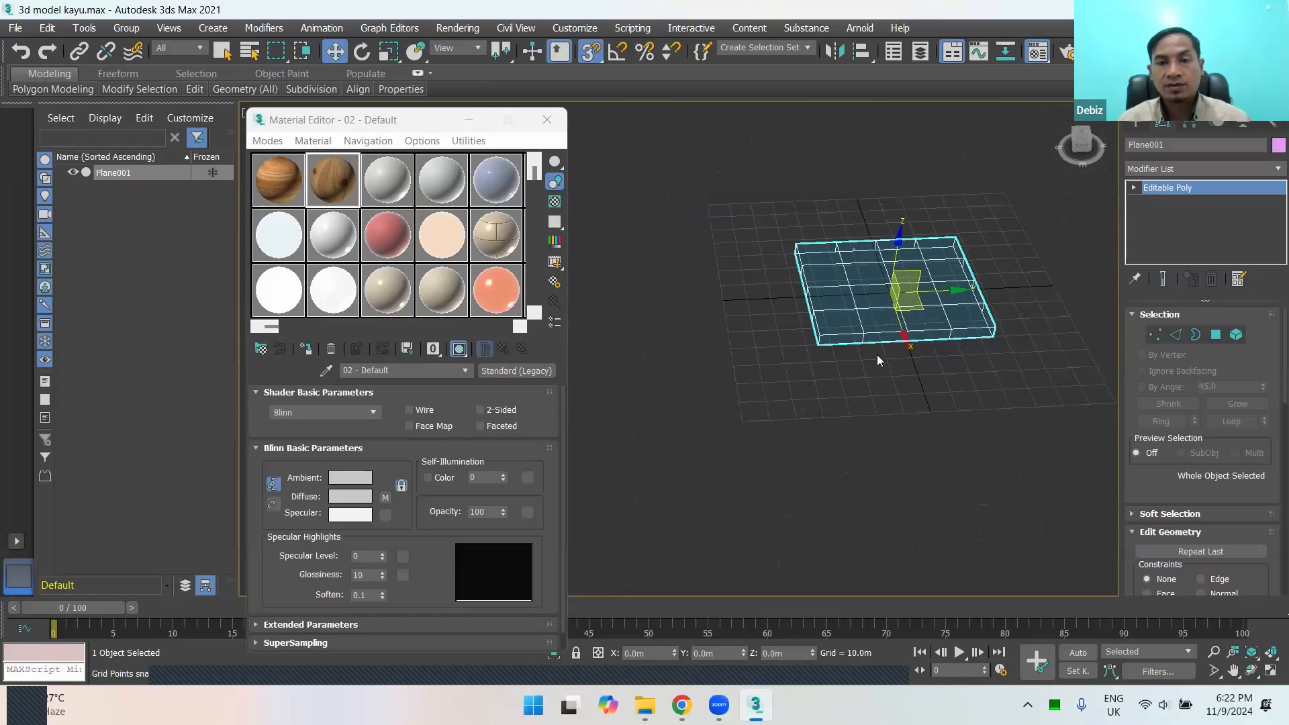
{"action": "scroll", "coordinate": [905, 325], "scroll_direction": "up", "scroll_amount": 5}
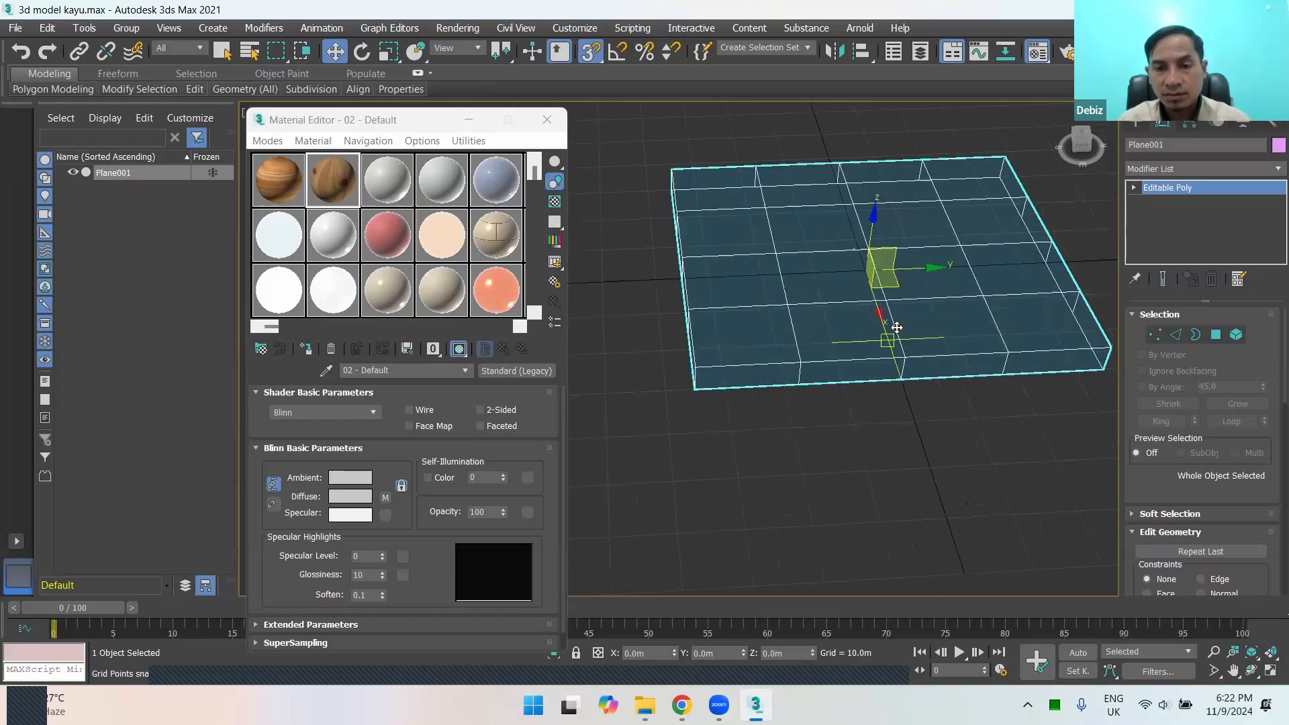
Step: Select two opposite edge vertices on the slab's open underside together at Vertex level
{"action": "middle_click_drag", "start_coordinate": [851, 413], "coordinate": [1139, 247], "text": "alt"}
{"action": "left_click", "coordinate": [1155, 334]}
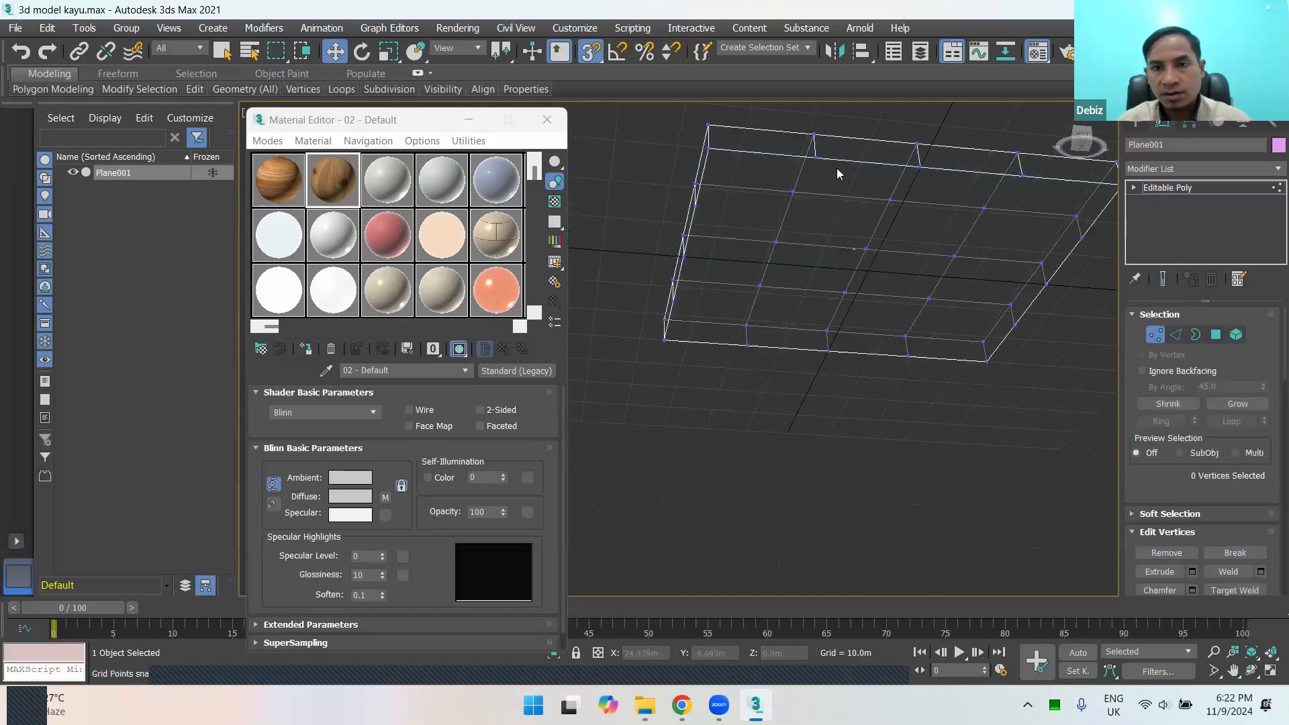
{"action": "left_click", "coordinate": [815, 157]}
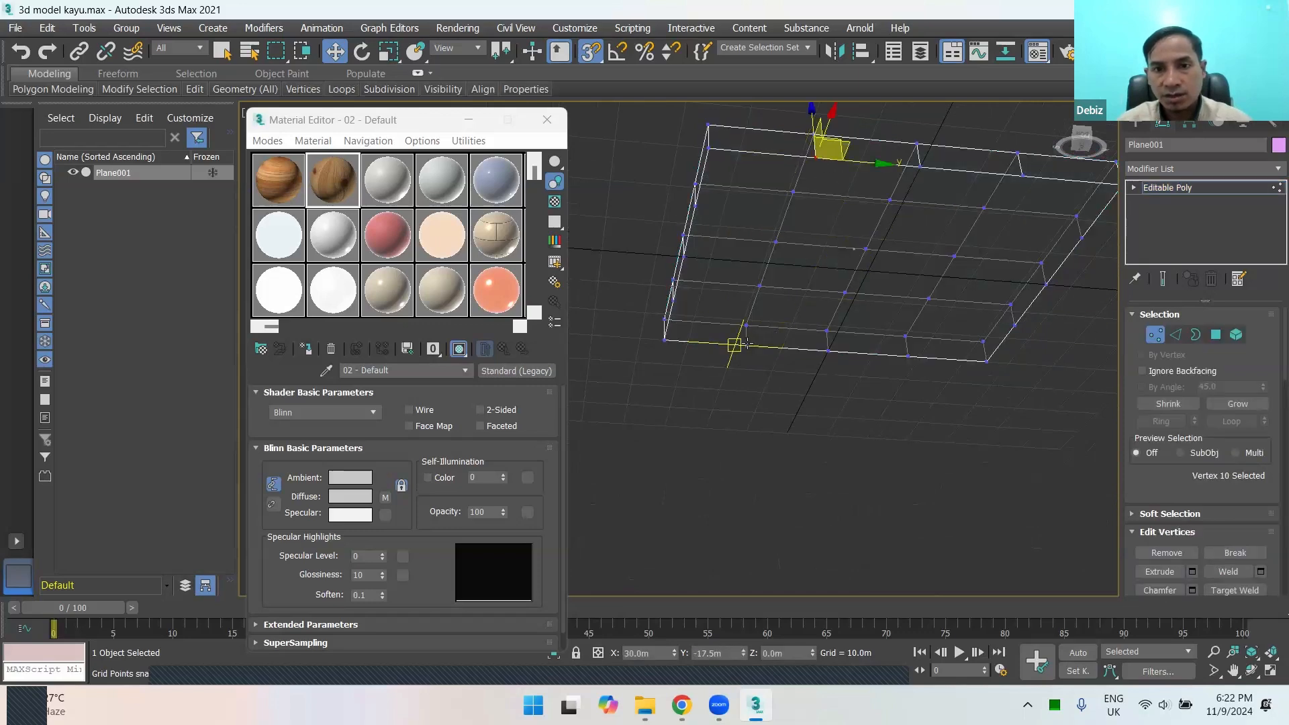
{"action": "left_click", "coordinate": [746, 345], "text": "ctrl"}
{"action": "key", "text": "F3"}
{"action": "key", "text": "F3"}
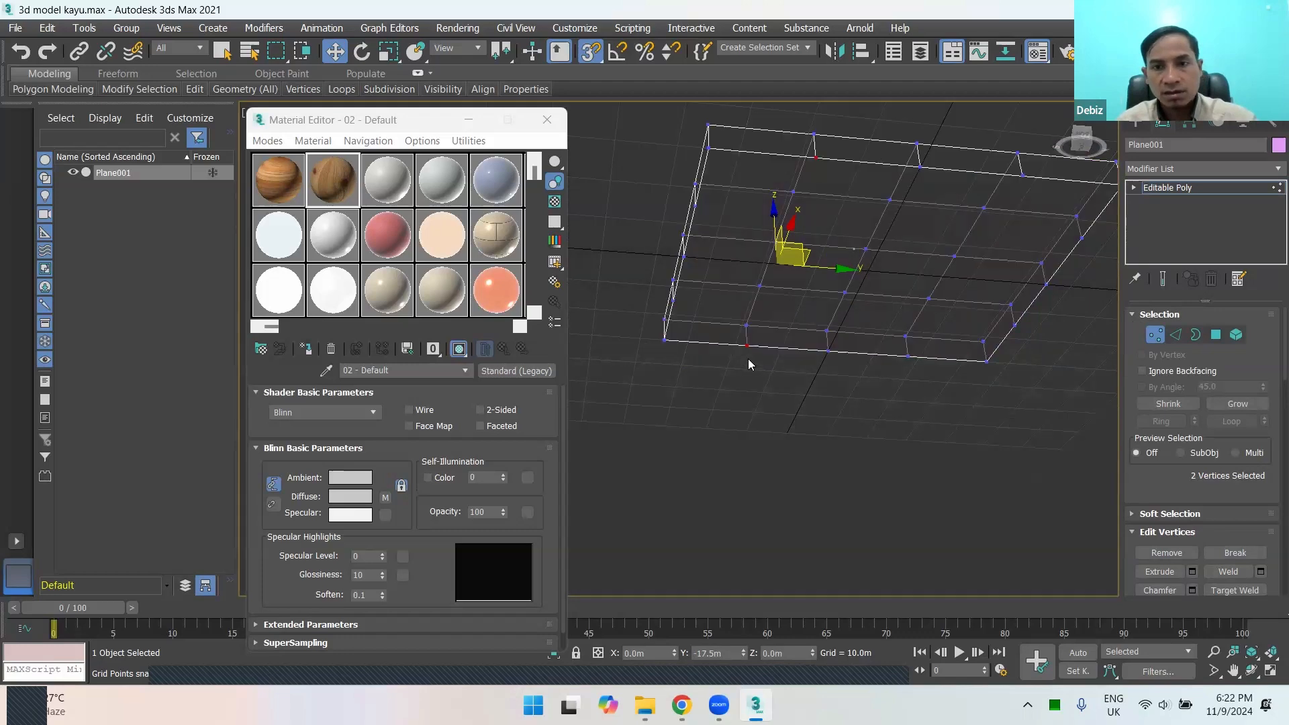
Step: Connect the two selected opposite vertices with a new edge across the slab's underside
{"action": "right_click", "coordinate": [776, 270]}
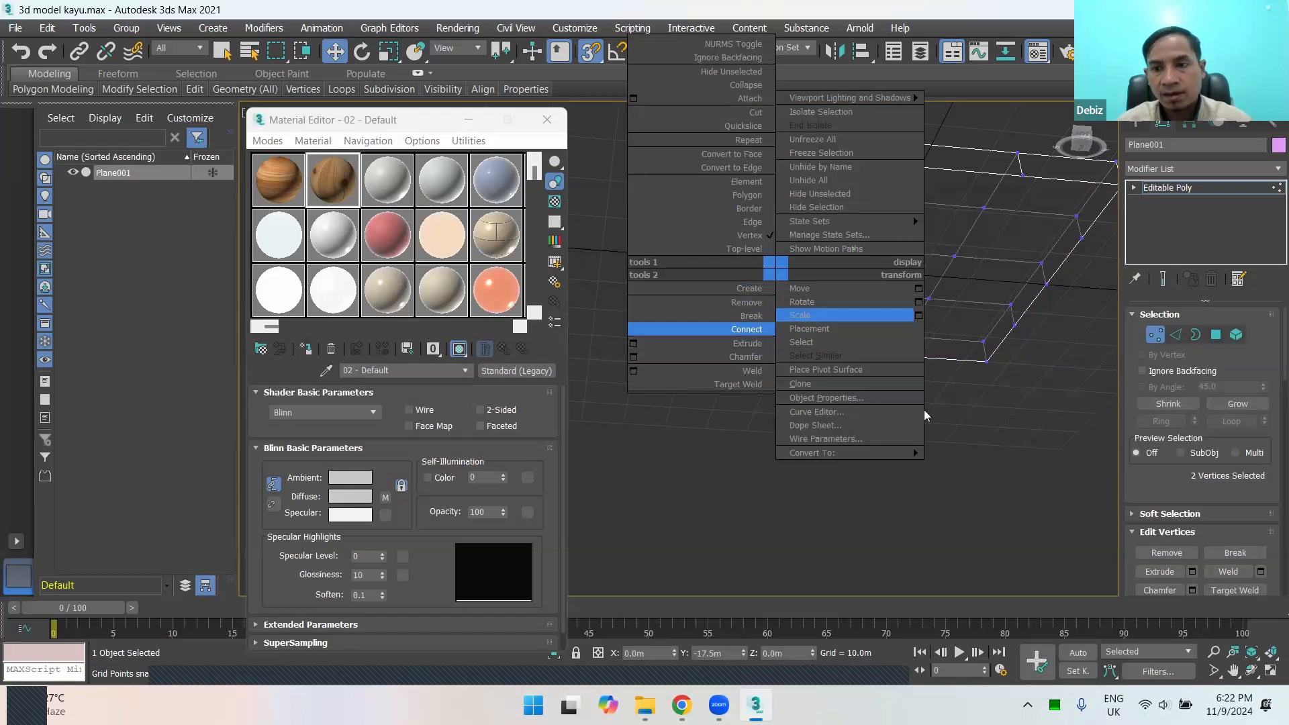
{"action": "left_click", "coordinate": [1250, 495]}
{"action": "left_click_drag", "start_coordinate": [1243, 465], "coordinate": [1239, 375]}
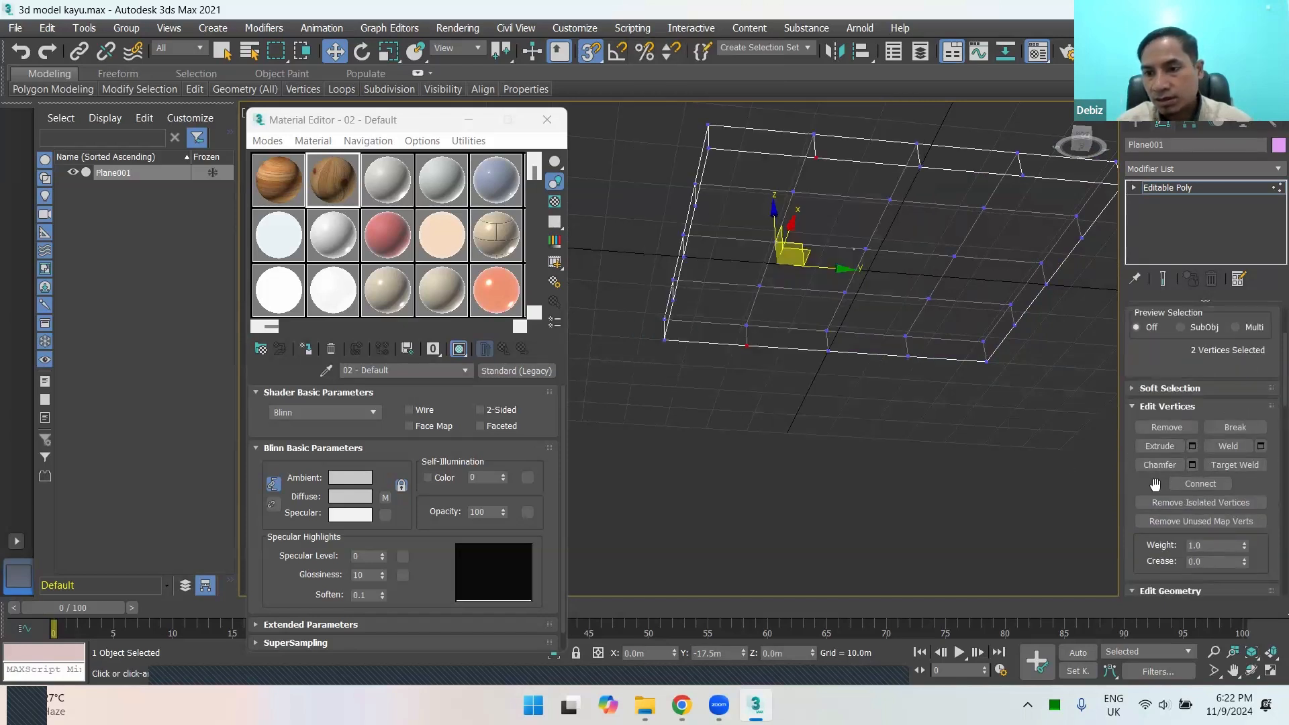
{"action": "scroll", "coordinate": [1249, 382], "scroll_direction": "down", "scroll_amount": 2}
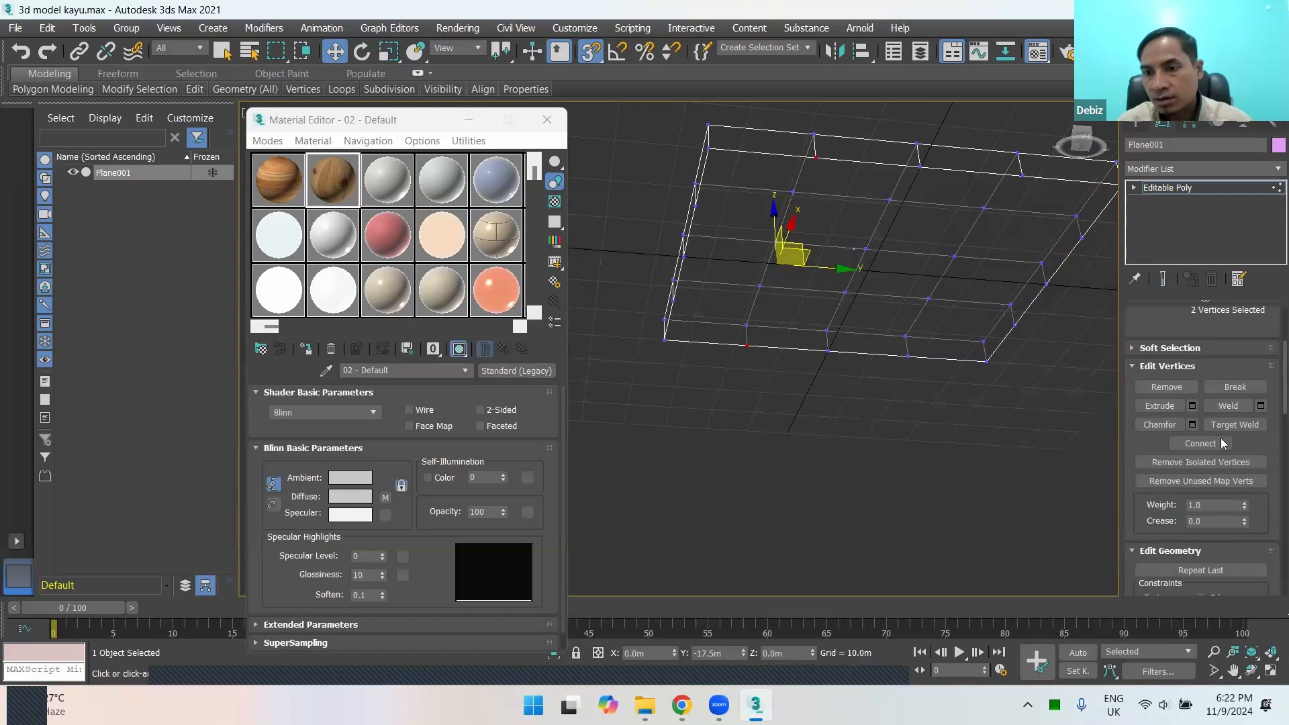
{"action": "left_click", "coordinate": [1200, 444]}
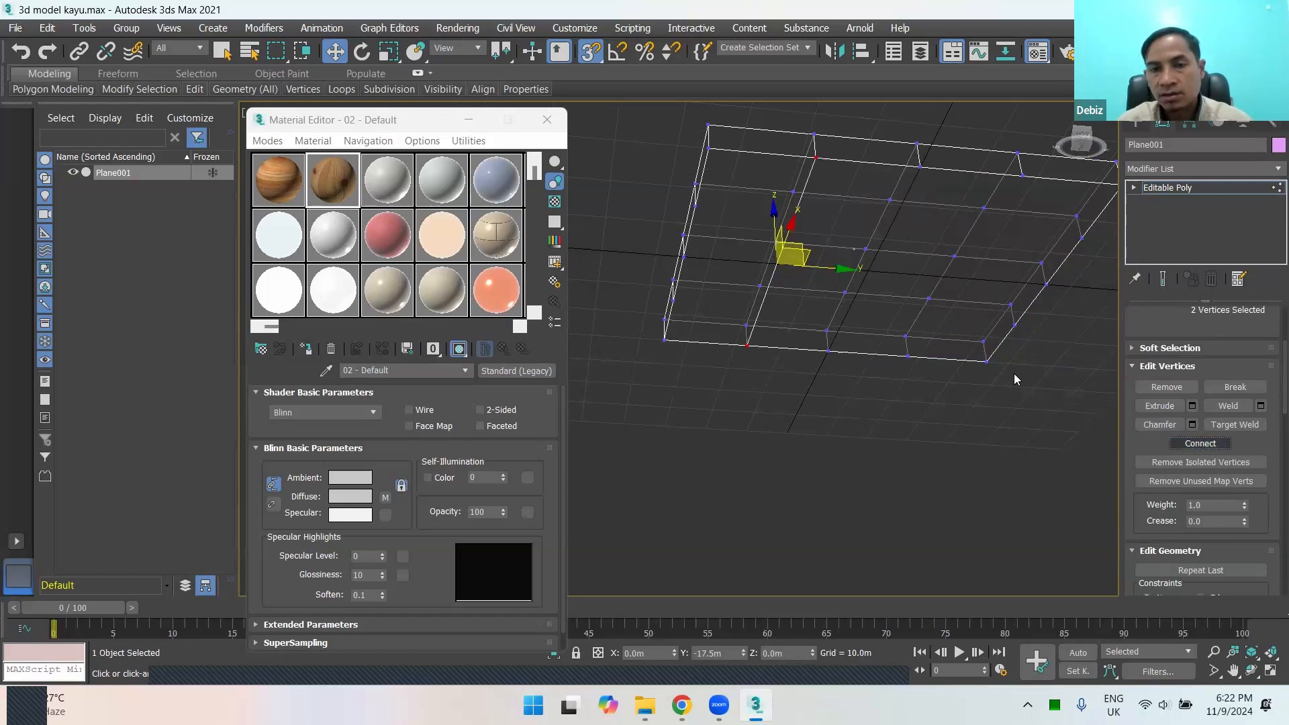
Step: Select the middle pair of opposite vertices on the underside and connect them with an edge parallel to the first
{"action": "left_click", "coordinate": [920, 174]}
{"action": "left_click", "coordinate": [829, 356], "text": "ctrl"}
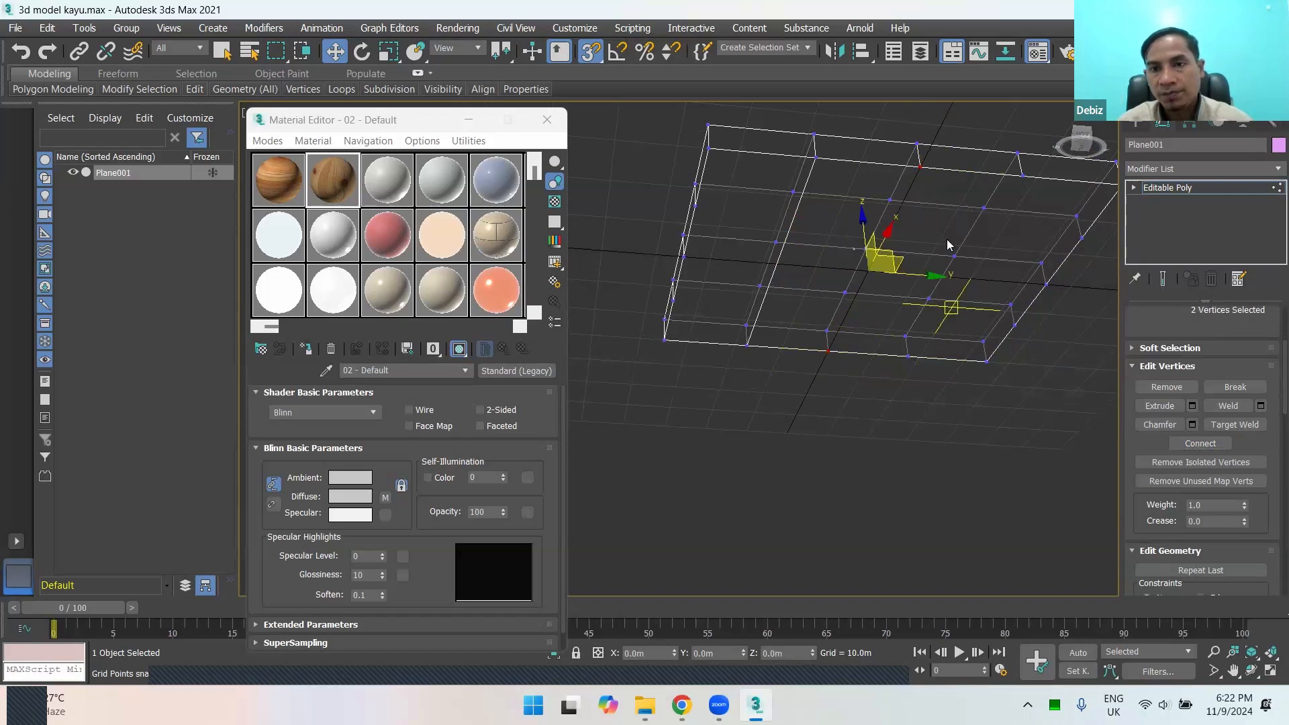
{"action": "left_click", "coordinate": [1200, 443]}
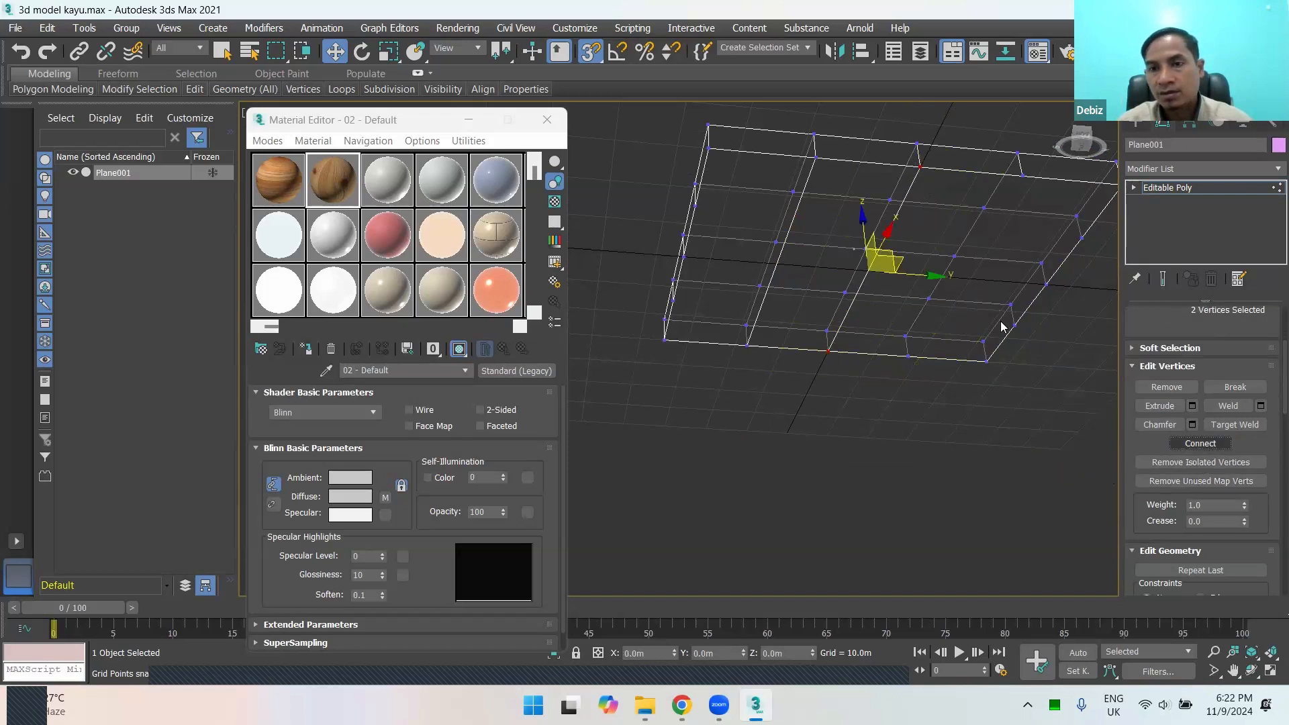
Step: Select the third pair of opposite vertices on the underside and connect them with another parallel edge
{"action": "left_click", "coordinate": [1025, 186]}
{"action": "left_click", "coordinate": [1023, 176]}
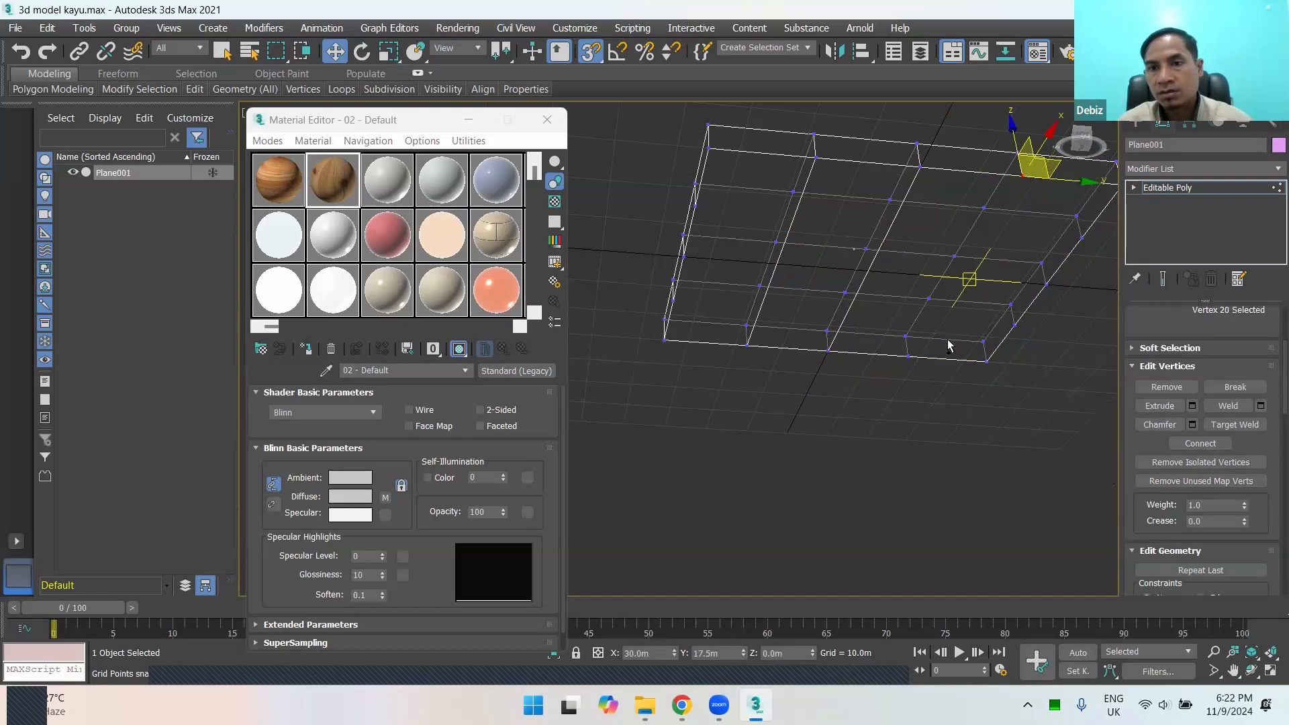
{"action": "left_click", "coordinate": [907, 355], "text": "ctrl"}
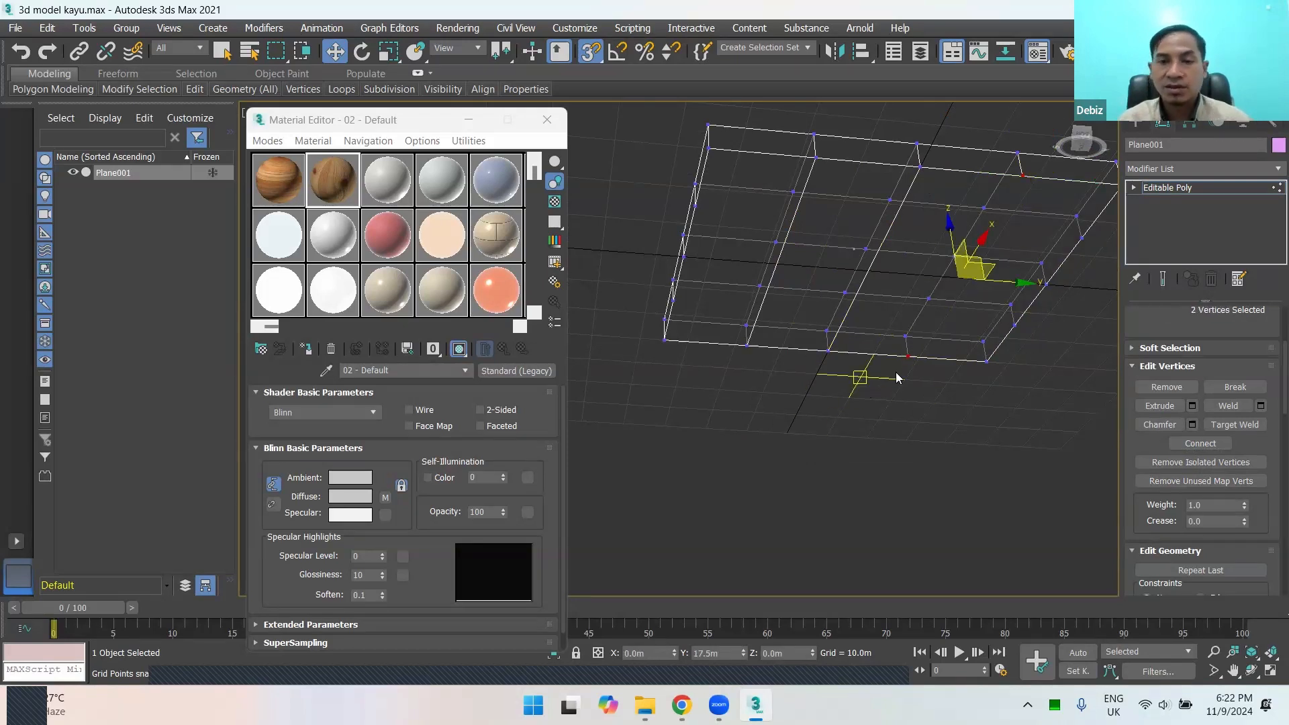
{"action": "middle_click_drag", "start_coordinate": [909, 348], "coordinate": [936, 316], "text": "alt"}
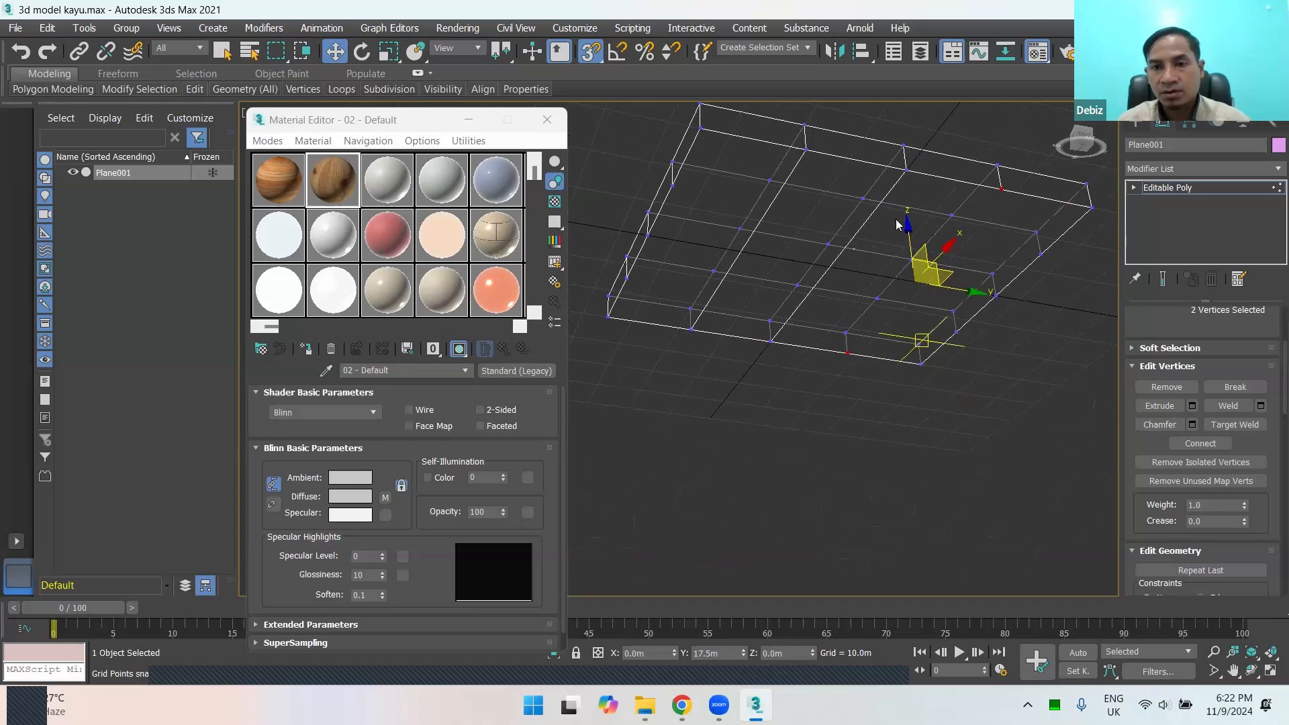
{"action": "right_click", "coordinate": [893, 372]}
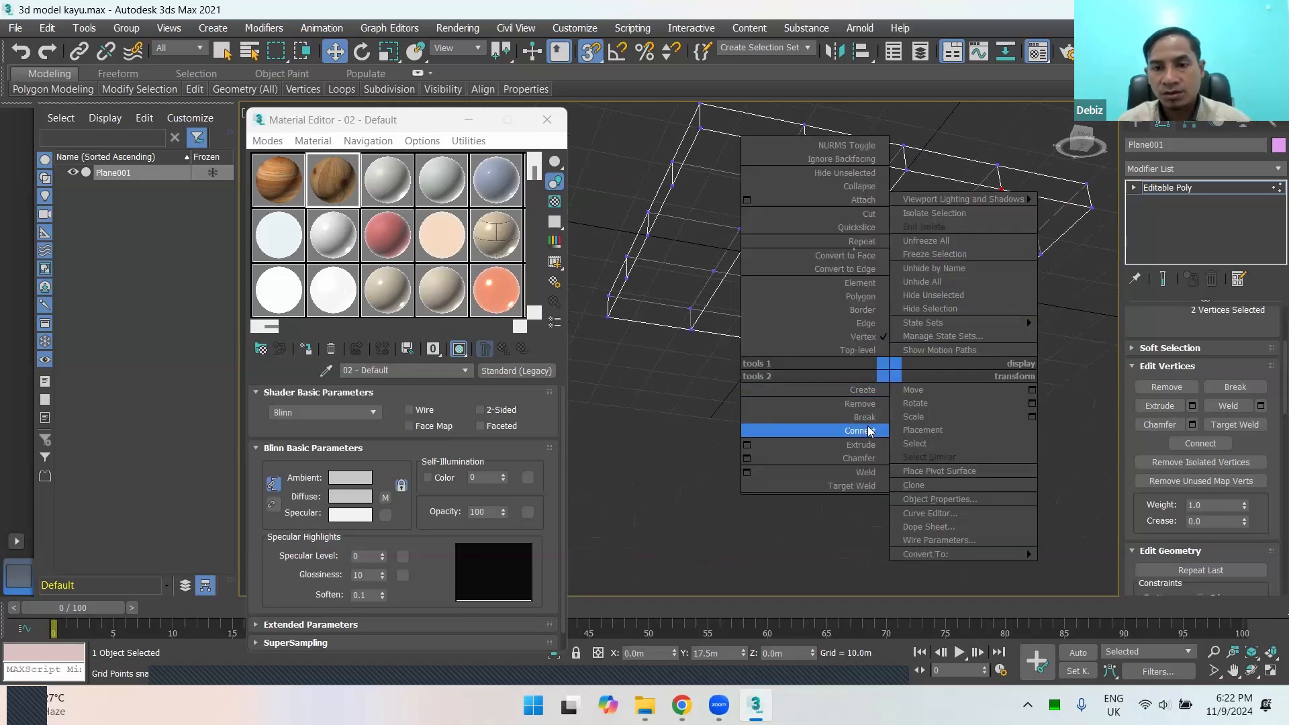
{"action": "left_click", "coordinate": [860, 430]}
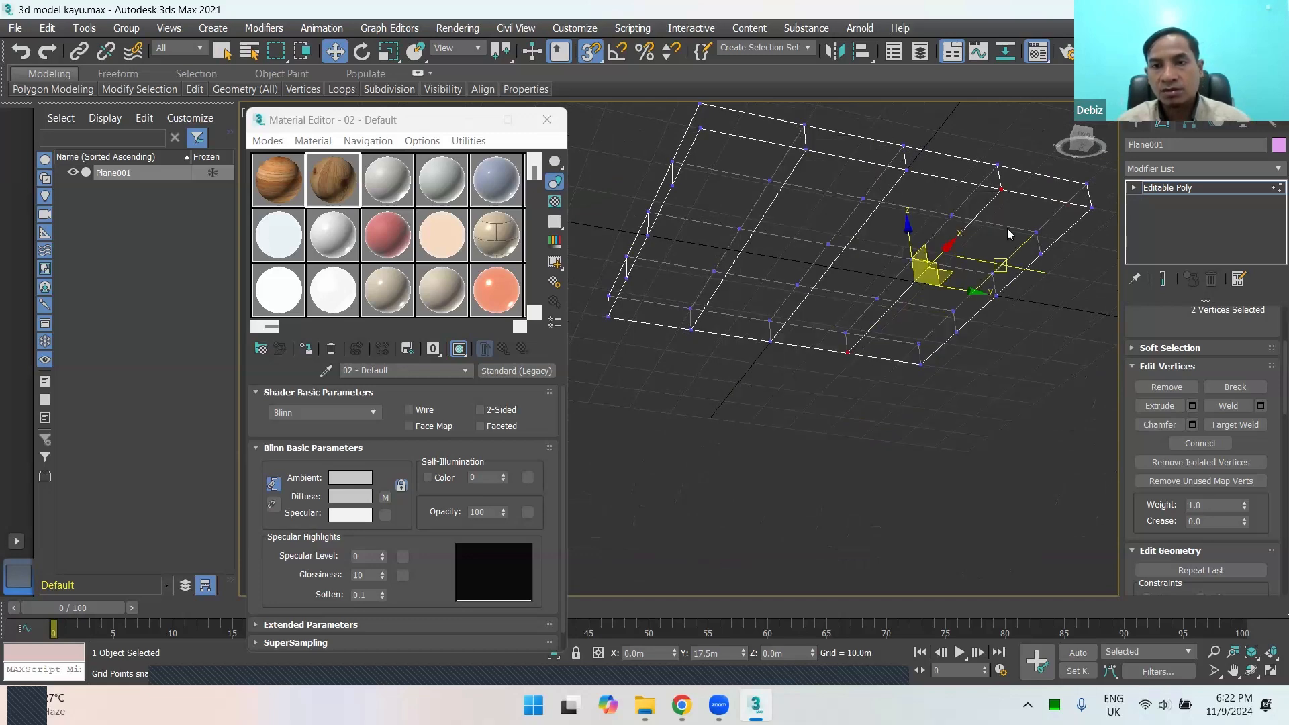
Step: Select a vertex on the adjacent side of the underside and return the slab to shaded display, seen from below
{"action": "middle_click_drag", "start_coordinate": [962, 349], "coordinate": [1048, 363], "text": "alt"}
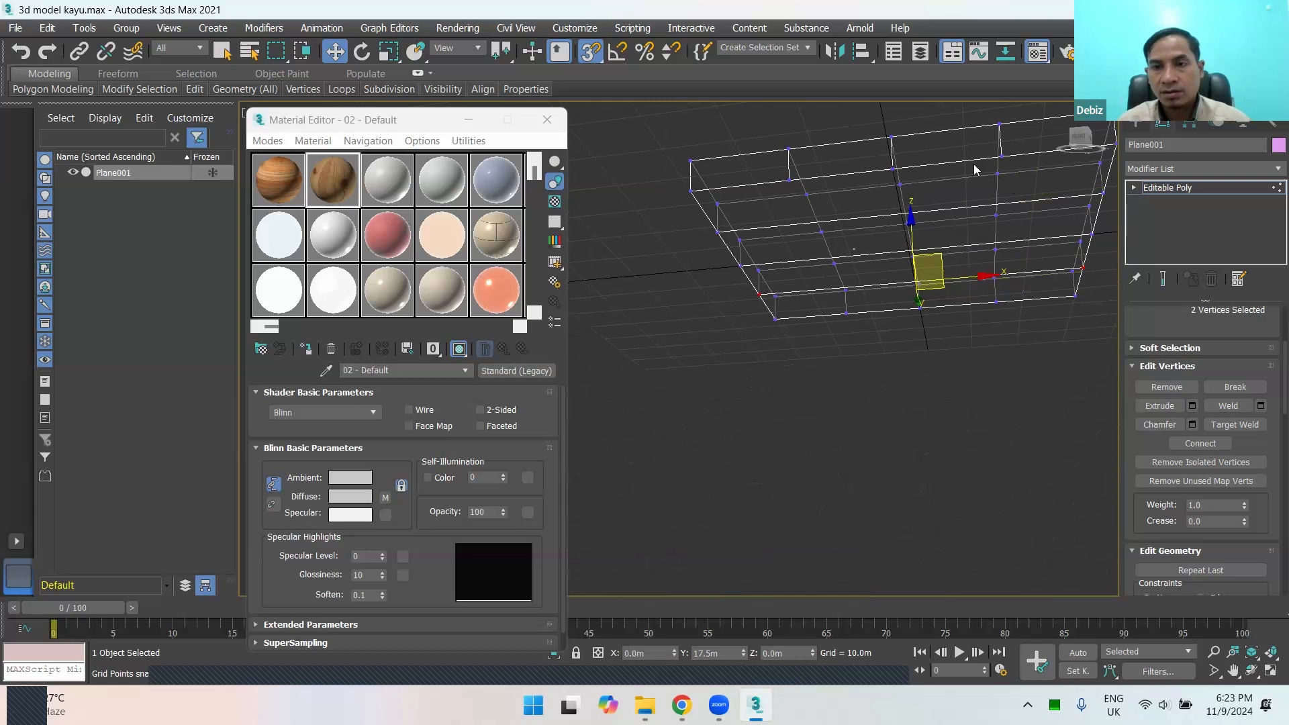
{"action": "left_click", "coordinate": [1003, 160]}
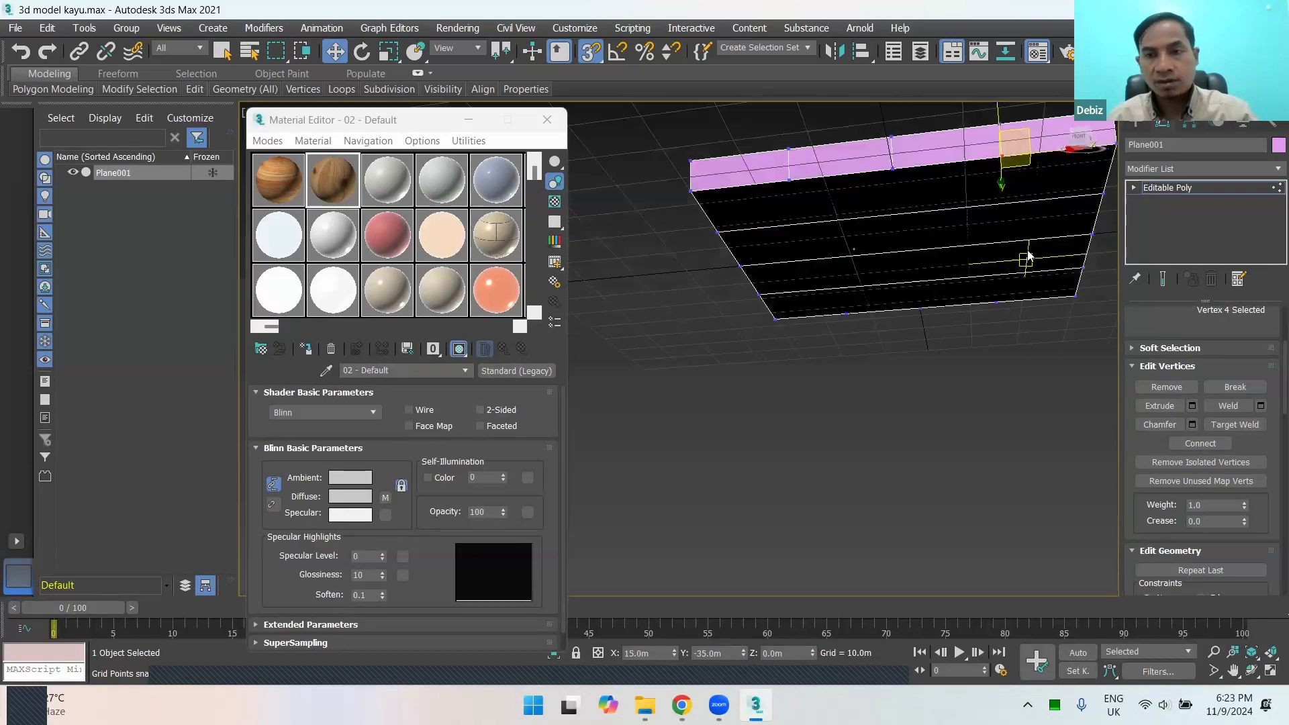
{"action": "middle_click_drag", "start_coordinate": [982, 335], "coordinate": [950, 403]}
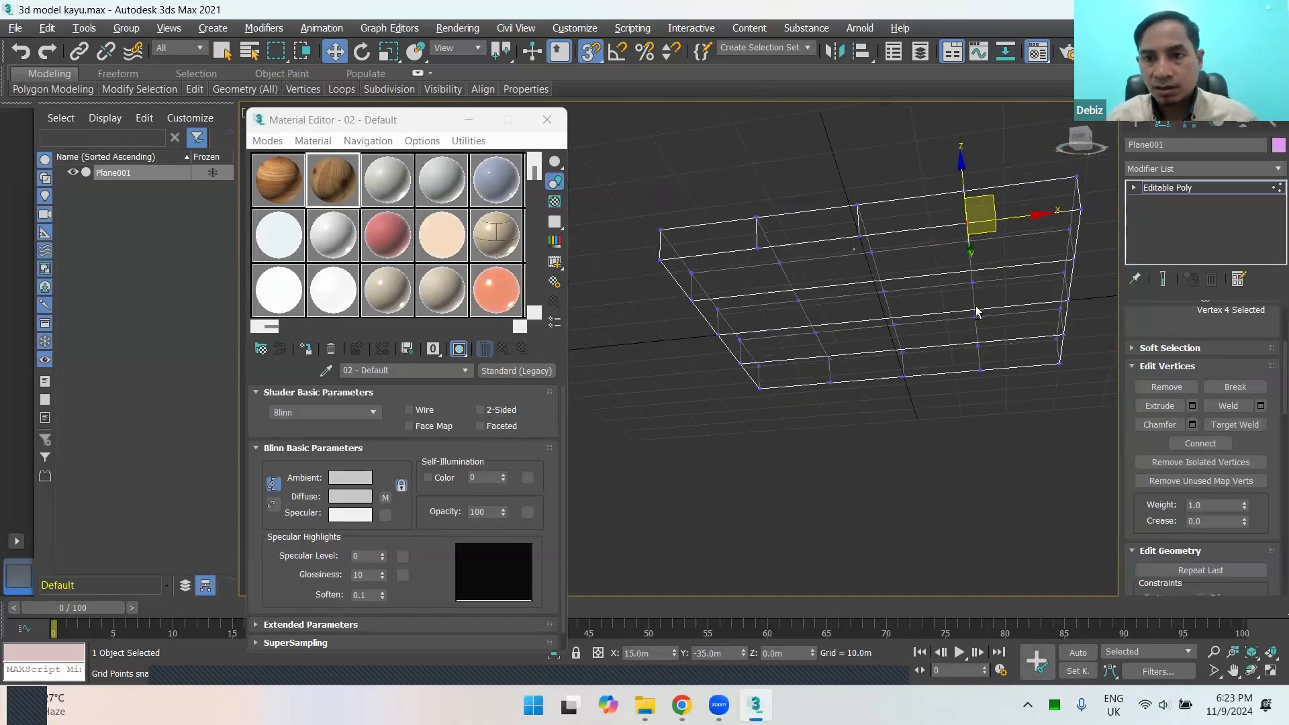
{"action": "middle_click_drag", "start_coordinate": [975, 308], "coordinate": [992, 336], "text": "alt"}
{"action": "key", "text": "F3"}
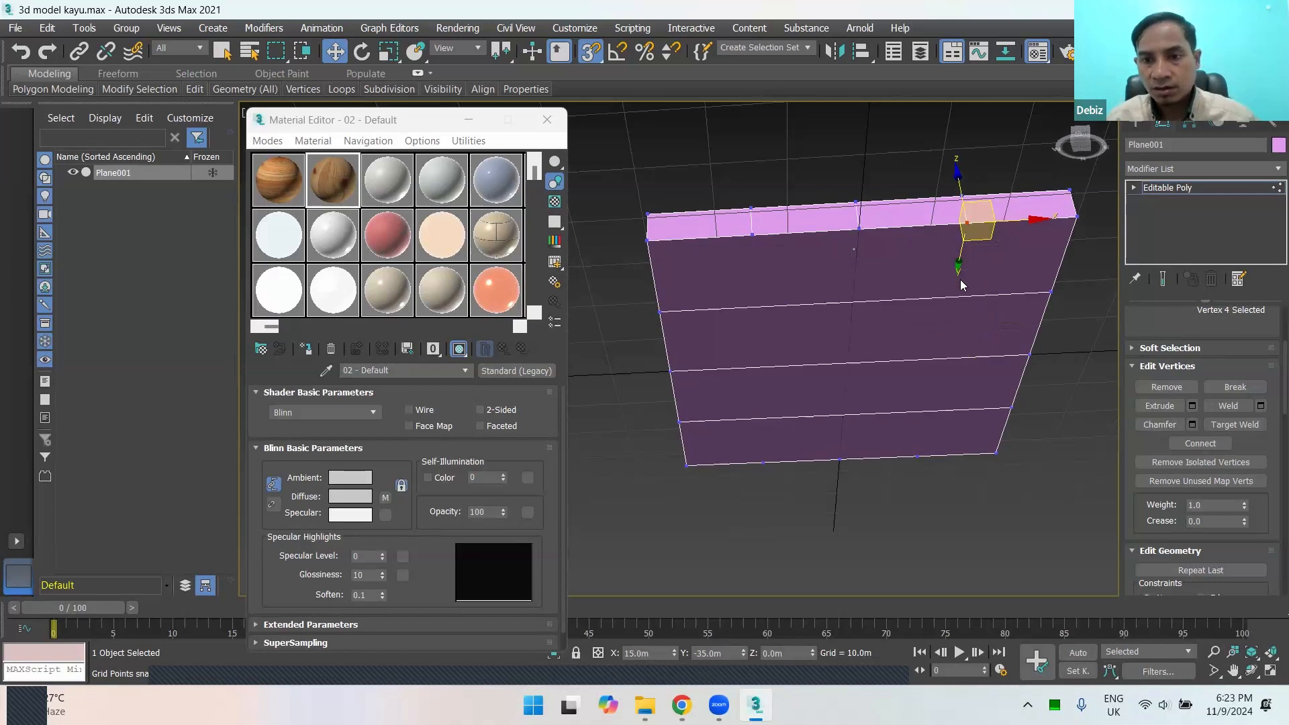
Step: Try to connect two opposite vertices on the underside perpendicular to the existing three edges
{"action": "left_click", "coordinate": [918, 456]}
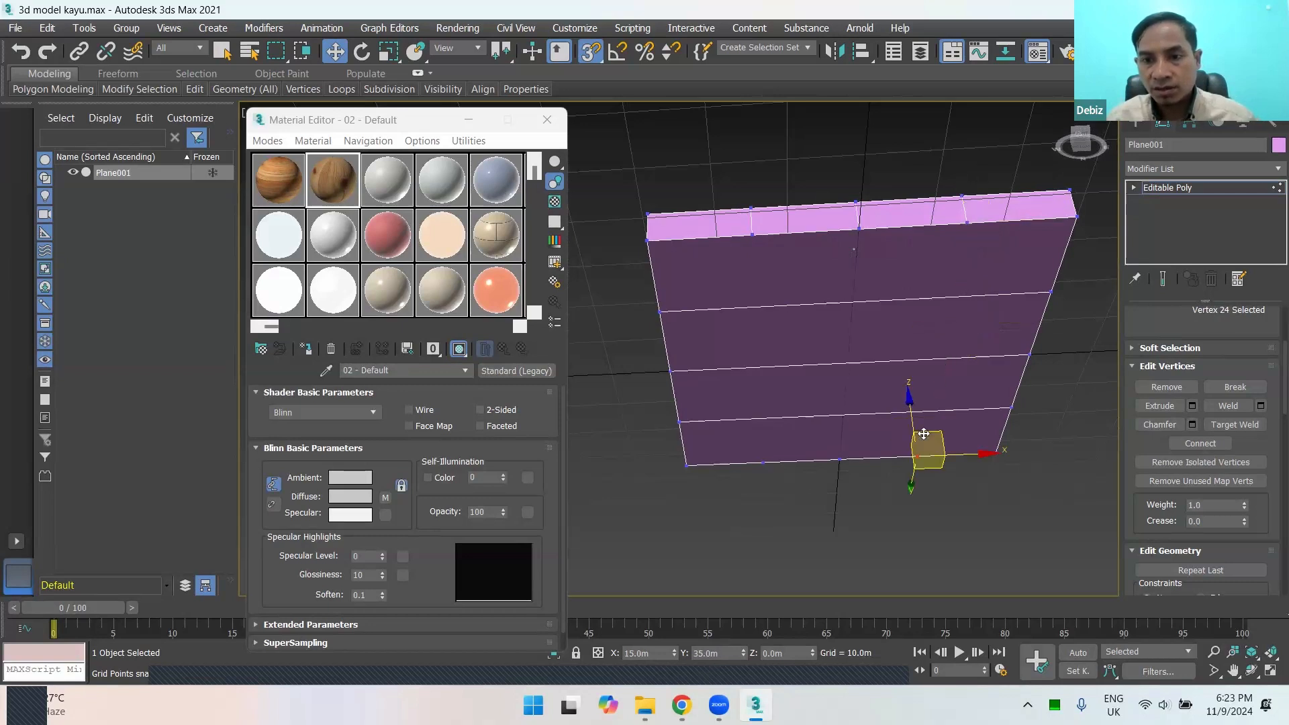
{"action": "left_click", "coordinate": [968, 224], "text": "ctrl"}
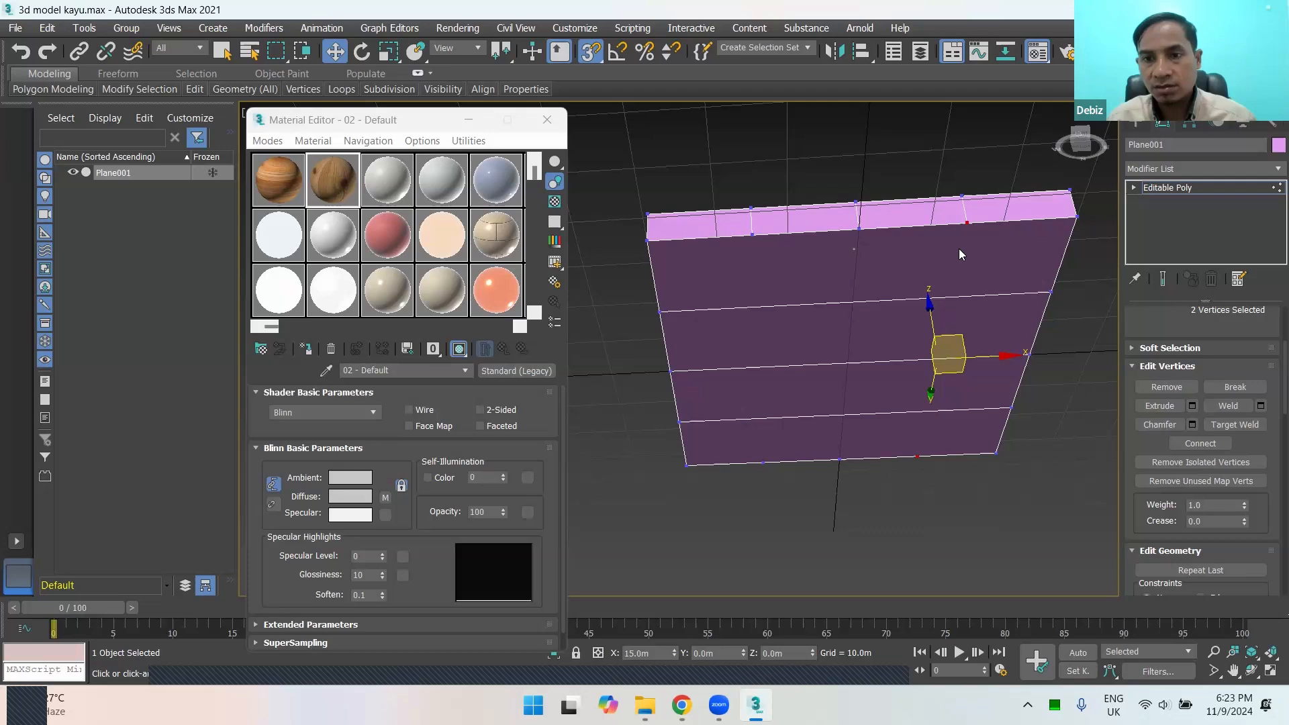
{"action": "right_click", "coordinate": [958, 249]}
{"action": "left_click", "coordinate": [896, 297]}
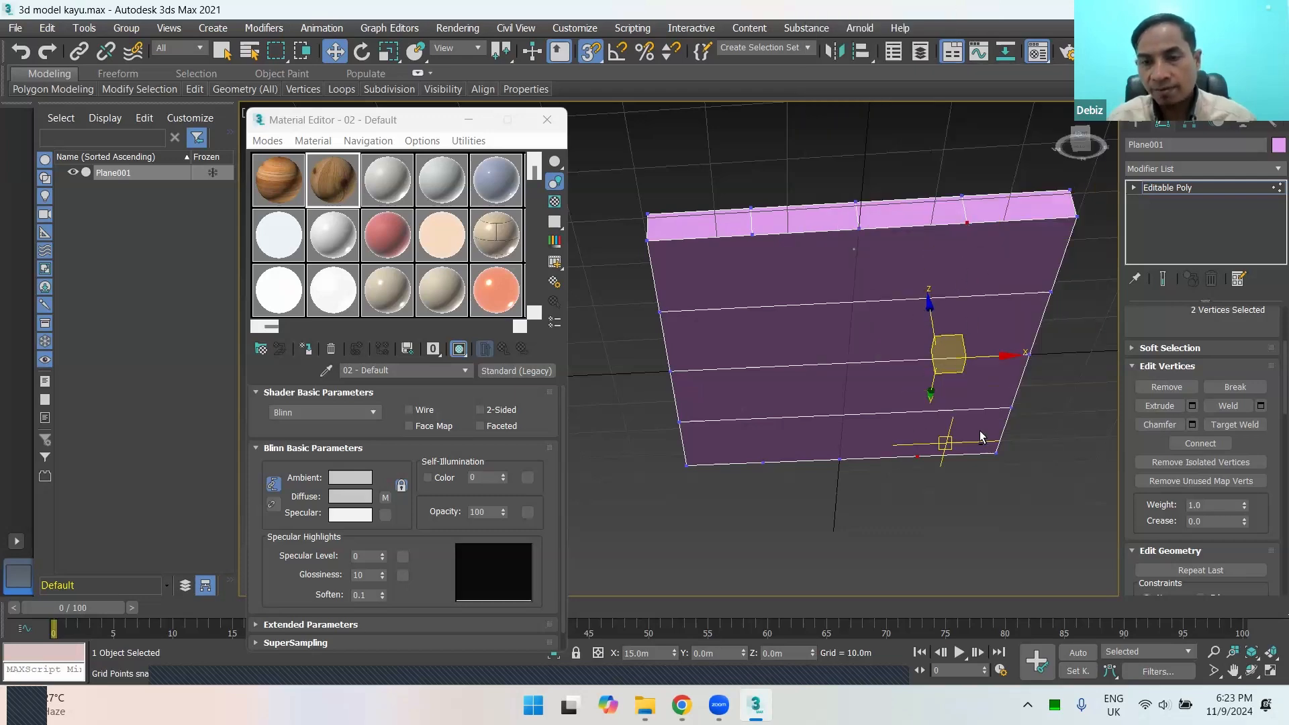
{"action": "mouse_move", "coordinate": [981, 430]}
{"action": "middle_mouse_down", "text": "alt"}
{"action": "mouse_move", "coordinate": [973, 409]}
{"action": "mouse_move", "coordinate": [981, 438]}
{"action": "middle_mouse_up", "text": "alt"}
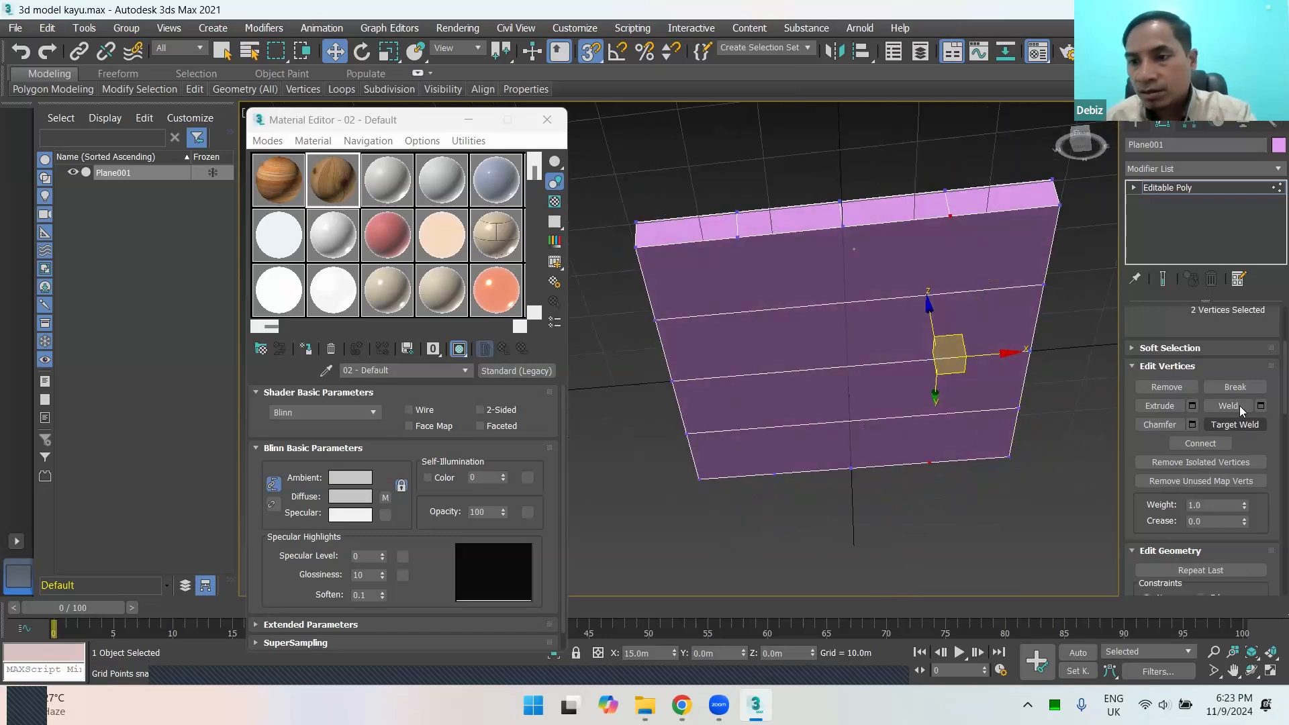
{"action": "right_click", "coordinate": [1005, 276]}
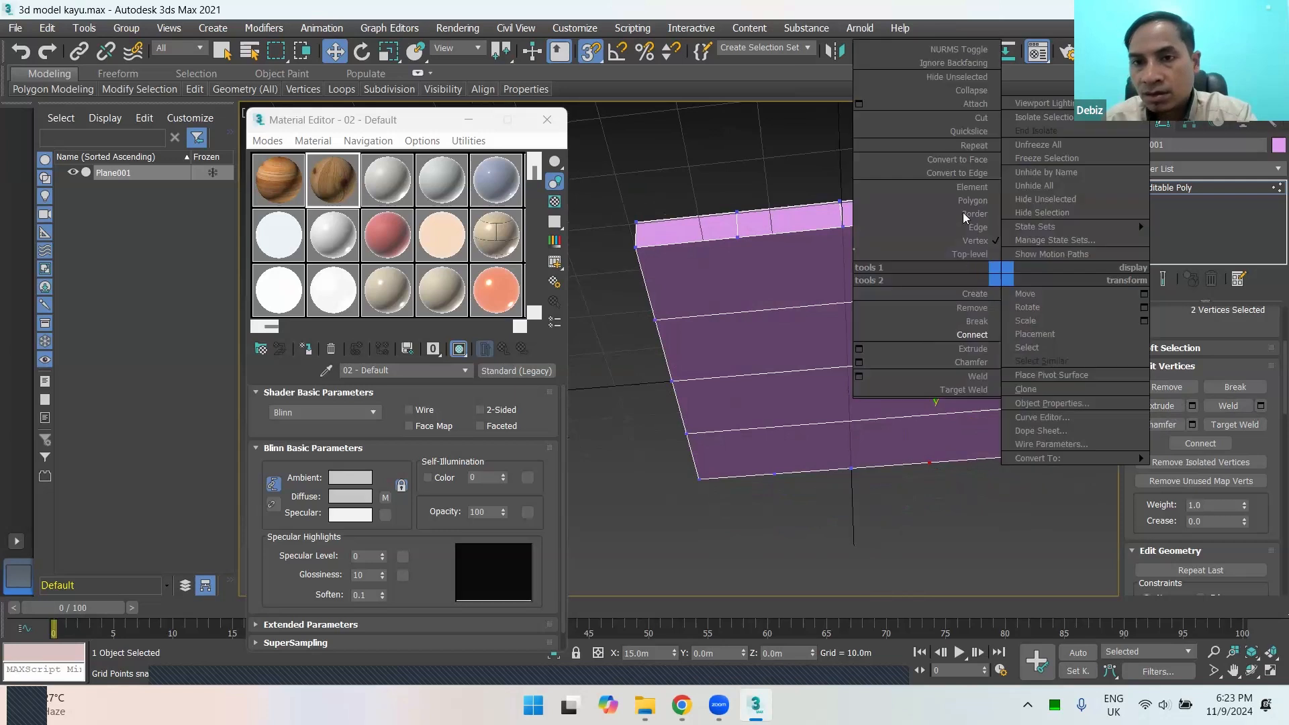
{"action": "left_click", "coordinate": [982, 120]}
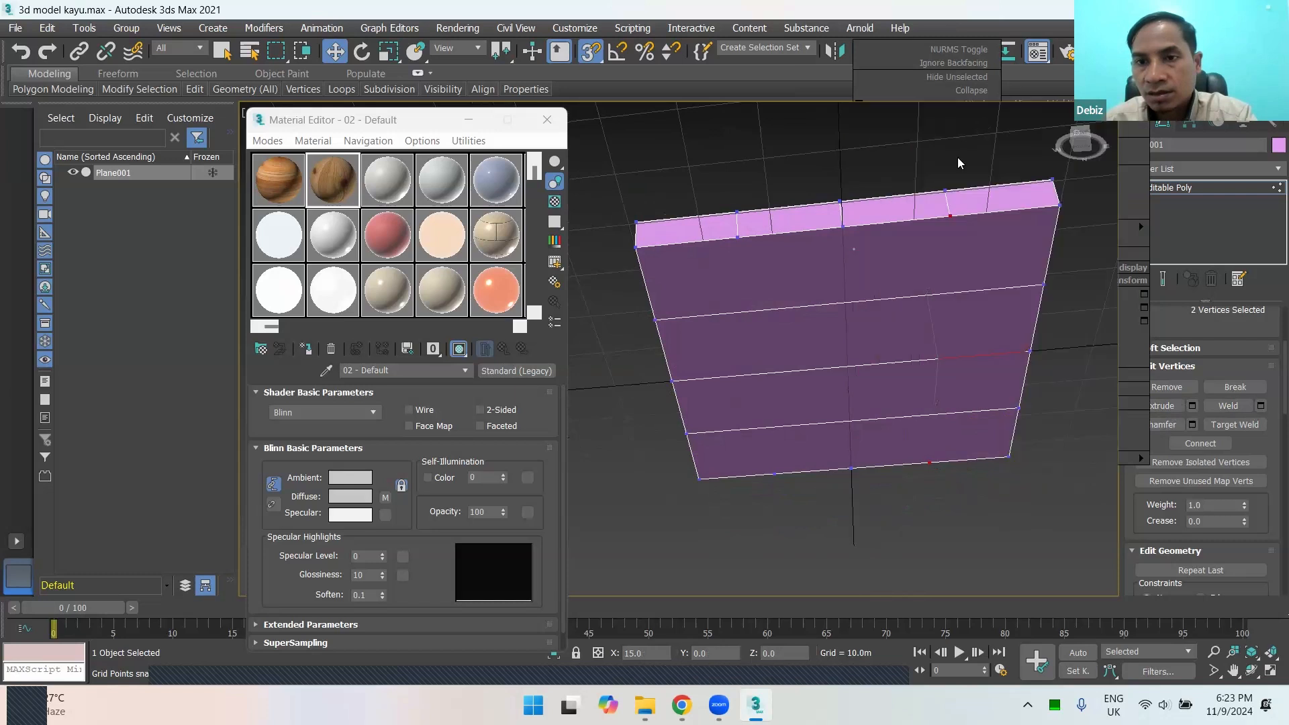
{"action": "right_click", "coordinate": [958, 225]}
Step: Cut a perpendicular edge across the underside between the two selected opposite vertices
{"action": "right_click", "coordinate": [952, 237]}
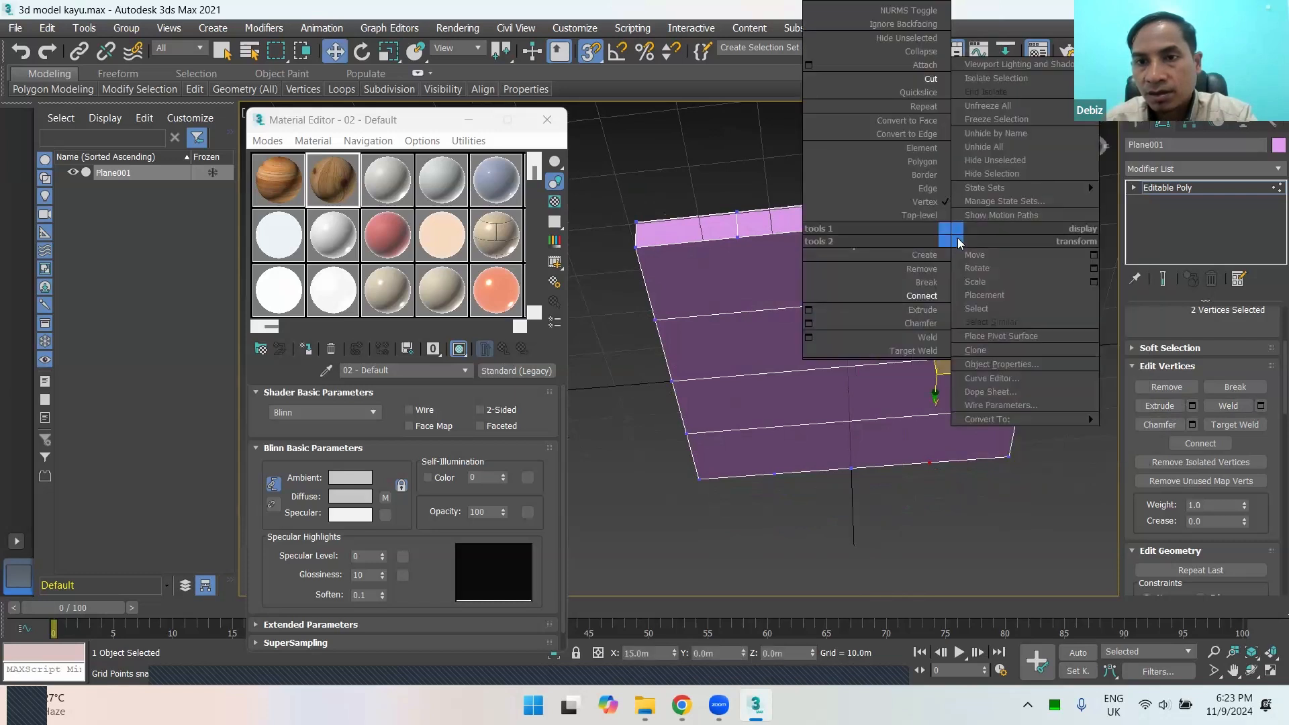
{"action": "left_click", "coordinate": [934, 79]}
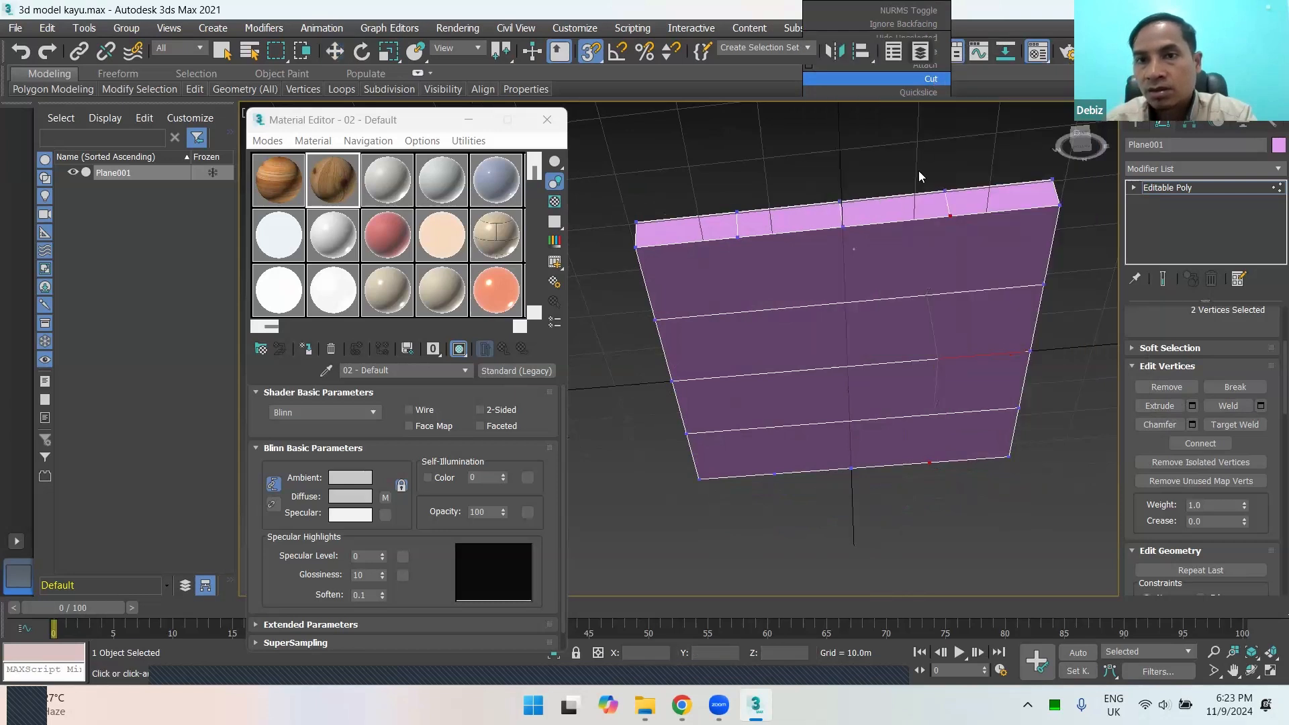
{"action": "left_click", "coordinate": [951, 215]}
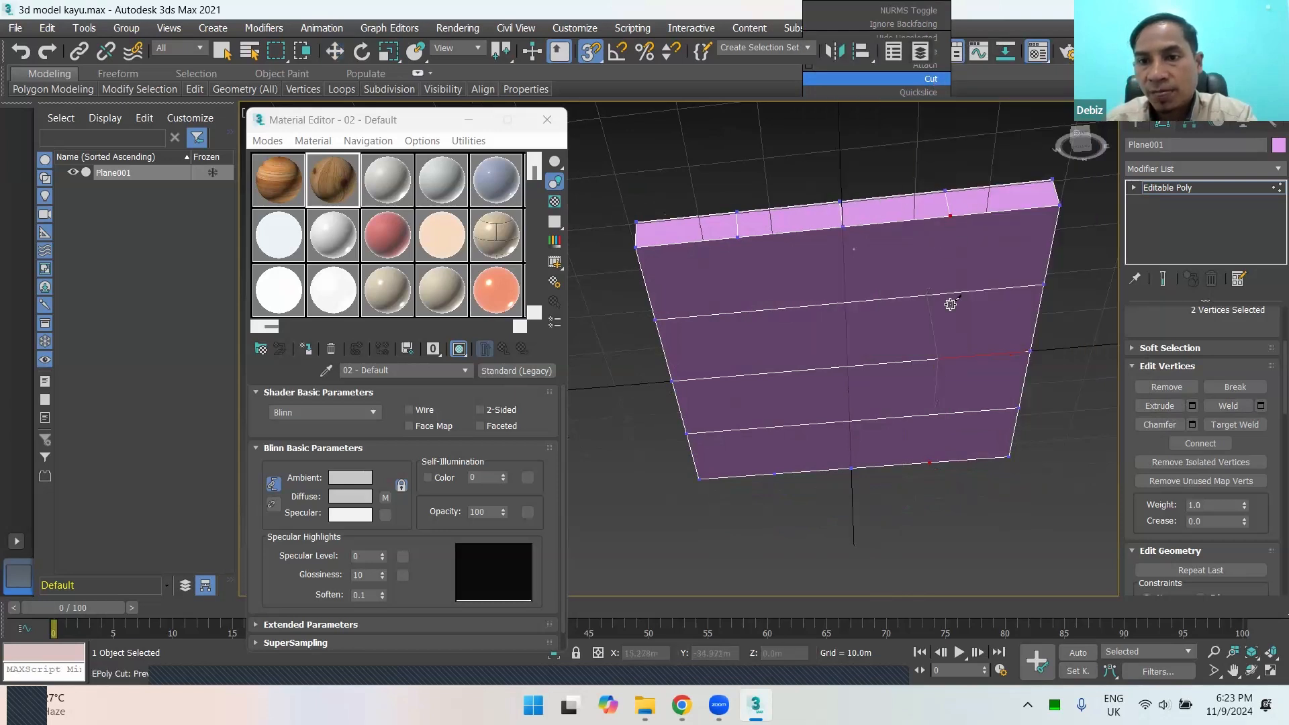
{"action": "left_click", "coordinate": [930, 462]}
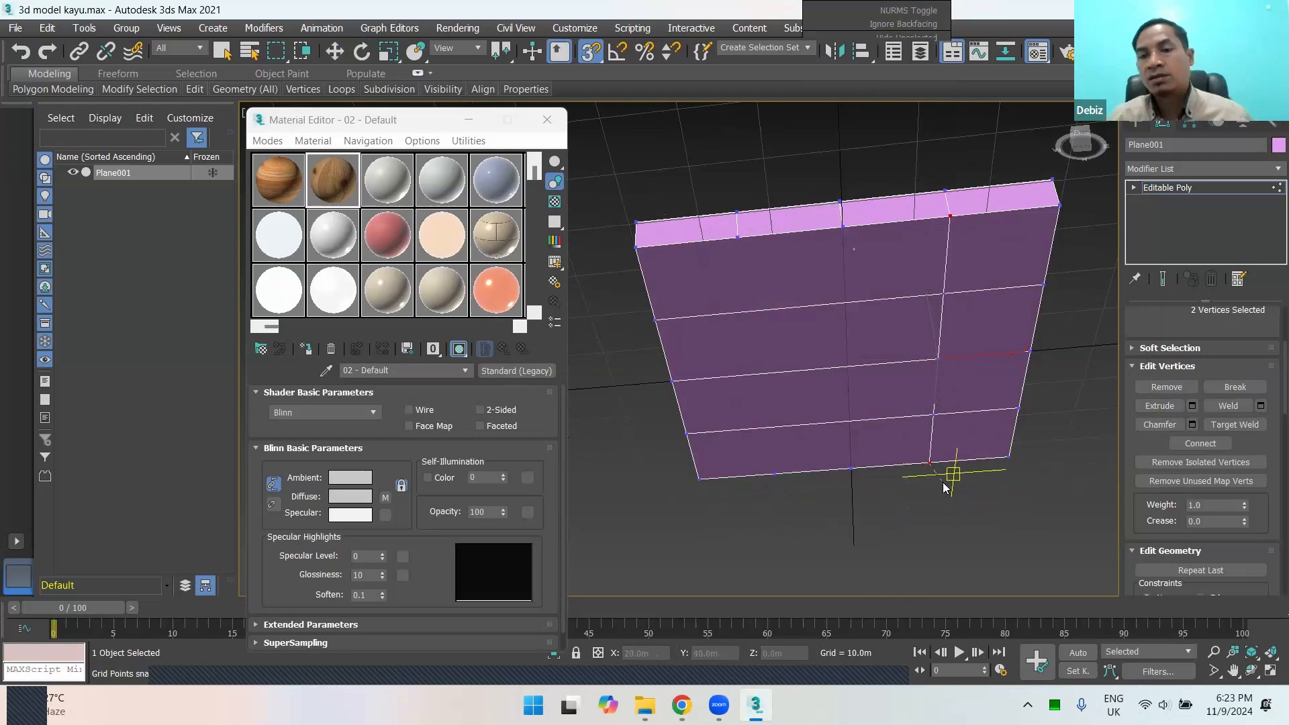
Step: Cut two more parallel edges across the underside between the remaining opposite vertex pairs, completing the four-by-four grid
{"action": "middle_click_drag", "start_coordinate": [943, 482], "coordinate": [941, 456], "text": "alt"}
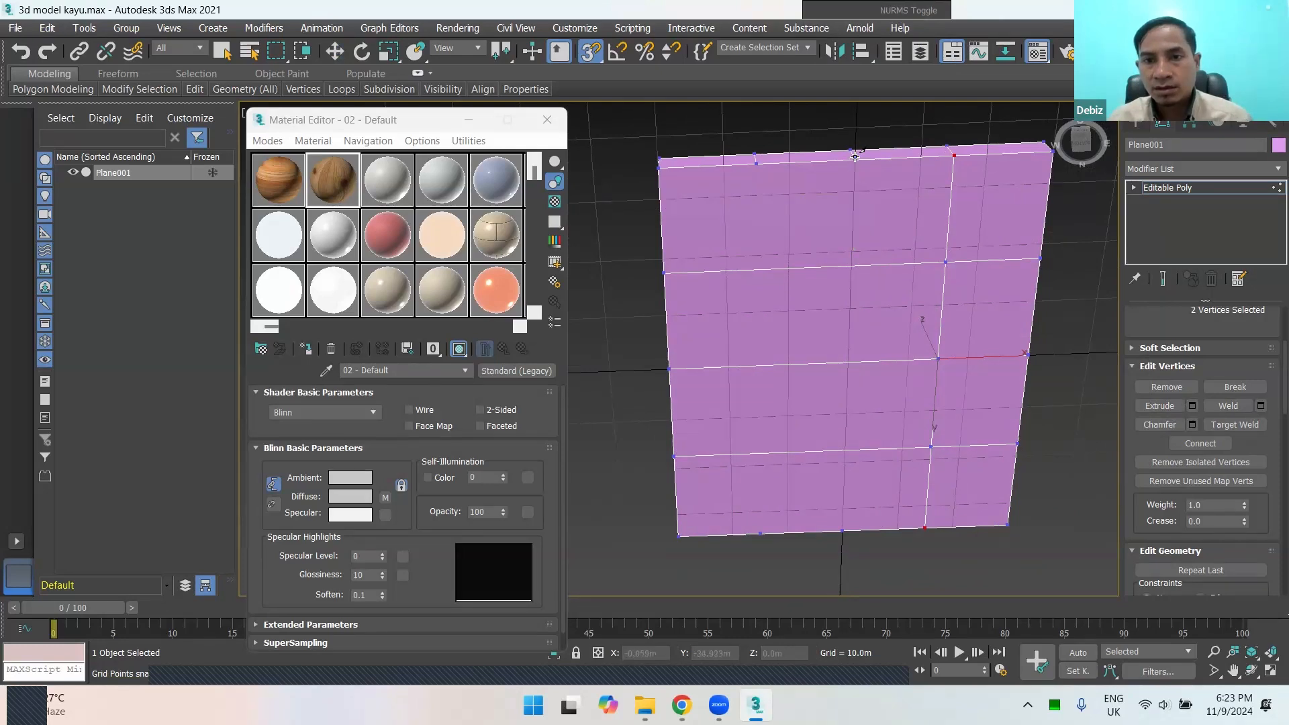
{"action": "middle_click_drag", "start_coordinate": [854, 193], "coordinate": [909, 201], "text": "alt"}
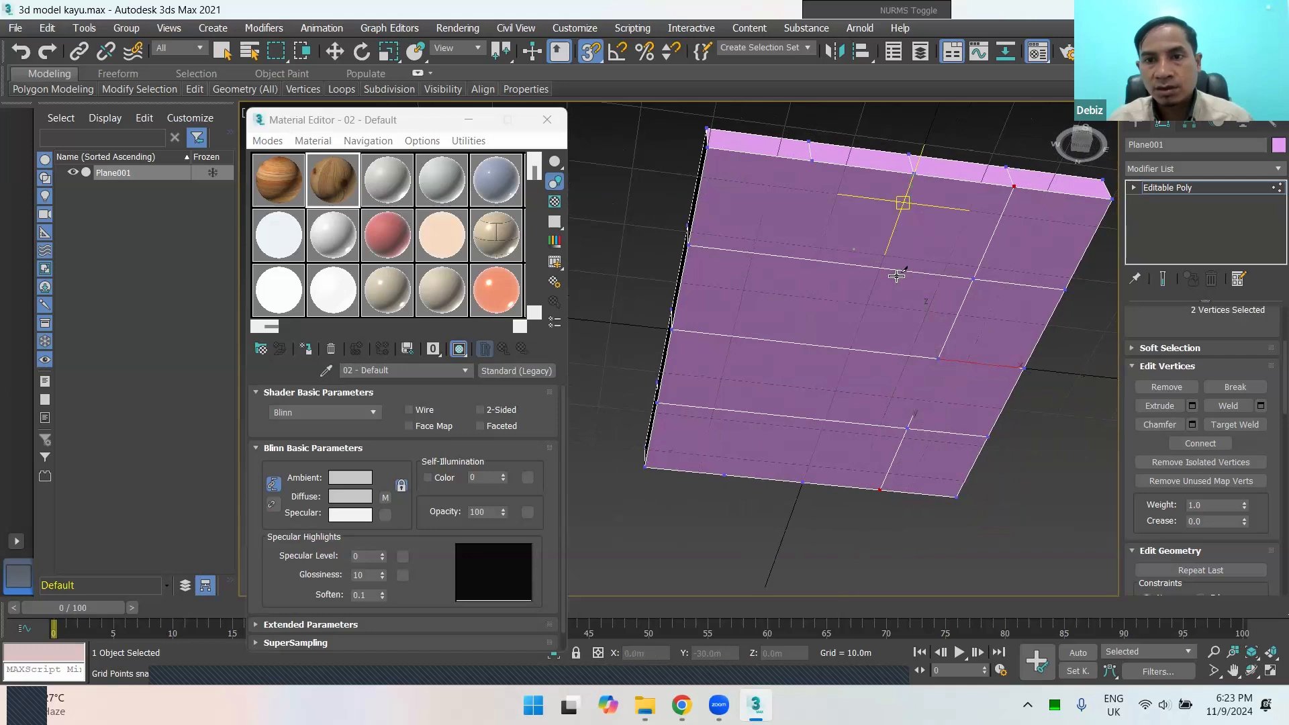
{"action": "left_click", "coordinate": [804, 482]}
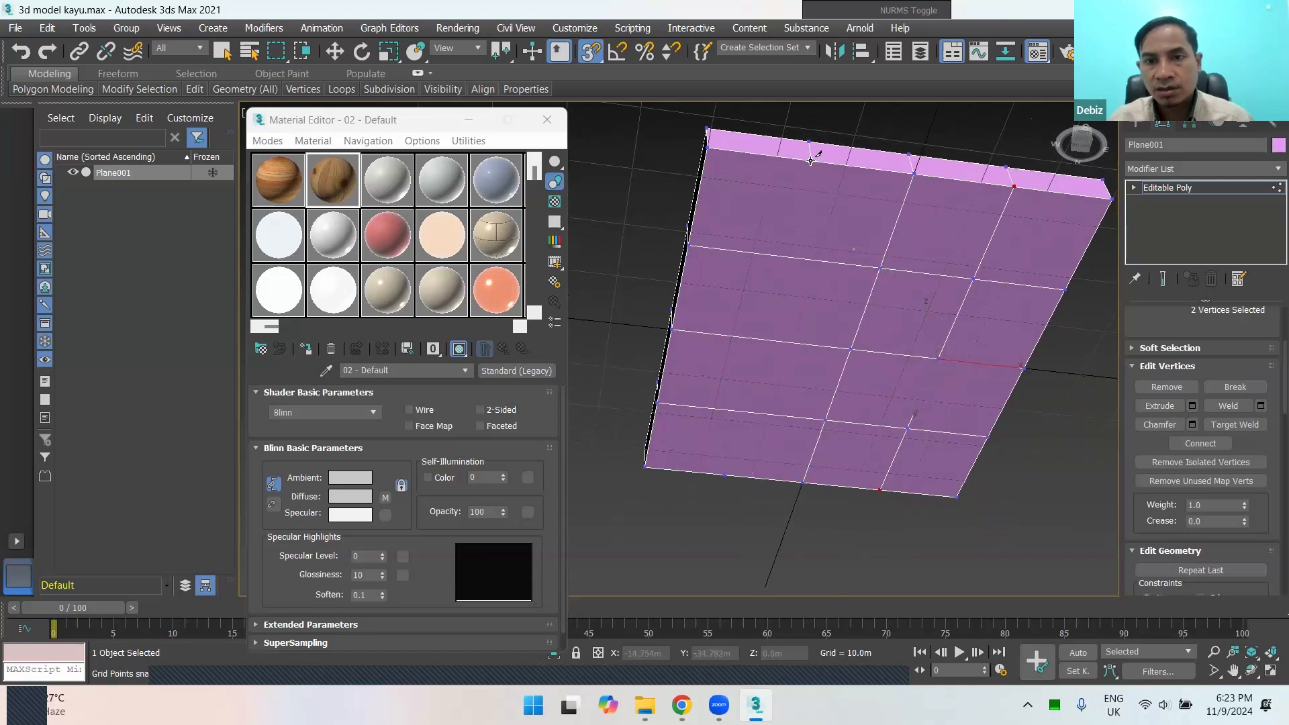
{"action": "left_click", "coordinate": [812, 159]}
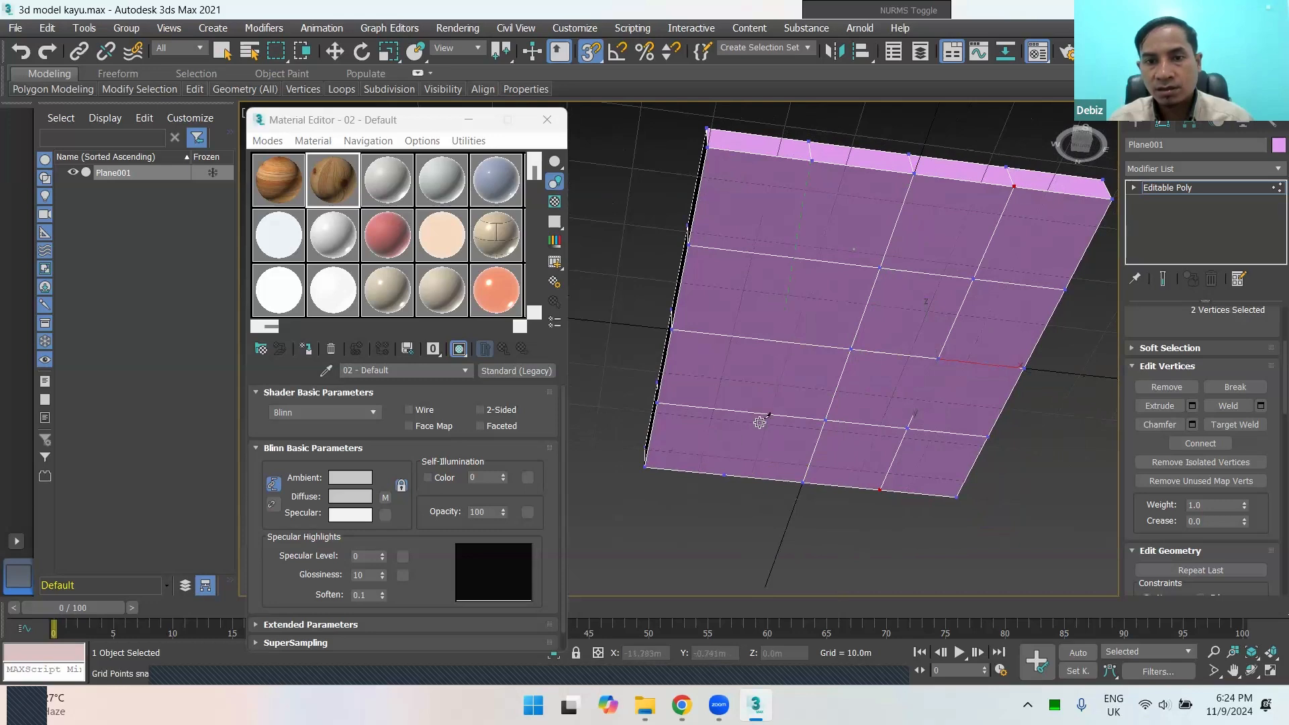
{"action": "left_click", "coordinate": [726, 474]}
{"action": "right_click", "coordinate": [719, 515]}
{"action": "scroll", "coordinate": [838, 426], "scroll_direction": "down", "scroll_amount": 3}
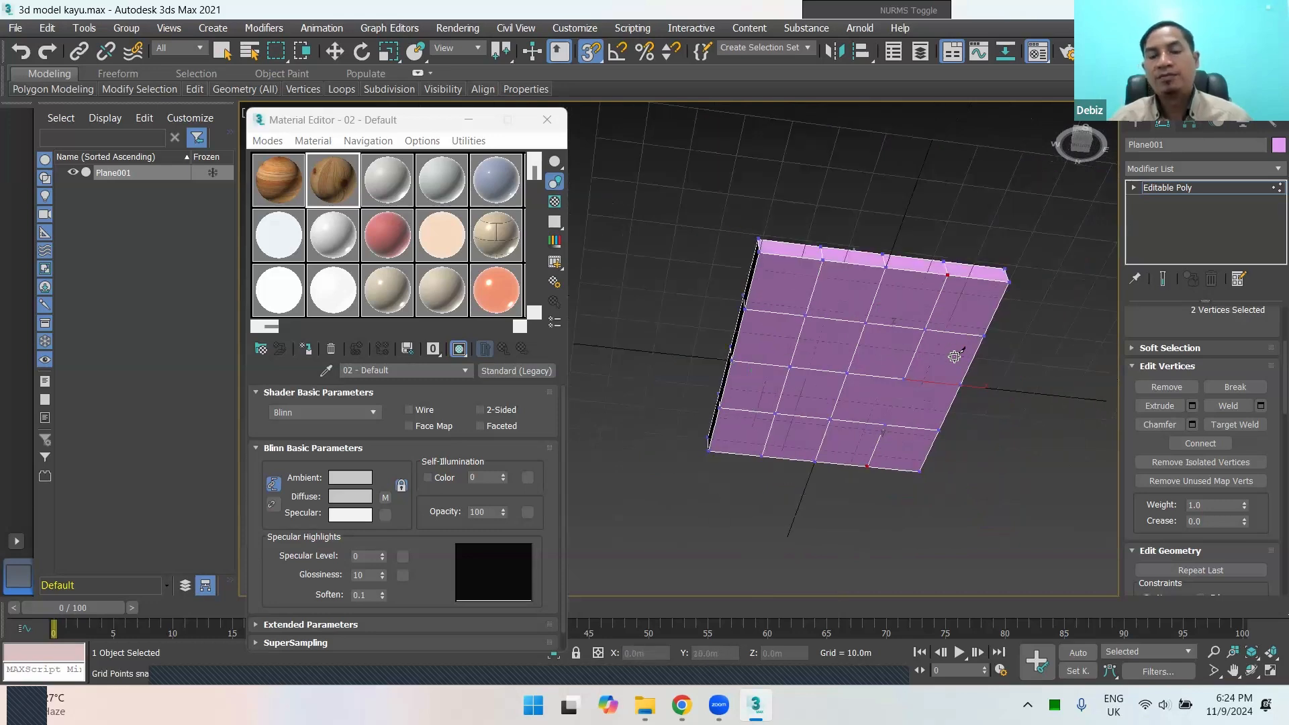
Step: Select the four corner polygons of the slab's underside together at Polygon level
{"action": "middle_click_drag", "start_coordinate": [955, 356], "coordinate": [933, 322], "text": "alt"}
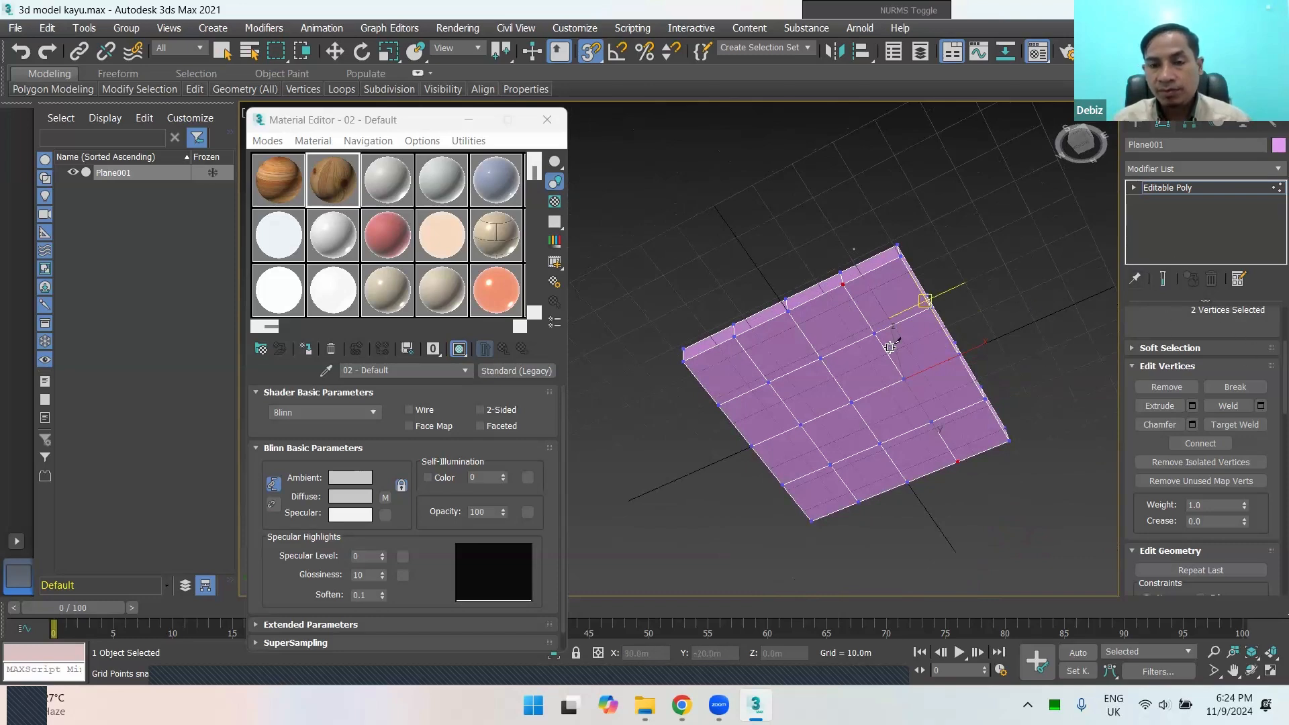
{"action": "middle_click_drag", "start_coordinate": [890, 347], "coordinate": [889, 320], "text": "alt"}
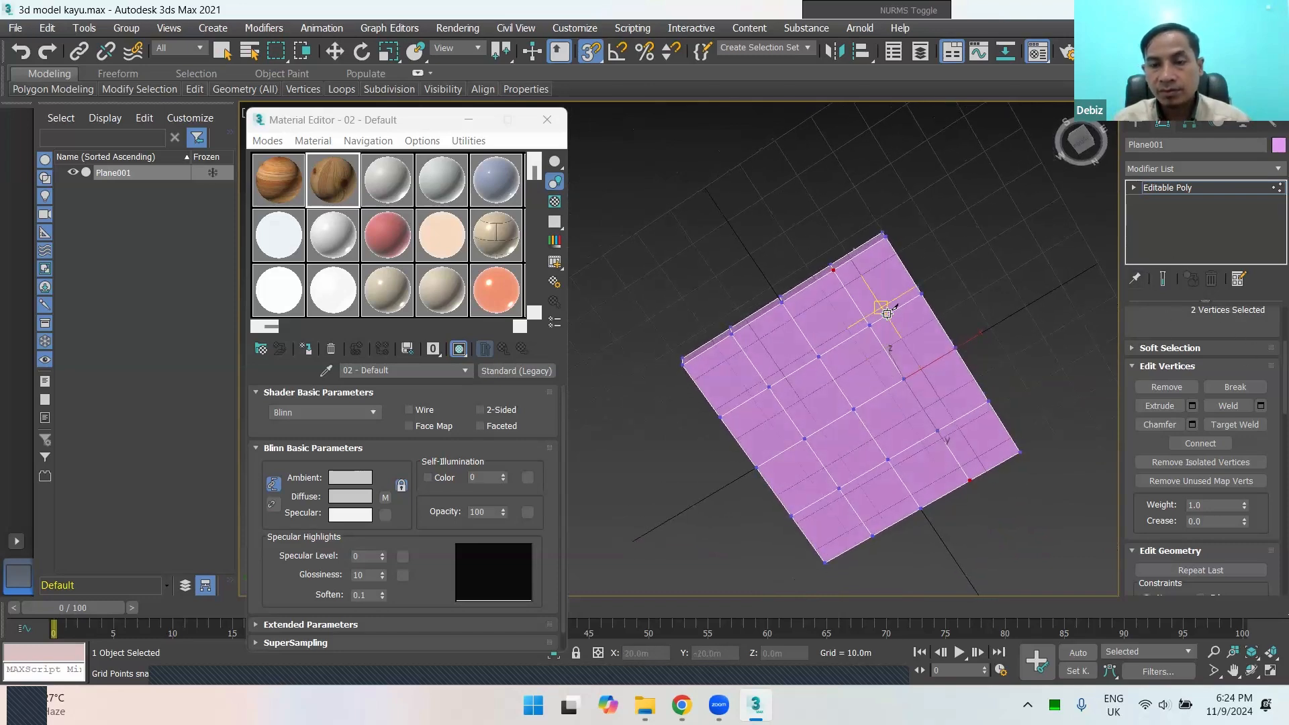
{"action": "left_click", "coordinate": [1134, 188]}
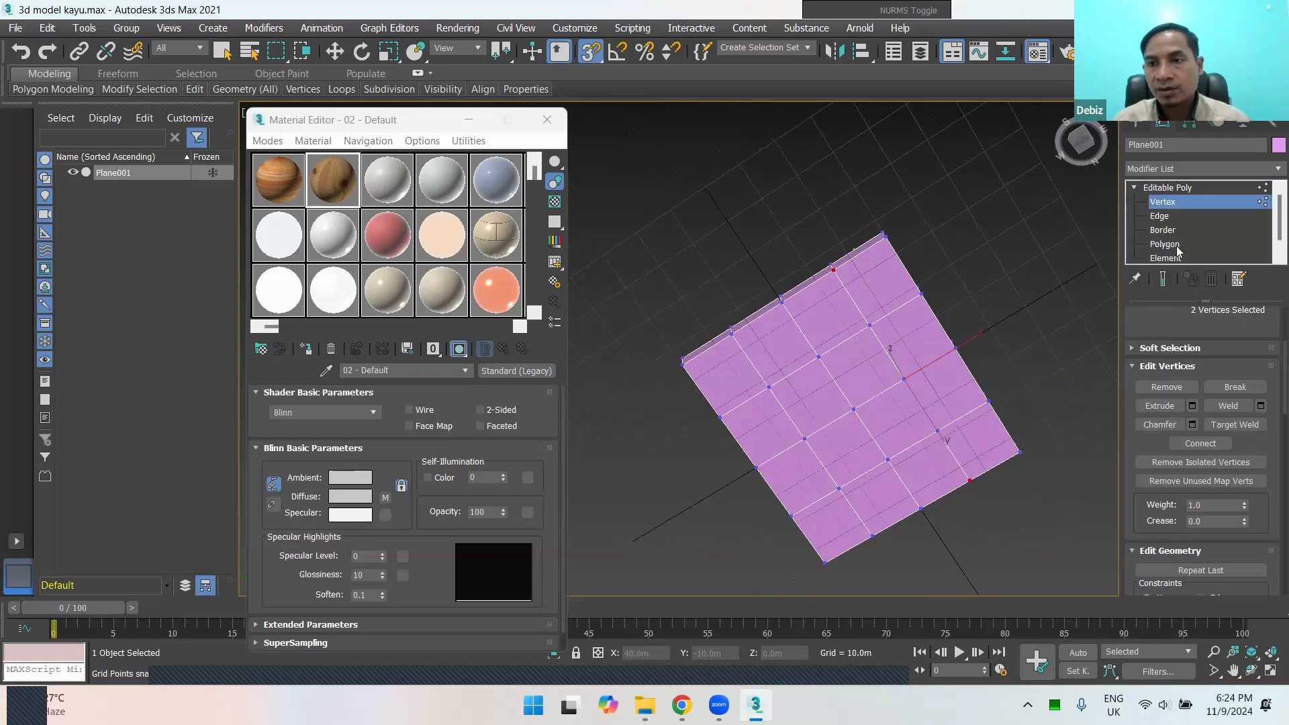
{"action": "scroll", "coordinate": [1179, 253], "scroll_direction": "down", "scroll_amount": 1}
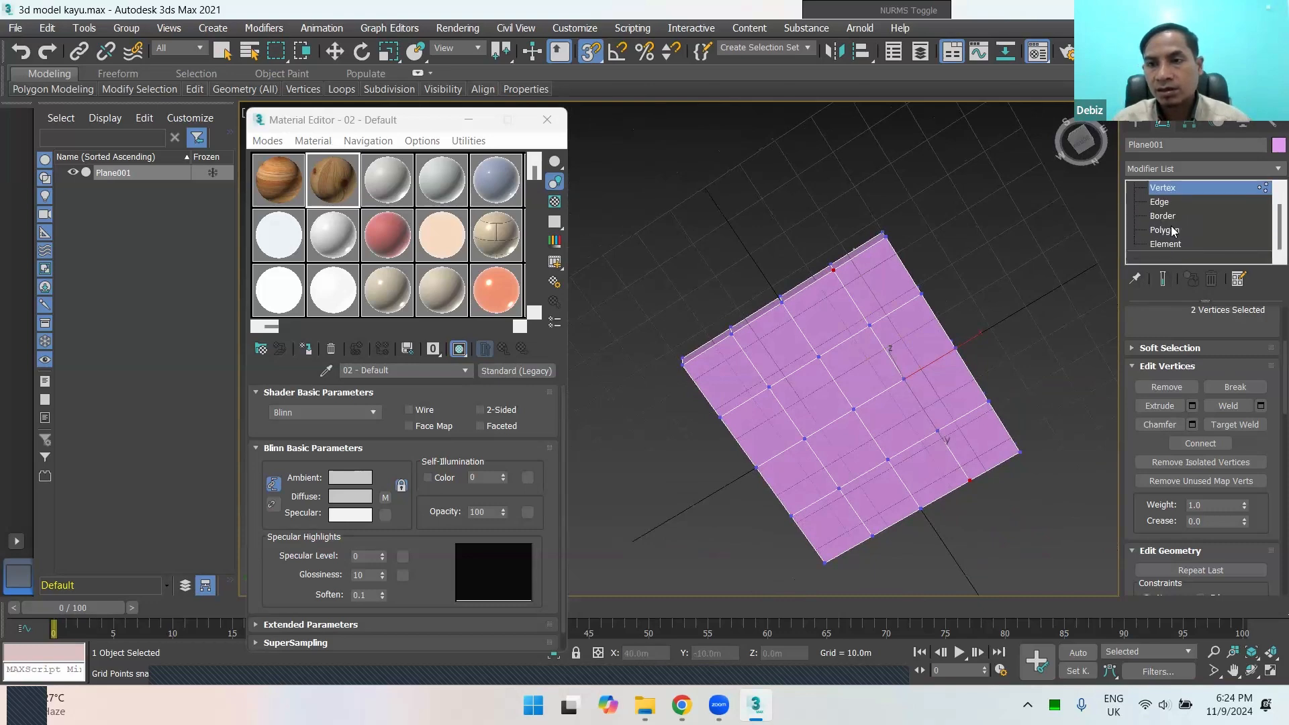
{"action": "left_click", "coordinate": [1171, 231]}
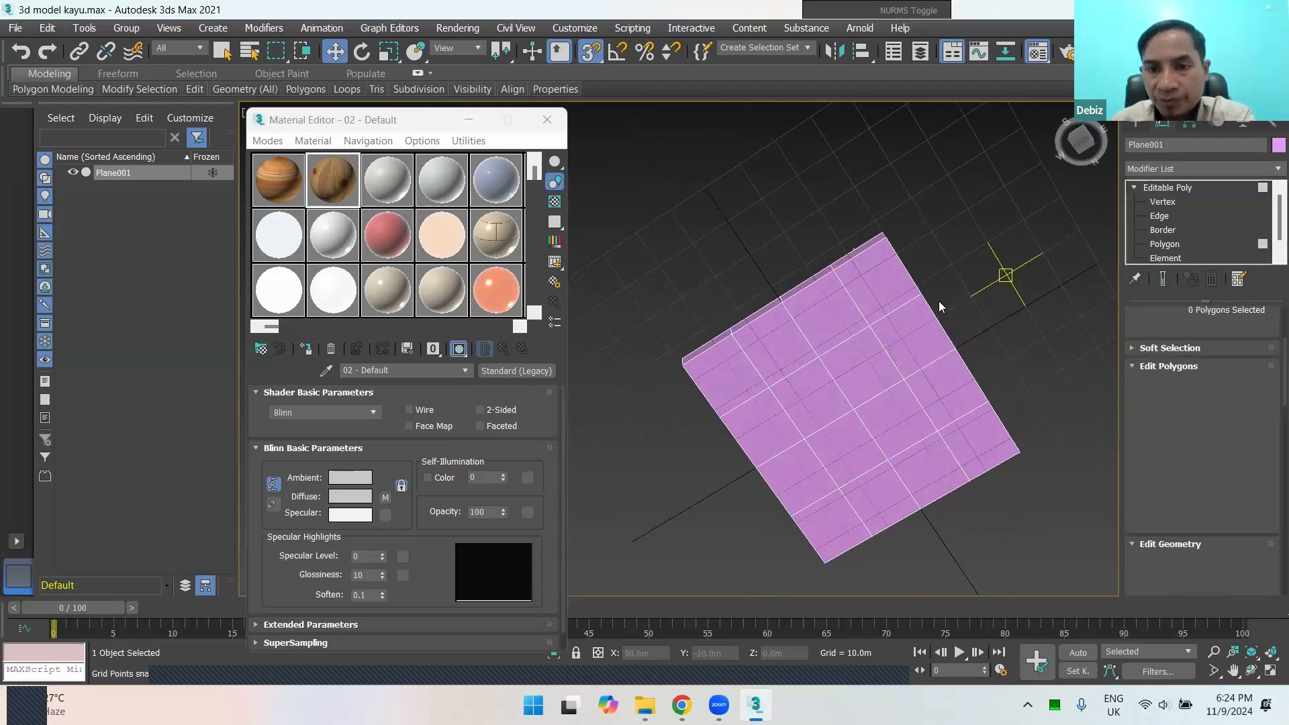
{"action": "key", "text": "w"}
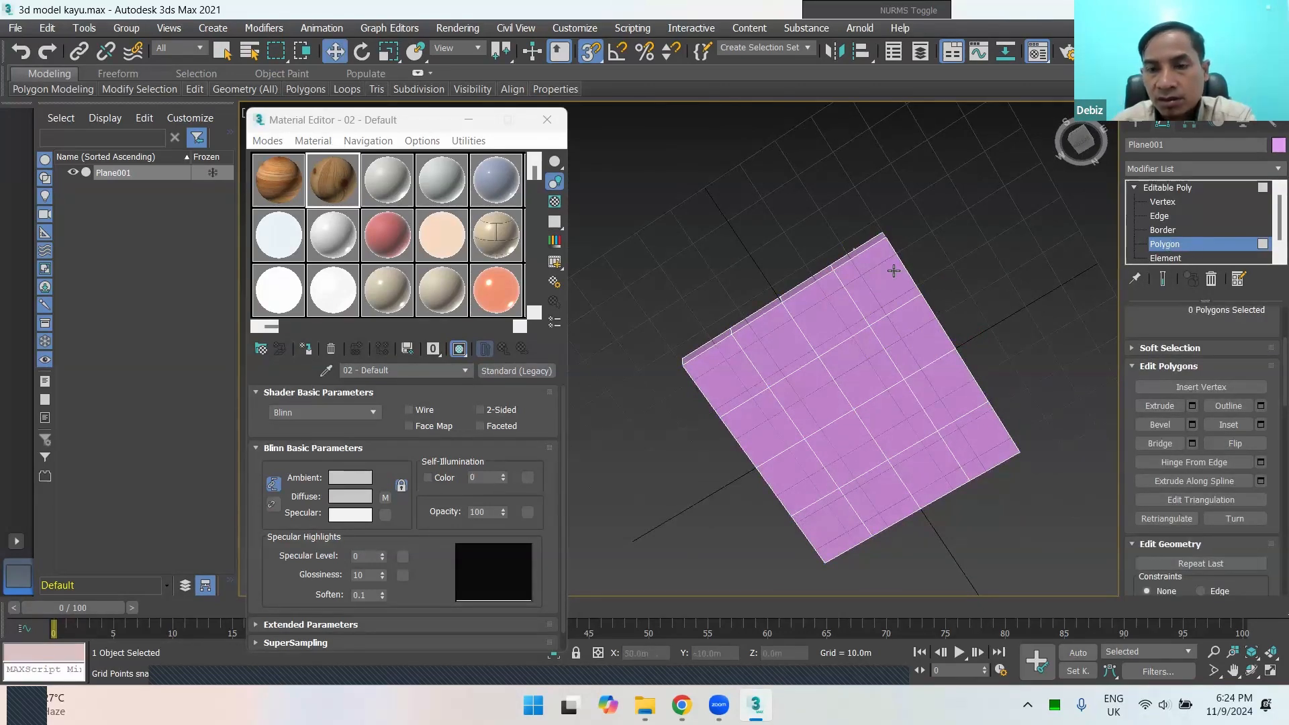
{"action": "left_click", "coordinate": [886, 270]}
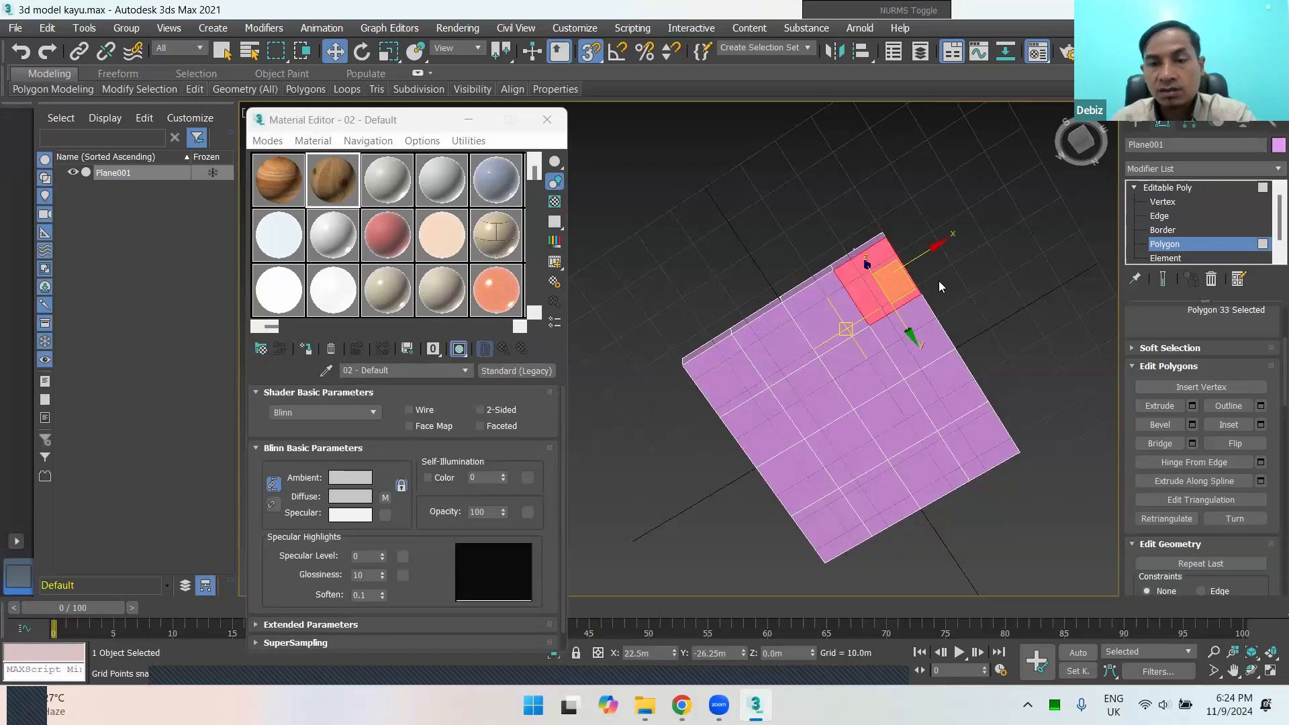
{"action": "left_click", "coordinate": [736, 391], "text": "ctrl"}
{"action": "left_click", "coordinate": [832, 525], "text": "ctrl"}
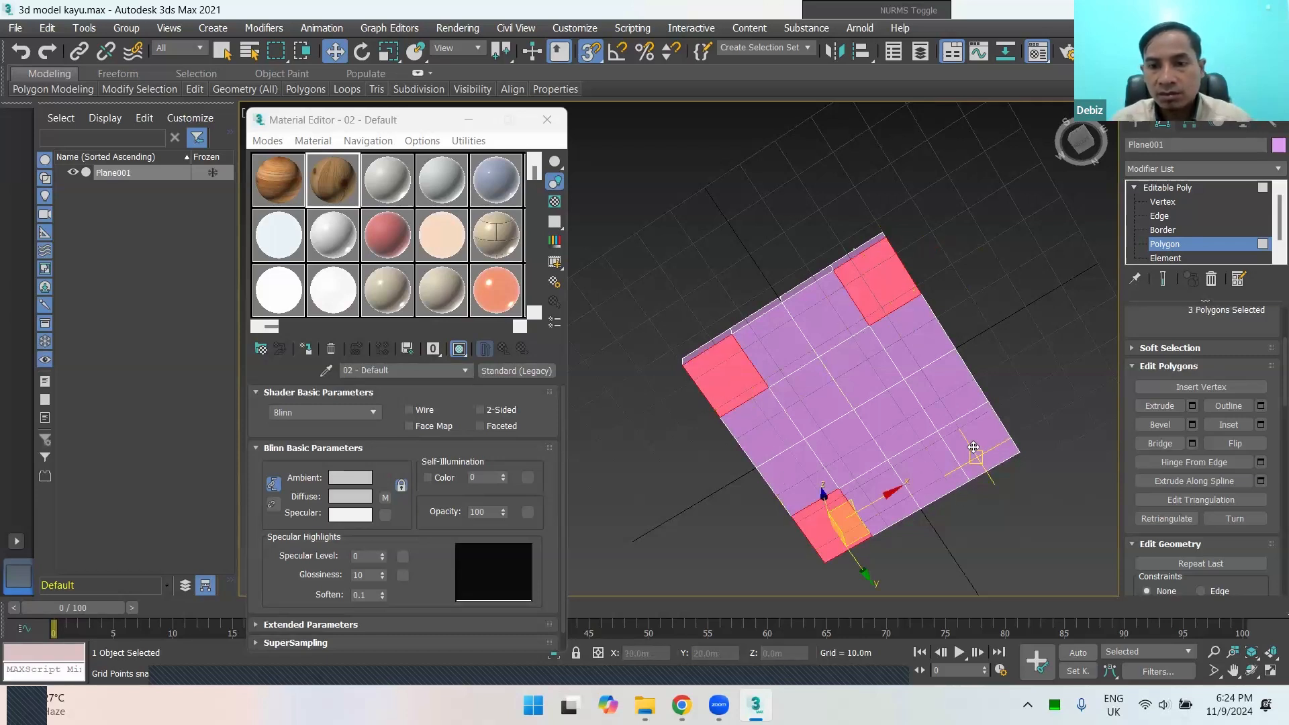
{"action": "left_click", "coordinate": [974, 449], "text": "ctrl"}
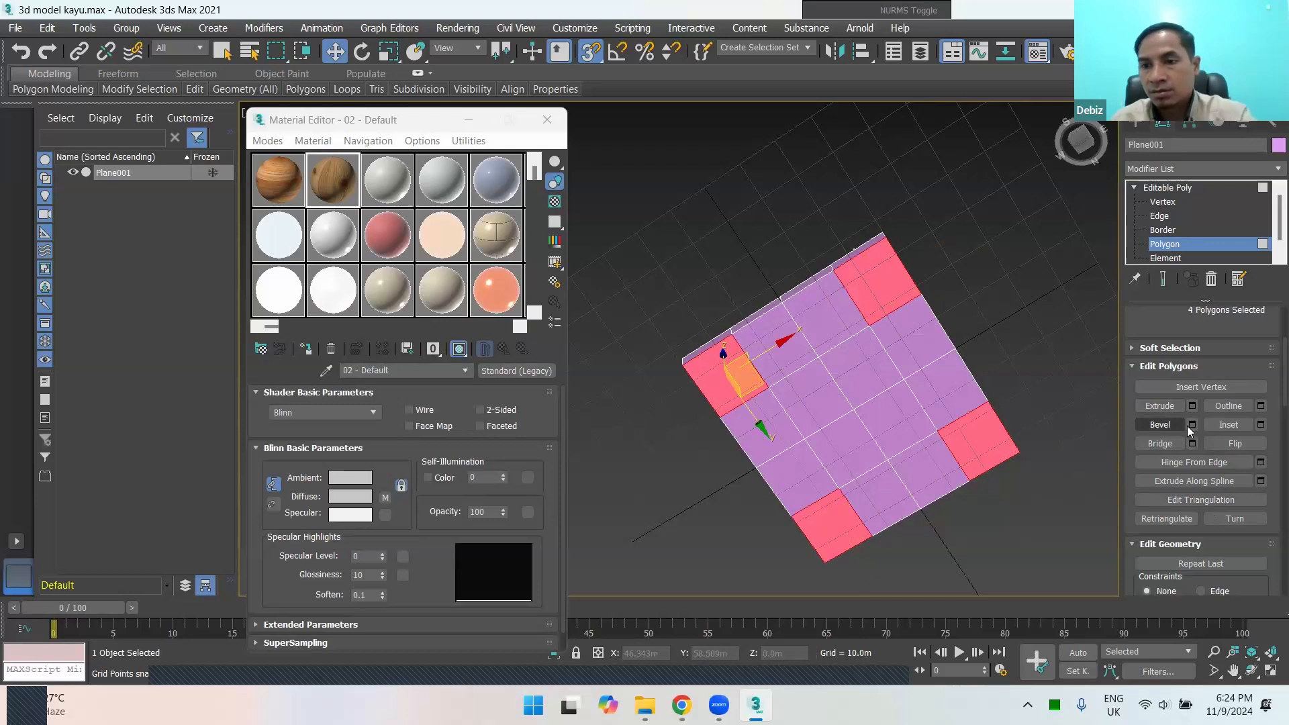
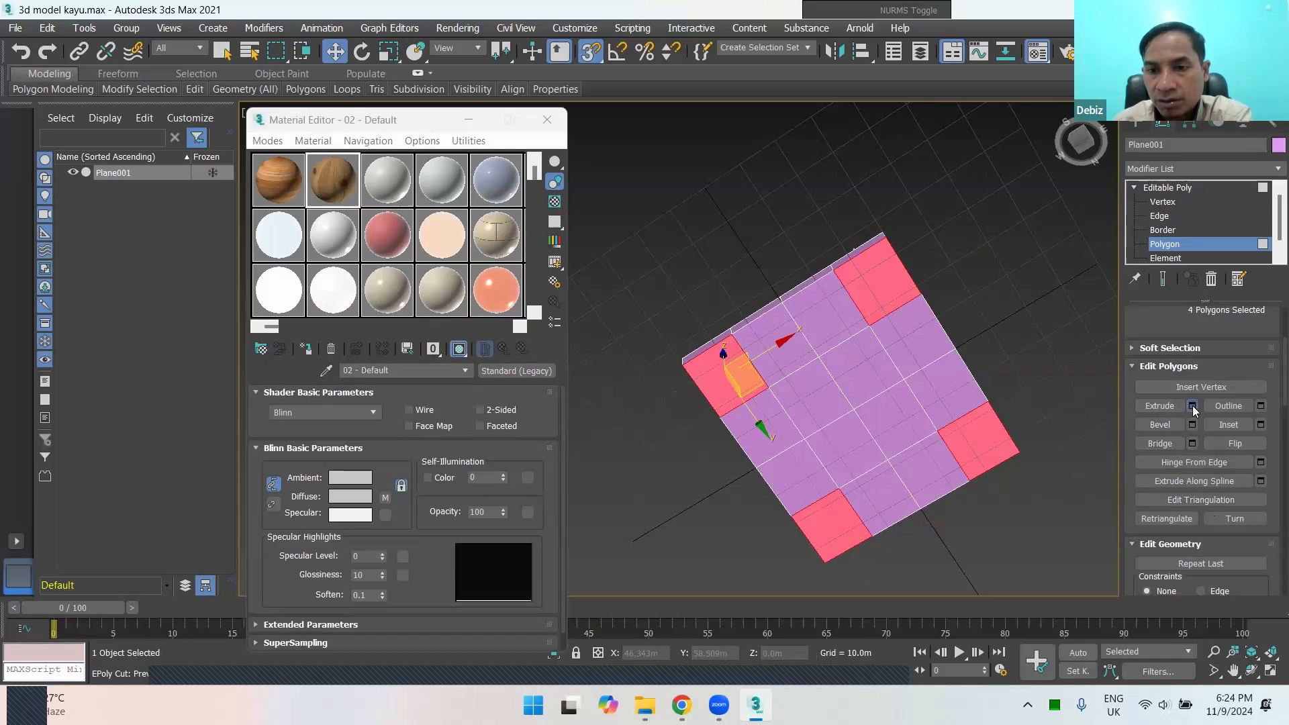
{"action": "left_click", "coordinate": [1193, 406]}
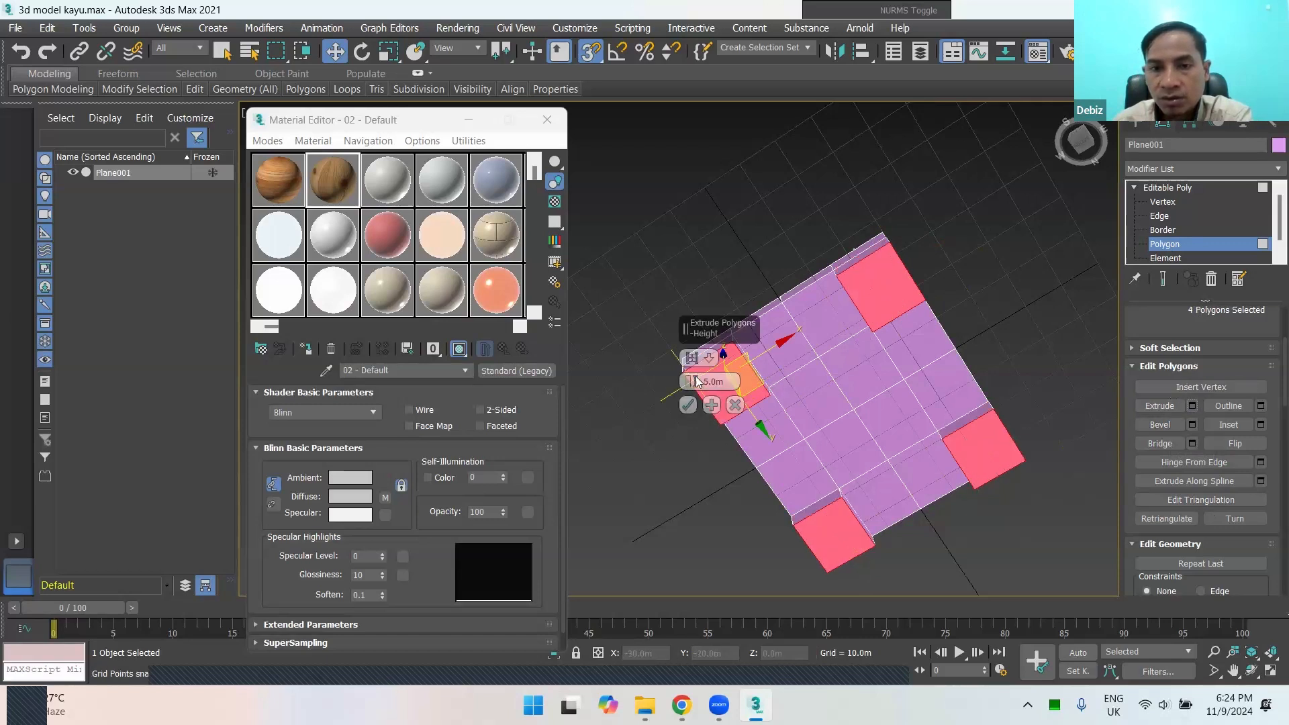
{"action": "left_click_drag", "start_coordinate": [692, 381], "coordinate": [806, 181]}
{"action": "middle_click_drag", "start_coordinate": [900, 339], "coordinate": [900, 374], "text": "alt"}
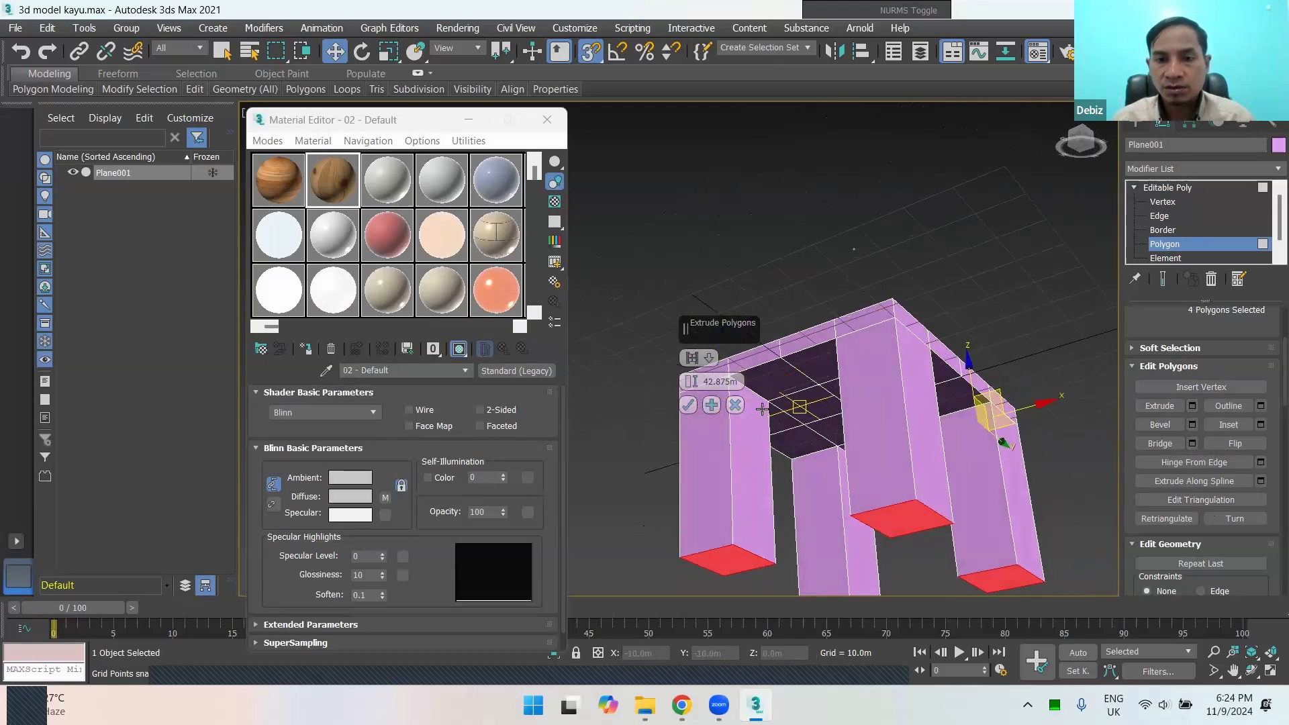
{"action": "left_click", "coordinate": [736, 406]}
Step: Bevel the four selected corner polygons with a height of 0 m and an outline of -2.5 m
{"action": "middle_click_drag", "start_coordinate": [989, 411], "coordinate": [1002, 340], "text": "alt"}
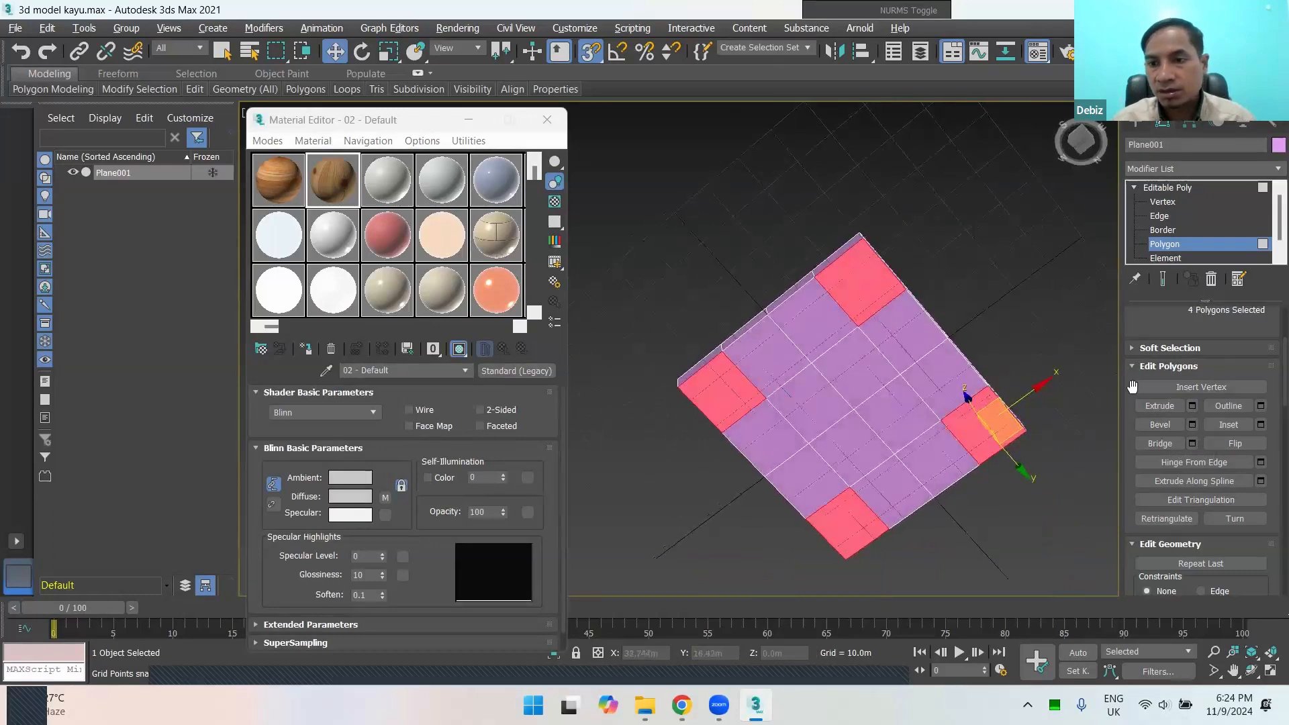
{"action": "left_click", "coordinate": [1193, 425]}
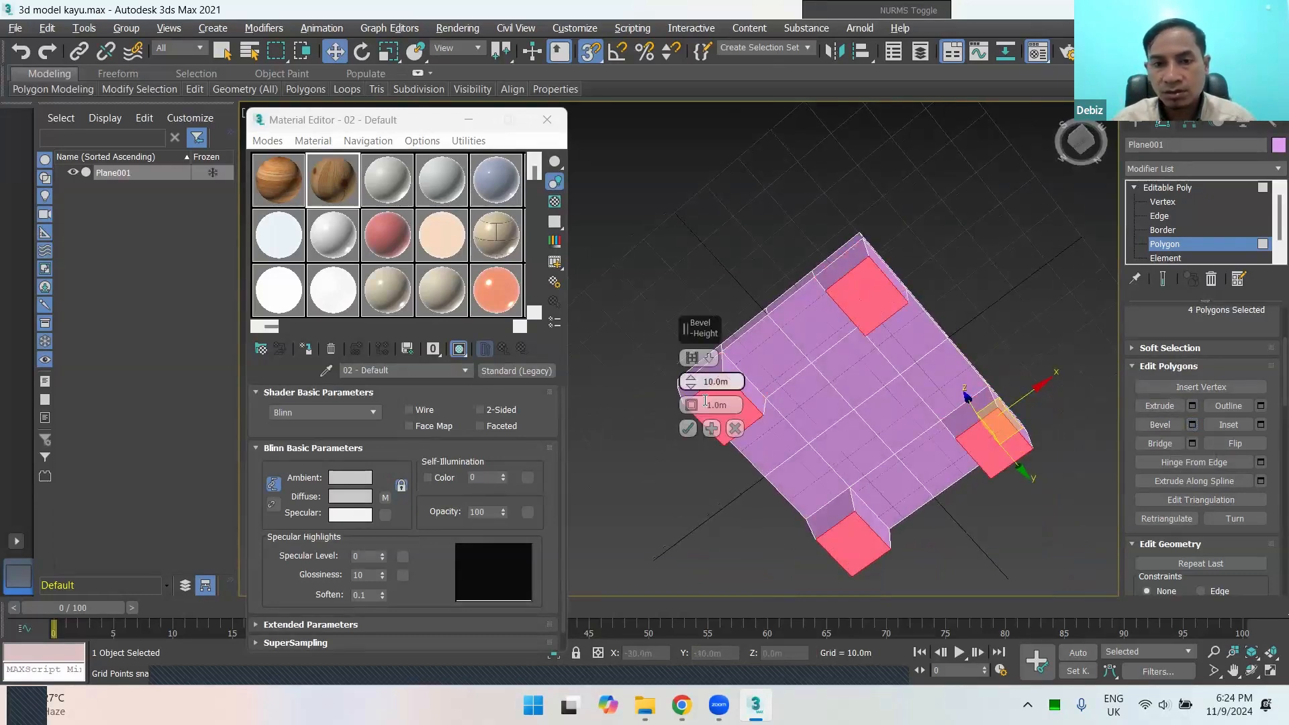
{"action": "left_click_drag", "start_coordinate": [693, 390], "coordinate": [705, 432]}
{"action": "double_click", "coordinate": [716, 382]}
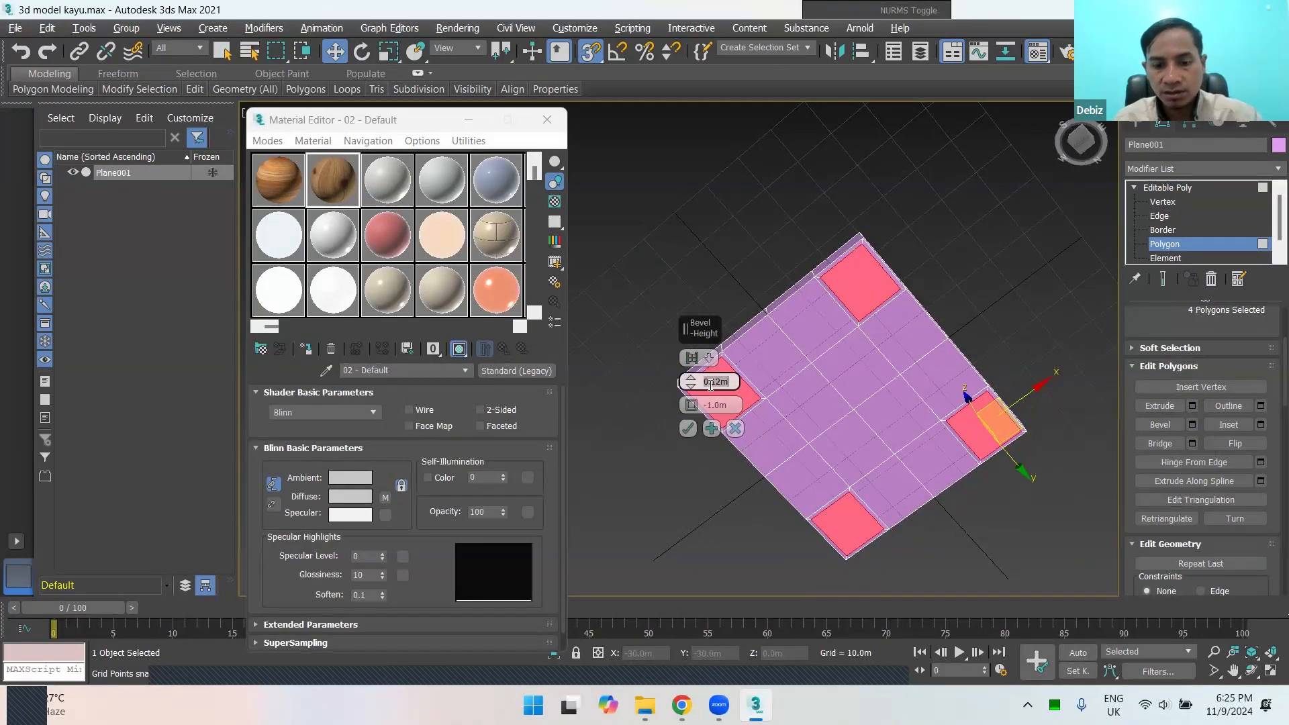
{"action": "type", "text": "0"}
{"action": "left_click", "coordinate": [708, 406]}
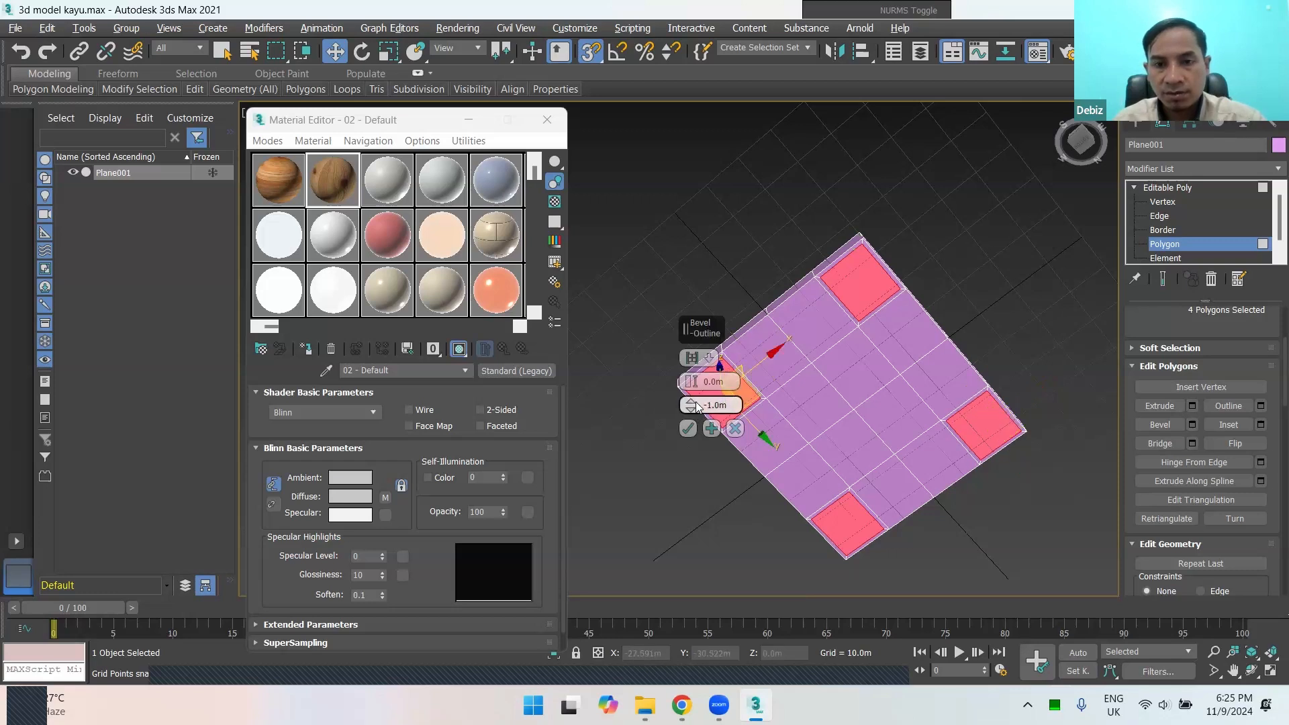
{"action": "left_click_drag", "start_coordinate": [696, 403], "coordinate": [710, 411]}
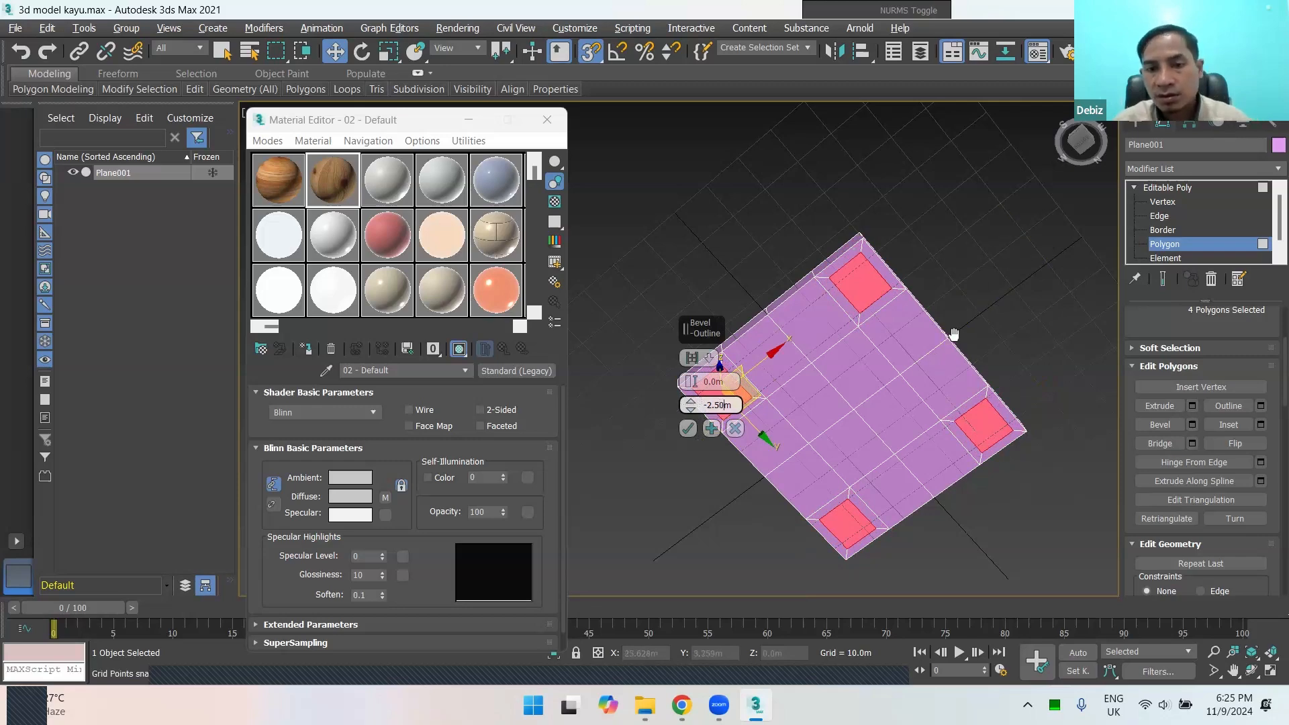
{"action": "middle_click_drag", "start_coordinate": [925, 364], "coordinate": [980, 306]}
{"action": "left_click", "coordinate": [688, 429]}
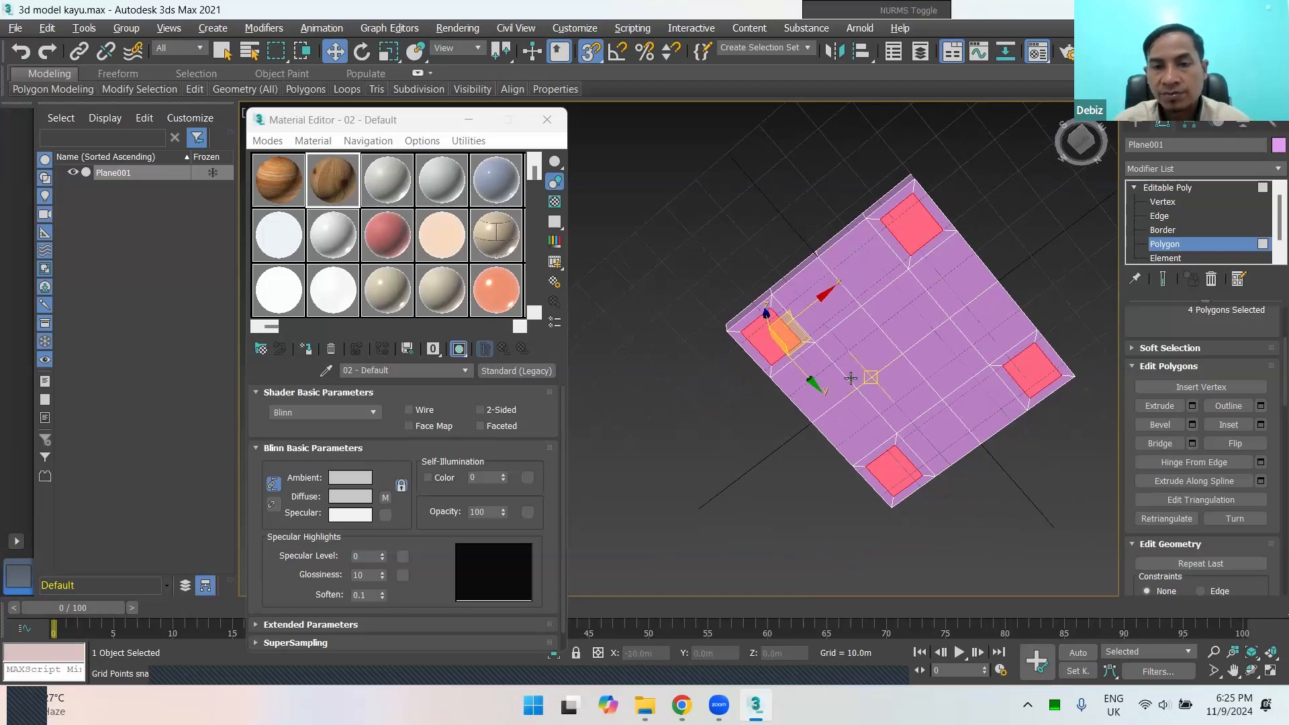
Step: Extrude the four inset corner polygons on the slab's underside into legs with a height of 30 m
{"action": "middle_click_drag", "start_coordinate": [871, 376], "coordinate": [850, 349], "text": "alt"}
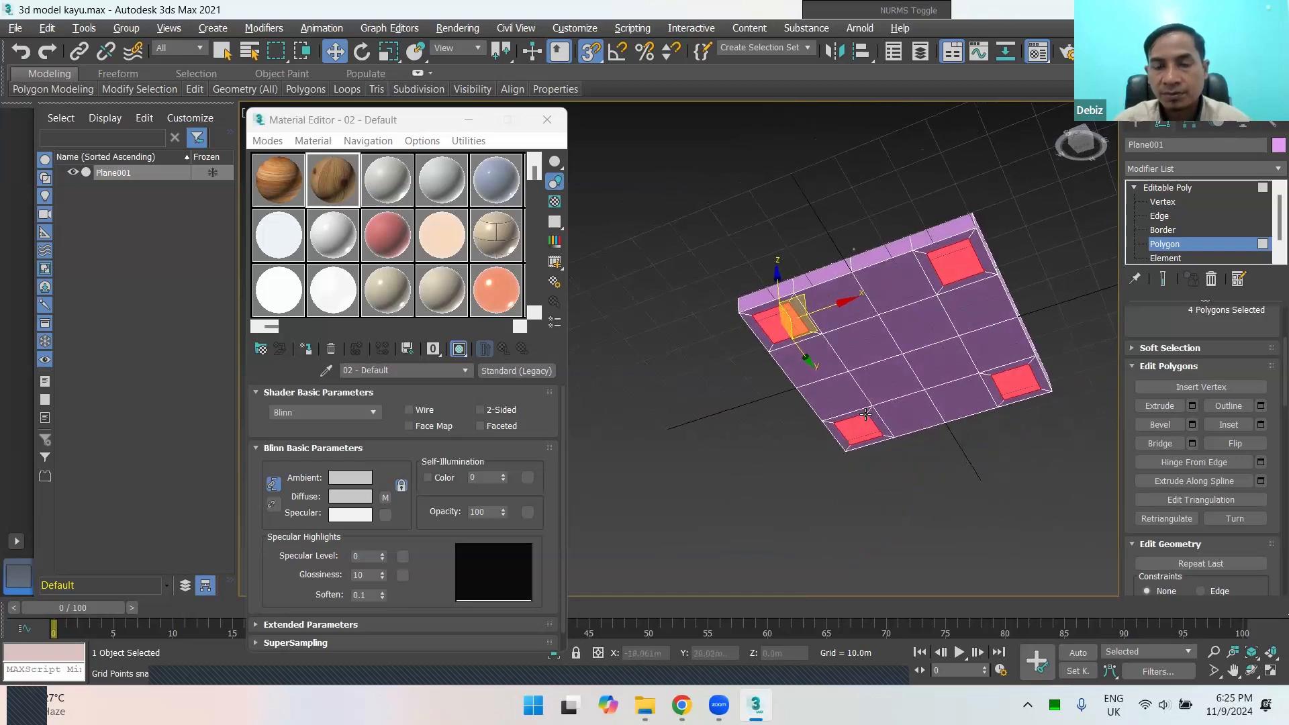
{"action": "right_click", "coordinate": [794, 327]}
{"action": "mouse_move", "coordinate": [1019, 407]}
{"action": "middle_mouse_down", "text": "alt"}
{"action": "mouse_move", "coordinate": [1024, 431]}
{"action": "mouse_move", "coordinate": [1001, 394]}
{"action": "middle_mouse_up", "text": "alt"}
{"action": "scroll", "coordinate": [971, 327], "scroll_direction": "up", "scroll_amount": 4}
{"action": "middle_click_drag", "start_coordinate": [972, 327], "coordinate": [936, 343], "text": "alt"}
{"action": "scroll", "coordinate": [1002, 295], "scroll_direction": "down", "scroll_amount": 5}
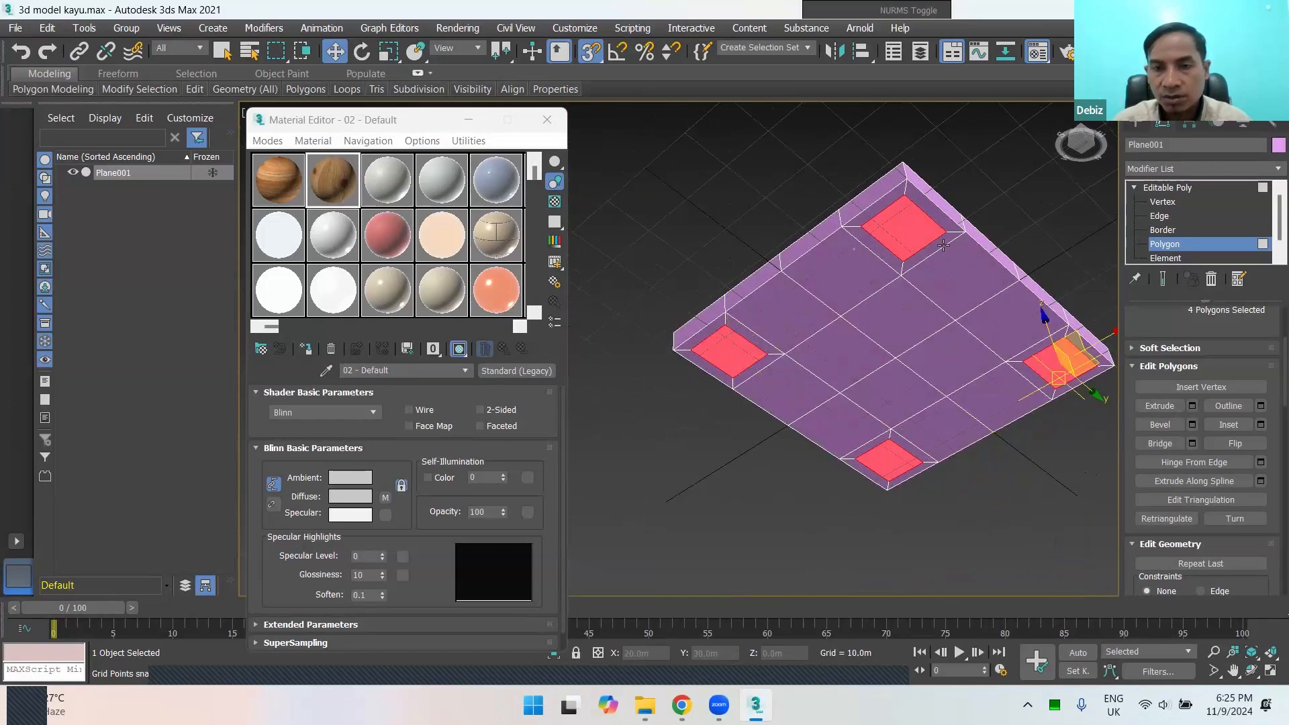
{"action": "middle_click_drag", "start_coordinate": [790, 377], "coordinate": [882, 307], "text": "alt"}
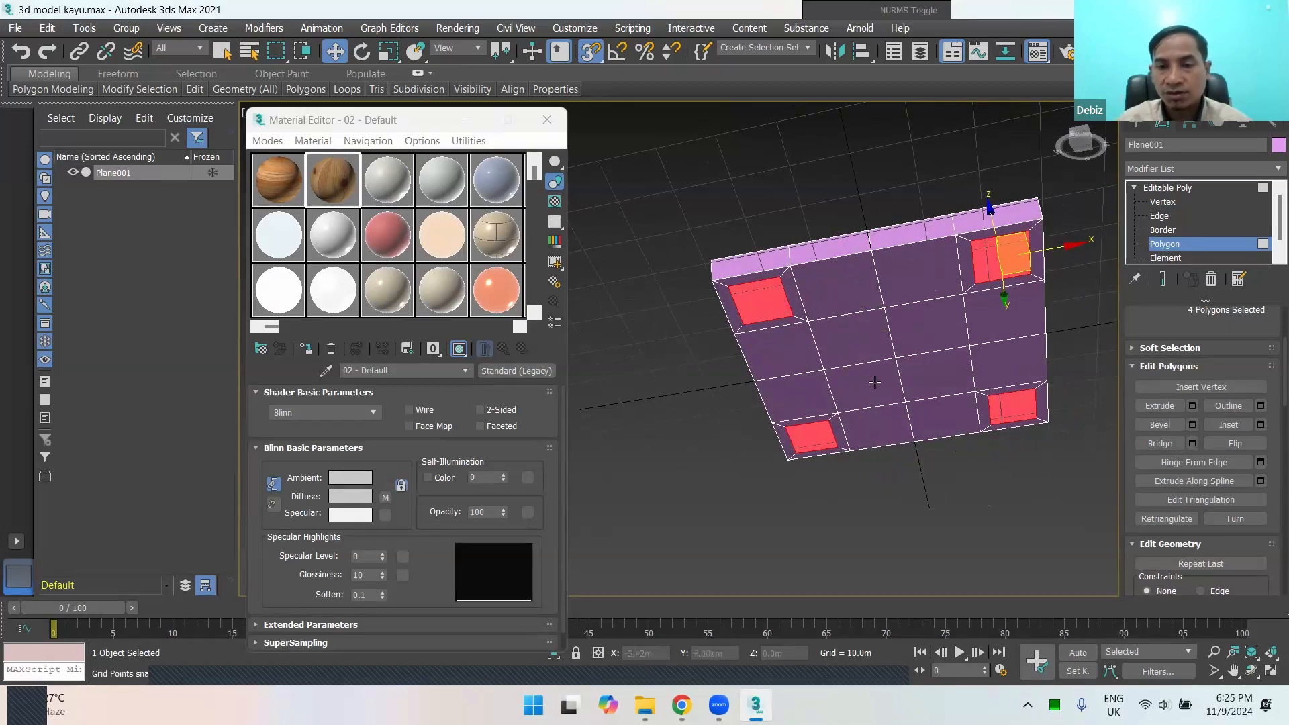
{"action": "right_click", "coordinate": [795, 292]}
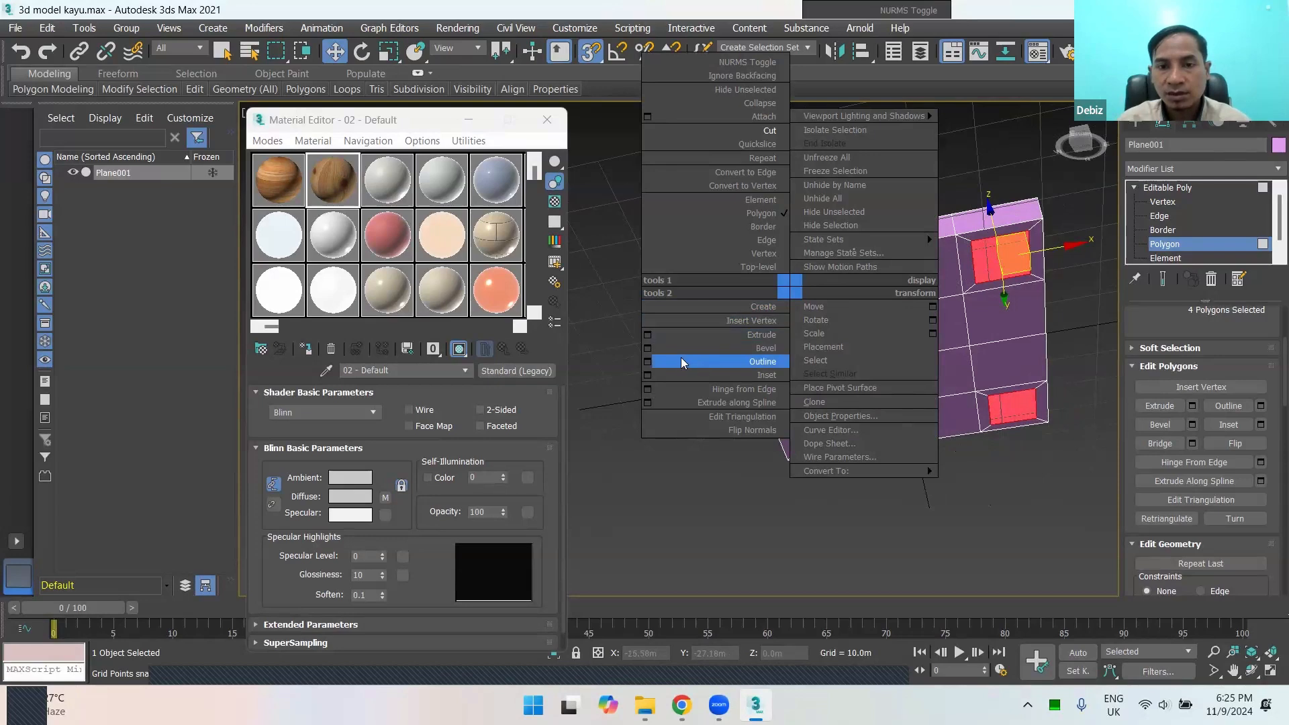
{"action": "left_click", "coordinate": [648, 334]}
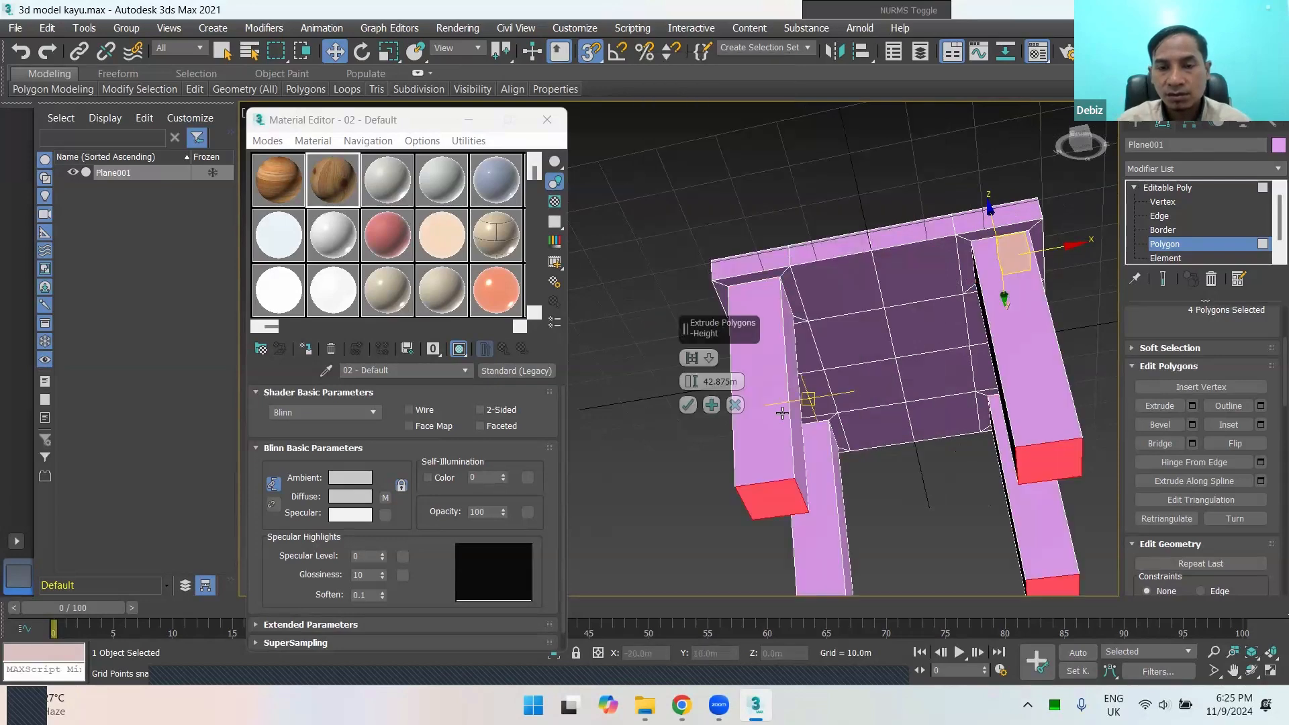
{"action": "left_click_drag", "start_coordinate": [693, 389], "coordinate": [728, 425]}
{"action": "middle_click_drag", "start_coordinate": [728, 426], "coordinate": [838, 388], "text": "alt"}
{"action": "left_click_drag", "start_coordinate": [695, 380], "coordinate": [696, 362]}
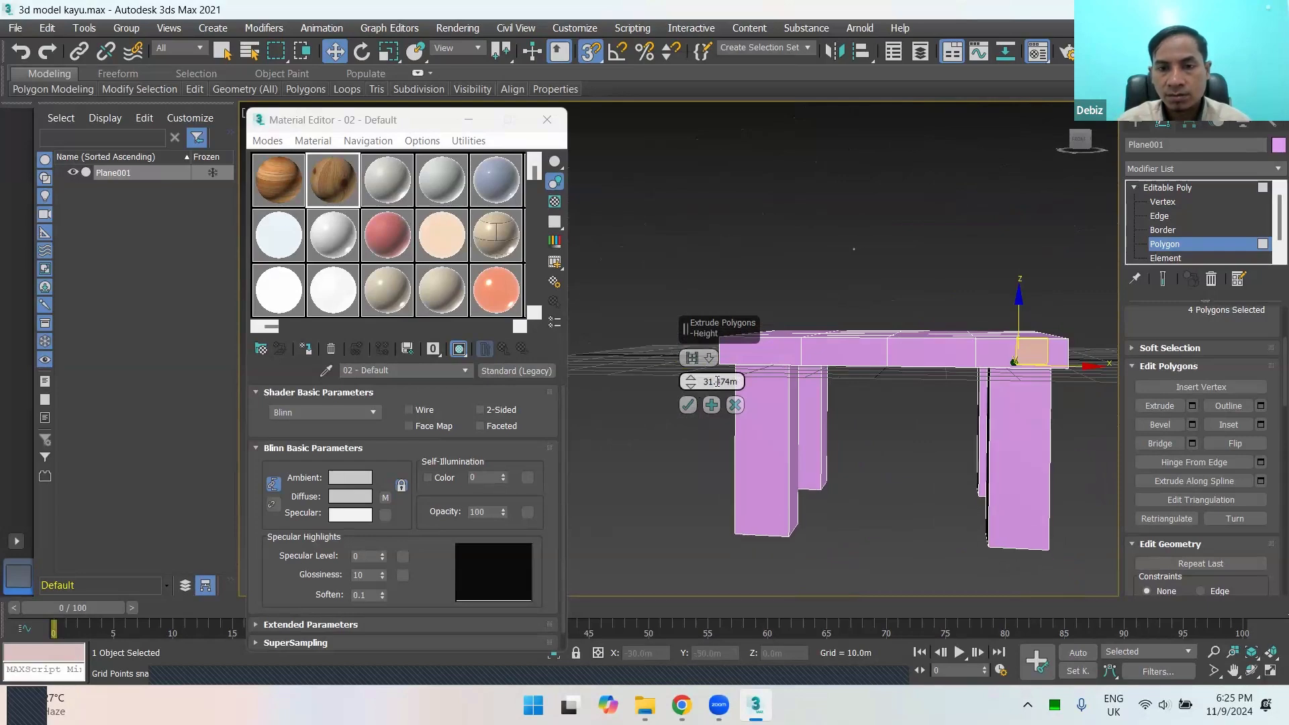
{"action": "double_click", "coordinate": [717, 382]}
{"action": "type", "text": "30"}
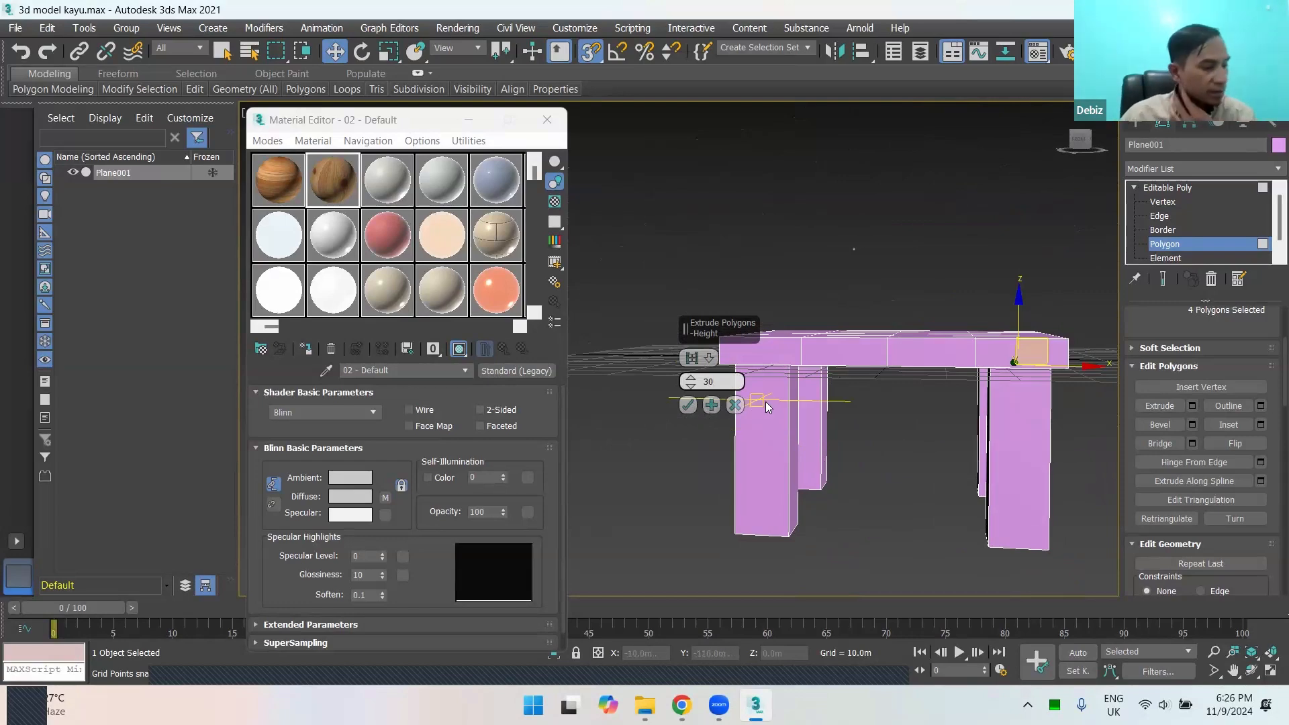
{"action": "key", "text": "Return"}
Step: Set the leg extrusion height to 40 m and apply the extrusion
{"action": "middle_click_drag", "start_coordinate": [962, 451], "coordinate": [806, 409], "text": "alt"}
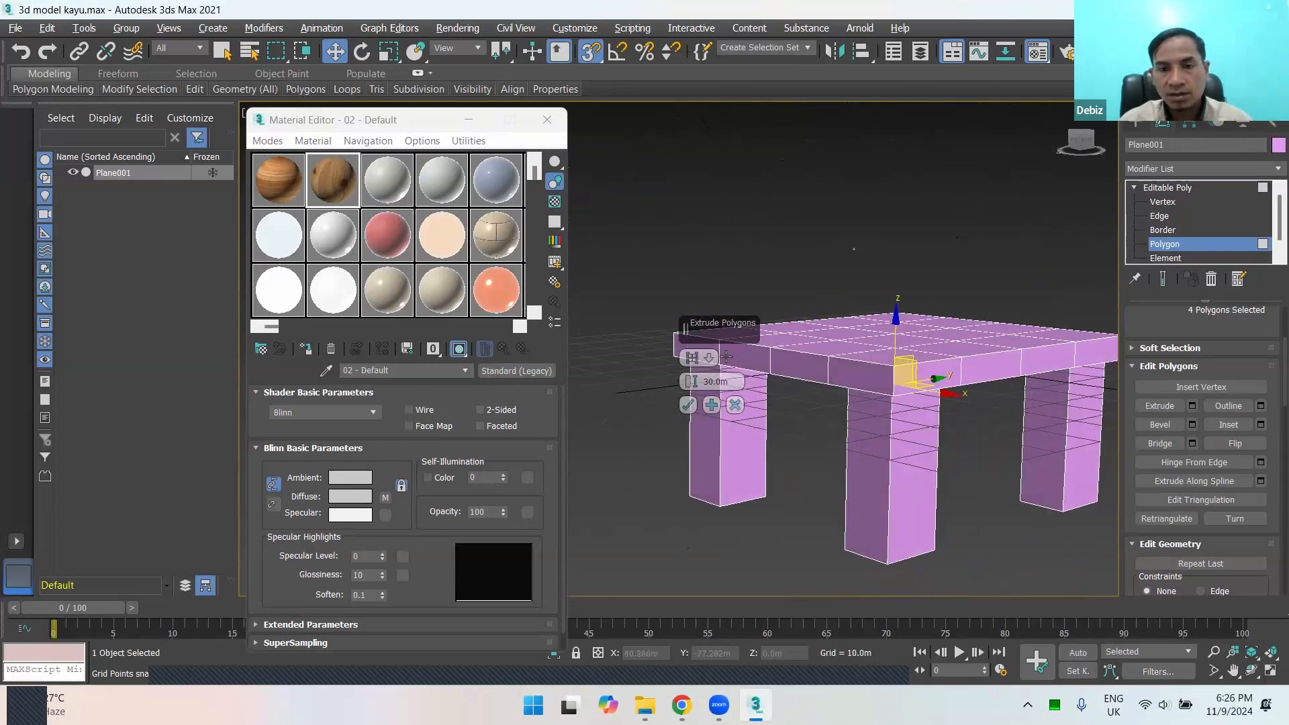
{"action": "left_click_drag", "start_coordinate": [694, 383], "coordinate": [694, 337]}
{"action": "scroll", "coordinate": [921, 303], "scroll_direction": "down", "scroll_amount": 3}
{"action": "middle_click_drag", "start_coordinate": [921, 302], "coordinate": [758, 379], "text": "alt"}
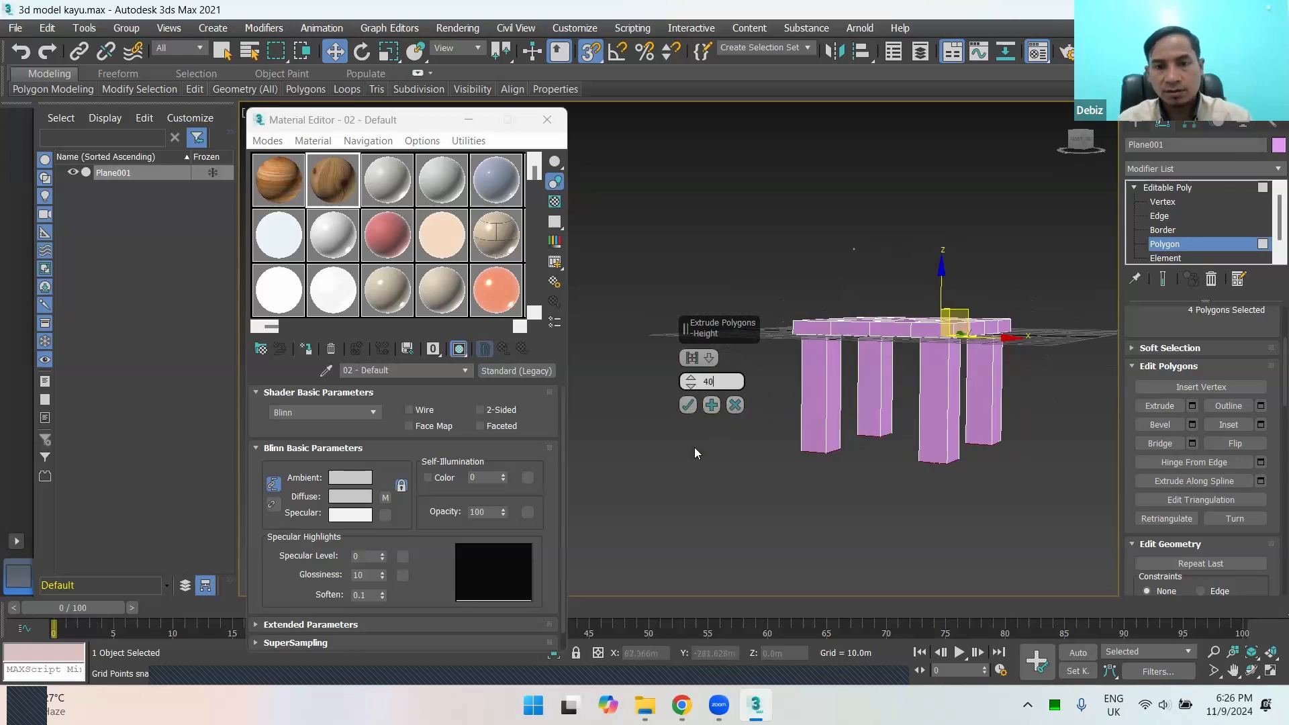
{"action": "left_click", "coordinate": [692, 405]}
Step: Examine the tabletop and the four legs from several angles and clear the polygon selection
{"action": "middle_click_drag", "start_coordinate": [692, 404], "coordinate": [857, 407], "text": "alt"}
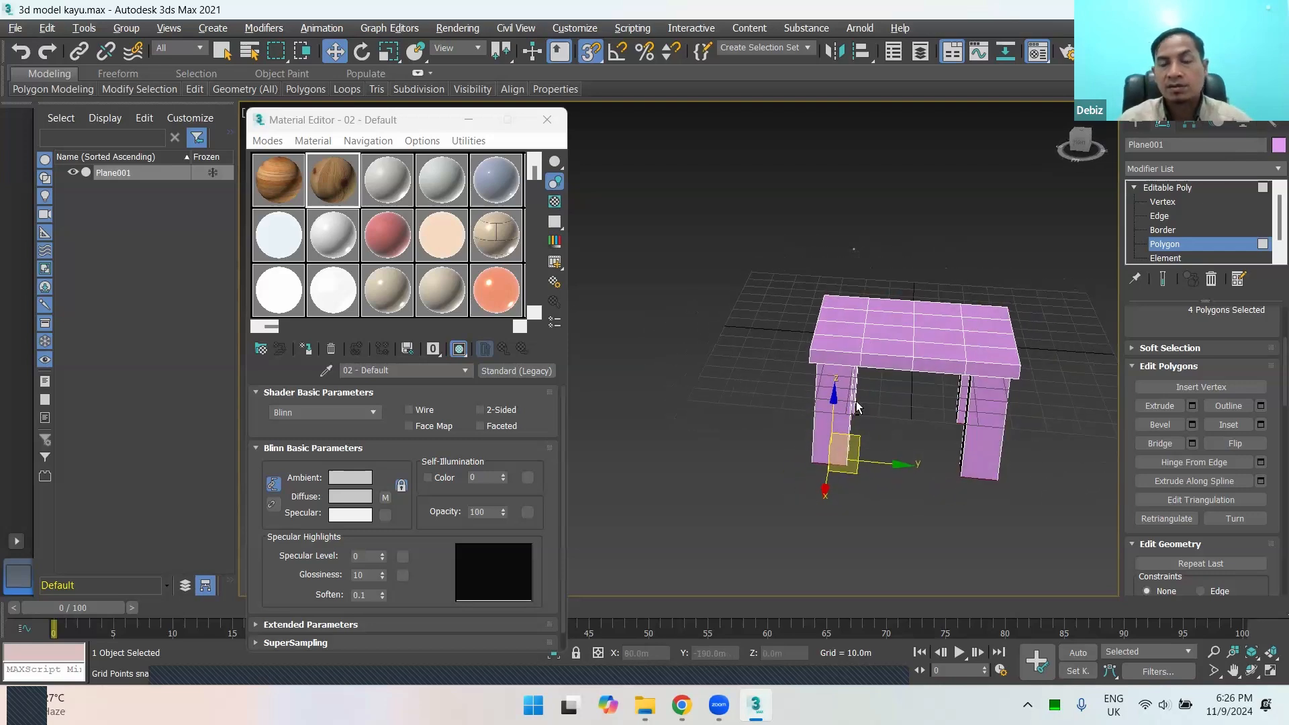
{"action": "middle_click_drag", "start_coordinate": [956, 408], "coordinate": [1003, 407], "text": "alt"}
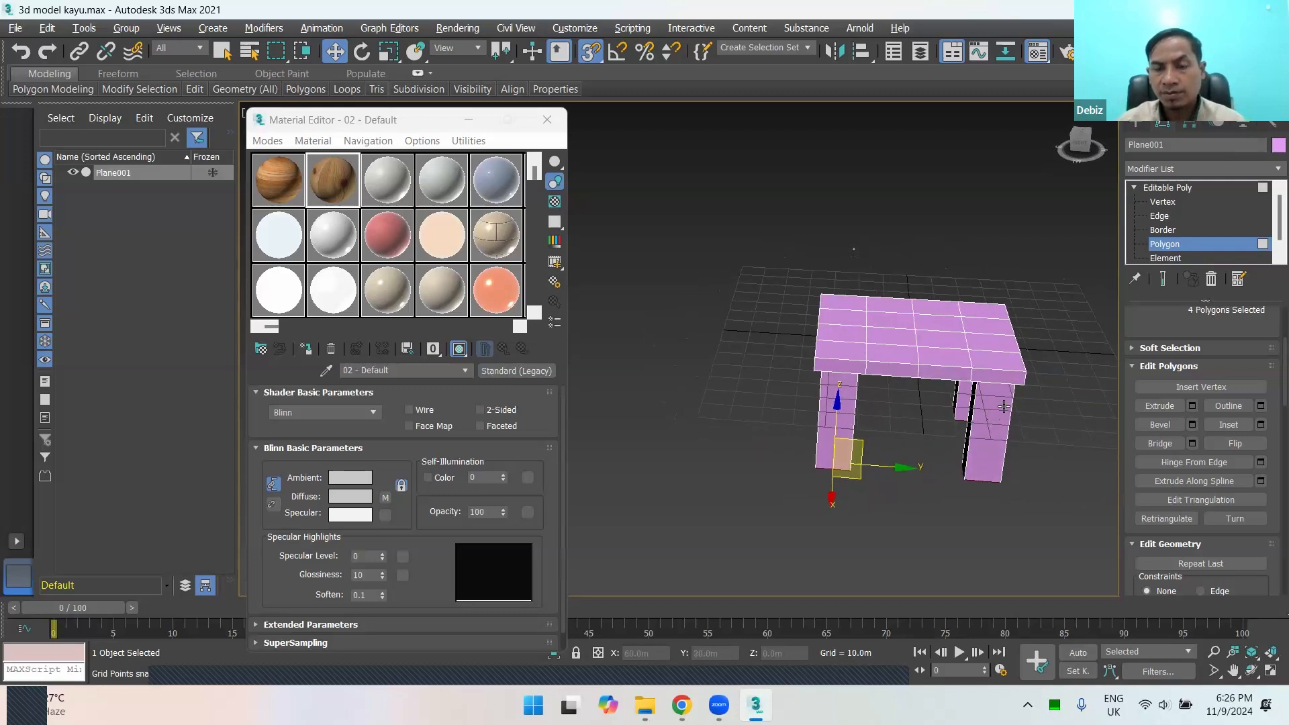
{"action": "middle_click_drag", "start_coordinate": [1012, 348], "coordinate": [992, 349], "text": "alt"}
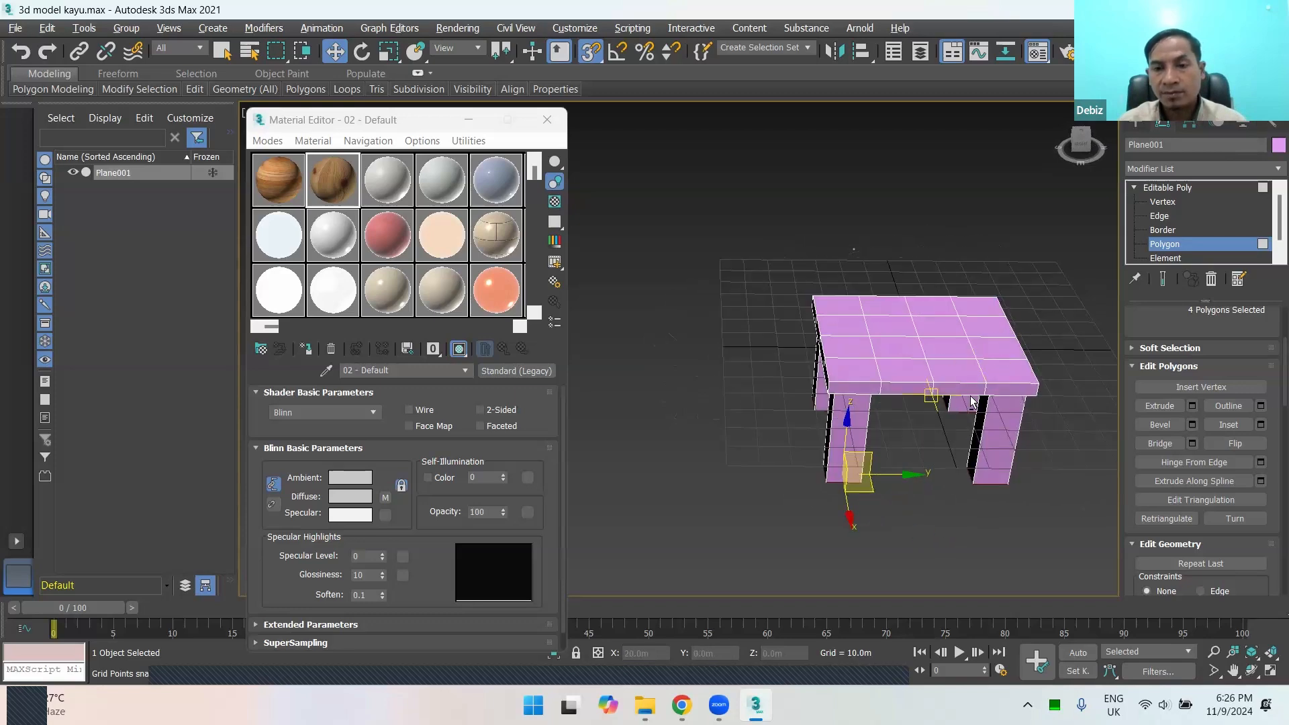
{"action": "middle_click_drag", "start_coordinate": [972, 401], "coordinate": [956, 366], "text": "alt"}
{"action": "left_click", "coordinate": [990, 481]}
{"action": "middle_click_drag", "start_coordinate": [925, 473], "coordinate": [896, 463], "text": "alt"}
{"action": "scroll", "coordinate": [939, 441], "scroll_direction": "up", "scroll_amount": 3}
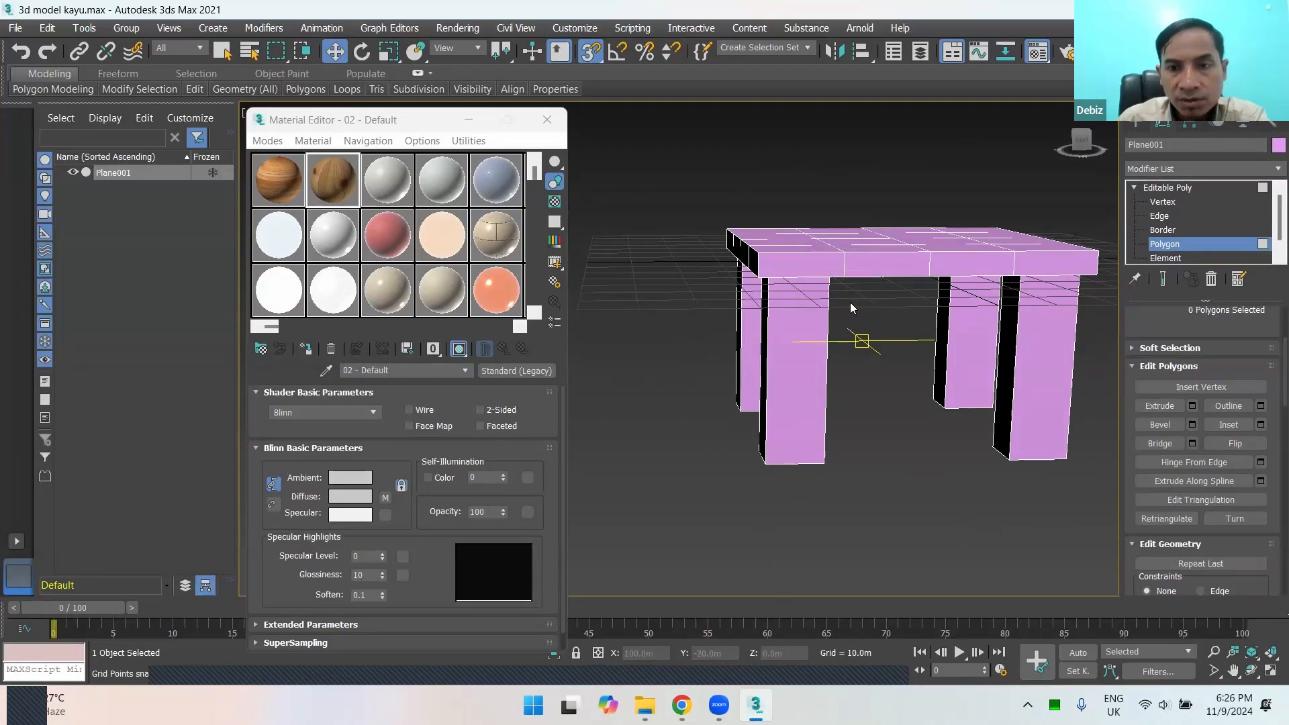
{"action": "left_click", "coordinate": [848, 265]}
{"action": "left_click", "coordinate": [871, 326]}
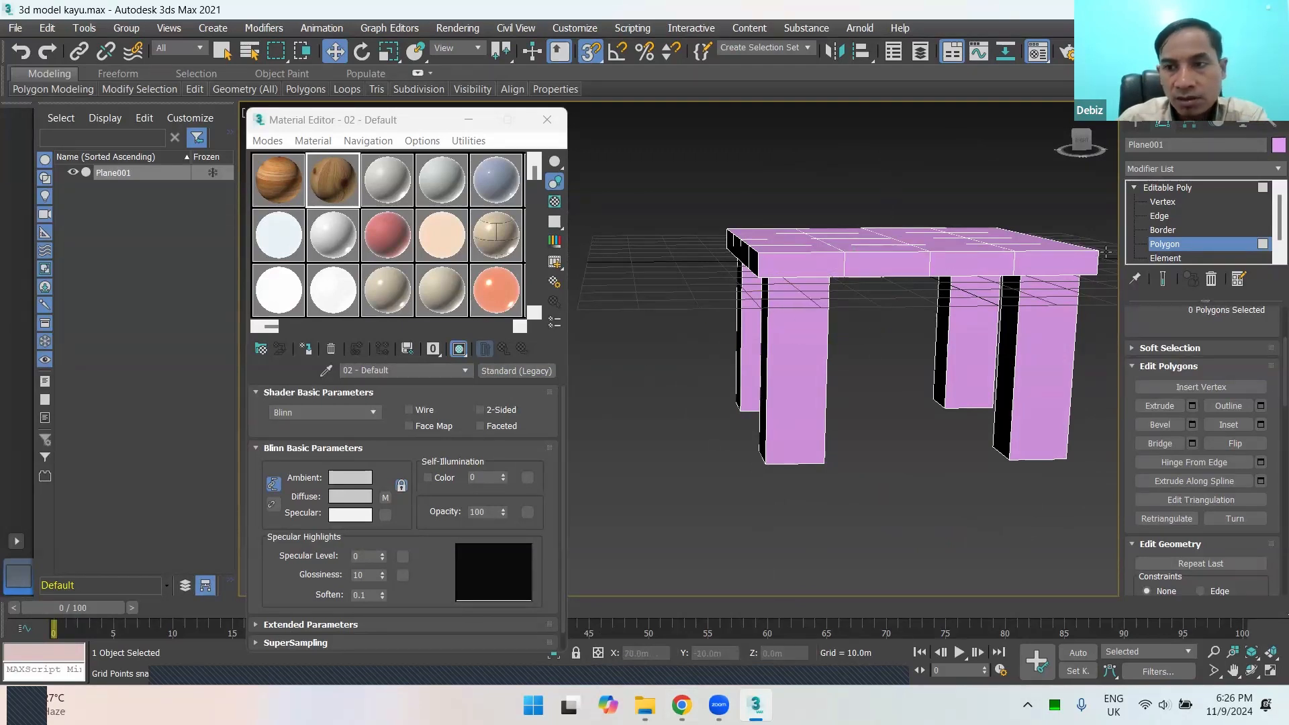
Step: Leave polygon editing and apply the 02 - Default wood material to the whole table
{"action": "left_click", "coordinate": [1155, 244]}
{"action": "left_click_drag", "start_coordinate": [337, 176], "coordinate": [581, 285]}
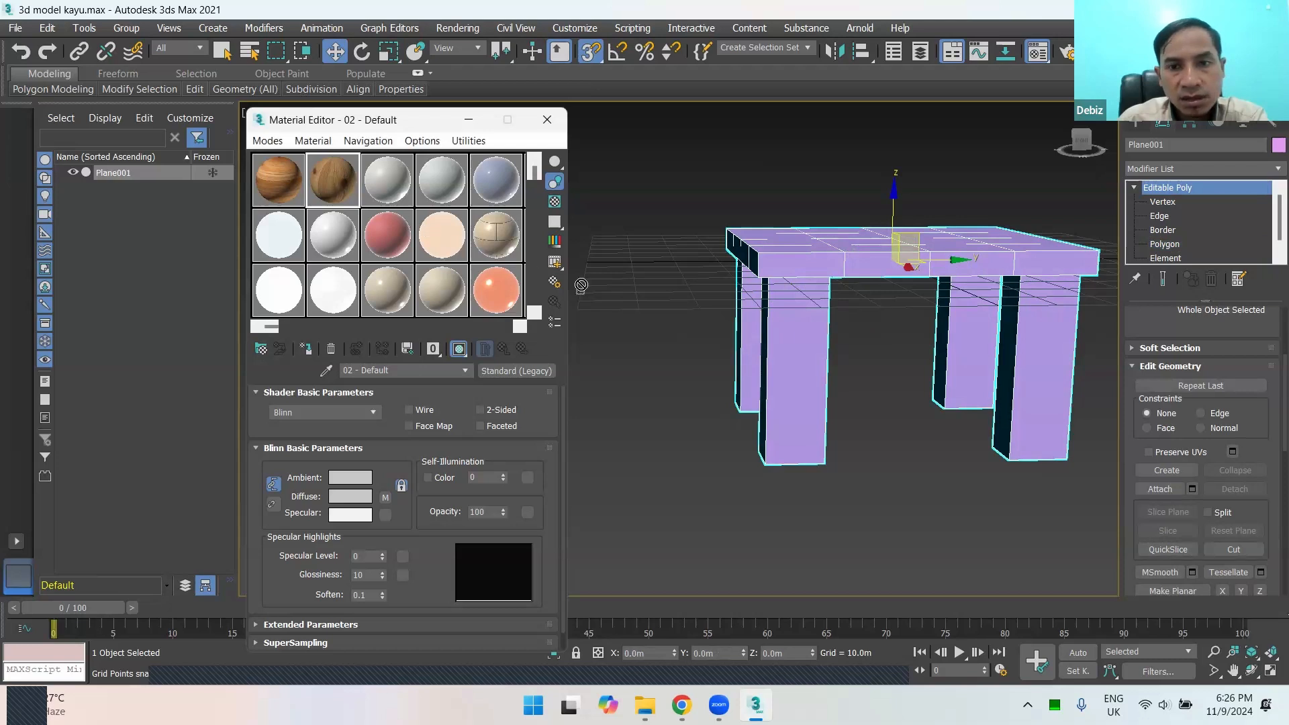
{"action": "left_click_drag", "start_coordinate": [801, 301], "coordinate": [801, 301]}
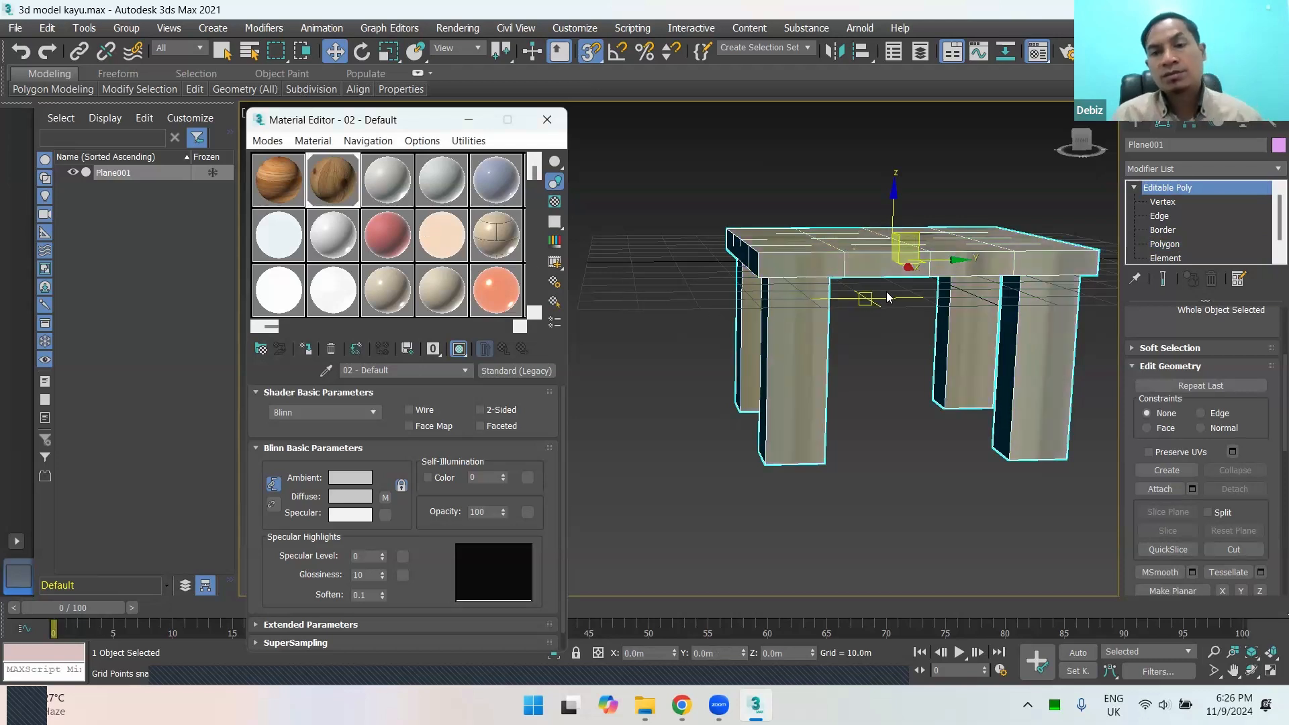
Step: Examine the wood texture on the table's legs and top, up close and from different angles
{"action": "middle_click_drag", "start_coordinate": [903, 328], "coordinate": [778, 319], "text": "alt"}
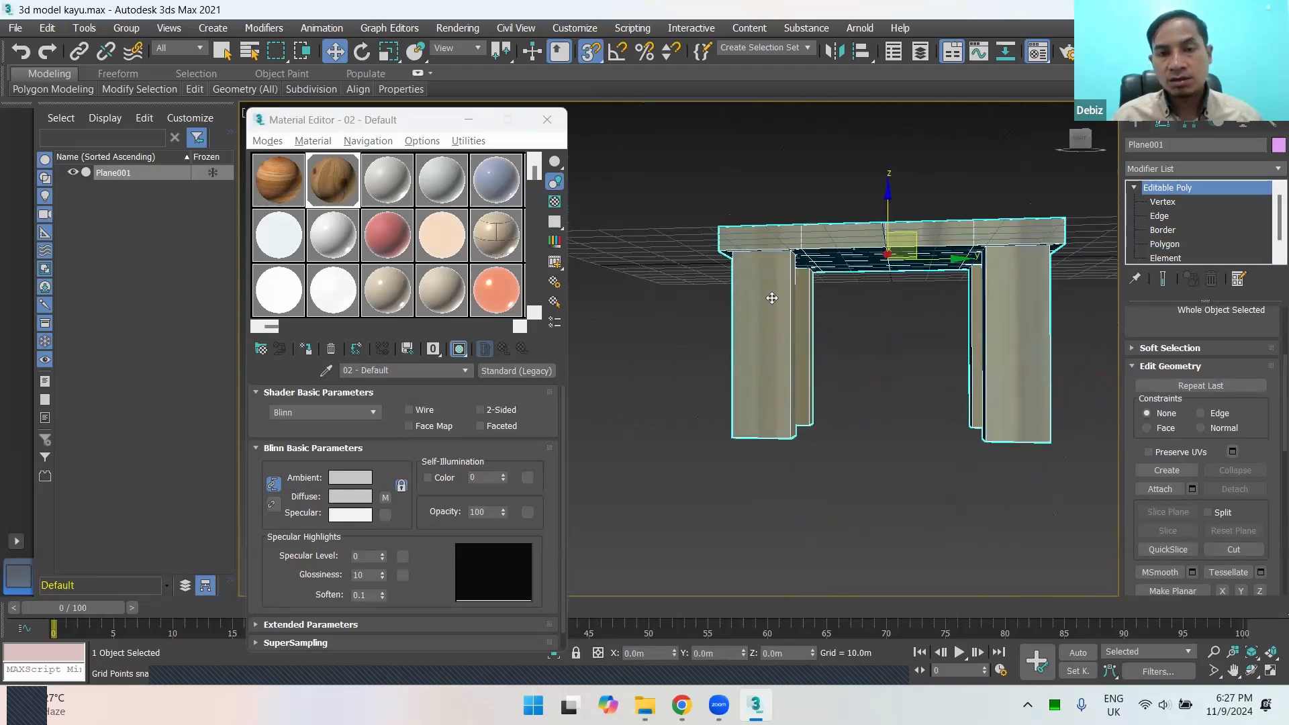
{"action": "scroll", "coordinate": [797, 331], "scroll_direction": "up", "scroll_amount": 5}
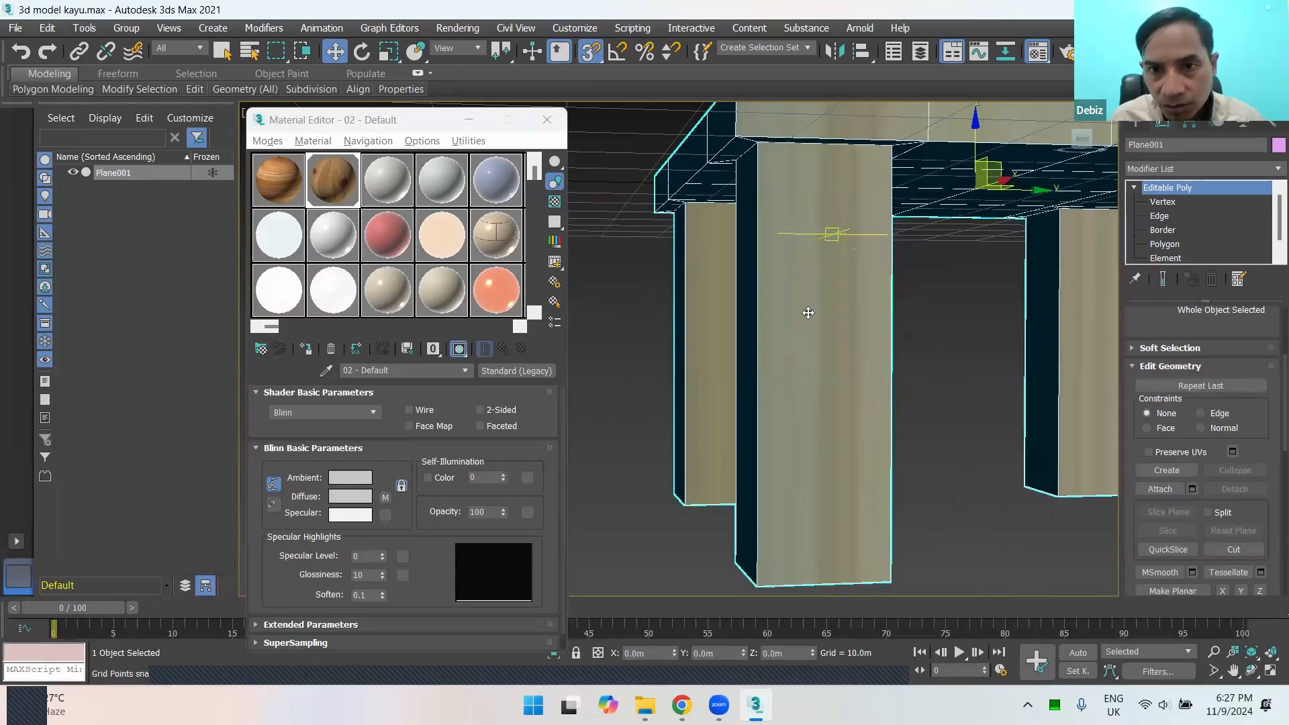
{"action": "scroll", "coordinate": [833, 282], "scroll_direction": "down", "scroll_amount": 4}
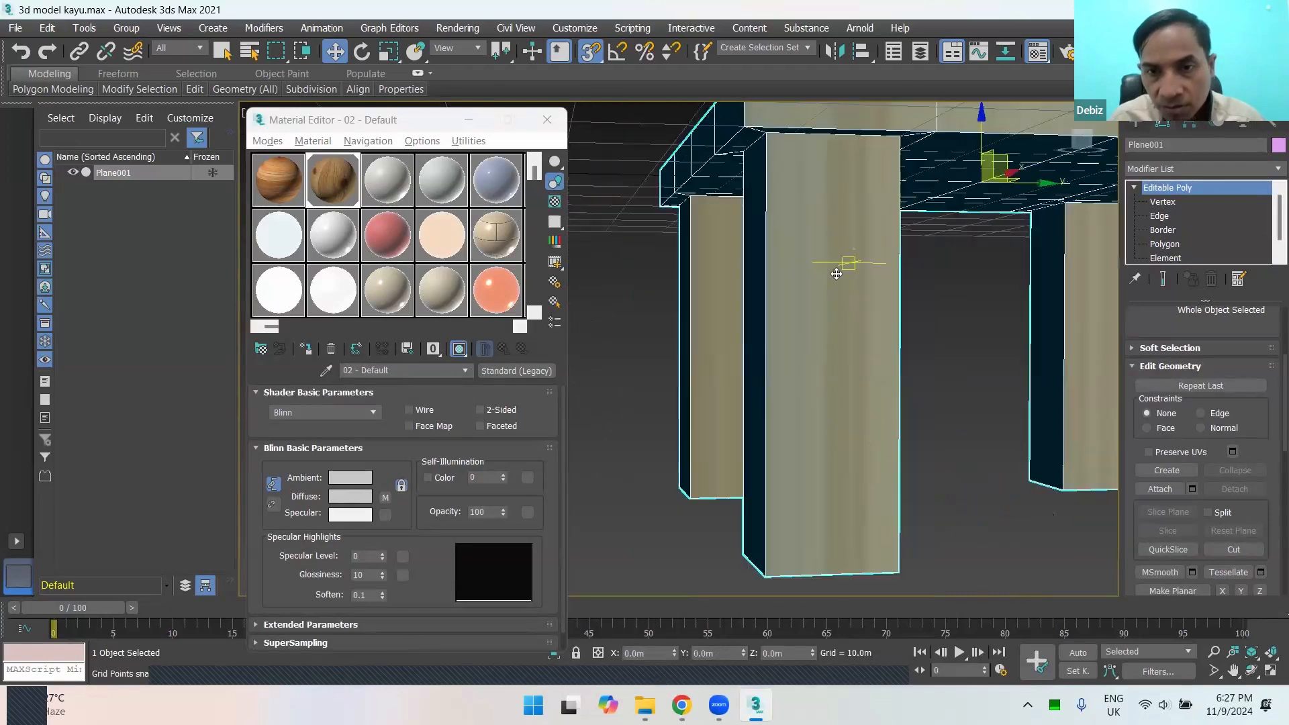
{"action": "scroll", "coordinate": [840, 281], "scroll_direction": "down", "scroll_amount": 3}
{"action": "middle_click_drag", "start_coordinate": [840, 282], "coordinate": [886, 292], "text": "alt"}
{"action": "scroll", "coordinate": [850, 279], "scroll_direction": "up", "scroll_amount": 5}
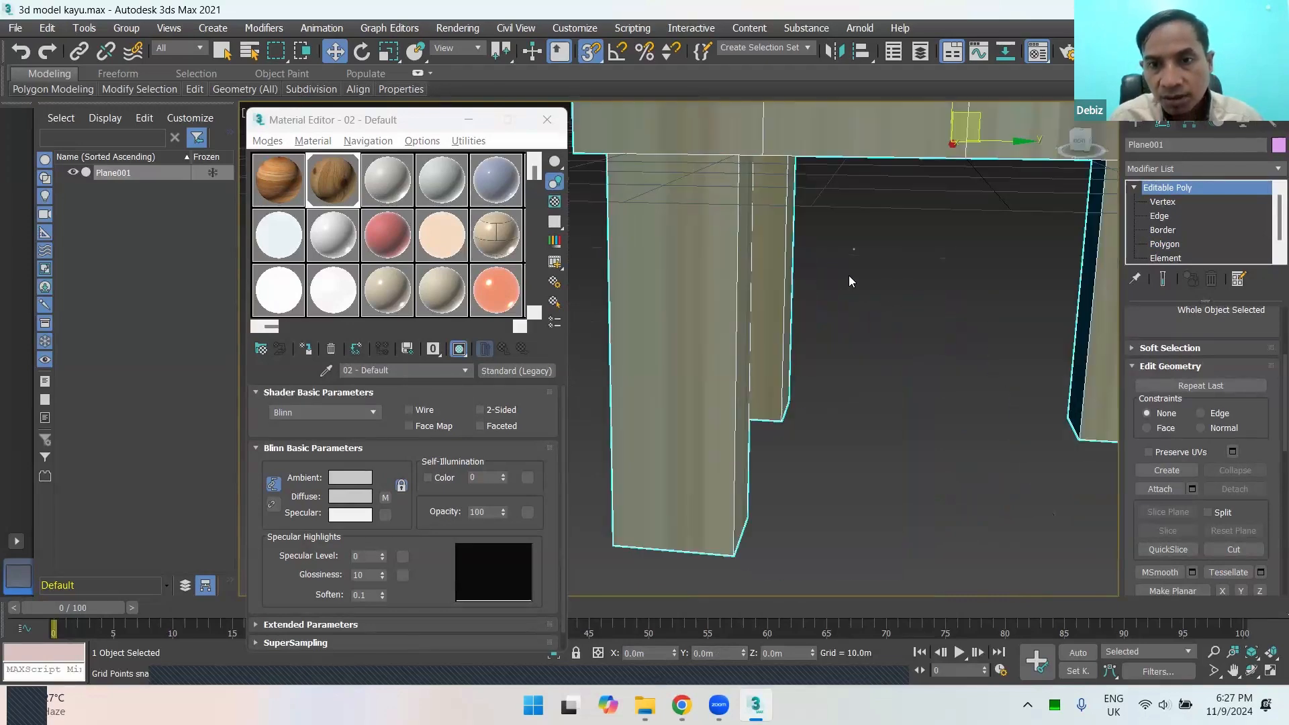
{"action": "scroll", "coordinate": [862, 295], "scroll_direction": "down", "scroll_amount": 3}
{"action": "scroll", "coordinate": [871, 295], "scroll_direction": "down", "scroll_amount": 4}
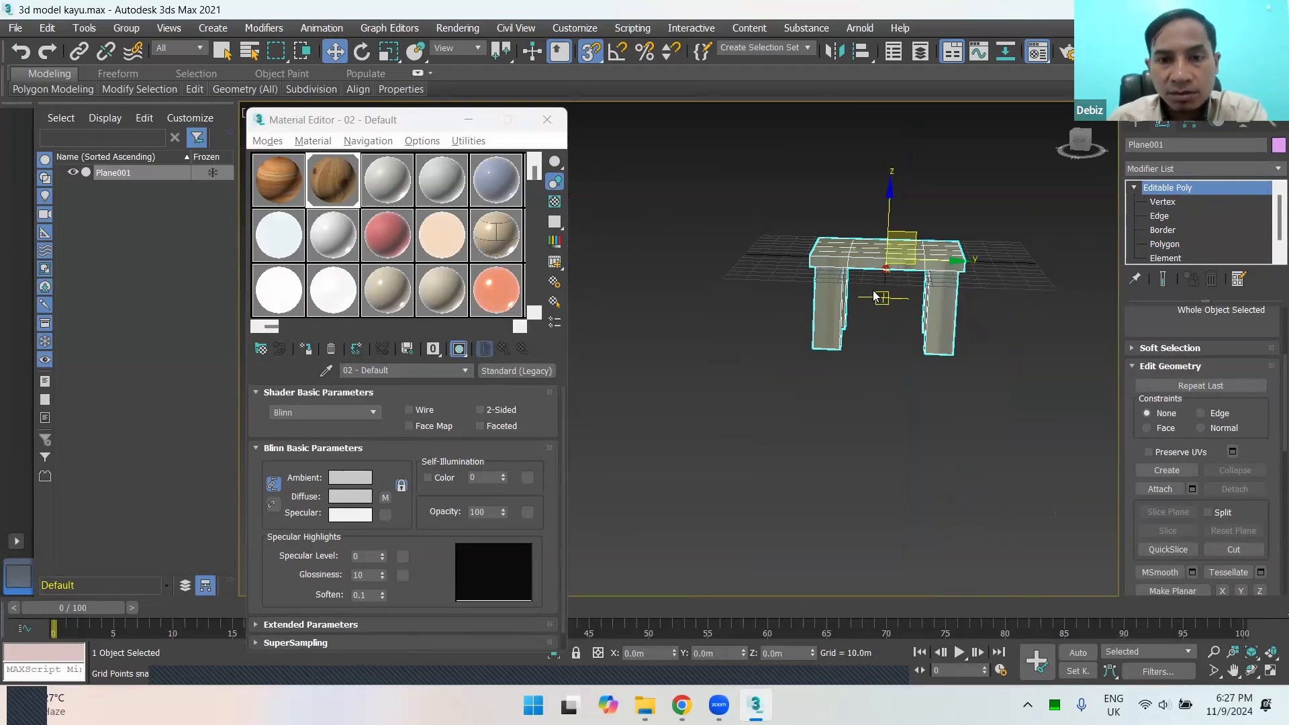
{"action": "scroll", "coordinate": [874, 293], "scroll_direction": "up", "scroll_amount": 2}
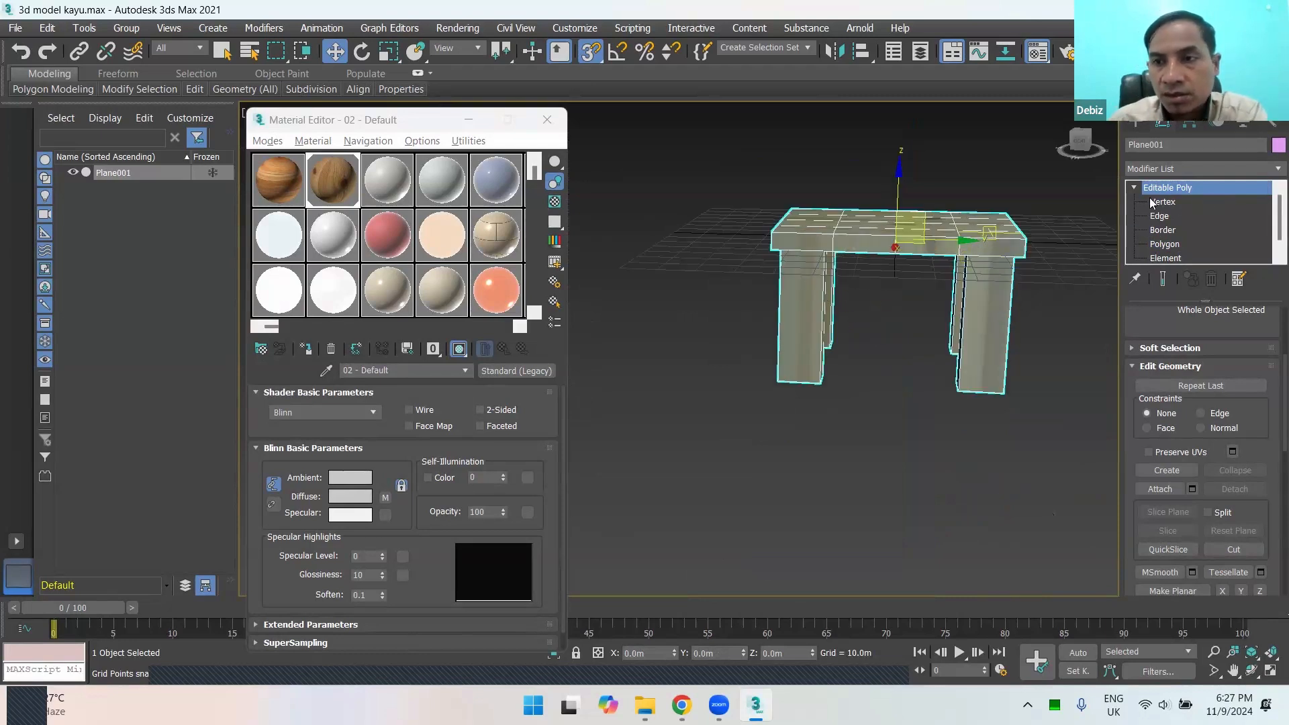
Step: Add a UVW Map modifier to the table above its Editable Poly level
{"action": "left_click", "coordinate": [1269, 173]}
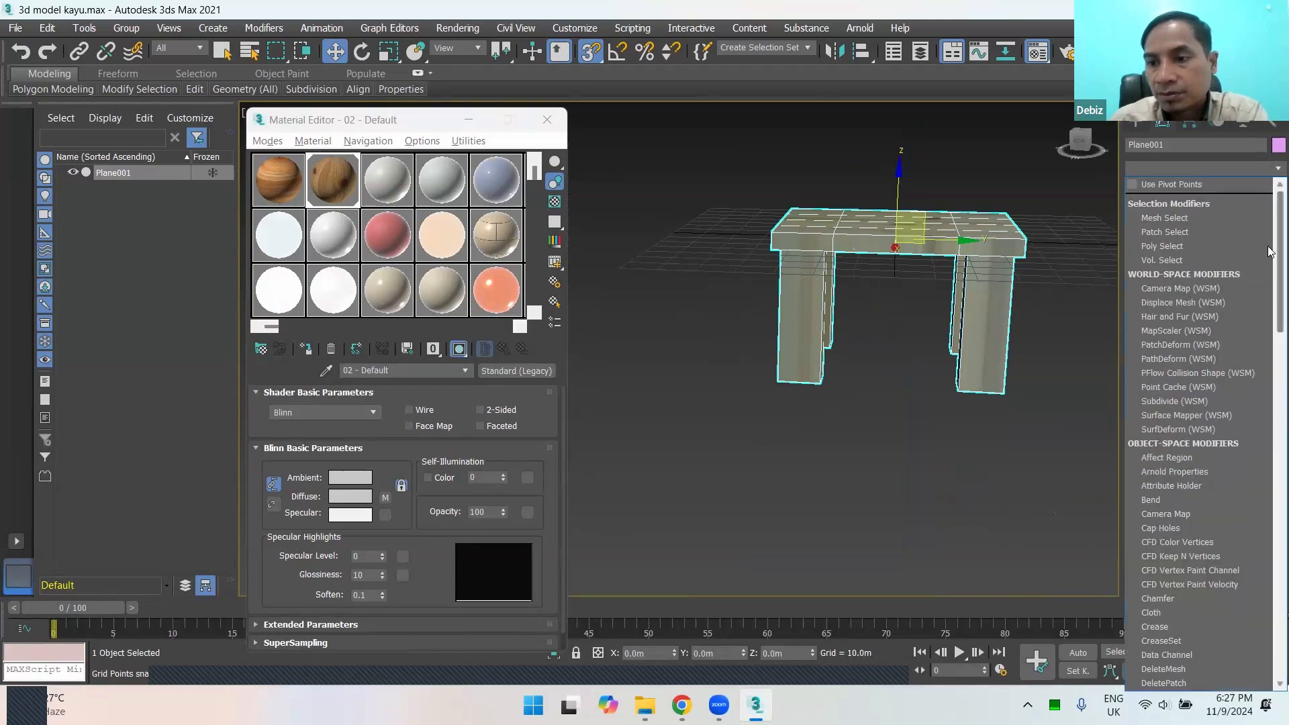
{"action": "scroll", "coordinate": [1269, 478], "scroll_direction": "down", "scroll_amount": 15}
{"action": "scroll", "coordinate": [1268, 477], "scroll_direction": "up", "scroll_amount": 15}
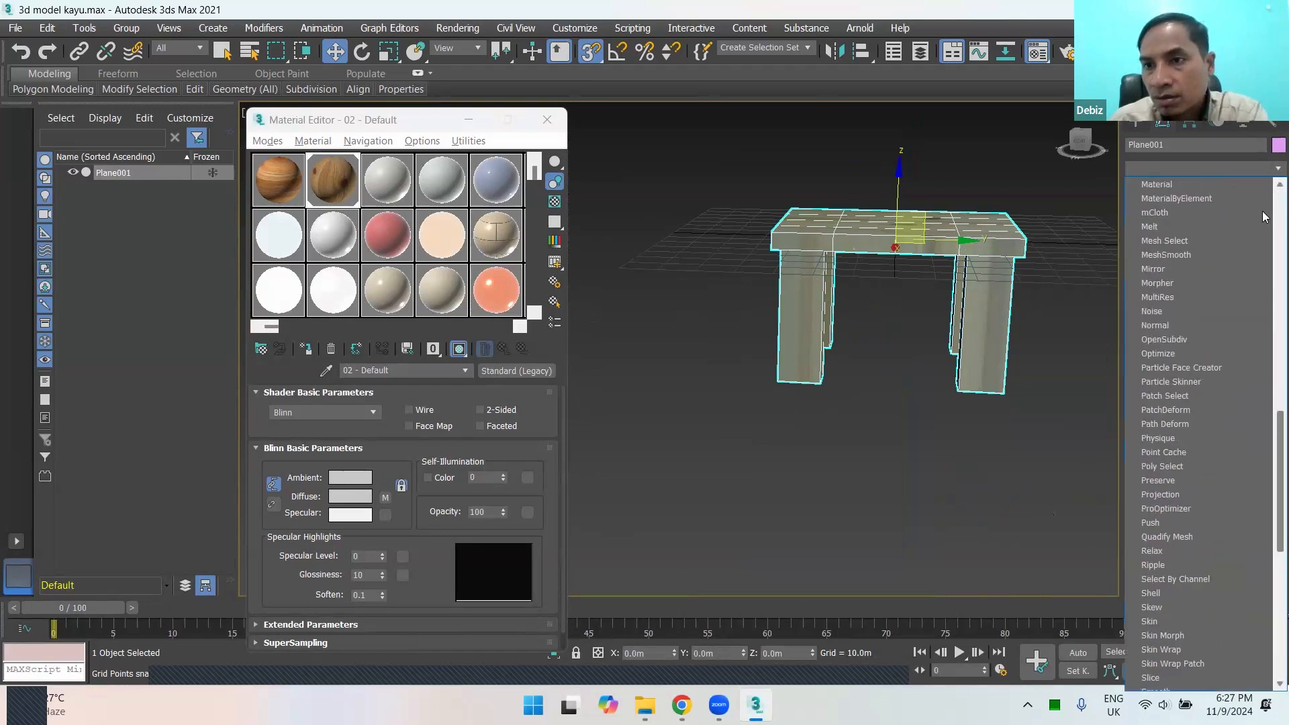
{"action": "left_click", "coordinate": [1270, 169]}
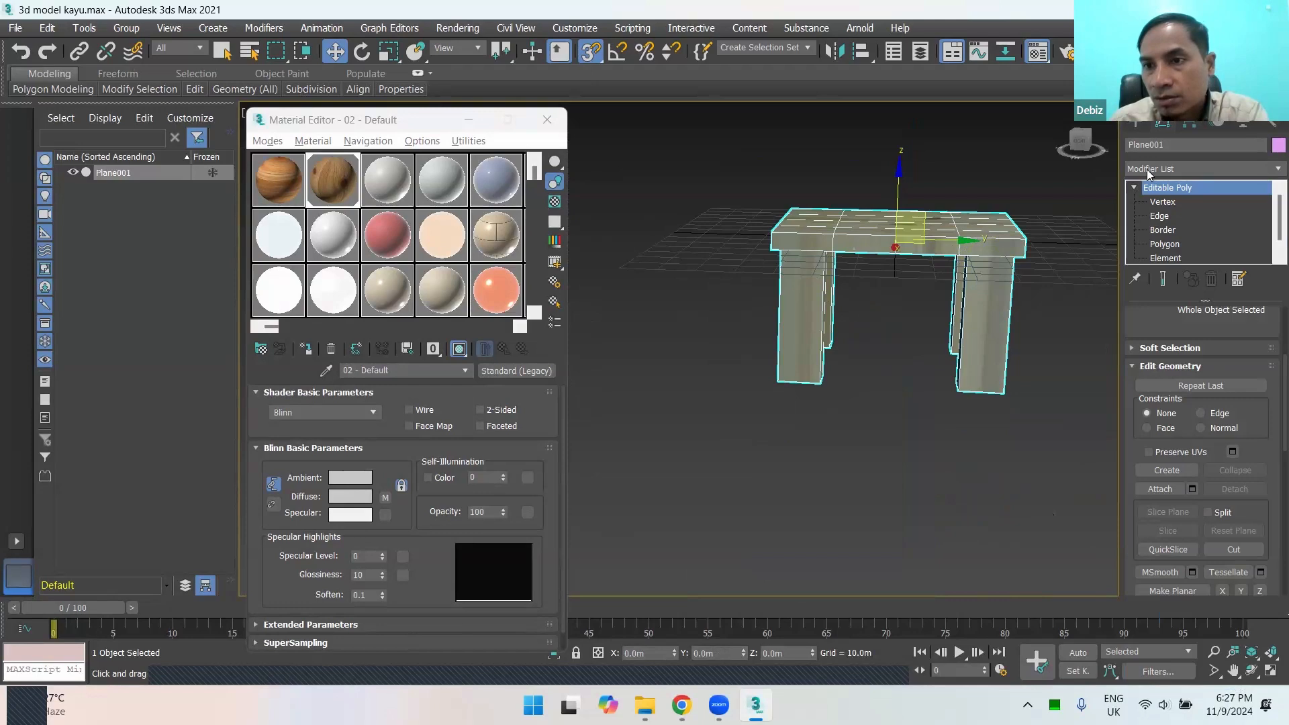
{"action": "left_click", "coordinate": [1272, 169]}
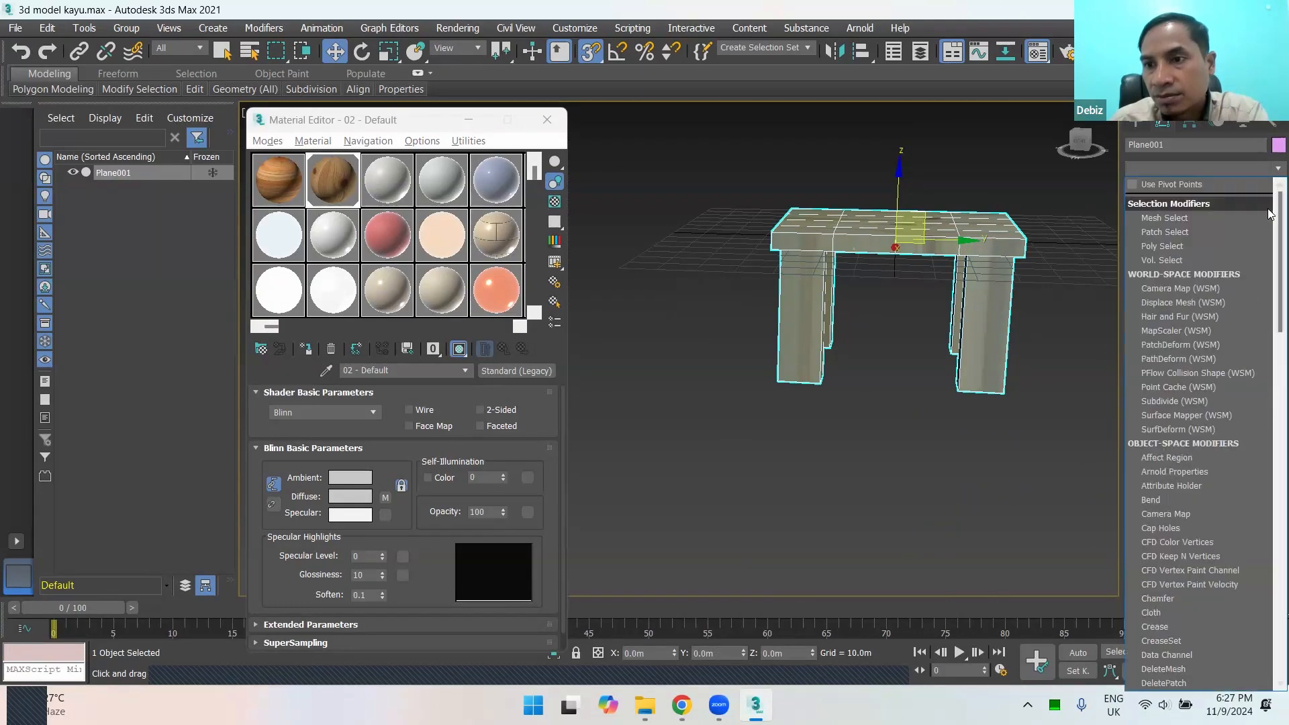
{"action": "scroll", "coordinate": [1270, 282], "scroll_direction": "down", "scroll_amount": 20}
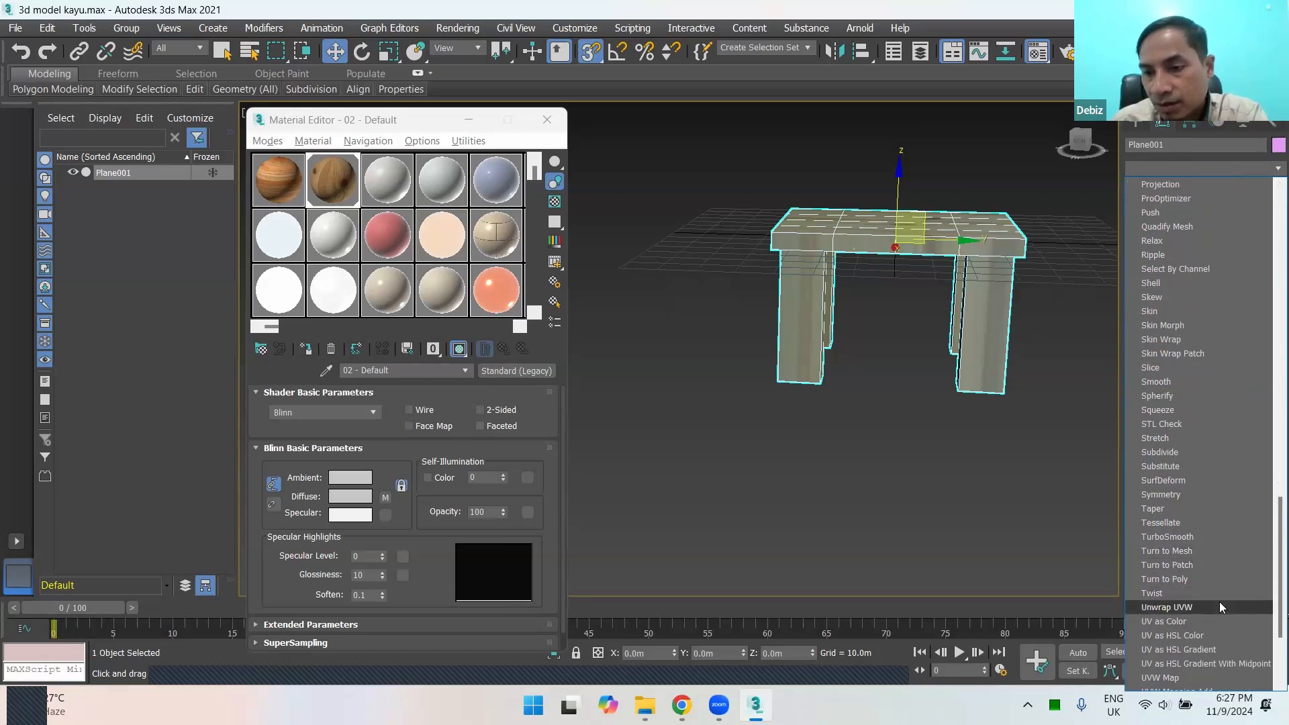
{"action": "scroll", "coordinate": [1219, 601], "scroll_direction": "down", "scroll_amount": 2}
{"action": "scroll", "coordinate": [1202, 592], "scroll_direction": "down", "scroll_amount": 1}
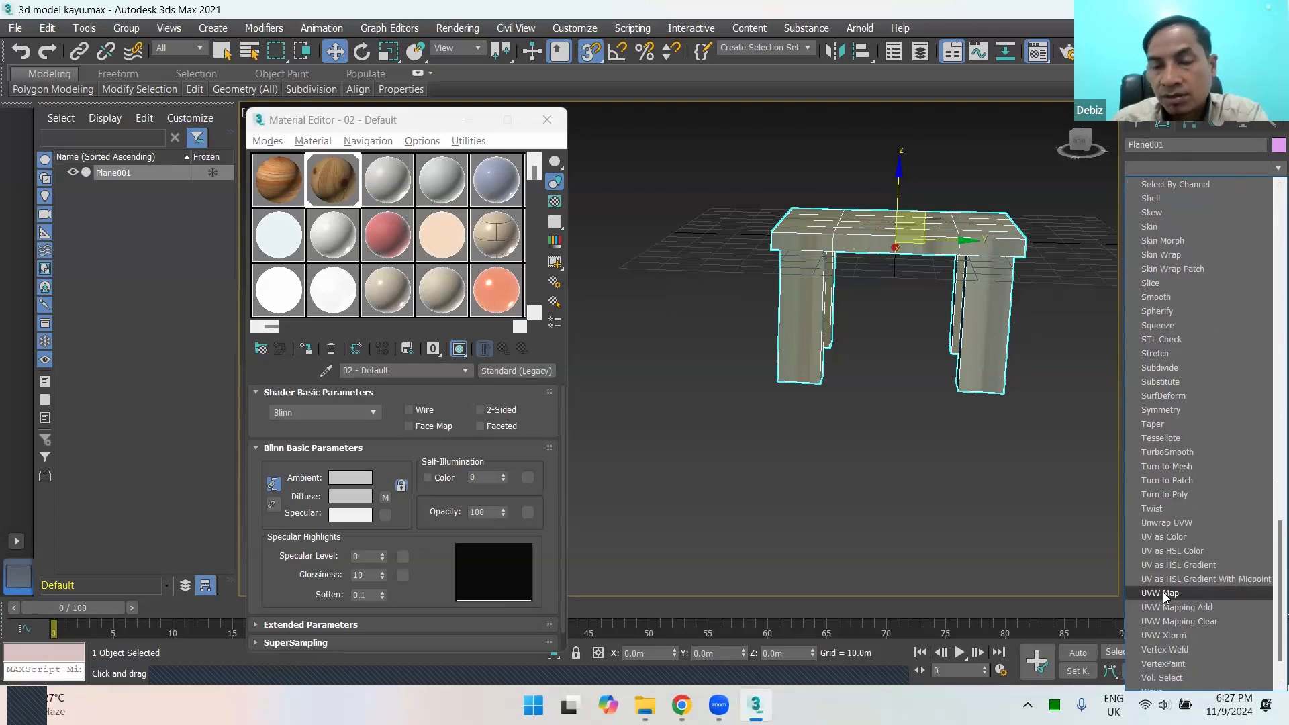
{"action": "left_click", "coordinate": [1163, 593]}
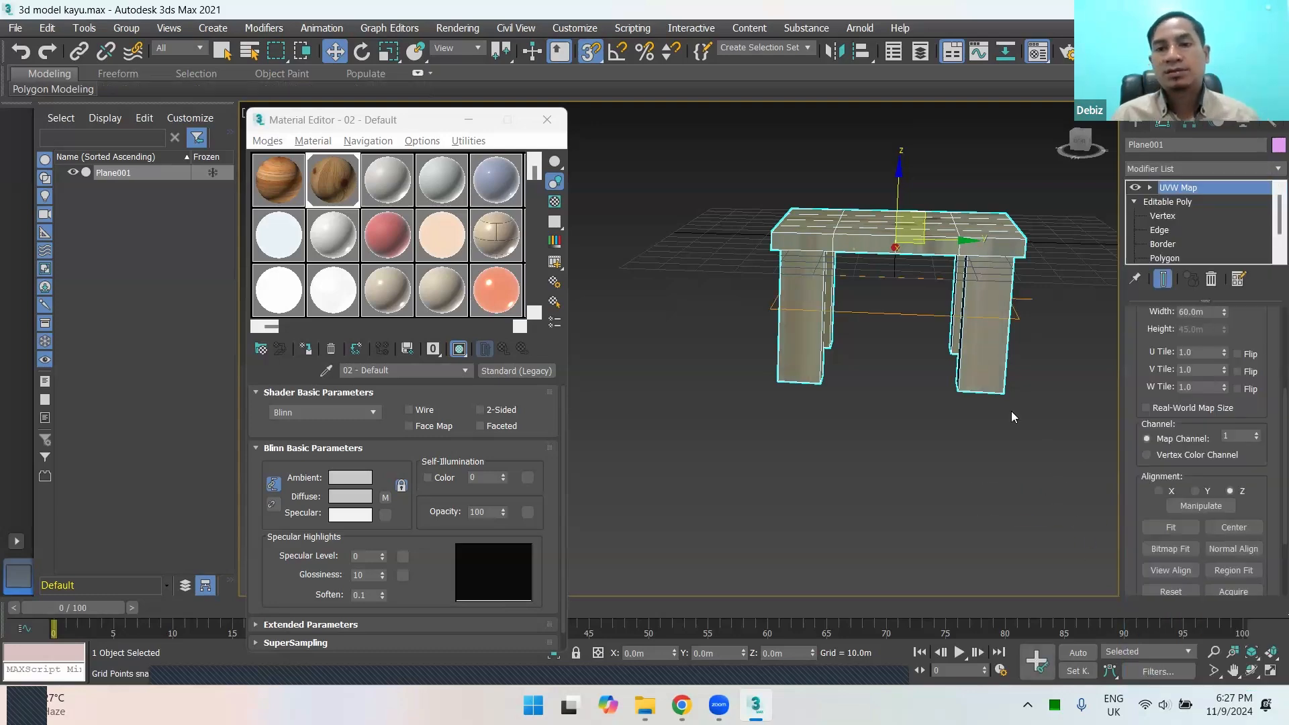
Step: Set the UVW Map mapping type to Box and check the wood grain on the tabletop and legs
{"action": "middle_click_drag", "start_coordinate": [969, 387], "coordinate": [1000, 409], "text": "alt"}
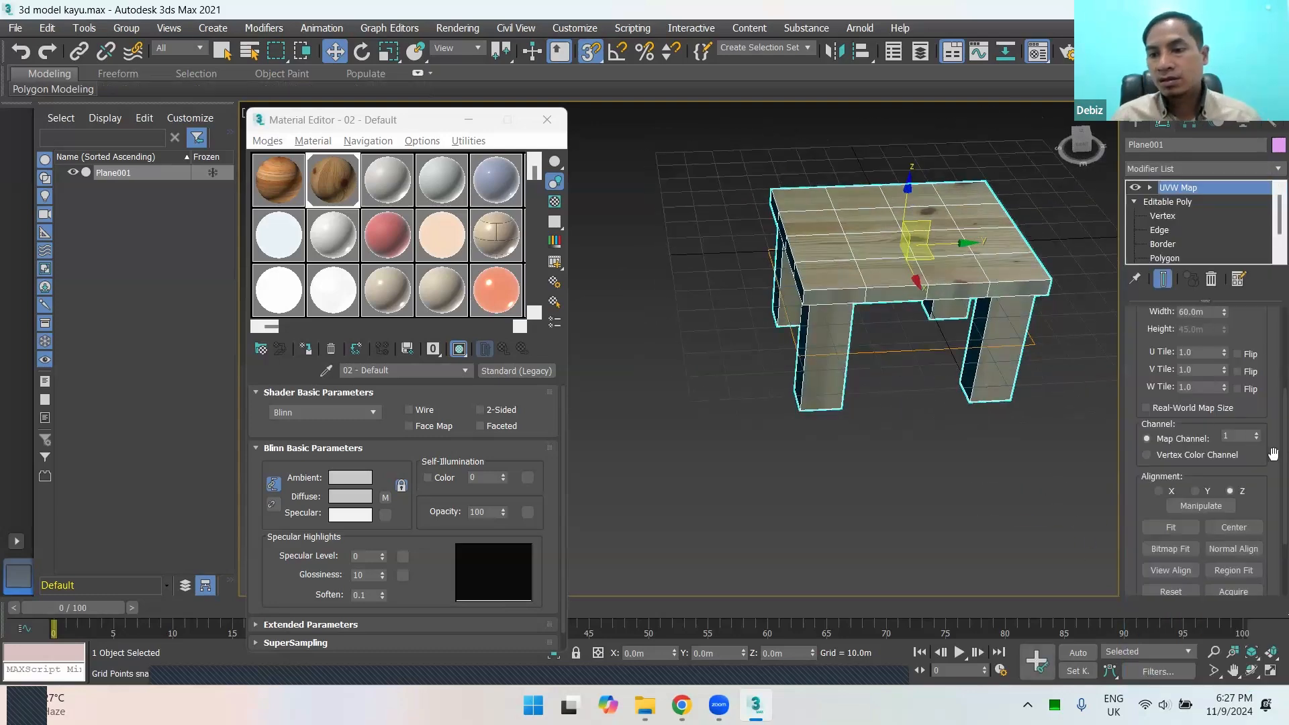
{"action": "scroll", "coordinate": [1268, 386], "scroll_direction": "up", "scroll_amount": 5}
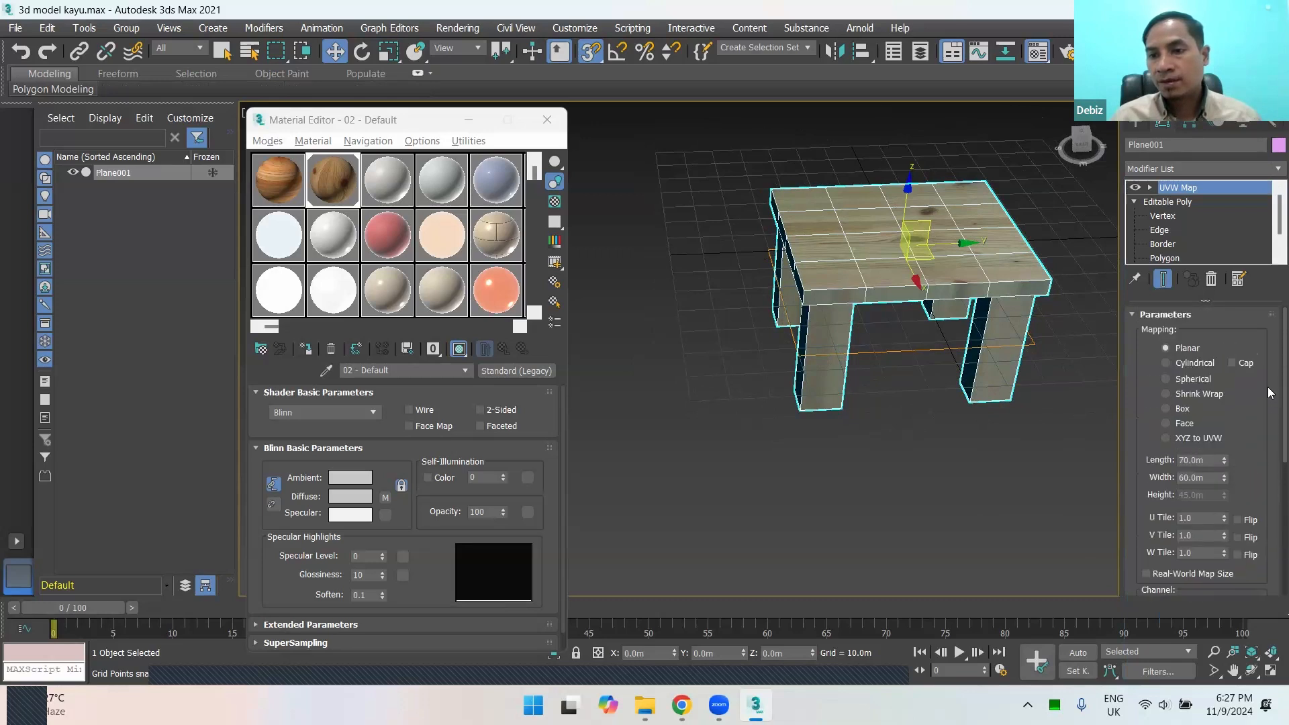
{"action": "left_click", "coordinate": [1166, 409]}
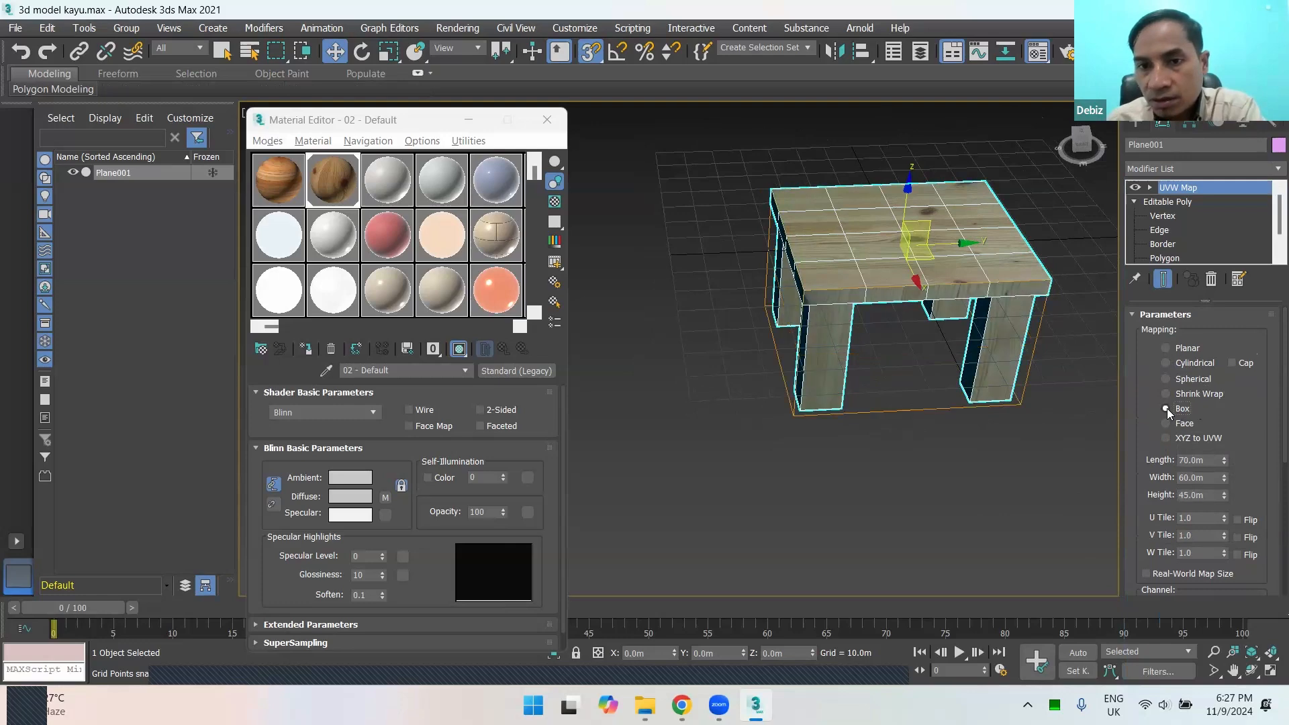
{"action": "scroll", "coordinate": [961, 302], "scroll_direction": "up", "scroll_amount": 5}
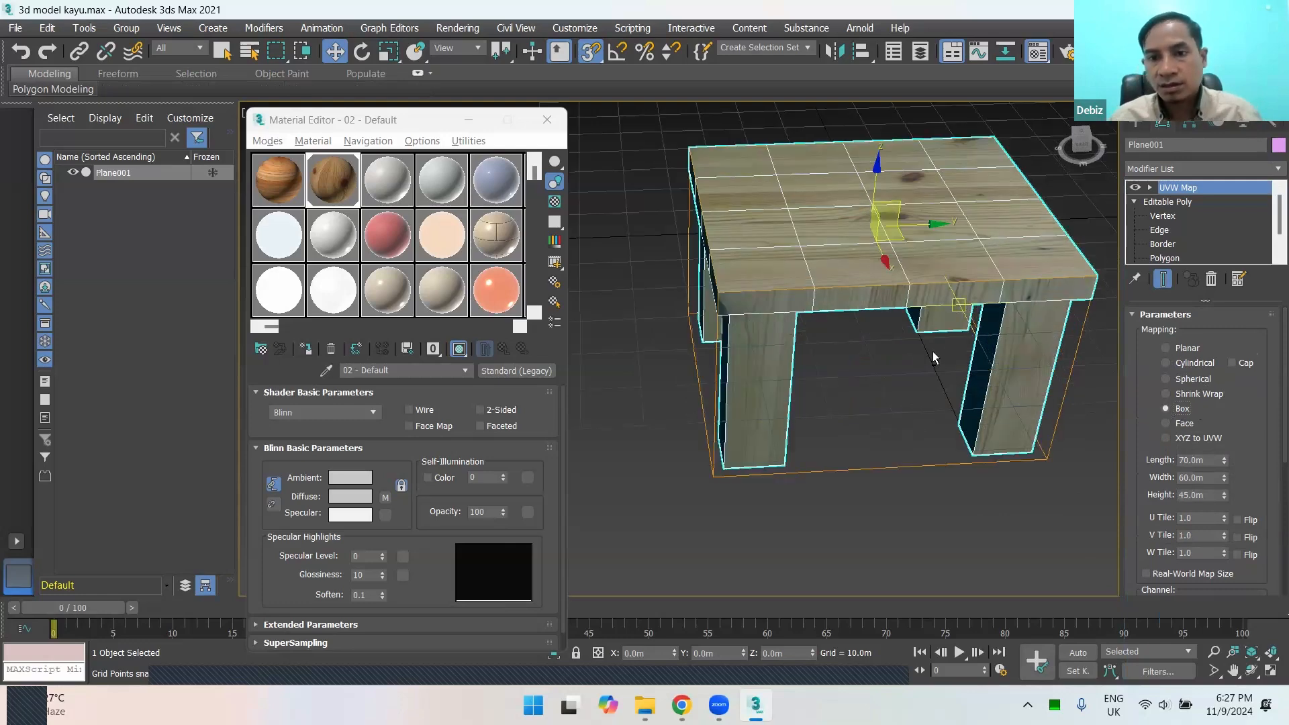
{"action": "middle_click_drag", "start_coordinate": [962, 302], "coordinate": [913, 332], "text": "alt"}
Step: Try the Face, Spherical, Cylindrical and Planar mapping types on the table
{"action": "left_click", "coordinate": [1167, 423]}
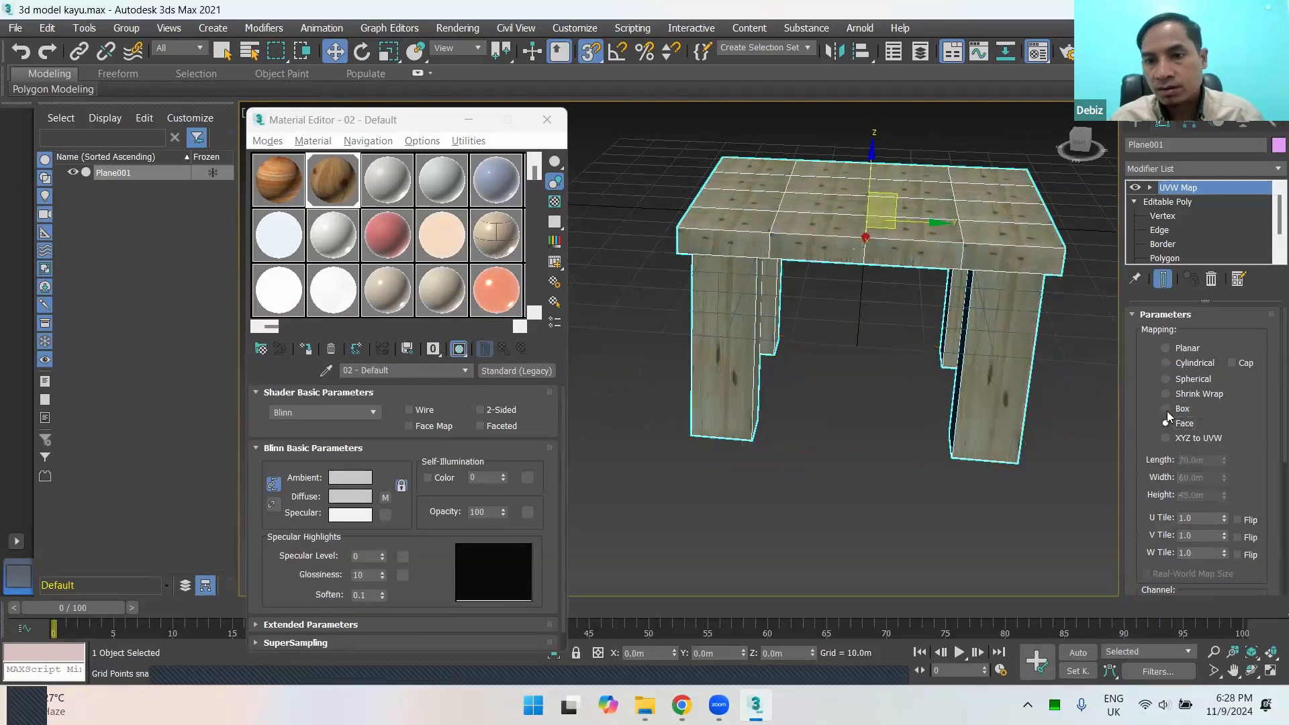
{"action": "left_click", "coordinate": [1165, 438]}
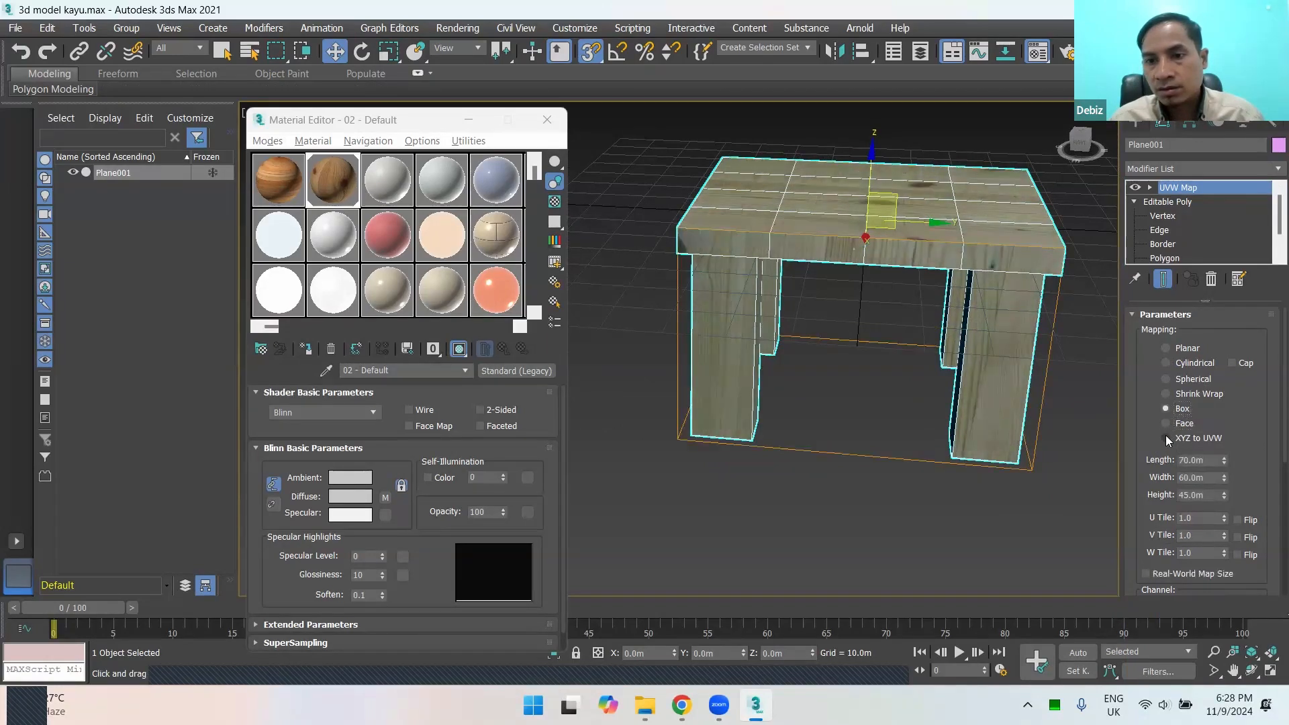
{"action": "left_click", "coordinate": [1166, 423]}
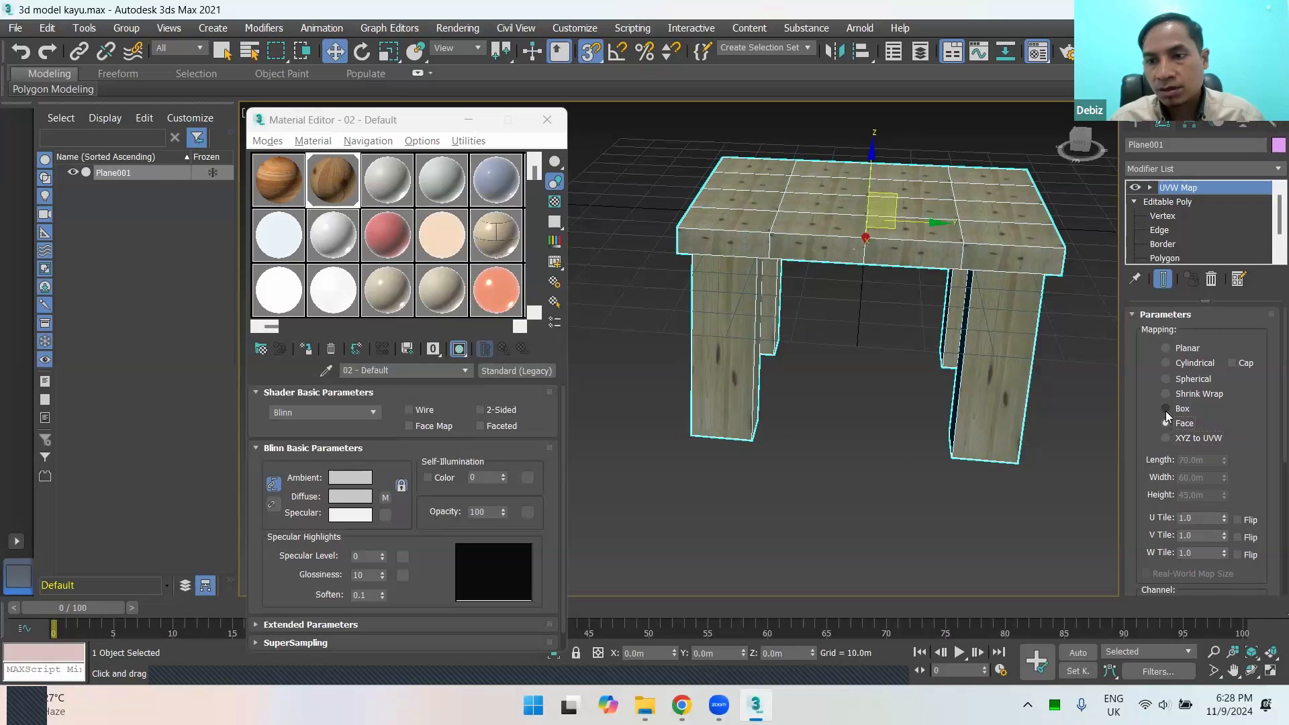
{"action": "left_click", "coordinate": [1168, 399]}
{"action": "left_click", "coordinate": [1170, 378]}
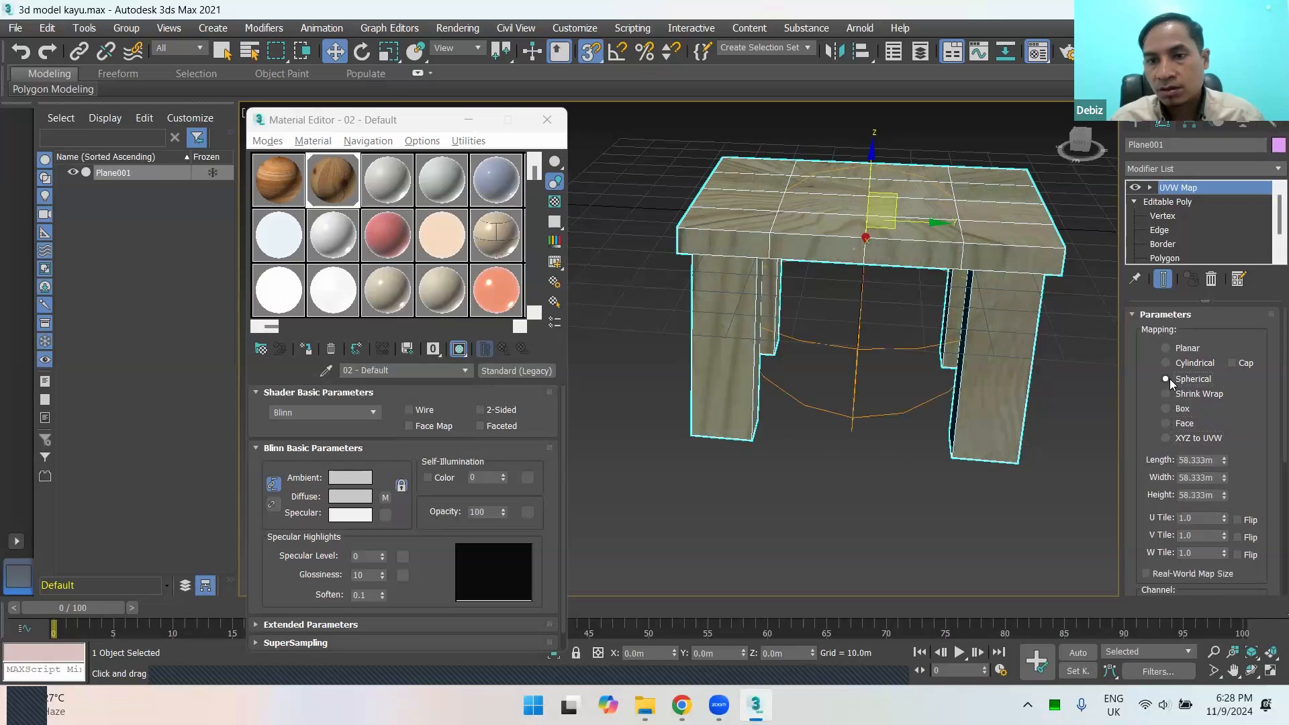
{"action": "left_click", "coordinate": [1167, 363]}
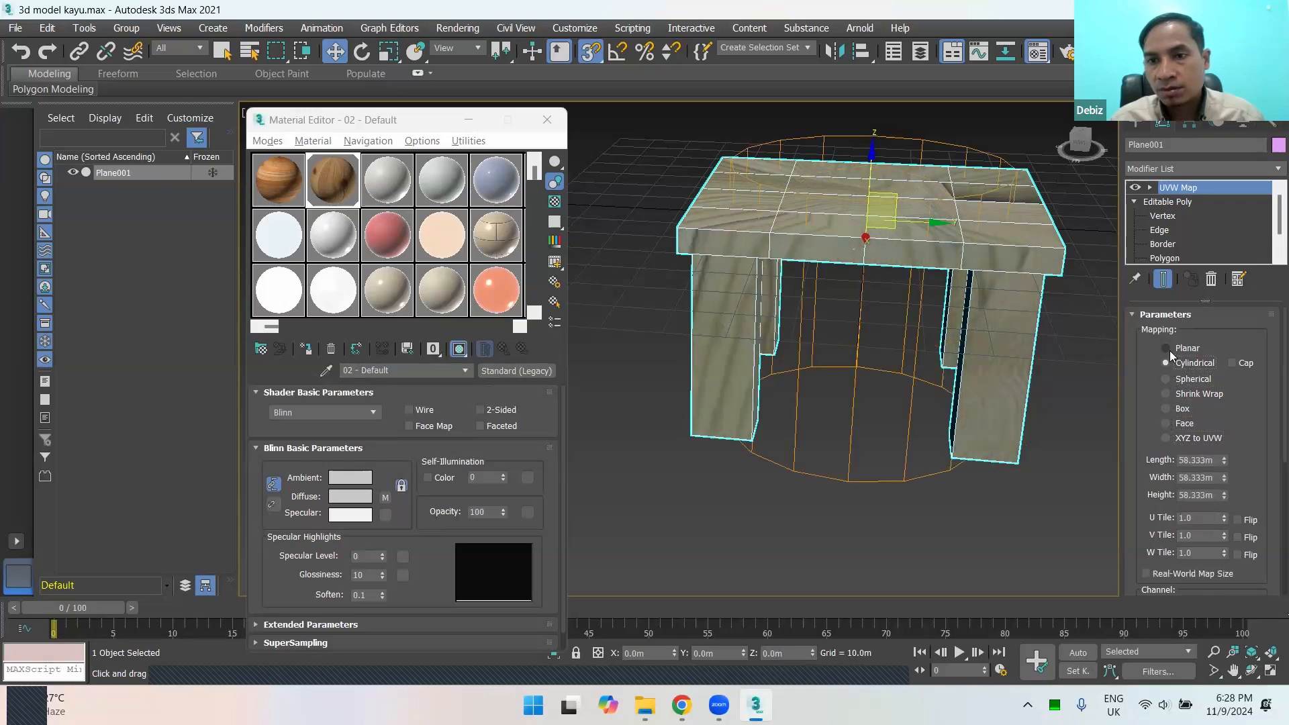
{"action": "left_click", "coordinate": [1166, 349]}
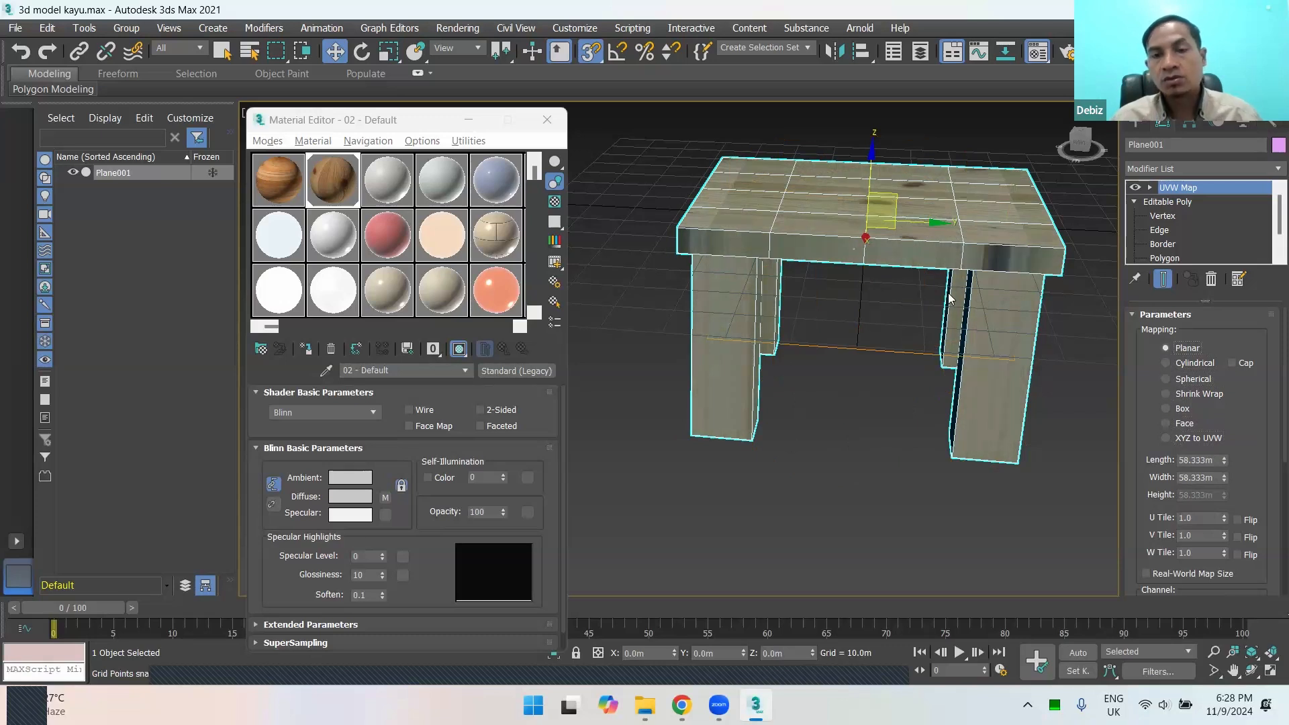
Step: Return the UVW Map mapping type to Box and inspect the texture on the table from several angles
{"action": "left_click", "coordinate": [1168, 408]}
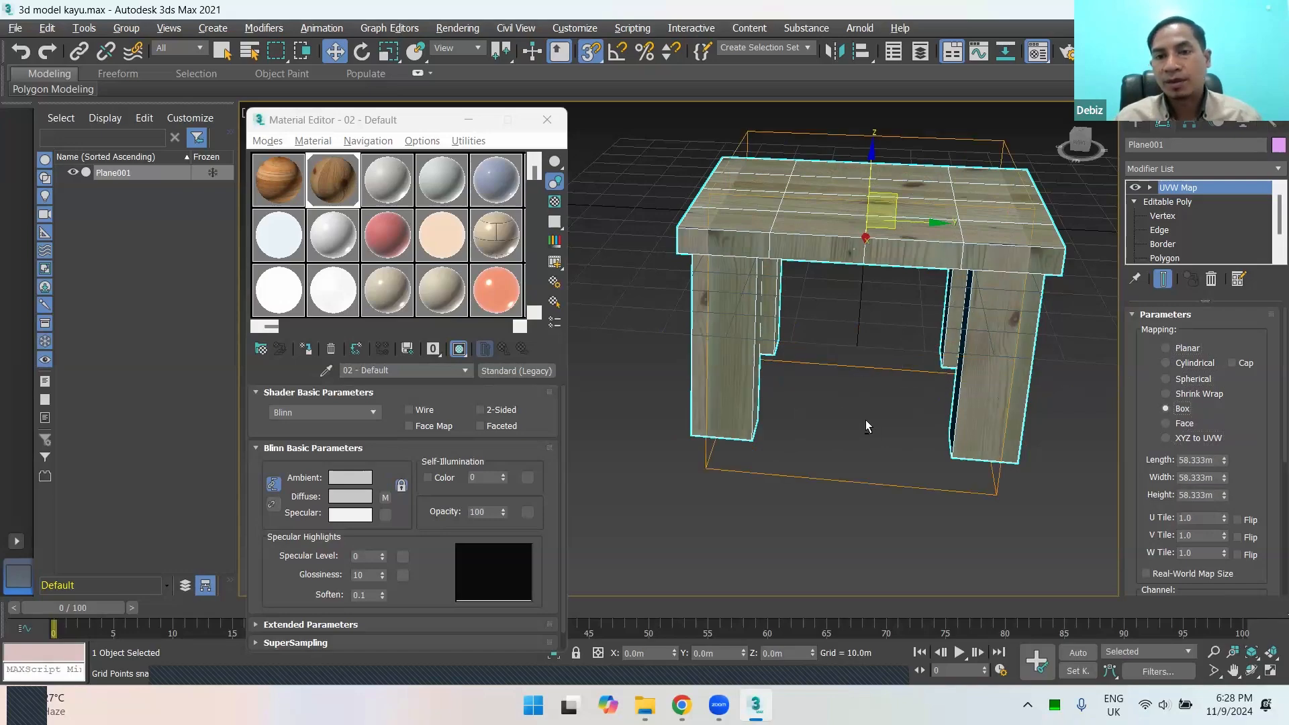
{"action": "middle_click_drag", "start_coordinate": [980, 393], "coordinate": [849, 429], "text": "alt"}
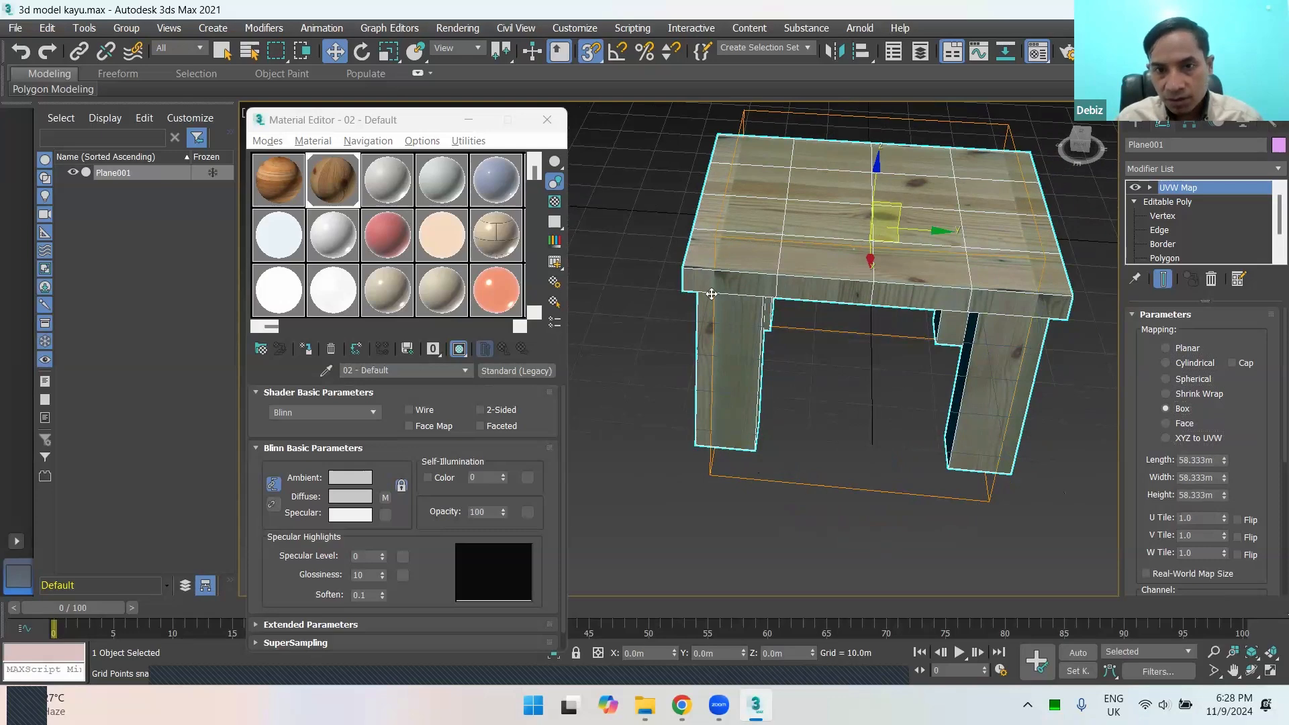
{"action": "middle_click_drag", "start_coordinate": [748, 365], "coordinate": [740, 307], "text": "alt"}
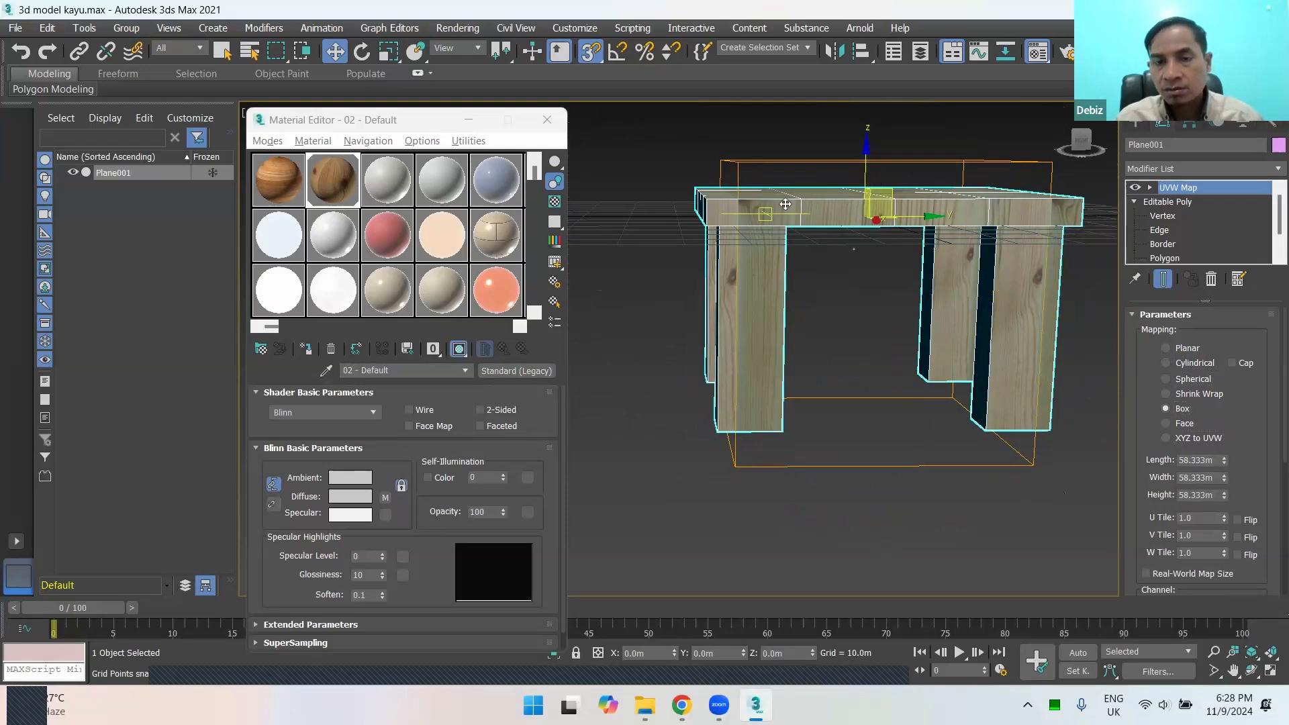
{"action": "middle_click_drag", "start_coordinate": [785, 204], "coordinate": [1169, 240], "text": "alt"}
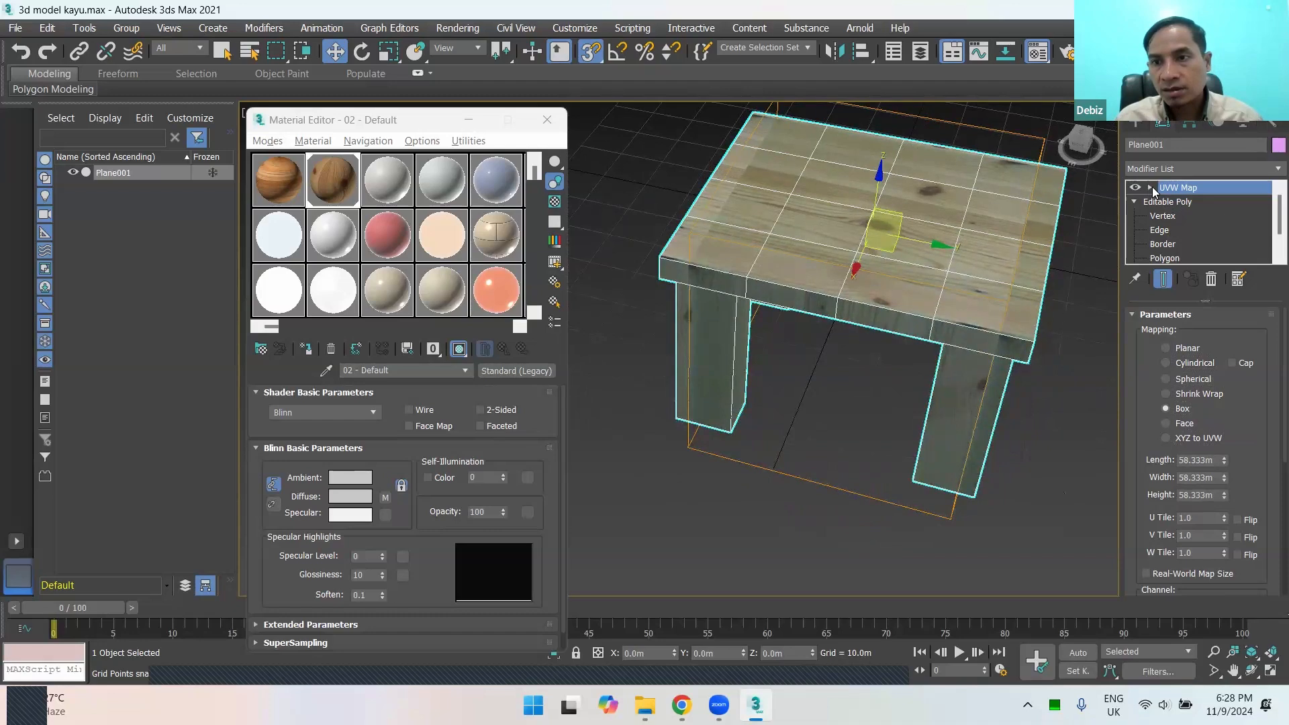
Step: Uniformly scale up the UVW Map gizmo until its box extends beyond the whole table
{"action": "left_click", "coordinate": [1150, 189]}
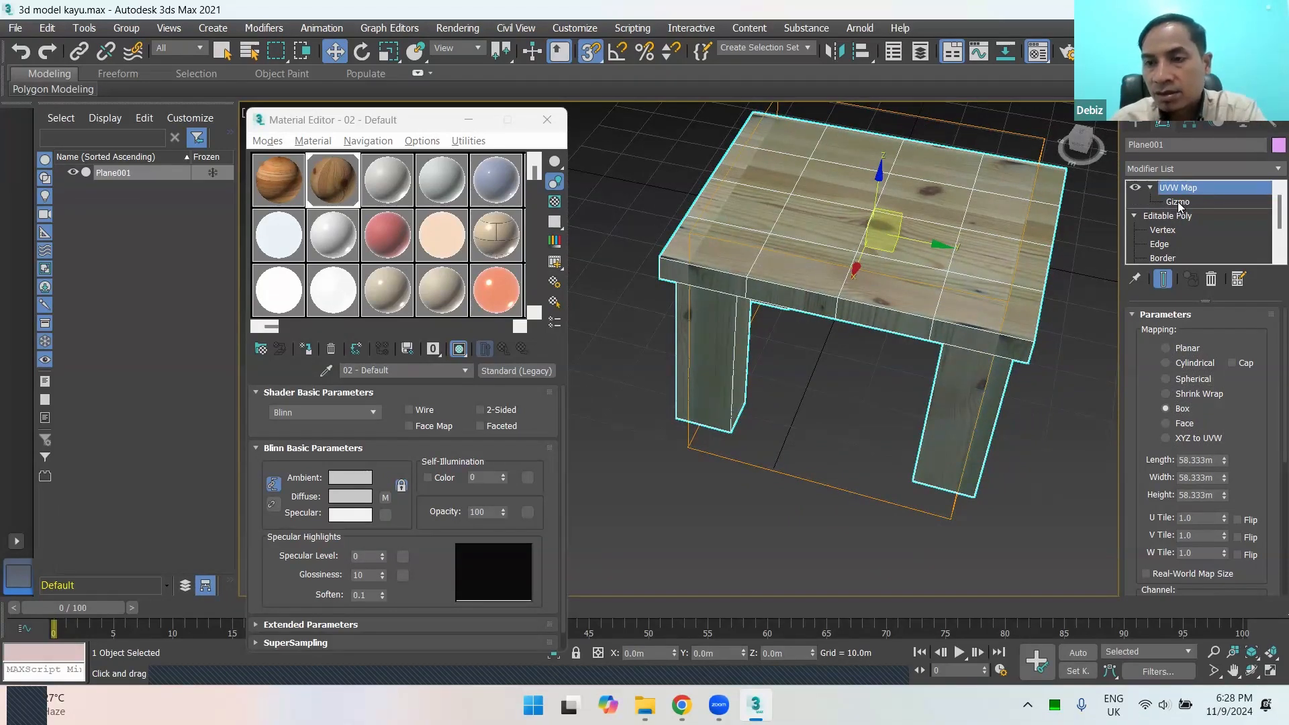
{"action": "left_click", "coordinate": [1178, 202]}
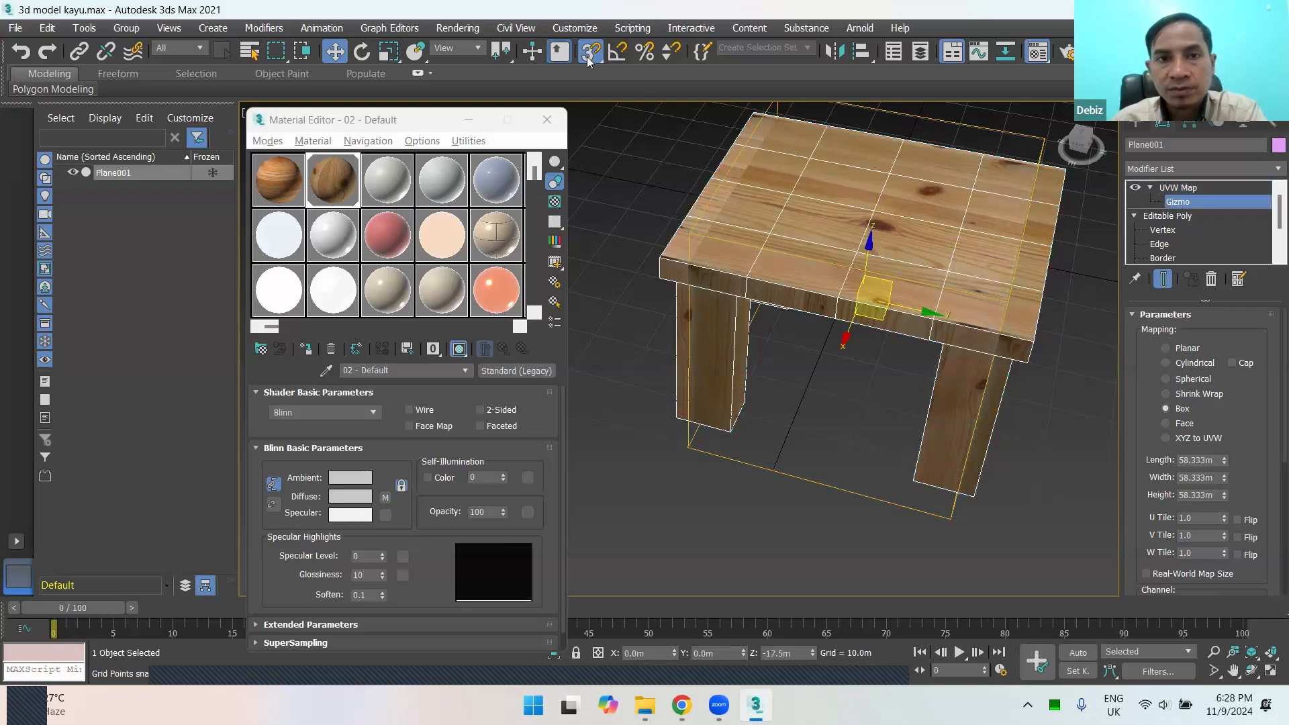
{"action": "left_click", "coordinate": [387, 59]}
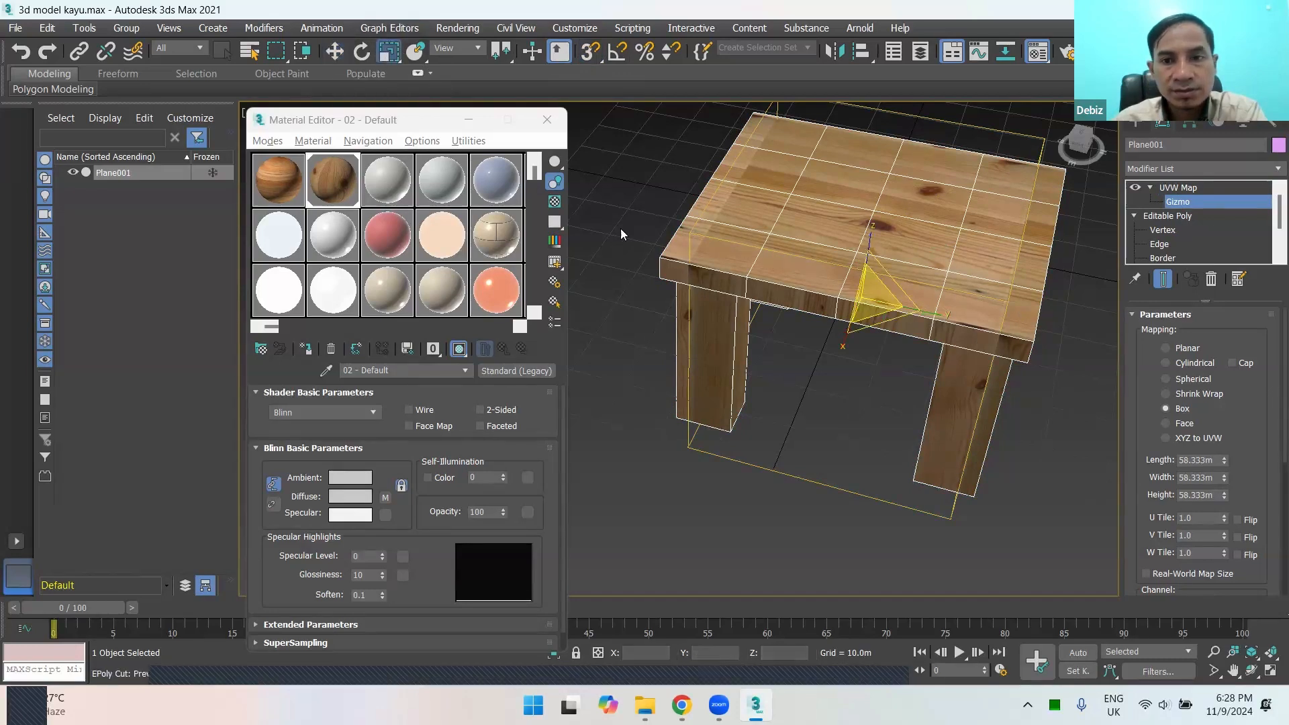
{"action": "left_click_drag", "start_coordinate": [872, 303], "coordinate": [947, 286]}
{"action": "scroll", "coordinate": [1033, 261], "scroll_direction": "down", "scroll_amount": 3}
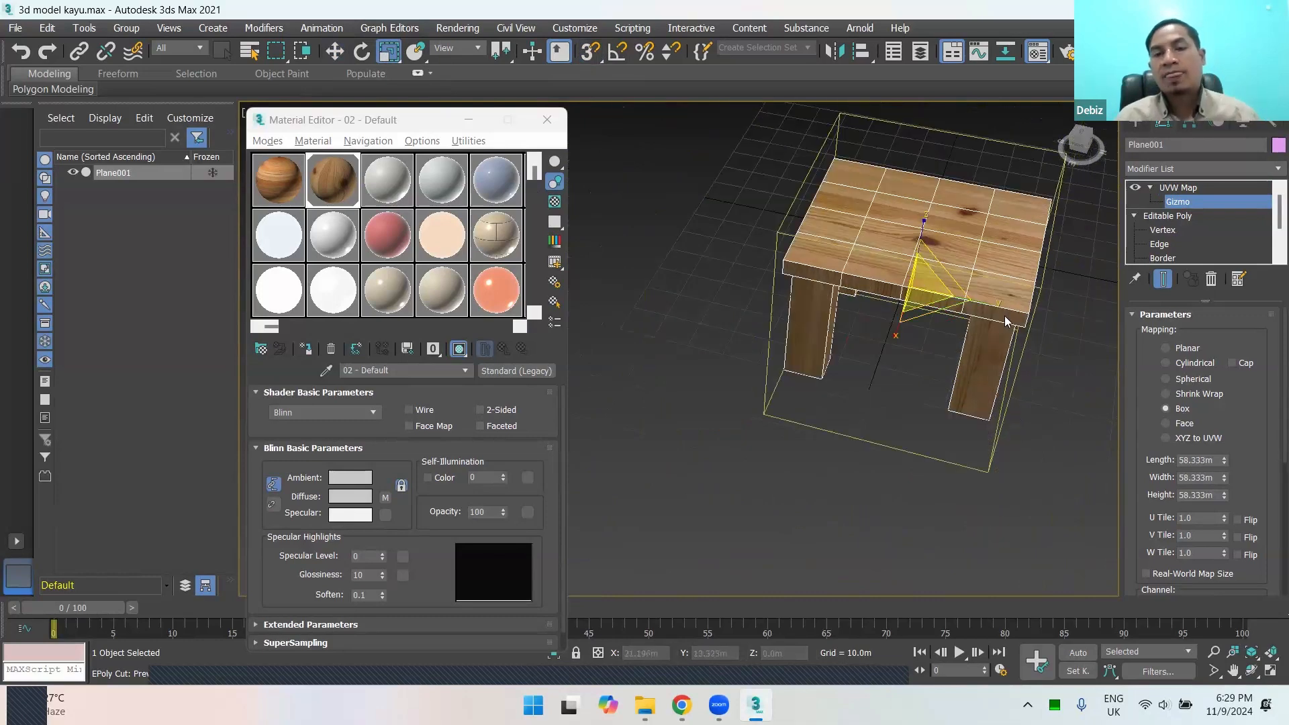
{"action": "middle_click_drag", "start_coordinate": [1001, 318], "coordinate": [917, 282], "text": "alt"}
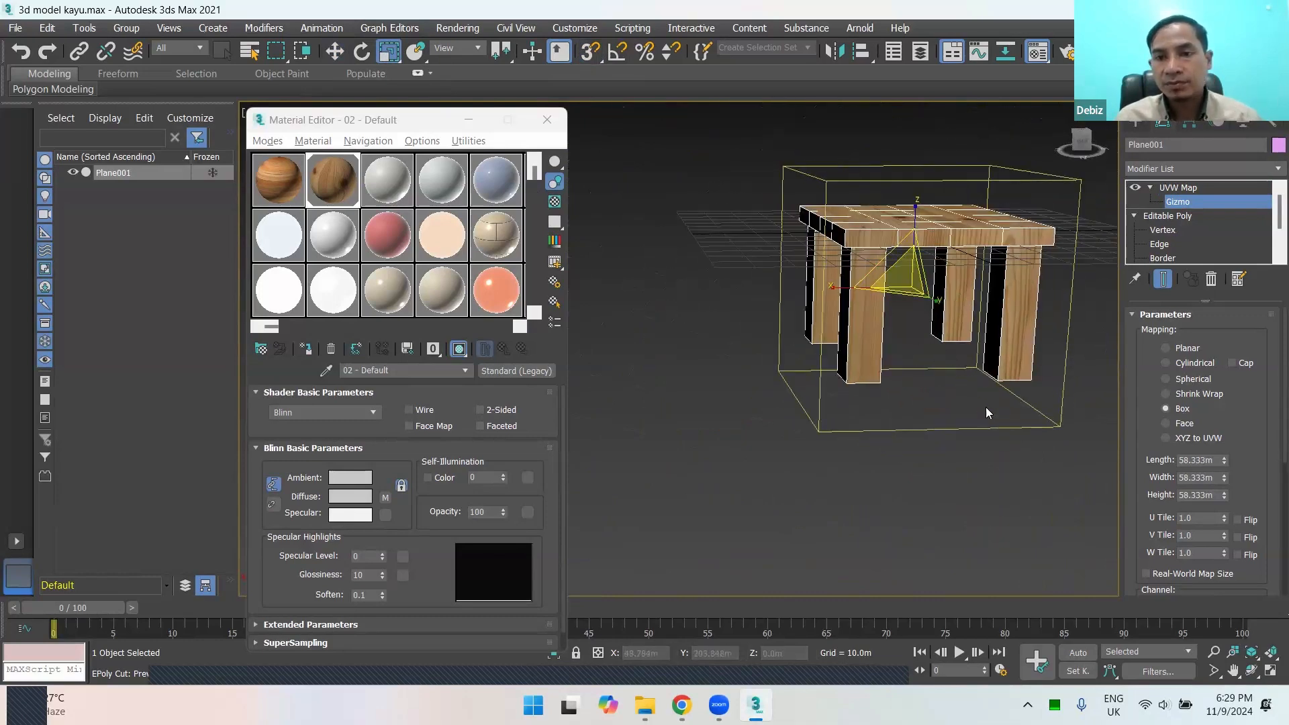
Step: Leave gizmo editing, deselect the table and examine its wood texture up close and as a whole
{"action": "left_click", "coordinate": [1176, 187]}
{"action": "left_click", "coordinate": [1077, 335]}
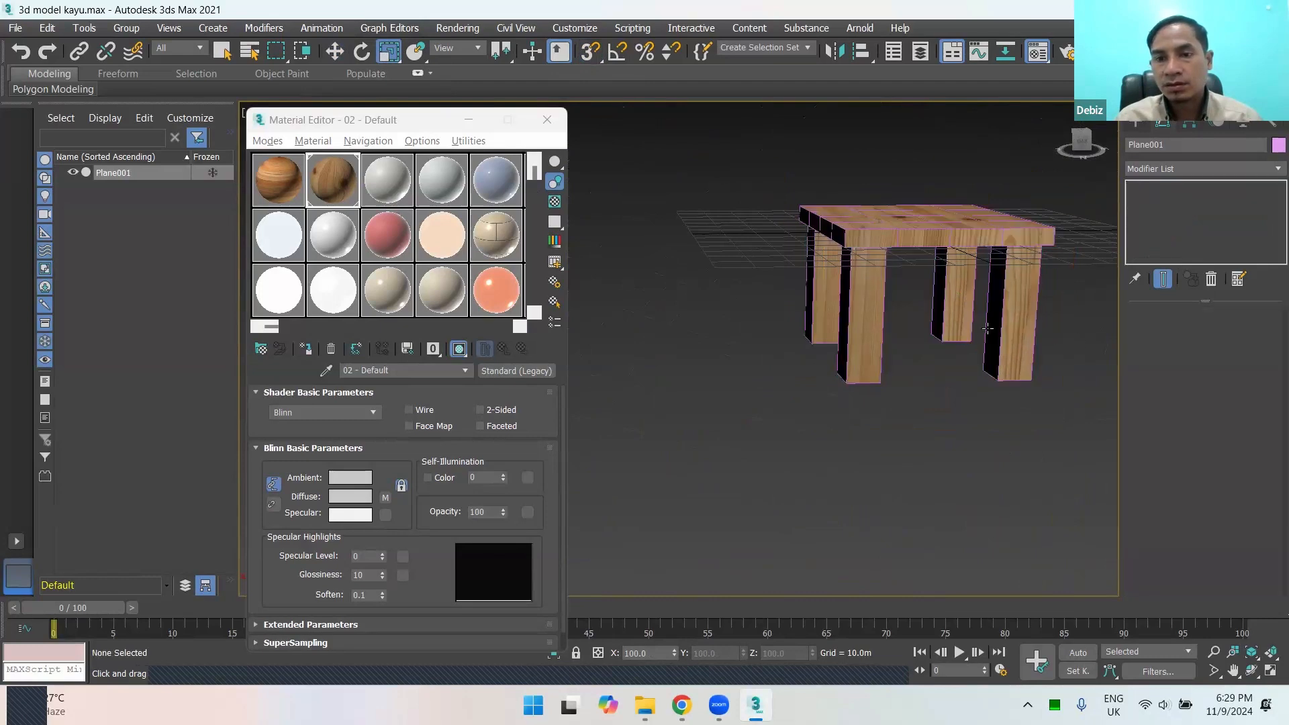
{"action": "middle_click_drag", "start_coordinate": [966, 343], "coordinate": [911, 428], "text": "alt"}
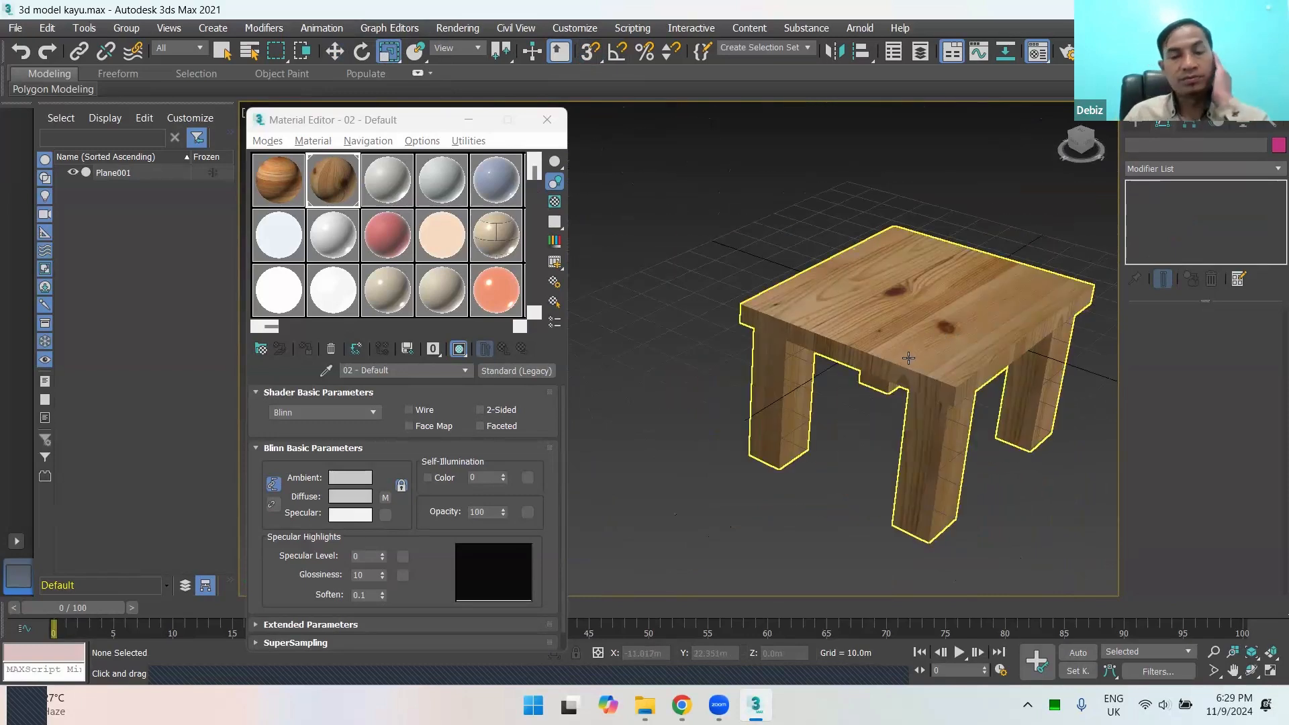
{"action": "scroll", "coordinate": [863, 443], "scroll_direction": "up", "scroll_amount": 5}
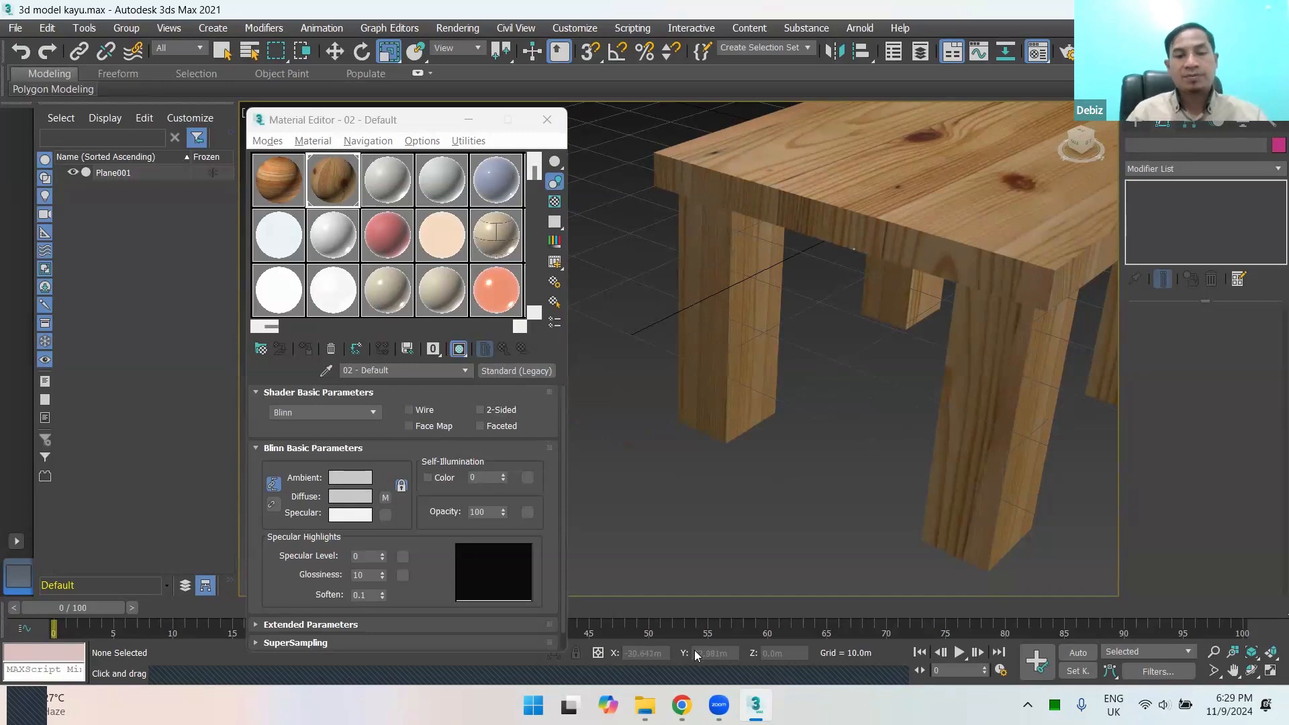
{"action": "key", "text": "z"}
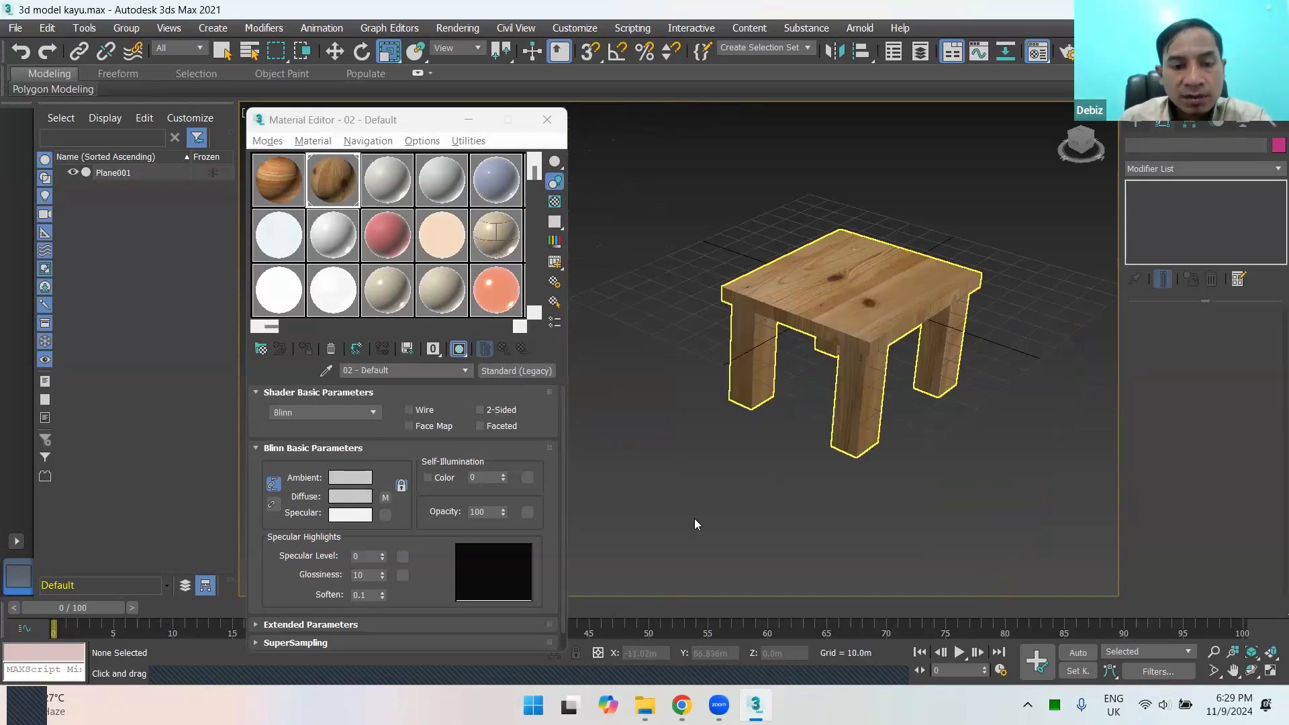
{"action": "left_click", "coordinate": [682, 705]}
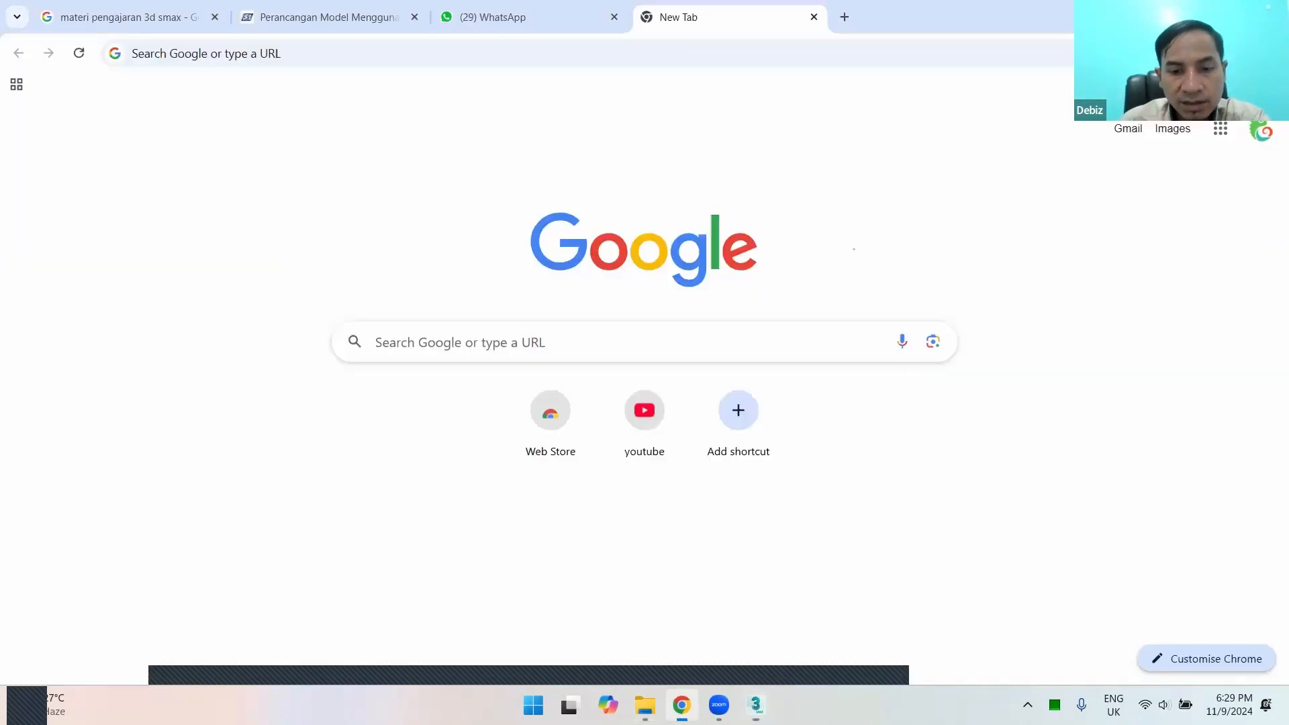
{"action": "left_click", "coordinate": [682, 705]}
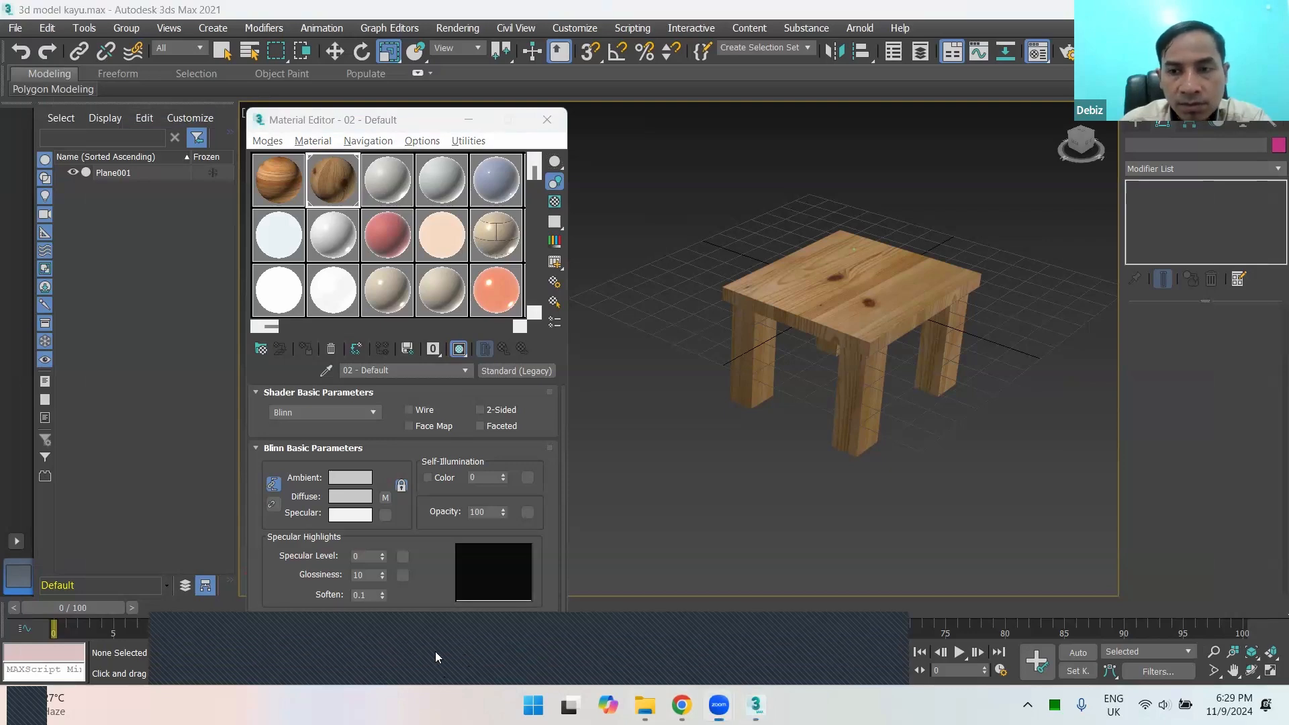
{"action": "left_click", "coordinate": [435, 652]}
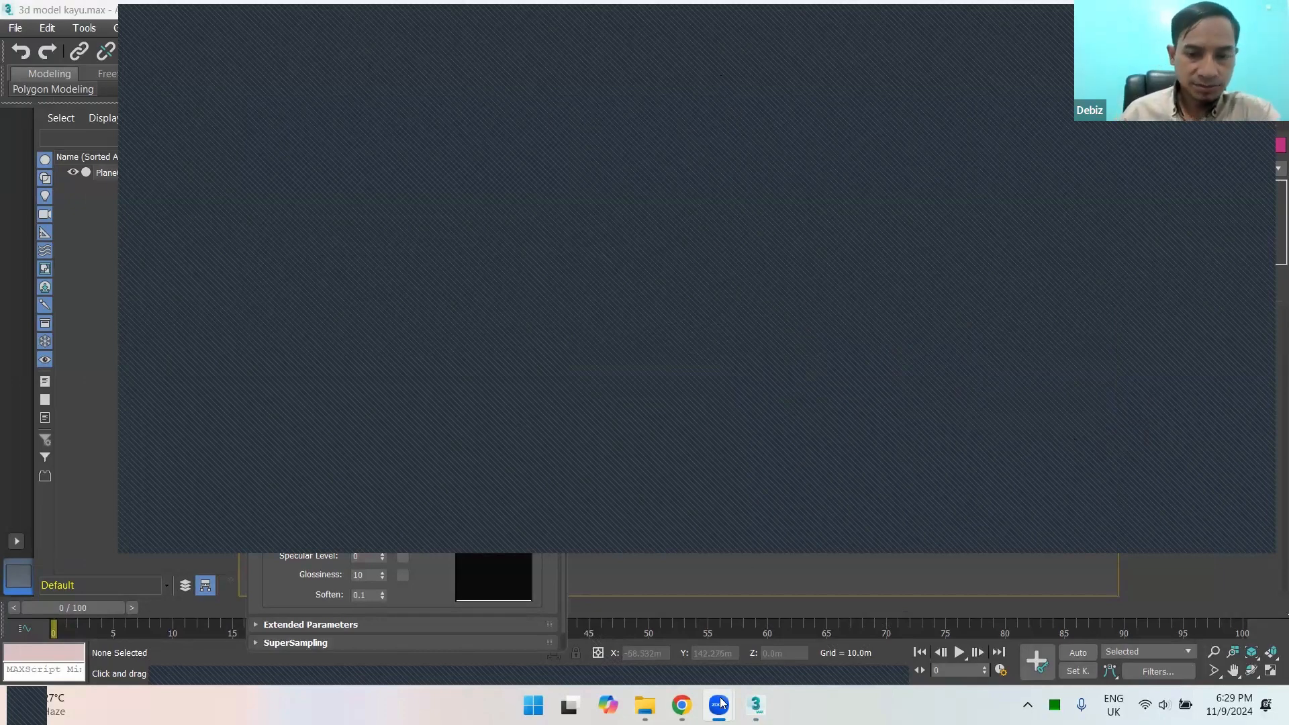
{"action": "left_click", "coordinate": [755, 705]}
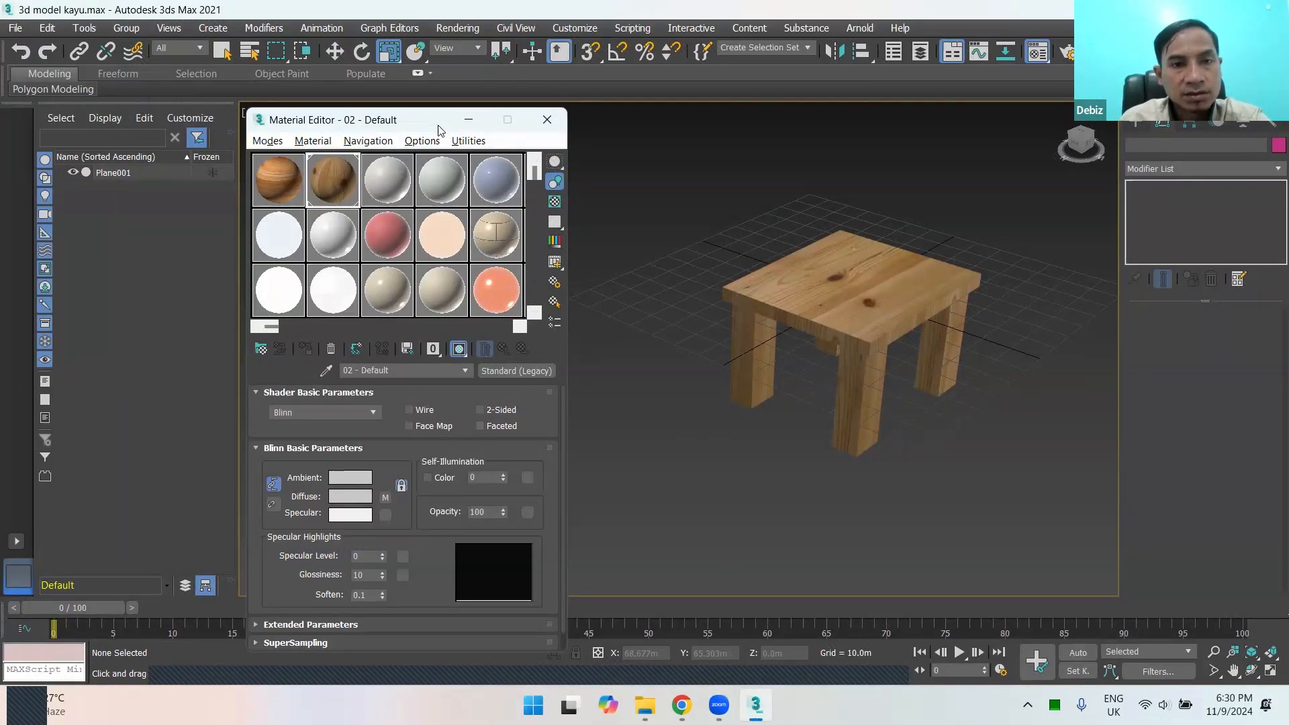
{"action": "left_click_drag", "start_coordinate": [439, 129], "coordinate": [437, 128]}
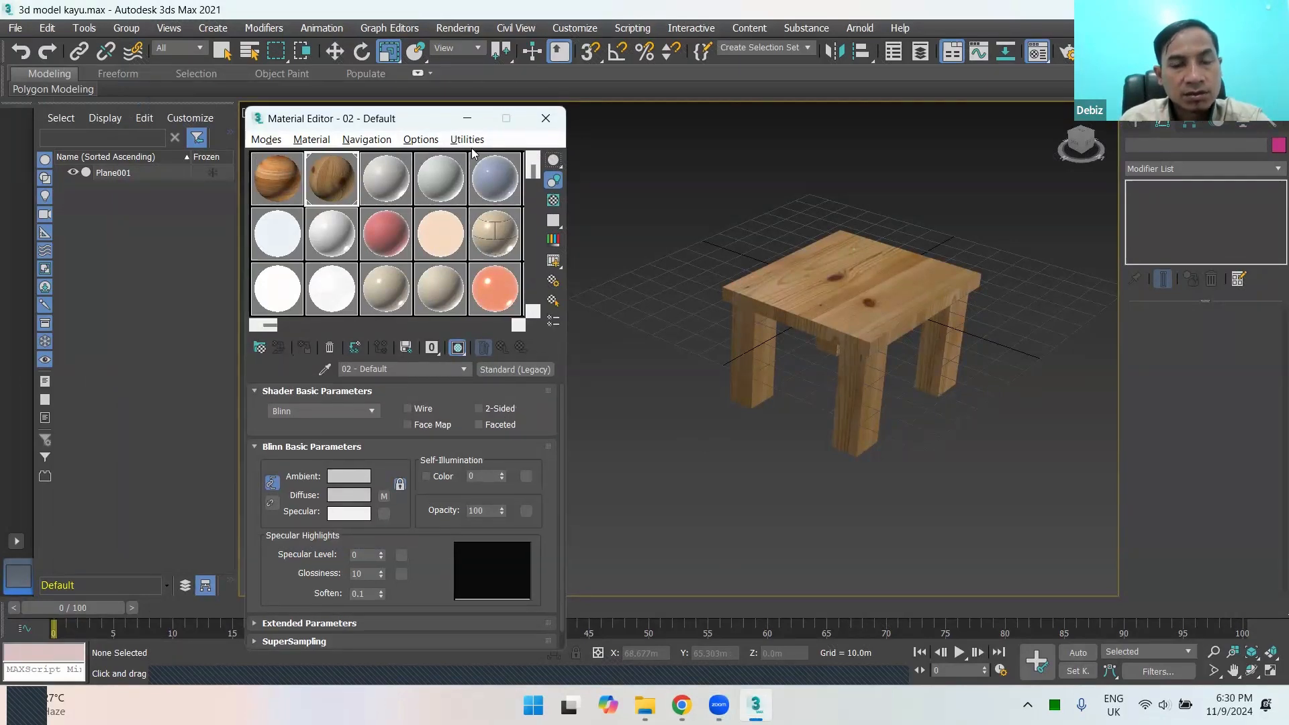
{"action": "left_click", "coordinate": [769, 313]}
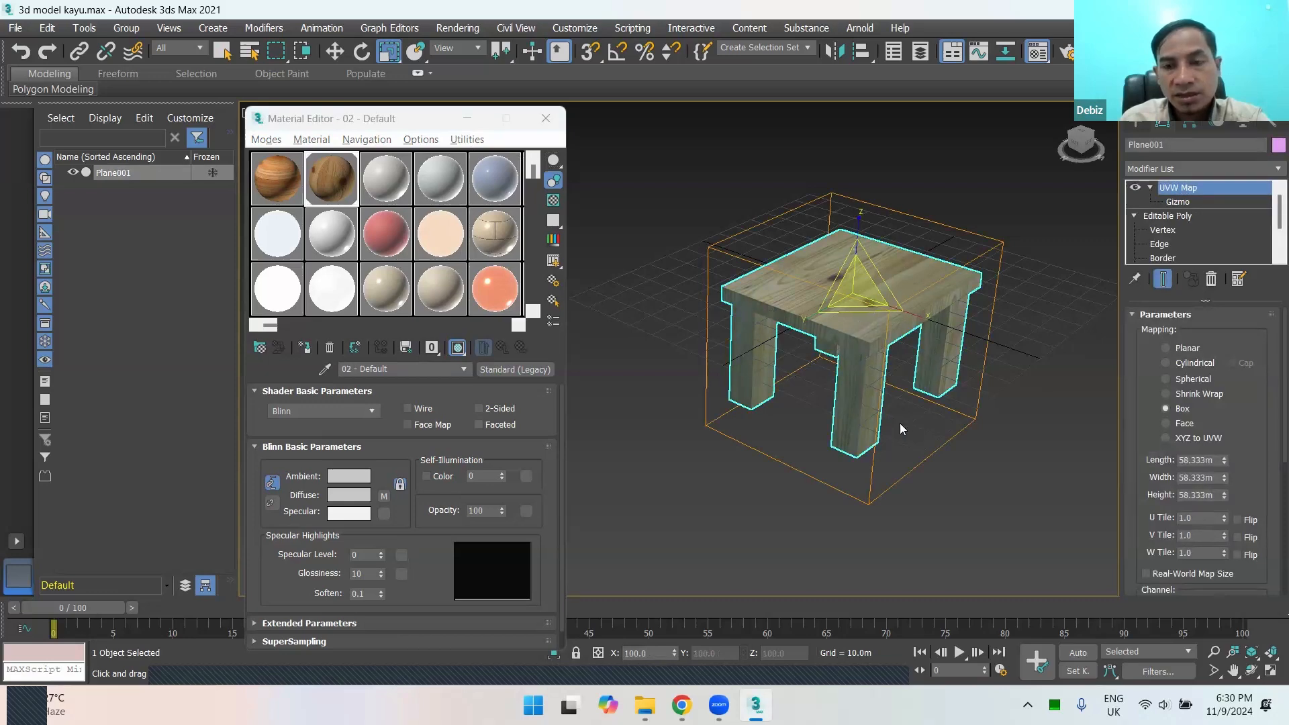
{"action": "left_click", "coordinate": [1042, 333]}
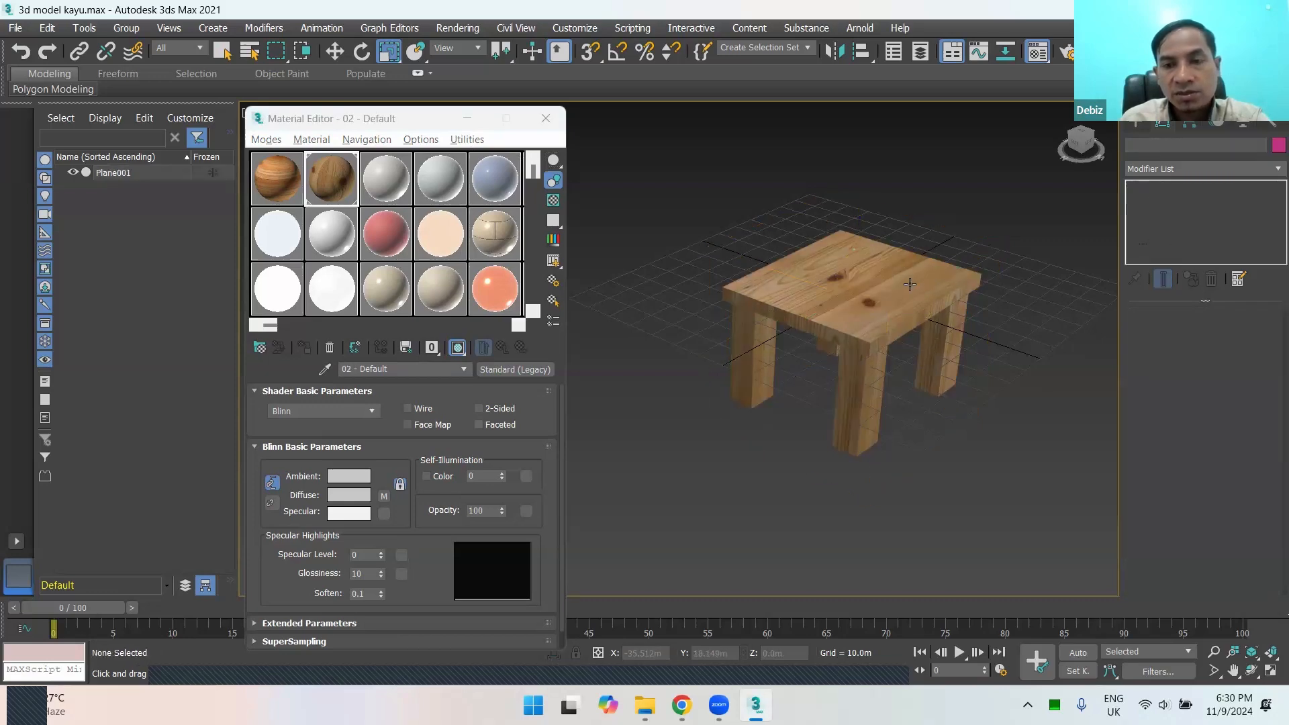
{"action": "left_click", "coordinate": [846, 320]}
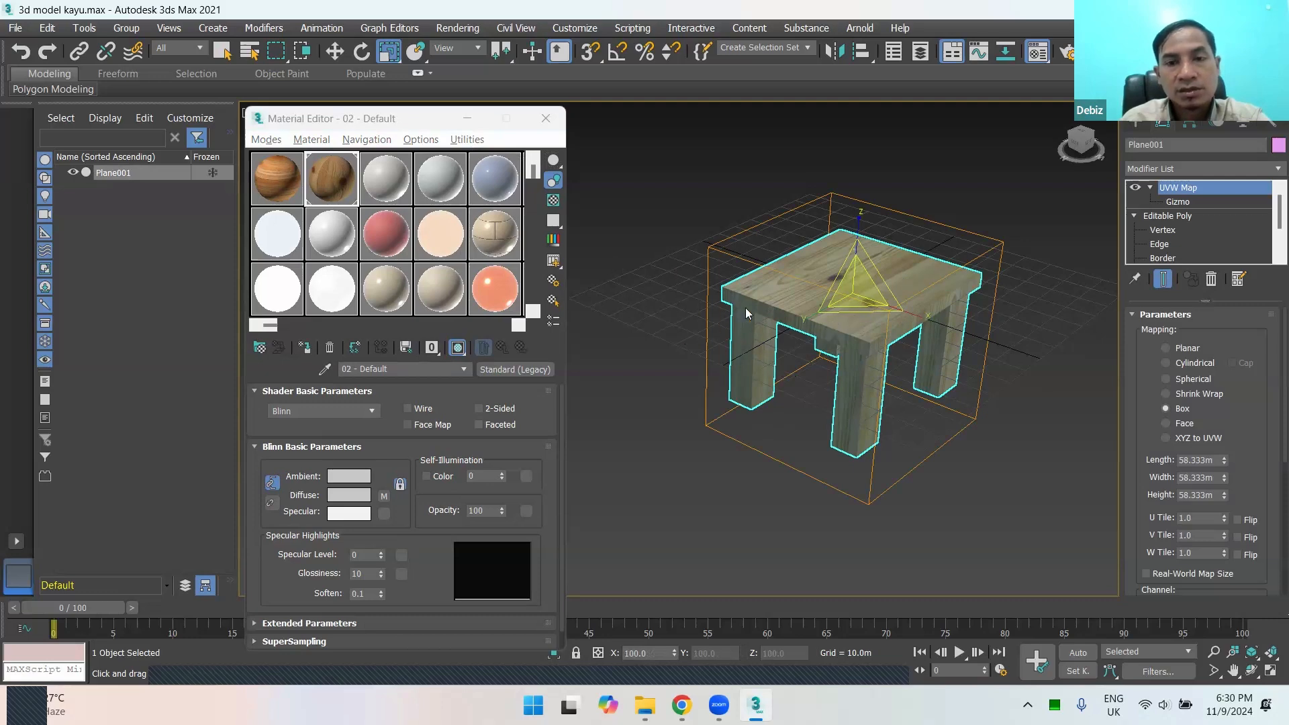
{"action": "left_click", "coordinate": [706, 310]}
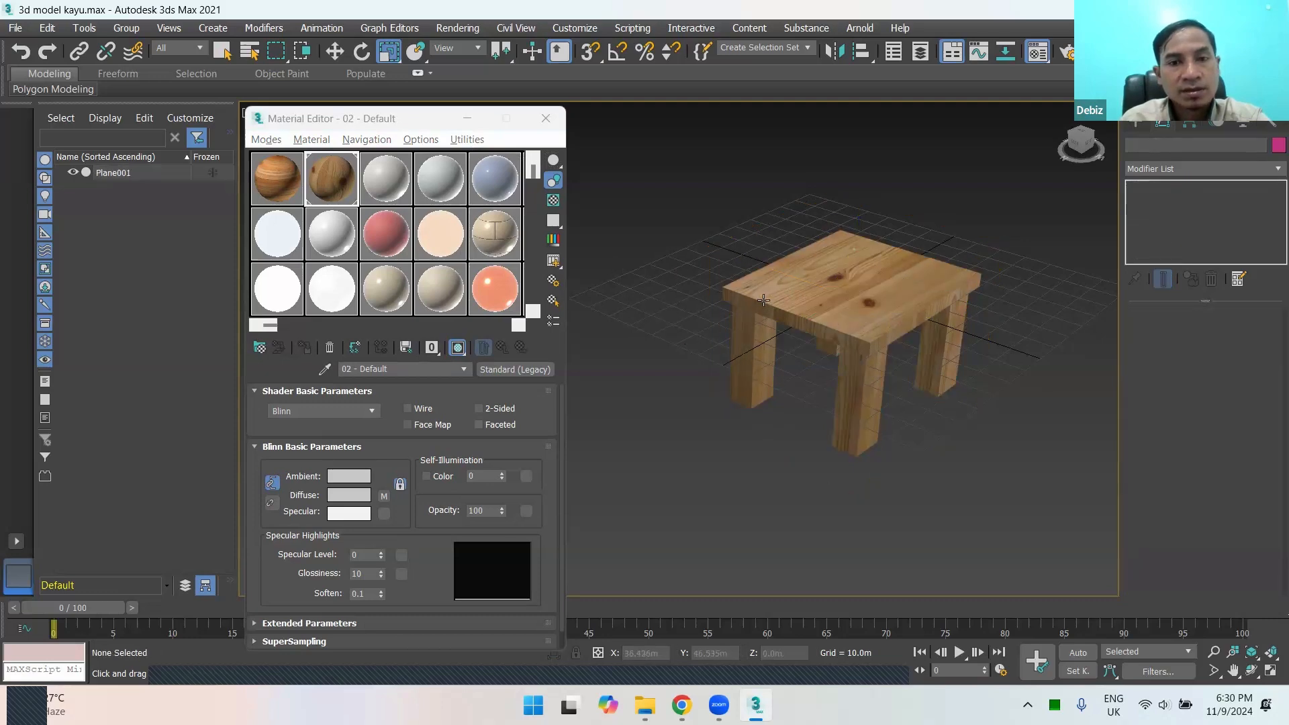
{"action": "left_click", "coordinate": [764, 300]}
{"action": "left_click", "coordinate": [650, 296]}
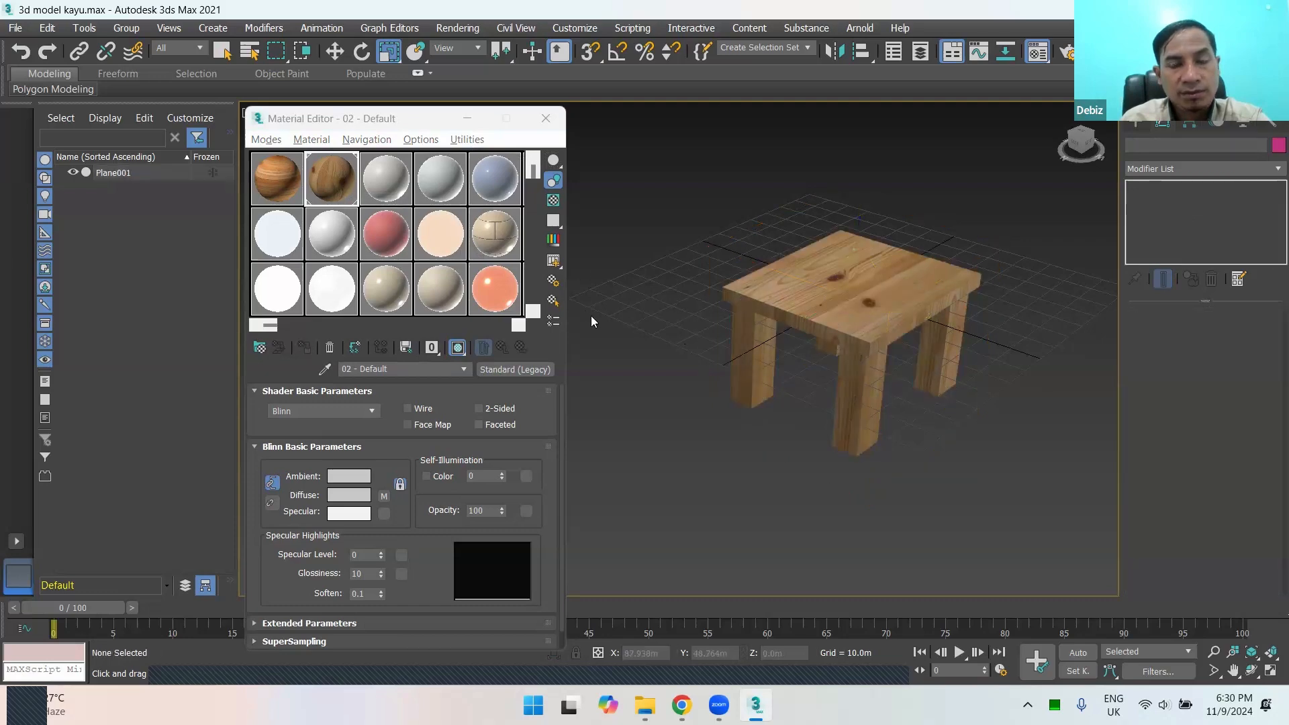
{"action": "left_click", "coordinate": [770, 314]}
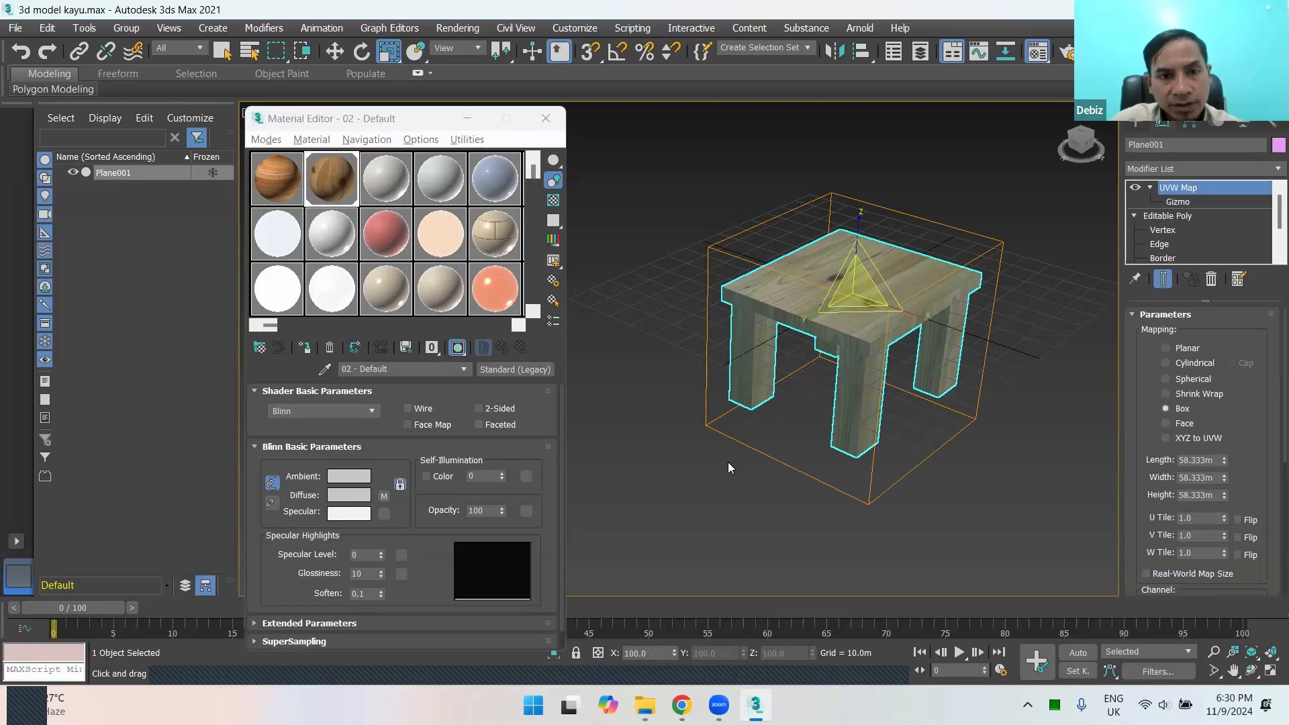
{"action": "left_click", "coordinate": [710, 464]}
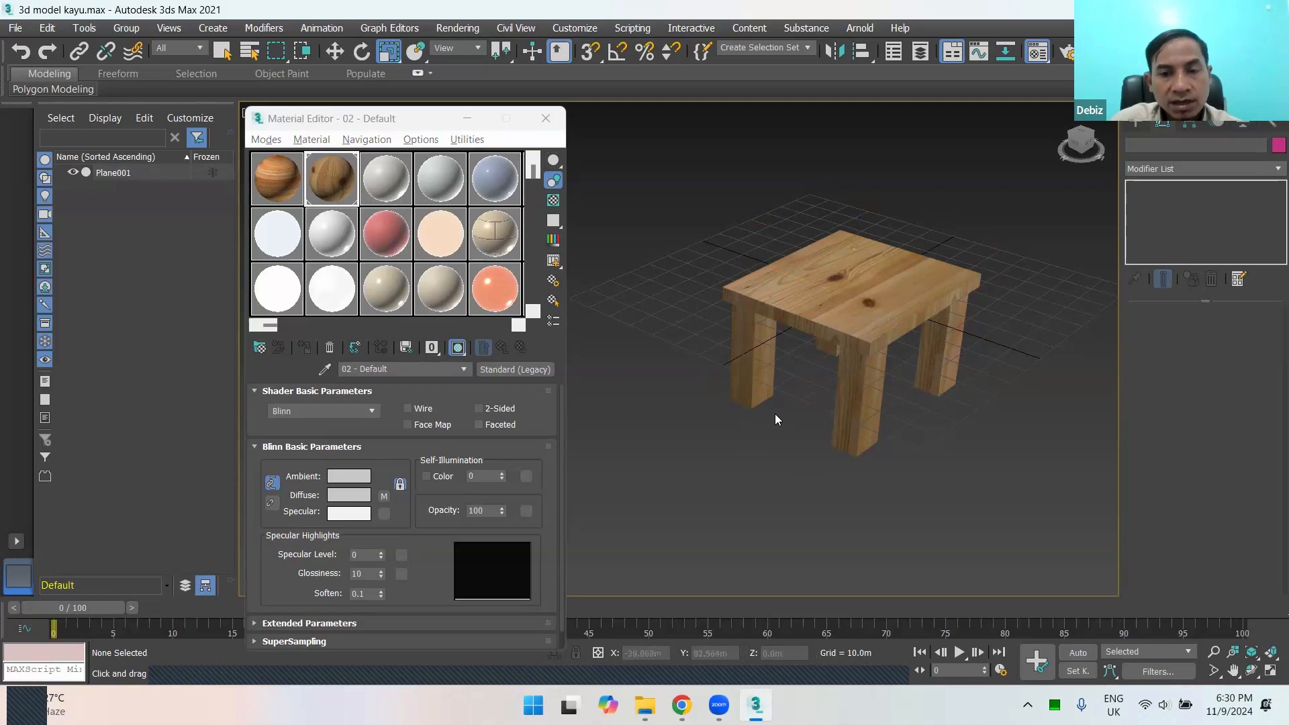
{"action": "left_click", "coordinate": [946, 374]}
{"action": "left_click", "coordinate": [1009, 445]}
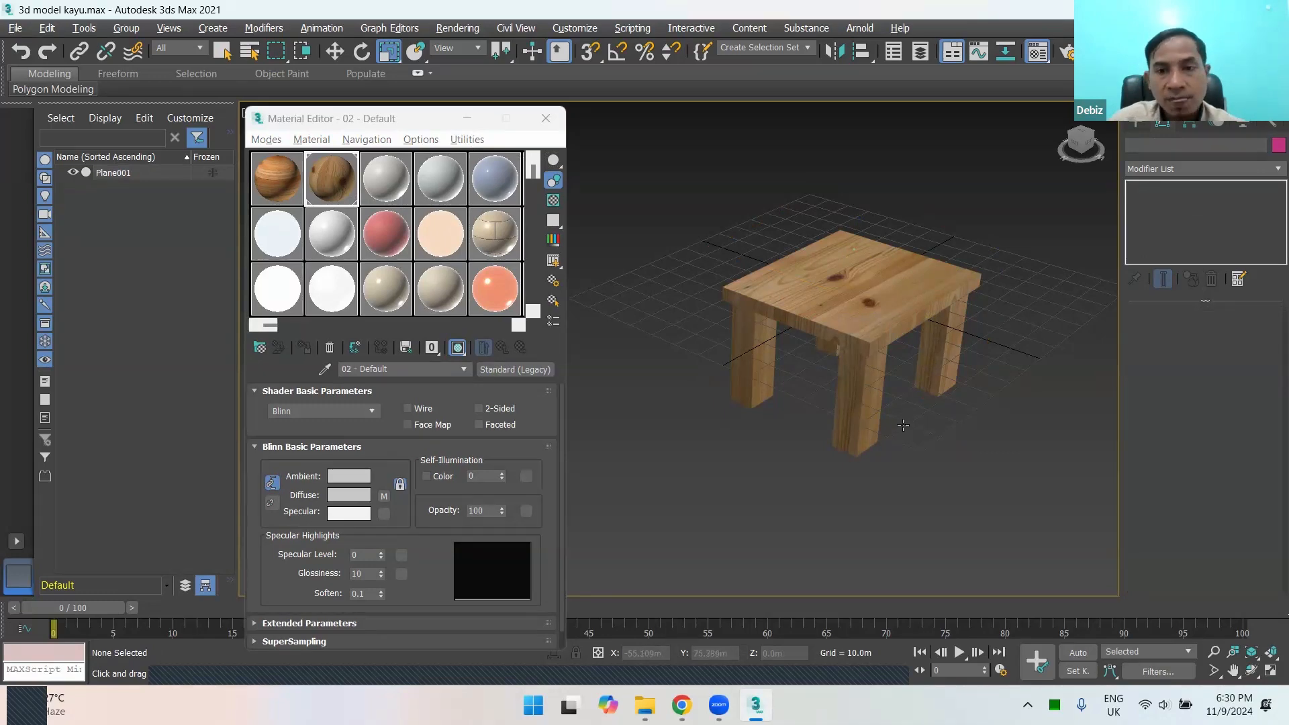
{"action": "middle_click_drag", "start_coordinate": [865, 442], "coordinate": [703, 326], "text": "alt"}
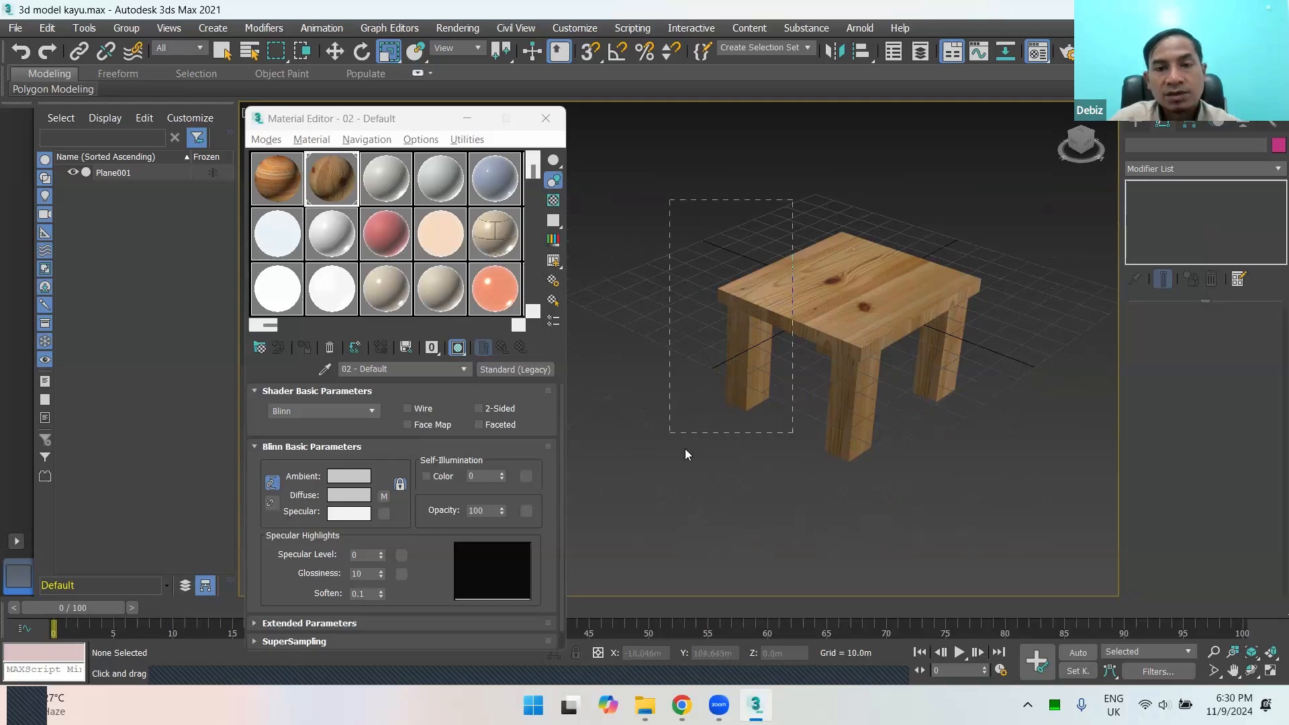
{"action": "left_click_drag", "start_coordinate": [685, 448], "coordinate": [685, 446]}
{"action": "left_click", "coordinate": [690, 273]}
{"action": "left_click_drag", "start_coordinate": [696, 193], "coordinate": [817, 449]}
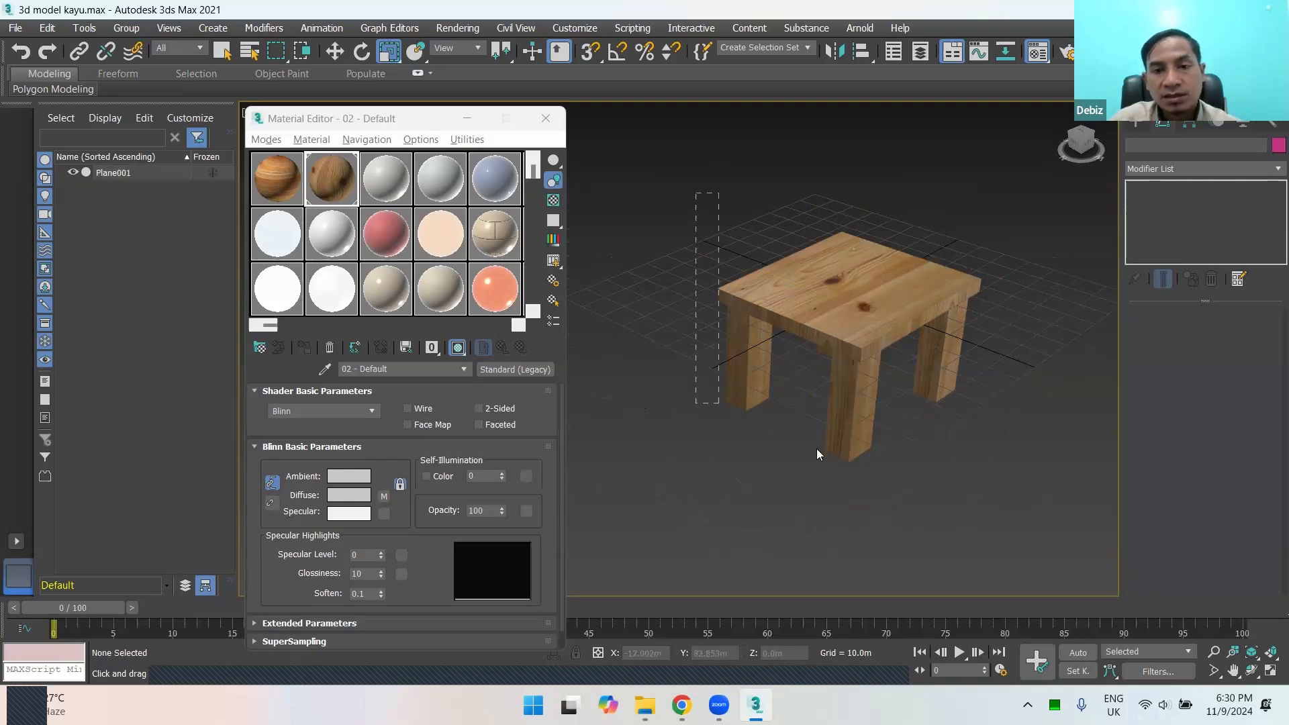
{"action": "left_click_drag", "start_coordinate": [995, 479], "coordinate": [995, 479]}
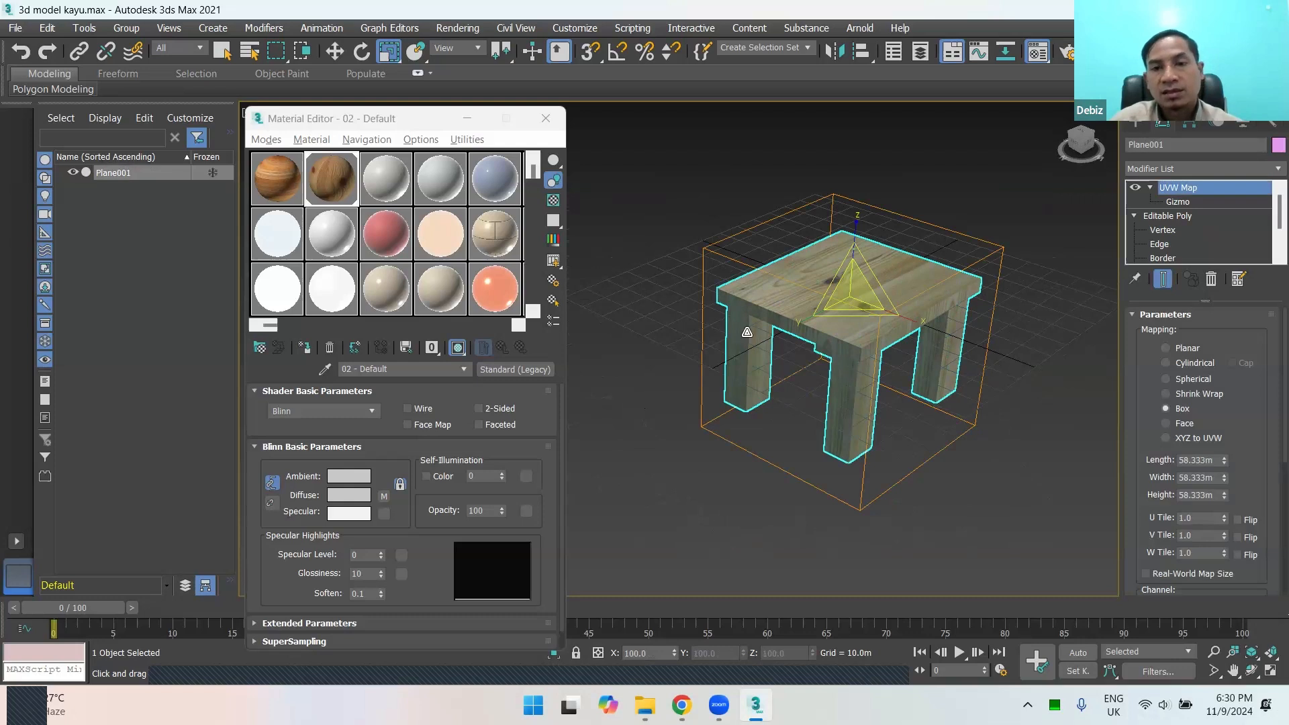
{"action": "left_click", "coordinate": [674, 235]}
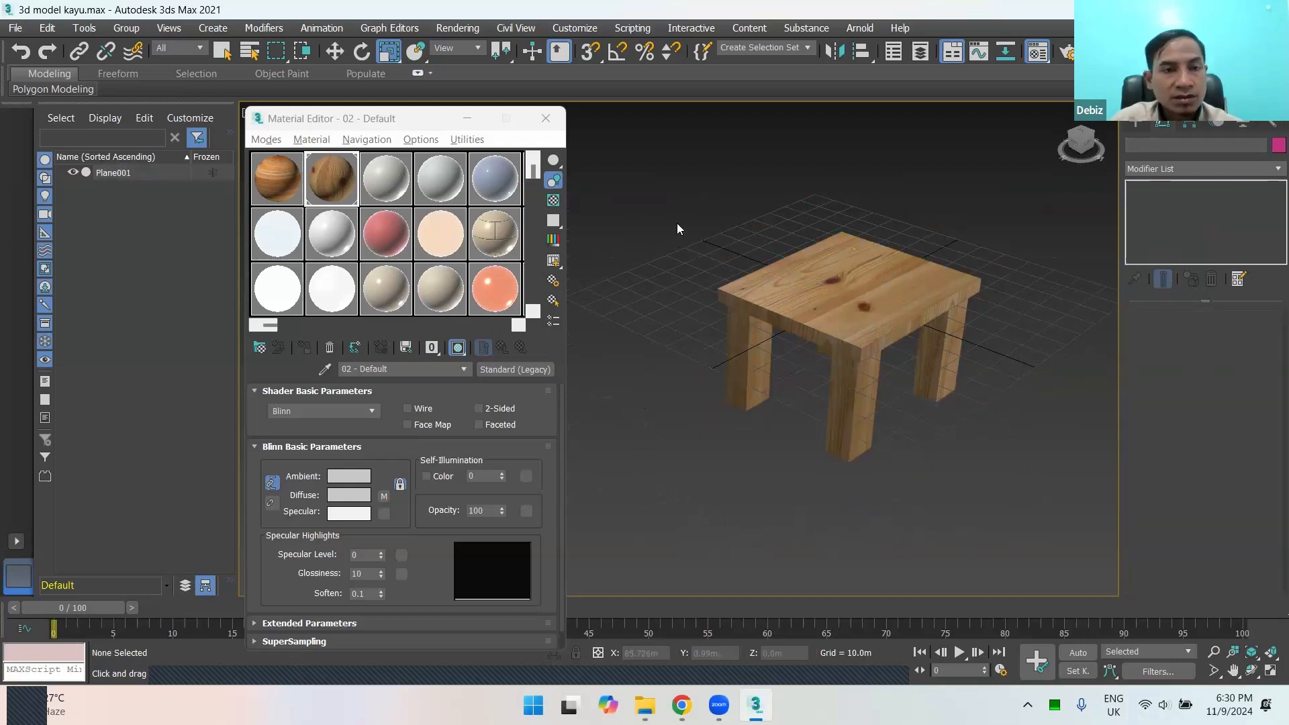
{"action": "left_click_drag", "start_coordinate": [681, 216], "coordinate": [999, 530]}
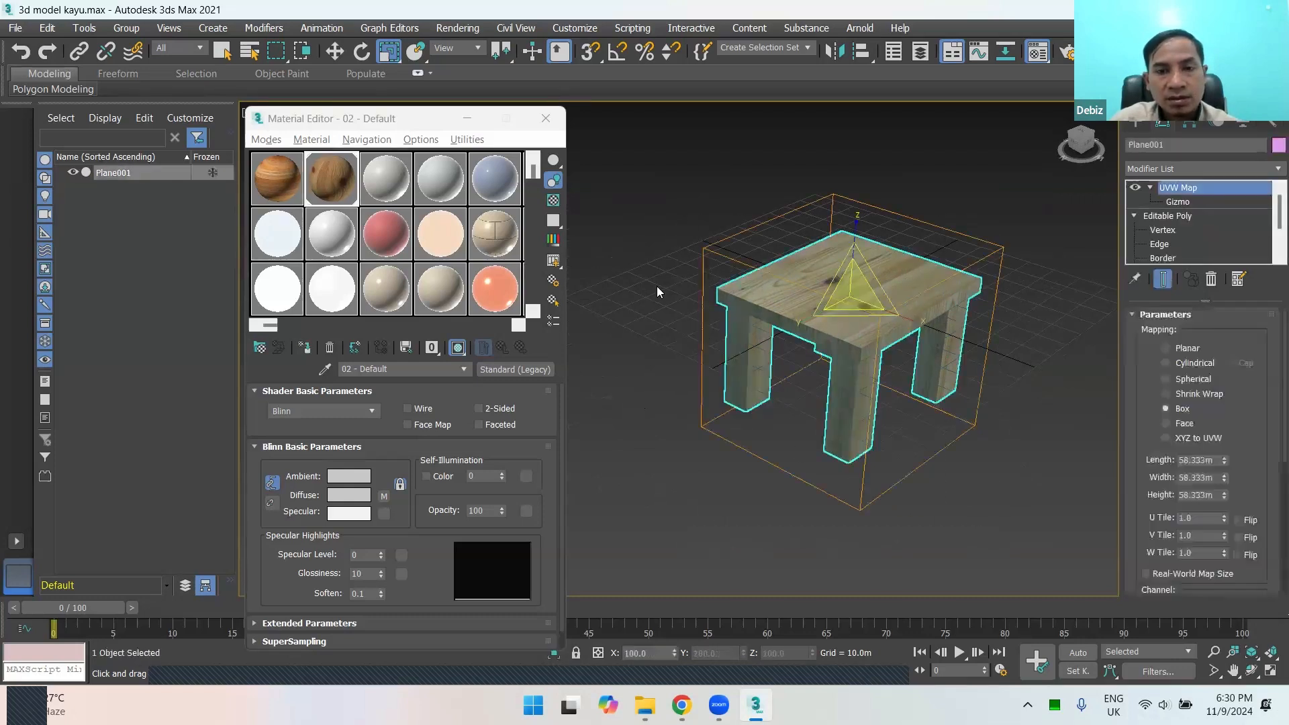
{"action": "left_click", "coordinate": [654, 262]}
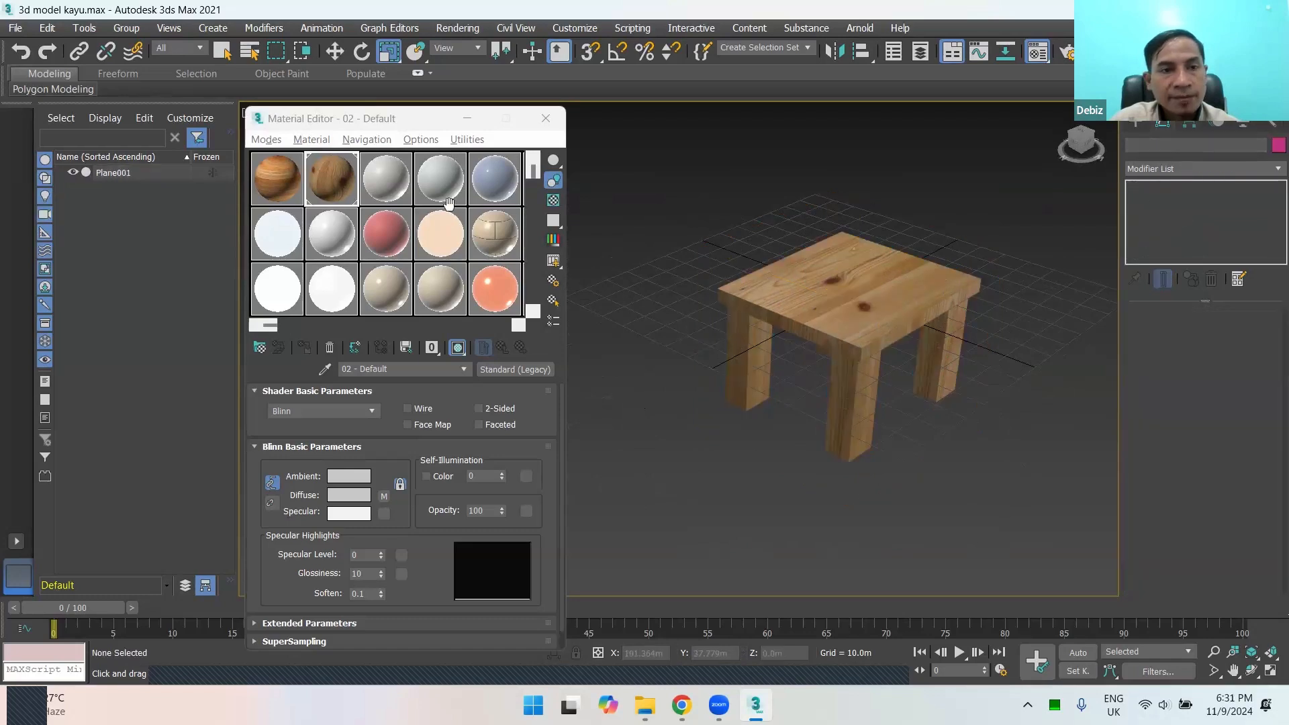
Step: Activate the 01 - Default wood material sample and examine the table's texture from several angles and distances
{"action": "left_click", "coordinate": [272, 177]}
{"action": "left_click", "coordinate": [317, 184]}
{"action": "left_click", "coordinate": [299, 191]}
{"action": "left_click", "coordinate": [299, 191]}
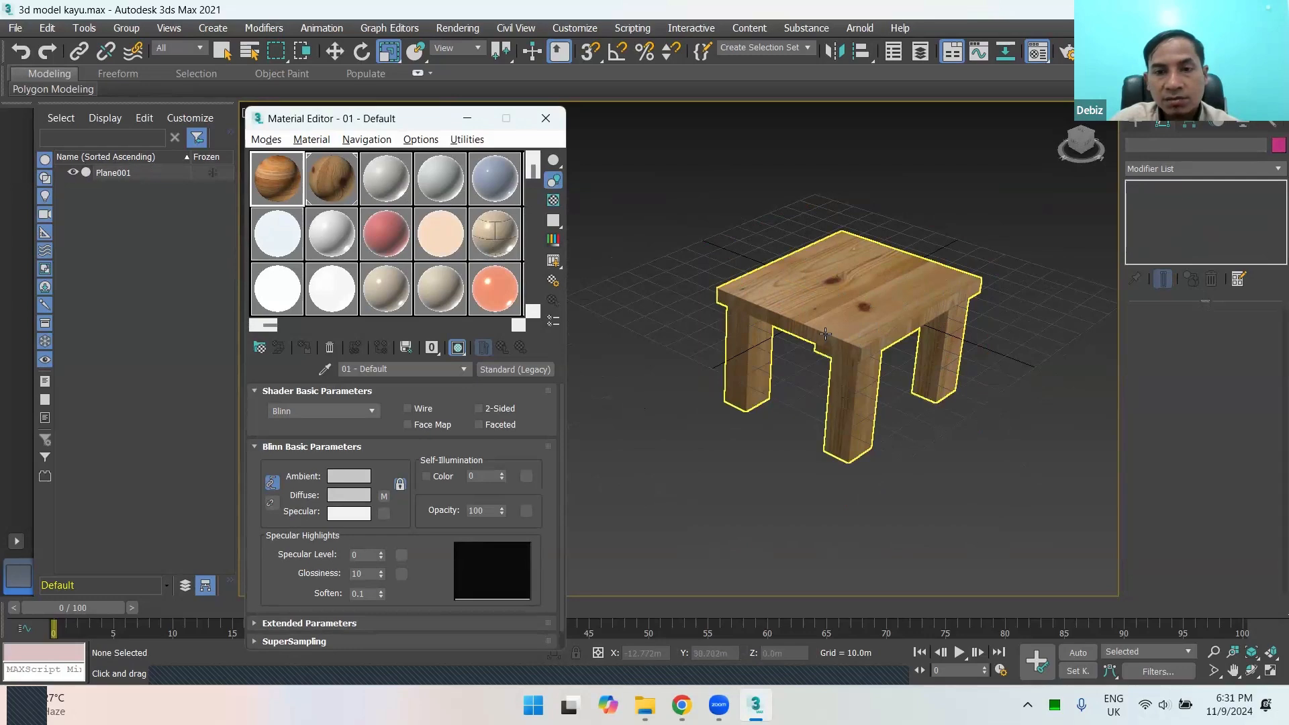
{"action": "left_click", "coordinate": [868, 336]}
{"action": "scroll", "coordinate": [866, 339], "scroll_direction": "up", "scroll_amount": 3}
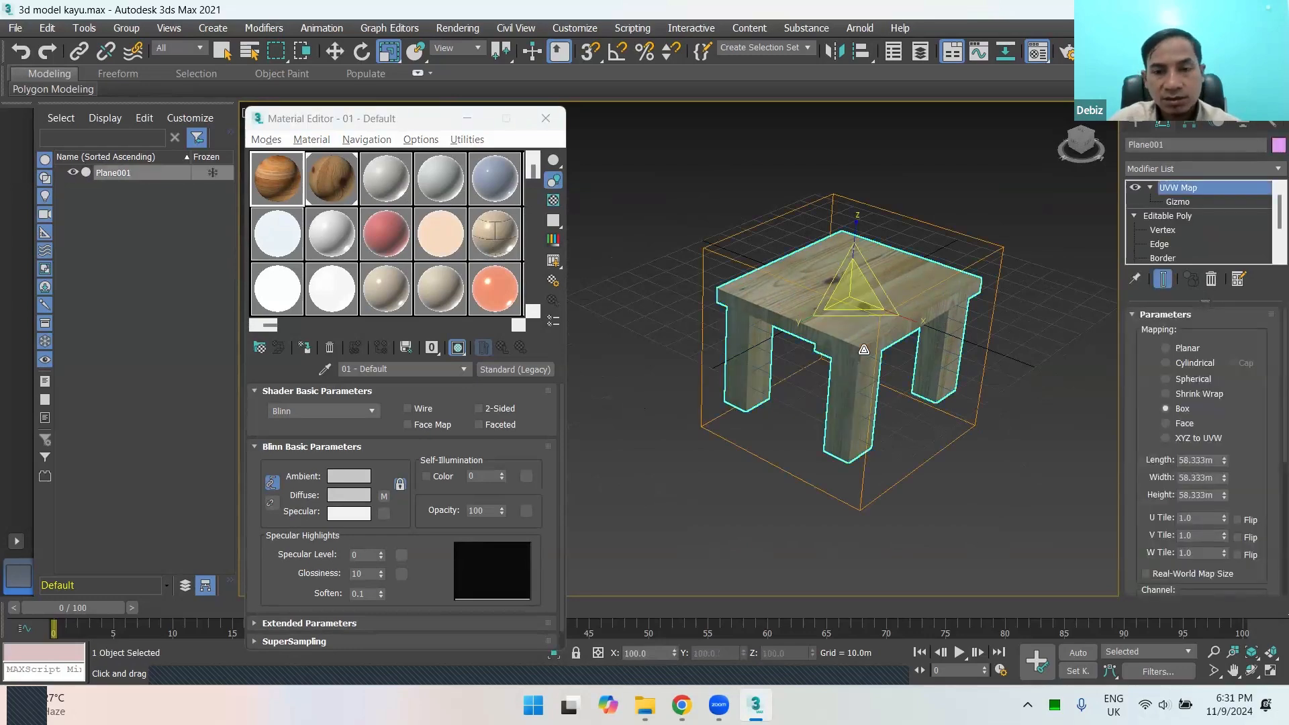
{"action": "middle_click_drag", "start_coordinate": [853, 391], "coordinate": [978, 391], "text": "alt"}
{"action": "left_click", "coordinate": [1056, 396]}
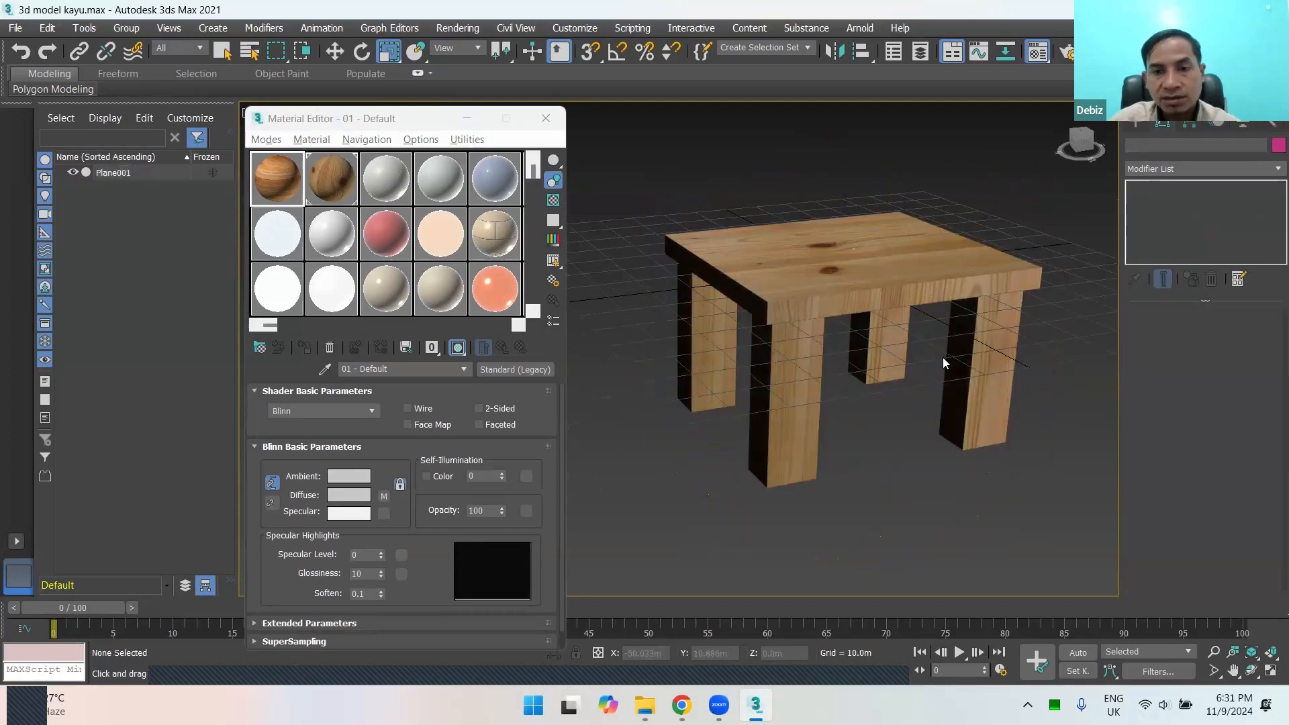
{"action": "scroll", "coordinate": [943, 358], "scroll_direction": "down", "scroll_amount": 3}
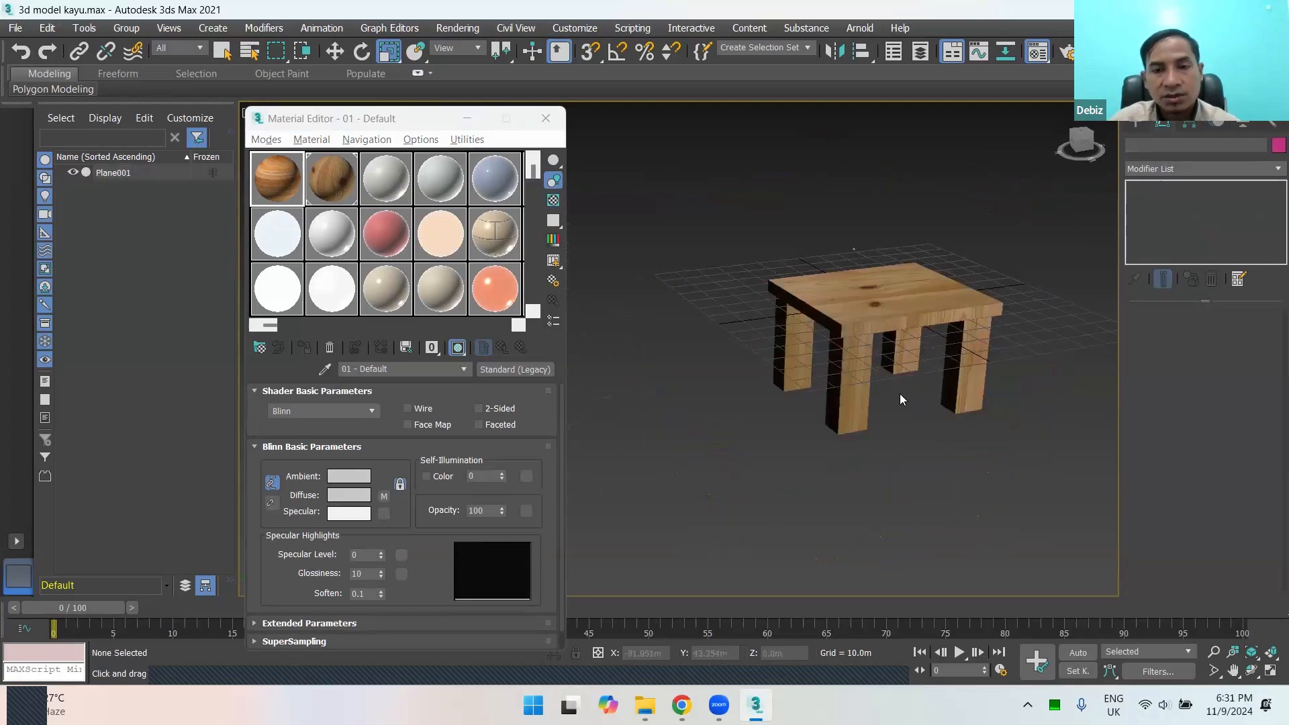
{"action": "left_click", "coordinate": [820, 404]}
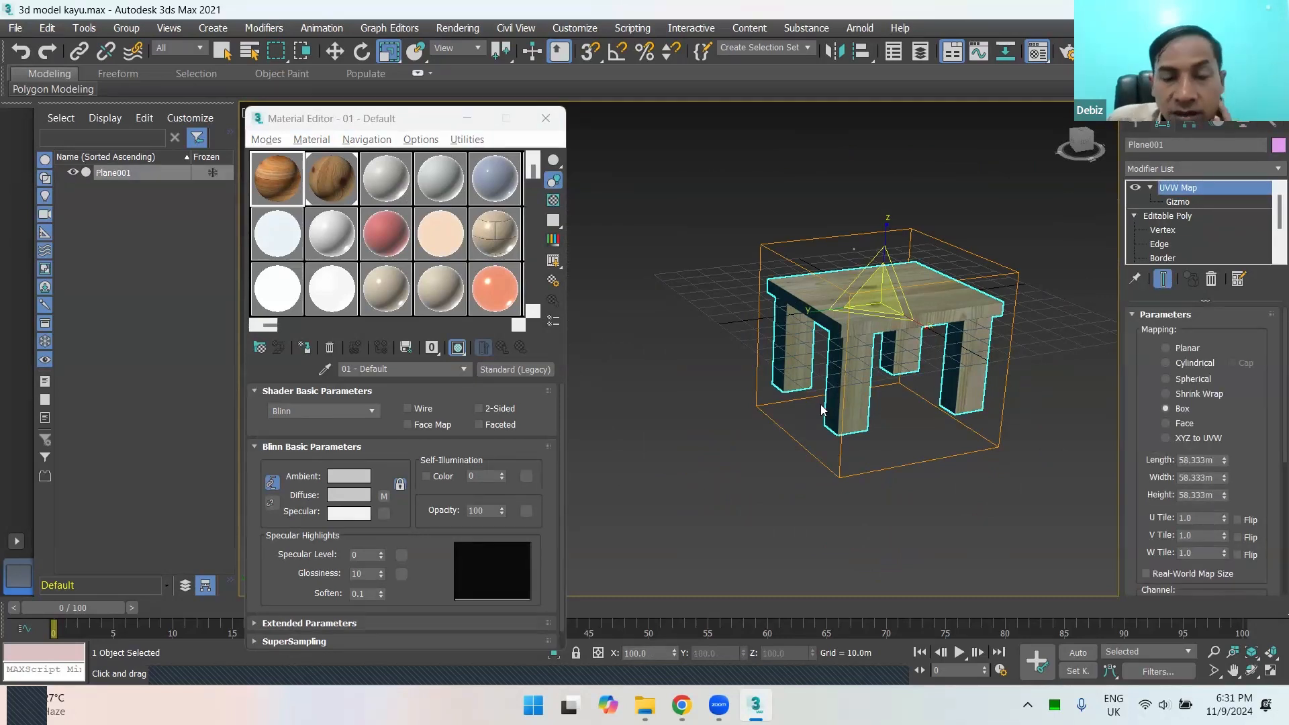
{"action": "left_click", "coordinate": [721, 350]}
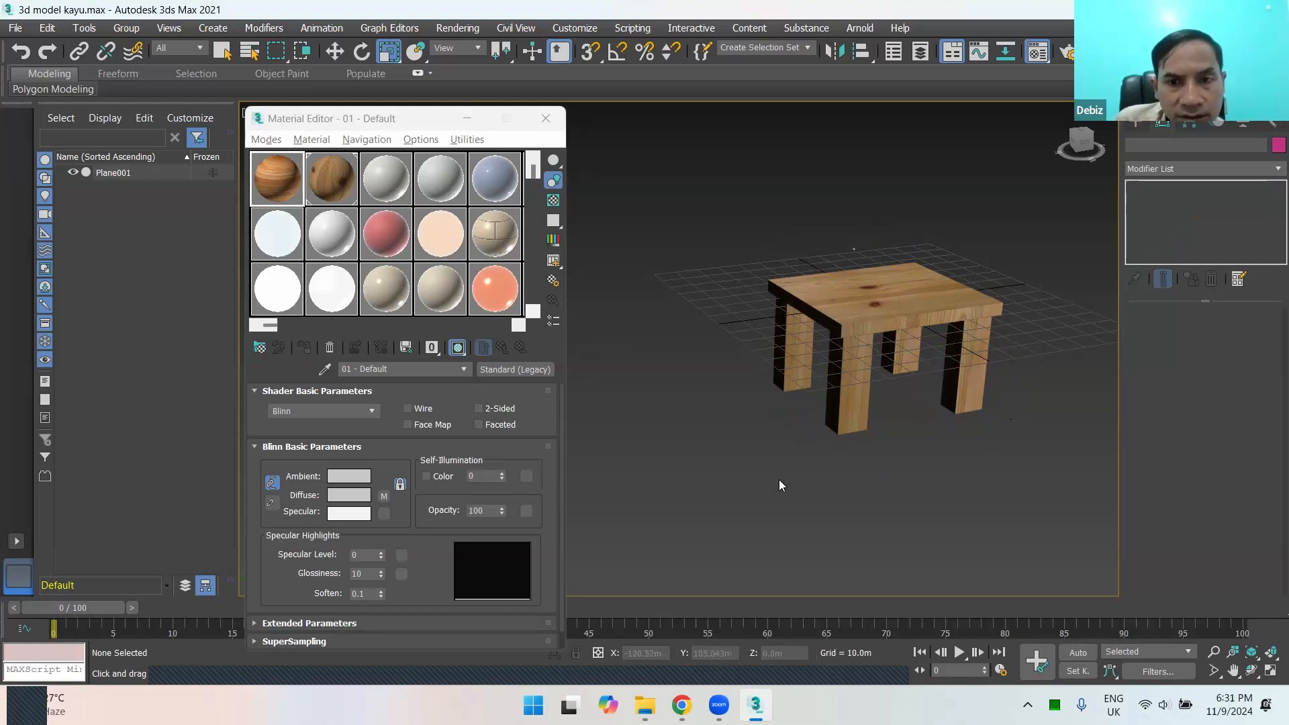
{"action": "middle_click_drag", "start_coordinate": [938, 428], "coordinate": [979, 397], "text": "alt"}
{"action": "scroll", "coordinate": [875, 372], "scroll_direction": "up", "scroll_amount": 6}
{"action": "scroll", "coordinate": [819, 388], "scroll_direction": "down", "scroll_amount": 4}
{"action": "scroll", "coordinate": [902, 380], "scroll_direction": "up", "scroll_amount": 3}
{"action": "left_click", "coordinate": [801, 312]}
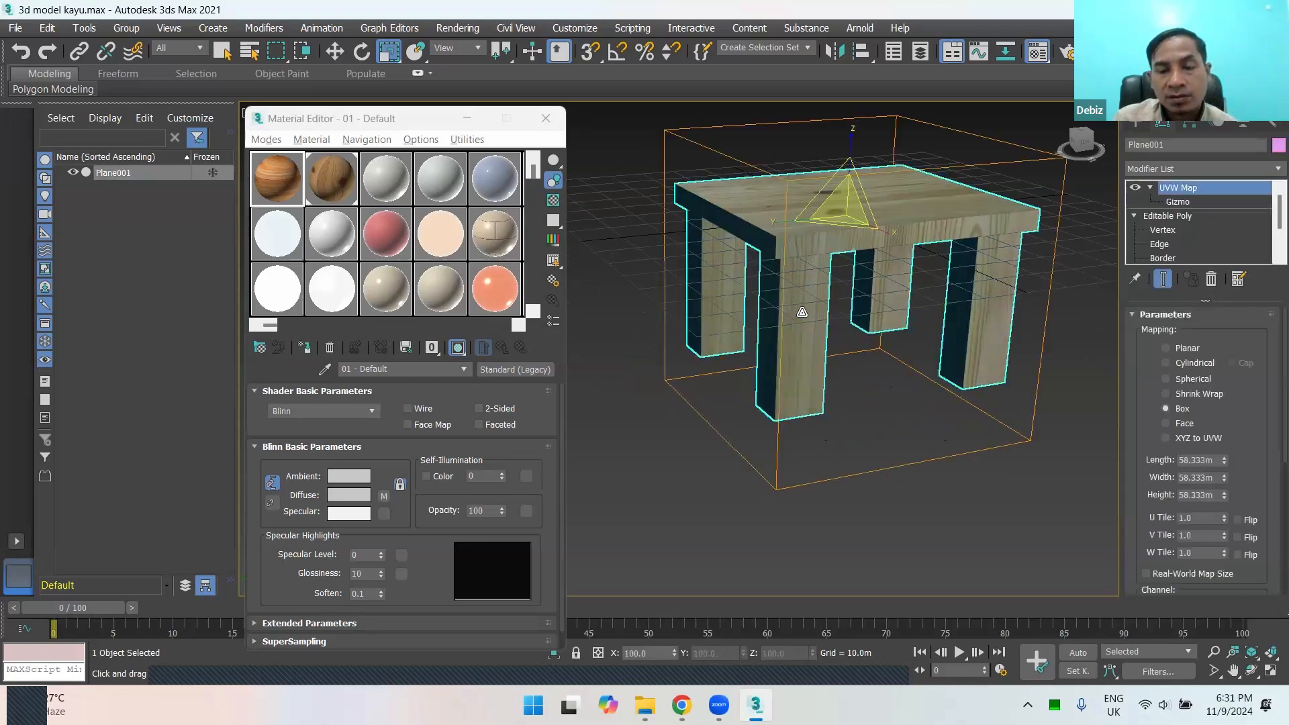
{"action": "middle_click_drag", "start_coordinate": [838, 447], "coordinate": [818, 345], "text": "alt"}
Step: Draw a large ground plane, about 621 m long and 712 m wide, around the table
{"action": "scroll", "coordinate": [805, 371], "scroll_direction": "down", "scroll_amount": 6}
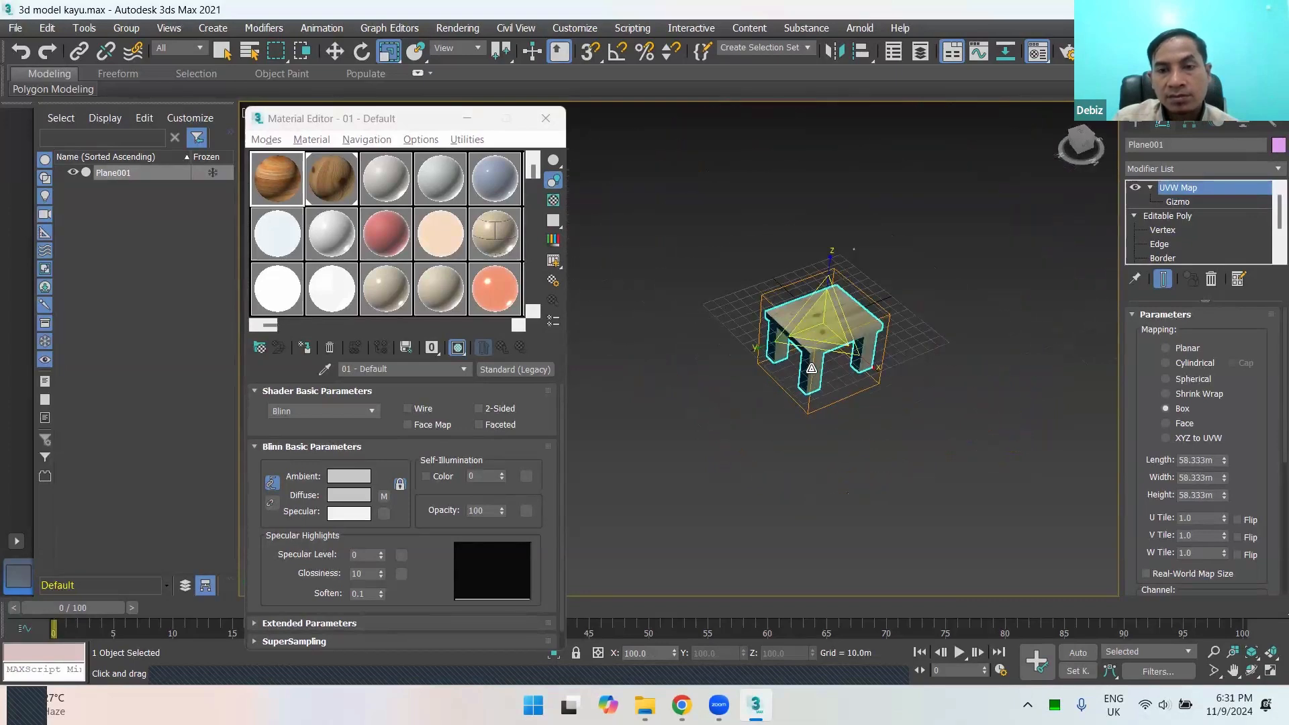
{"action": "left_click", "coordinate": [1138, 125]}
{"action": "left_click", "coordinate": [1236, 286]}
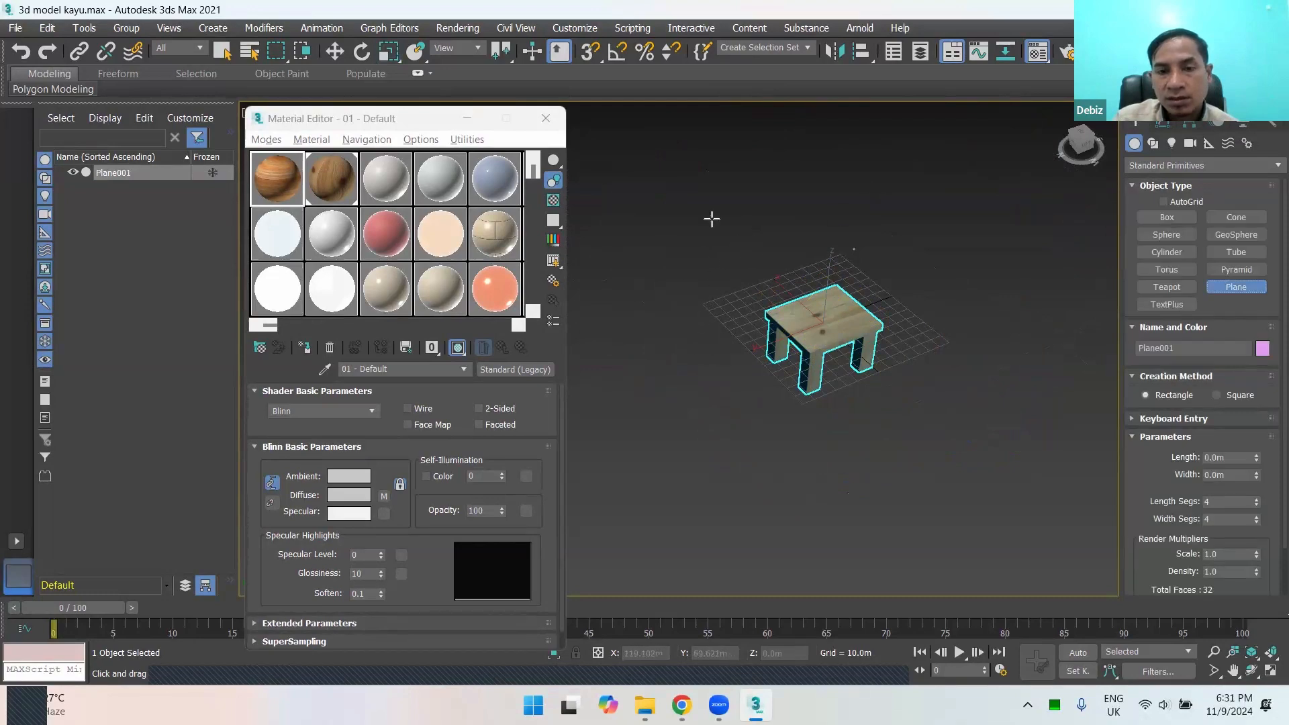
{"action": "left_click_drag", "start_coordinate": [584, 210], "coordinate": [1057, 339]}
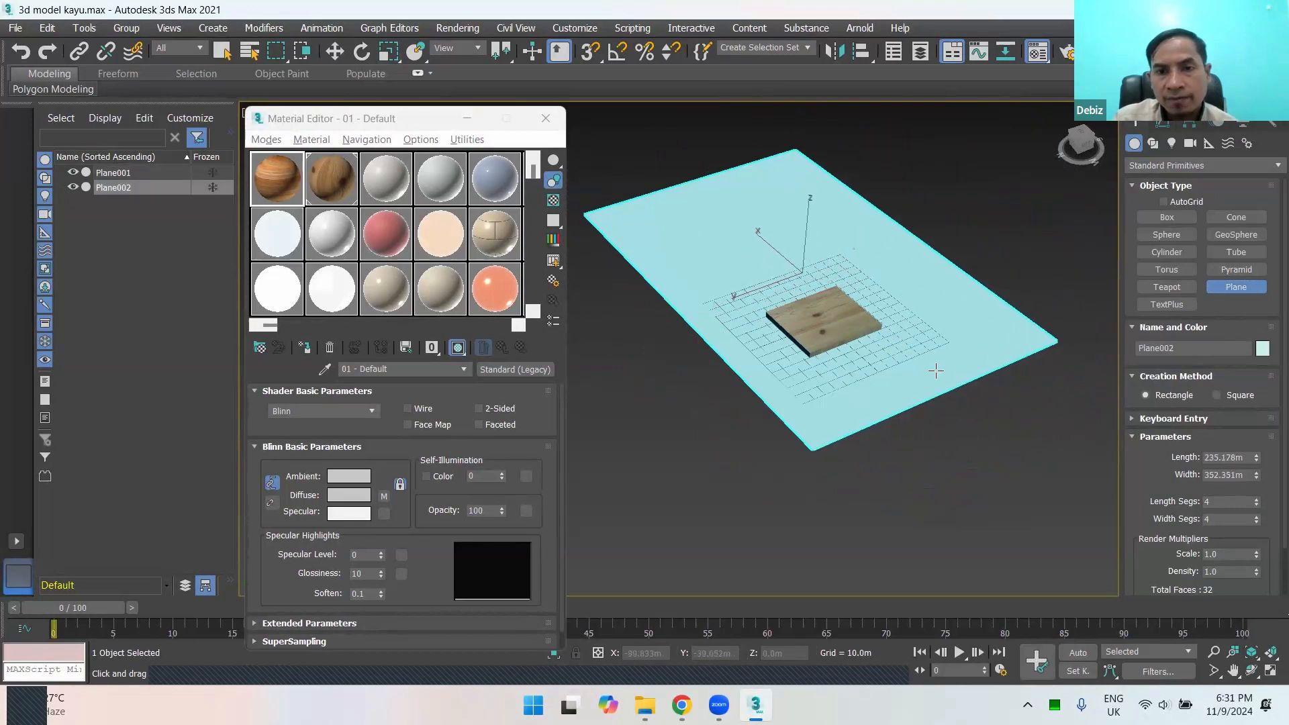
{"action": "key", "text": "ctrl+z"}
{"action": "scroll", "coordinate": [936, 371], "scroll_direction": "down", "scroll_amount": 3}
{"action": "left_click_drag", "start_coordinate": [662, 290], "coordinate": [1150, 381]}
{"action": "scroll", "coordinate": [908, 368], "scroll_direction": "up", "scroll_amount": 3}
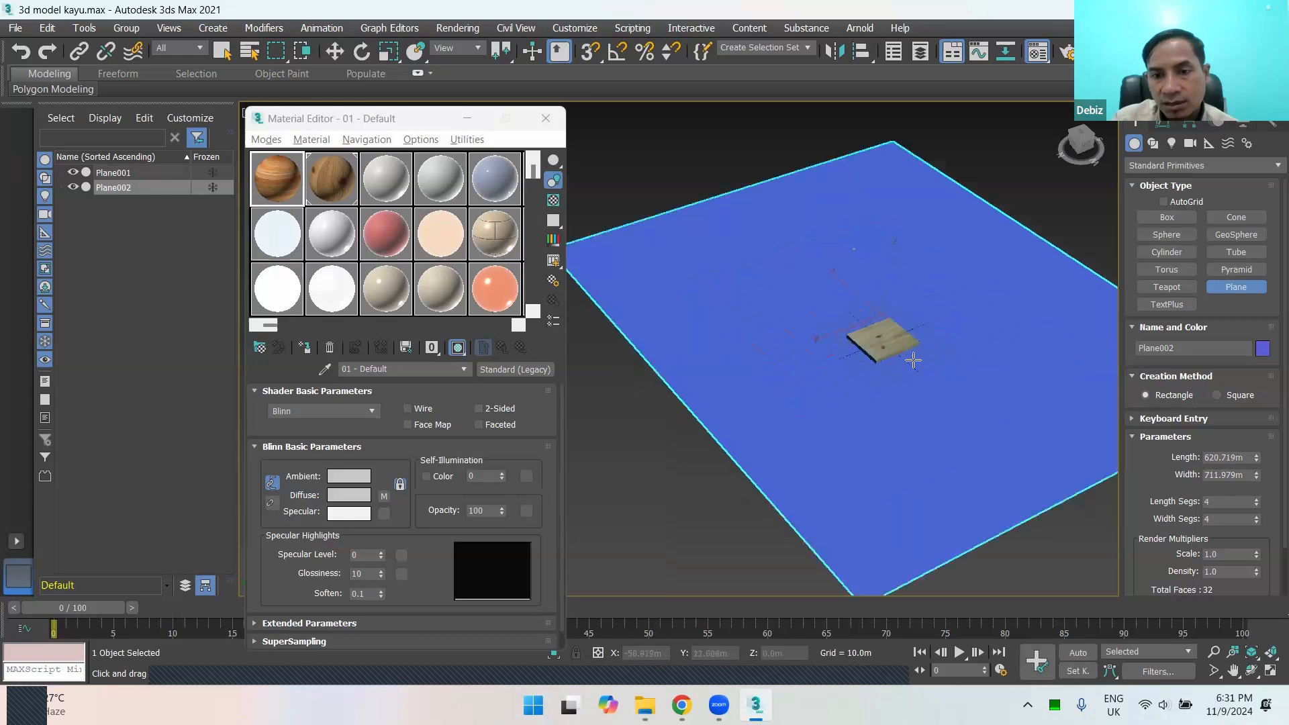
{"action": "scroll", "coordinate": [866, 359], "scroll_direction": "down", "scroll_amount": 4}
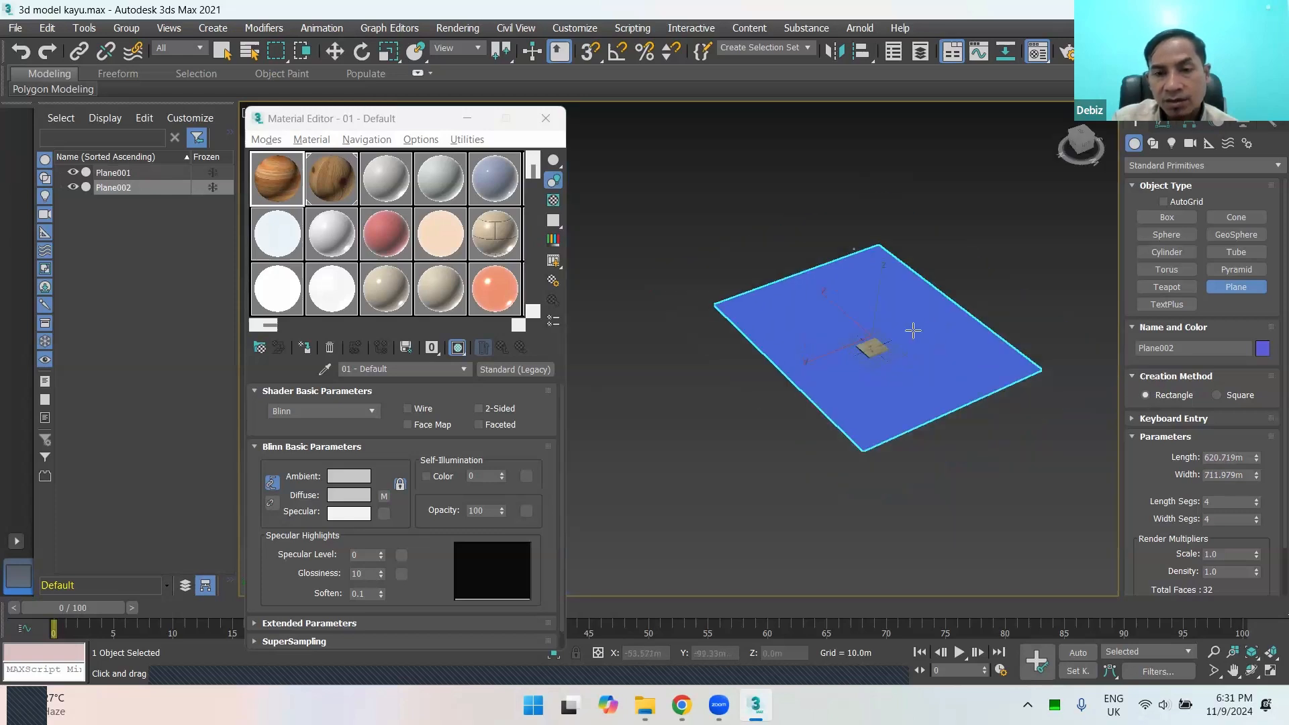
{"action": "scroll", "coordinate": [906, 361], "scroll_direction": "up", "scroll_amount": 3}
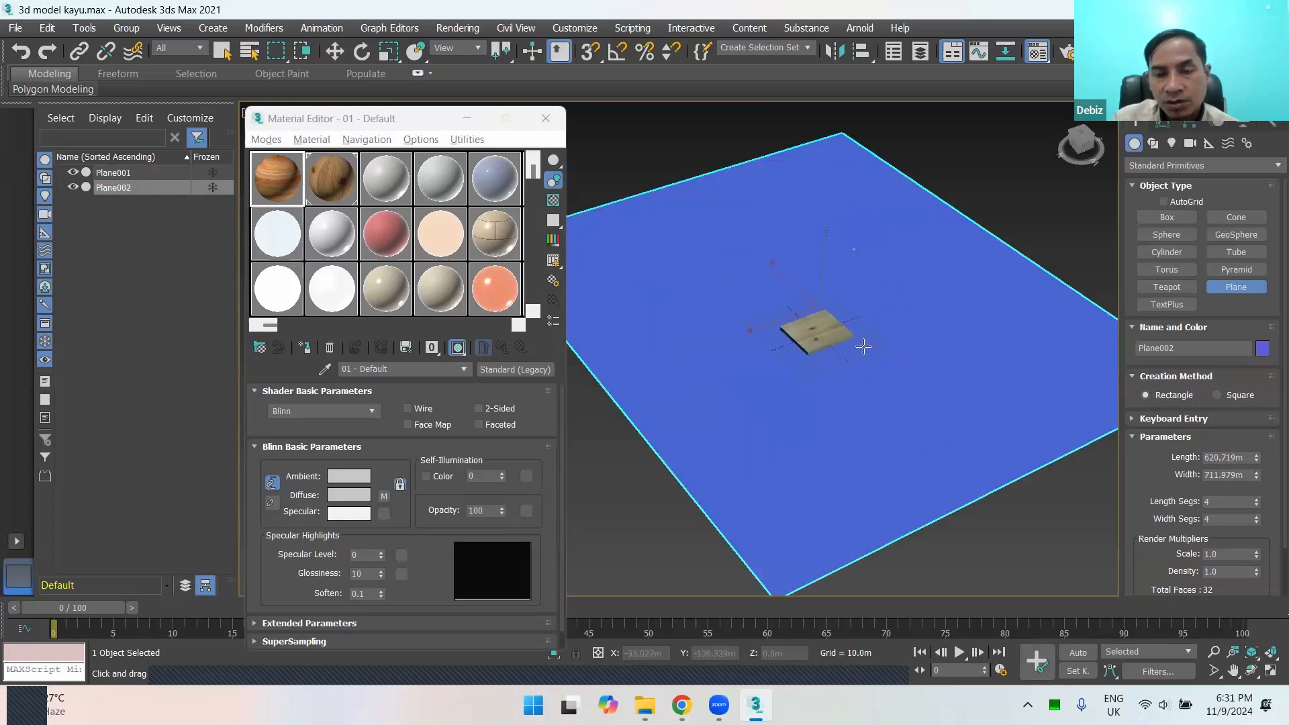
Step: Select the table and move it up along Z to about 40 m so its legs stand on the ground plane
{"action": "key", "text": "r"}
{"action": "right_click", "coordinate": [809, 345]}
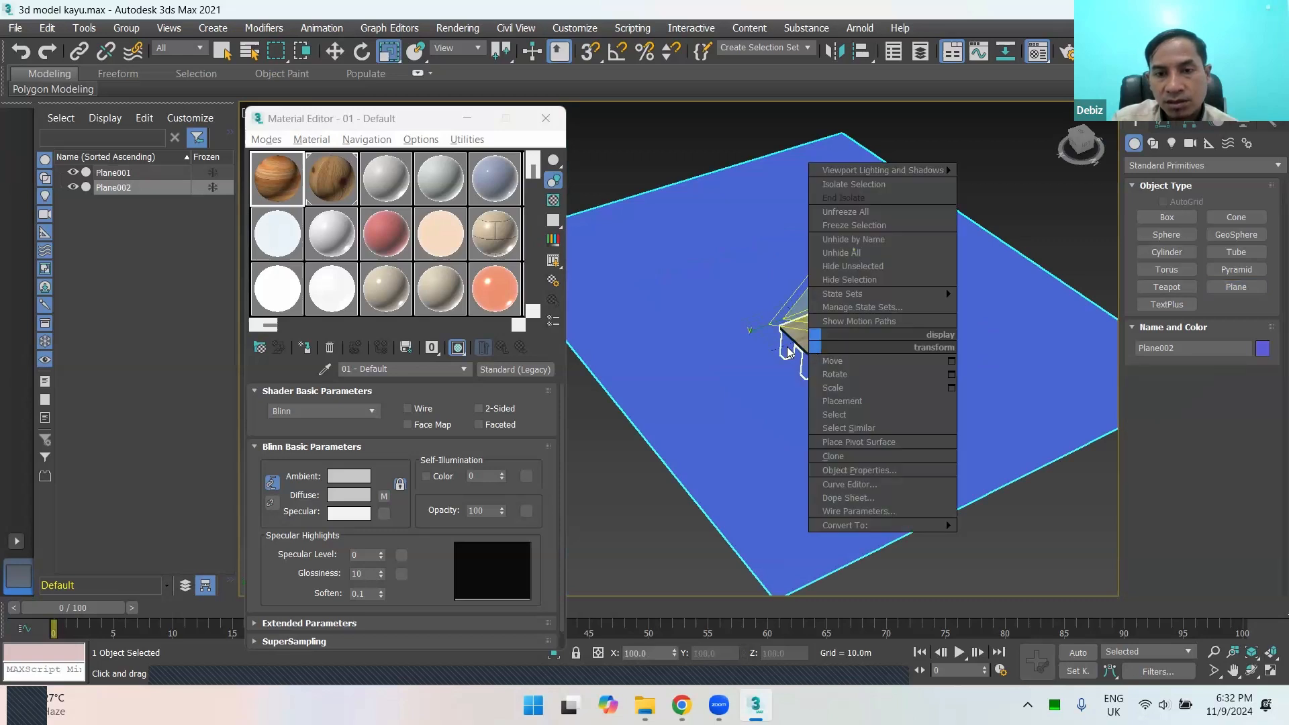
{"action": "left_click", "coordinate": [793, 349]}
{"action": "left_click", "coordinate": [801, 345]}
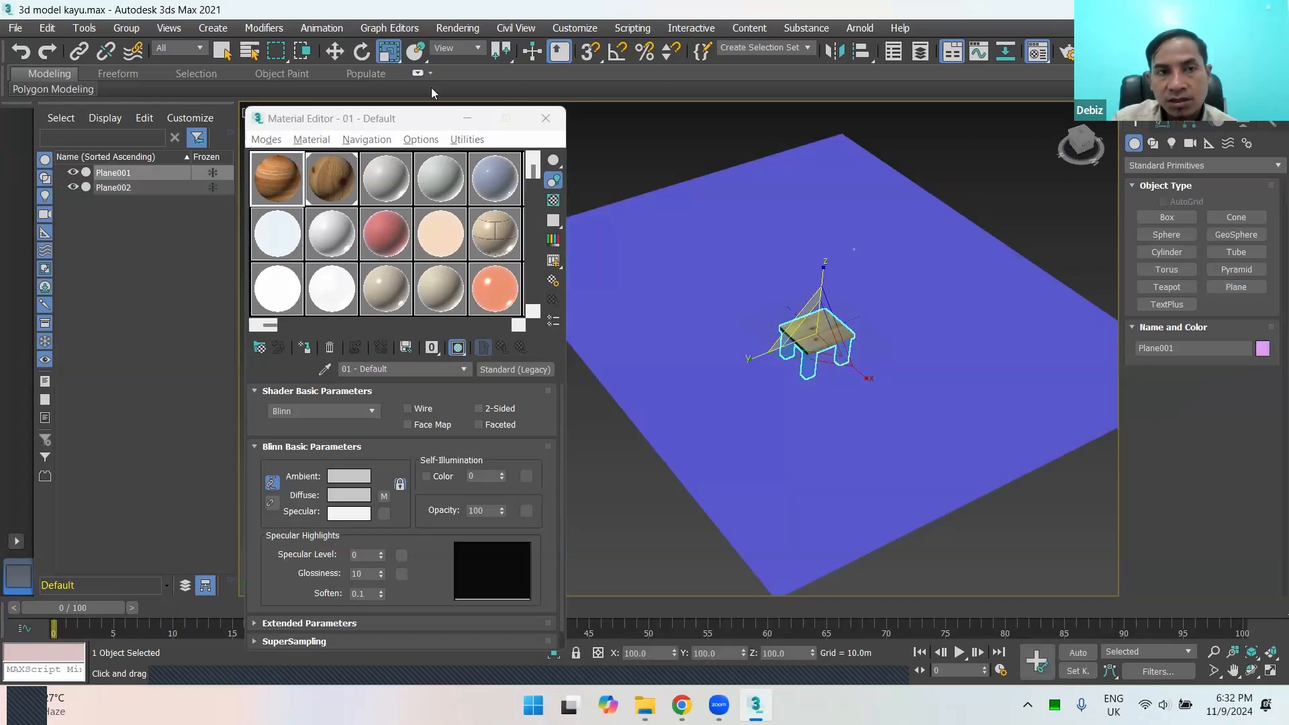
{"action": "left_click", "coordinate": [338, 52]}
{"action": "scroll", "coordinate": [790, 368], "scroll_direction": "up", "scroll_amount": 2}
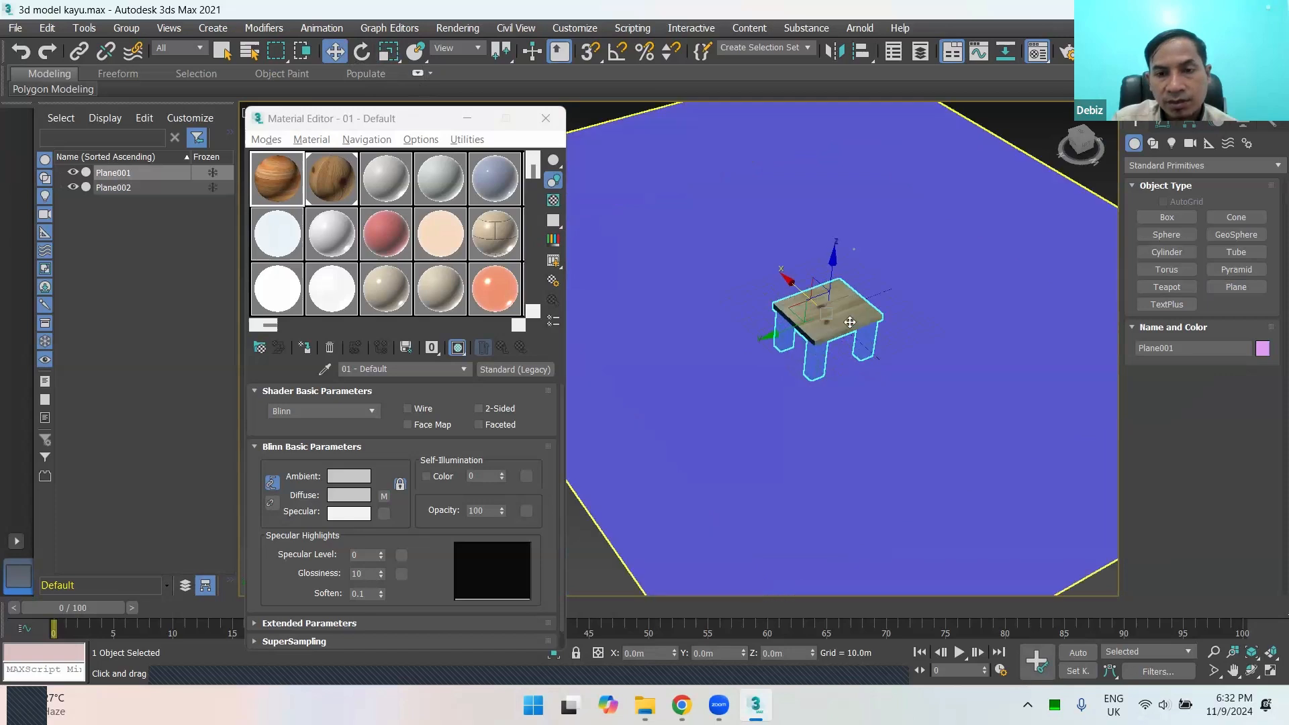
{"action": "left_click_drag", "start_coordinate": [830, 281], "coordinate": [843, 241]}
{"action": "scroll", "coordinate": [843, 294], "scroll_direction": "up", "scroll_amount": 4}
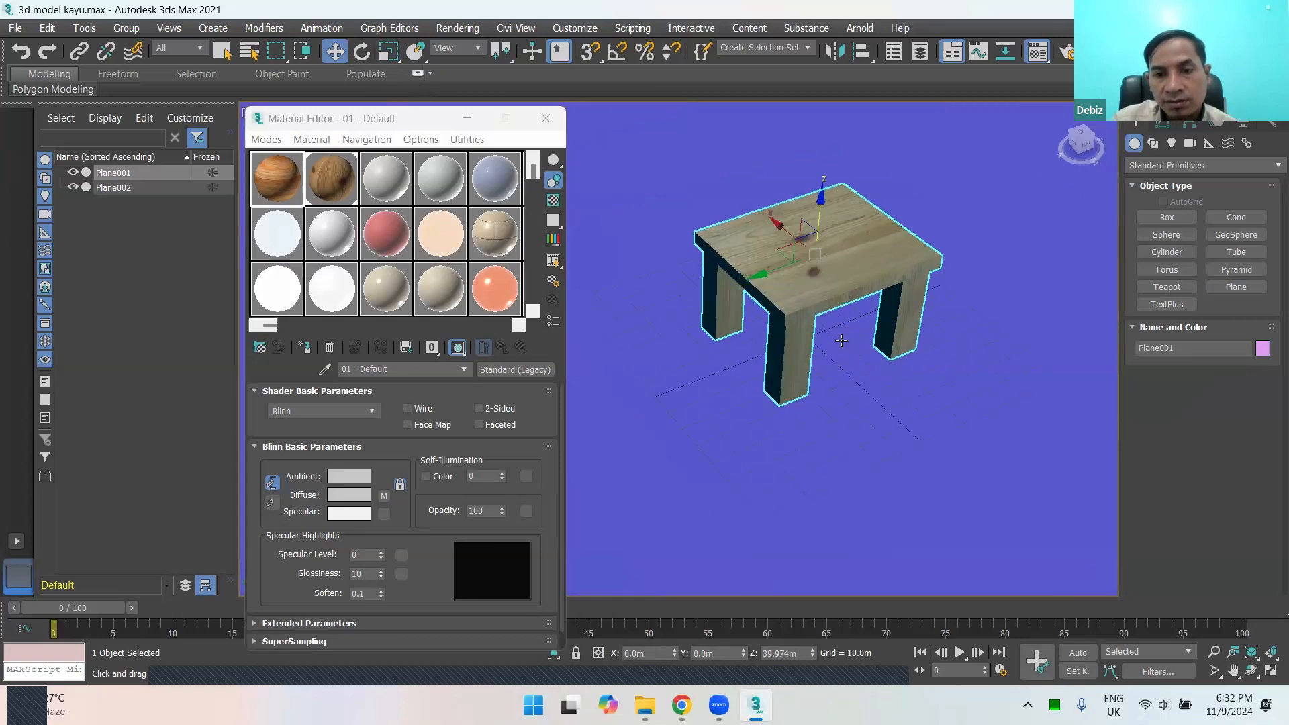
{"action": "scroll", "coordinate": [842, 341], "scroll_direction": "down", "scroll_amount": 5}
Step: Deselect the table and select the large ground plane beneath it
{"action": "left_click", "coordinate": [1038, 502]}
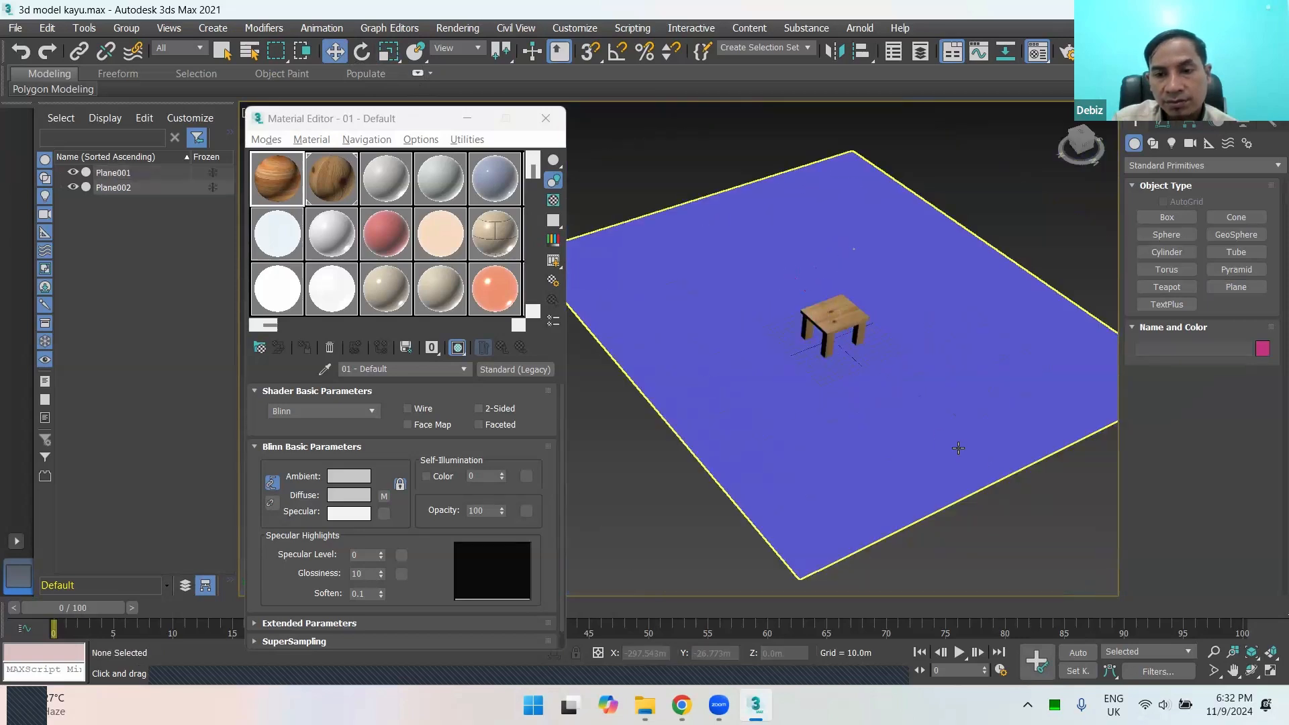
{"action": "left_click", "coordinate": [900, 416]}
{"action": "scroll", "coordinate": [900, 417], "scroll_direction": "up", "scroll_amount": 2}
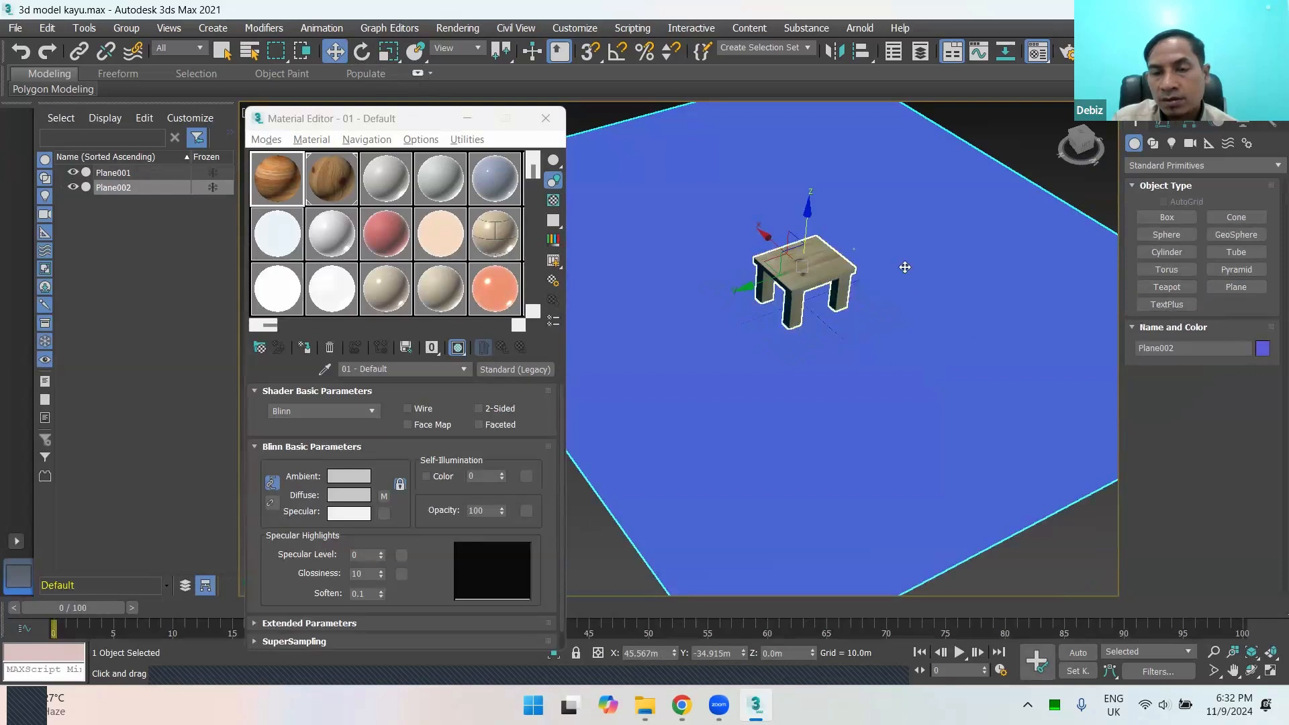
{"action": "scroll", "coordinate": [923, 286], "scroll_direction": "down", "scroll_amount": 3}
{"action": "left_click", "coordinate": [1010, 360]}
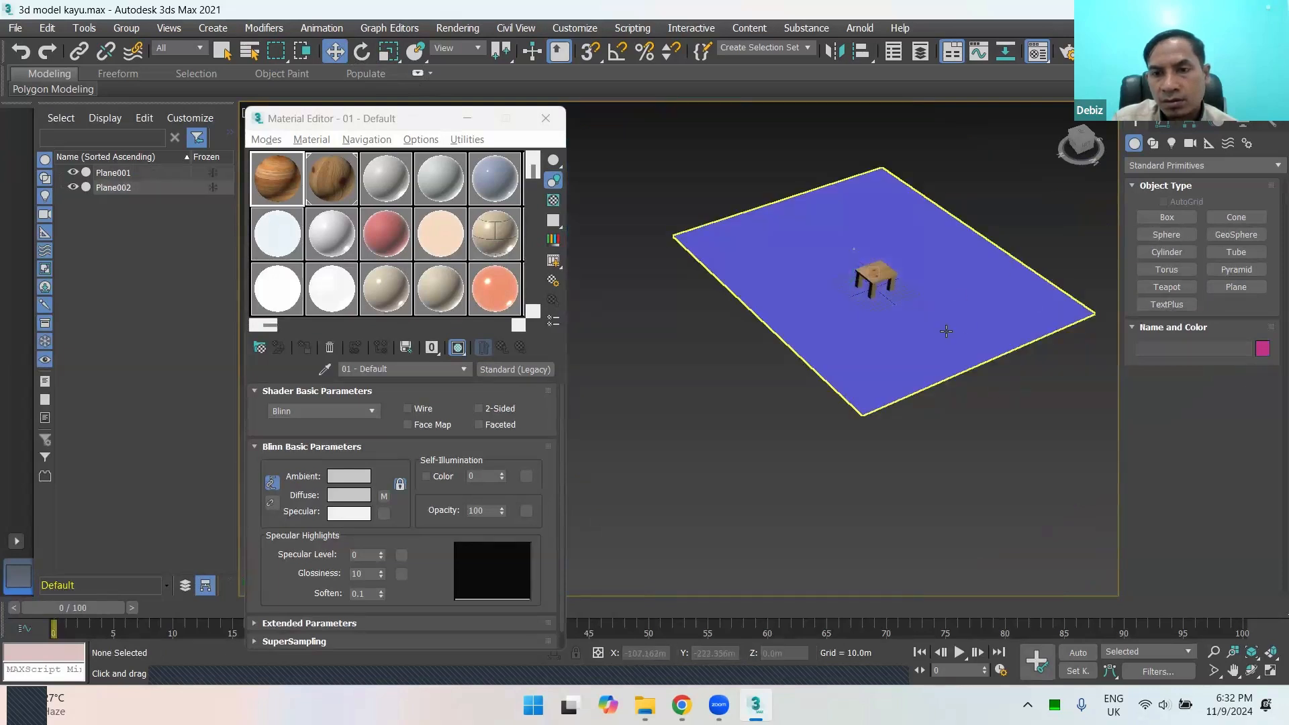
{"action": "left_click", "coordinate": [1046, 298]}
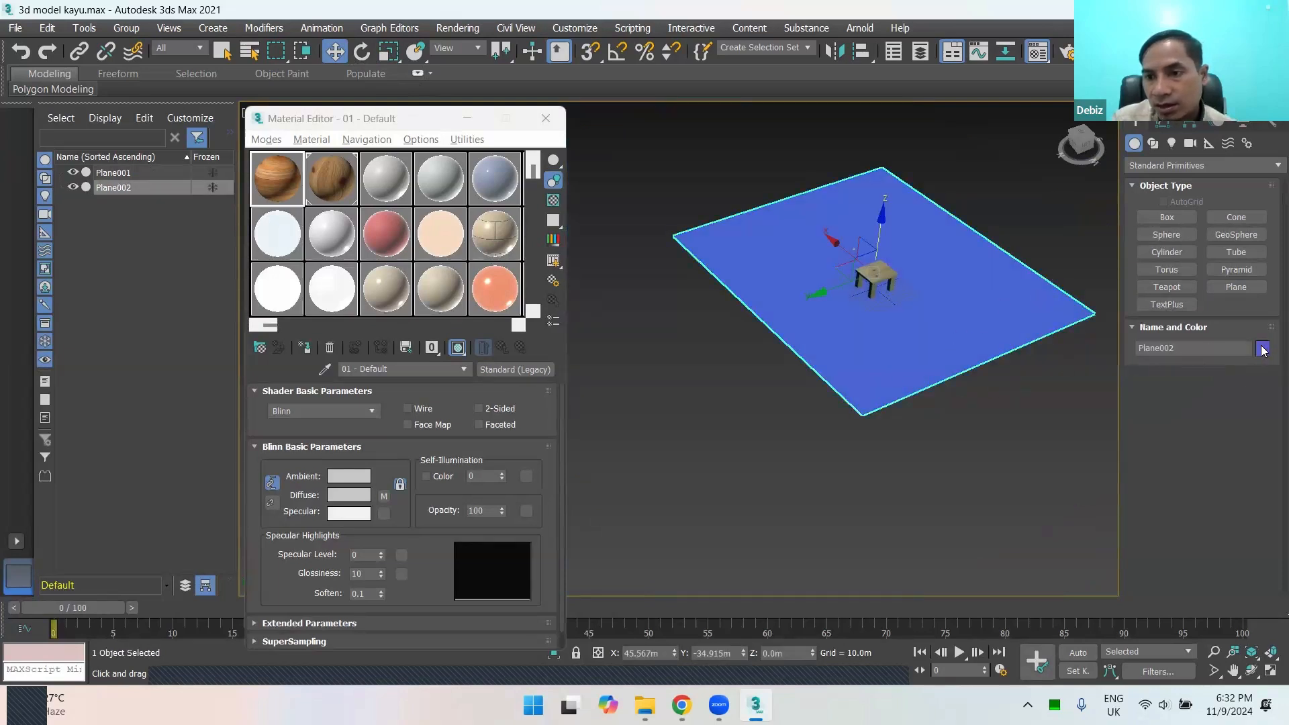
Step: Set the ground plane's object color to pale light blue
{"action": "left_click", "coordinate": [1262, 347]}
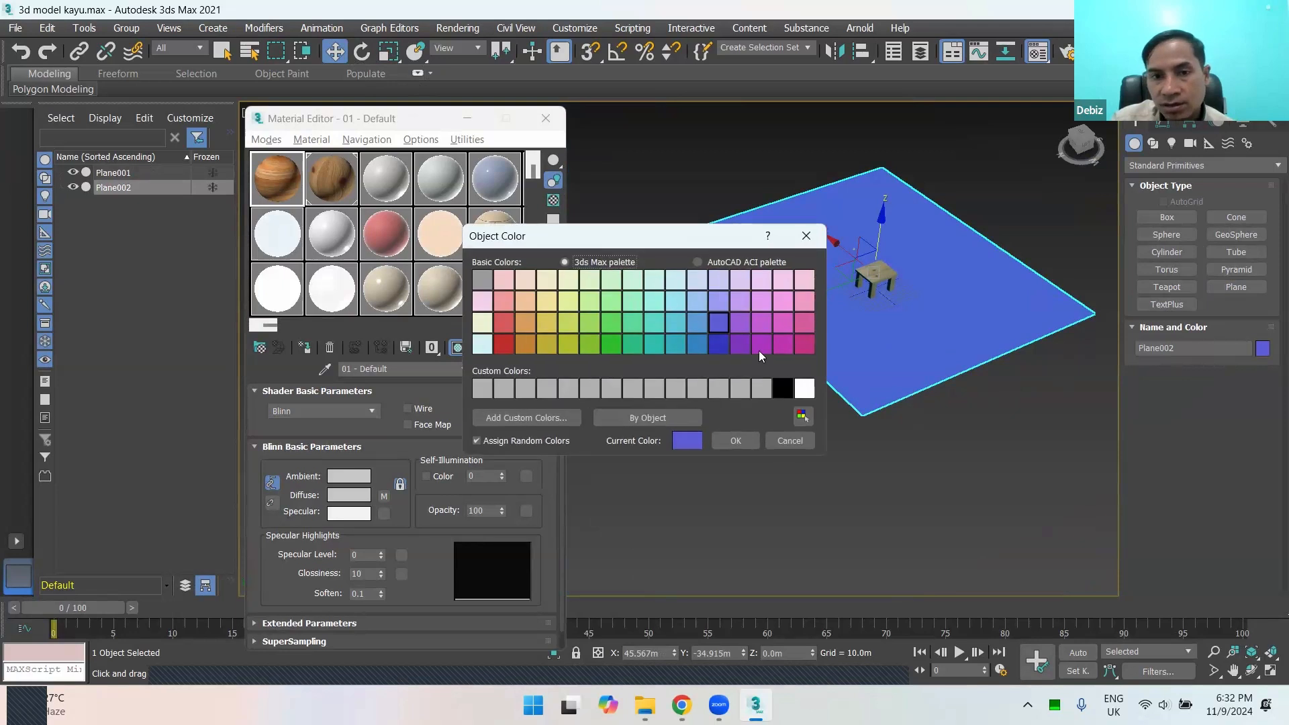
{"action": "left_click", "coordinate": [675, 284]}
{"action": "left_click", "coordinate": [736, 442]}
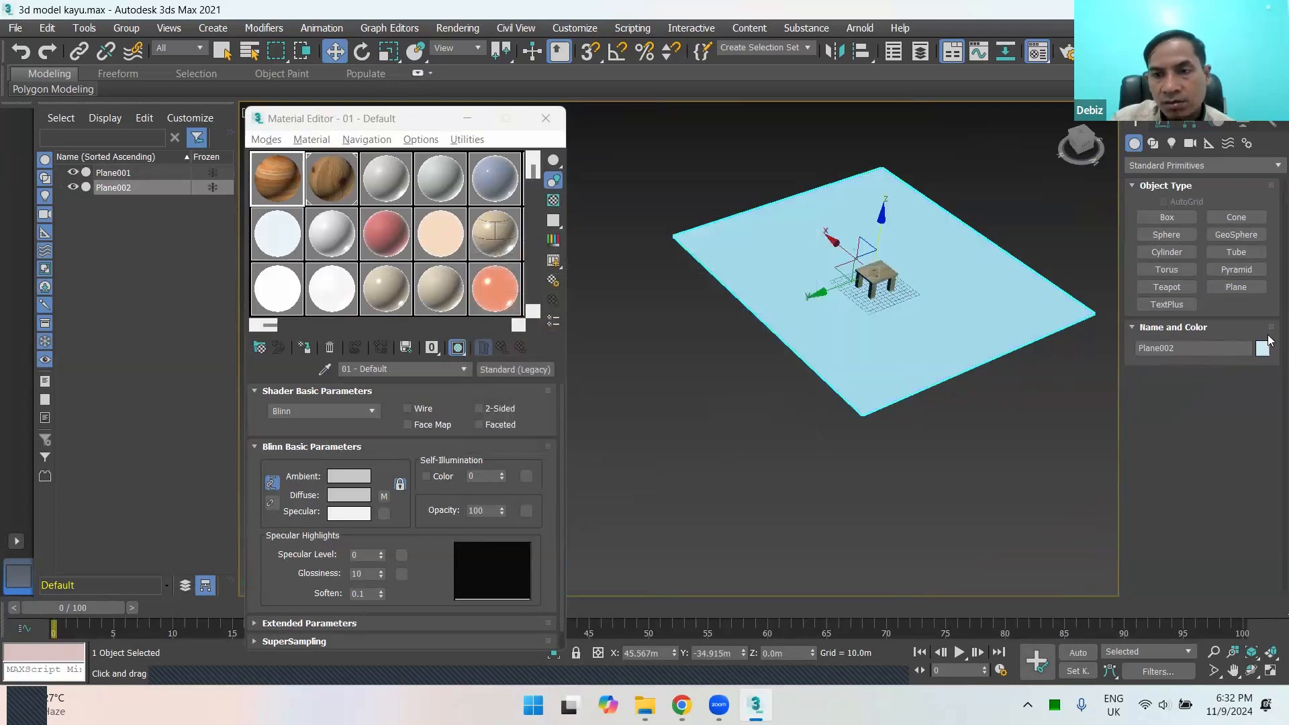
Step: Set the ground plane's object color to a medium turquoise blue and deselect the plane
{"action": "left_click", "coordinate": [1263, 347]}
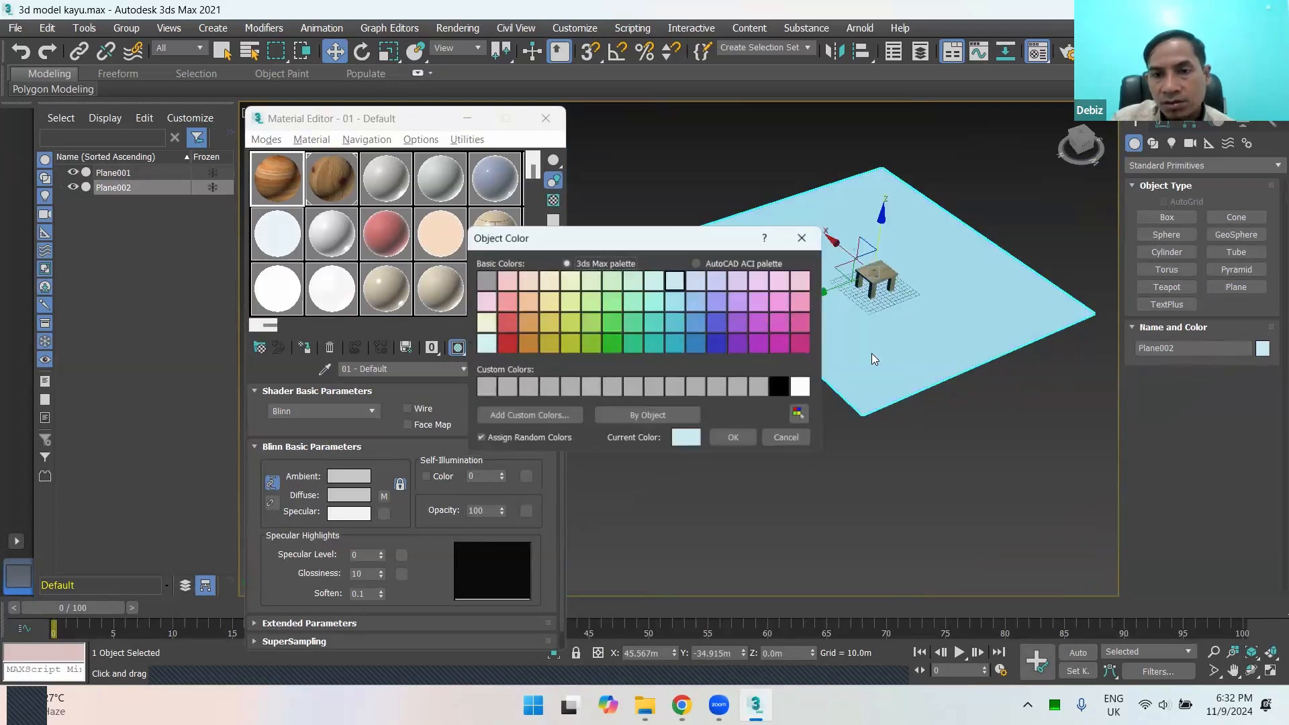
{"action": "left_click", "coordinate": [675, 326]}
{"action": "left_click", "coordinate": [736, 440]}
{"action": "left_click", "coordinate": [987, 409]}
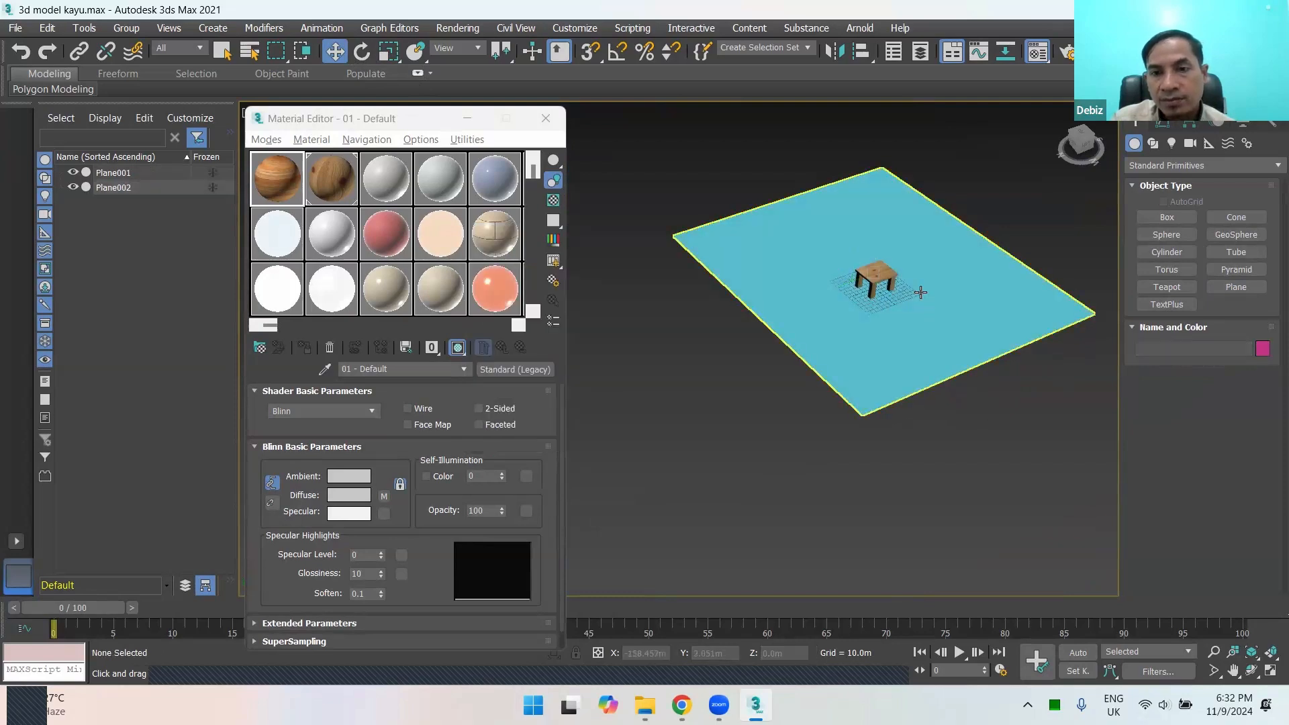
Step: Close the Material Editor and look at the table on the recolored ground plane
{"action": "scroll", "coordinate": [921, 292], "scroll_direction": "up", "scroll_amount": 5}
{"action": "middle_click_drag", "start_coordinate": [895, 292], "coordinate": [850, 376]}
{"action": "scroll", "coordinate": [894, 370], "scroll_direction": "up", "scroll_amount": 4}
{"action": "left_click", "coordinate": [546, 118]}
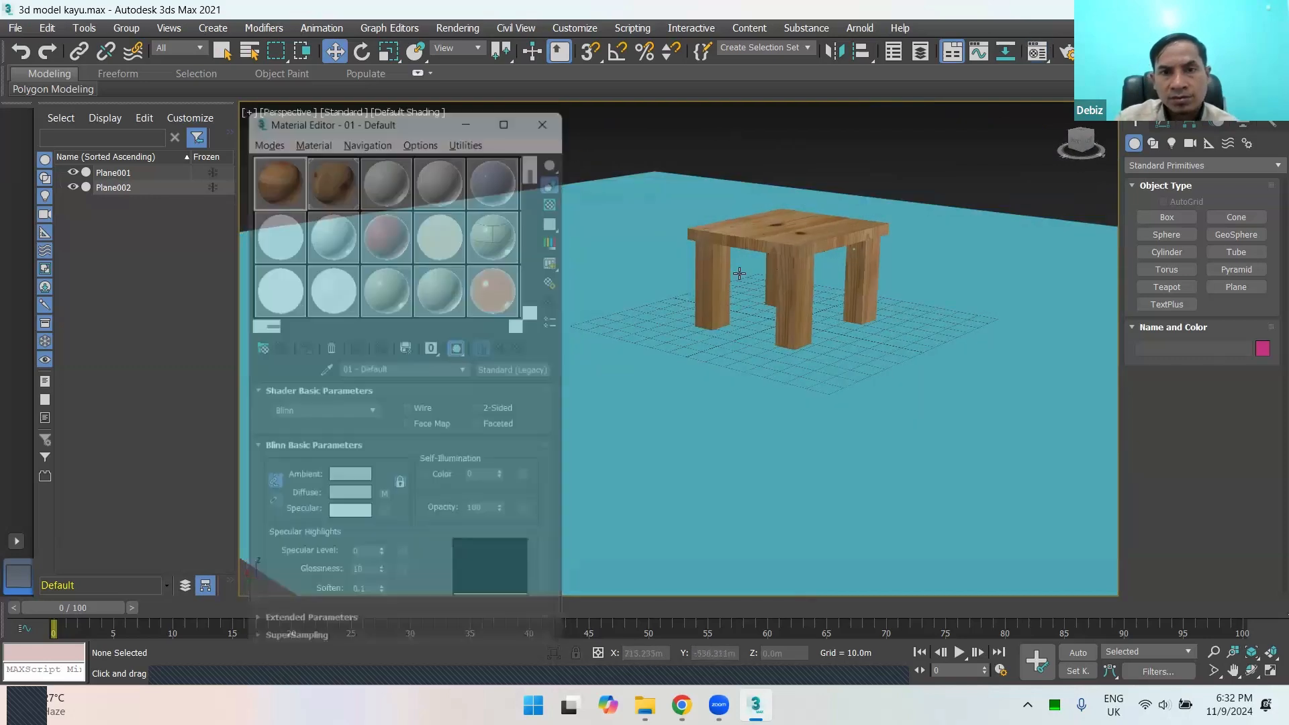
{"action": "scroll", "coordinate": [752, 297], "scroll_direction": "down", "scroll_amount": 5}
{"action": "scroll", "coordinate": [794, 302], "scroll_direction": "up", "scroll_amount": 5}
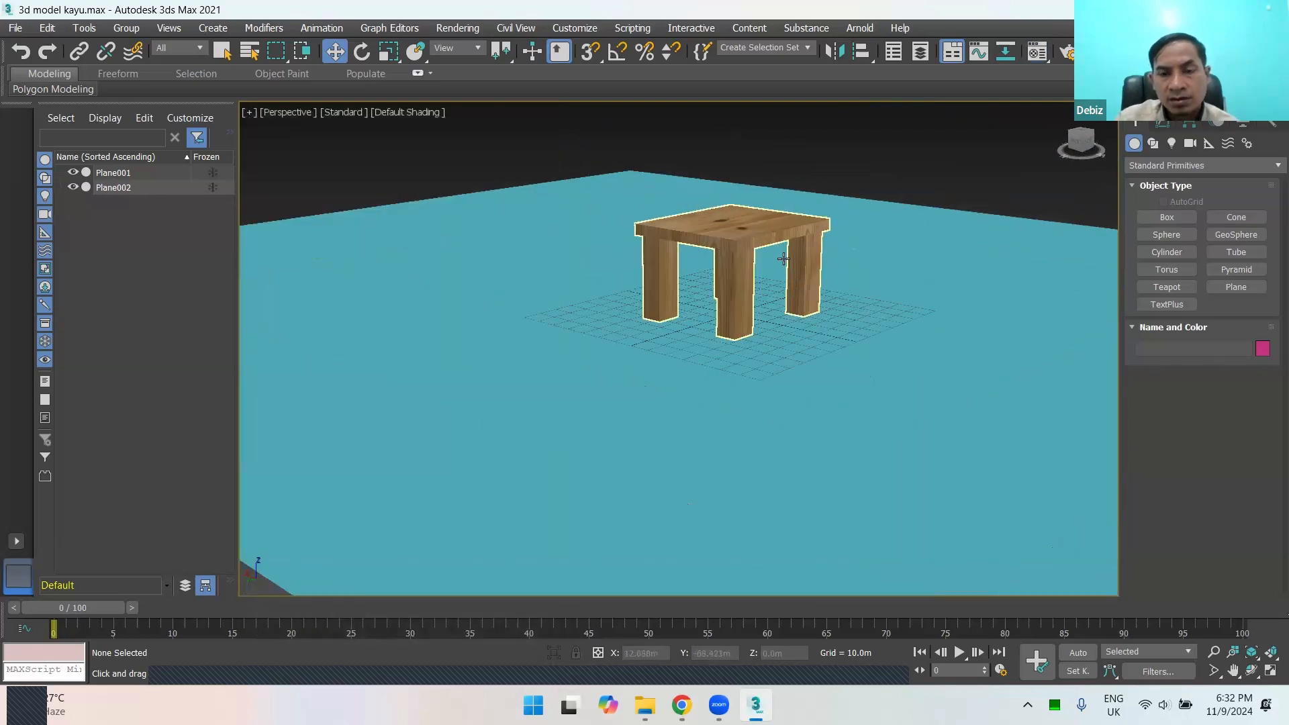
{"action": "middle_click_drag", "start_coordinate": [799, 305], "coordinate": [794, 293], "text": "alt"}
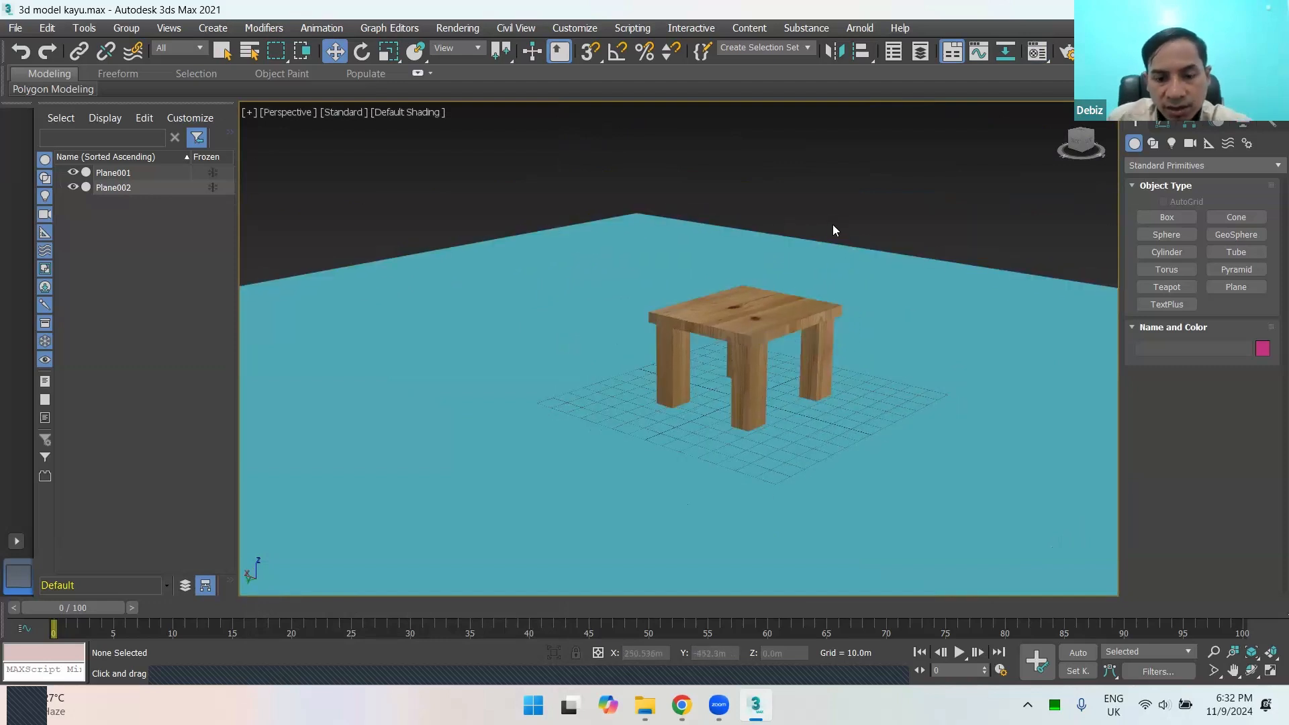
Step: Render the perspective view of the unlit scene three times, inspecting and closing each rendered image
{"action": "scroll", "coordinate": [832, 230], "scroll_direction": "up", "scroll_amount": 3}
{"action": "scroll", "coordinate": [848, 259], "scroll_direction": "up", "scroll_amount": 3}
{"action": "key", "text": "shift+q"}
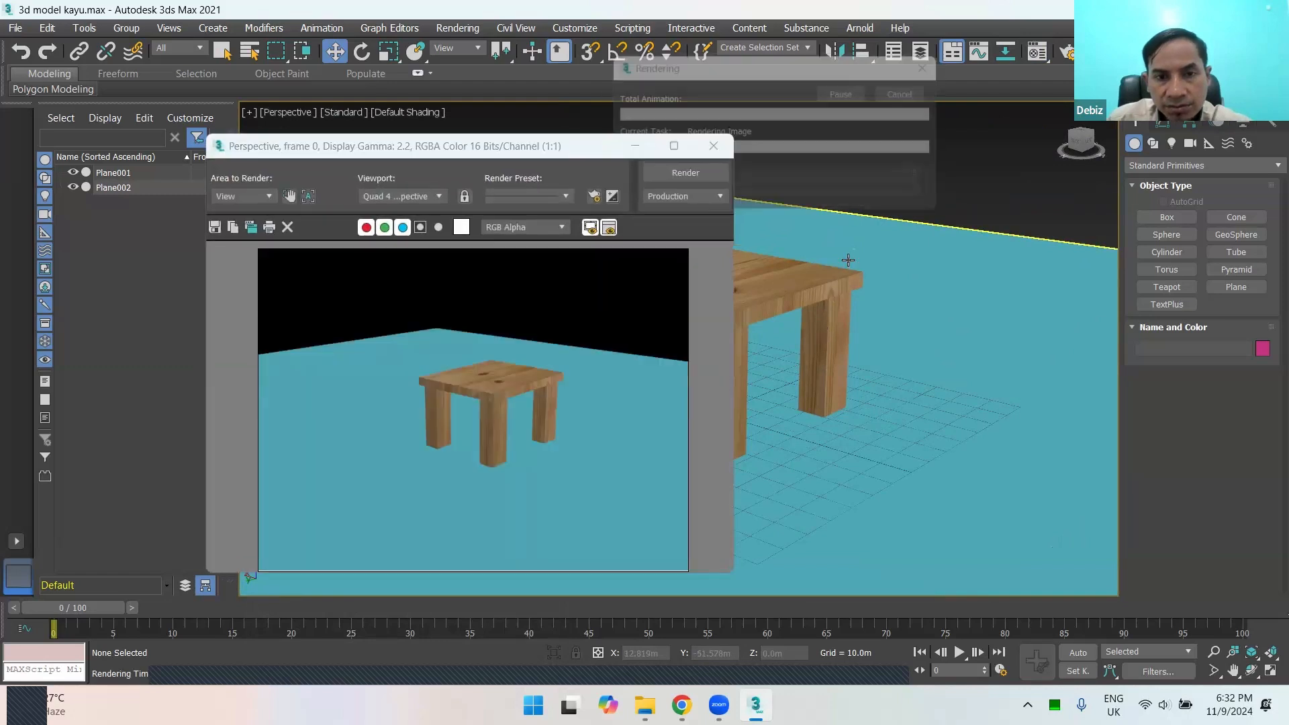
{"action": "left_click", "coordinate": [721, 151]}
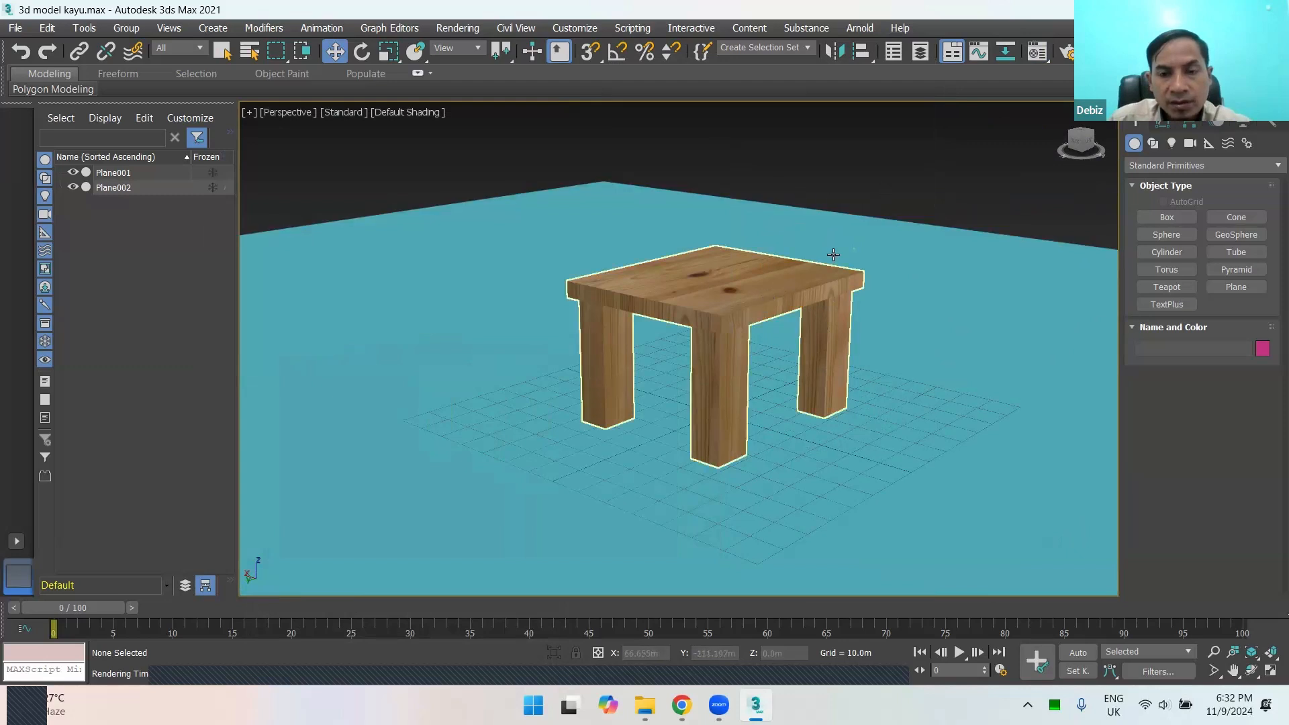
{"action": "key", "text": "shift+q"}
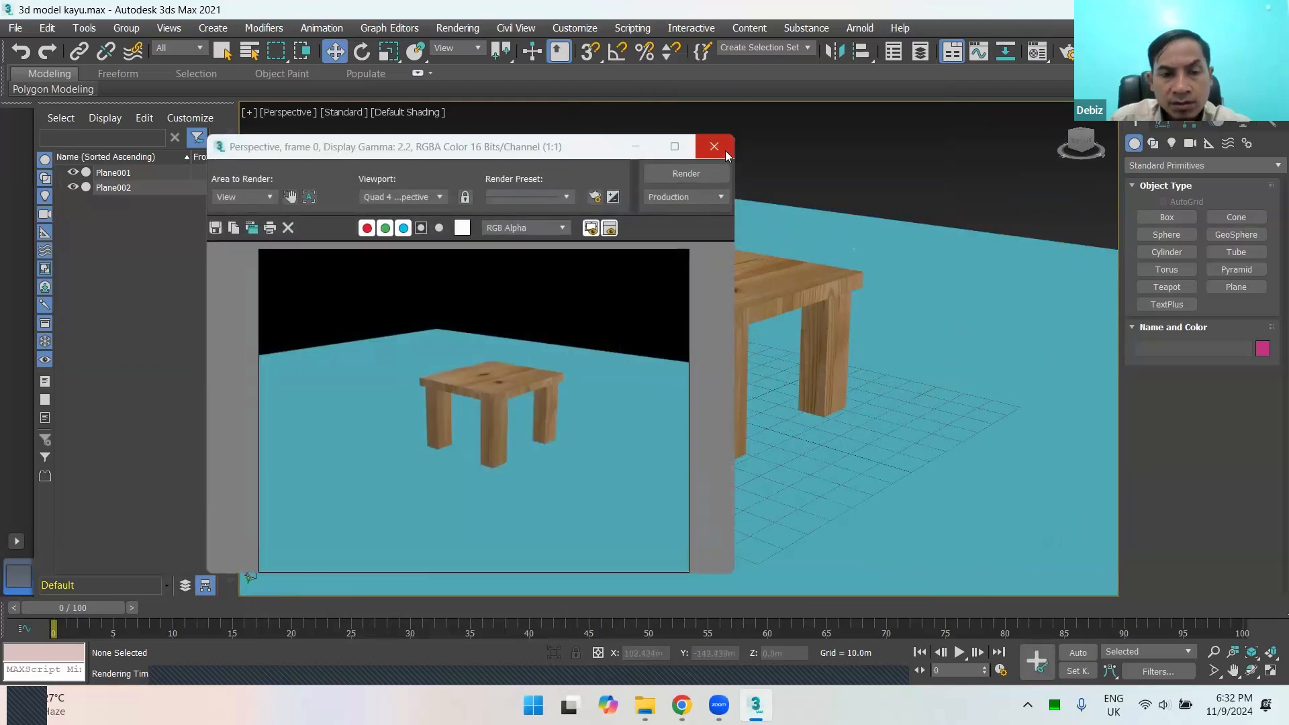
{"action": "left_click", "coordinate": [725, 153]}
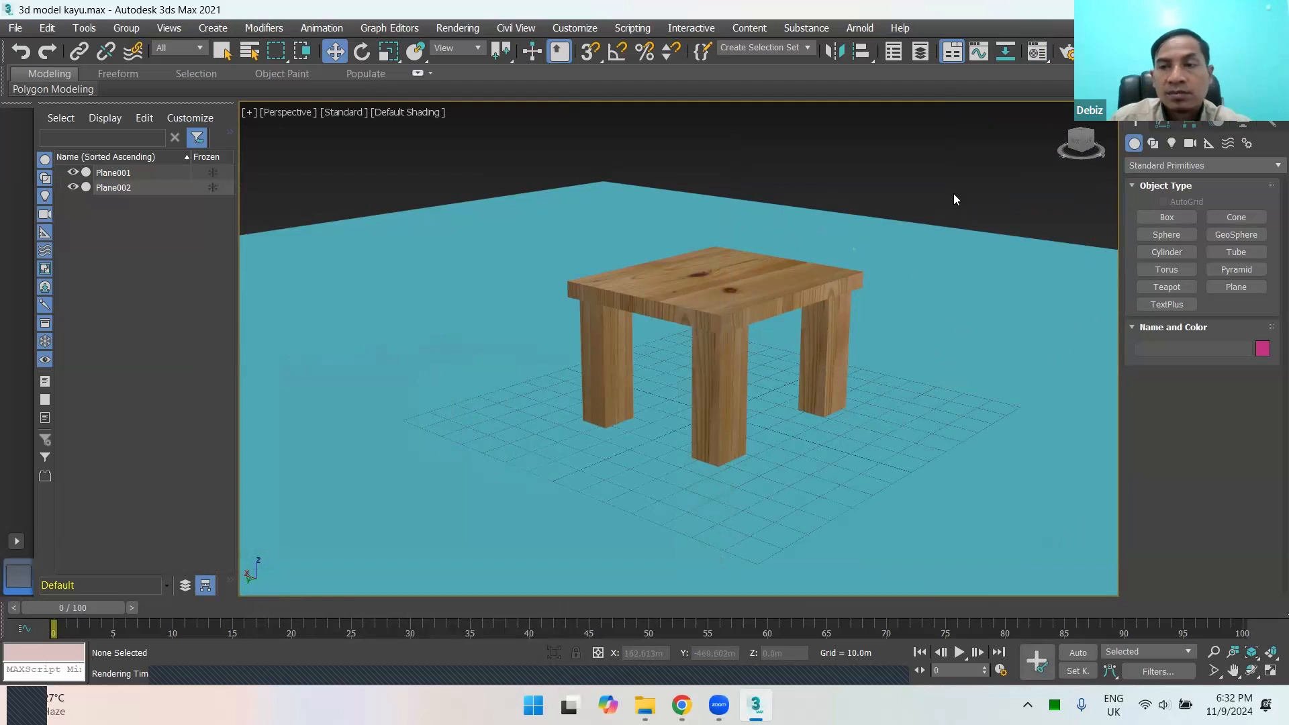
{"action": "key", "text": "shift+q"}
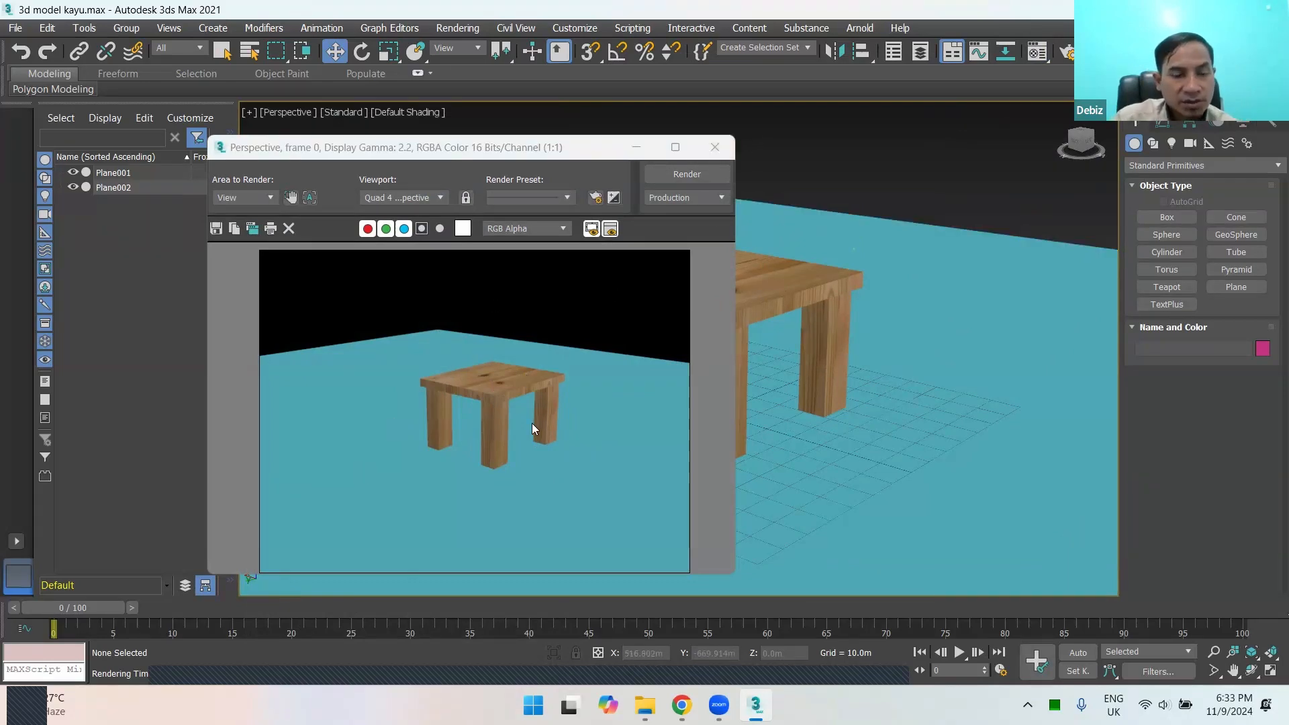
{"action": "left_click", "coordinate": [714, 148]}
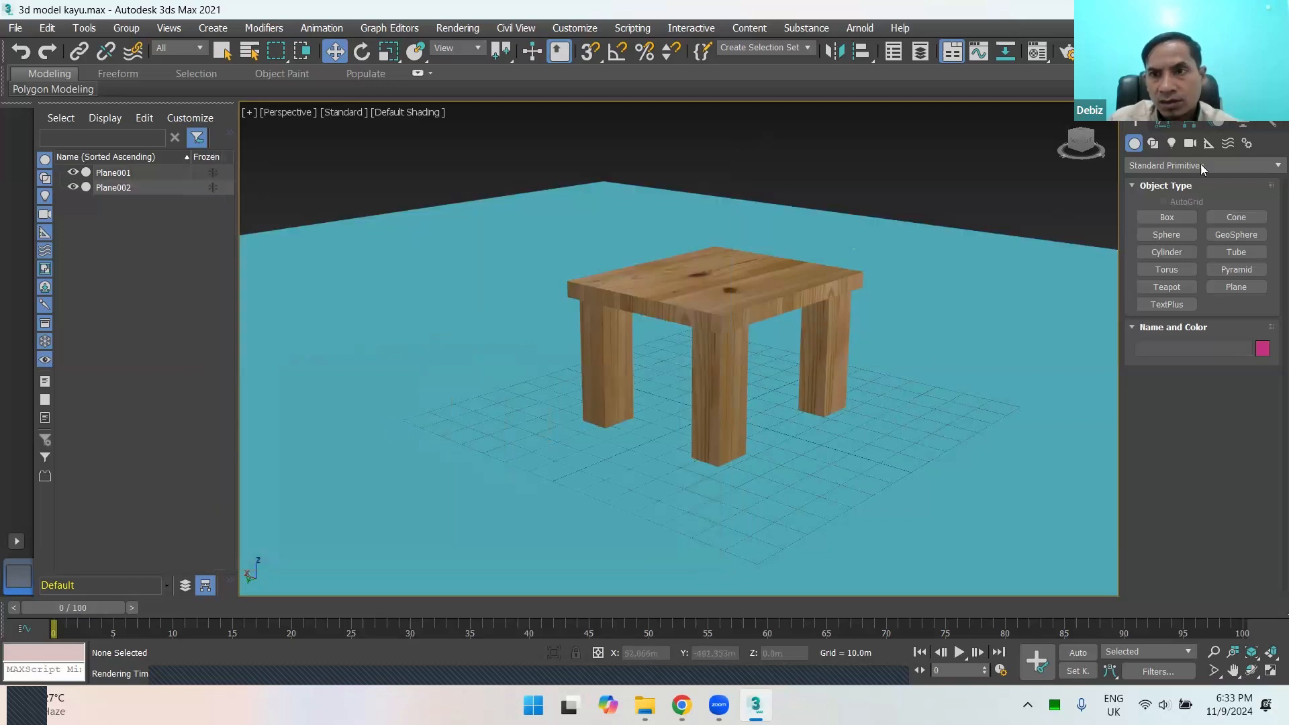
Step: Create a Standard Skylight on the ground plane just beside the table's outer leg
{"action": "left_click", "coordinate": [1173, 145]}
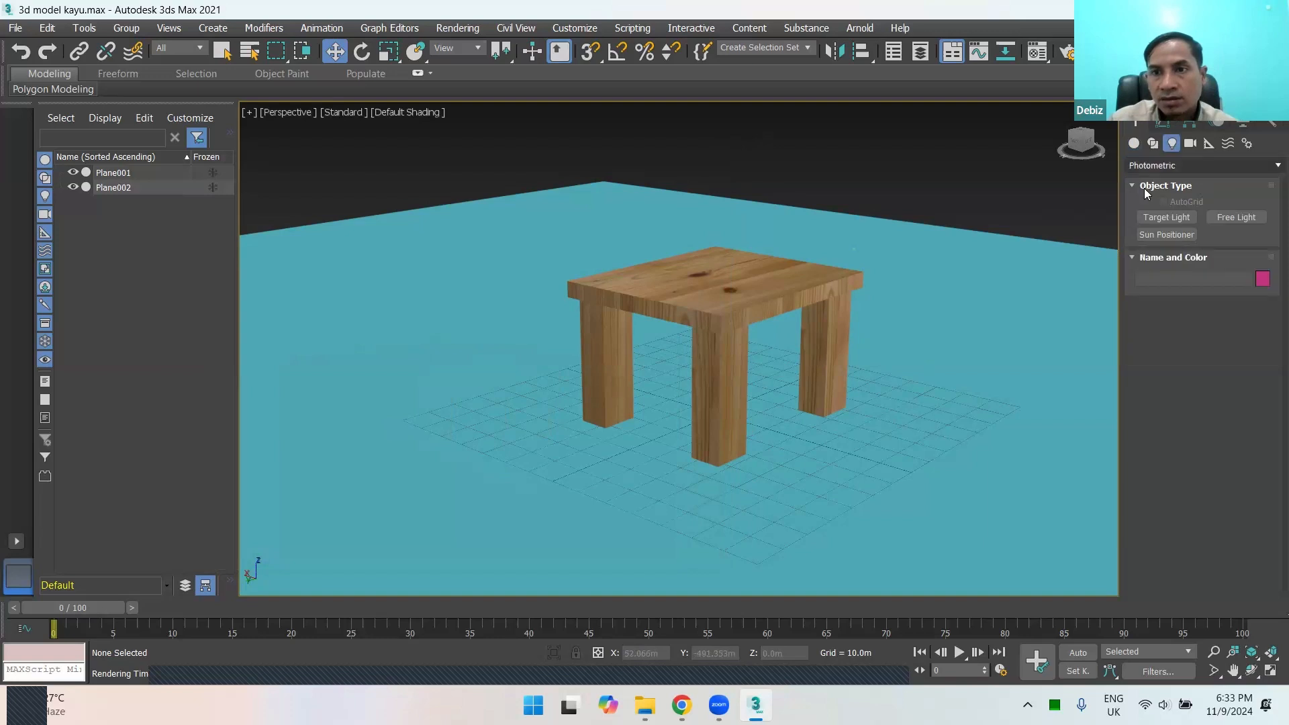
{"action": "left_click", "coordinate": [1198, 164]}
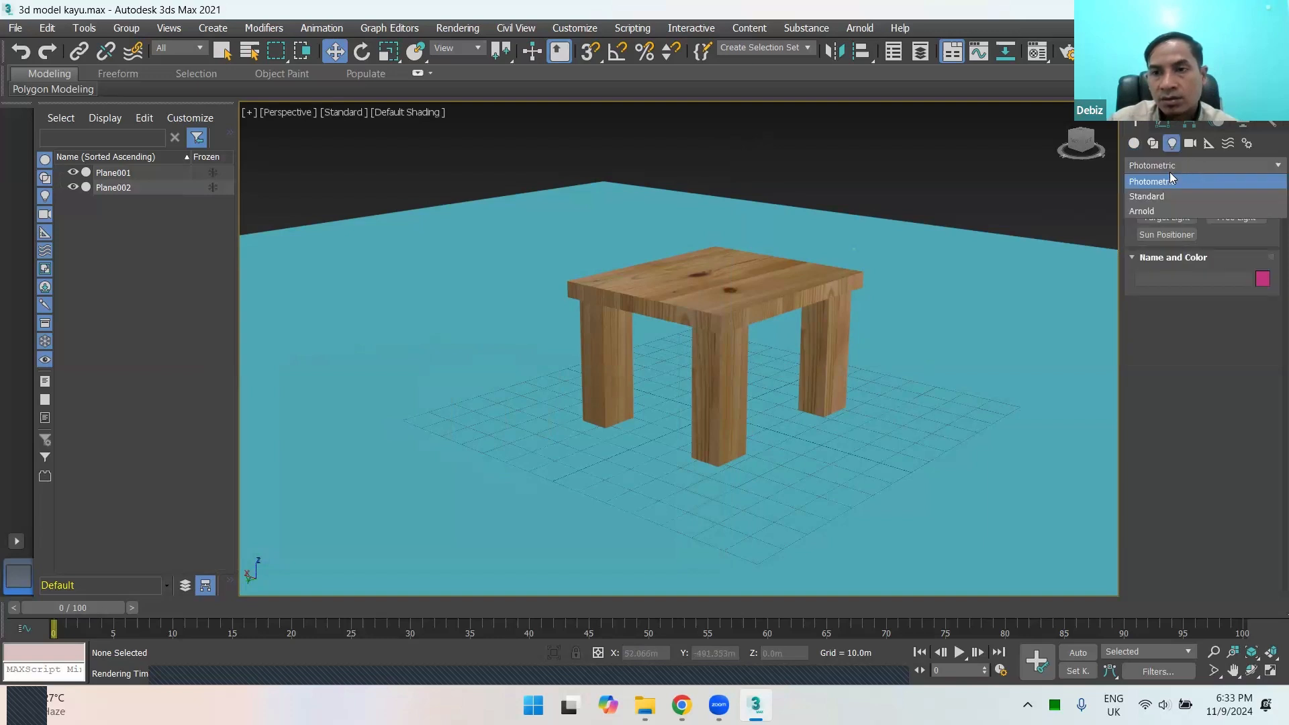
{"action": "left_click", "coordinate": [1159, 196]}
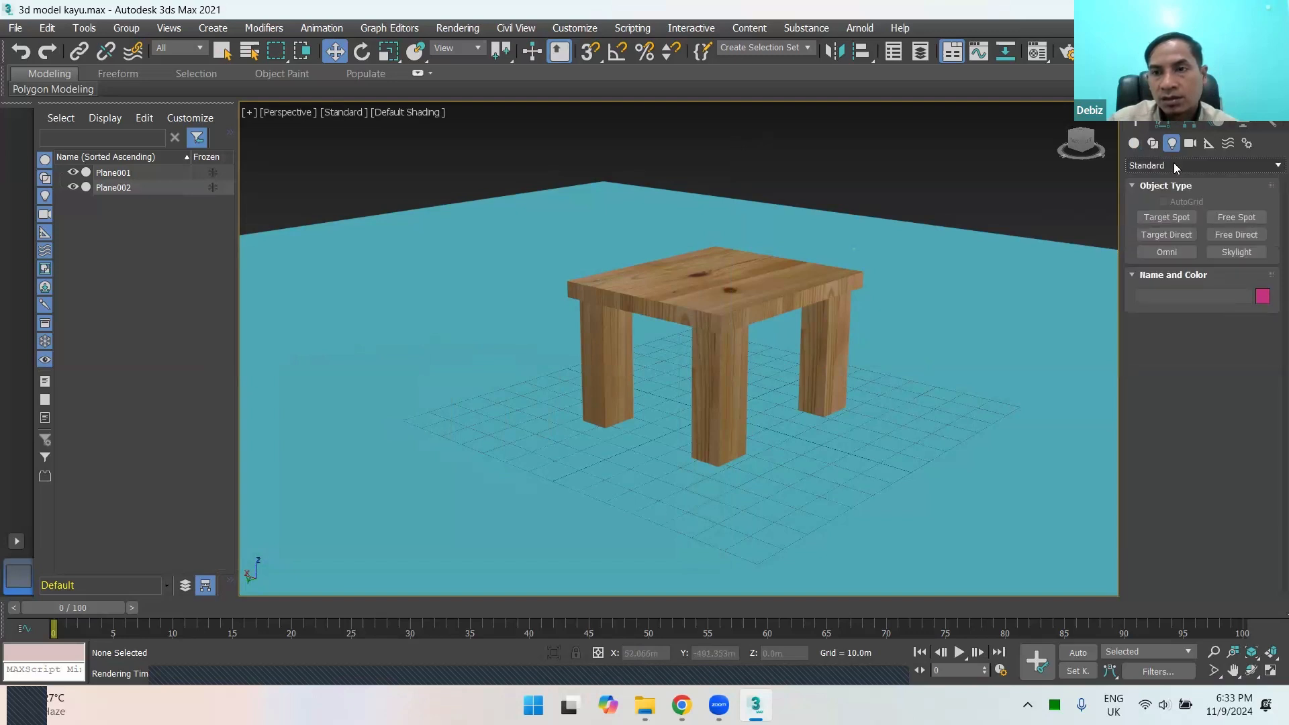
{"action": "left_click", "coordinate": [1167, 165]}
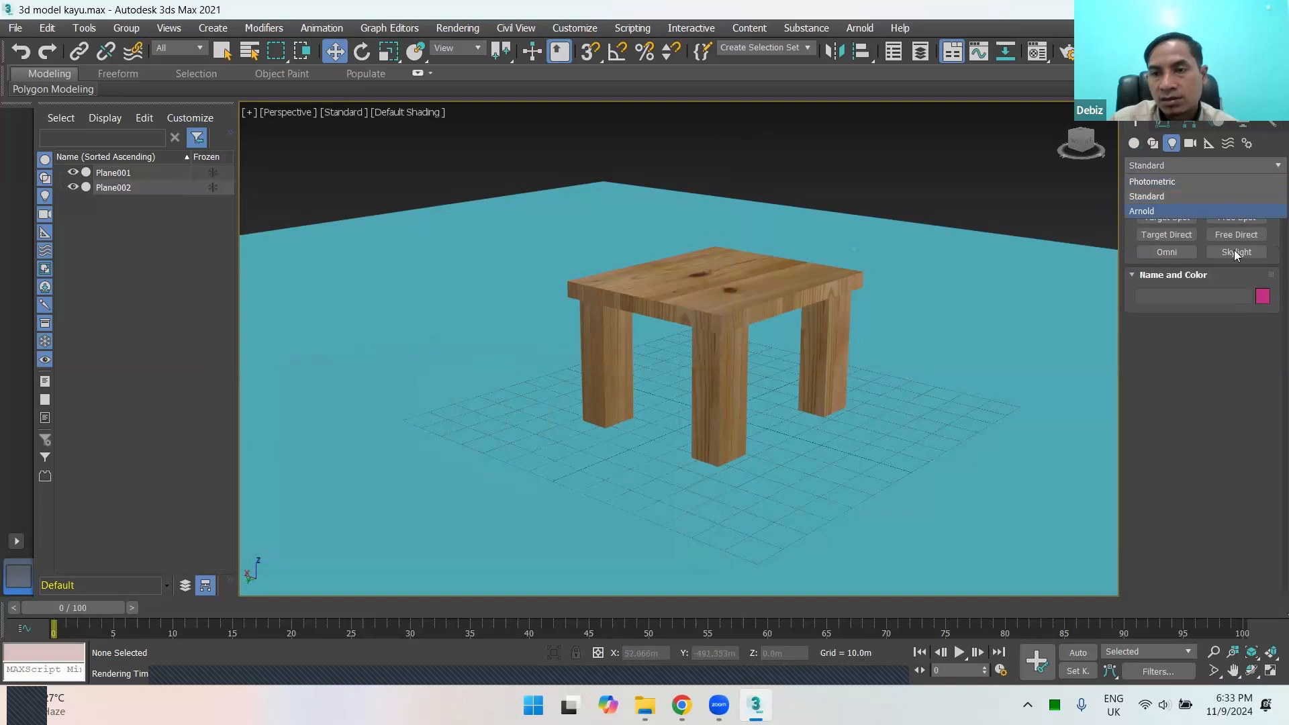
{"action": "left_click", "coordinate": [1267, 256]}
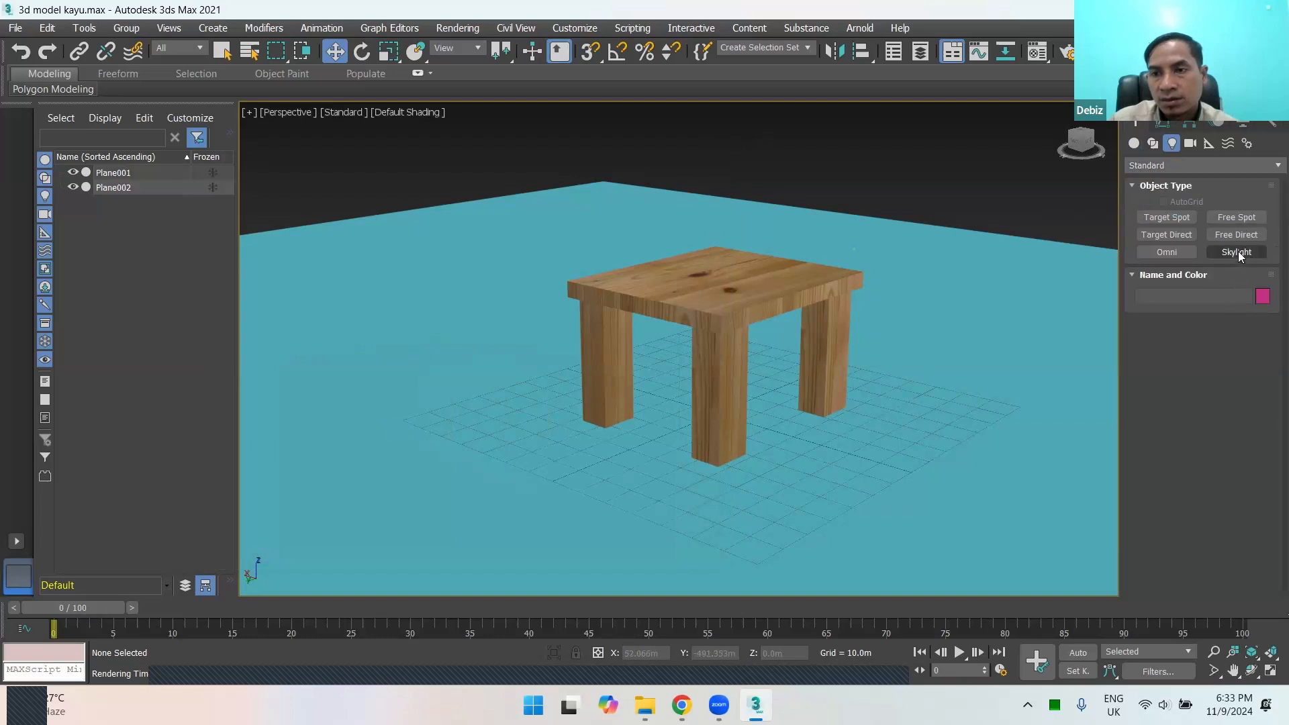
{"action": "left_click", "coordinate": [1234, 252]}
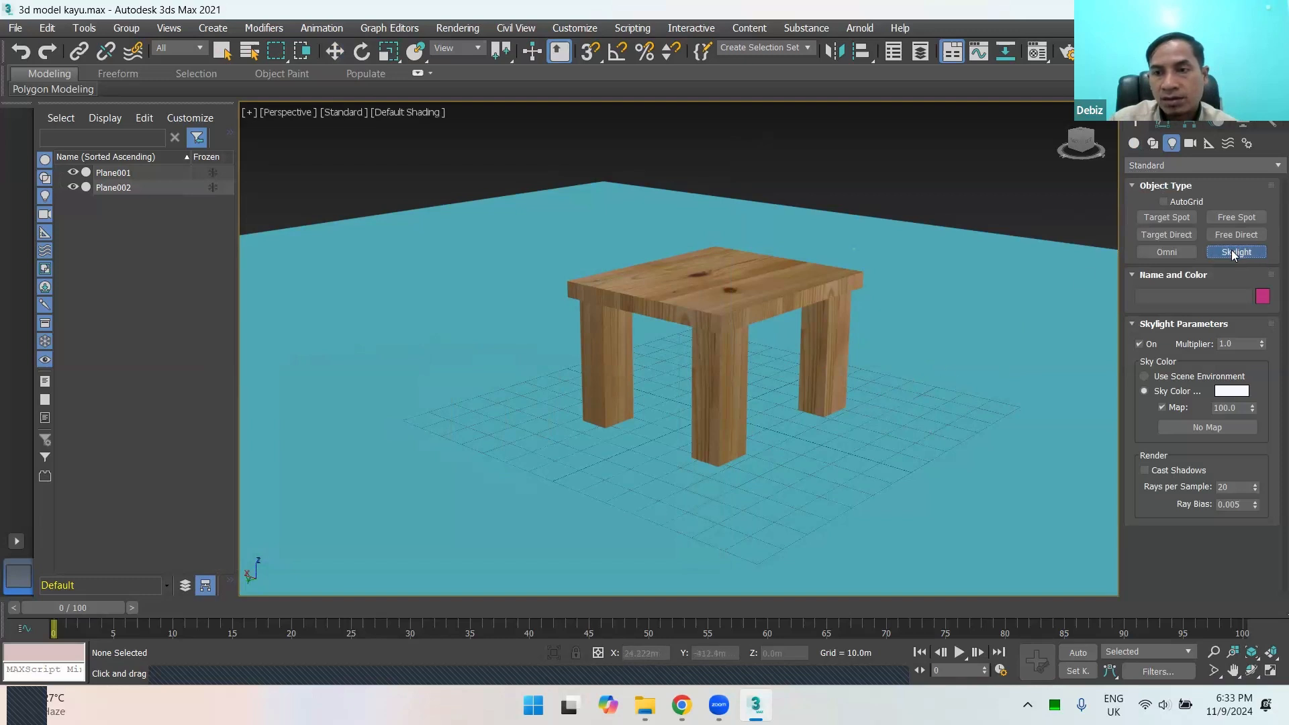
{"action": "left_click", "coordinate": [885, 403]}
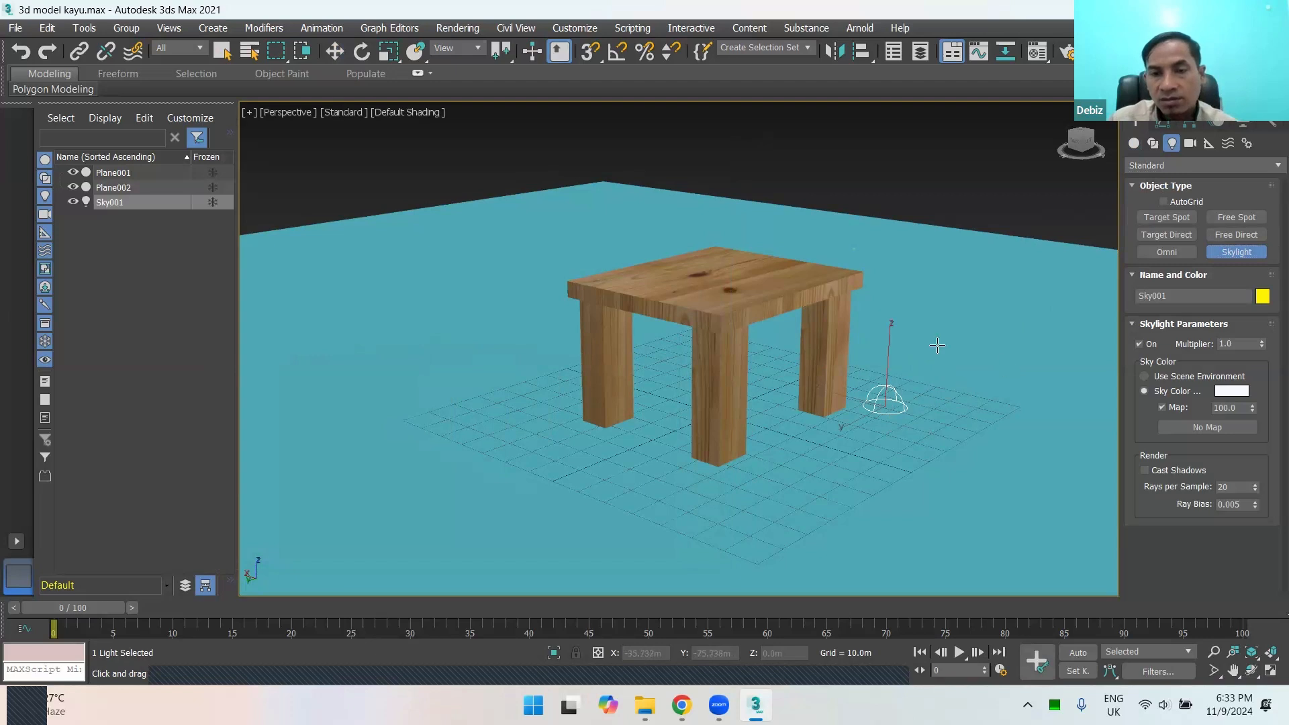
Step: Try placing three more skylights around the table, and undo all three
{"action": "left_click", "coordinate": [630, 445]}
{"action": "left_click", "coordinate": [534, 402]}
{"action": "left_click", "coordinate": [545, 332]}
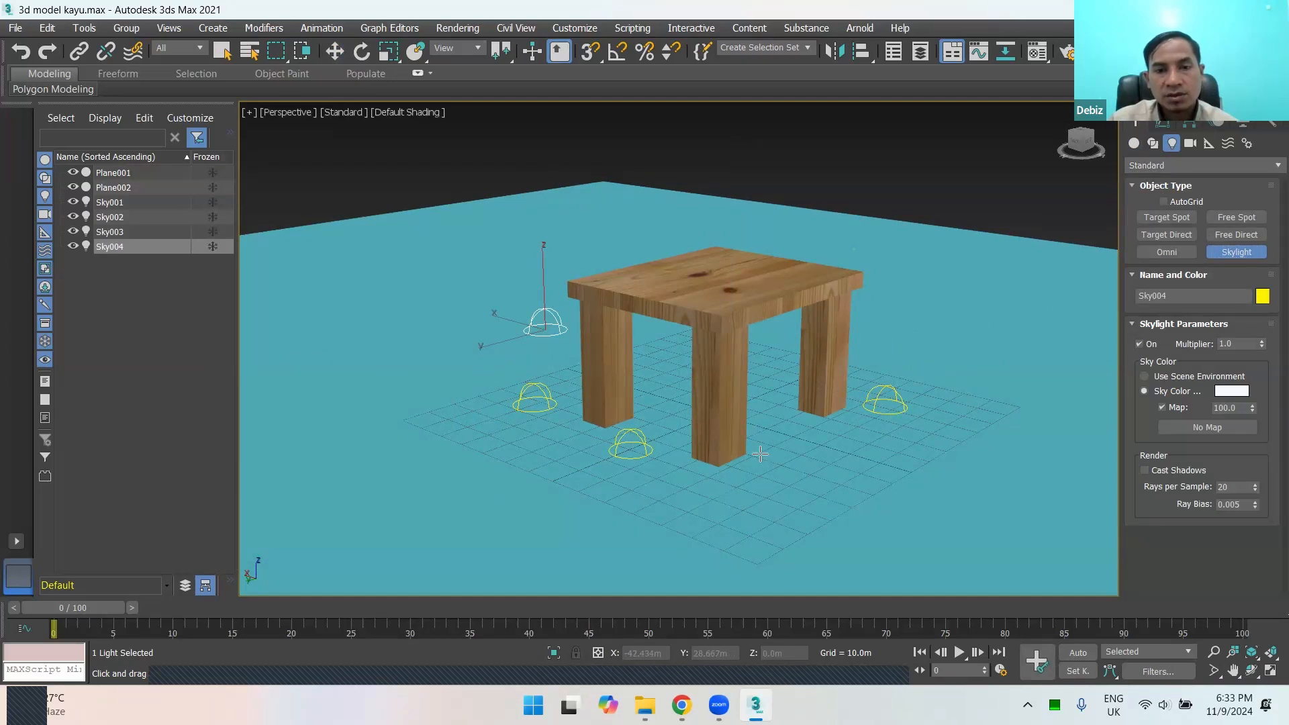
{"action": "key", "text": "ctrl+z"}
{"action": "key", "text": "ctrl+z"}
{"action": "key", "text": "ctrl+z"}
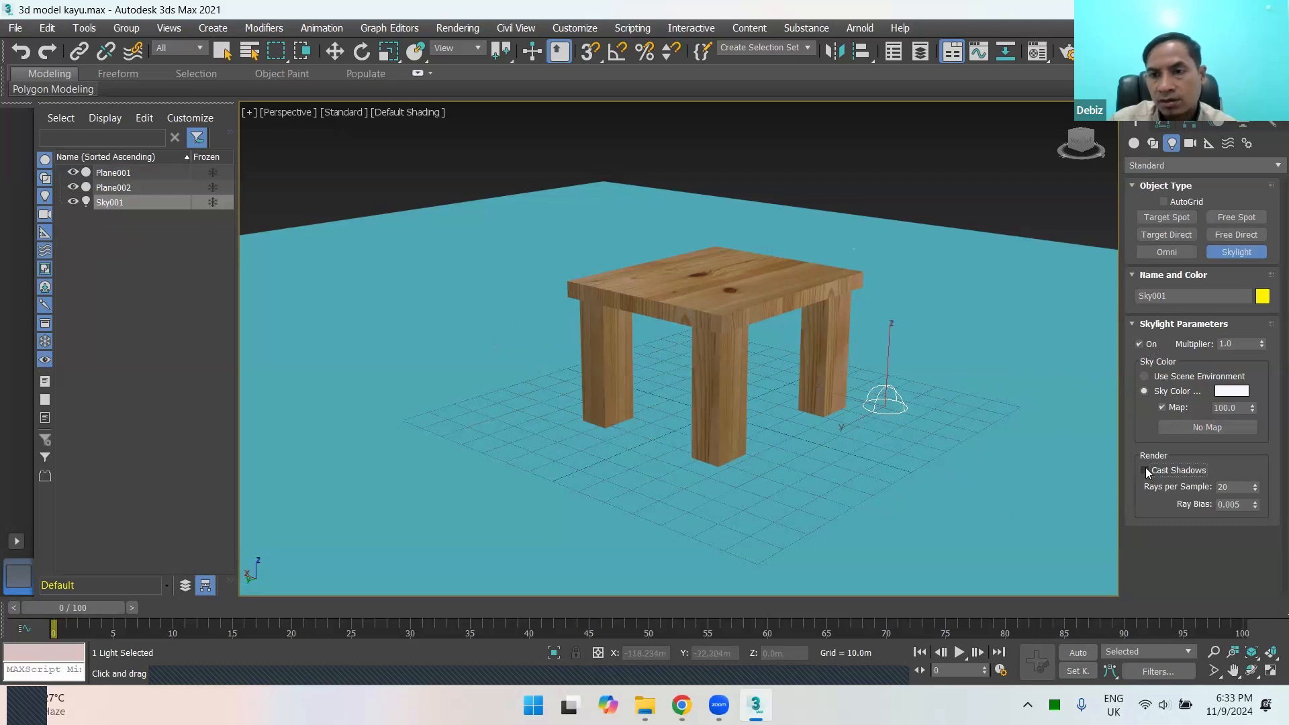
Step: Leave skylight creation, render the perspective view with the single skylight and close the rendered image
{"action": "key", "text": "w"}
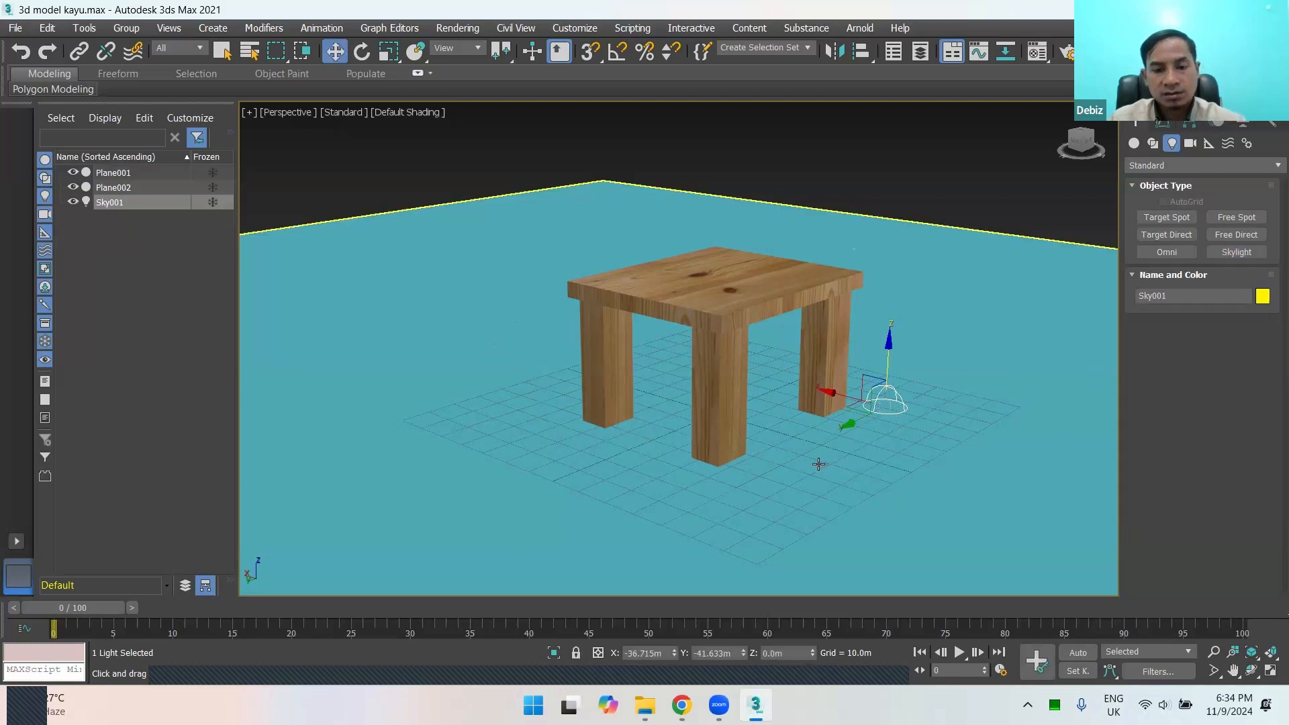
{"action": "key", "text": "shift+q"}
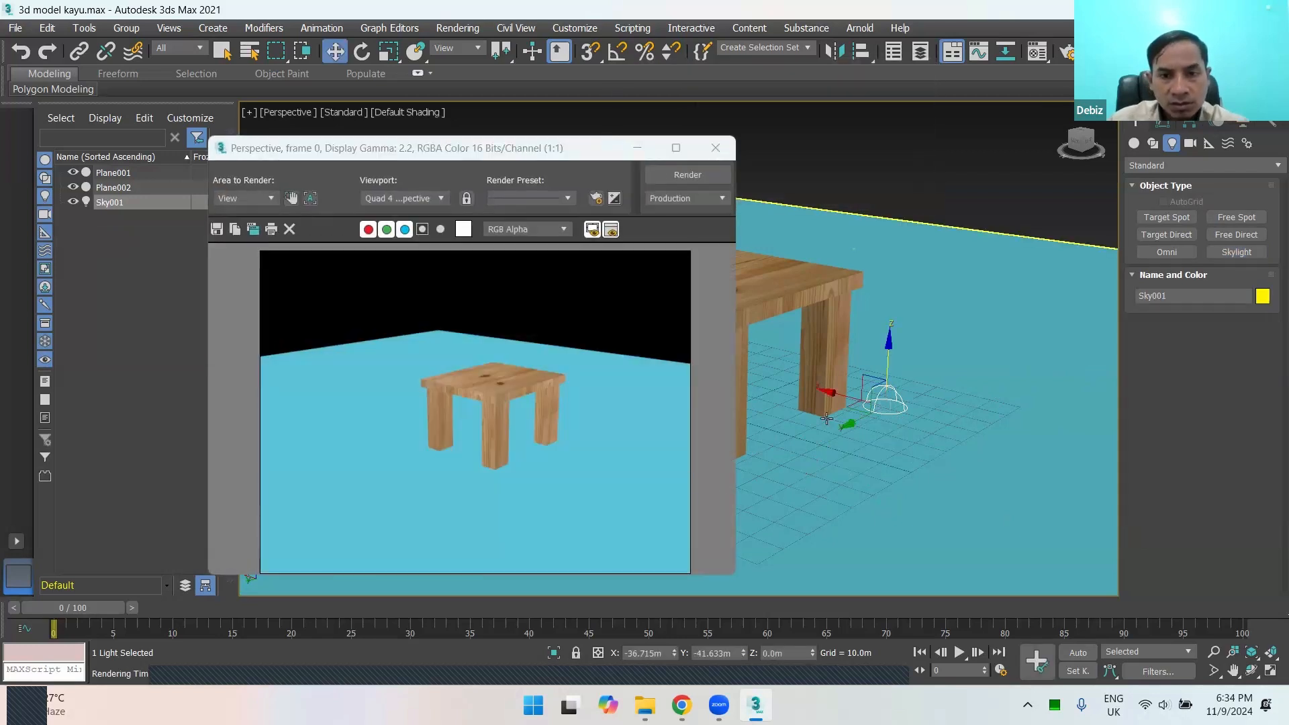
{"action": "left_click", "coordinate": [715, 148]}
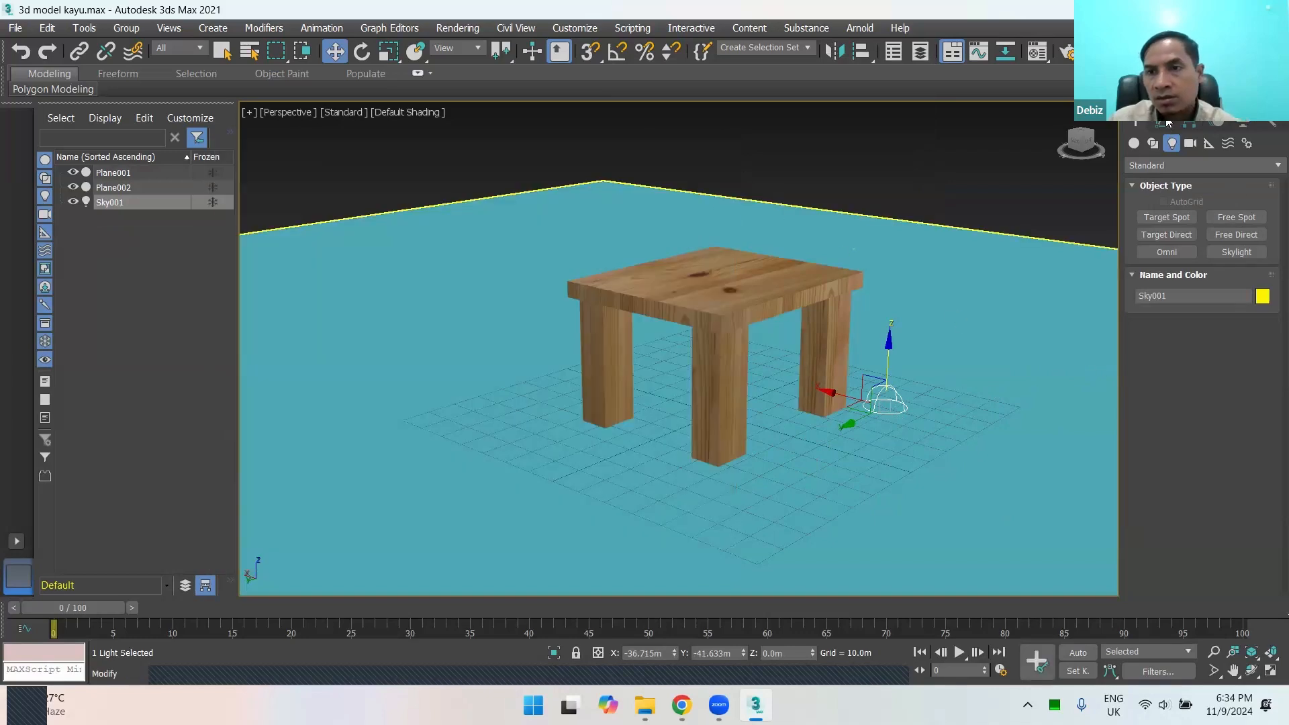
Step: Open the skylight's parameters for modification, keep the light on and enable Cast Shadows
{"action": "right_click", "coordinate": [873, 398]}
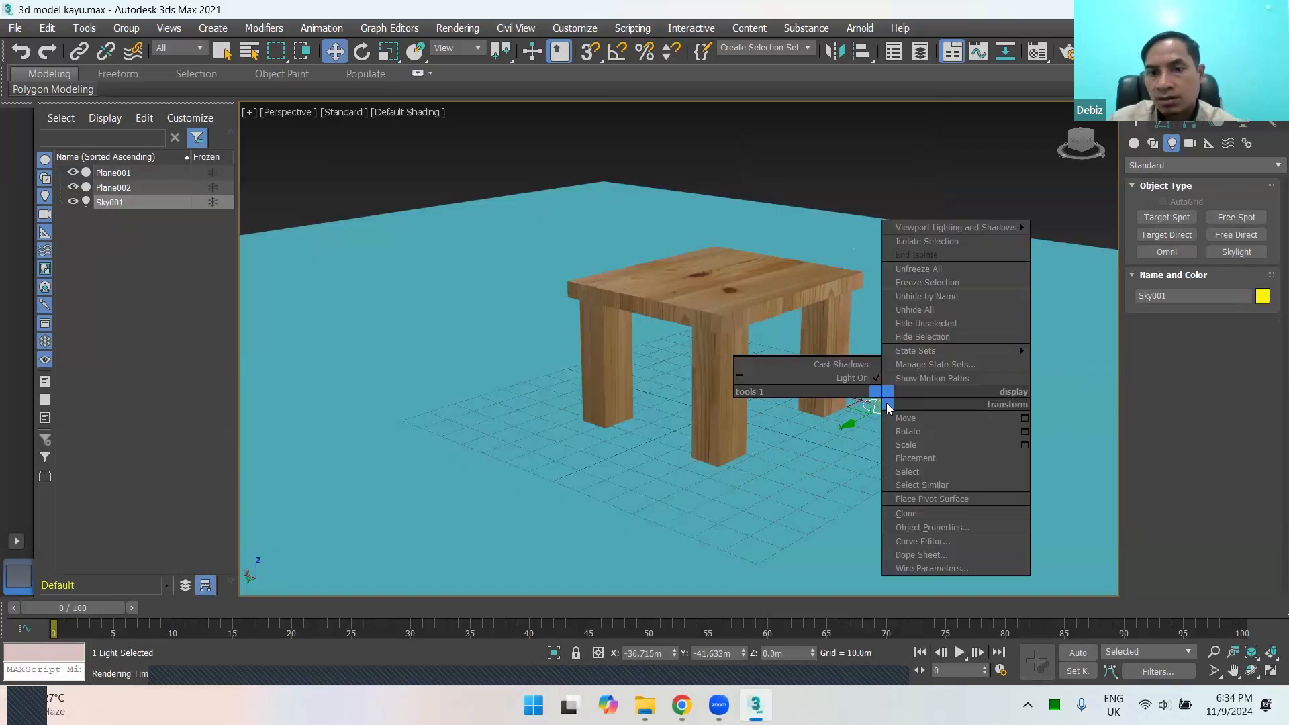
{"action": "left_click", "coordinate": [1162, 123]}
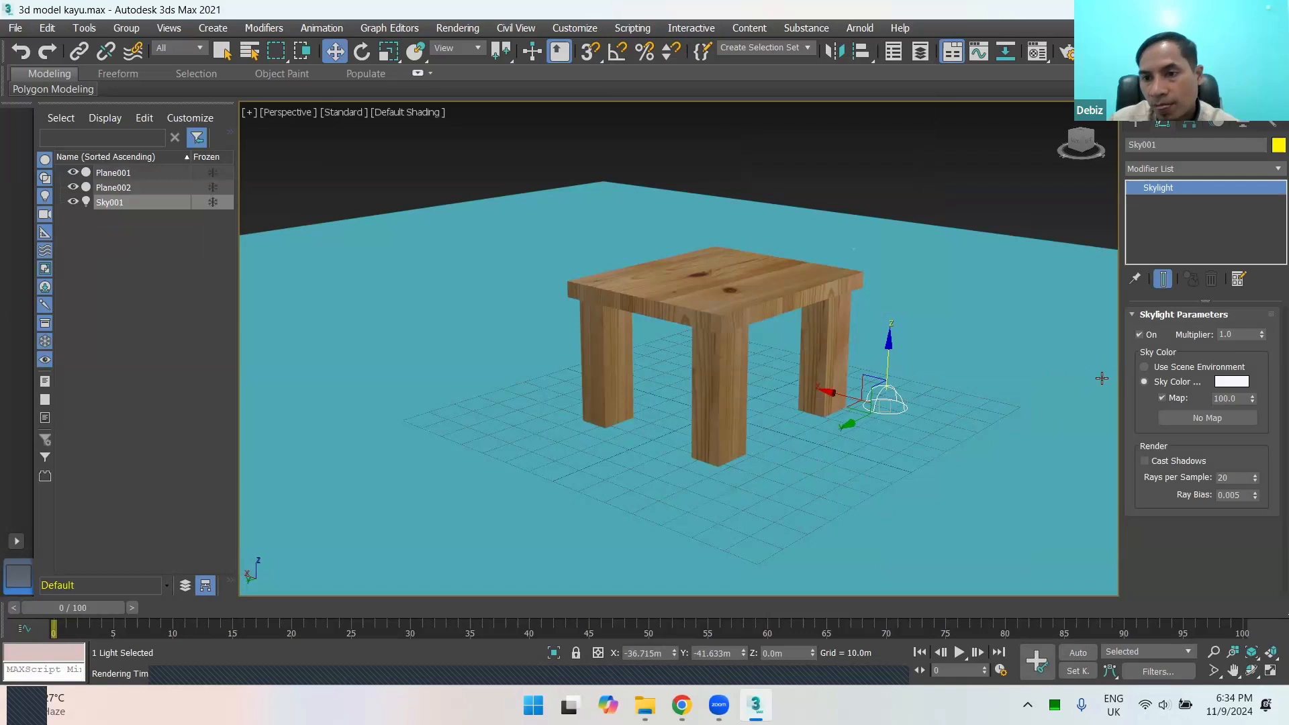
{"action": "left_click", "coordinate": [1141, 336]}
{"action": "left_click", "coordinate": [1141, 336]}
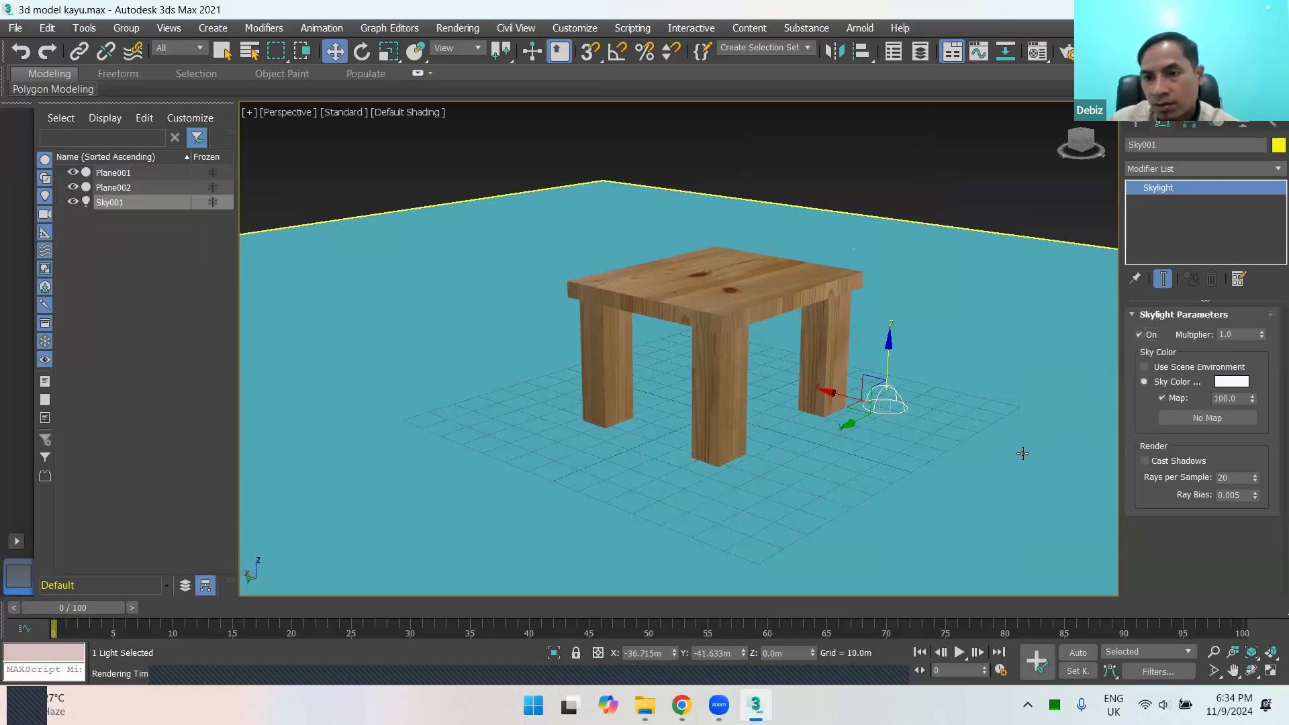
{"action": "left_click", "coordinate": [1144, 462]}
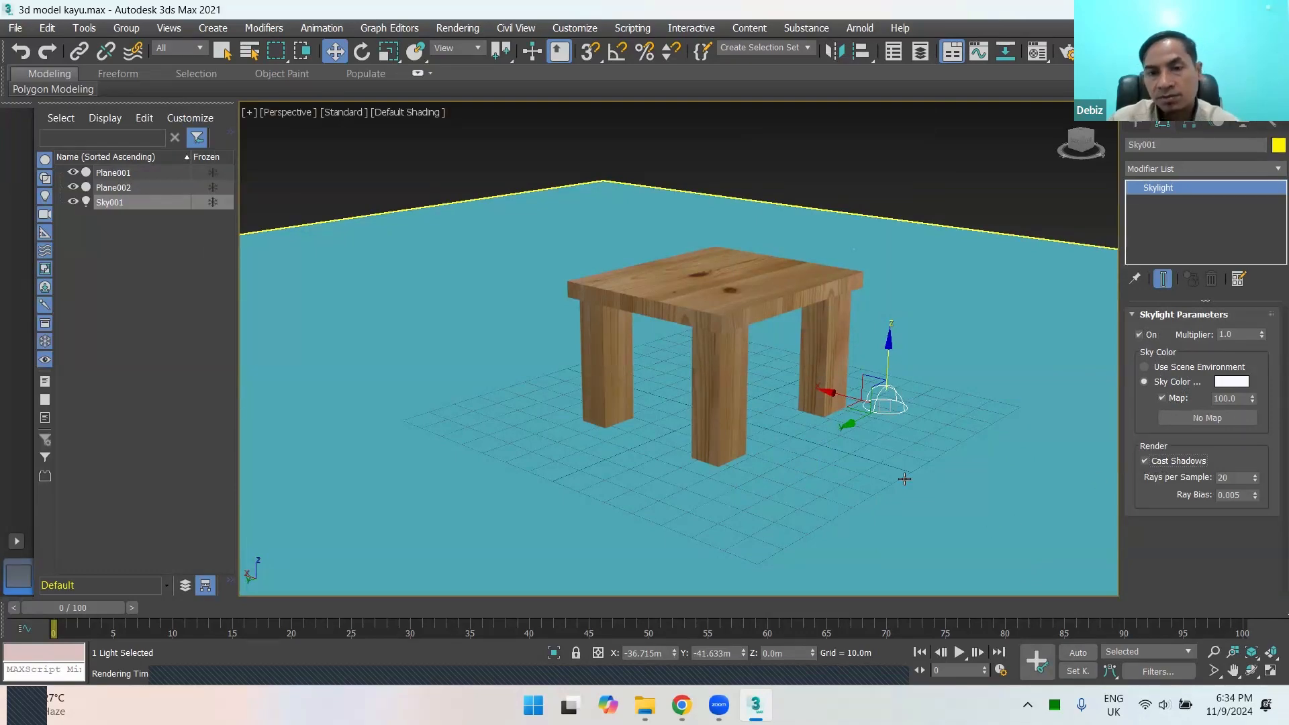
Step: Render the perspective view with skylight shadows and clone the rendered frame into a separate window
{"action": "key", "text": "shift+q"}
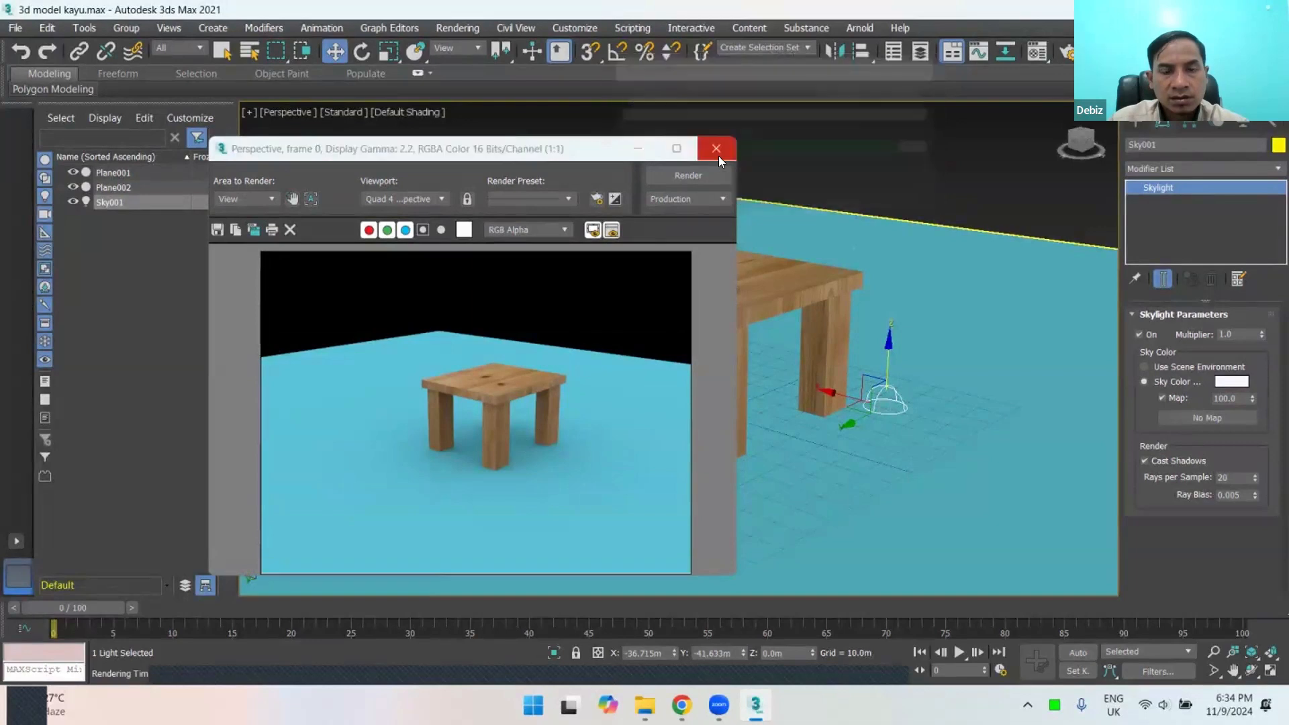
{"action": "left_click", "coordinate": [253, 230]}
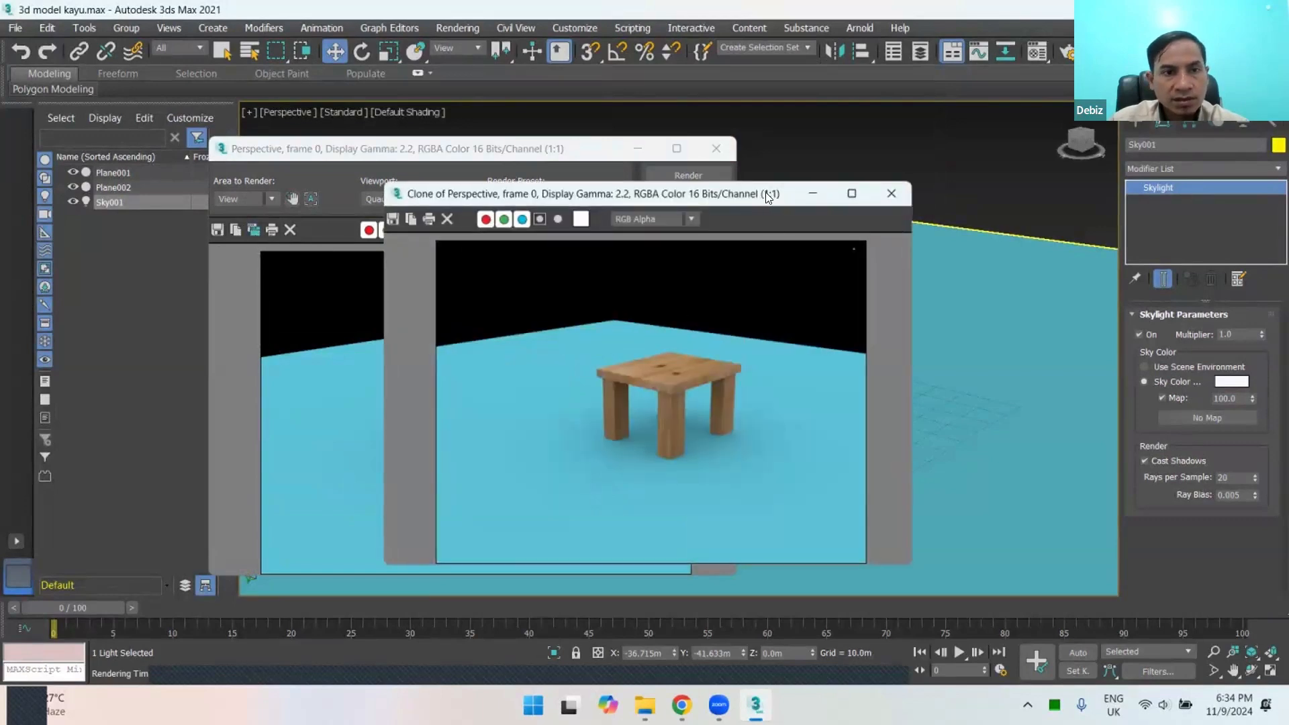
Step: Move the cloned frame aside, disable Cast Shadows on the skylight and render the perspective view again
{"action": "left_click_drag", "start_coordinate": [767, 195], "coordinate": [491, 142]}
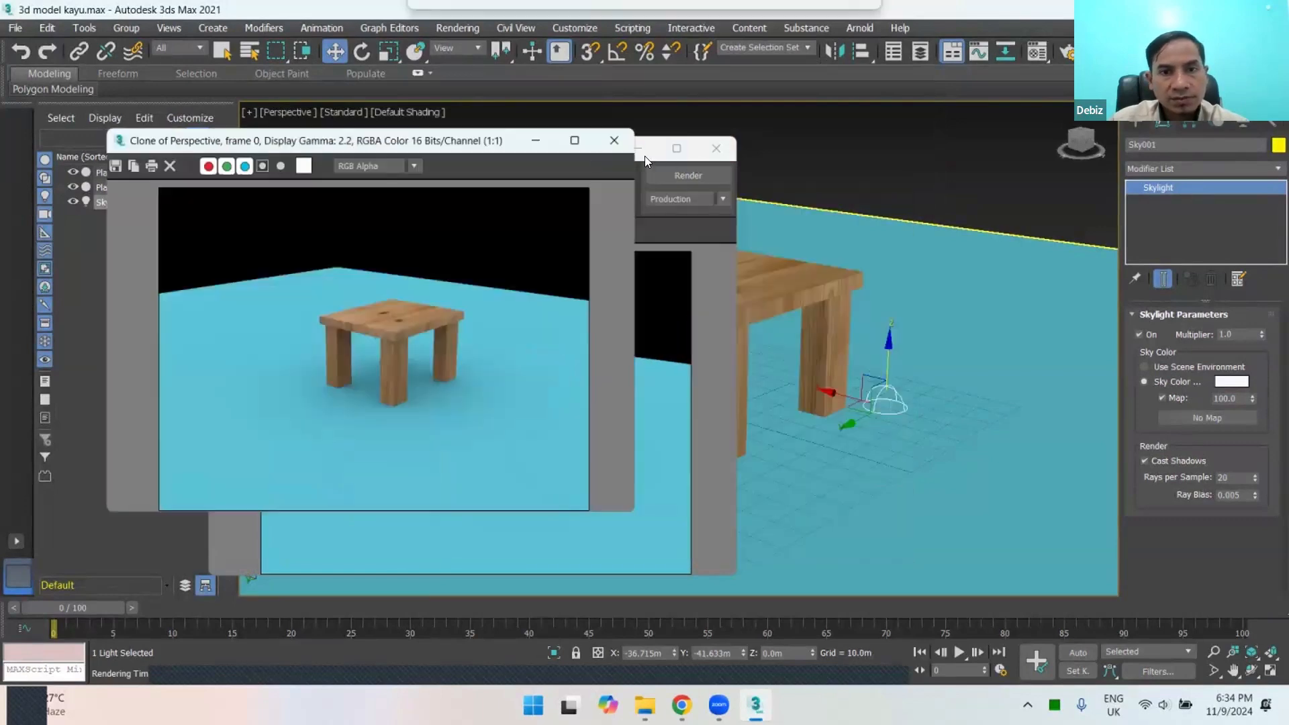
{"action": "left_click", "coordinate": [716, 300]}
{"action": "left_click", "coordinate": [1145, 461]}
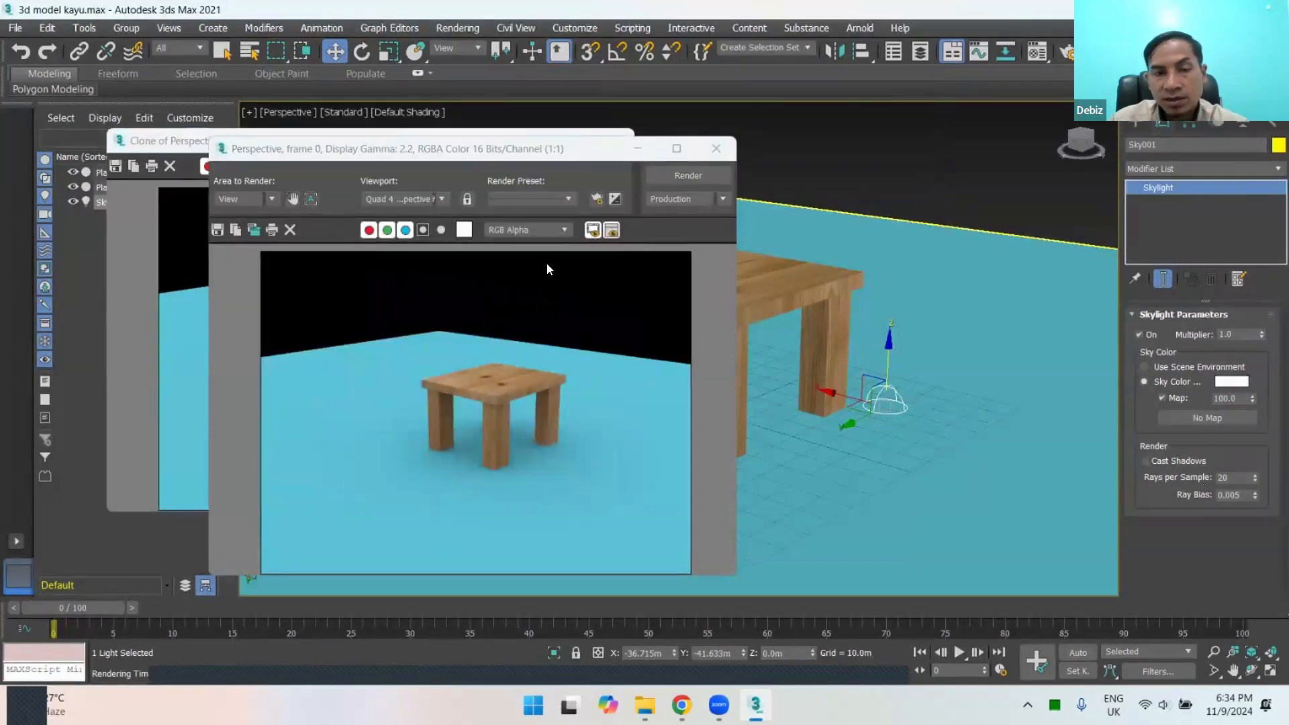
{"action": "right_click", "coordinate": [884, 392]}
{"action": "left_click", "coordinate": [885, 396]}
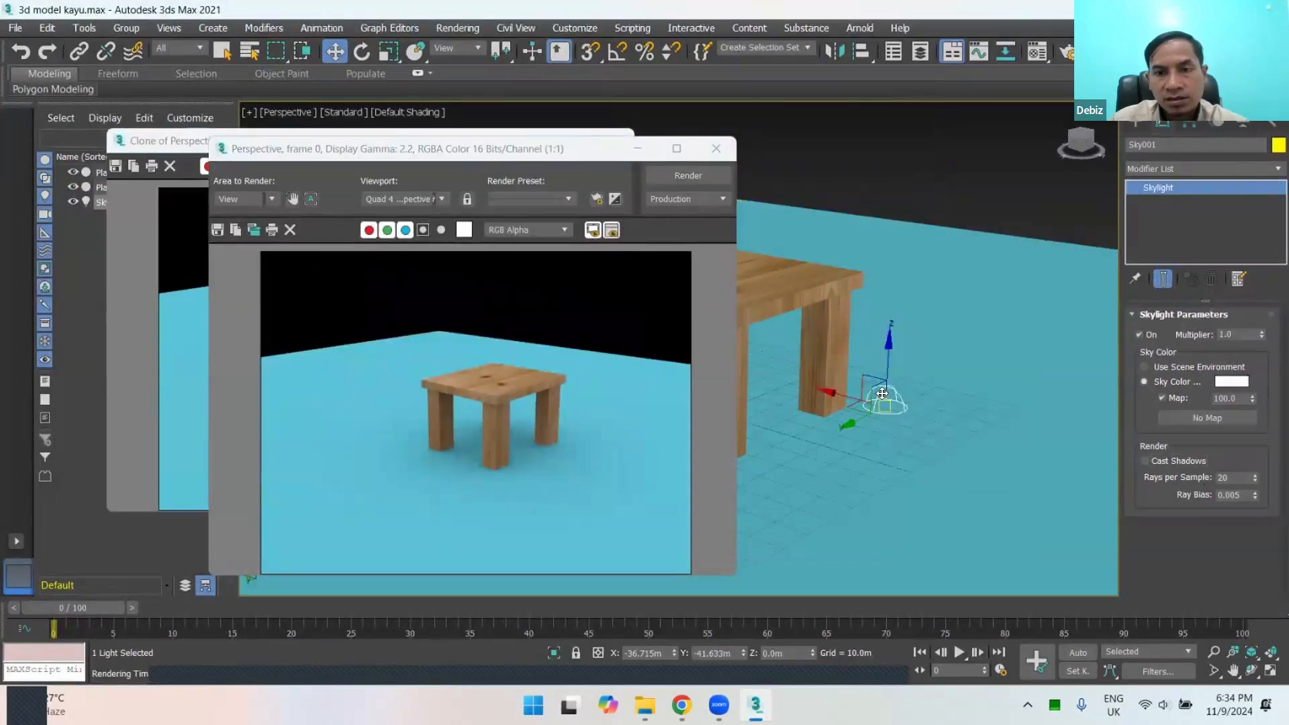
{"action": "key", "text": "shift+q"}
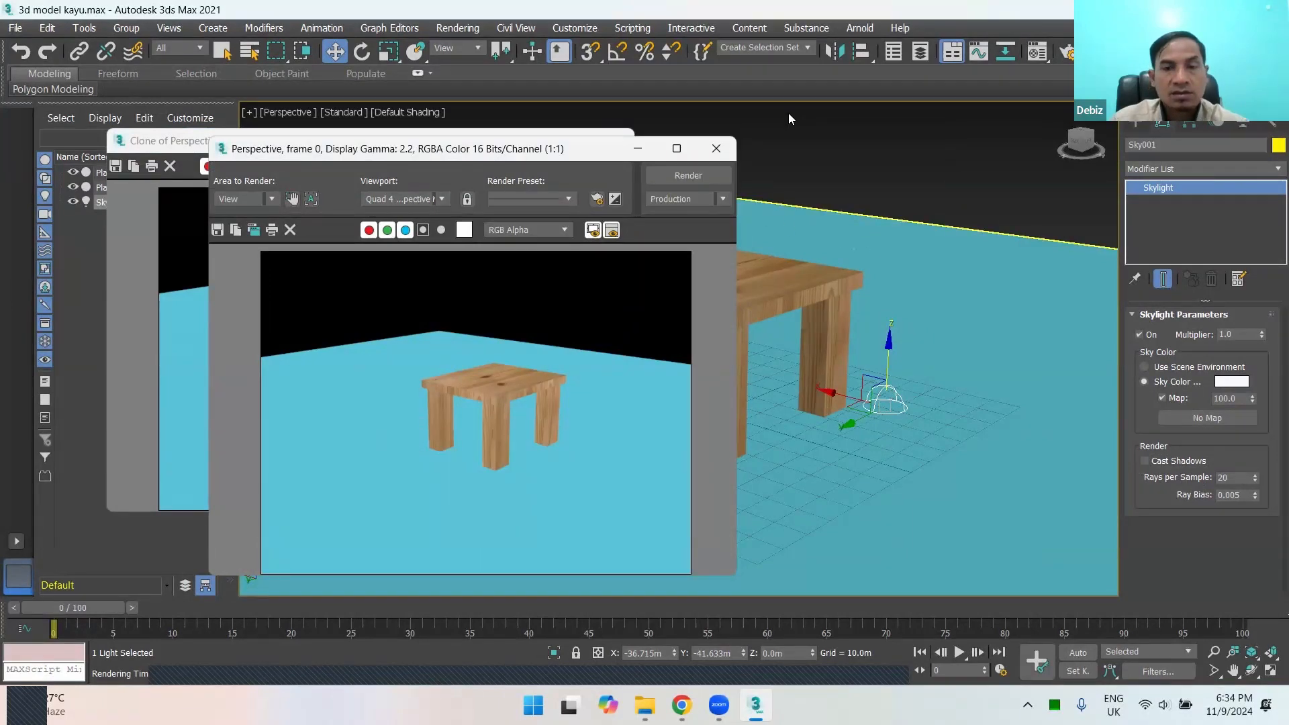
Step: Place the new render beside the cloned frame and compare the shadows around the table in both images
{"action": "left_click_drag", "start_coordinate": [525, 154], "coordinate": [823, 116]}
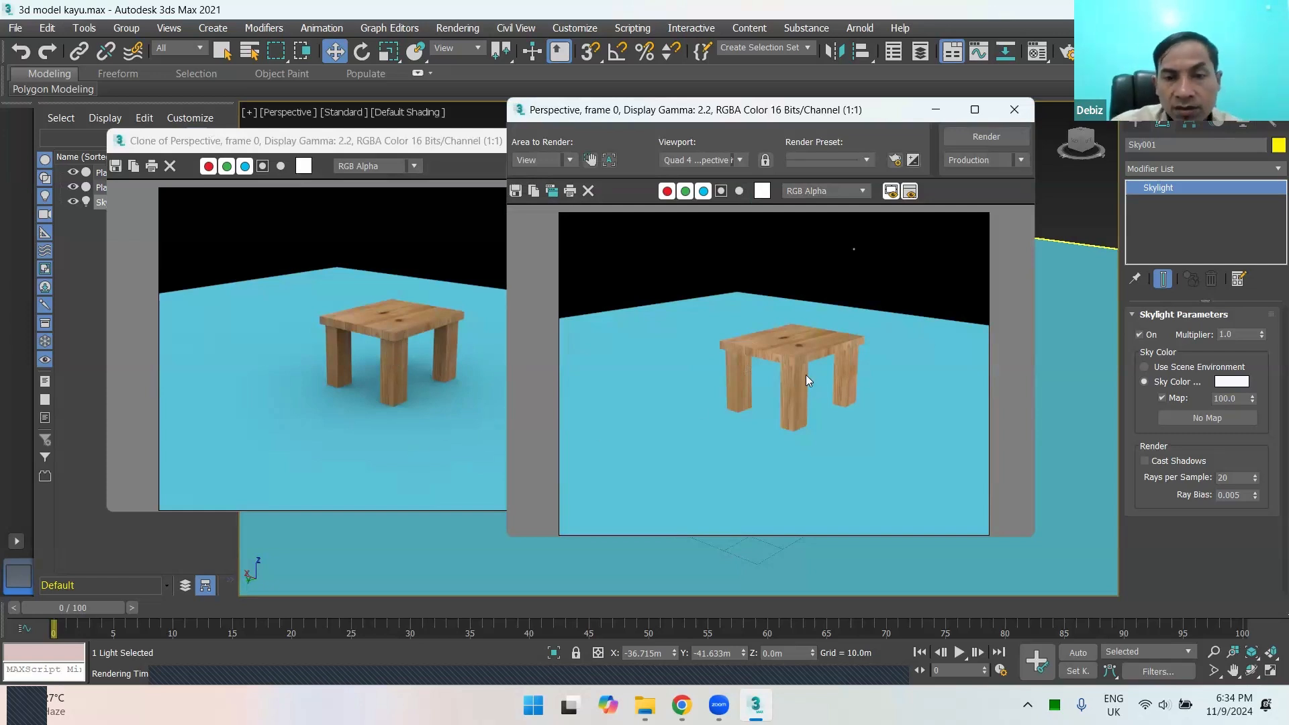
{"action": "scroll", "coordinate": [805, 375], "scroll_direction": "up", "scroll_amount": 2}
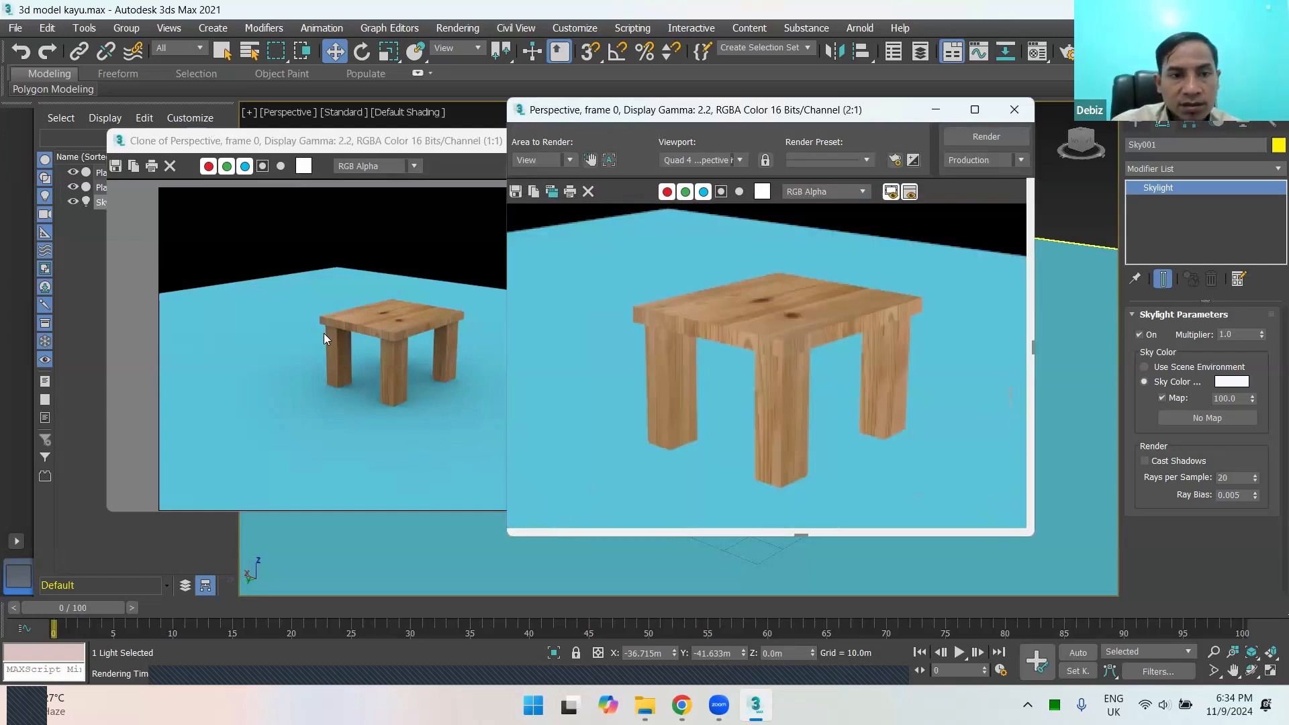
{"action": "left_click", "coordinate": [325, 334]}
{"action": "scroll", "coordinate": [388, 355], "scroll_direction": "up", "scroll_amount": 1}
{"action": "scroll", "coordinate": [388, 355], "scroll_direction": "down", "scroll_amount": 1}
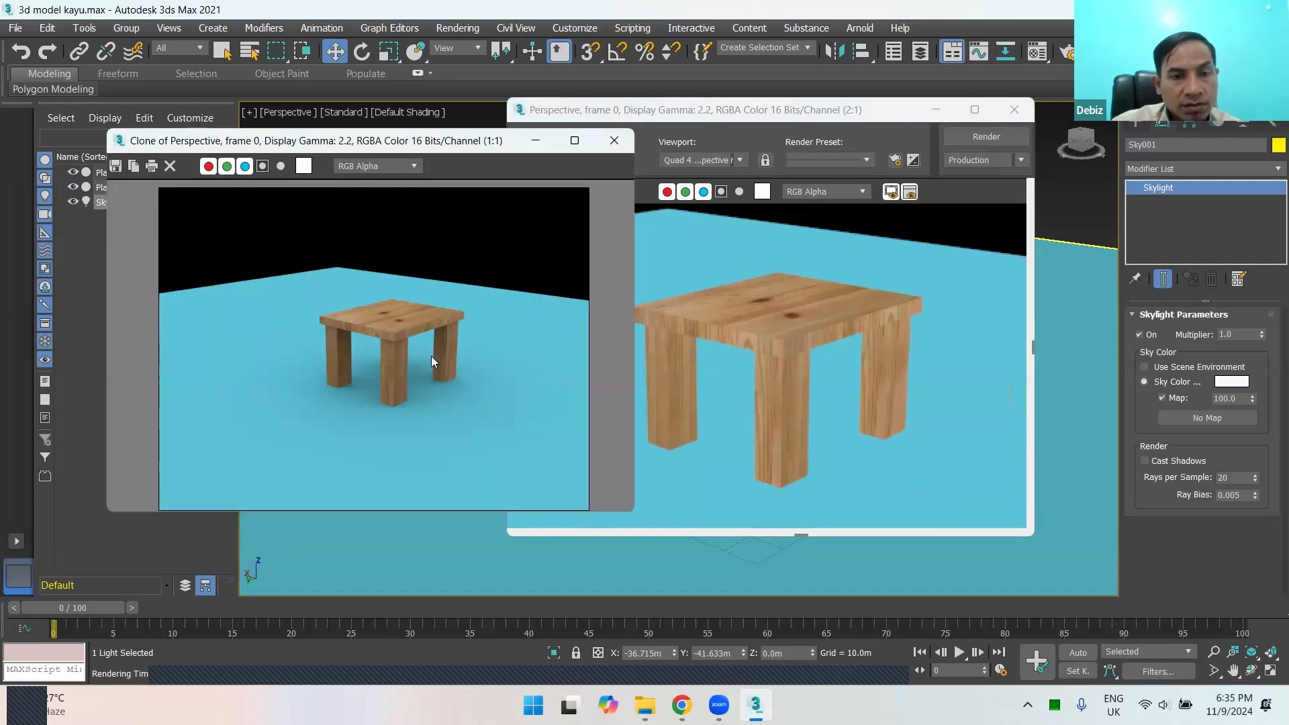
{"action": "scroll", "coordinate": [431, 356], "scroll_direction": "up", "scroll_amount": 1}
{"action": "scroll", "coordinate": [431, 352], "scroll_direction": "down", "scroll_amount": 1}
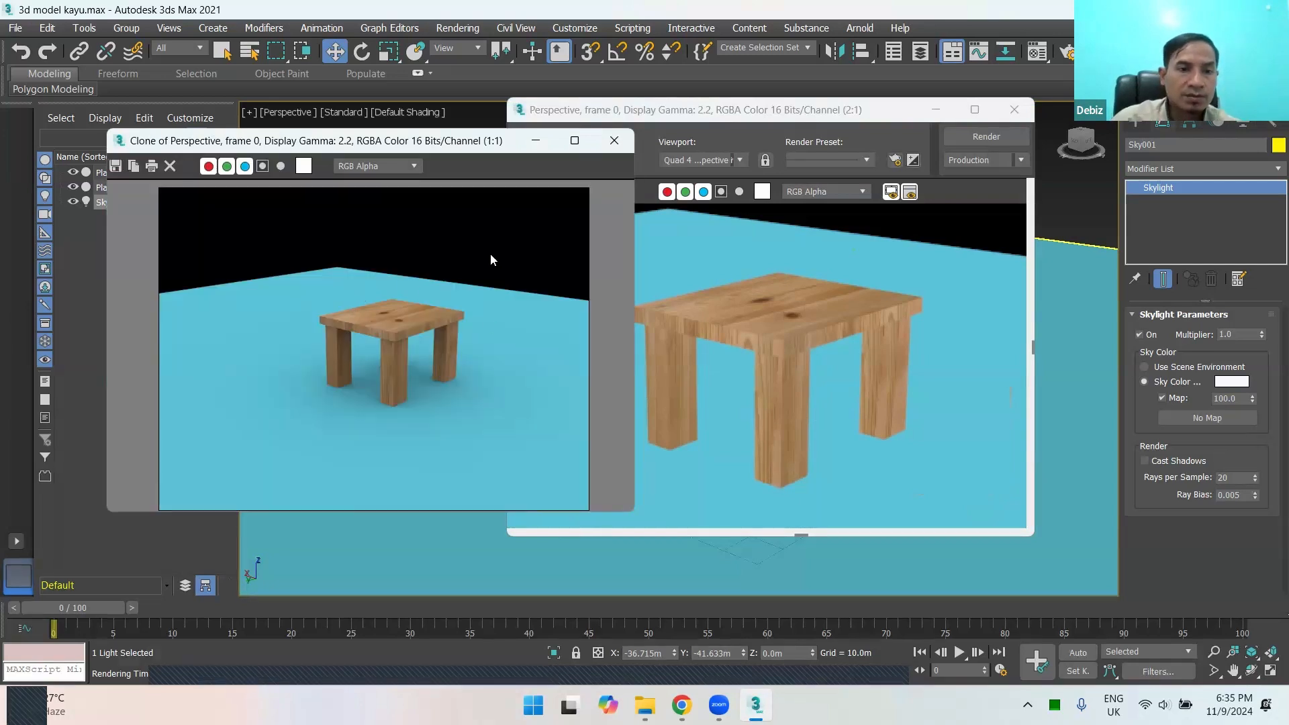
Step: Close the rendered frame and its clone, and deselect the skylight
{"action": "left_click", "coordinate": [819, 137]}
{"action": "left_click", "coordinate": [1014, 110]}
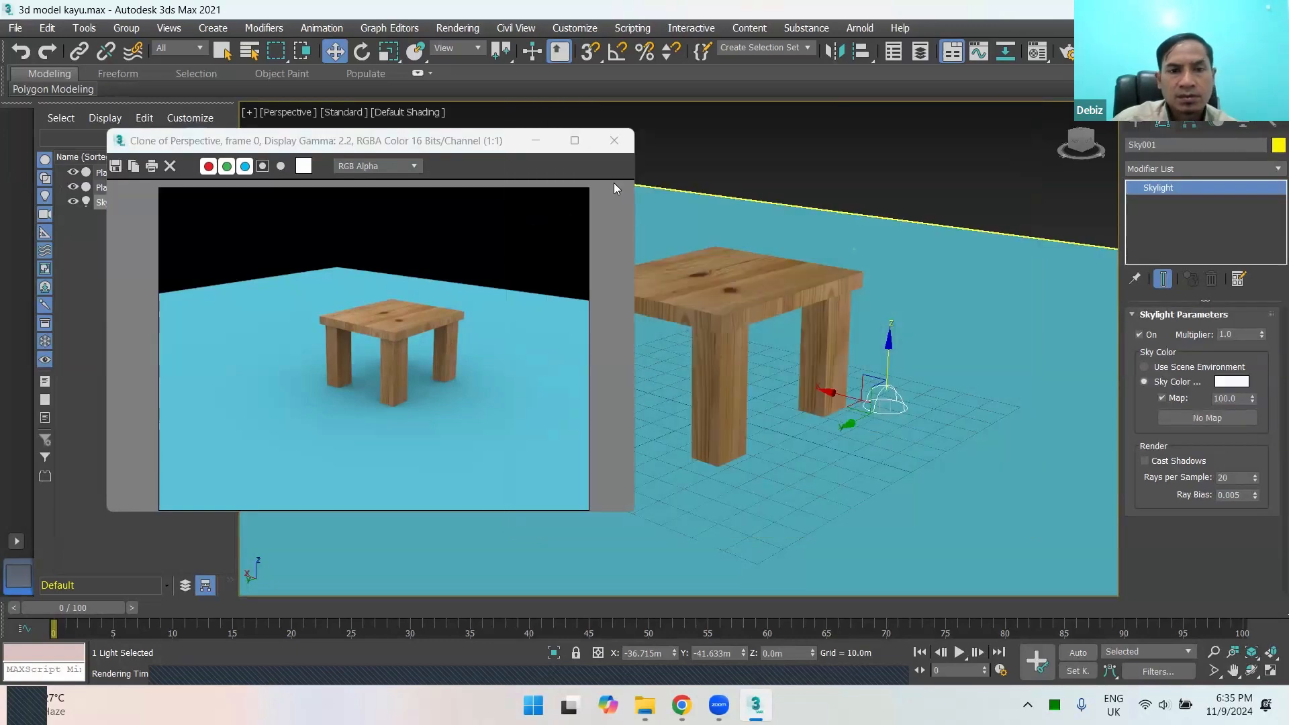
{"action": "left_click", "coordinate": [613, 140]}
{"action": "left_click", "coordinate": [848, 146]}
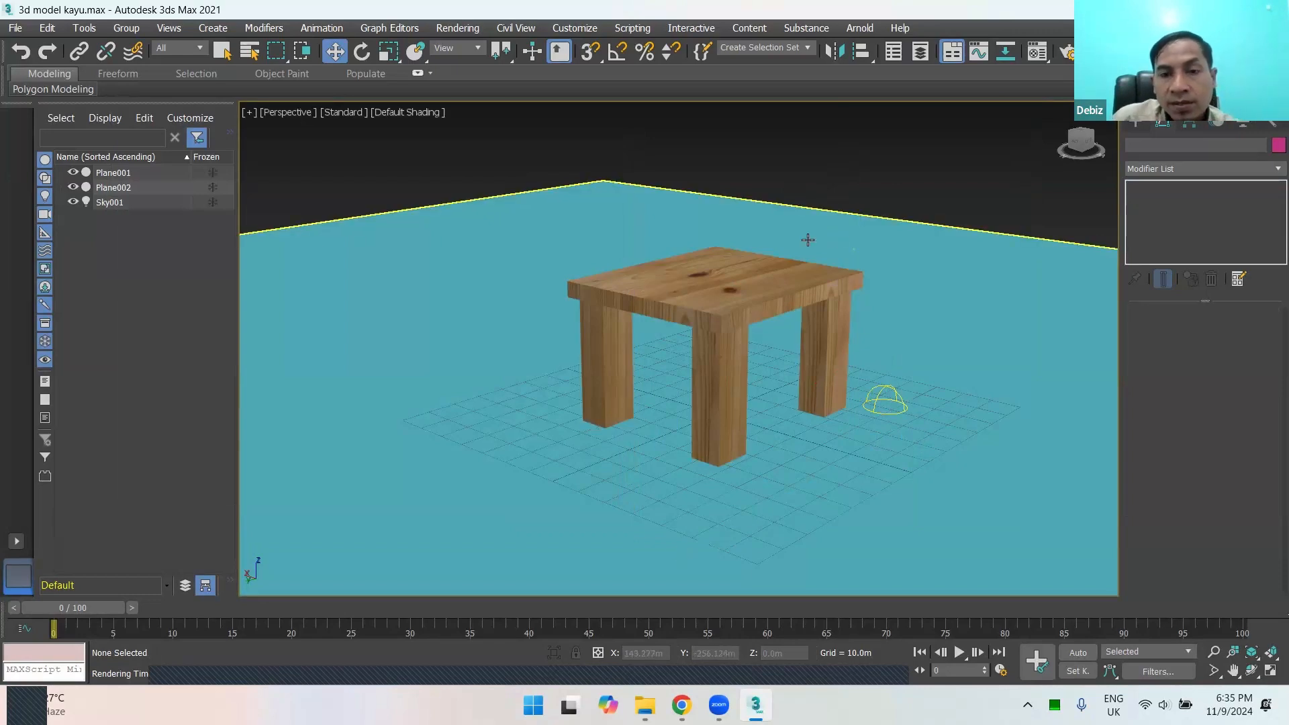
{"action": "scroll", "coordinate": [895, 366], "scroll_direction": "down", "scroll_amount": 3}
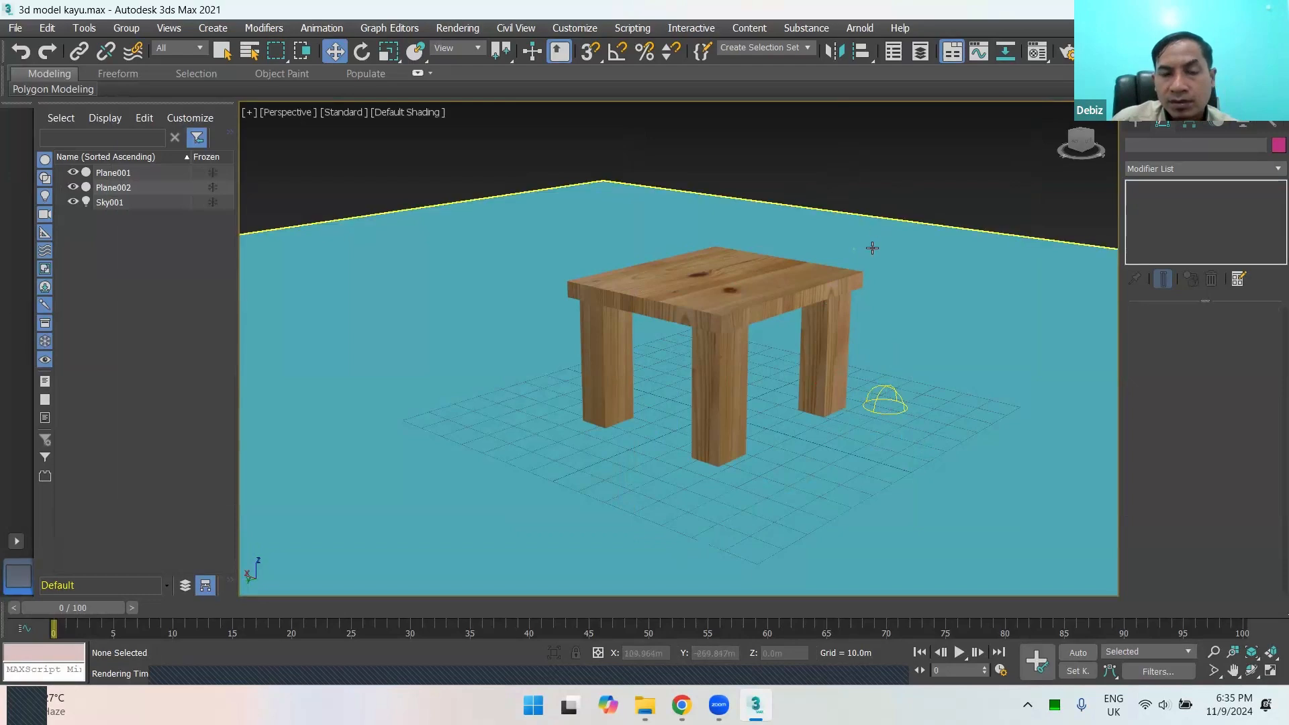
{"action": "middle_click_drag", "start_coordinate": [848, 362], "coordinate": [775, 325]}
{"action": "left_click", "coordinate": [742, 380]}
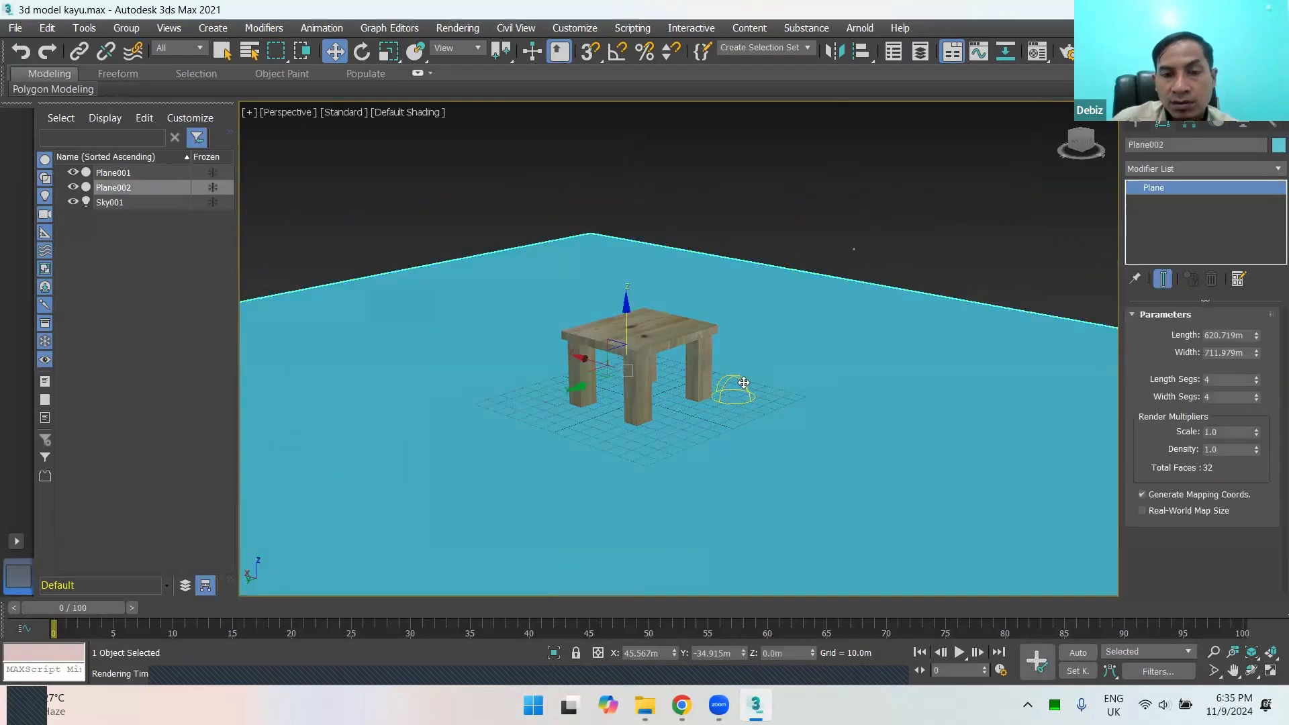
{"action": "left_click", "coordinate": [833, 251]}
{"action": "left_click", "coordinate": [748, 389]}
{"action": "scroll", "coordinate": [825, 306], "scroll_direction": "down", "scroll_amount": 3}
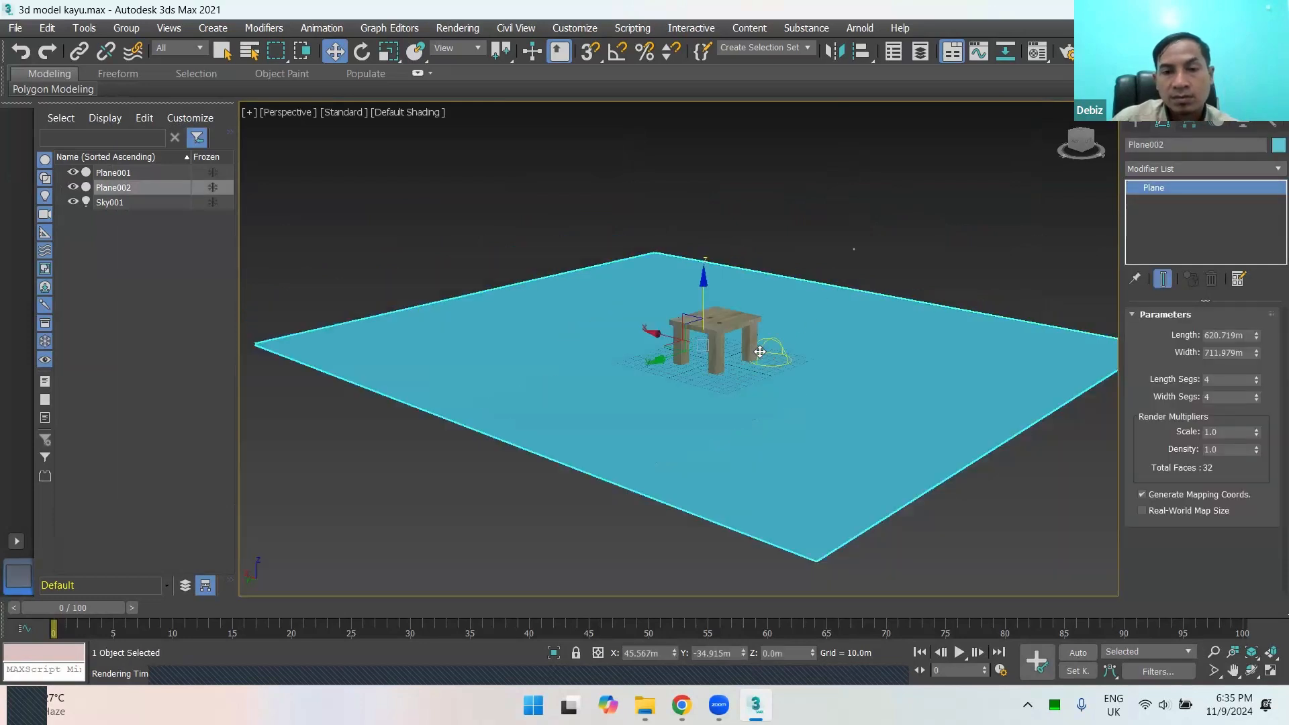
{"action": "left_click", "coordinate": [787, 240]}
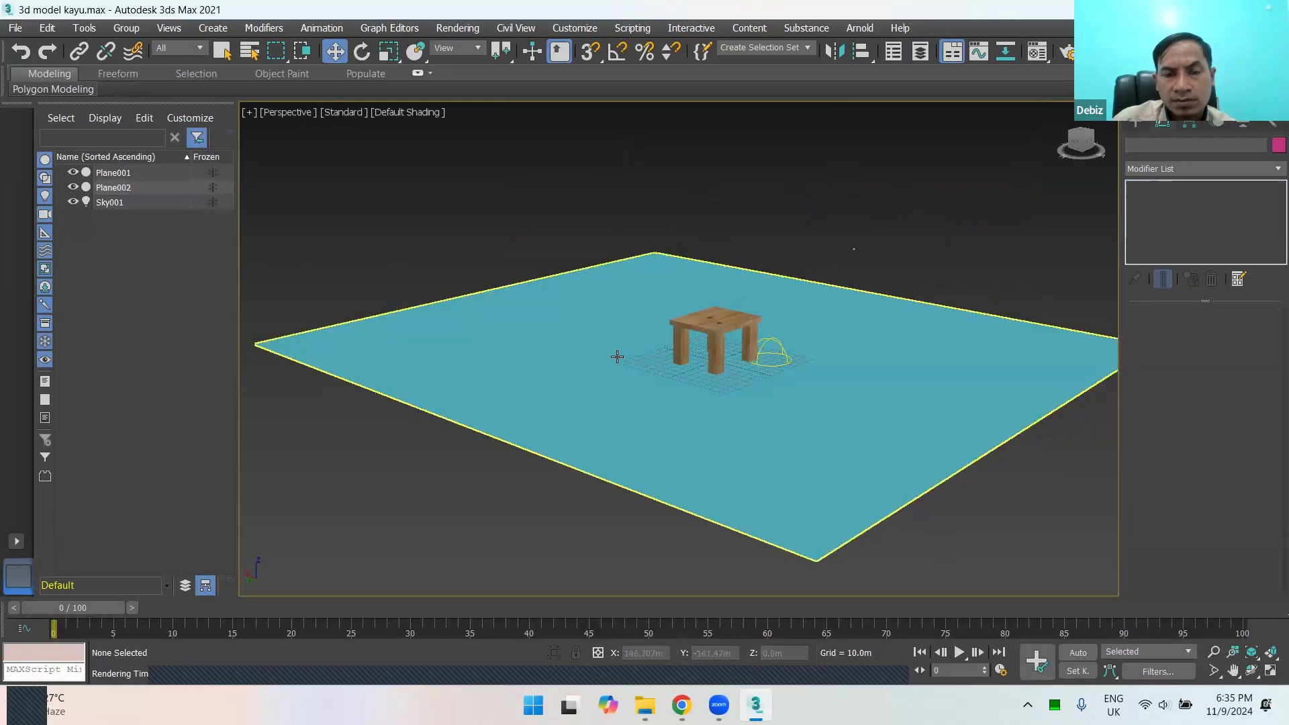
{"action": "scroll", "coordinate": [715, 310], "scroll_direction": "up", "scroll_amount": 3}
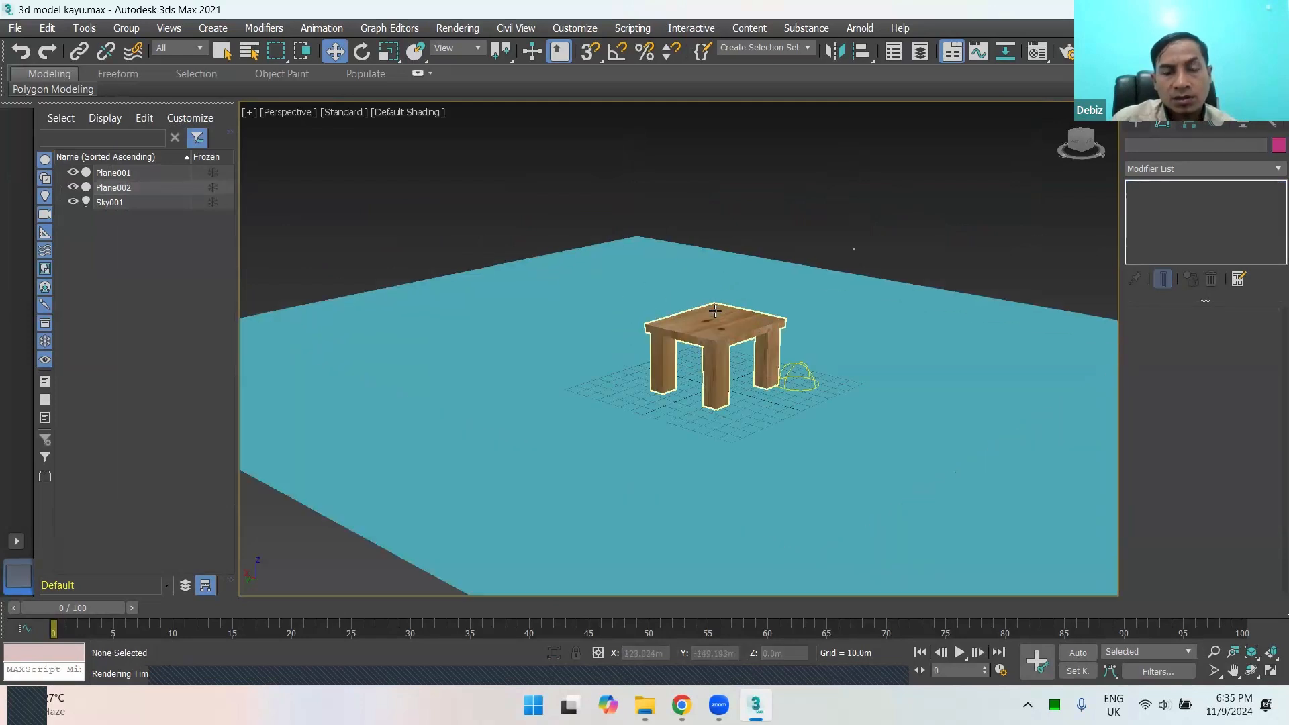
{"action": "scroll", "coordinate": [715, 310], "scroll_direction": "down", "scroll_amount": 3}
{"action": "scroll", "coordinate": [725, 354], "scroll_direction": "up", "scroll_amount": 2}
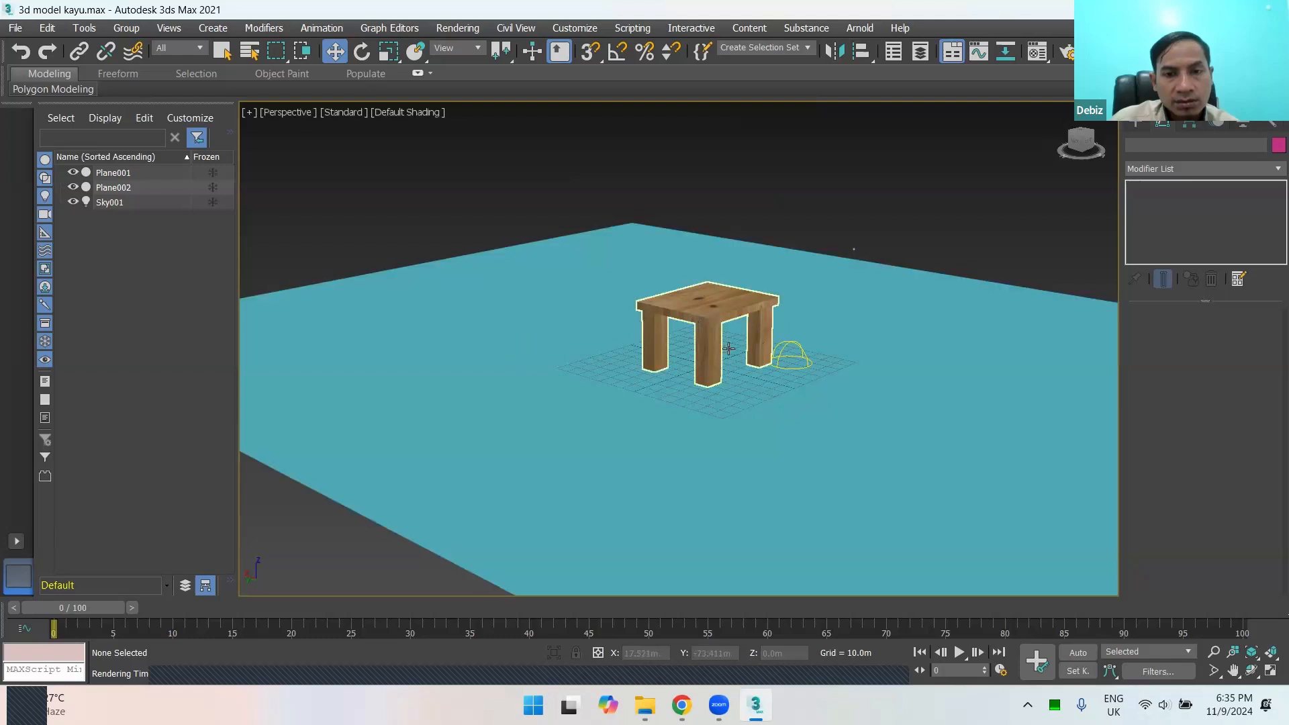
{"action": "left_click", "coordinate": [541, 310]}
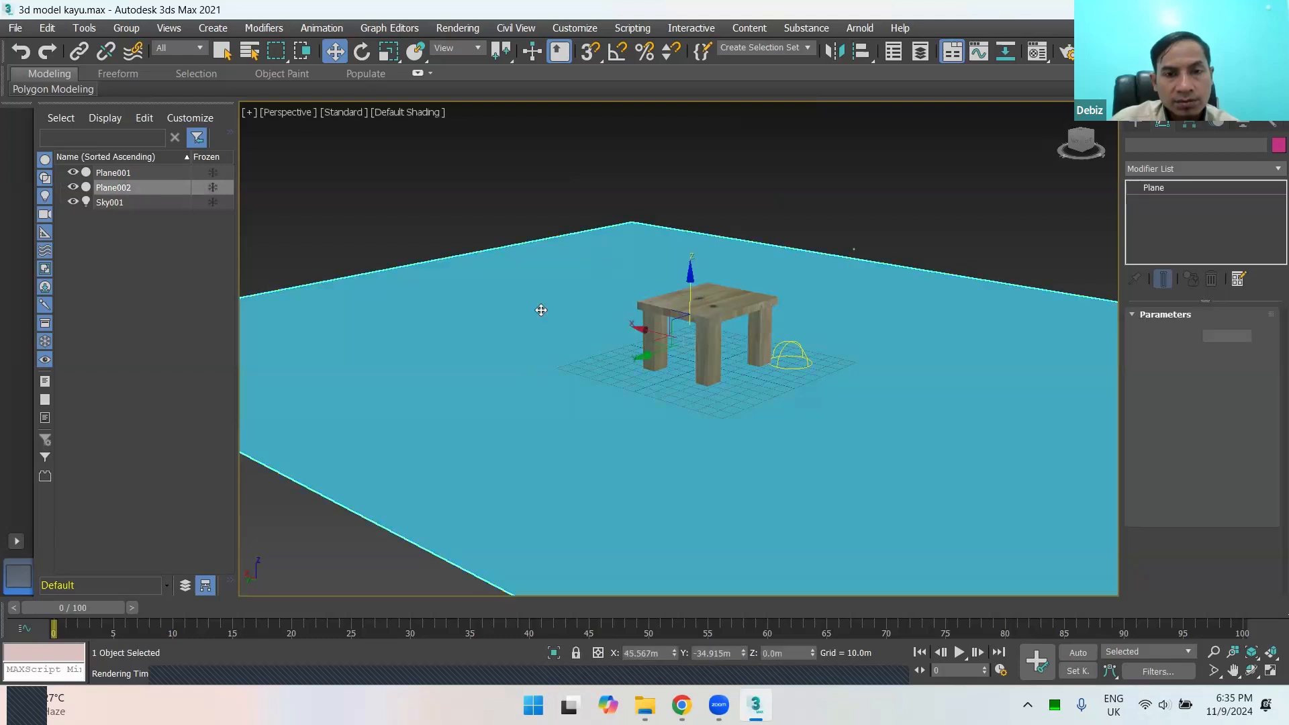
{"action": "left_click", "coordinate": [864, 228]}
{"action": "left_click", "coordinate": [585, 294]}
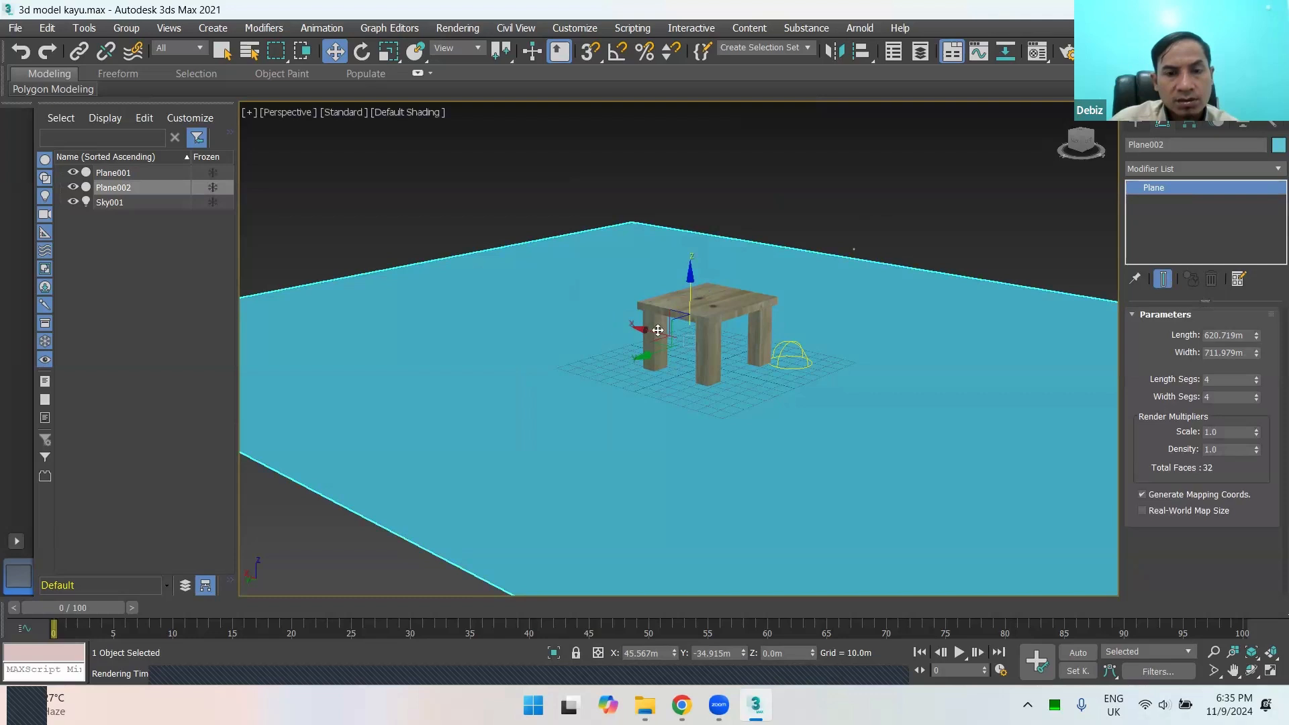
{"action": "right_click", "coordinate": [596, 324]}
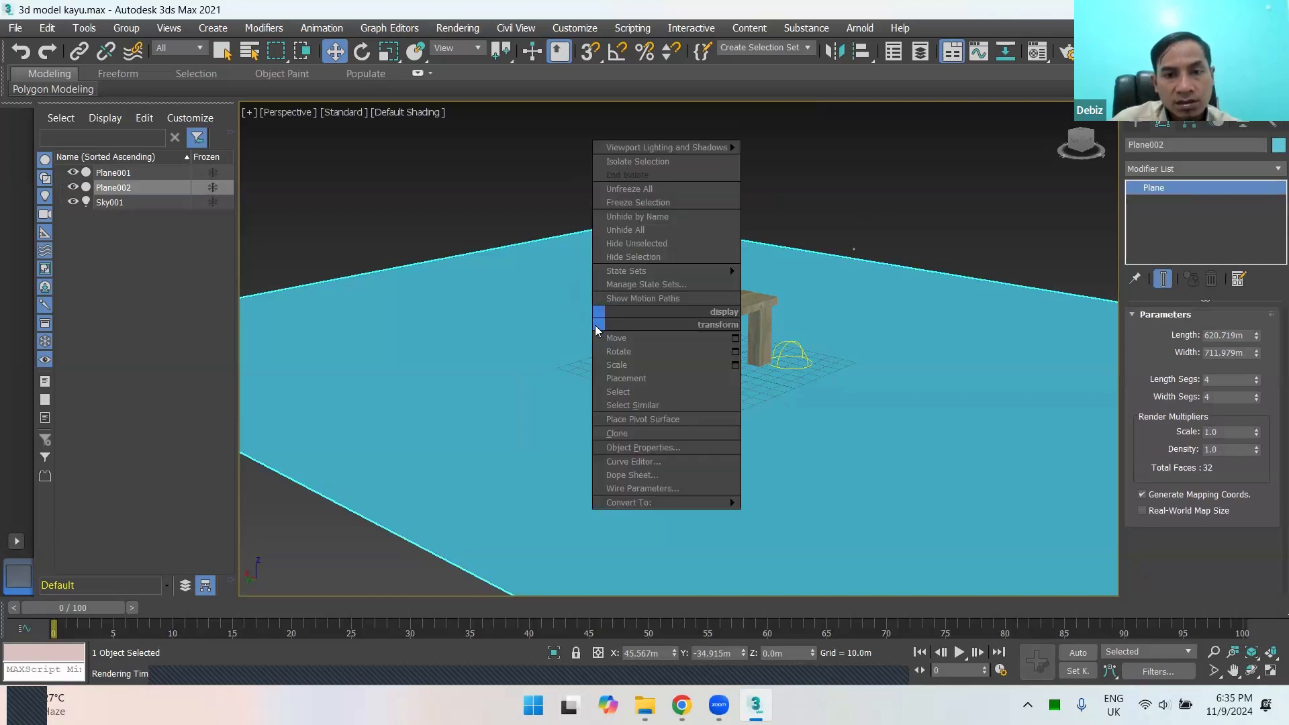
{"action": "left_click", "coordinate": [558, 317]}
{"action": "left_click", "coordinate": [808, 225]}
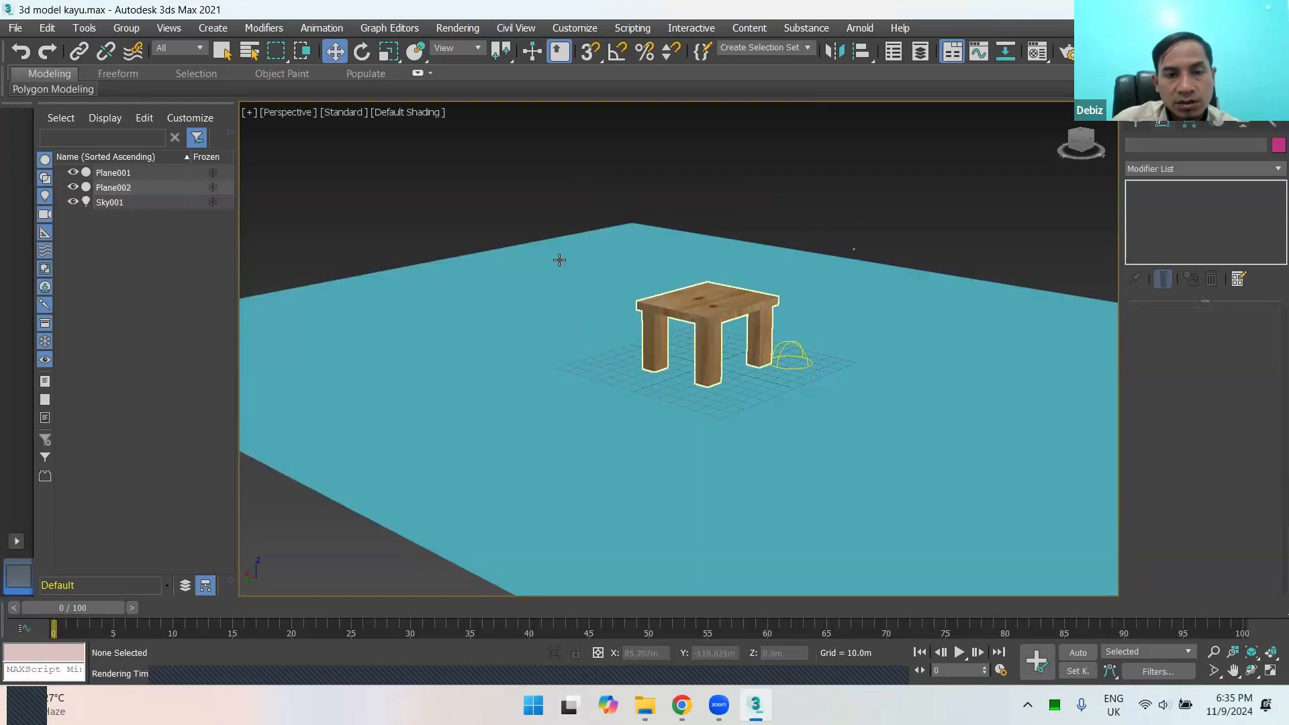
{"action": "left_click", "coordinate": [529, 282]}
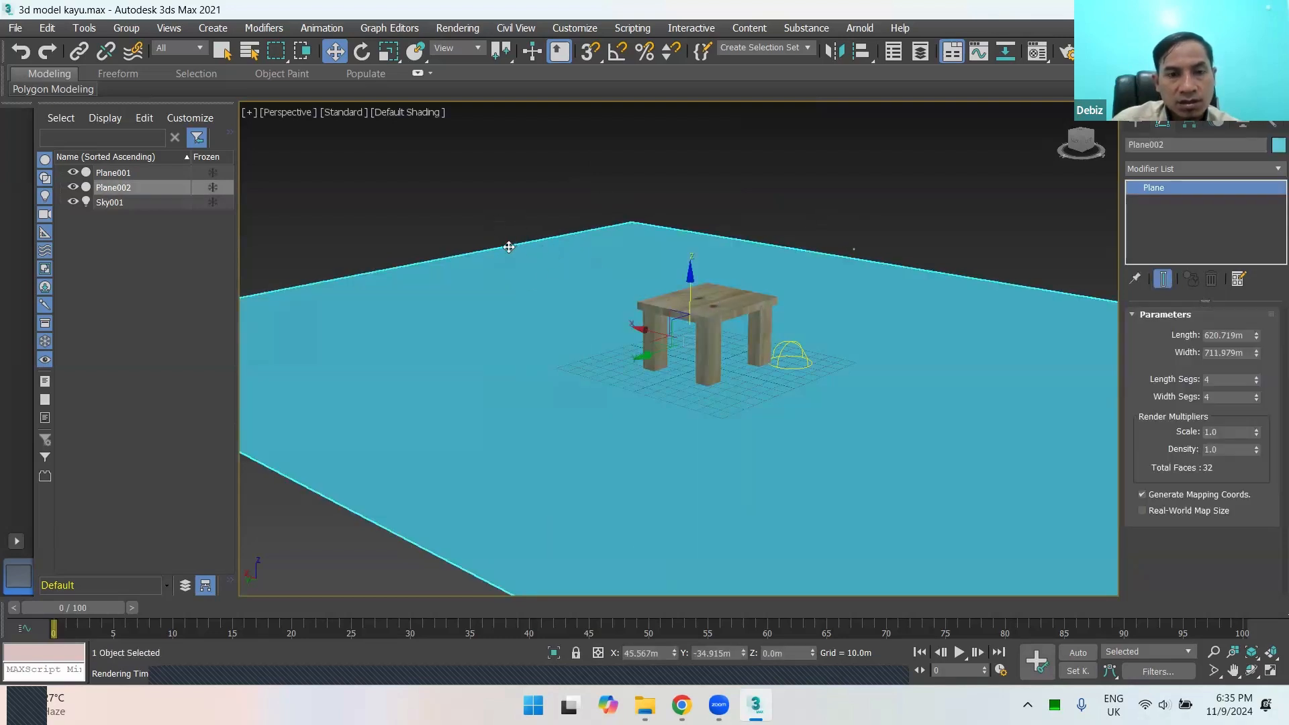
{"action": "left_click", "coordinate": [498, 225]}
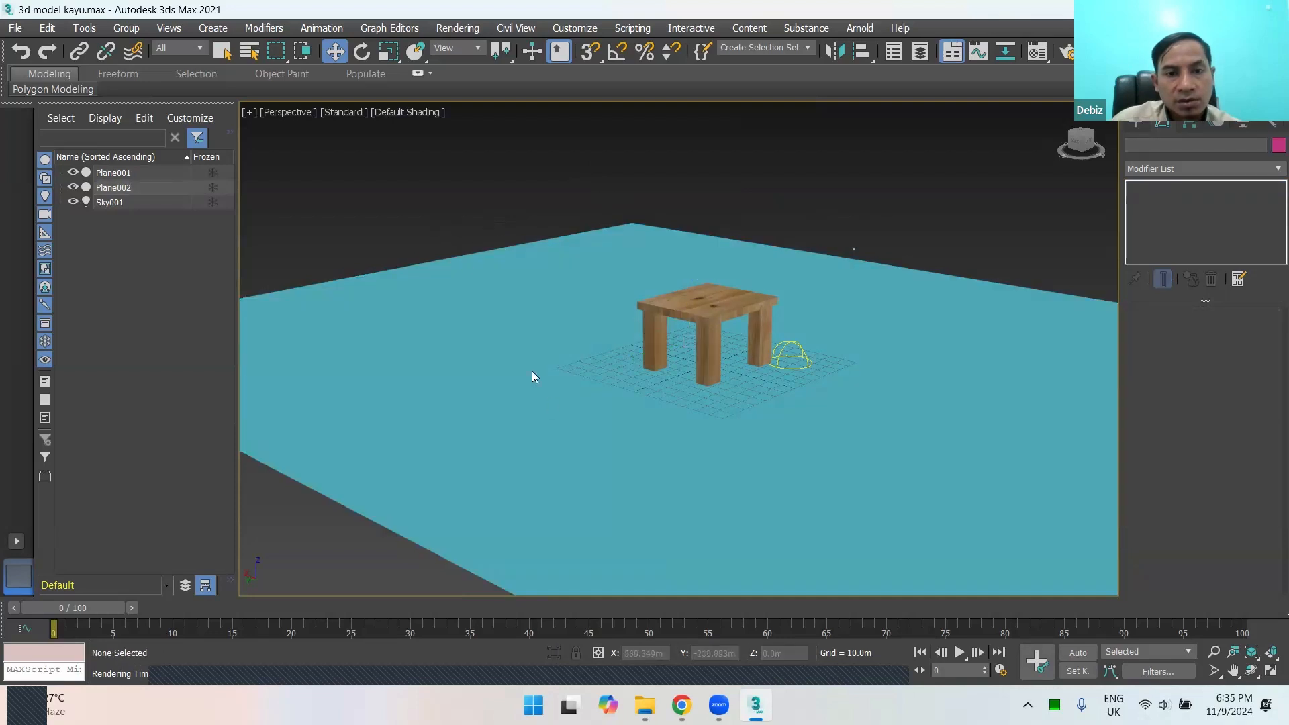
Step: Select the ground plane and enable Freeze in its object properties
{"action": "left_click_drag", "start_coordinate": [576, 413], "coordinate": [577, 416]}
{"action": "right_click", "coordinate": [522, 302]}
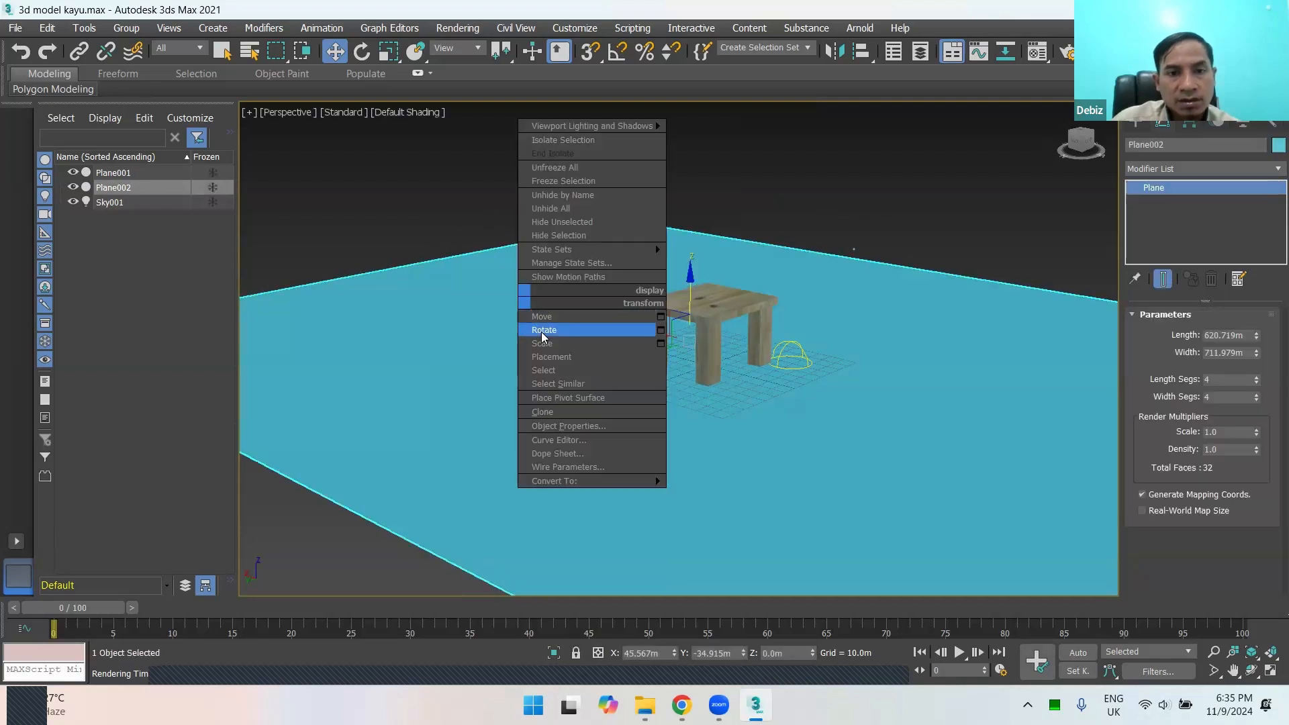
{"action": "left_click", "coordinate": [577, 424]}
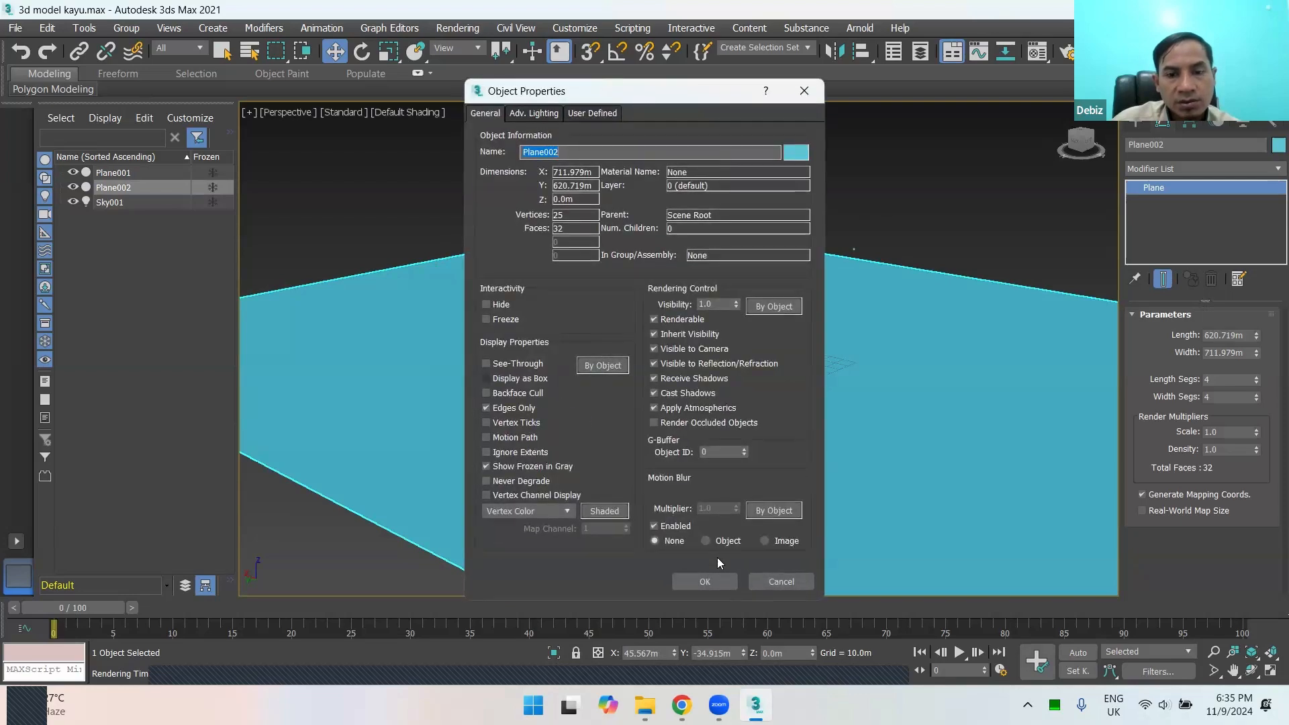
{"action": "left_click", "coordinate": [758, 581]}
{"action": "right_click", "coordinate": [511, 349]}
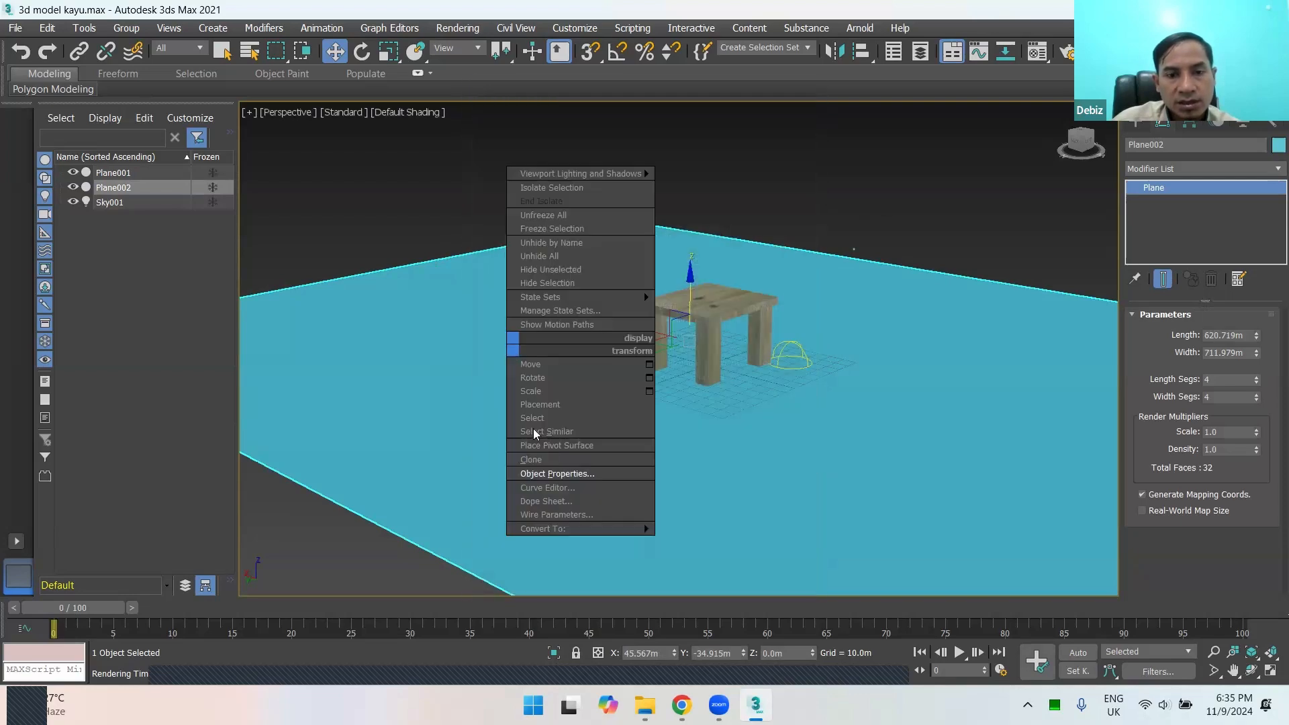
{"action": "left_click", "coordinate": [540, 475]}
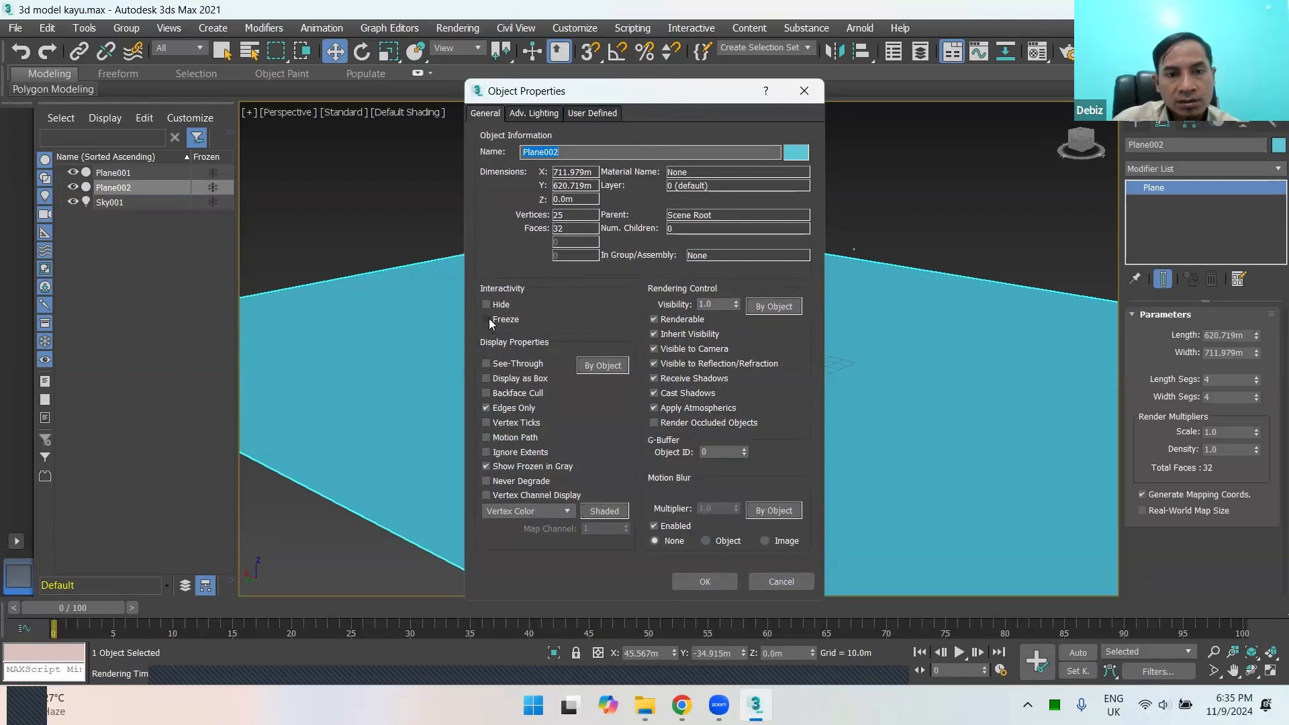
{"action": "left_click", "coordinate": [487, 320]}
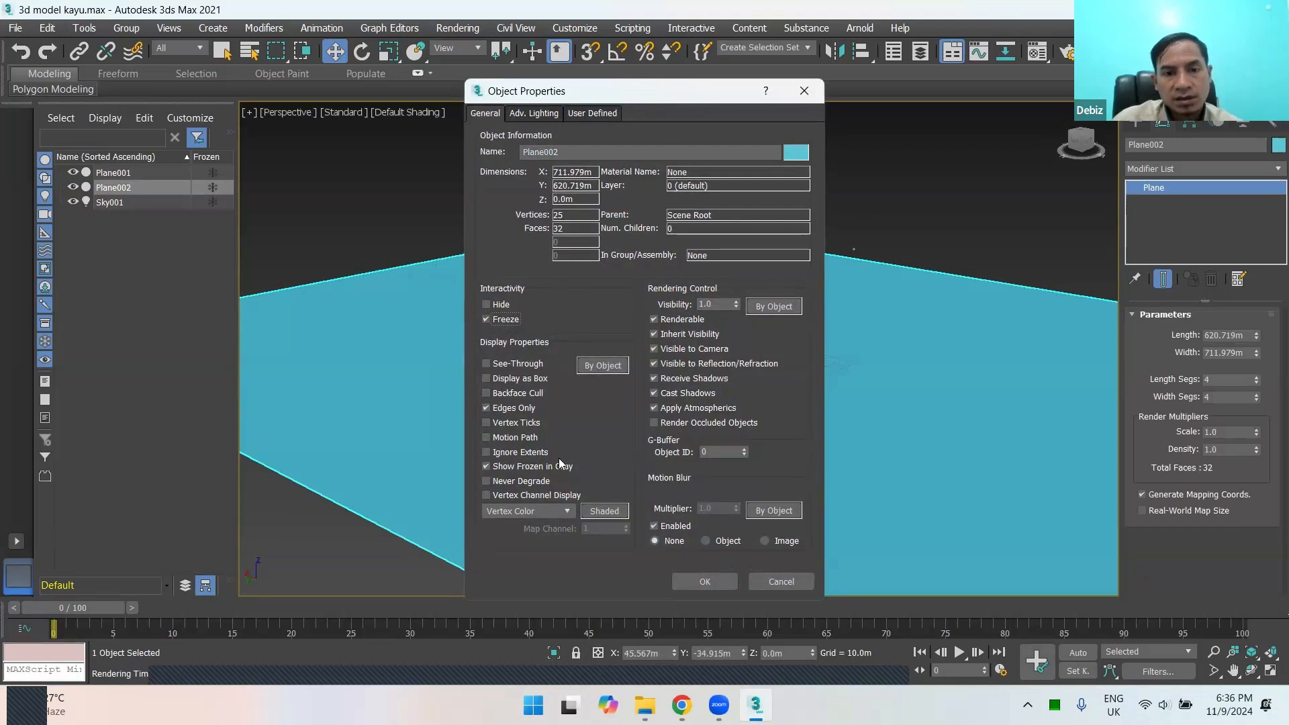
{"action": "left_click", "coordinate": [703, 581]}
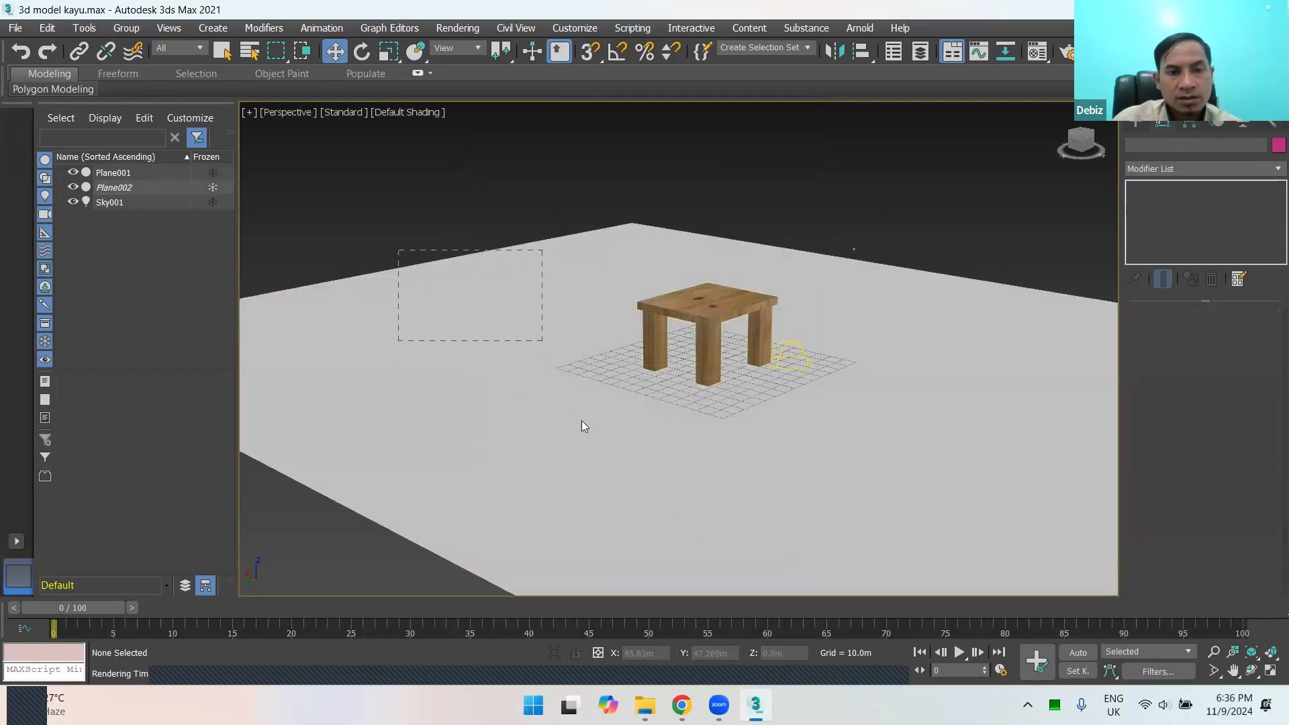
Step: Test whether the frozen ground plane can still be selected in the perspective view, without applying any command
{"action": "left_click_drag", "start_coordinate": [581, 421], "coordinate": [671, 436]}
{"action": "left_click", "coordinate": [412, 259]}
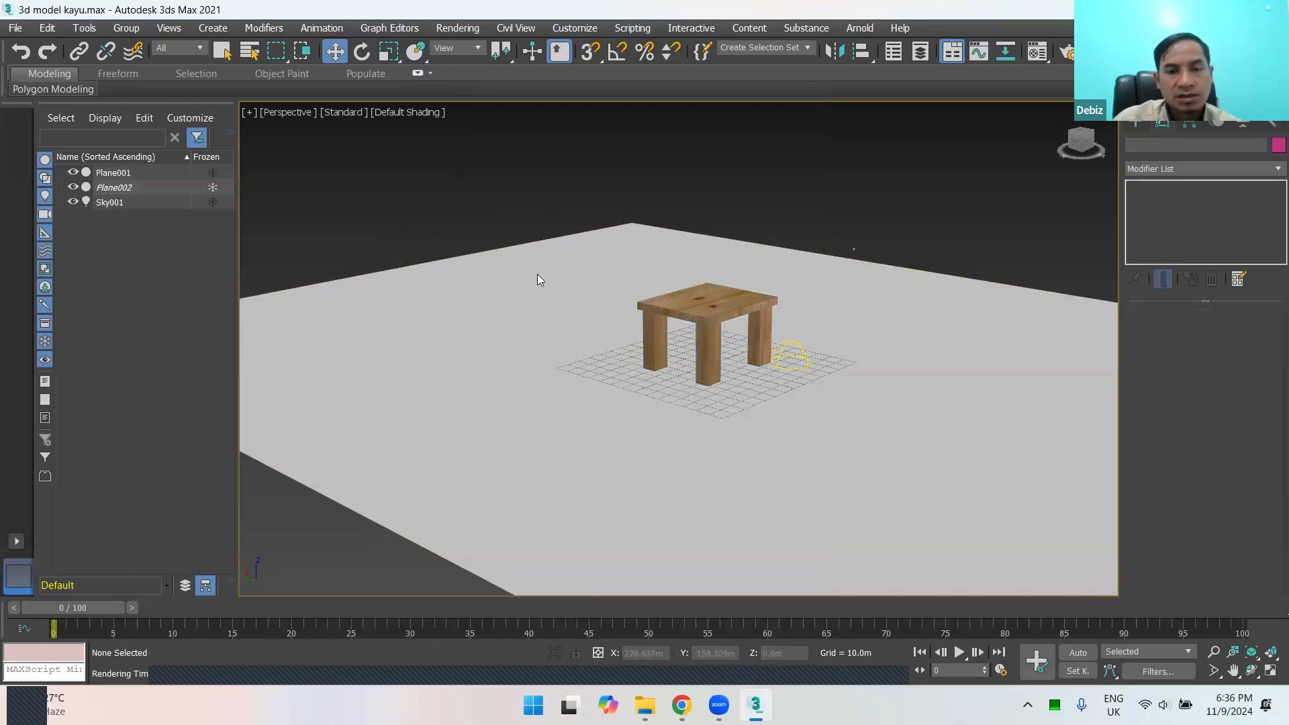
{"action": "right_click", "coordinate": [445, 302]}
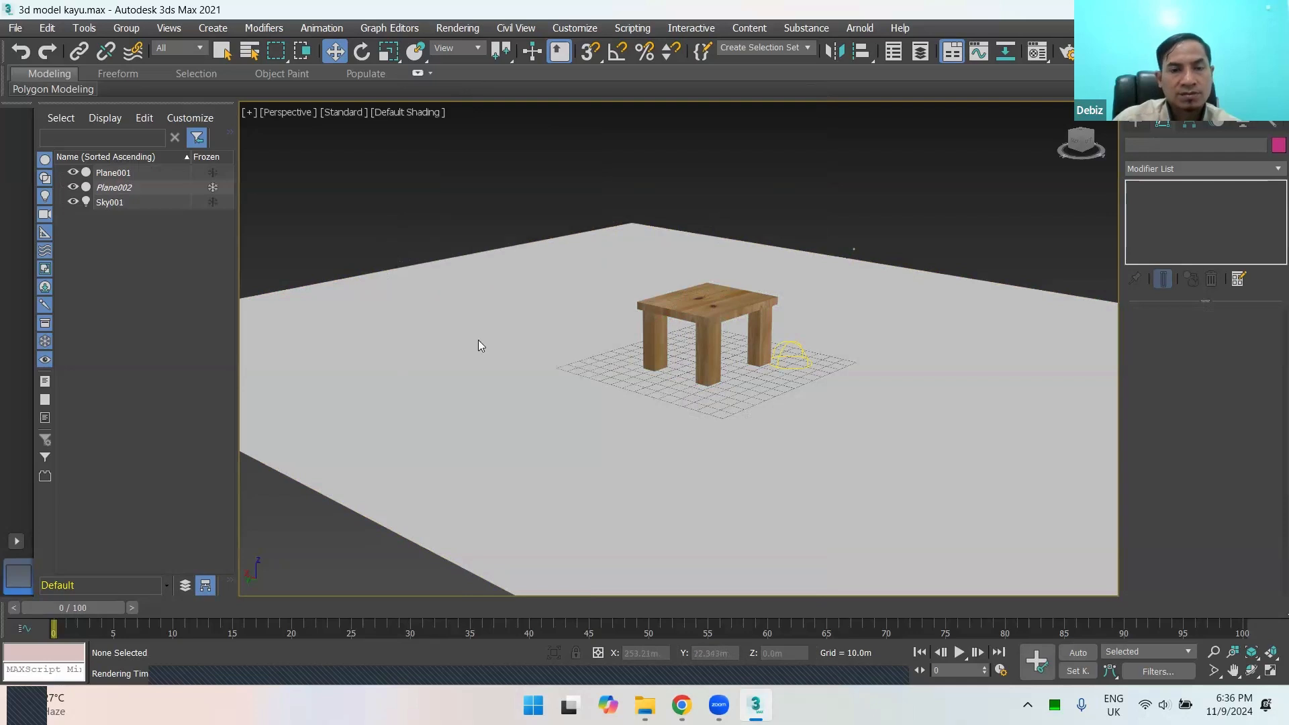
{"action": "scroll", "coordinate": [541, 346], "scroll_direction": "down", "scroll_amount": 5}
{"action": "scroll", "coordinate": [540, 339], "scroll_direction": "up", "scroll_amount": 3}
{"action": "scroll", "coordinate": [539, 322], "scroll_direction": "down", "scroll_amount": 1}
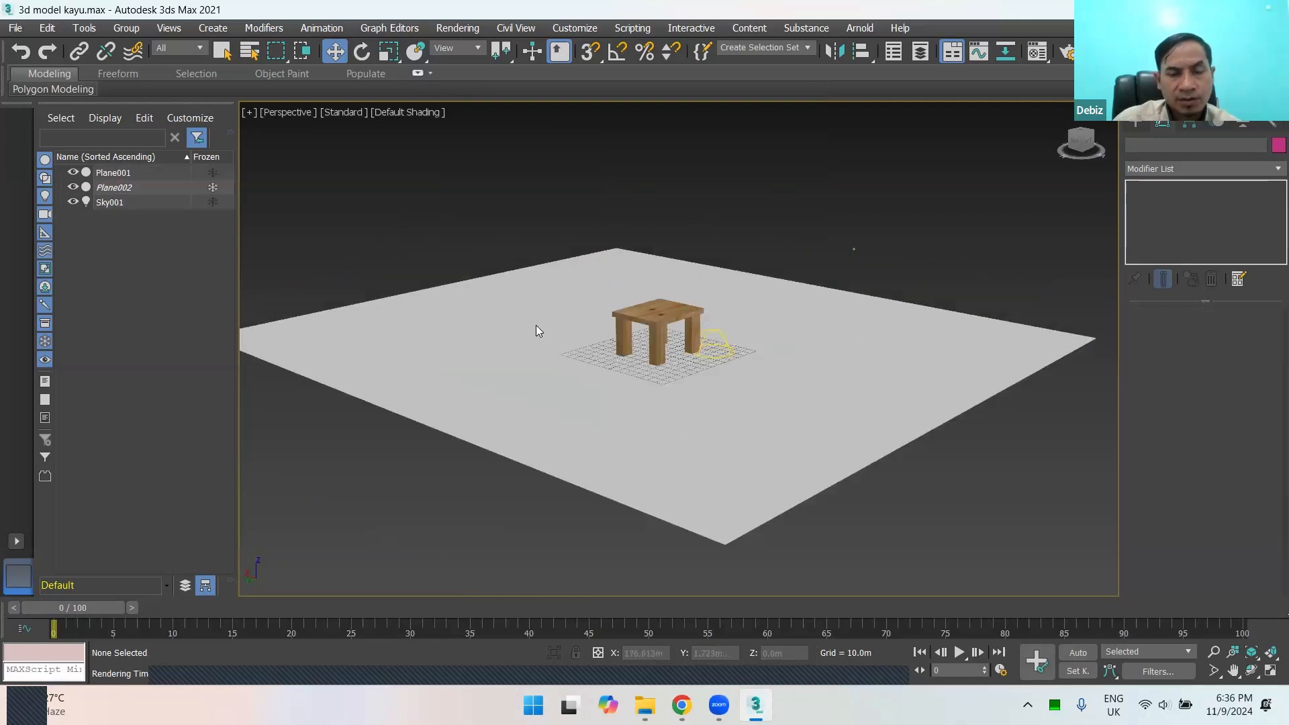
{"action": "scroll", "coordinate": [535, 326], "scroll_direction": "up", "scroll_amount": 3}
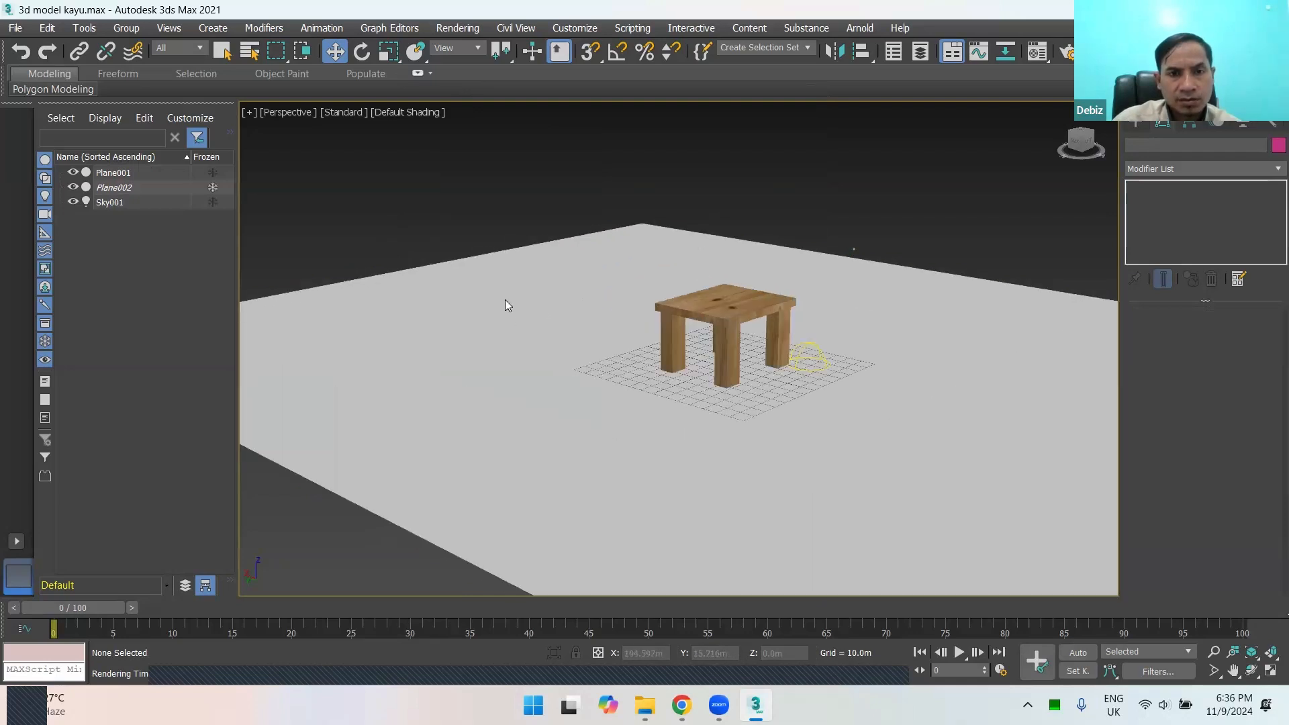
{"action": "right_click", "coordinate": [503, 239]}
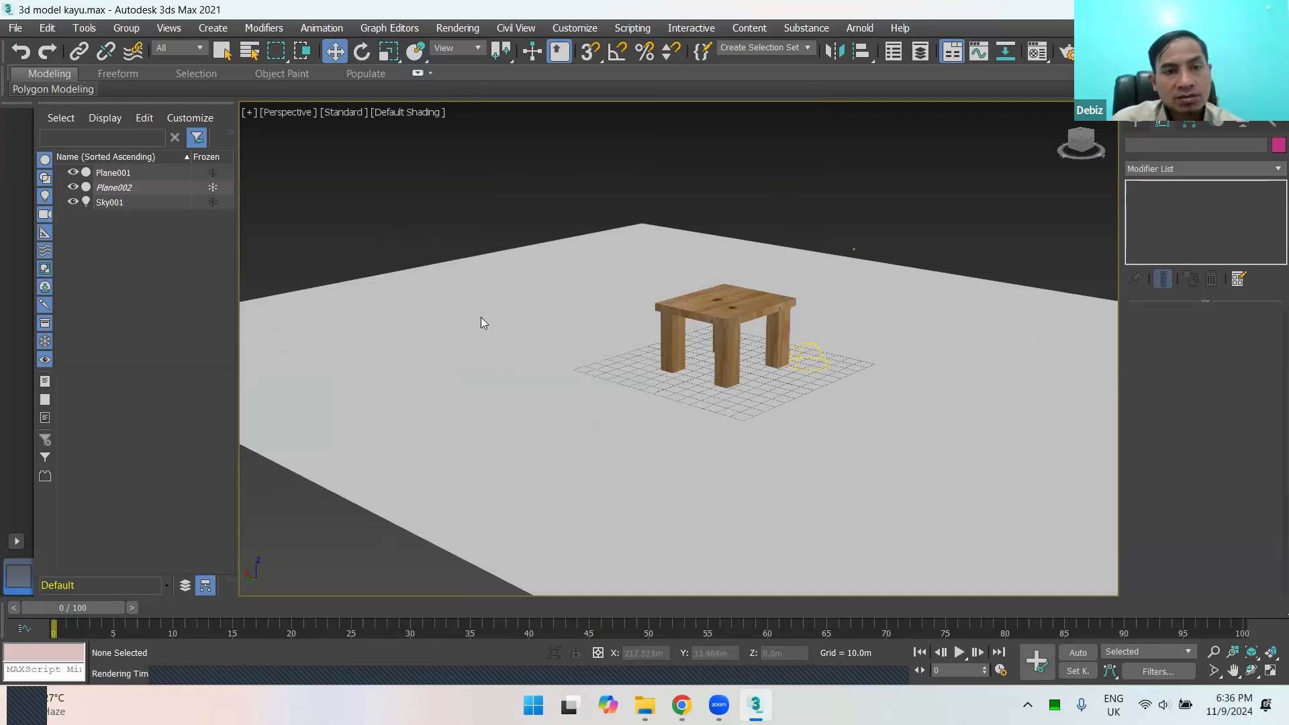
{"action": "right_click", "coordinate": [483, 283]}
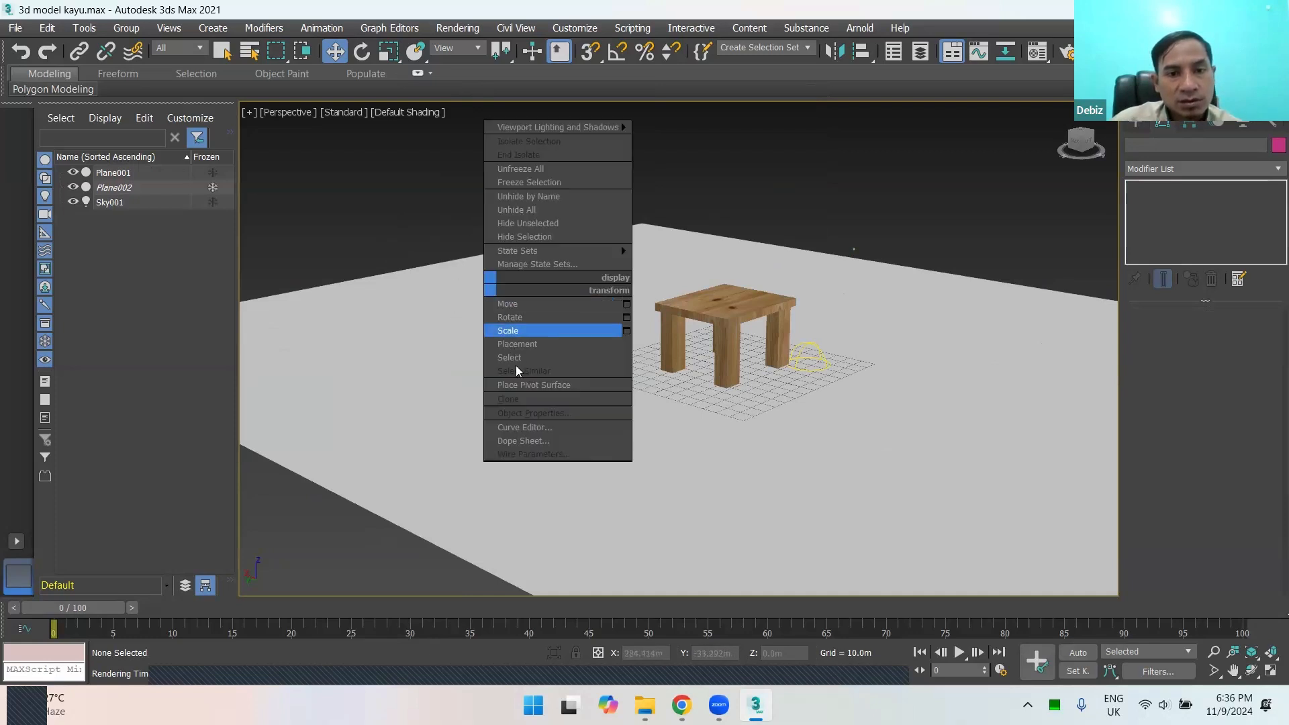
{"action": "left_click", "coordinate": [472, 372]}
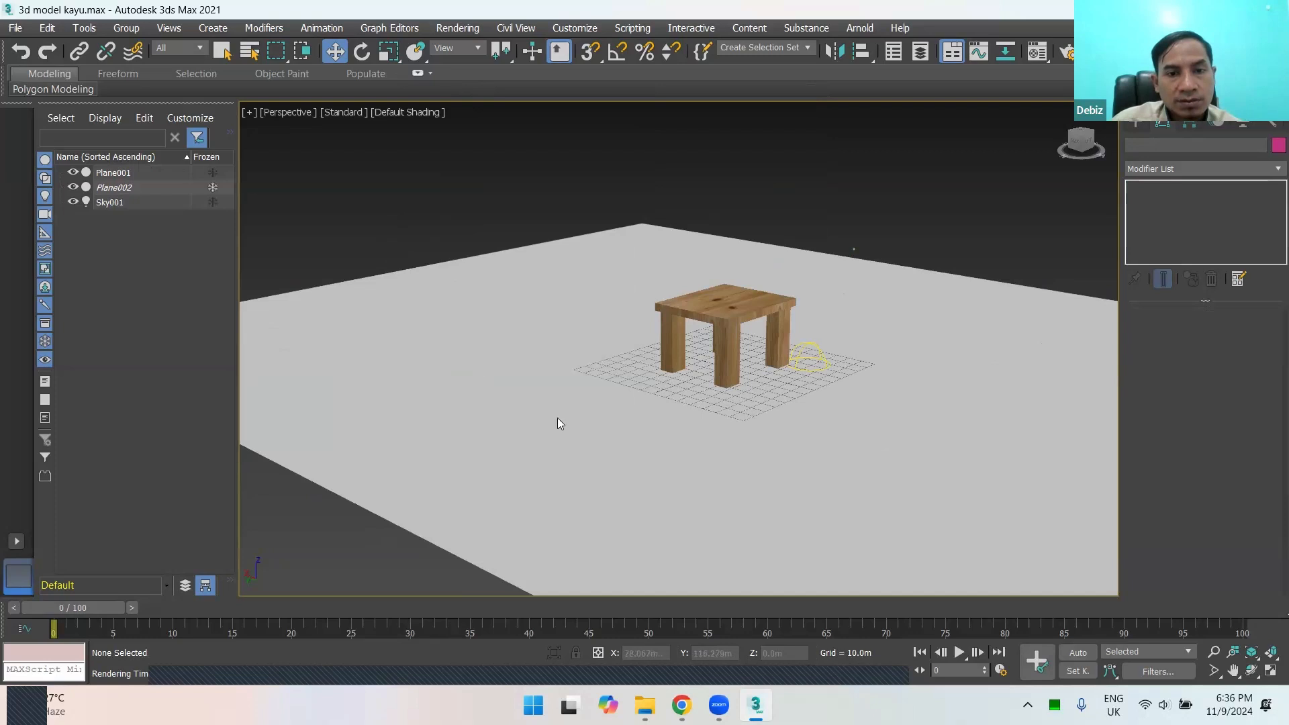
Step: Unfreeze all objects and select the ground plane in the perspective view
{"action": "right_click", "coordinate": [508, 335]}
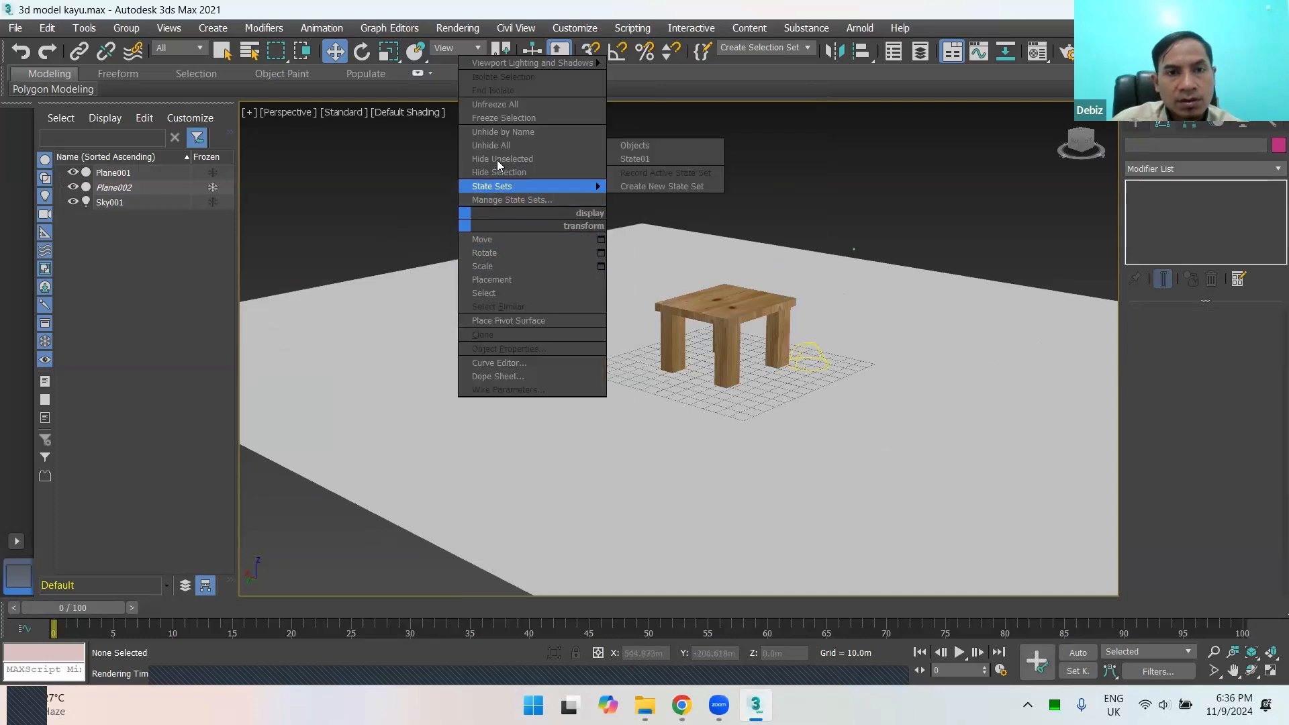
{"action": "left_click", "coordinate": [494, 105]}
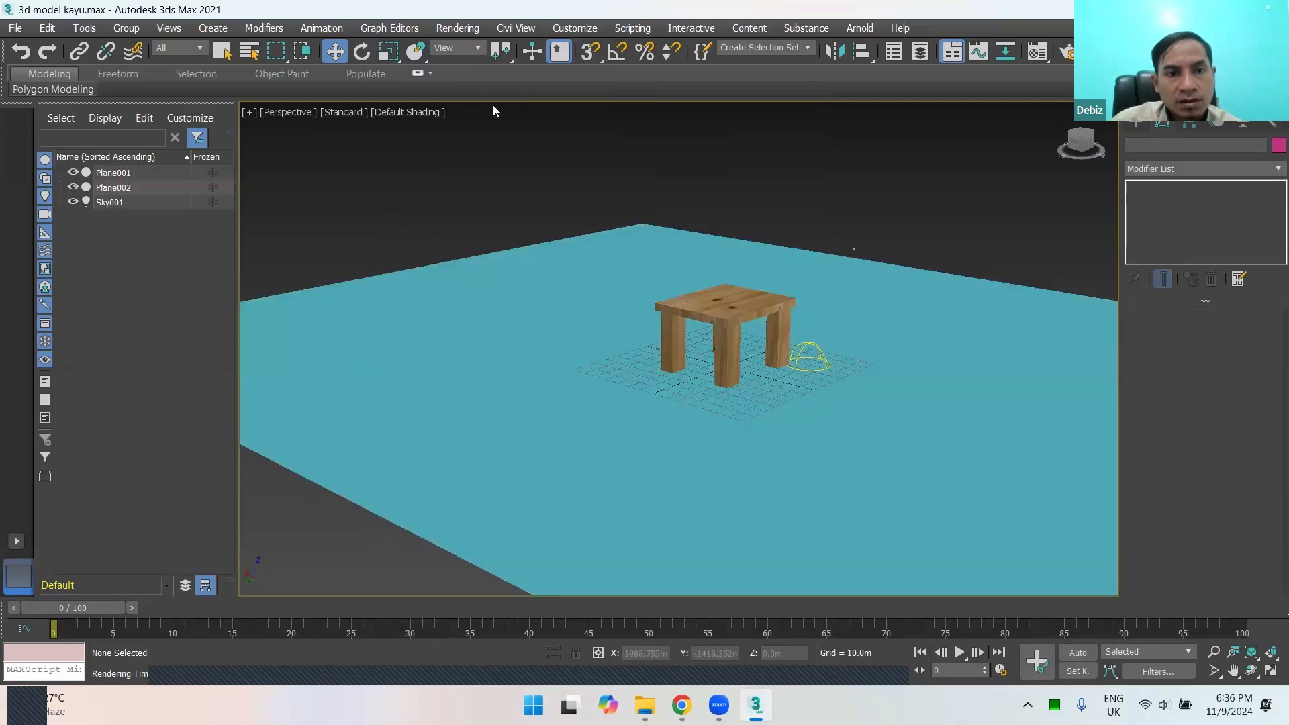
{"action": "right_click", "coordinate": [468, 193]}
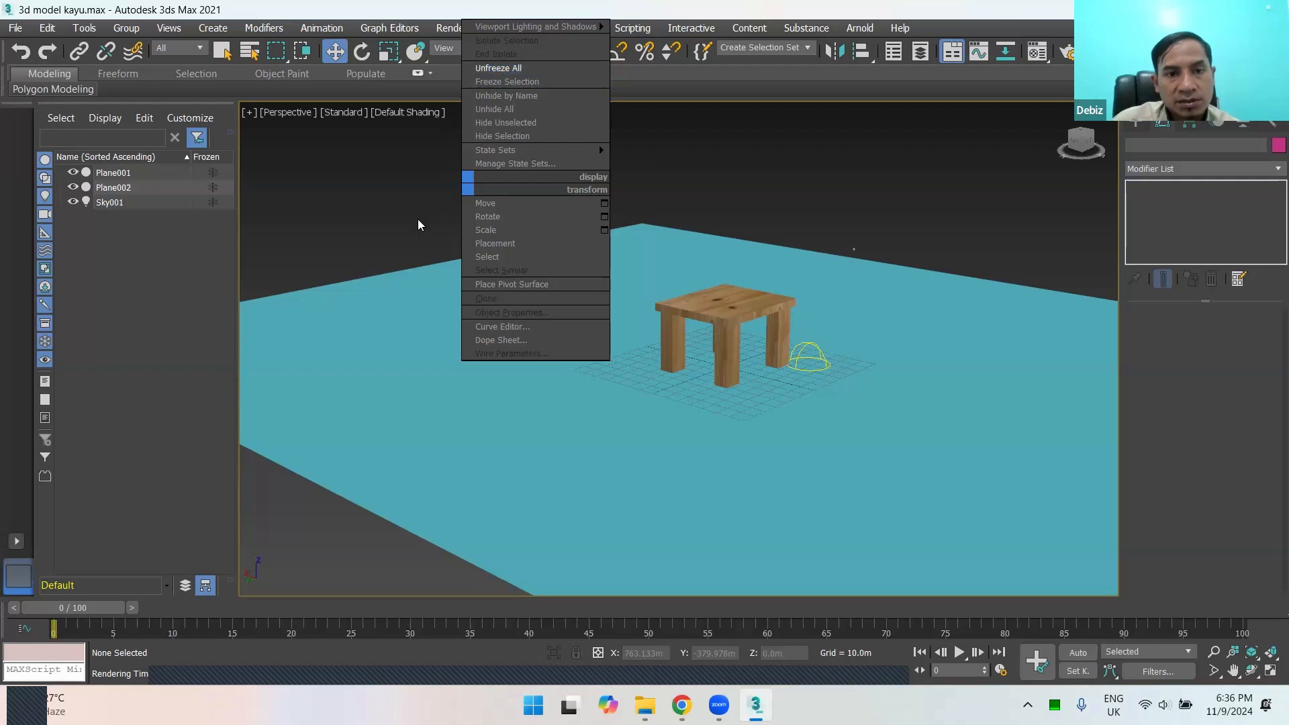
{"action": "left_click", "coordinate": [509, 288]}
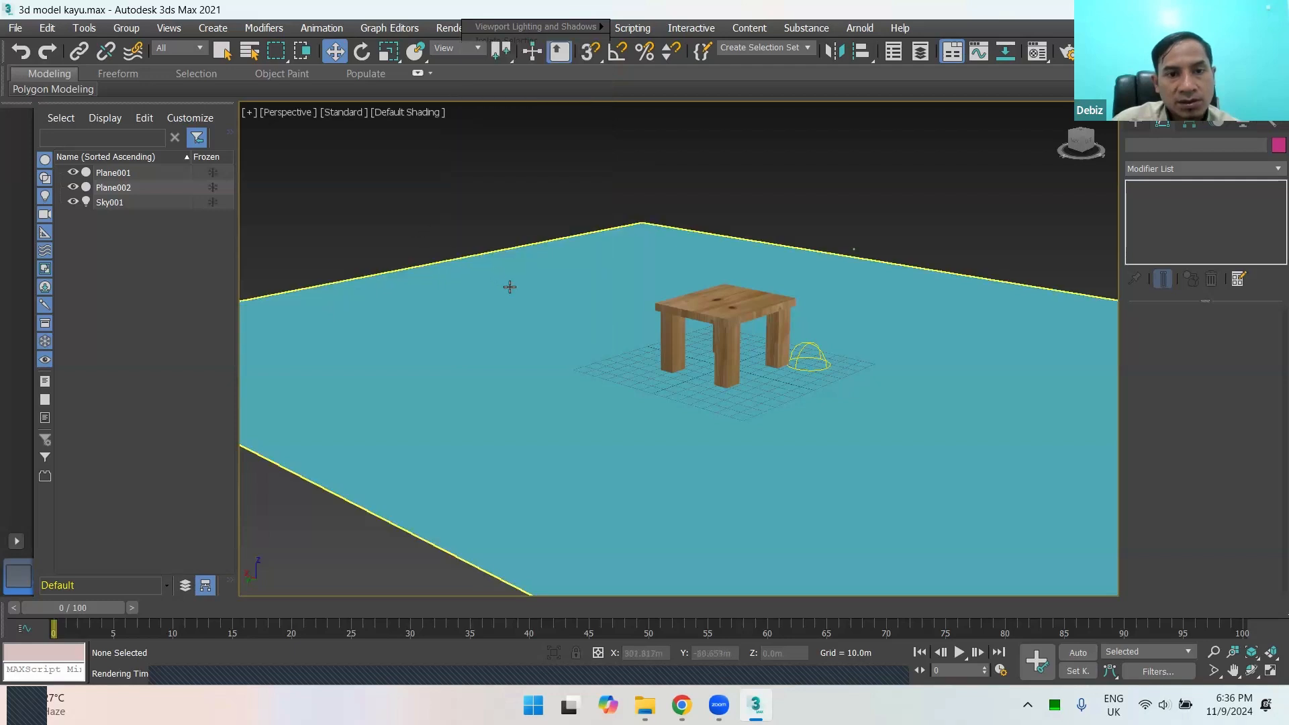
{"action": "left_click", "coordinate": [500, 234]}
{"action": "left_click", "coordinate": [530, 348]}
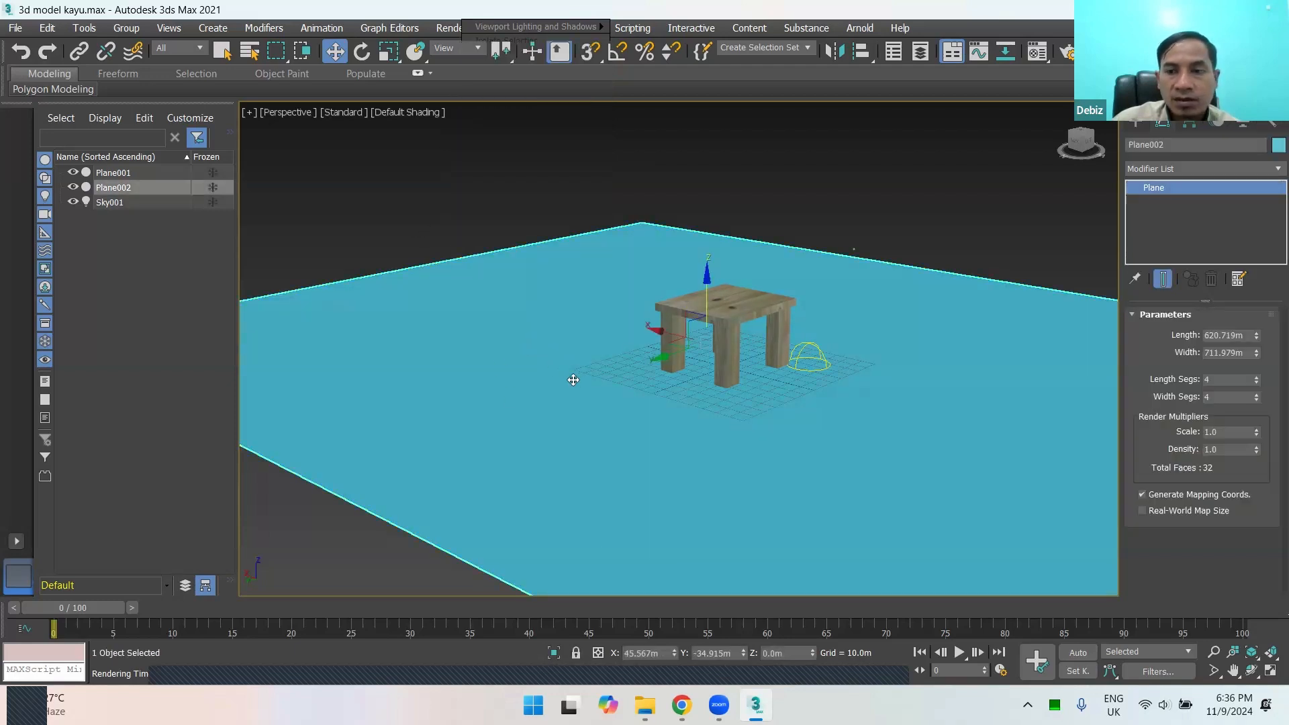
{"action": "scroll", "coordinate": [541, 339], "scroll_direction": "down", "scroll_amount": 5}
{"action": "scroll", "coordinate": [560, 364], "scroll_direction": "up", "scroll_amount": 4}
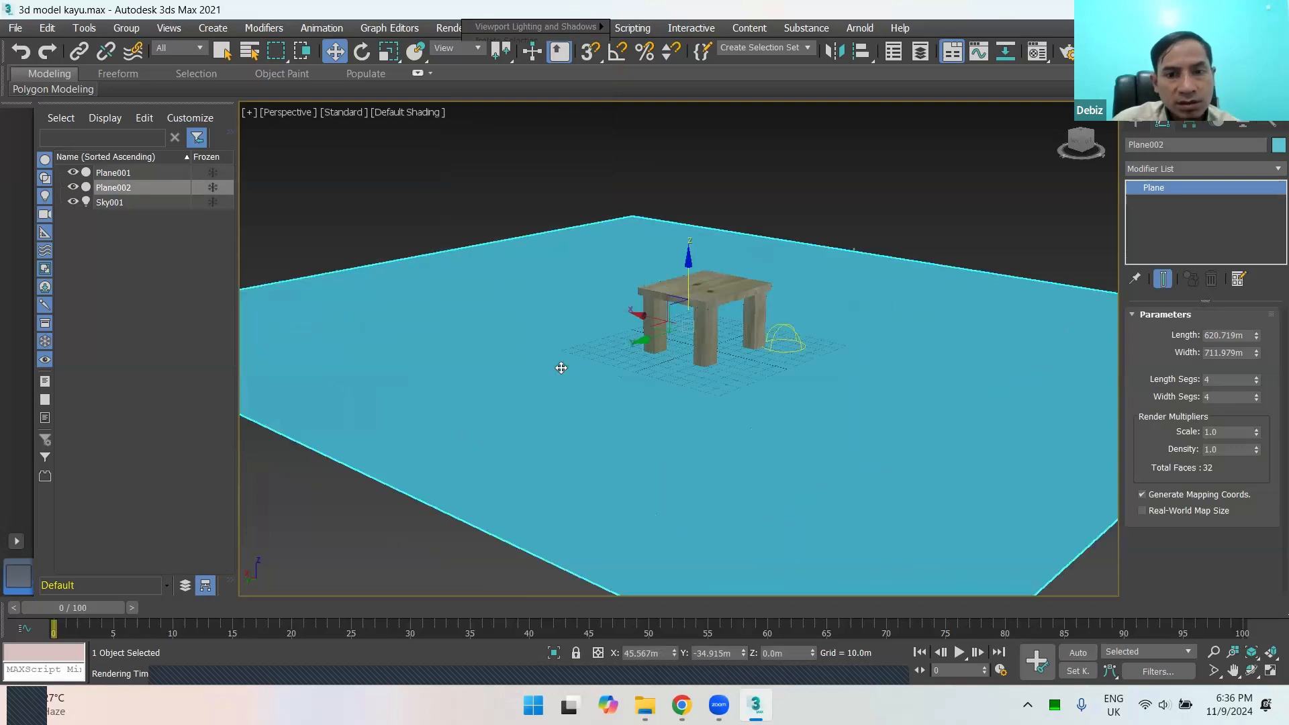
Step: In the ground plane's object properties, disable Show Frozen in Gray and enable Freeze
{"action": "right_click", "coordinate": [501, 316]}
{"action": "left_click", "coordinate": [528, 441]}
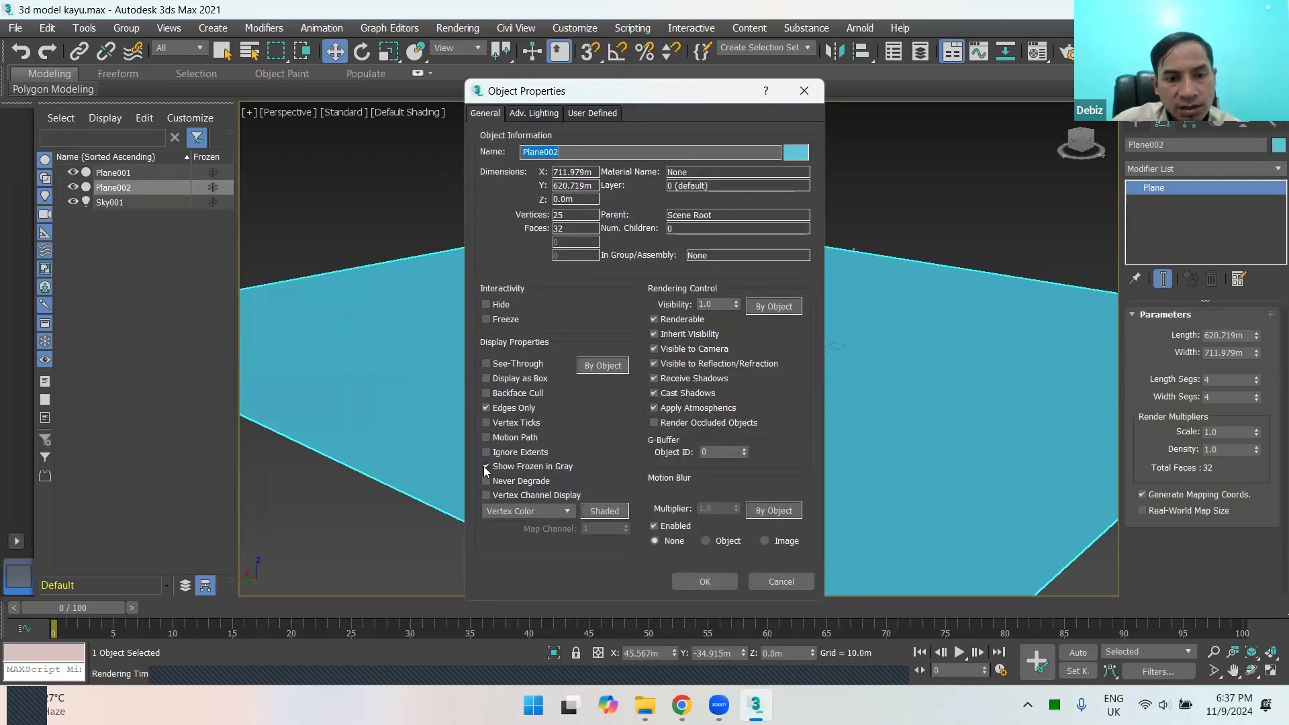
{"action": "left_click", "coordinate": [485, 466]}
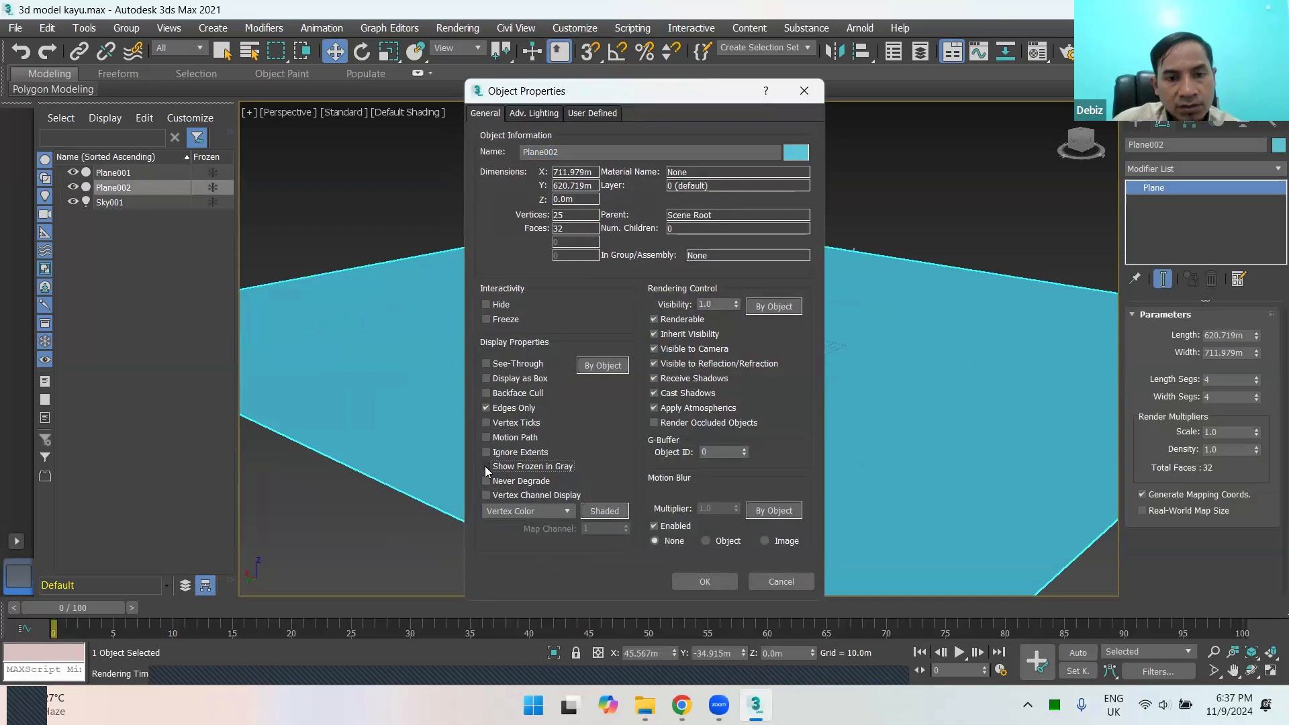
{"action": "left_click", "coordinate": [485, 466]}
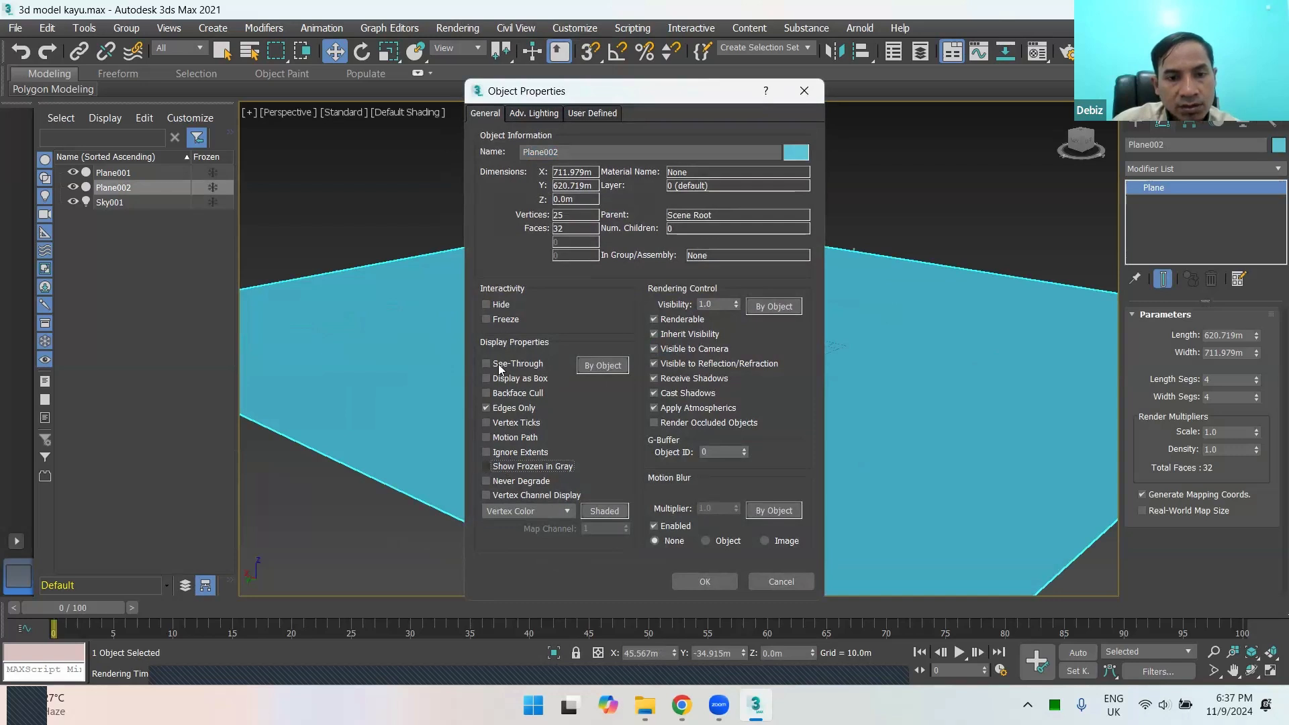
{"action": "left_click", "coordinate": [485, 320]}
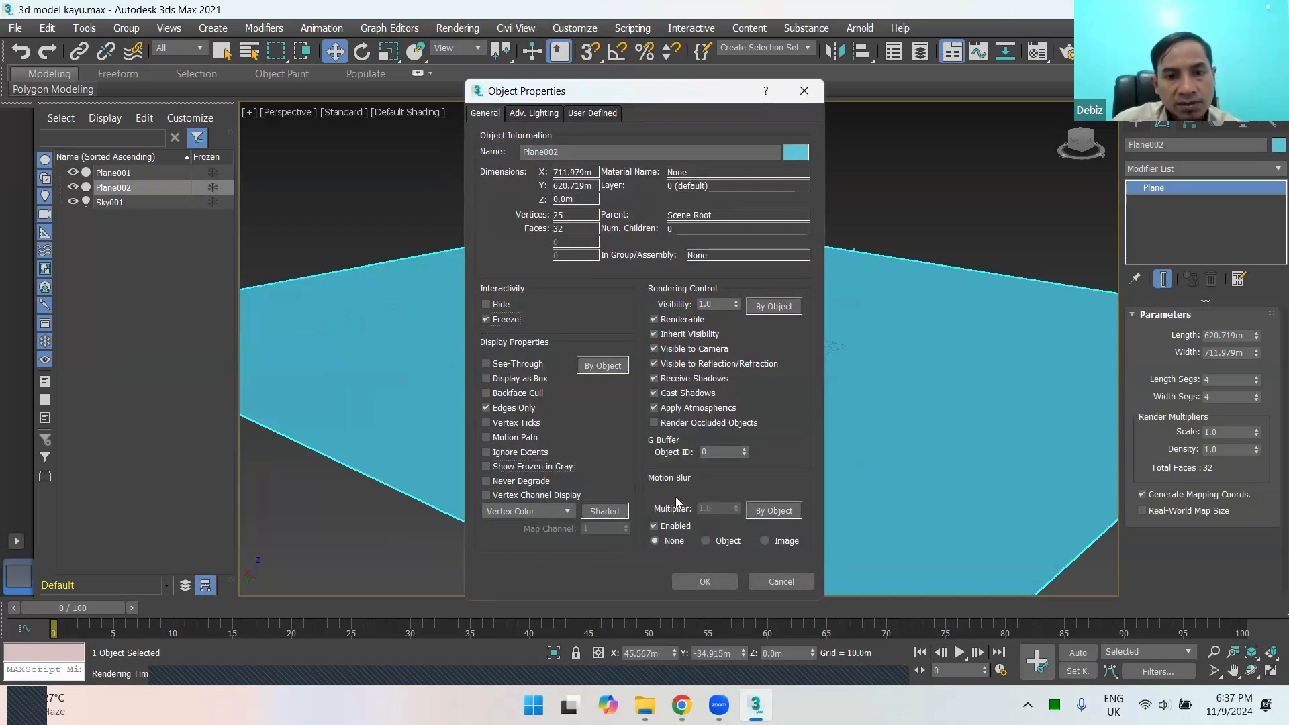
{"action": "left_click", "coordinate": [699, 582]}
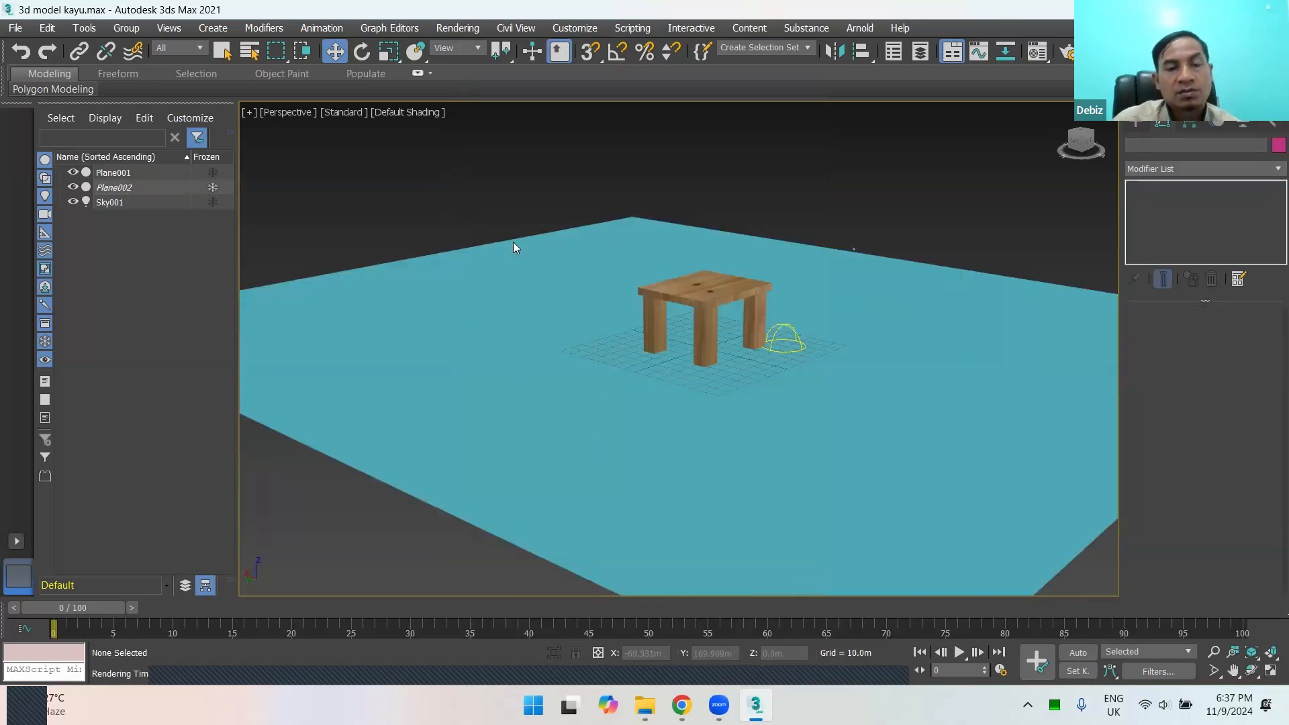
Step: Examine the wooden table on the frozen ground plane from several angles and distances
{"action": "right_click", "coordinate": [533, 284]}
{"action": "left_click", "coordinate": [443, 383]}
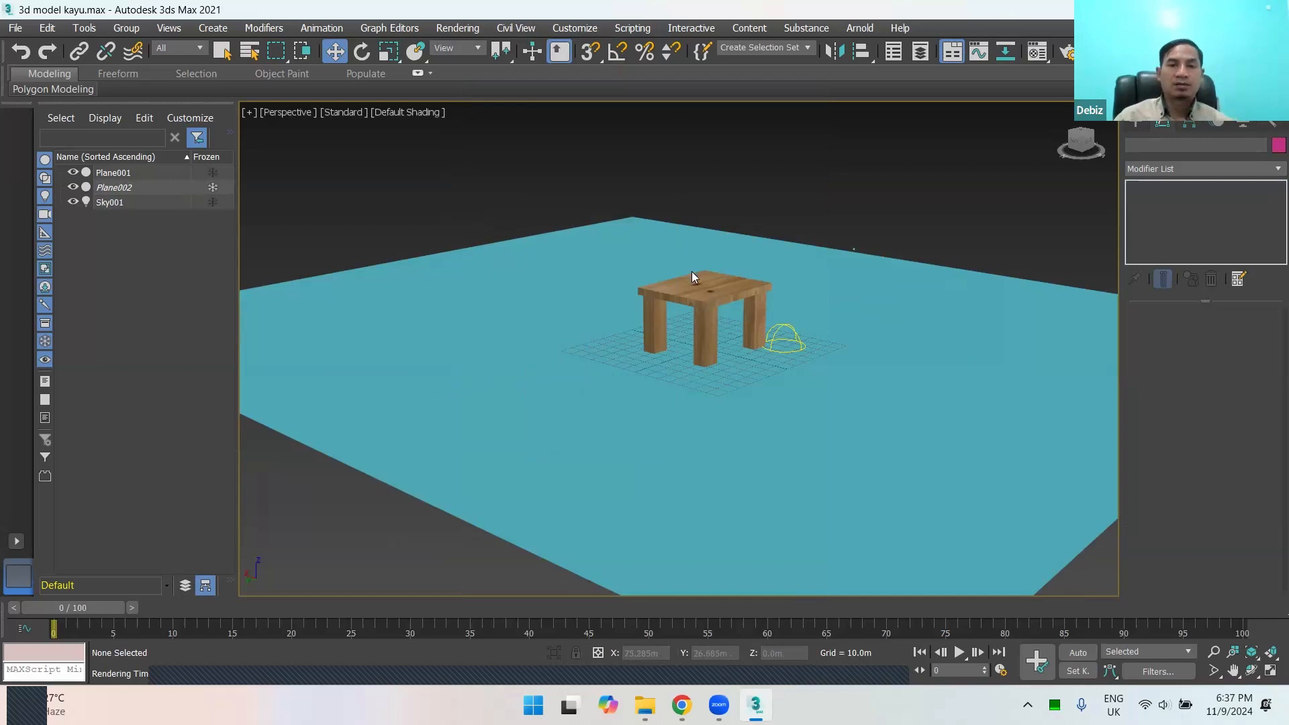
{"action": "scroll", "coordinate": [691, 271], "scroll_direction": "down", "scroll_amount": 6}
{"action": "scroll", "coordinate": [704, 354], "scroll_direction": "up", "scroll_amount": 4}
{"action": "scroll", "coordinate": [672, 270], "scroll_direction": "up", "scroll_amount": 3}
{"action": "middle_click_drag", "start_coordinate": [681, 222], "coordinate": [727, 403]}
{"action": "middle_click_drag", "start_coordinate": [828, 368], "coordinate": [757, 433], "text": "alt"}
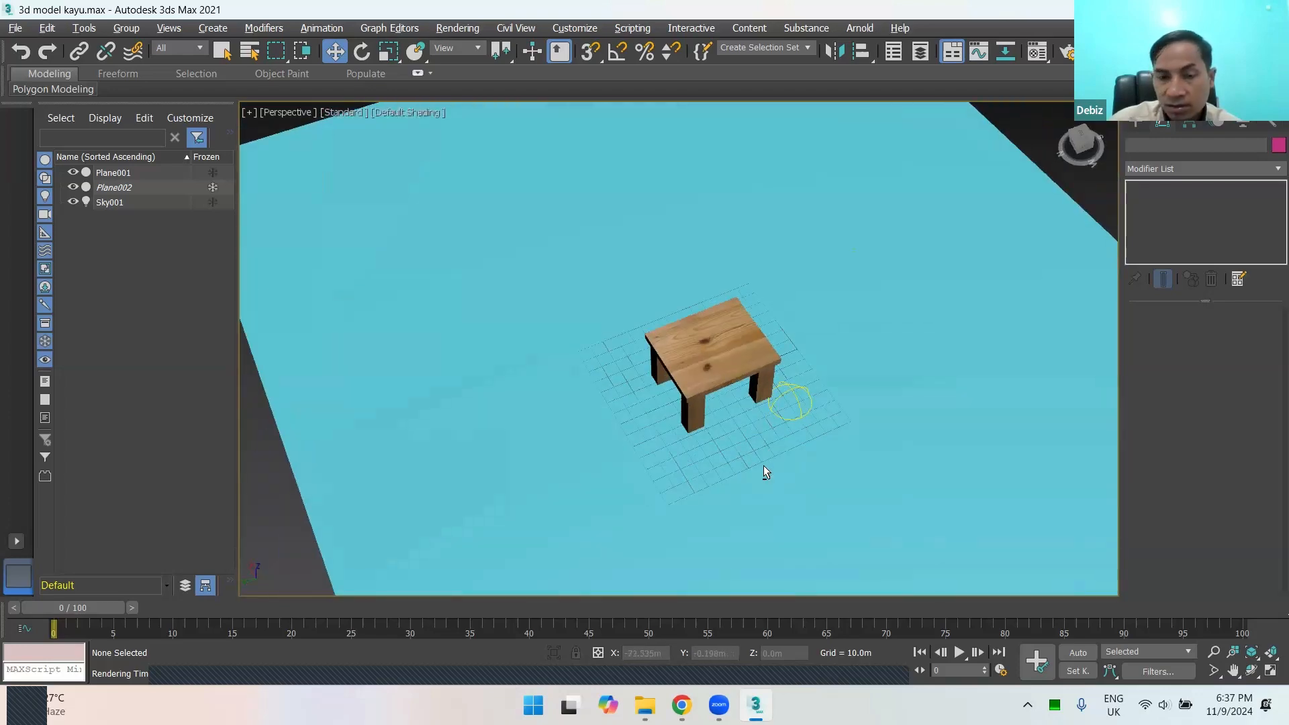
{"action": "middle_click_drag", "start_coordinate": [771, 449], "coordinate": [795, 393], "text": "alt"}
{"action": "middle_click_drag", "start_coordinate": [715, 451], "coordinate": [702, 477]}
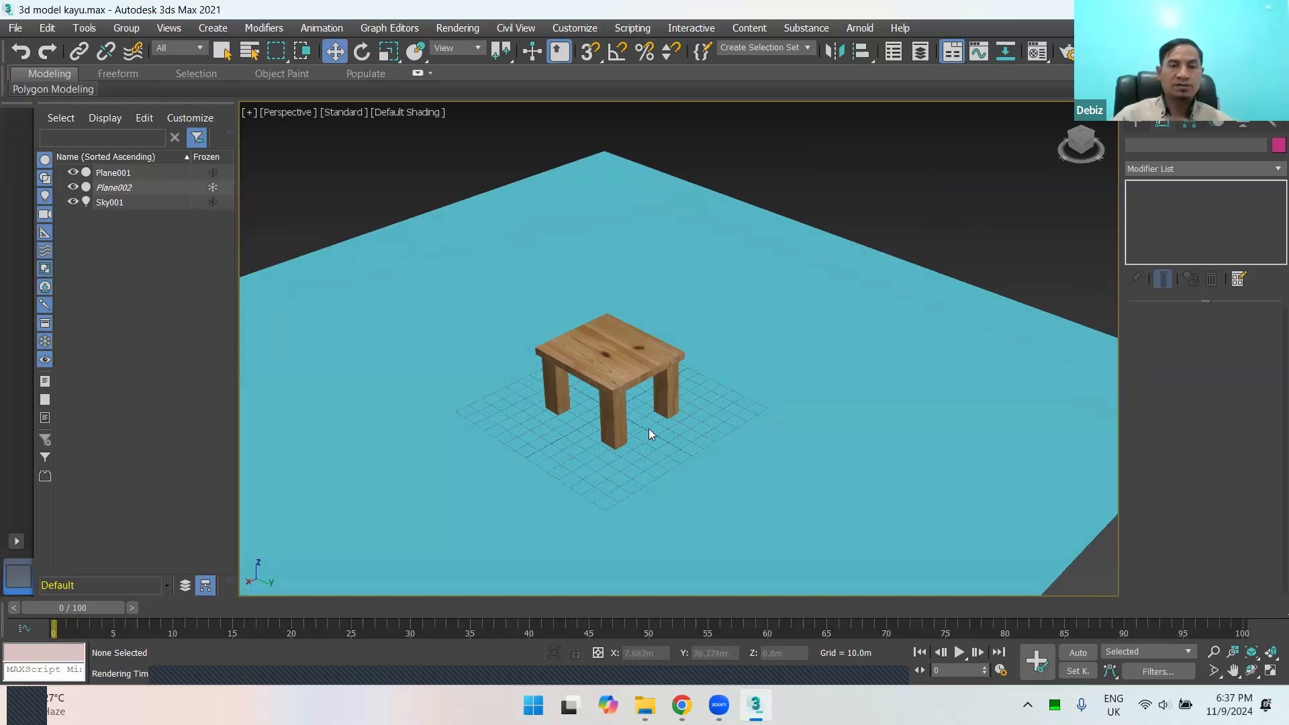
{"action": "scroll", "coordinate": [653, 406], "scroll_direction": "up", "scroll_amount": 3}
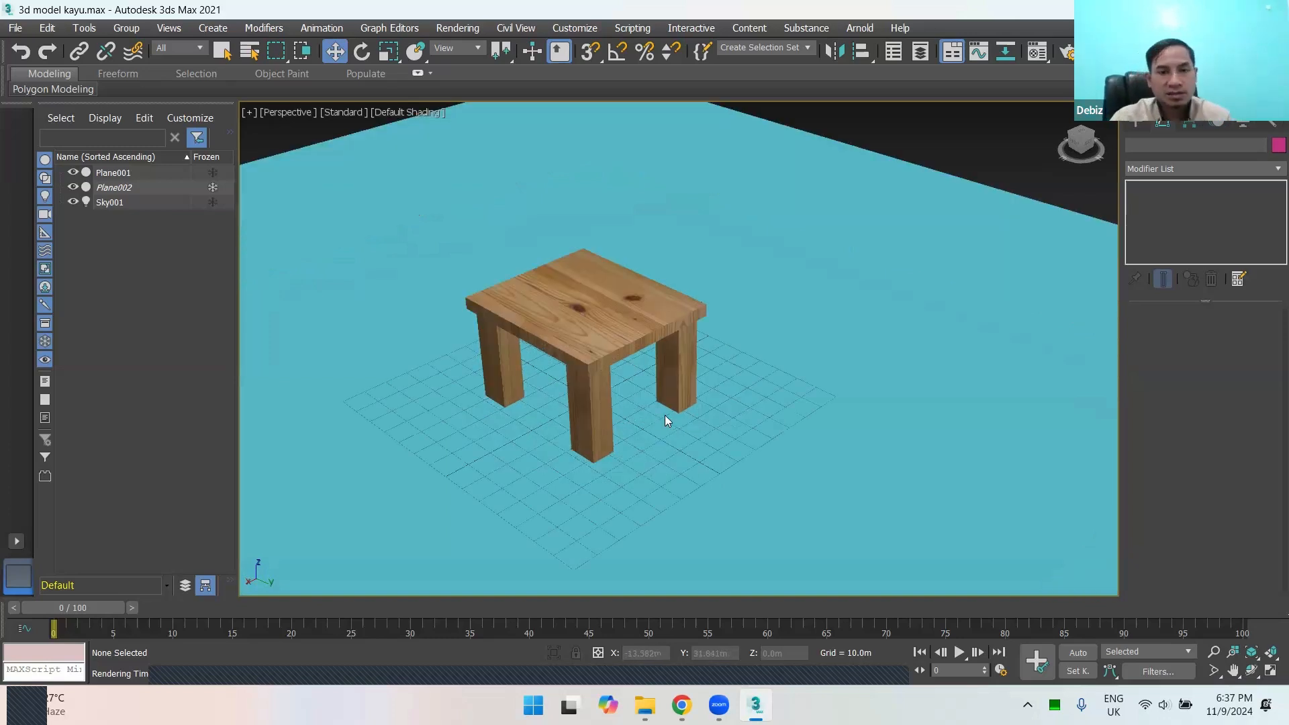
{"action": "scroll", "coordinate": [638, 393], "scroll_direction": "down", "scroll_amount": 8}
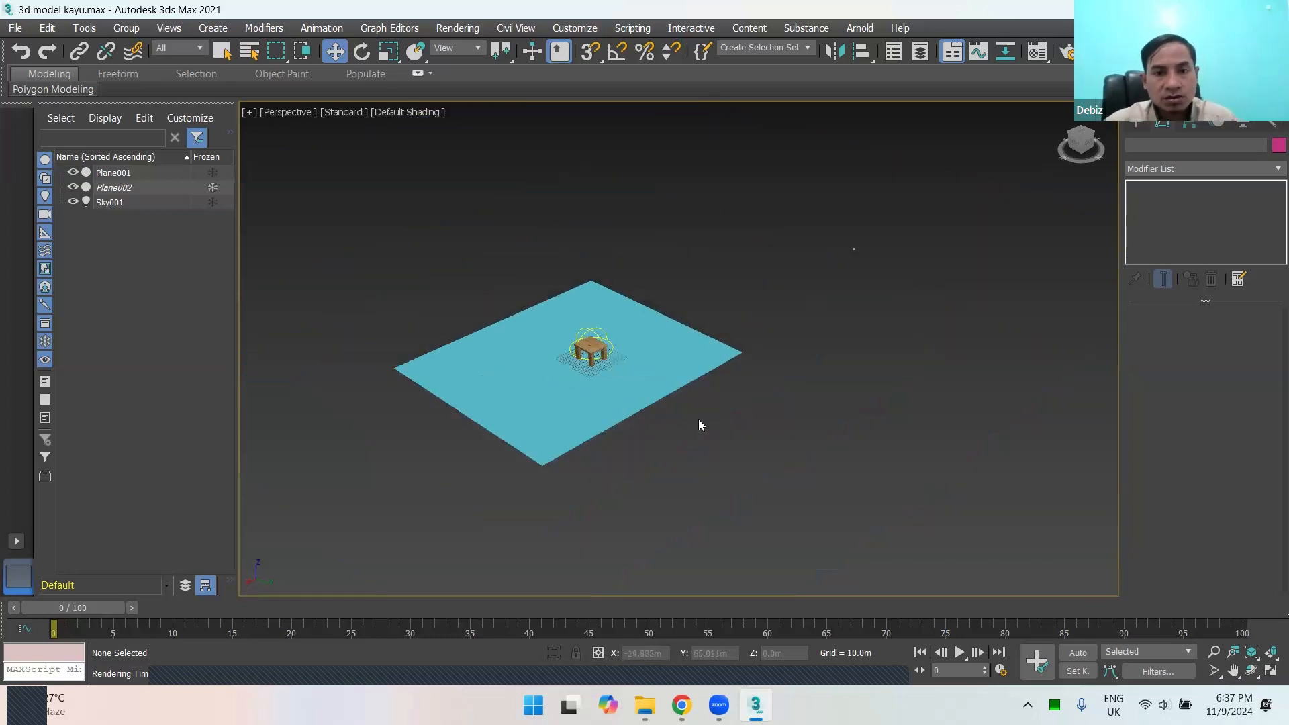
{"action": "scroll", "coordinate": [589, 382], "scroll_direction": "up", "scroll_amount": 6}
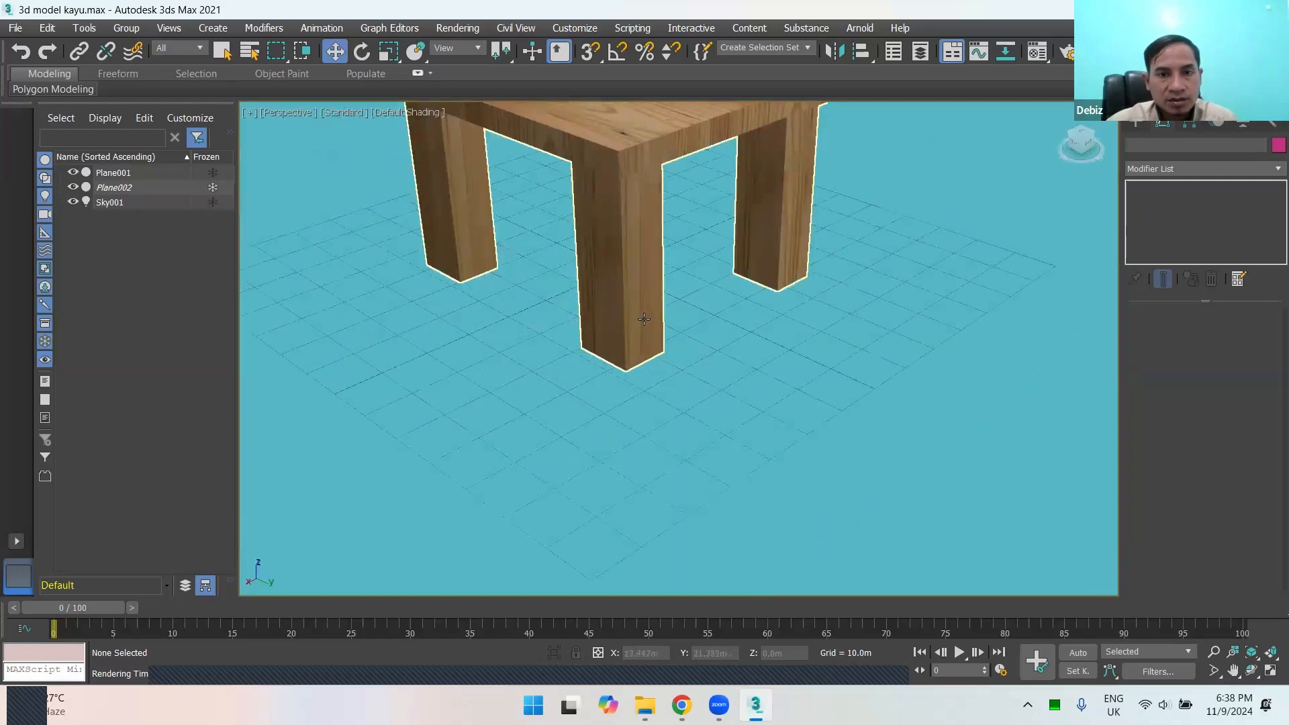
{"action": "scroll", "coordinate": [686, 287], "scroll_direction": "down", "scroll_amount": 4}
{"action": "scroll", "coordinate": [707, 383], "scroll_direction": "up", "scroll_amount": 2}
{"action": "scroll", "coordinate": [707, 383], "scroll_direction": "up", "scroll_amount": 5}
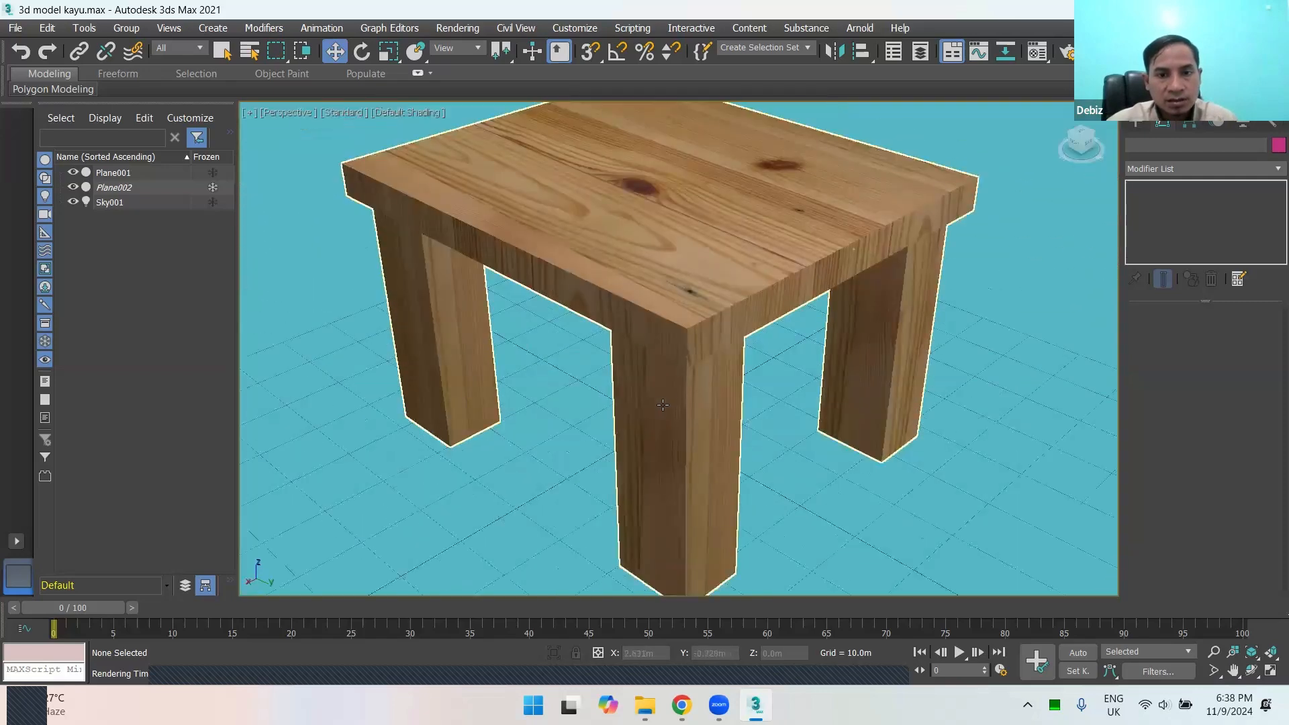
{"action": "scroll", "coordinate": [672, 396], "scroll_direction": "down", "scroll_amount": 4}
{"action": "scroll", "coordinate": [664, 402], "scroll_direction": "up", "scroll_amount": 1}
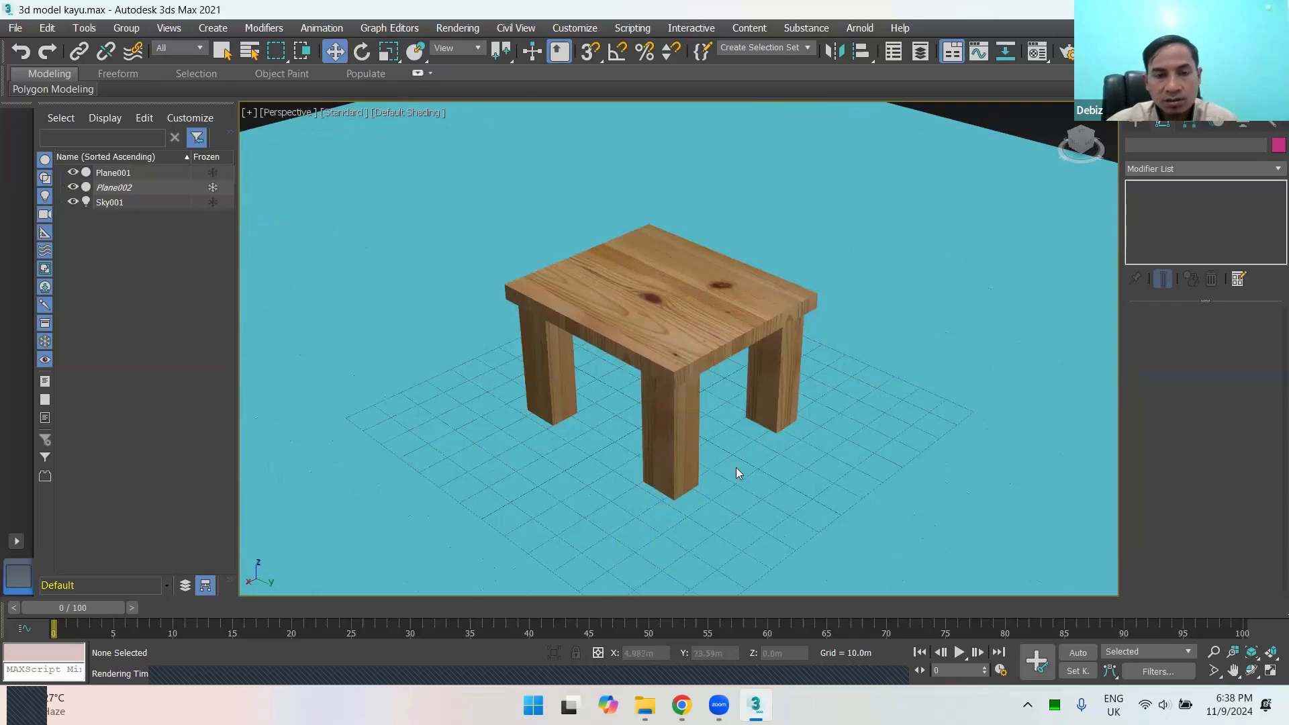
{"action": "middle_click_drag", "start_coordinate": [831, 449], "coordinate": [674, 422], "text": "alt"}
{"action": "middle_click_drag", "start_coordinate": [950, 459], "coordinate": [734, 457], "text": "alt"}
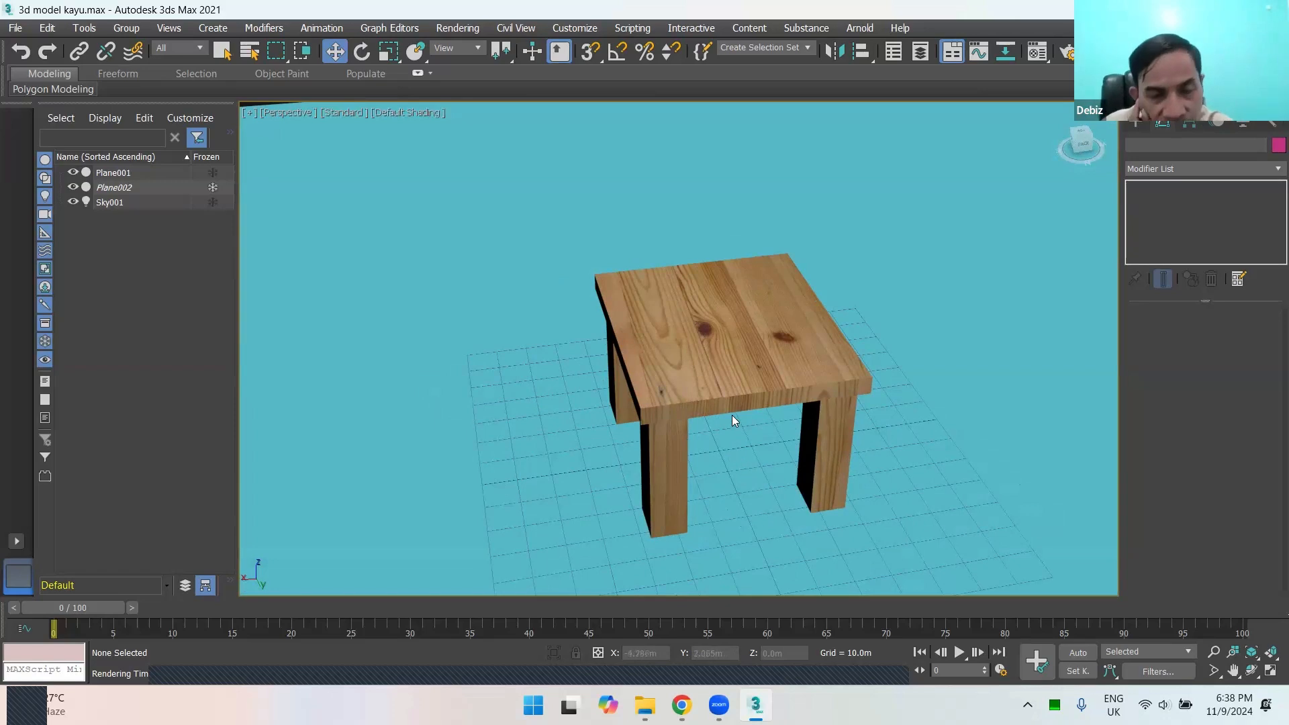
Step: Clone the table as one Copy placed about 102 m away along the X axis
{"action": "scroll", "coordinate": [747, 463], "scroll_direction": "down", "scroll_amount": 3}
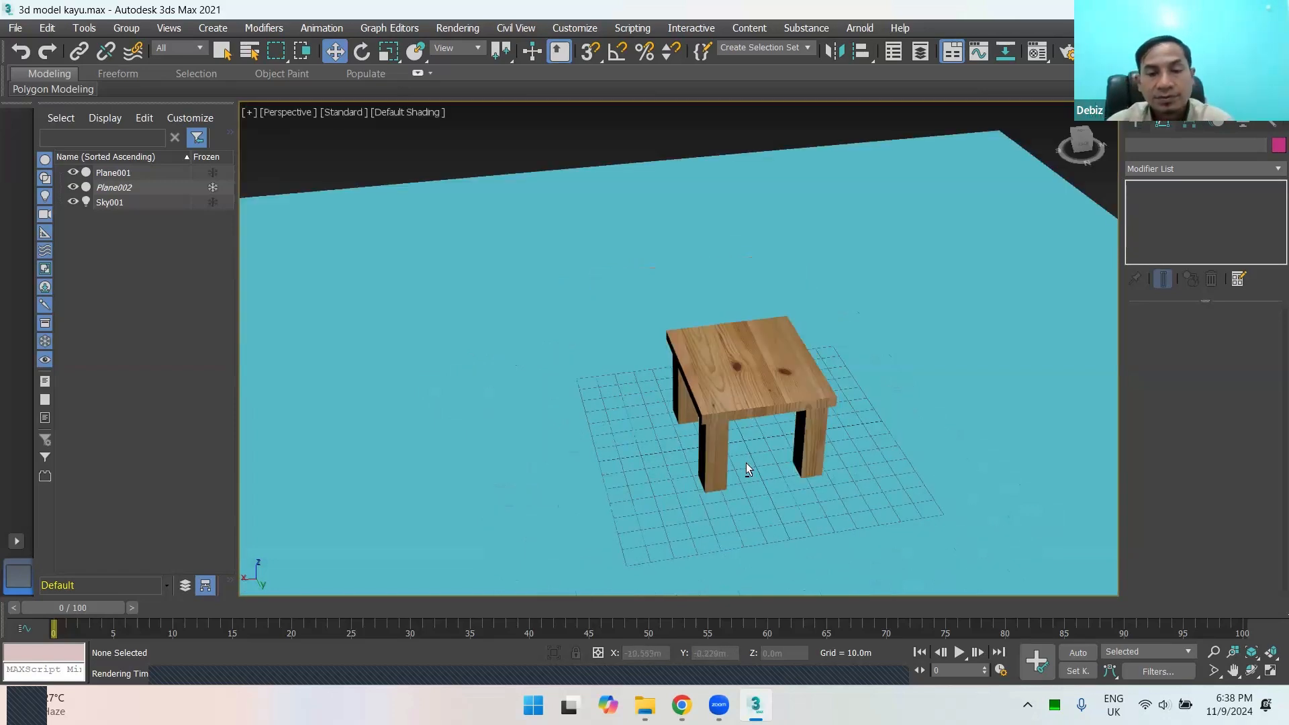
{"action": "middle_click_drag", "start_coordinate": [747, 461], "coordinate": [849, 443], "text": "alt"}
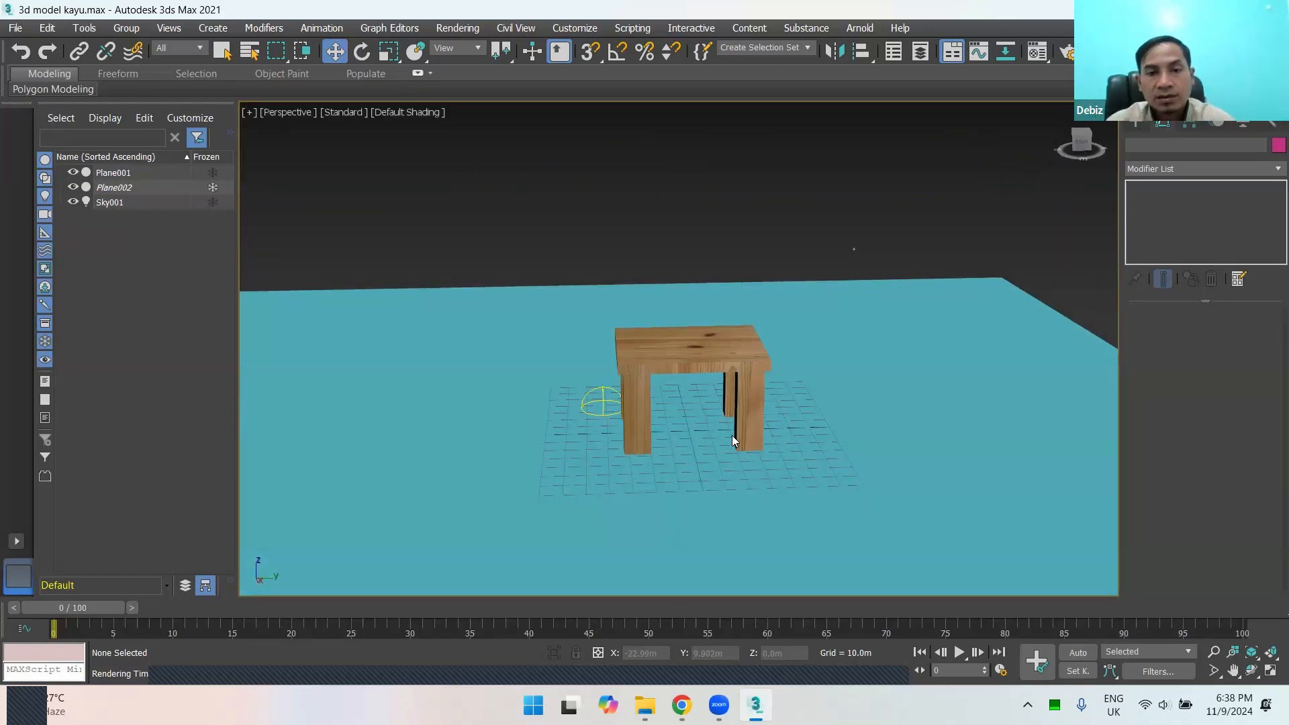
{"action": "middle_click_drag", "start_coordinate": [732, 436], "coordinate": [720, 361], "text": "alt"}
{"action": "left_click", "coordinate": [672, 356]}
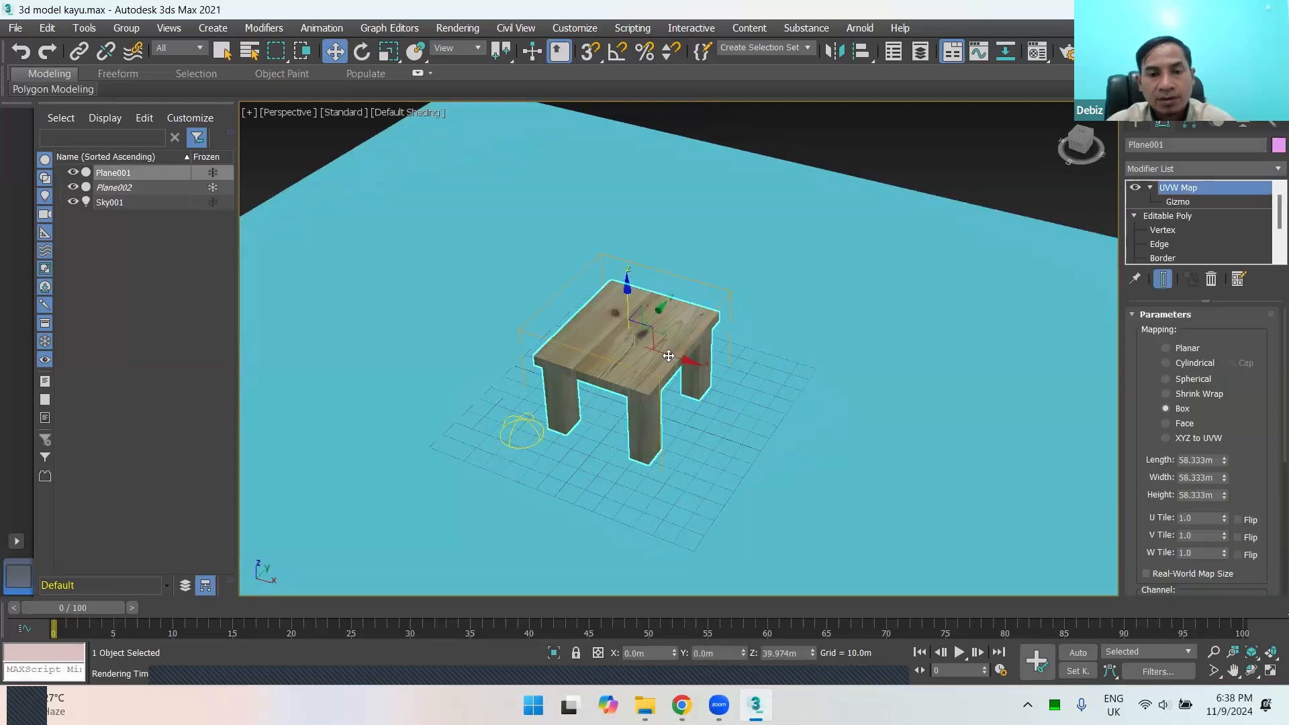
{"action": "mouse_move", "coordinate": [669, 356]}
{"action": "left_mouse_down", "text": "shift"}
{"action": "mouse_move", "coordinate": [835, 412]}
{"action": "mouse_move", "coordinate": [815, 420]}
{"action": "mouse_move", "coordinate": [826, 403]}
{"action": "mouse_move", "coordinate": [873, 420]}
{"action": "left_mouse_up", "text": "shift"}
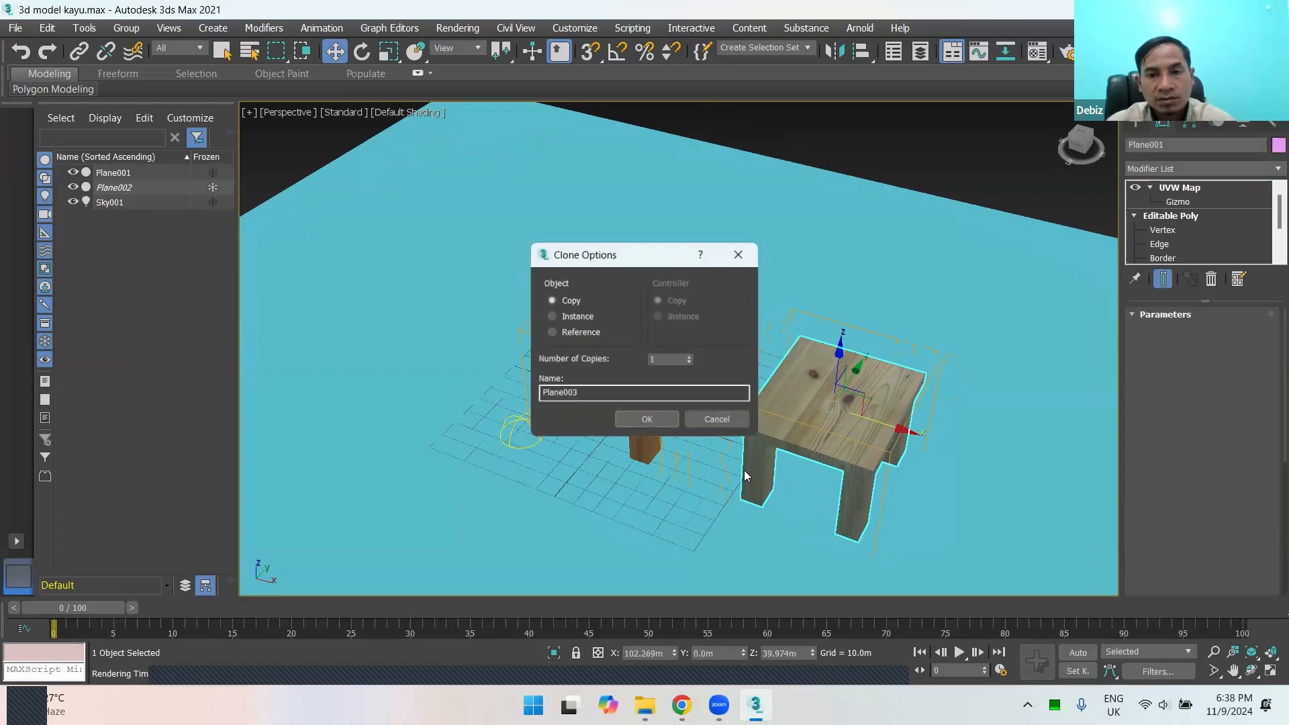
{"action": "left_click", "coordinate": [647, 421]}
{"action": "scroll", "coordinate": [753, 341], "scroll_direction": "up", "scroll_amount": 5}
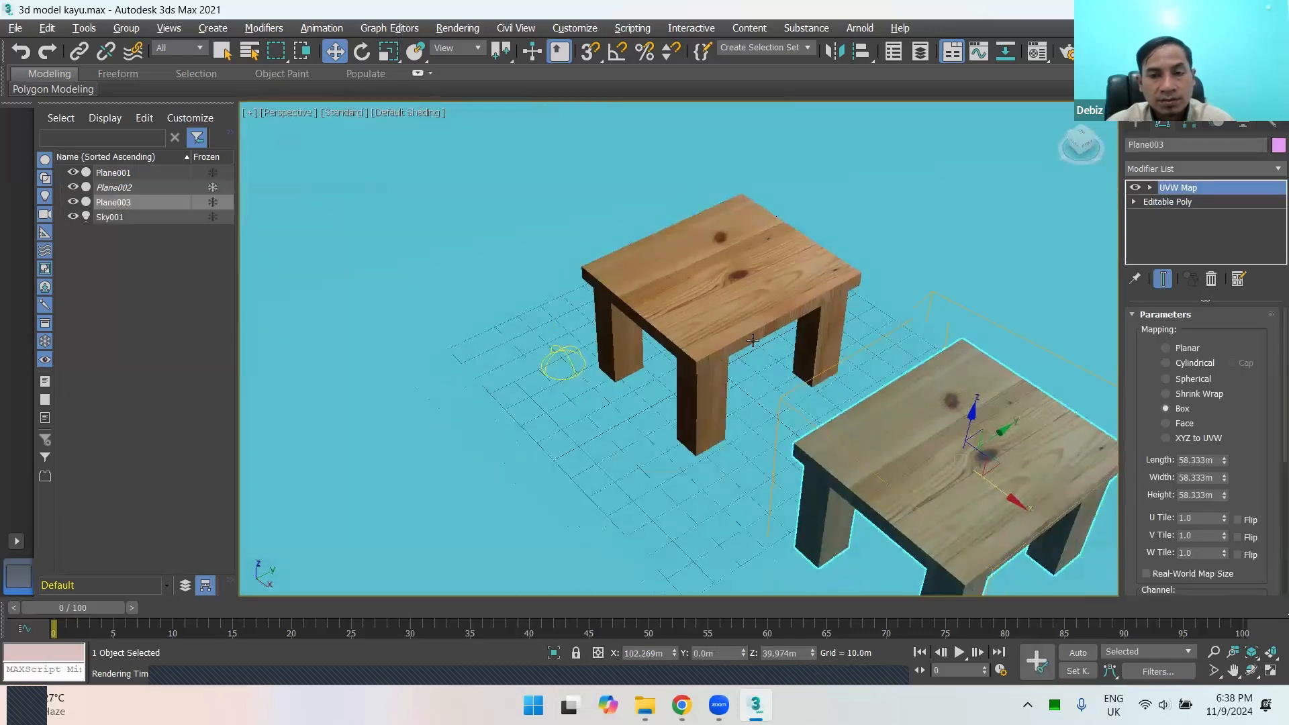
Step: With 3D grid snapping on, create a box 10 m long, 60 m wide and 10 m high along the back edge of the original table
{"action": "middle_click_drag", "start_coordinate": [751, 344], "coordinate": [702, 398]}
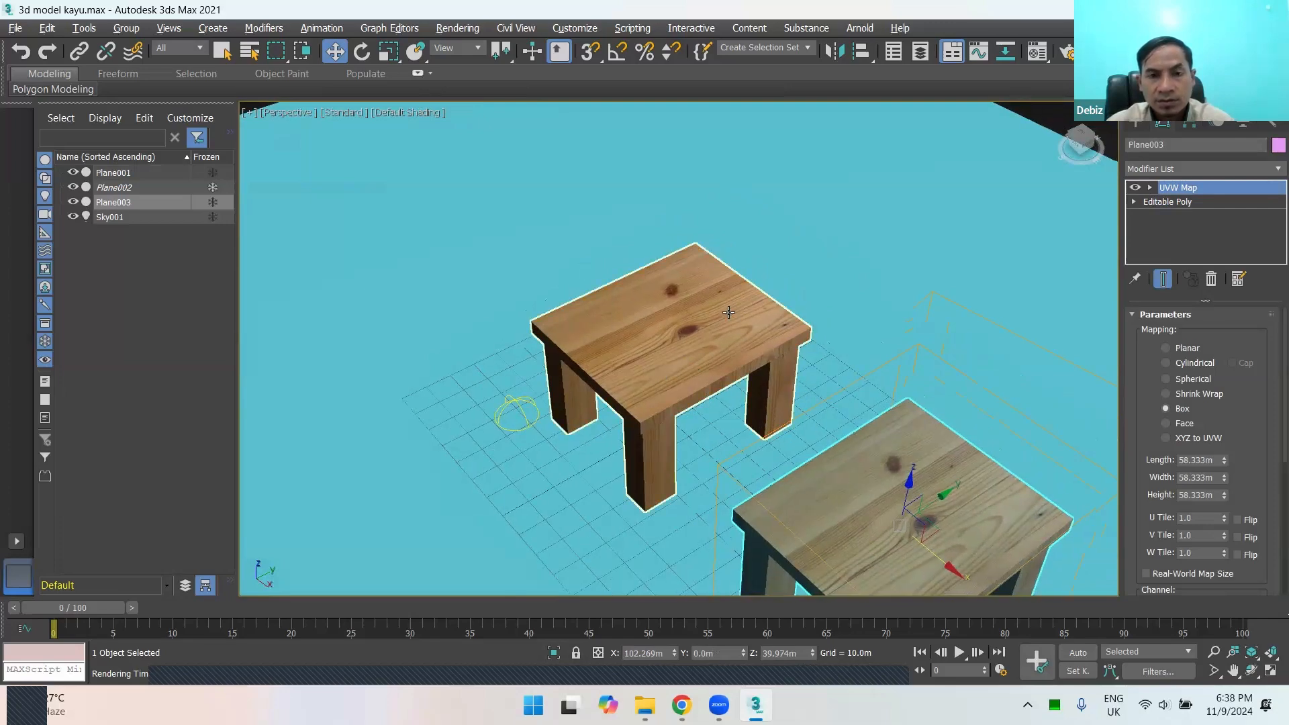
{"action": "left_click", "coordinate": [1134, 126]}
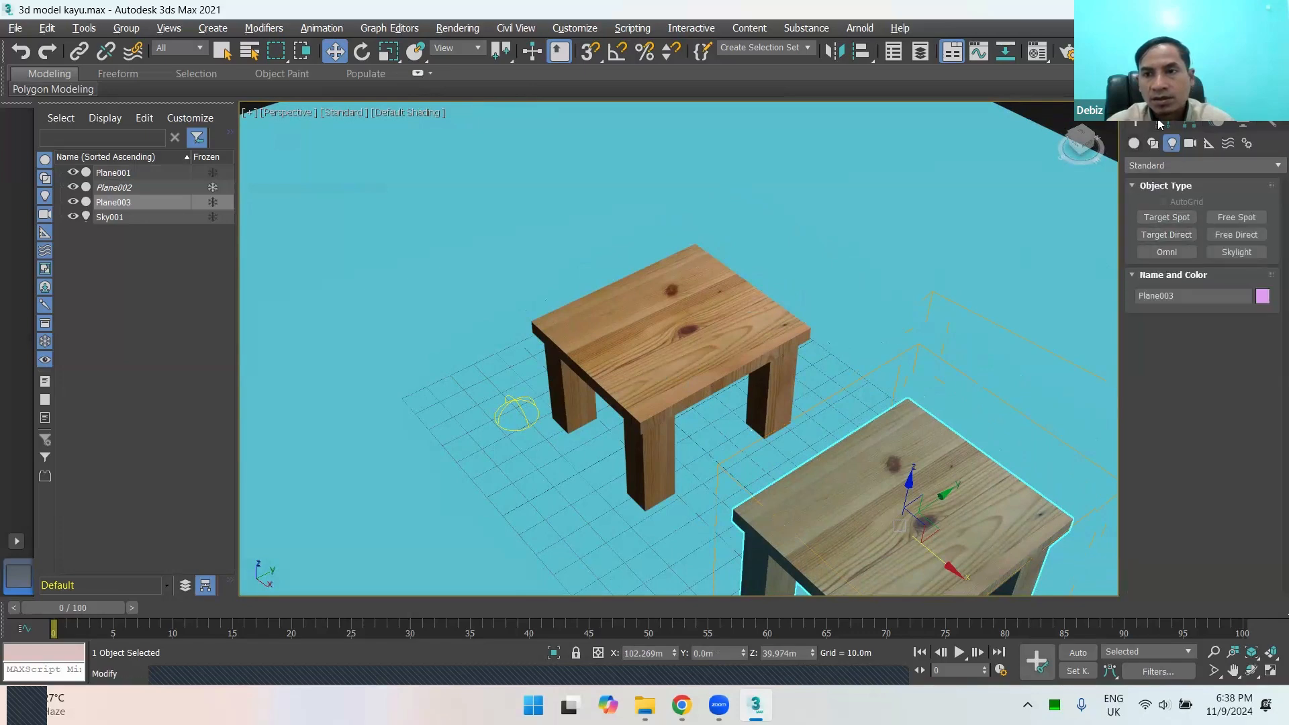
{"action": "left_click", "coordinate": [1134, 143]}
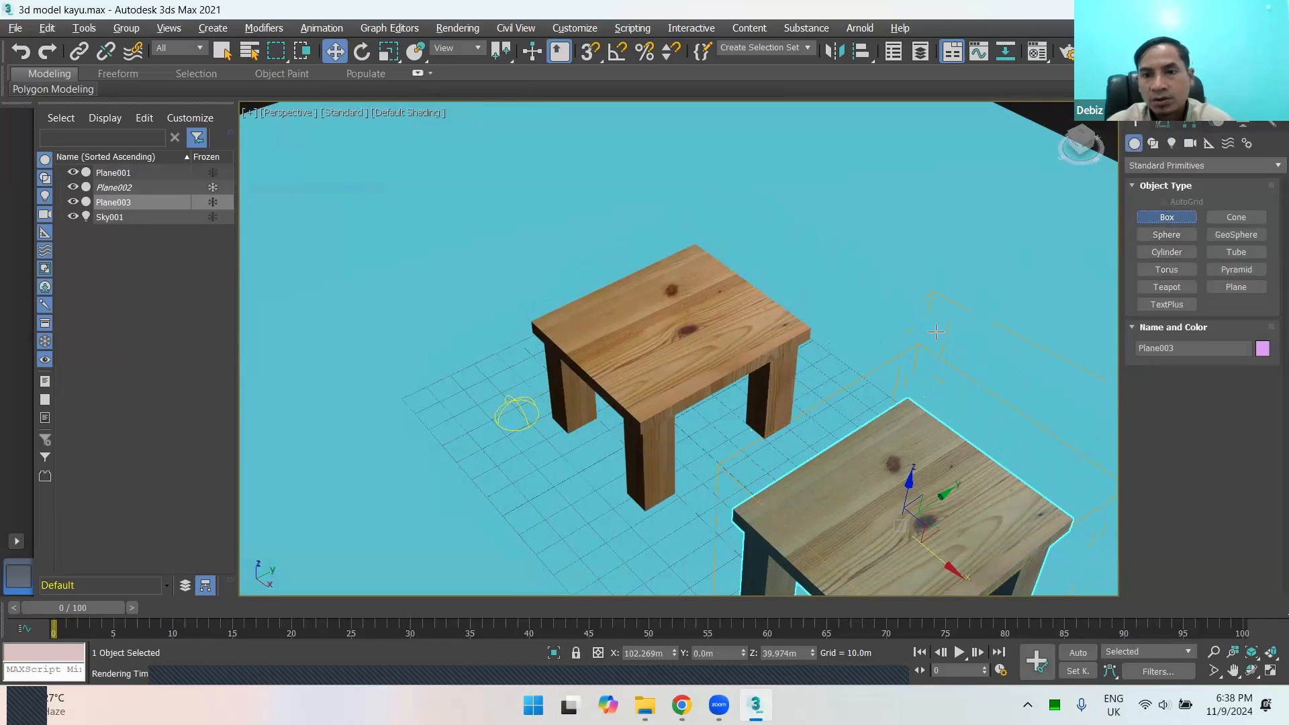
{"action": "middle_click_drag", "start_coordinate": [726, 436], "coordinate": [708, 300], "text": "alt"}
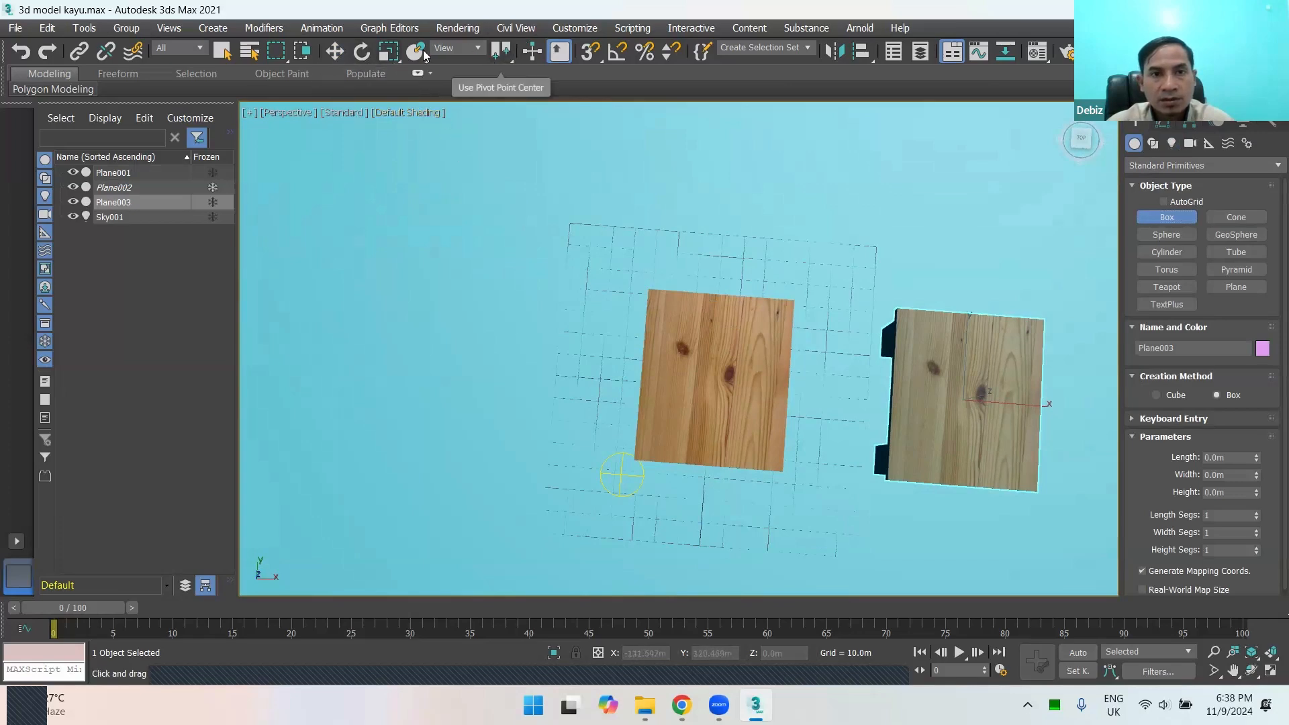
{"action": "left_click", "coordinate": [591, 51]}
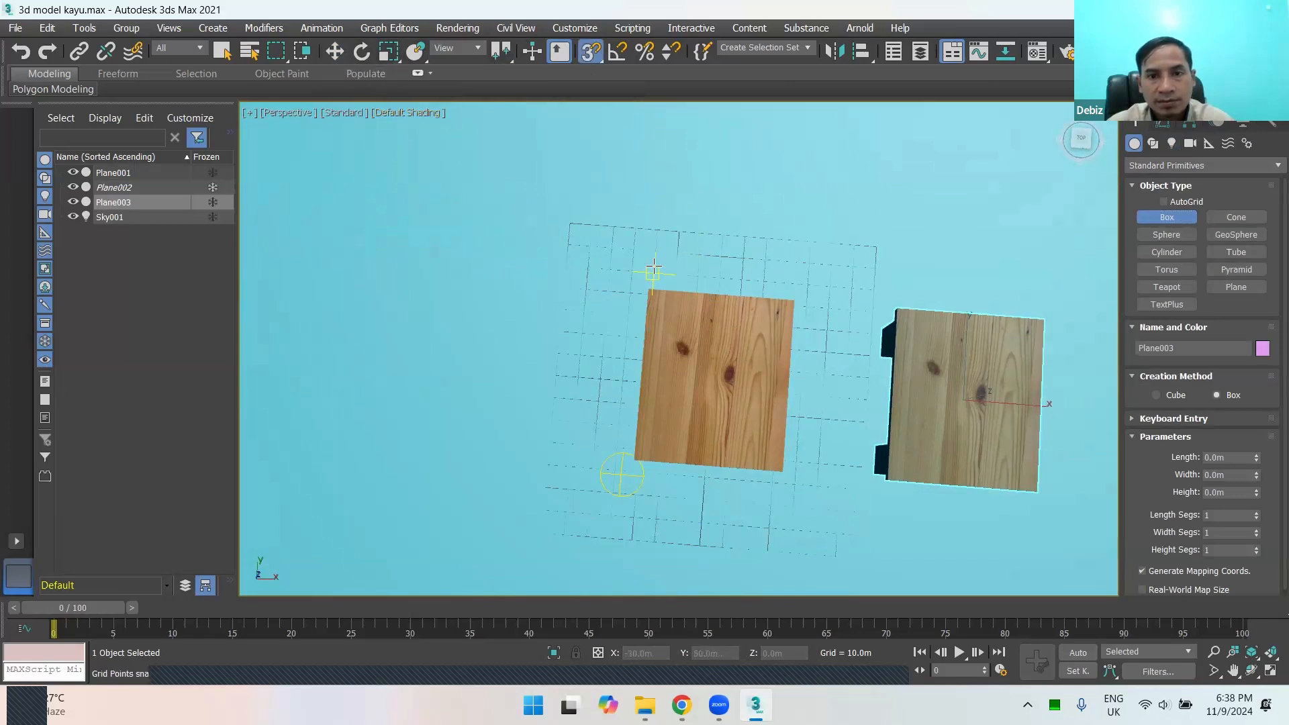
{"action": "left_click_drag", "start_coordinate": [655, 253], "coordinate": [789, 283]}
{"action": "middle_click_drag", "start_coordinate": [809, 329], "coordinate": [678, 249], "text": "alt"}
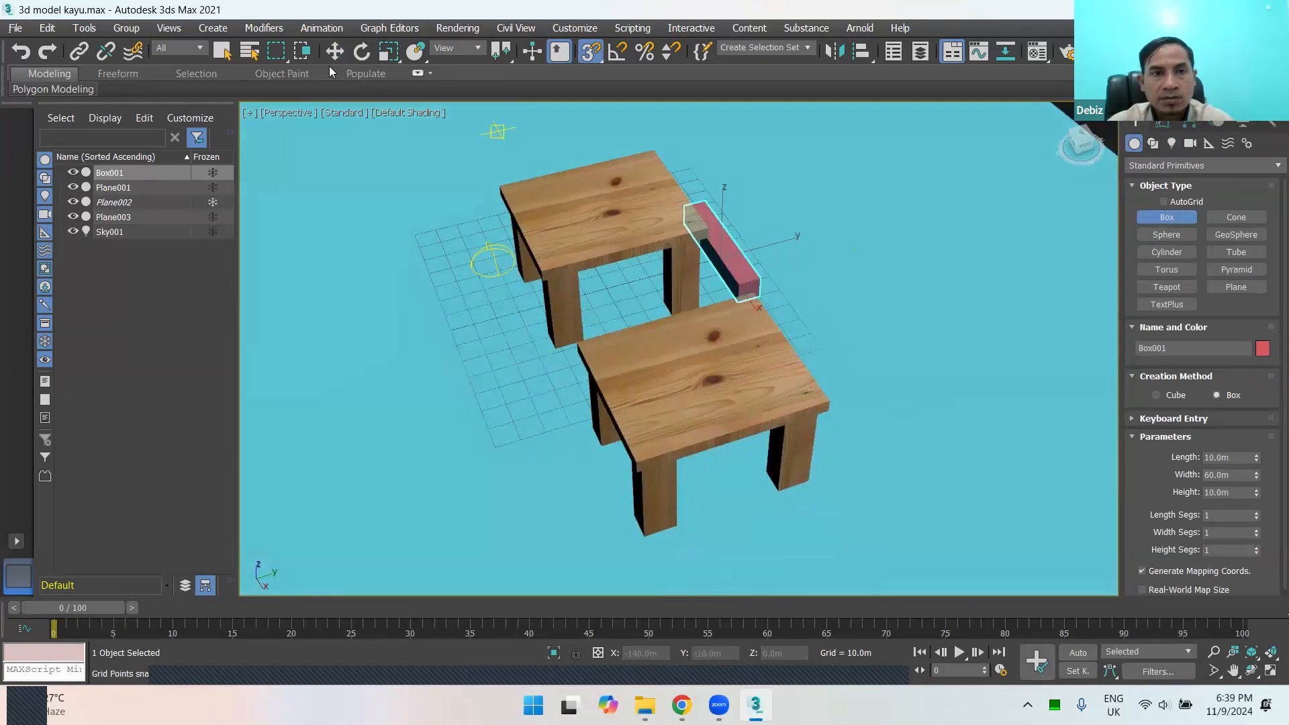
Step: Turn snapping off and move the box above the original table, to about Y 27.5 m and Z 59.5 m
{"action": "right_click", "coordinate": [480, 118]}
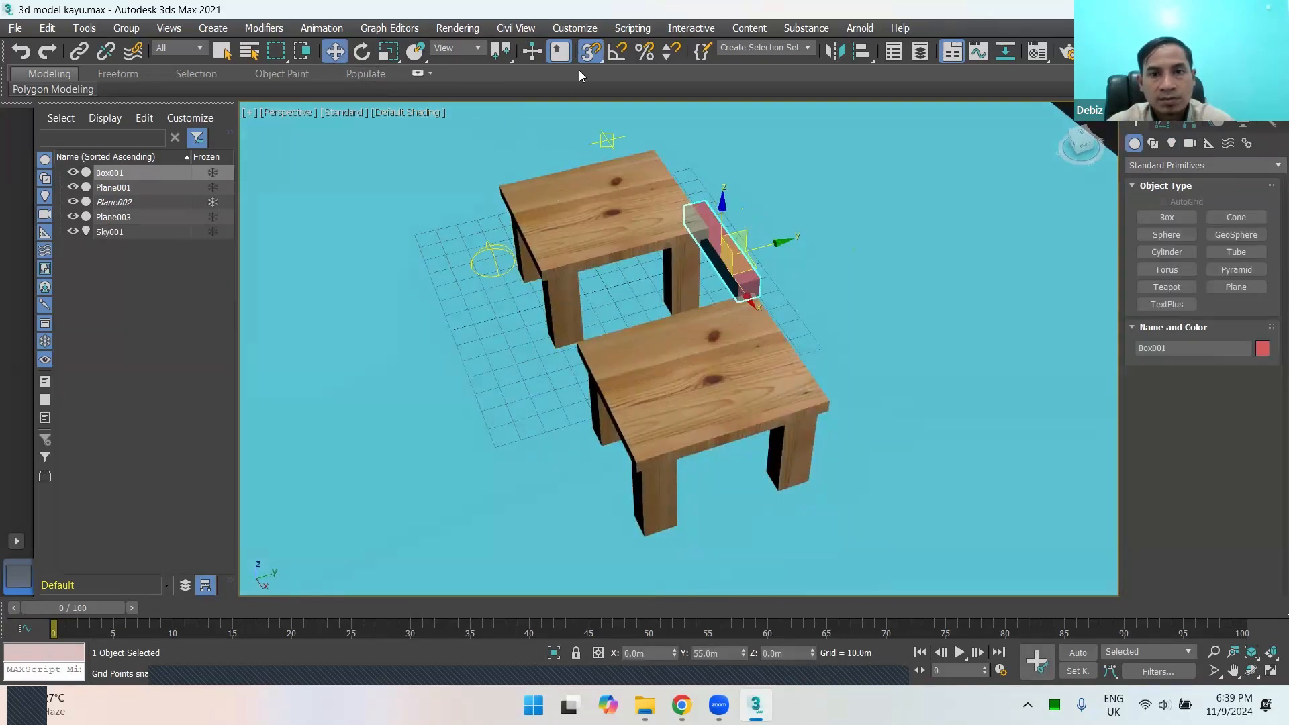
{"action": "mouse_move", "coordinate": [722, 252]}
{"action": "left_mouse_down"}
{"action": "mouse_move", "coordinate": [726, 138]}
{"action": "mouse_move", "coordinate": [745, 138]}
{"action": "mouse_move", "coordinate": [699, 154]}
{"action": "mouse_move", "coordinate": [731, 148]}
{"action": "mouse_move", "coordinate": [725, 230]}
{"action": "left_mouse_up"}
{"action": "middle_click_drag", "start_coordinate": [726, 230], "coordinate": [771, 395], "text": "alt"}
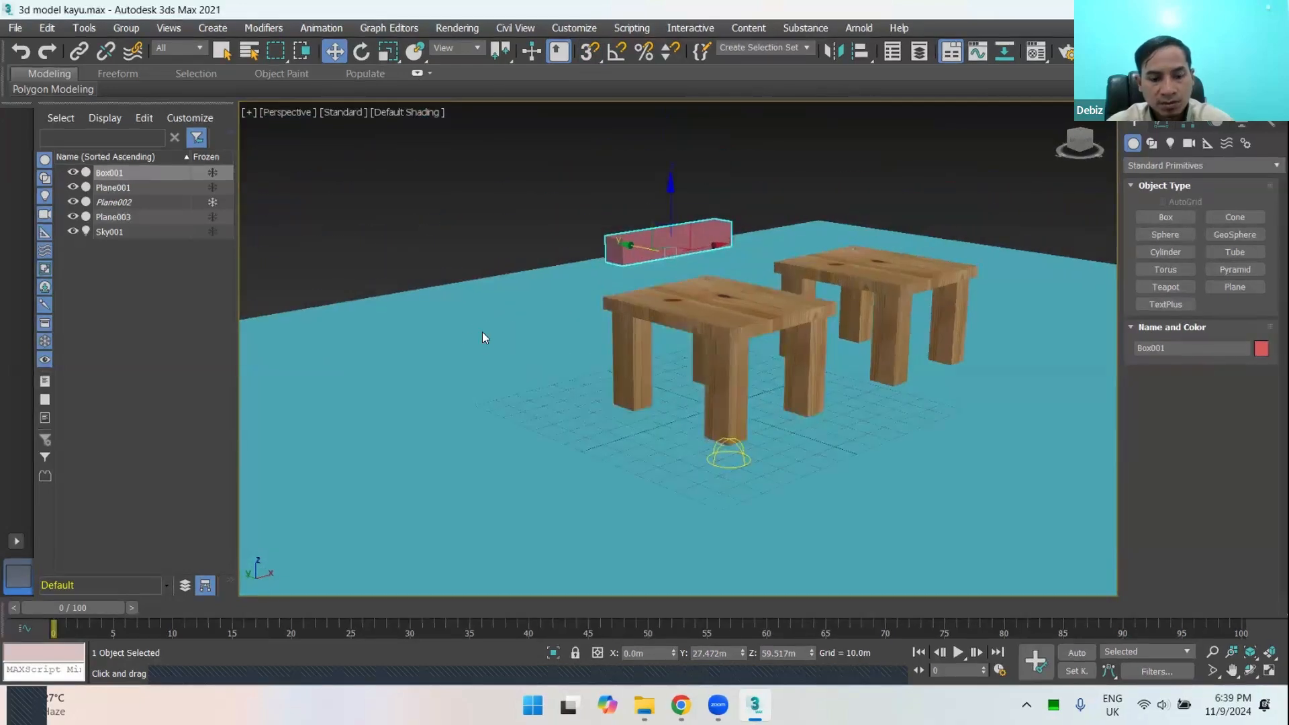
Step: Assign the wood material 02 - Default to the box and close the Material Editor
{"action": "key", "text": "m"}
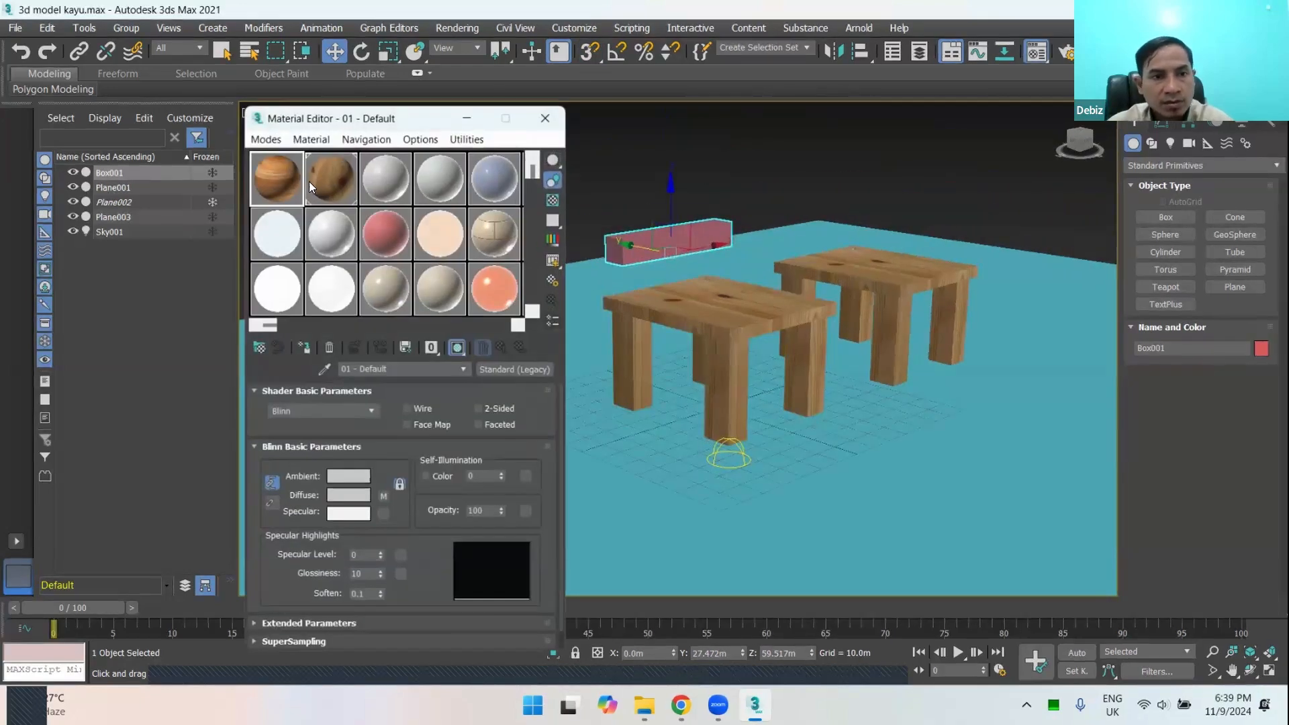
{"action": "left_click", "coordinate": [325, 183]}
{"action": "left_click", "coordinate": [306, 348]}
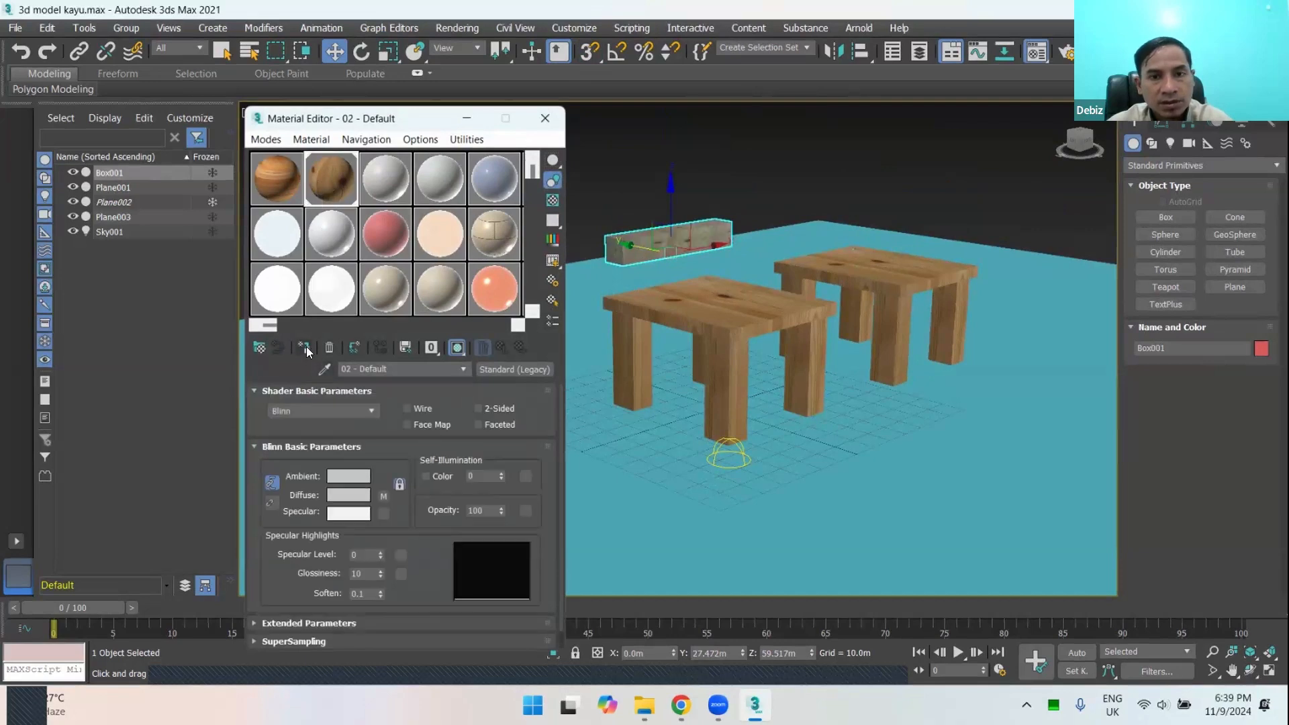
{"action": "left_click", "coordinate": [545, 118]}
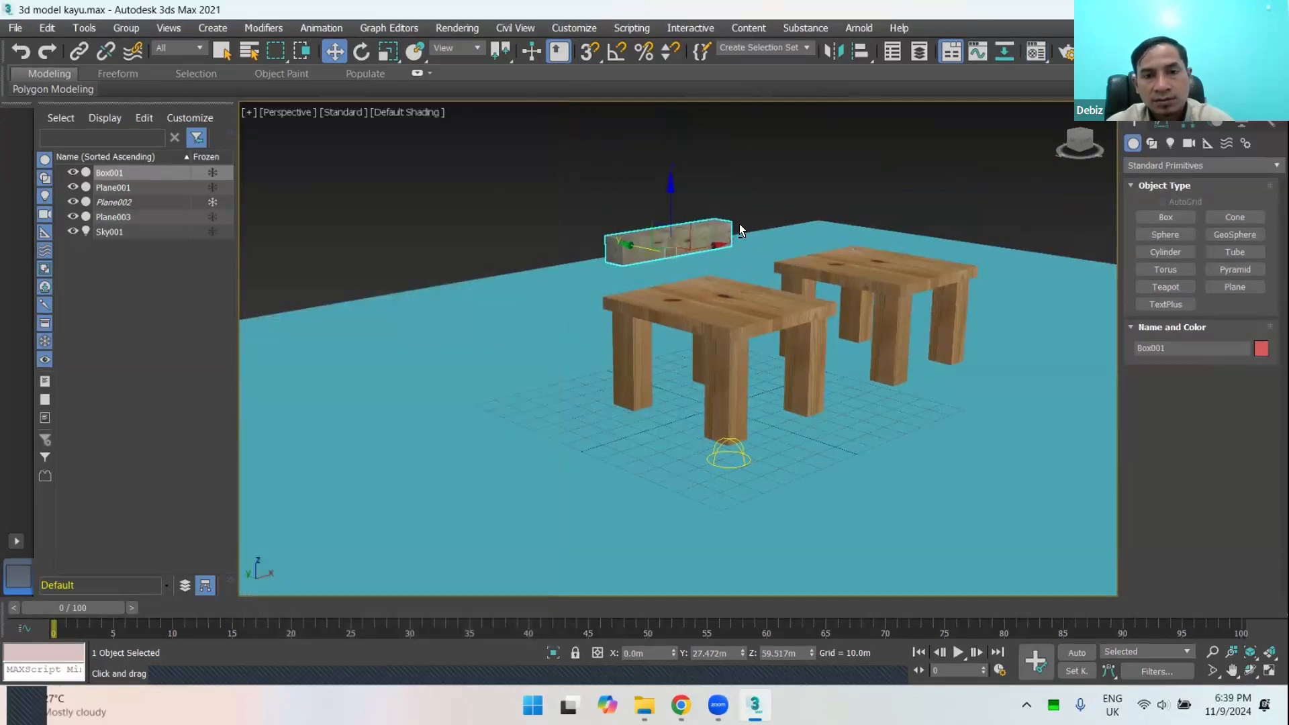
Step: Unfreeze the ground plane and hide it, leaving the tables and the box in the scene
{"action": "middle_click_drag", "start_coordinate": [740, 225], "coordinate": [555, 204], "text": "alt"}
{"action": "left_click", "coordinate": [543, 240]}
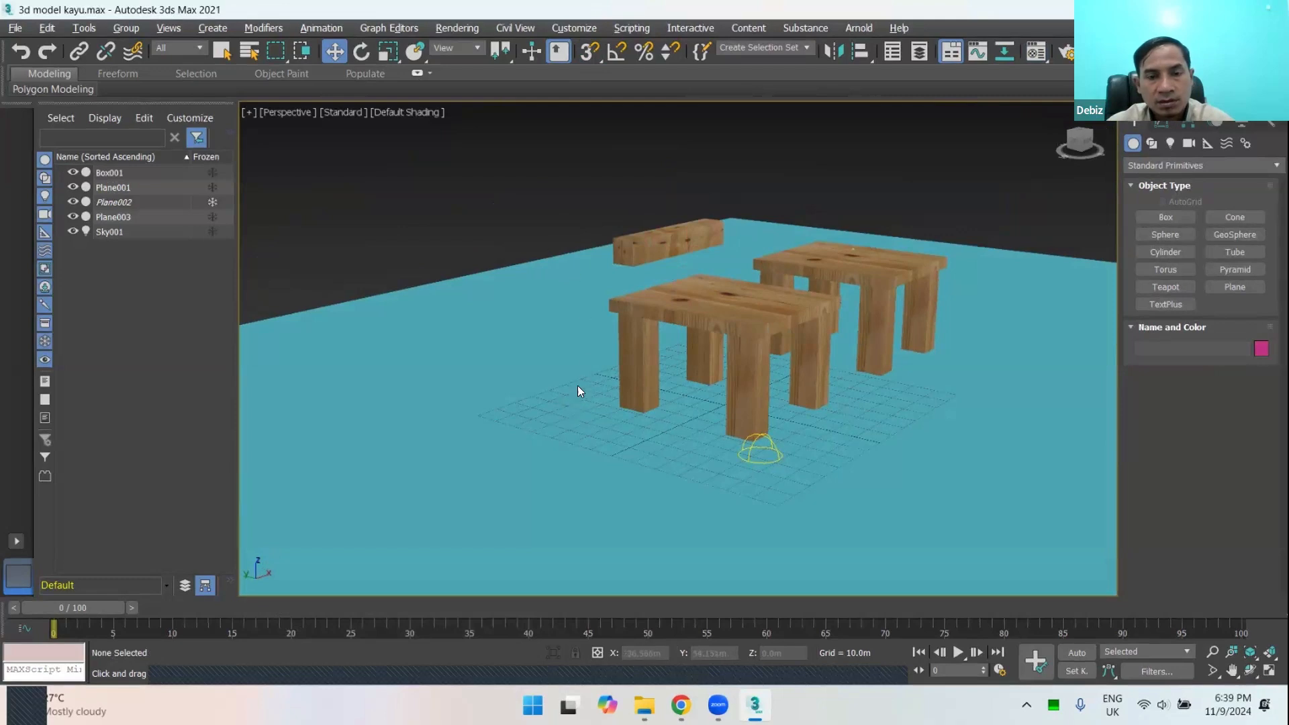
{"action": "scroll", "coordinate": [577, 386], "scroll_direction": "down", "scroll_amount": 3}
{"action": "middle_click_drag", "start_coordinate": [543, 425], "coordinate": [908, 275]}
{"action": "scroll", "coordinate": [590, 376], "scroll_direction": "down", "scroll_amount": 3}
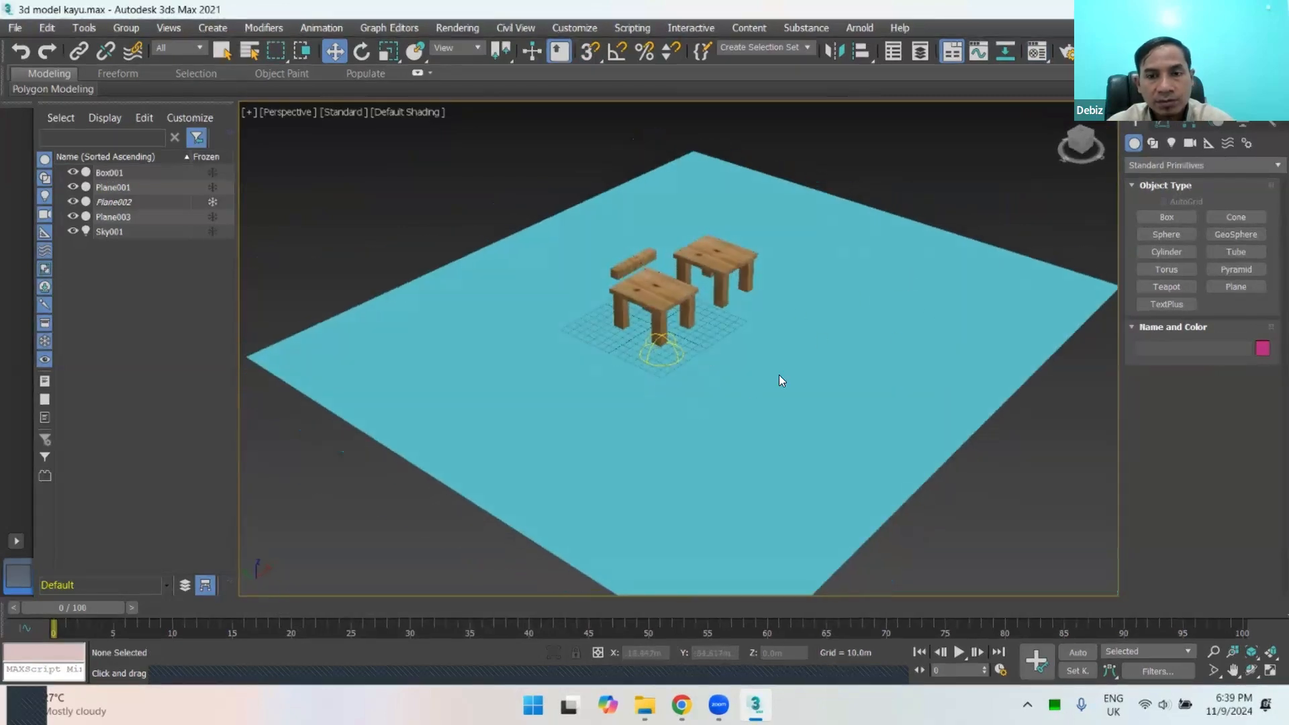
{"action": "right_click", "coordinate": [445, 220]}
{"action": "left_click", "coordinate": [493, 103]}
{"action": "left_click", "coordinate": [458, 317]}
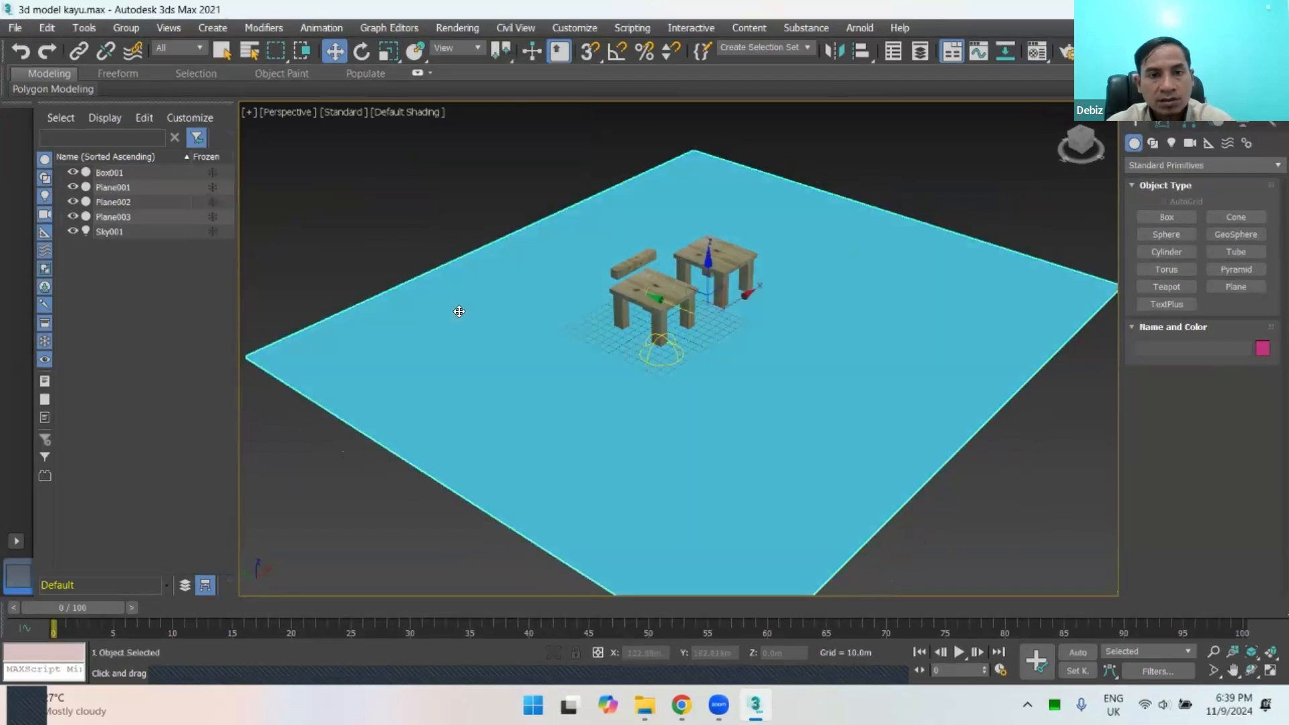
{"action": "right_click", "coordinate": [460, 272]}
{"action": "left_click", "coordinate": [525, 244]}
{"action": "scroll", "coordinate": [663, 283], "scroll_direction": "up", "scroll_amount": 5}
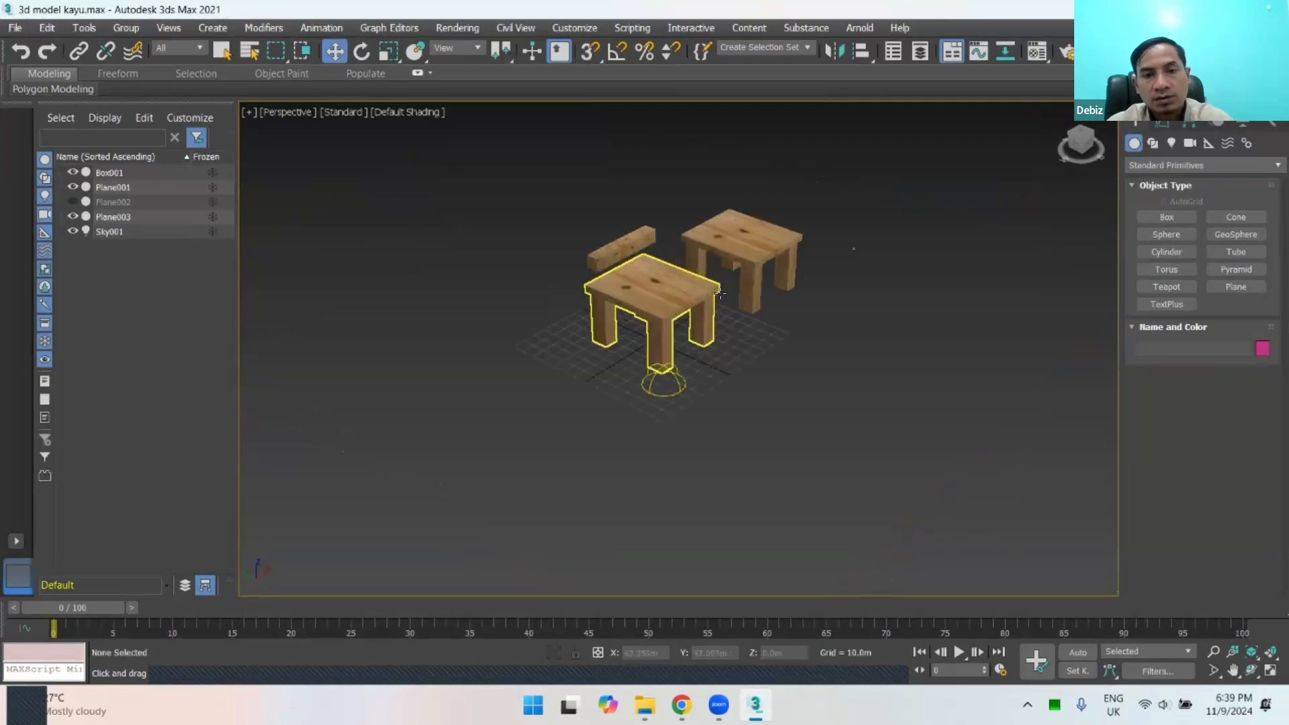
Step: Select the wooden box and raise it above the original table, to about Z 86.6 m
{"action": "middle_click_drag", "start_coordinate": [664, 285], "coordinate": [691, 315], "text": "alt"}
{"action": "left_click", "coordinate": [682, 189]}
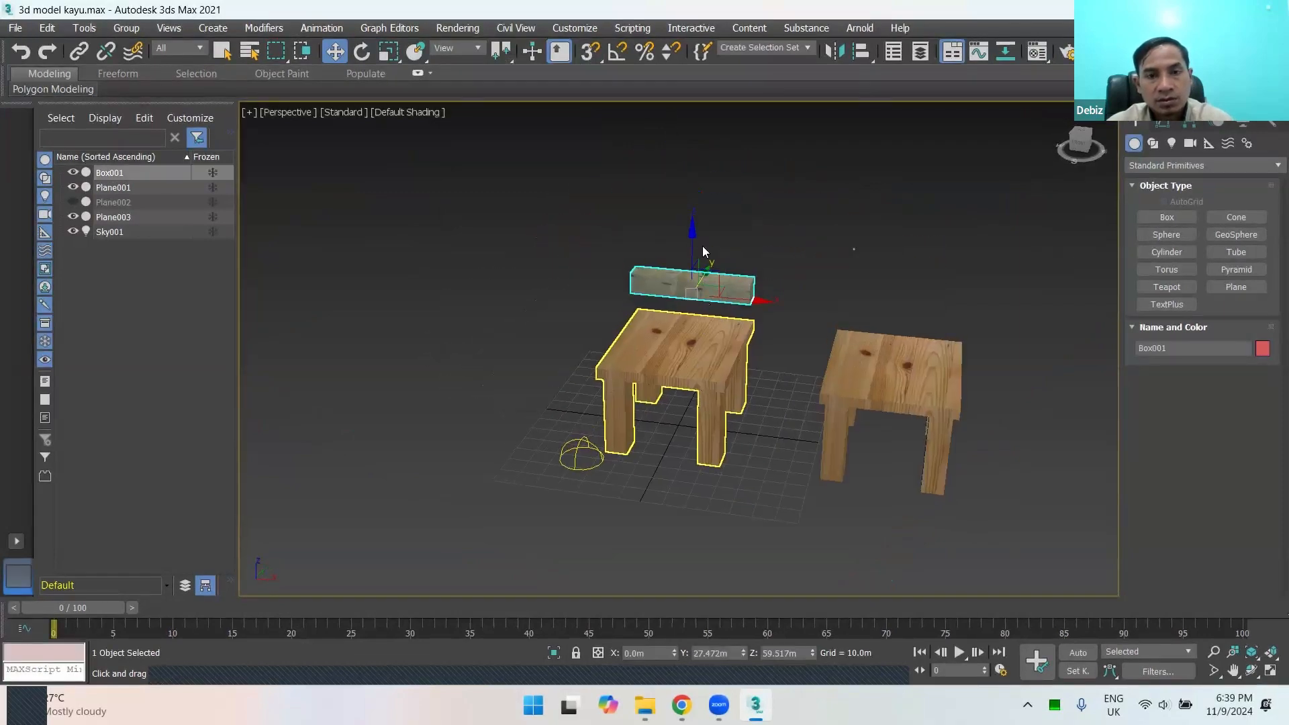
{"action": "left_click_drag", "start_coordinate": [693, 244], "coordinate": [693, 186]}
{"action": "scroll", "coordinate": [710, 304], "scroll_direction": "up", "scroll_amount": 5}
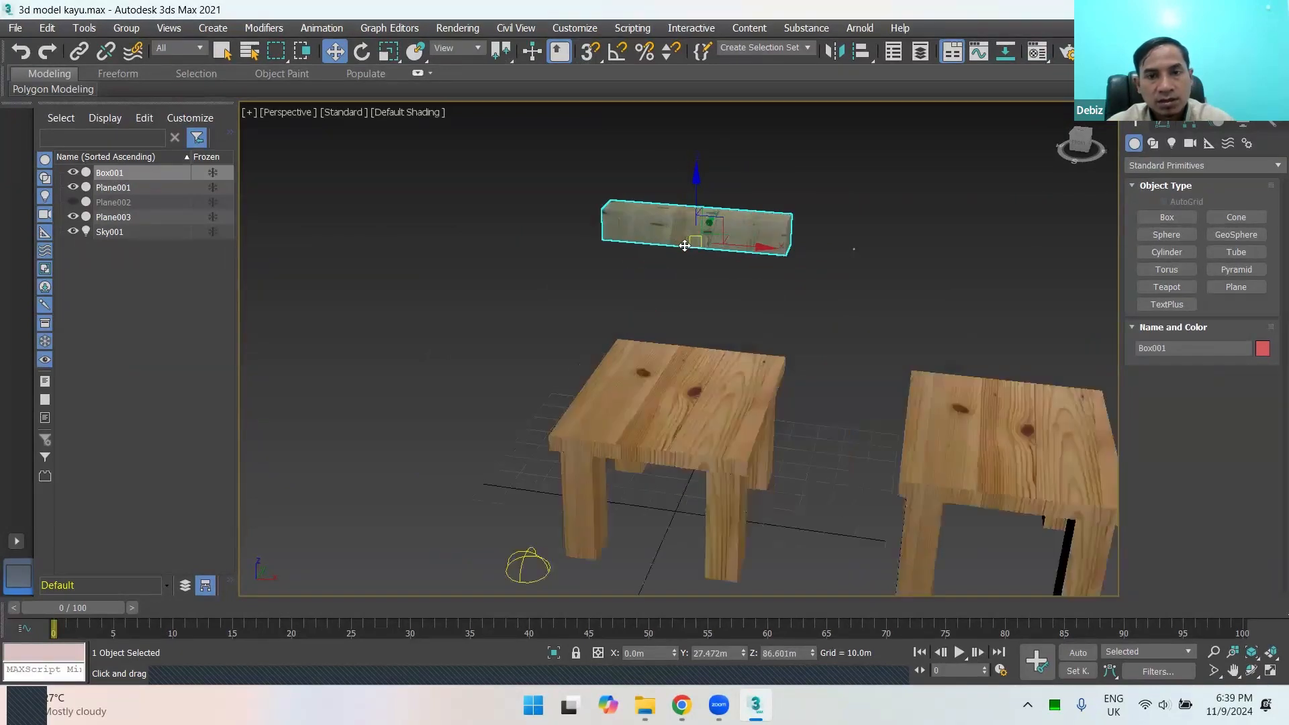
{"action": "middle_click_drag", "start_coordinate": [710, 303], "coordinate": [695, 296], "text": "alt"}
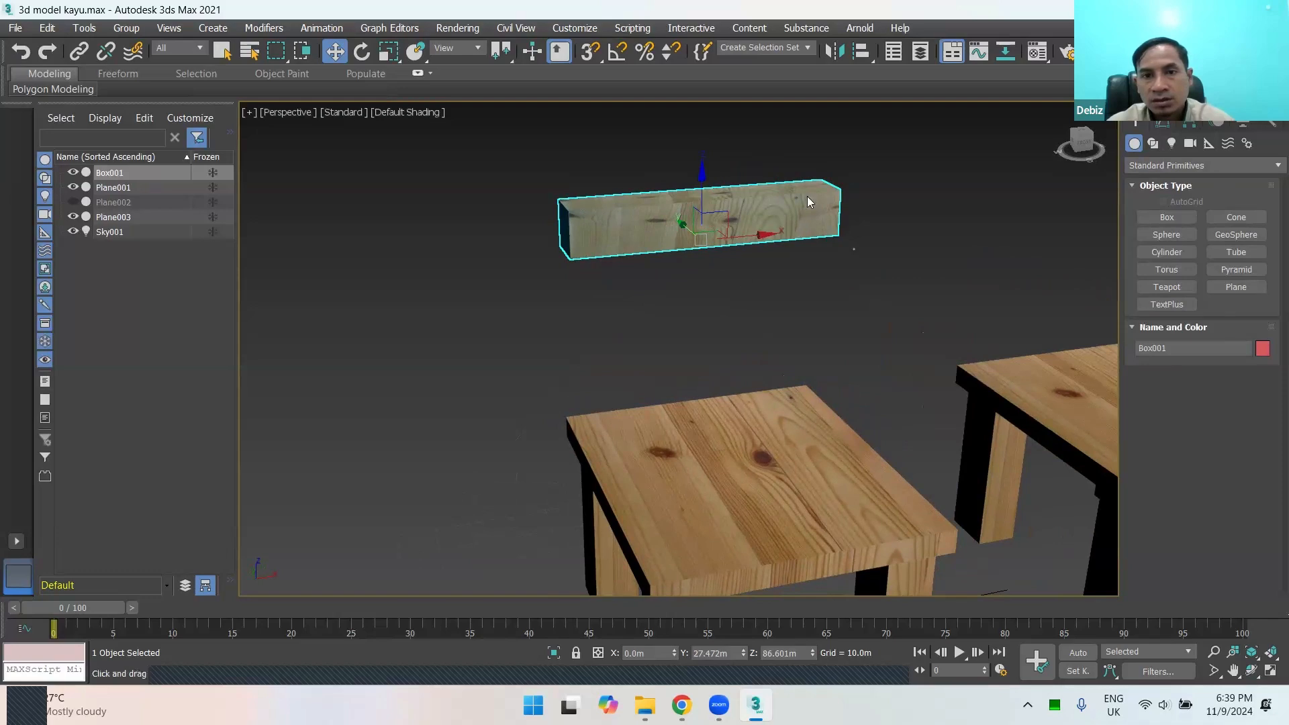
Step: Apply a UVW Map modifier to the box and set its mapping to Box
{"action": "left_click", "coordinate": [1163, 123]}
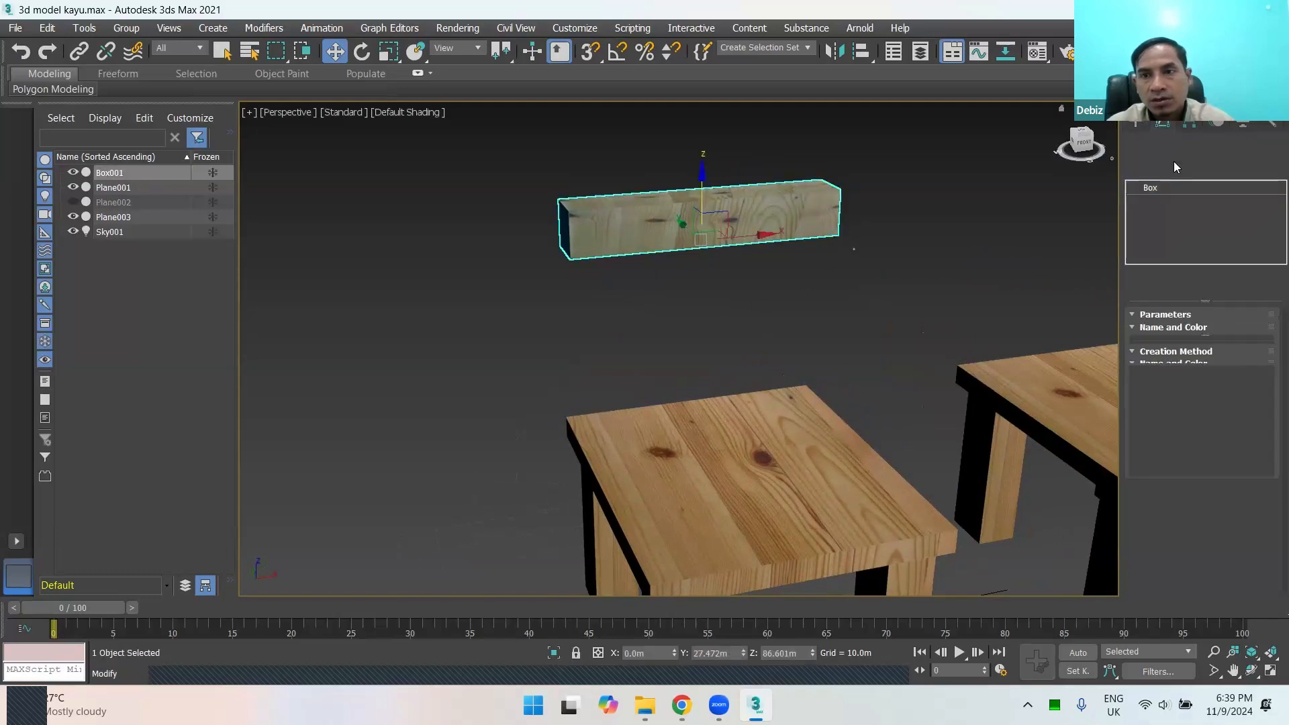
{"action": "left_click", "coordinate": [1270, 173]}
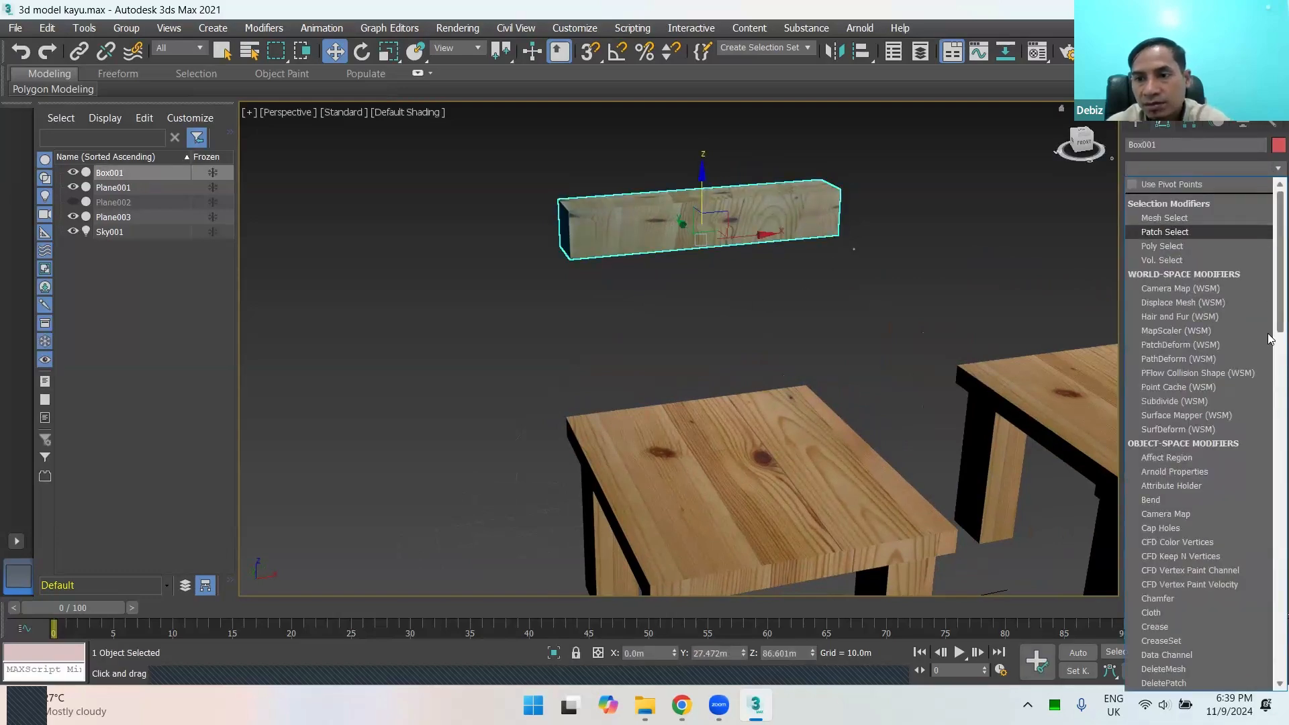
{"action": "scroll", "coordinate": [1223, 496], "scroll_direction": "down", "scroll_amount": 15}
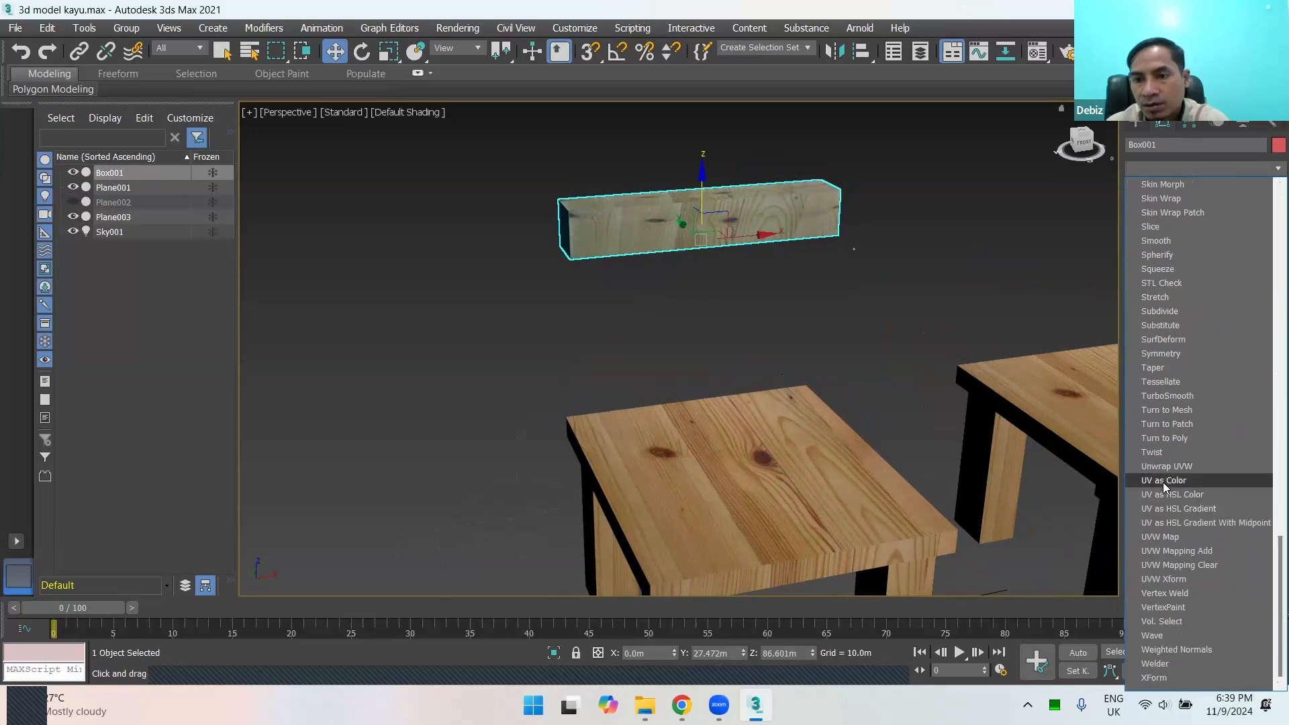
{"action": "left_click", "coordinate": [1160, 536]}
{"action": "left_click", "coordinate": [1167, 409]}
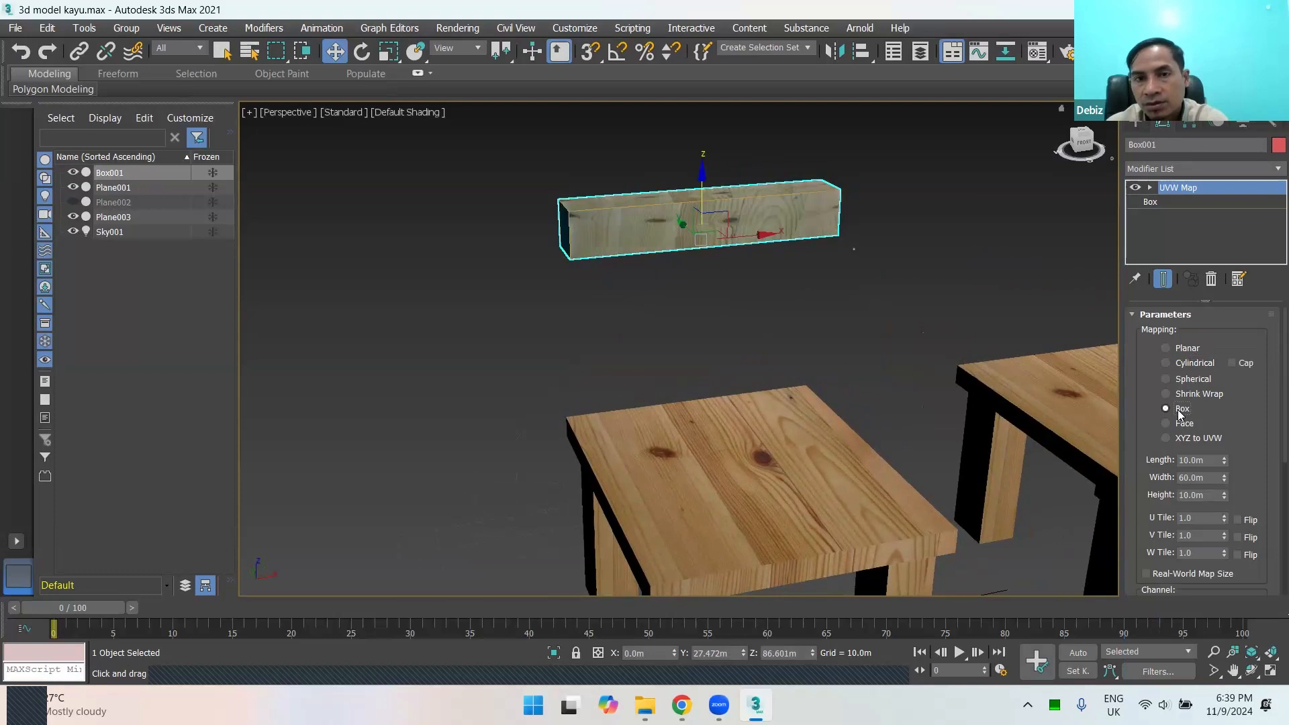
{"action": "middle_click_drag", "start_coordinate": [755, 313], "coordinate": [715, 315], "text": "alt"}
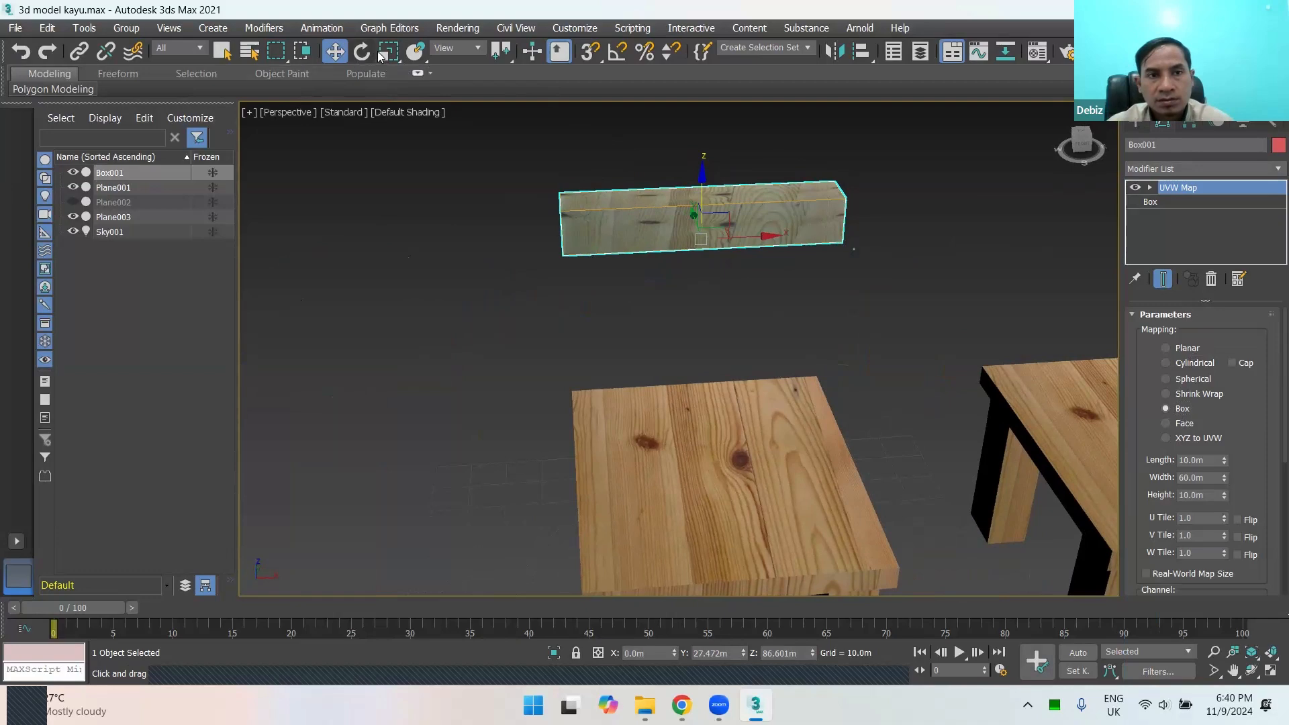
Step: Lower the box onto the back of the original table's top, to about Y 22.5 m and Z 44.3 m
{"action": "middle_click_drag", "start_coordinate": [757, 300], "coordinate": [695, 195], "text": "alt"}
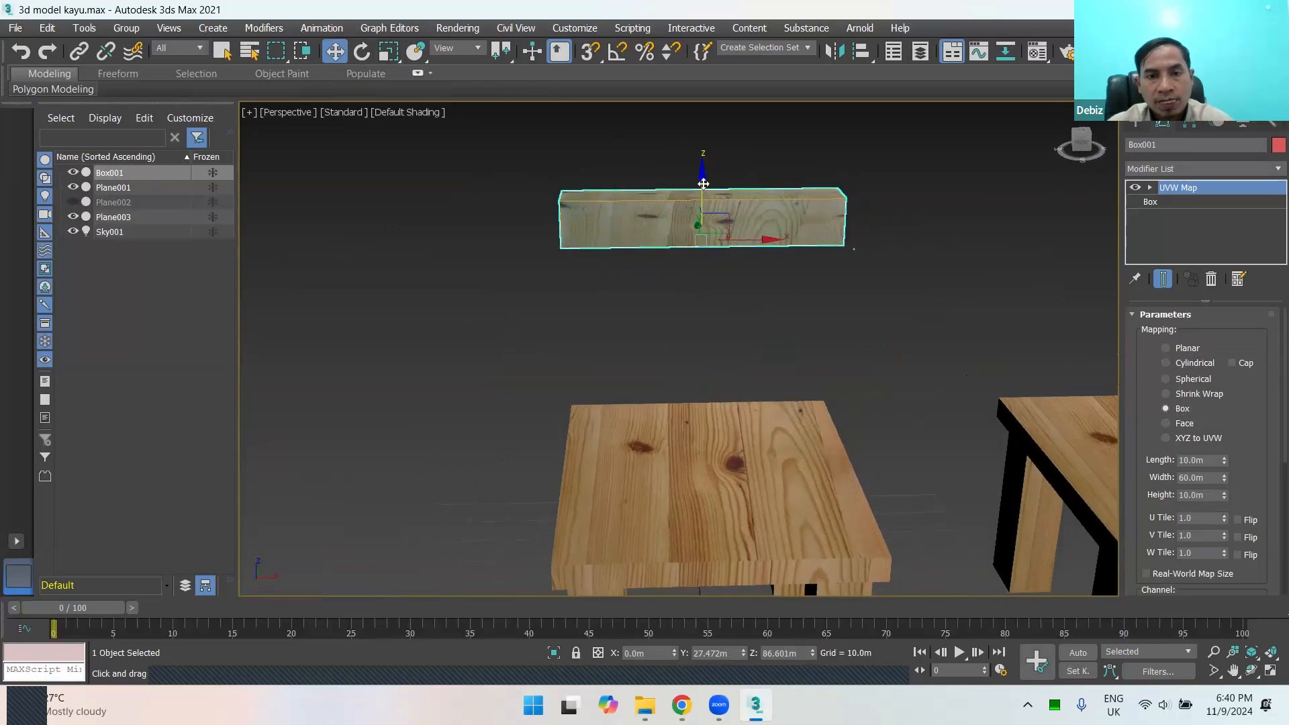
{"action": "left_click_drag", "start_coordinate": [703, 184], "coordinate": [714, 361]}
{"action": "middle_click_drag", "start_coordinate": [662, 417], "coordinate": [786, 394], "text": "alt"}
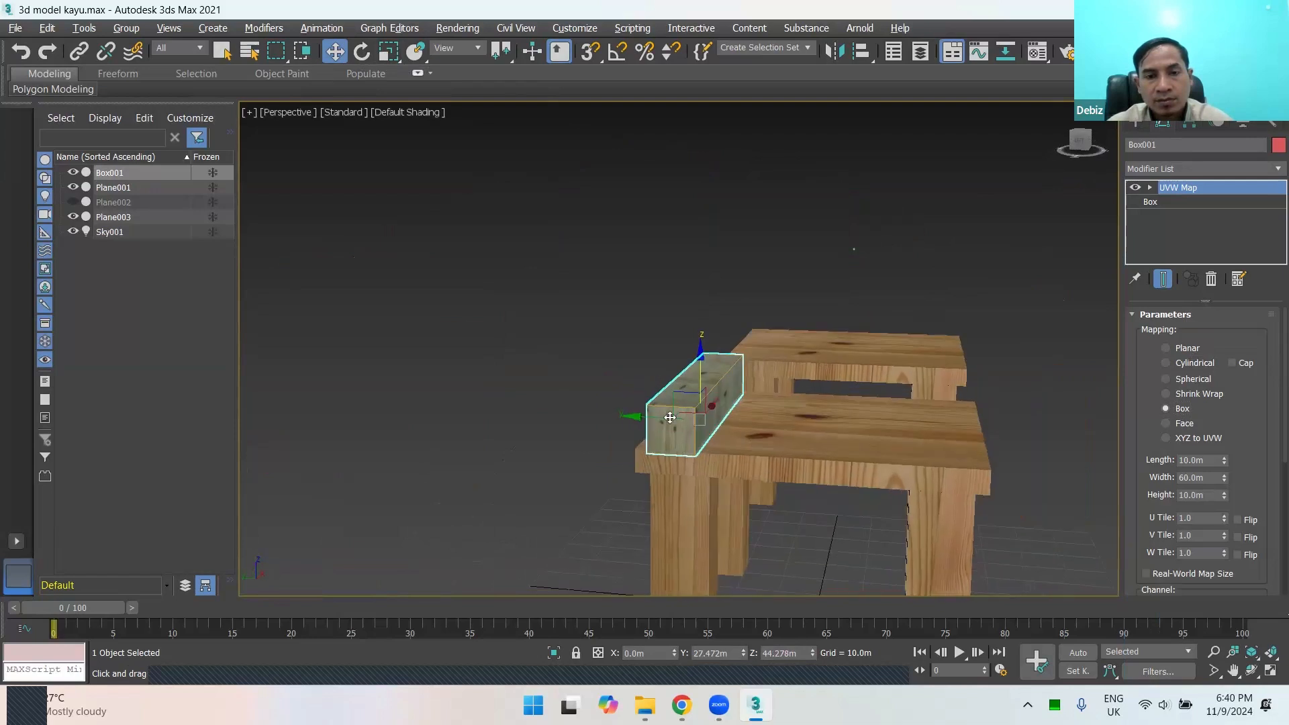
Step: Clone the box along the Y axis as three Copies about 11.6 m apart across the tabletop
{"action": "left_click_drag", "start_coordinate": [651, 419], "coordinate": [731, 413], "text": "shift"}
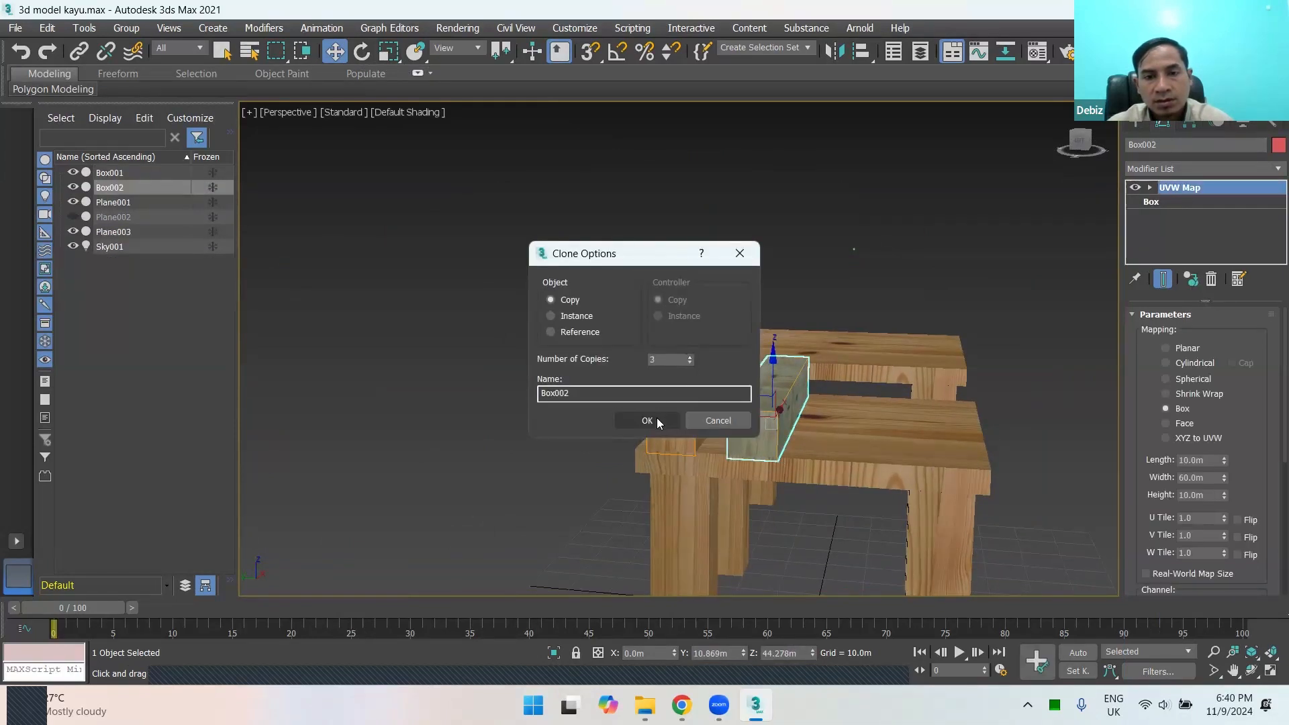
{"action": "left_click", "coordinate": [658, 419]}
{"action": "middle_click_drag", "start_coordinate": [836, 420], "coordinate": [675, 449], "text": "alt"}
{"action": "left_click", "coordinate": [746, 392]}
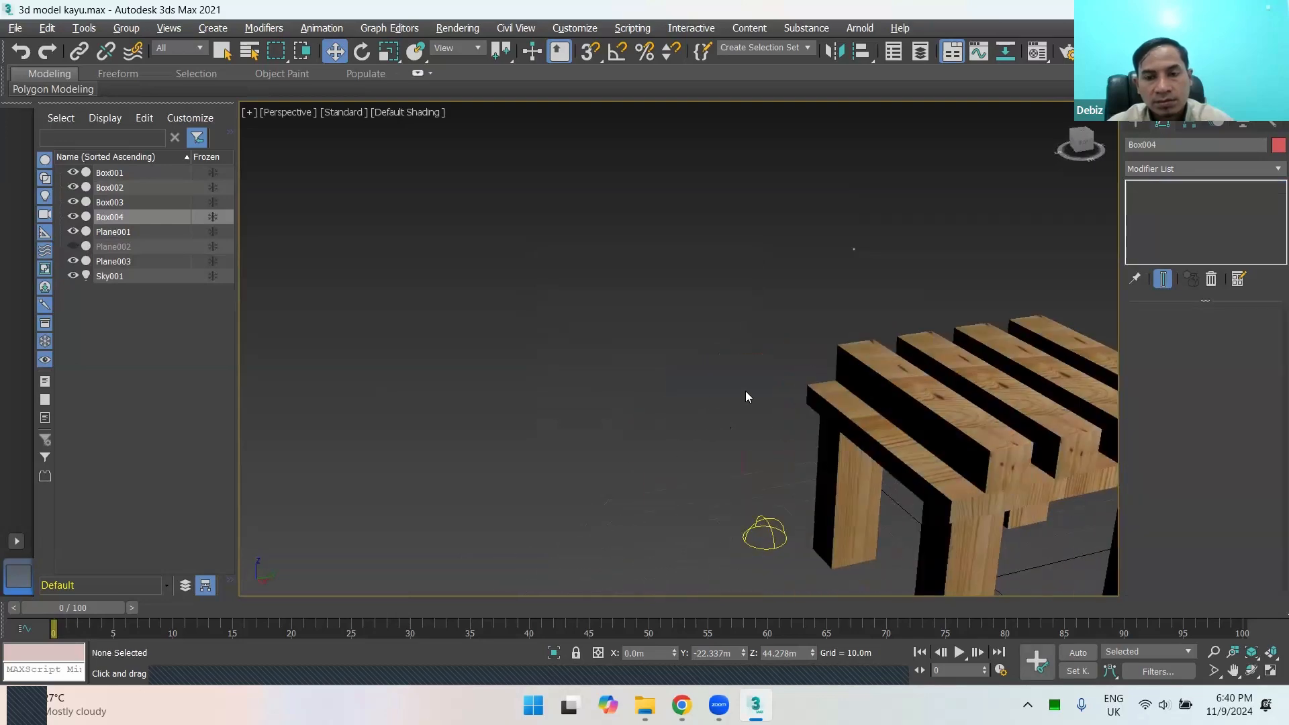
Step: Inspect the wood grain on the four boxes across the original table from different angles and distances
{"action": "scroll", "coordinate": [745, 392], "scroll_direction": "down", "scroll_amount": 4}
{"action": "middle_click_drag", "start_coordinate": [635, 397], "coordinate": [760, 377], "text": "alt"}
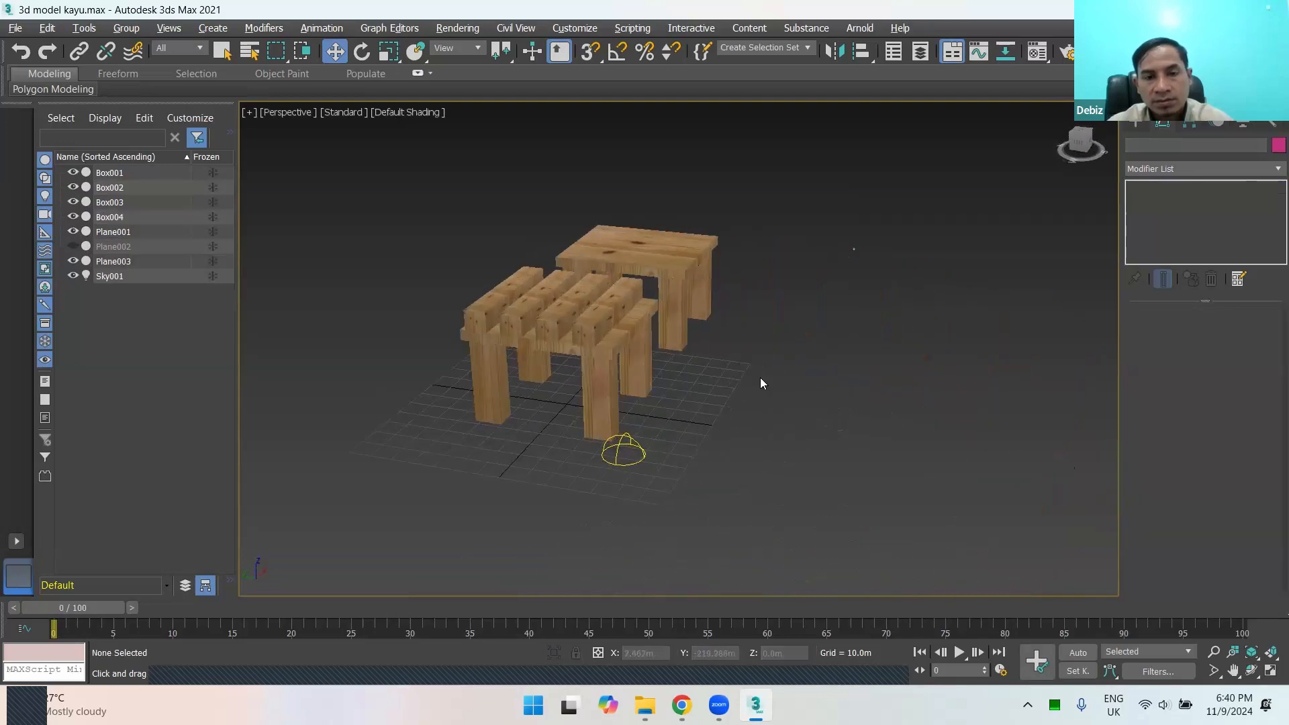
{"action": "left_click", "coordinate": [603, 323]}
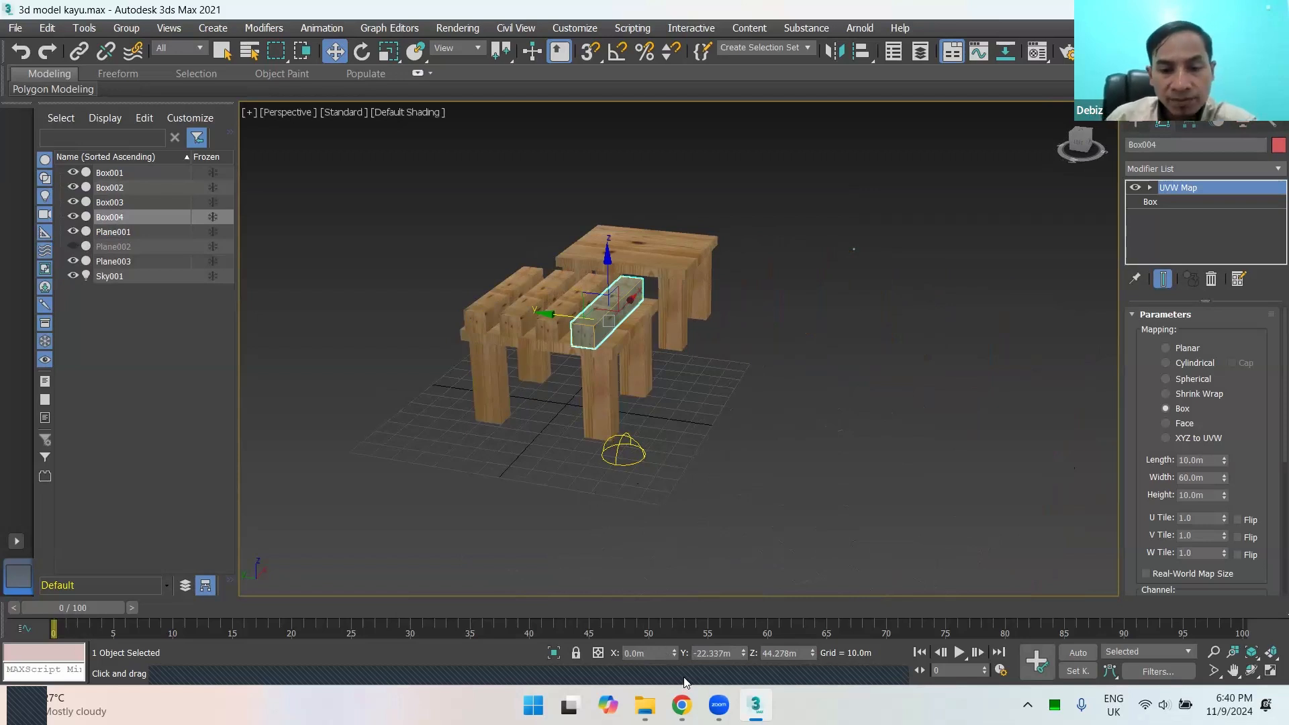
{"action": "left_click", "coordinate": [687, 433]}
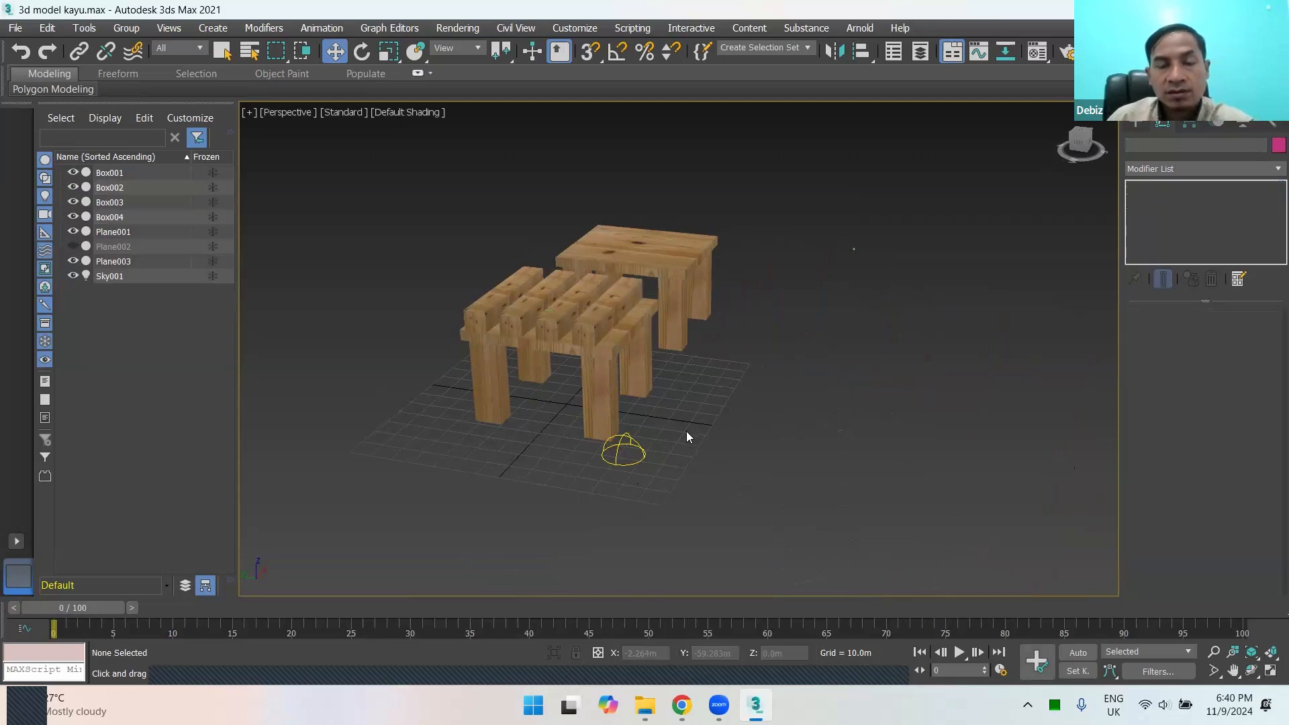
{"action": "scroll", "coordinate": [690, 408], "scroll_direction": "up", "scroll_amount": 2}
{"action": "scroll", "coordinate": [738, 376], "scroll_direction": "up", "scroll_amount": 2}
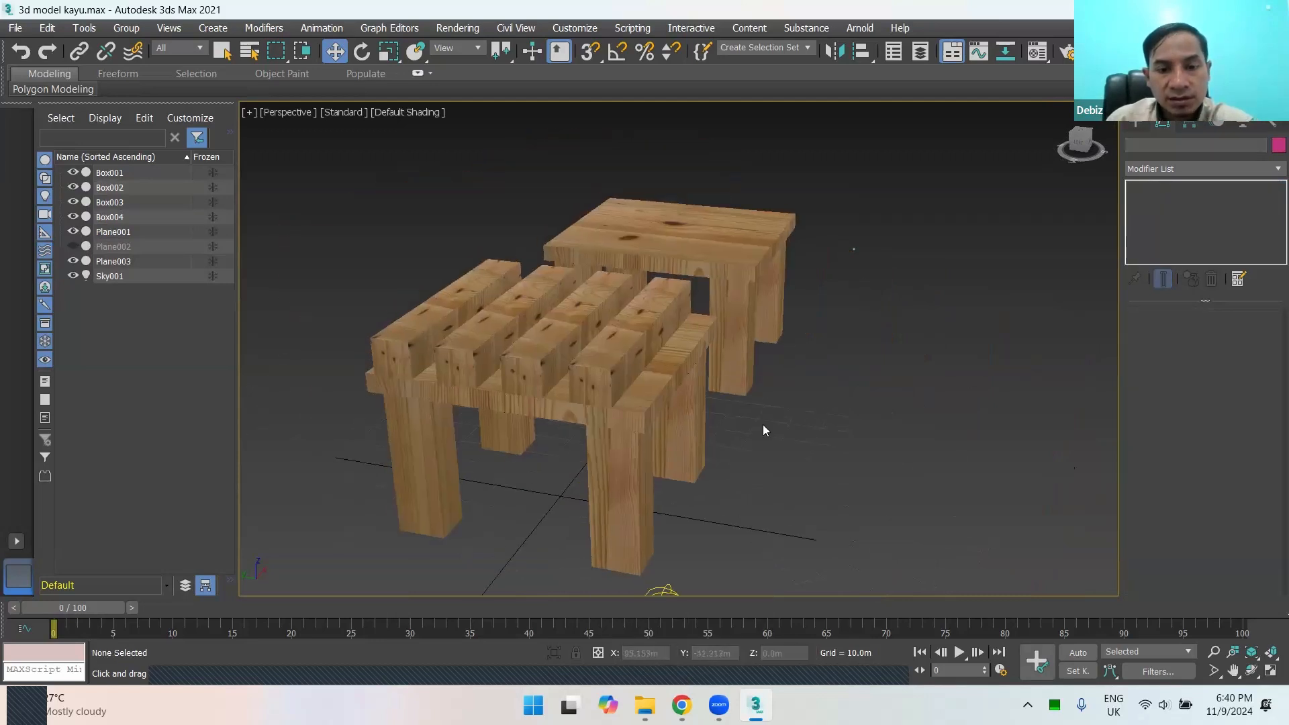
{"action": "middle_click_drag", "start_coordinate": [826, 351], "coordinate": [763, 344], "text": "alt"}
{"action": "scroll", "coordinate": [688, 325], "scroll_direction": "down", "scroll_amount": 3}
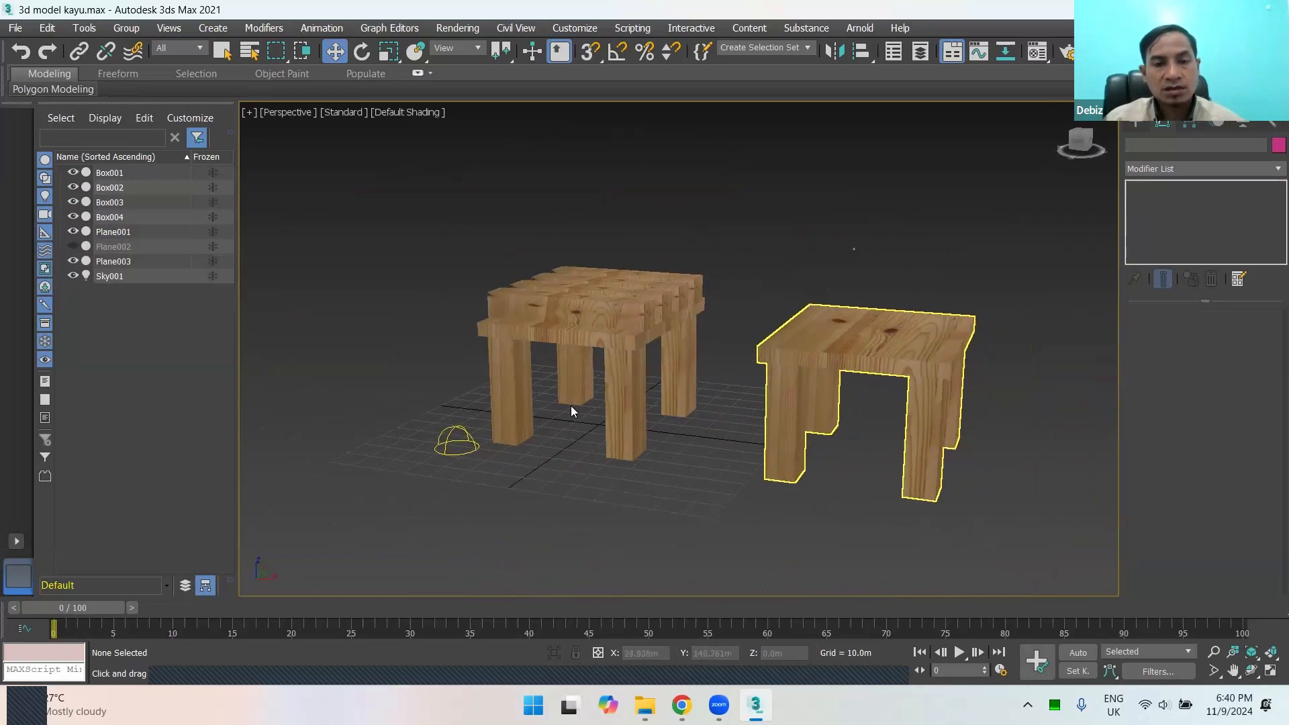
Step: Select the skylight and examine the wood texture on both tables' tops and legs from the other side
{"action": "left_click", "coordinate": [468, 435]}
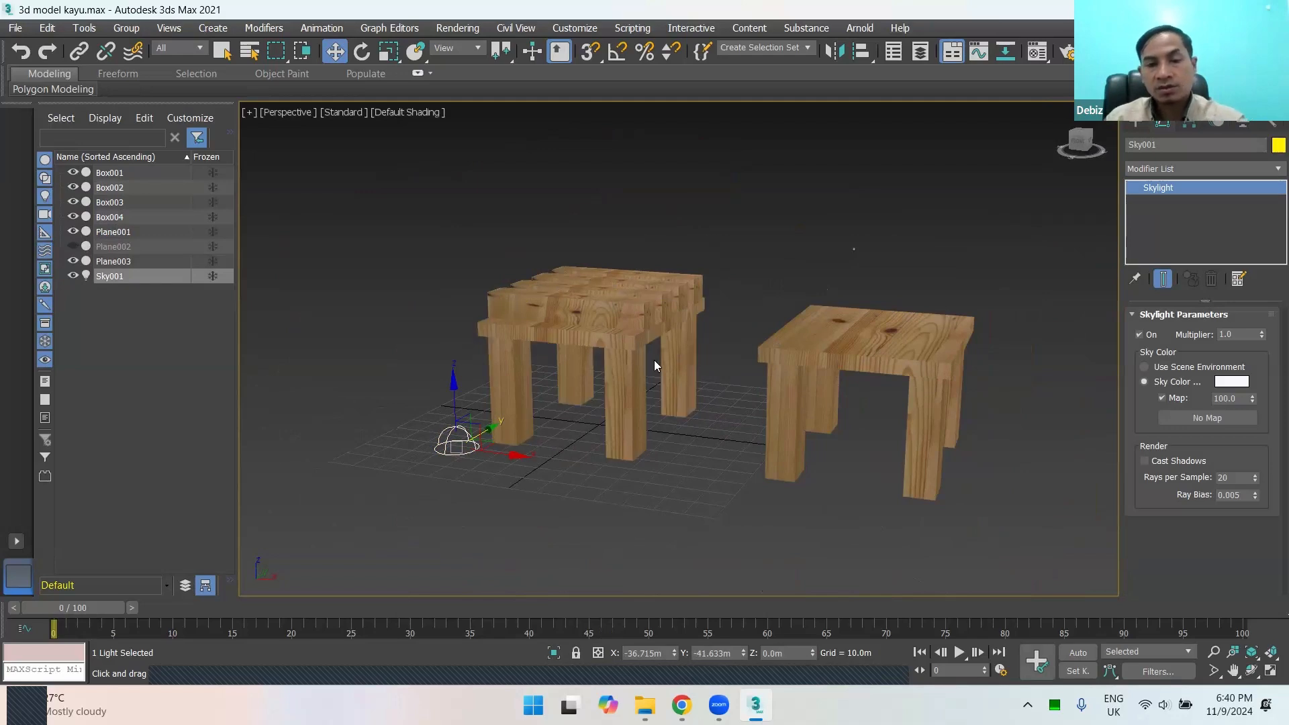
{"action": "scroll", "coordinate": [659, 356], "scroll_direction": "up", "scroll_amount": 5}
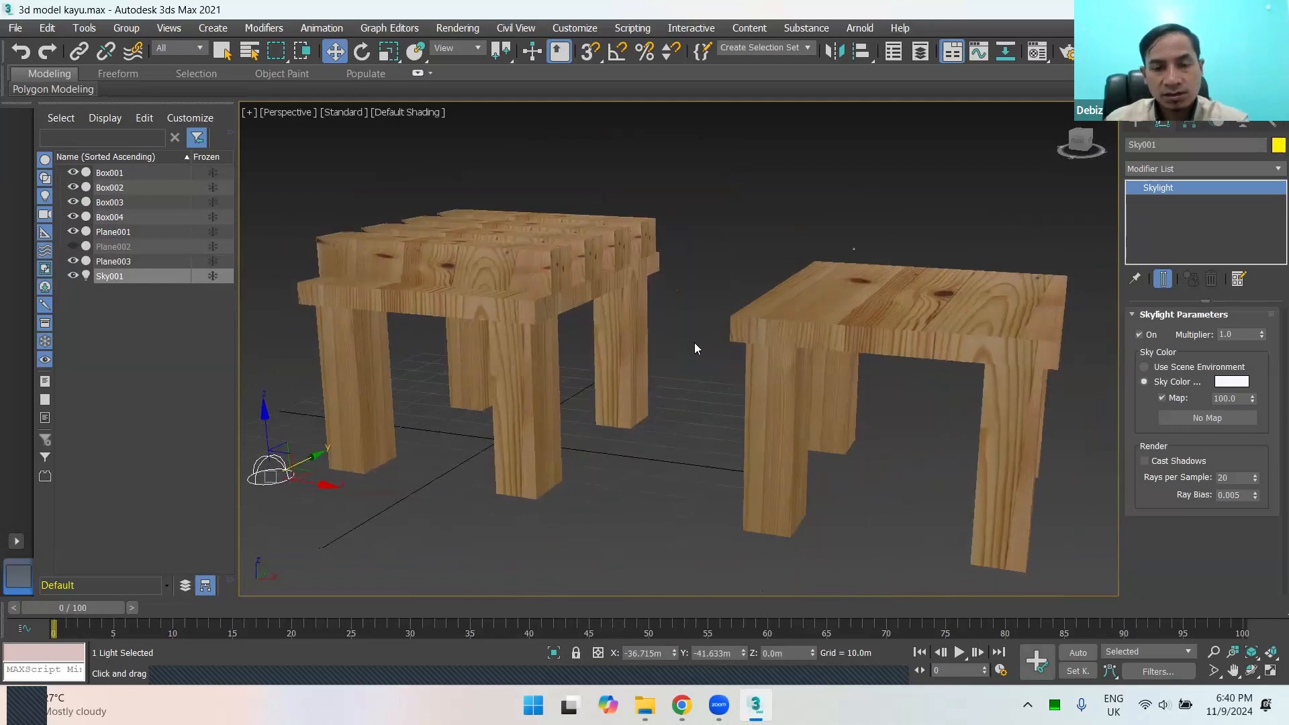
{"action": "middle_click_drag", "start_coordinate": [664, 328], "coordinate": [587, 371], "text": "alt"}
{"action": "scroll", "coordinate": [598, 329], "scroll_direction": "up", "scroll_amount": 3}
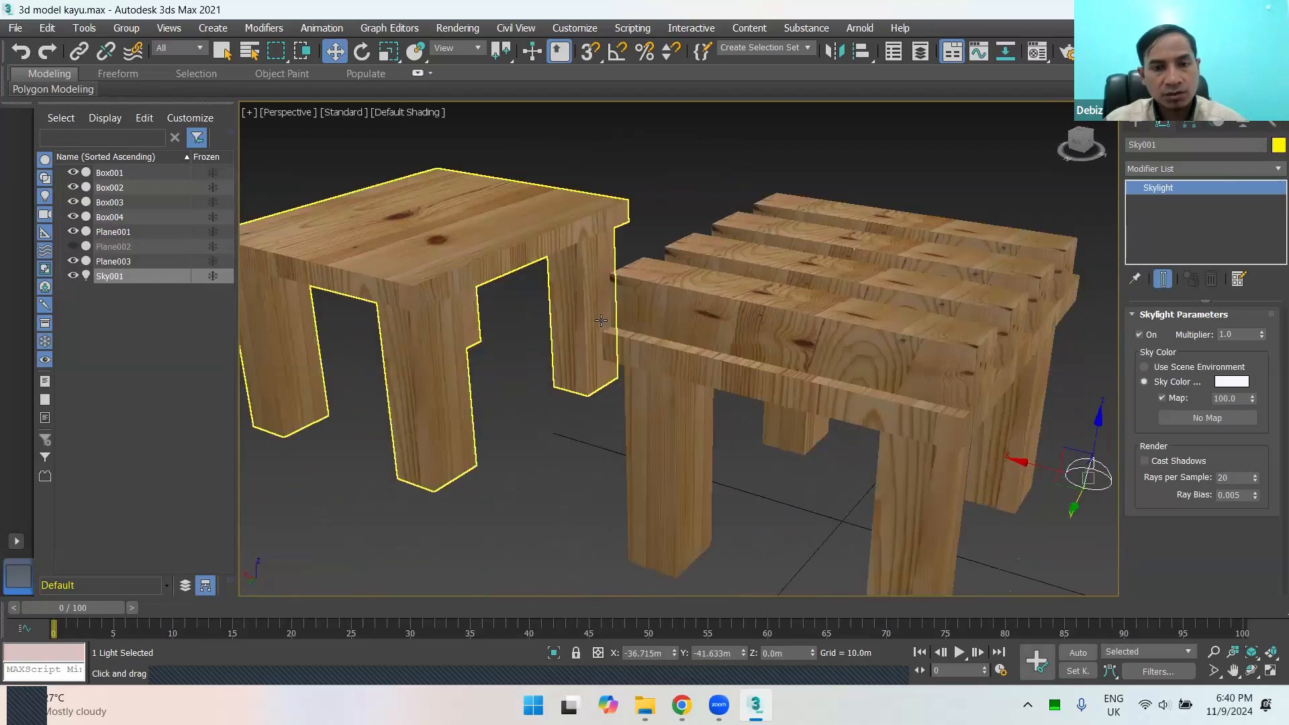
{"action": "scroll", "coordinate": [583, 334], "scroll_direction": "down", "scroll_amount": 5}
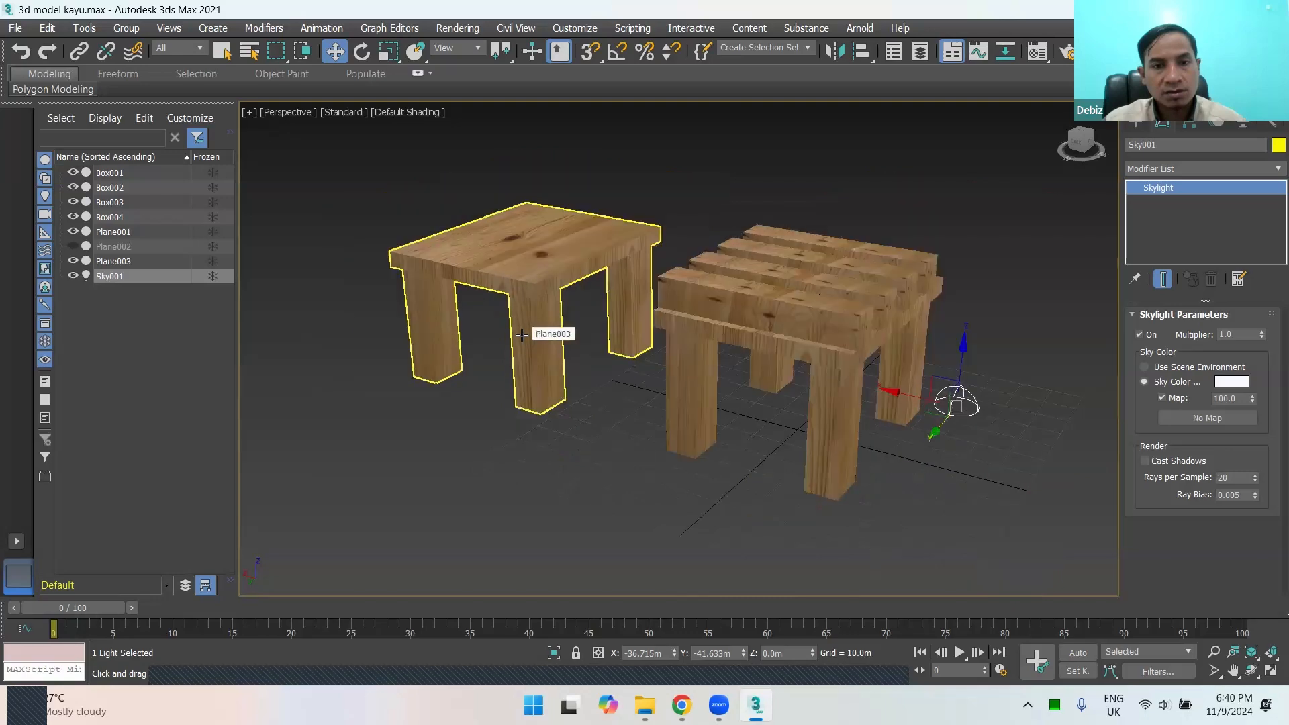
{"action": "scroll", "coordinate": [540, 329], "scroll_direction": "up", "scroll_amount": 2}
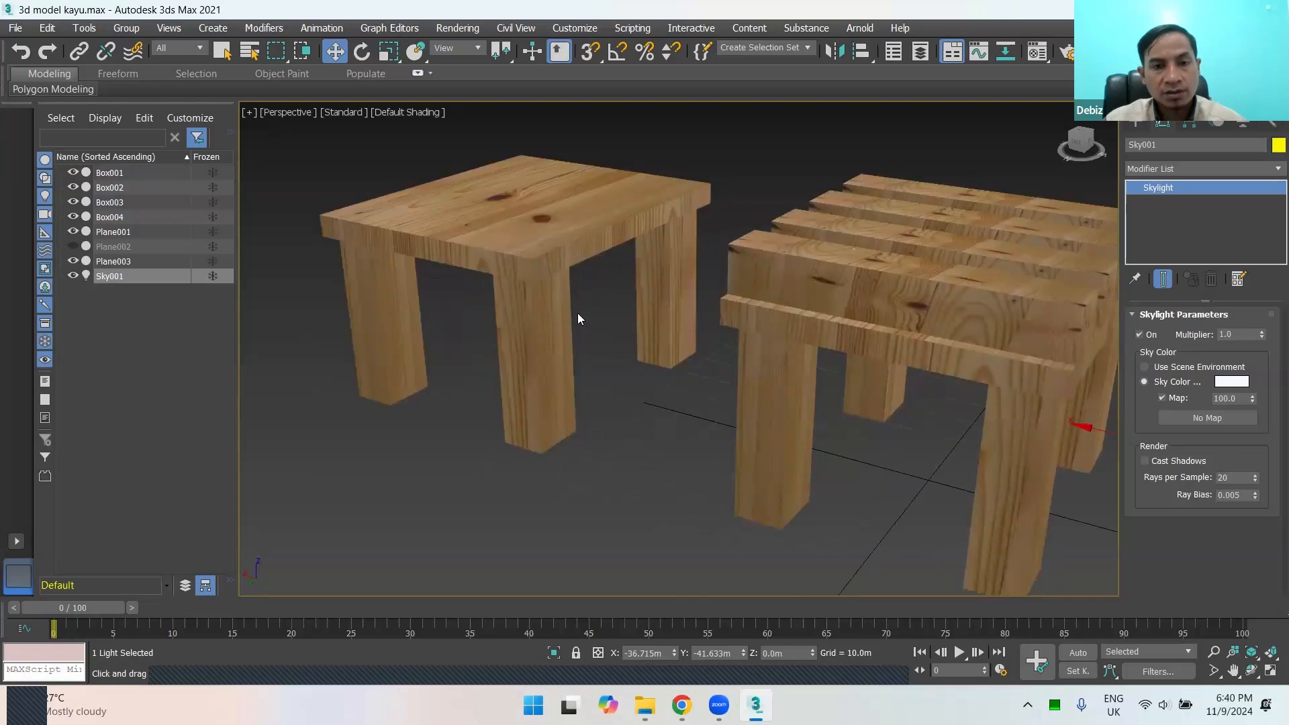
{"action": "scroll", "coordinate": [578, 314], "scroll_direction": "down", "scroll_amount": 4}
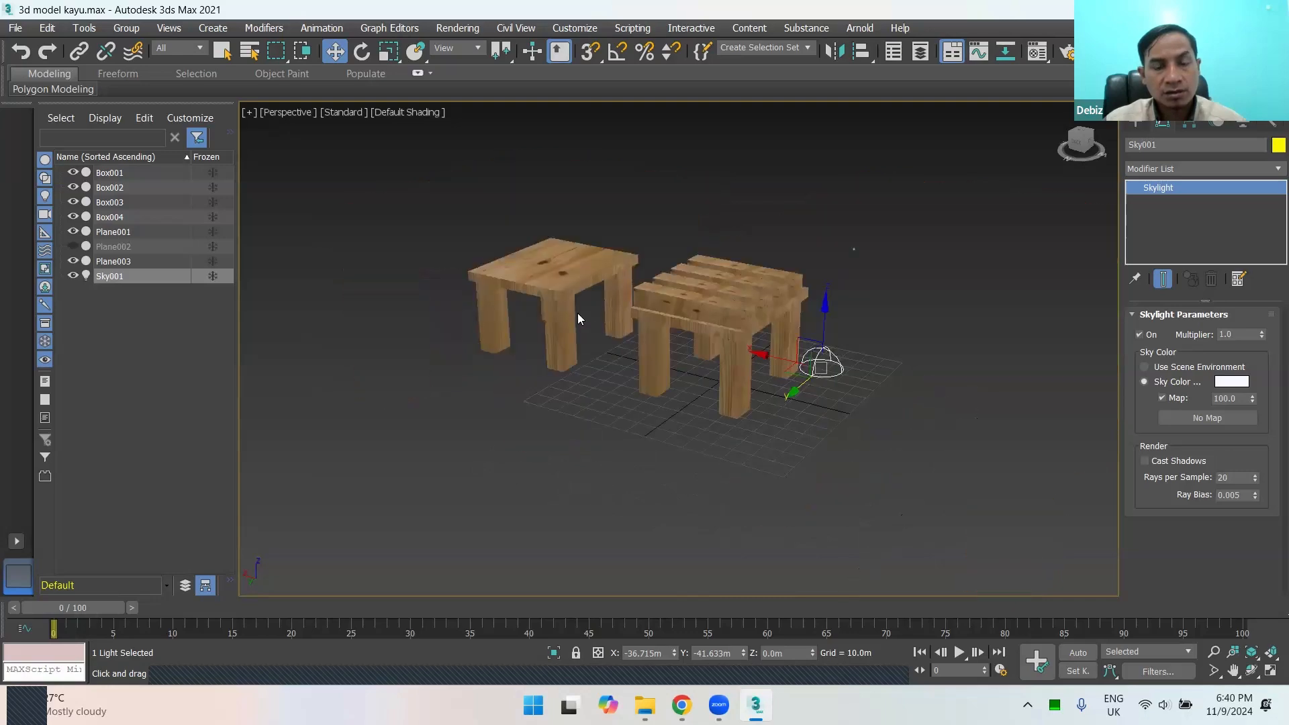
{"action": "scroll", "coordinate": [578, 316], "scroll_direction": "up", "scroll_amount": 4}
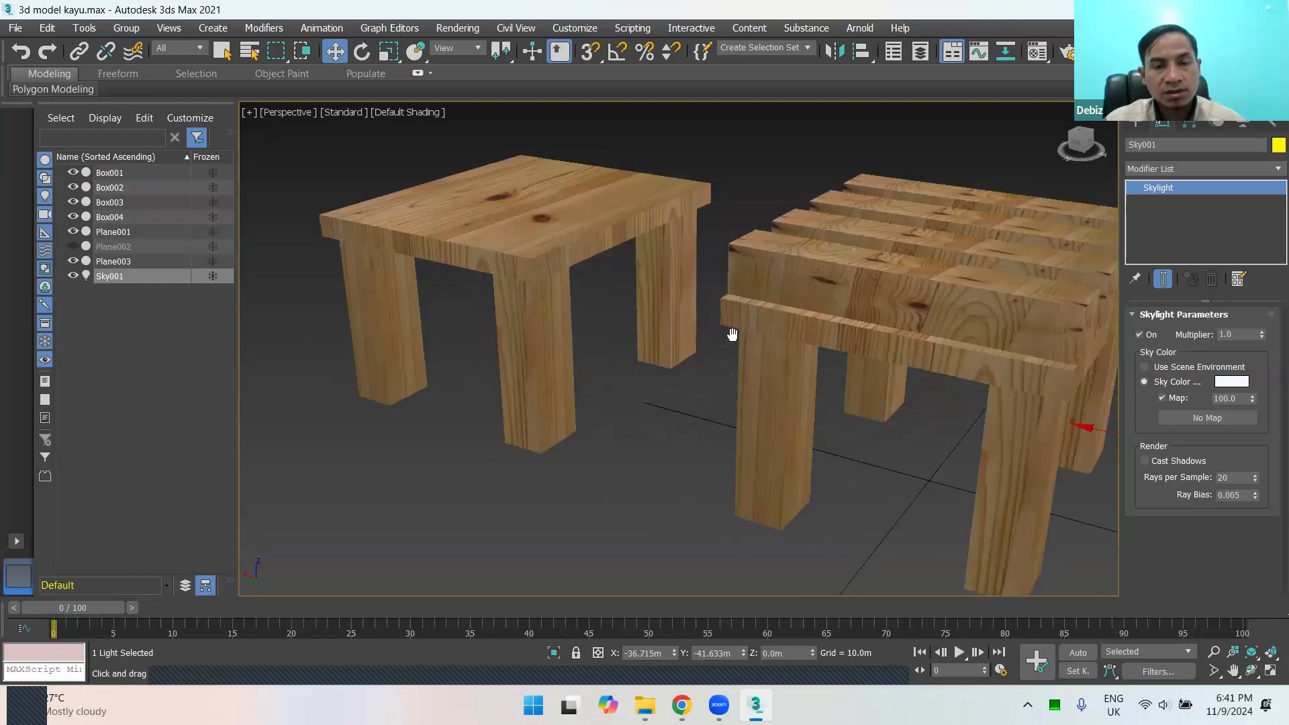
{"action": "middle_click_drag", "start_coordinate": [734, 337], "coordinate": [679, 310]}
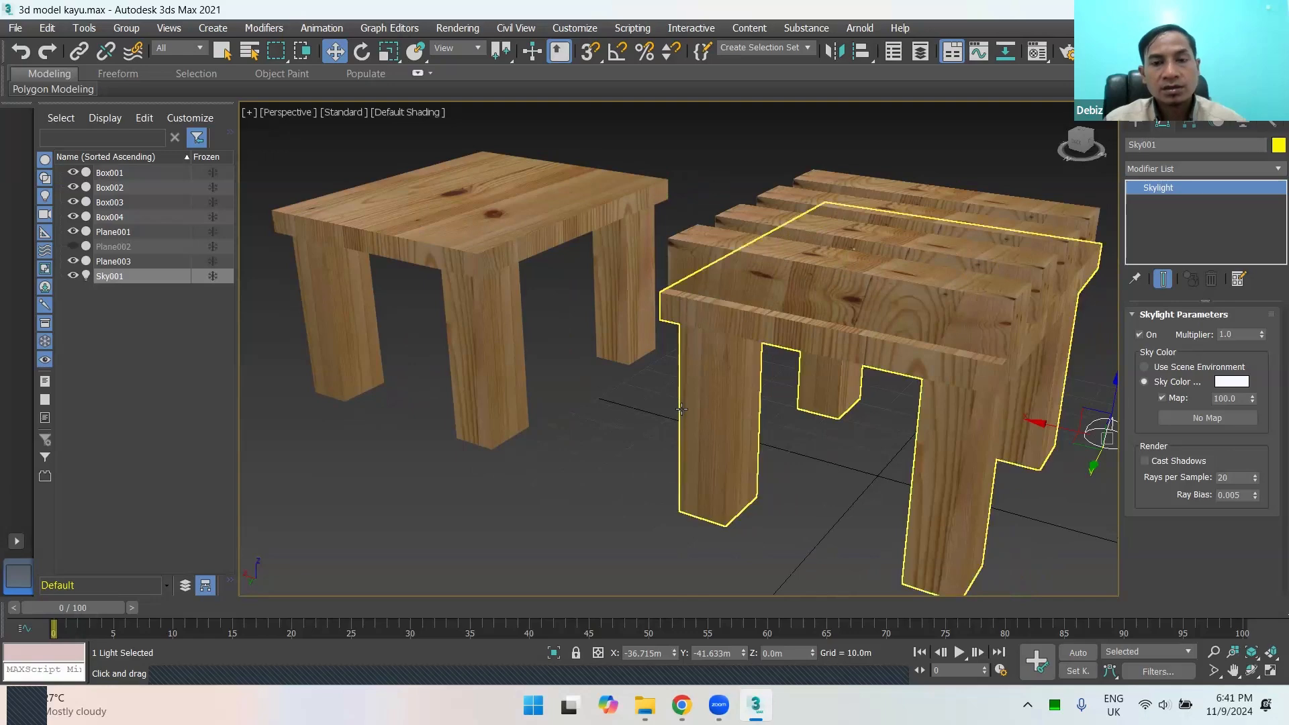
{"action": "middle_click_drag", "start_coordinate": [728, 397], "coordinate": [707, 385]}
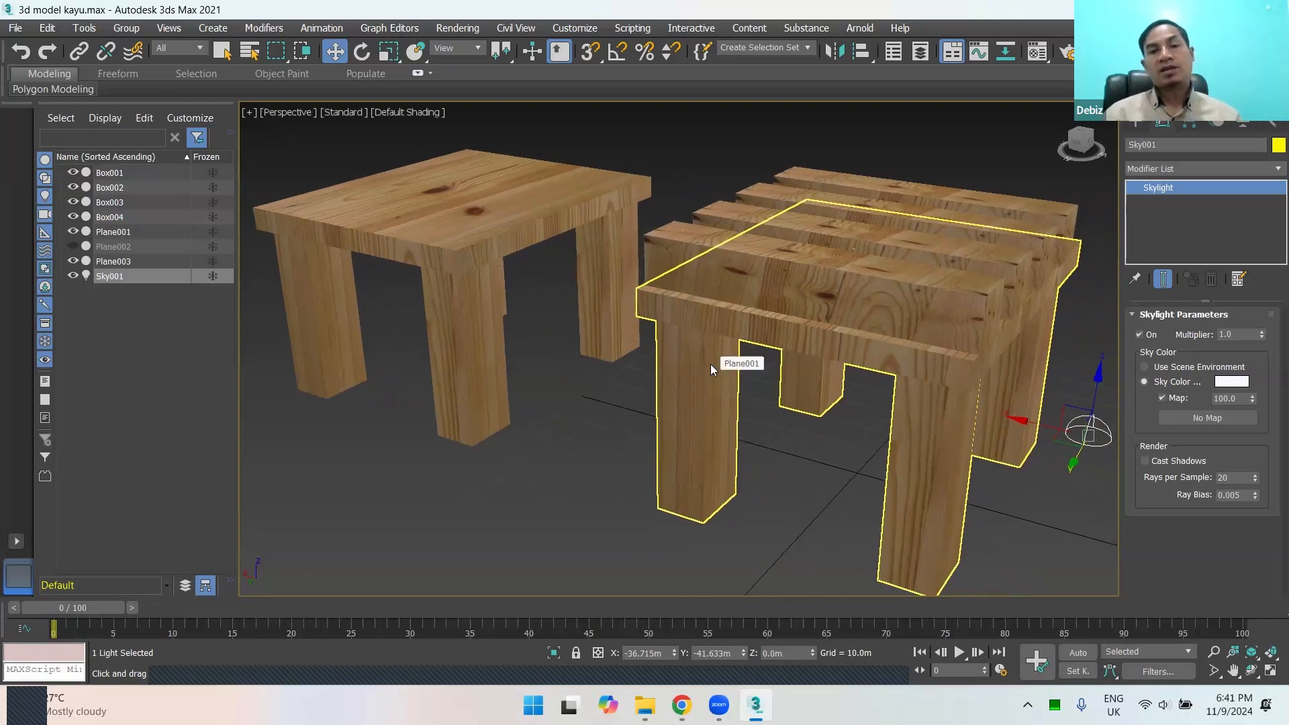
{"action": "middle_click_drag", "start_coordinate": [701, 337], "coordinate": [679, 335]}
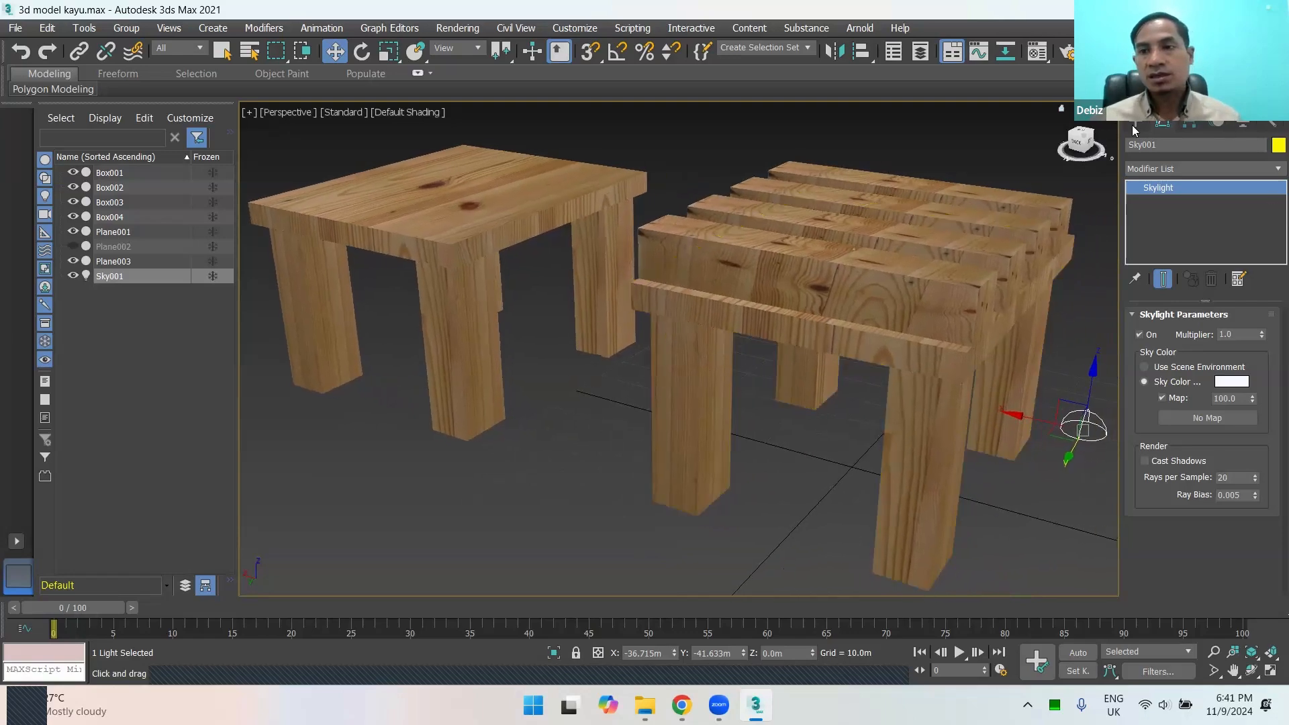
{"action": "left_click", "coordinate": [1134, 124]}
{"action": "left_click", "coordinate": [1190, 144]}
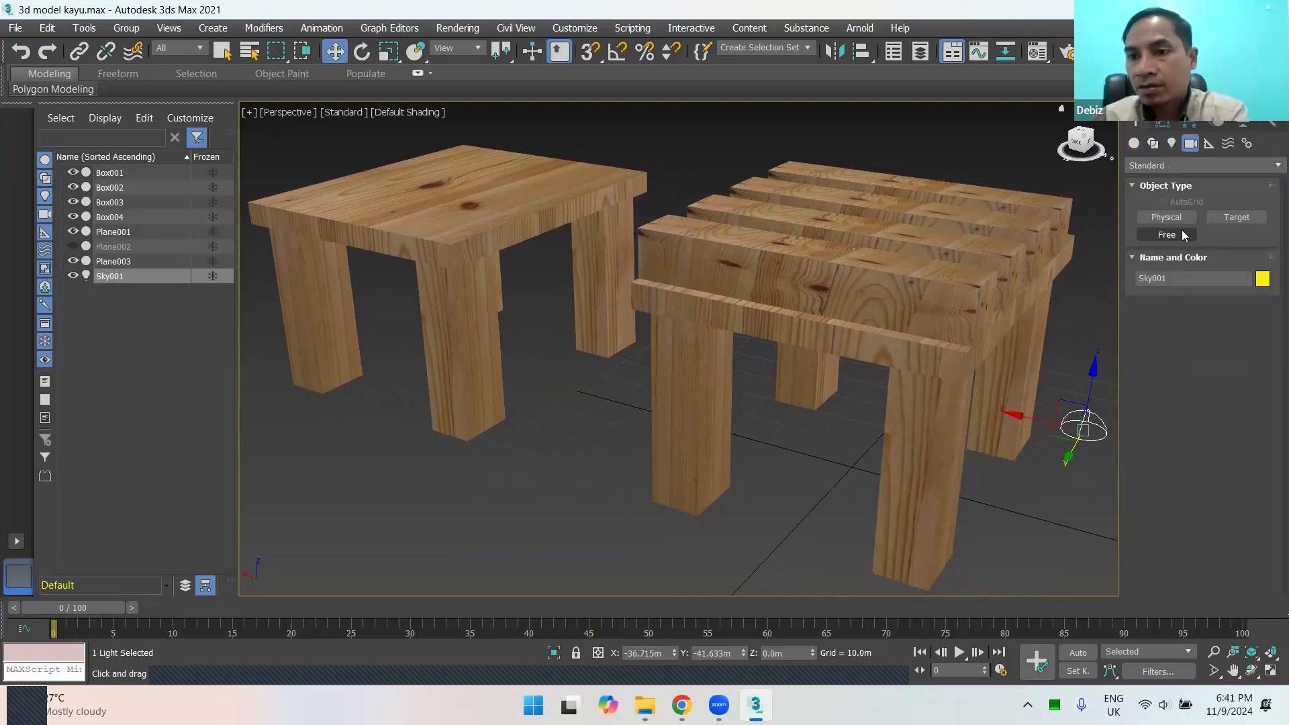
{"action": "left_click", "coordinate": [1182, 232]}
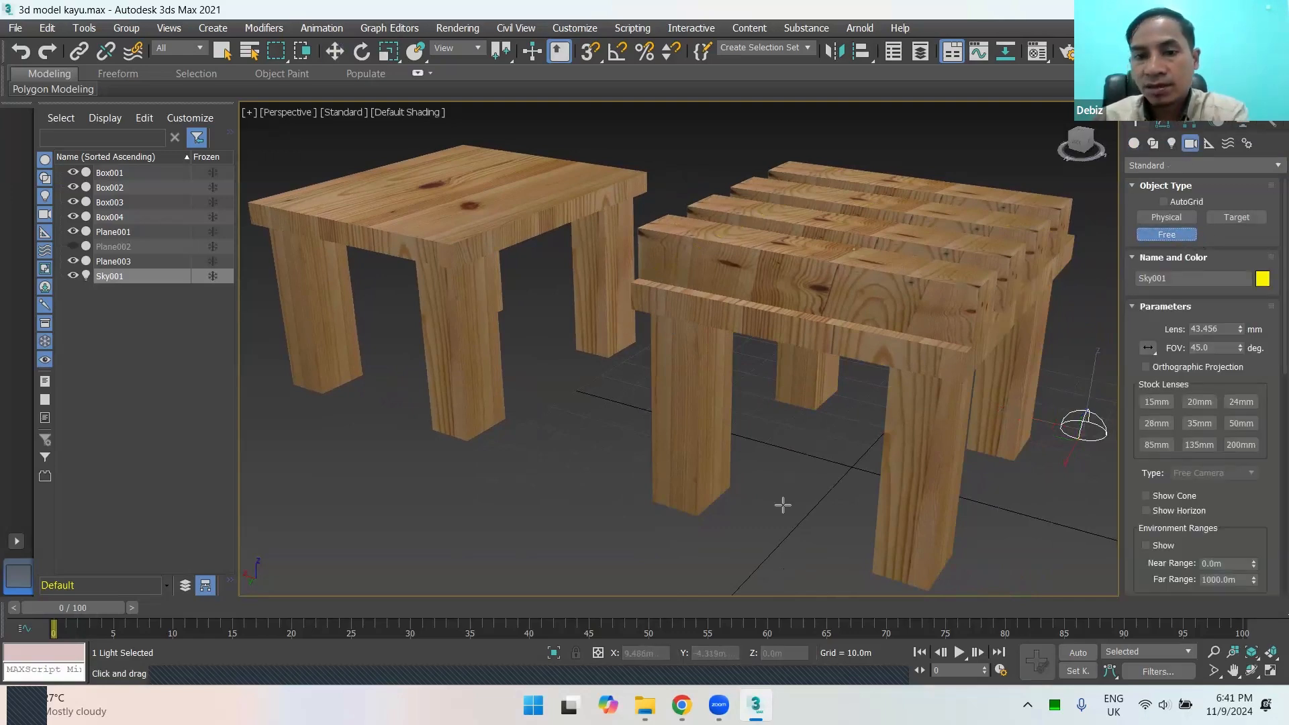
{"action": "left_click_drag", "start_coordinate": [799, 538], "coordinate": [671, 188]}
{"action": "key", "text": "ctrl+z"}
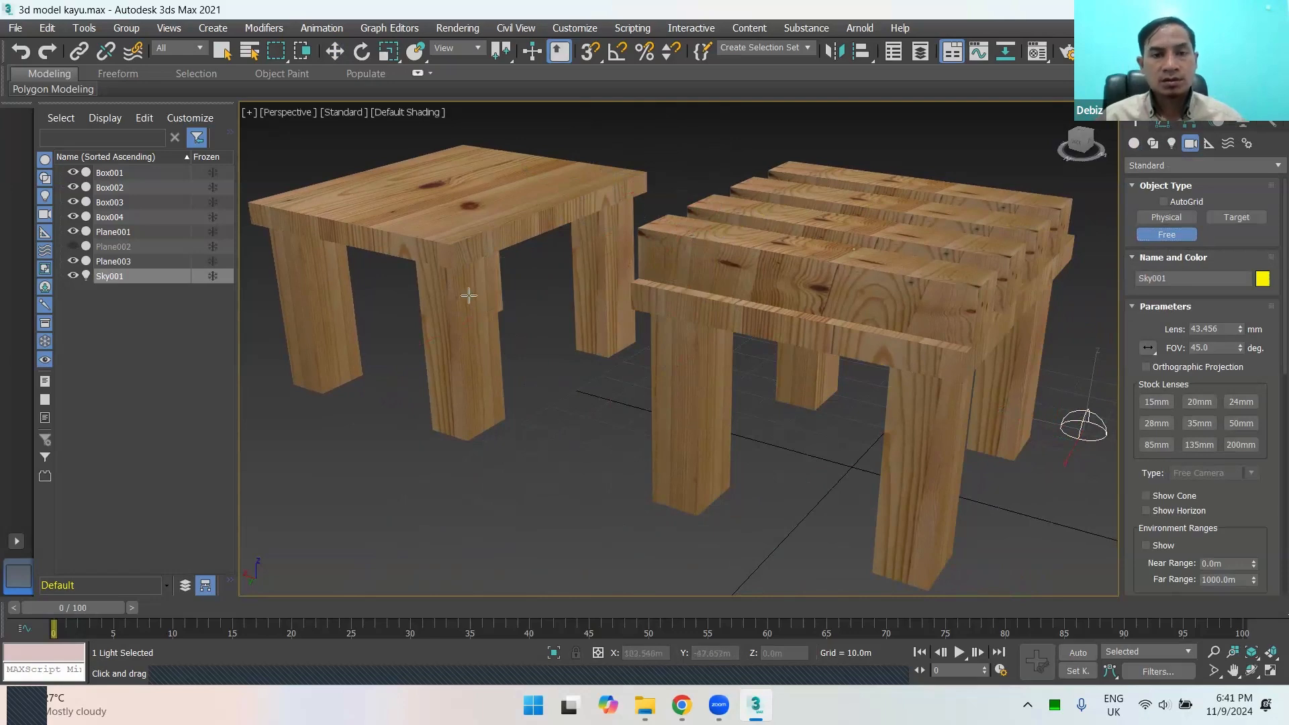
Step: Create a physical camera from the current perspective view of both tables
{"action": "middle_click_drag", "start_coordinate": [653, 339], "coordinate": [655, 345]}
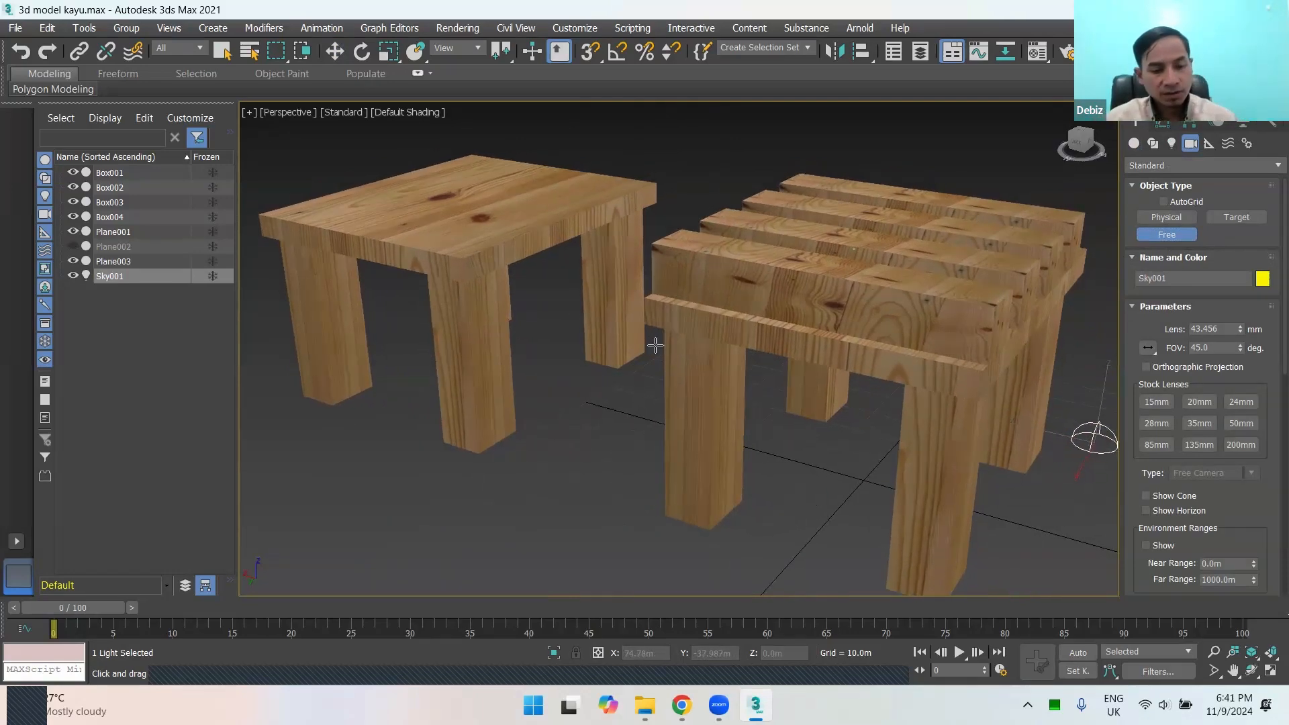
{"action": "key", "text": "ctrl+c"}
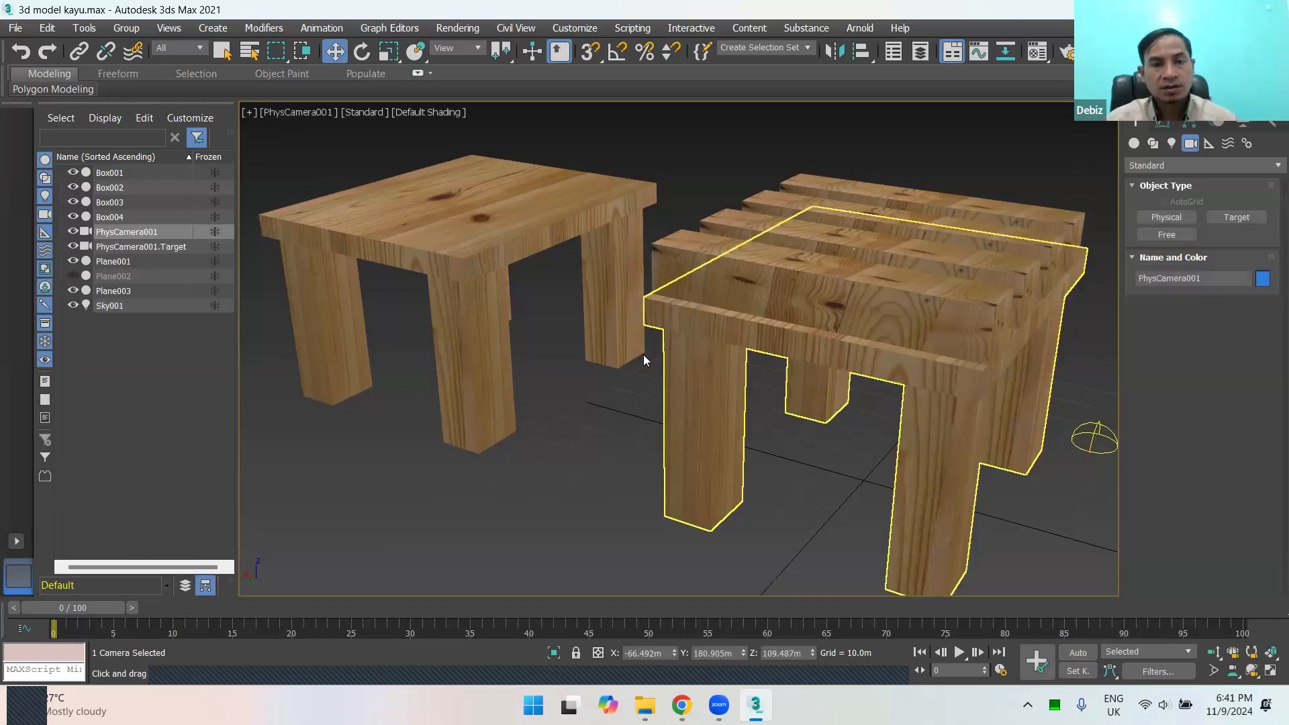
{"action": "right_click", "coordinate": [680, 318]}
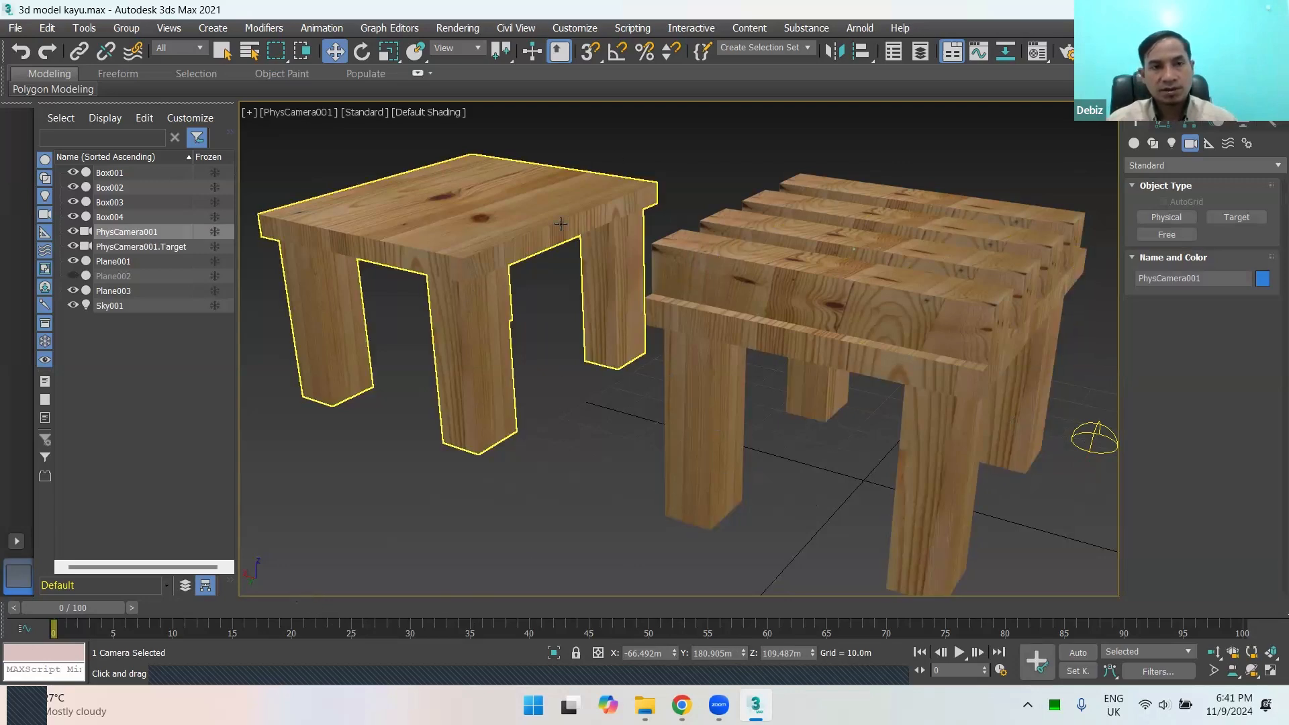
{"action": "left_click", "coordinate": [287, 115]}
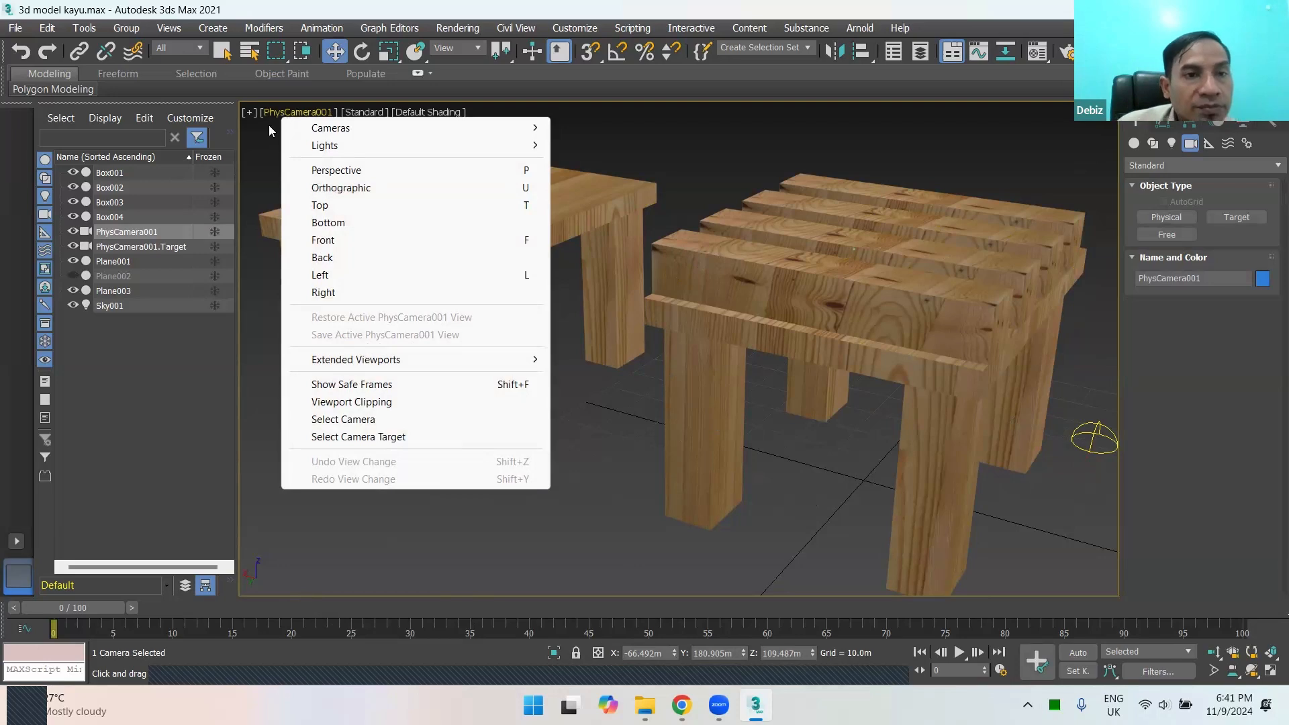
{"action": "left_click", "coordinate": [268, 124]}
{"action": "left_click", "coordinate": [283, 113]}
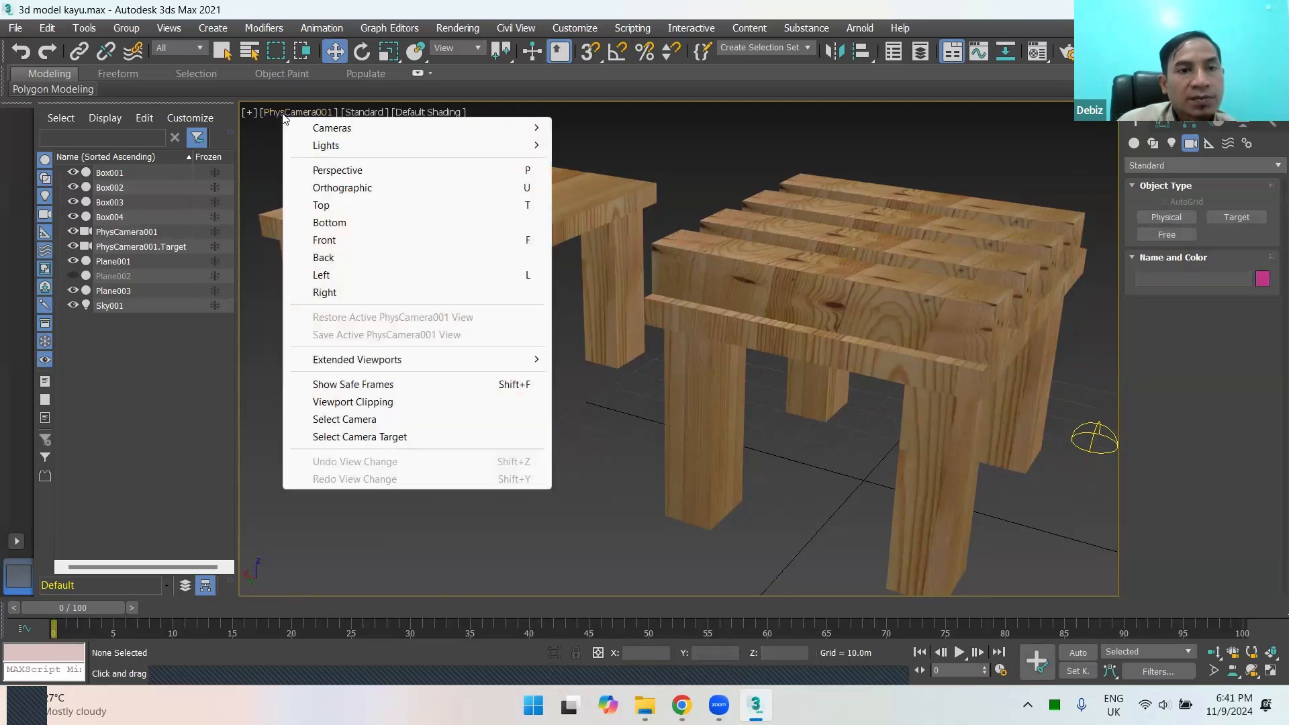
{"action": "left_click", "coordinate": [315, 112]}
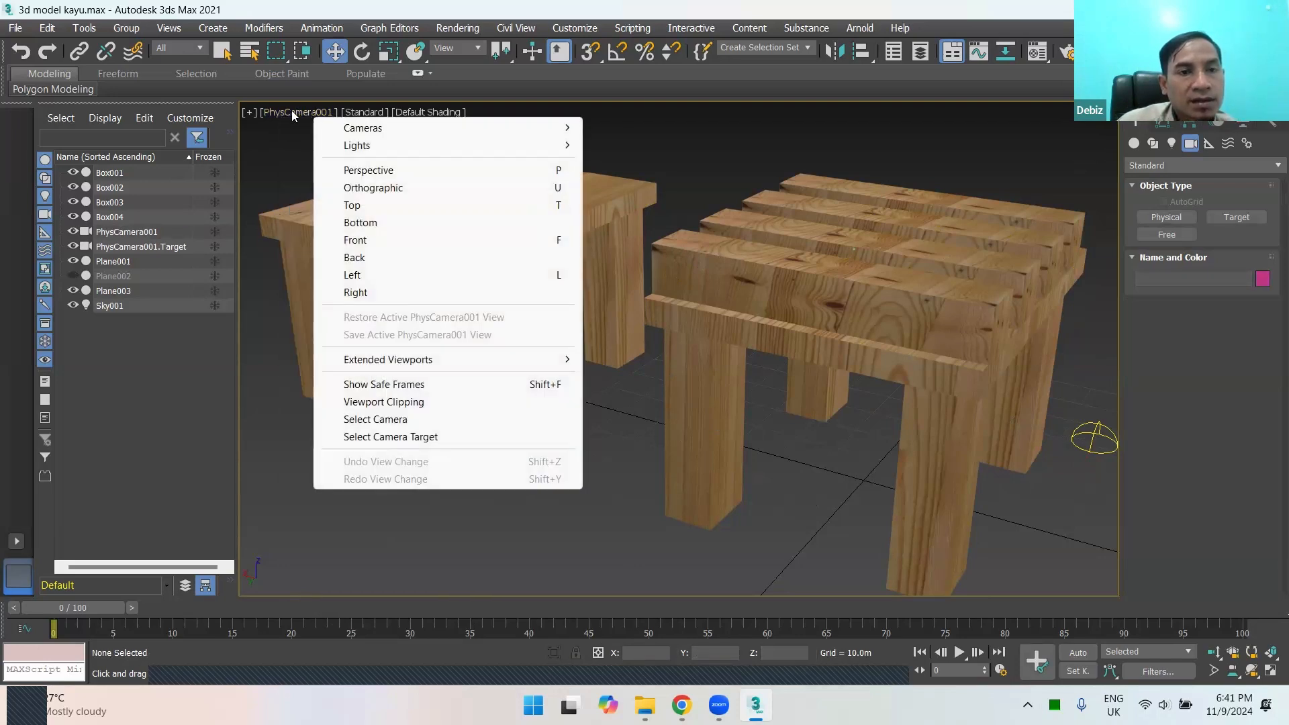
{"action": "left_click", "coordinate": [292, 111]}
{"action": "left_click", "coordinate": [558, 138]}
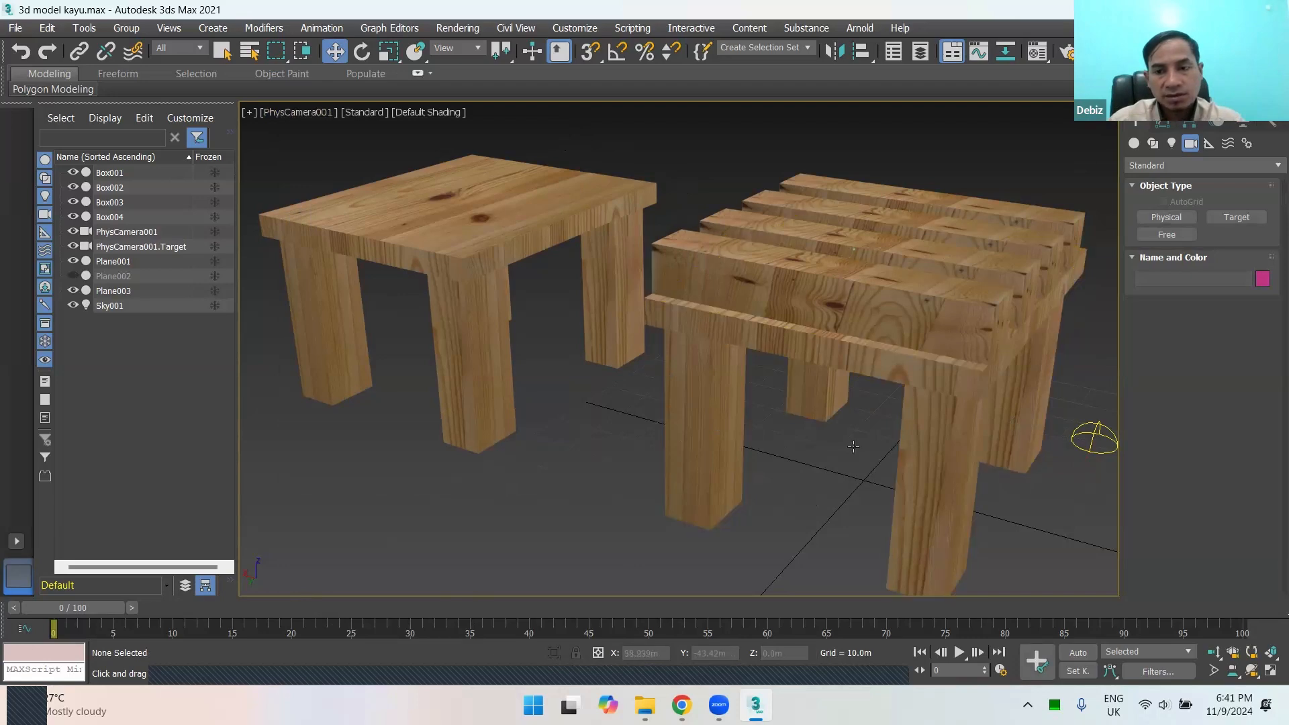
Step: Show all four viewports and turn the Top view into an angled orthographic wireframe view containing both tables and the camera
{"action": "key", "text": "alt+w"}
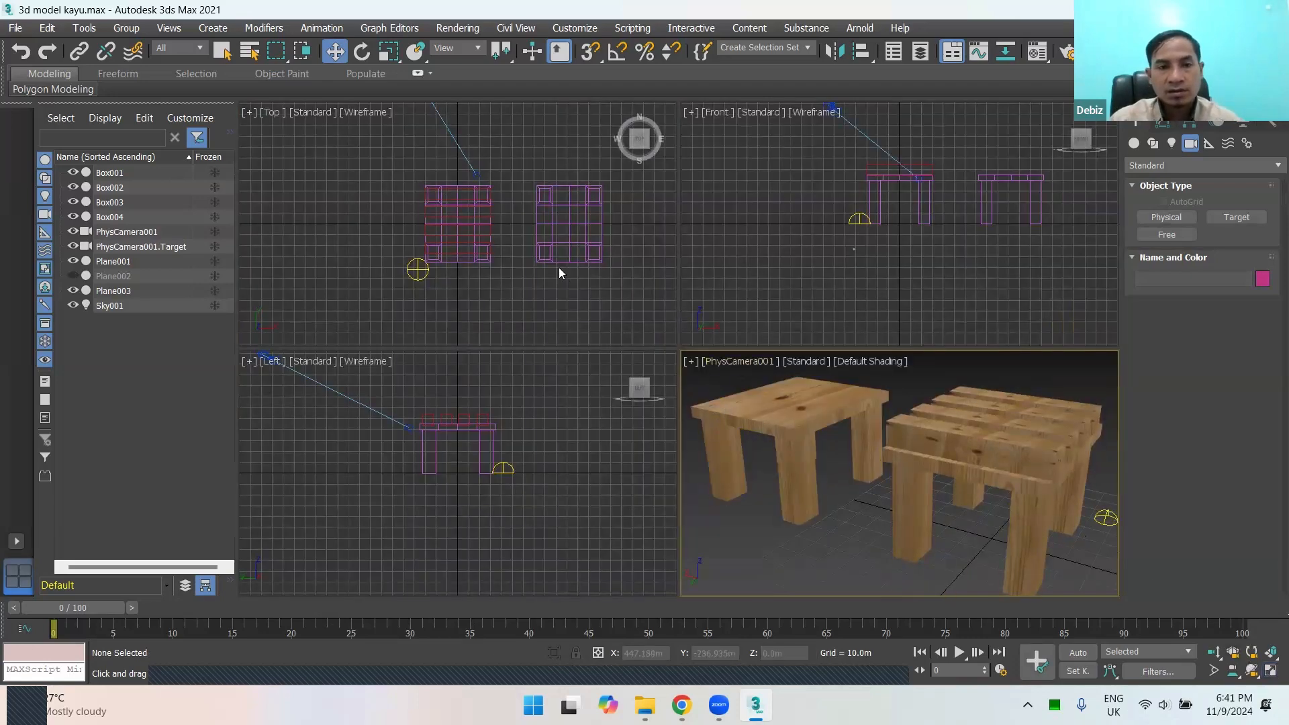
{"action": "scroll", "coordinate": [559, 267], "scroll_direction": "down", "scroll_amount": 3}
{"action": "scroll", "coordinate": [523, 215], "scroll_direction": "up", "scroll_amount": 3}
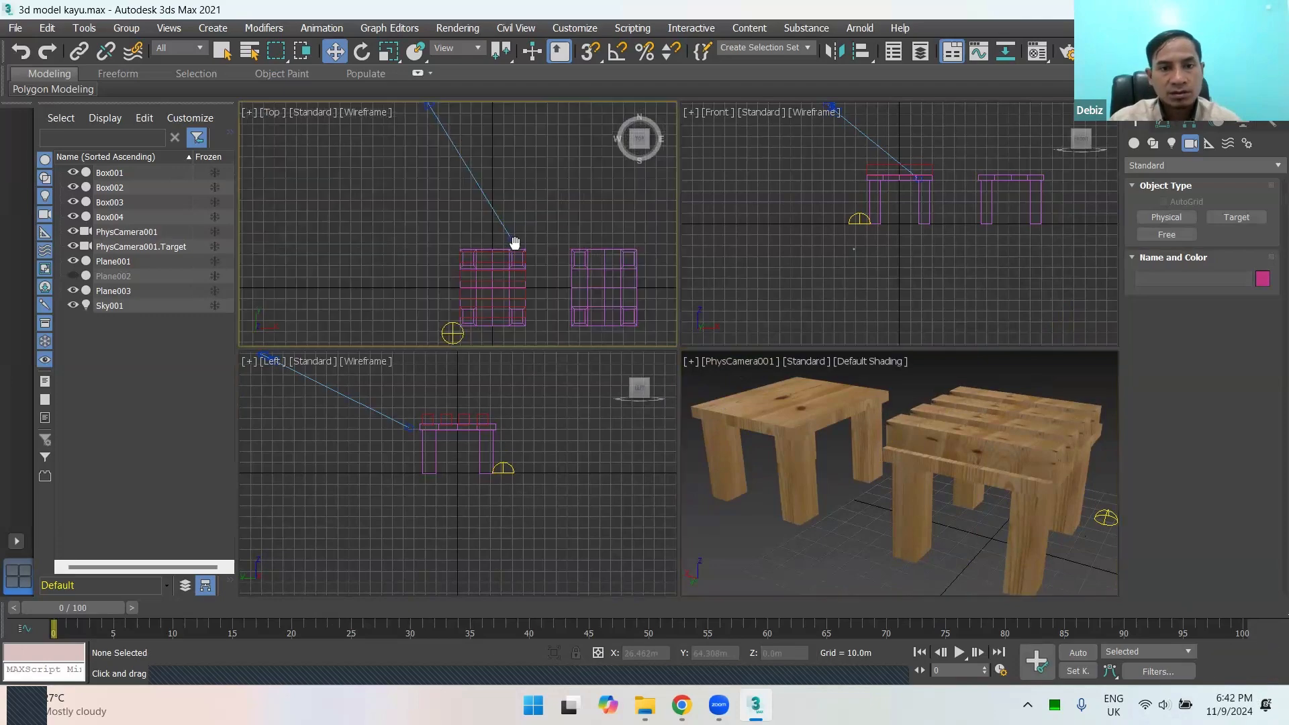
{"action": "scroll", "coordinate": [511, 243], "scroll_direction": "down", "scroll_amount": 3}
{"action": "middle_click_drag", "start_coordinate": [551, 303], "coordinate": [585, 237], "text": "alt"}
{"action": "scroll", "coordinate": [645, 200], "scroll_direction": "up", "scroll_amount": 5}
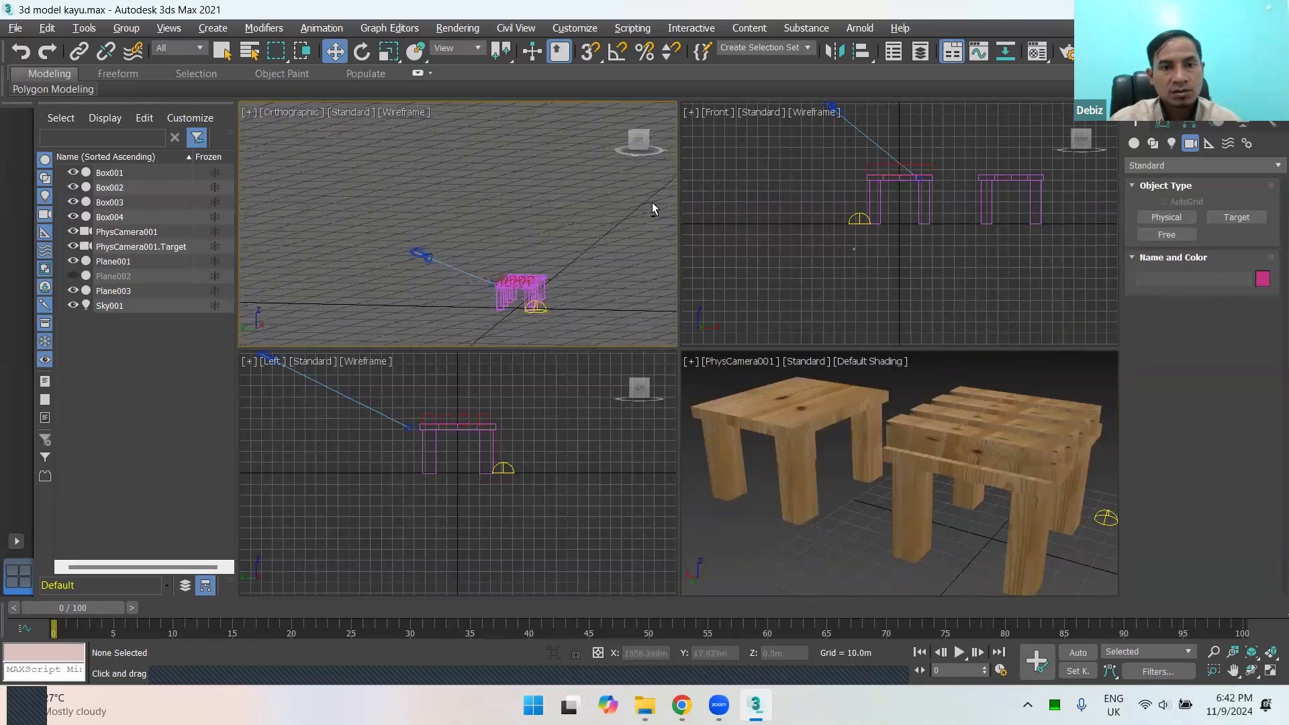
{"action": "middle_click_drag", "start_coordinate": [527, 232], "coordinate": [487, 282]}
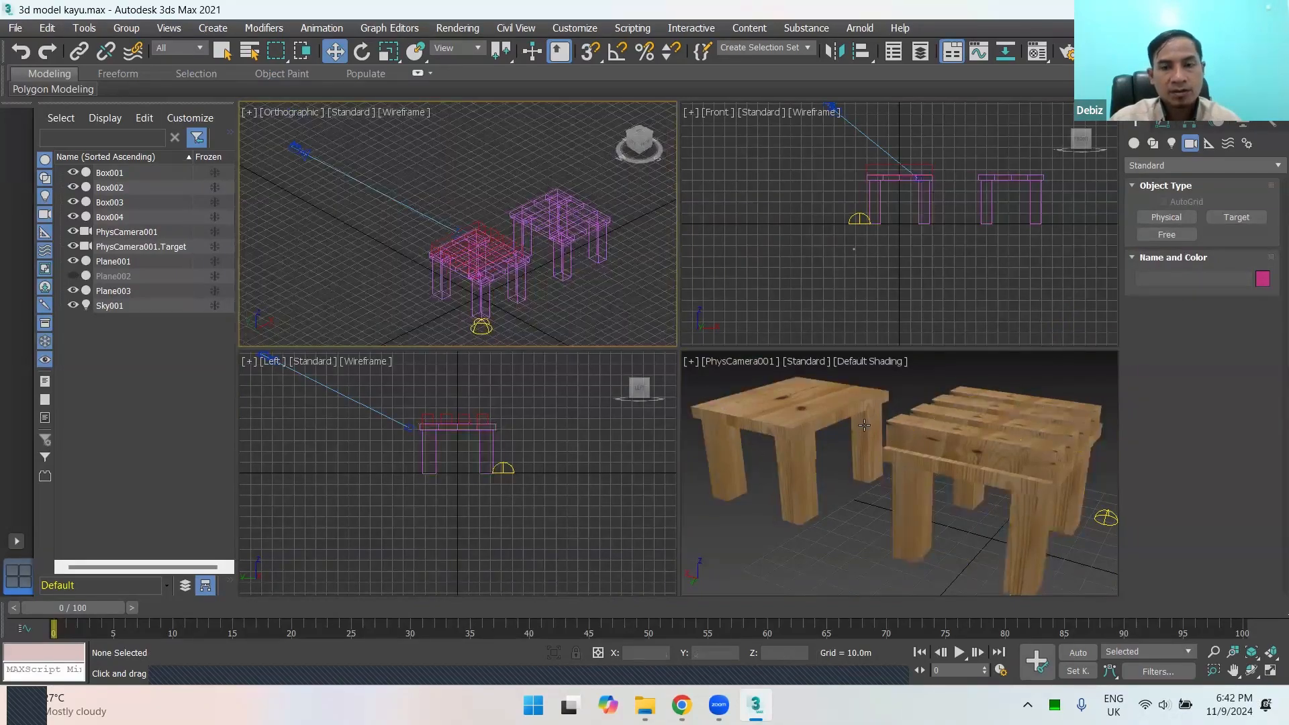
{"action": "left_click", "coordinate": [826, 479]}
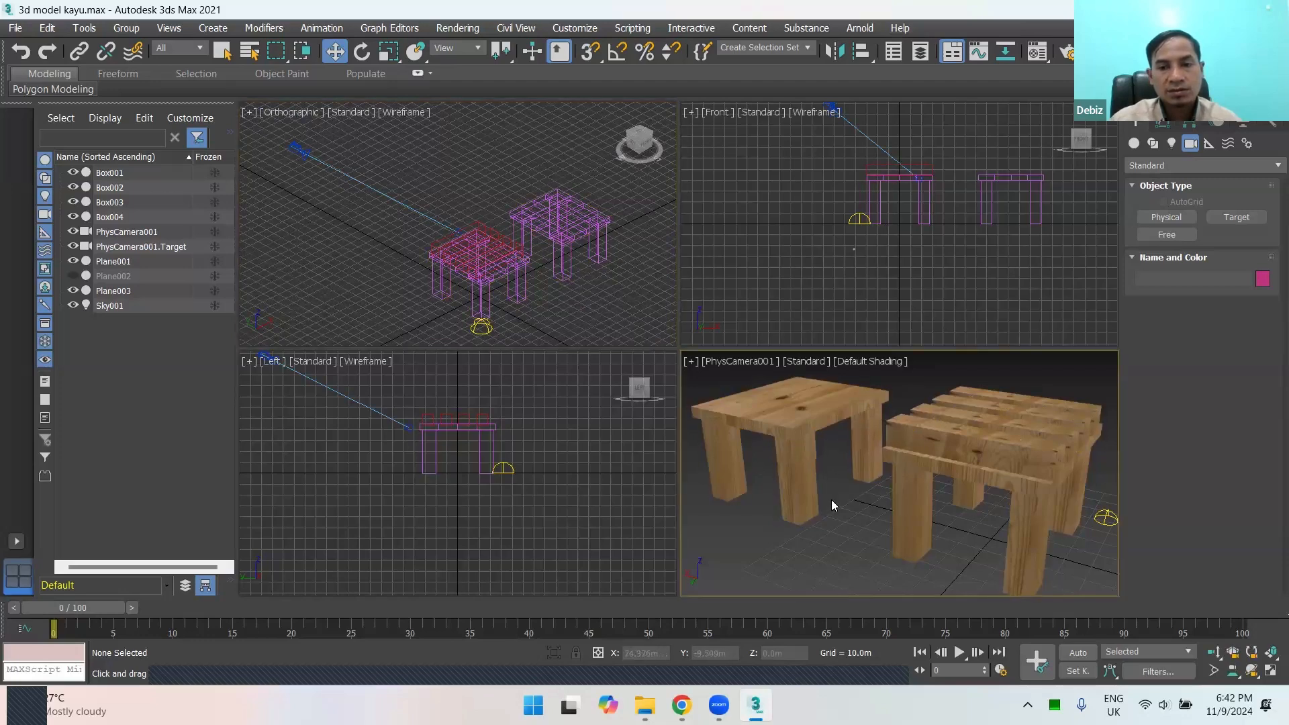
{"action": "left_click", "coordinate": [1270, 671]}
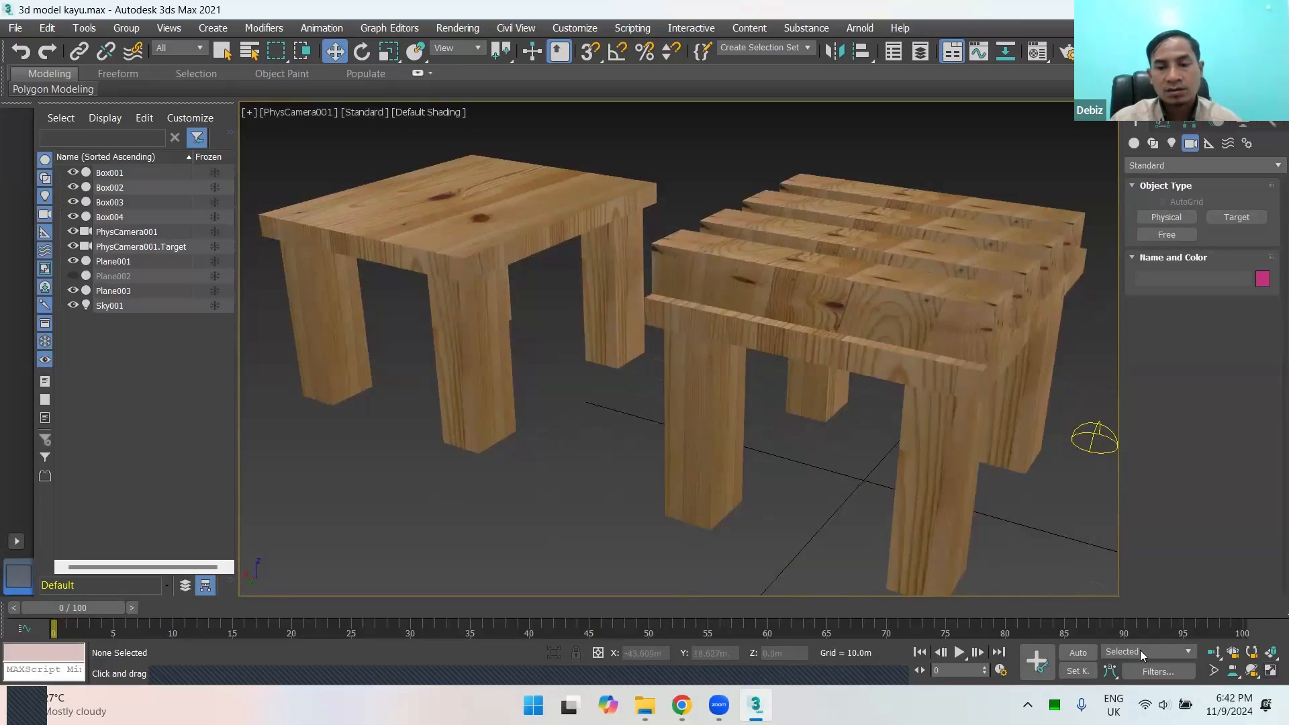
{"action": "left_click", "coordinate": [1269, 673]}
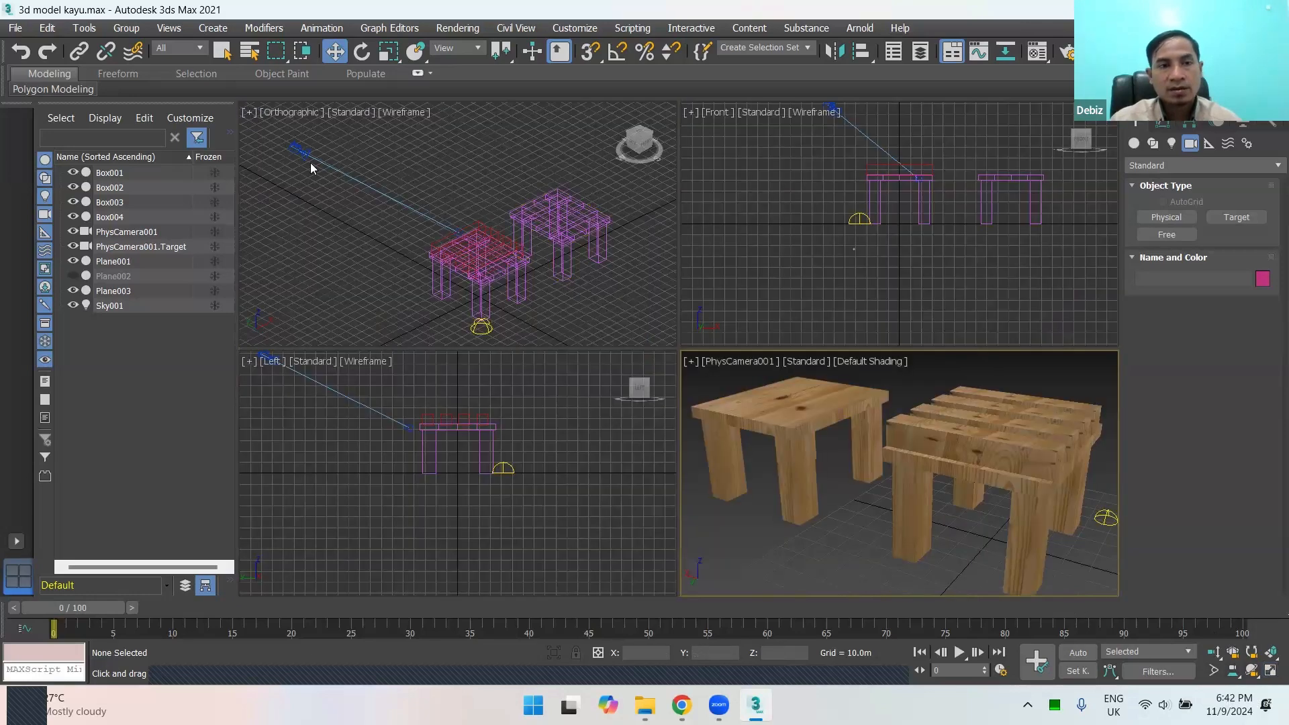
Step: Select the physical camera and move it along the X axis to about X -73.4 m
{"action": "left_click", "coordinate": [294, 154]}
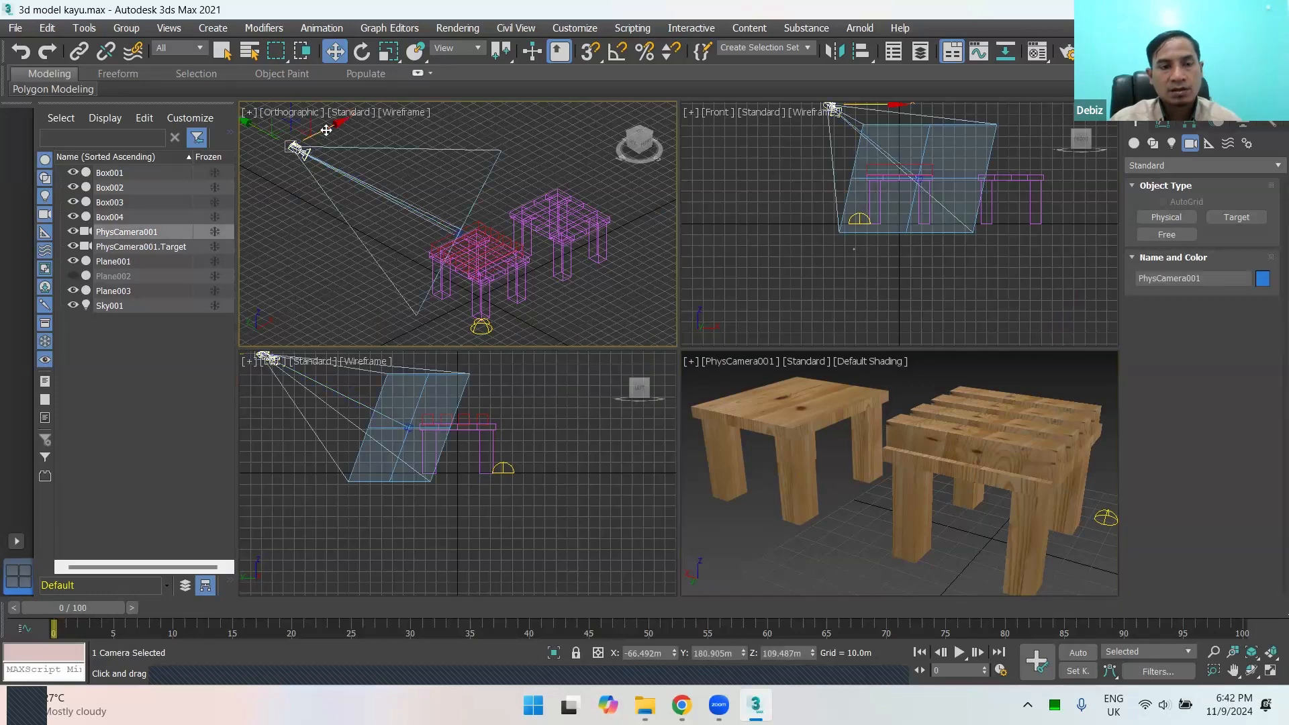
{"action": "left_click_drag", "start_coordinate": [385, 110], "coordinate": [303, 189]}
{"action": "left_click_drag", "start_coordinate": [304, 138], "coordinate": [323, 145]}
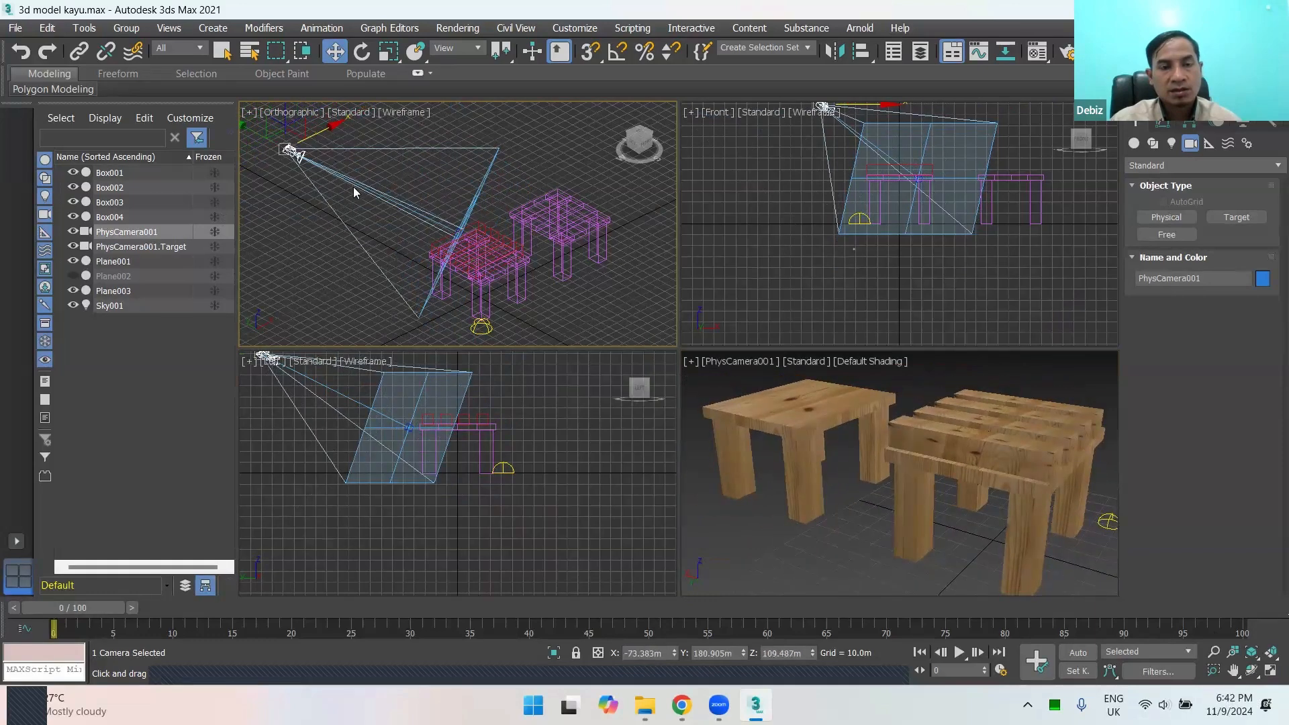
Step: Enable Auto Key and animate the camera along X to about -112 m at frame 50
{"action": "left_click", "coordinate": [1077, 654]}
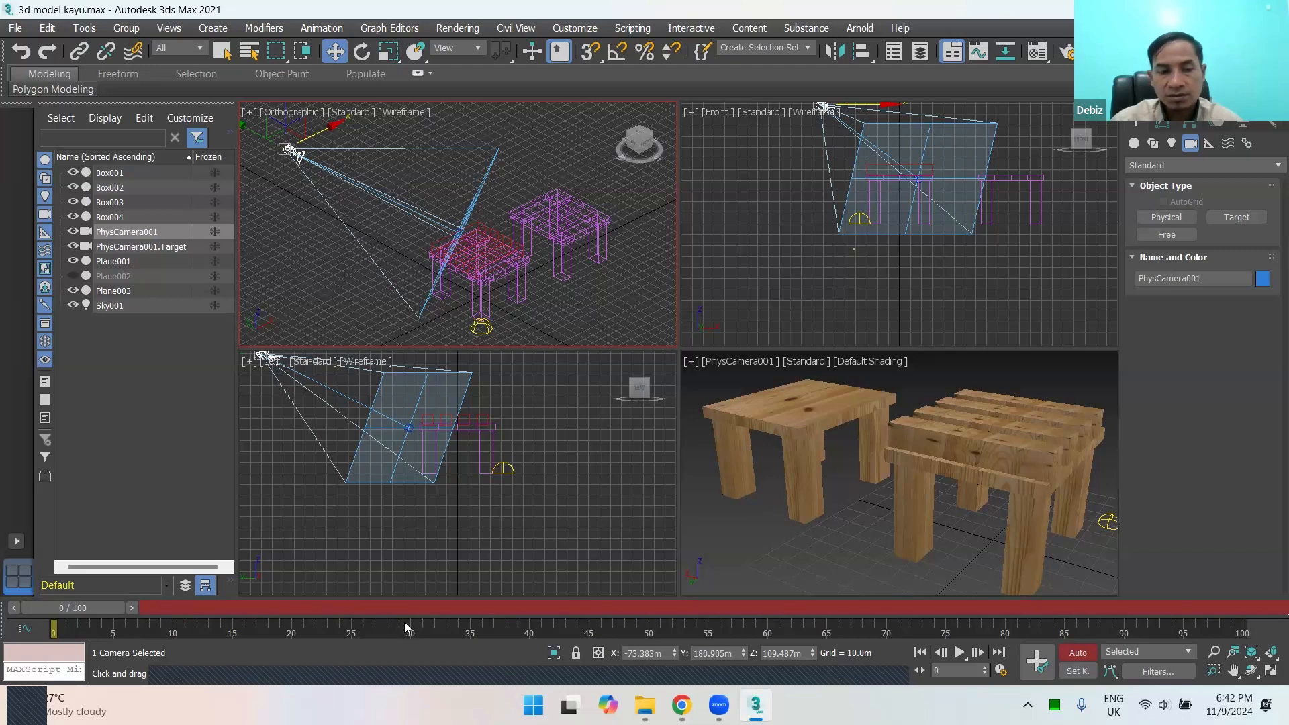
{"action": "left_click_drag", "start_coordinate": [98, 614], "coordinate": [670, 630]}
{"action": "key", "text": "w"}
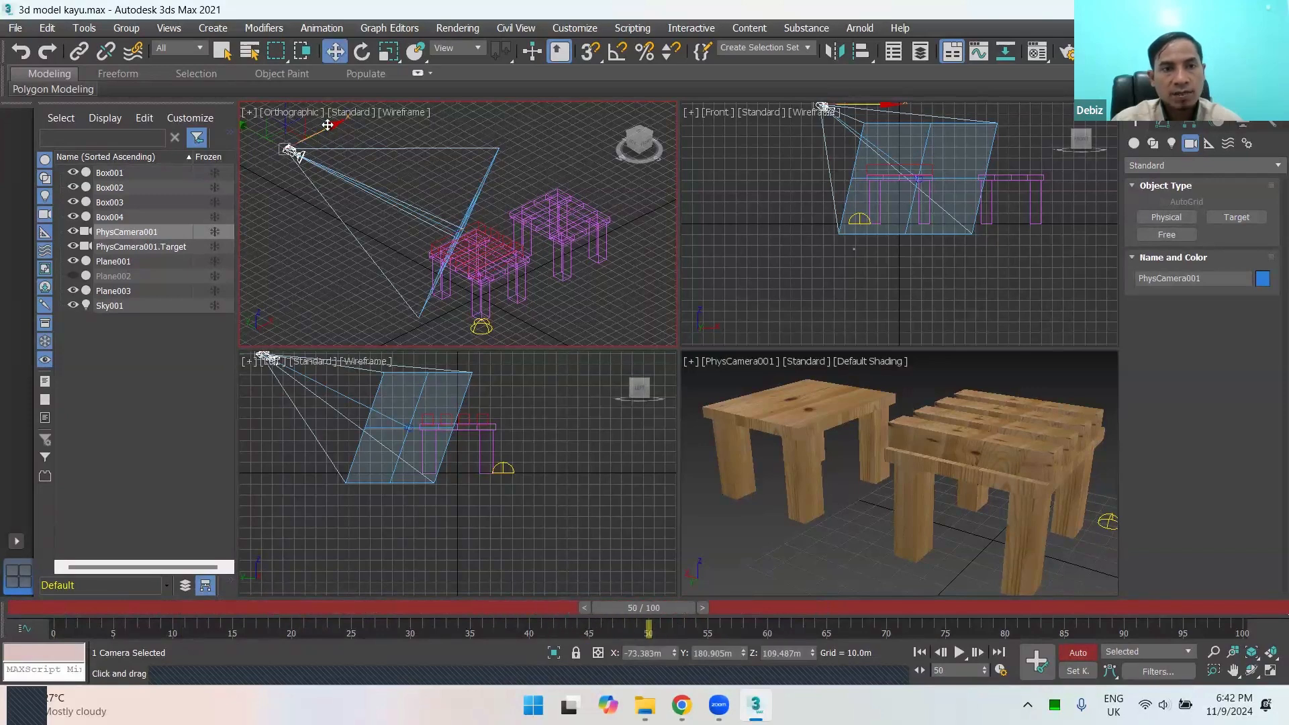
{"action": "left_click_drag", "start_coordinate": [327, 125], "coordinate": [289, 231]}
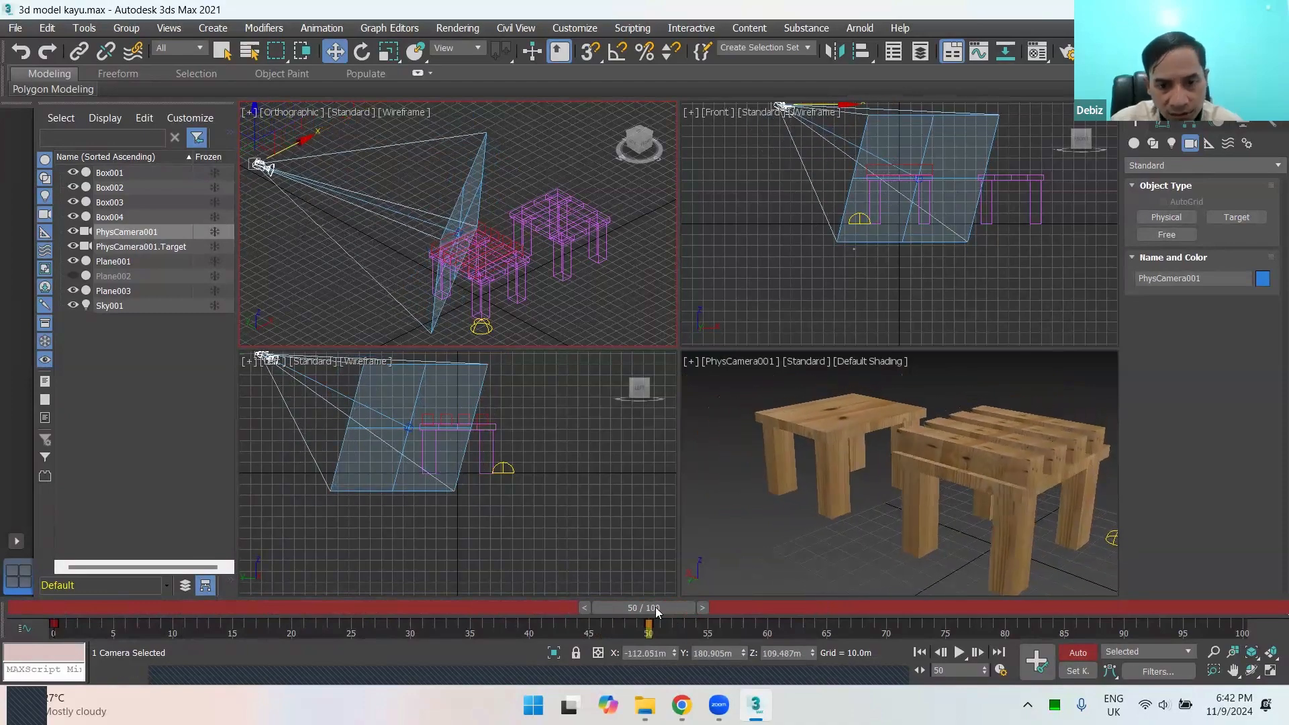
Step: Scrub the timeline to frame 51 and back to frame 0 to review the camera move
{"action": "left_click_drag", "start_coordinate": [664, 607], "coordinate": [677, 607]}
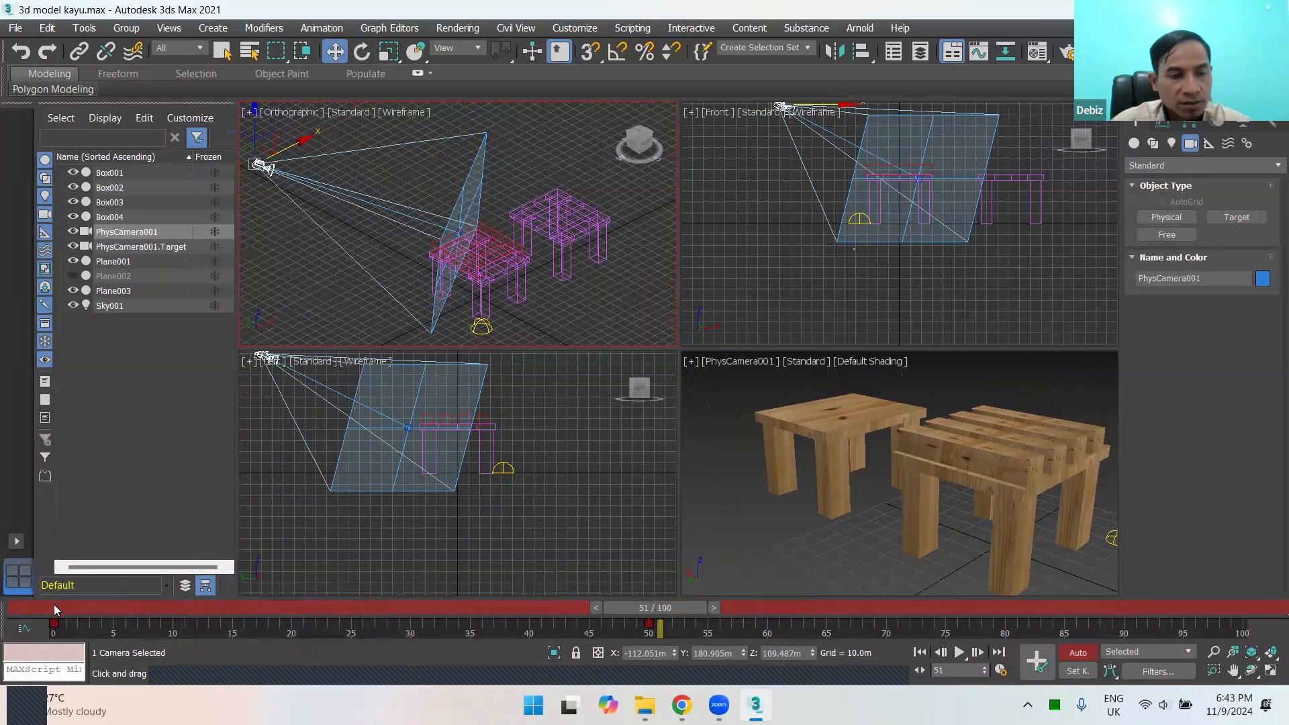
{"action": "left_click_drag", "start_coordinate": [53, 607], "coordinate": [31, 628]}
{"action": "key", "text": "w"}
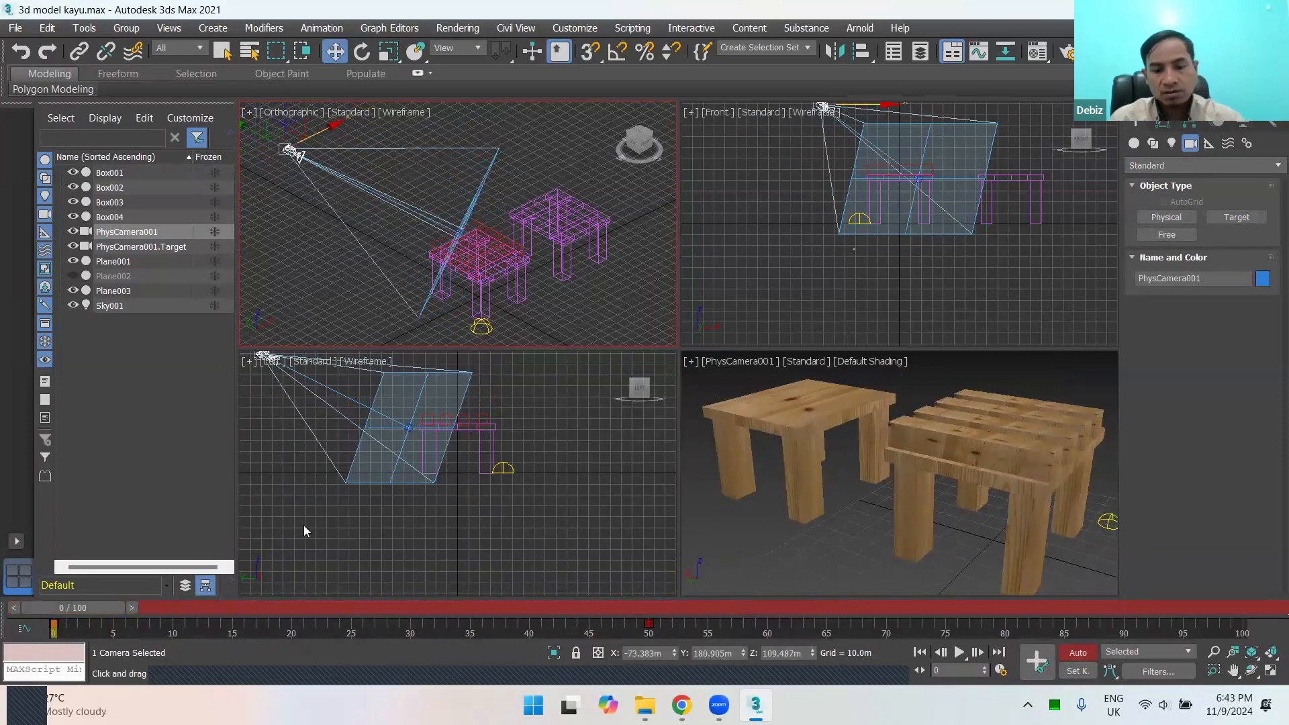
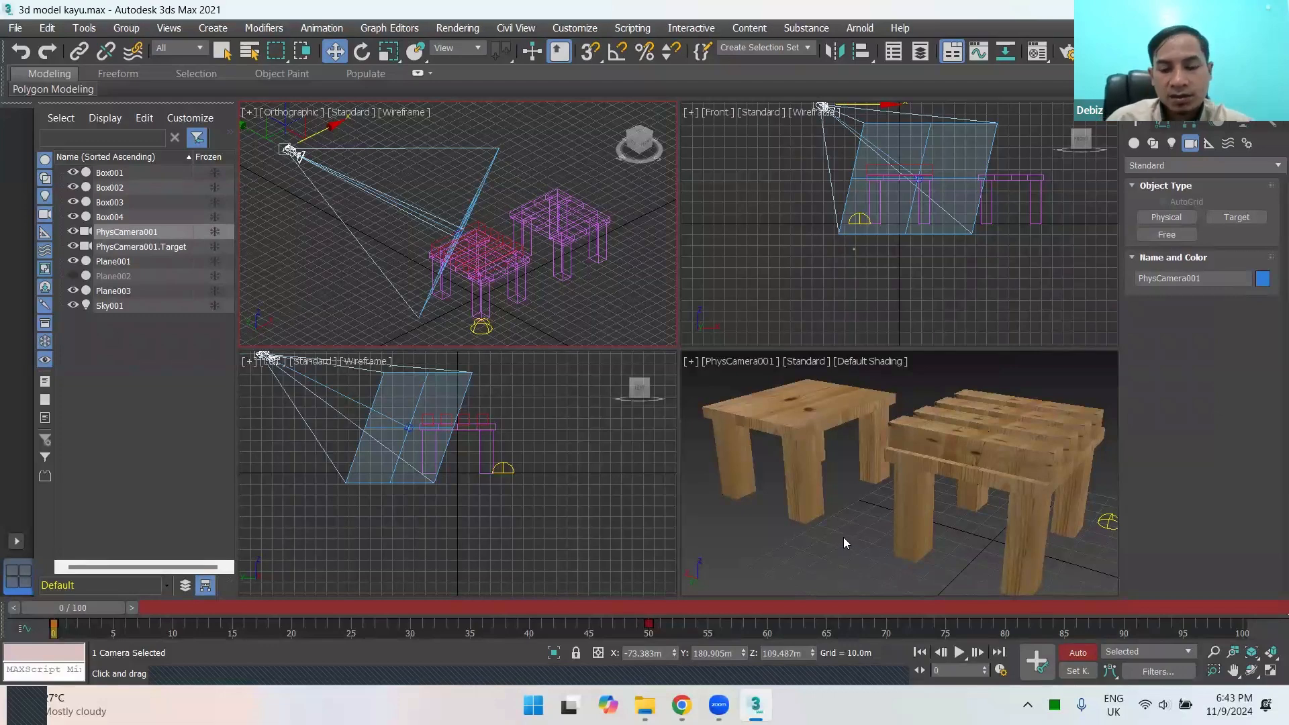
Step: Play the animation, advance to frame 100, and keyframe the physical camera's move along Y to about -377 m
{"action": "key", "text": "slash"}
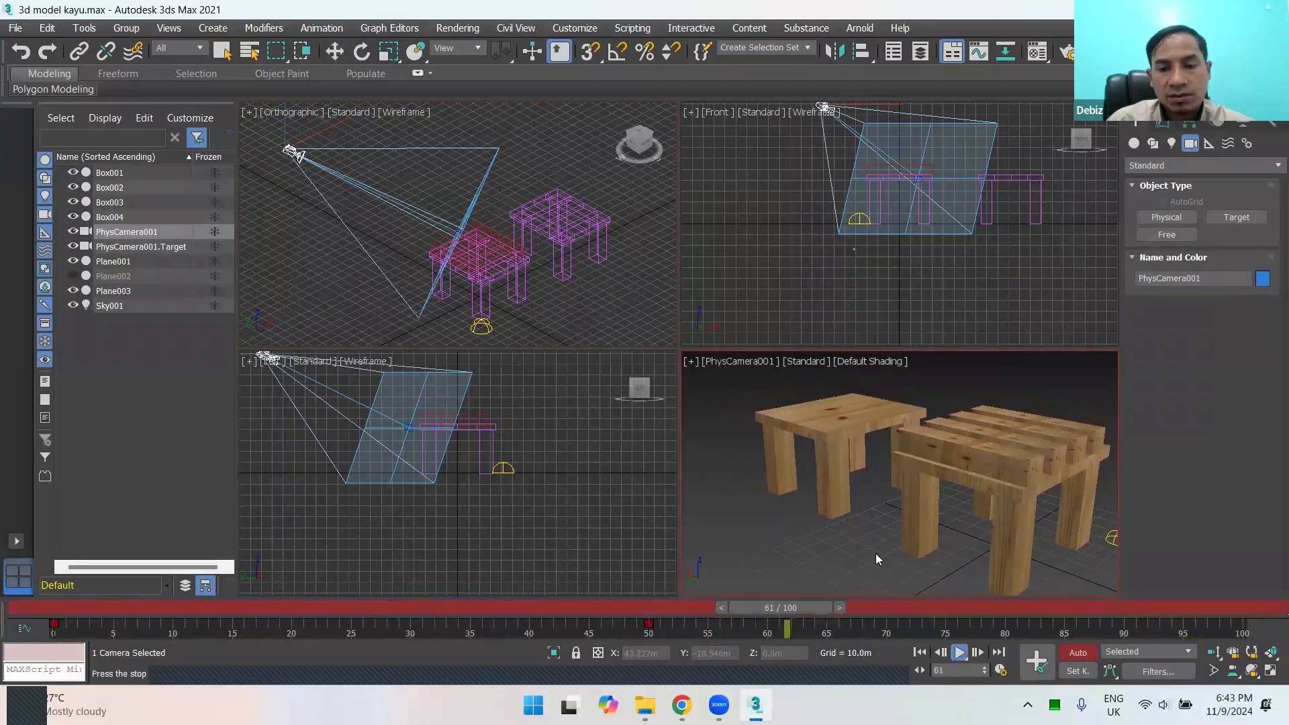
{"action": "left_click_drag", "start_coordinate": [763, 608], "coordinate": [1242, 630]}
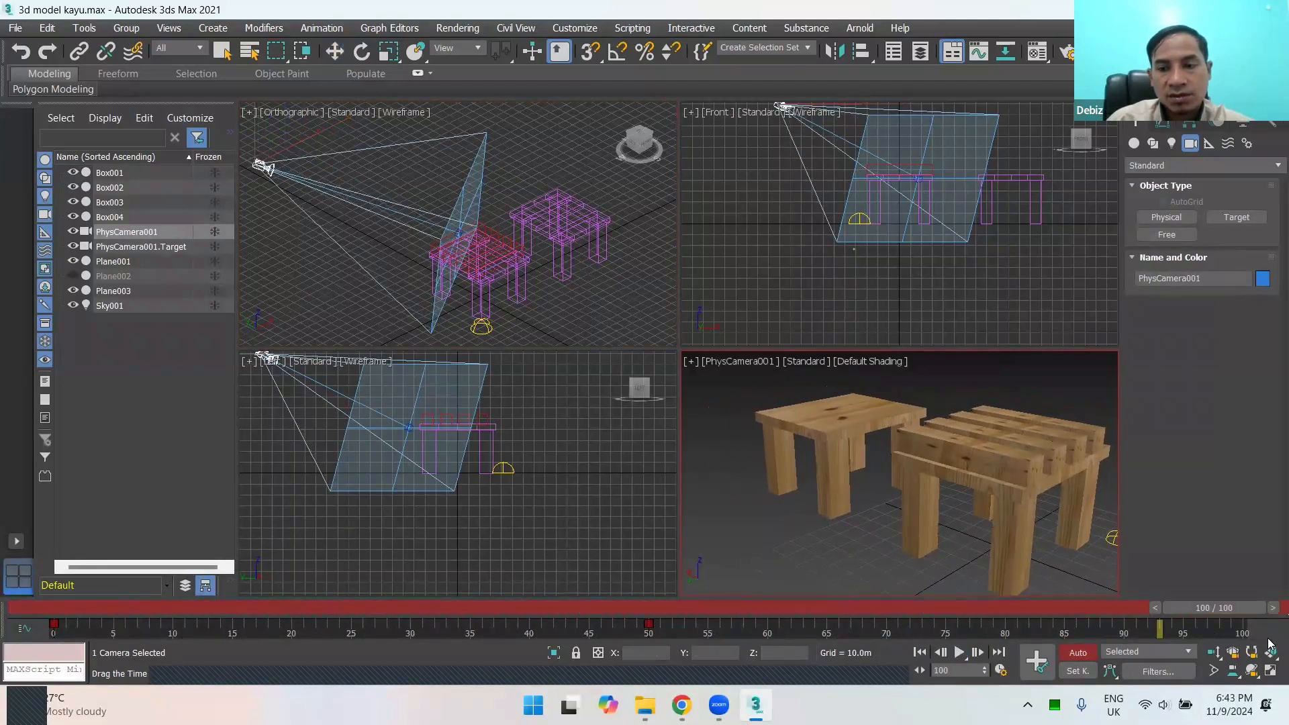
{"action": "key", "text": "w"}
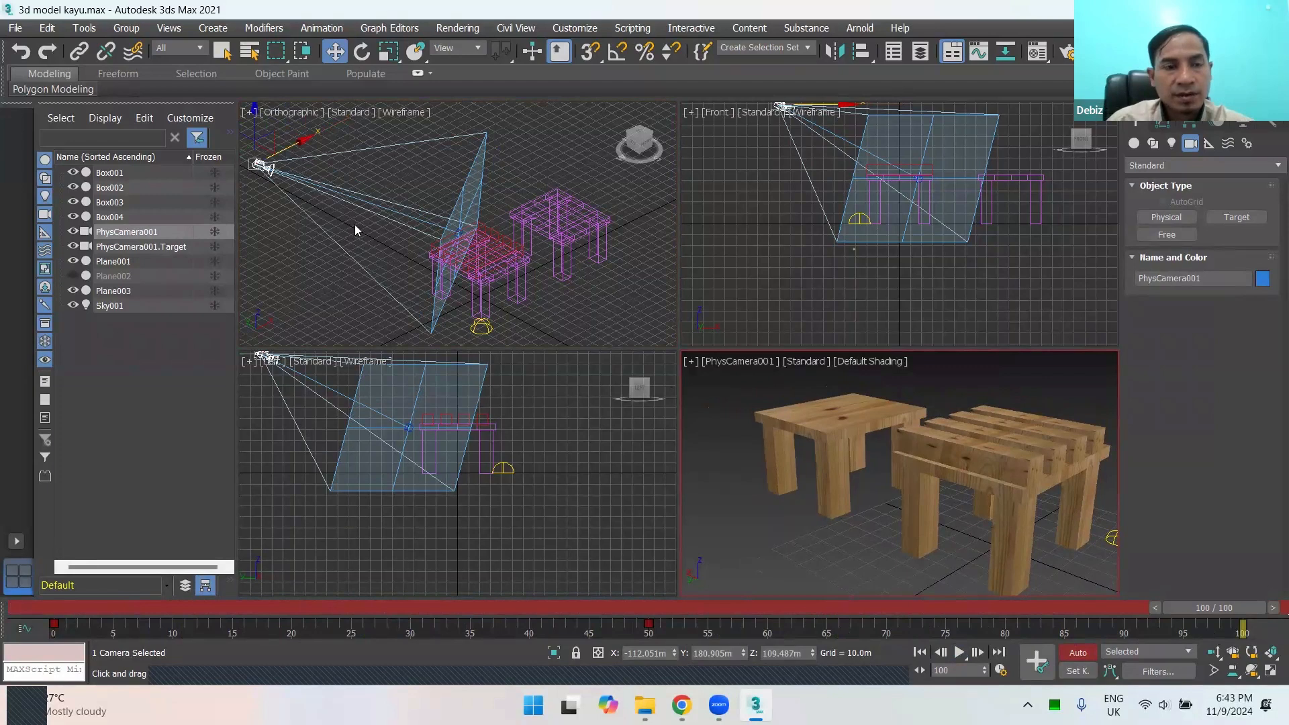
{"action": "scroll", "coordinate": [354, 224], "scroll_direction": "down", "scroll_amount": 2}
{"action": "left_click", "coordinate": [252, 166]}
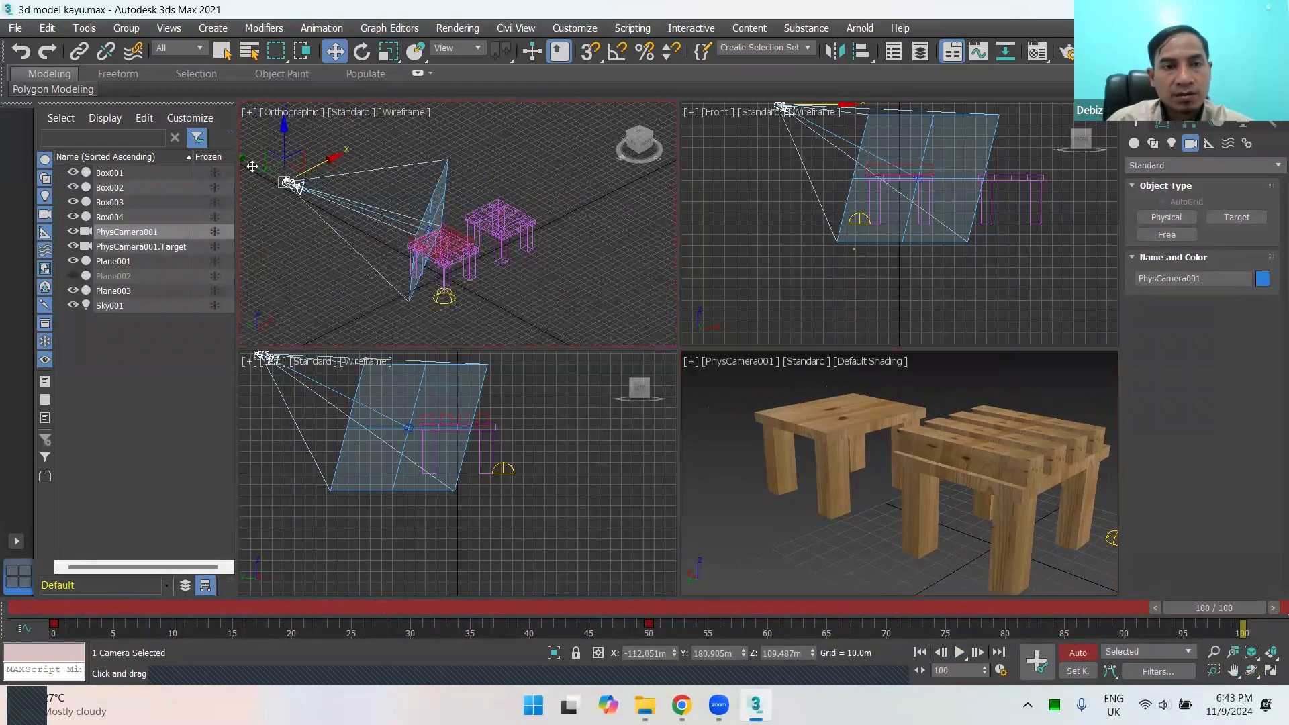
{"action": "left_click_drag", "start_coordinate": [284, 175], "coordinate": [543, 160]}
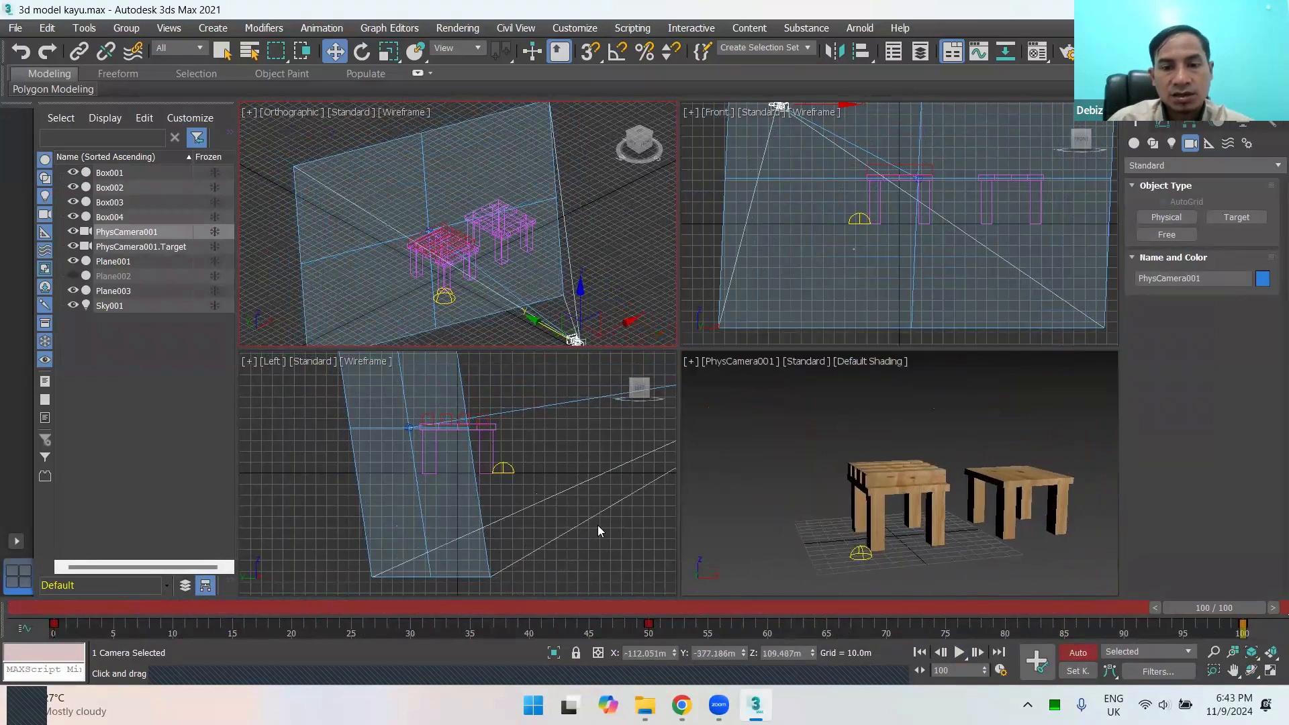
Step: Scrub and play the timeline to review the extended camera move in the PhysCamera001 view
{"action": "left_click_drag", "start_coordinate": [565, 606], "coordinate": [125, 605]}
{"action": "key", "text": "slash"}
{"action": "left_click", "coordinate": [850, 456]}
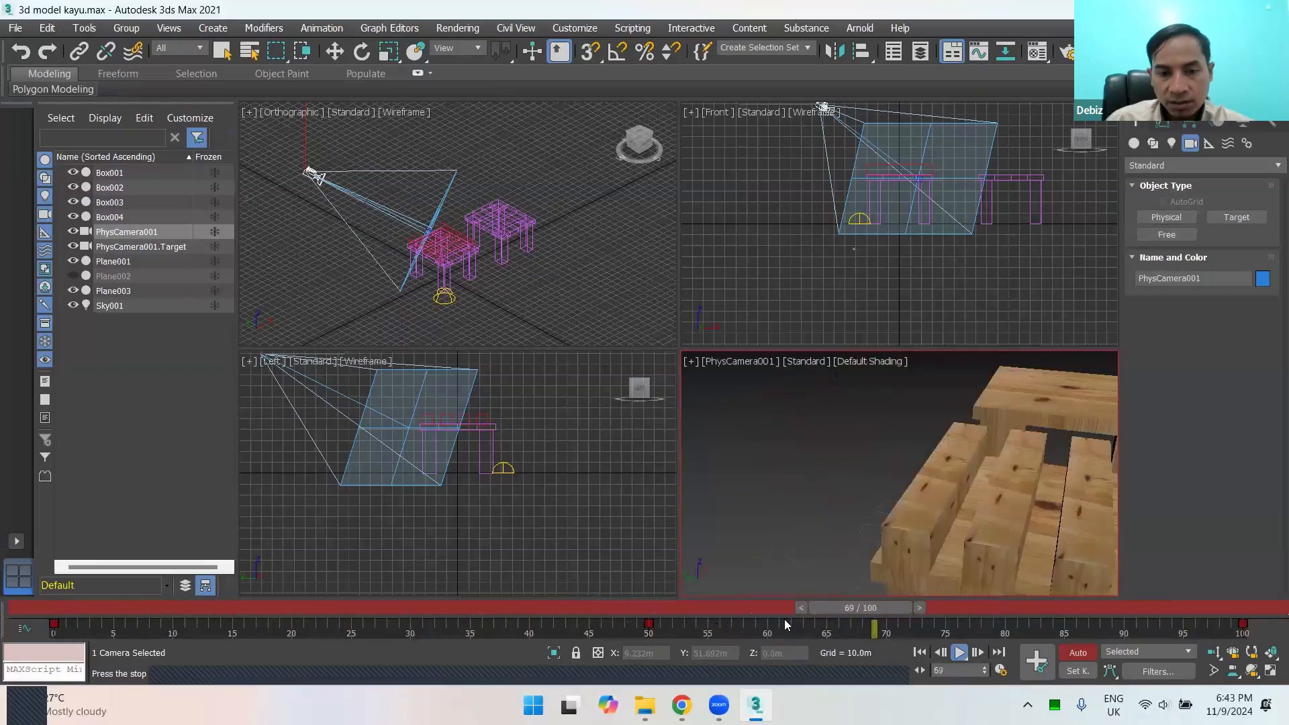
{"action": "left_click_drag", "start_coordinate": [761, 610], "coordinate": [910, 609]}
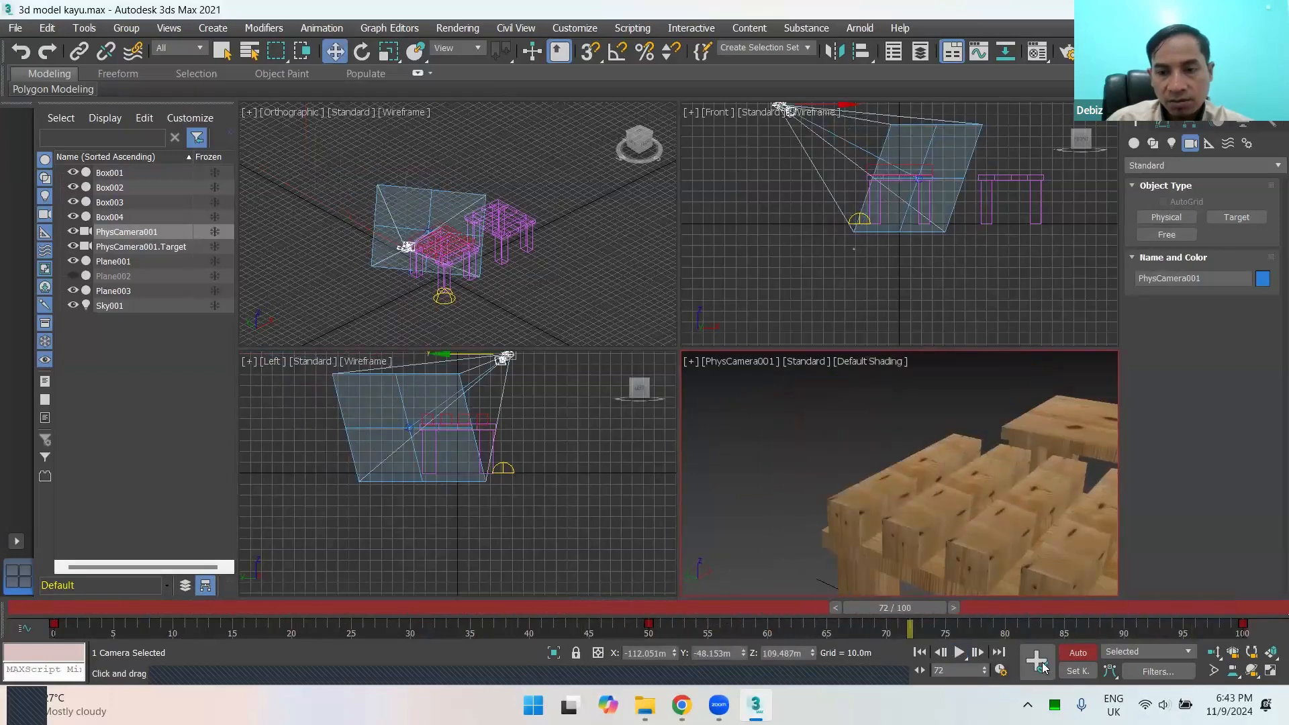
Step: Turn off Auto Key and set the timeline to frame 32
{"action": "left_click", "coordinate": [1077, 653]}
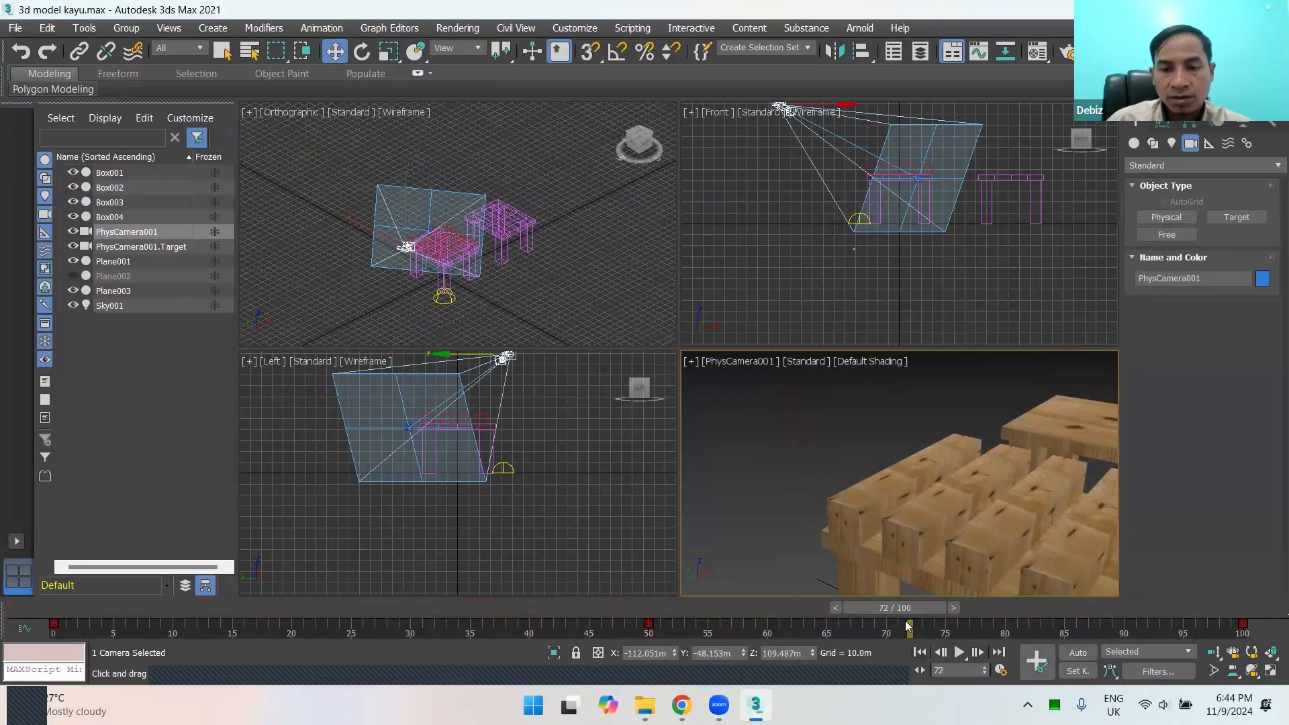
{"action": "left_click_drag", "start_coordinate": [909, 607], "coordinate": [460, 631]}
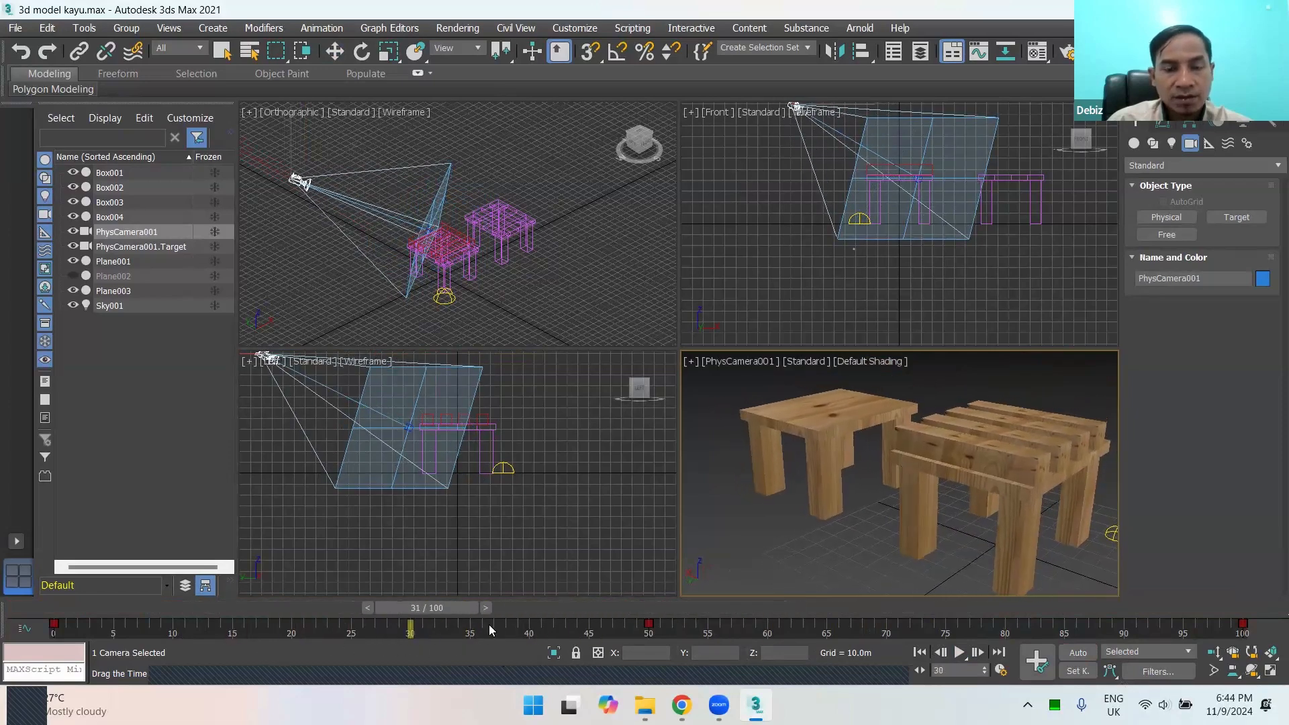
Step: Try moving the plain table along the Y axis to about 49 m with Auto Key off, and undo the move
{"action": "key", "text": "w"}
{"action": "left_click", "coordinate": [808, 428]}
{"action": "left_click_drag", "start_coordinate": [792, 427], "coordinate": [719, 440]}
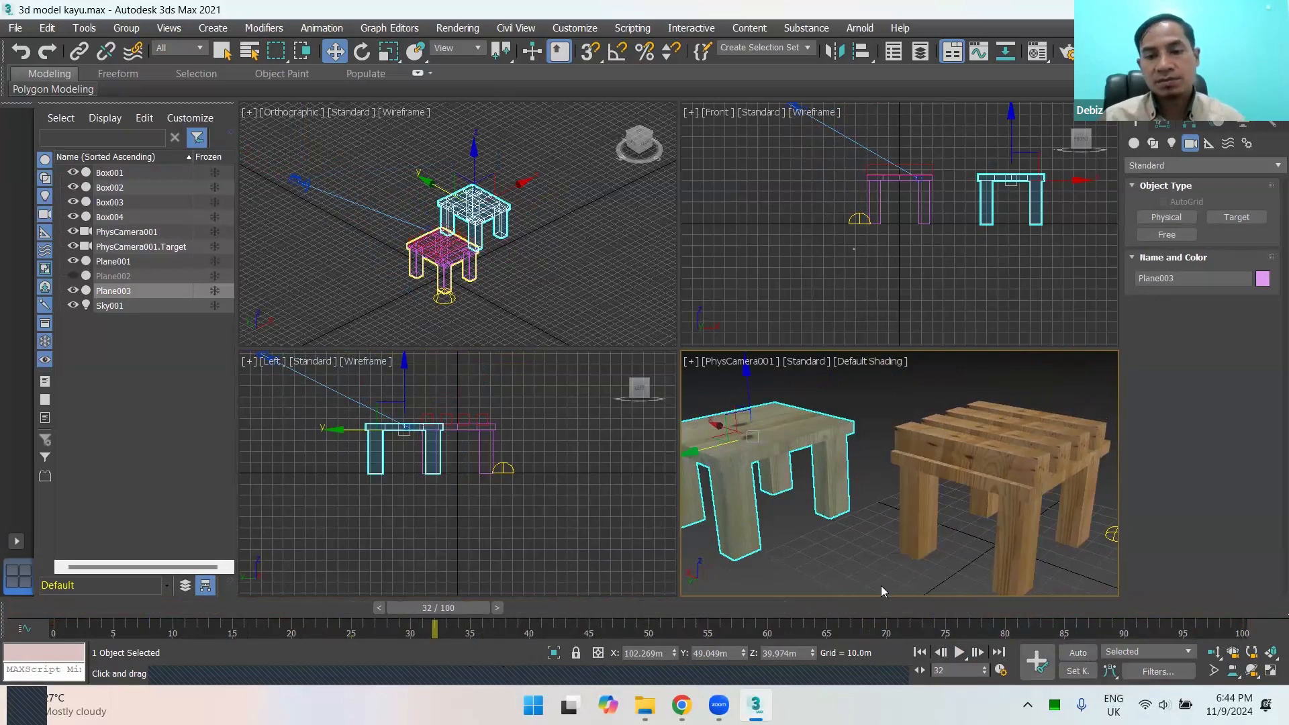
{"action": "key", "text": "ctrl+z"}
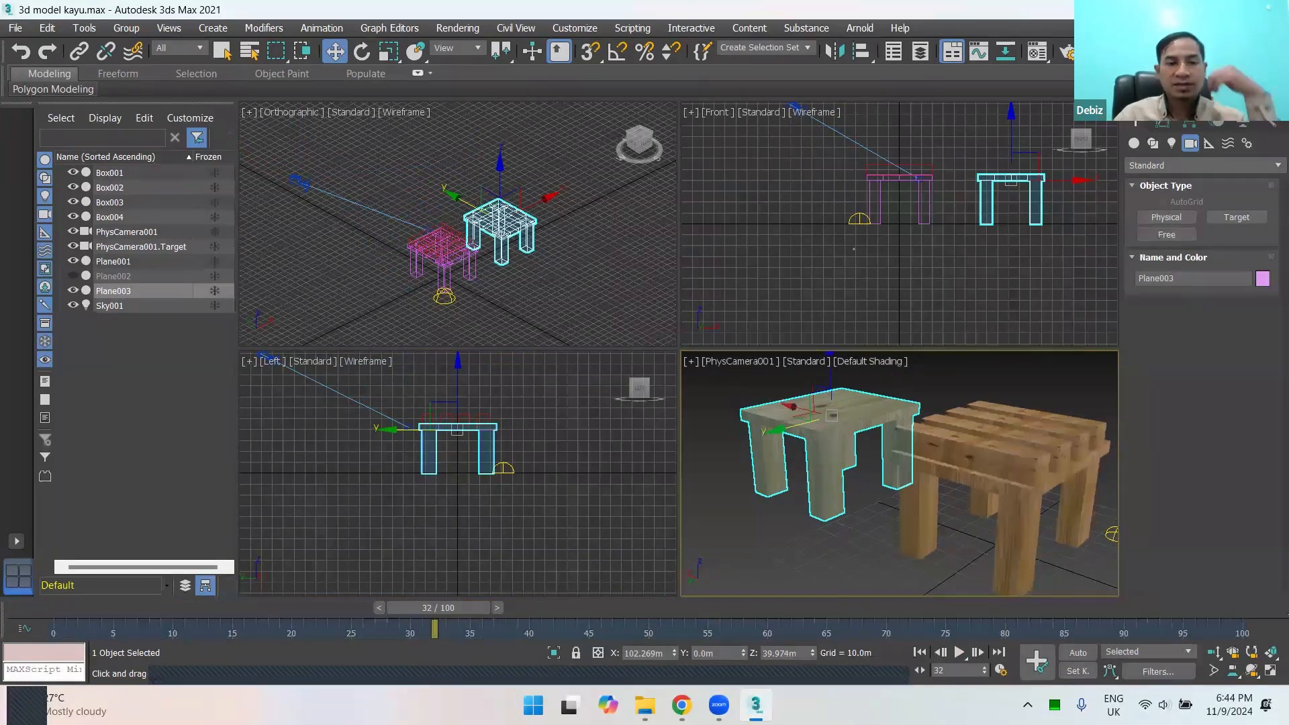
{"action": "mouse_move", "coordinate": [72, 706]}
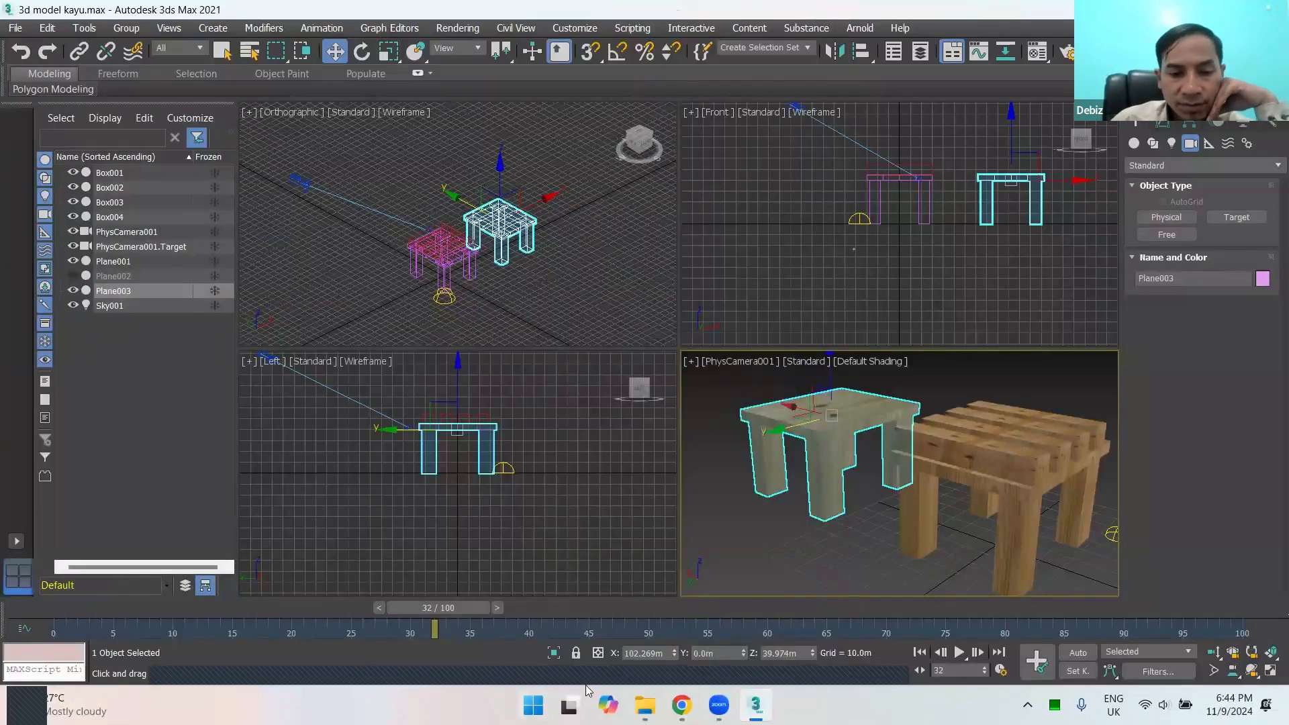
{"action": "key", "text": "alt+Tab"}
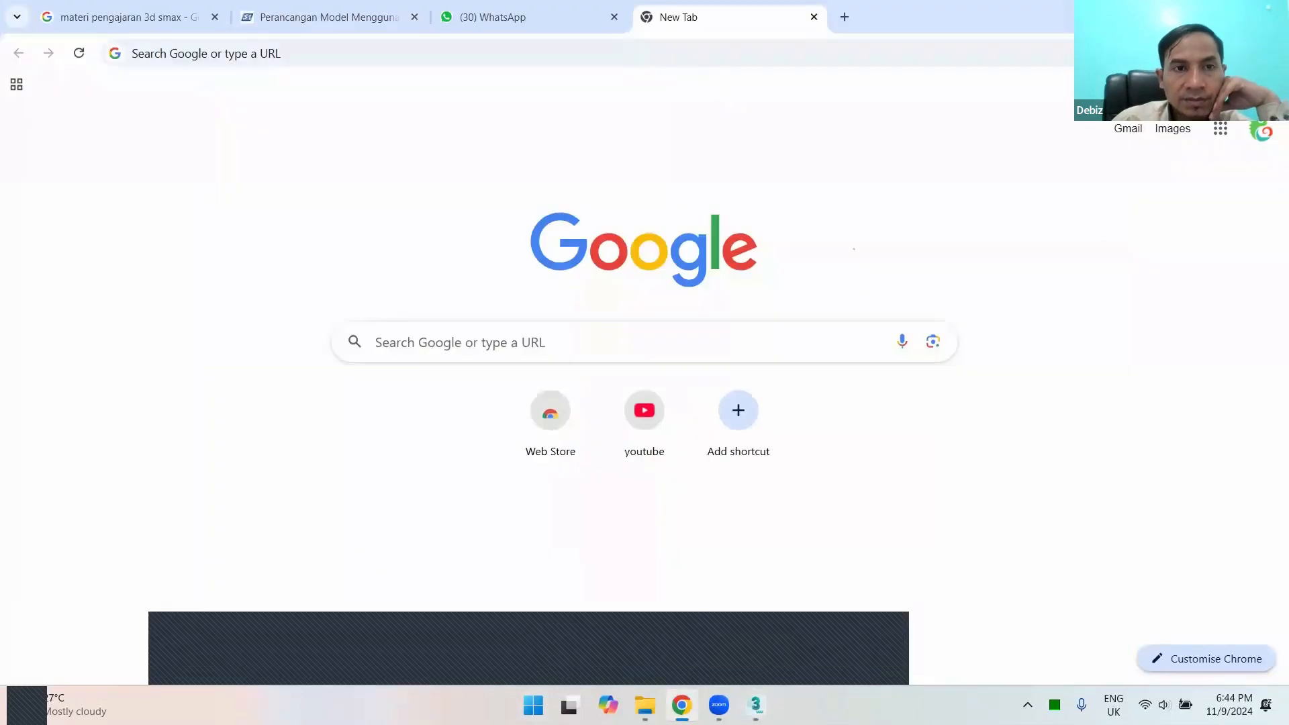
{"action": "left_click", "coordinate": [442, 649]}
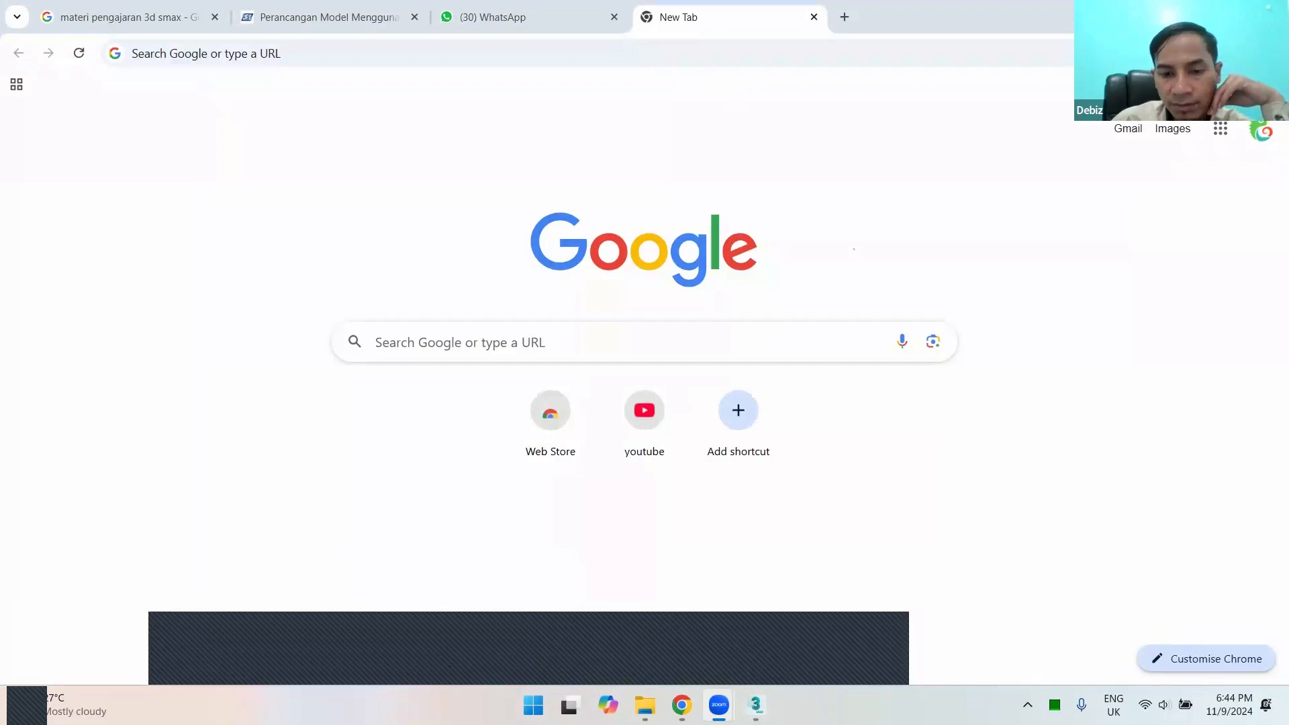
{"action": "mouse_move", "coordinate": [682, 705]}
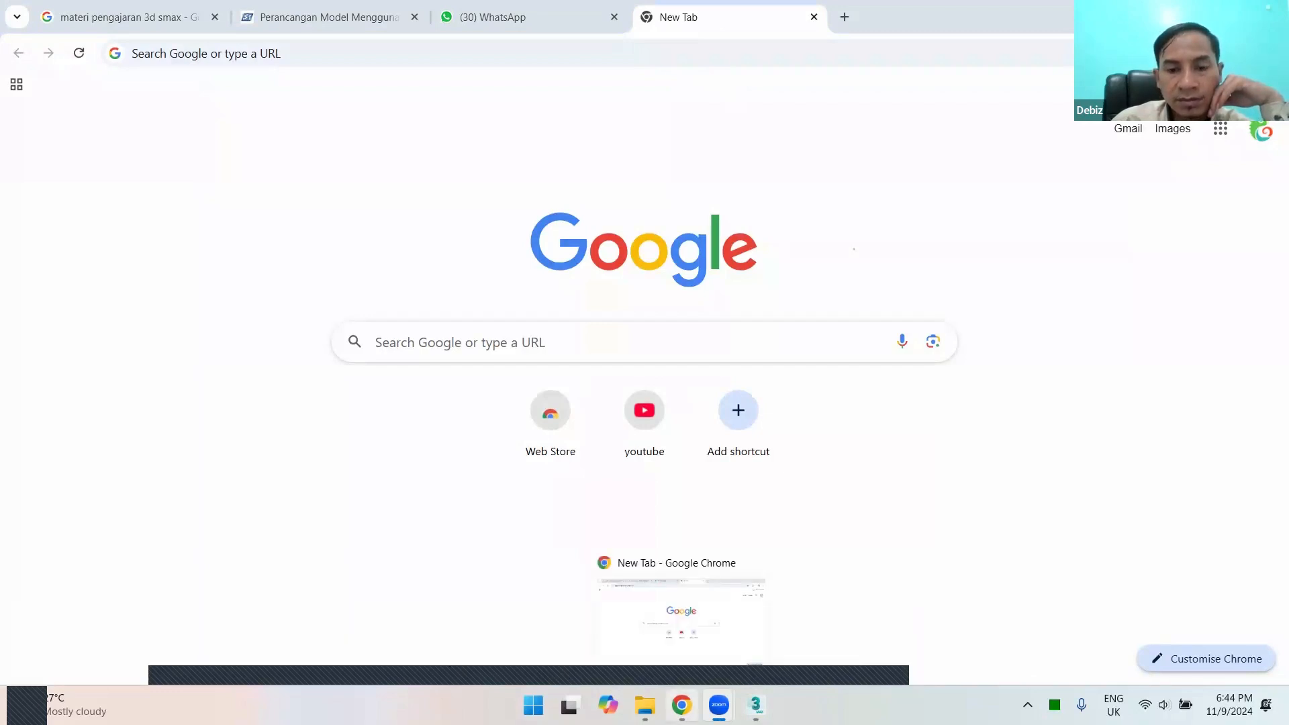
{"action": "left_click", "coordinate": [755, 705]}
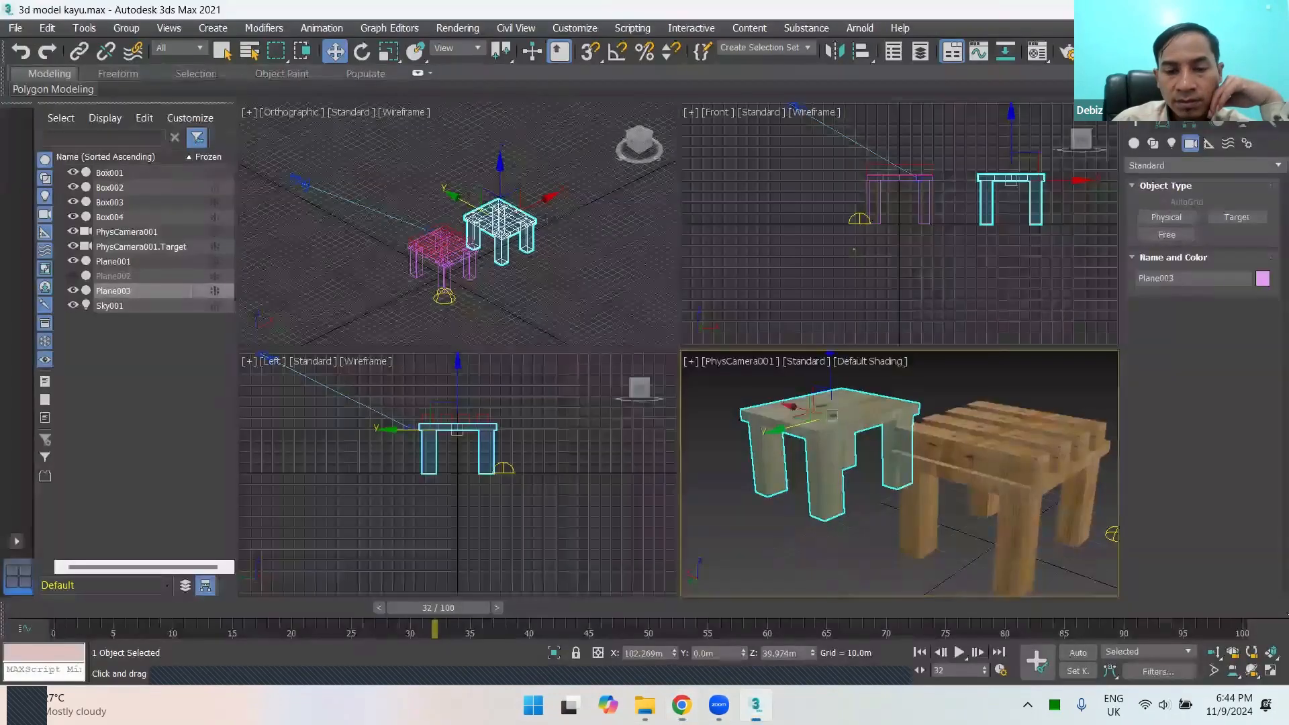
Step: Deselect the plain table and pan the physical camera view slightly so both tables shift within the frame
{"action": "left_click", "coordinate": [807, 495]}
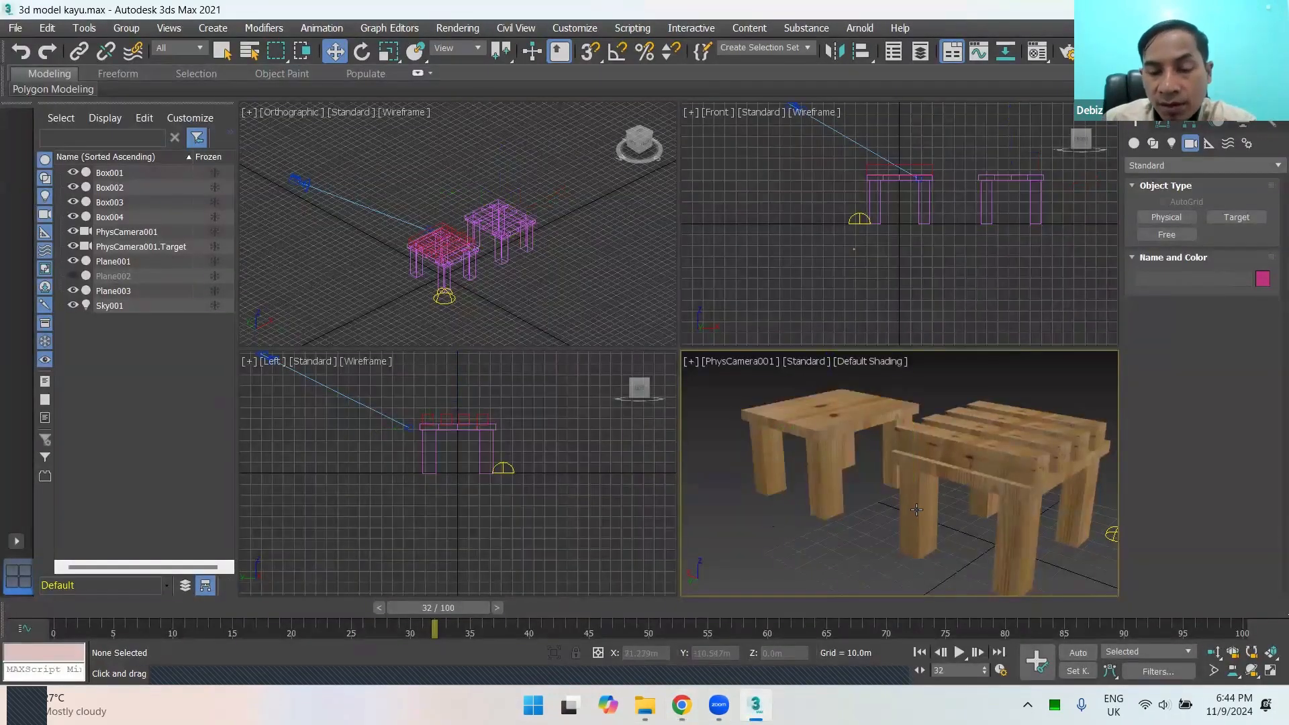
{"action": "middle_click_drag", "start_coordinate": [917, 510], "coordinate": [886, 507]}
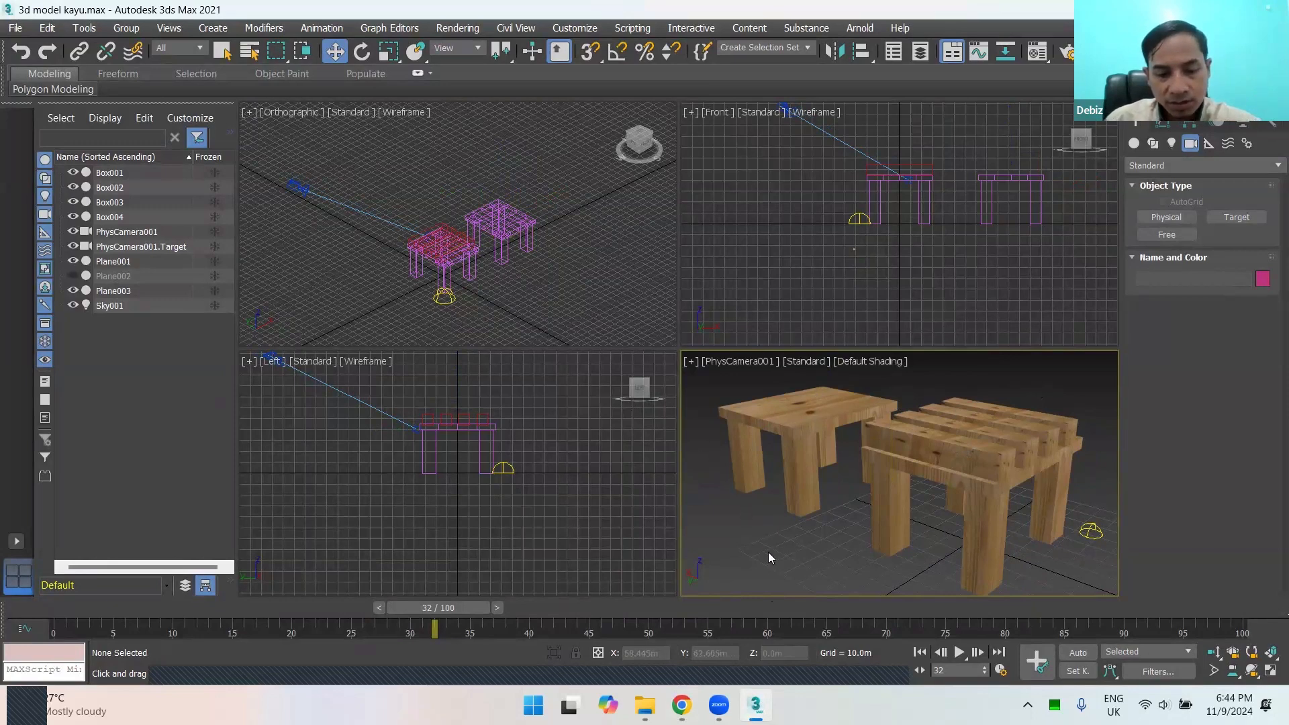
Step: Open the Material Editor, select all parts of both tables, and show their modifier settings
{"action": "key", "text": "m"}
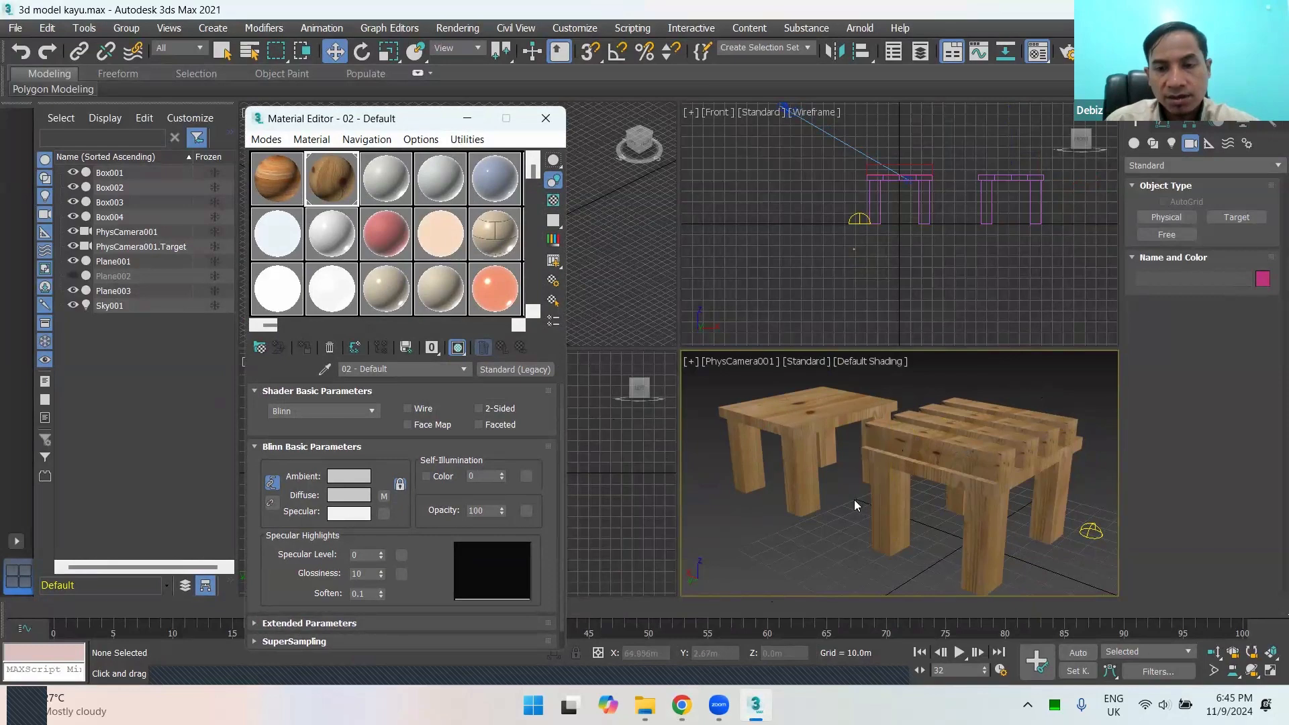
{"action": "left_click_drag", "start_coordinate": [710, 377], "coordinate": [1066, 589]}
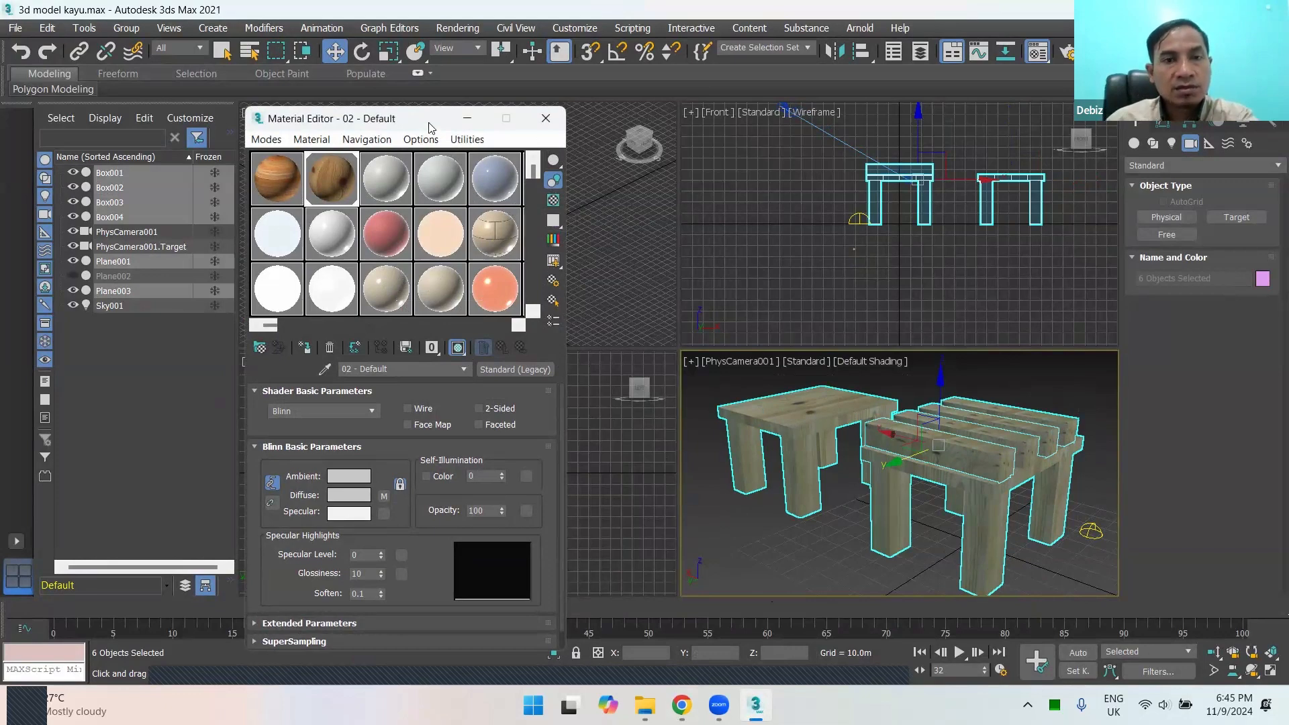
{"action": "left_click", "coordinate": [1163, 125]}
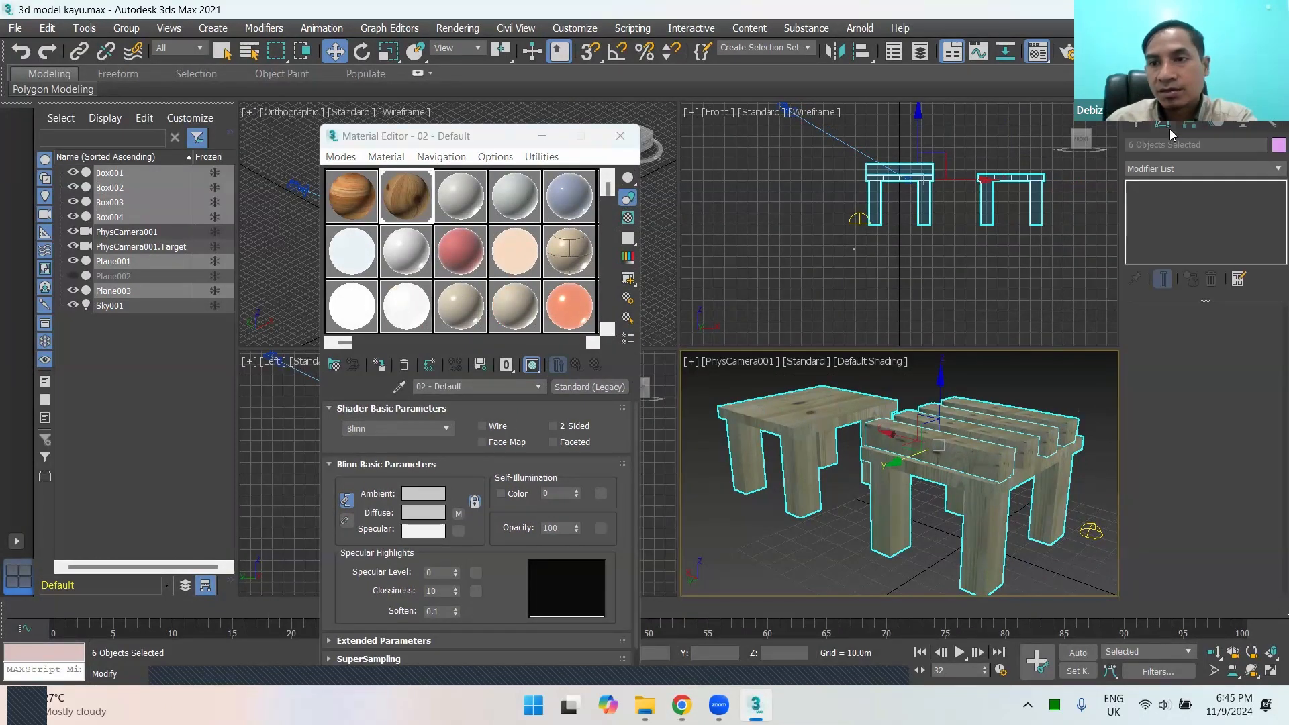
Step: Close the Material Editor and select the plain table, a slat and the slatted table in turn to examine their UVW Map modifiers
{"action": "left_click", "coordinate": [809, 505]}
{"action": "left_click", "coordinate": [620, 137]}
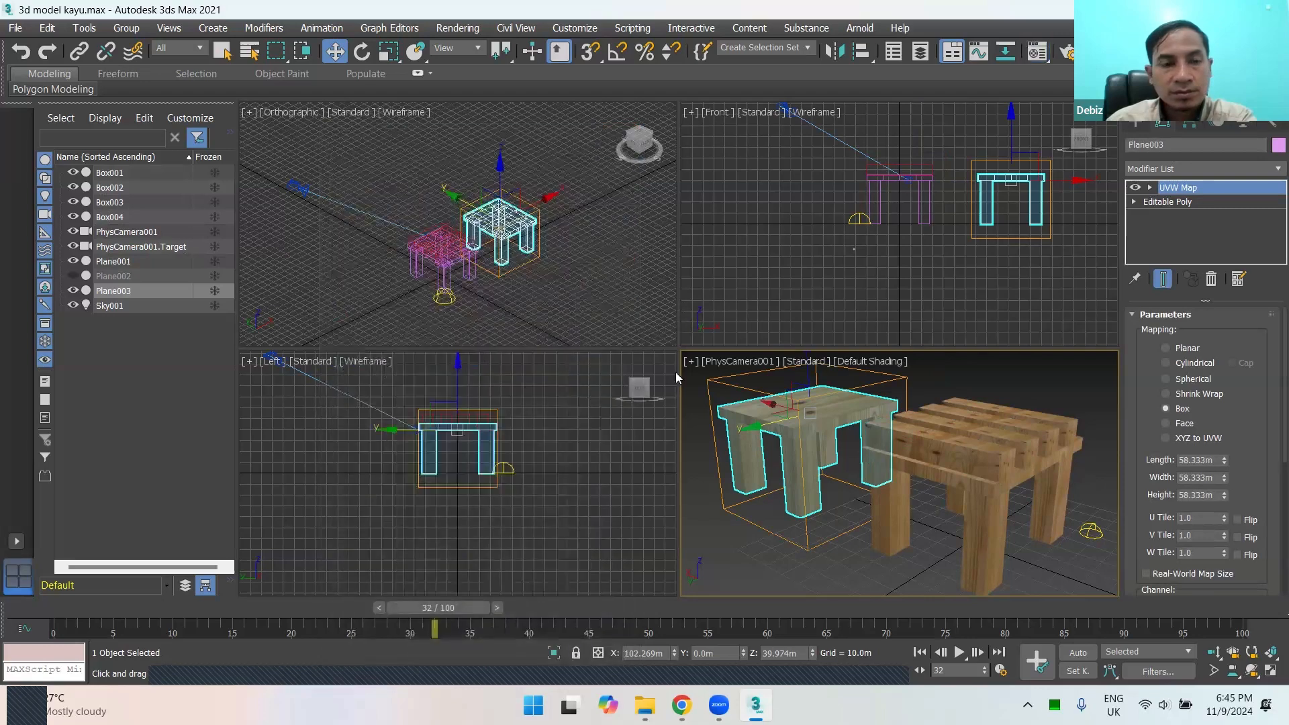
{"action": "left_click", "coordinate": [693, 542]}
{"action": "left_click", "coordinate": [887, 444]}
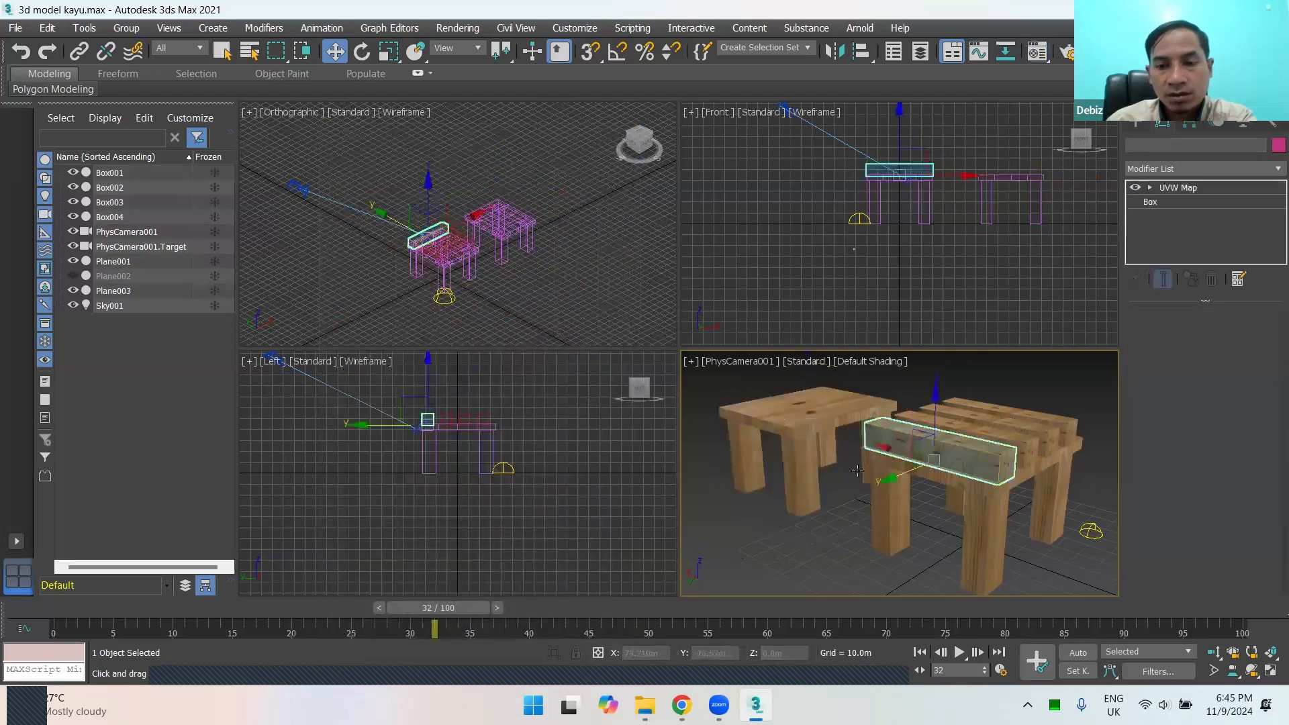
{"action": "left_click", "coordinate": [782, 442]}
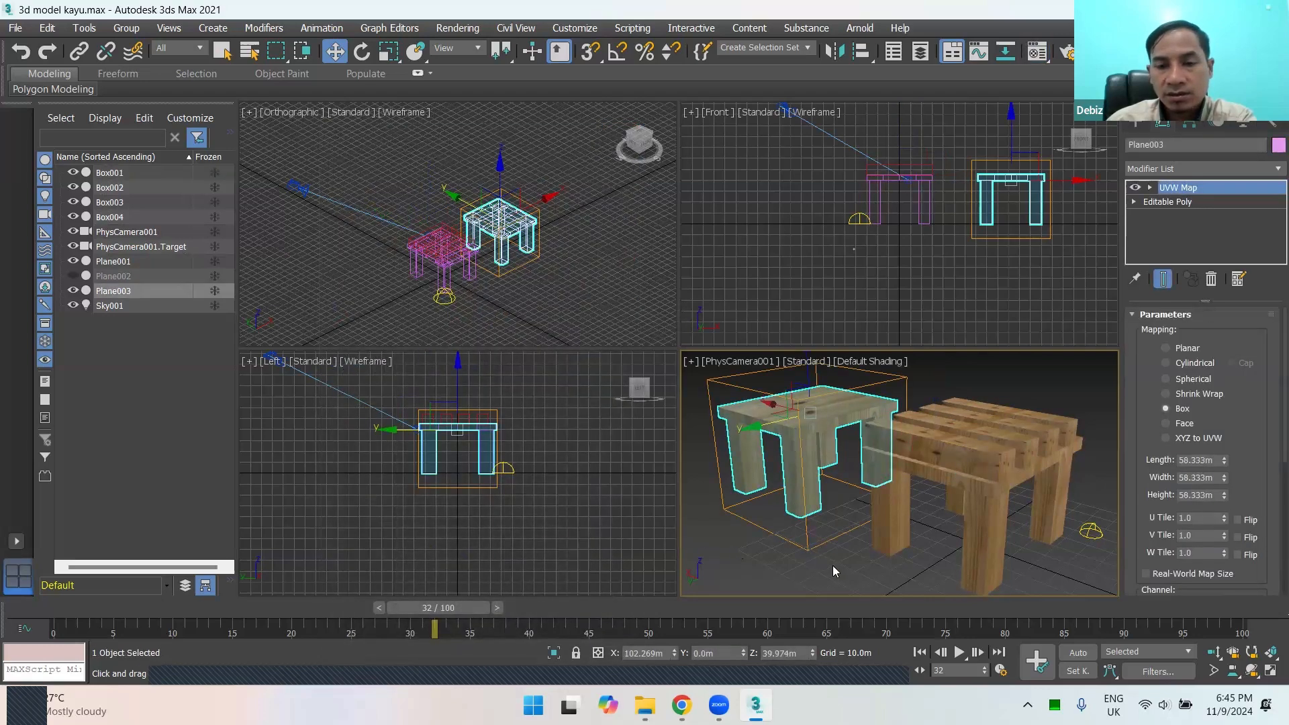
{"action": "left_click", "coordinate": [814, 539]}
{"action": "left_click", "coordinate": [805, 426]}
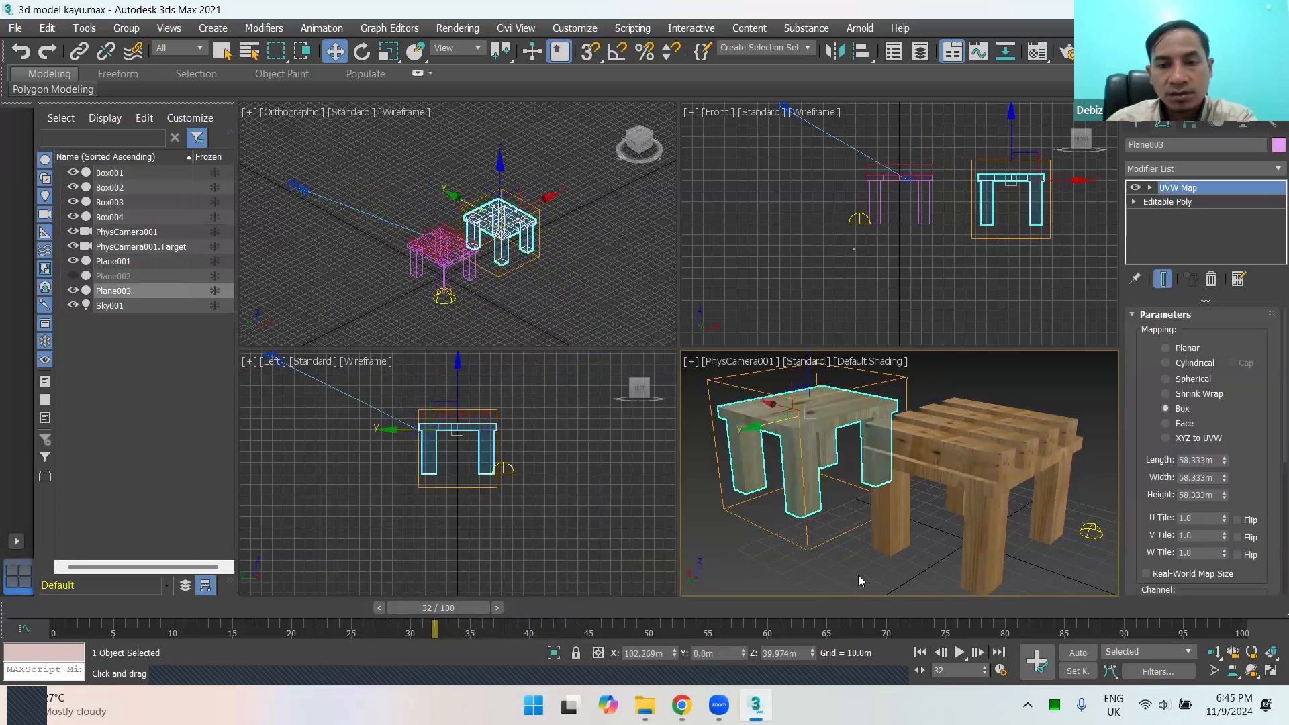
{"action": "left_click", "coordinate": [858, 574]}
{"action": "left_click", "coordinate": [794, 493]}
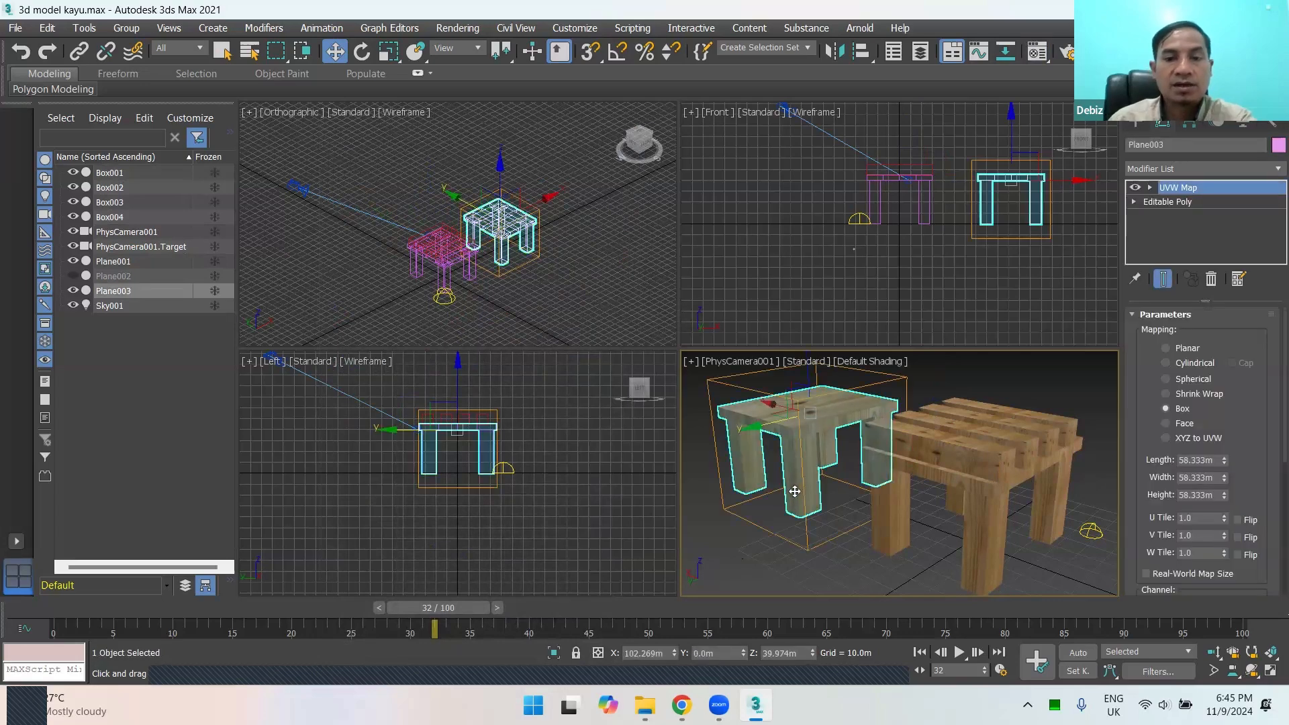
{"action": "left_click", "coordinate": [832, 576]}
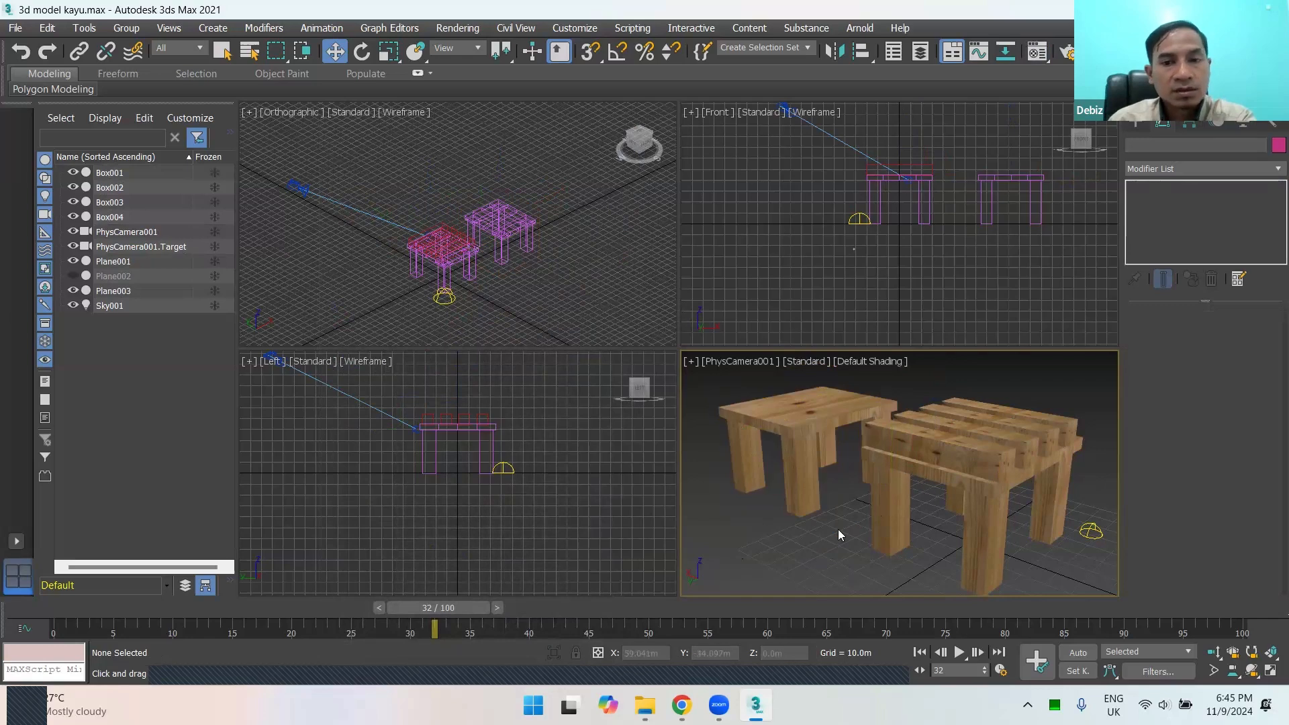
{"action": "left_click", "coordinate": [806, 489]}
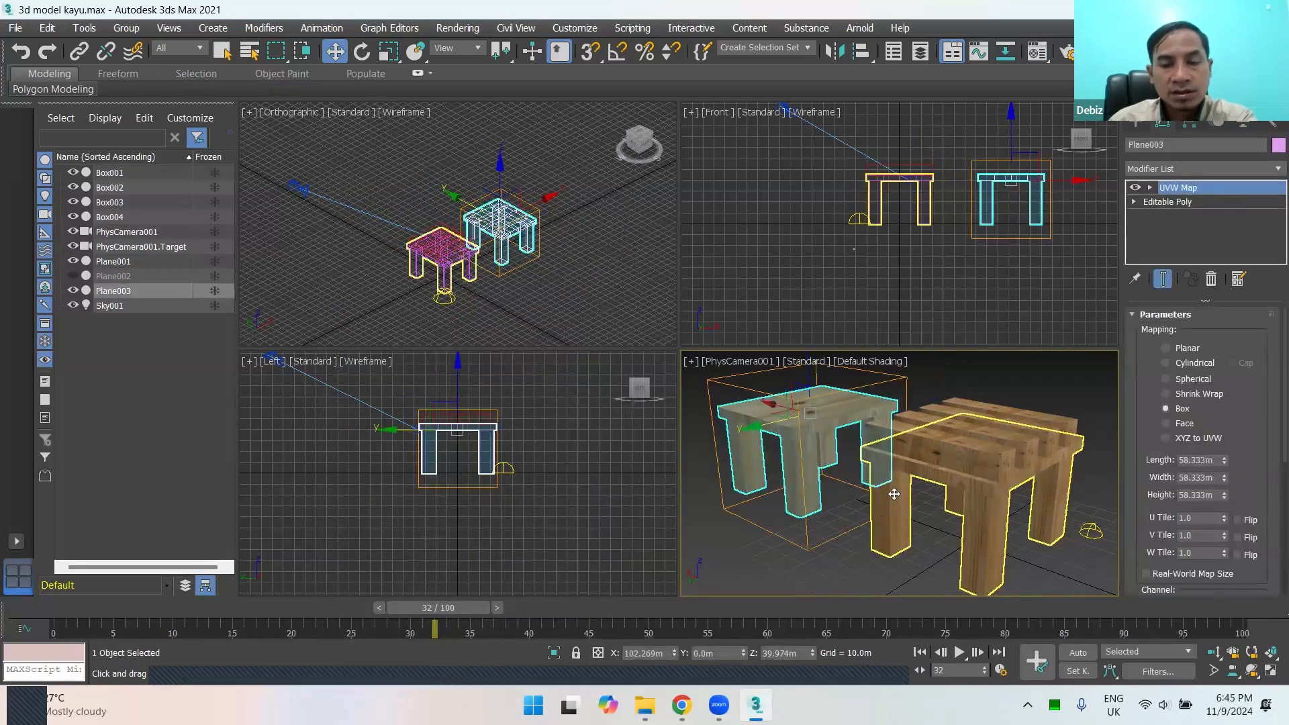
{"action": "left_click", "coordinate": [887, 489]}
{"action": "left_click", "coordinate": [828, 528]}
{"action": "left_click", "coordinate": [811, 491]}
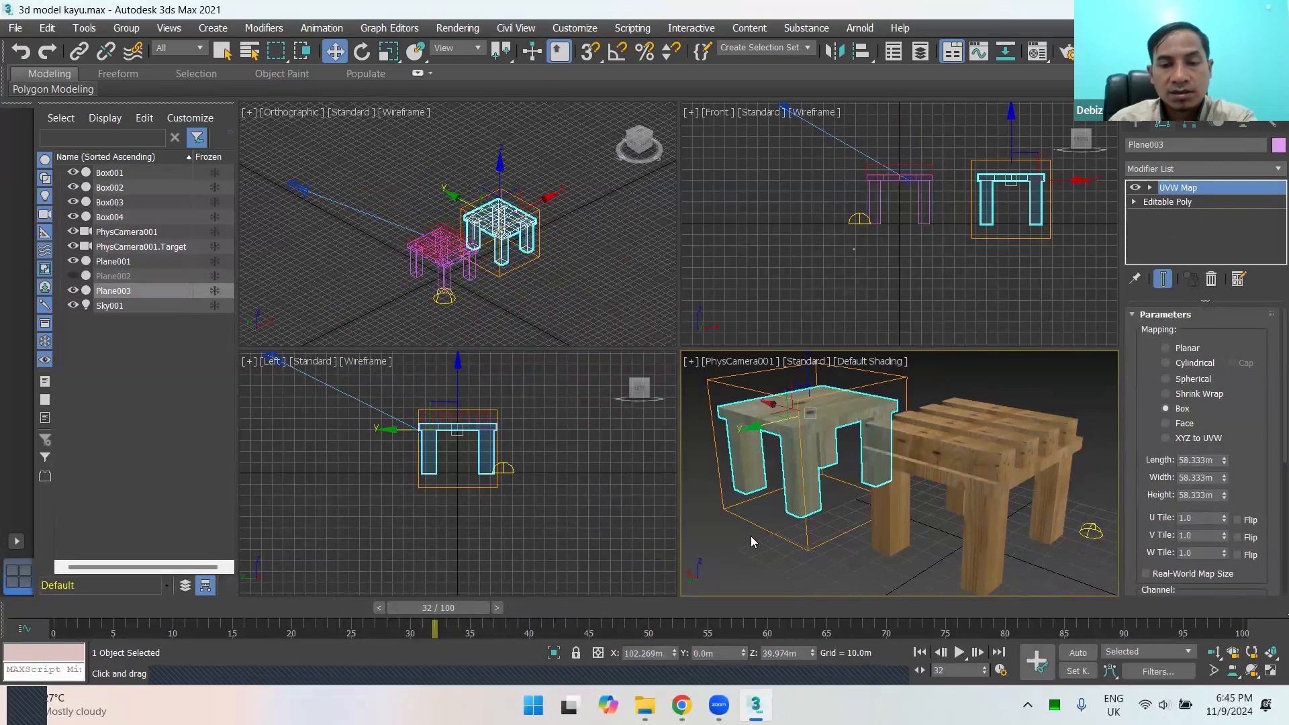
{"action": "left_click", "coordinate": [808, 550]}
{"action": "left_click", "coordinate": [797, 509]}
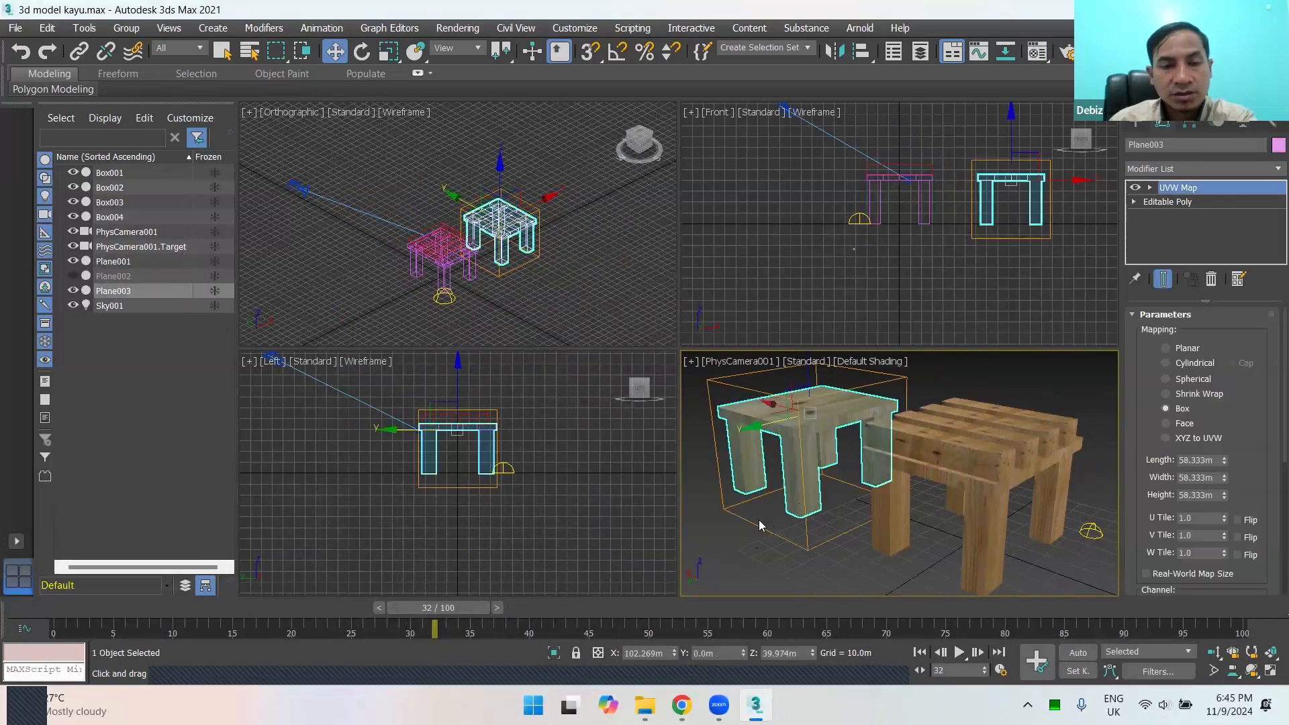
{"action": "left_click", "coordinate": [751, 559]}
{"action": "left_click", "coordinate": [744, 497]}
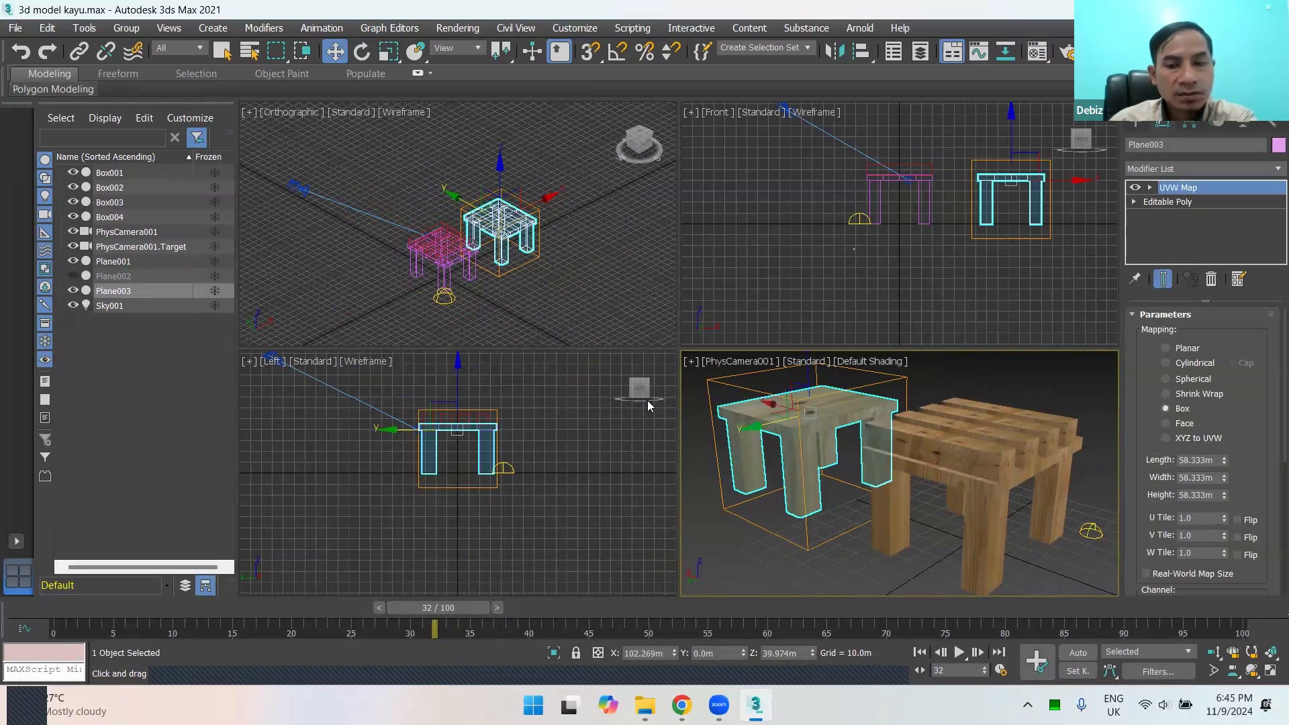
{"action": "left_click", "coordinate": [857, 556]}
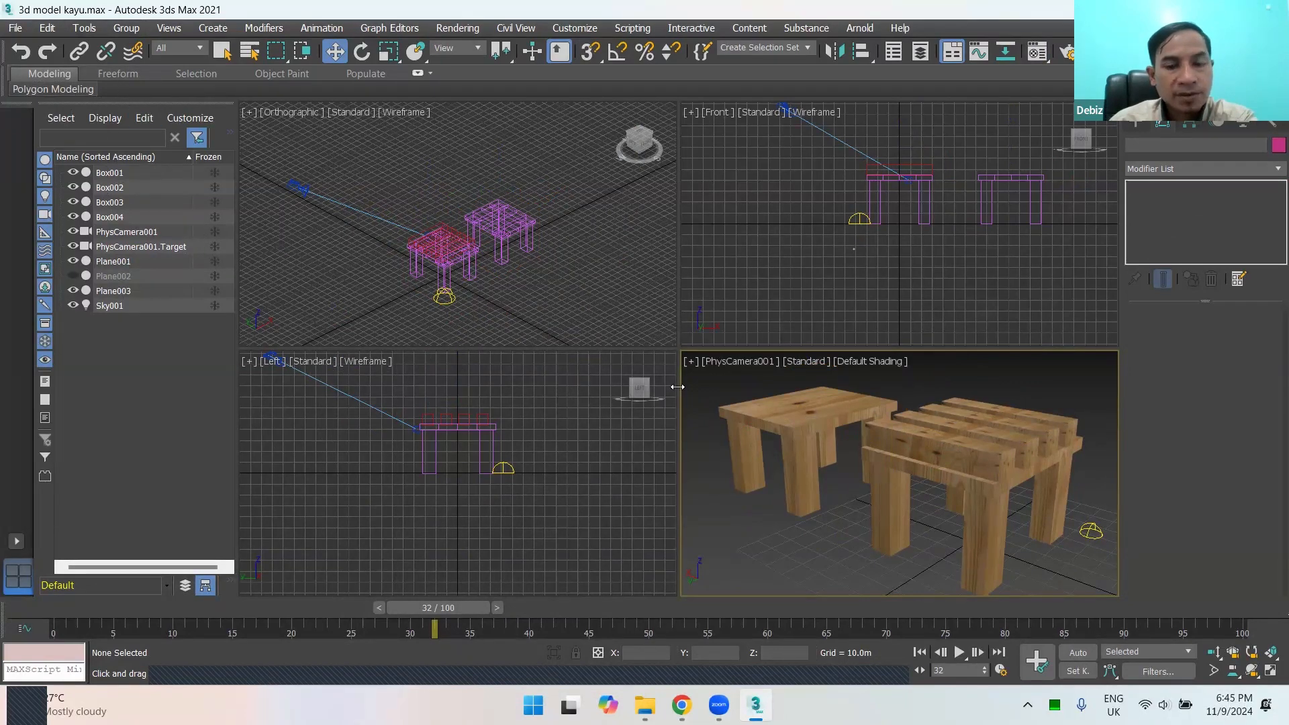
Step: Reopen the Material Editor and compare the 03 - Default material with the wood material 02 - Default
{"action": "key", "text": "m"}
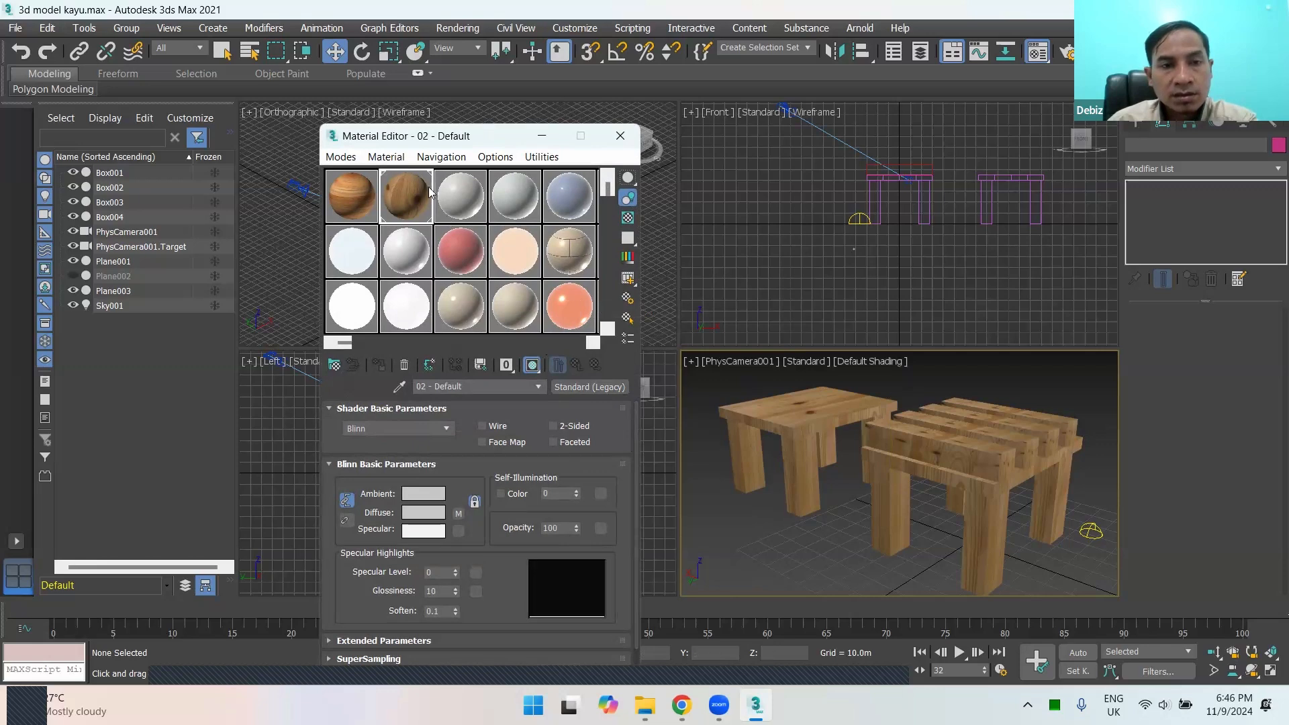
{"action": "left_click", "coordinate": [472, 197]}
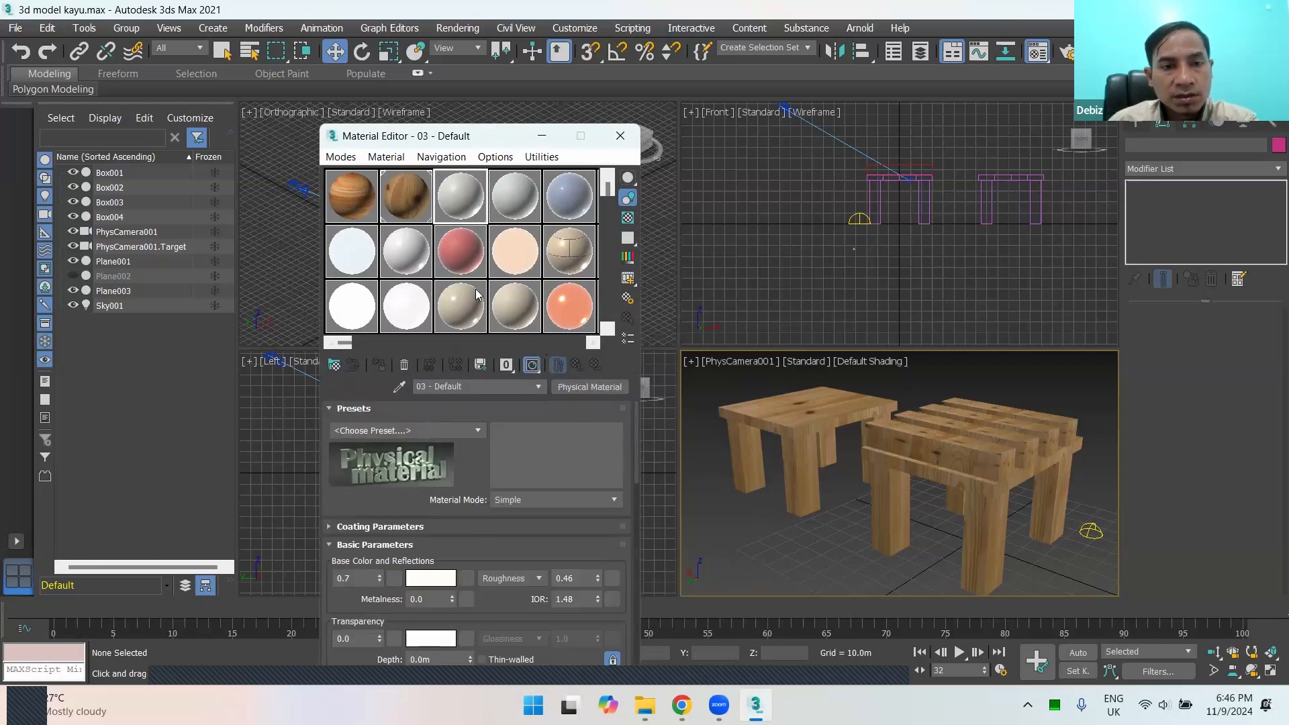
{"action": "left_click", "coordinate": [401, 215]}
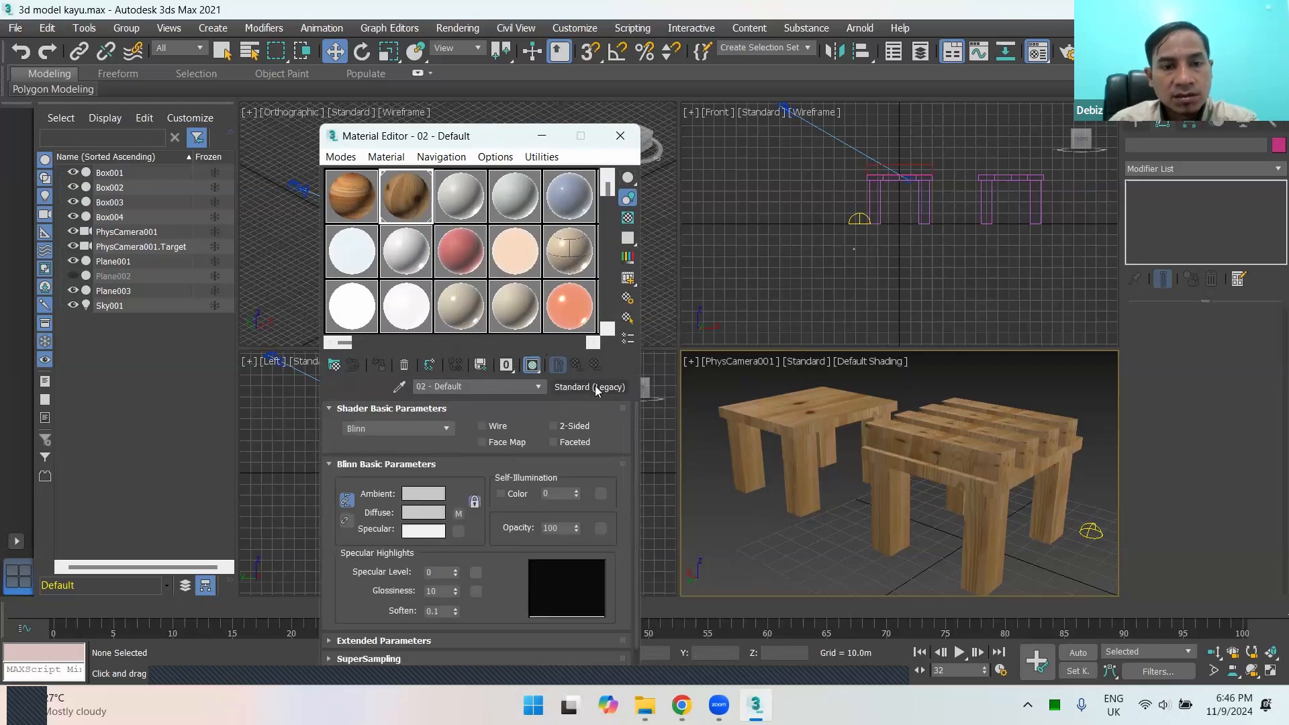
Step: Open the 03 - Default material and look through its available material types, including the Scanline group
{"action": "left_click", "coordinate": [464, 201]}
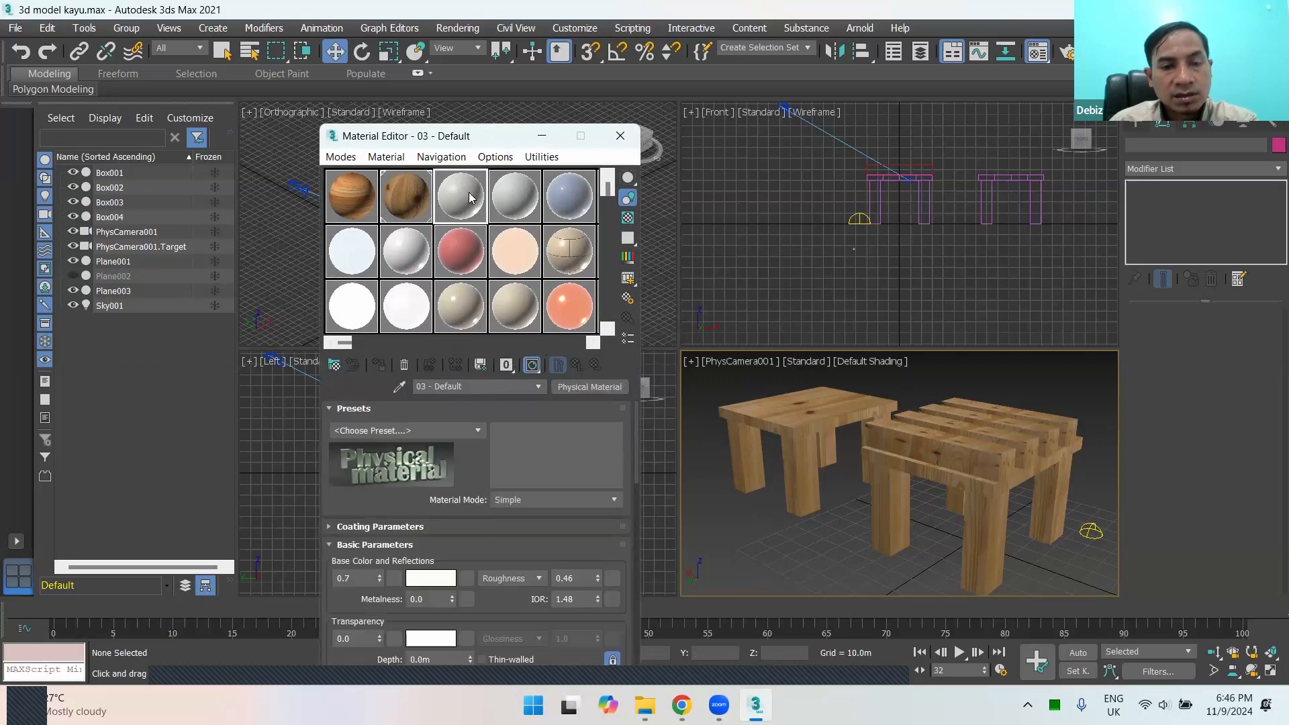
{"action": "left_click", "coordinate": [583, 386]}
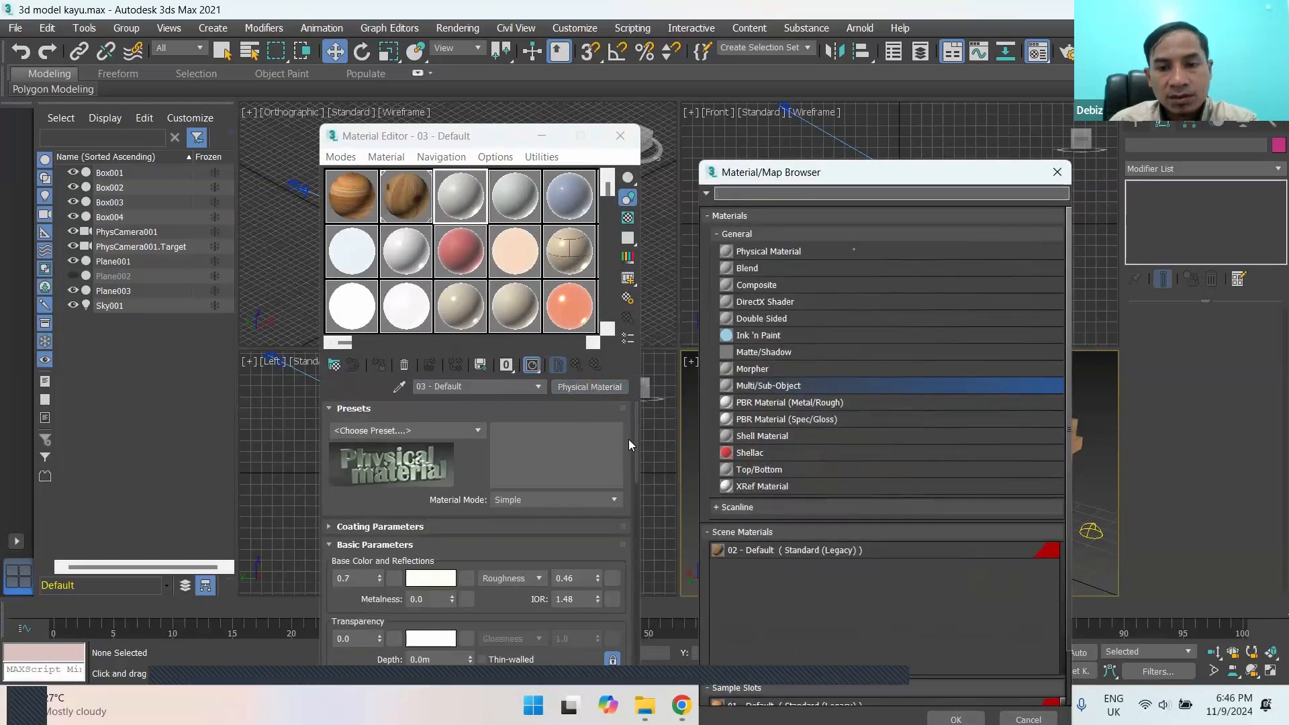
{"action": "left_click", "coordinate": [728, 509]}
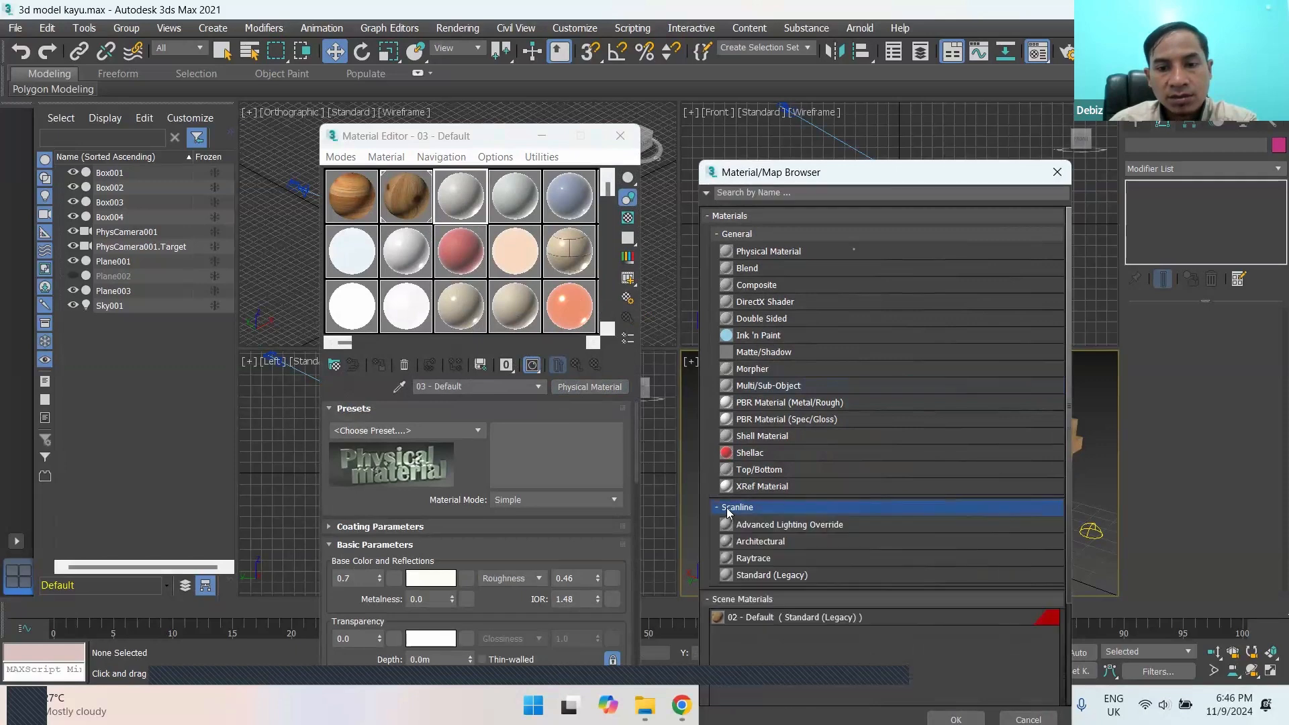
{"action": "left_click", "coordinate": [725, 508]}
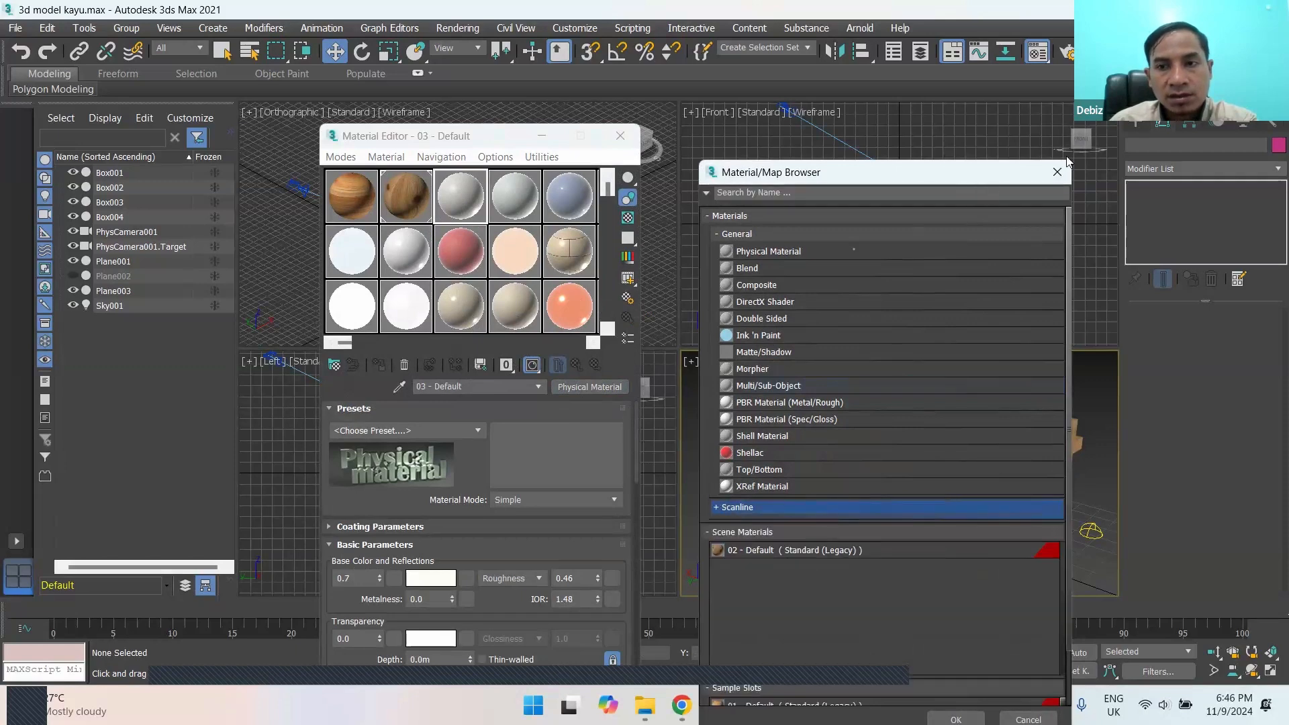
{"action": "left_click", "coordinate": [1058, 172]}
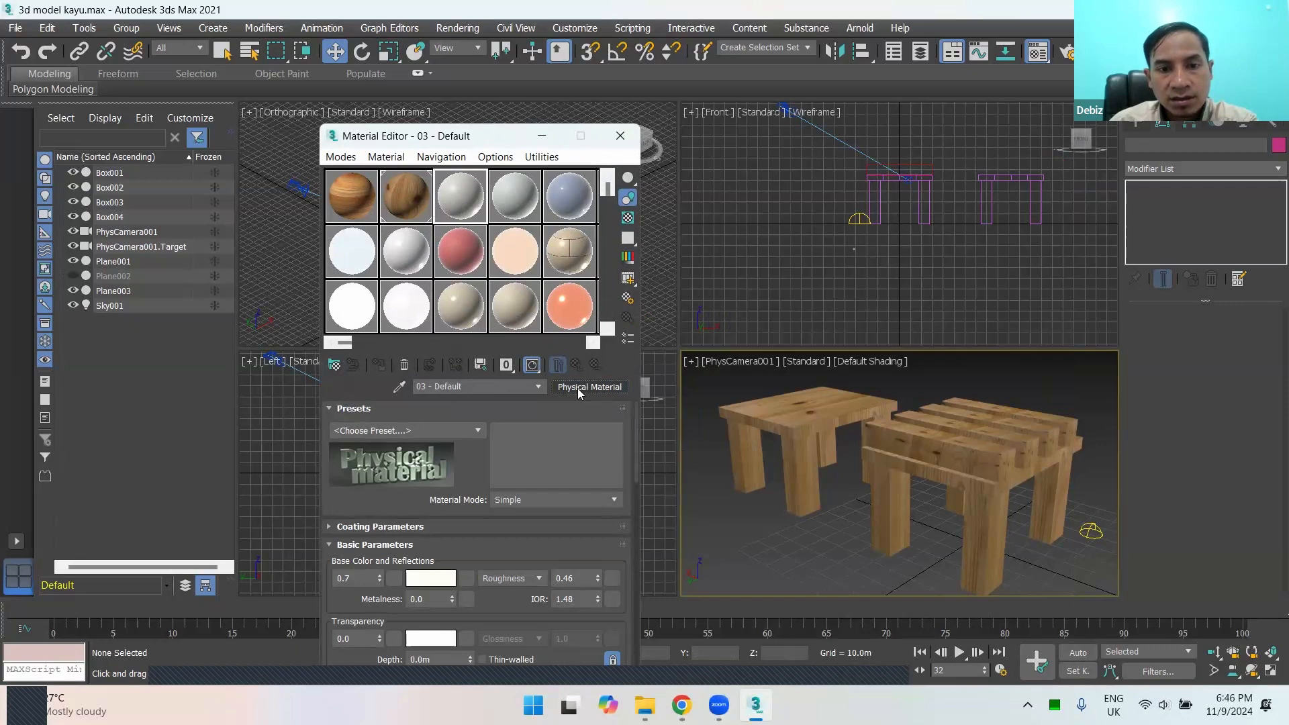
Step: Change the material type of 03 - Default to Standard (Legacy)
{"action": "left_click", "coordinate": [578, 389]}
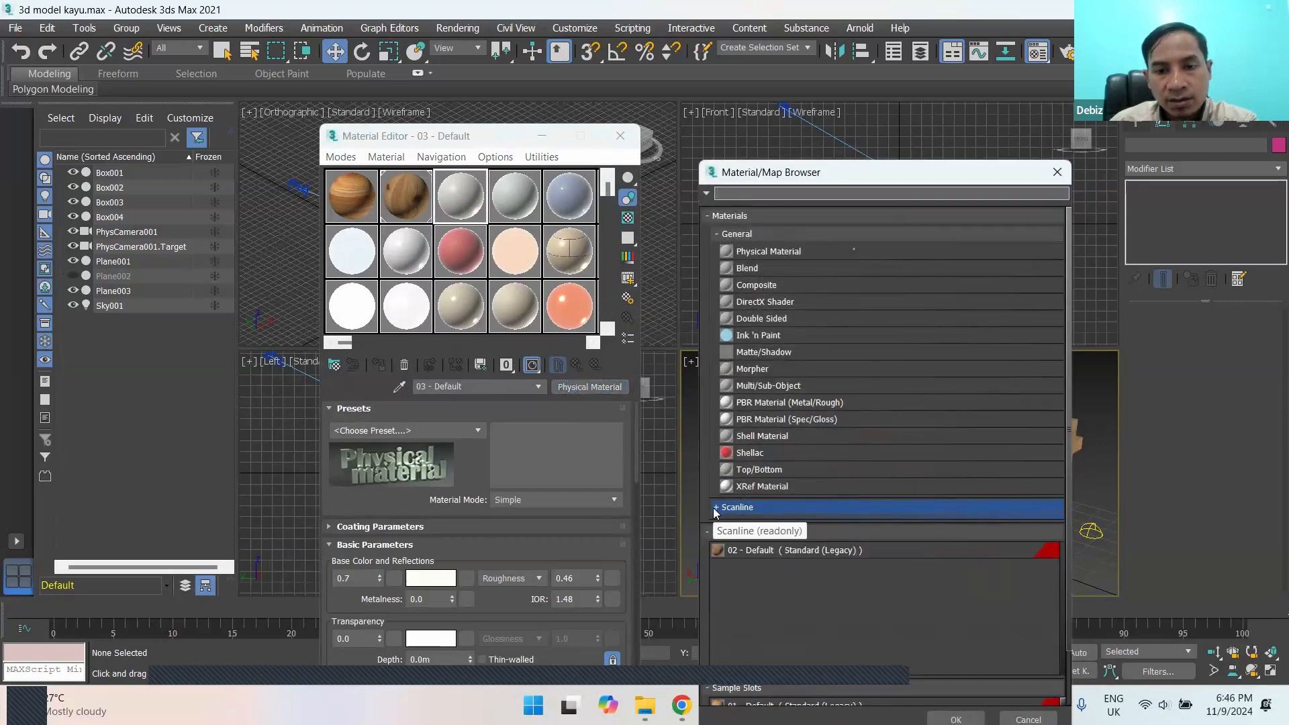
{"action": "left_click", "coordinate": [716, 508]}
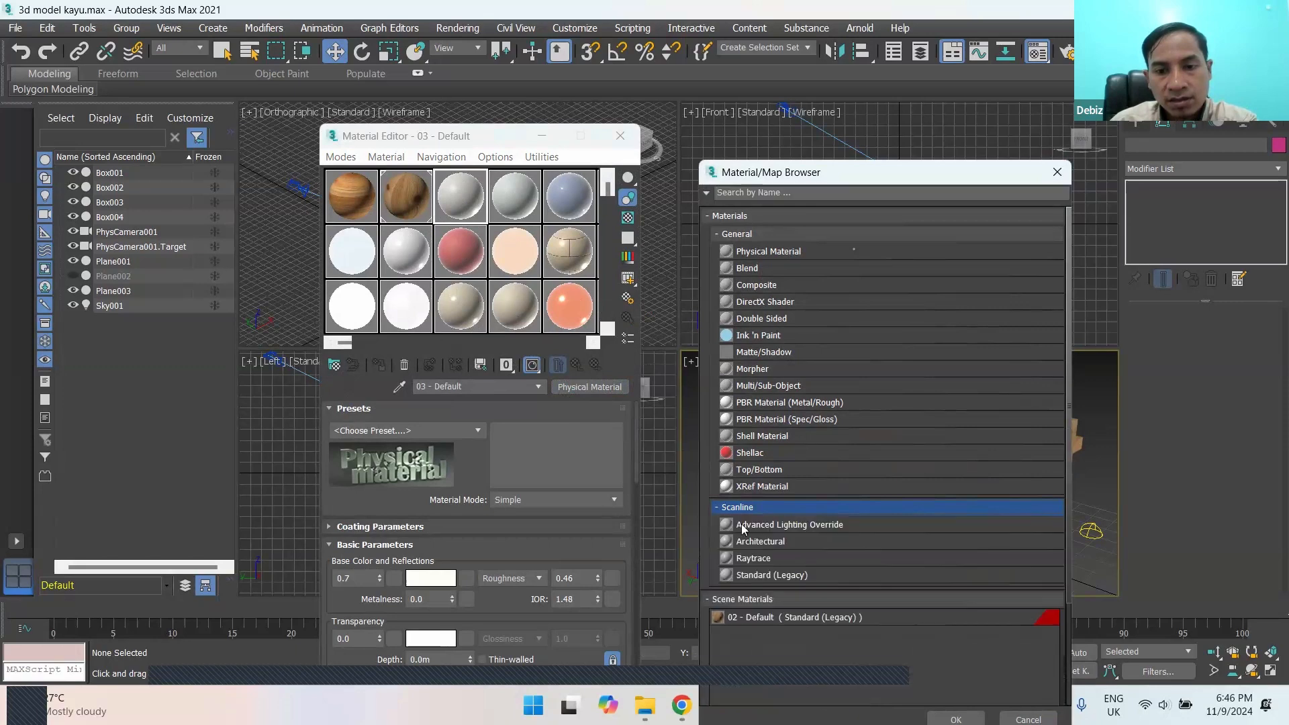
{"action": "left_click", "coordinate": [778, 571]}
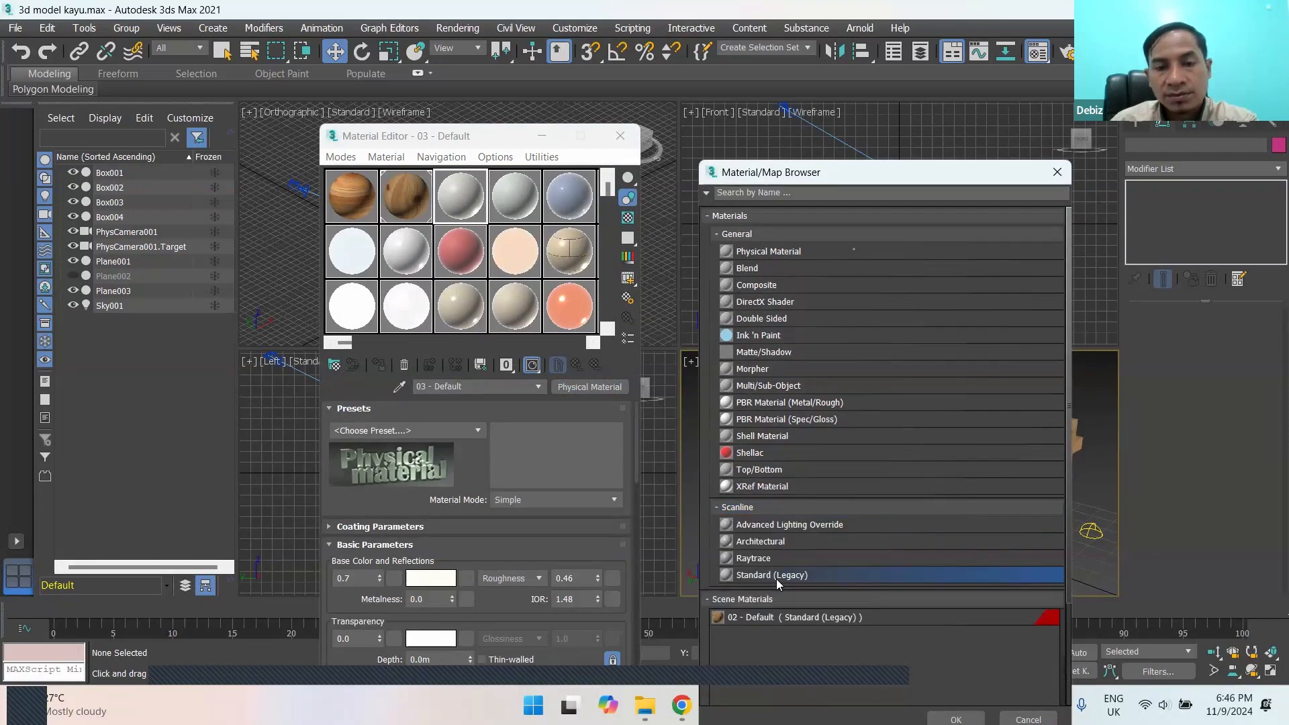
{"action": "double_click", "coordinate": [776, 579]}
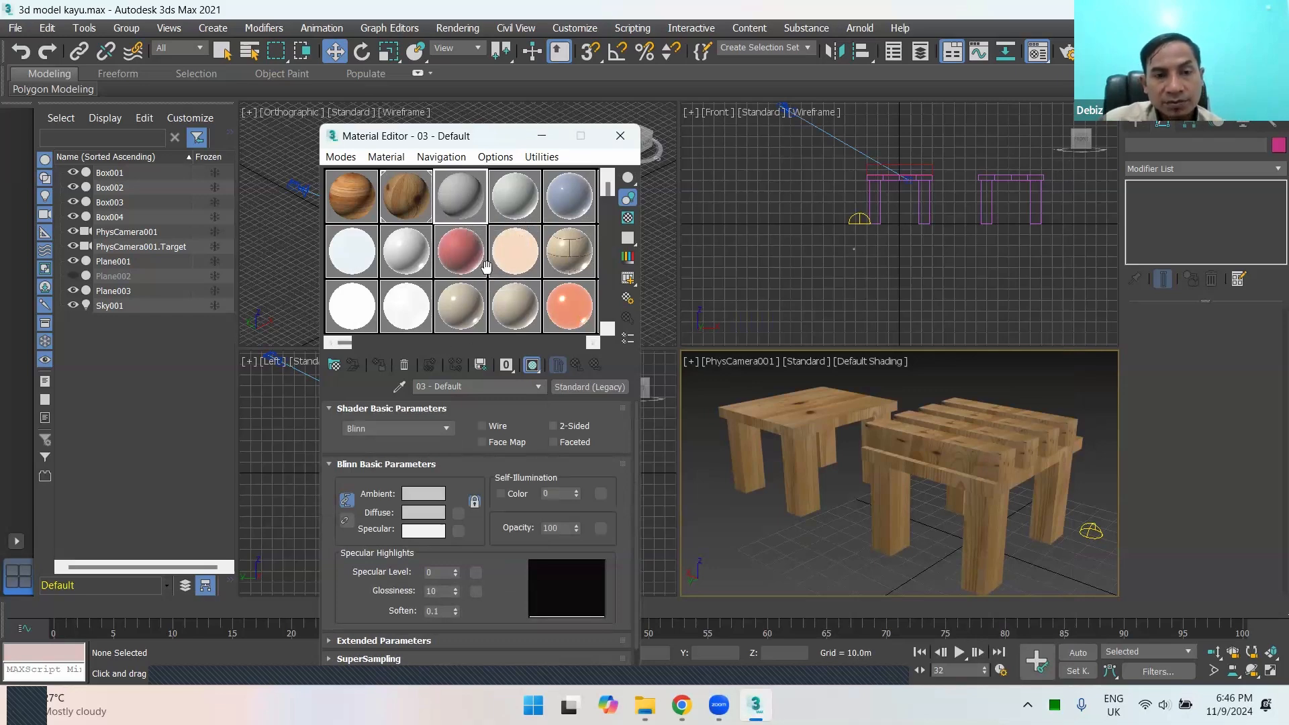
Step: Examine the Solid Glass, Ceramic and 05 - Default materials in turn and compare their material types
{"action": "left_click", "coordinate": [363, 261]}
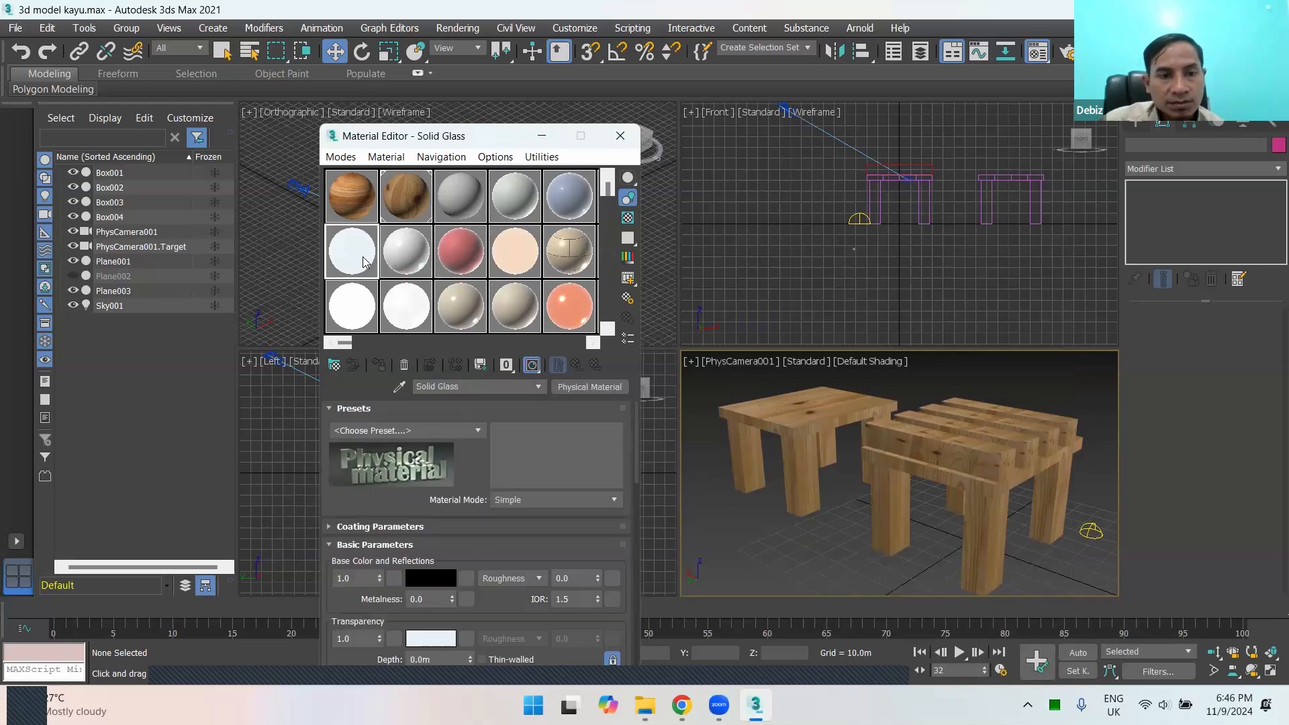
{"action": "left_click", "coordinate": [415, 256]}
{"action": "left_click", "coordinate": [525, 209]}
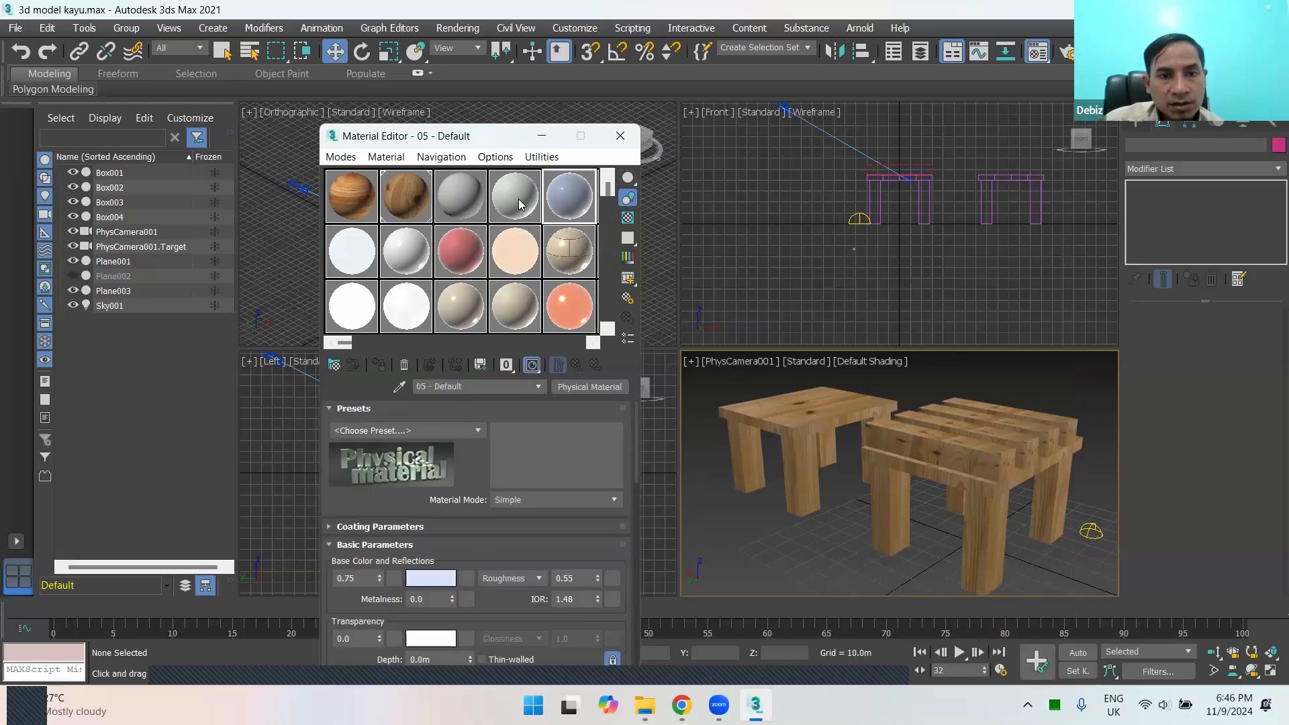
{"action": "left_click", "coordinate": [363, 259]}
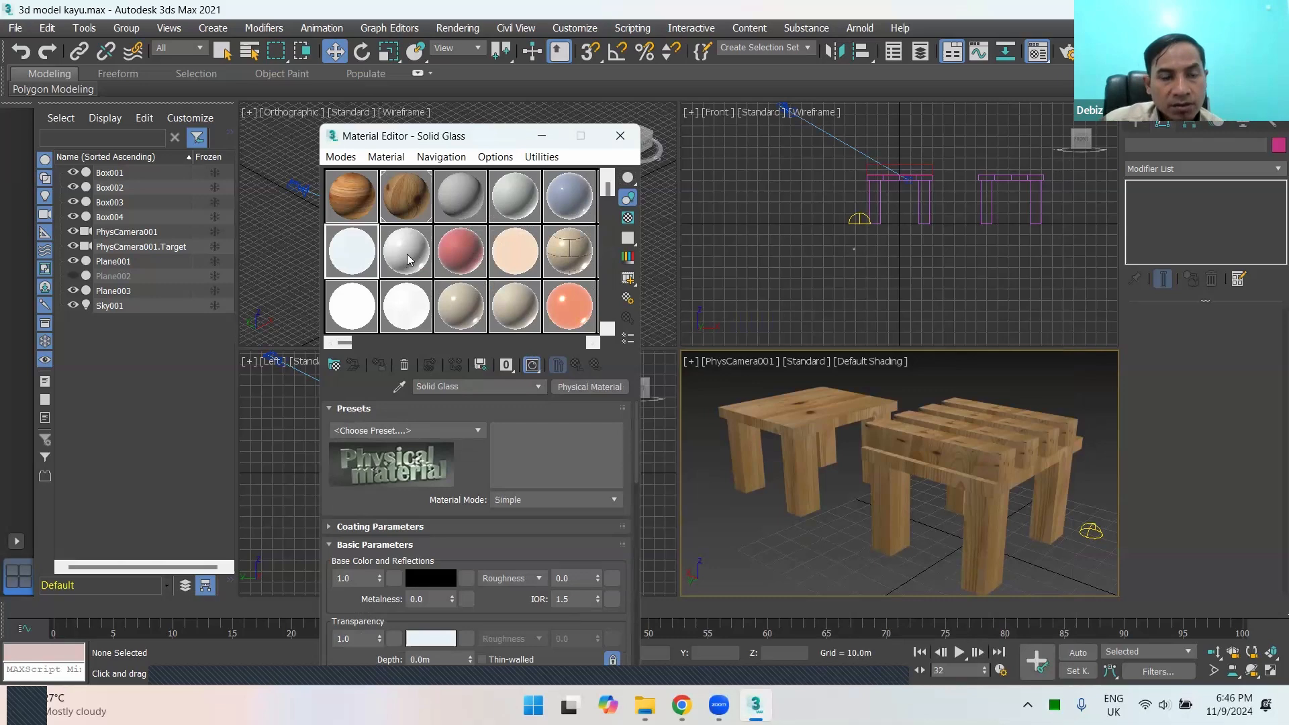
{"action": "left_click", "coordinate": [408, 259]}
{"action": "left_click", "coordinate": [361, 259]}
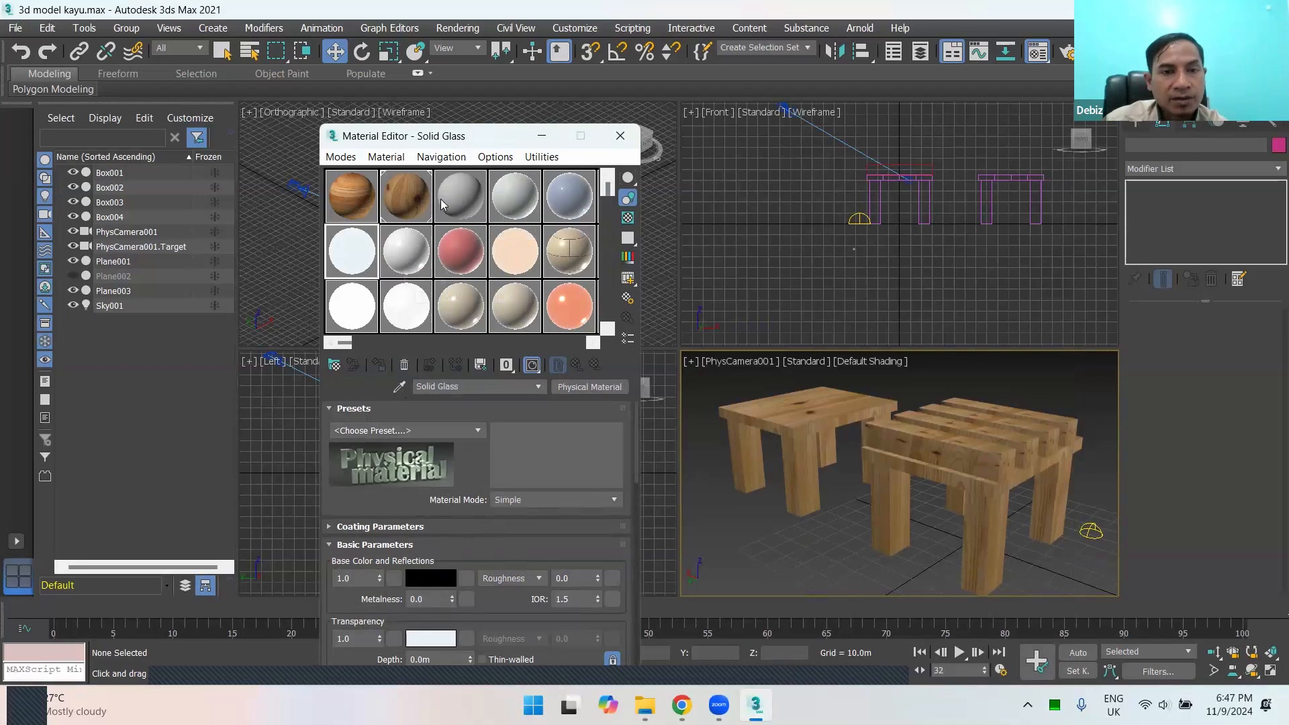
Step: Try assigning the grey 03 - Default material to the front slat of the slatted table, then deselect everything
{"action": "left_click_drag", "start_coordinate": [466, 209], "coordinate": [958, 463]}
{"action": "left_click", "coordinate": [957, 462]}
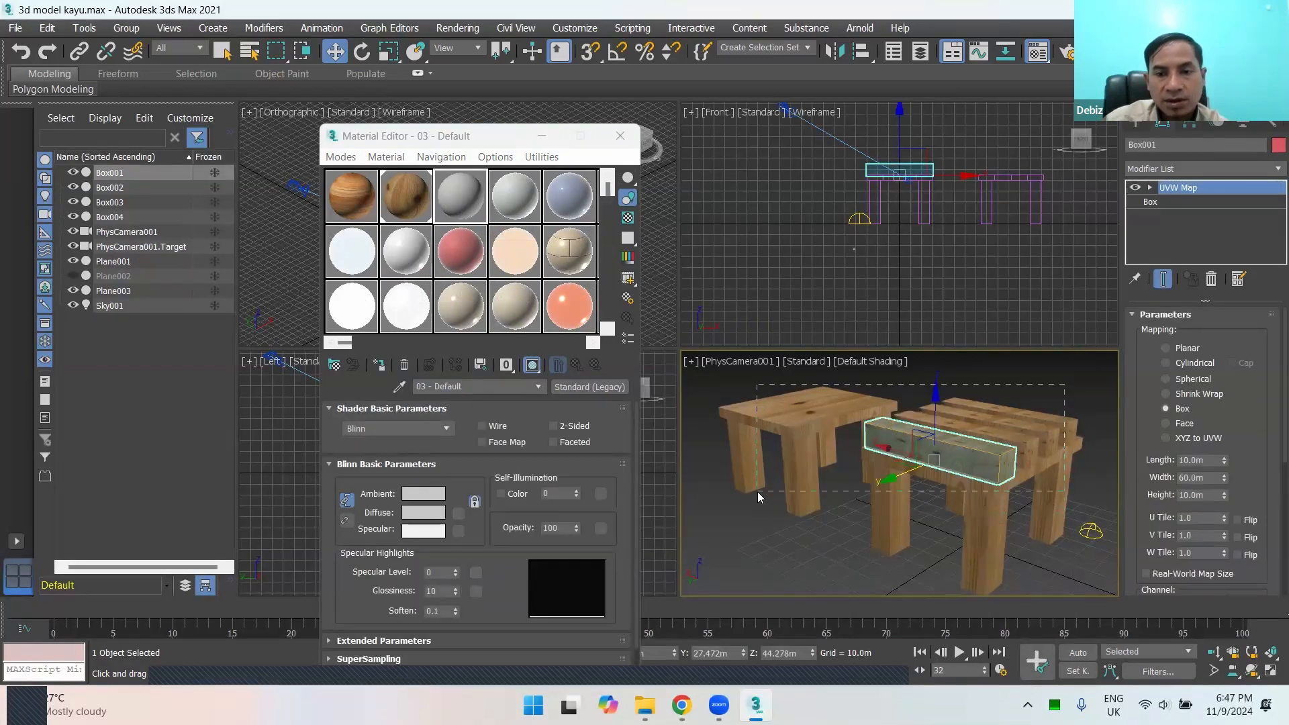
{"action": "left_click_drag", "start_coordinate": [757, 492], "coordinate": [759, 494]}
{"action": "left_click", "coordinate": [1048, 379]}
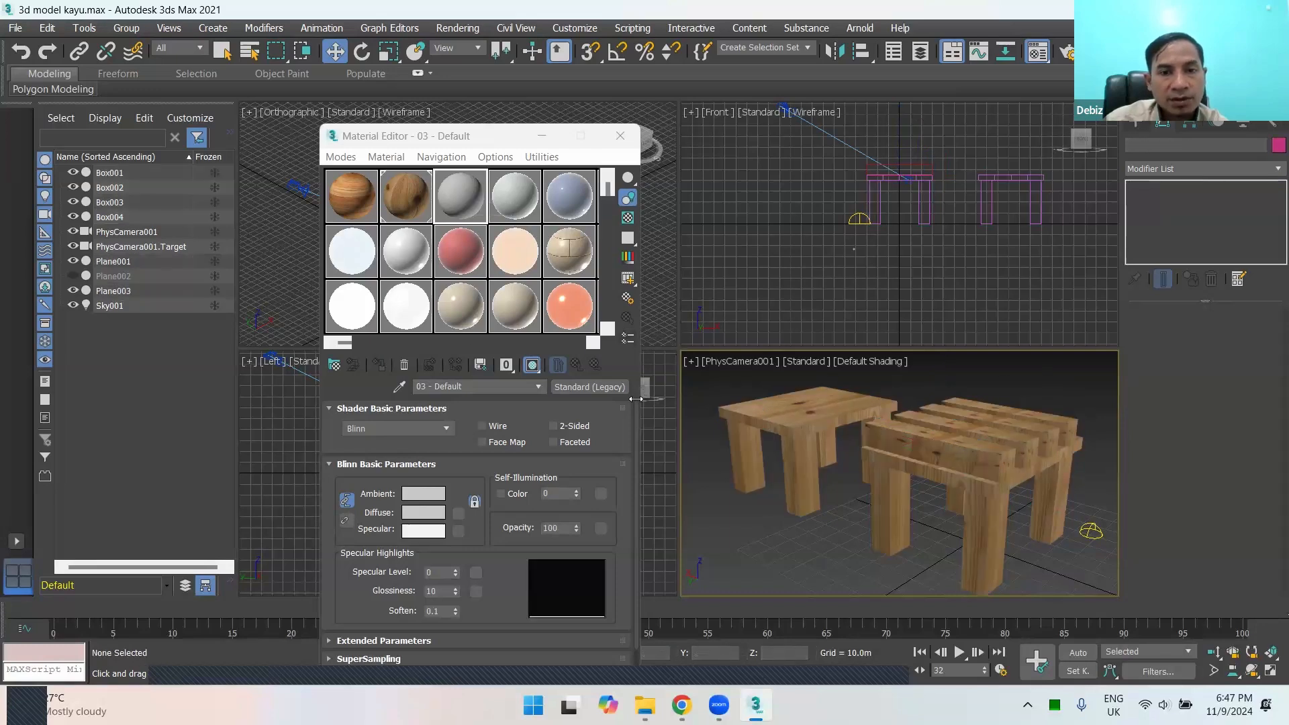
Step: Switch the Material Editor from Compact to Slate mode
{"action": "left_click", "coordinate": [339, 157]}
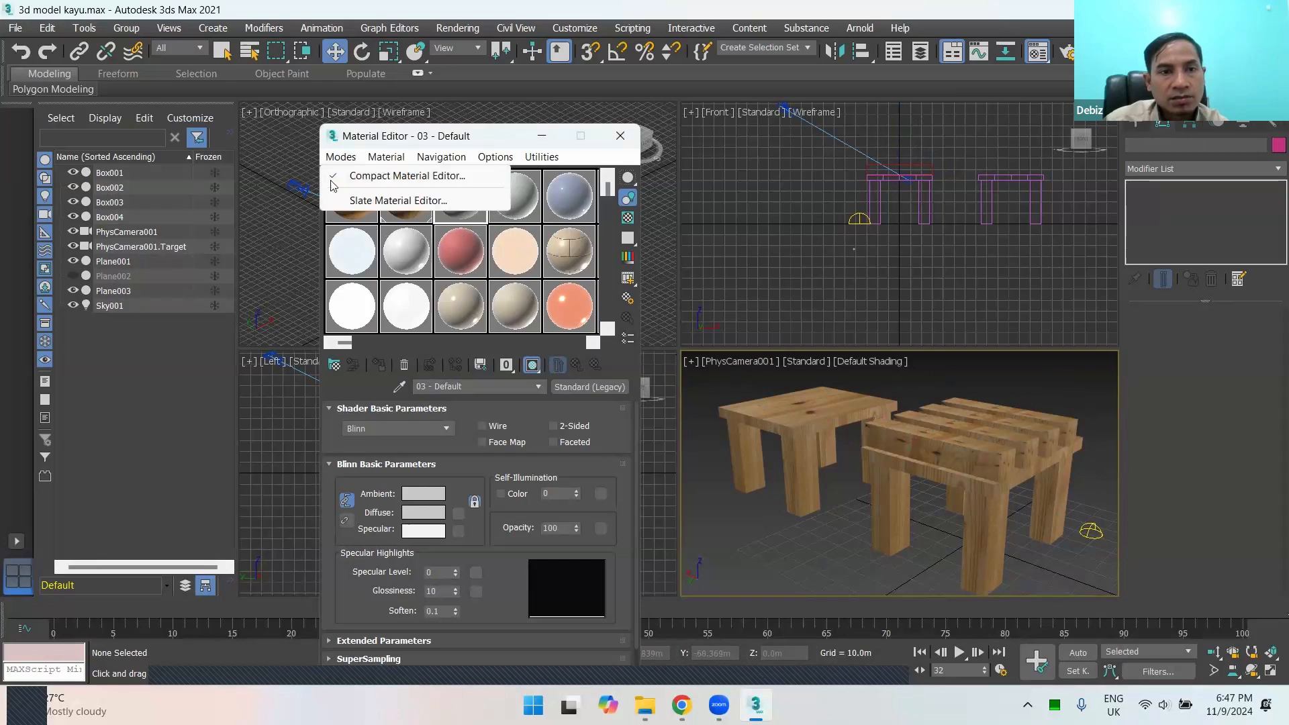
{"action": "left_click", "coordinate": [376, 201]}
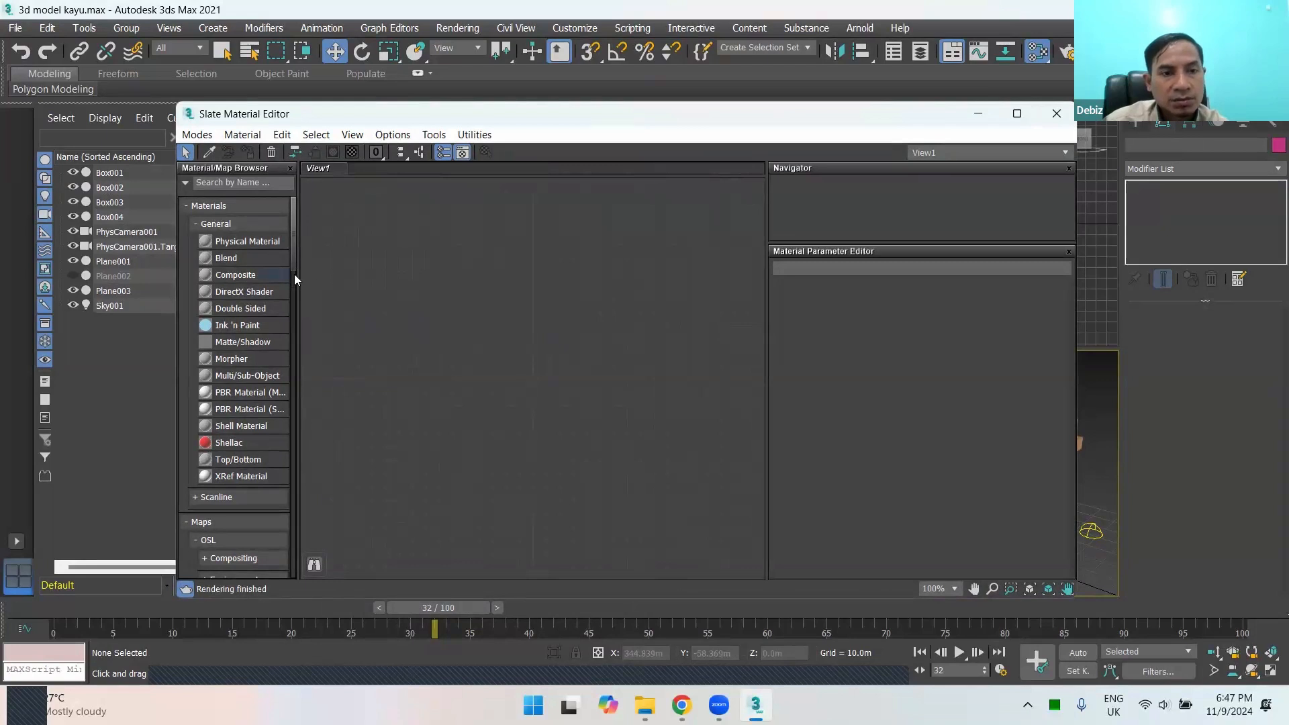
{"action": "right_click", "coordinate": [447, 313]}
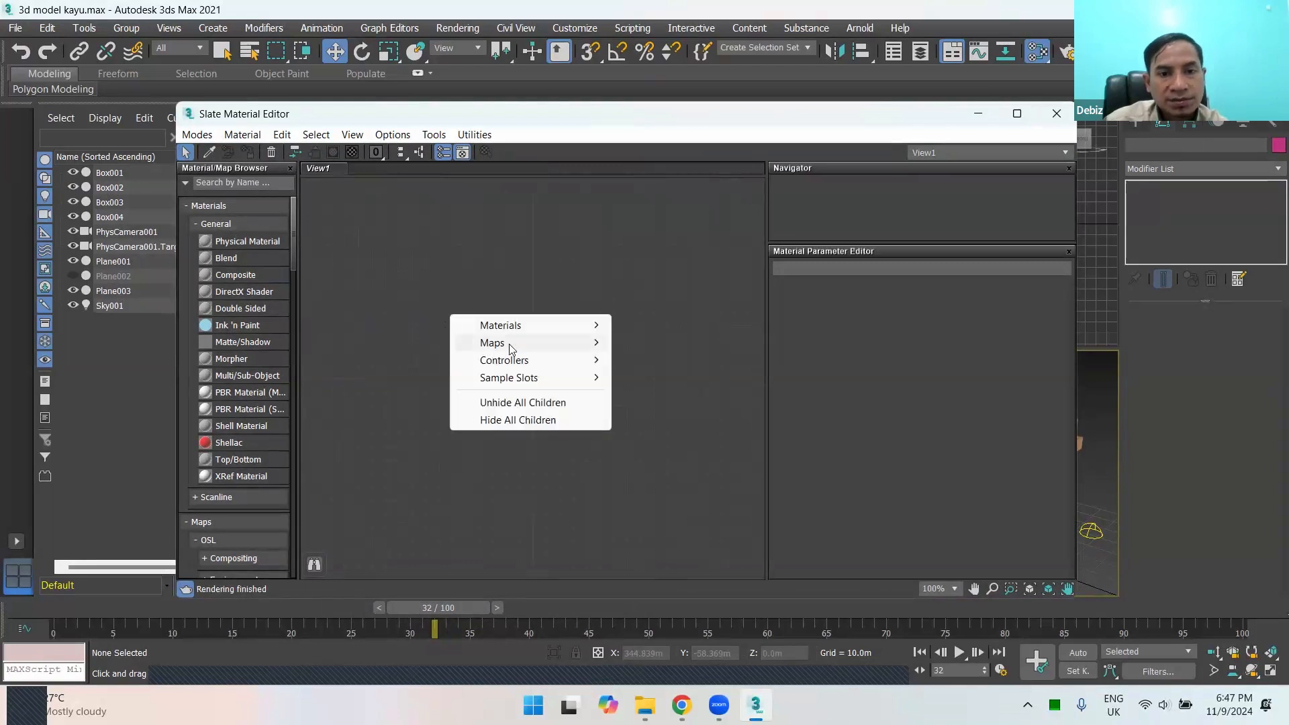
{"action": "mouse_move", "coordinate": [514, 345]}
{"action": "left_click", "coordinate": [294, 258]}
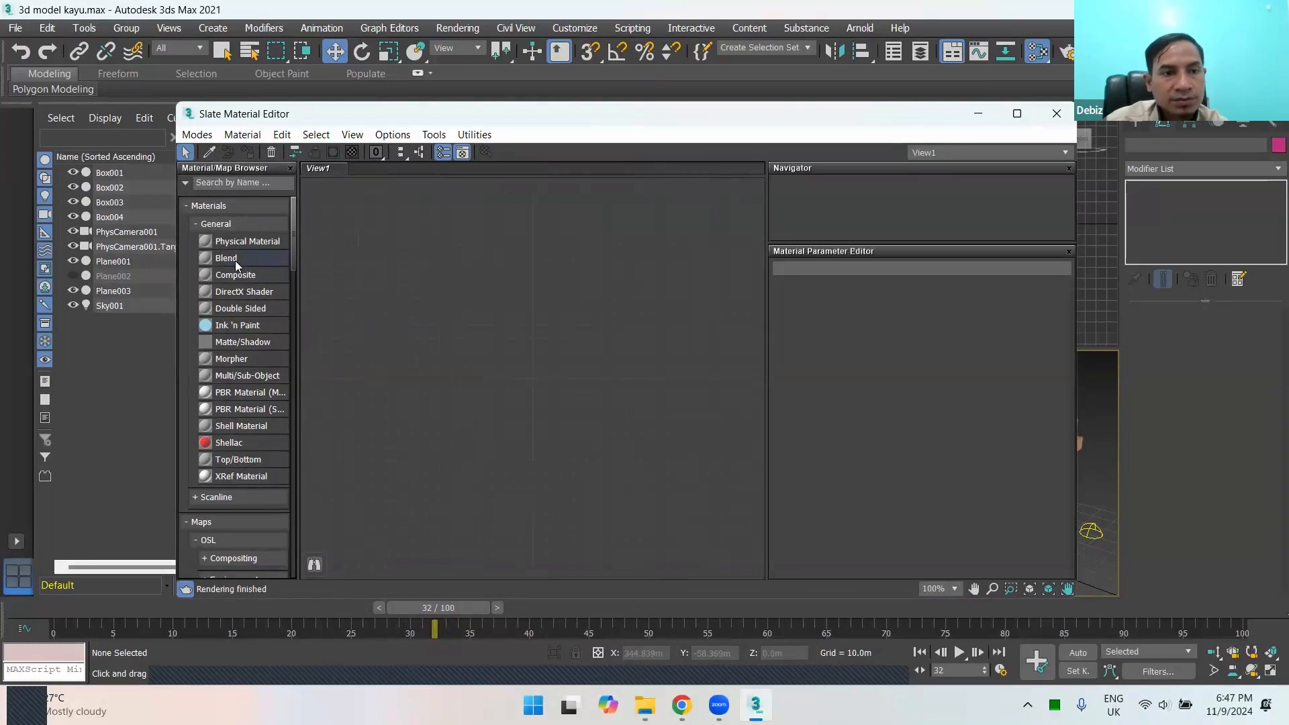
Step: Add a Standard (Legacy) material node from the Scanline group to the empty View1
{"action": "scroll", "coordinate": [242, 449], "scroll_direction": "down", "scroll_amount": 4}
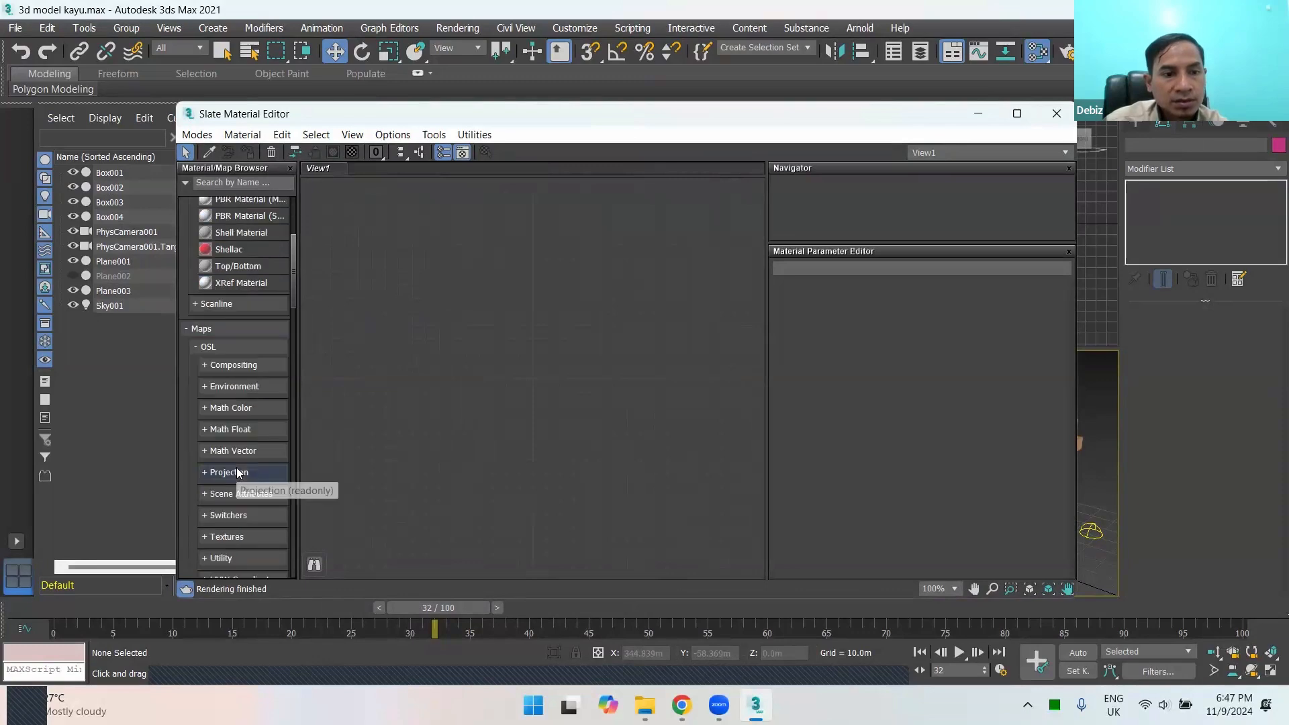
{"action": "scroll", "coordinate": [242, 417], "scroll_direction": "up", "scroll_amount": 3}
{"action": "left_click", "coordinate": [196, 449]}
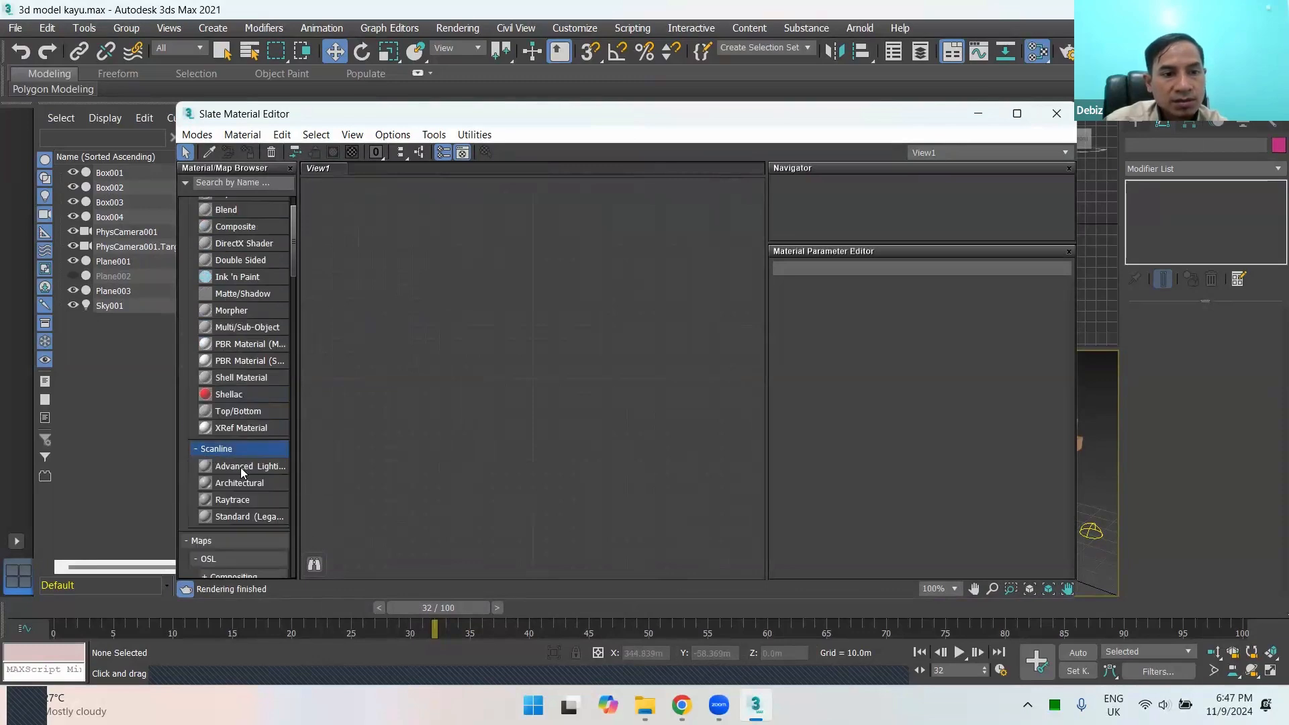
{"action": "left_click_drag", "start_coordinate": [401, 443], "coordinate": [454, 240]}
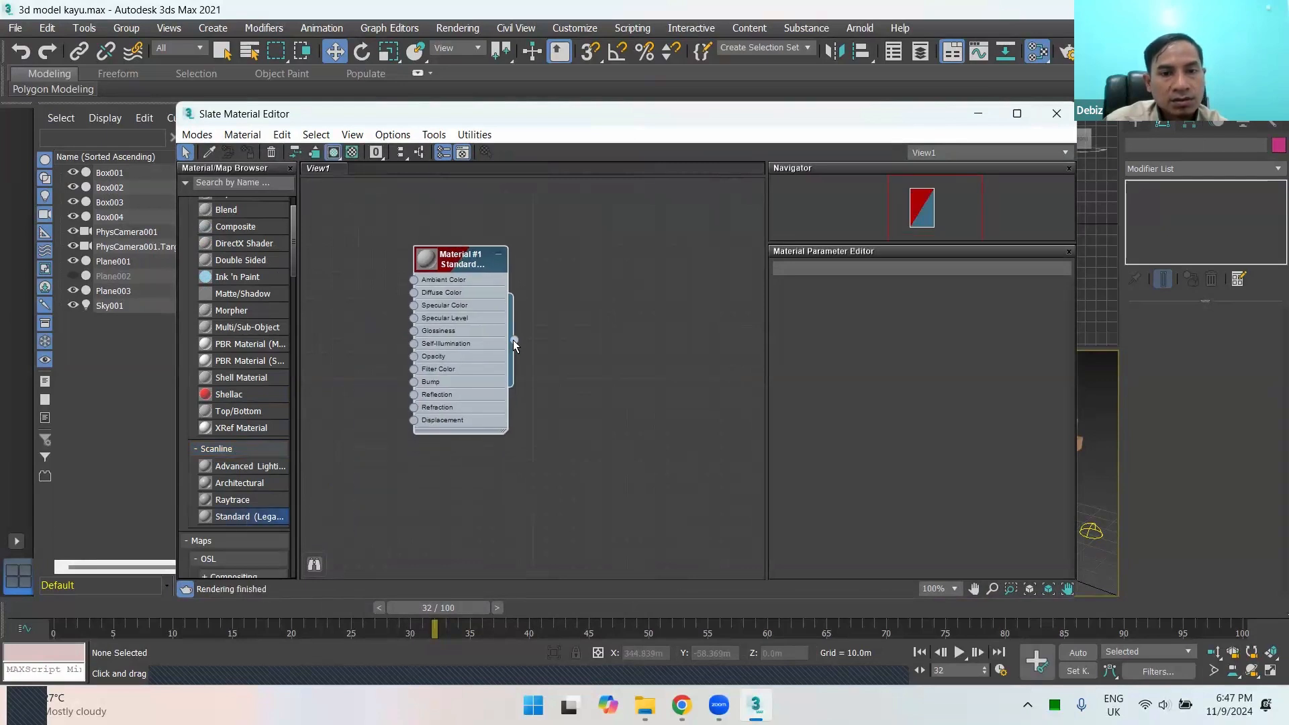
Step: Add a Physical Material node from the Standard material's output and try to wire the Standard node into it
{"action": "left_click_drag", "start_coordinate": [515, 340], "coordinate": [607, 353]}
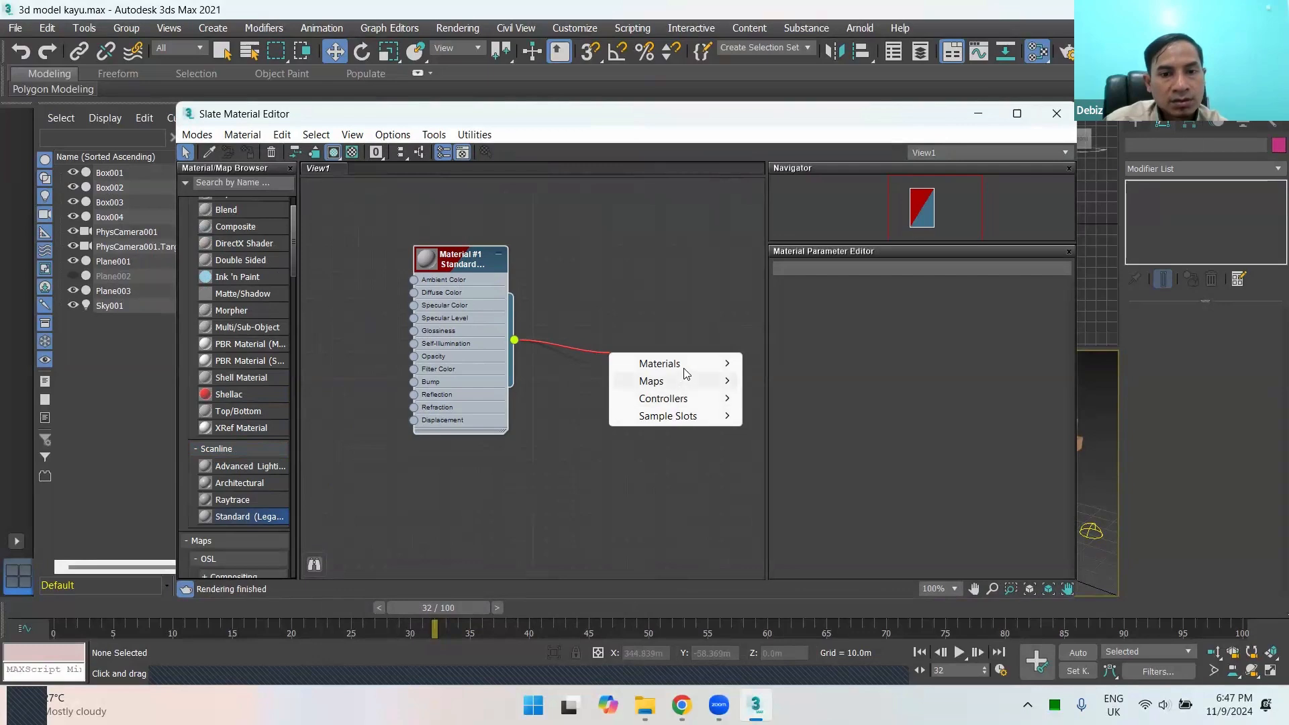
{"action": "mouse_move", "coordinate": [687, 372]}
{"action": "mouse_move", "coordinate": [833, 367]}
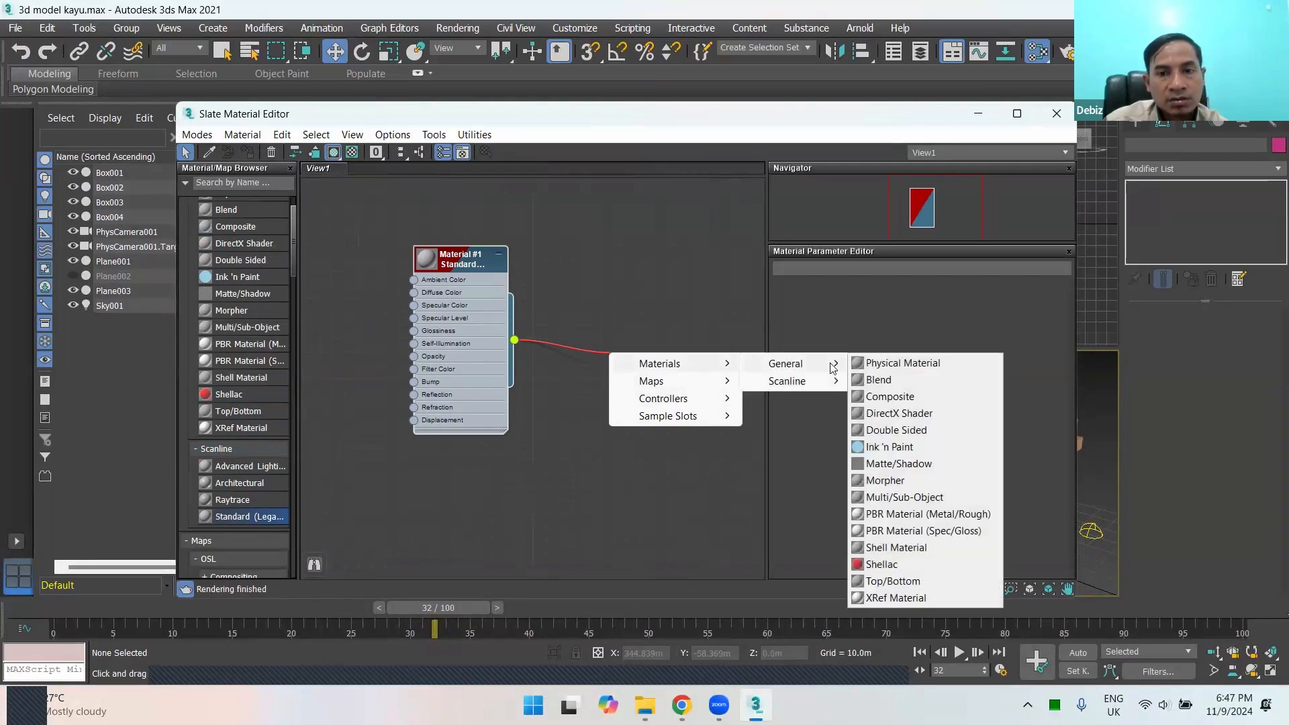
{"action": "left_click", "coordinate": [899, 362]}
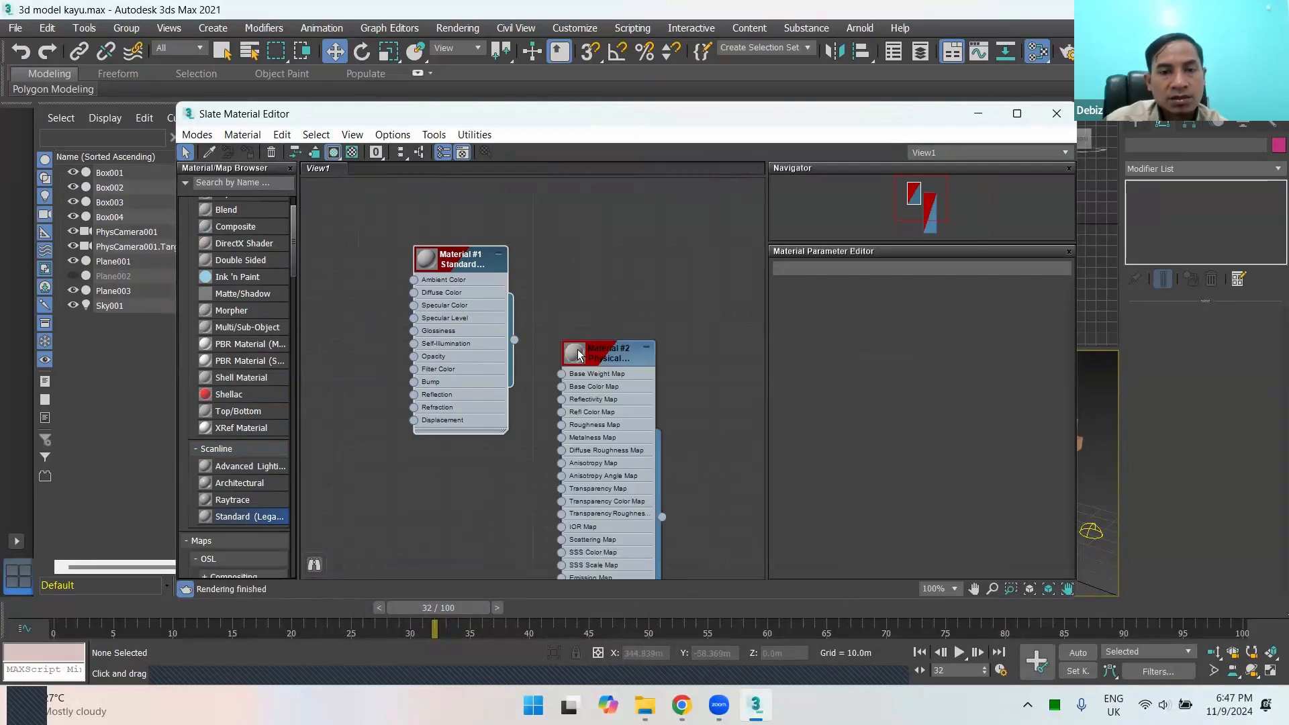
{"action": "left_click_drag", "start_coordinate": [519, 335], "coordinate": [564, 383]}
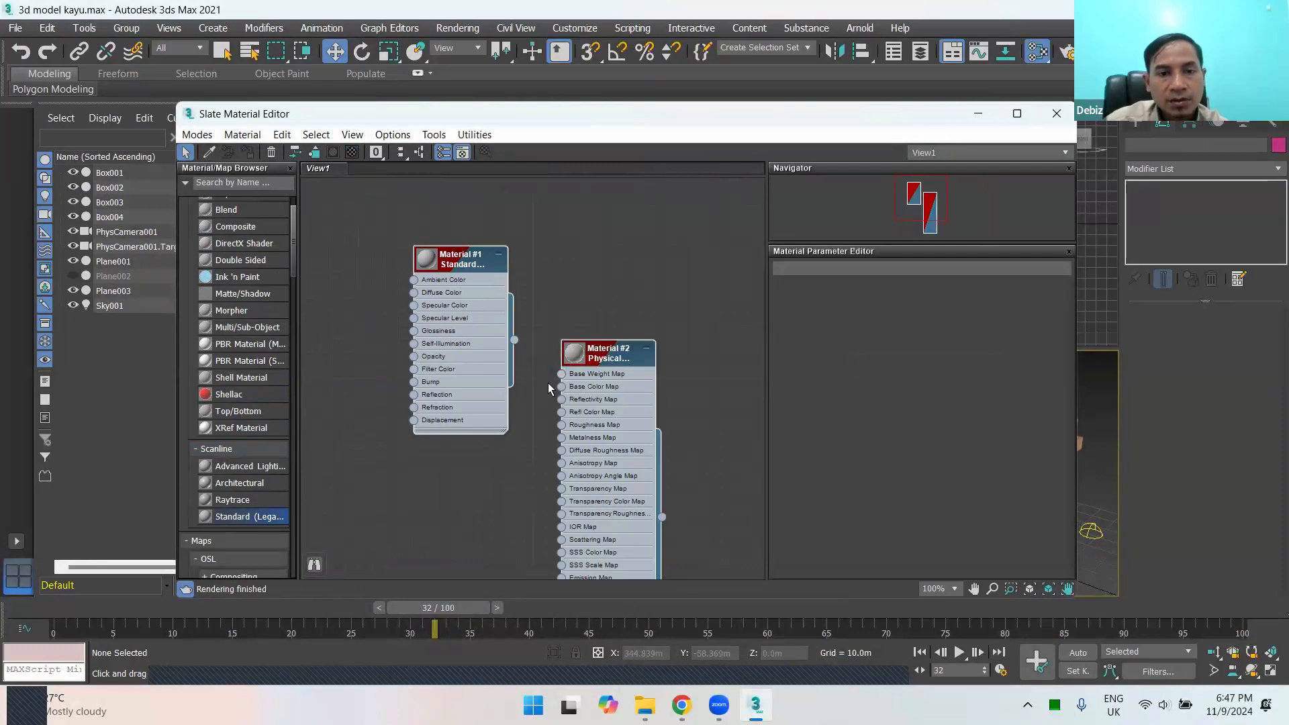
{"action": "scroll", "coordinate": [505, 304], "scroll_direction": "down", "scroll_amount": 5}
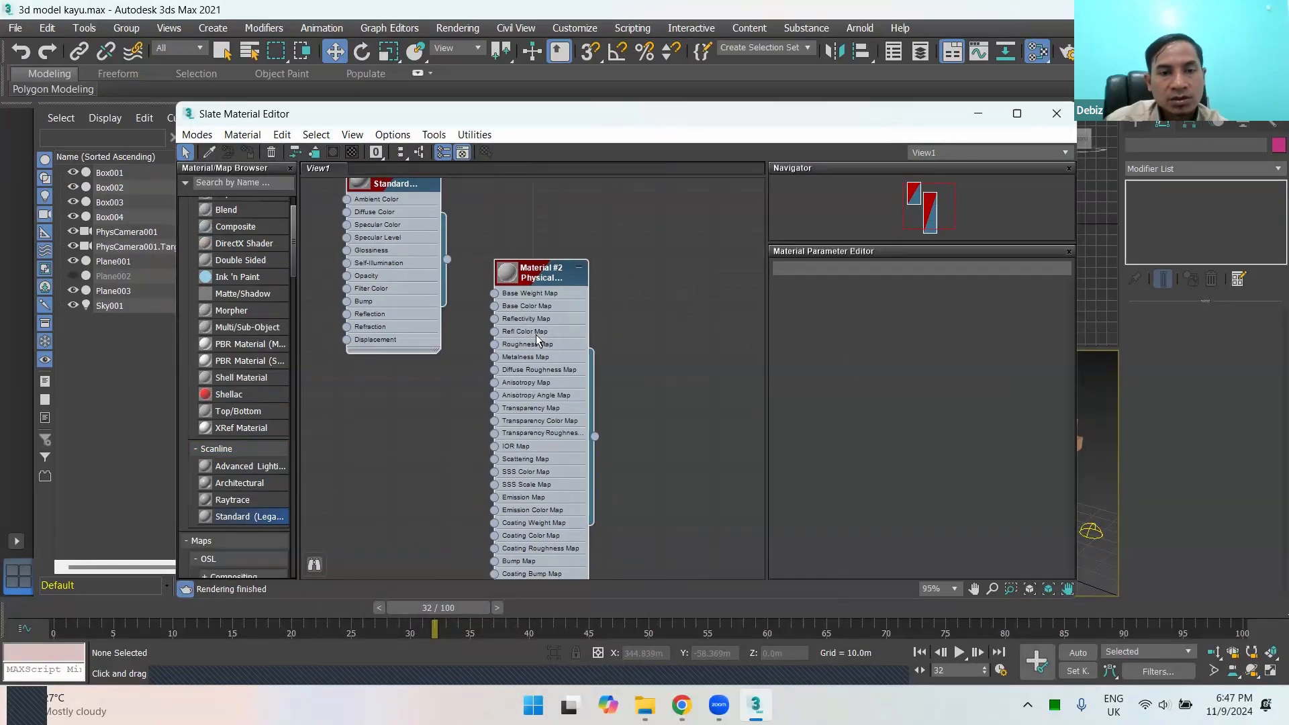
{"action": "scroll", "coordinate": [537, 362], "scroll_direction": "down", "scroll_amount": 2}
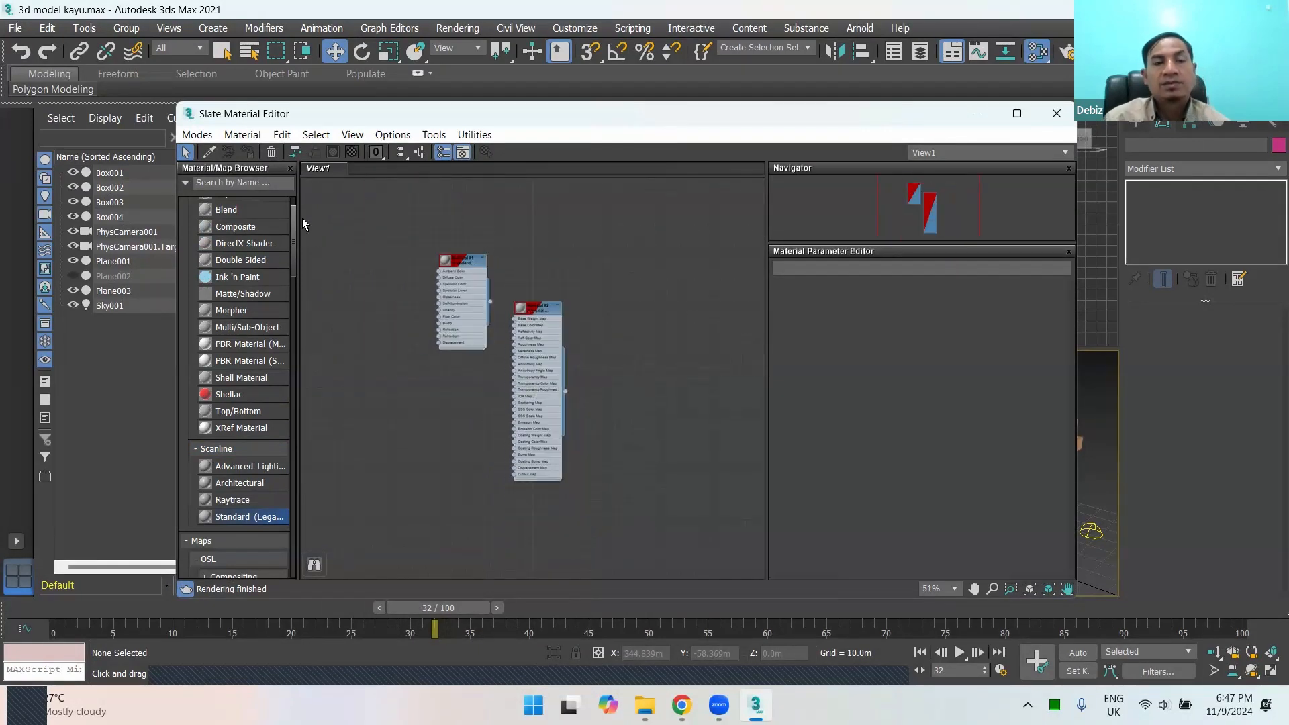
Step: Return to the Compact Material Editor and show the settings of the wood material 02 - Default
{"action": "left_click", "coordinate": [197, 134]}
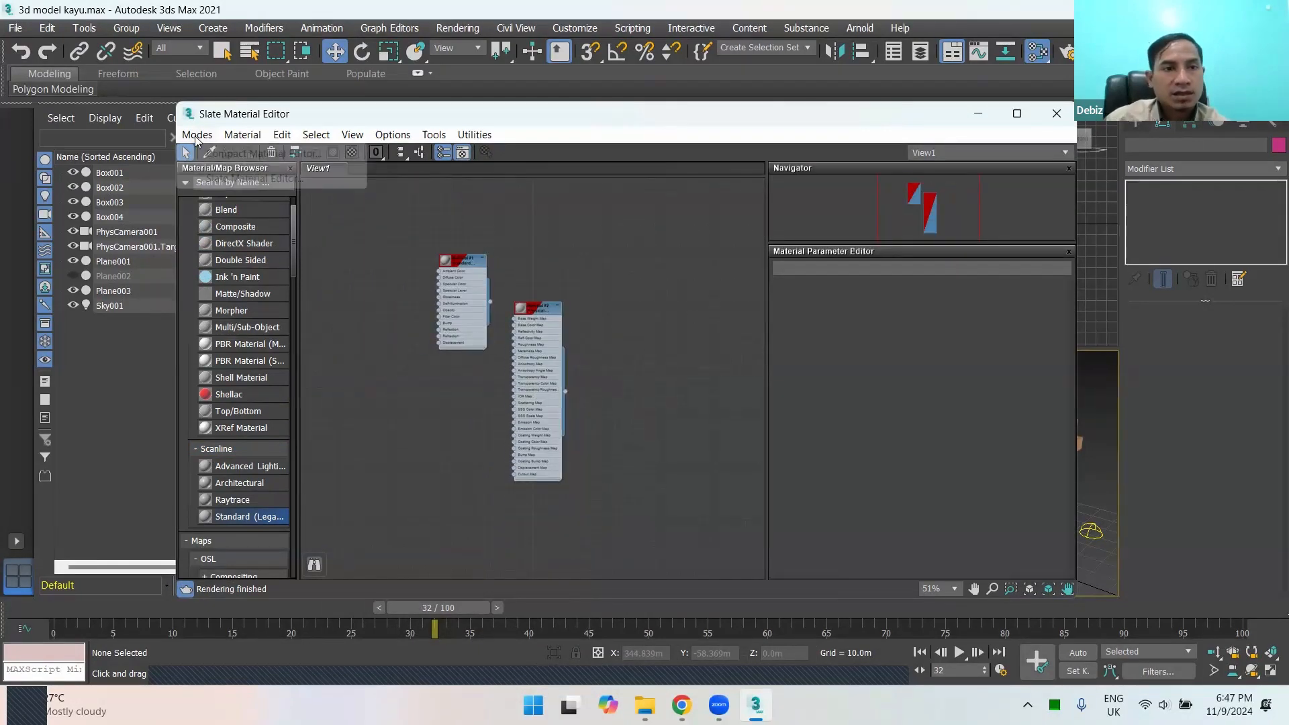
{"action": "left_click", "coordinate": [238, 155]}
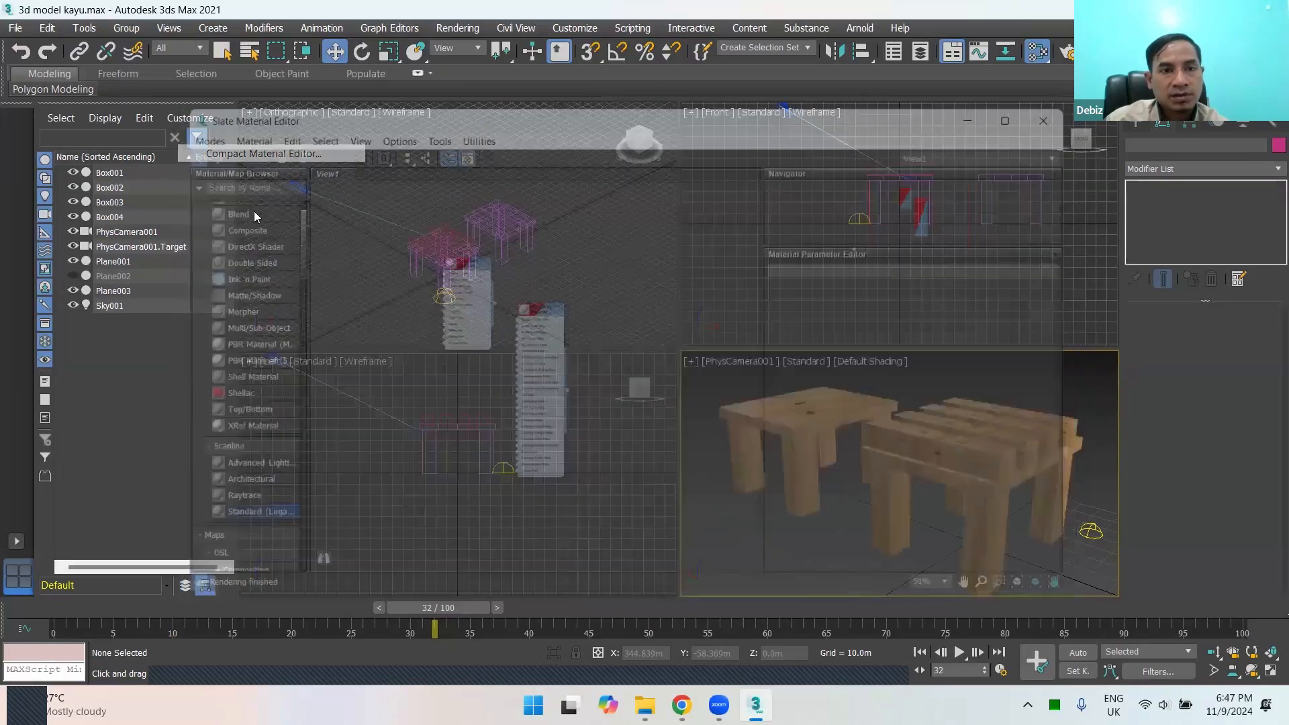
{"action": "left_click", "coordinate": [385, 244]}
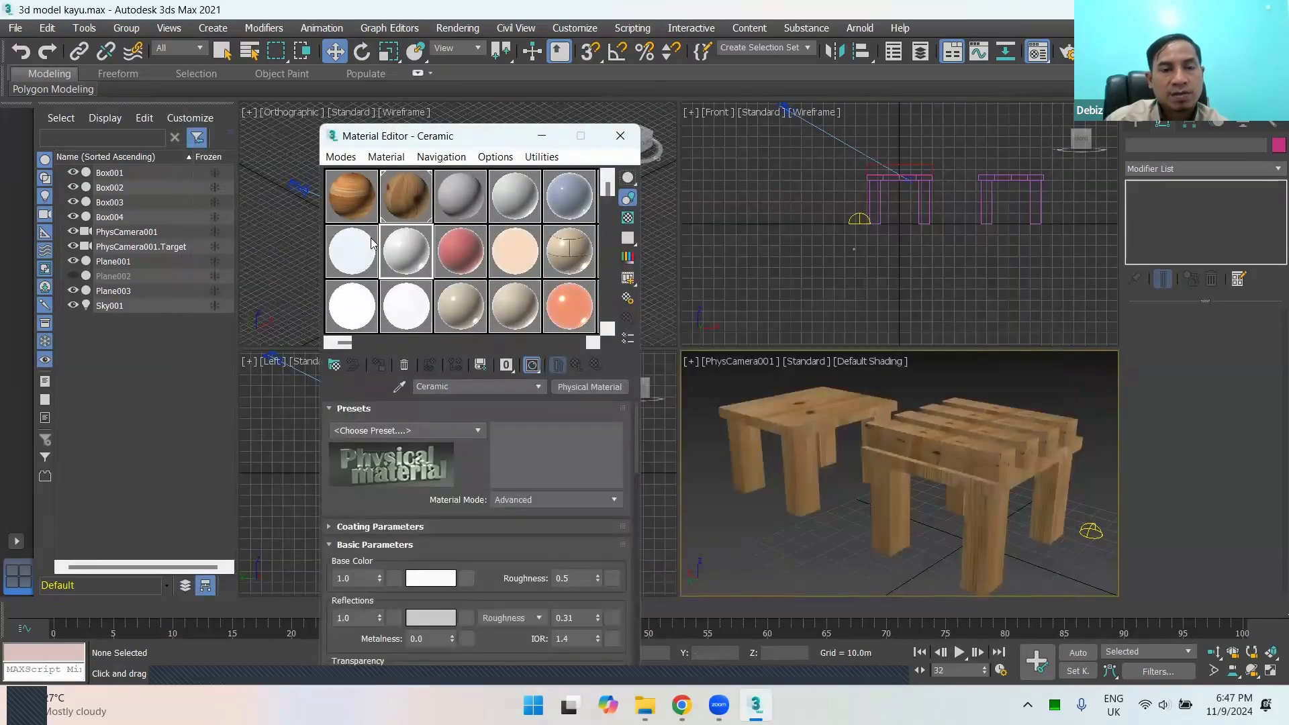
{"action": "left_click", "coordinate": [372, 238]}
{"action": "left_click", "coordinate": [384, 196]}
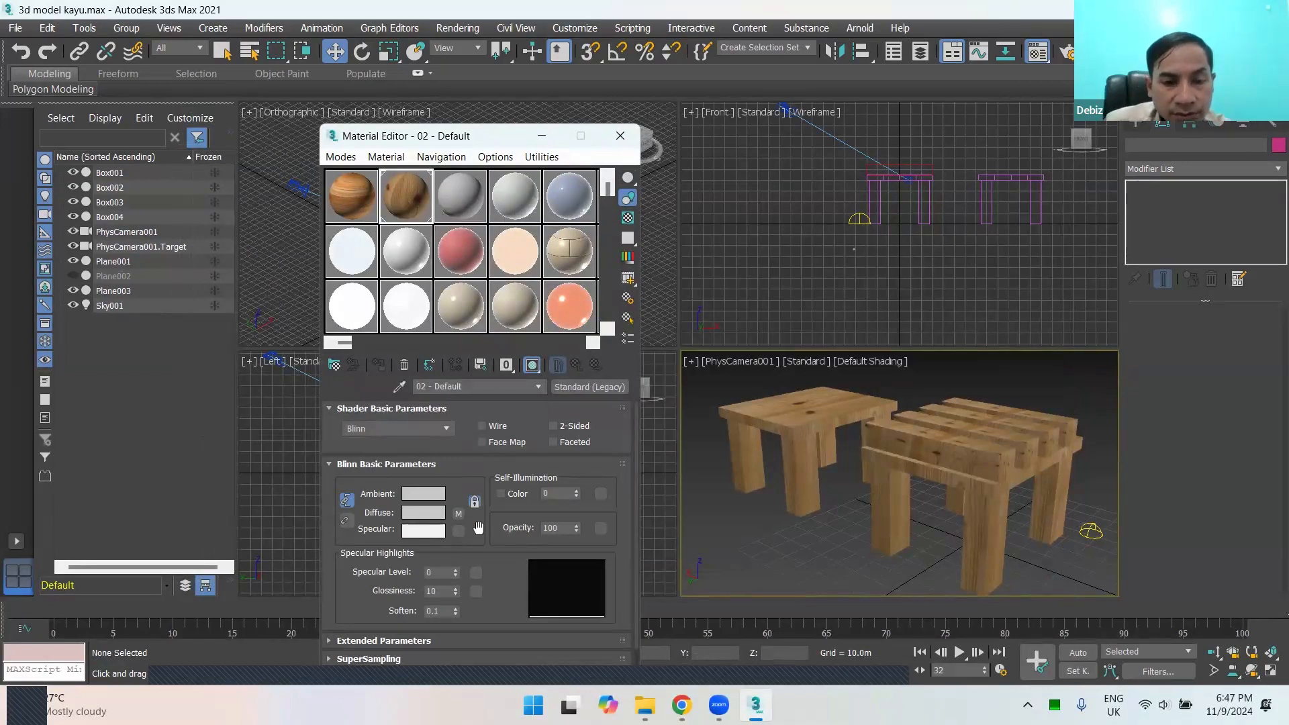
Step: Reposition the Material Editor window so the 02 - Default parameters down to the Maps rollout are in view
{"action": "mouse_move", "coordinate": [506, 564]}
{"action": "left_mouse_down"}
{"action": "mouse_move", "coordinate": [512, 485]}
{"action": "mouse_move", "coordinate": [515, 580]}
{"action": "left_mouse_up"}
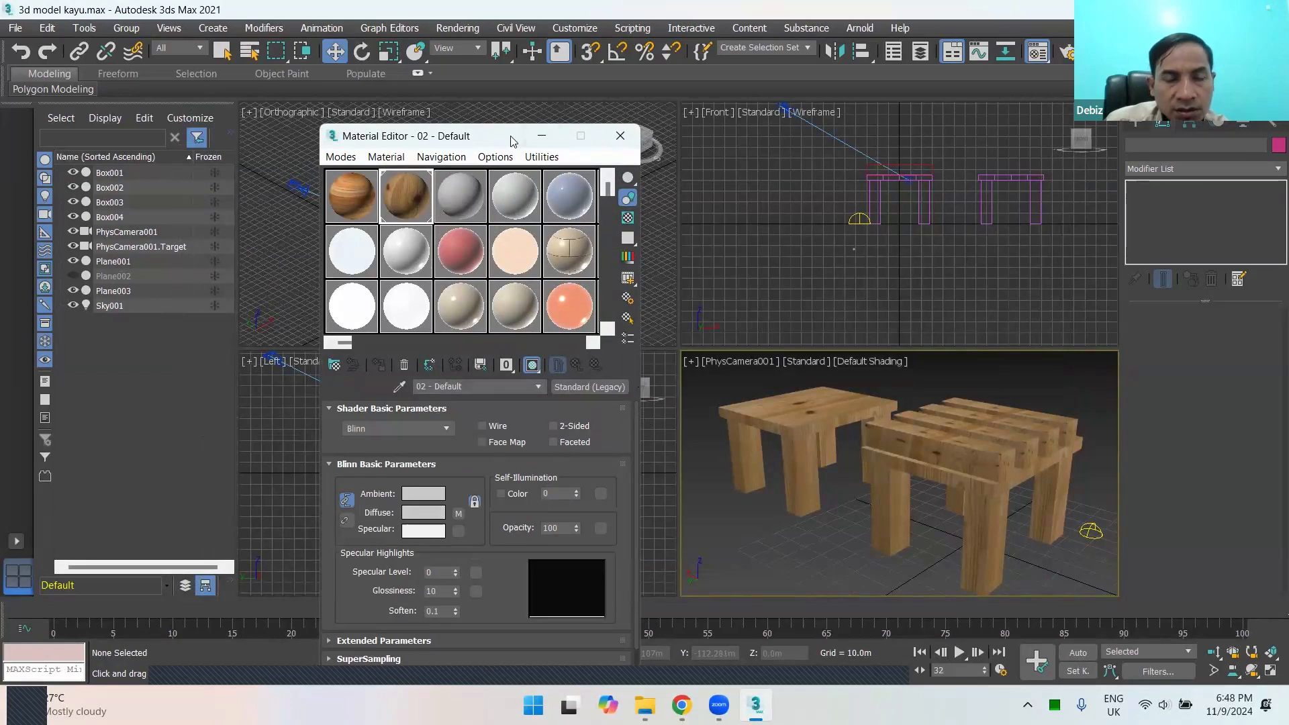
{"action": "left_click_drag", "start_coordinate": [583, 135], "coordinate": [665, 86]}
{"action": "scroll", "coordinate": [538, 510], "scroll_direction": "down", "scroll_amount": 1}
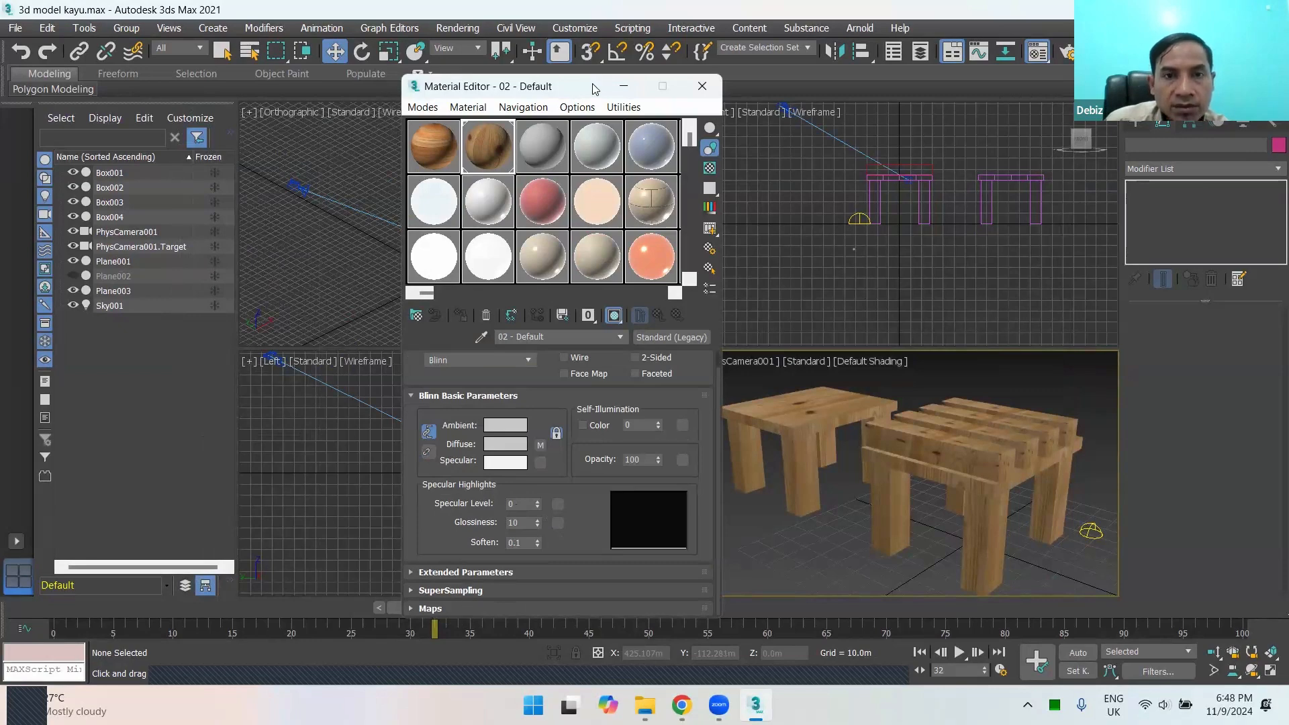
{"action": "left_click_drag", "start_coordinate": [589, 84], "coordinate": [561, 56]}
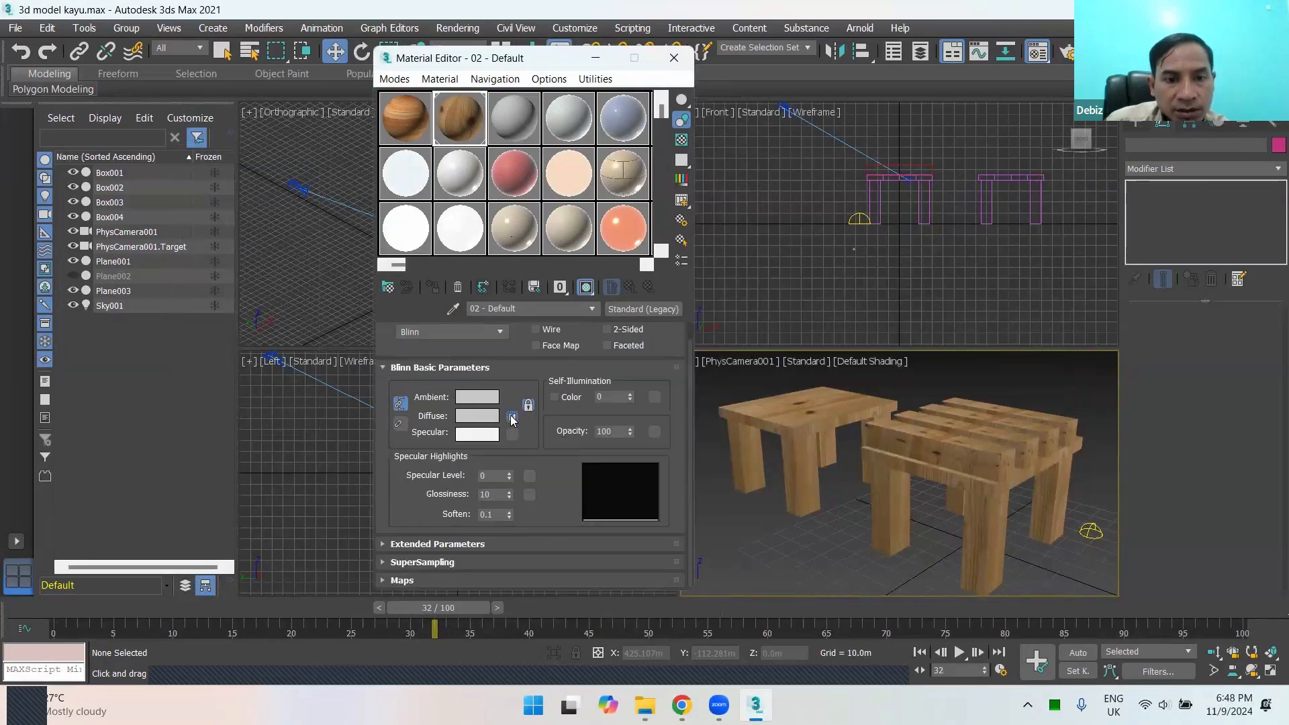
Step: Check the bitmap in the Diffuse slot of 02 - Default, return to the material's parameters and select the solid-top table
{"action": "left_click", "coordinate": [512, 417]}
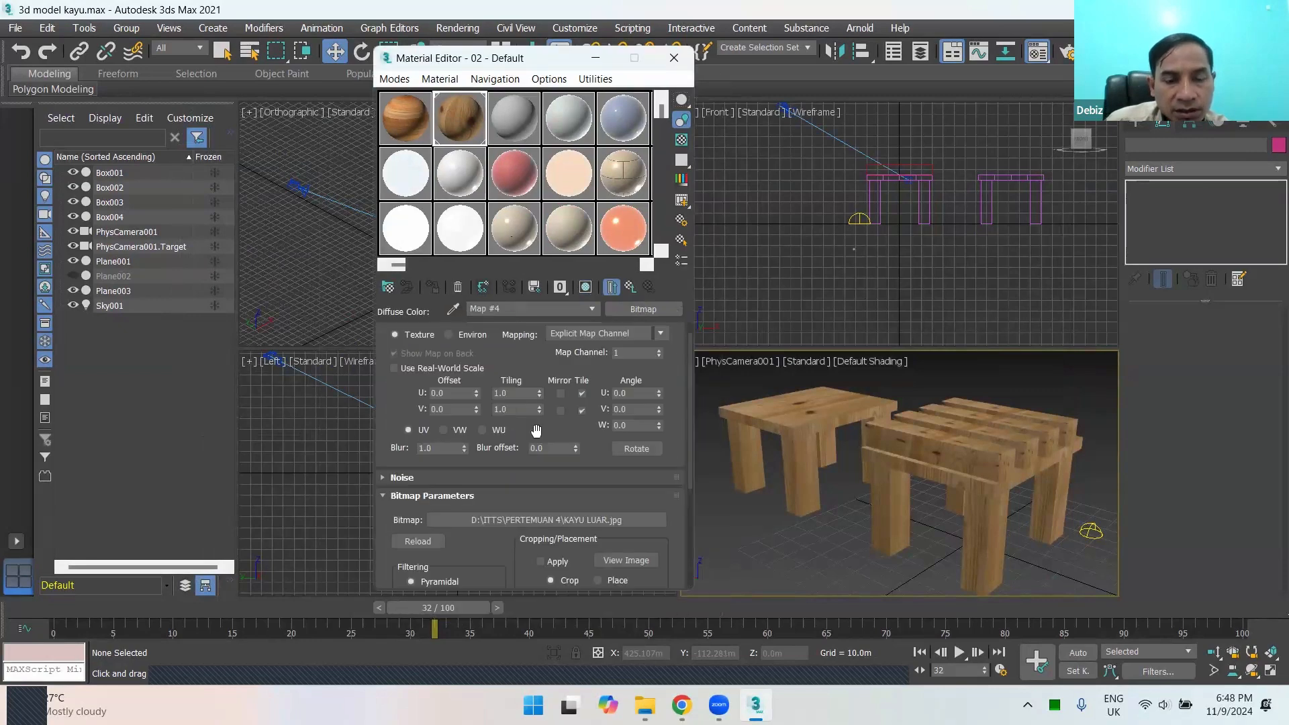
{"action": "left_click", "coordinate": [630, 287]}
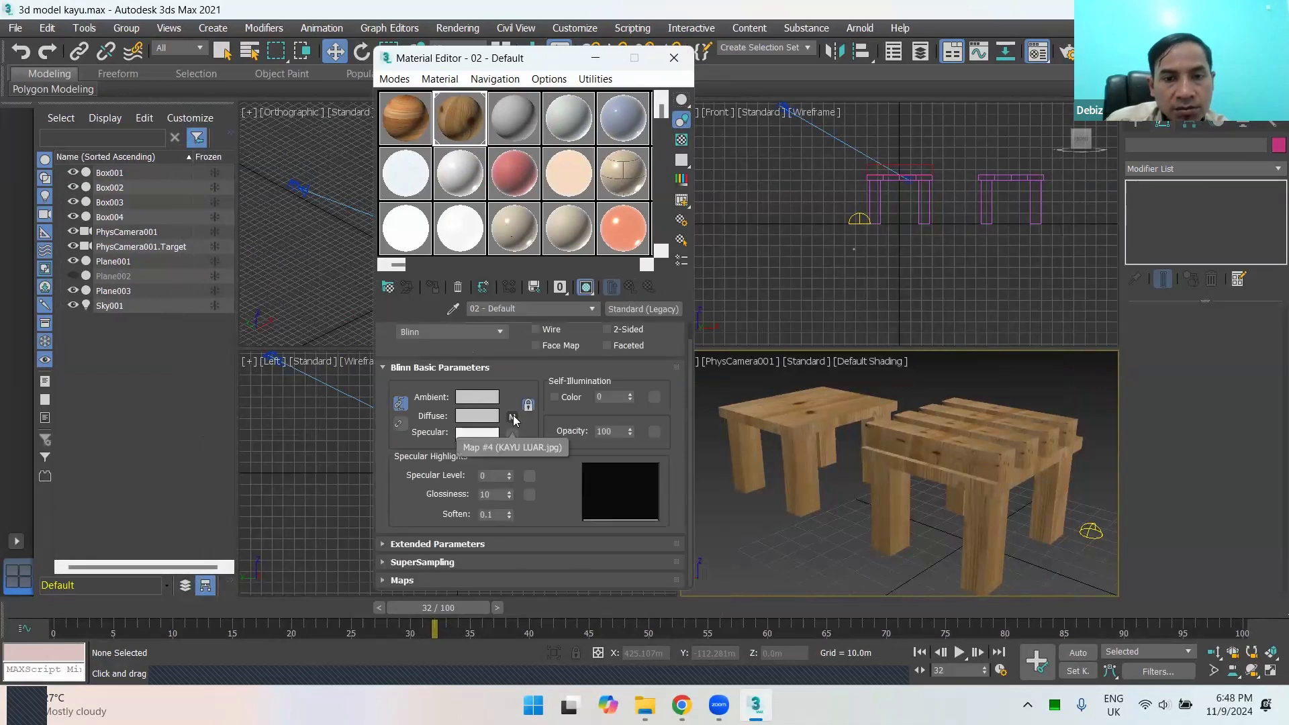
{"action": "left_click", "coordinate": [804, 418]}
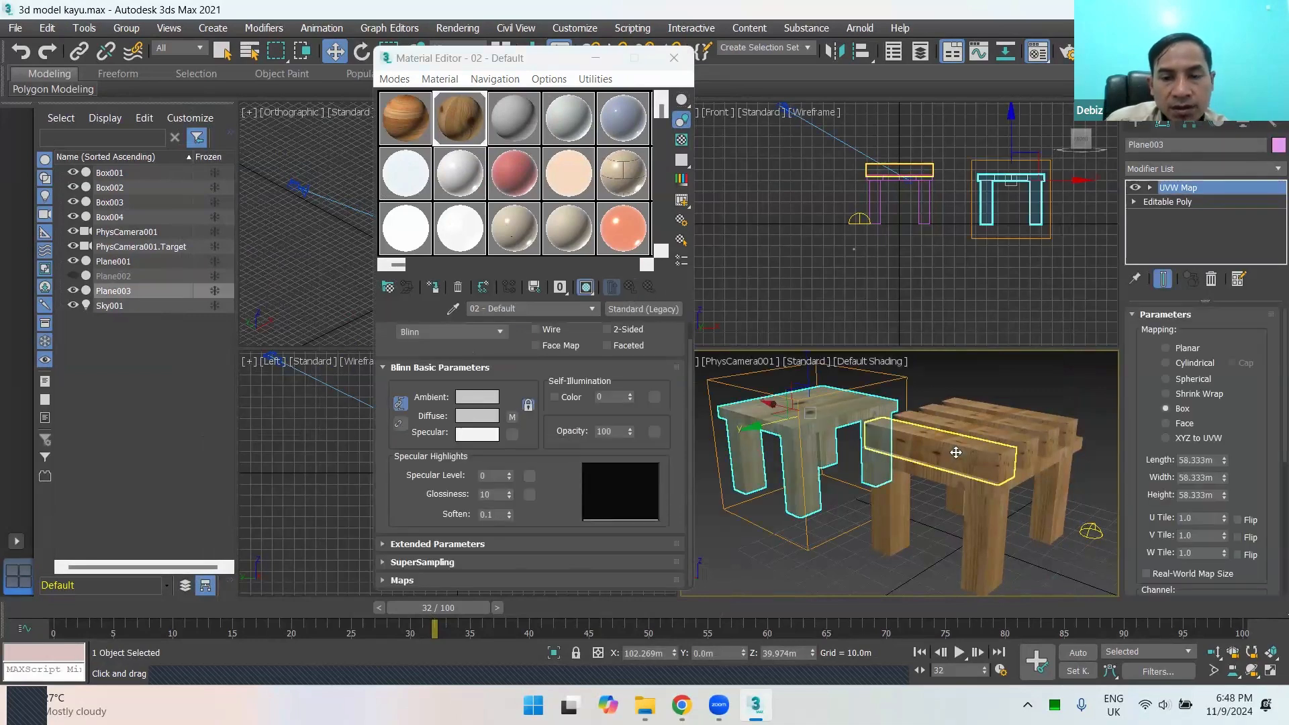
{"action": "left_click", "coordinate": [956, 452]}
{"action": "left_click", "coordinate": [781, 428]}
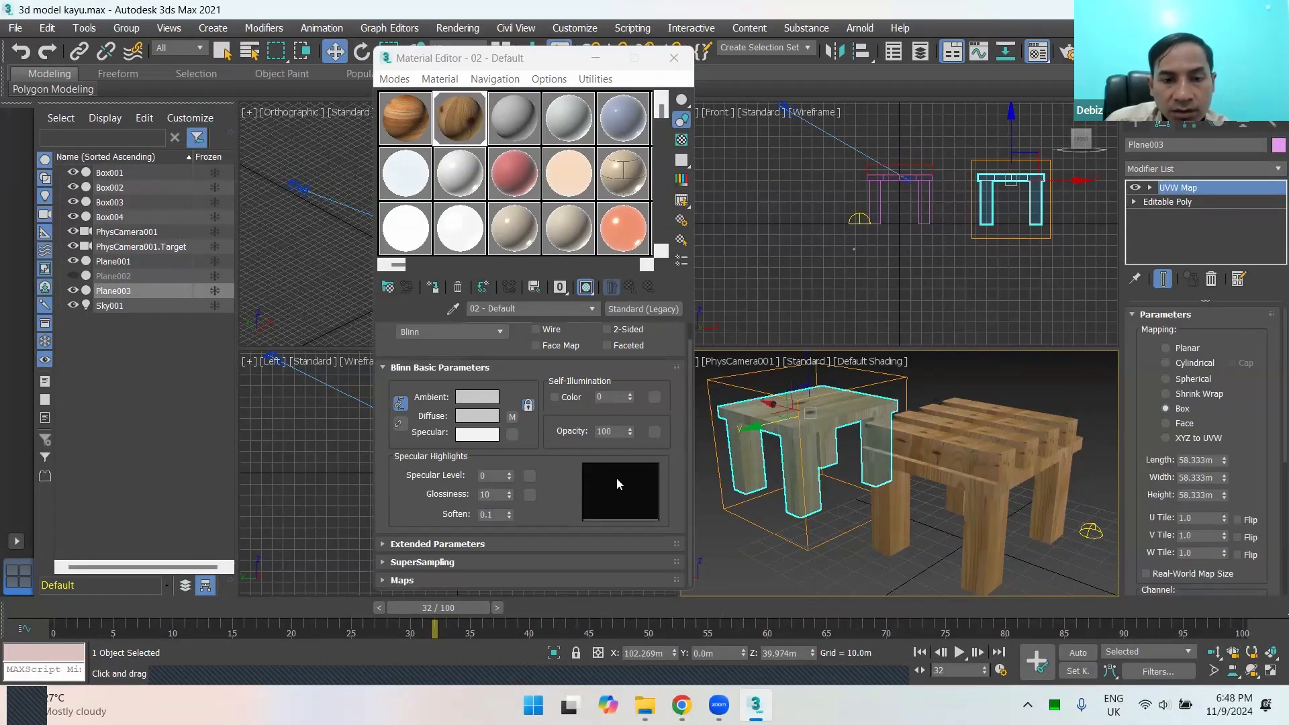
Step: Expand the Maps rollout of 02 - Default and examine its channels from Ambient Color to Displacement against the solid-top table
{"action": "left_click", "coordinate": [419, 581]}
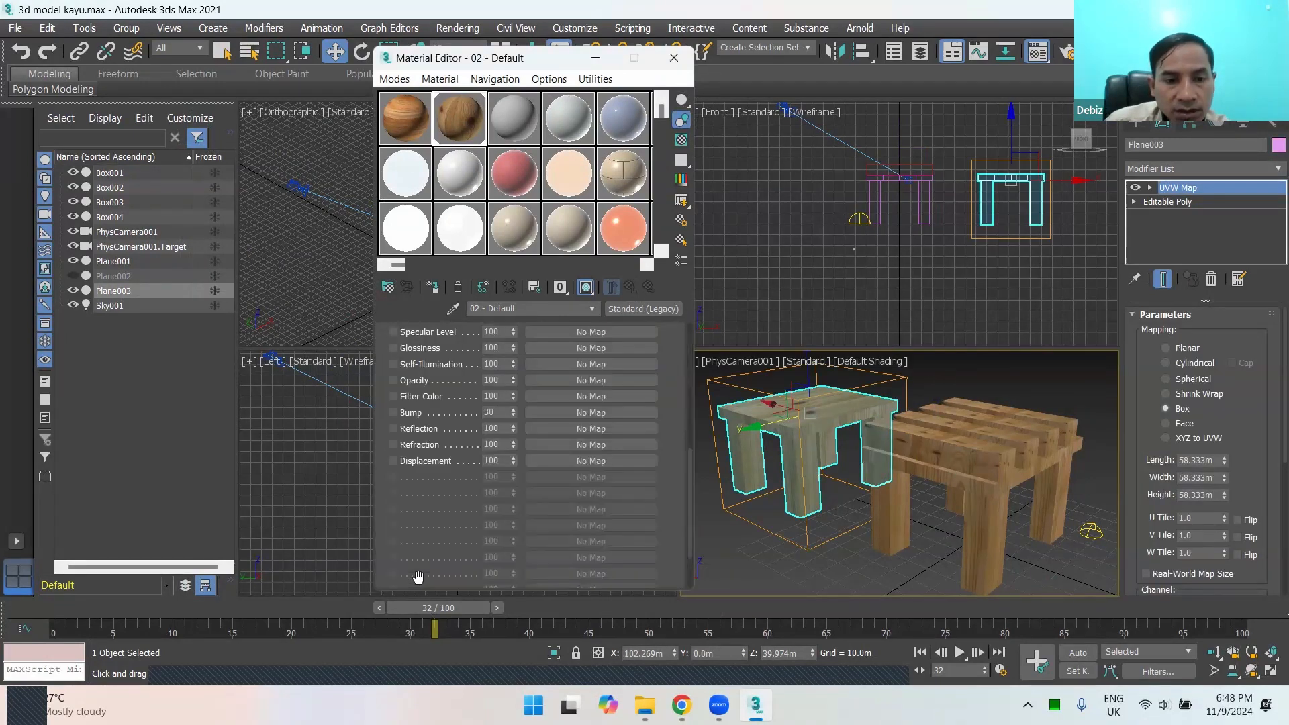
{"action": "scroll", "coordinate": [478, 428], "scroll_direction": "up", "scroll_amount": 4}
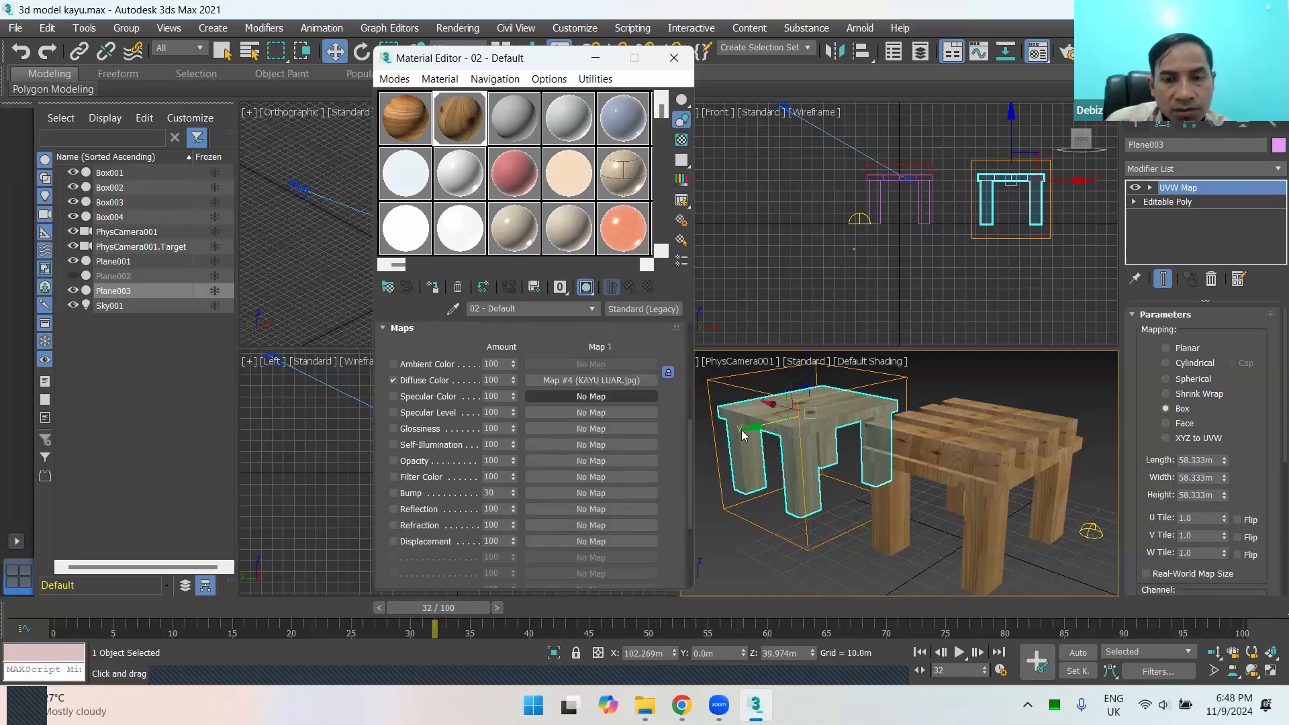
{"action": "left_click", "coordinate": [846, 493]}
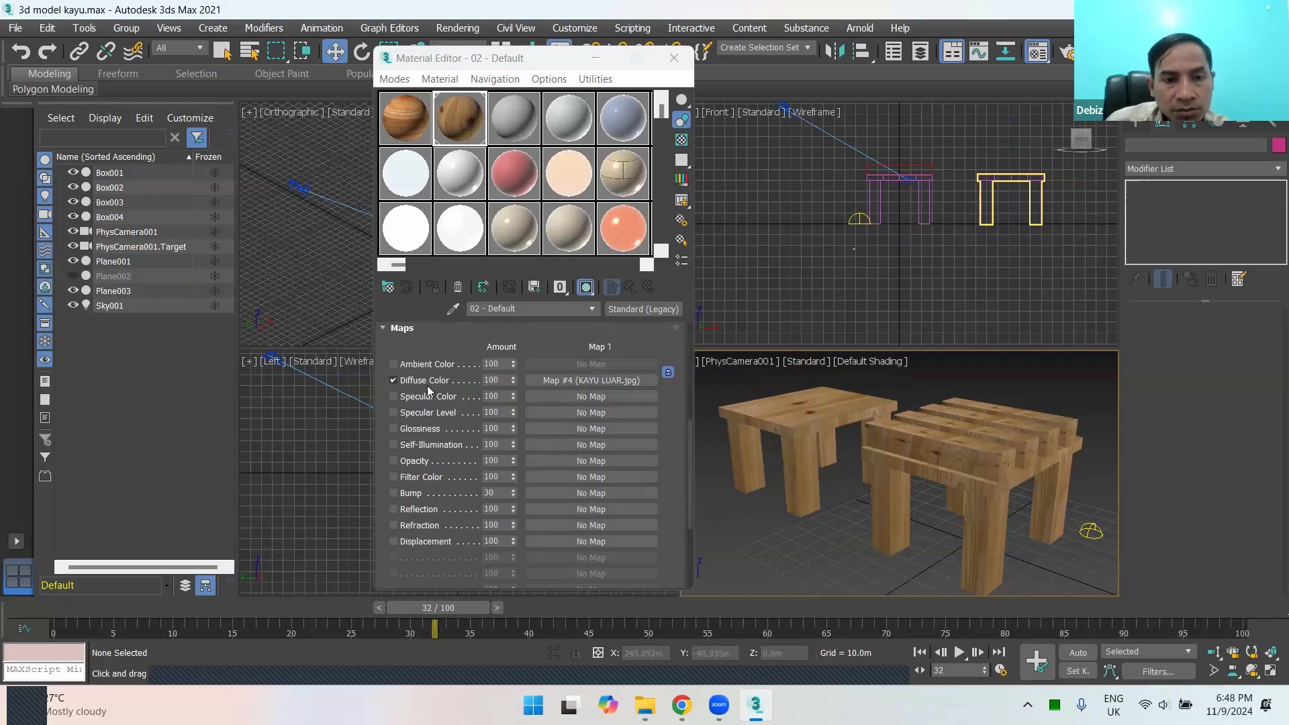
{"action": "scroll", "coordinate": [450, 406], "scroll_direction": "down", "scroll_amount": 3}
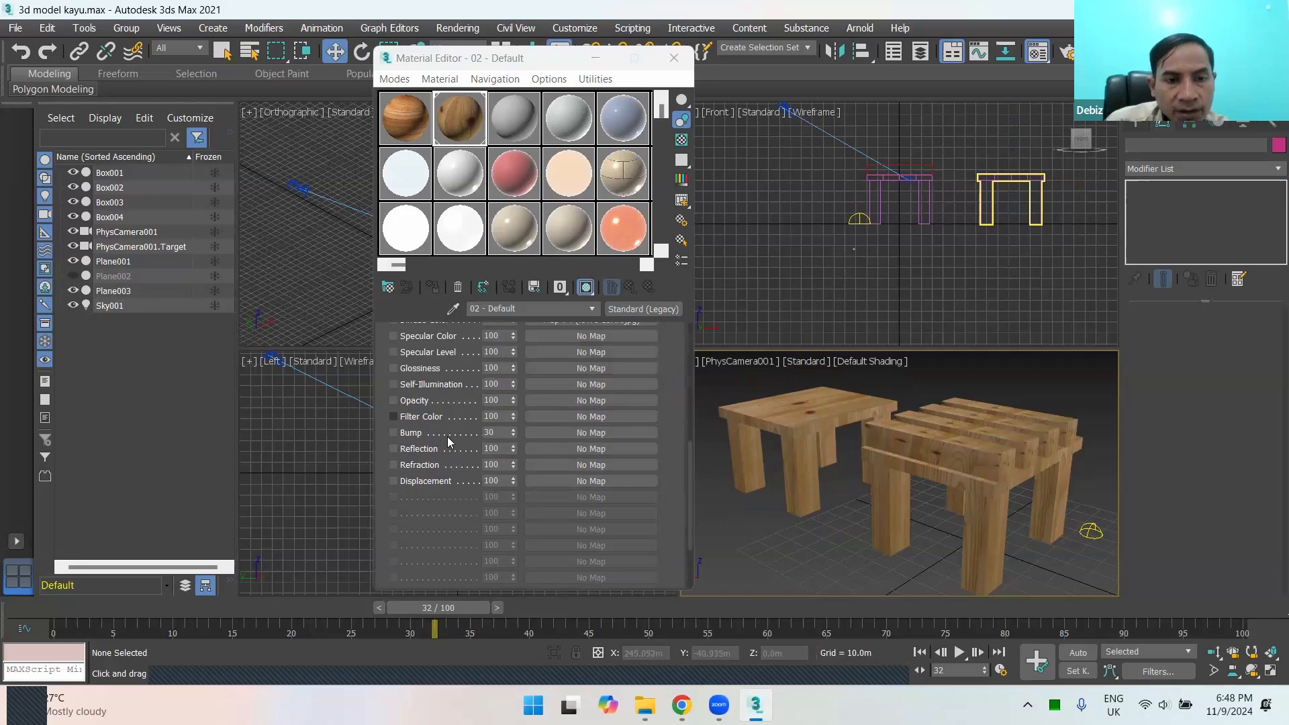
{"action": "scroll", "coordinate": [449, 442], "scroll_direction": "up", "scroll_amount": 1}
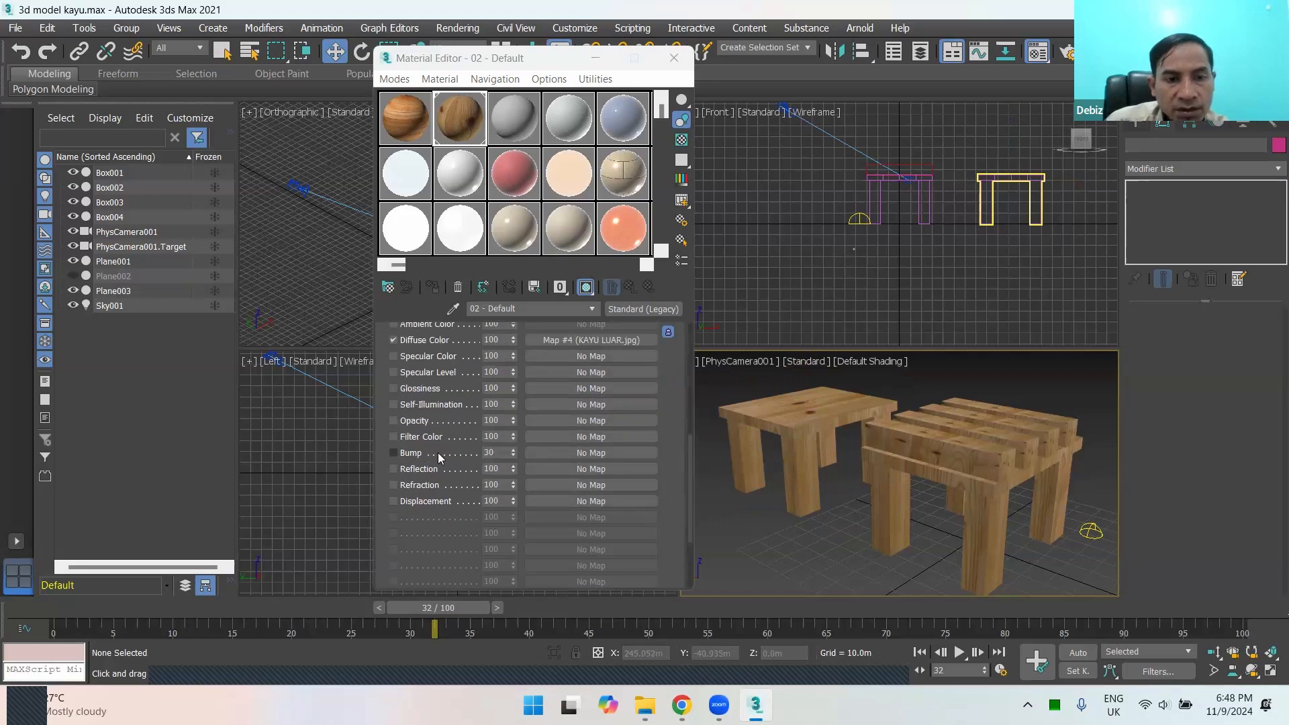
{"action": "left_click", "coordinate": [864, 485]}
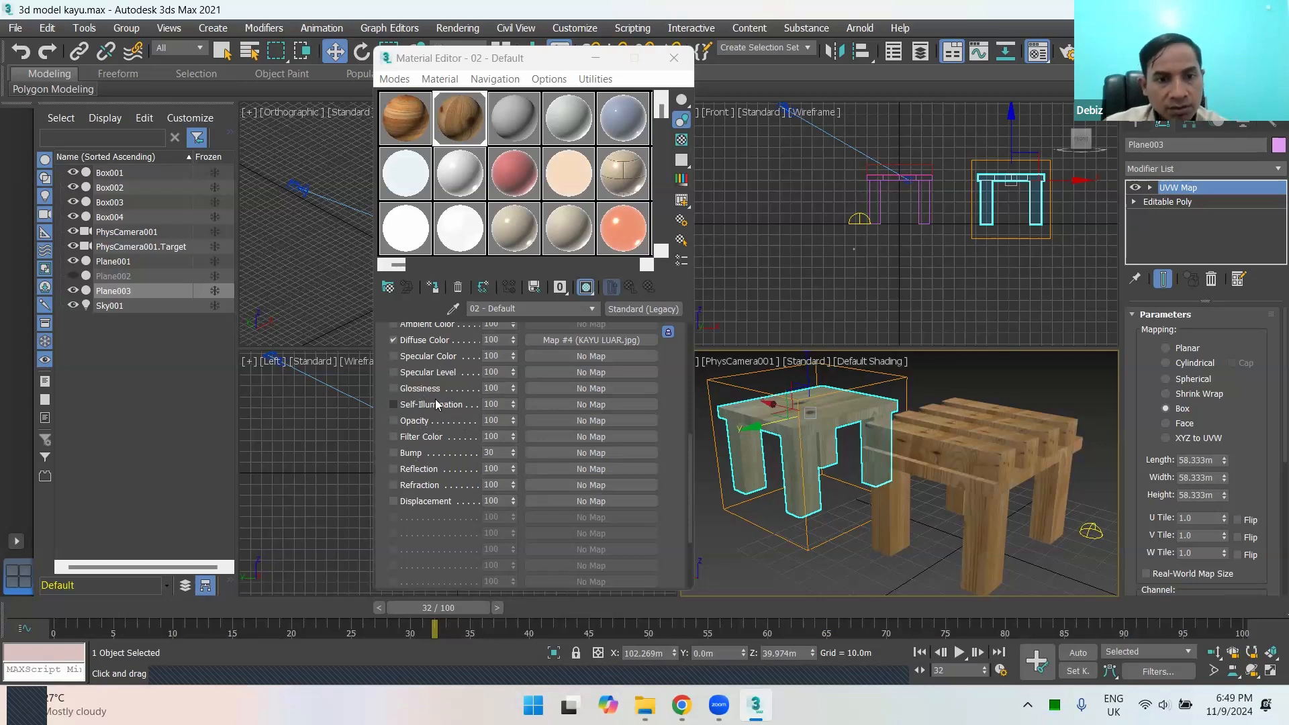
Step: Enable the Specular Color and Specular Level channels in the Maps of 02 - Default and reselect the solid-top table
{"action": "scroll", "coordinate": [463, 447], "scroll_direction": "up", "scroll_amount": 1}
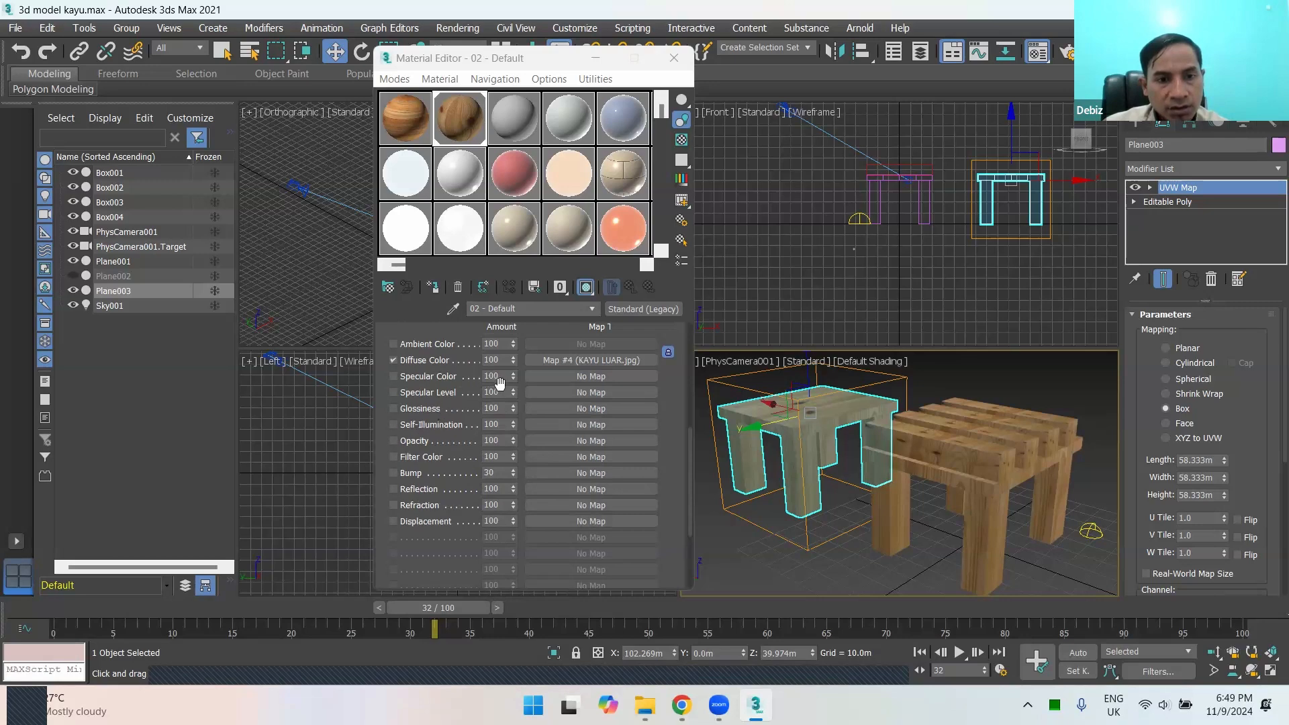
{"action": "left_click", "coordinate": [400, 378]}
{"action": "left_click", "coordinate": [422, 393]}
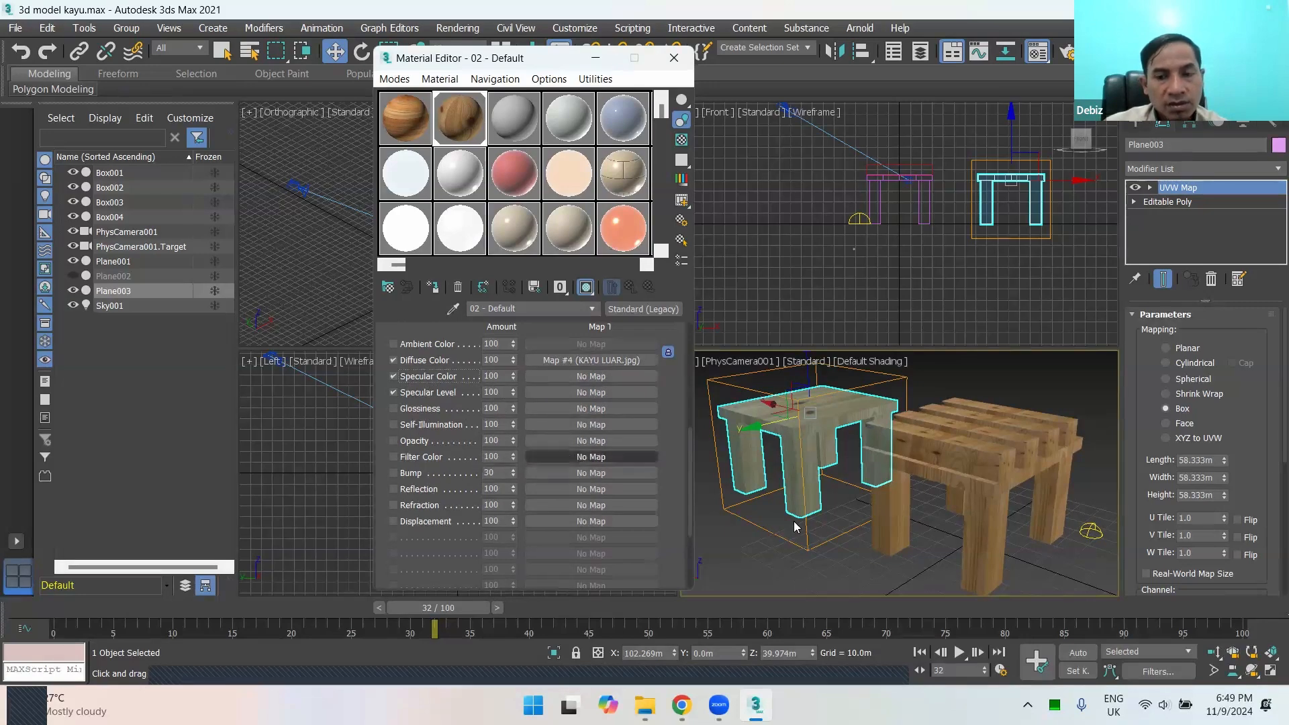
{"action": "left_click", "coordinate": [835, 515]}
{"action": "left_click", "coordinate": [835, 509]}
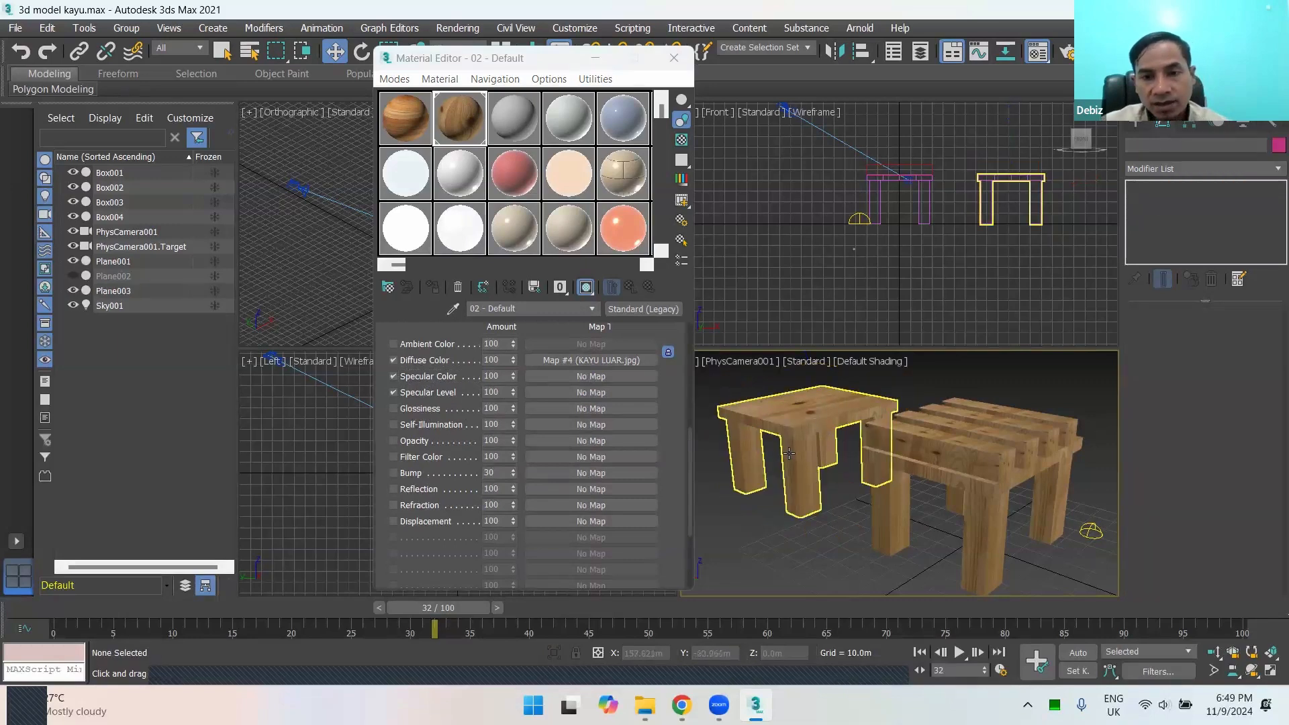
{"action": "left_click", "coordinate": [801, 448]}
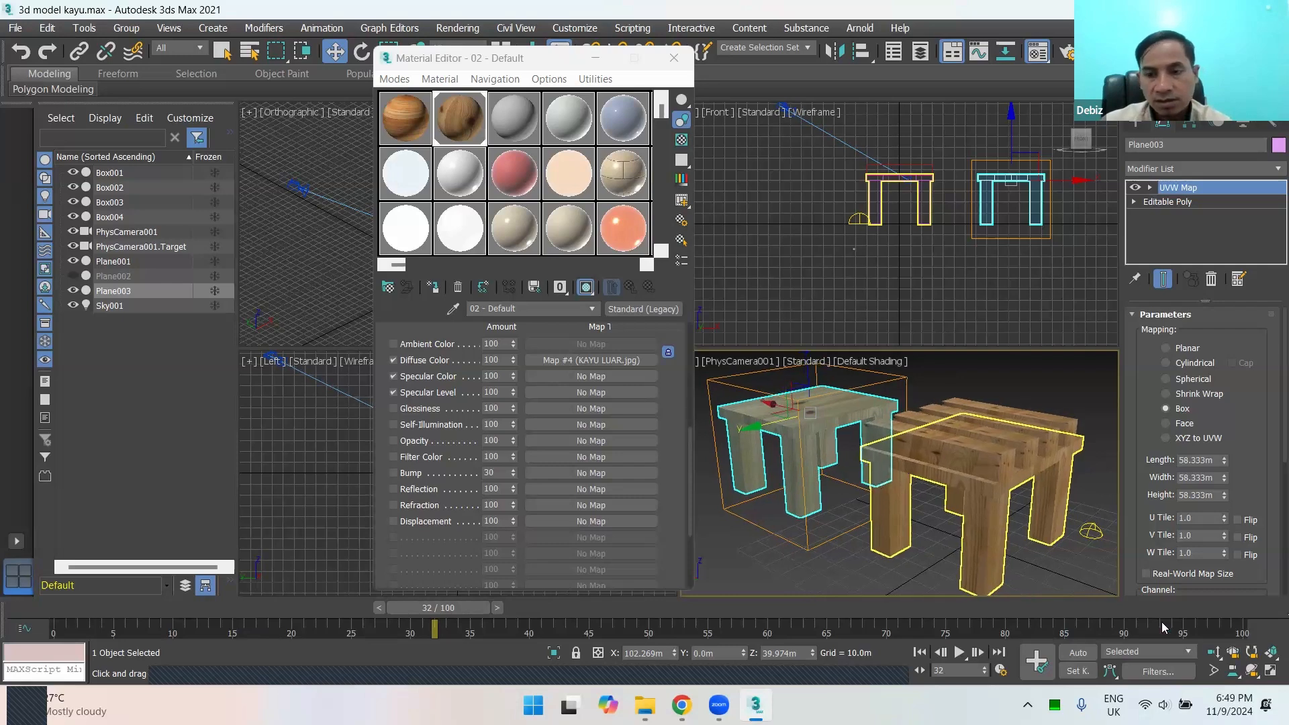
Step: Maximize the PhysCamera001 view and close the Material Editor, leaving no object selected
{"action": "key", "text": "alt+w"}
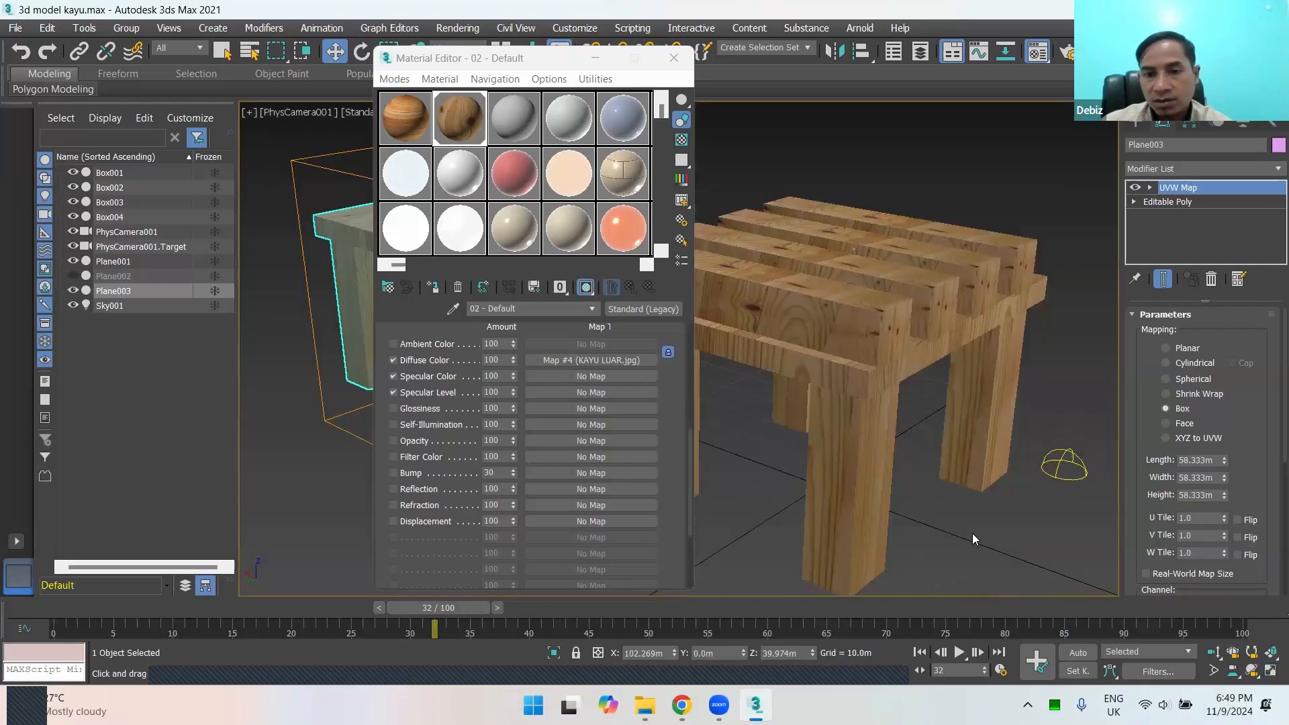
{"action": "left_click", "coordinate": [674, 58]}
{"action": "left_click", "coordinate": [705, 448]}
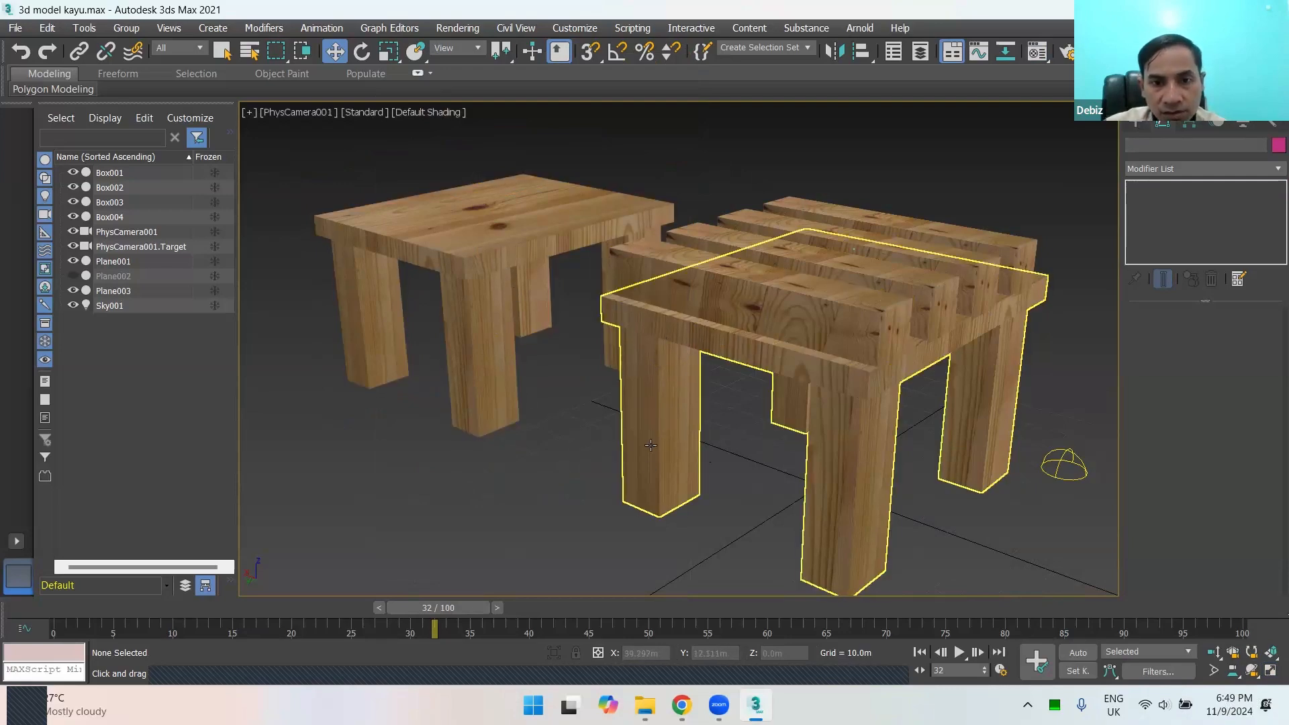
{"action": "left_click", "coordinate": [655, 421]}
{"action": "left_click", "coordinate": [576, 403]}
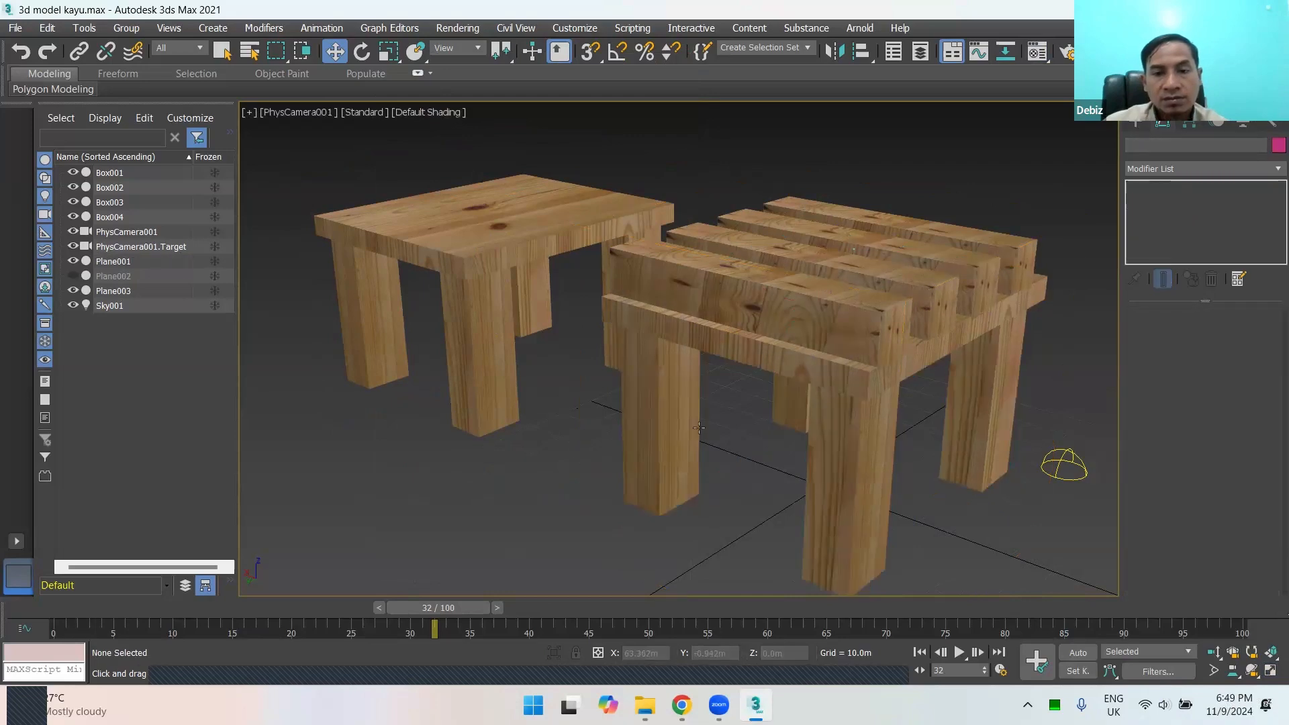
{"action": "left_click", "coordinate": [792, 336]}
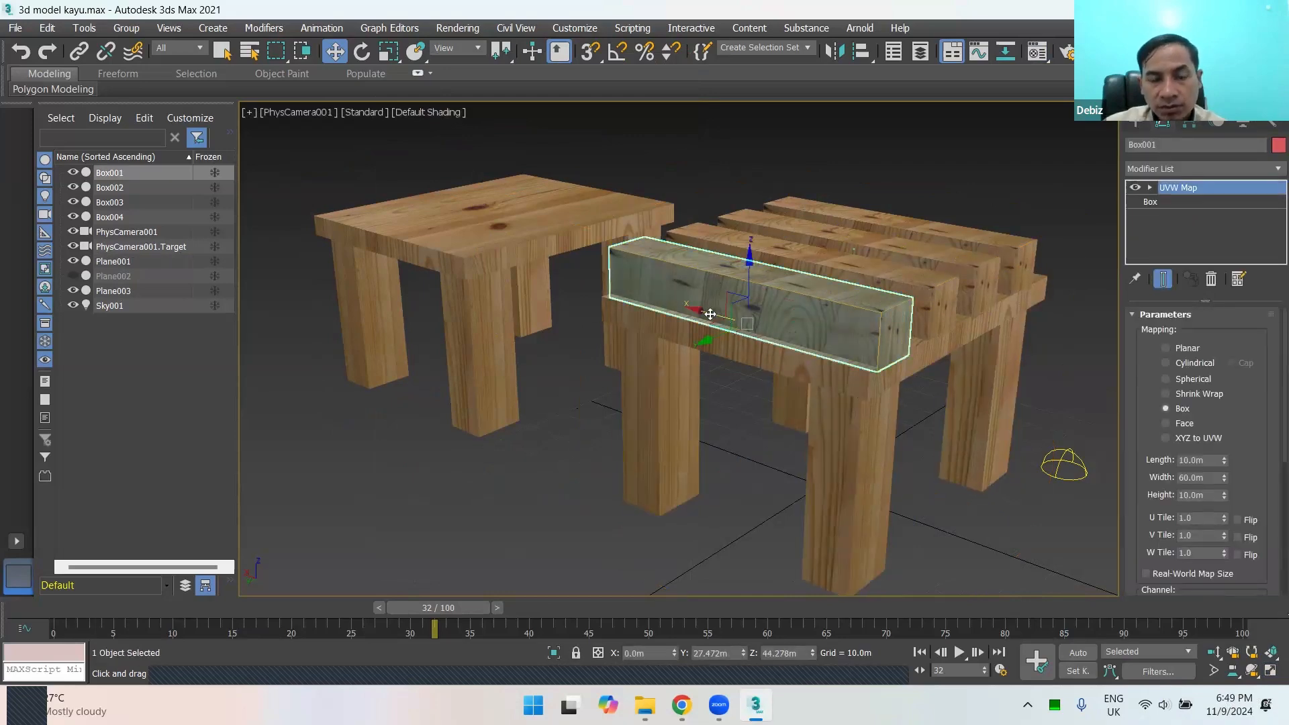
{"action": "left_click_drag", "start_coordinate": [823, 357], "coordinate": [742, 334]}
{"action": "right_click", "coordinate": [742, 333]}
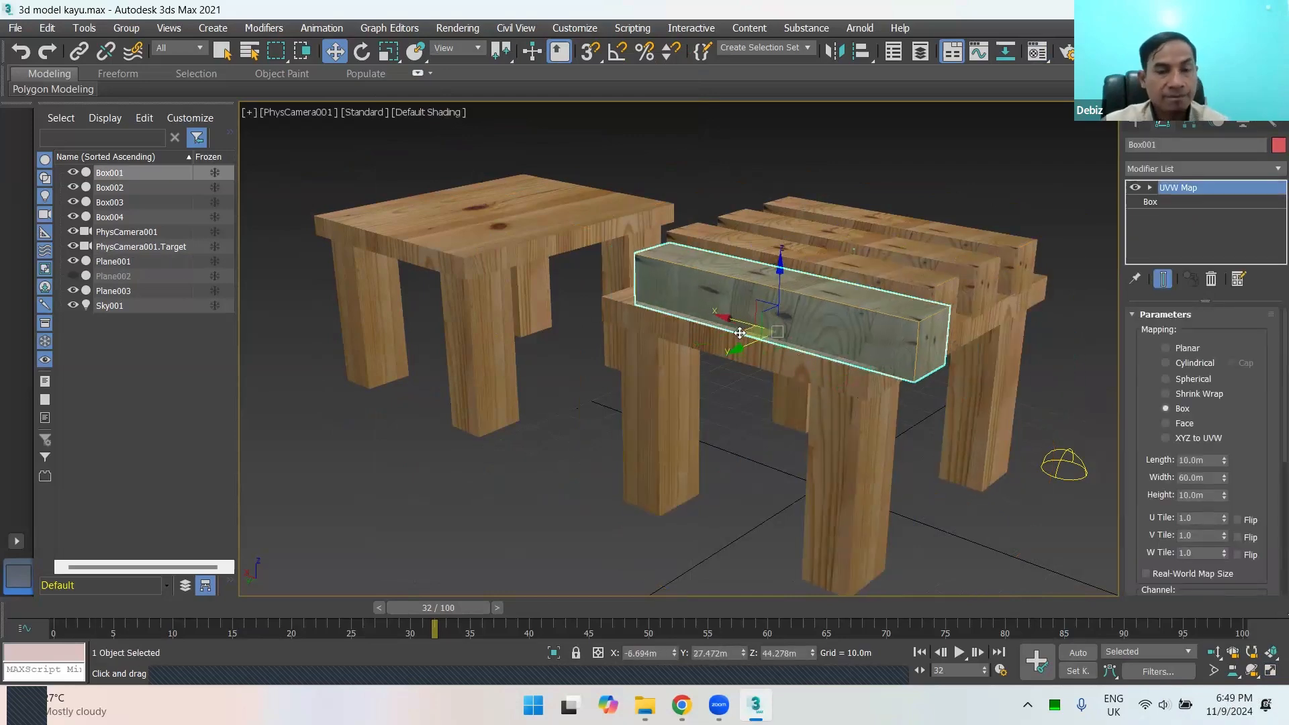
{"action": "left_click", "coordinate": [1050, 550]}
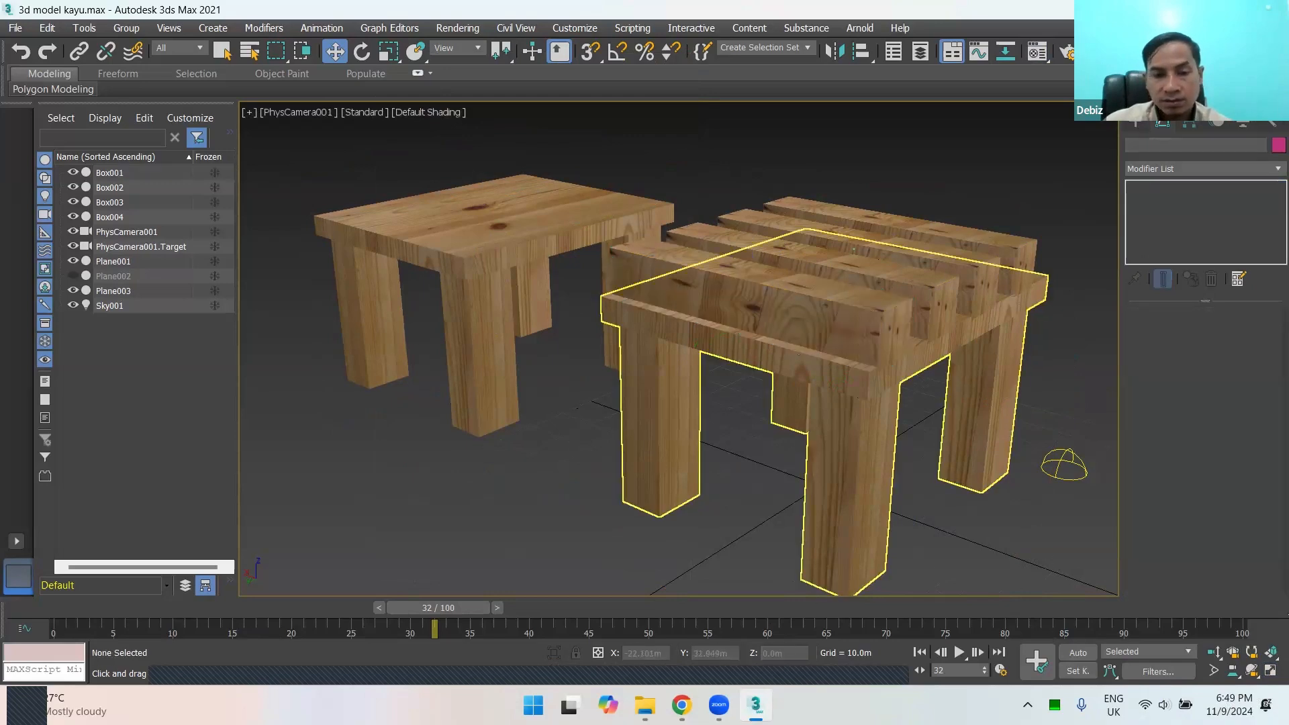
Step: Switch to the Zoom meeting window
{"action": "mouse_move", "coordinate": [718, 705]}
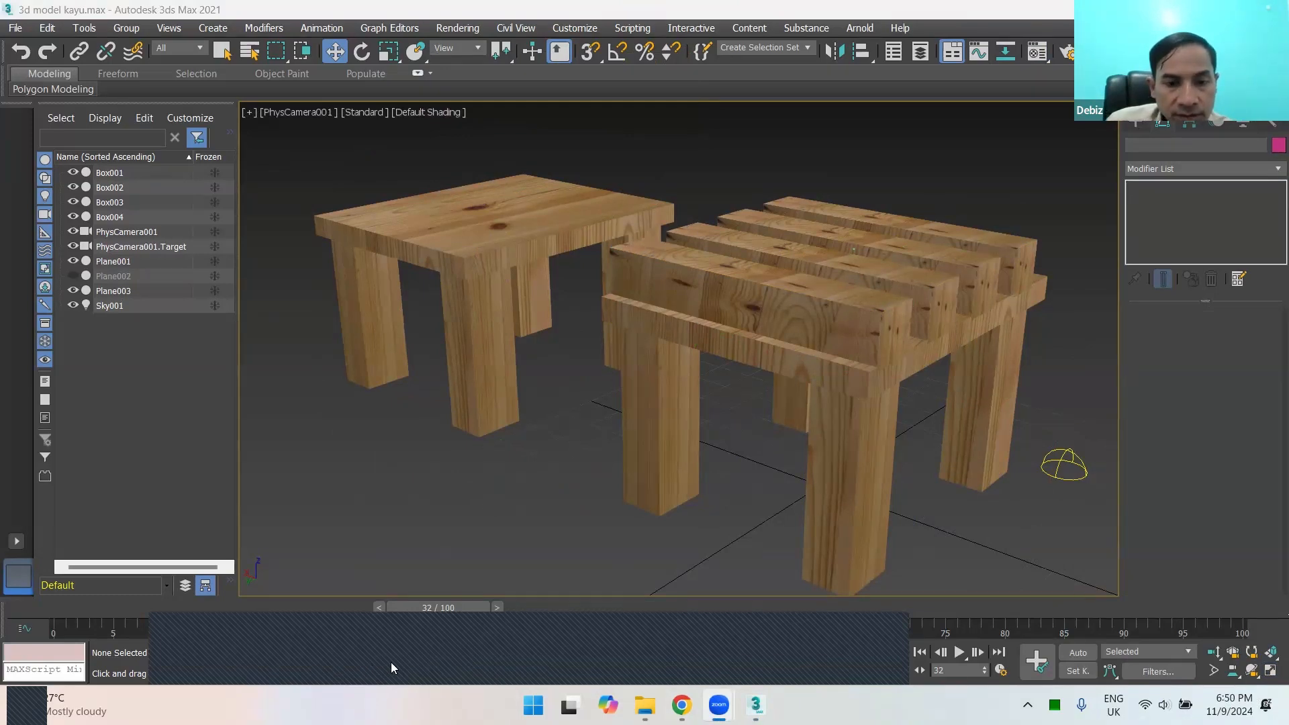
{"action": "left_click", "coordinate": [853, 656]}
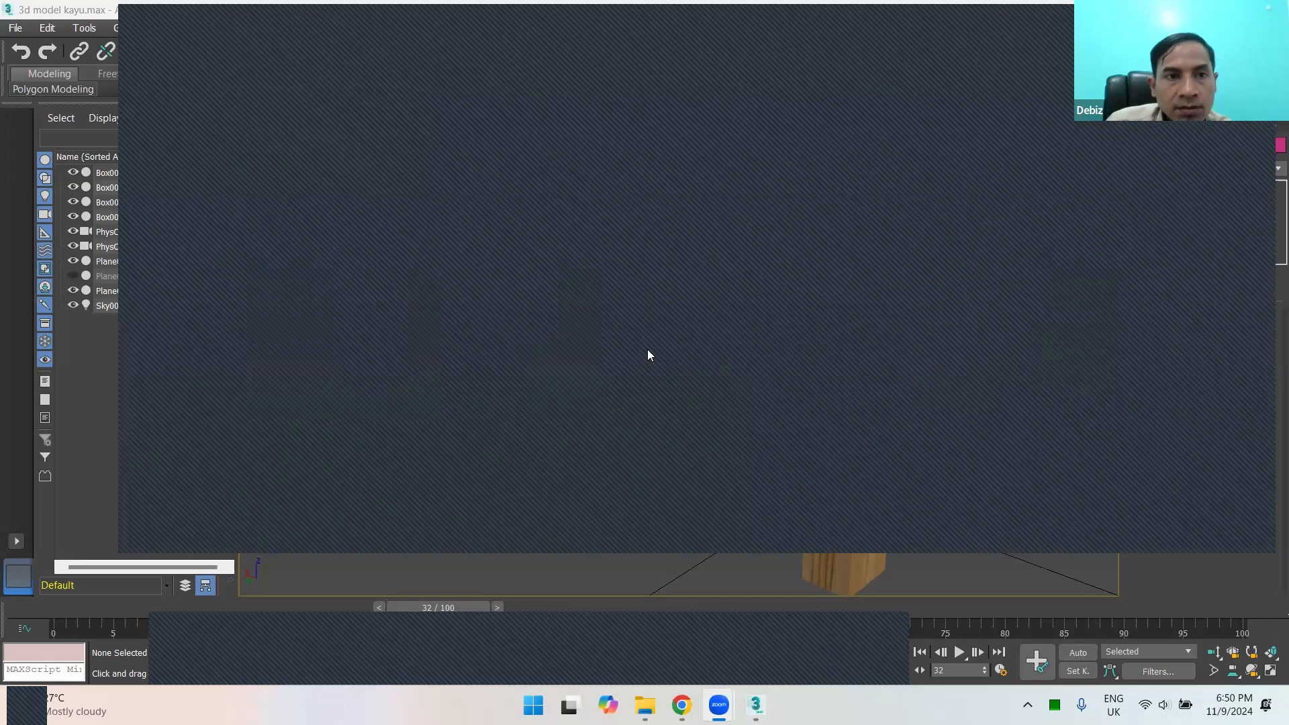